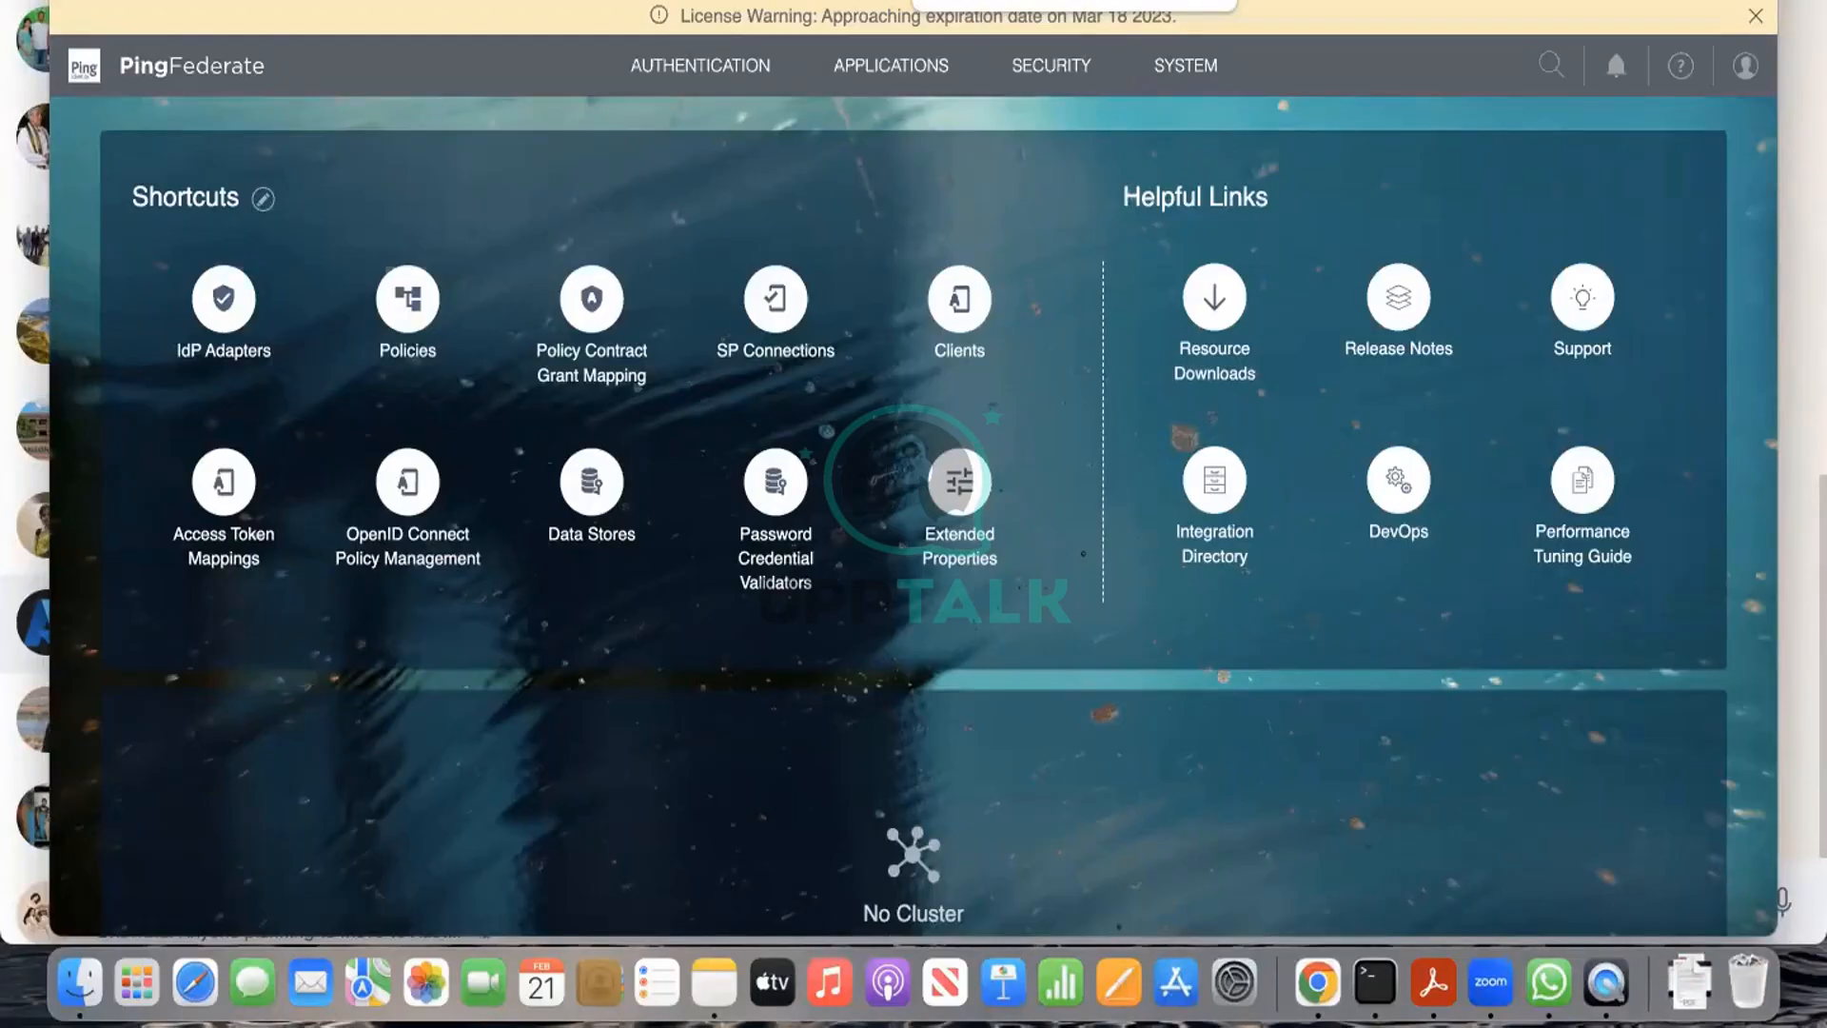
Step: End the Scope Managements list in the Ping Federate note and add the heading 'OAuth Process' below it
key(XF86AudioRaiseVolume)
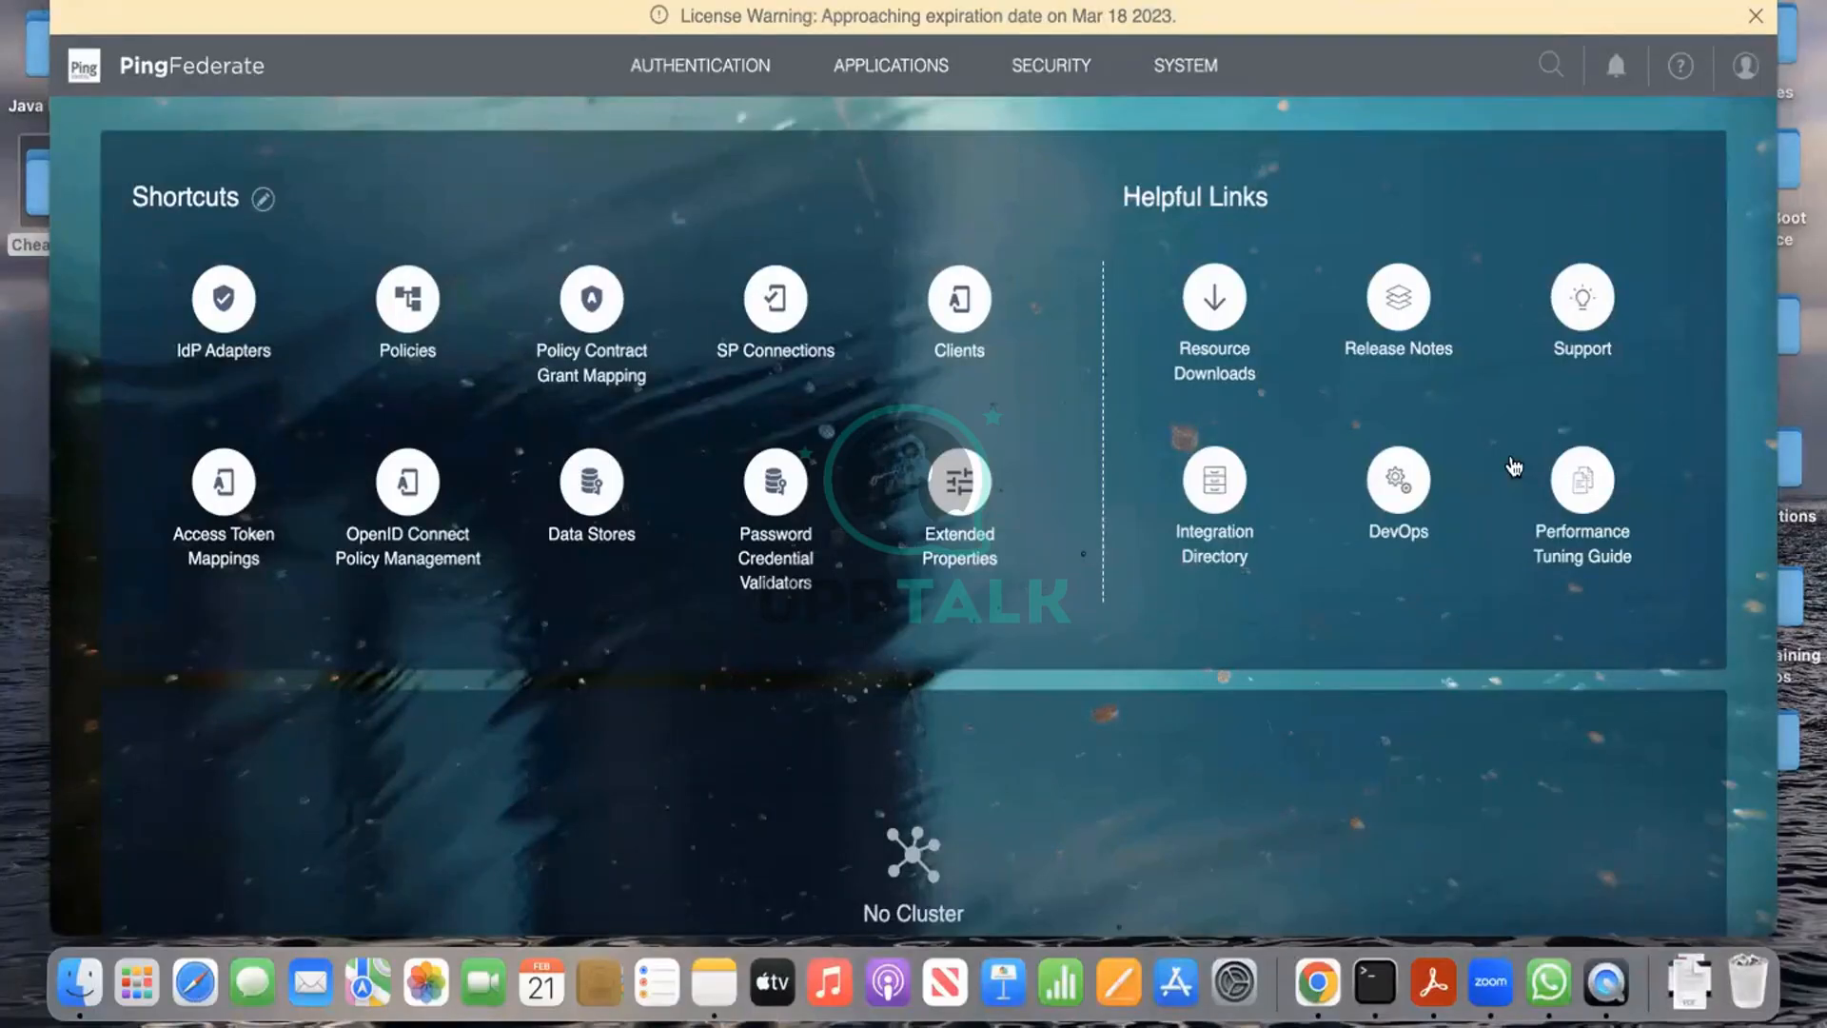
key(ctrl+Right)
key(ctrl+Left)
scroll(1329, 571, down, 20)
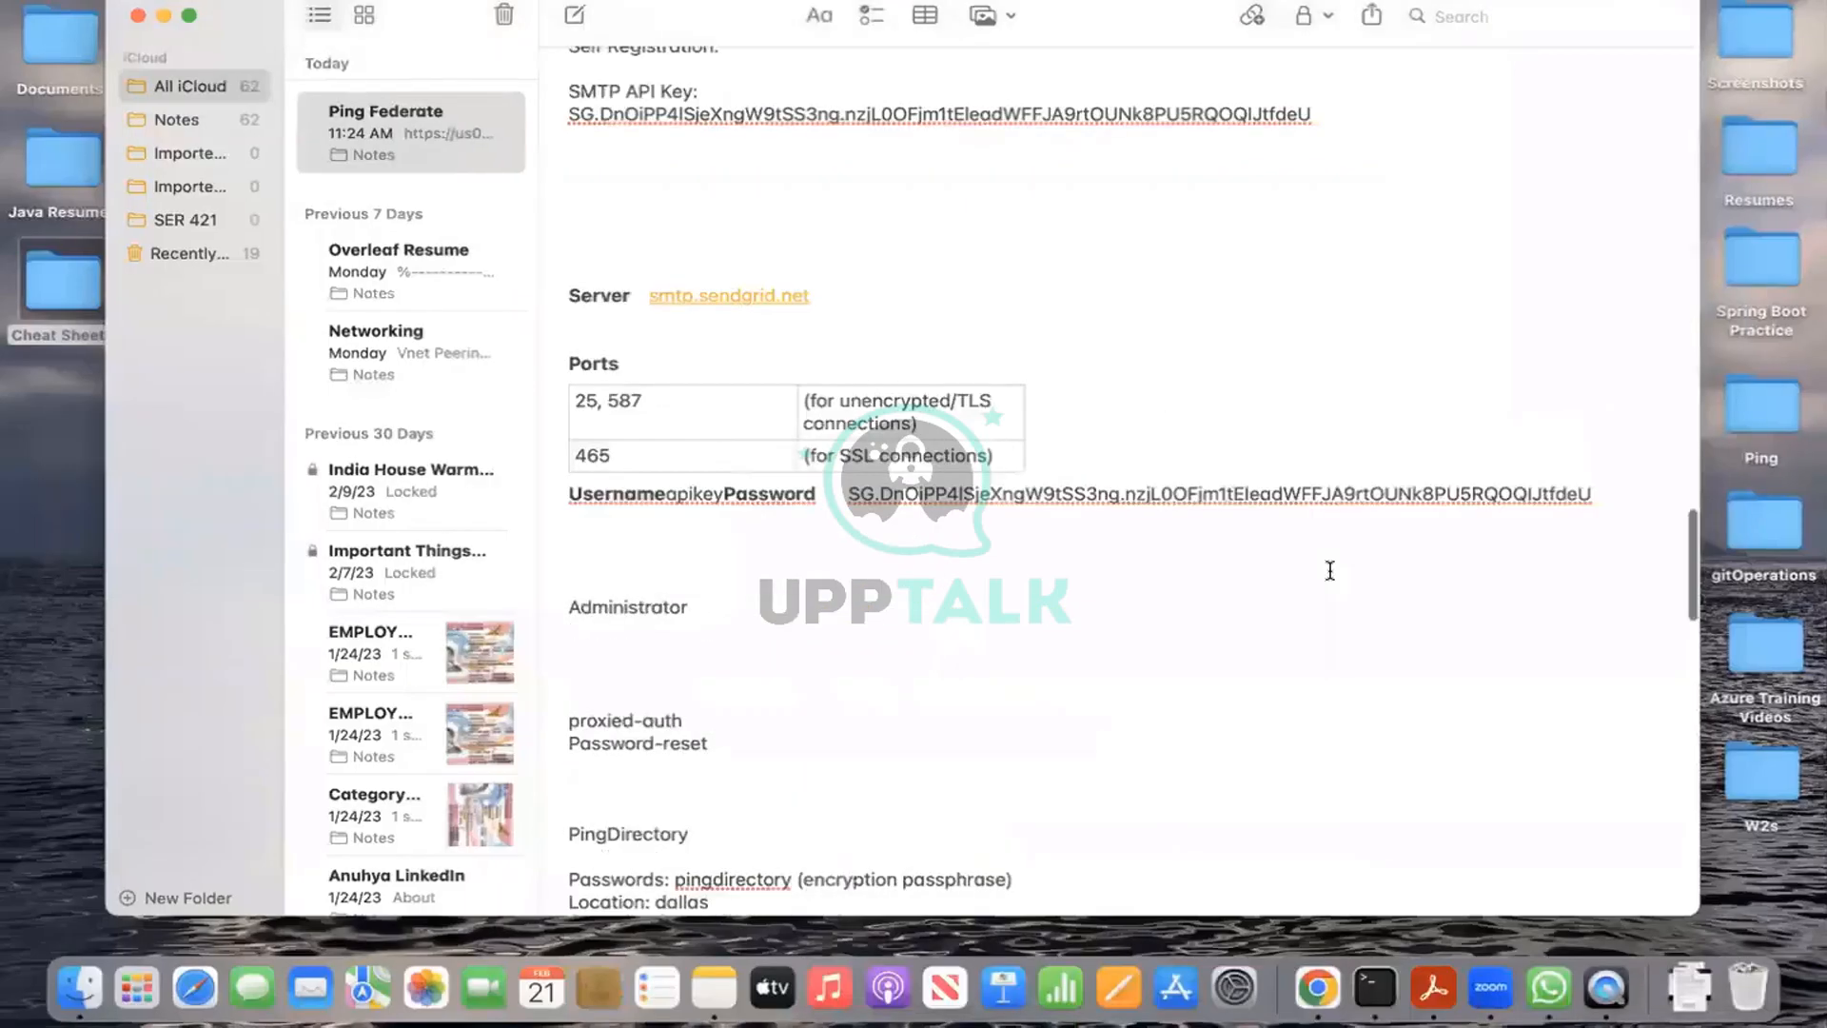
click(992, 854)
key(Return)
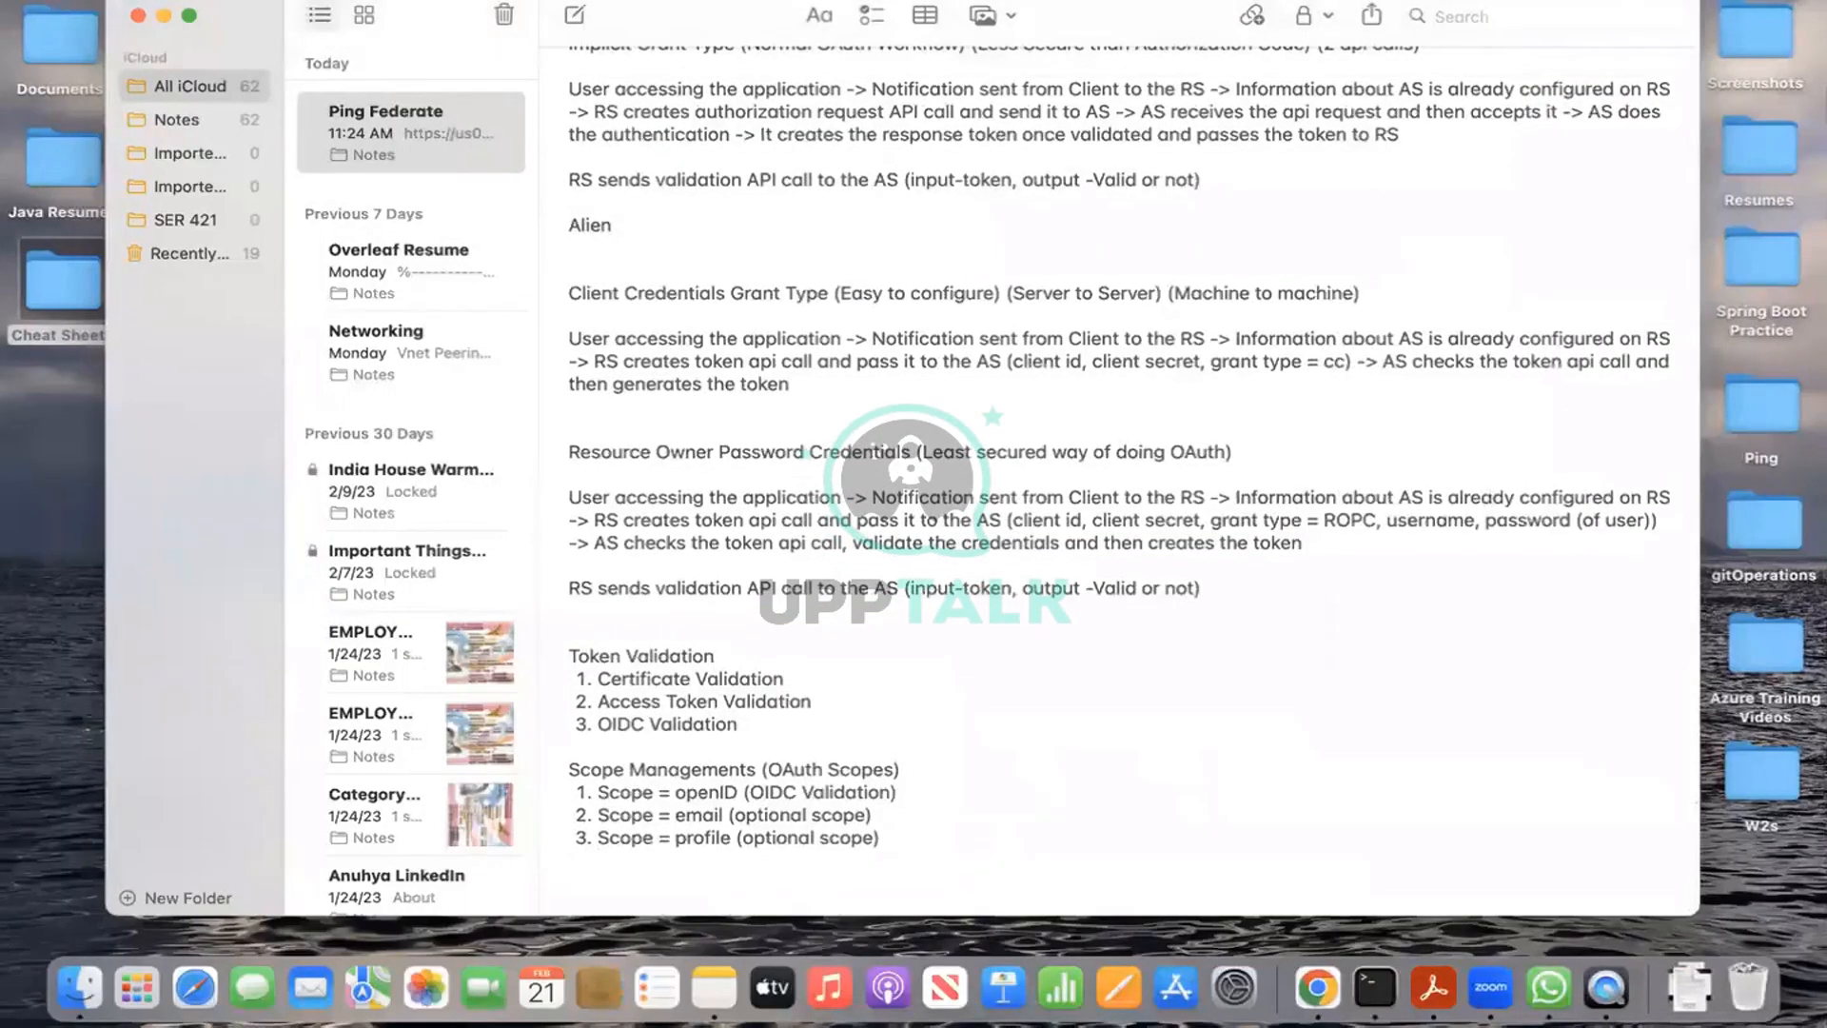
key(BackSpace)
key(Return)
key(Return)
key(Return)
key(Return)
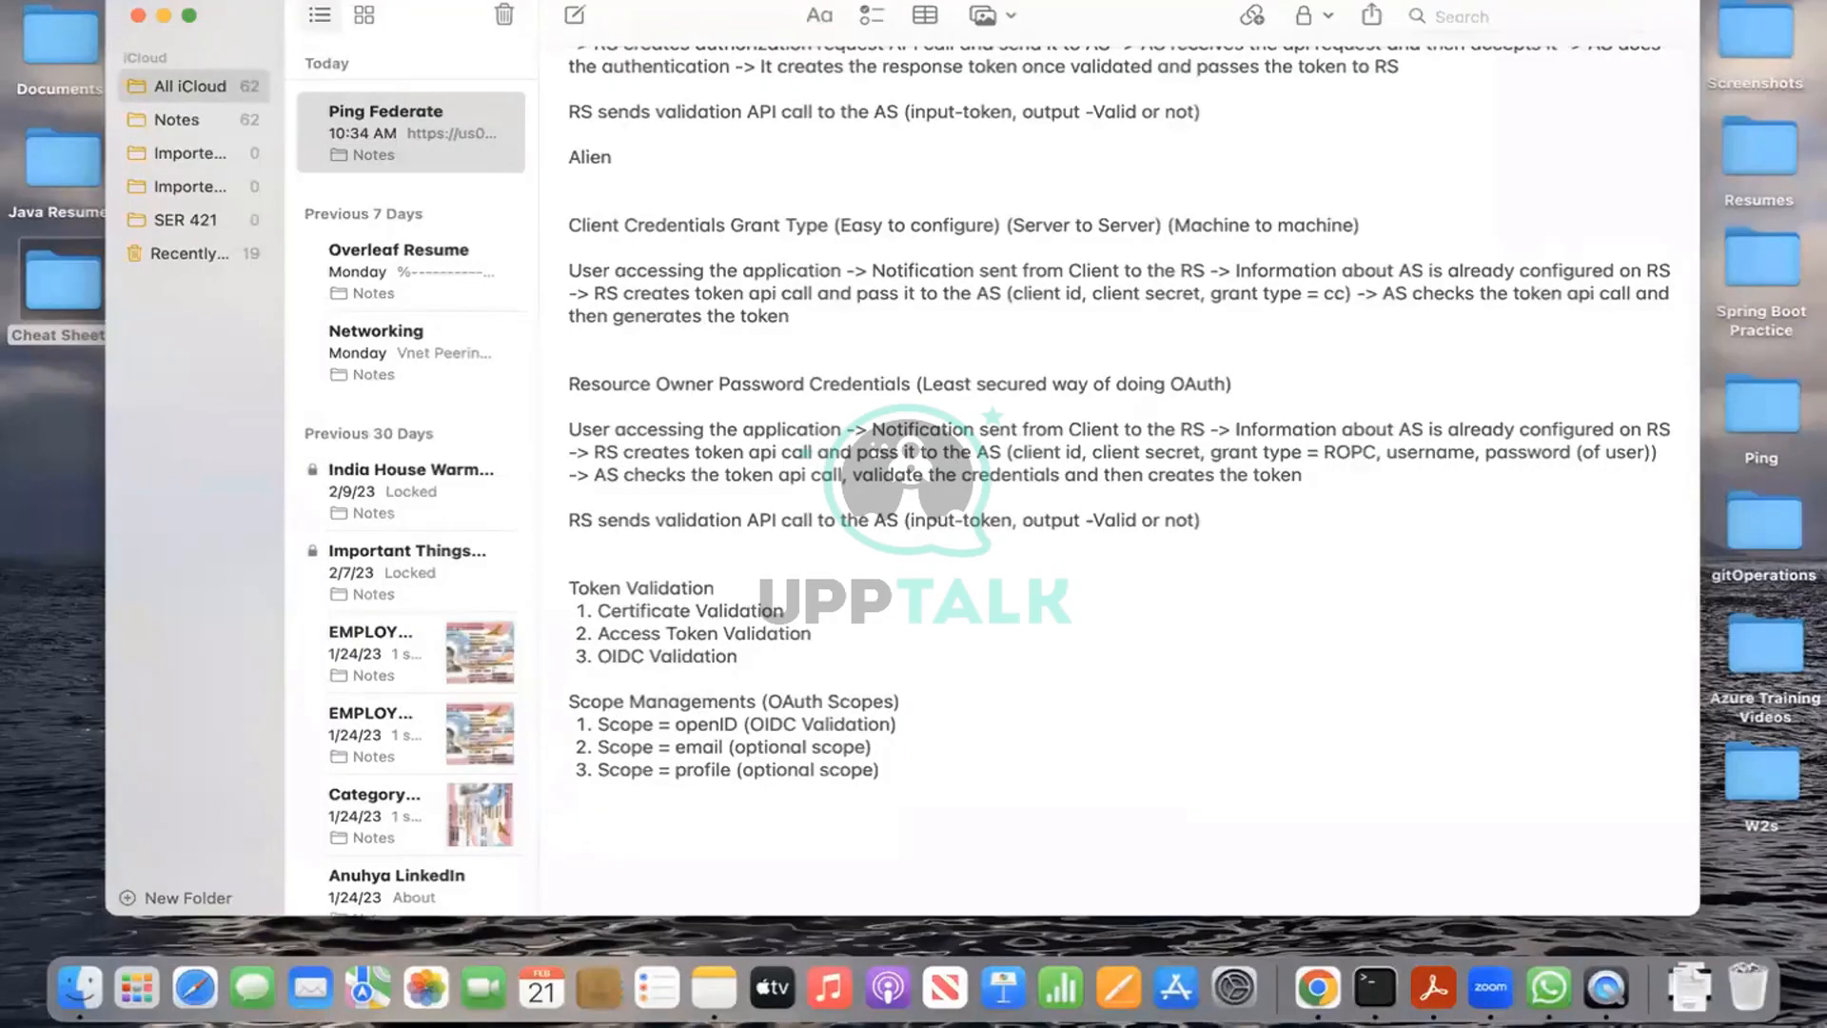
text(OAuth Process)
click(656, 801)
Step: Start a numbered list with '1.' on the line under the OAuth Process heading
key(Return)
scroll(1035, 625, down, 2)
scroll(1035, 625, up, 2)
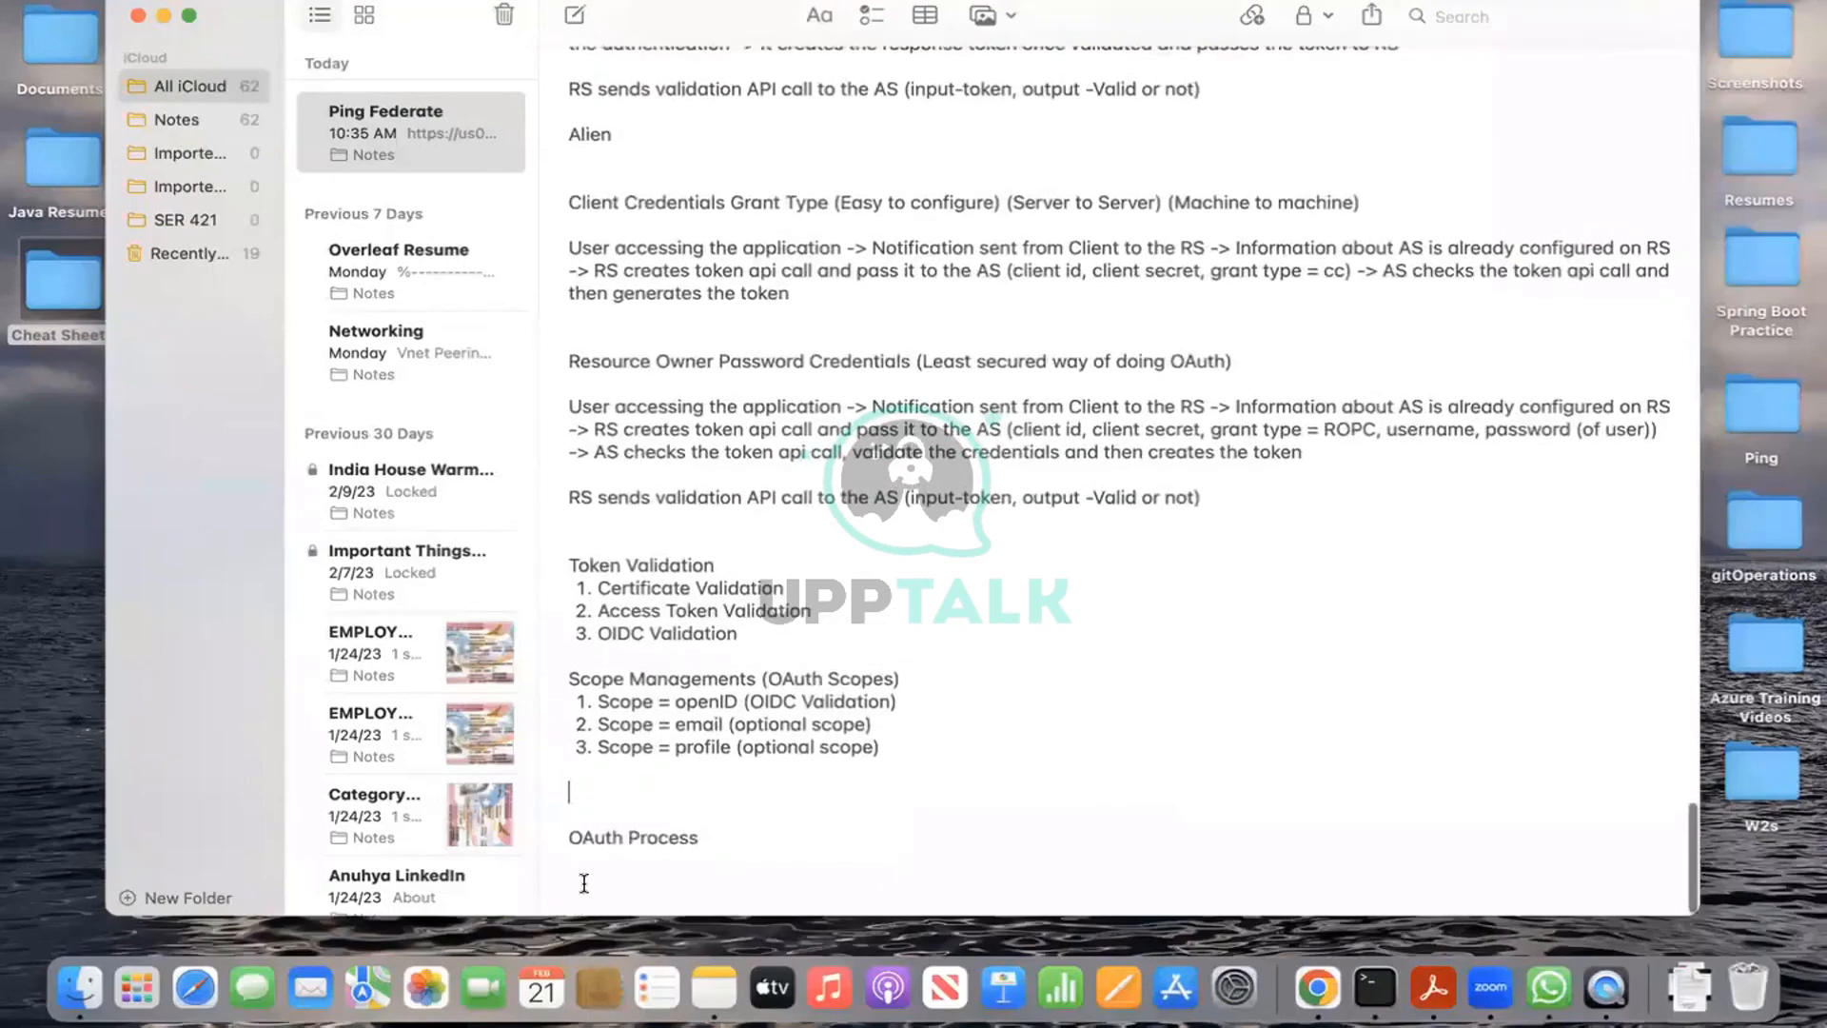
click(581, 874)
text(1.)
Step: Enter list items 'OAuth Client Id' and 'OpenId Connect Policy Management (OIDC)'
text(OA)
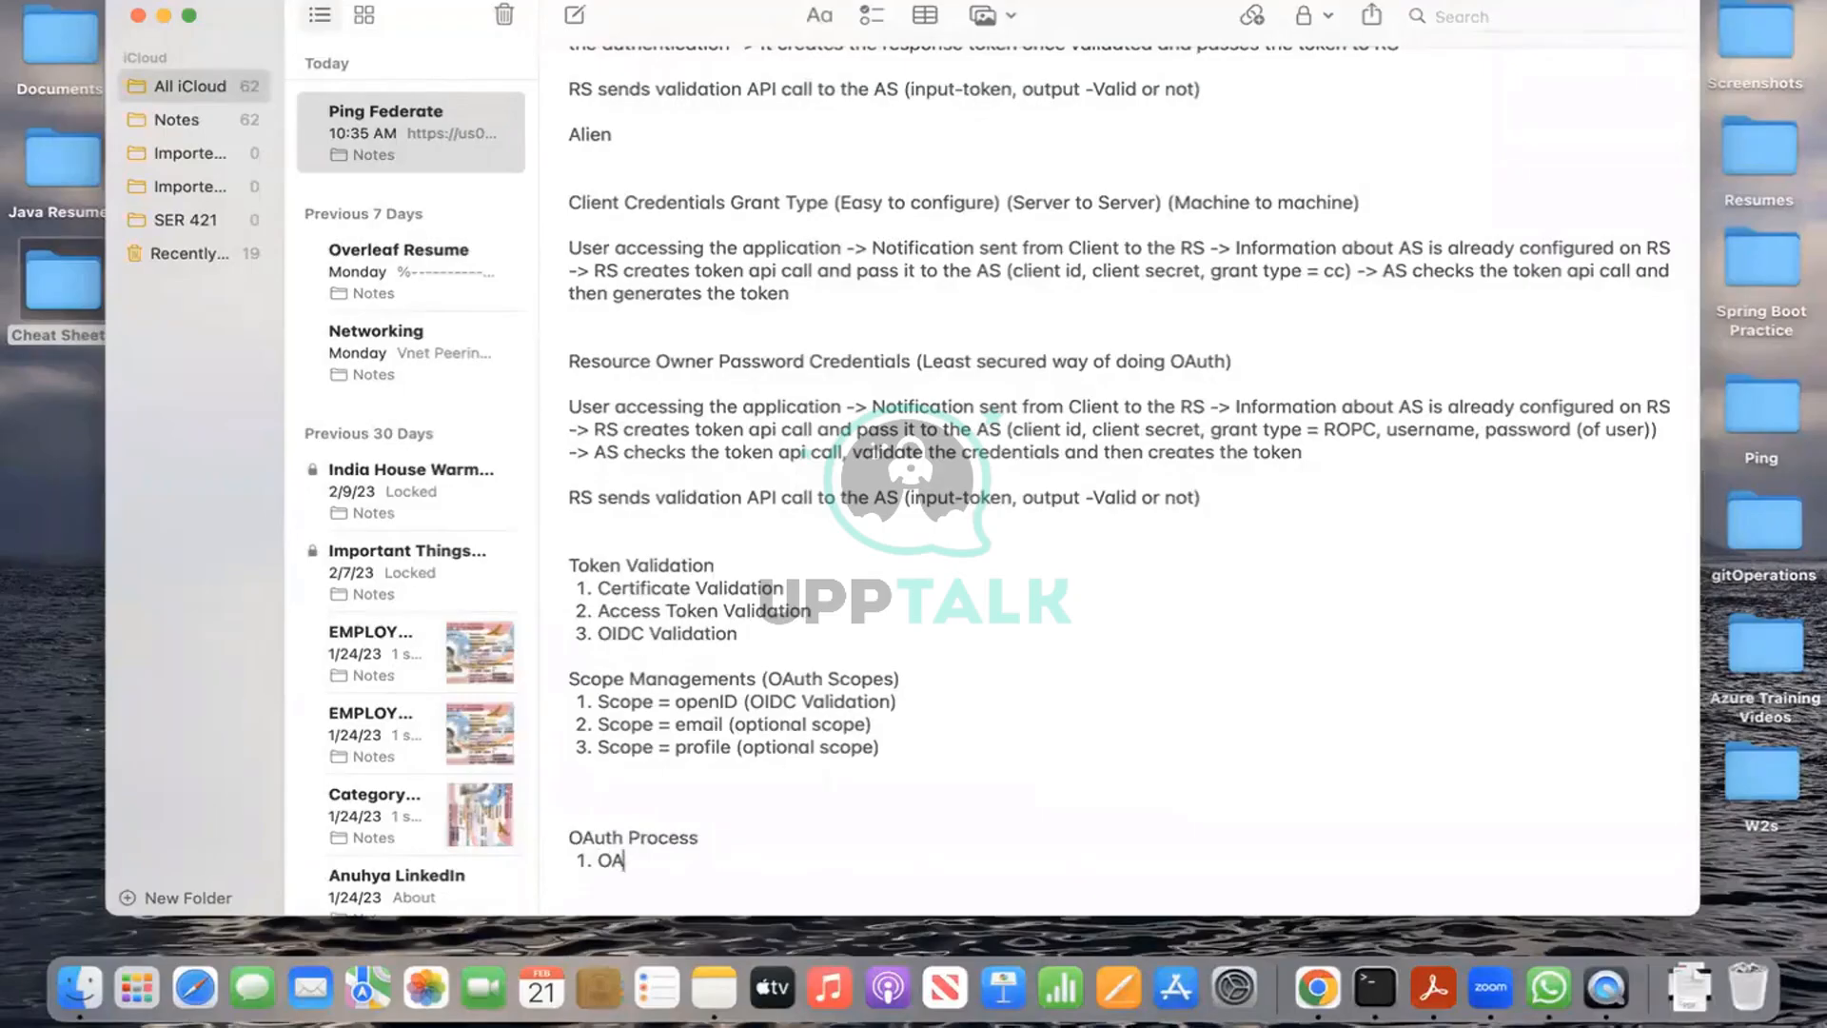
text(uth Client ID)
key(BackSpace)
text(d)
key(Return)
text(Op)
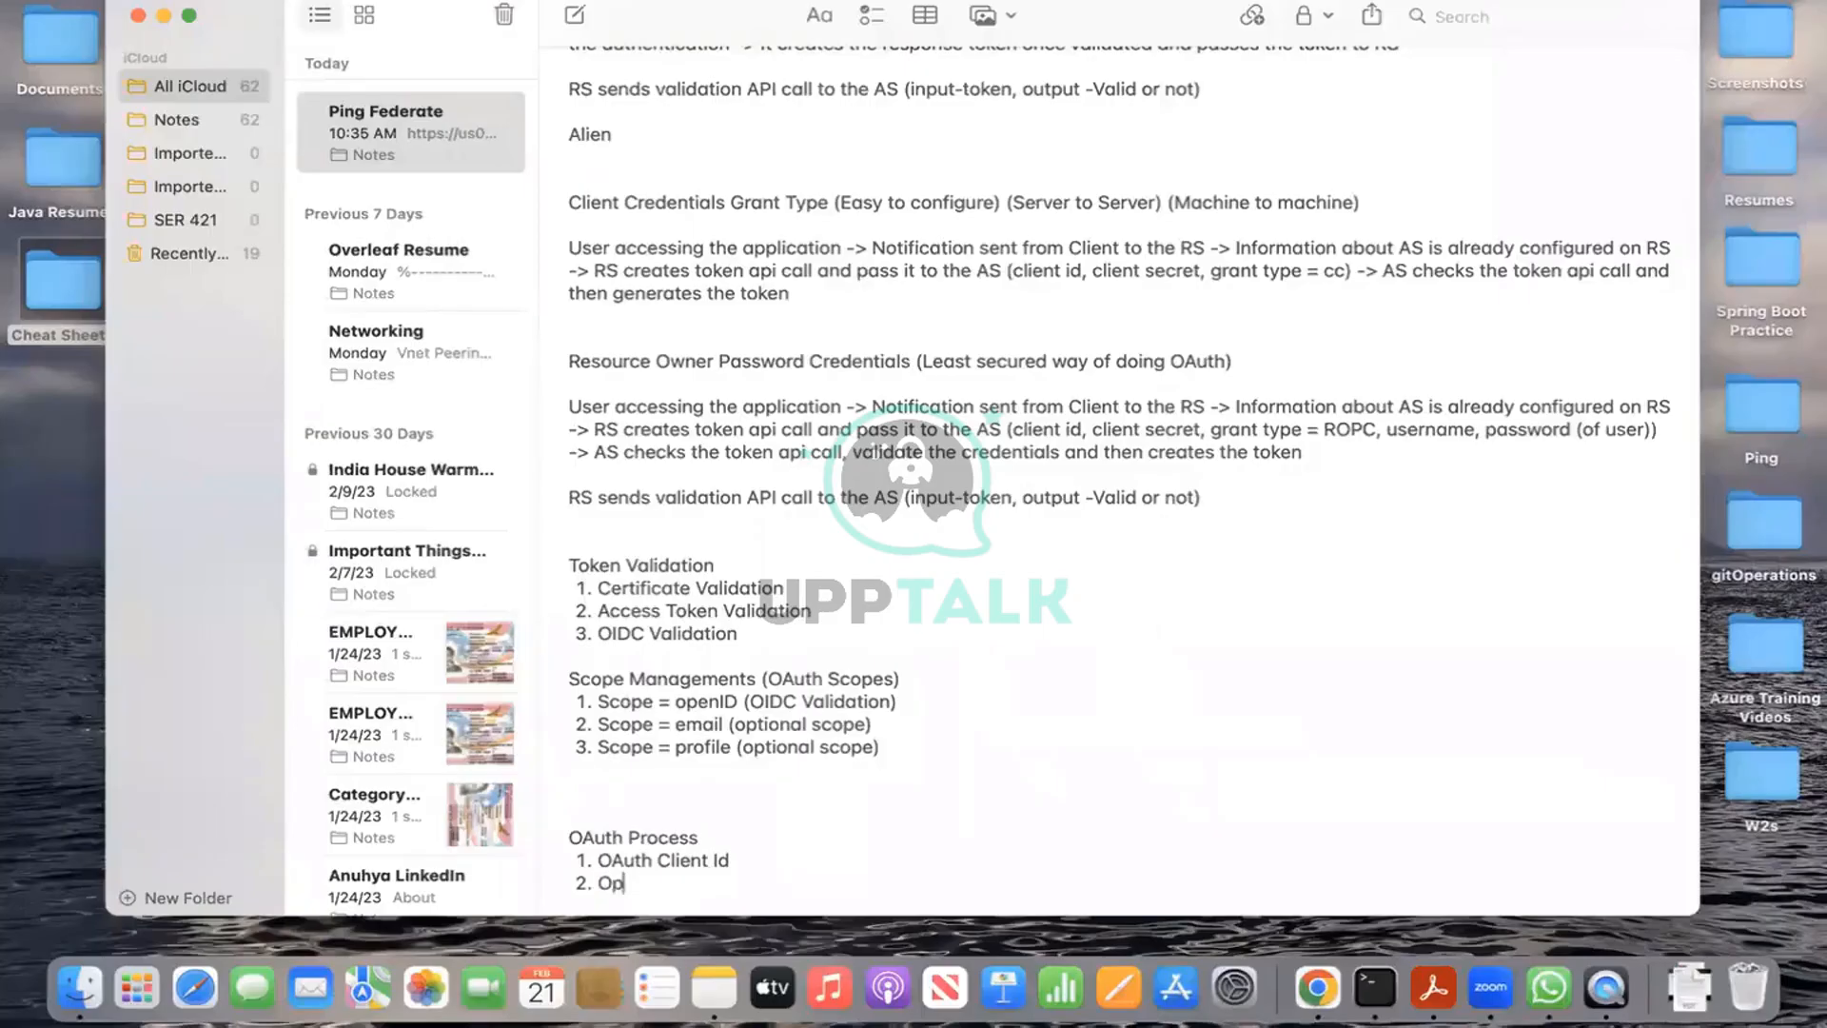
text(enId Connect Policy )
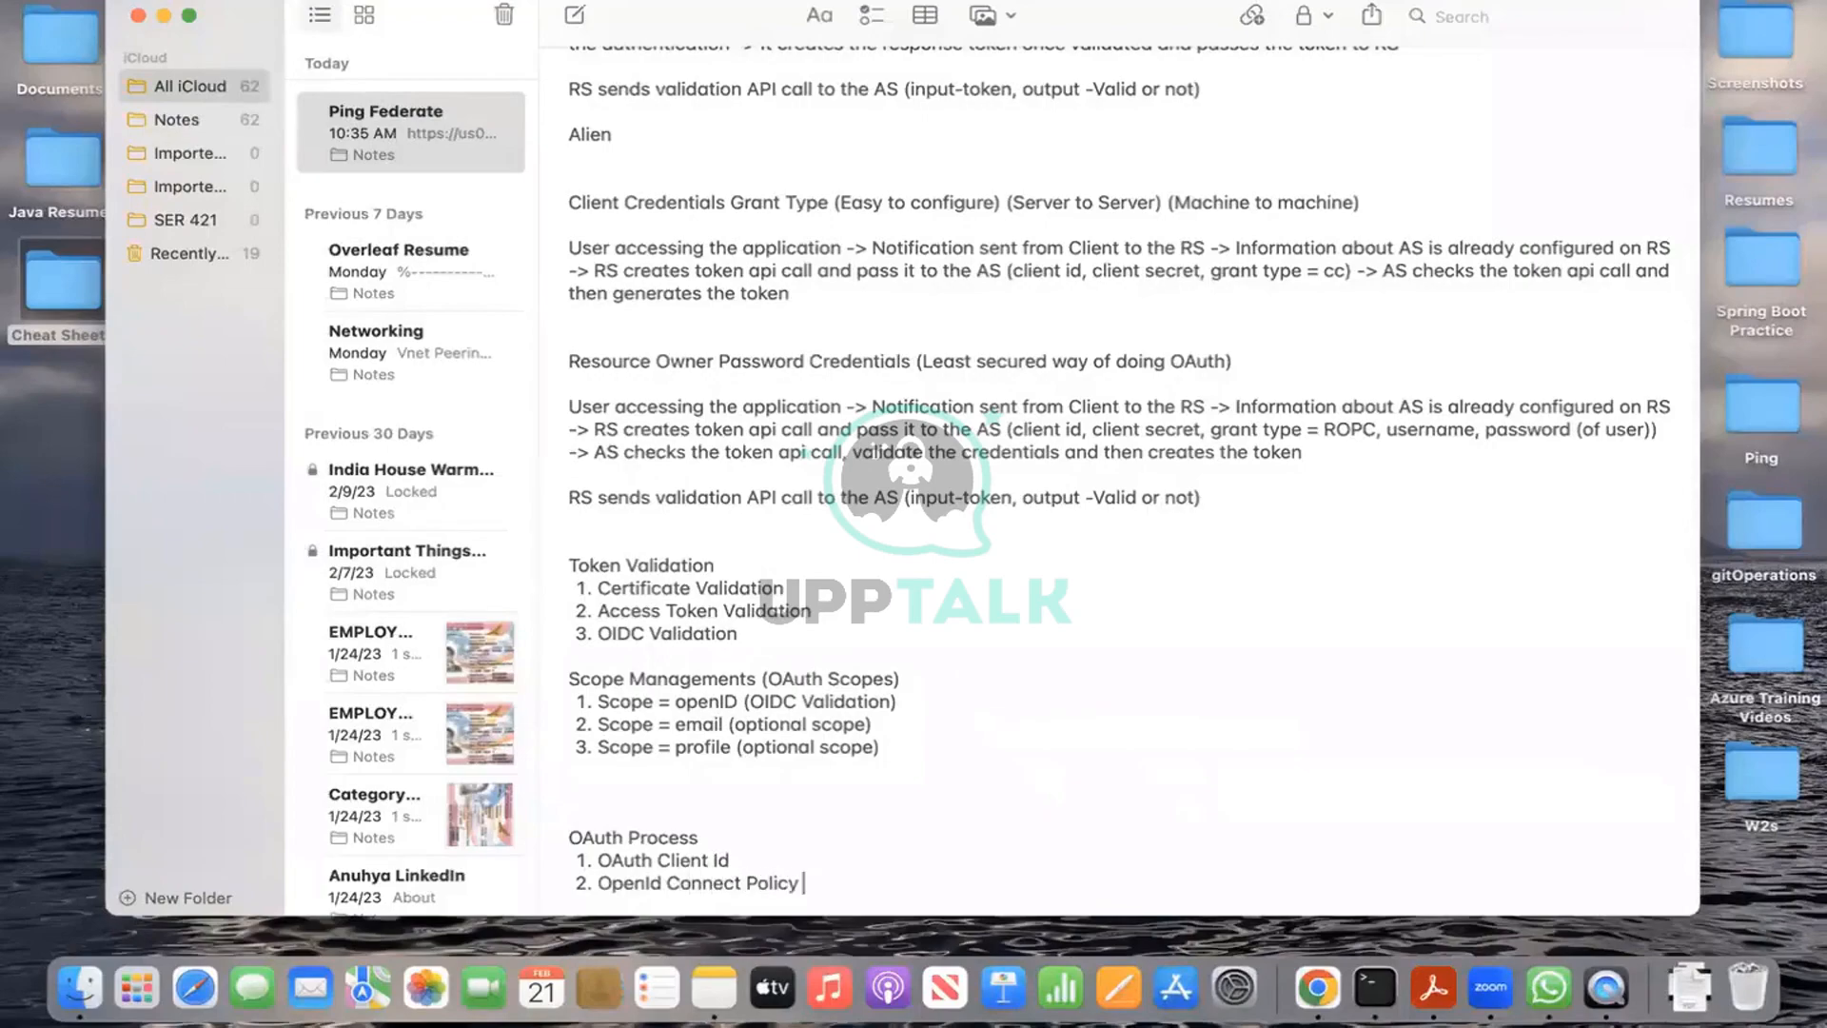
text(Management (OIDC))
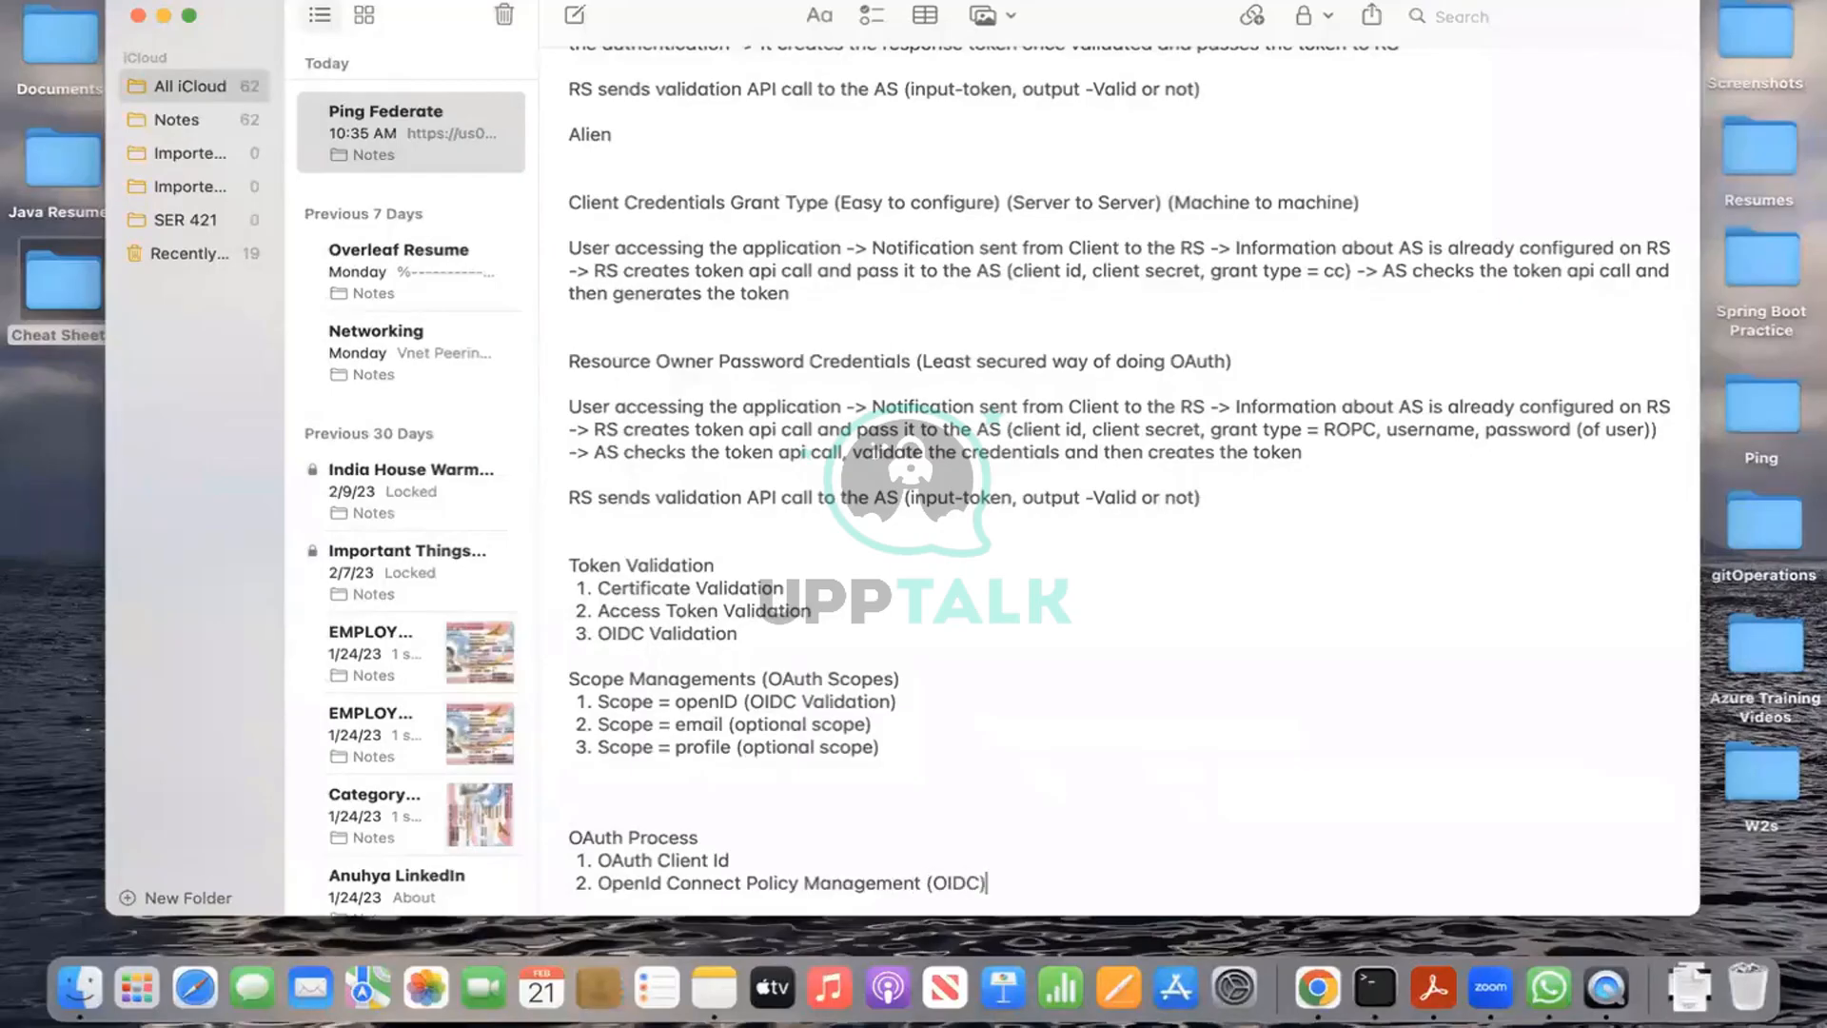
key(Return)
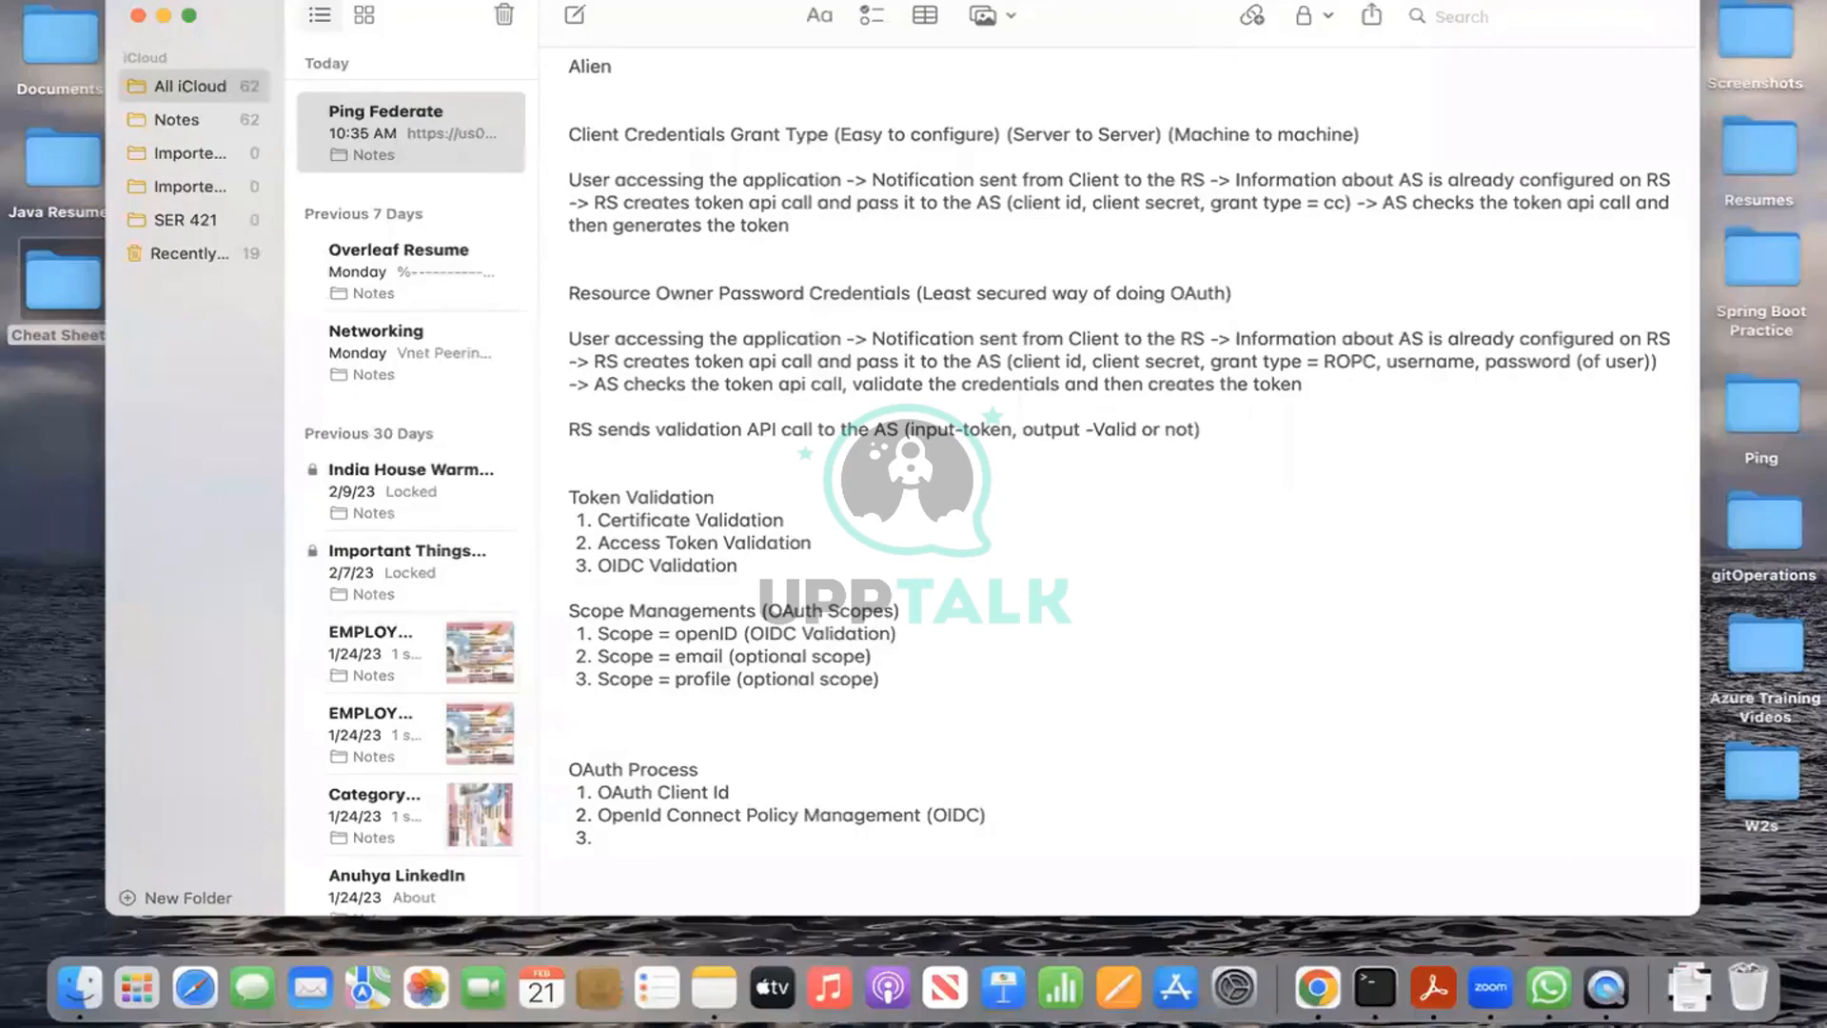
Step: Type 'Policies' and 'Selectors' as list items 3 and 4, and turn Bluetooth on
text(Policies)
key(Return)
text(Selectors)
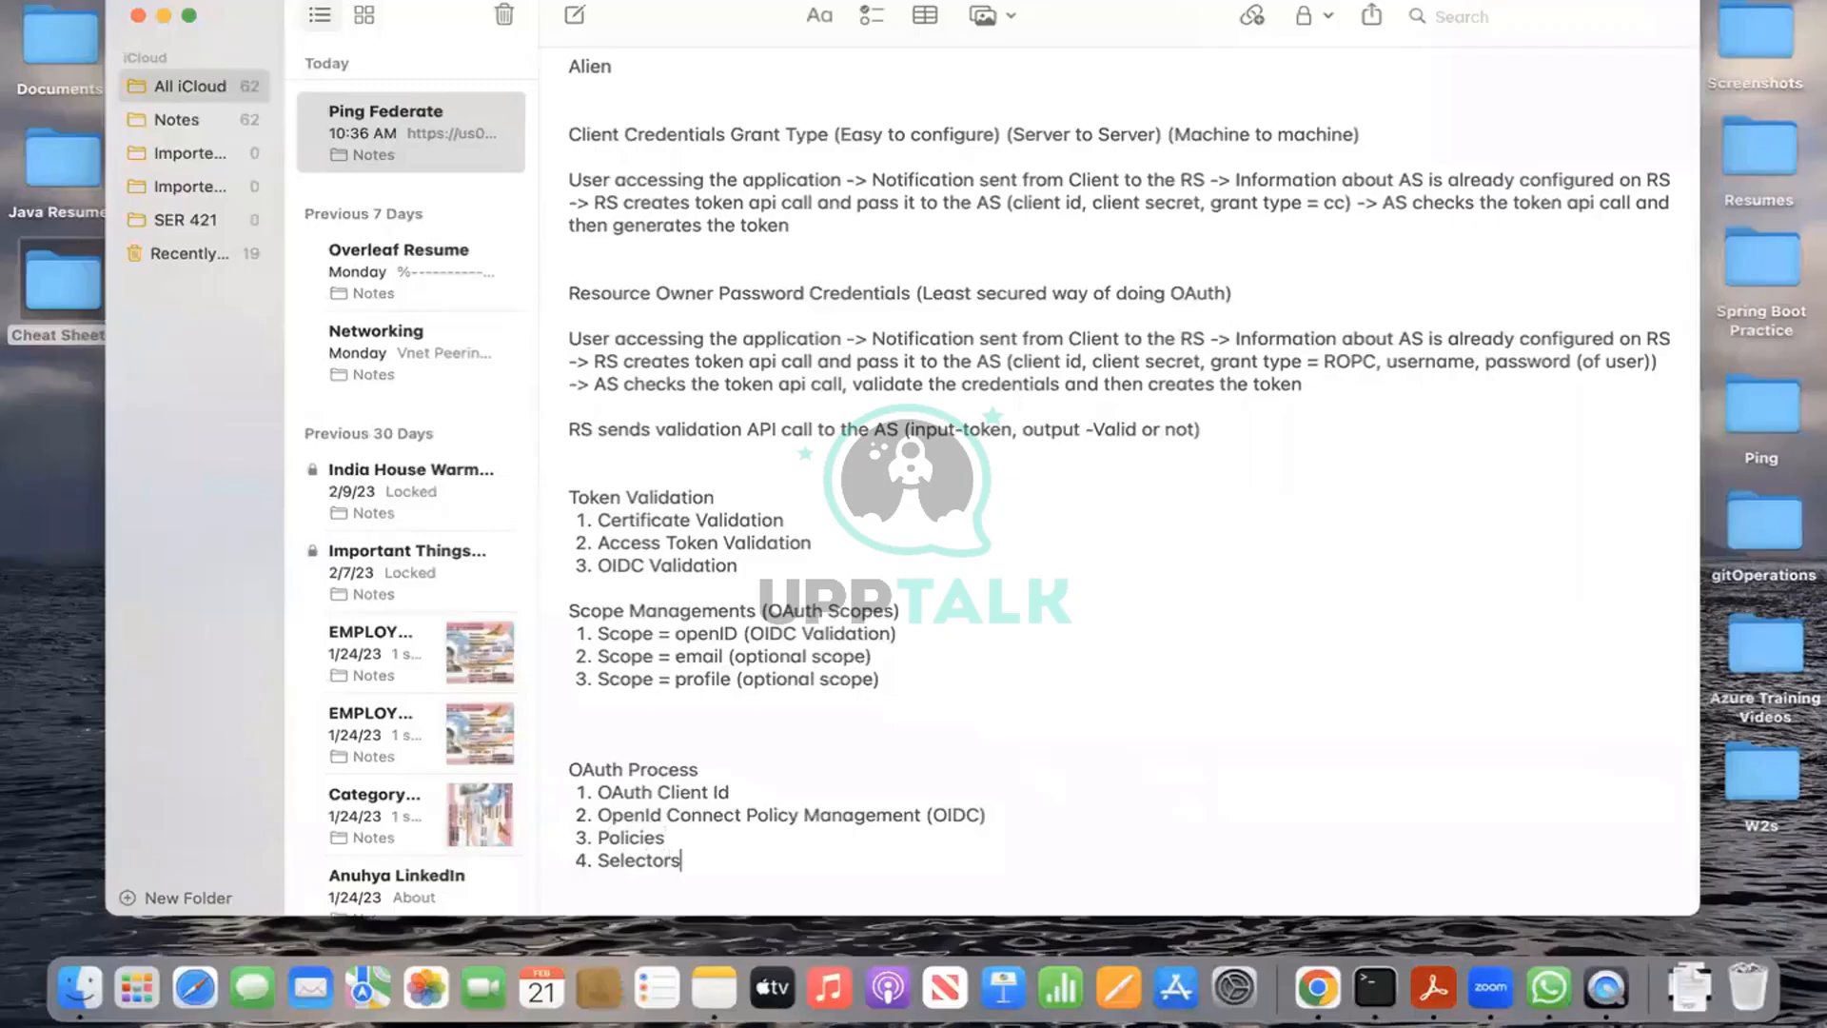
click(1375, 0)
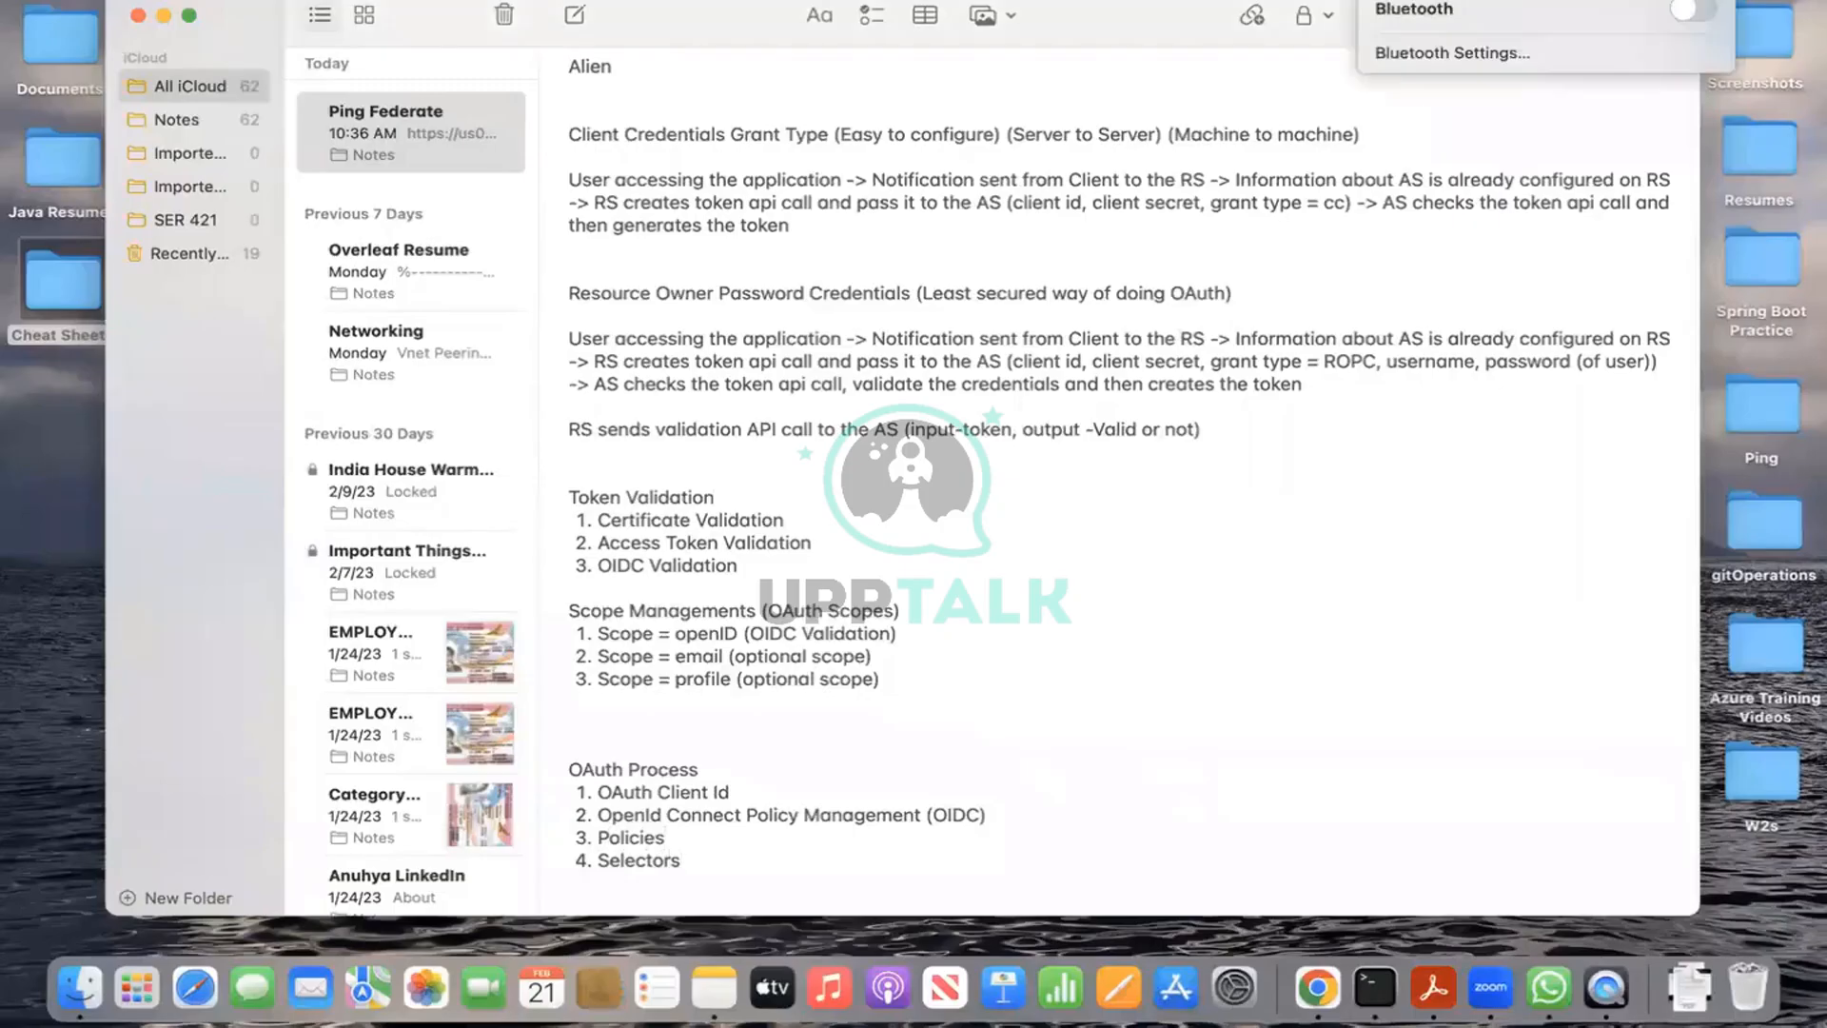
click(1709, 5)
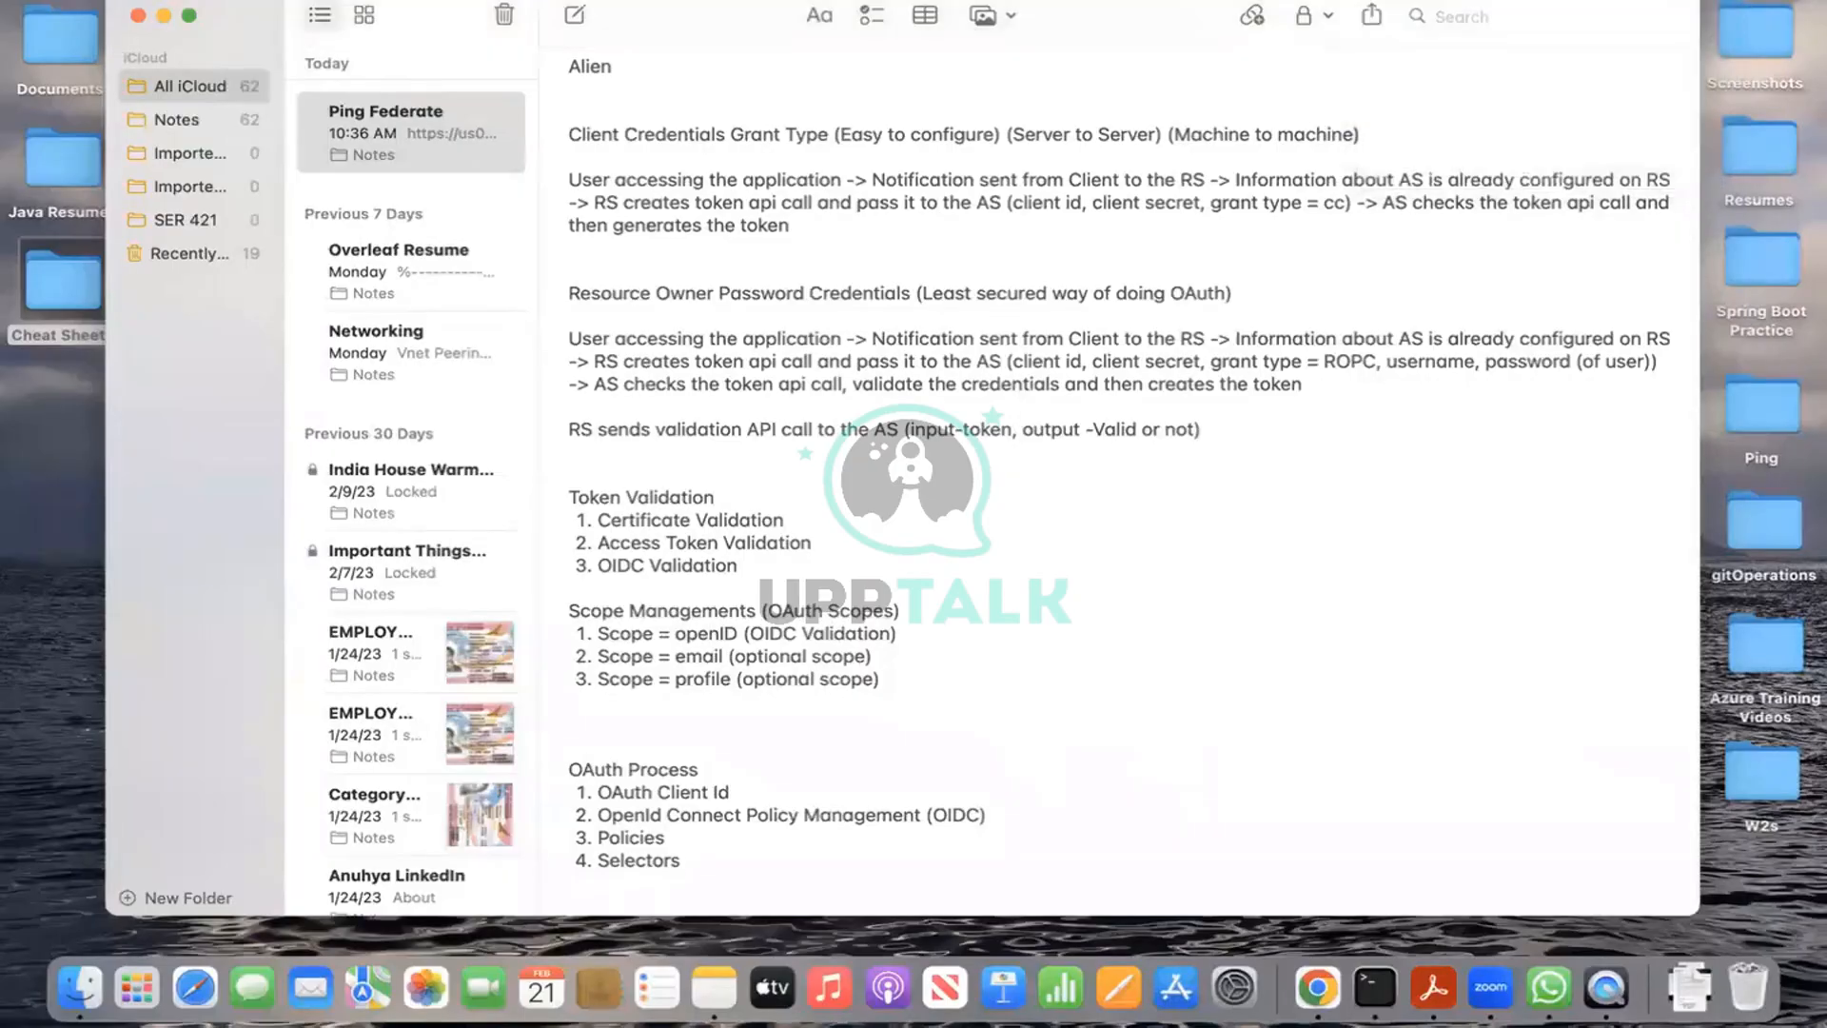
key(XF86AudioRaiseVolume)
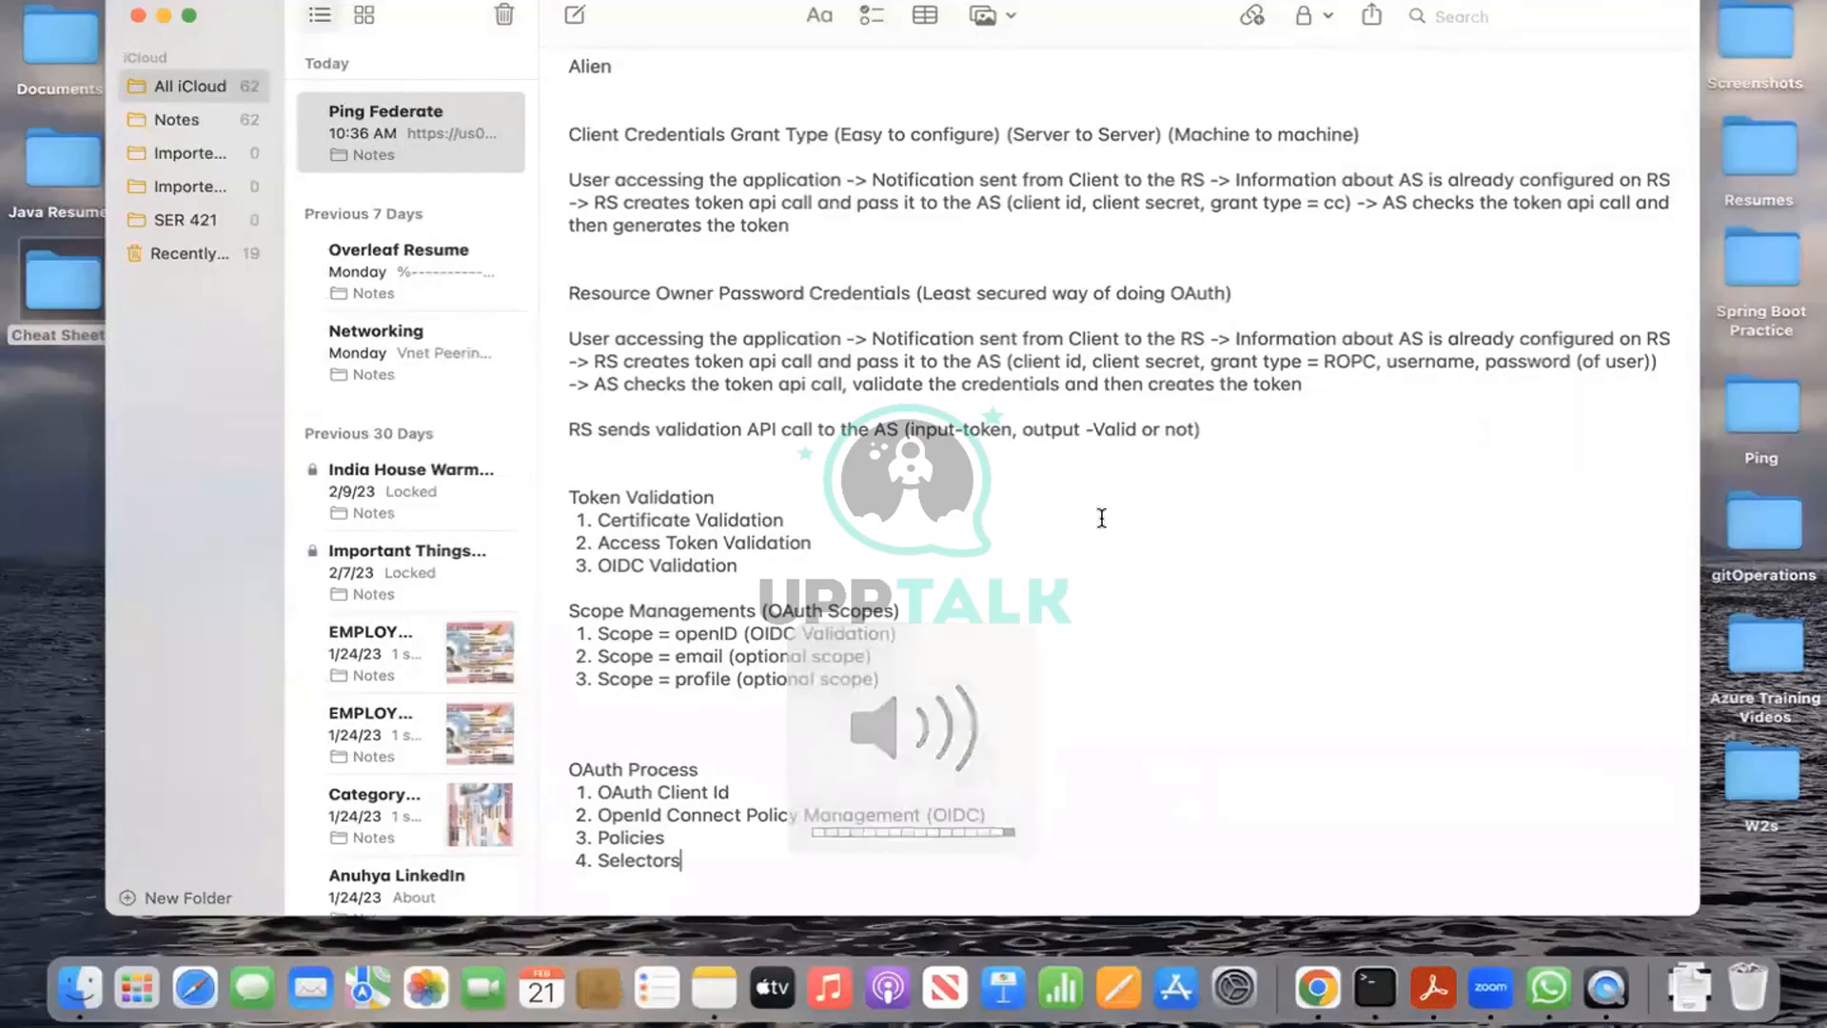
Step: Add 'Access Token Mappings' as list item 5 and start item 6
key(Return)
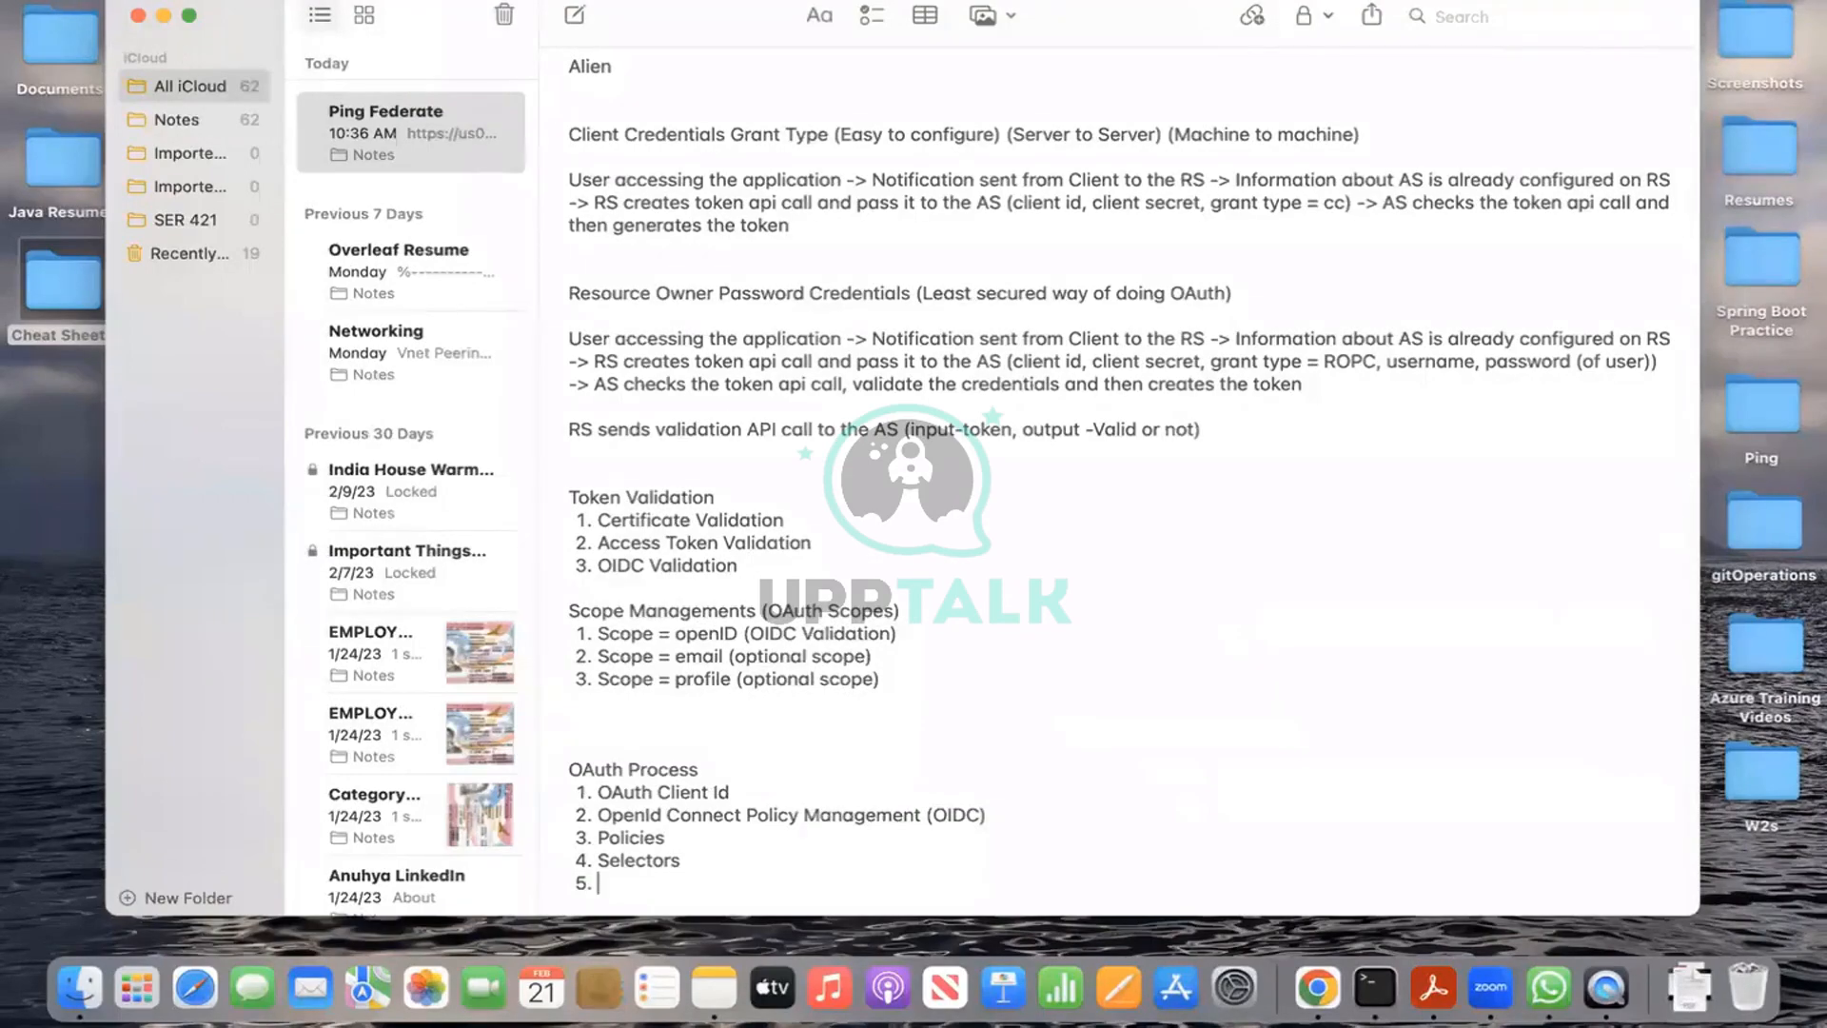
text(Access Token )
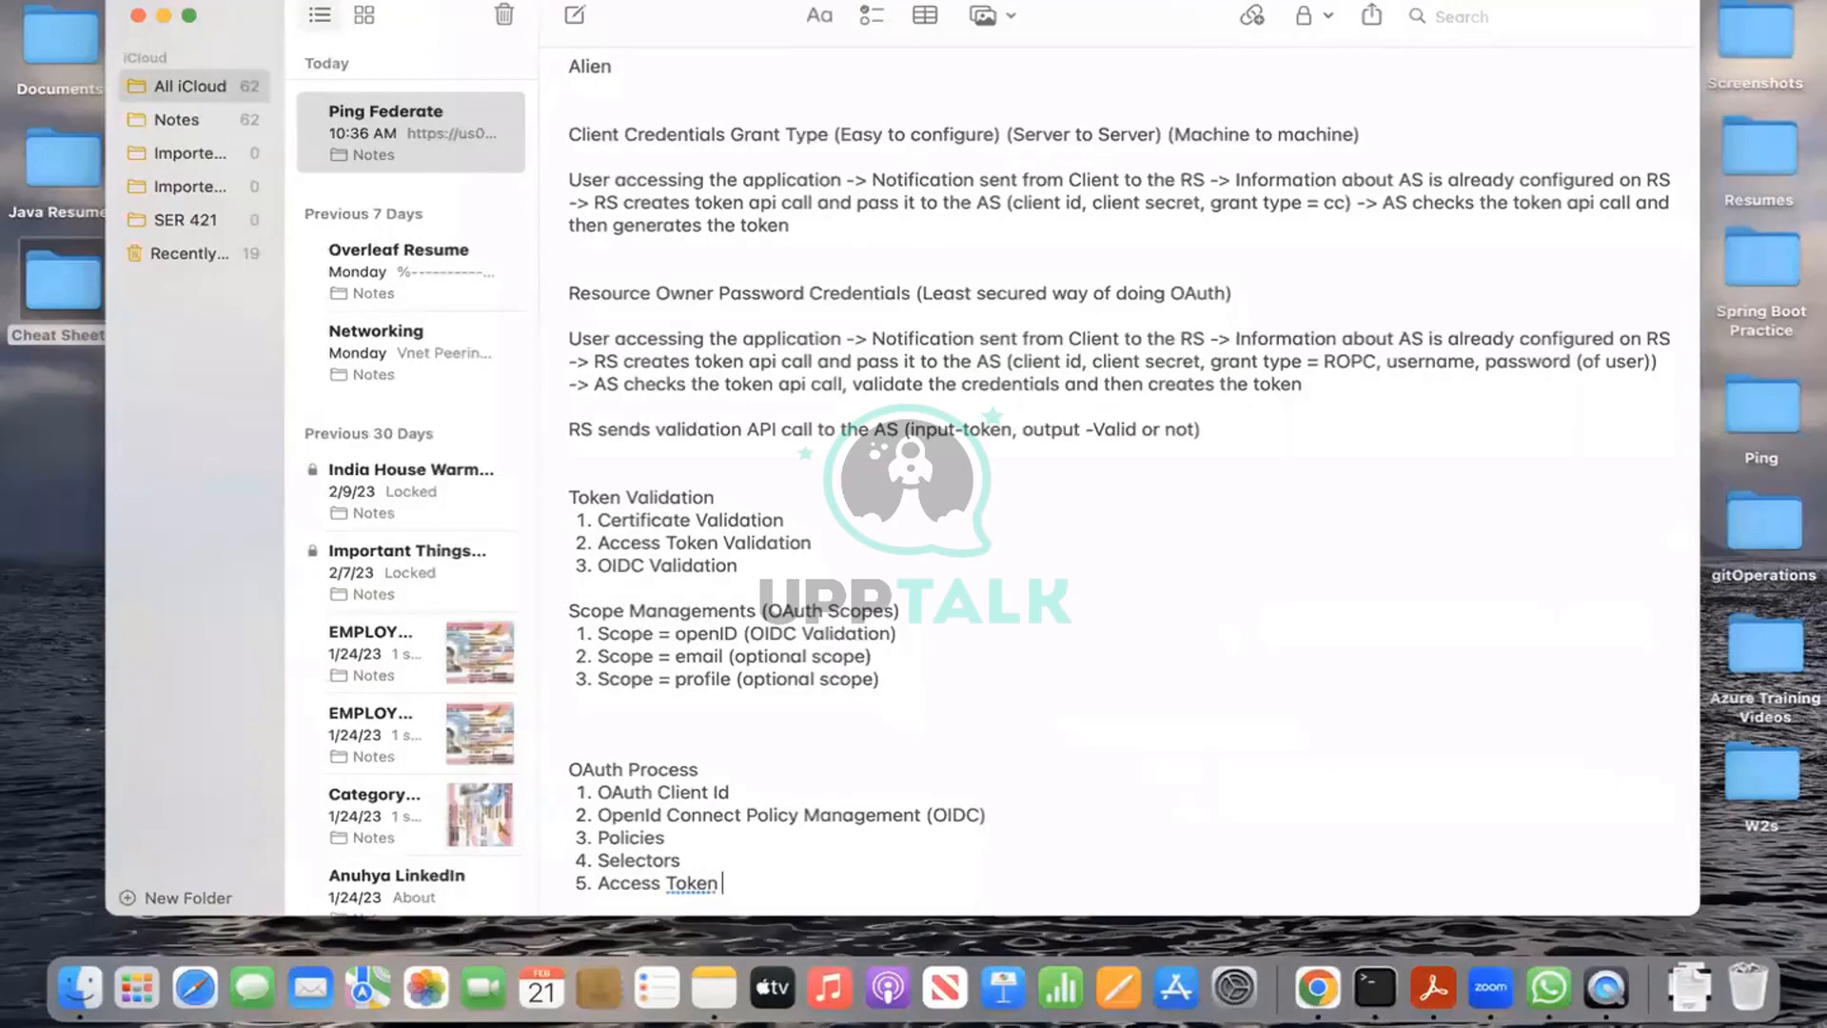
text(Mappings)
key(Return)
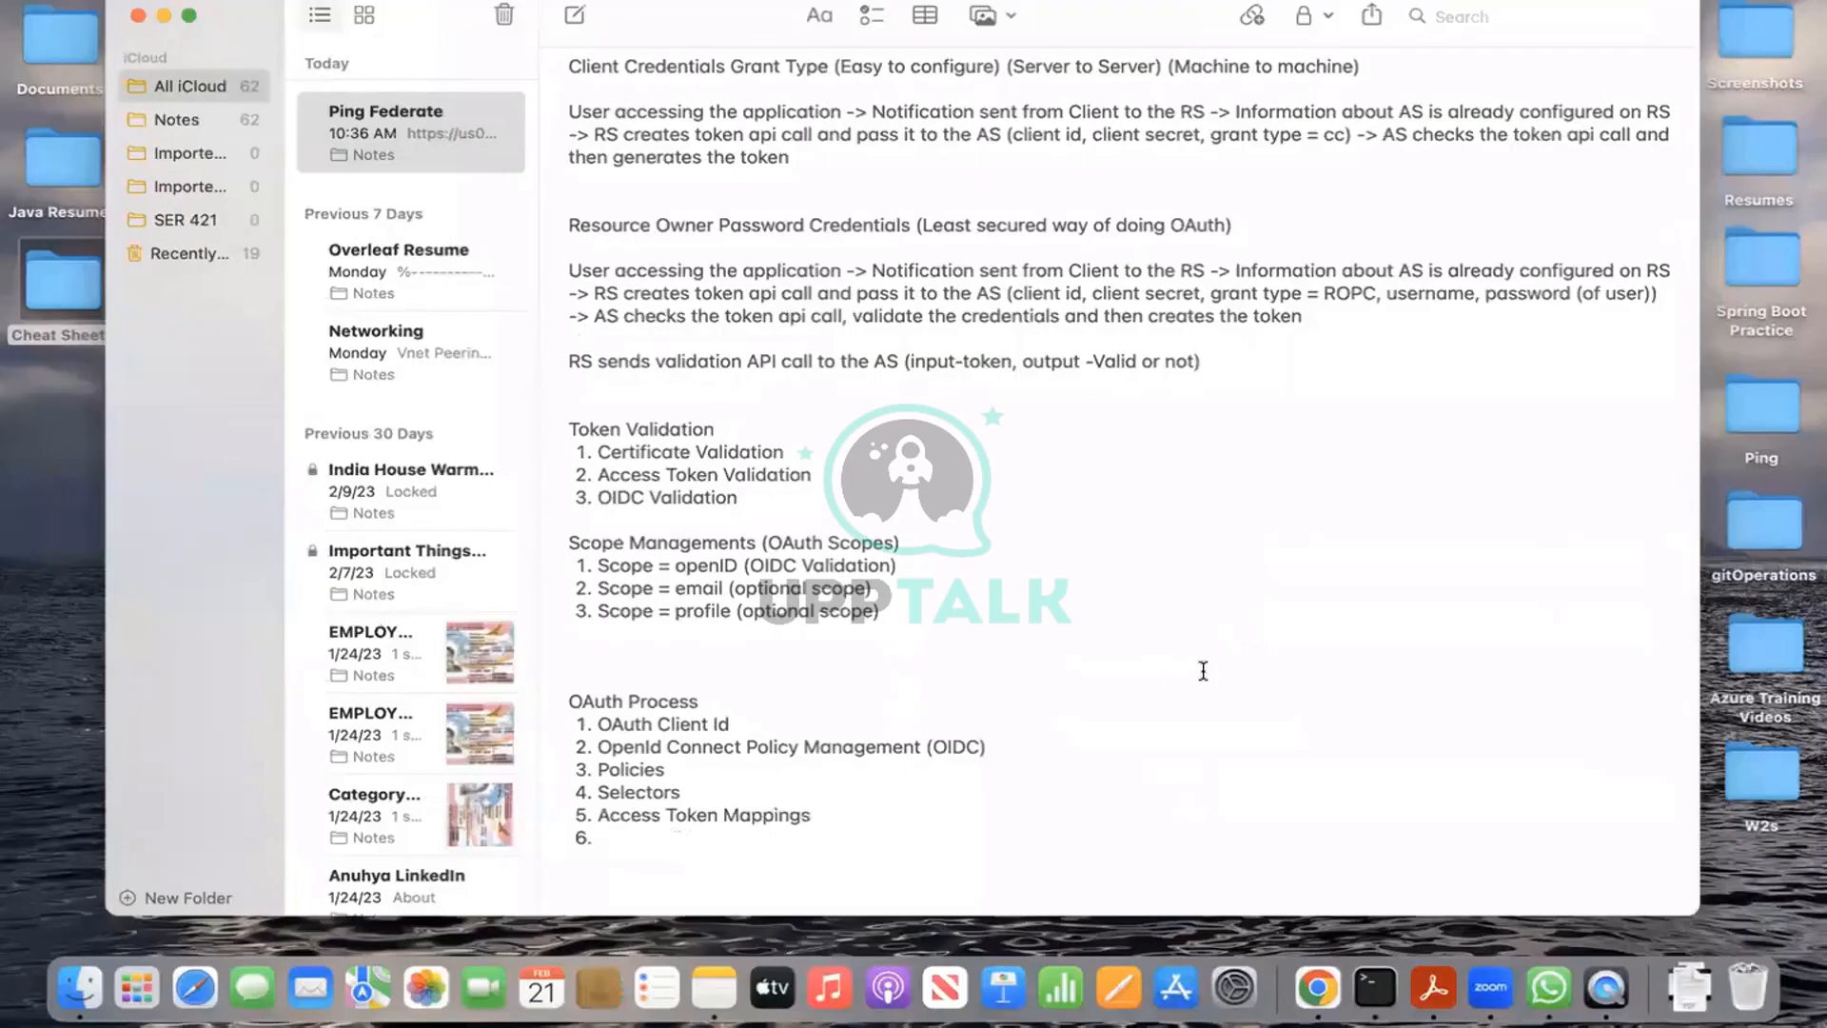
Step: Leave item 6 empty and enter 'Adapters or Policy Contracts' as item 7, starting item 8
key(BackSpace)
key(BackSpace)
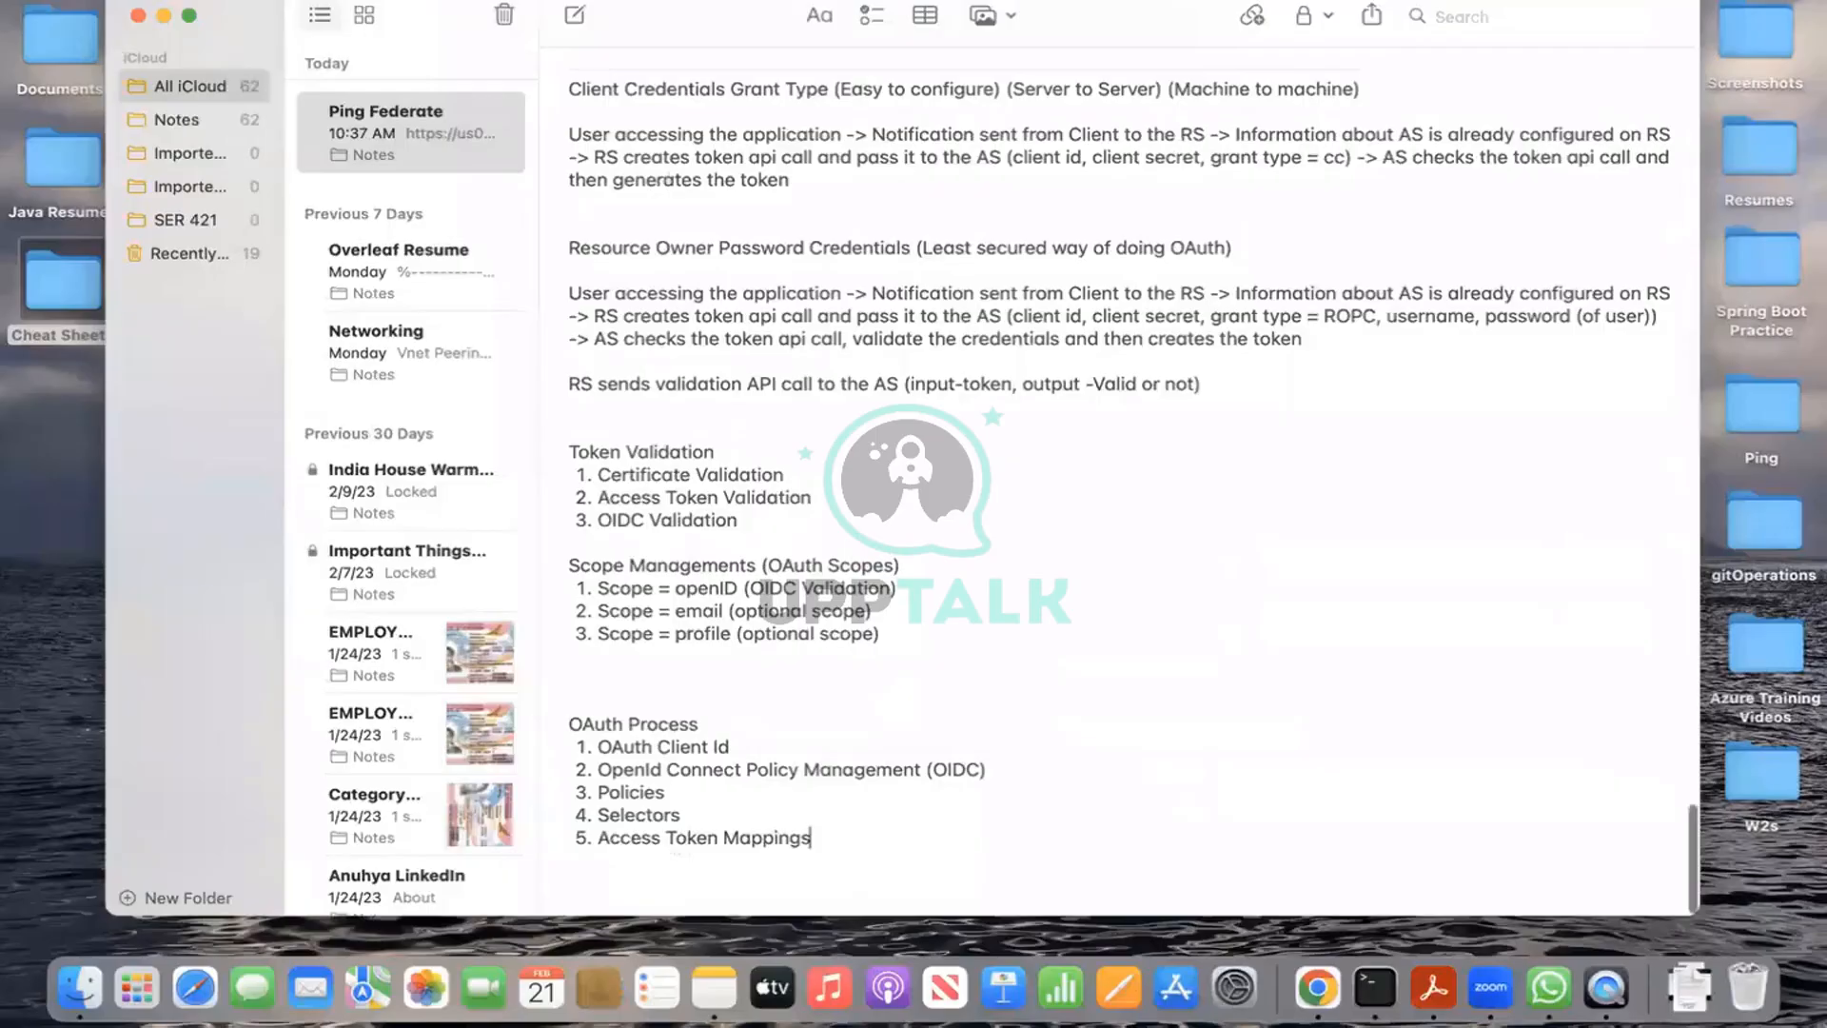
key(Return)
key(Return)
text(Add)
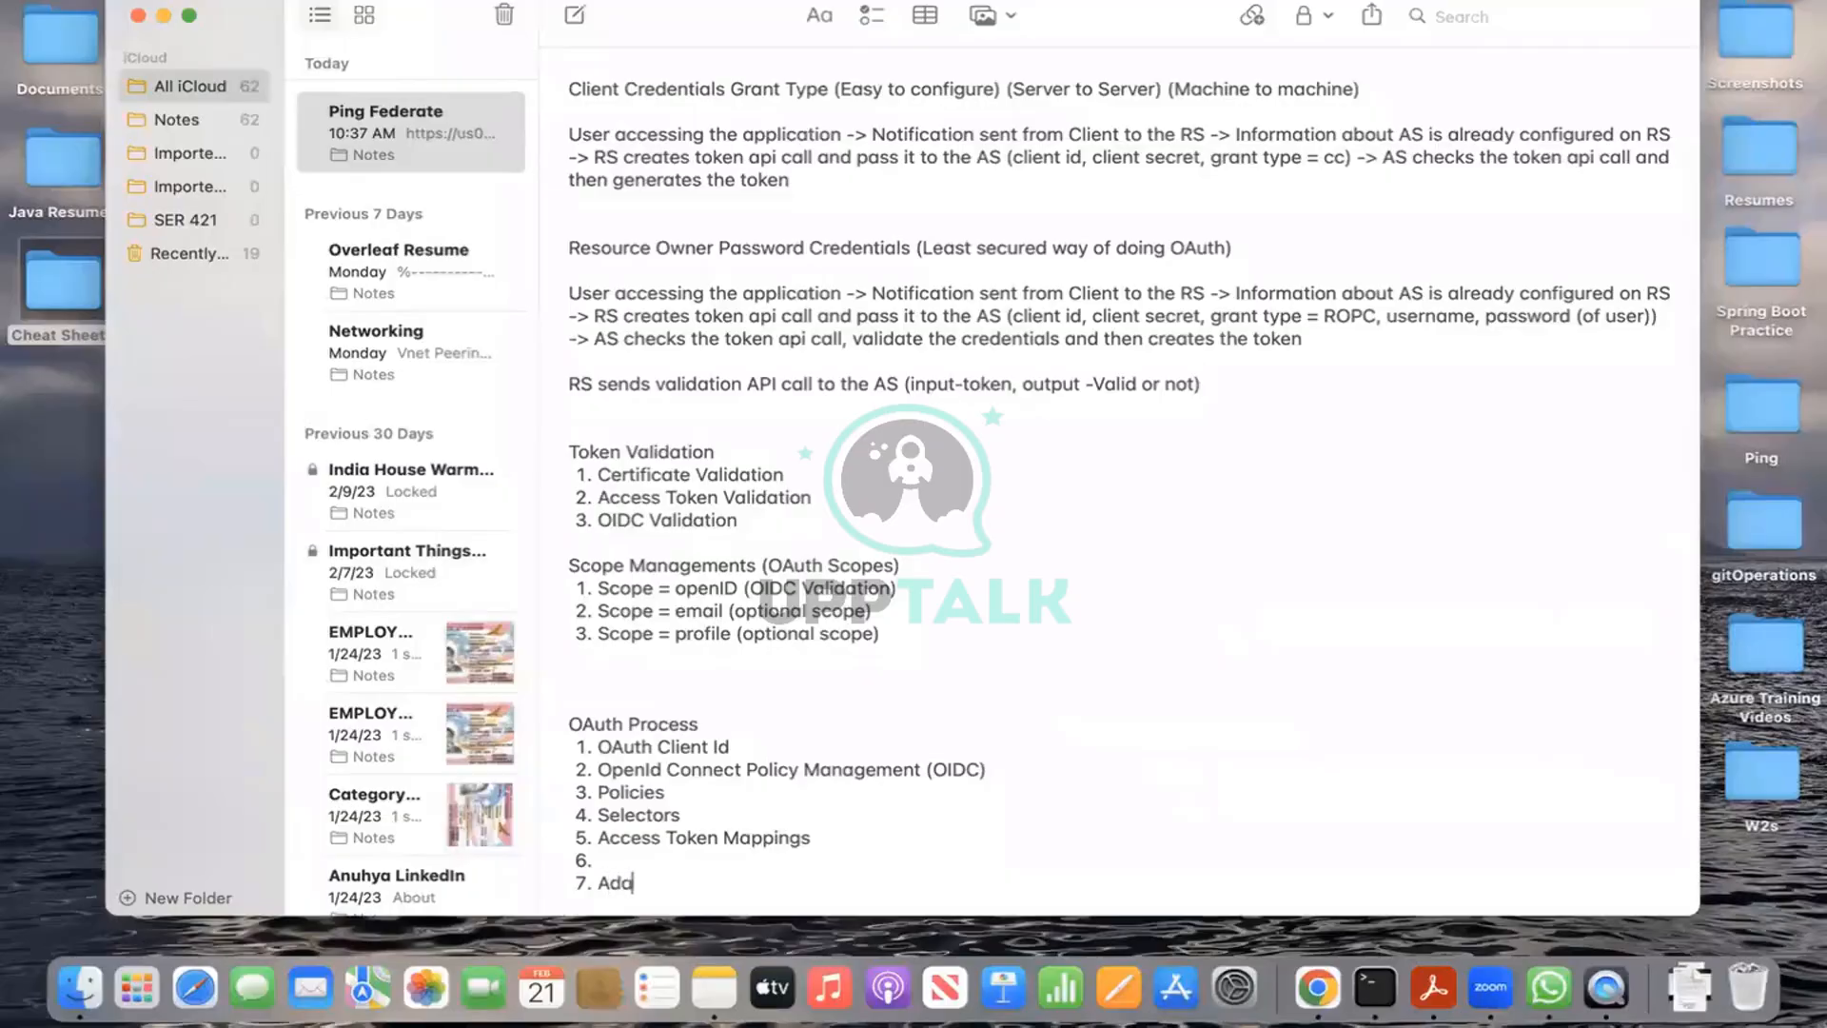
text(pters or Polocy Conr)
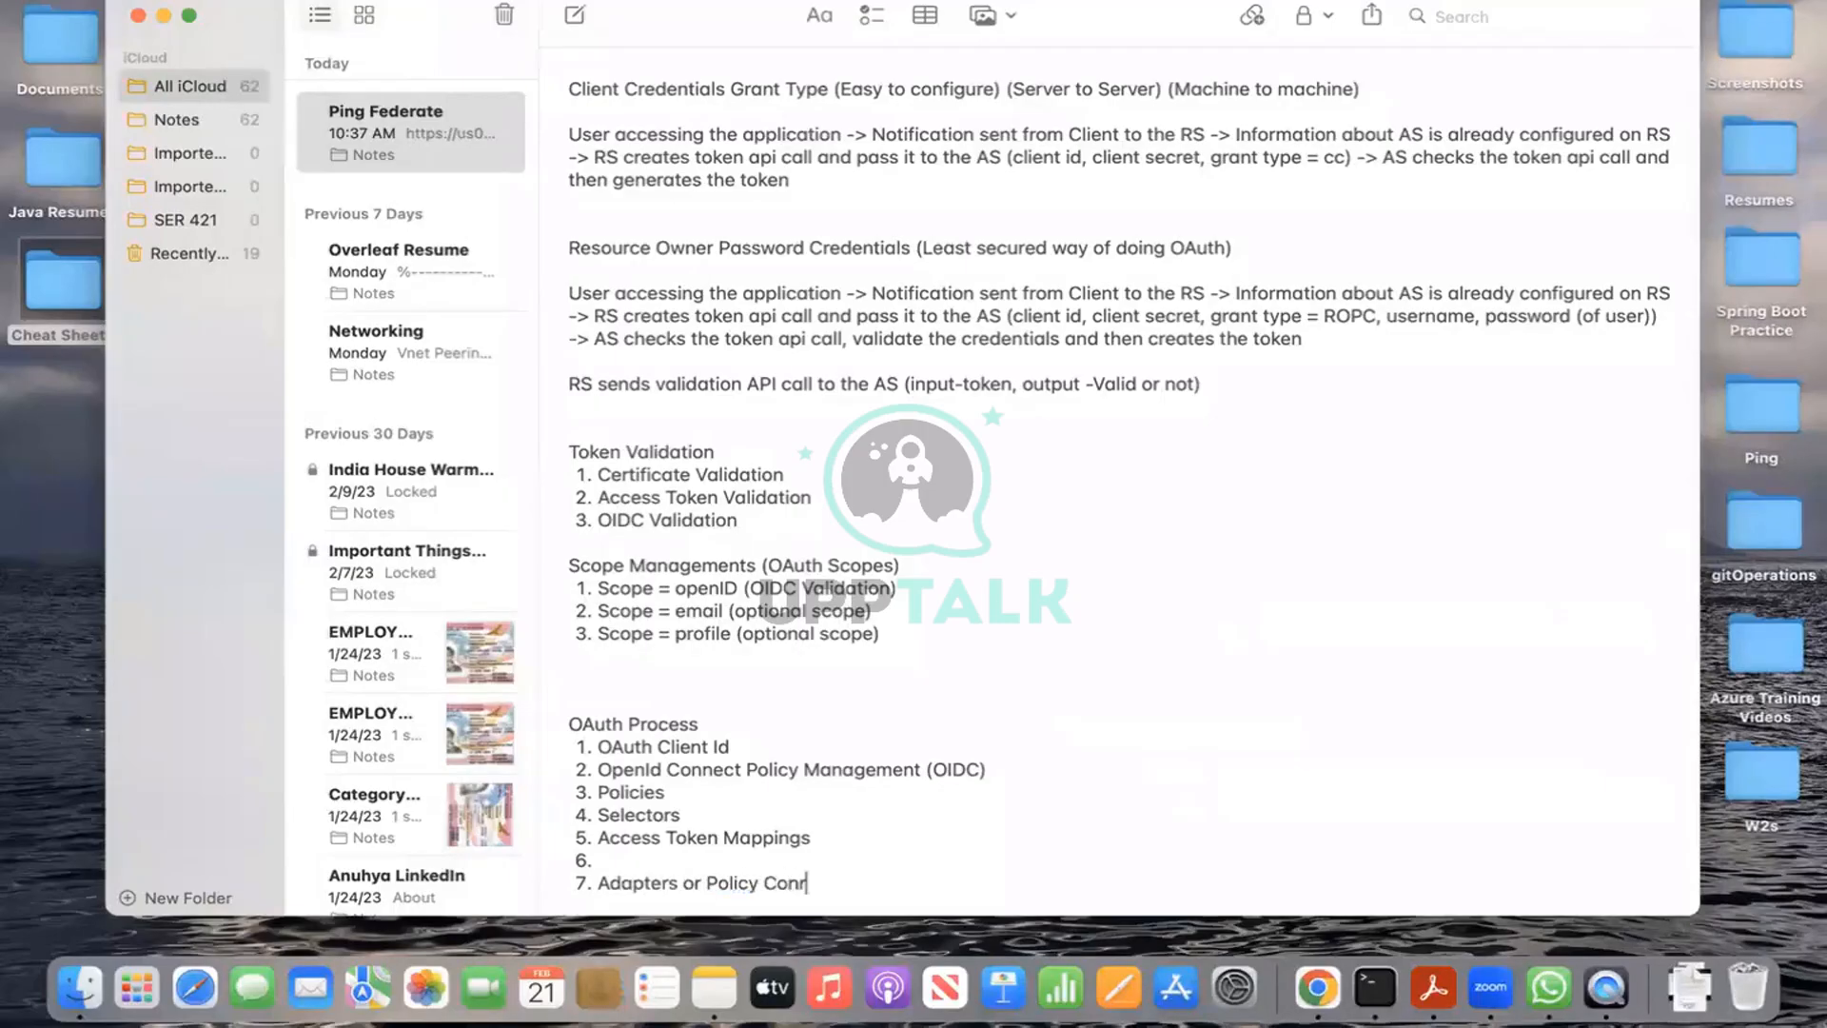
key(BackSpace)
text(tracts)
key(Return)
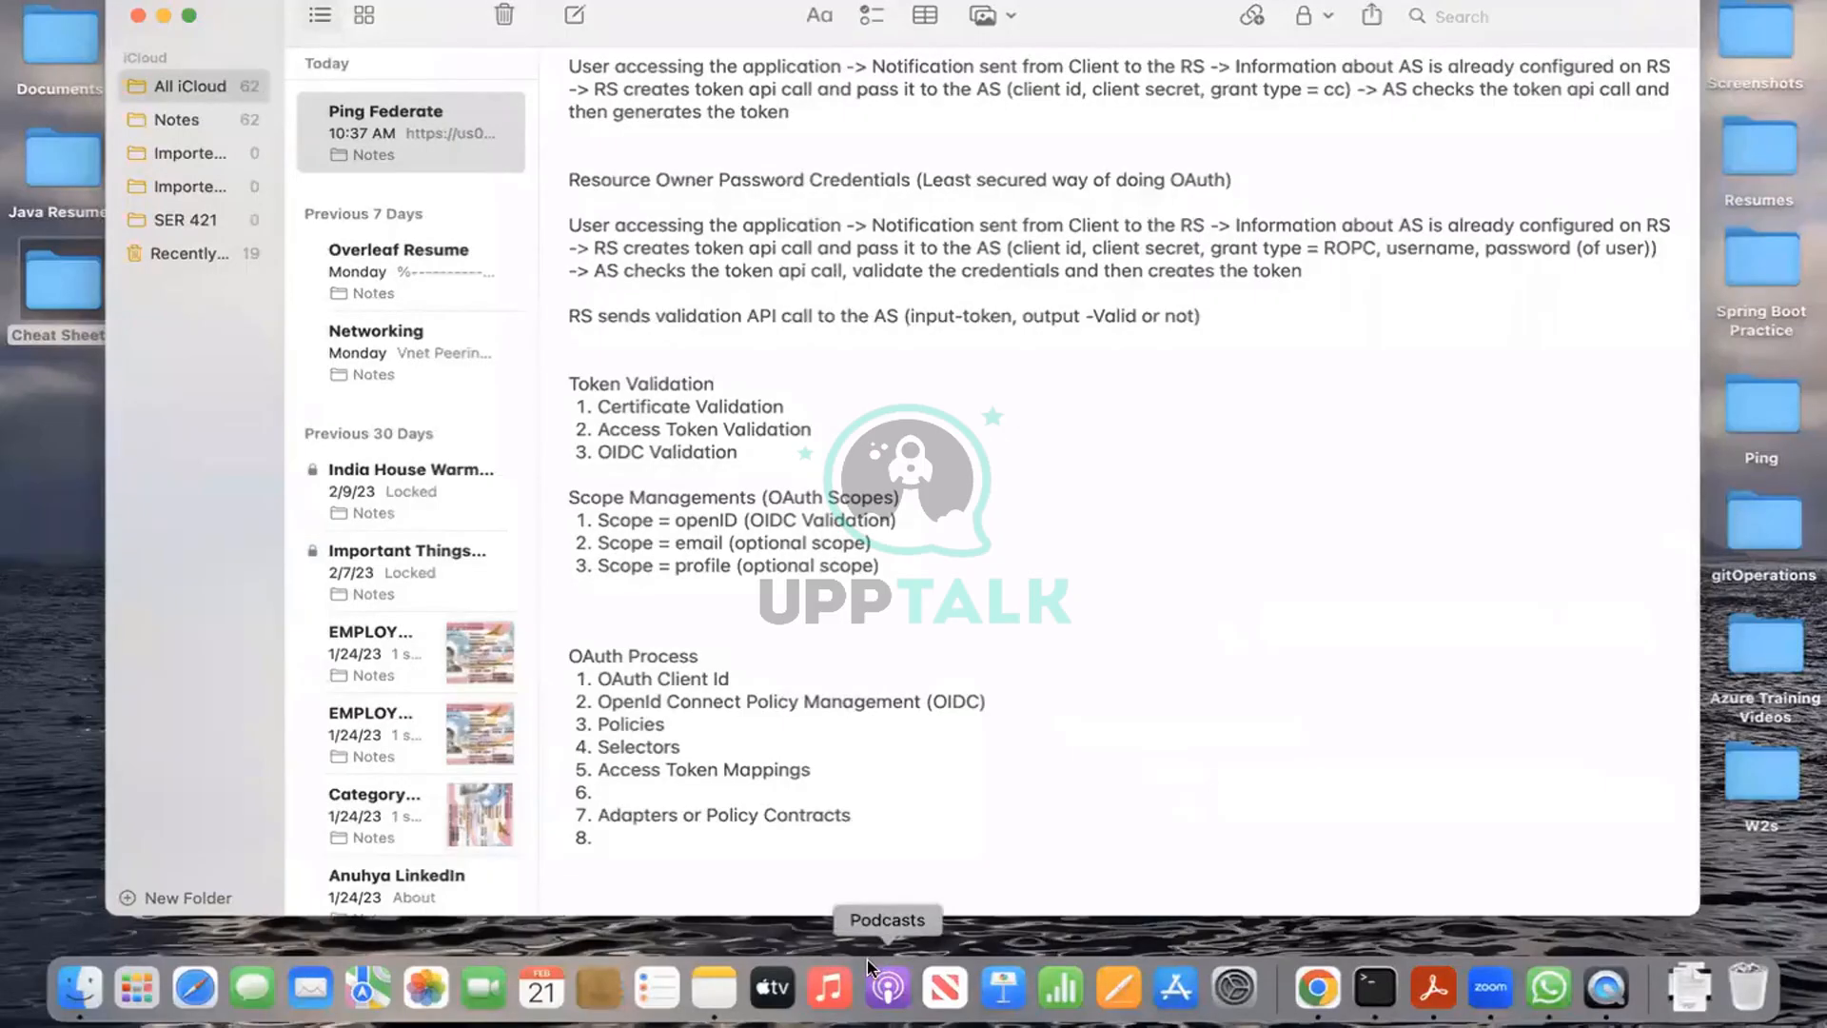
click(648, 835)
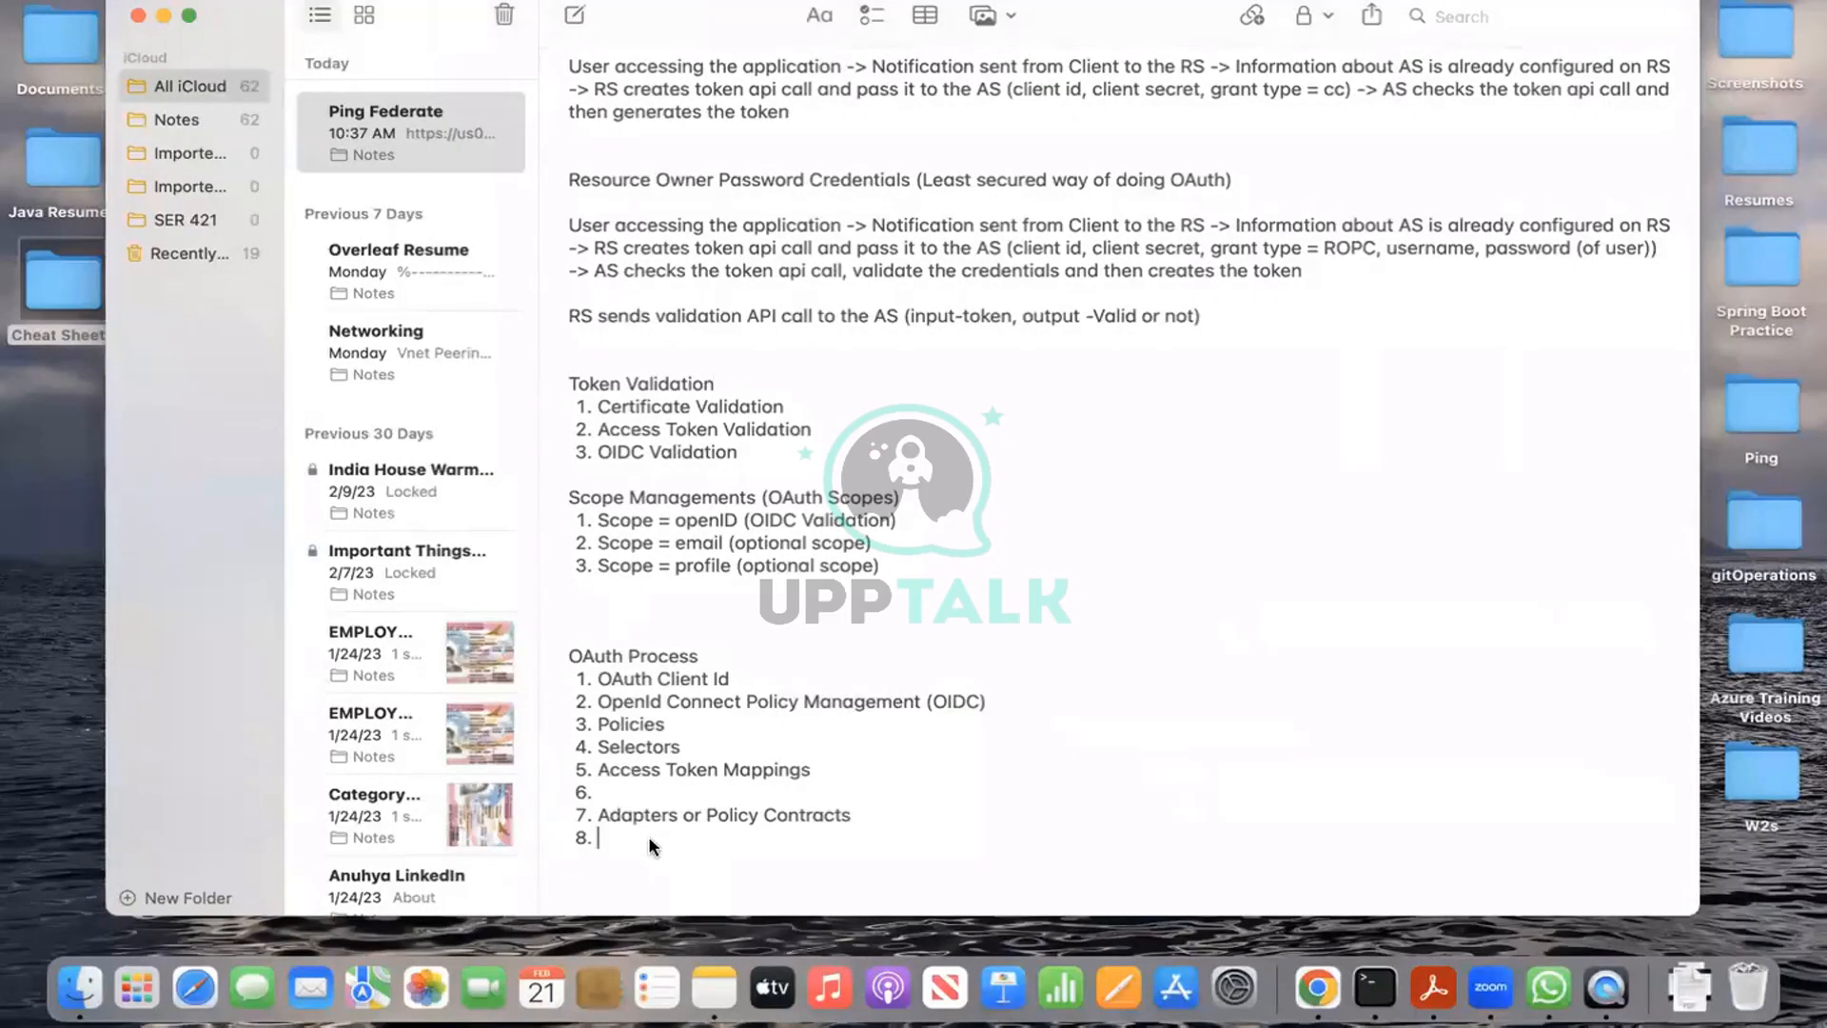
Step: Add 'PCV', 'Data Store' and 'Access Token Management' as list items 8–10
text(PCV)
key(Return)
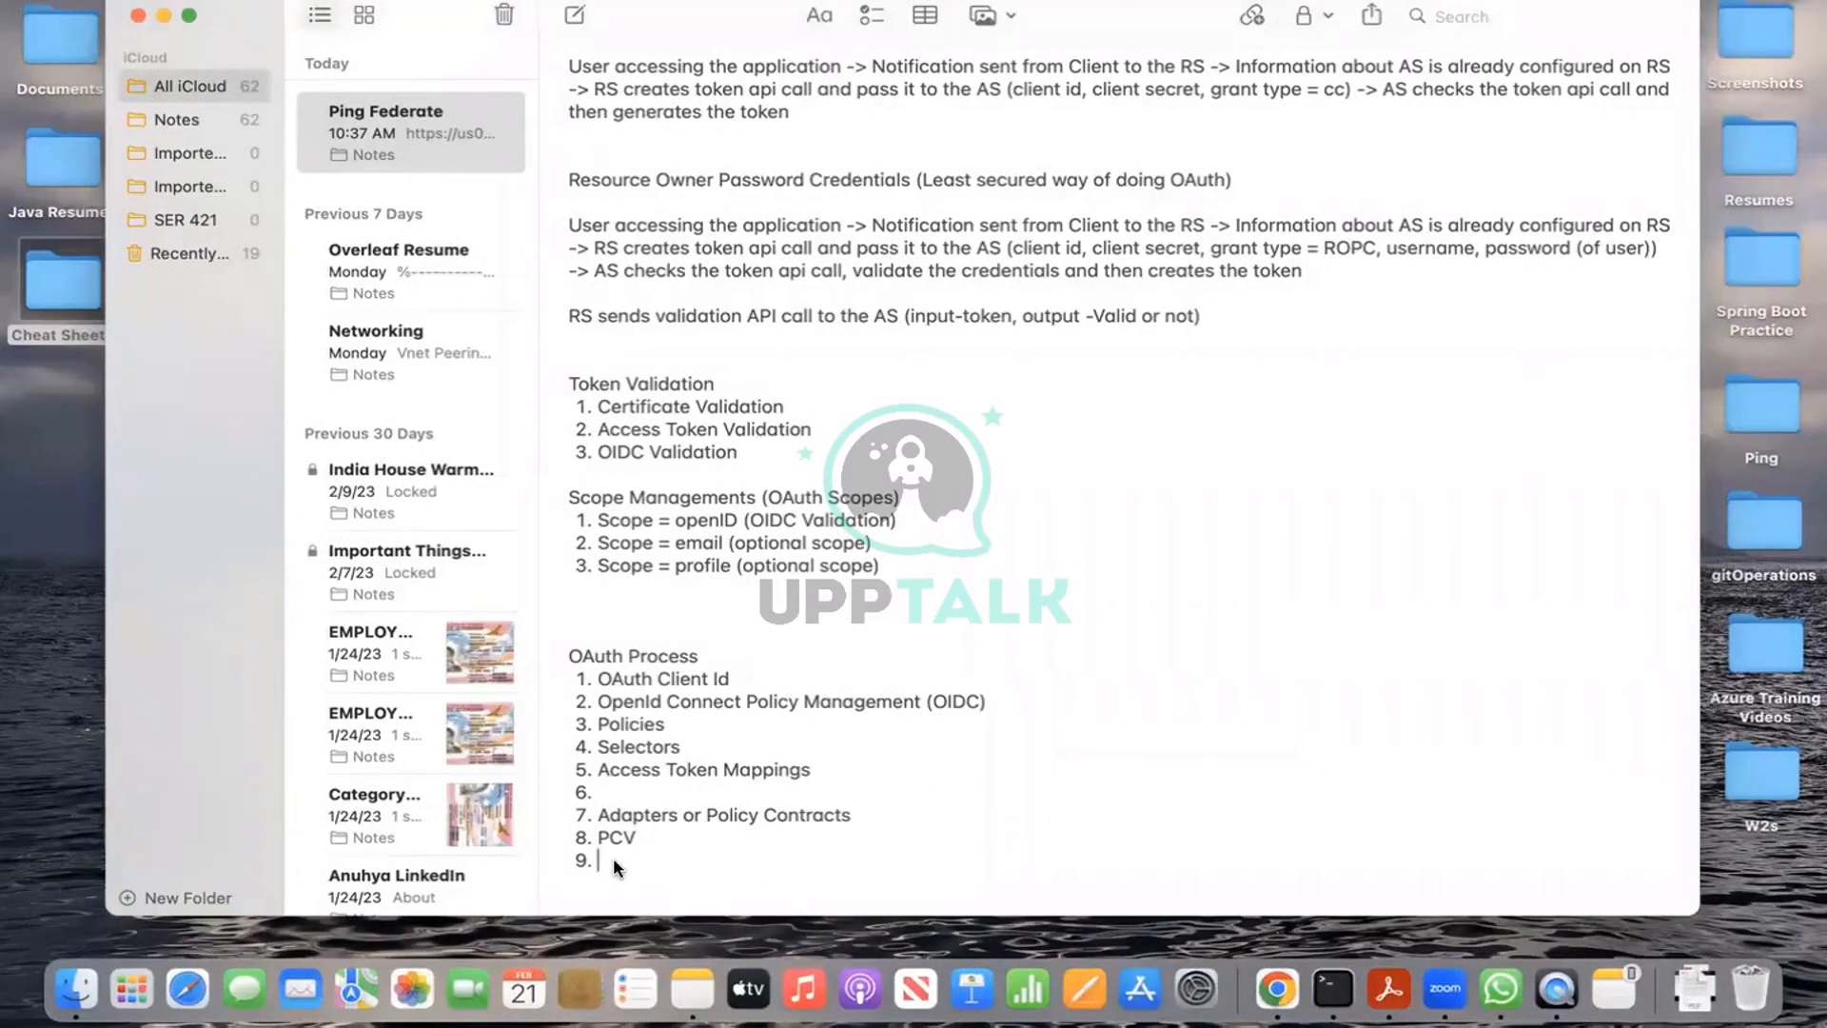
text(Data)
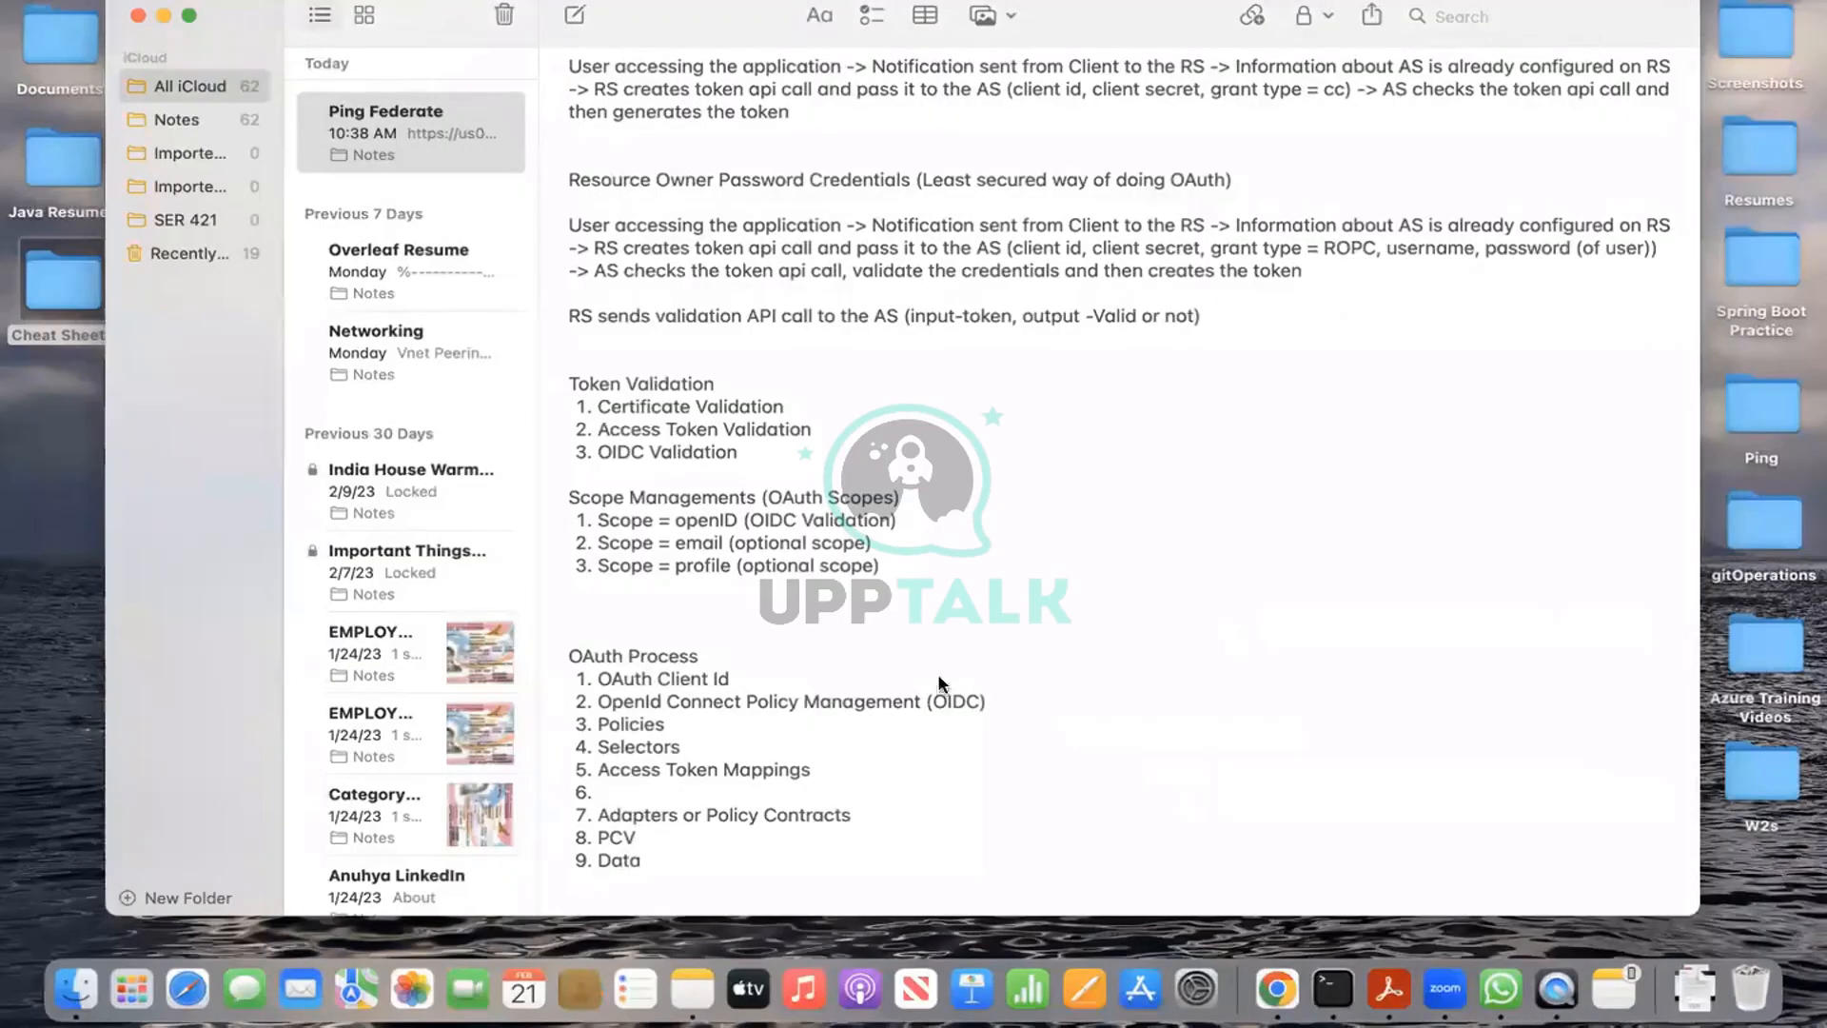
text( Store)
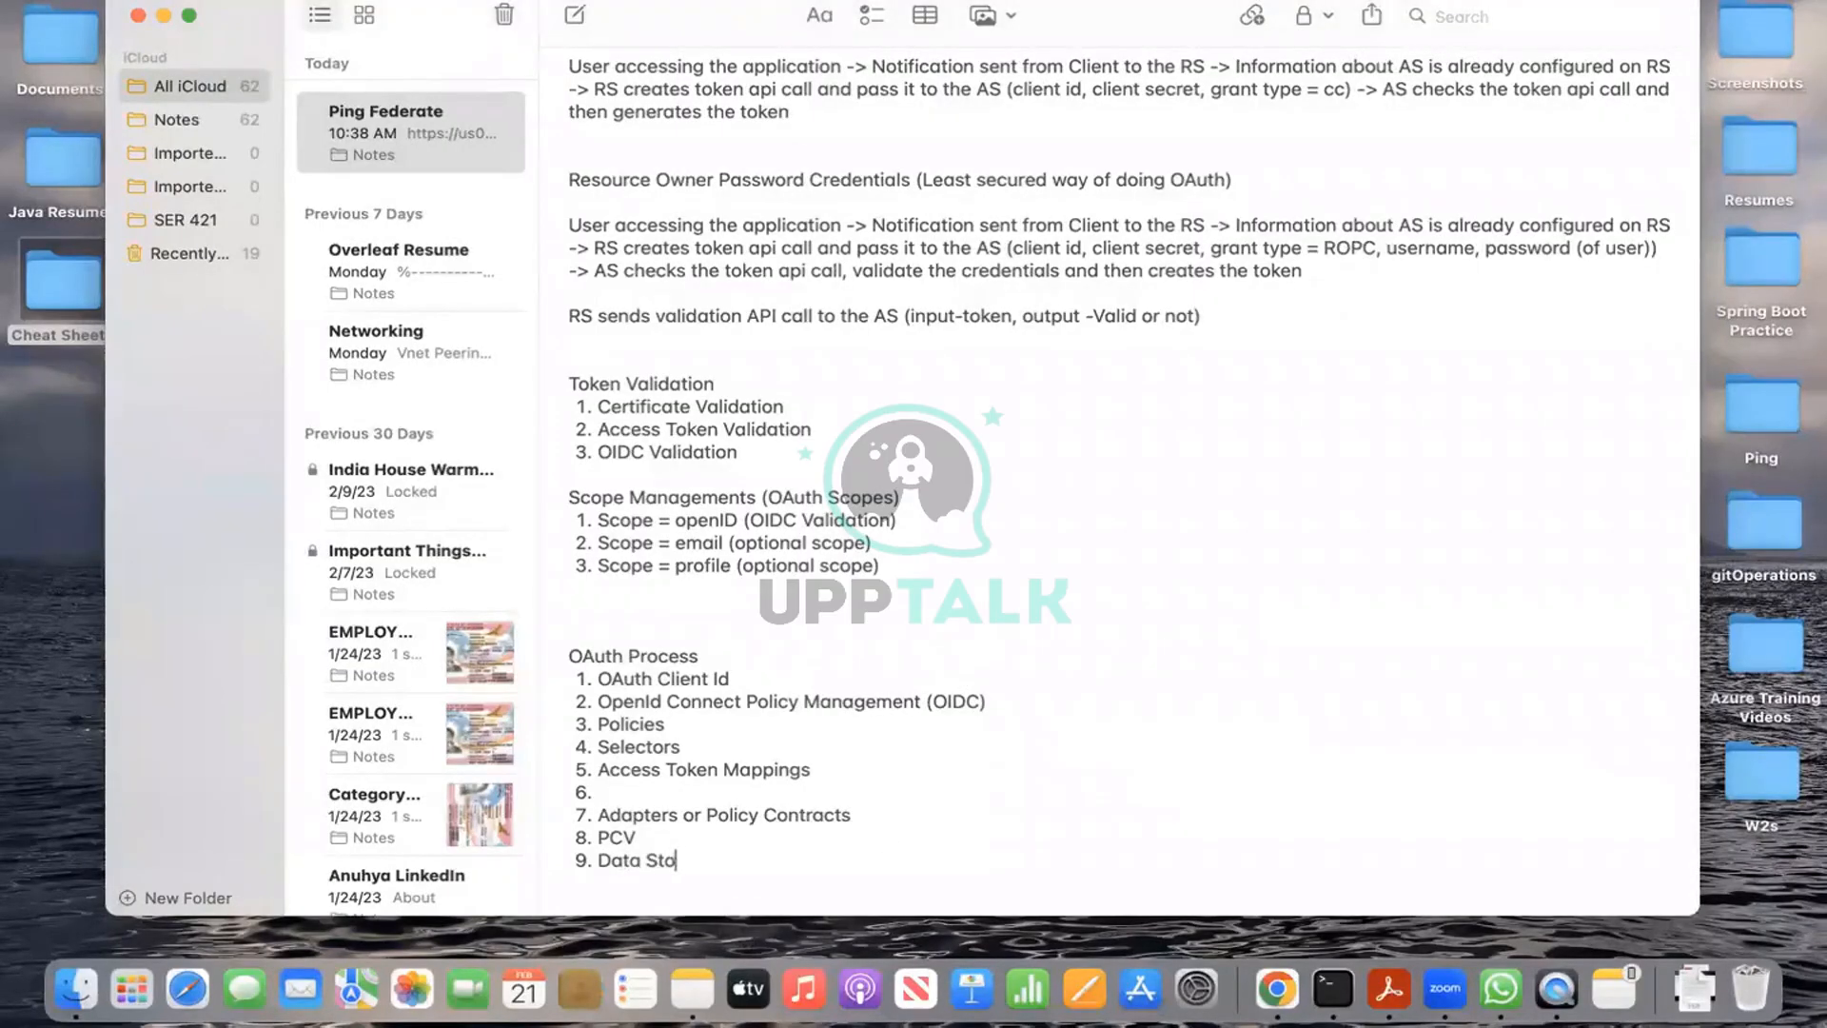
key(Return)
text(Access Toke)
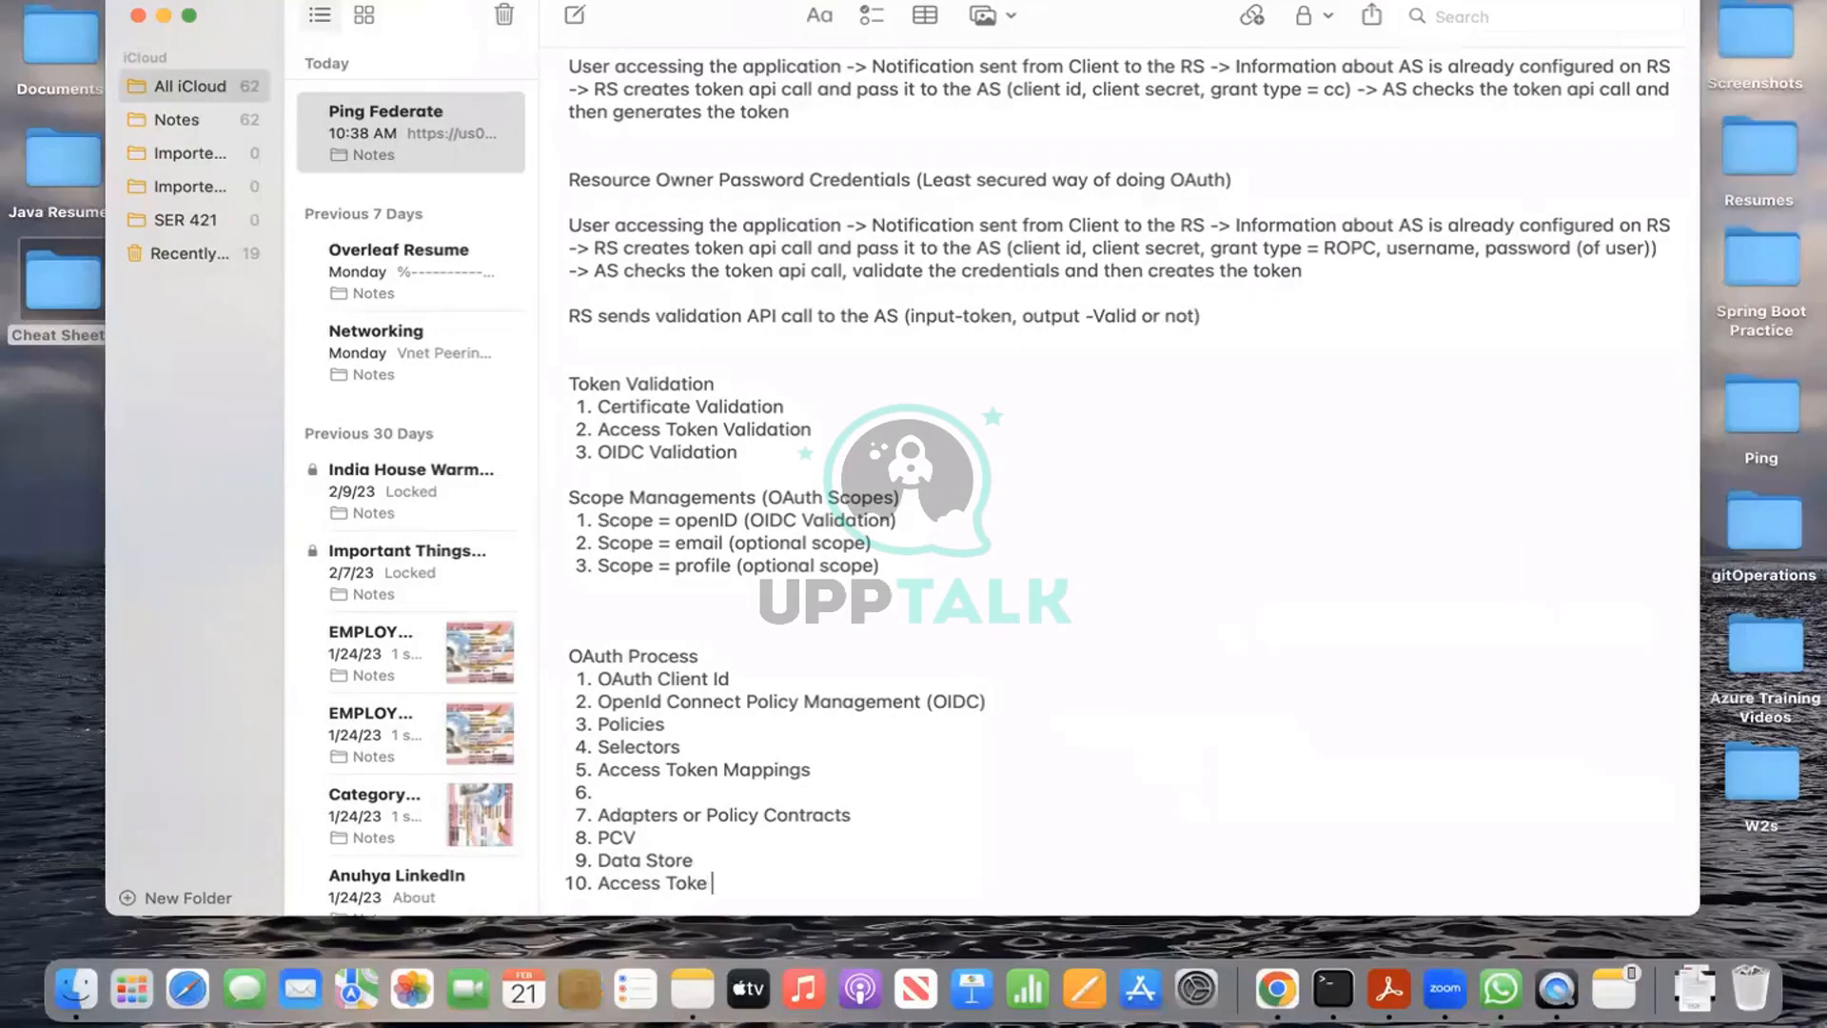
text(n Management)
key(Return)
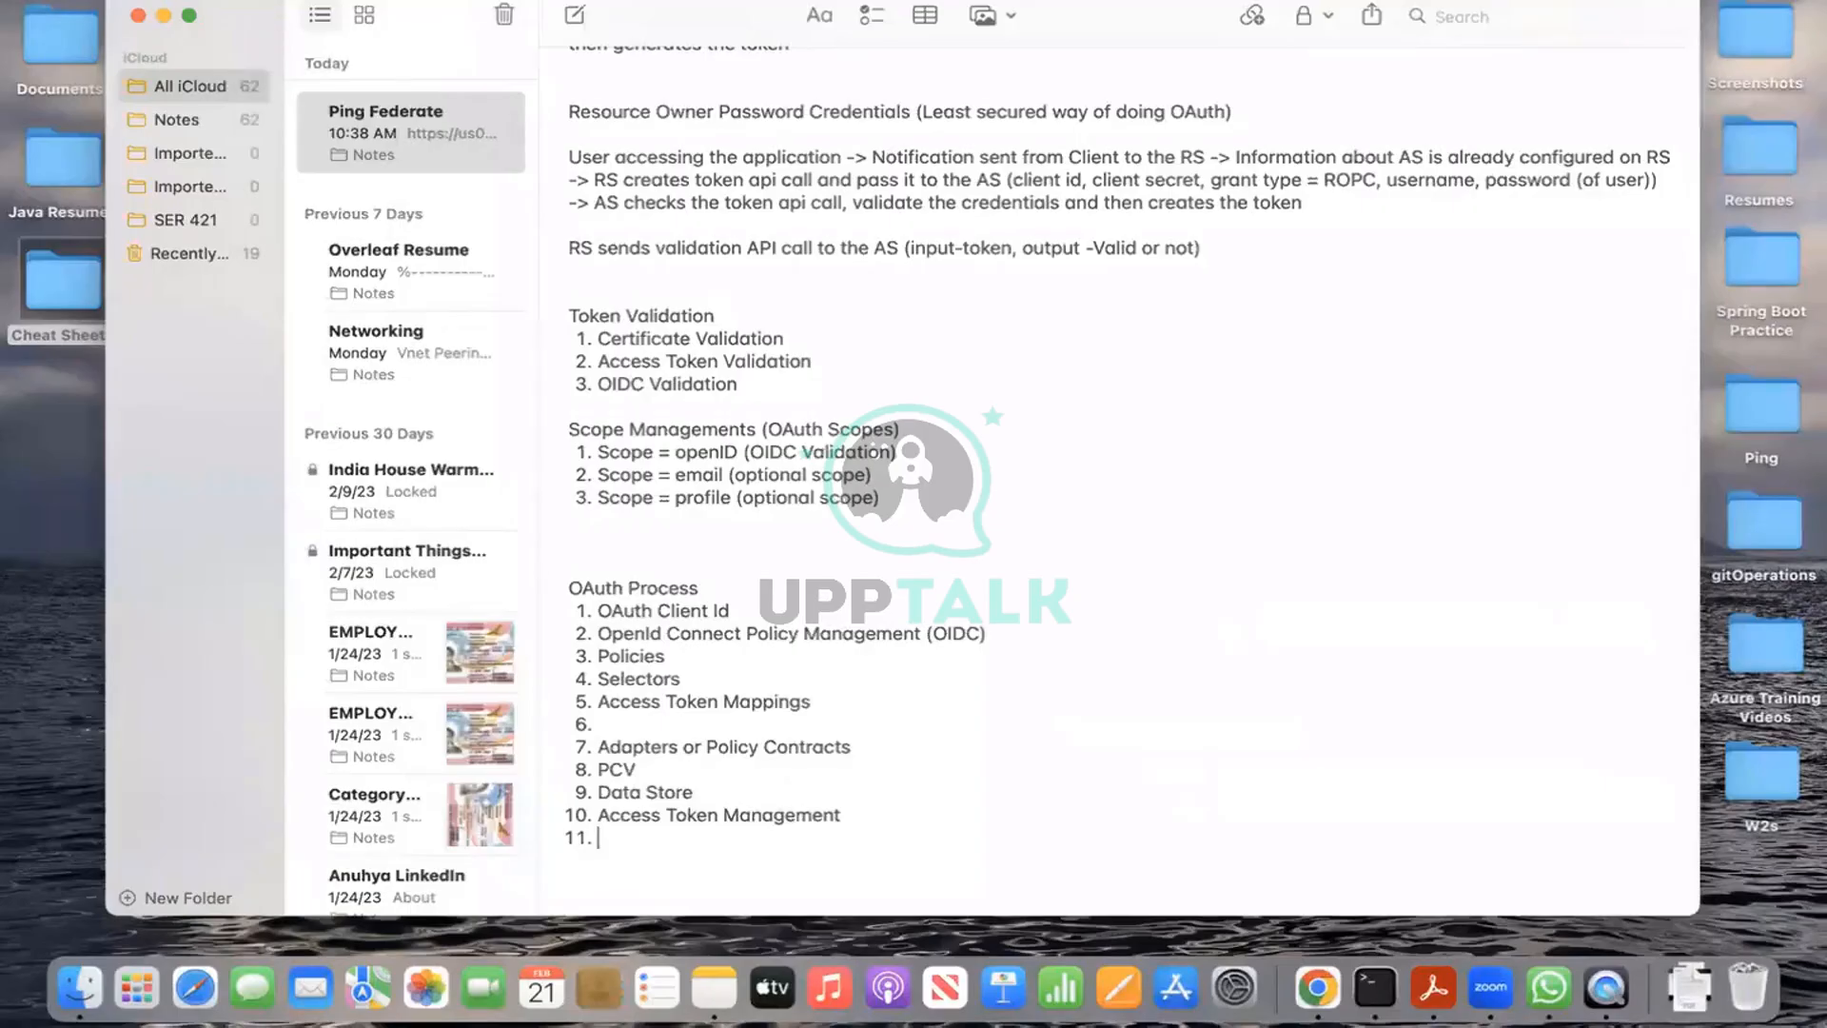
Step: Begin typing 'Access' on list item 11
text(Access)
Step: Replace the mistaken 'Access' on item 11 with 'Scope Management'
key(BackSpace)
key(BackSpace)
key(BackSpace)
key(BackSpace)
key(BackSpace)
key(BackSpace)
key(BackSpace)
text(Scope Managem)
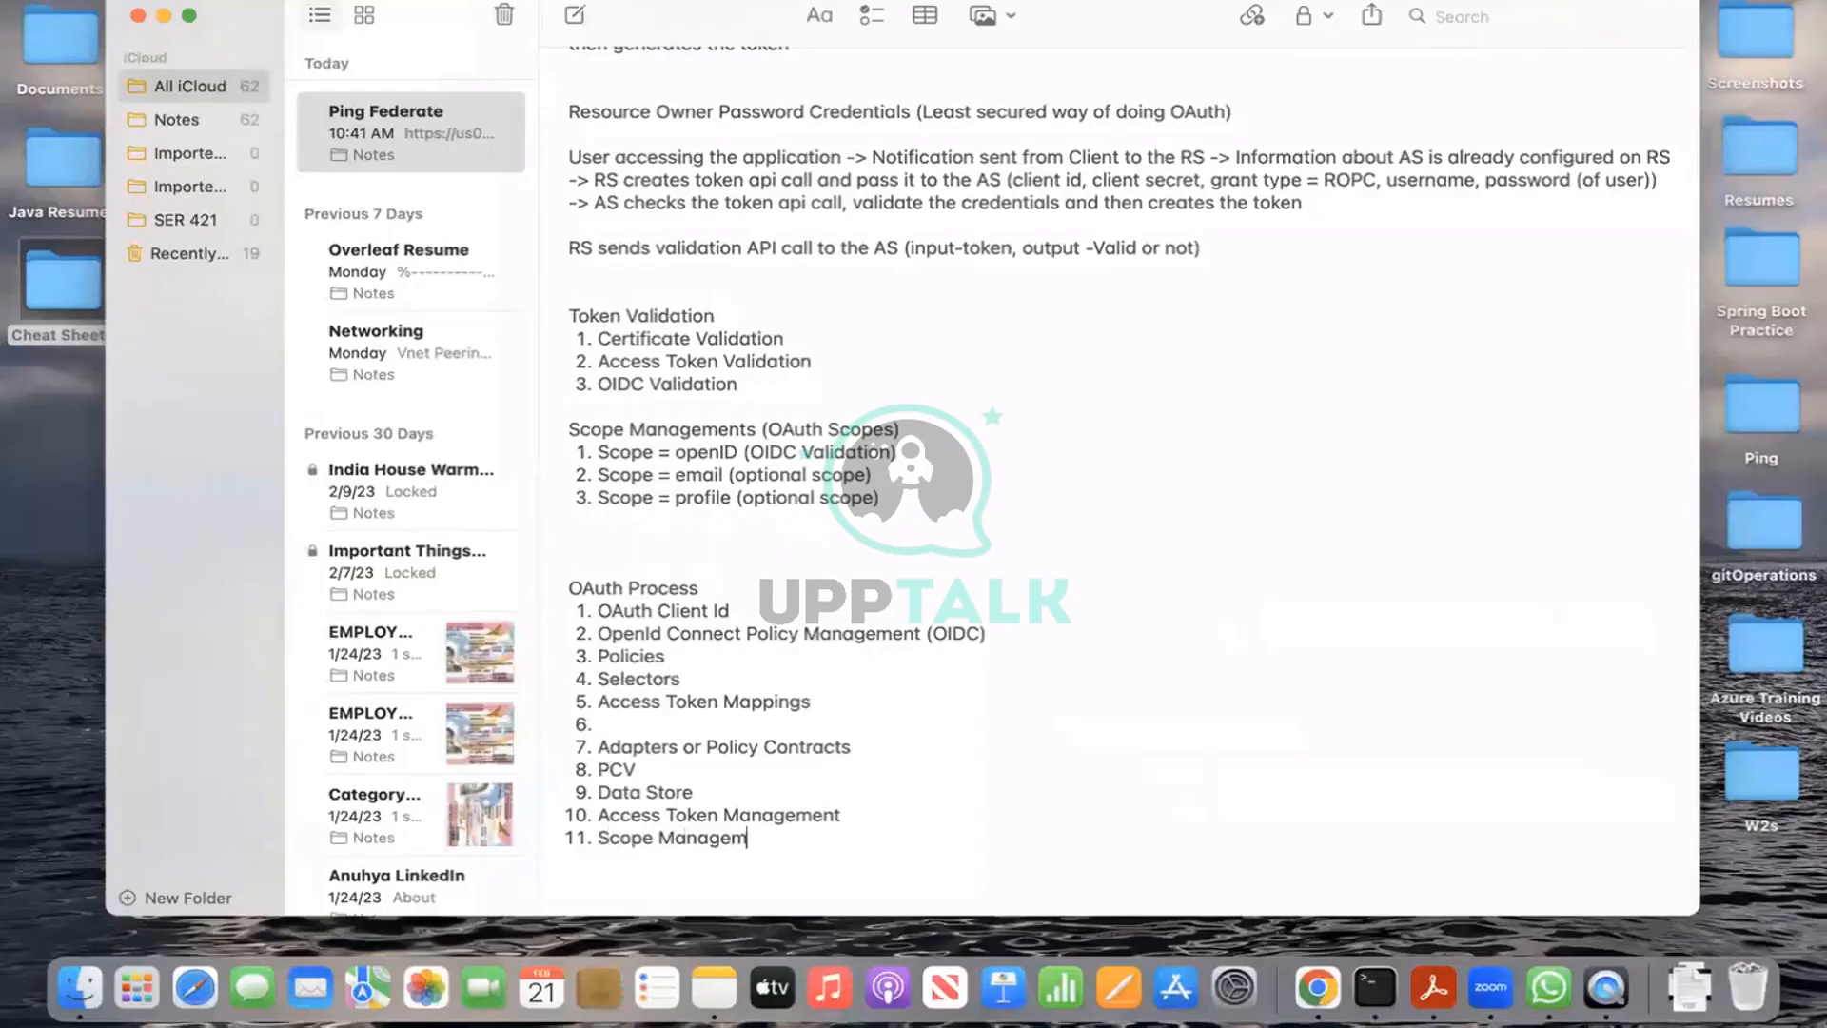
text(ent)
click(629, 728)
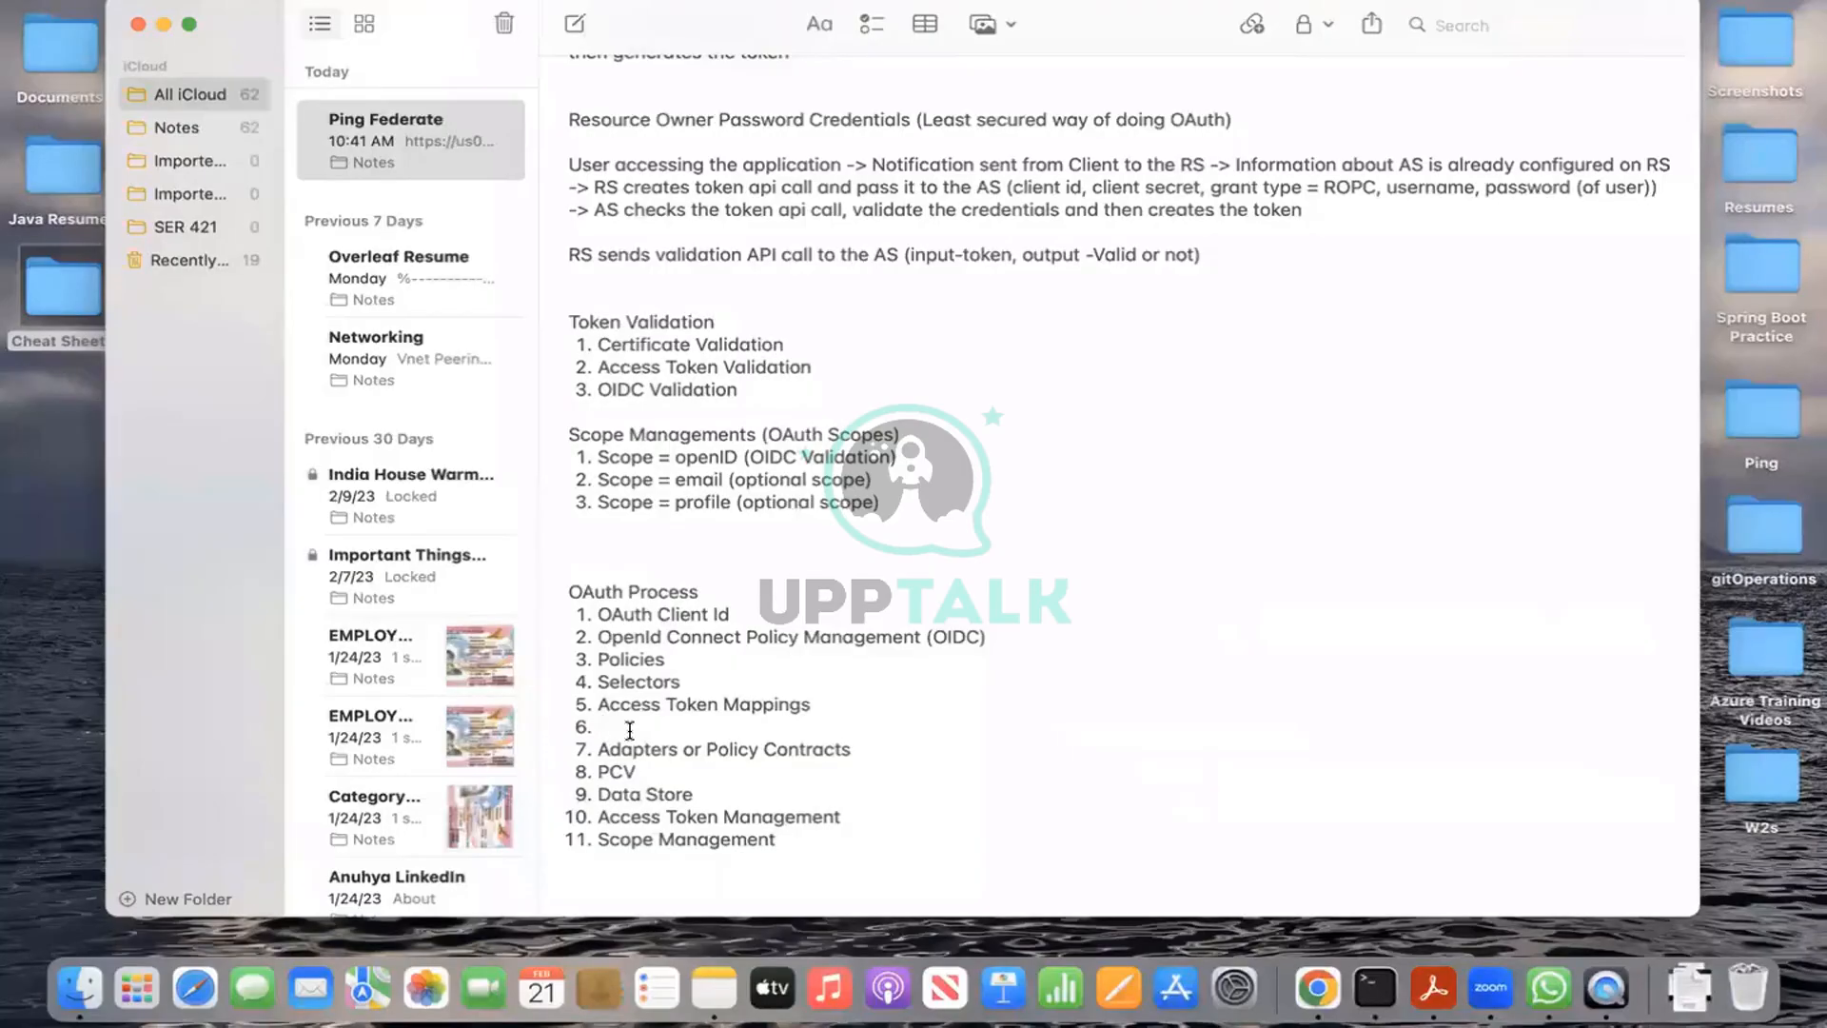
Step: Fill empty item 6 with 'IDP adapter / Policy Contract / PCV to Persistent grant mapping'
text(IDP adapter / Policy )
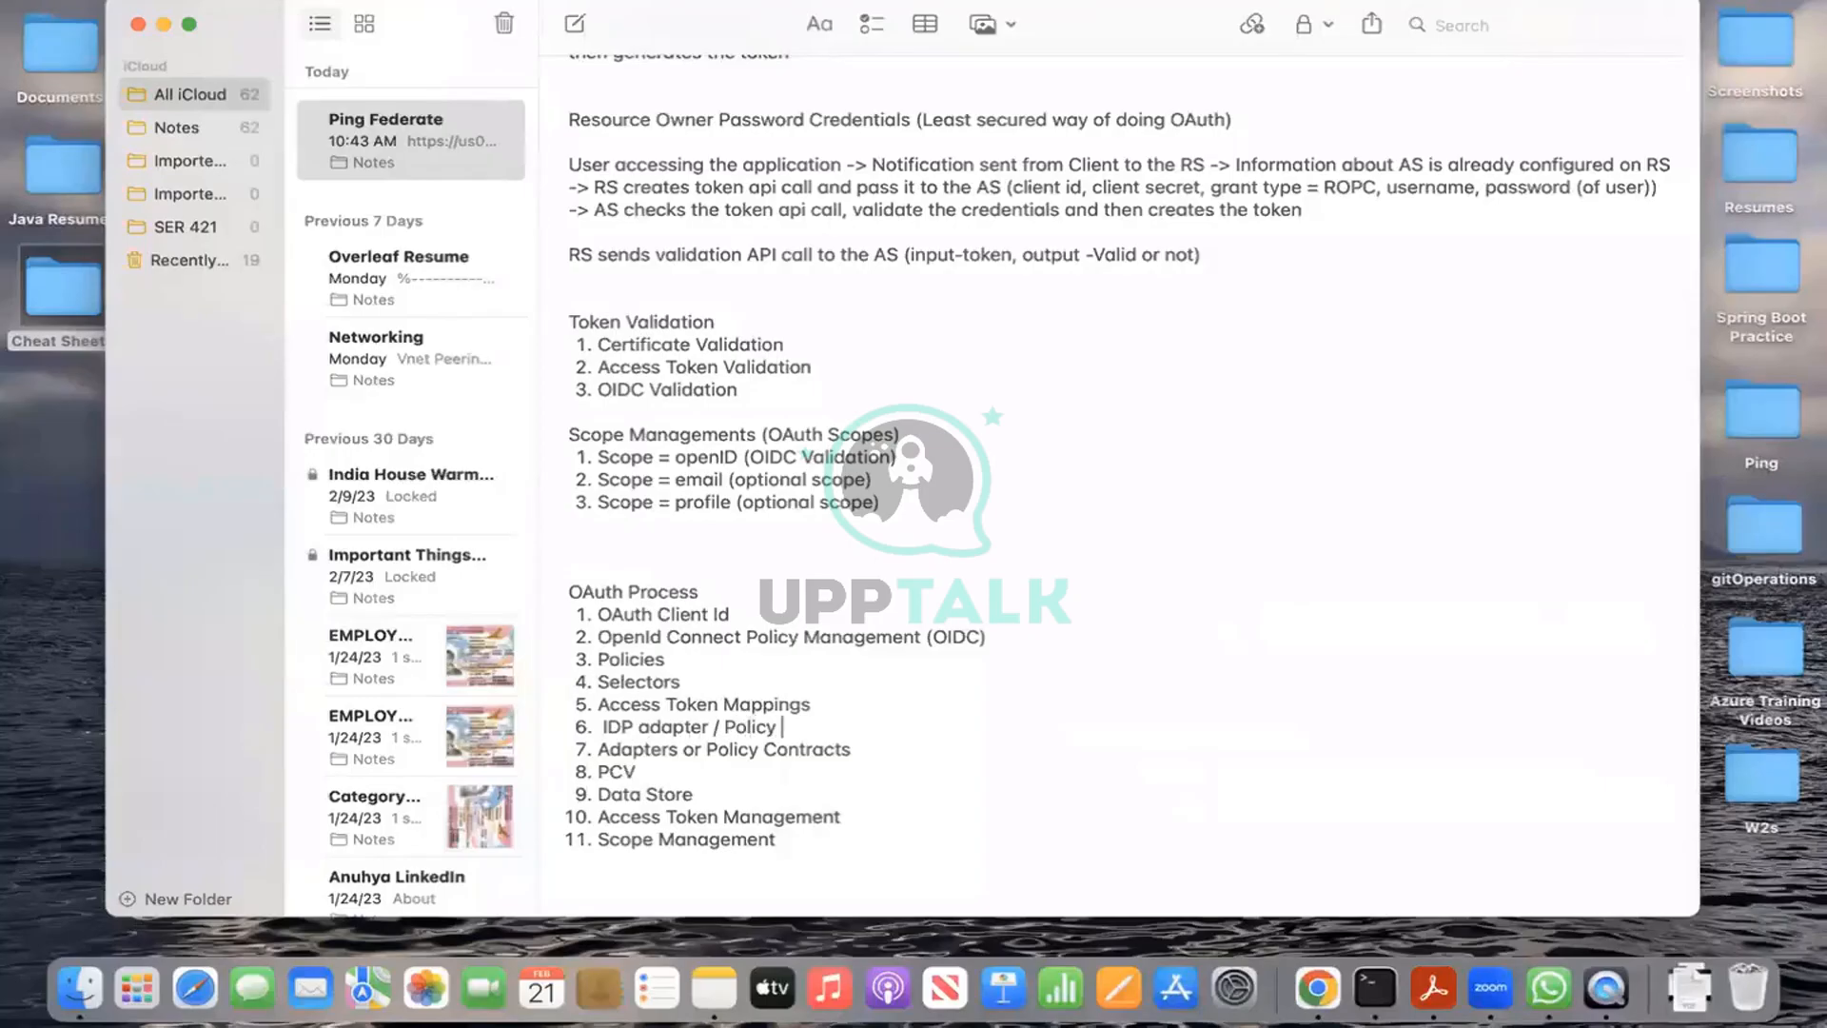
text(Contract / PCV to Persis)
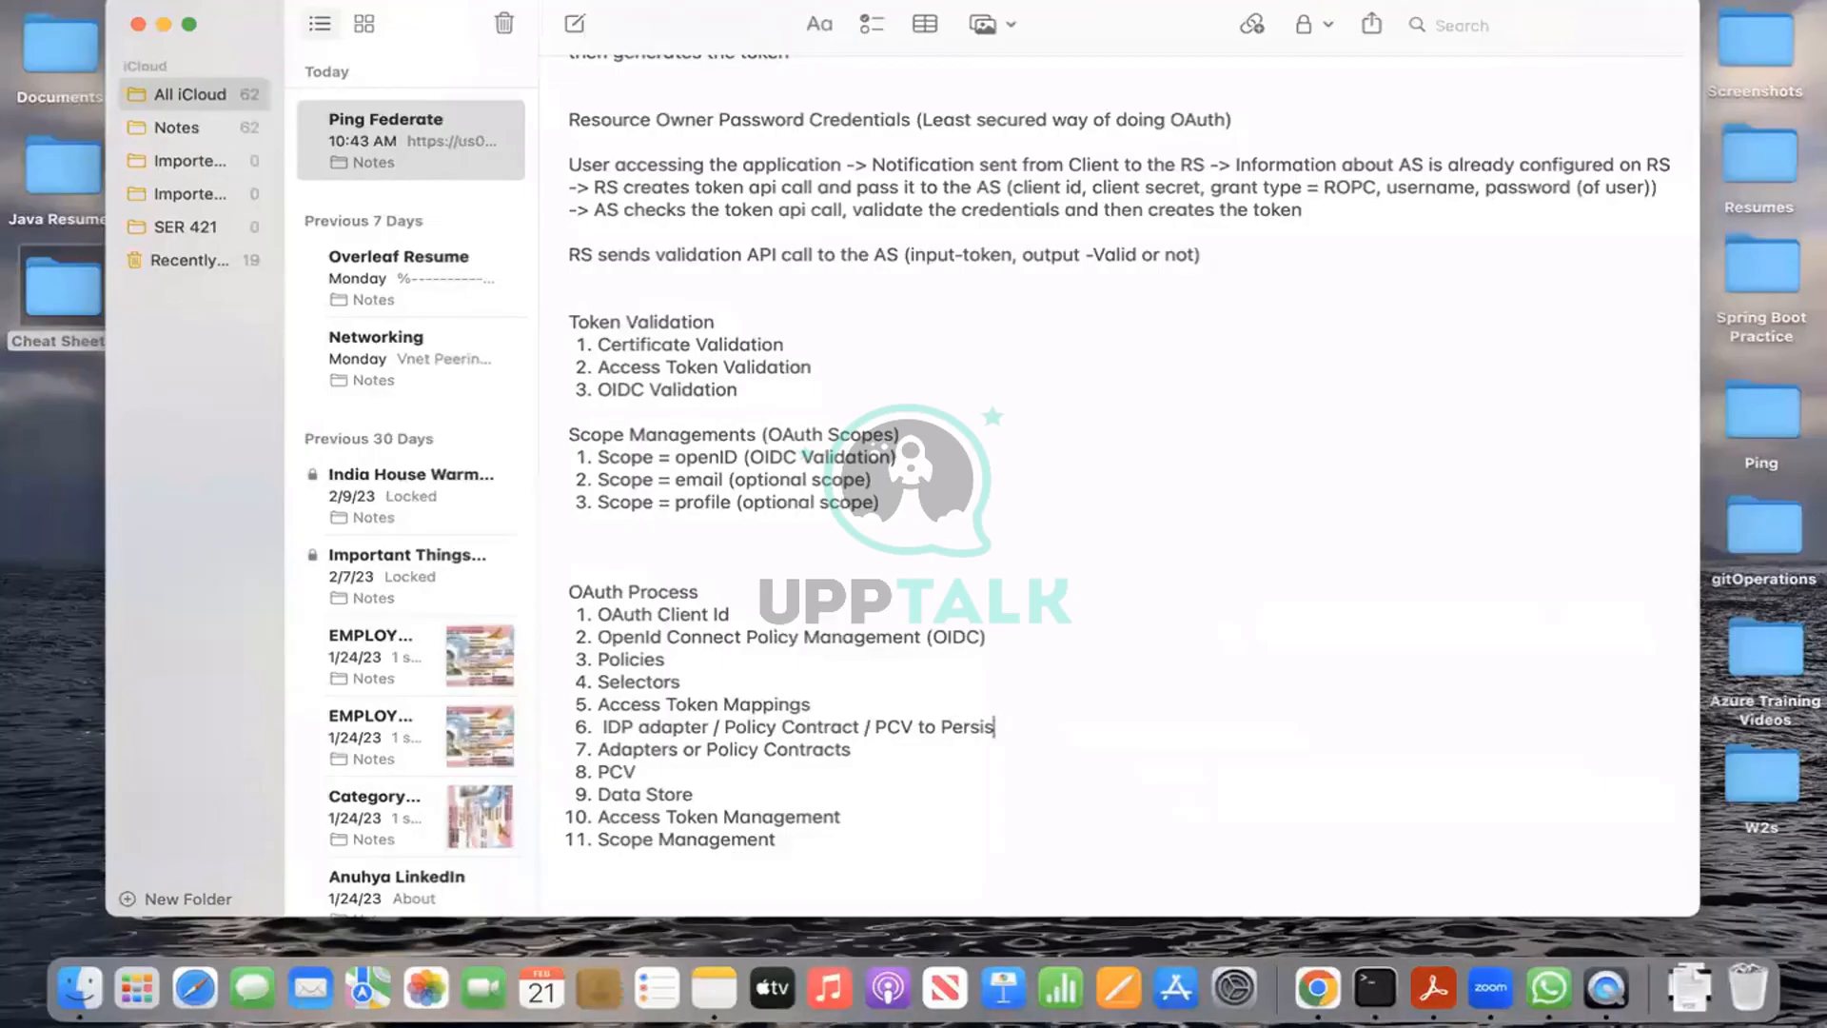
text(tent grant mapping)
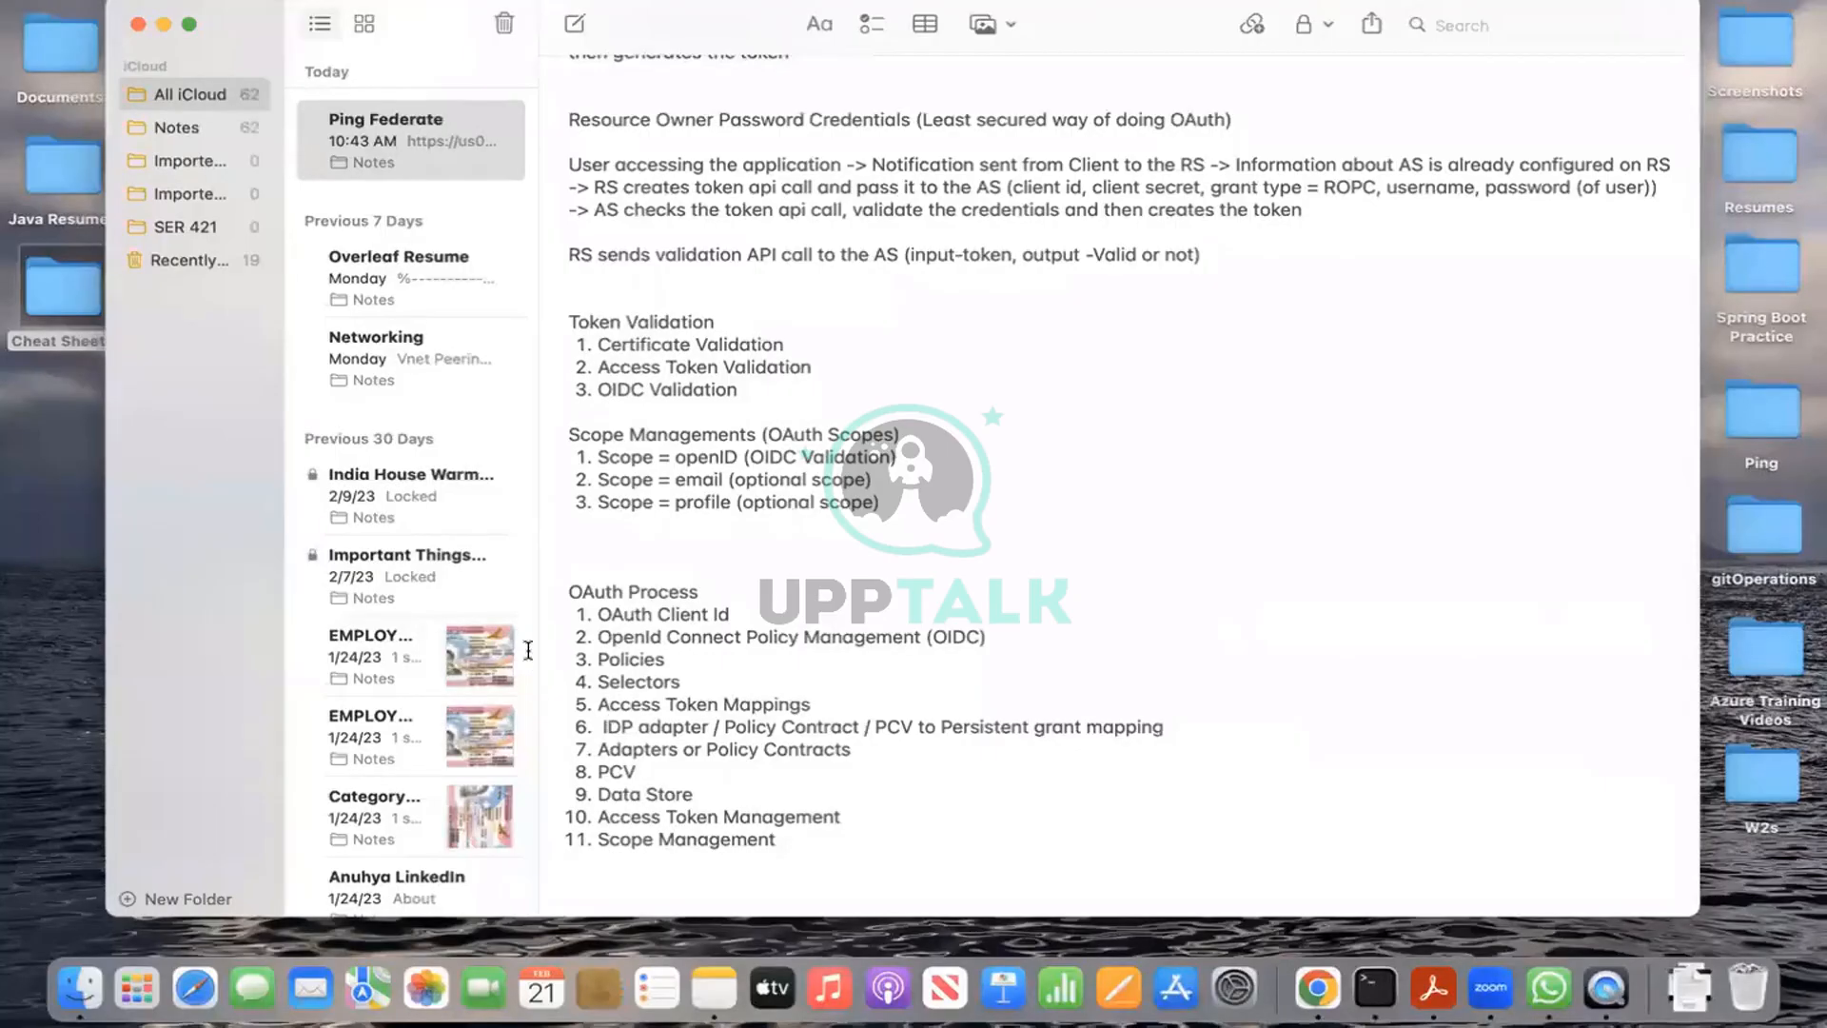
key(ctrl+Left)
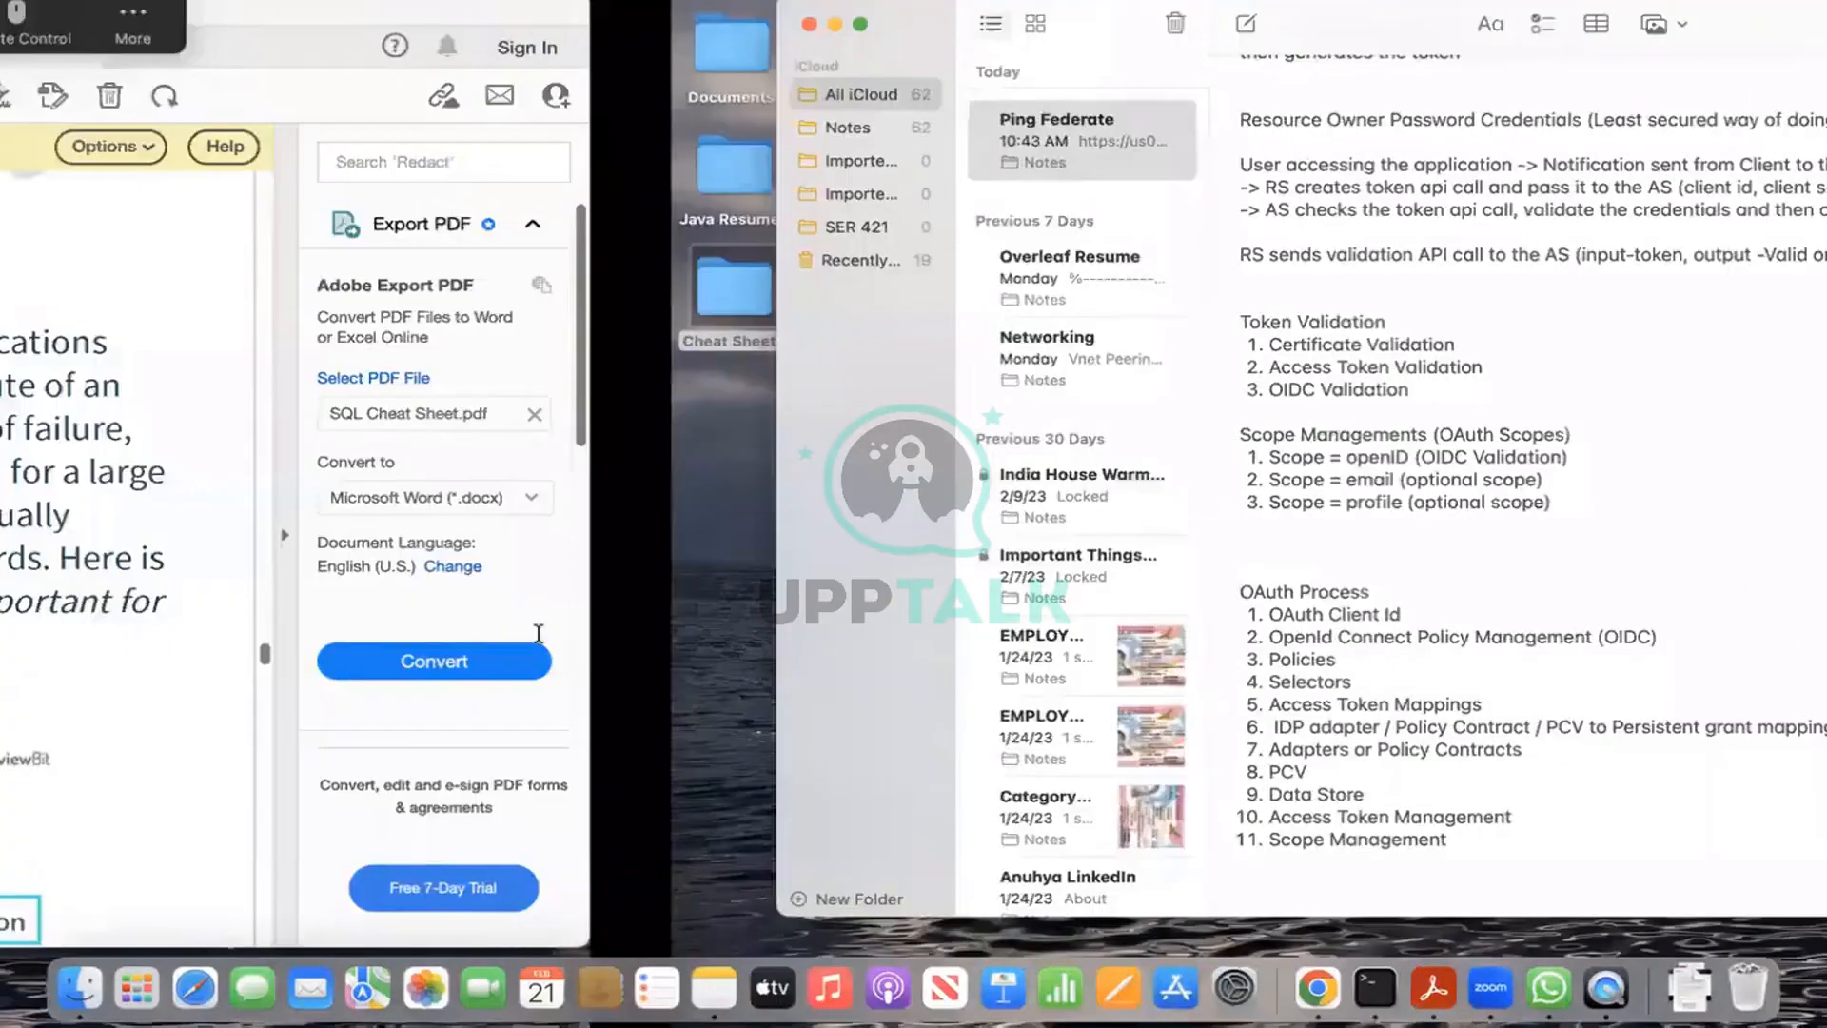
Step: In PingFederate's OAuth Scopes settings, add the common scope 'openid' with description 'openid'
key(ctrl+Right)
key(ctrl+Right)
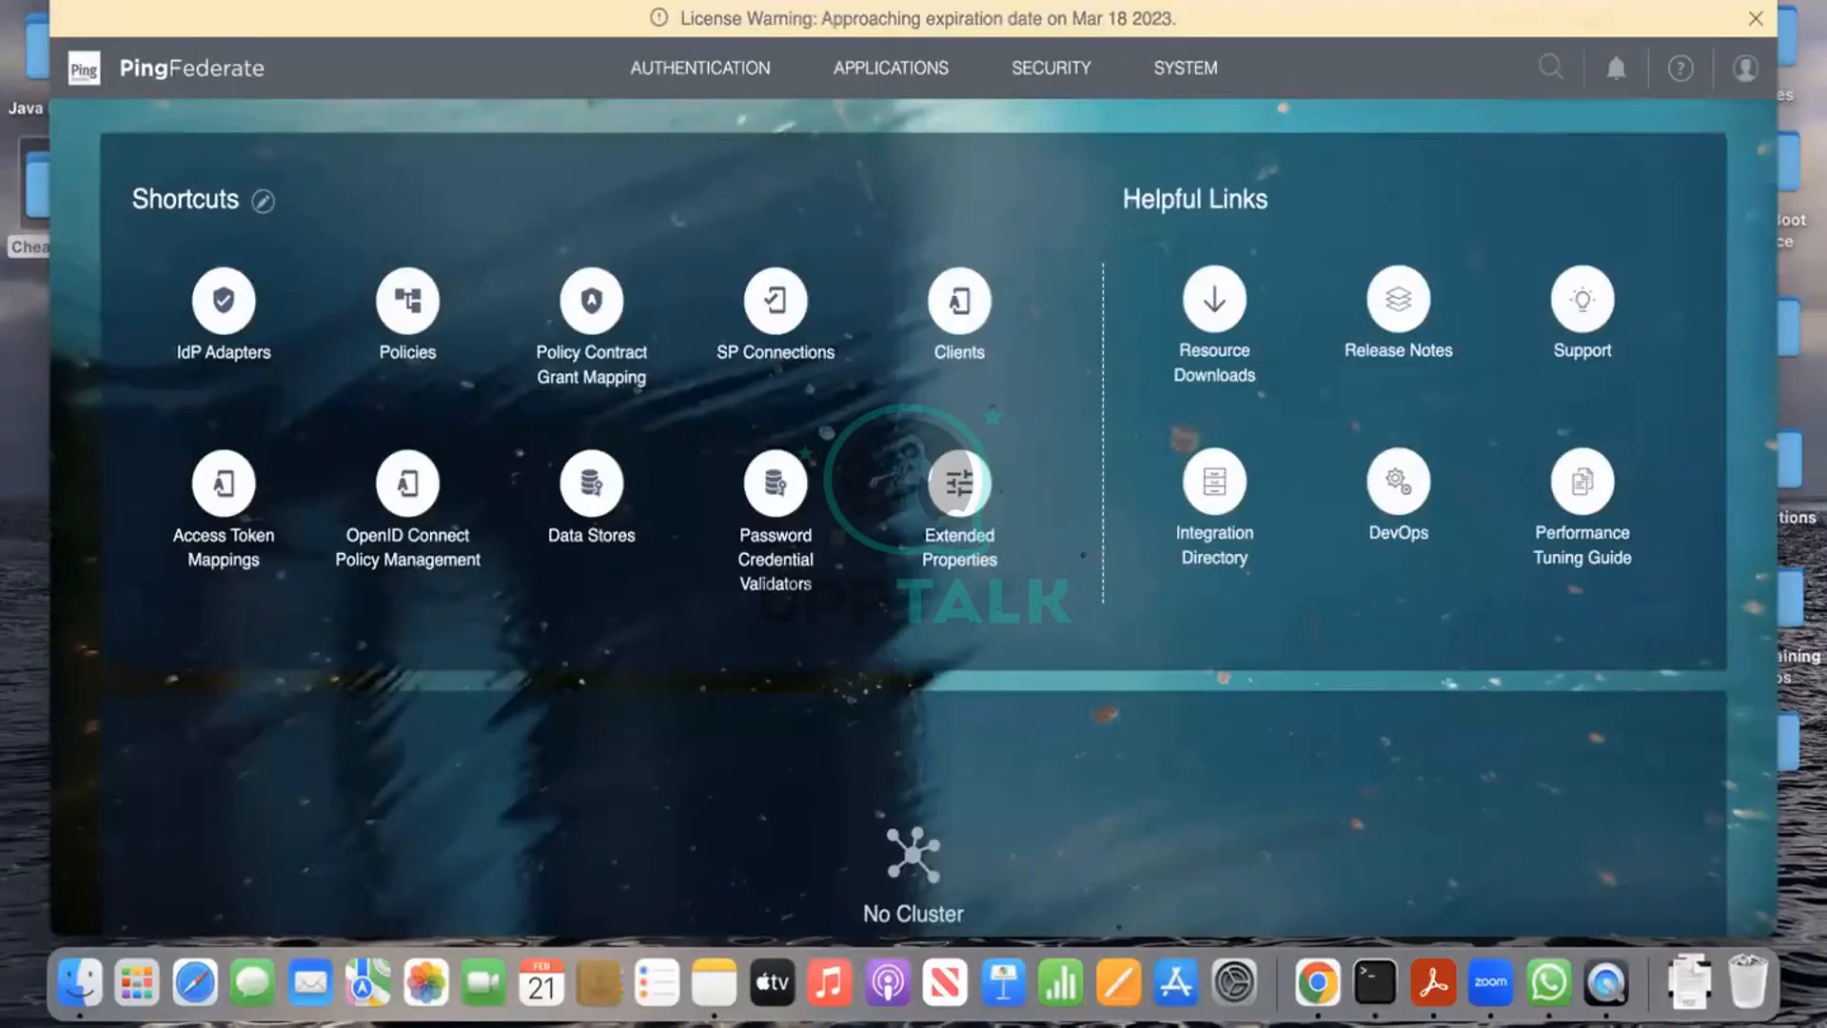
click(1174, 69)
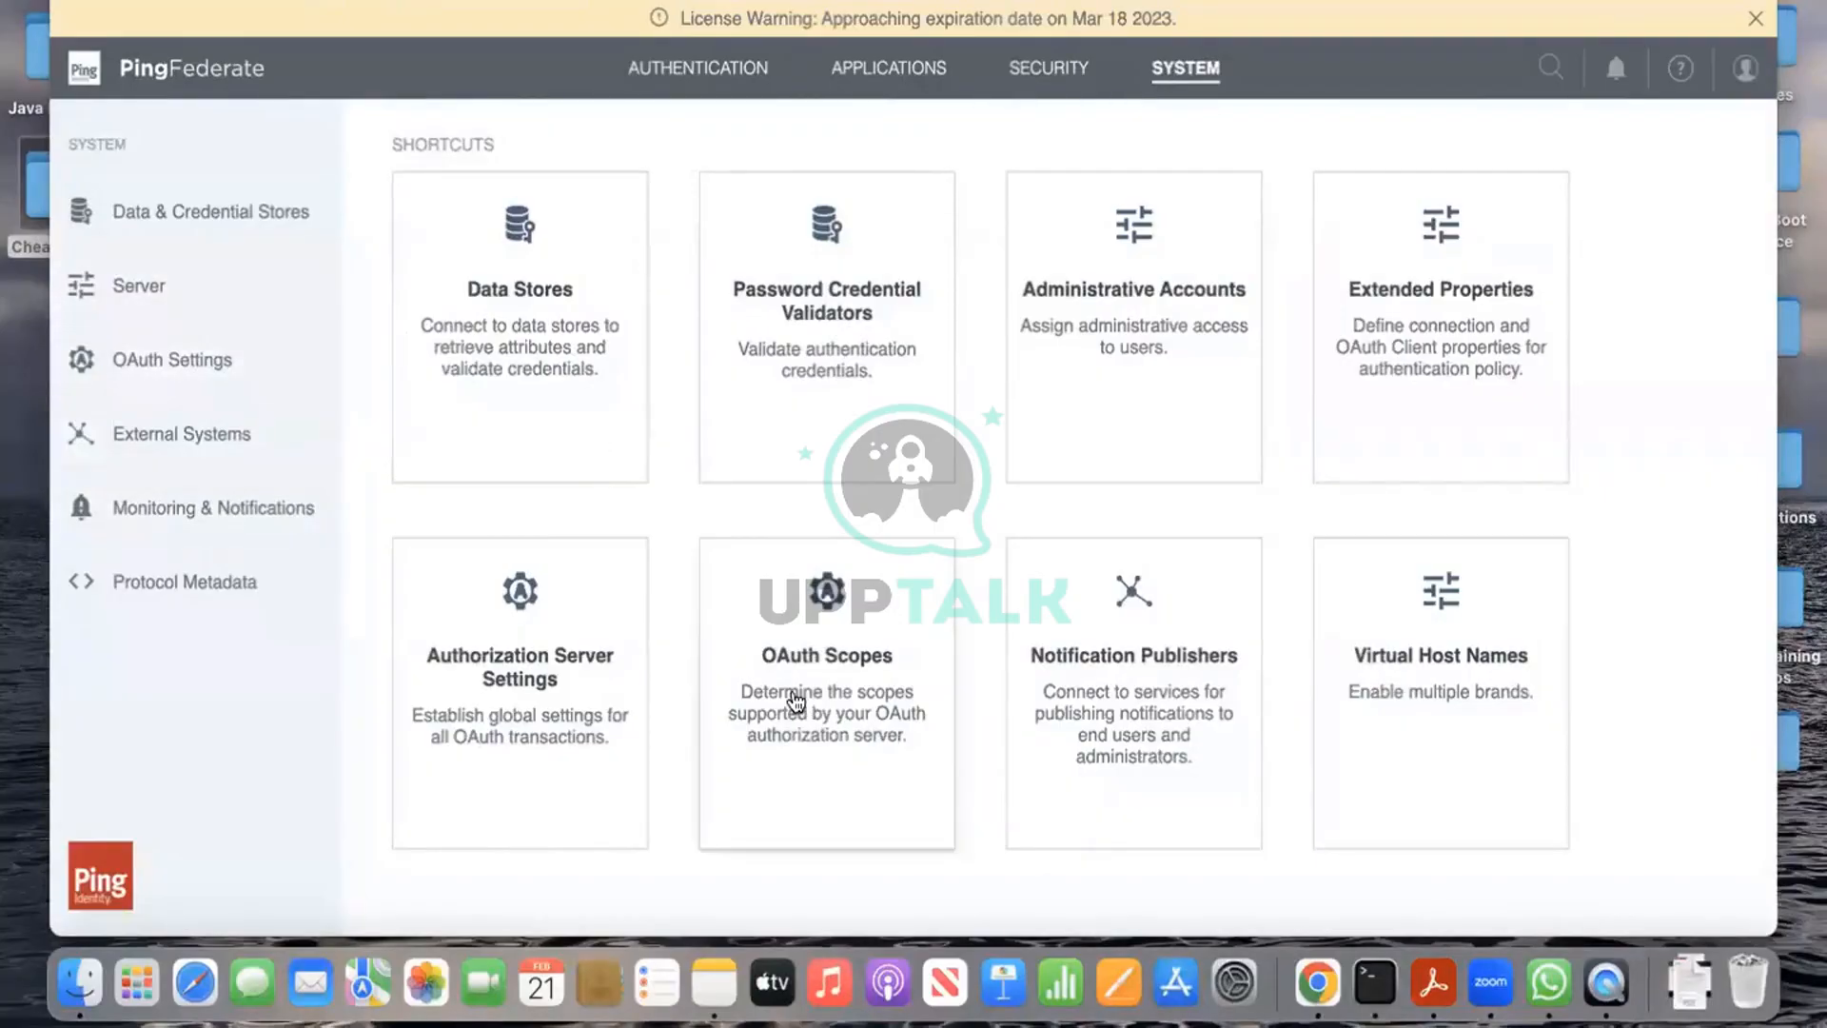
click(798, 701)
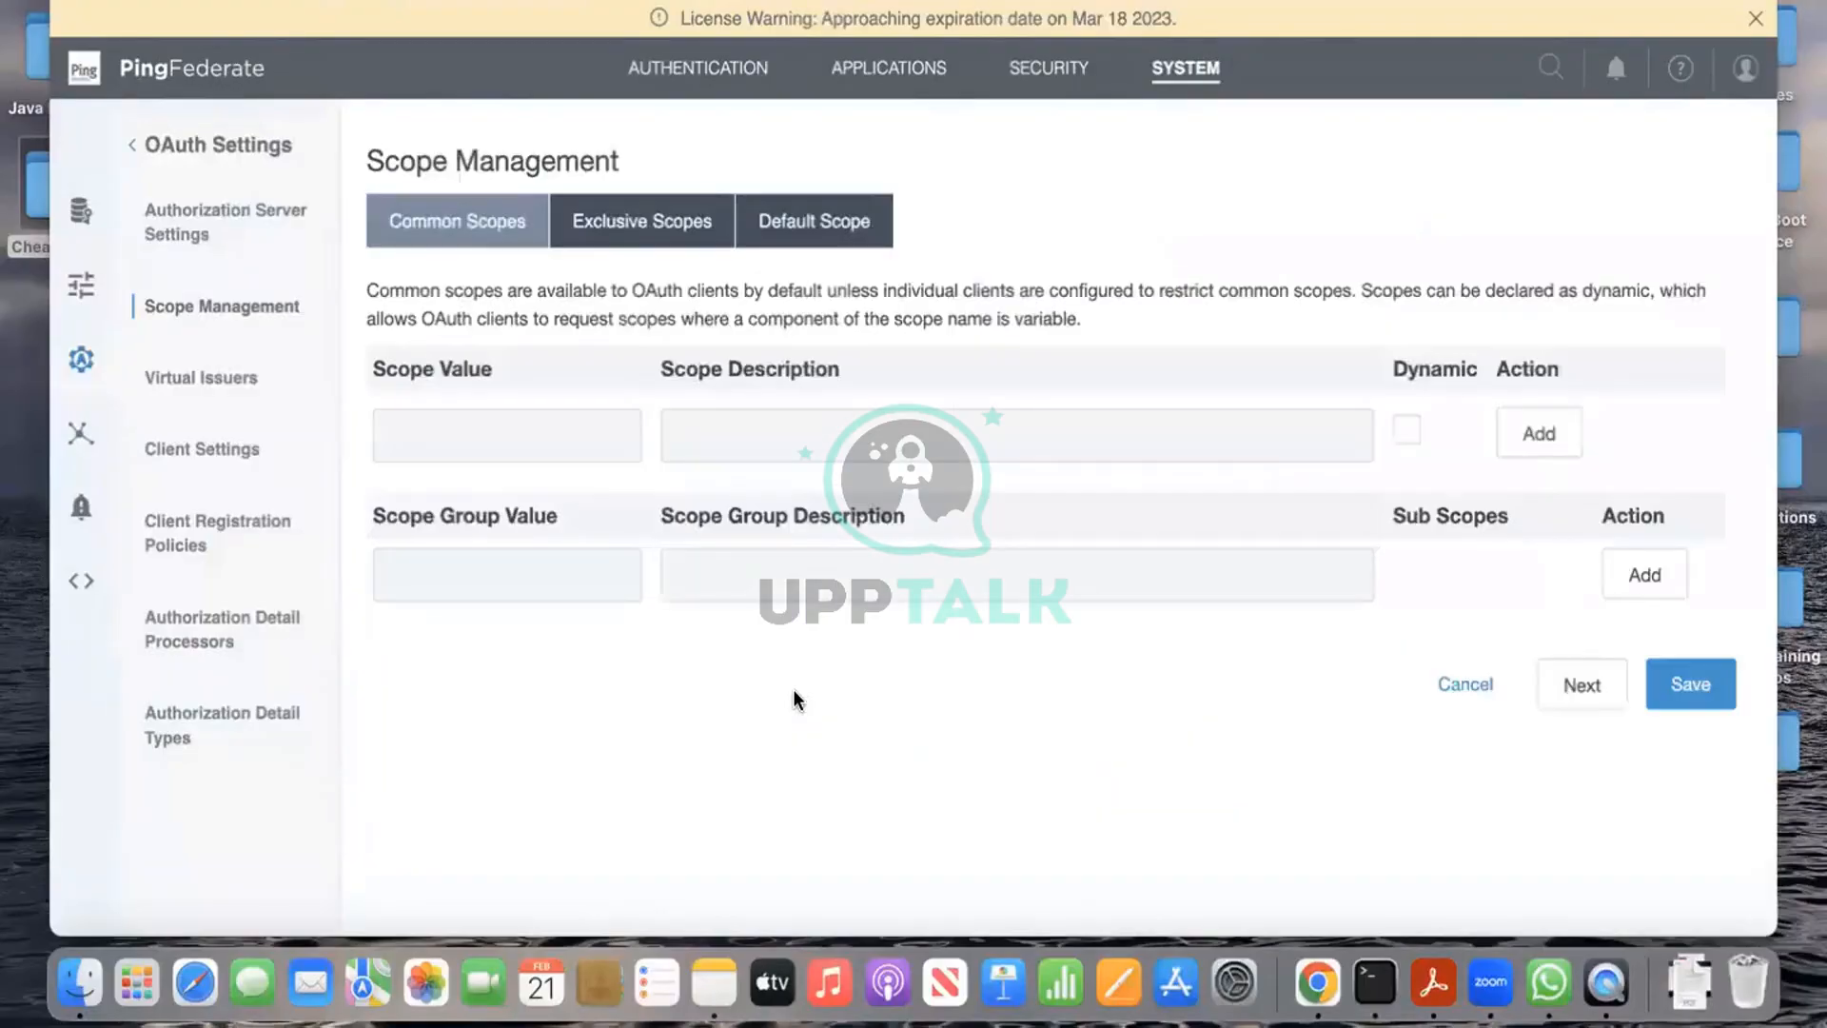
click(563, 431)
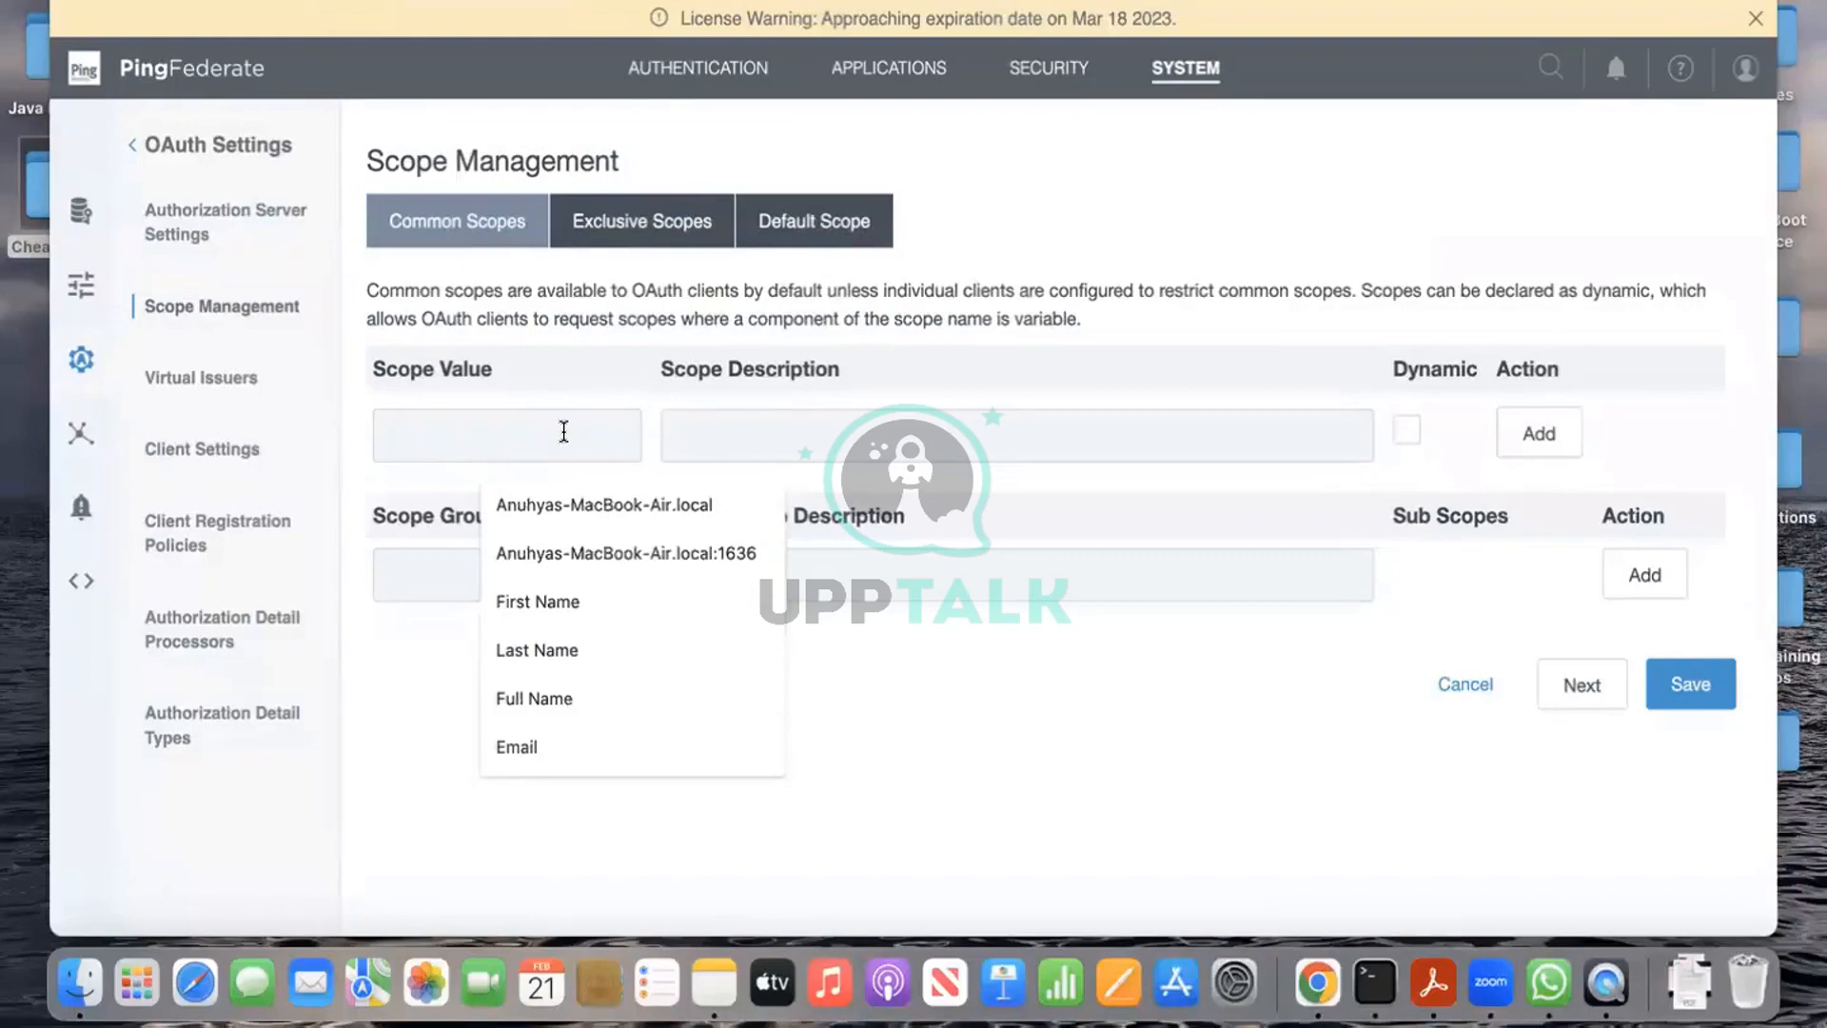
text(o)
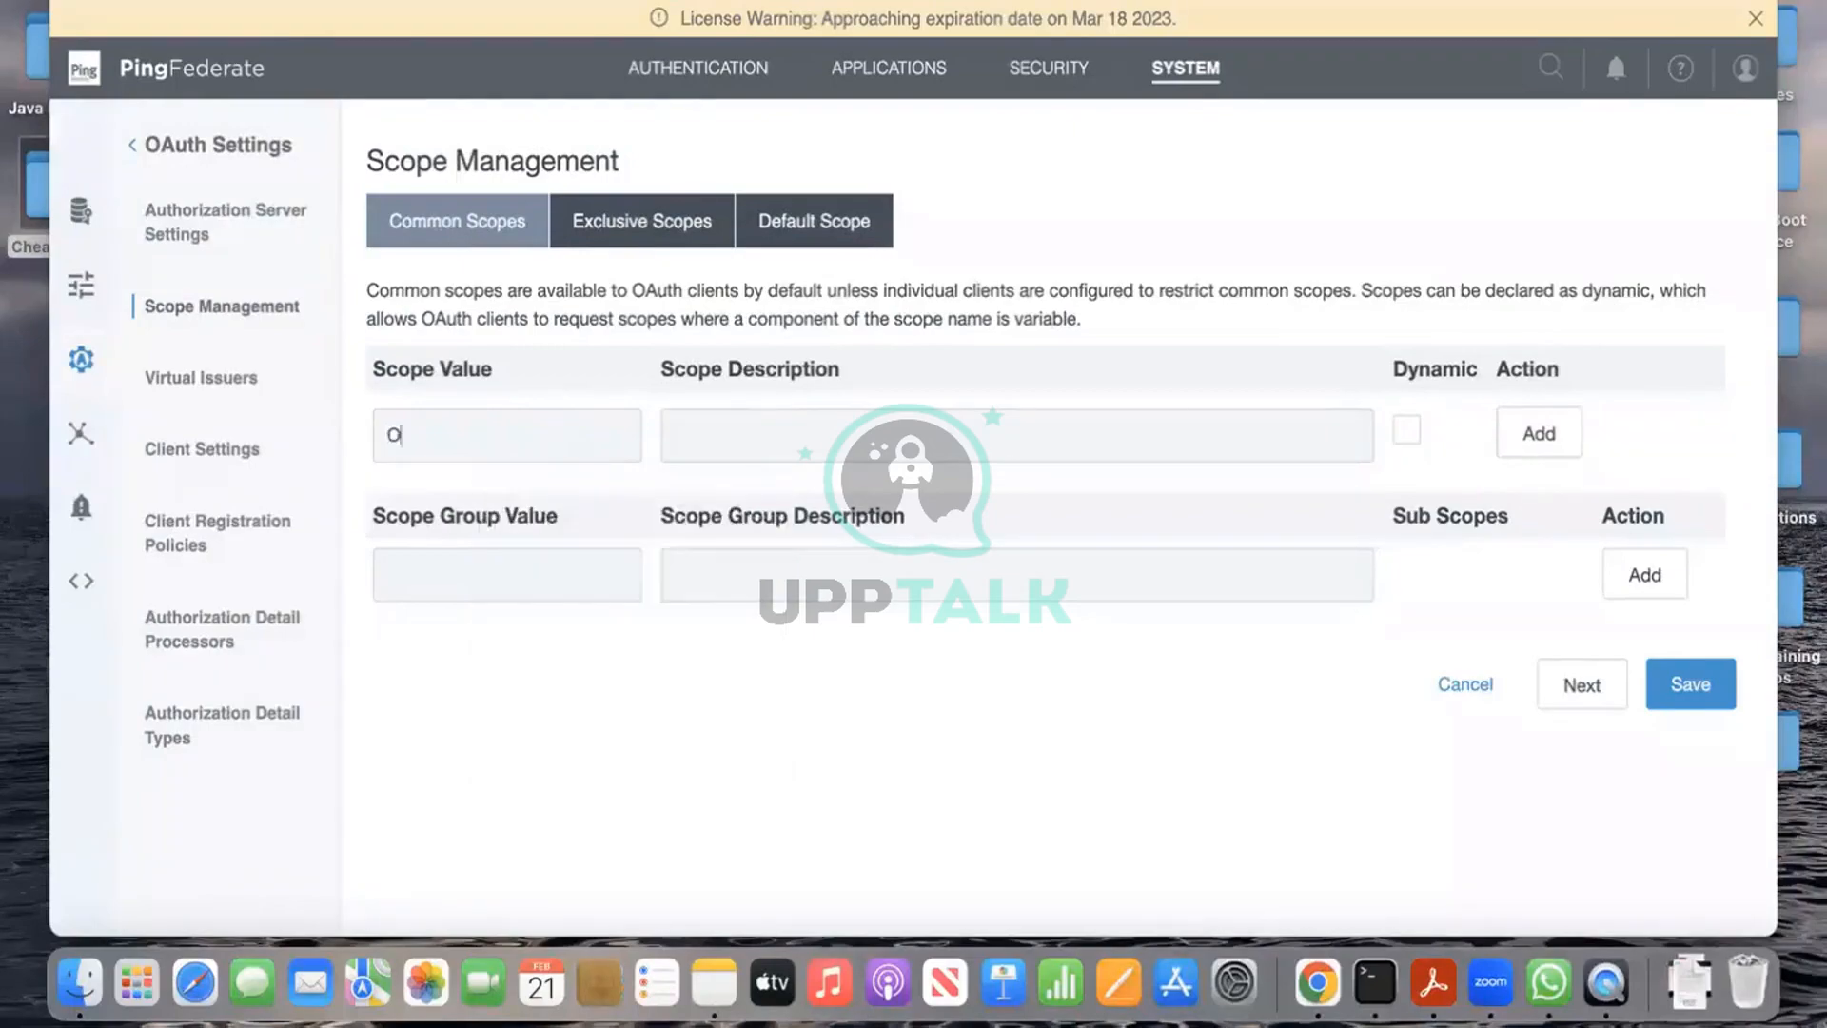
text(p)
key(BackSpace)
key(BackSpace)
text(openid)
click(779, 452)
text(openid)
click(1542, 430)
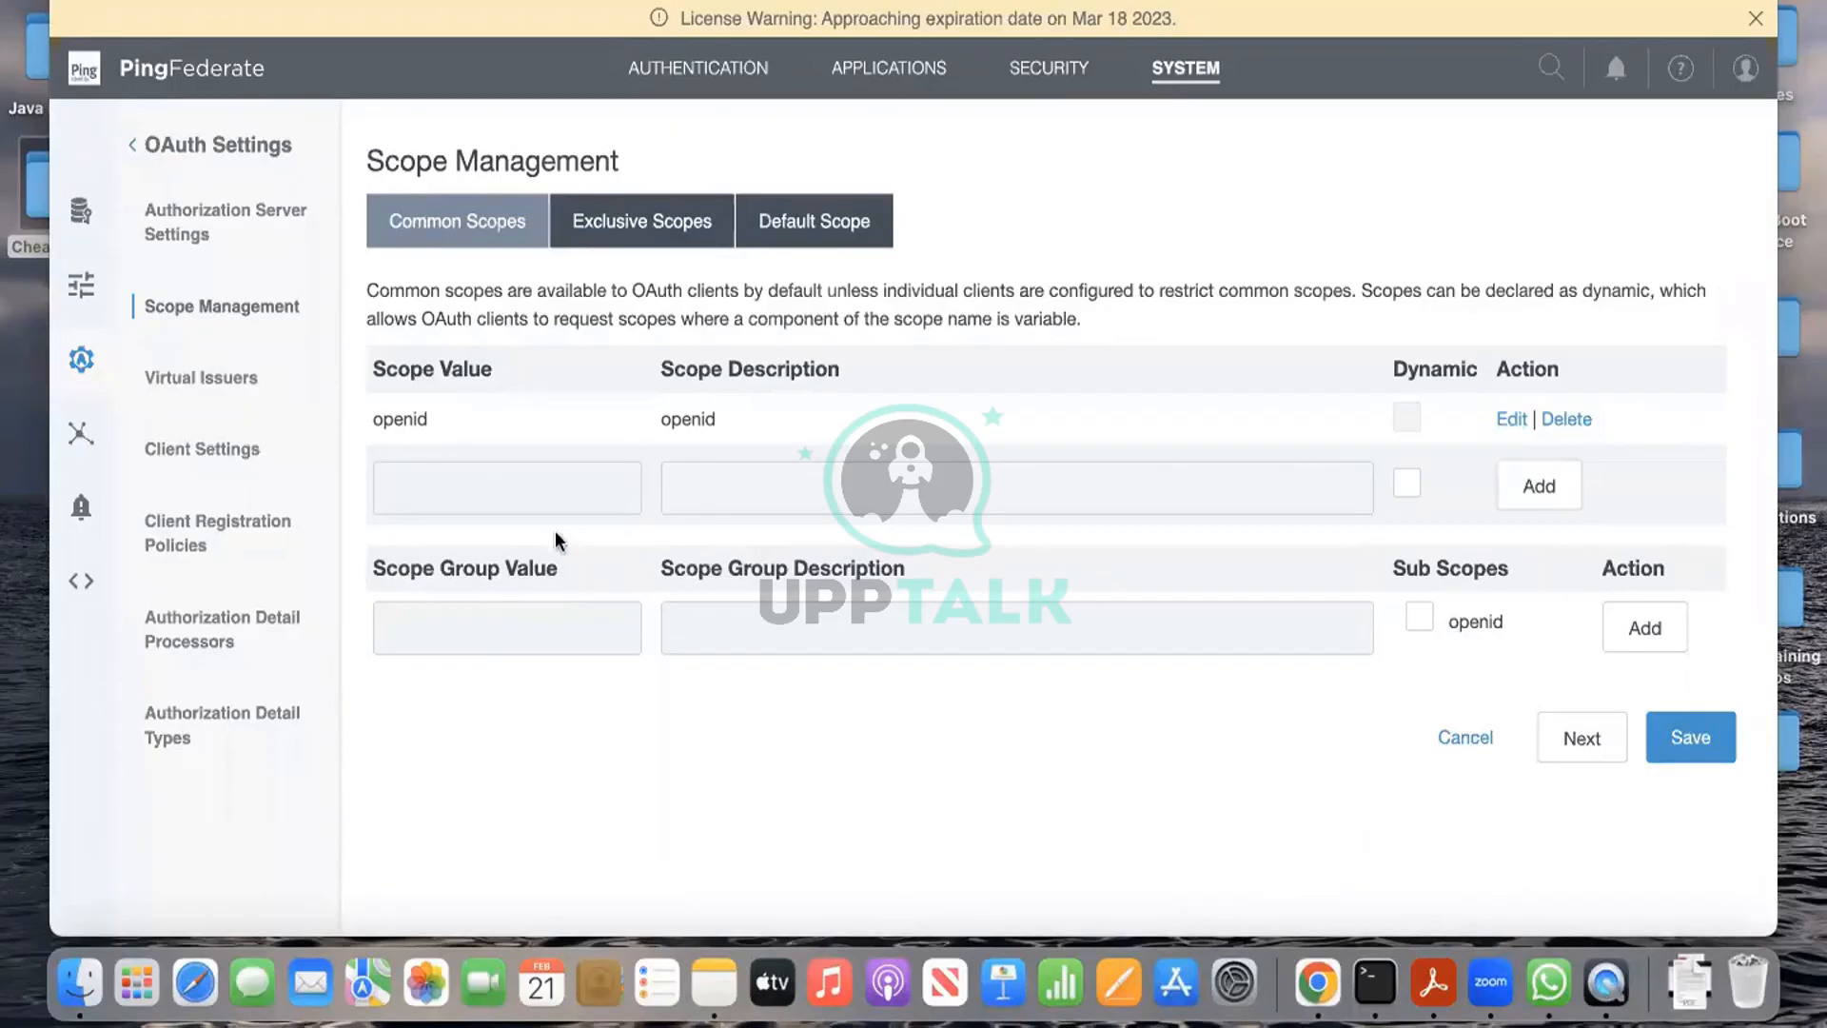
Step: Add 'email' as a common scope with description 'email' and save the scope settings
click(556, 501)
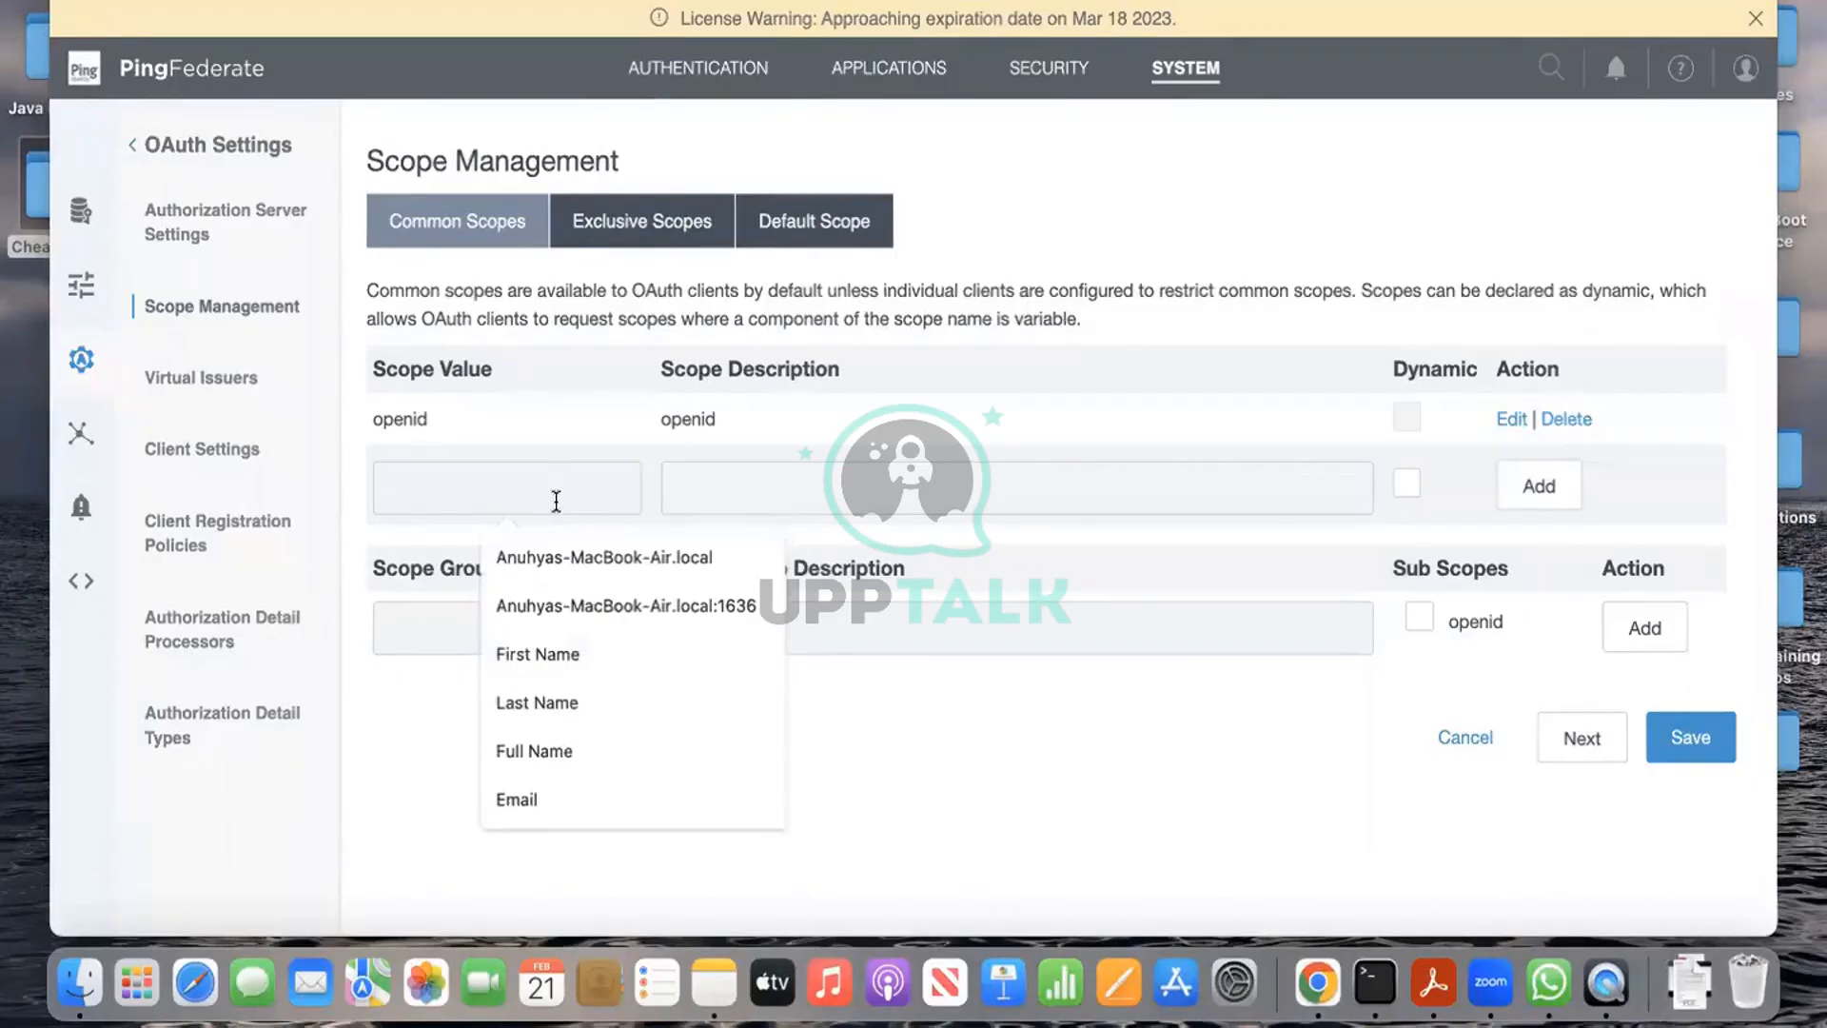
text(email)
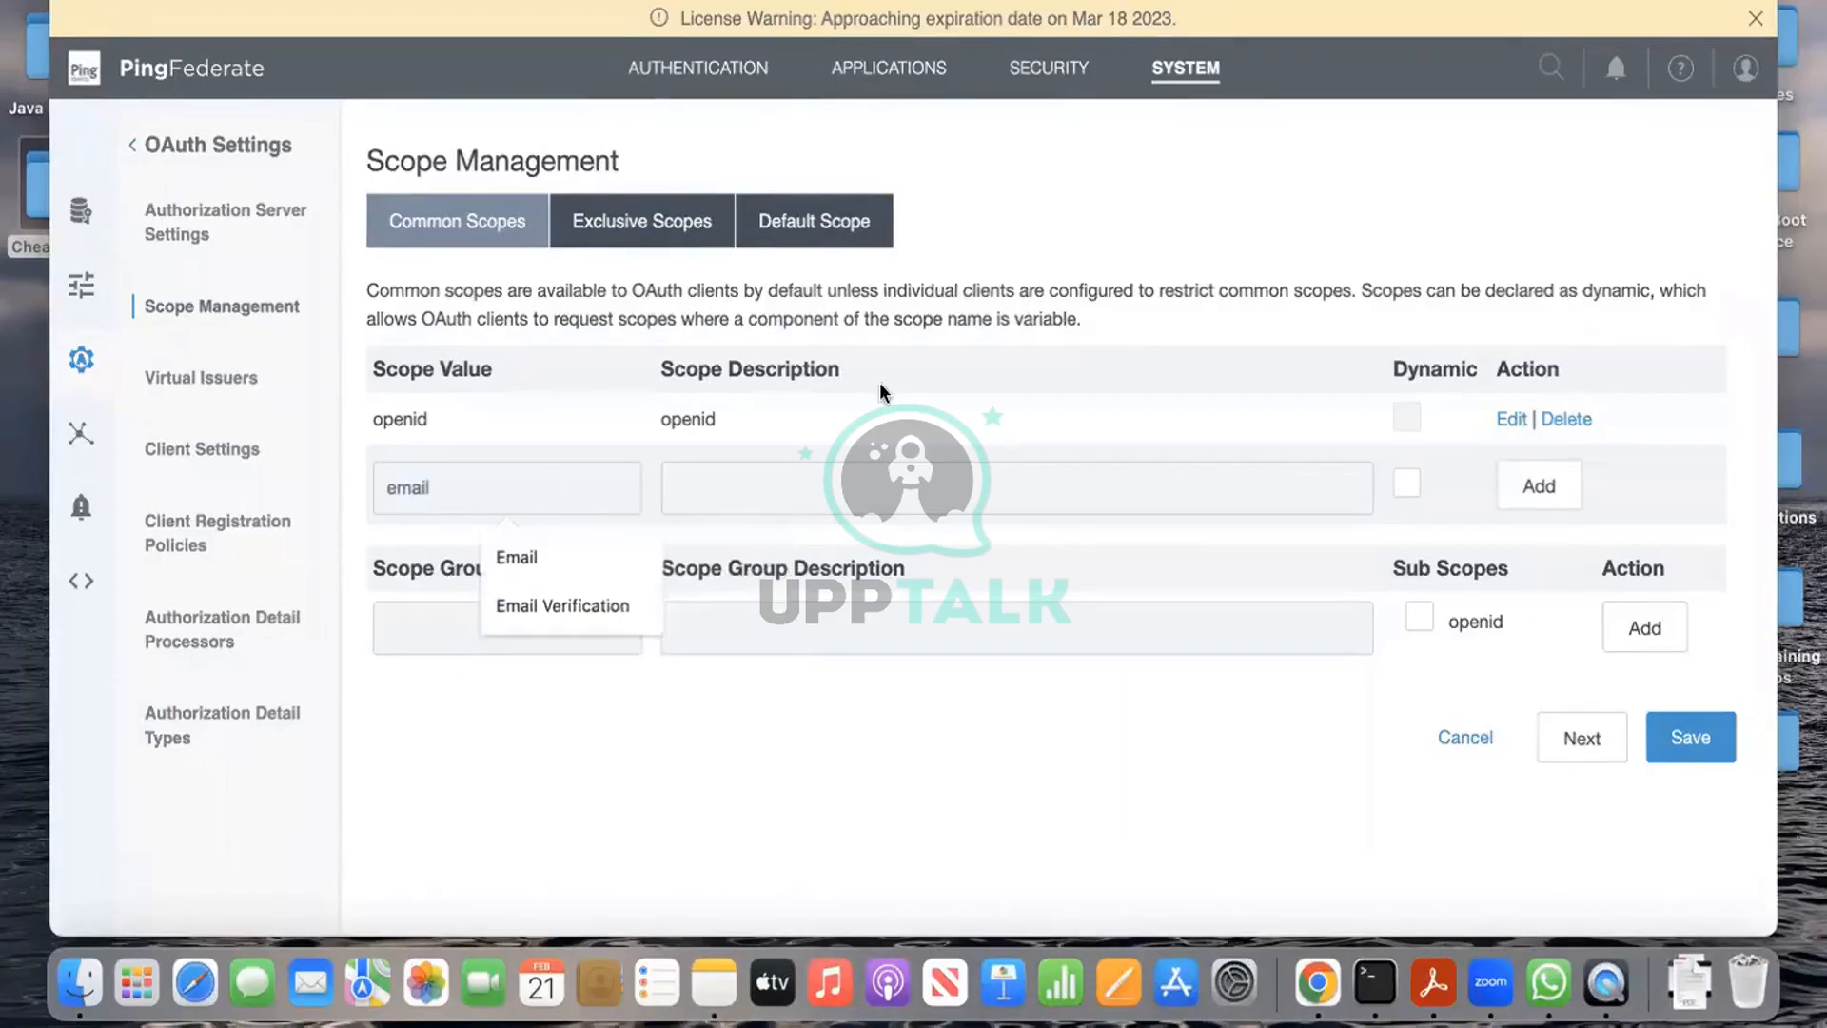
click(815, 485)
text(email)
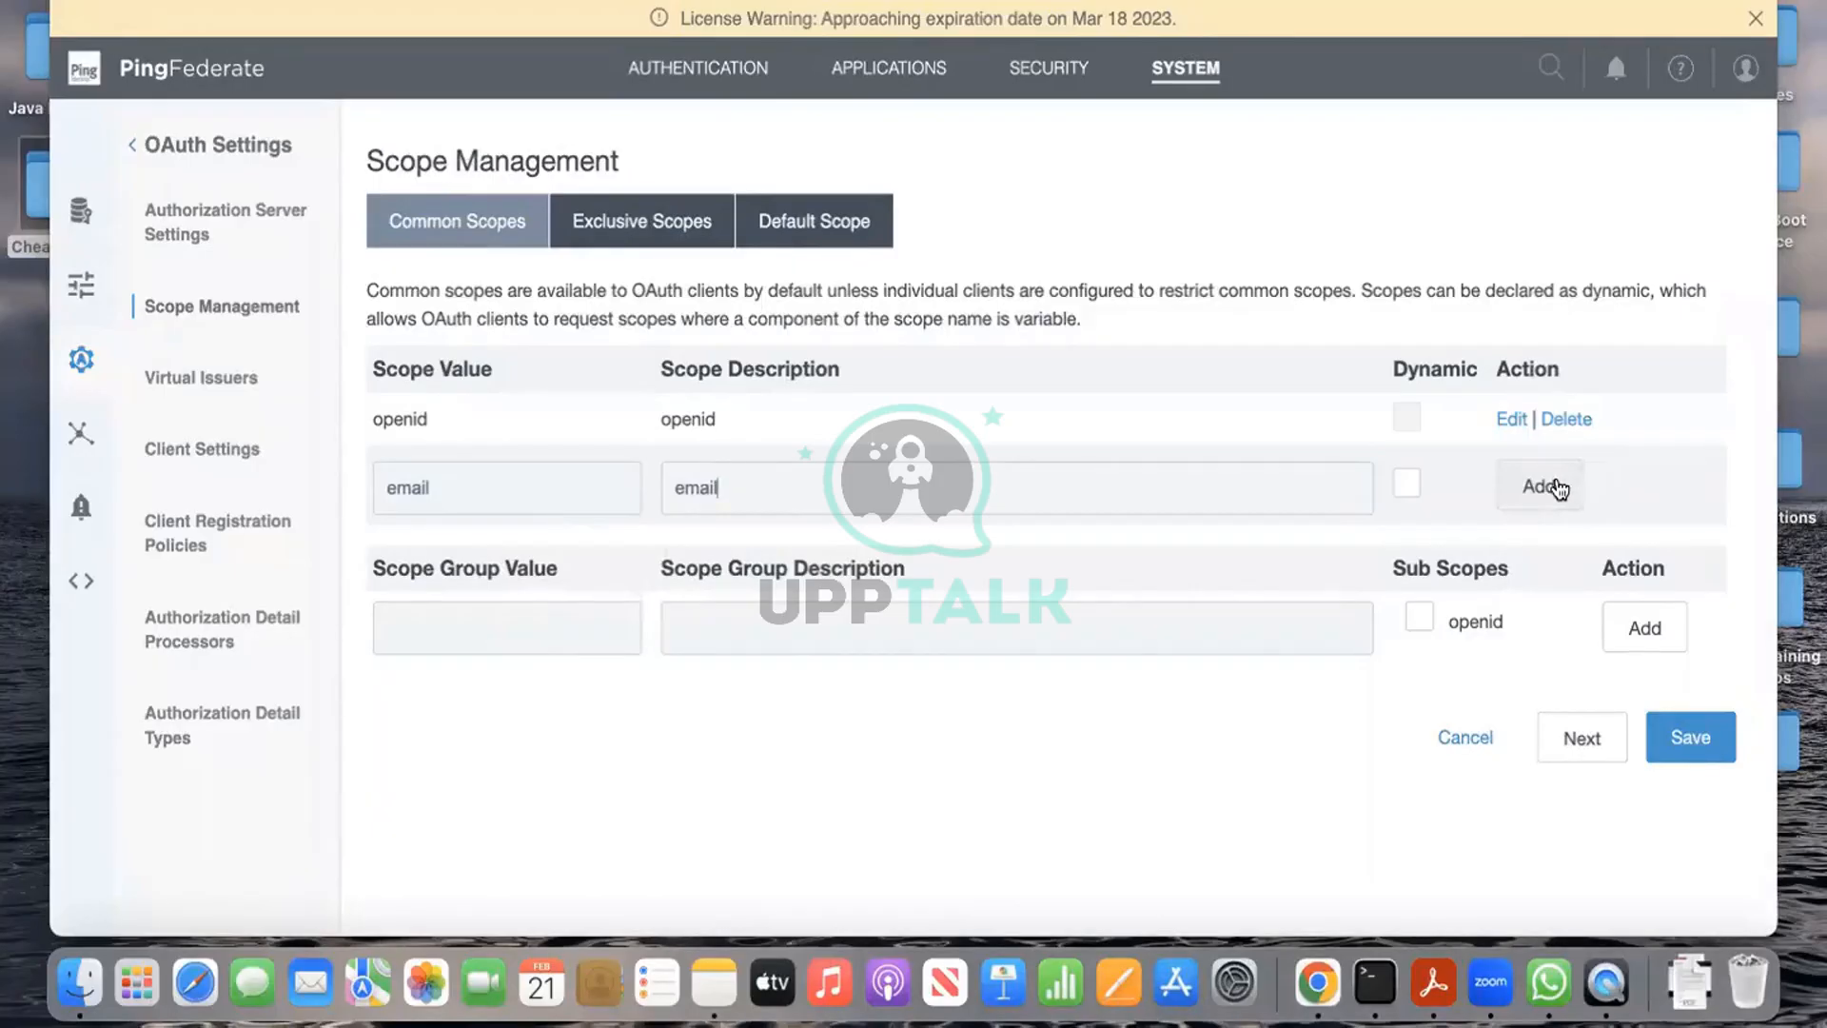
click(1555, 487)
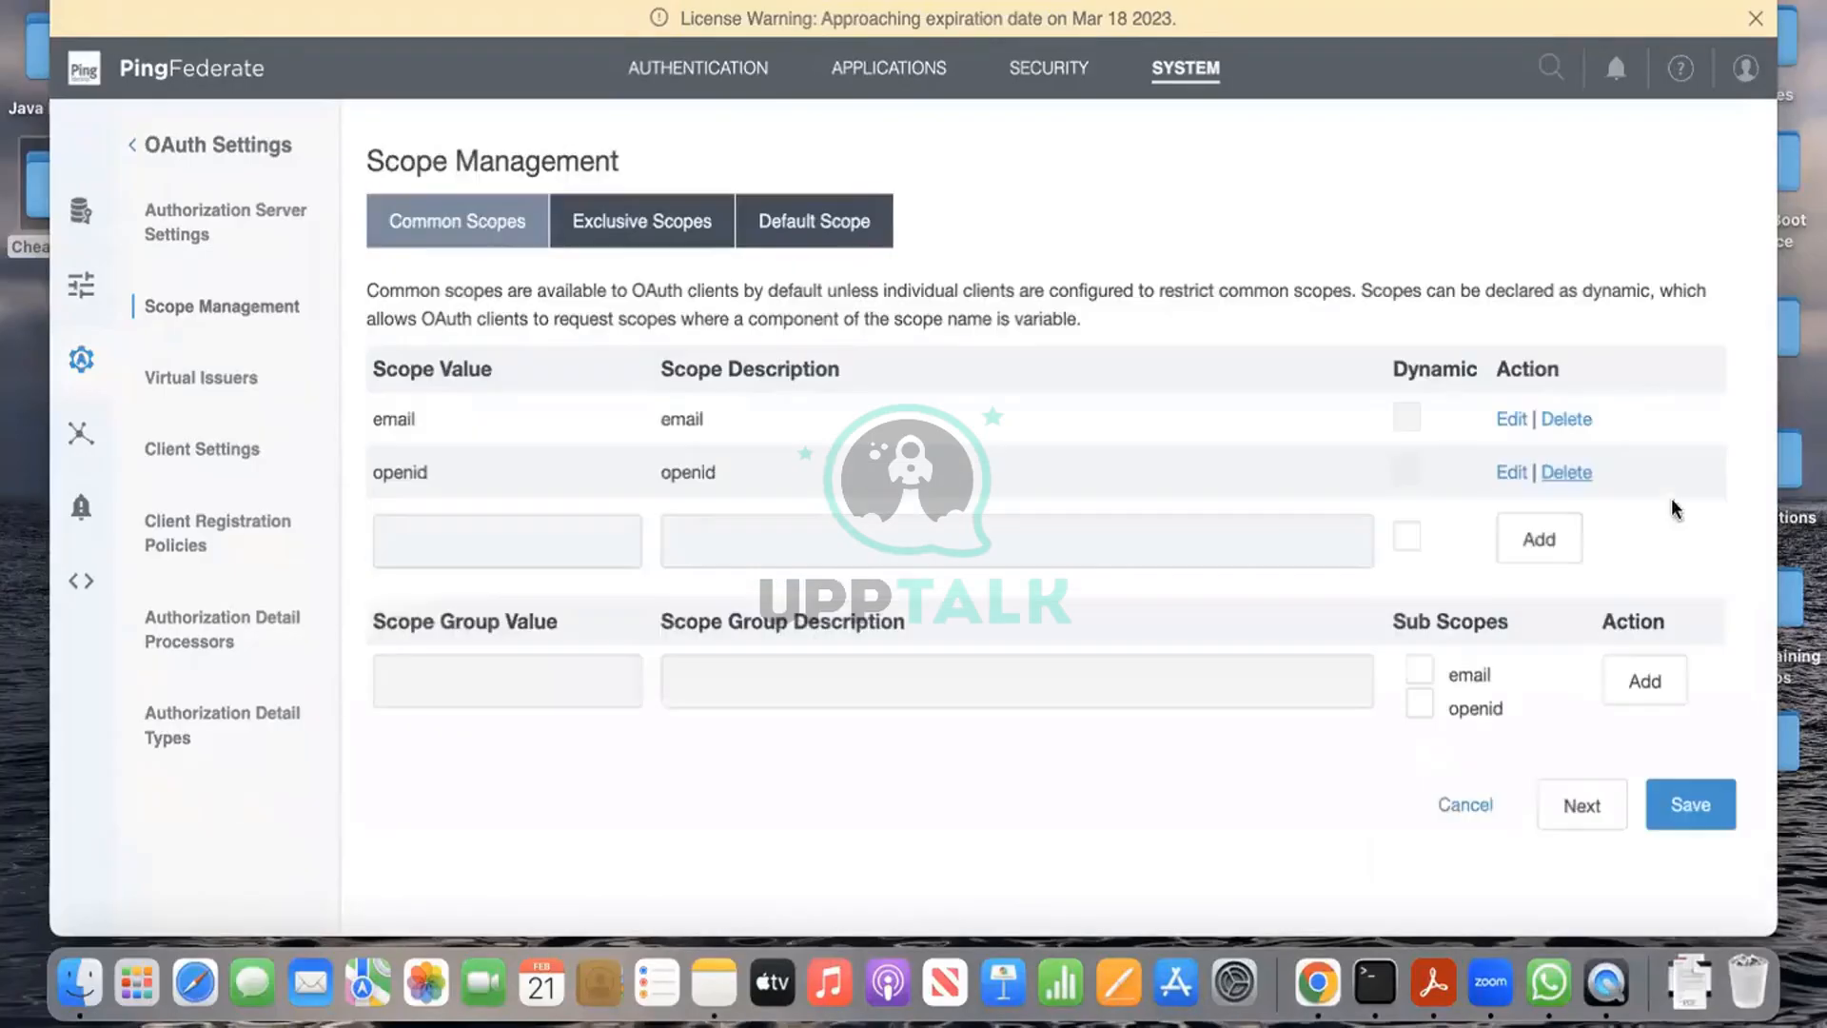
click(1690, 800)
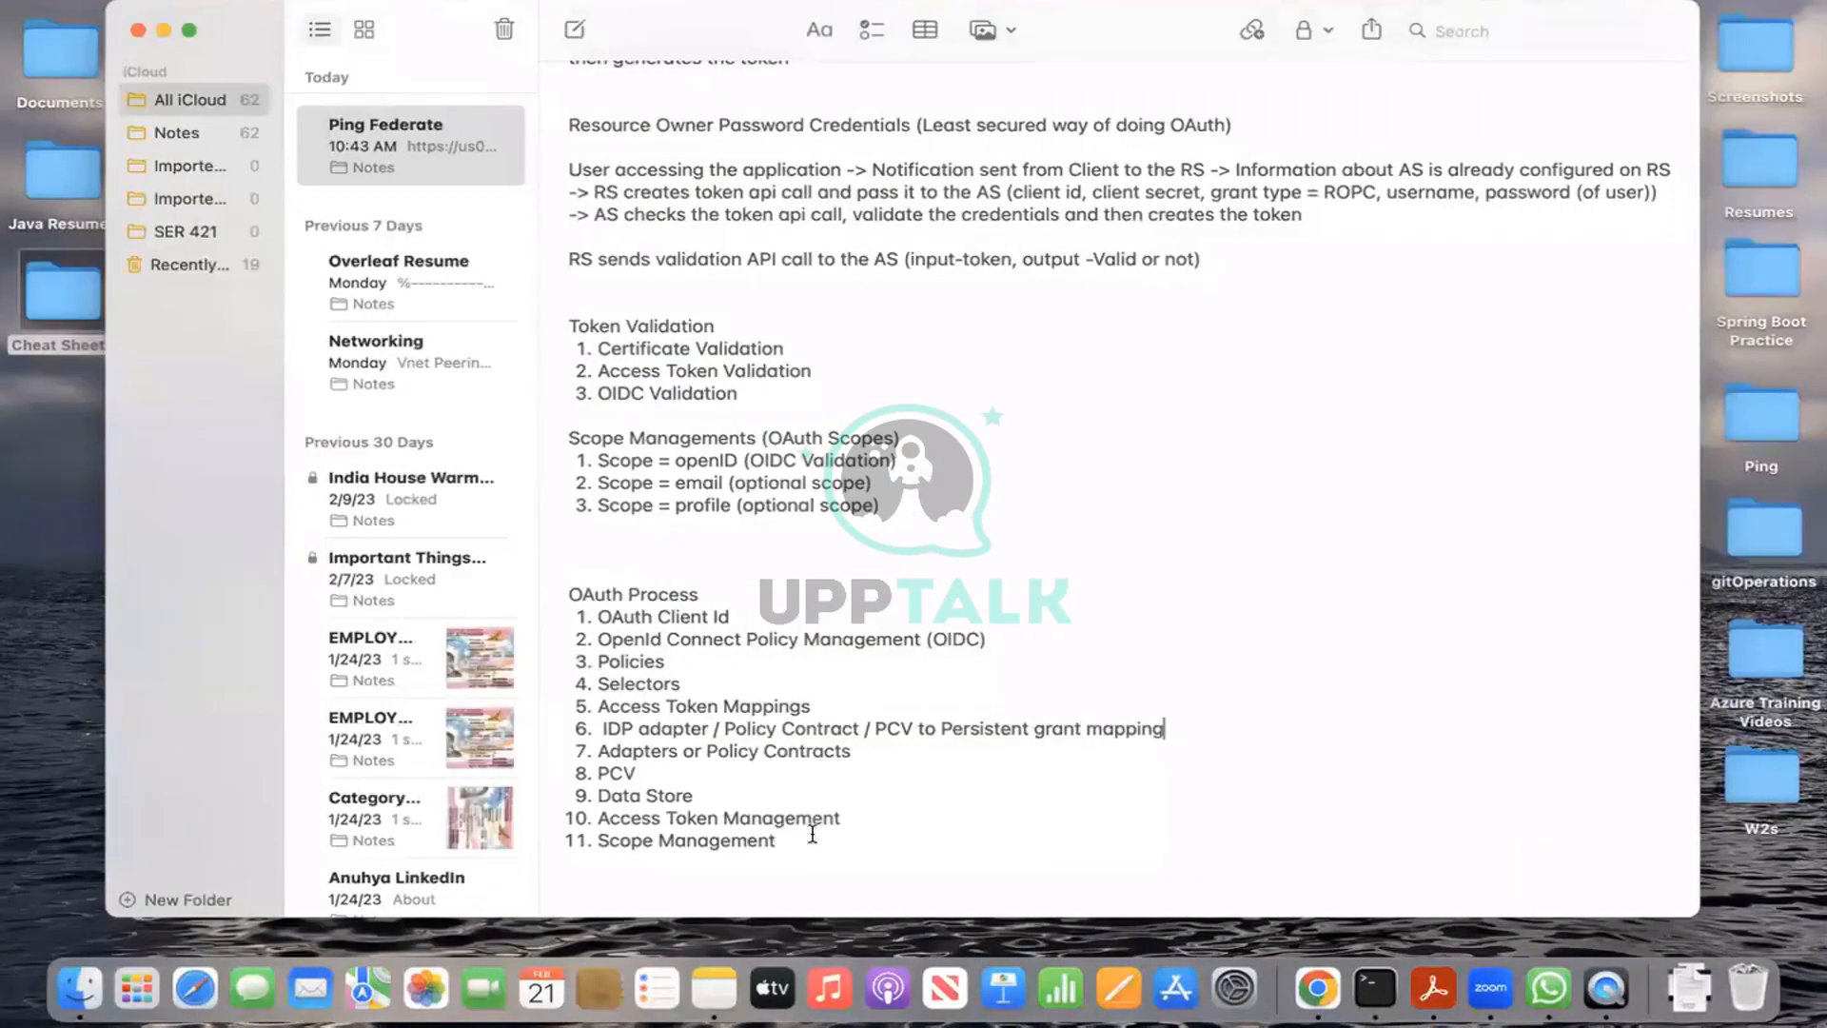
key(ctrl+Right)
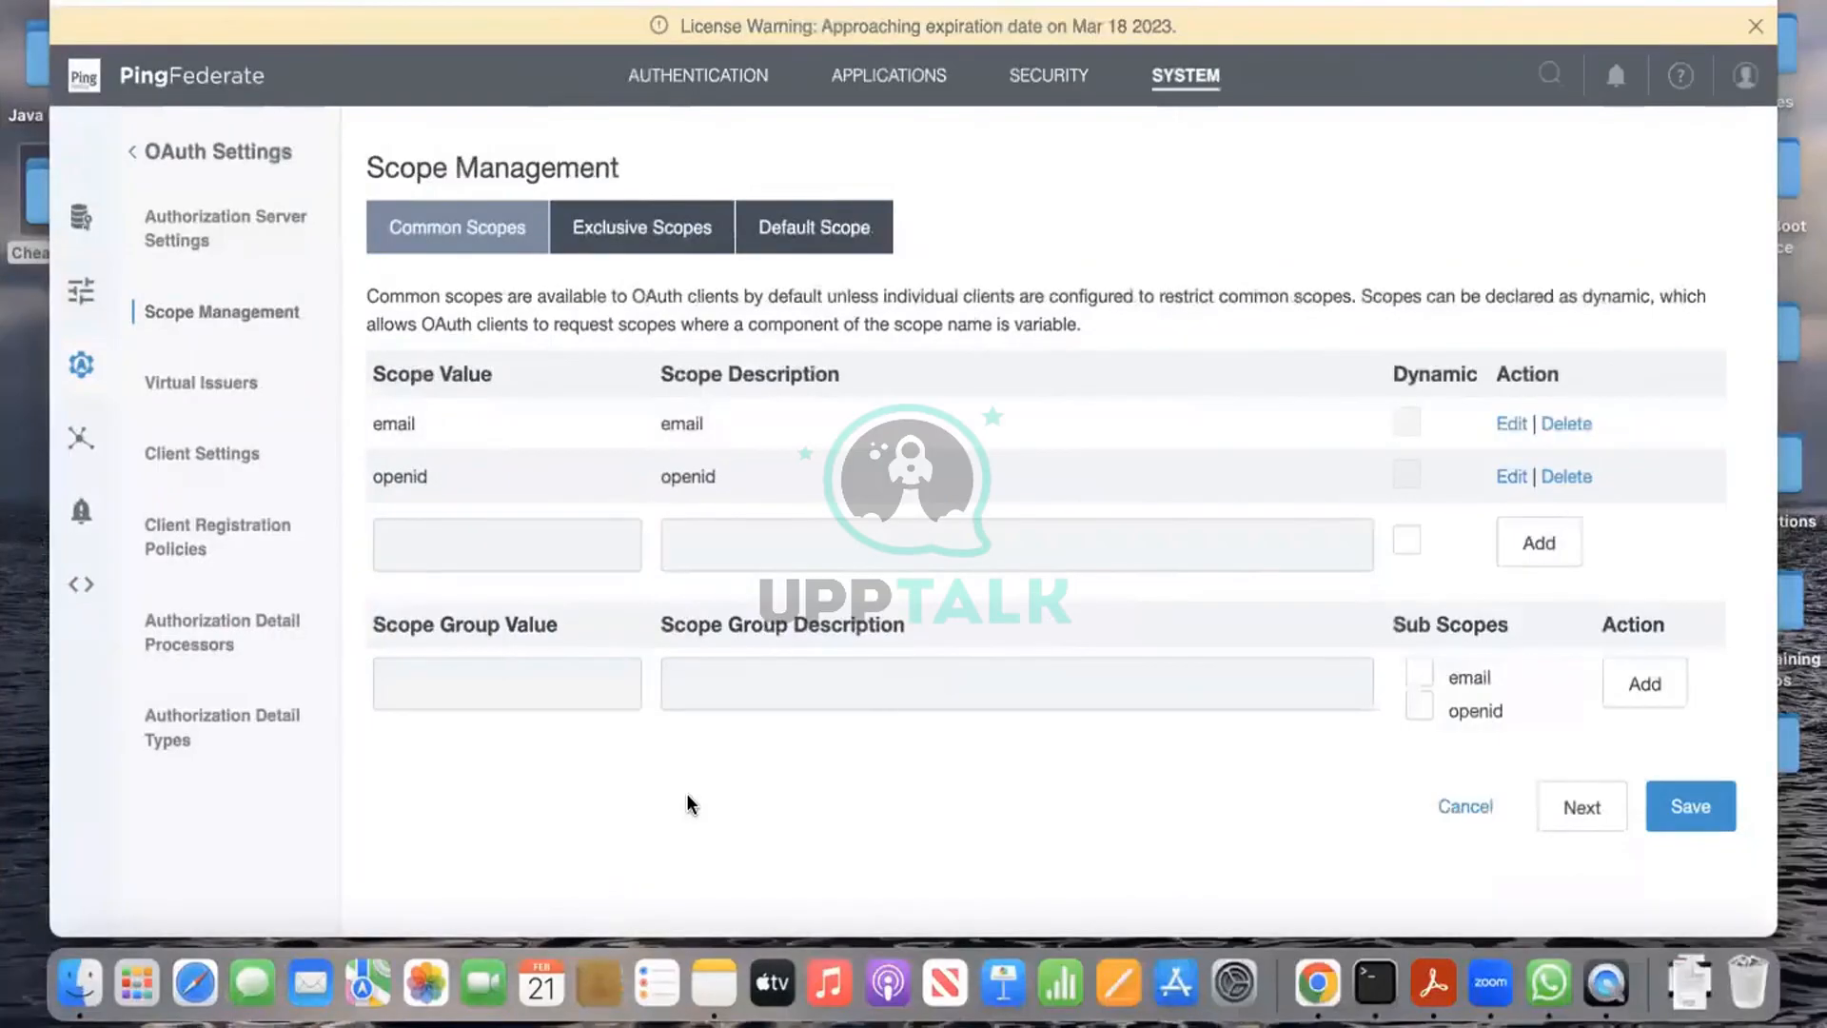
Step: From Applications, open Access Token Management and start a new token manager instance
click(937, 91)
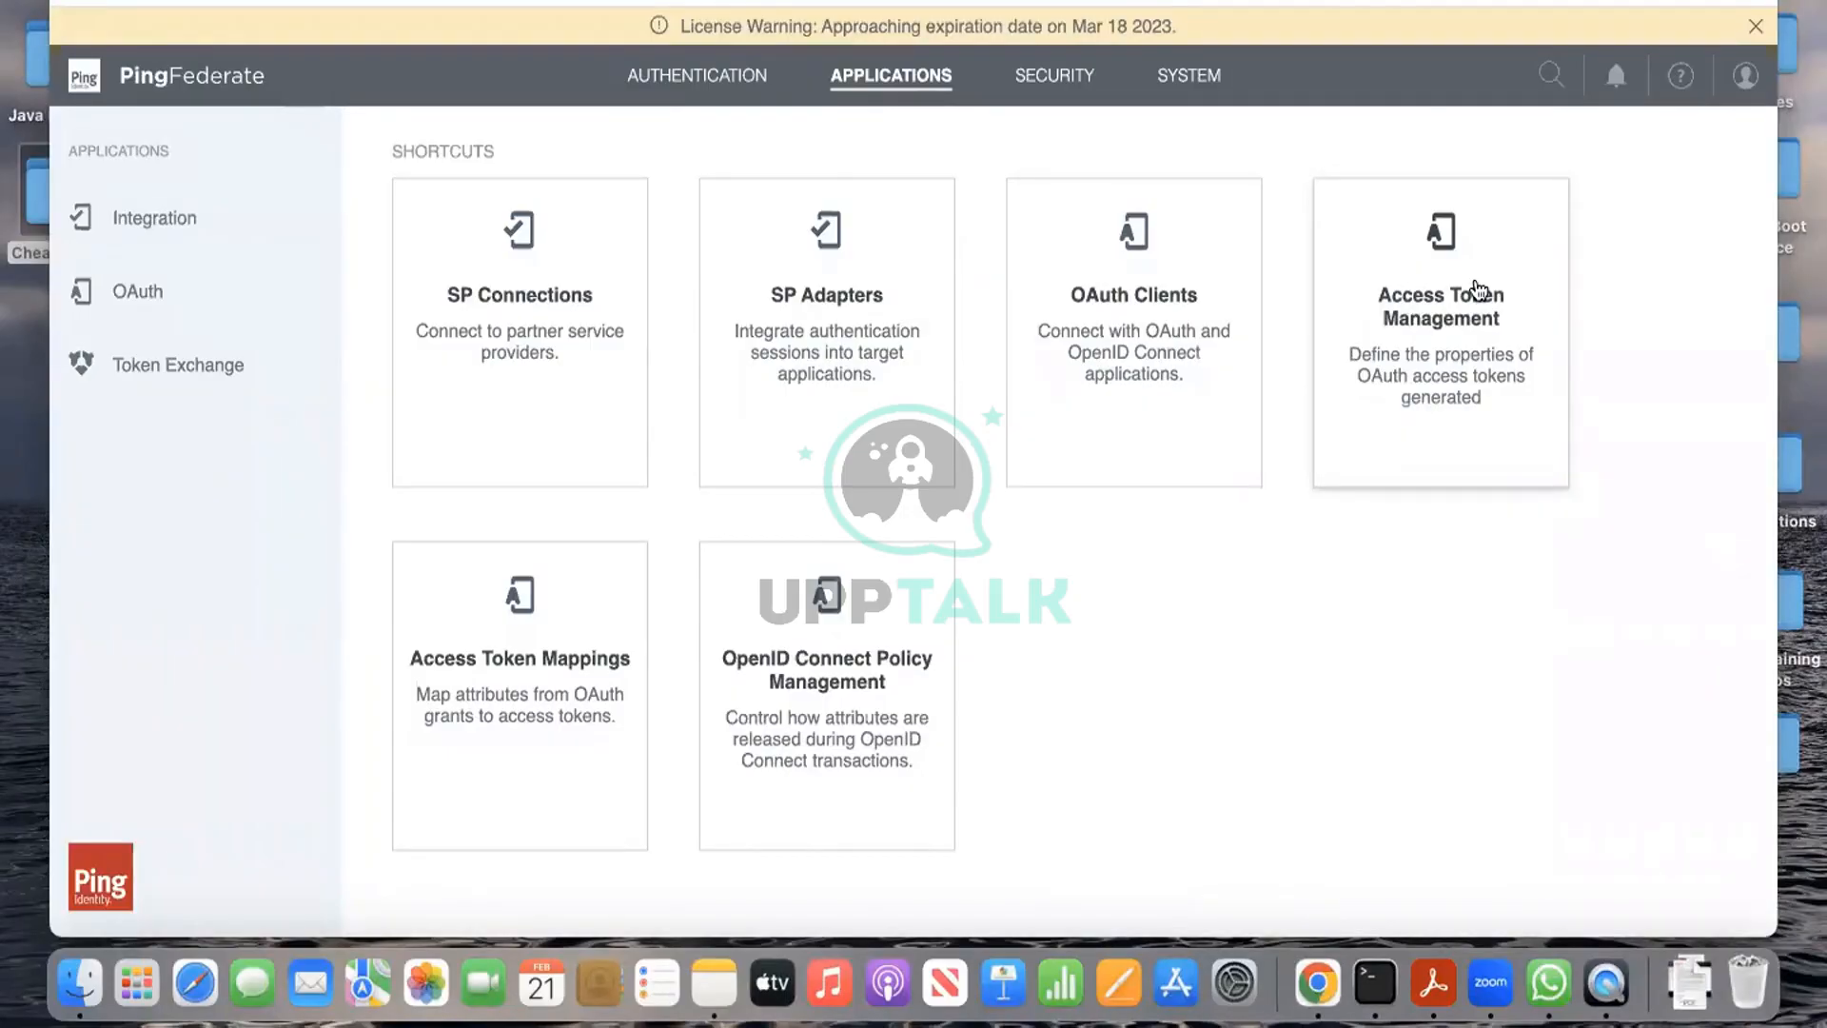
click(1476, 293)
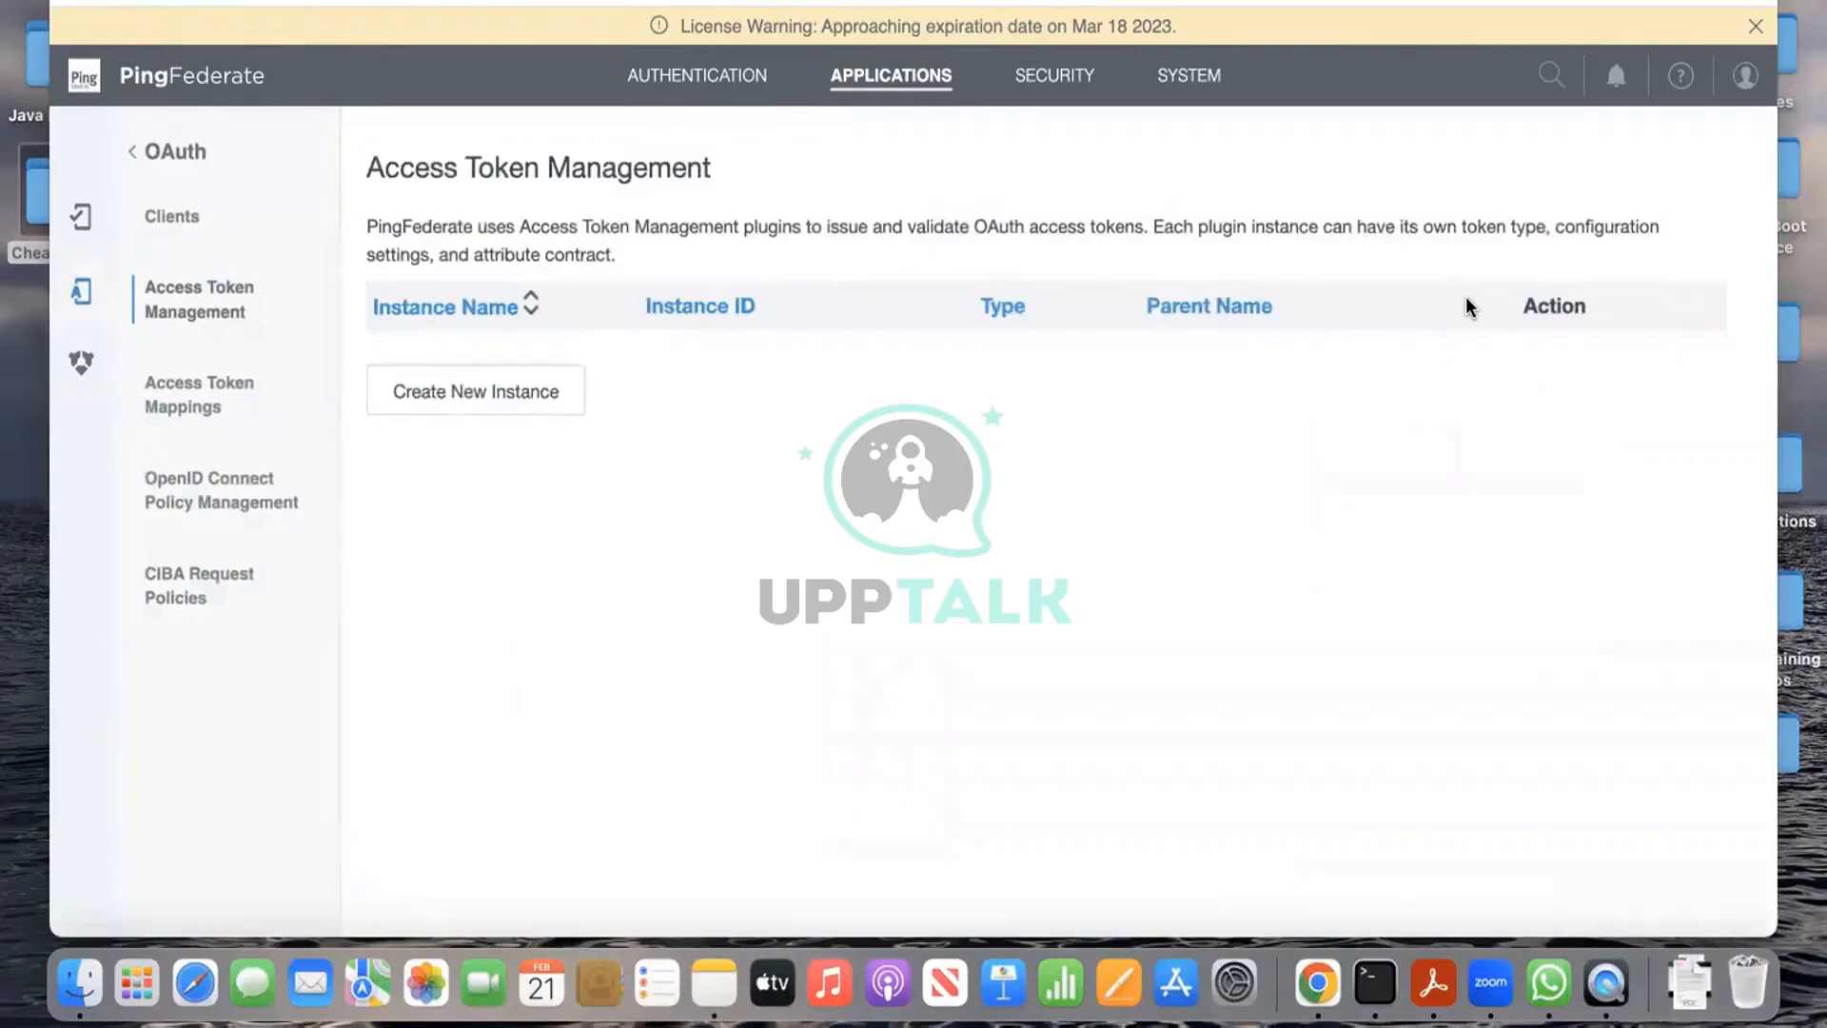
click(563, 377)
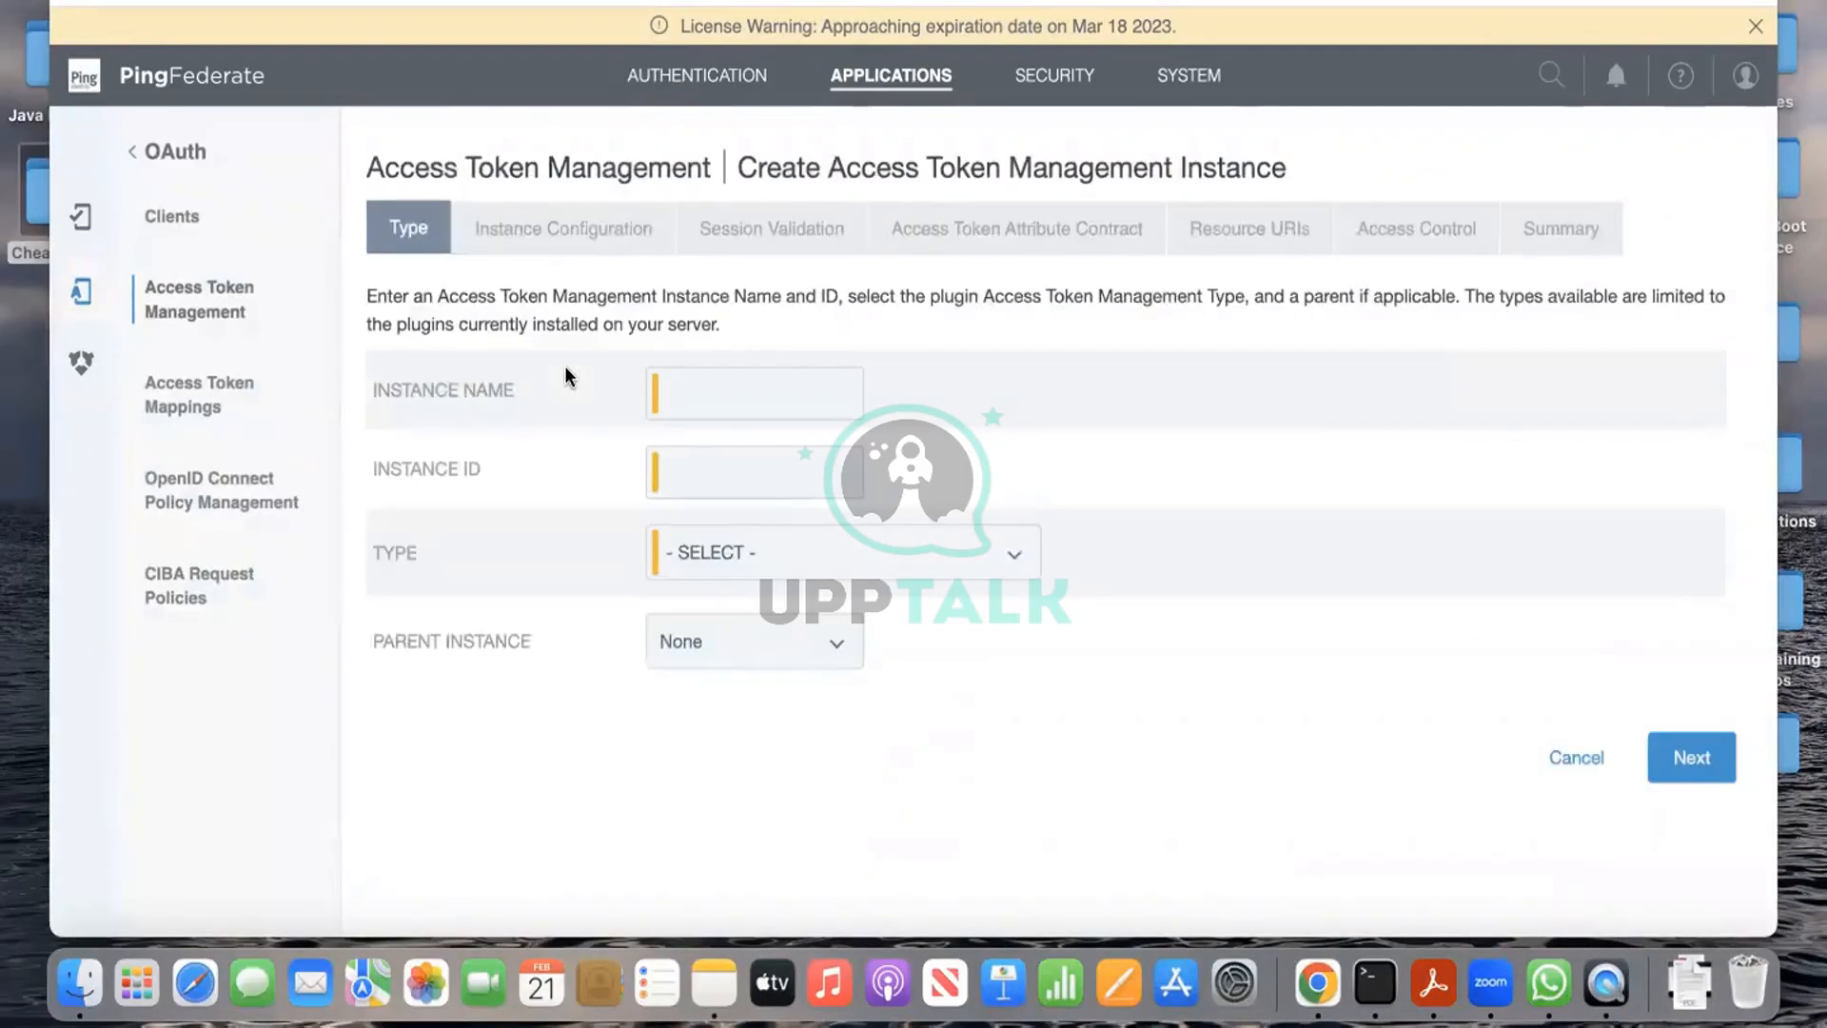
Step: Name the new instance token1 and reuse token1 as its Instance ID
click(707, 381)
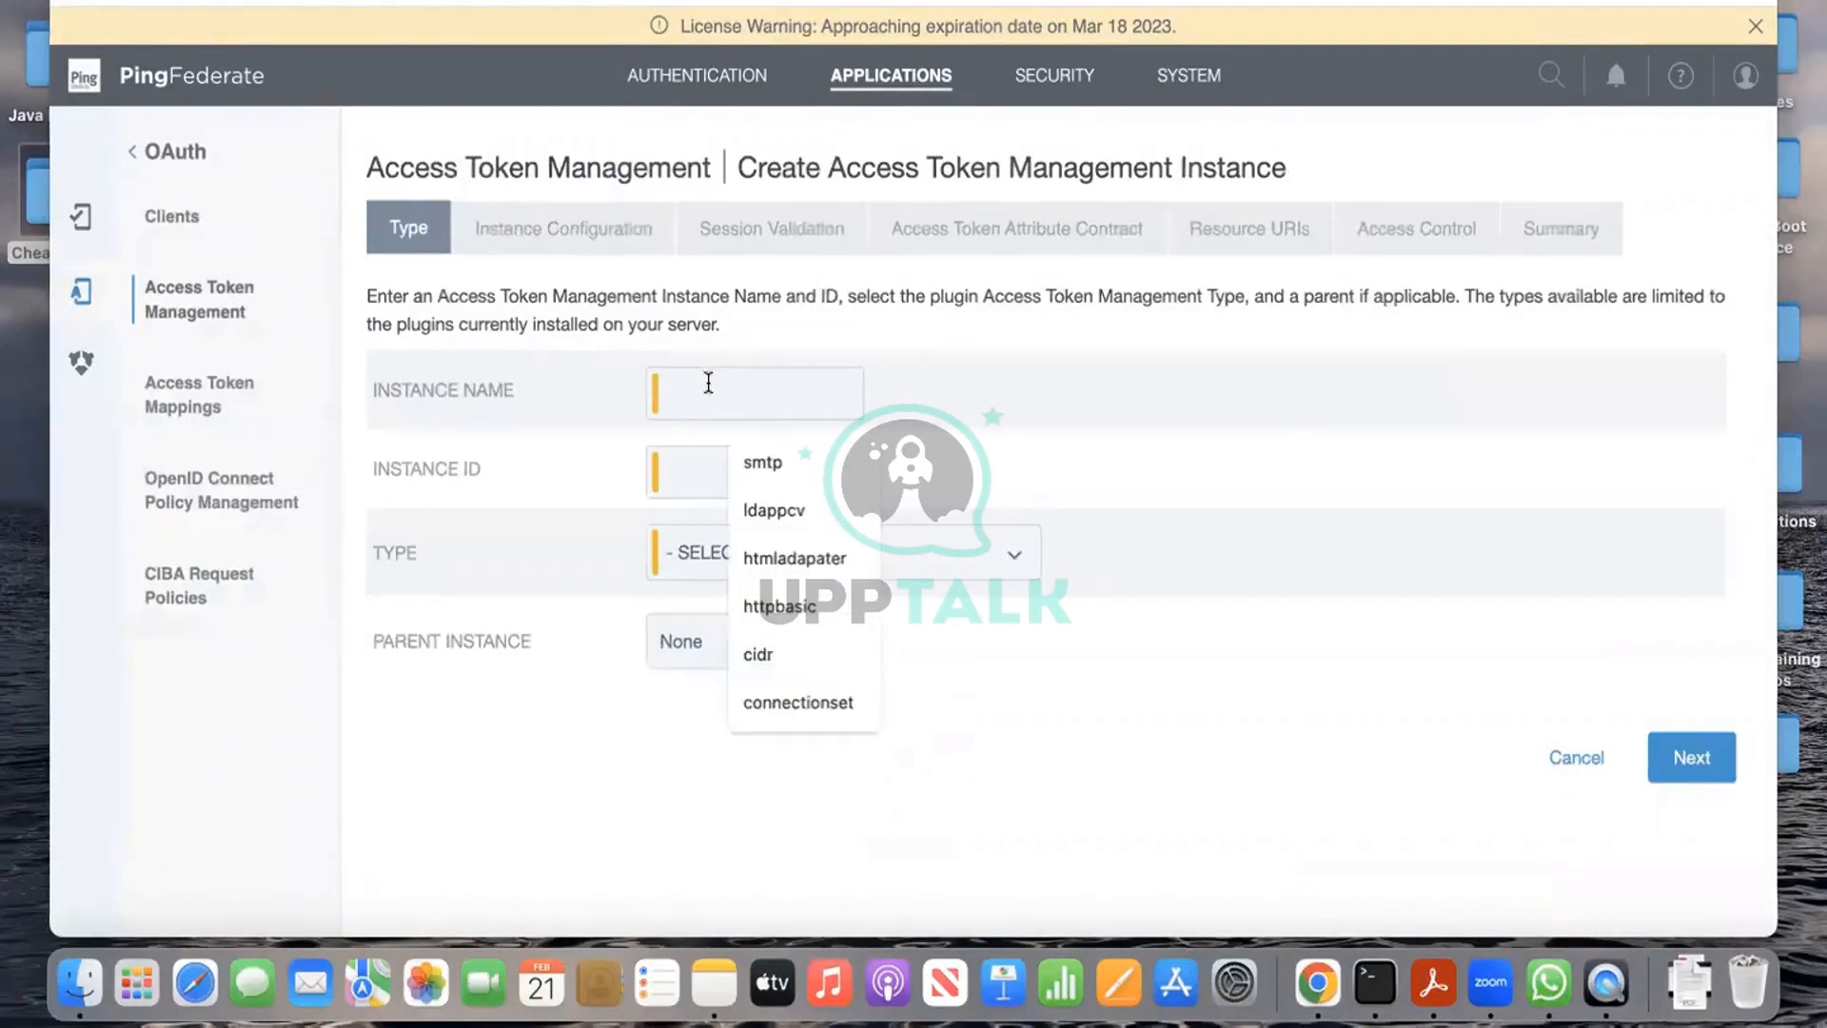
text(to)
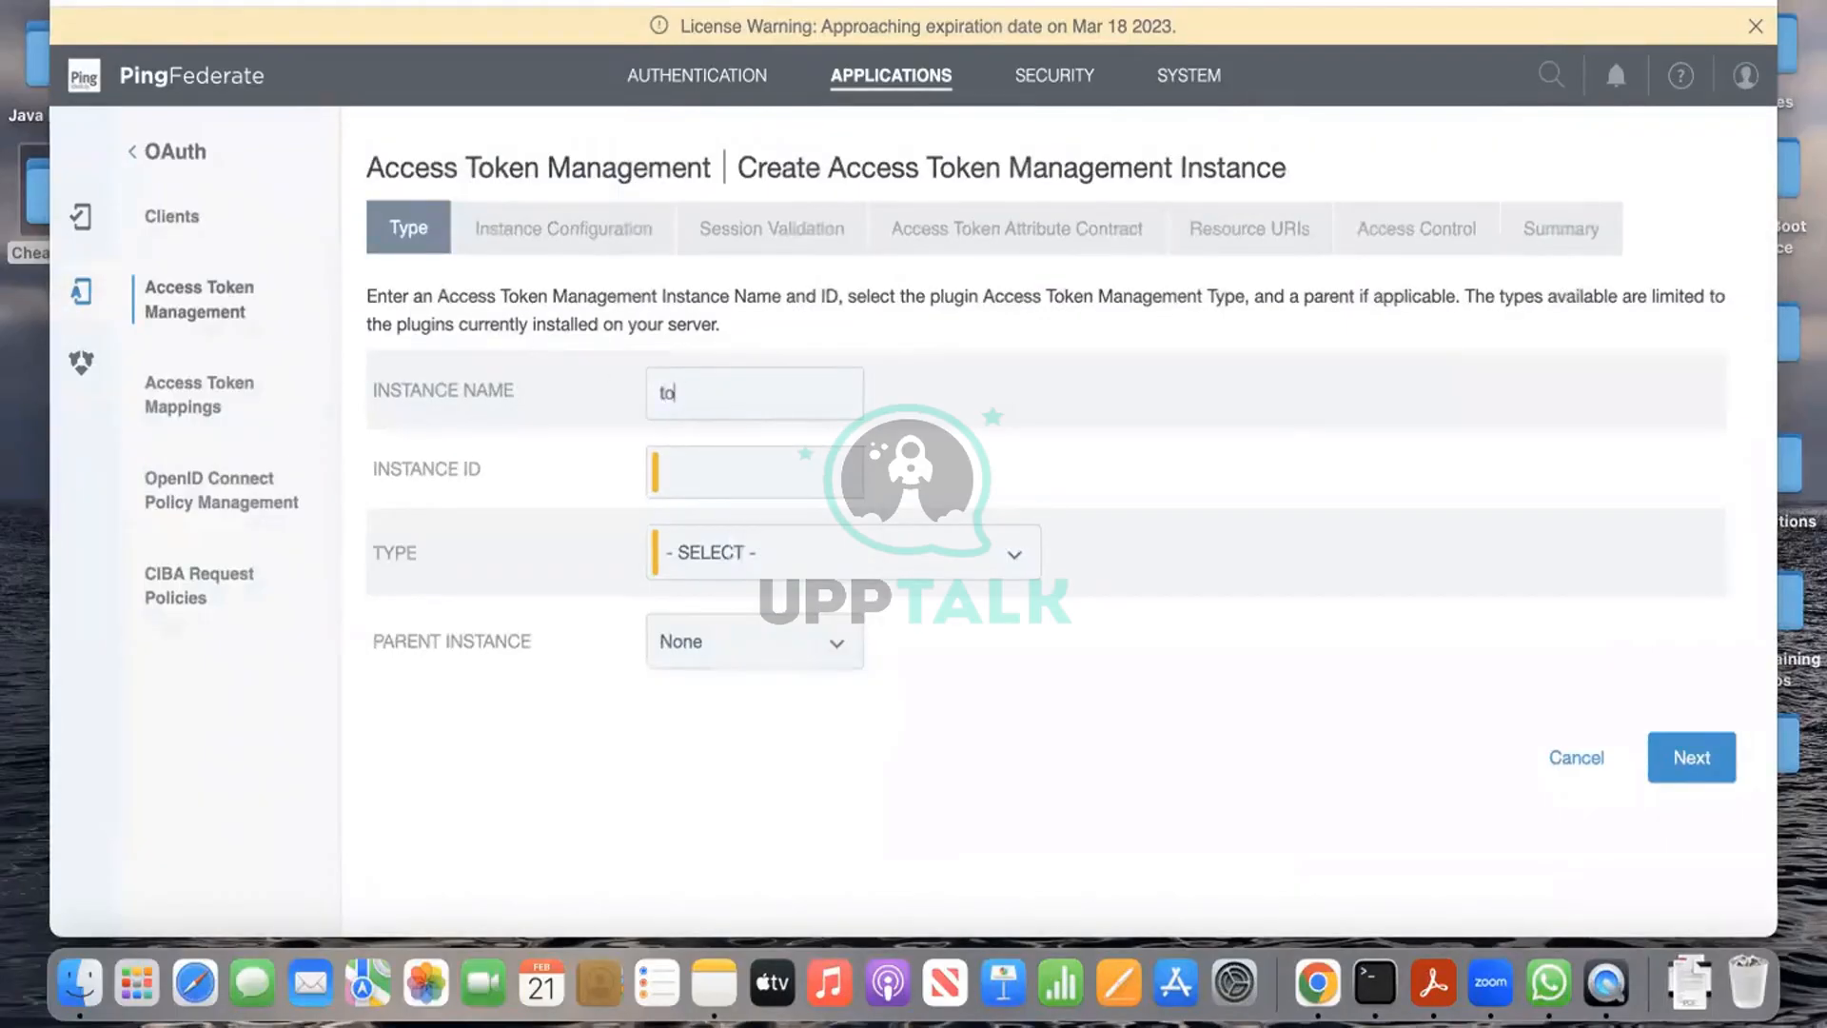
text(ken1)
drag(721, 392, 657, 397)
drag(795, 398, 643, 392)
key(BackSpace)
text(token)
drag(651, 394, 724, 400)
key(super+c)
click(728, 493)
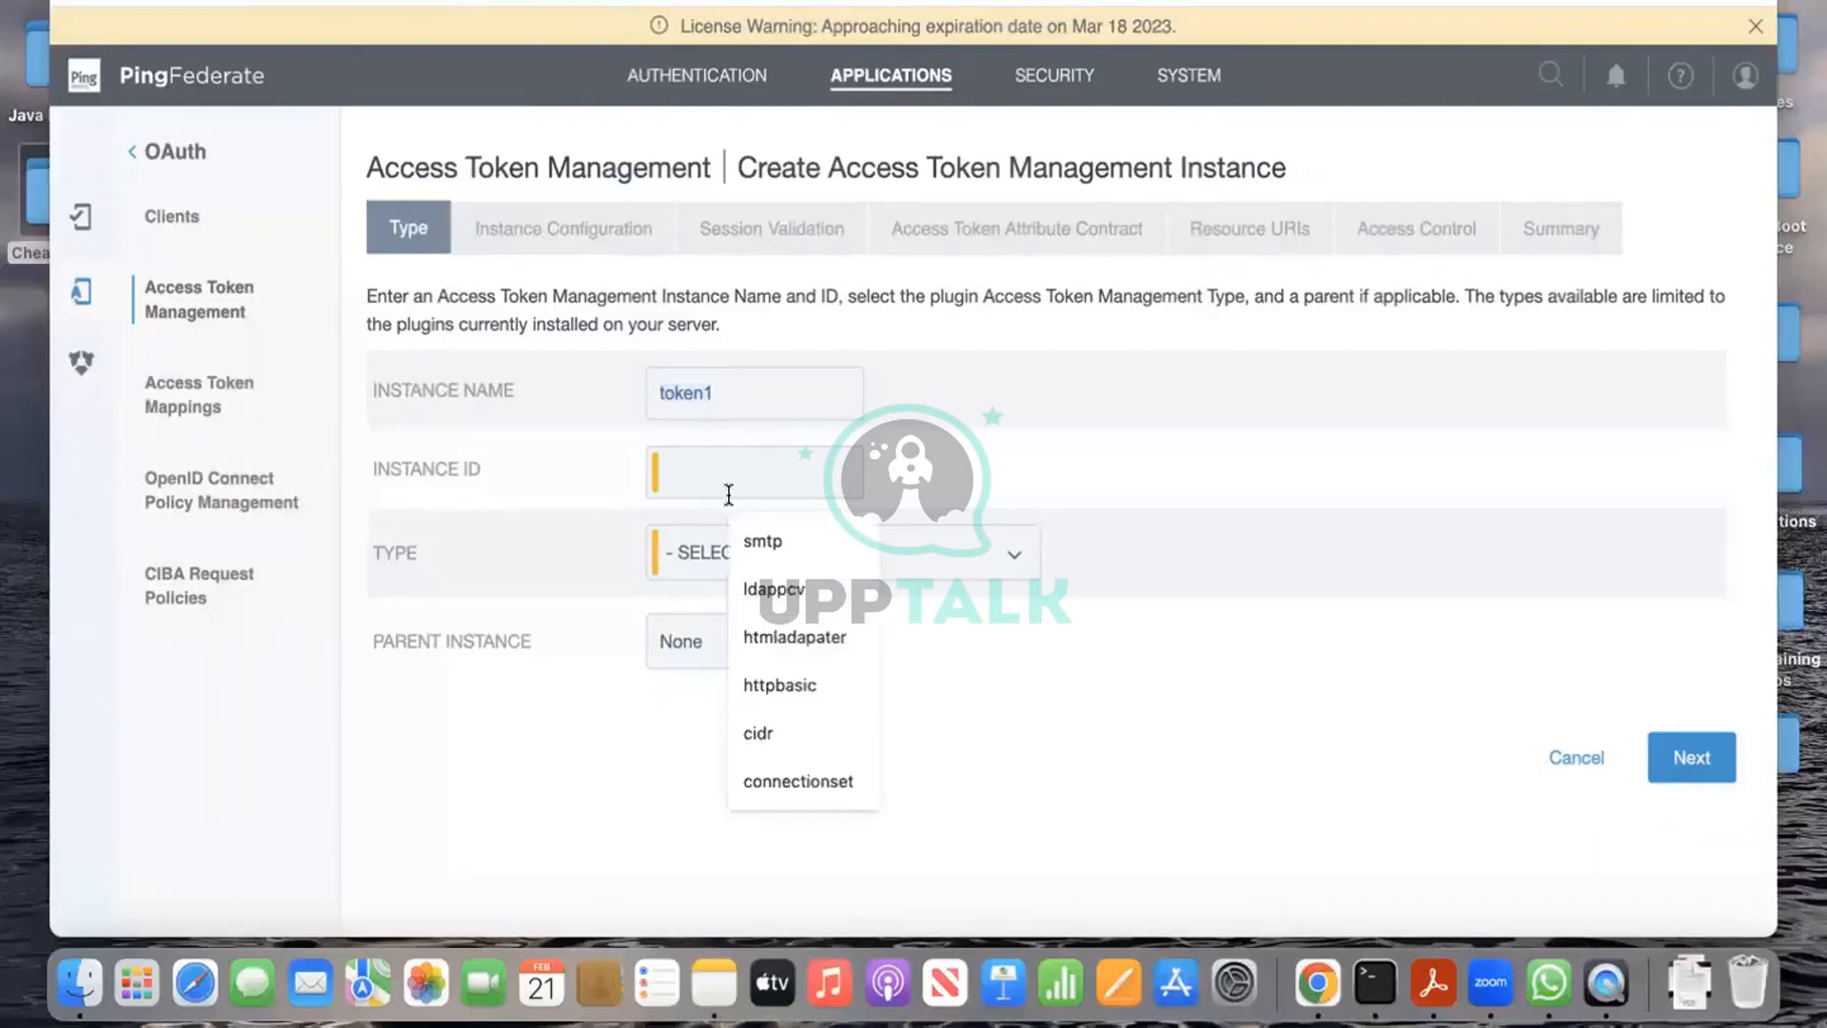
key(super+v)
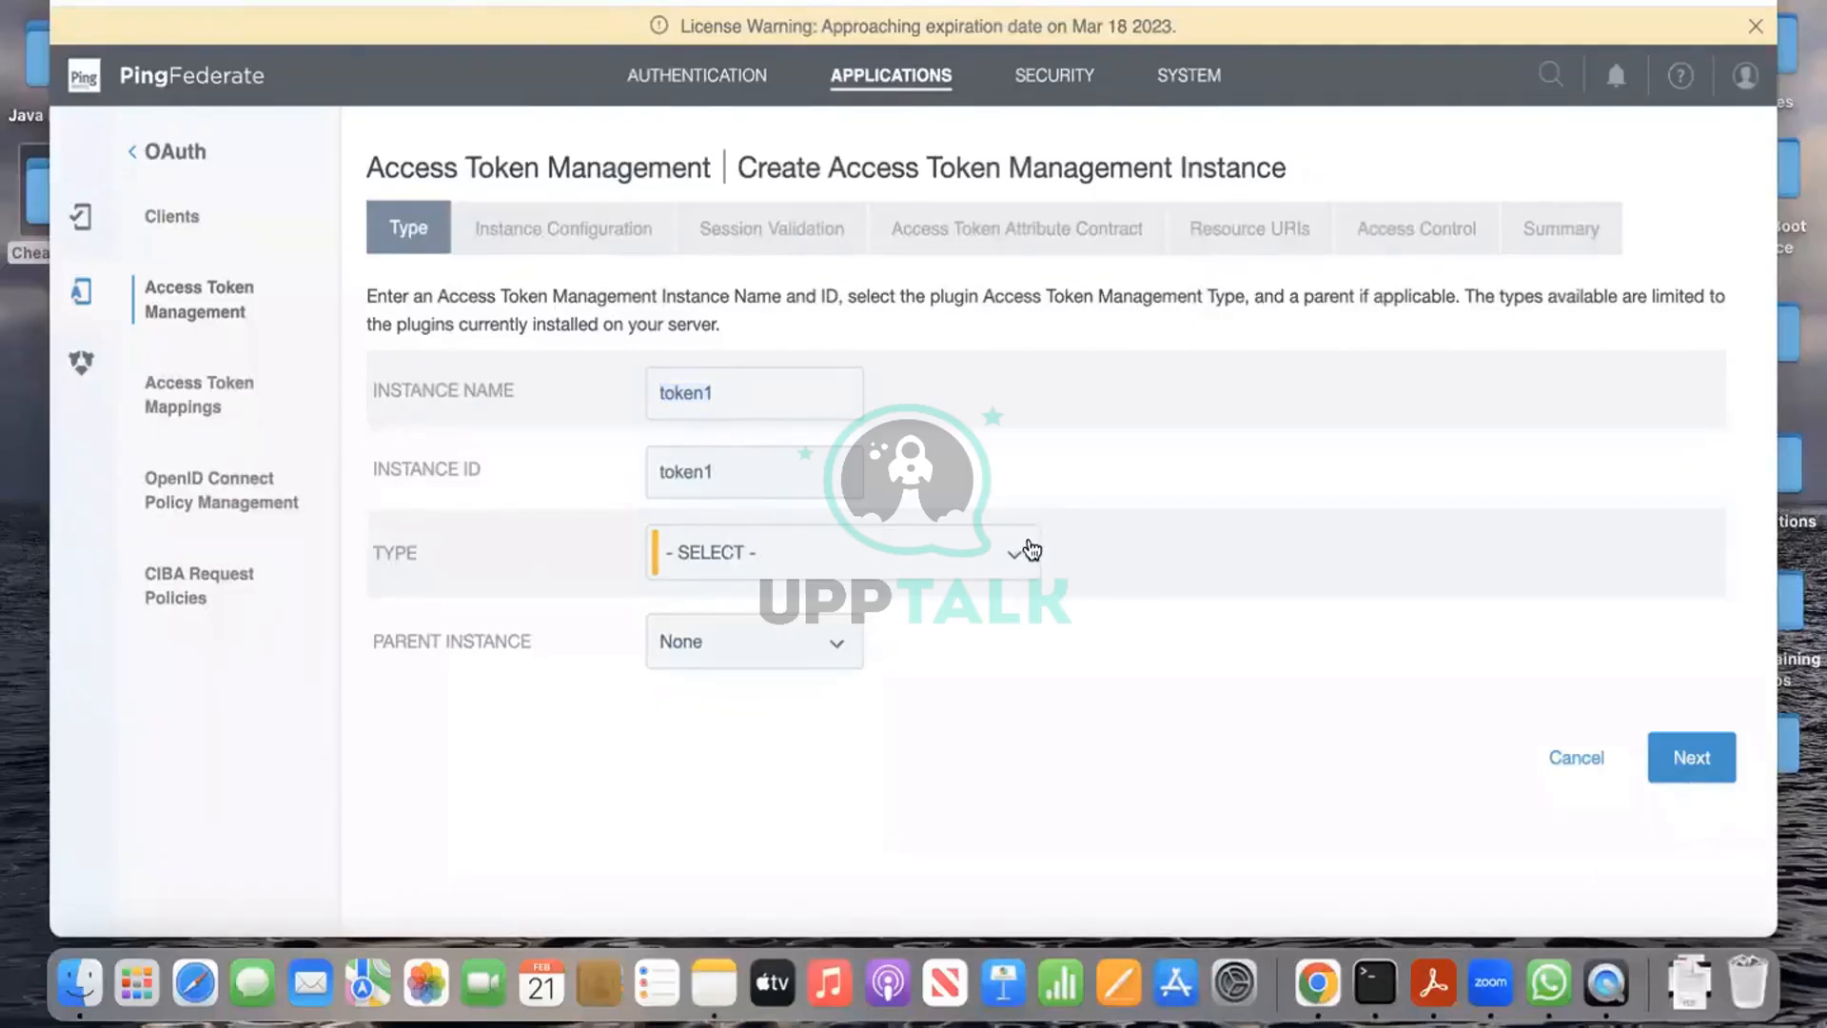
Step: Set the type to JSON Web Tokens with Parent Instance None, and continue
click(1030, 550)
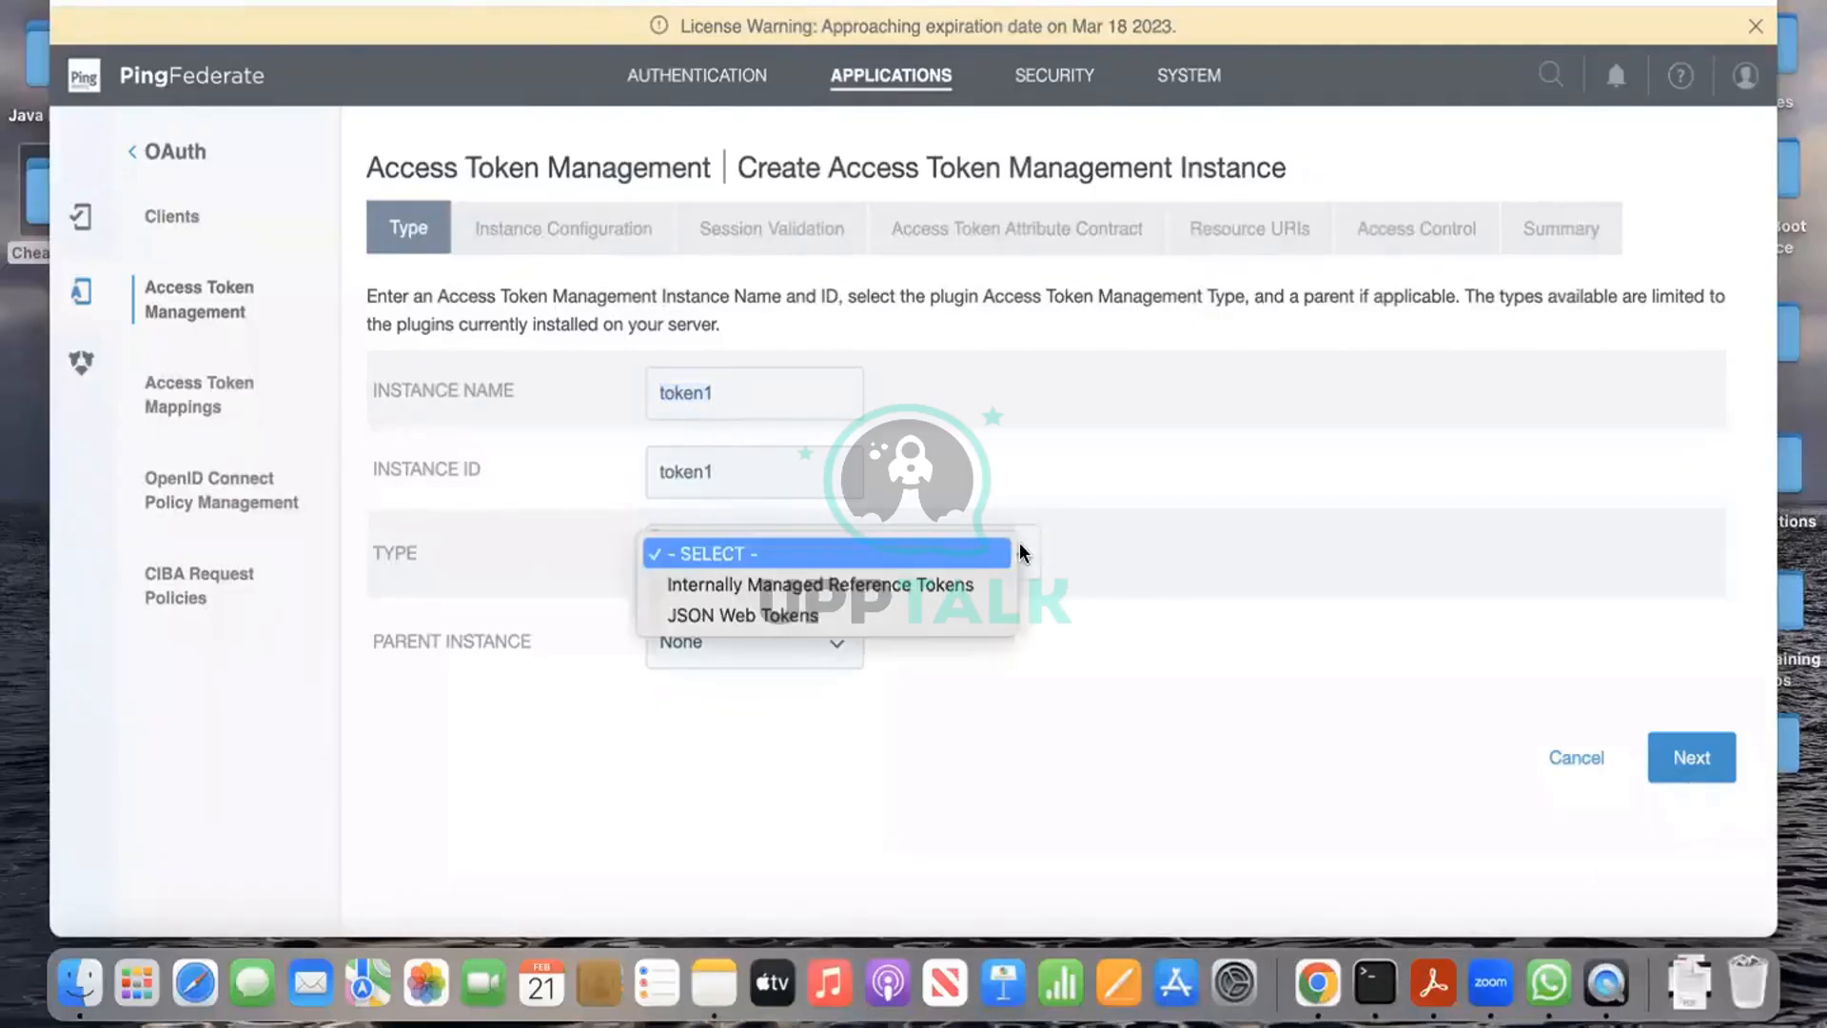
click(982, 609)
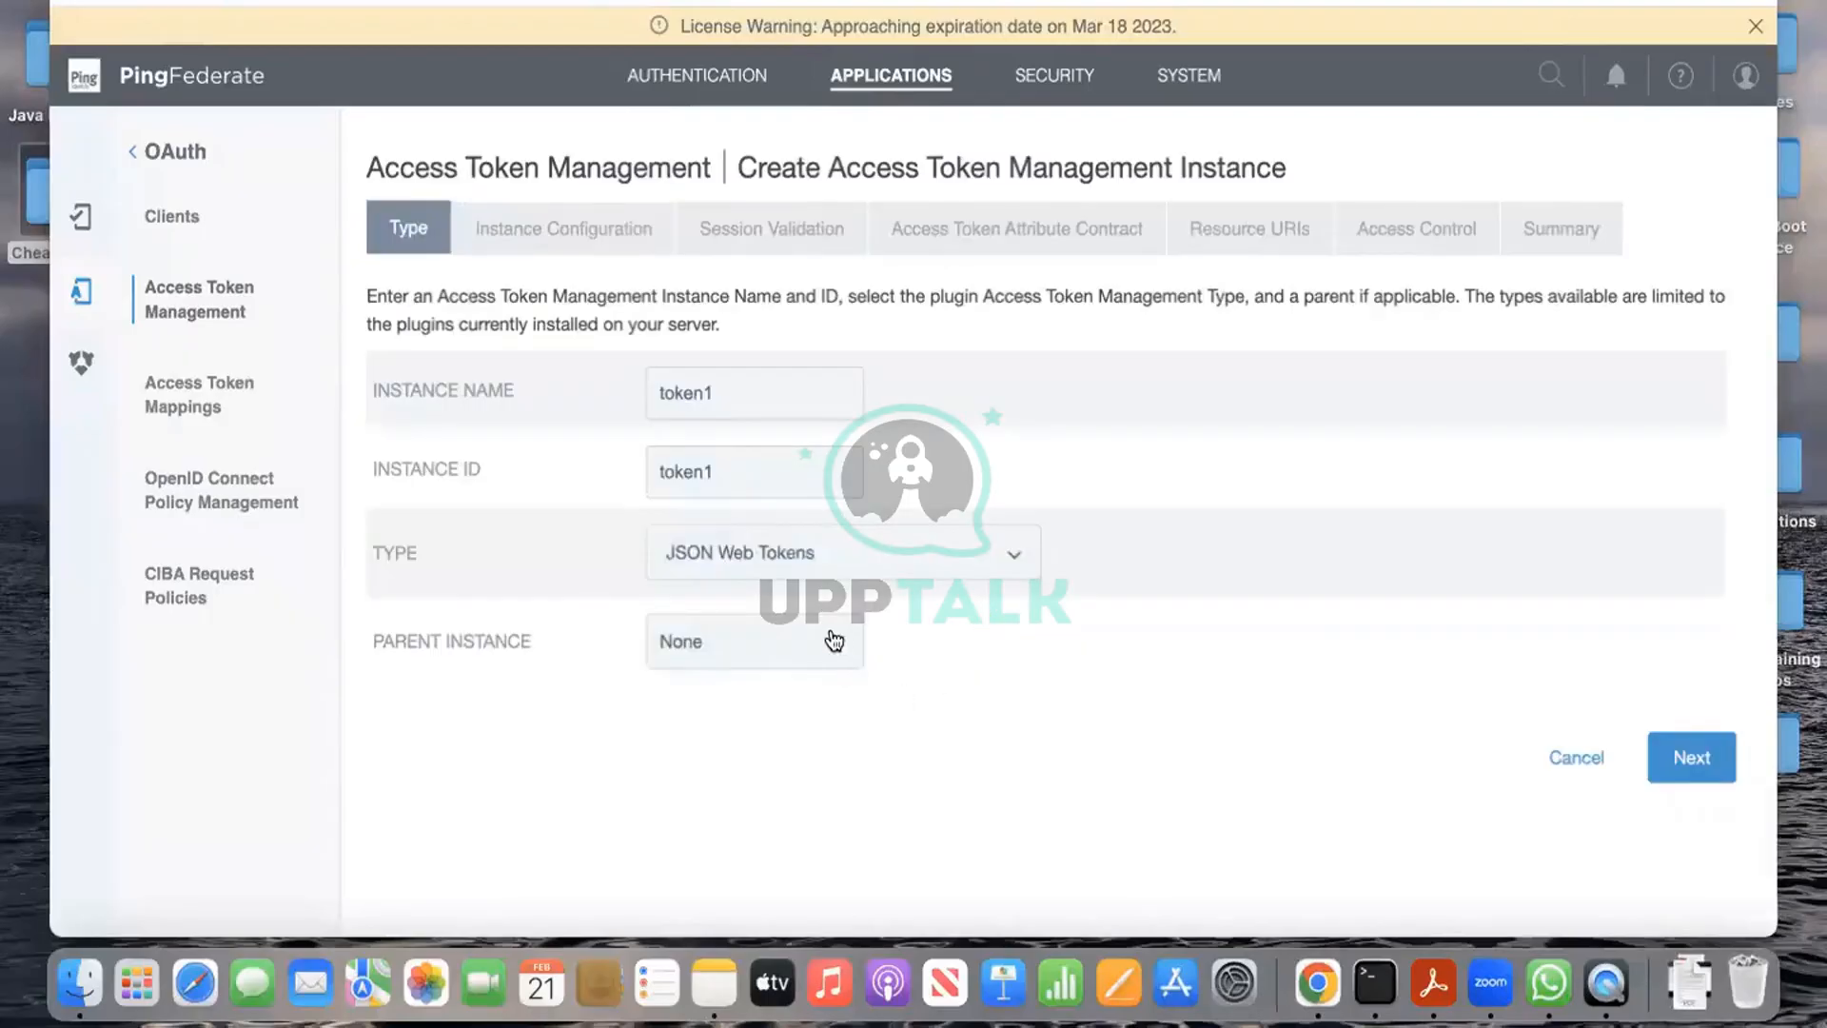
click(833, 639)
click(1000, 672)
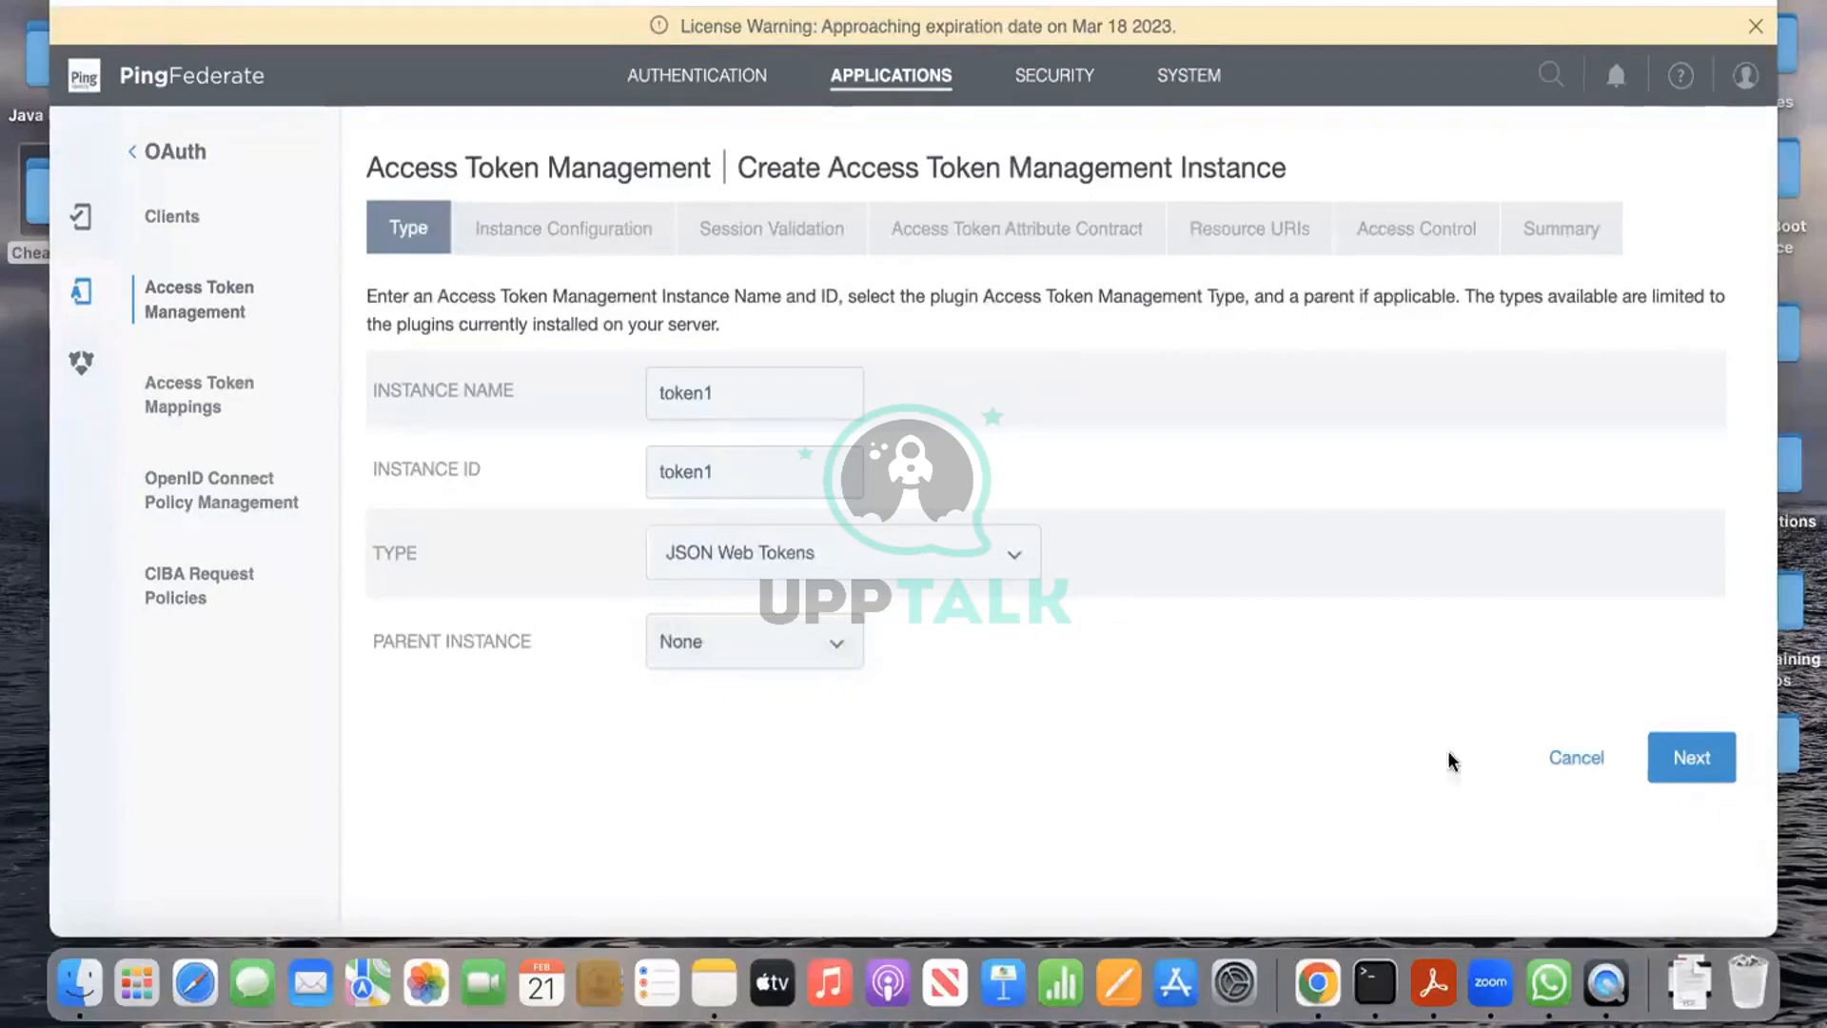
click(1715, 761)
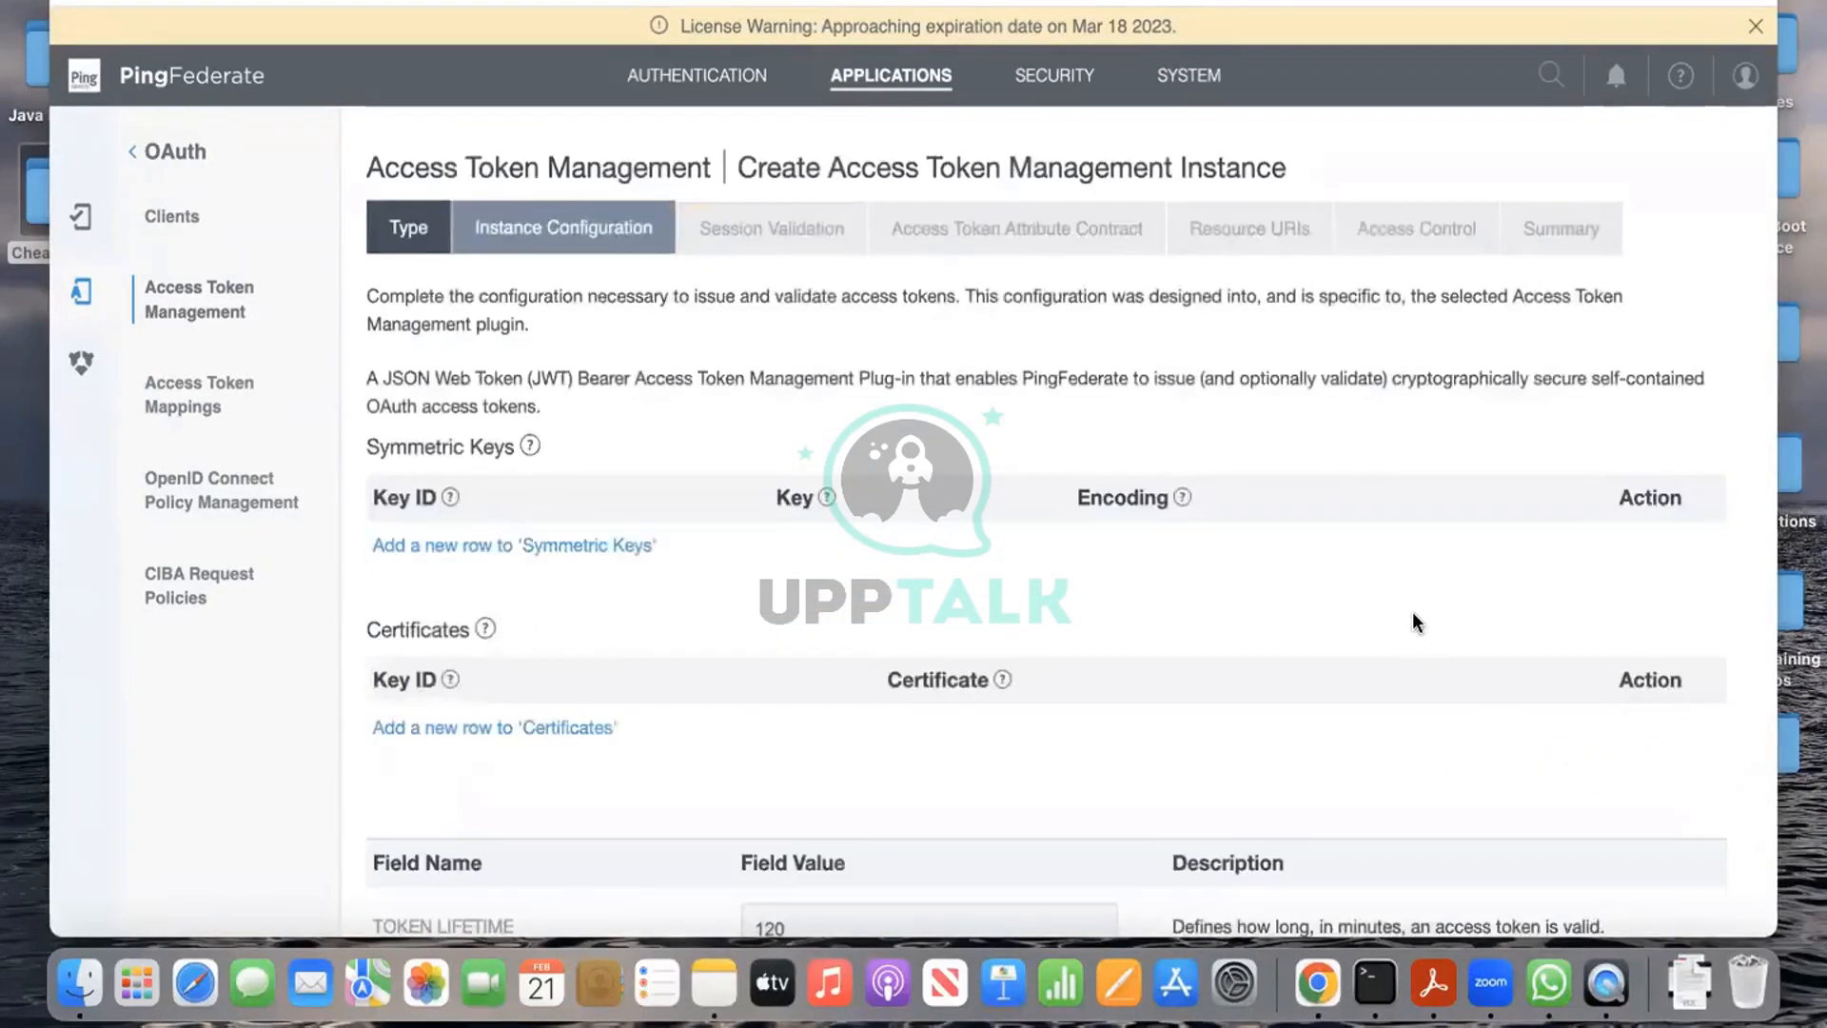
Step: Add a symmetric key row, then abandon this instance and return to the token manager list
scroll(1413, 618, down, 2)
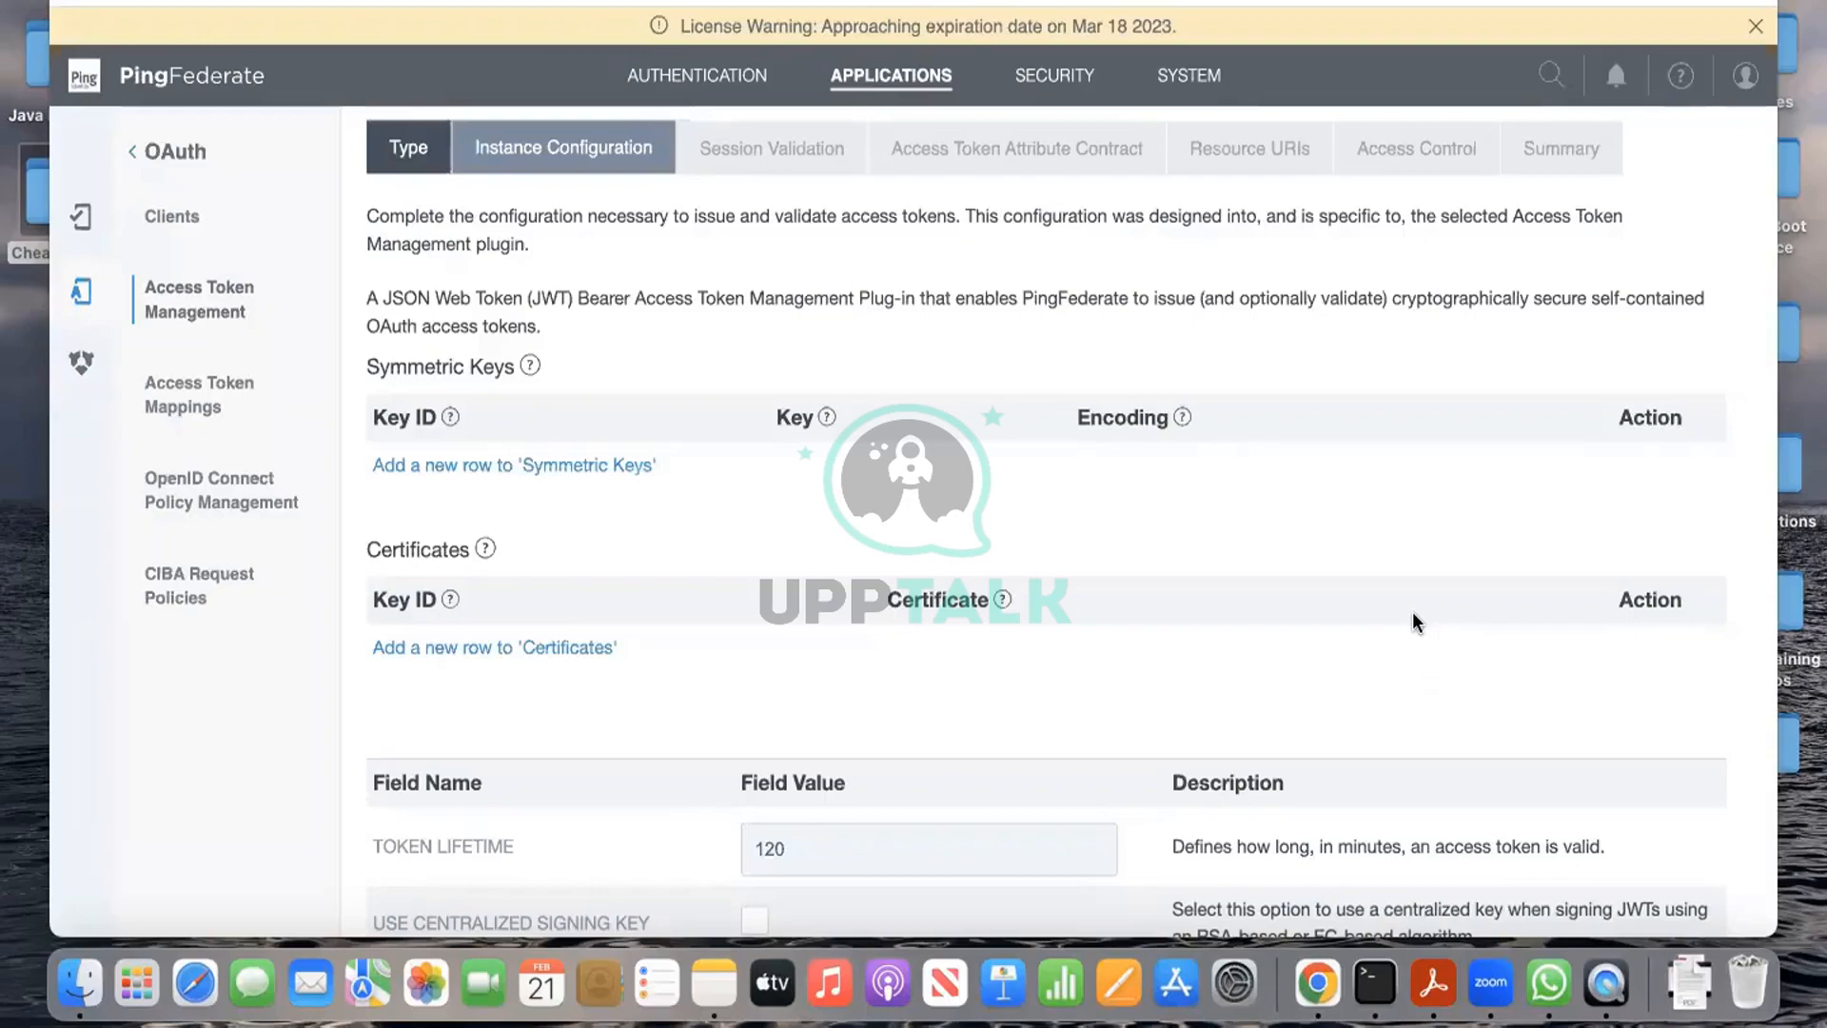
click(515, 466)
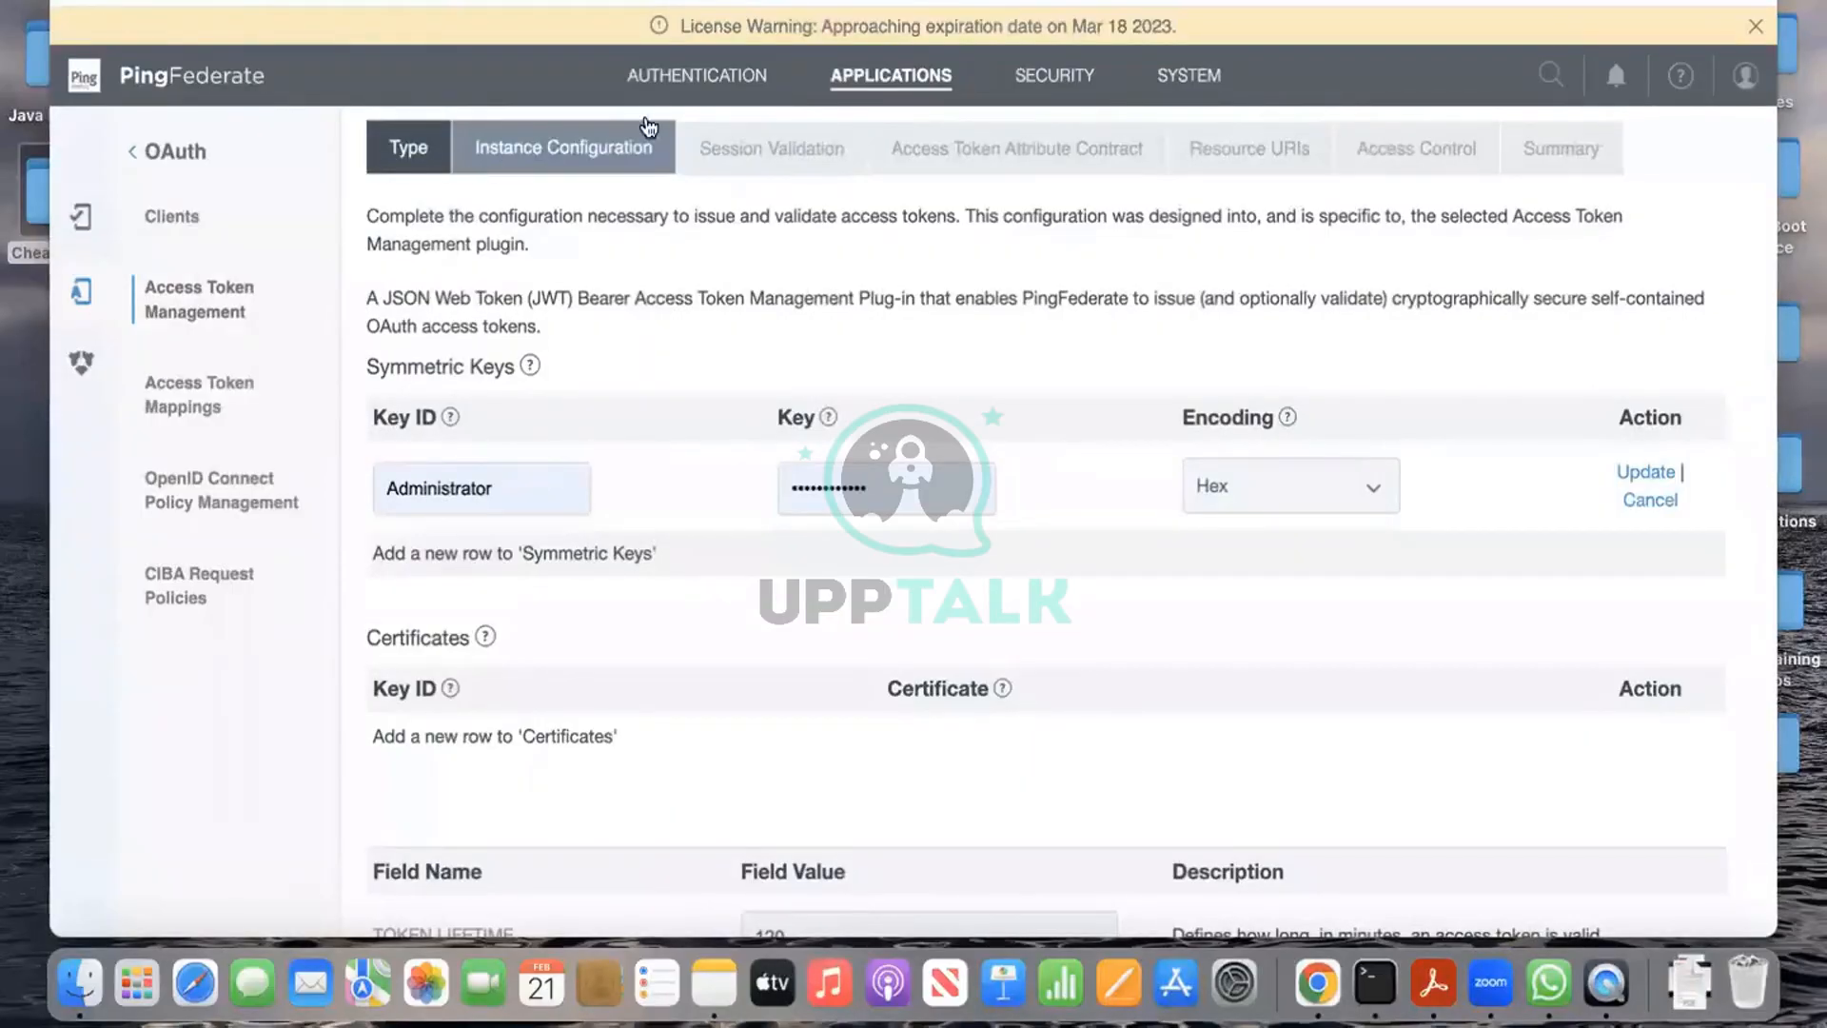
click(218, 324)
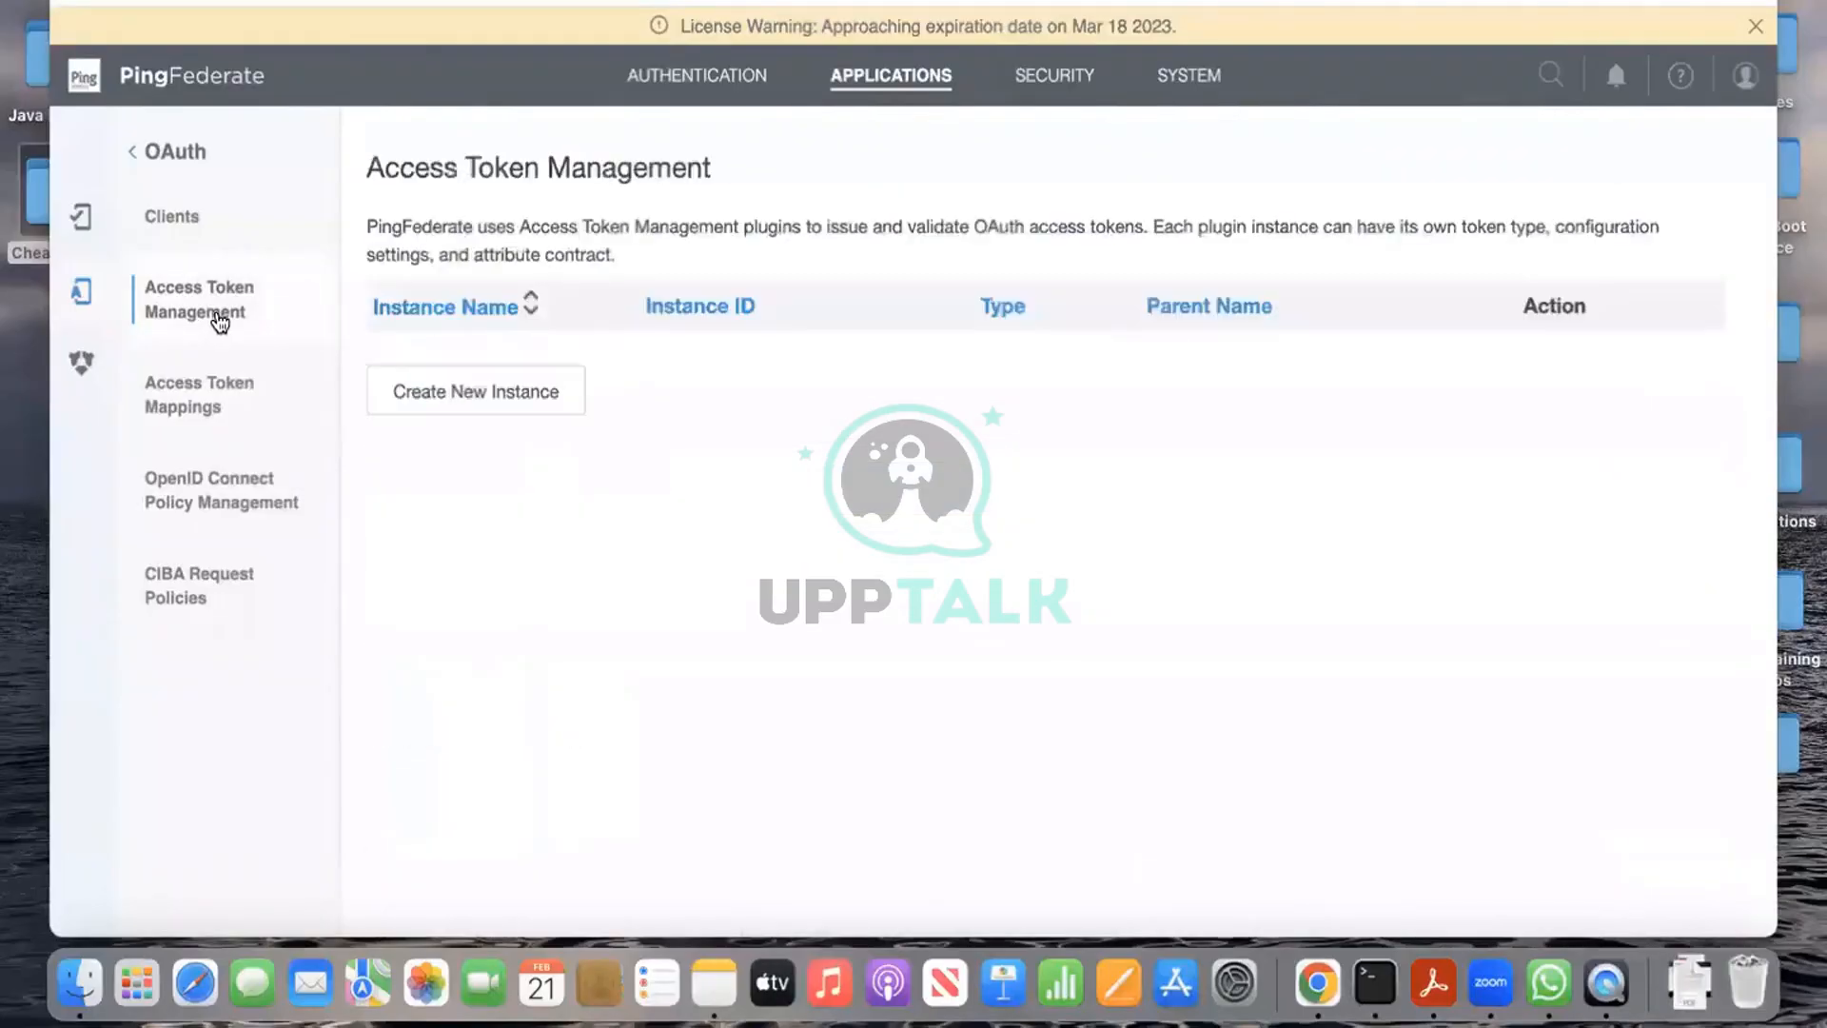
Step: Create a new instance with name and ID token1, type JSON Web Tokens, and continue
click(545, 393)
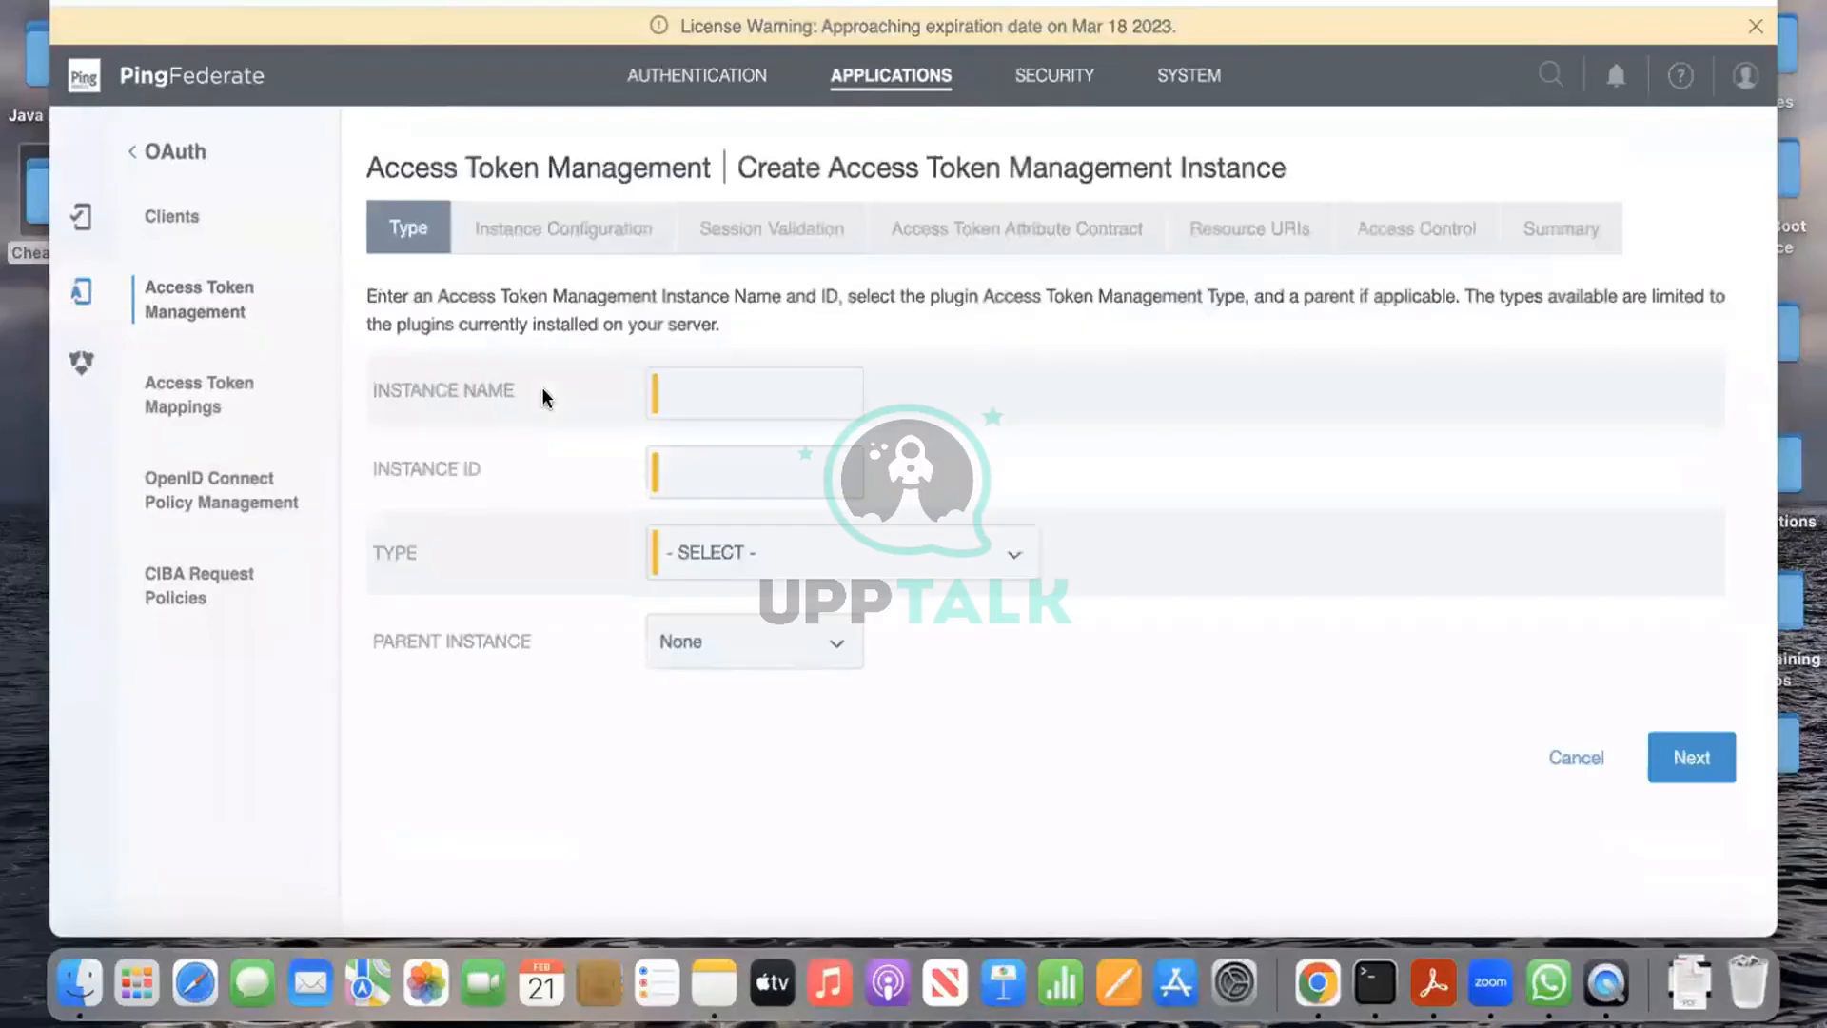
click(757, 393)
text(token1)
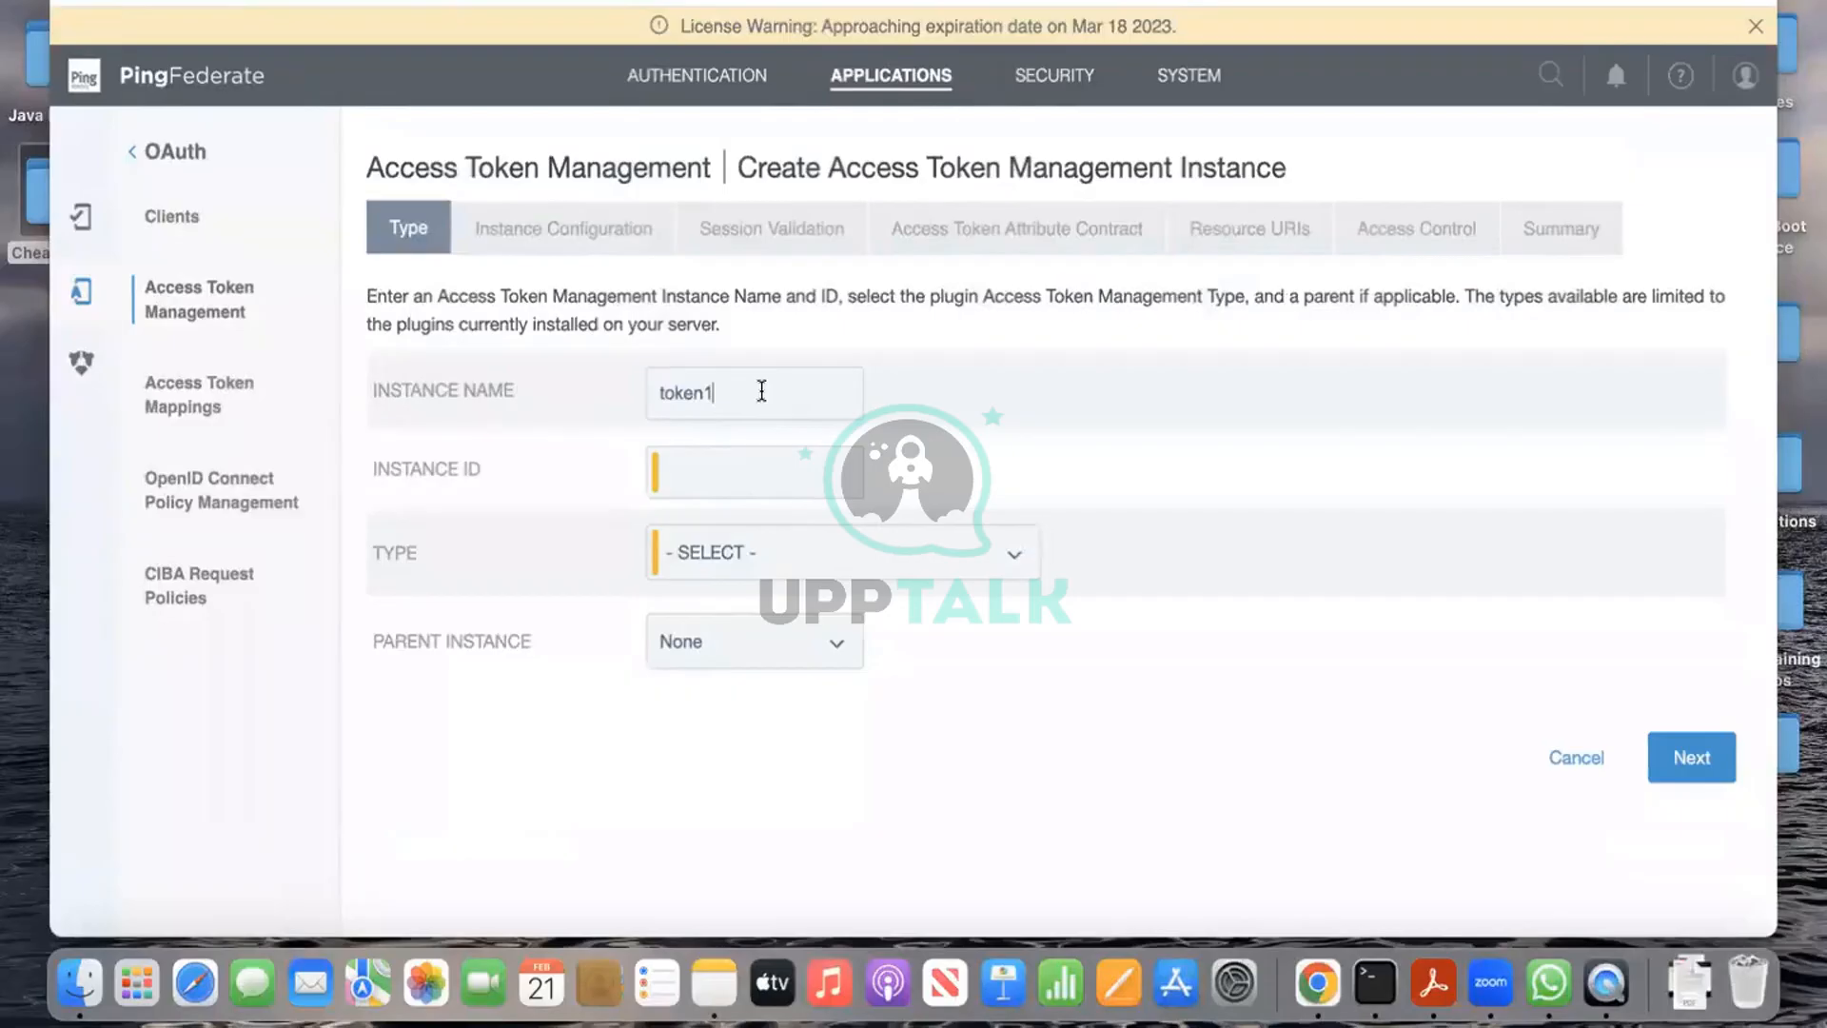
drag(762, 391, 632, 396)
key(ctrl+c)
click(726, 455)
key(ctrl+v)
click(893, 547)
click(931, 614)
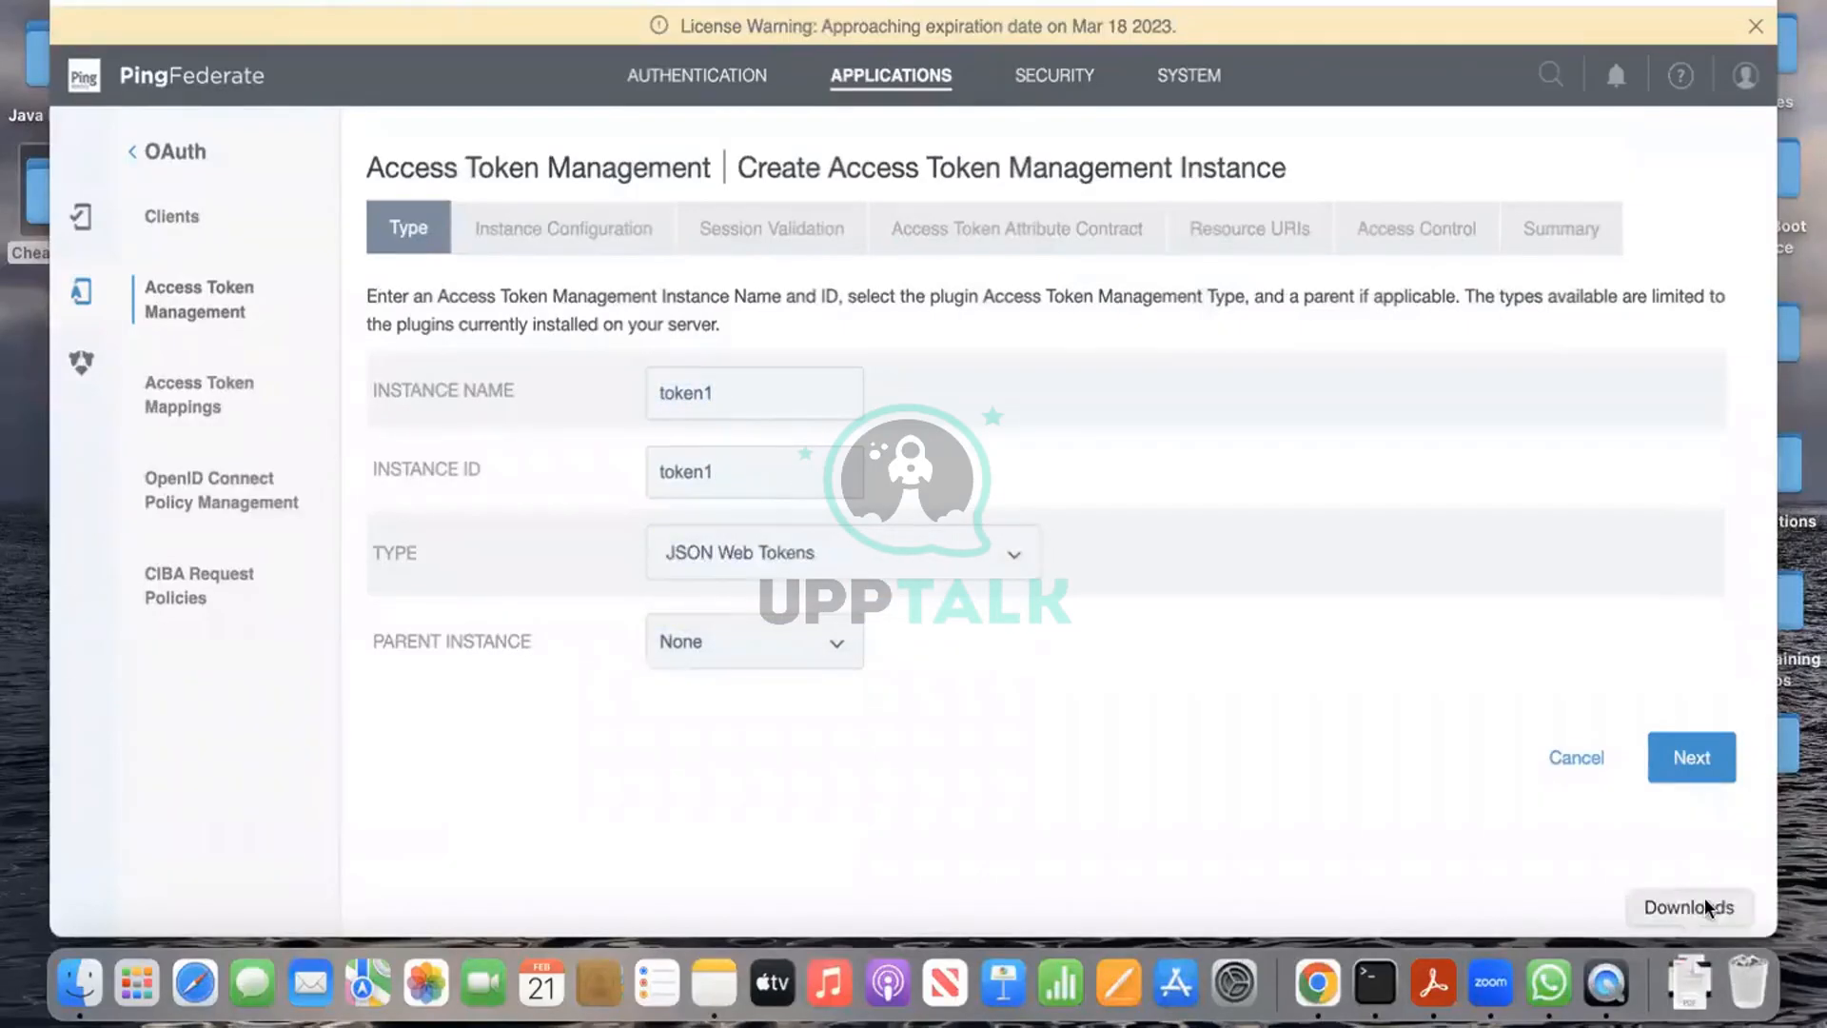
click(1713, 767)
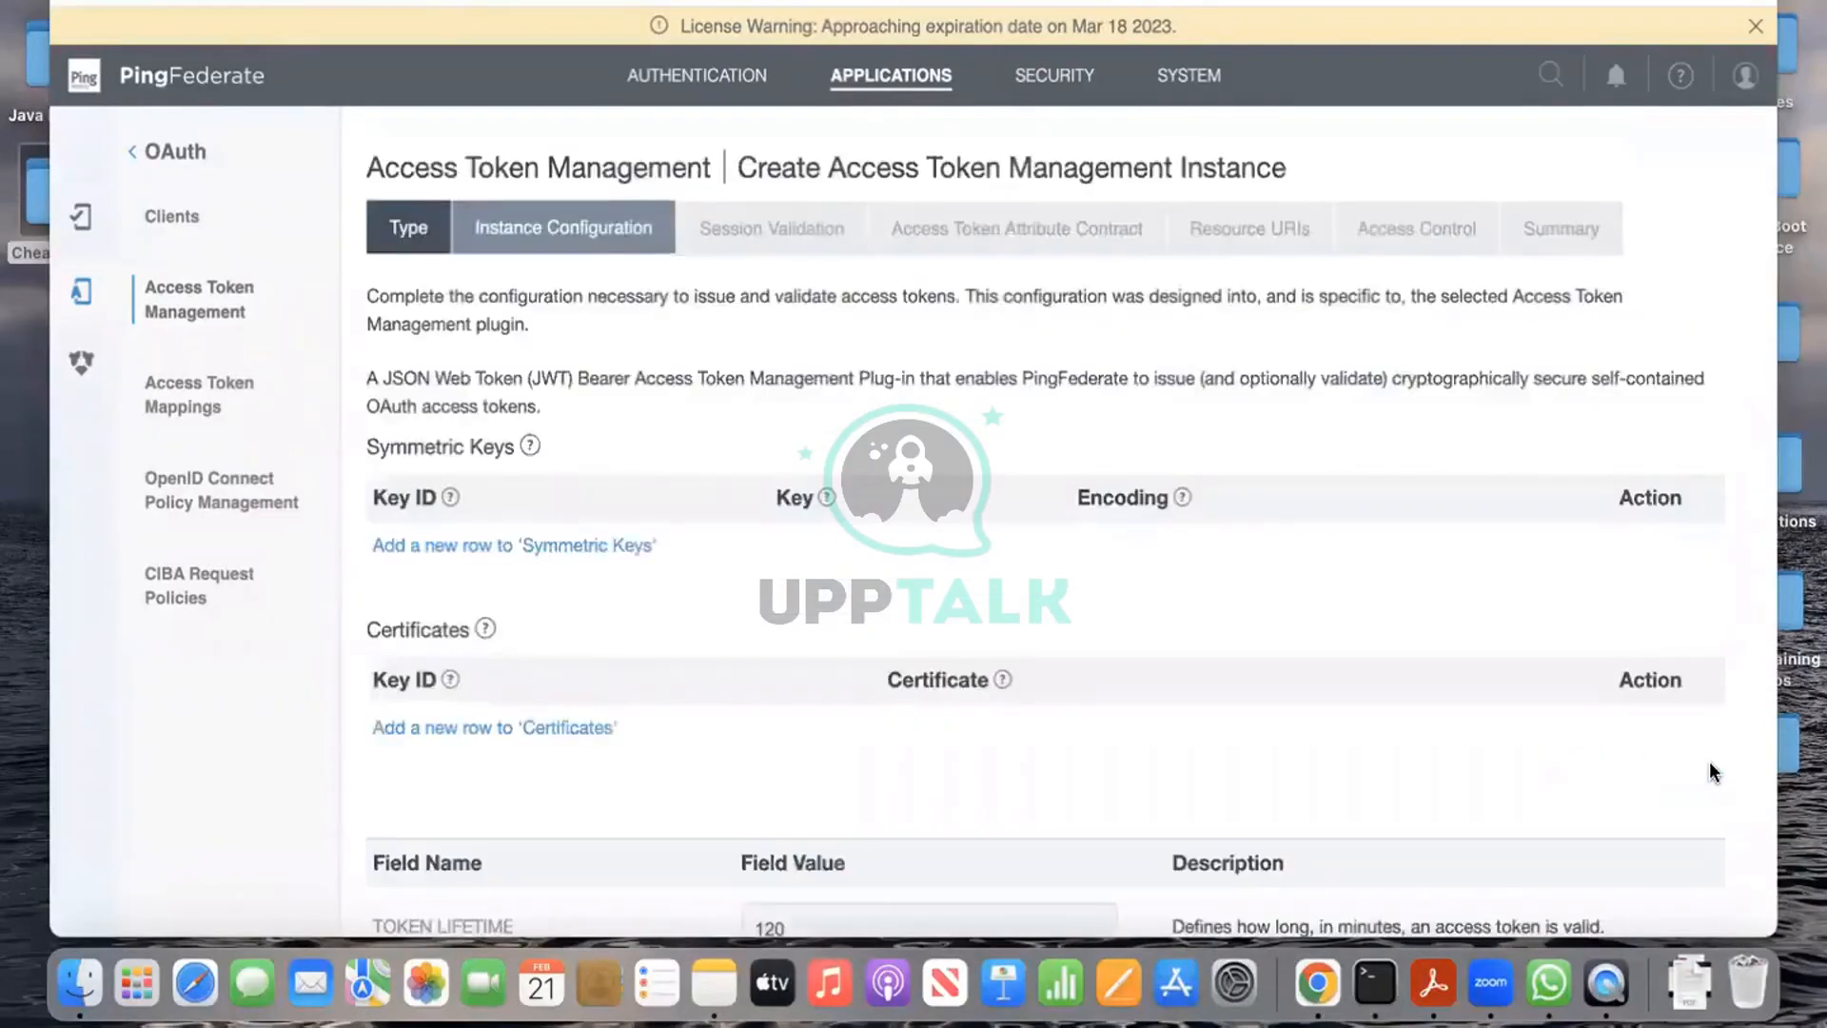
Step: Add a Certificates row using the local machine's certificate with Key ID OAuthCert
scroll(1047, 599, down, 3)
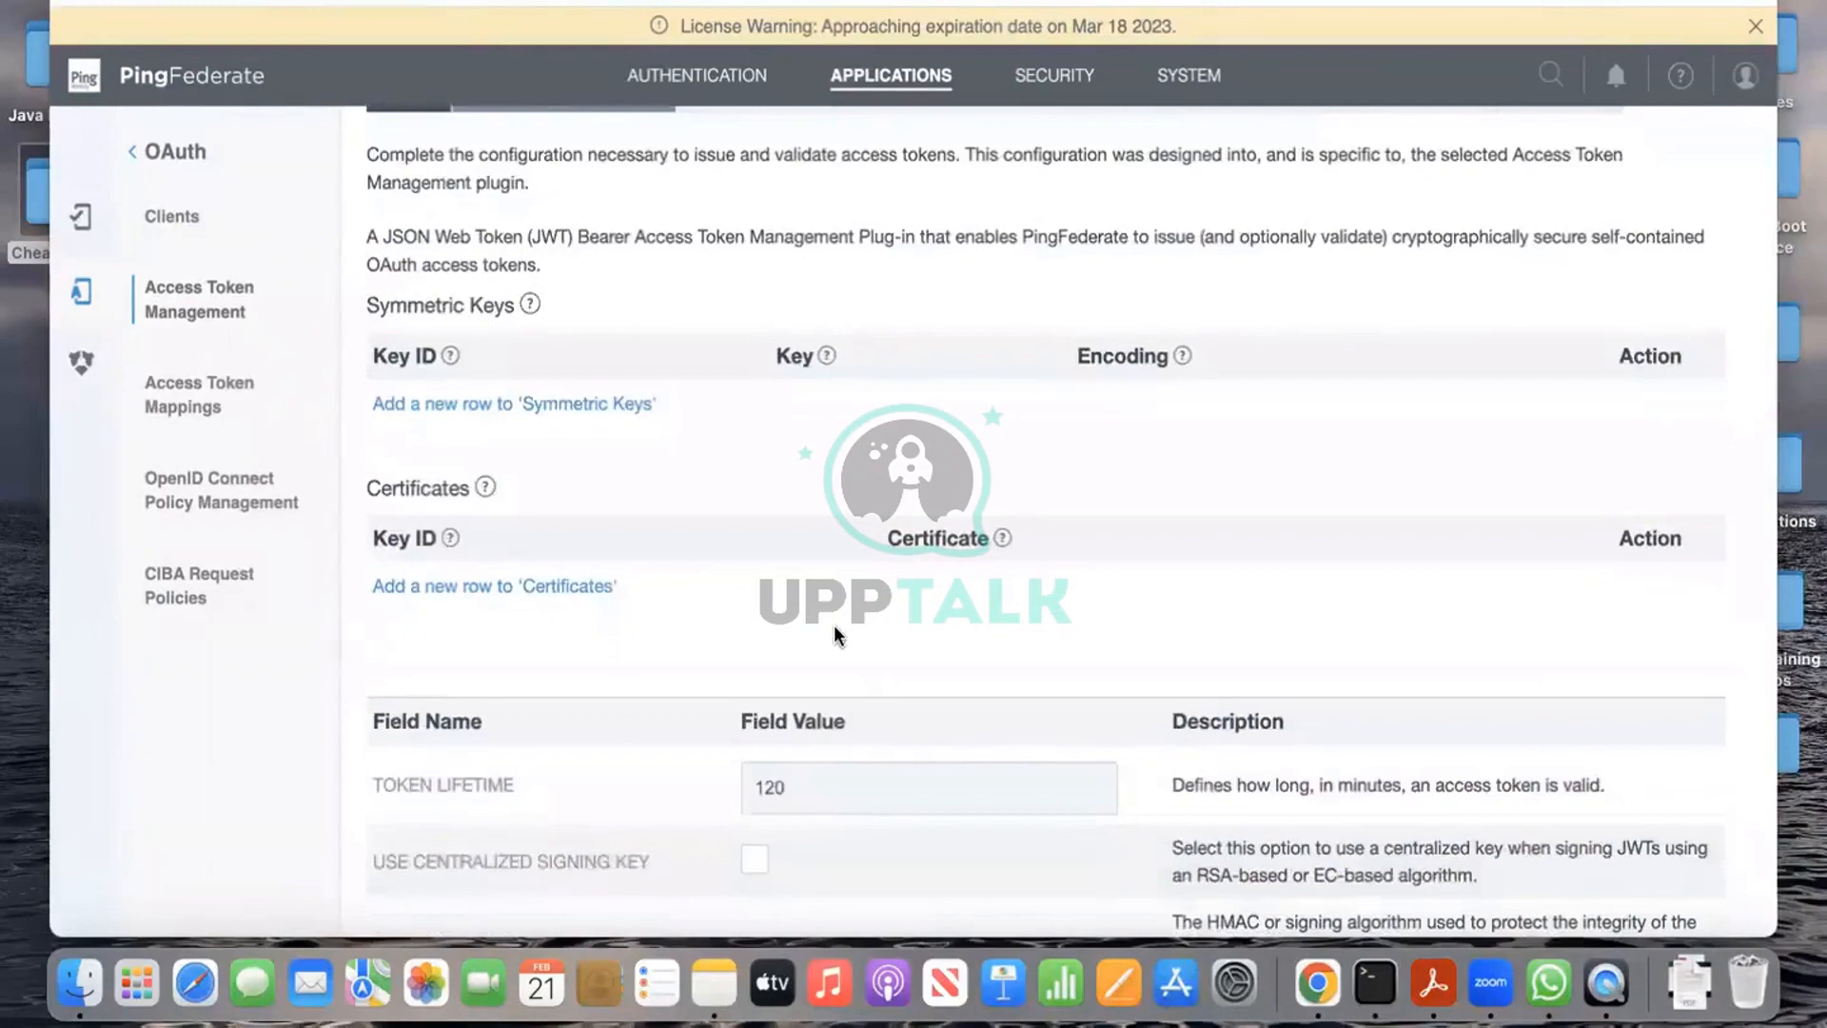
click(594, 586)
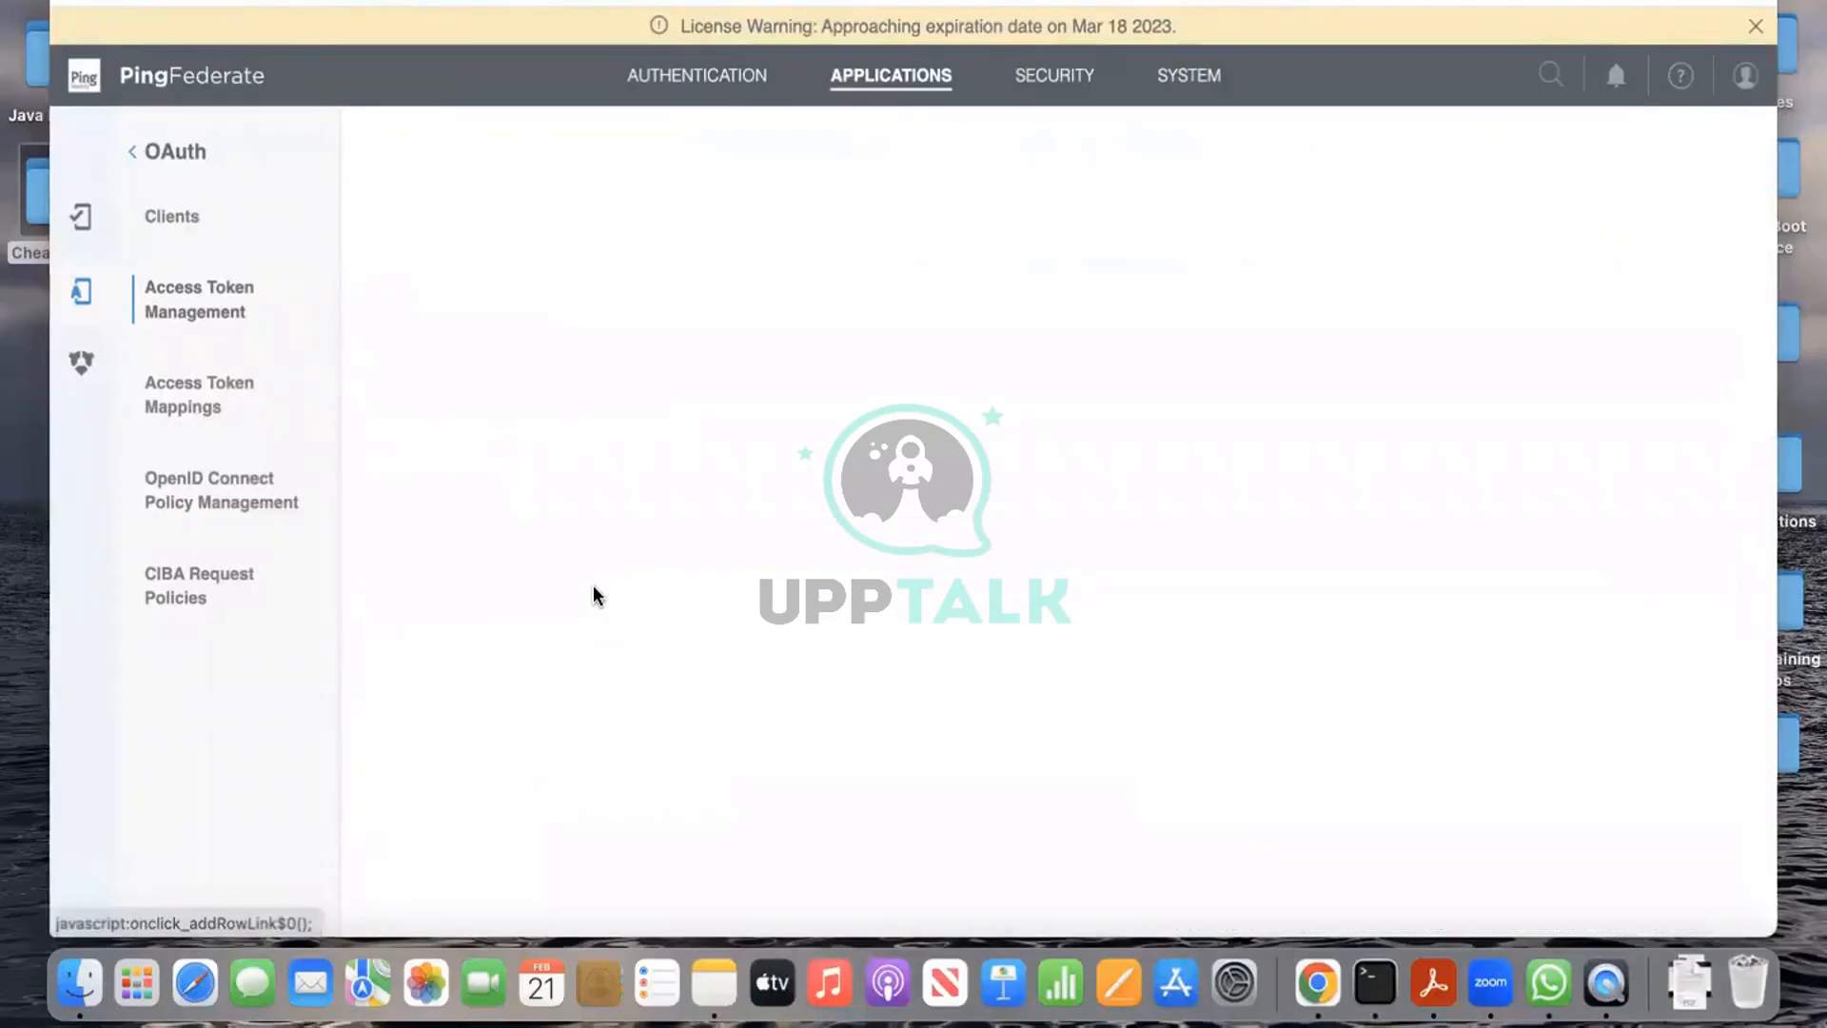
scroll(621, 645, down, 2)
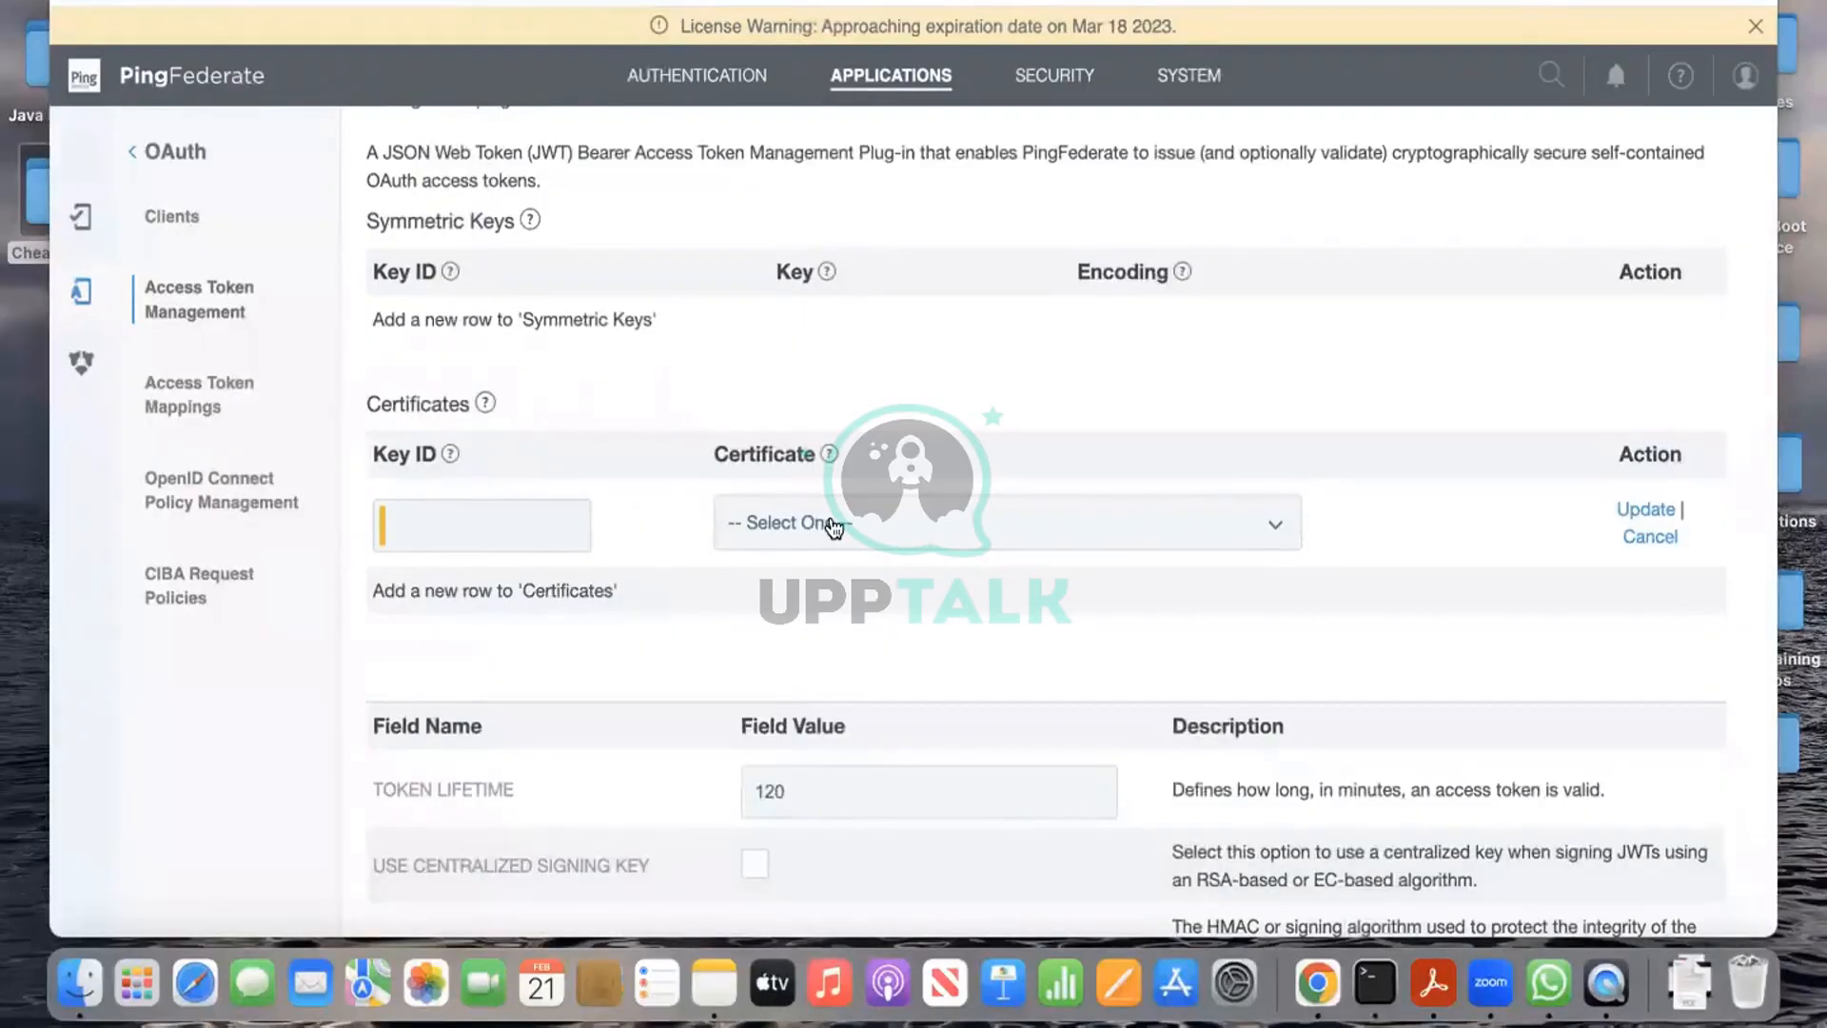
click(834, 525)
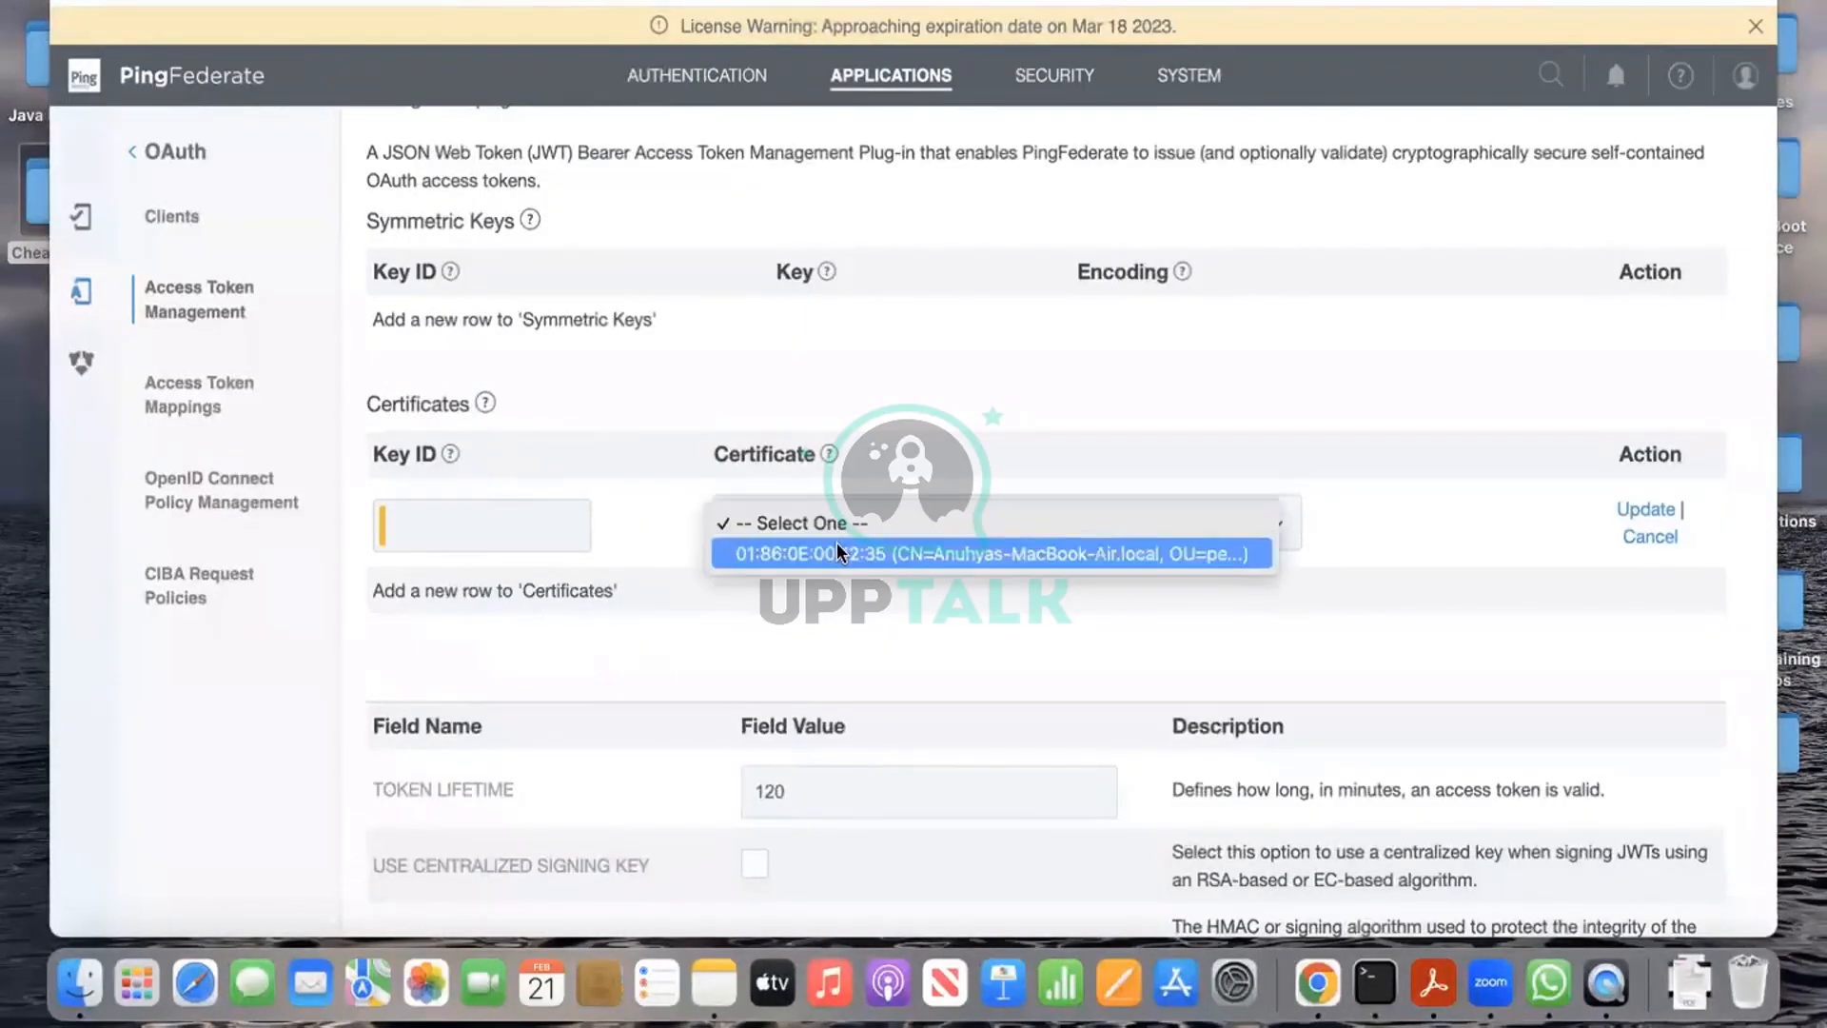
click(838, 552)
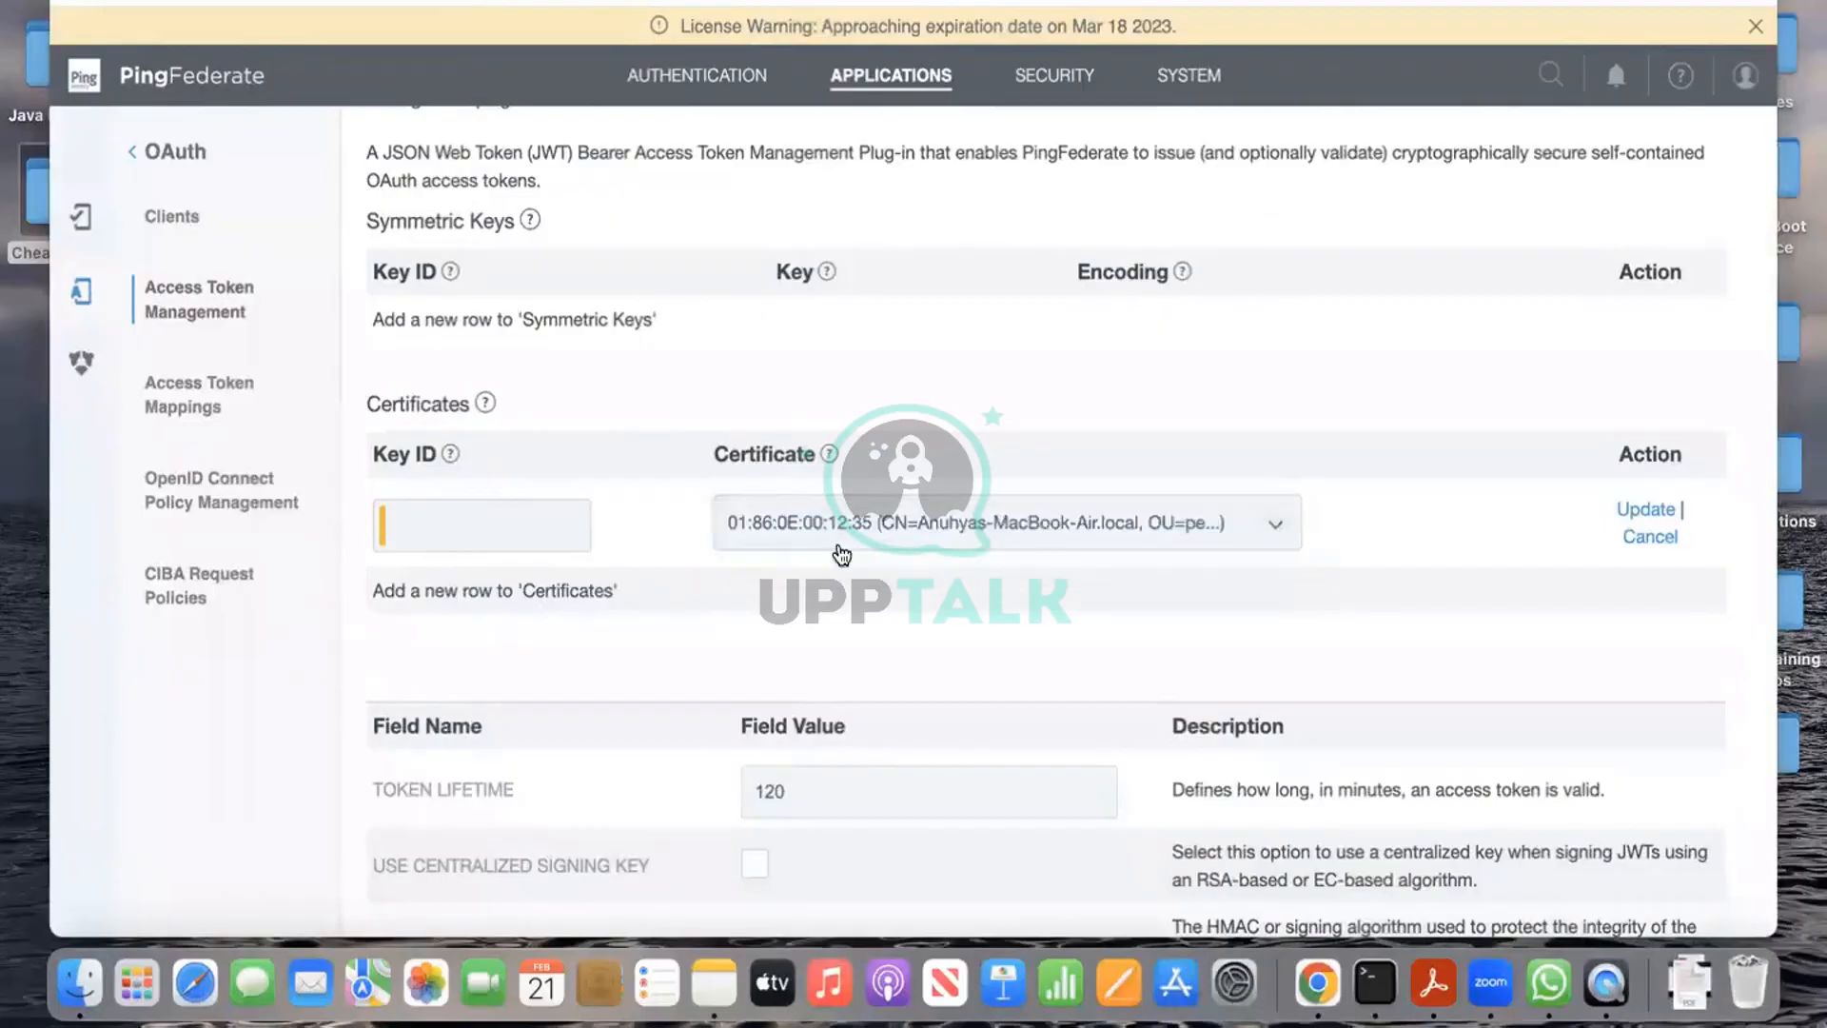
scroll(1030, 626, down, 1)
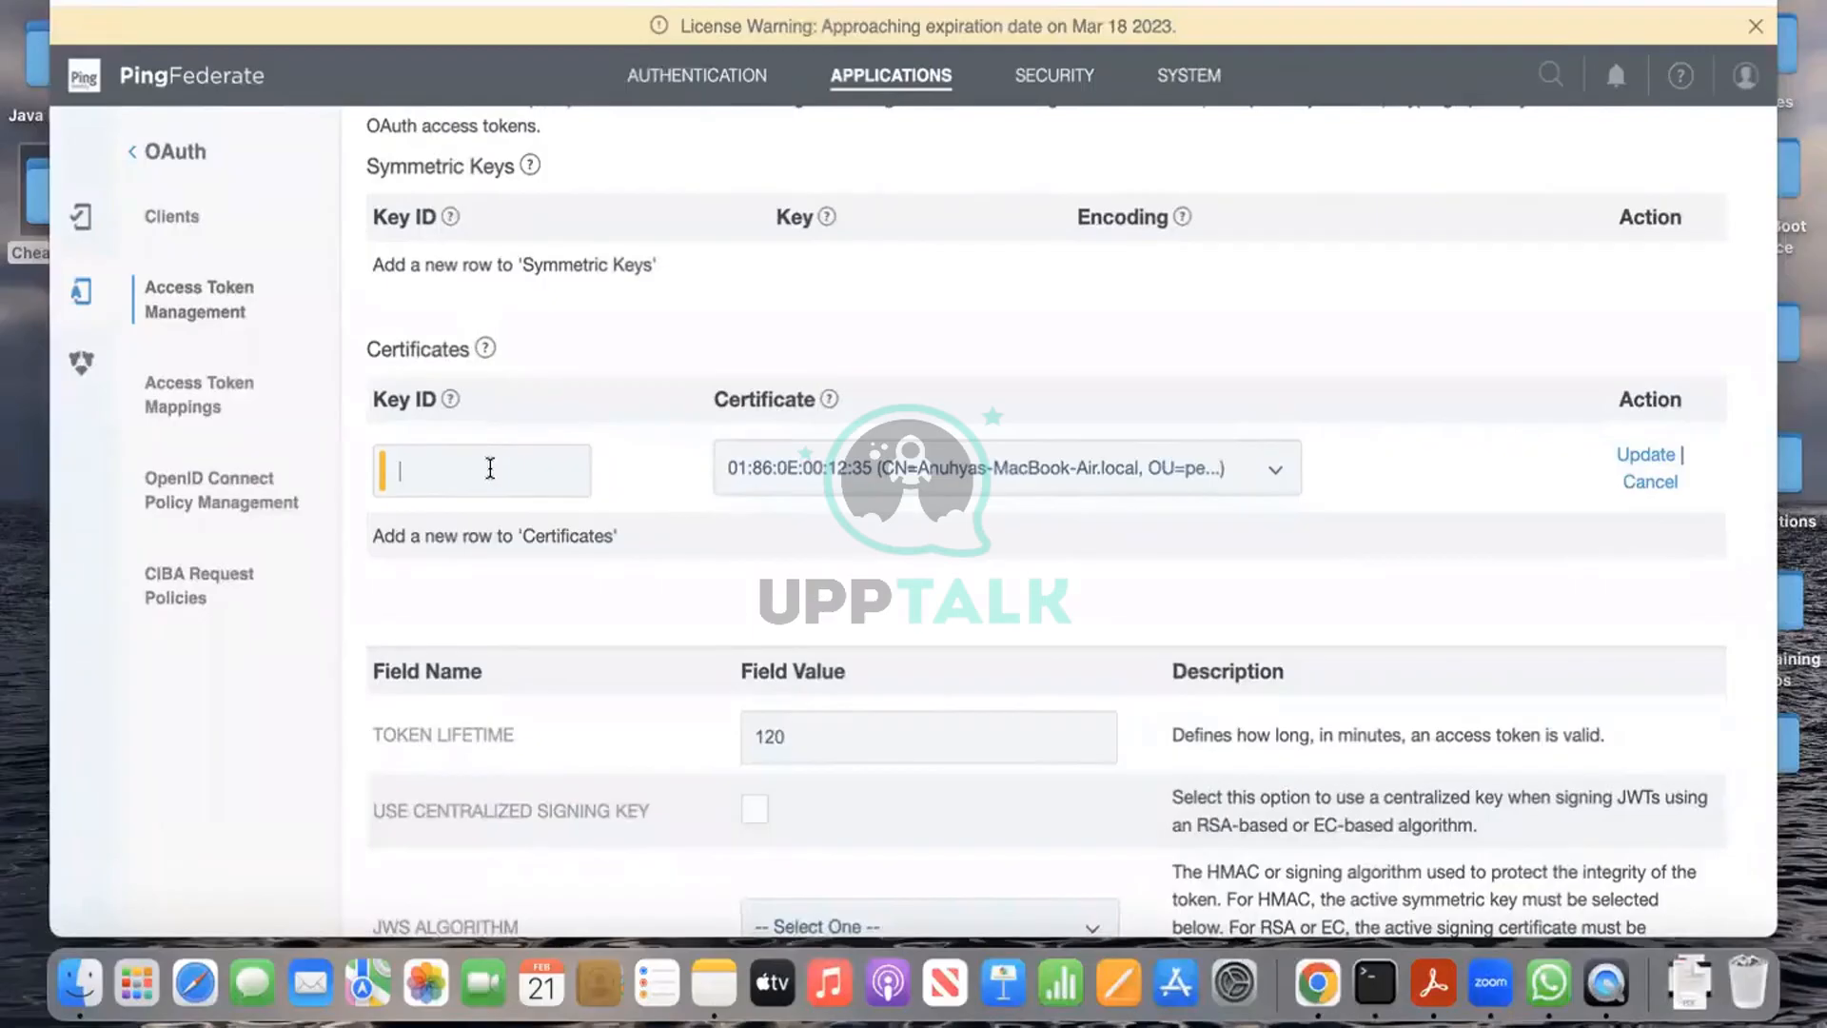
text(OAuthCert)
click(1630, 458)
scroll(1412, 637, down, 1)
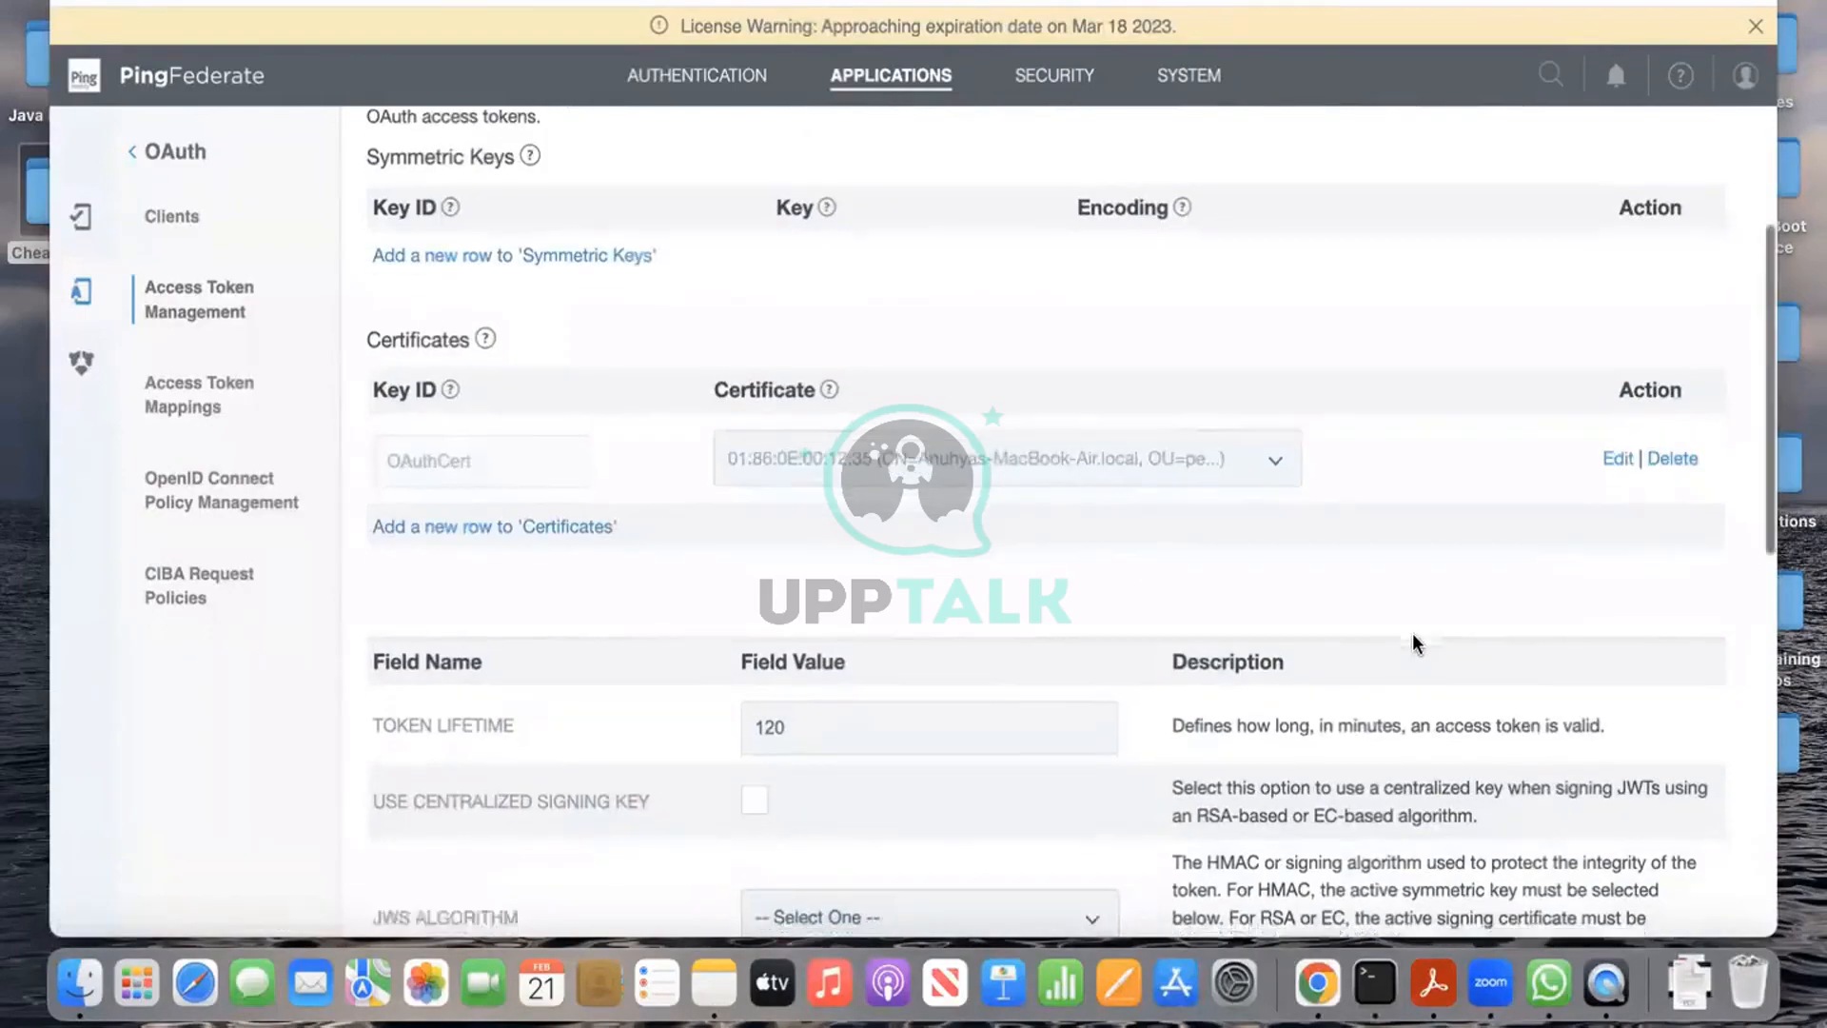
scroll(1413, 637, down, 5)
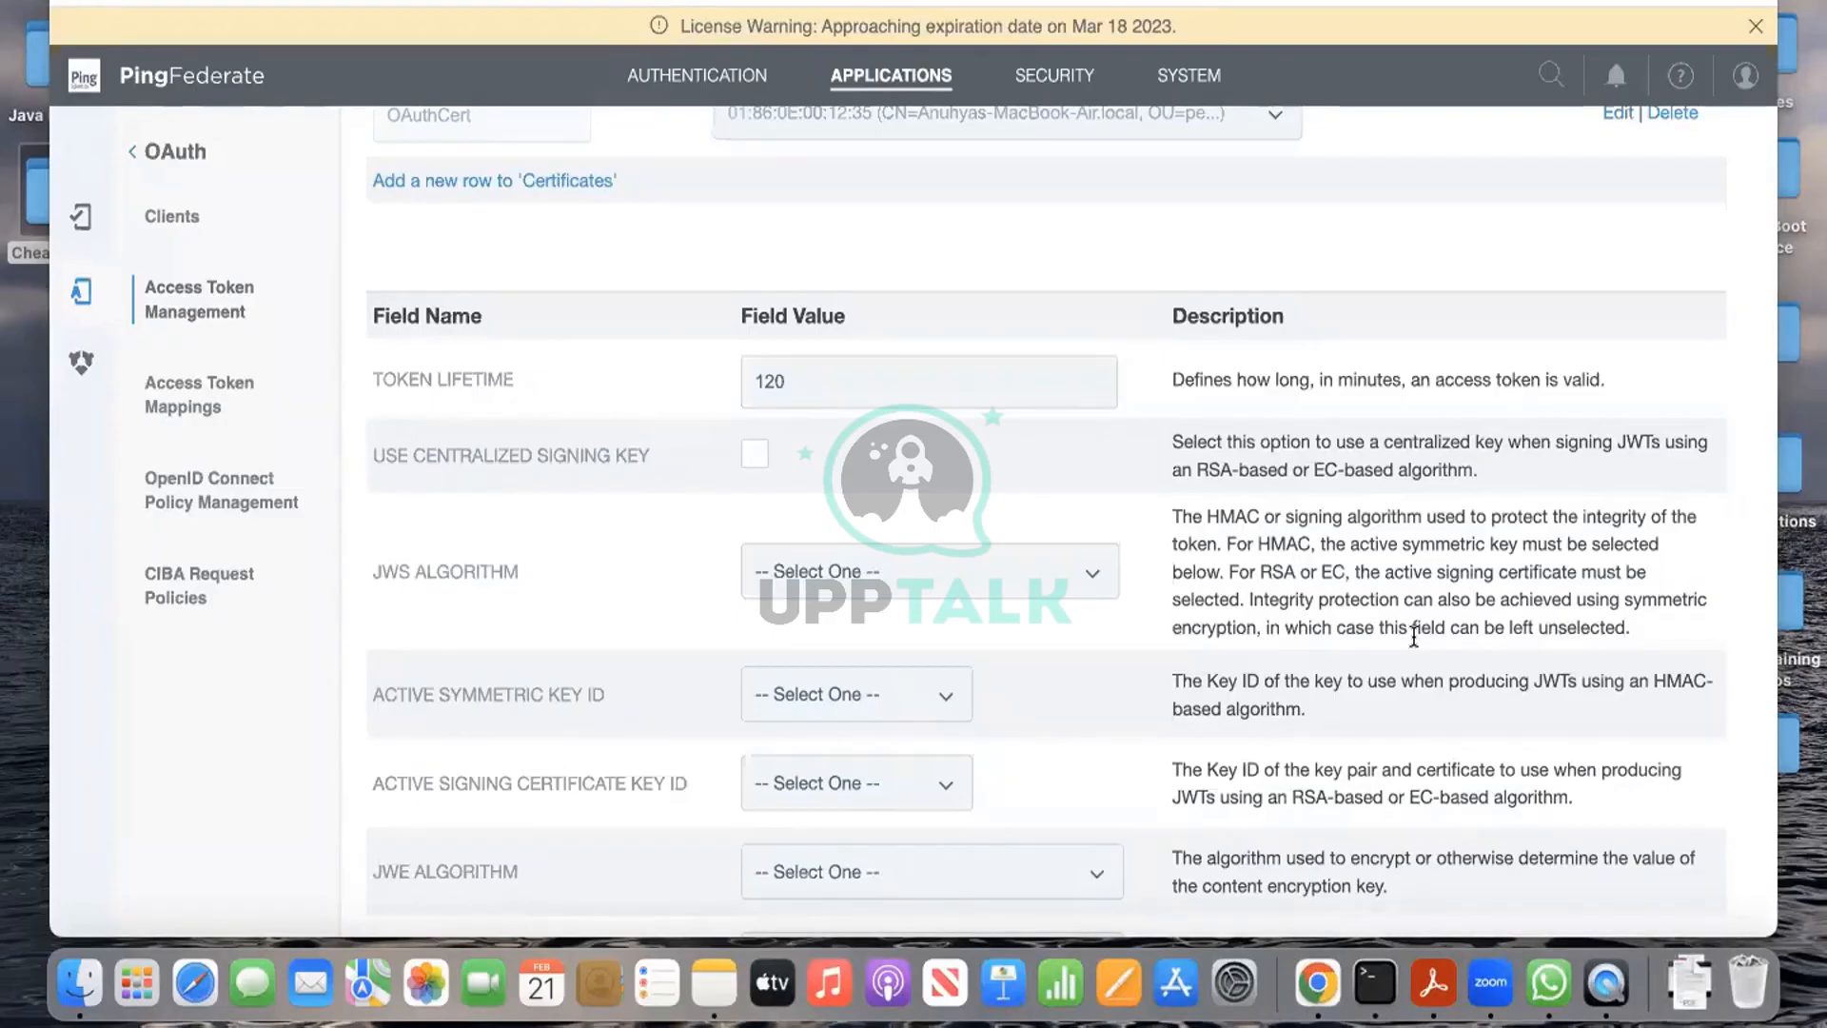
Step: Set the JWS signing algorithm to RSA using SHA-256
click(1092, 574)
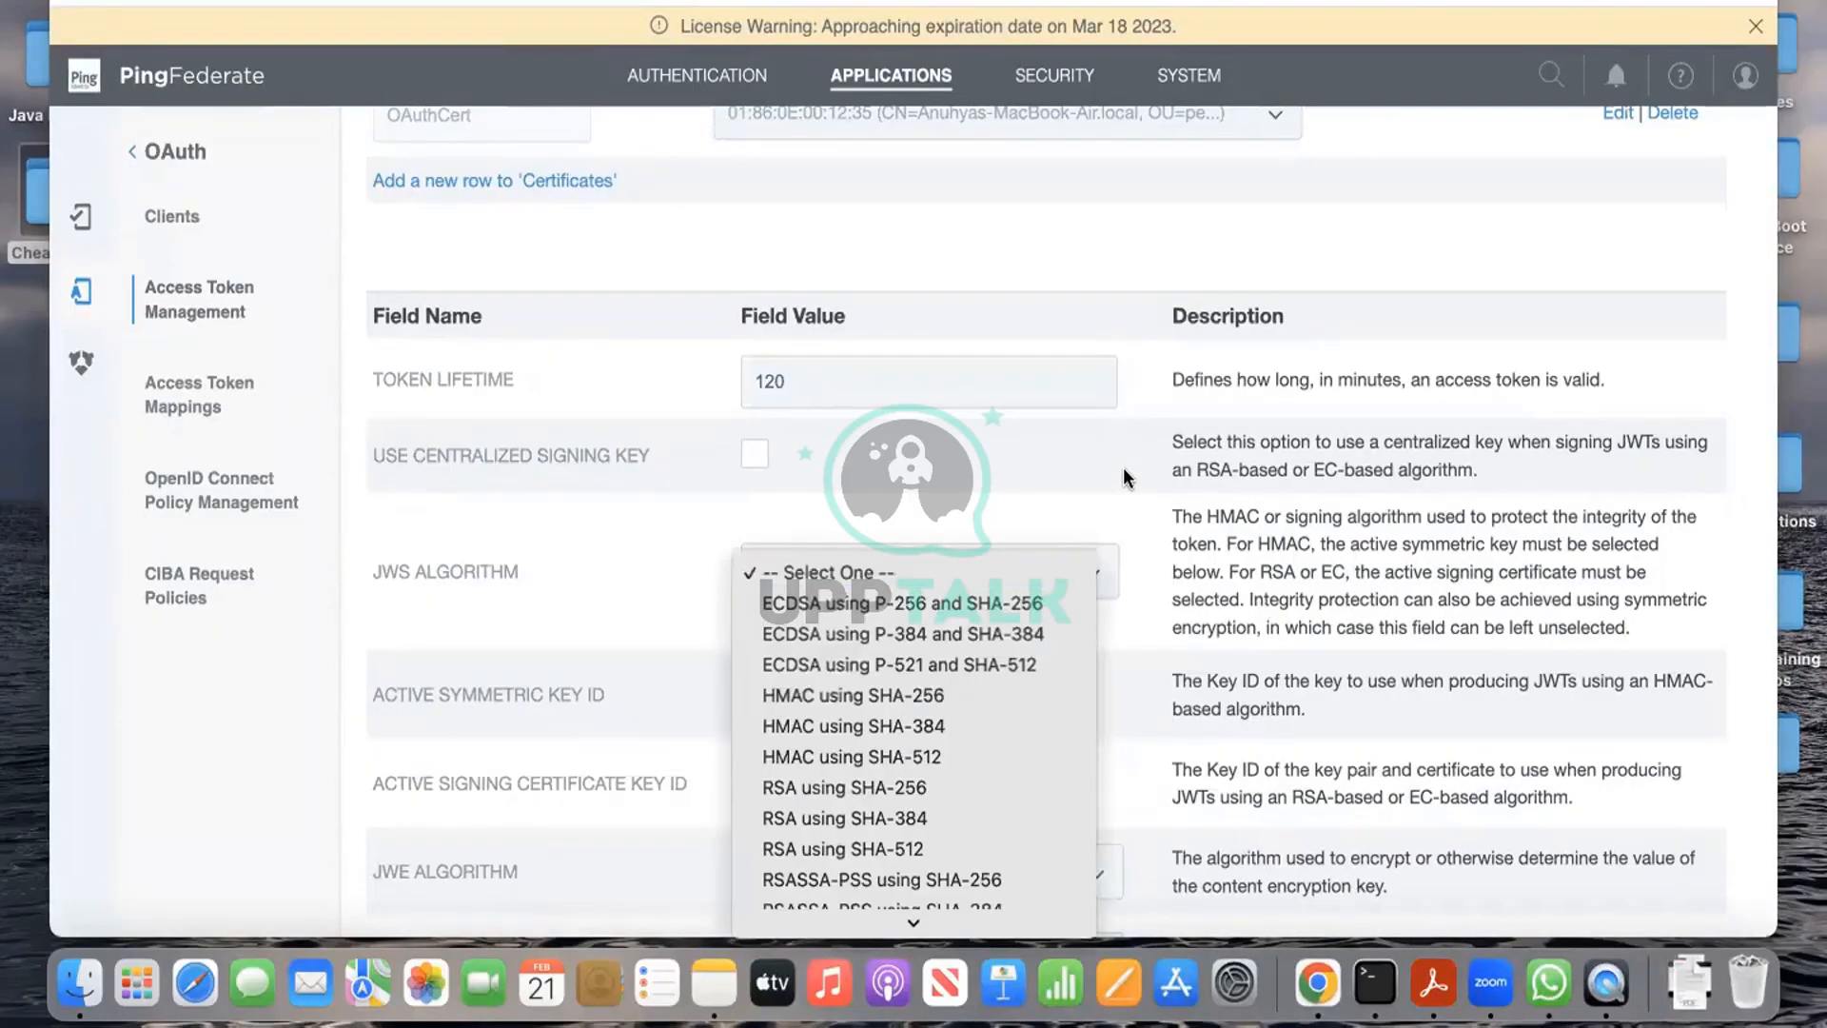
click(980, 800)
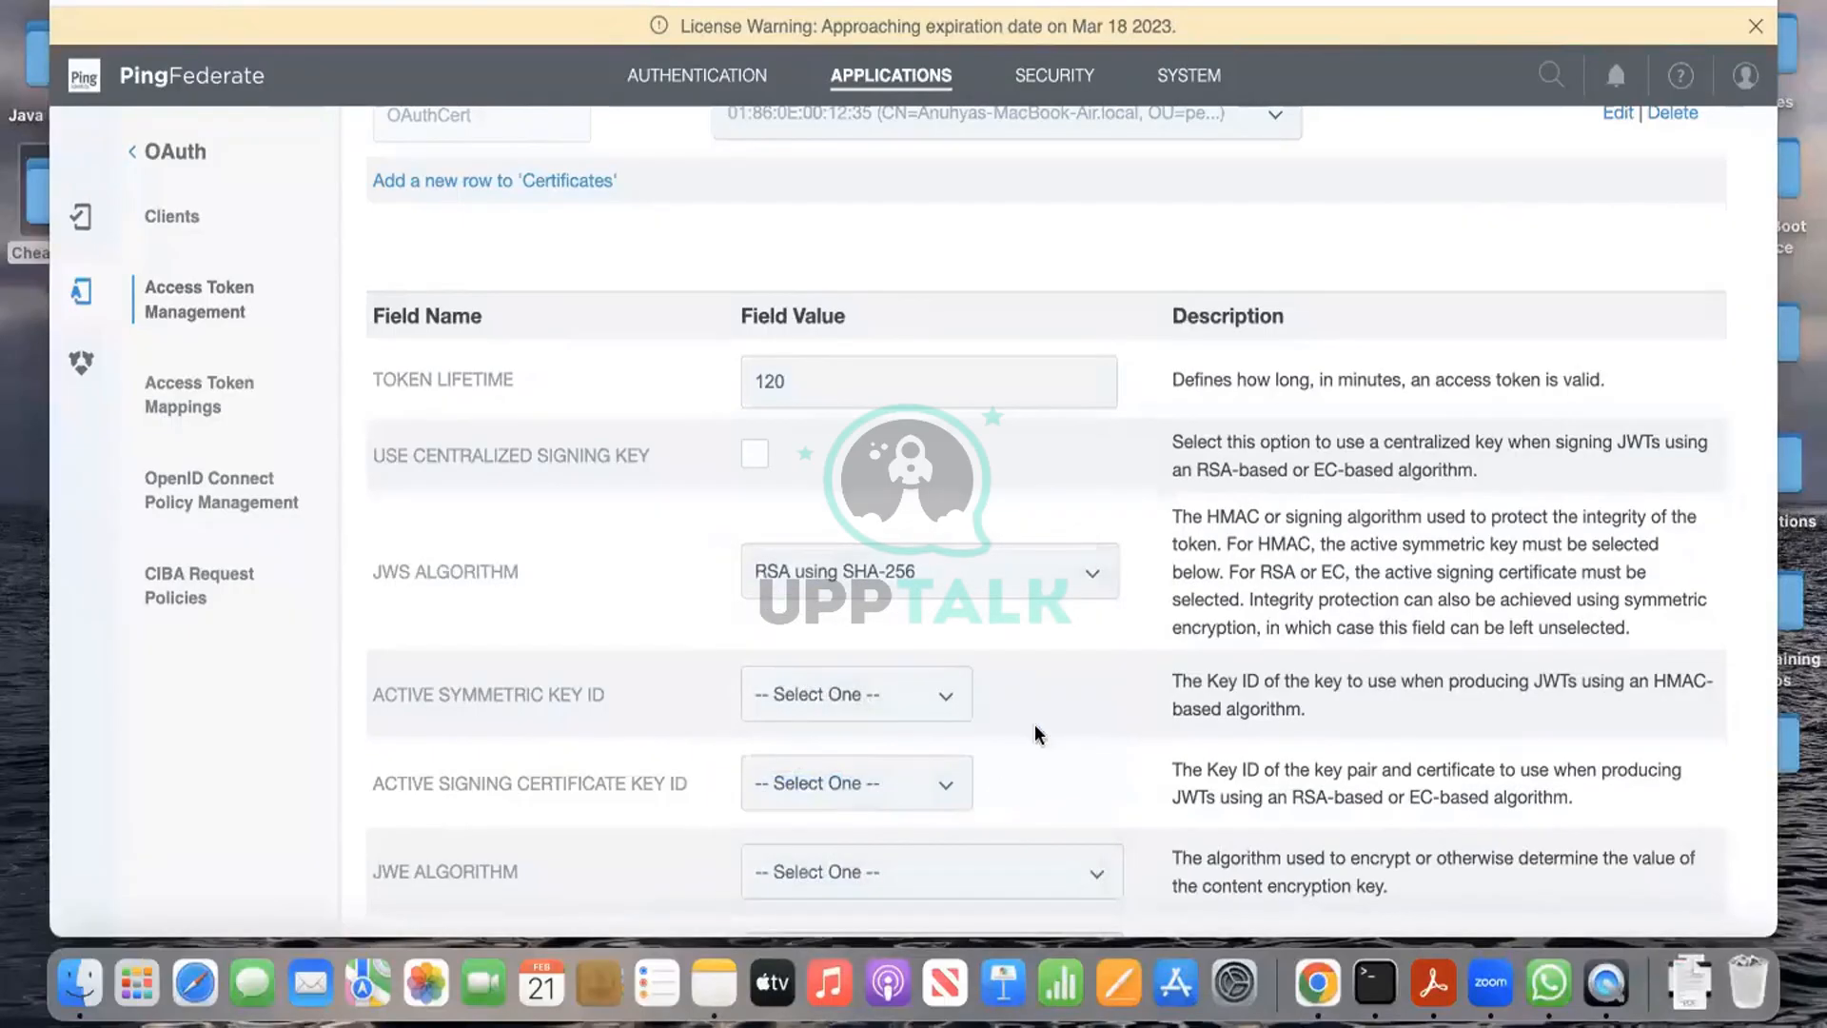
scroll(1049, 724, down, 3)
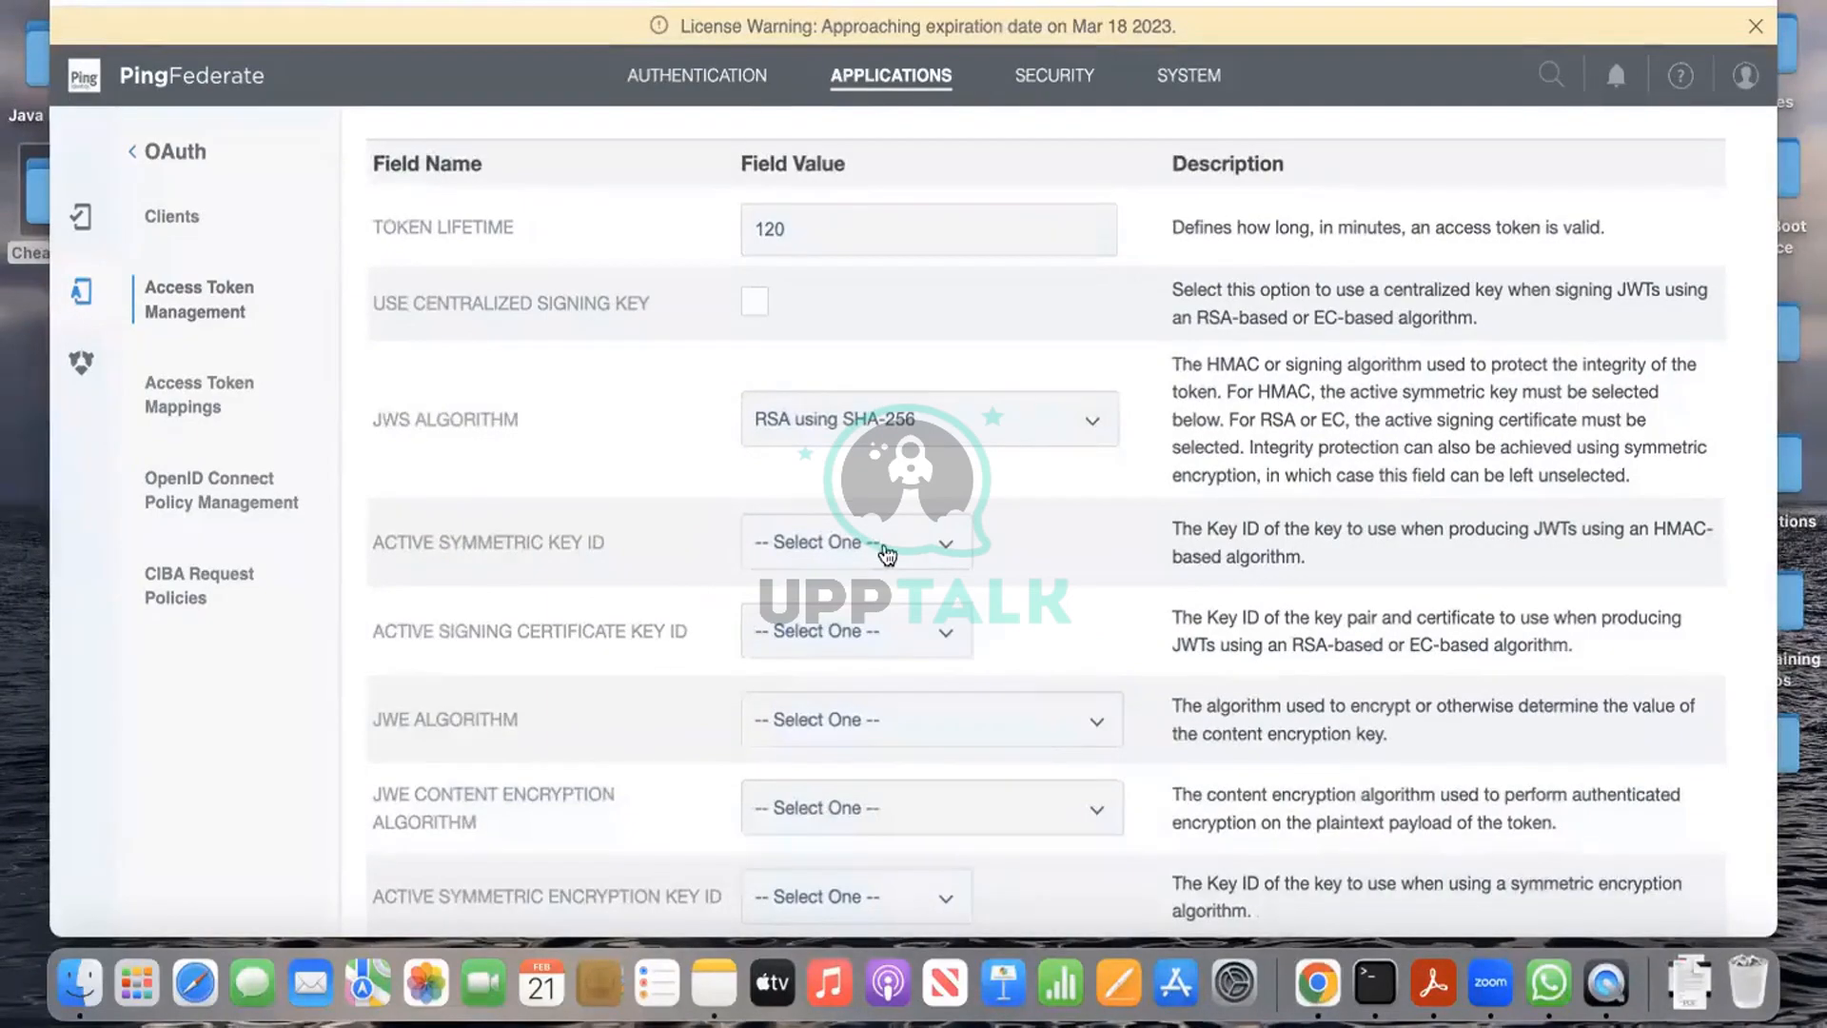
scroll(930, 632, down, 2)
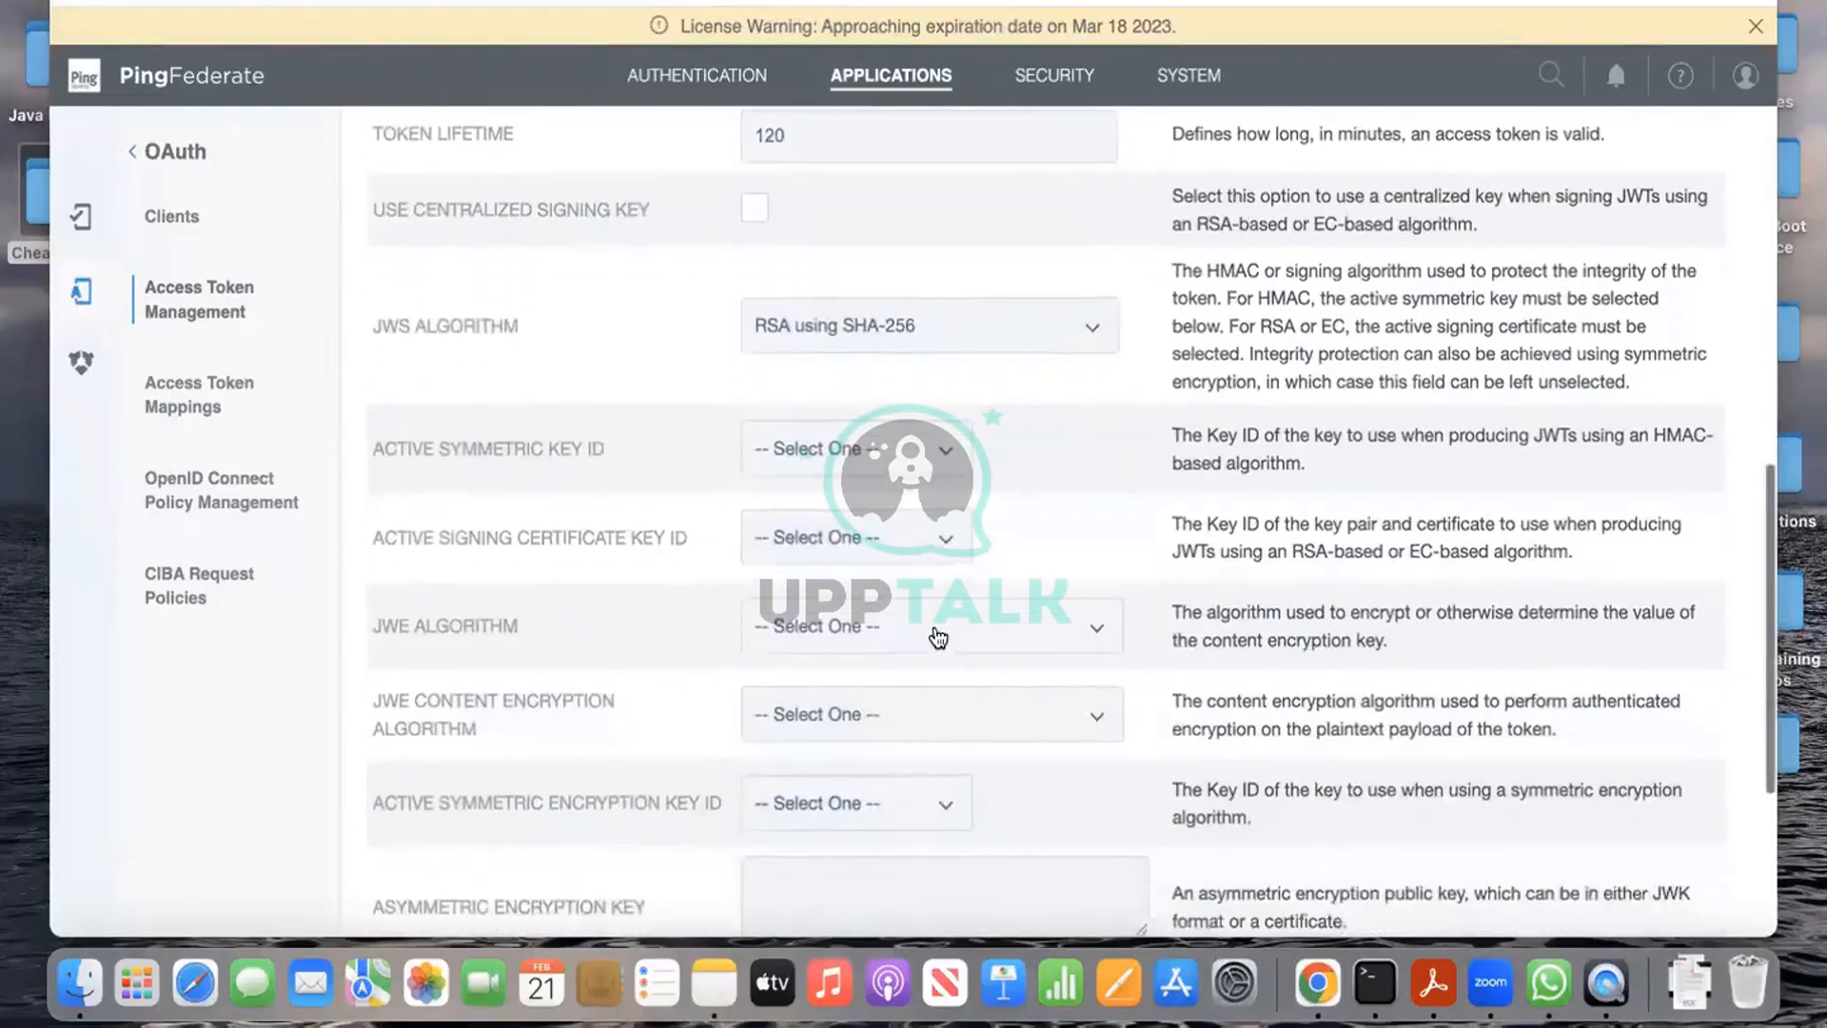
Step: Choose OAuthCert as the active signing certificate and continue to Session Validation
click(954, 536)
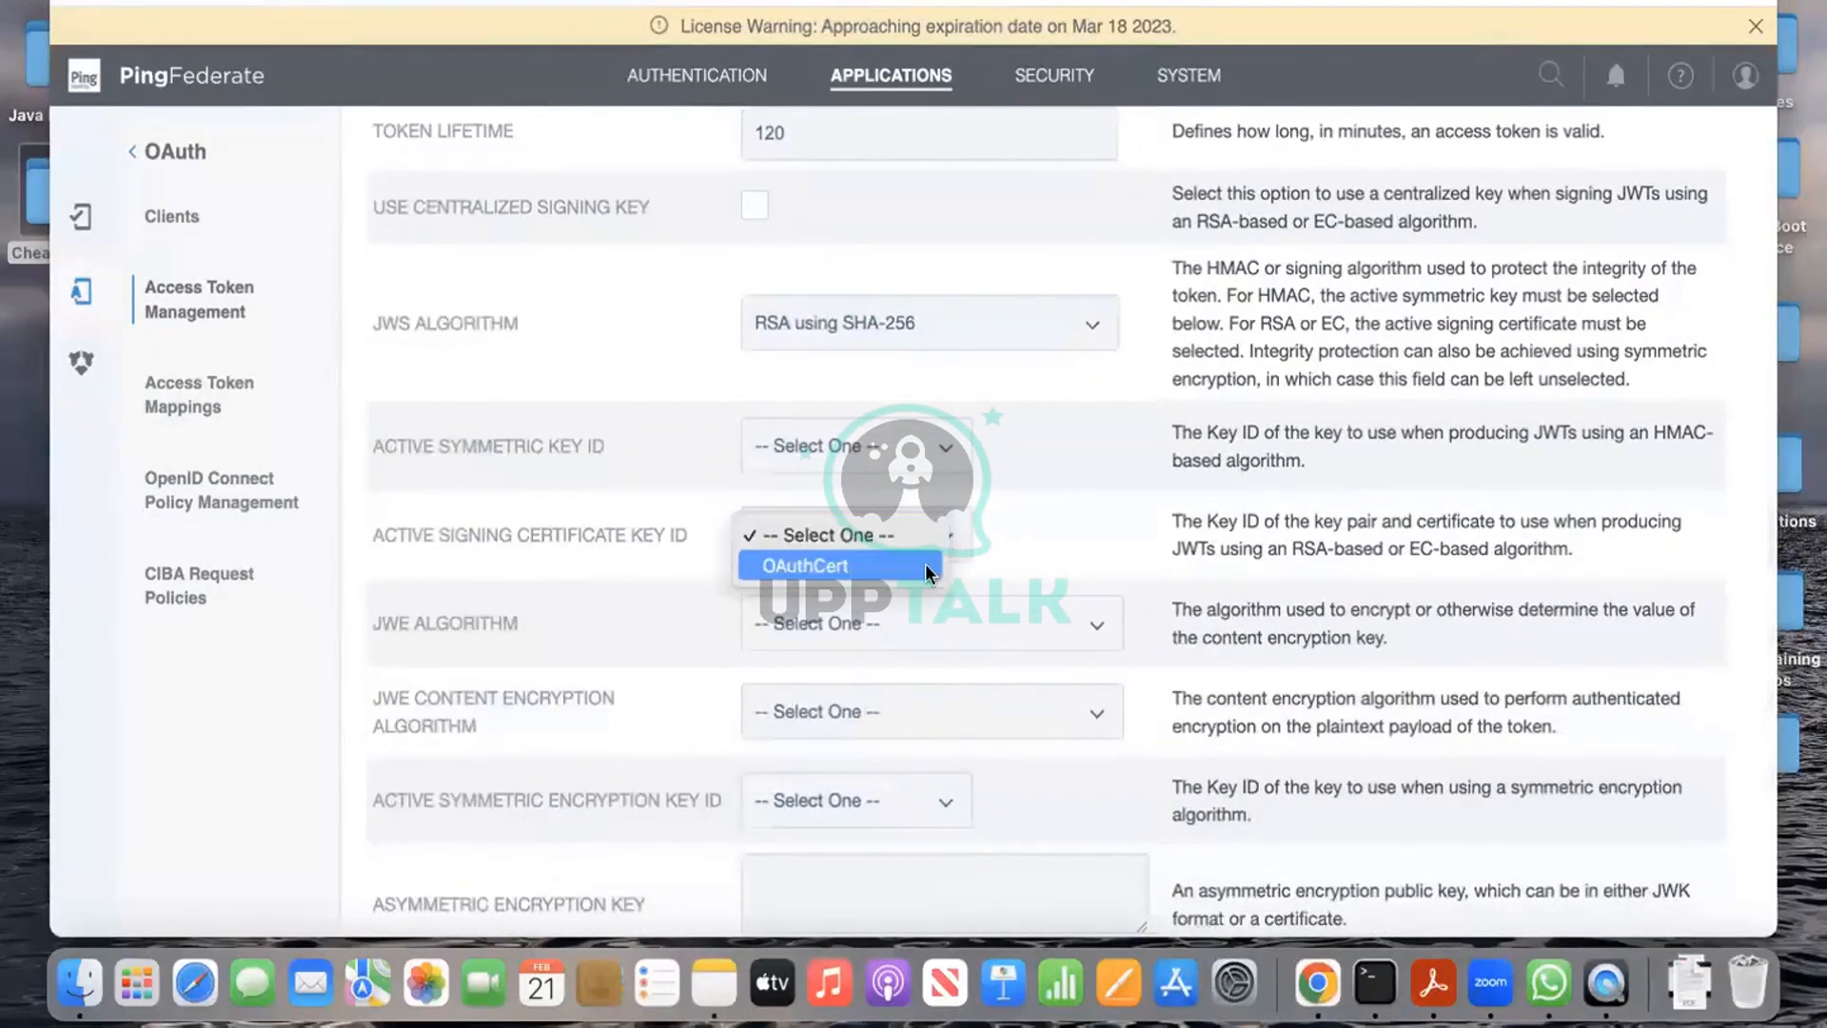
click(925, 565)
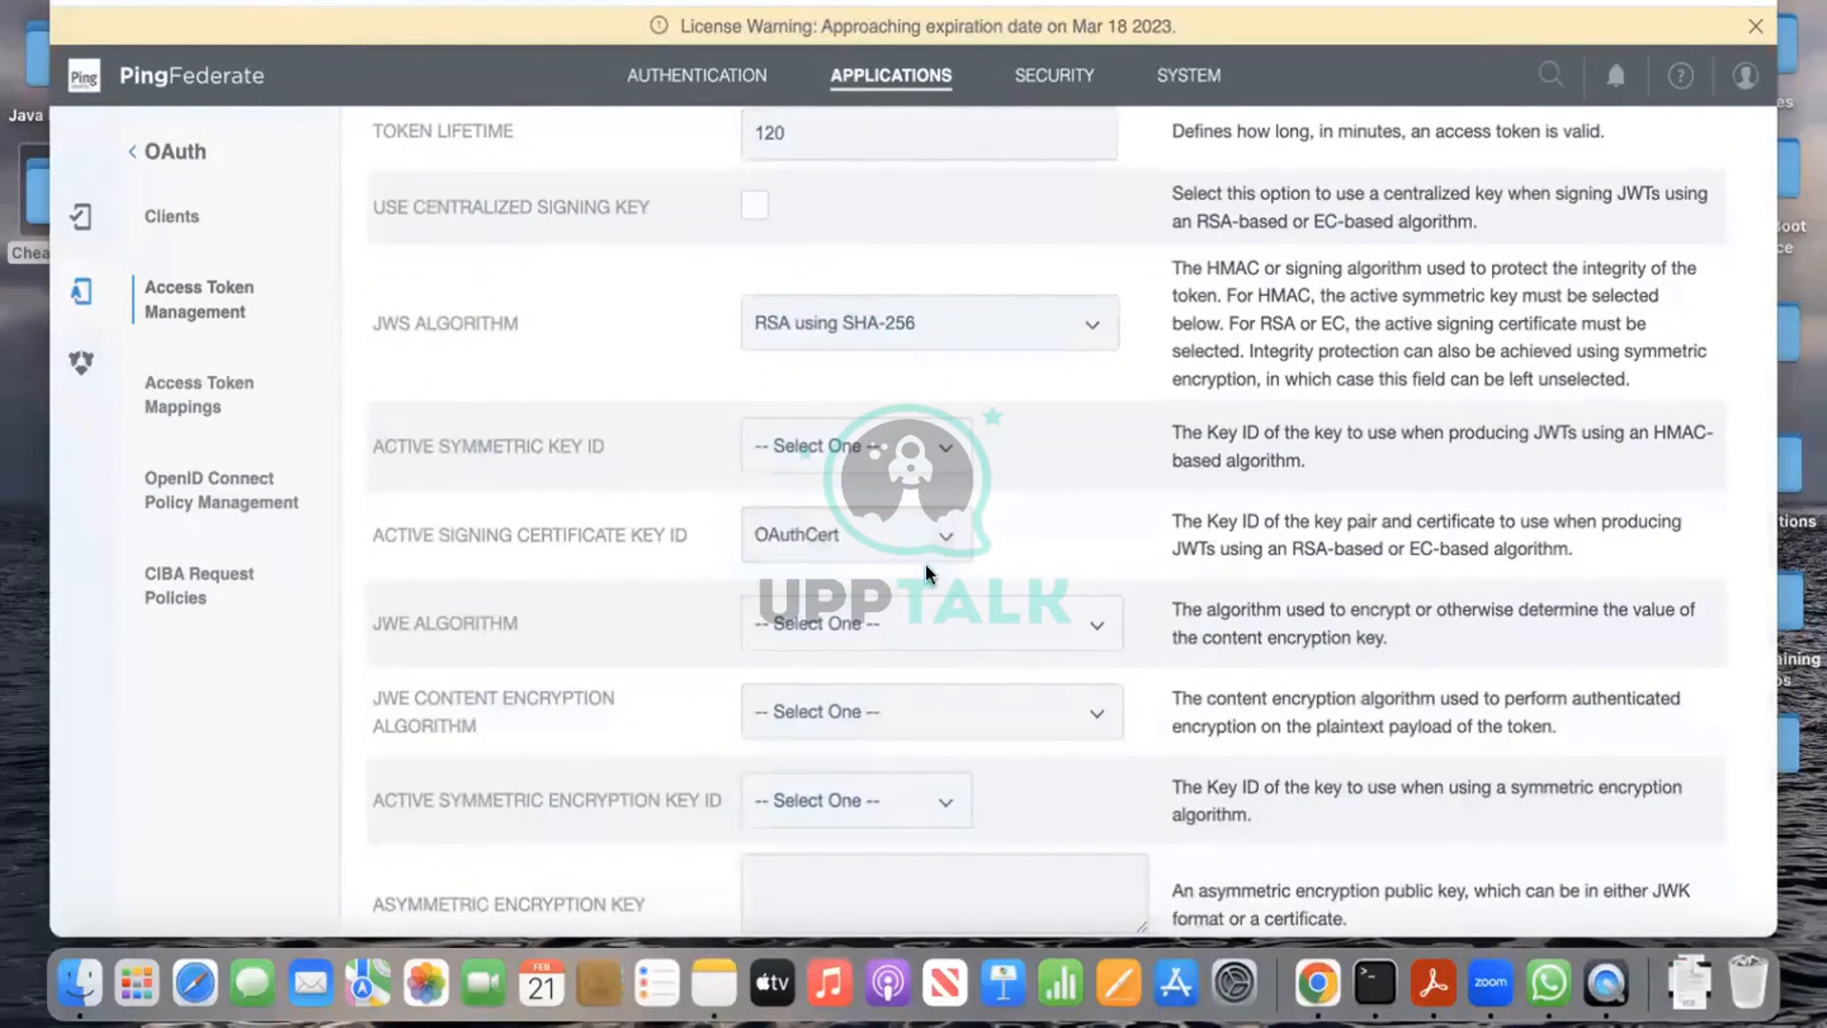
scroll(1042, 545, down, 3)
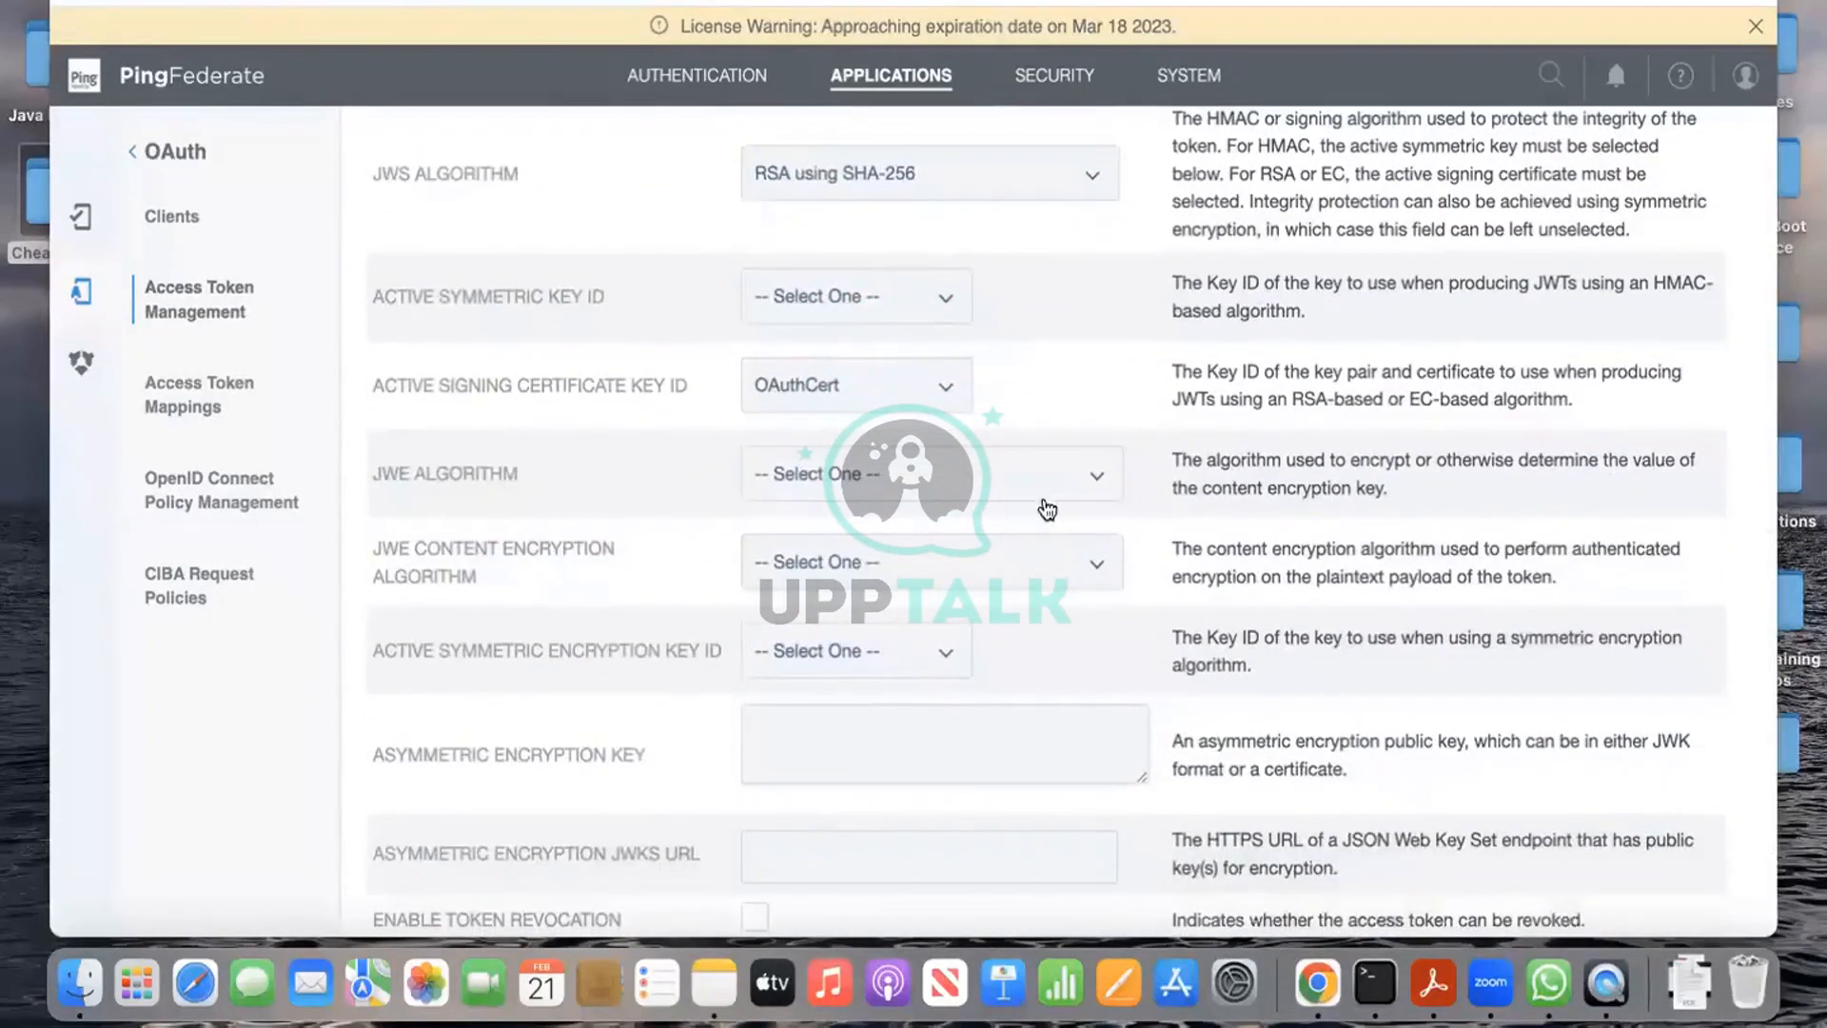
scroll(1021, 637, down, 4)
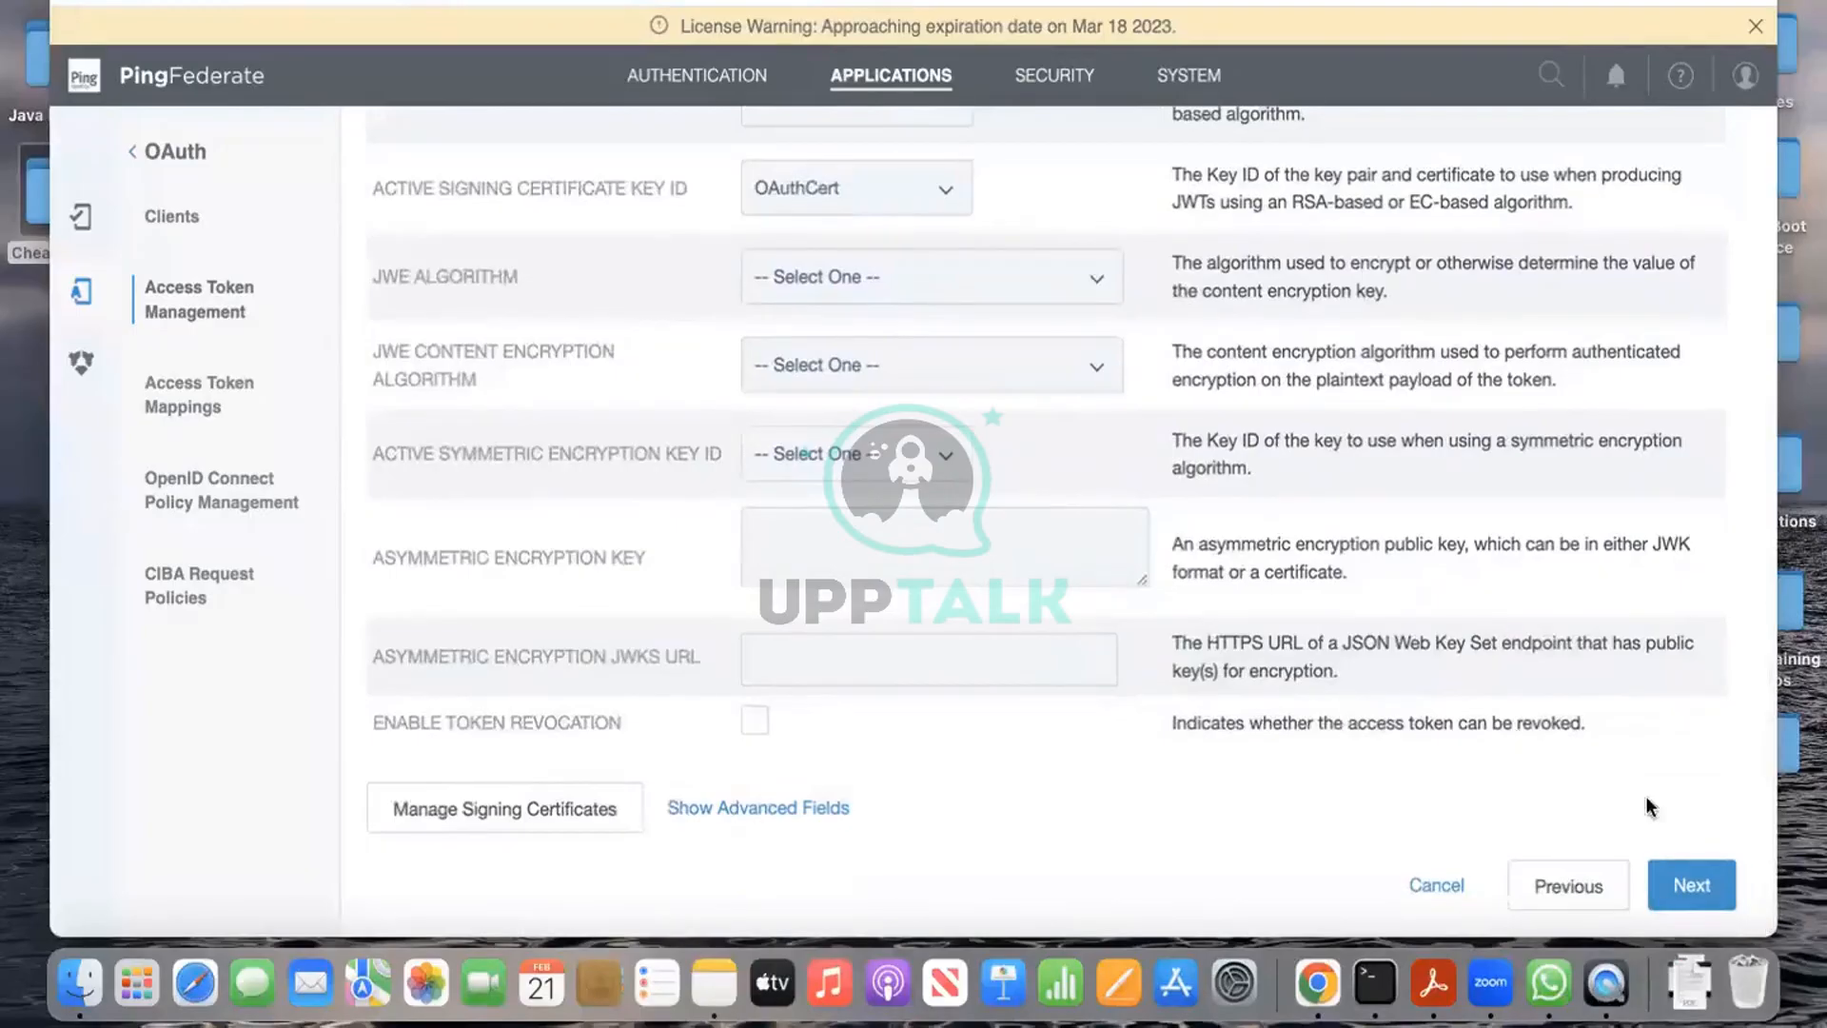
click(1692, 883)
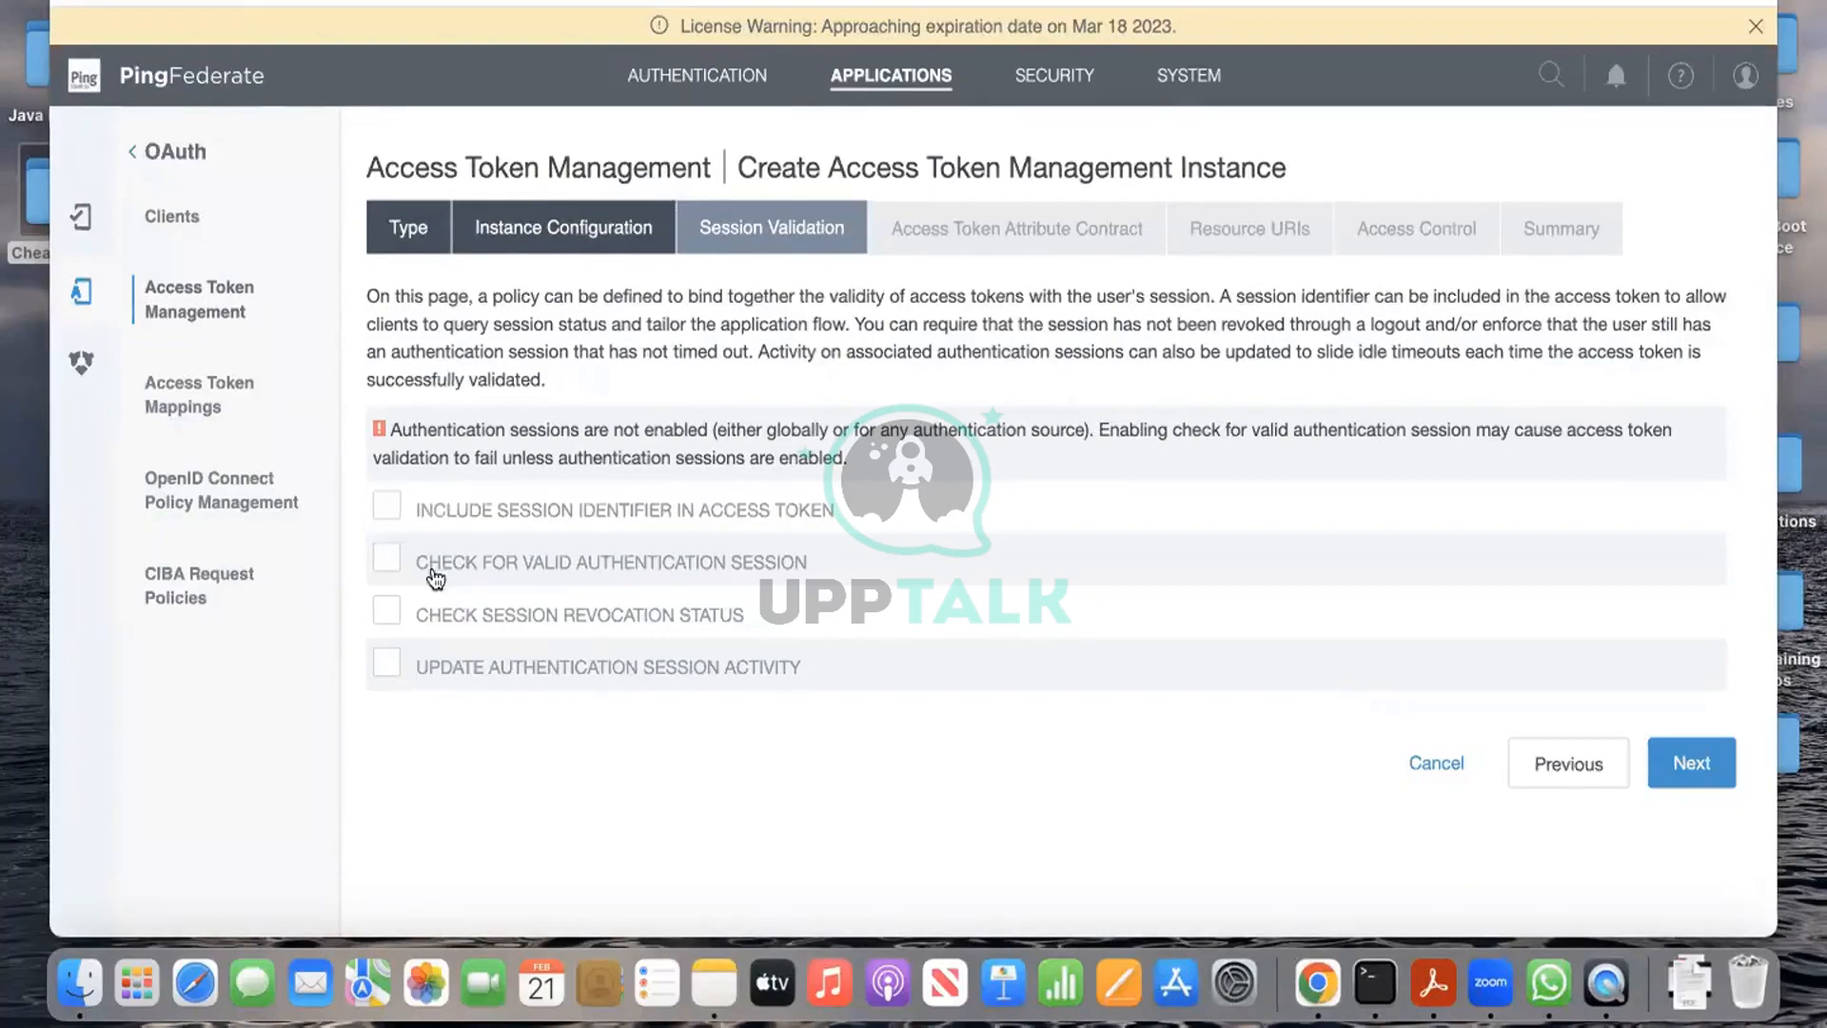
Step: Tick Check for Valid Authentication Session, then clear it again
click(389, 561)
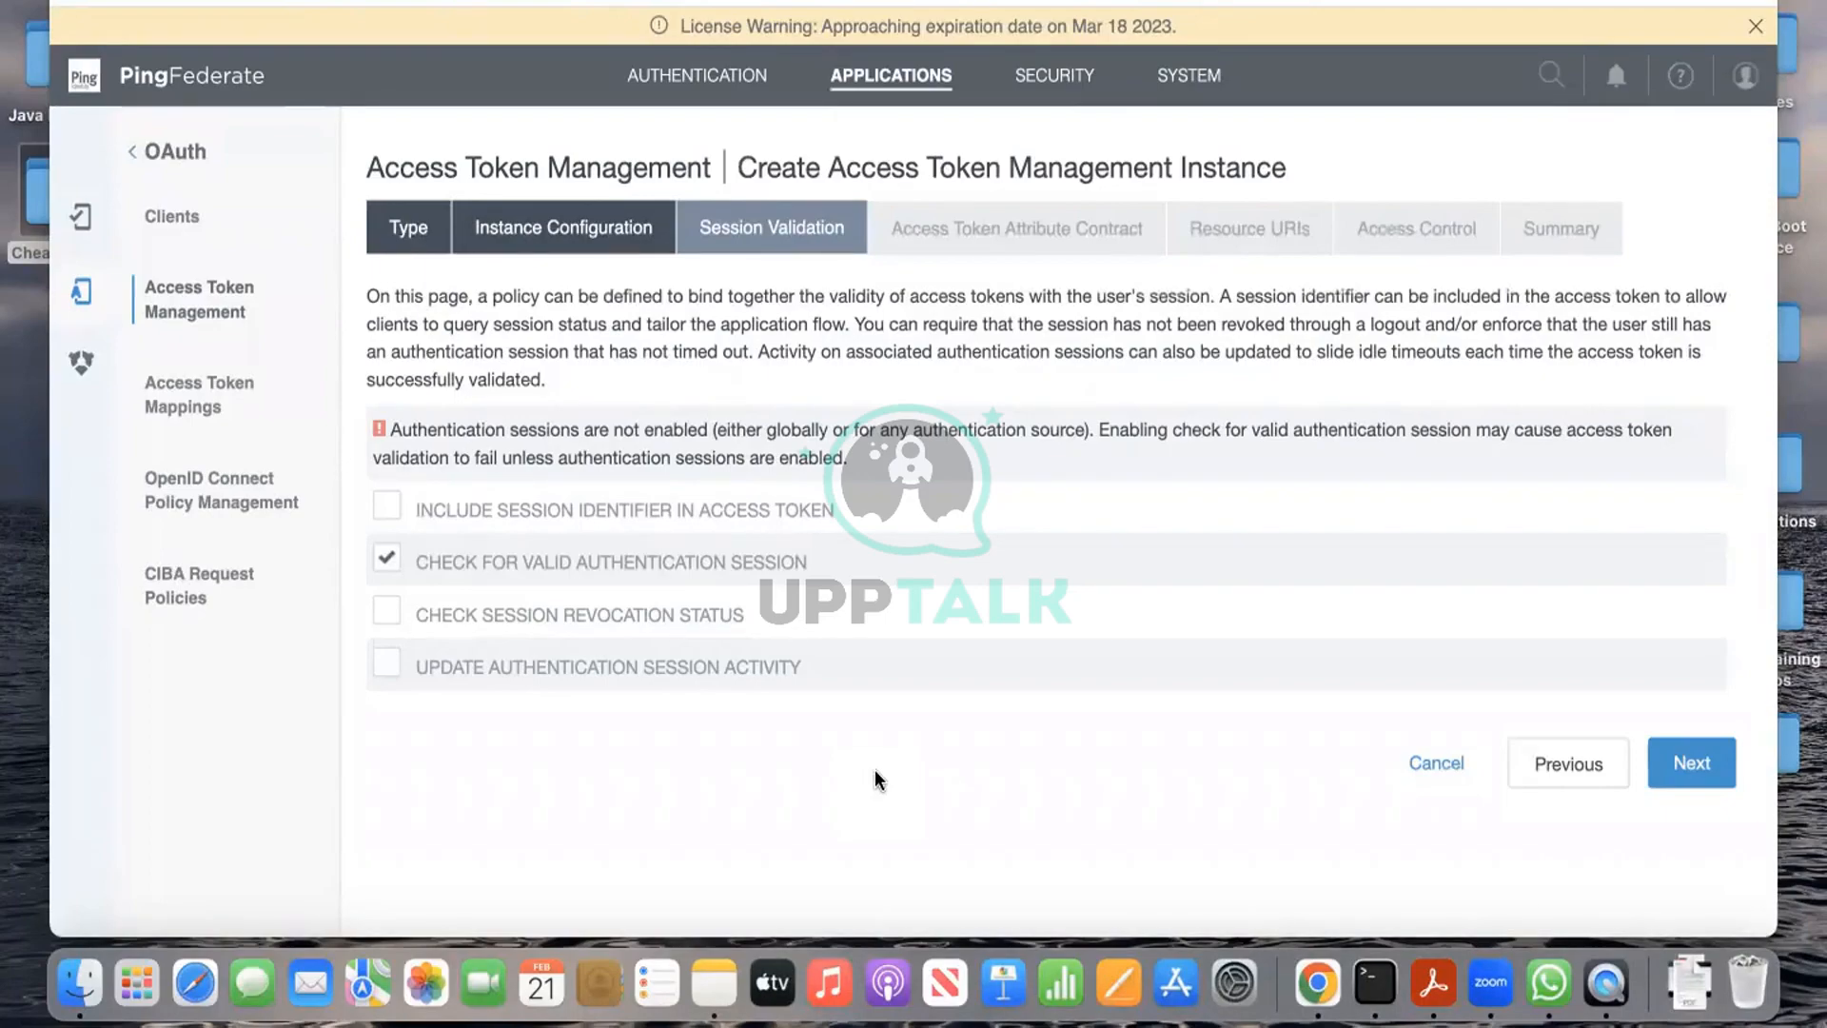
click(386, 559)
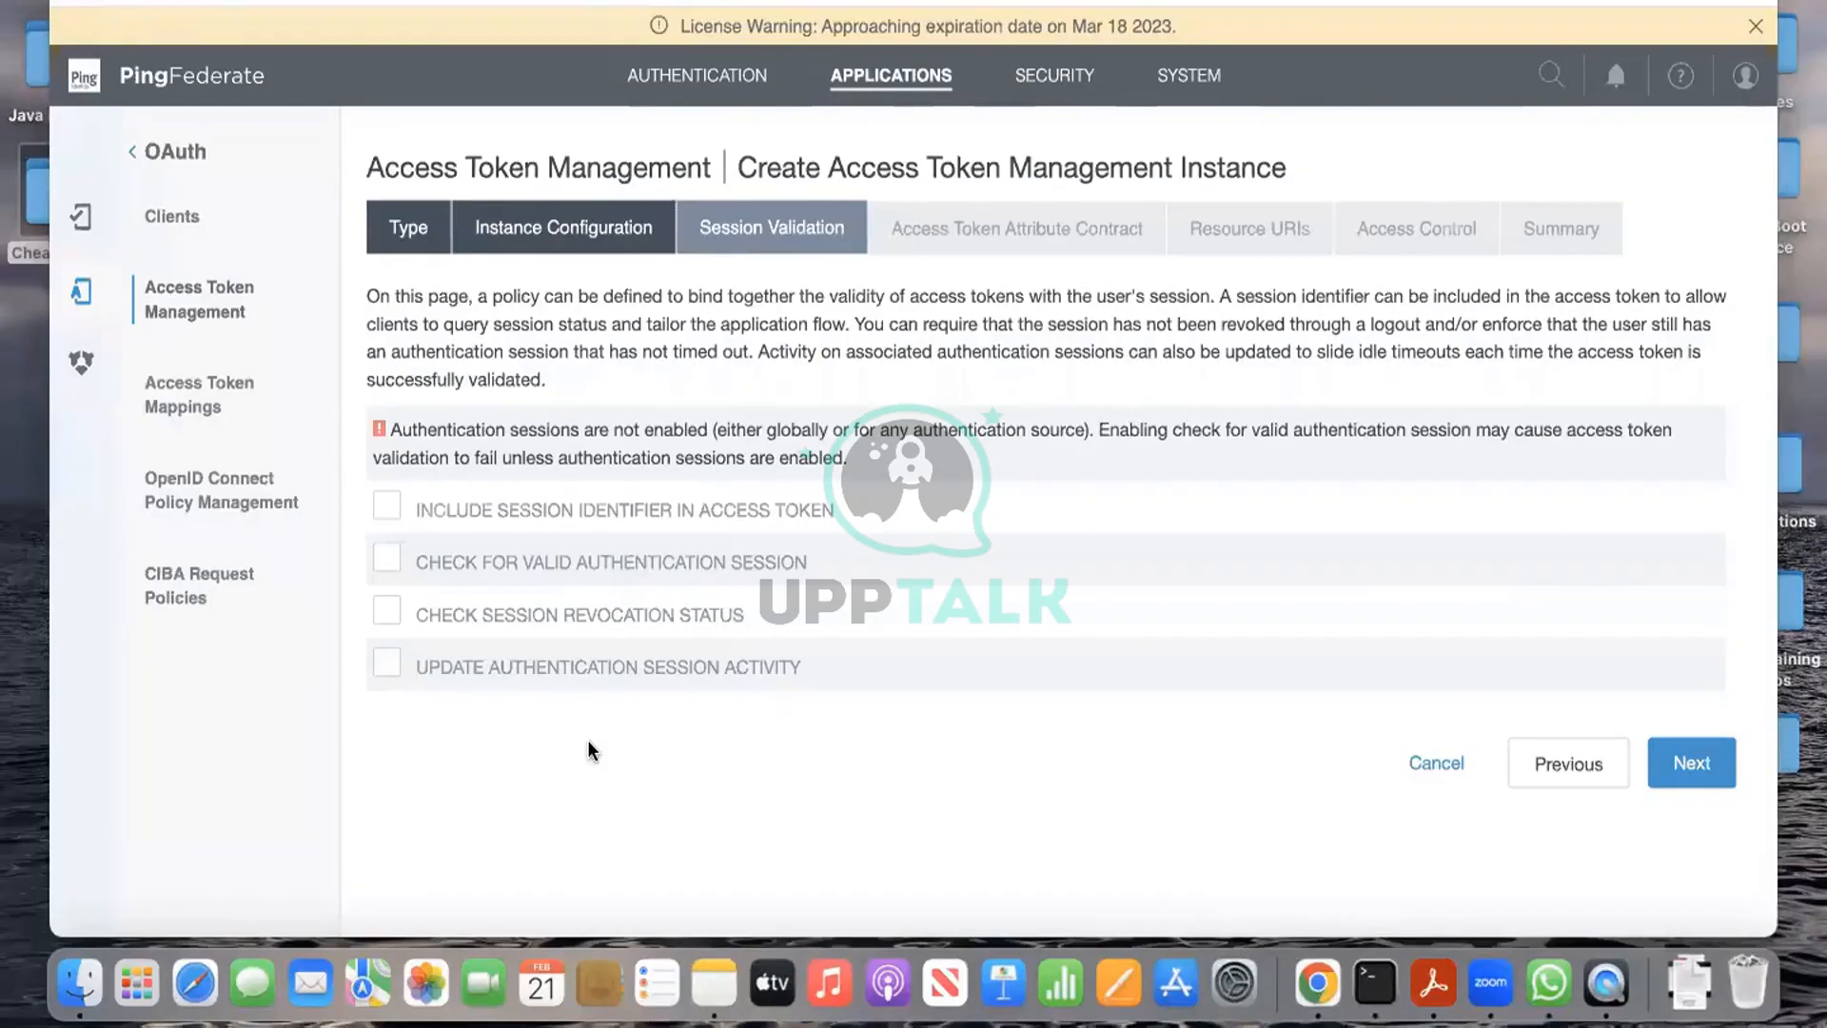
Step: With all session checks off, advance to the Access Token Attribute Contract step
click(1715, 752)
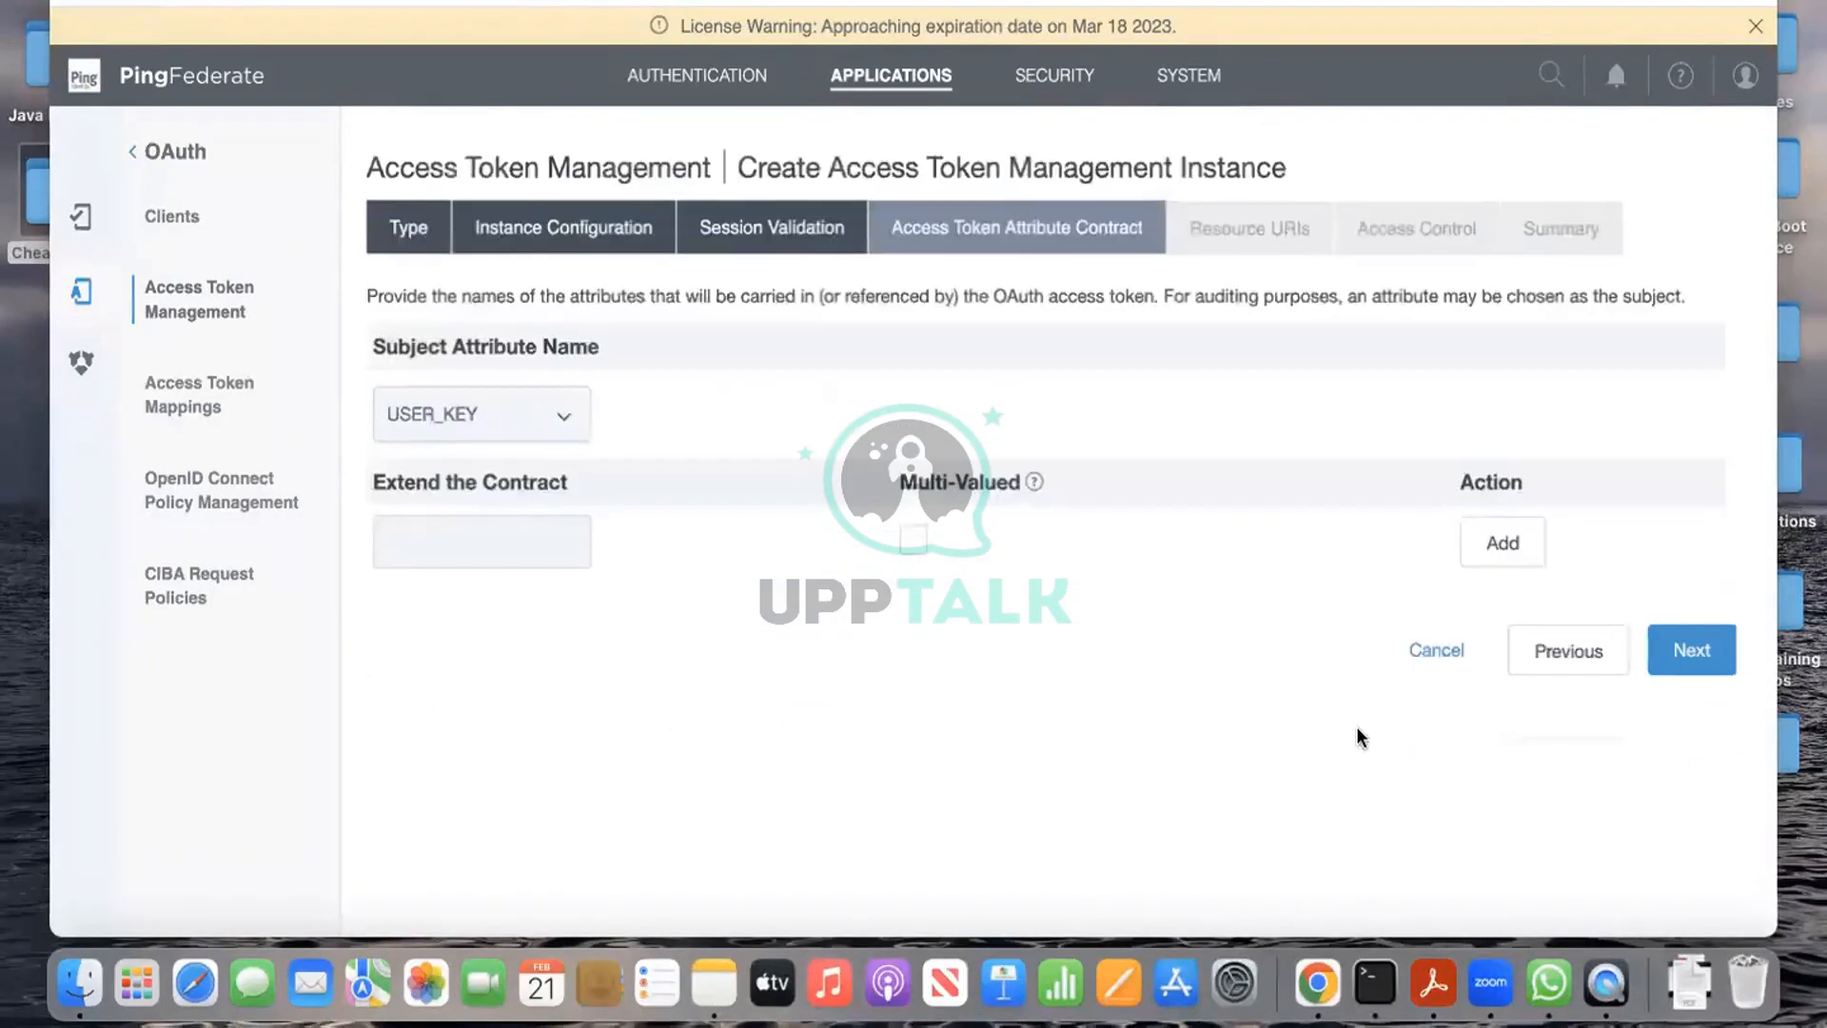
Step: Add firstName and lastName to the extended attribute contract
click(535, 543)
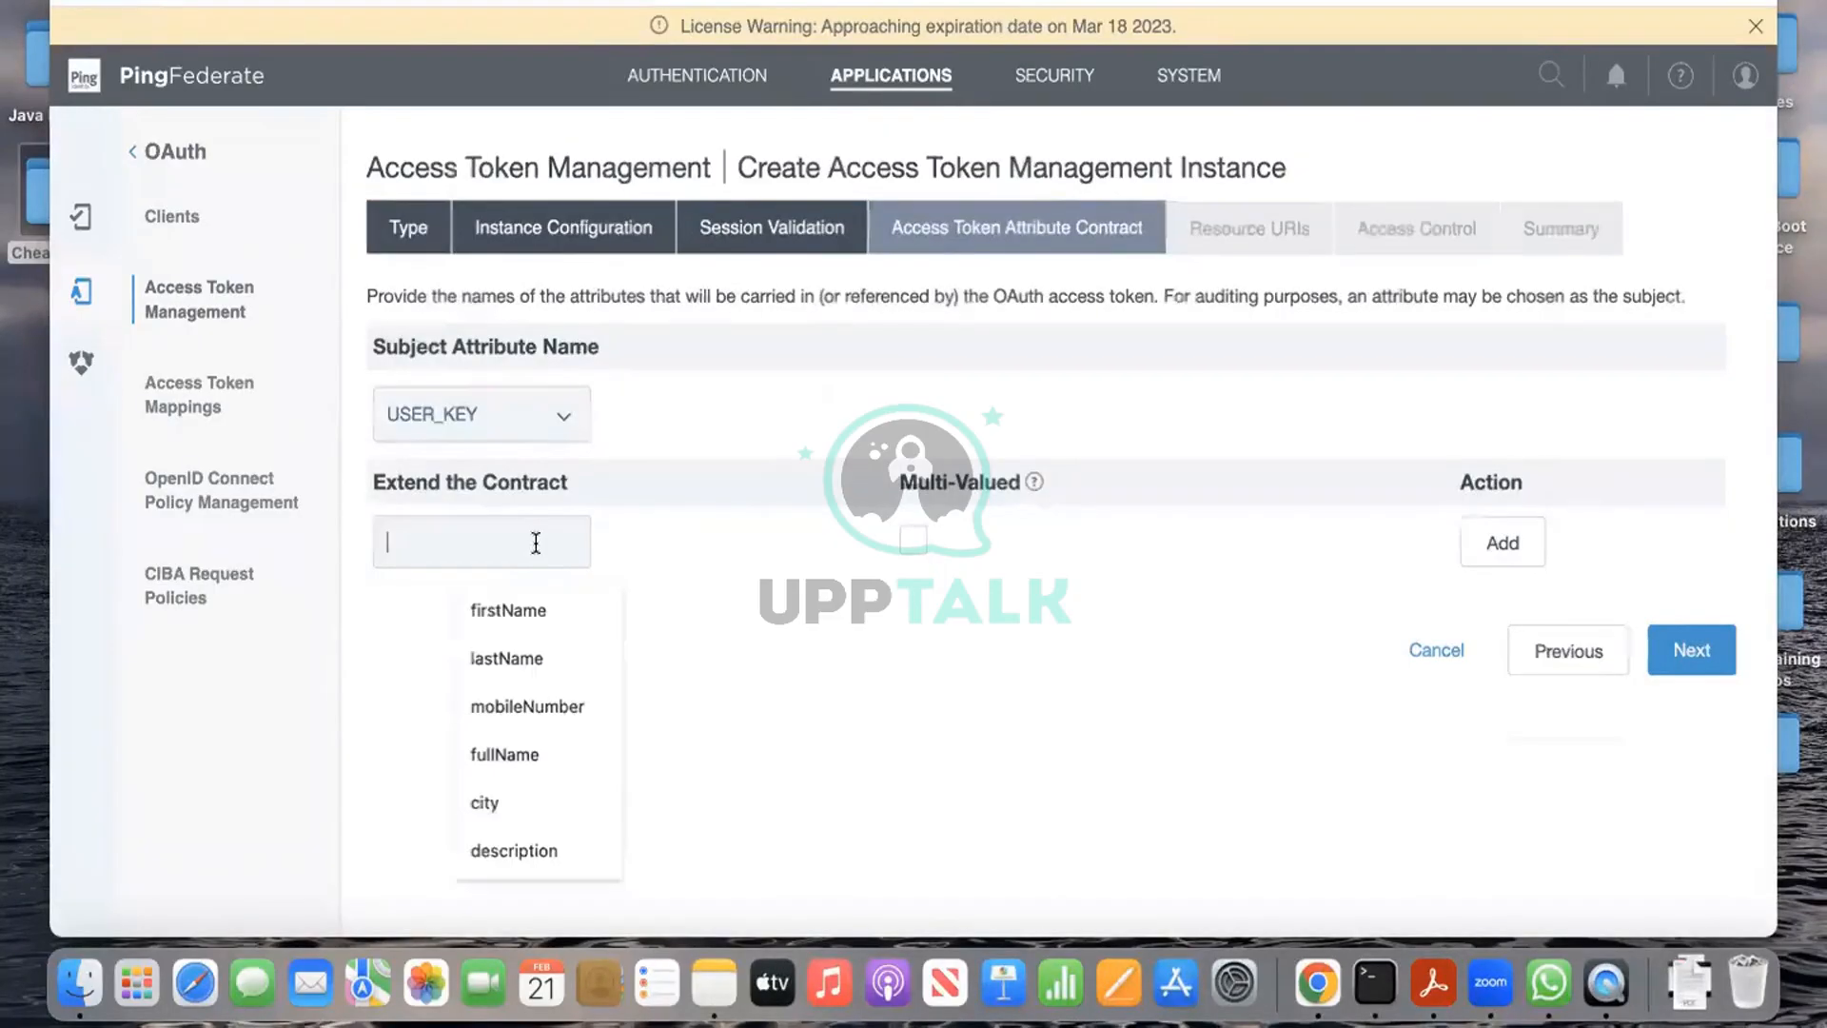
click(552, 609)
click(1476, 541)
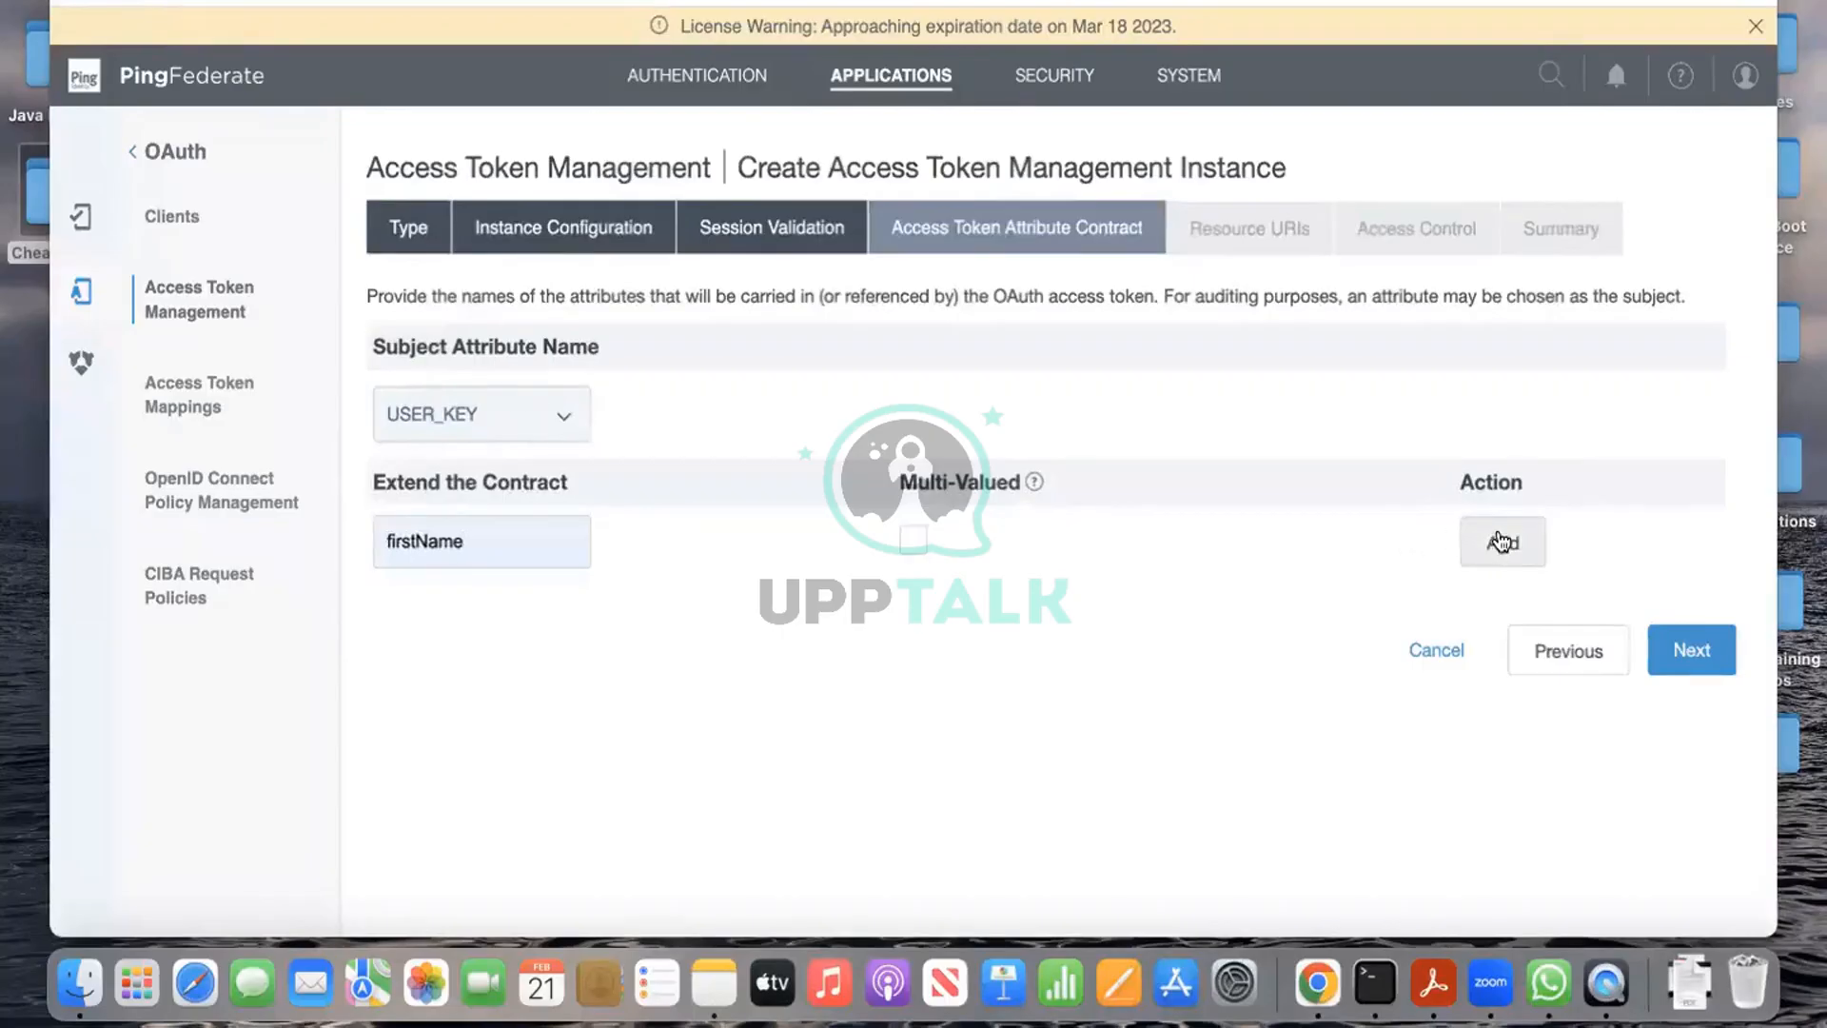
click(539, 605)
text(lastName)
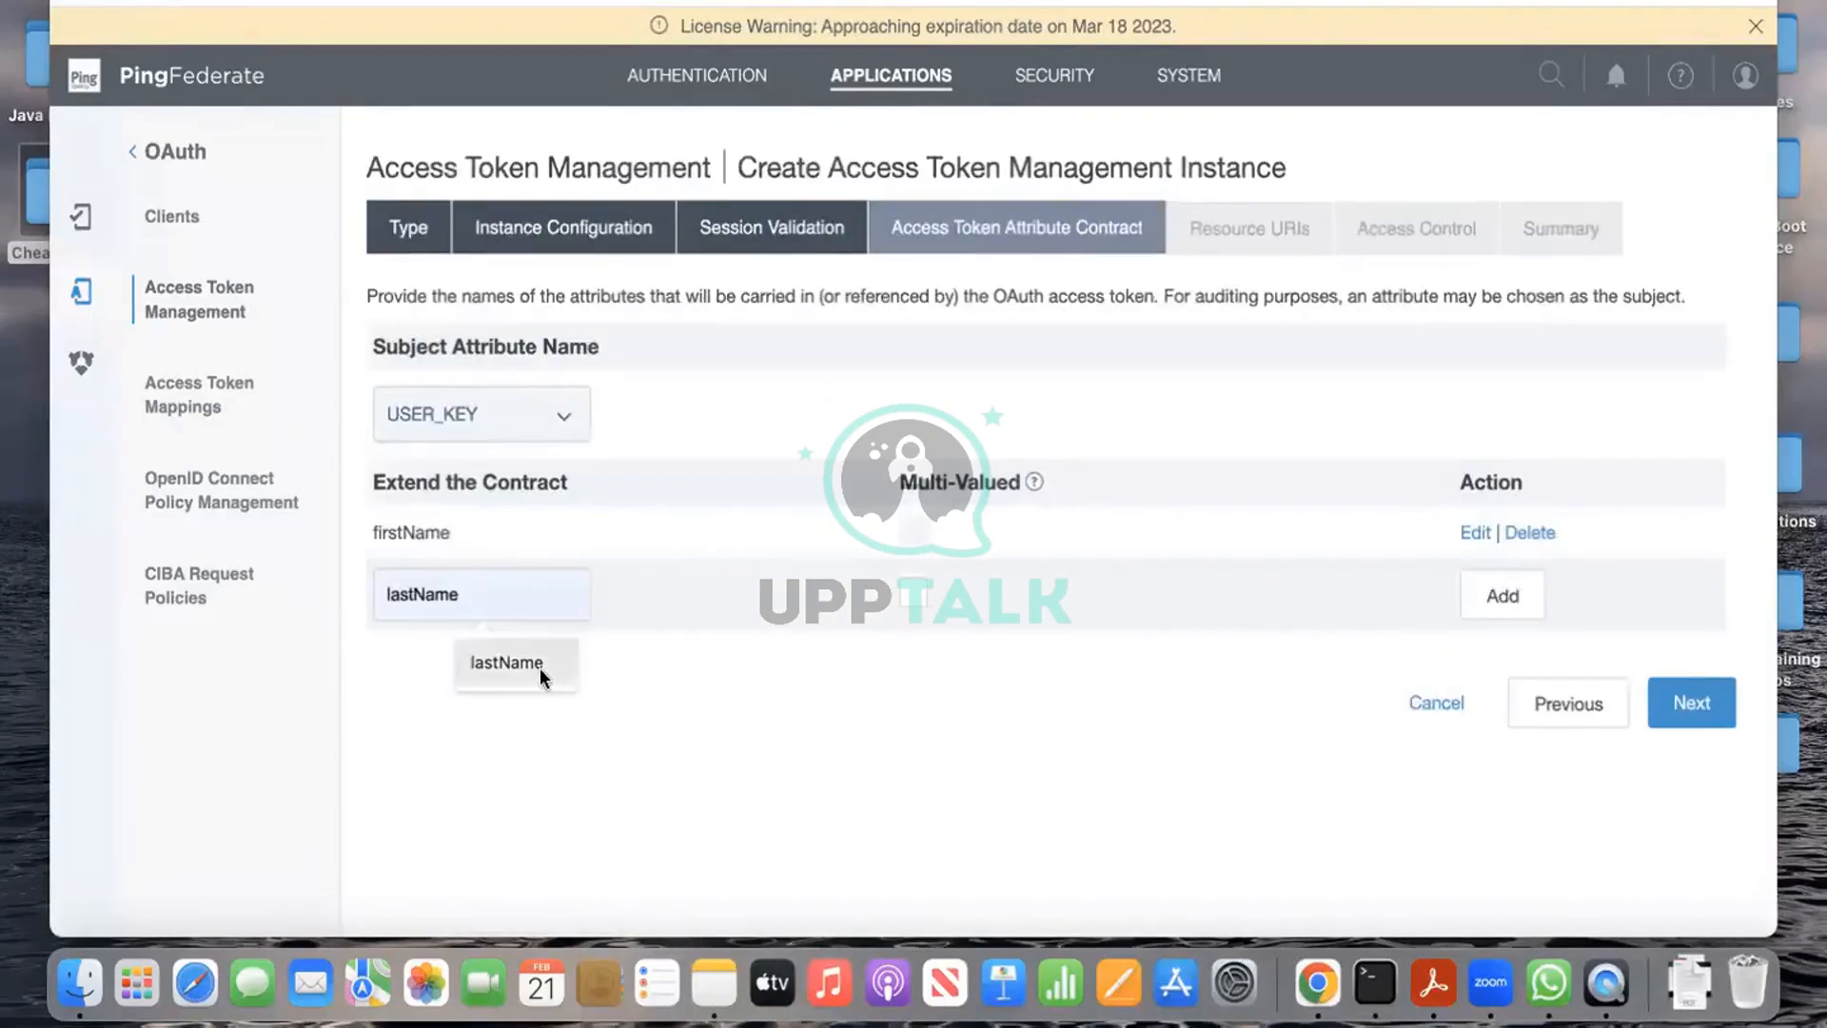
click(542, 672)
click(1507, 595)
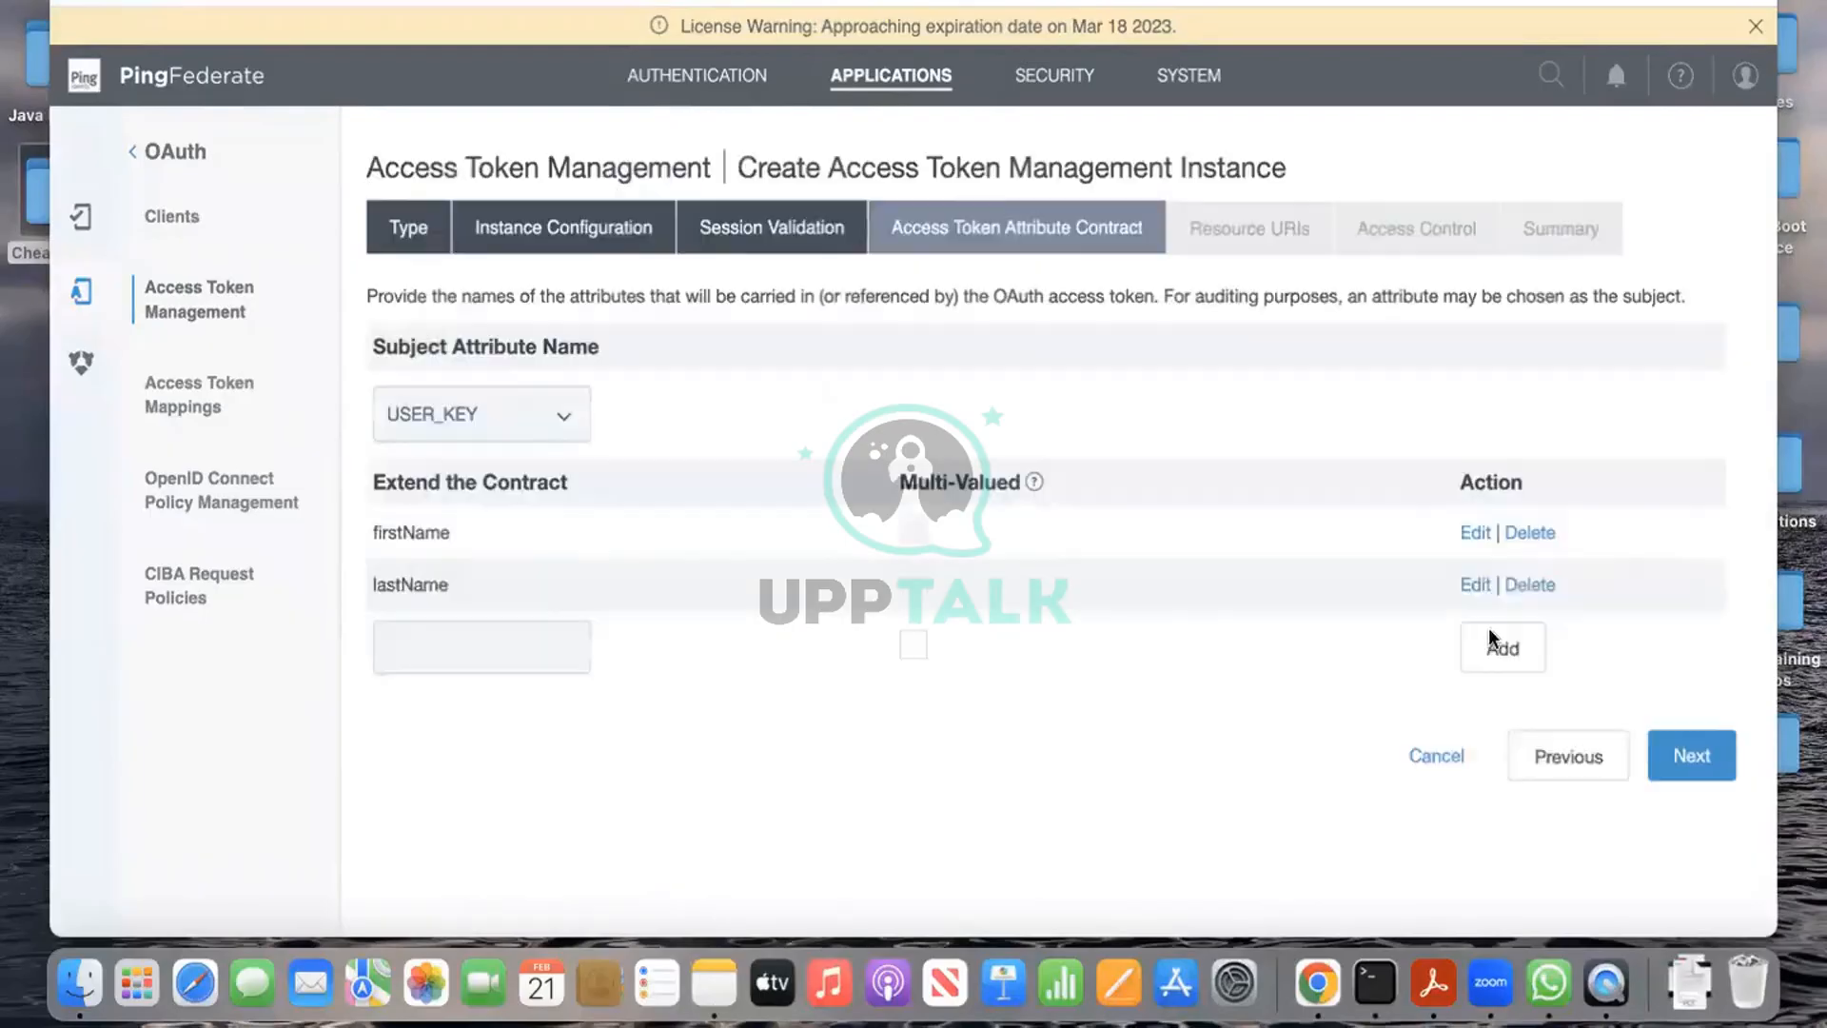
scroll(830, 745, down, 1)
Step: Add uid, mail and mobileNumber to the contract and proceed to Resource URIs
click(538, 629)
text(uid)
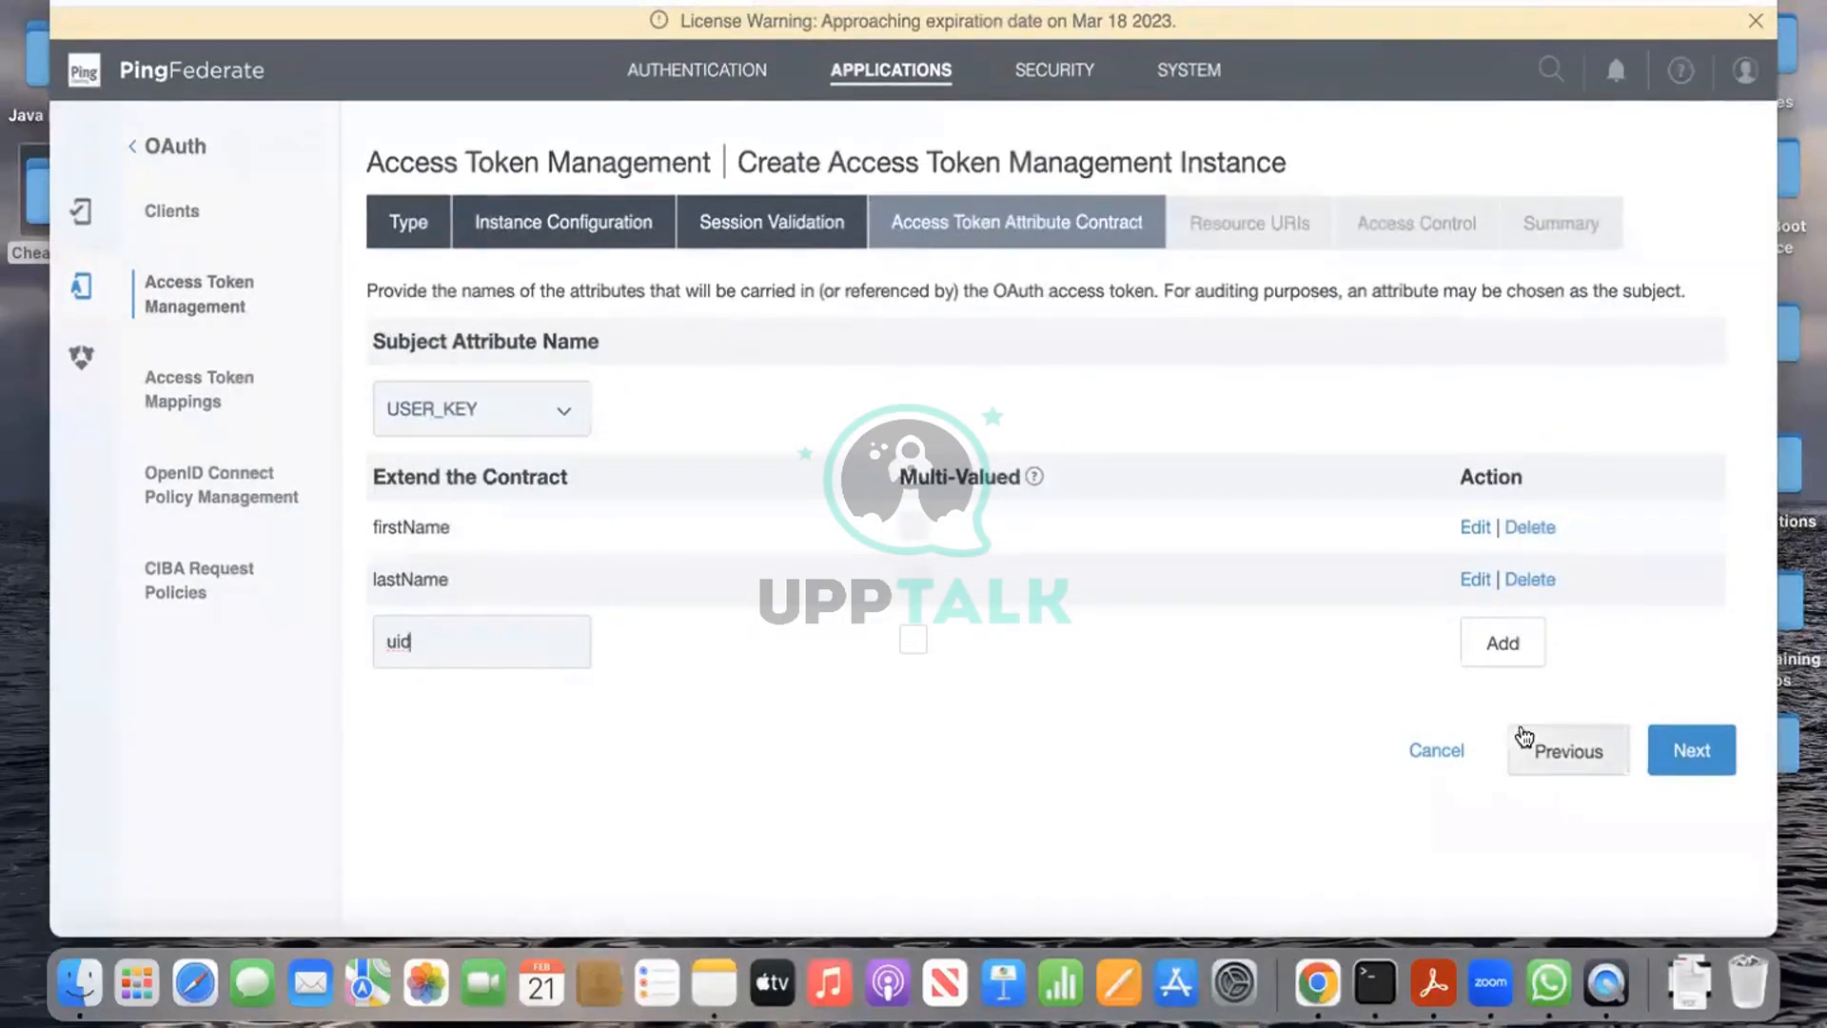
click(1502, 642)
click(496, 681)
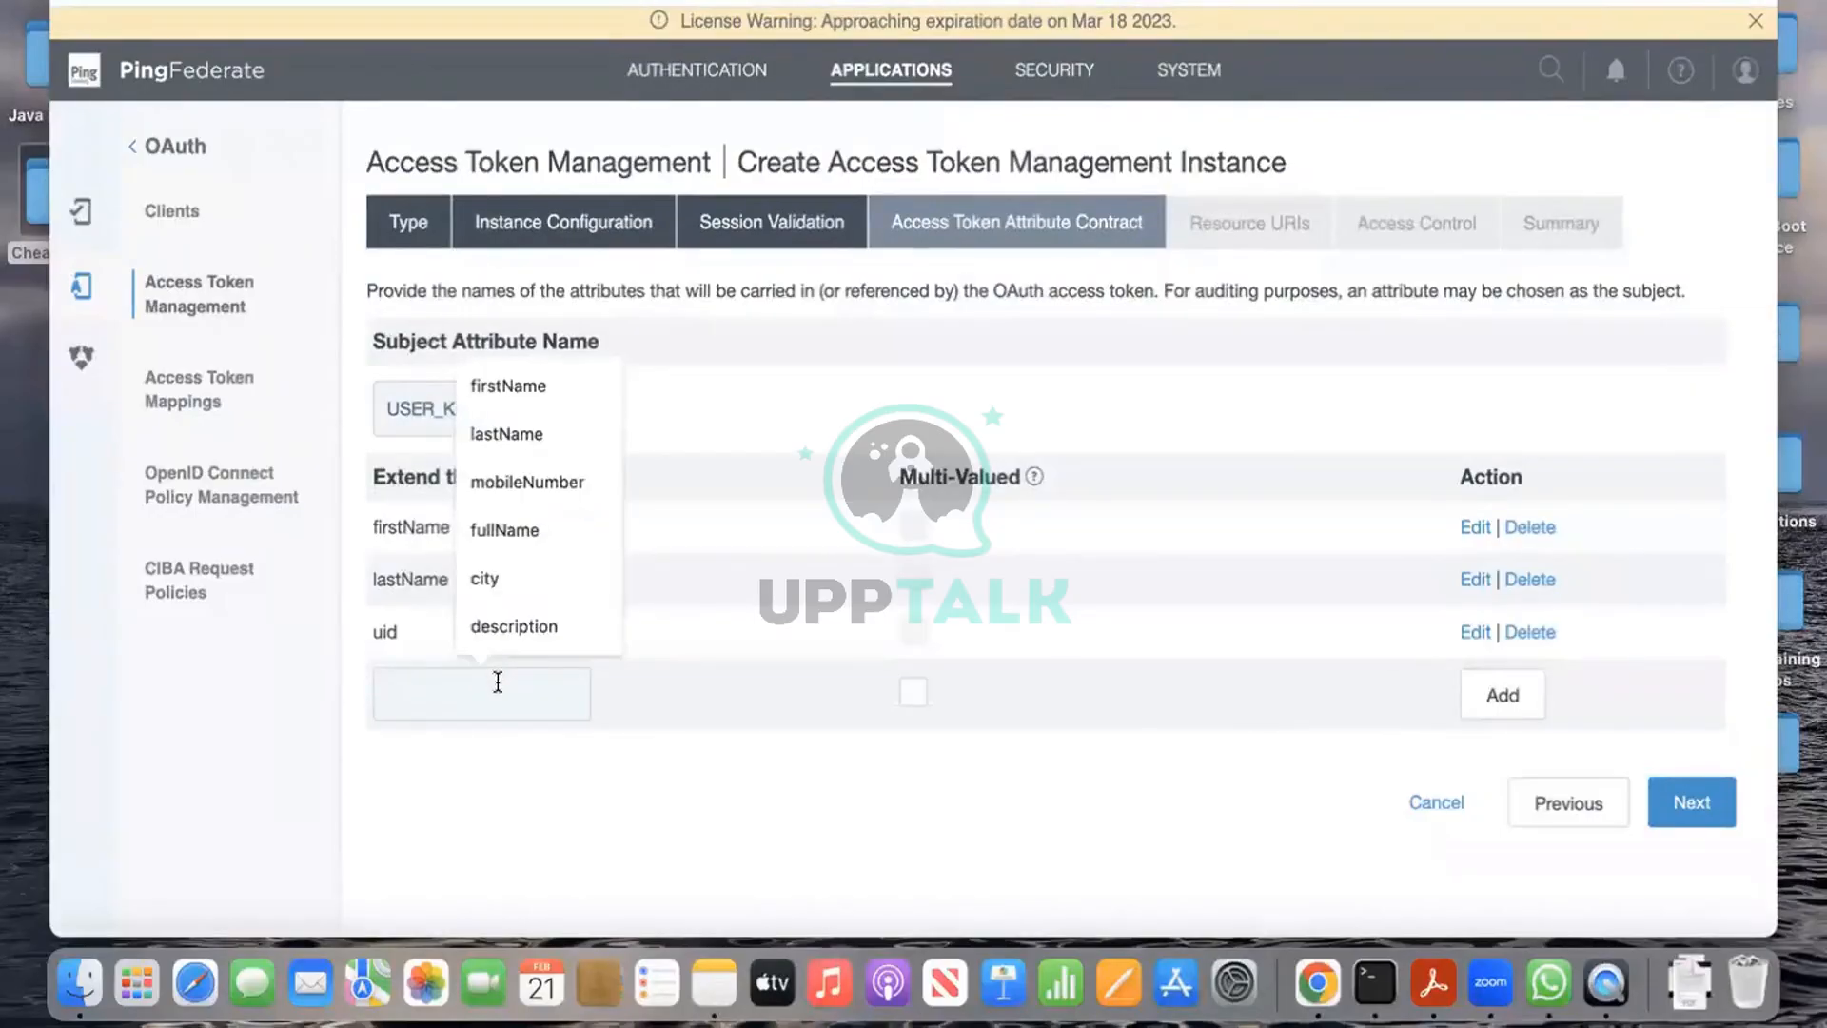
text(mail)
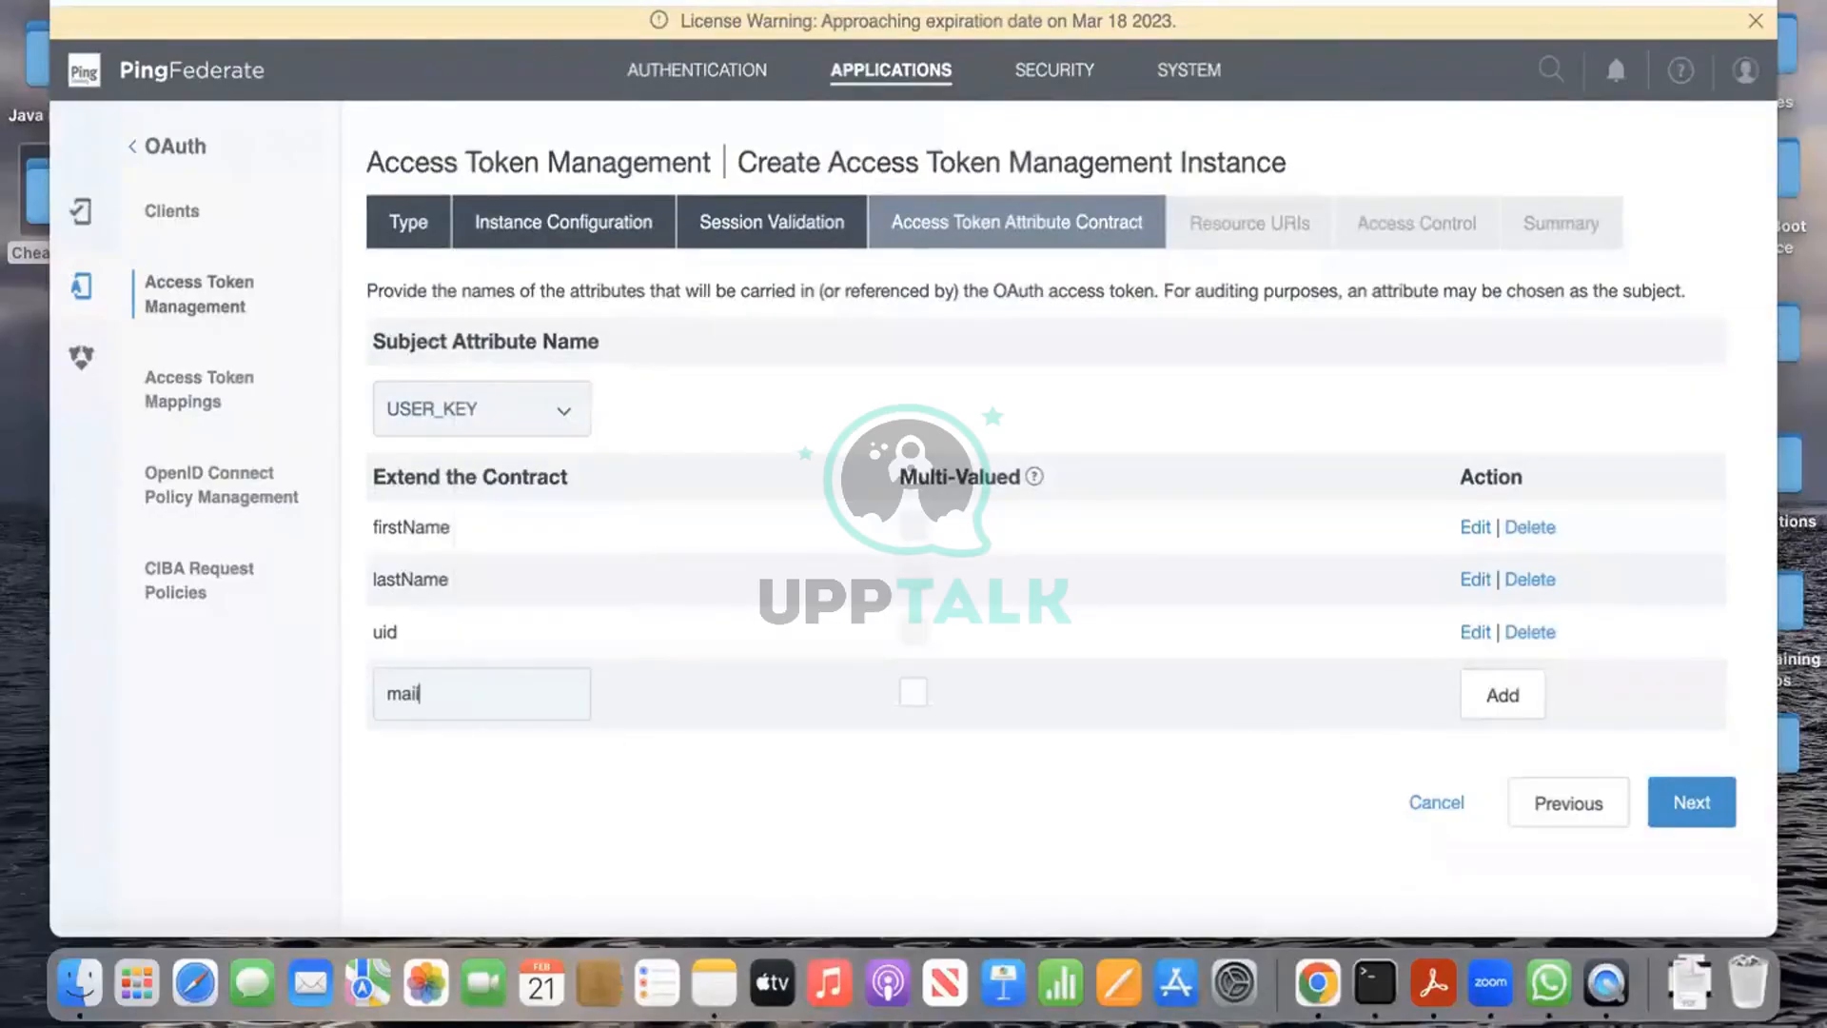
click(1502, 694)
click(564, 735)
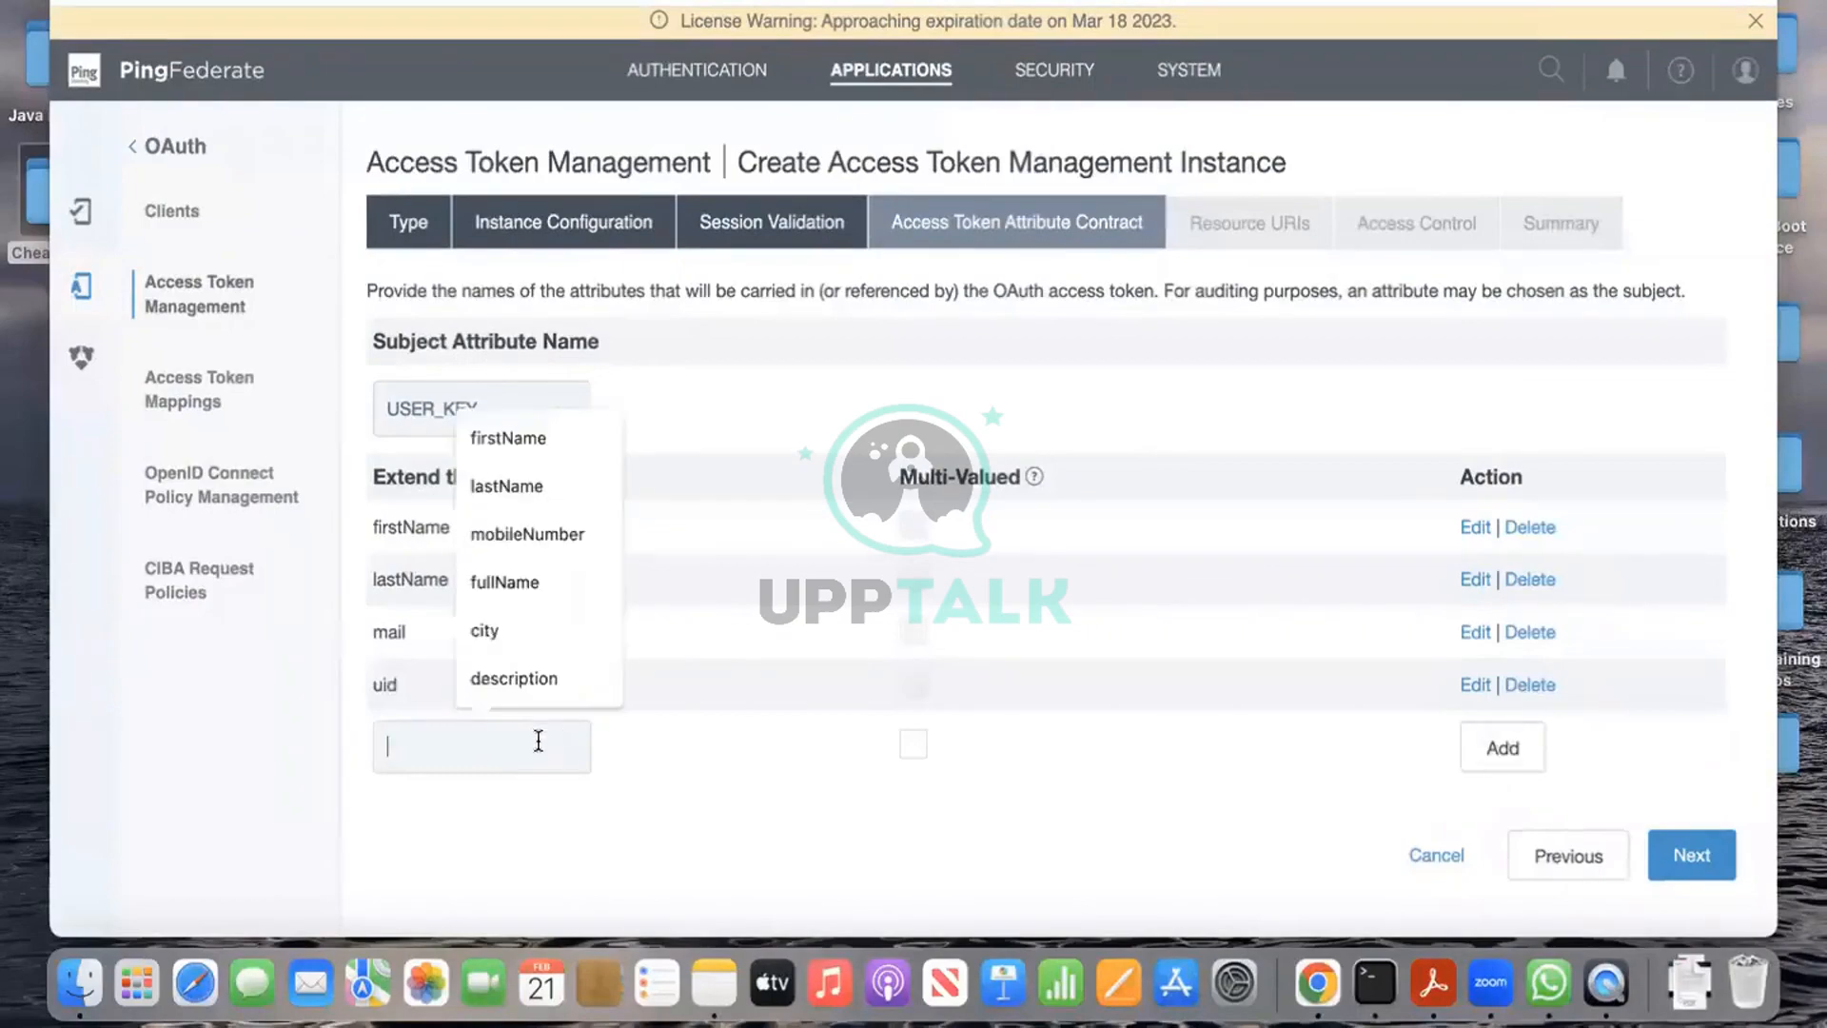
text(mo)
click(571, 814)
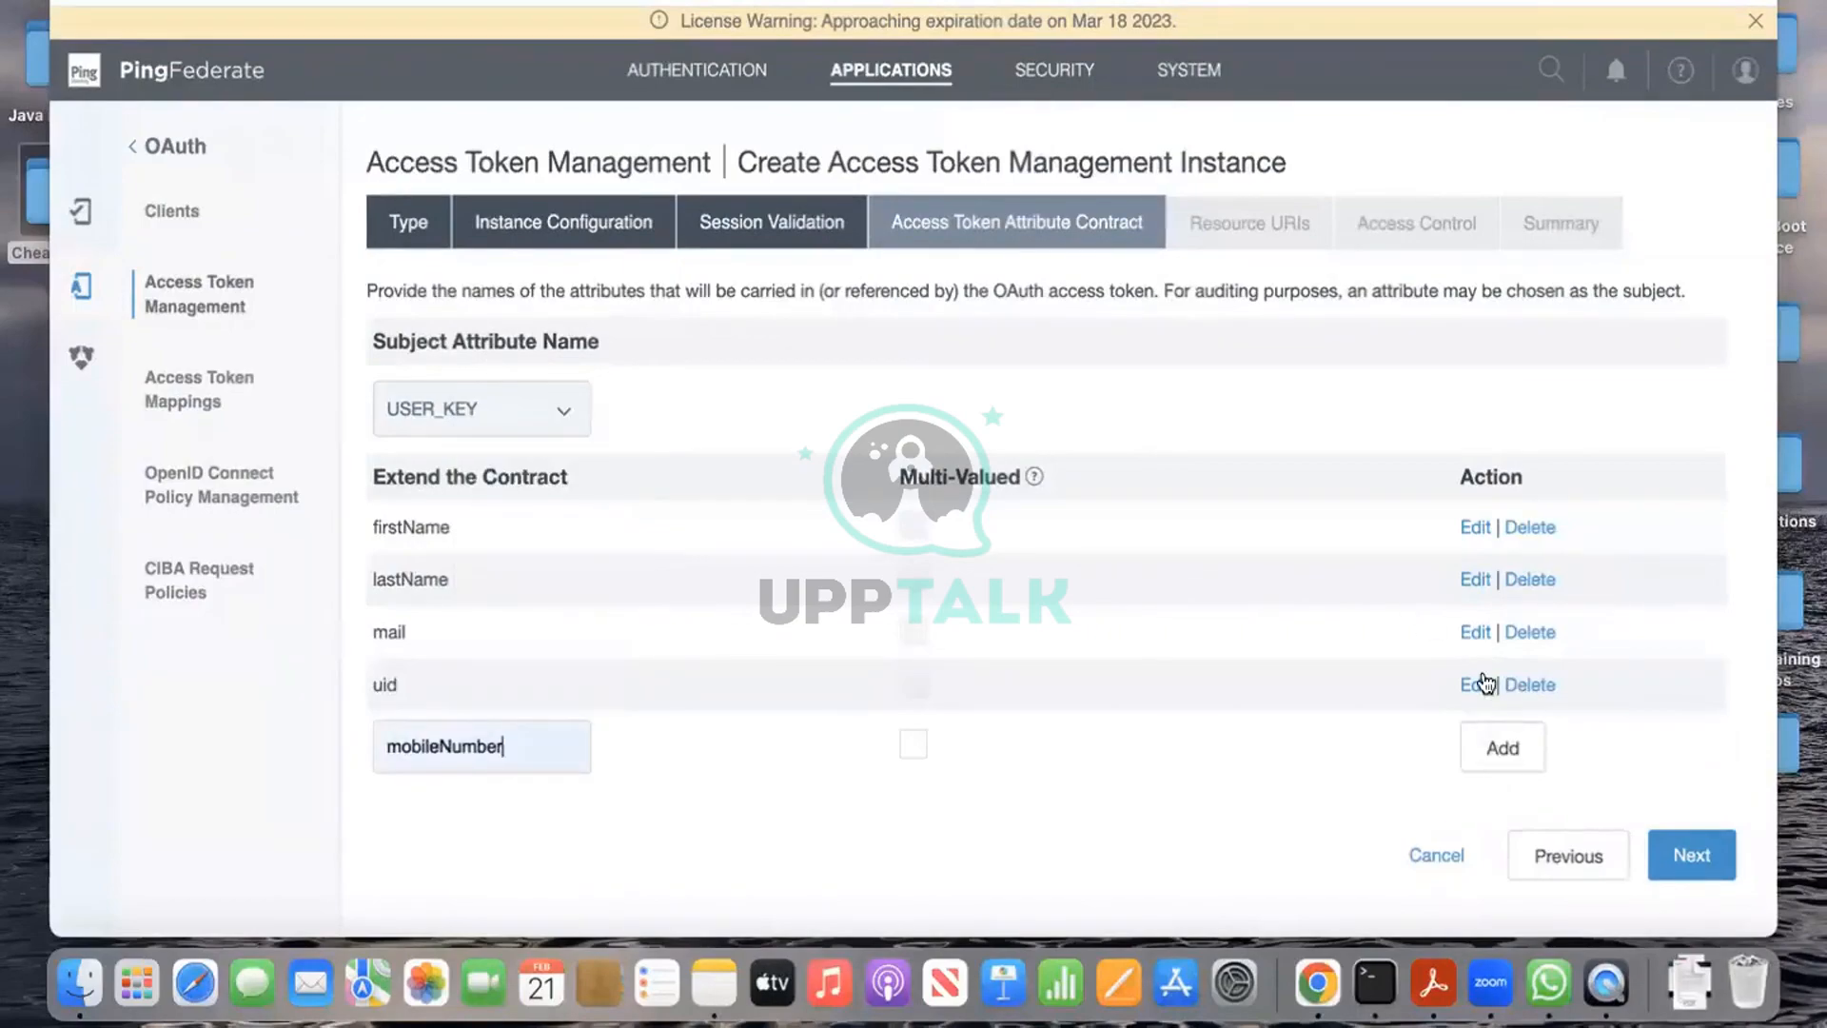
click(1501, 748)
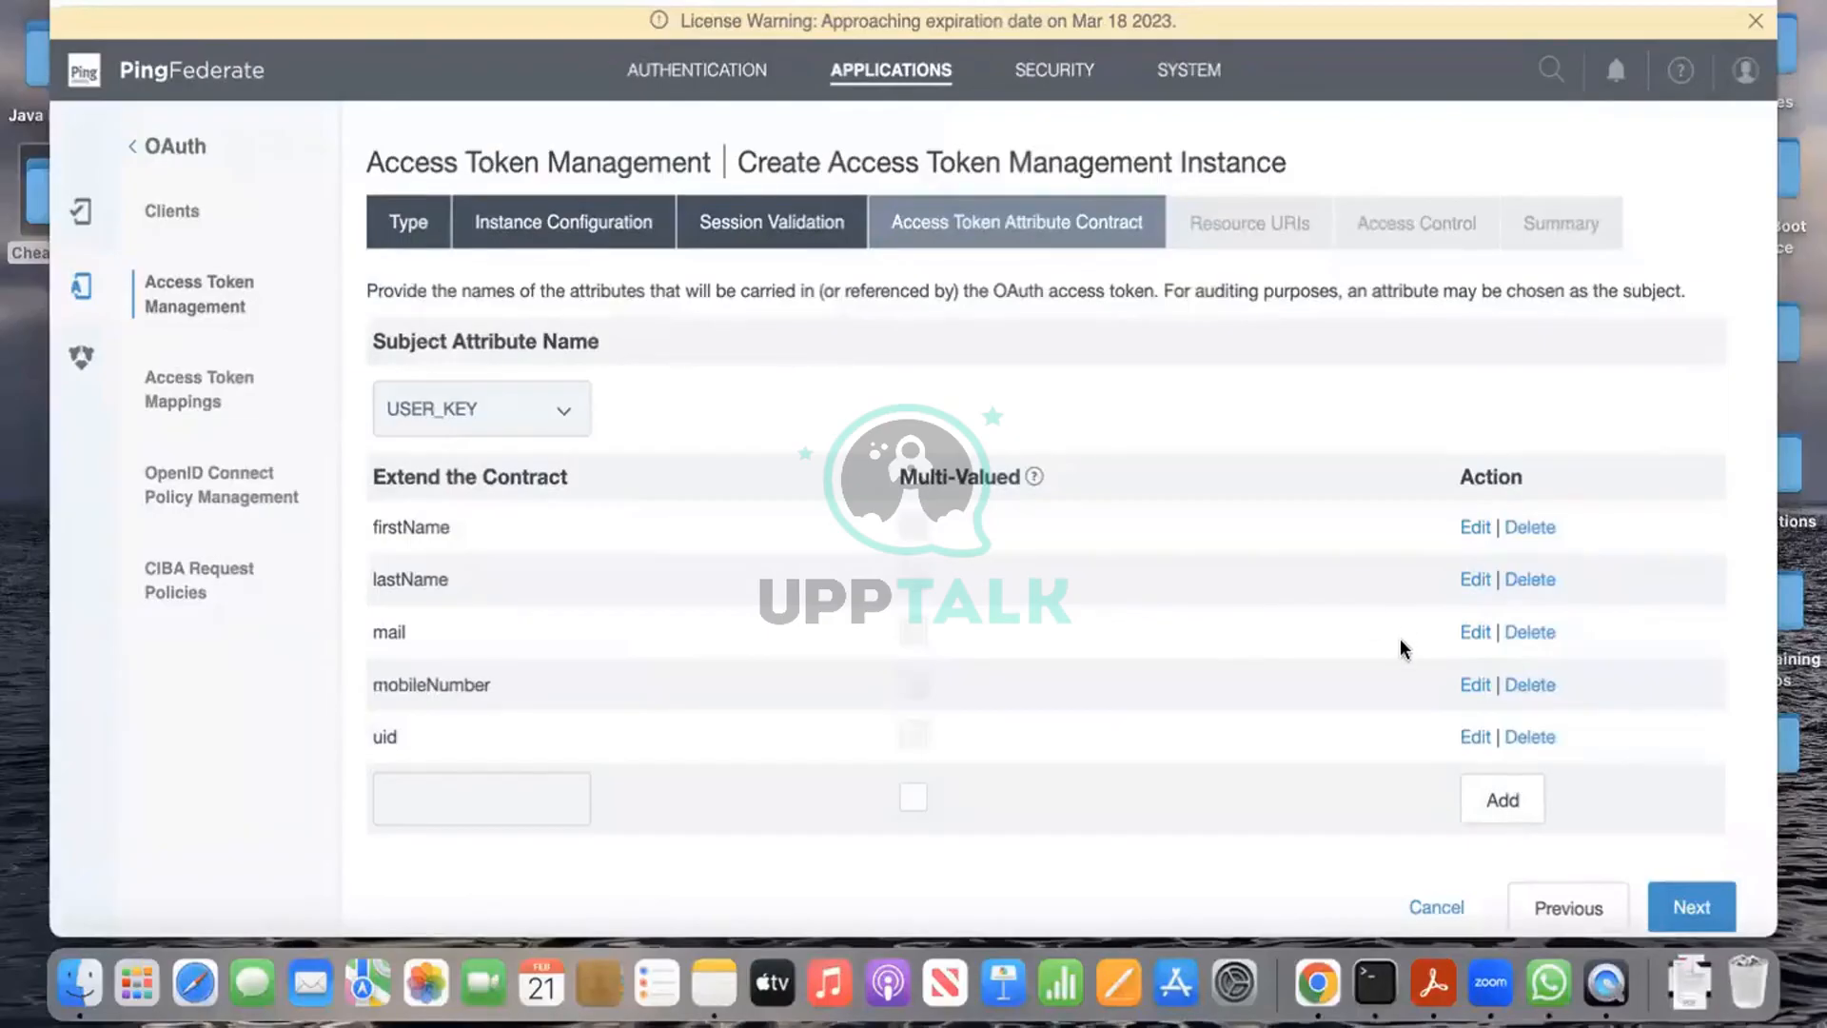
click(1705, 891)
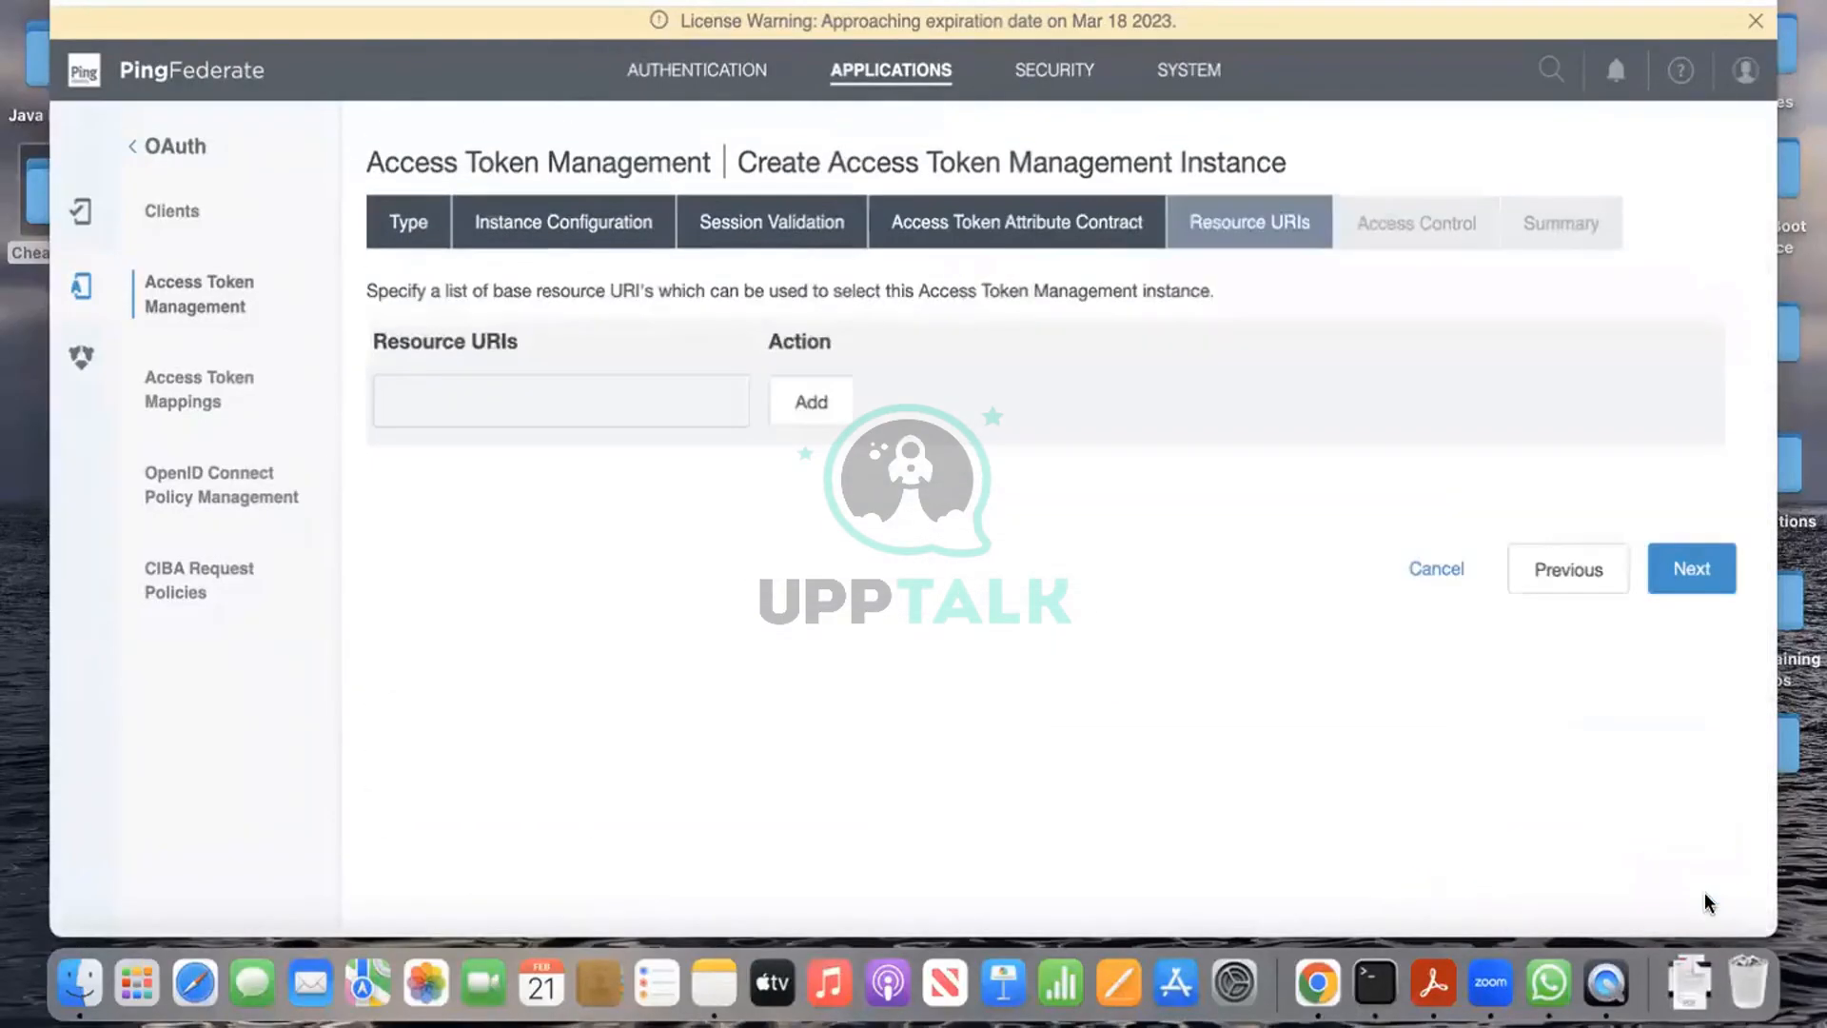
Step: Recheck the attribute contract, then pass the empty Resource URIs step to reach Access Control
click(1572, 575)
scroll(1637, 685, down, 1)
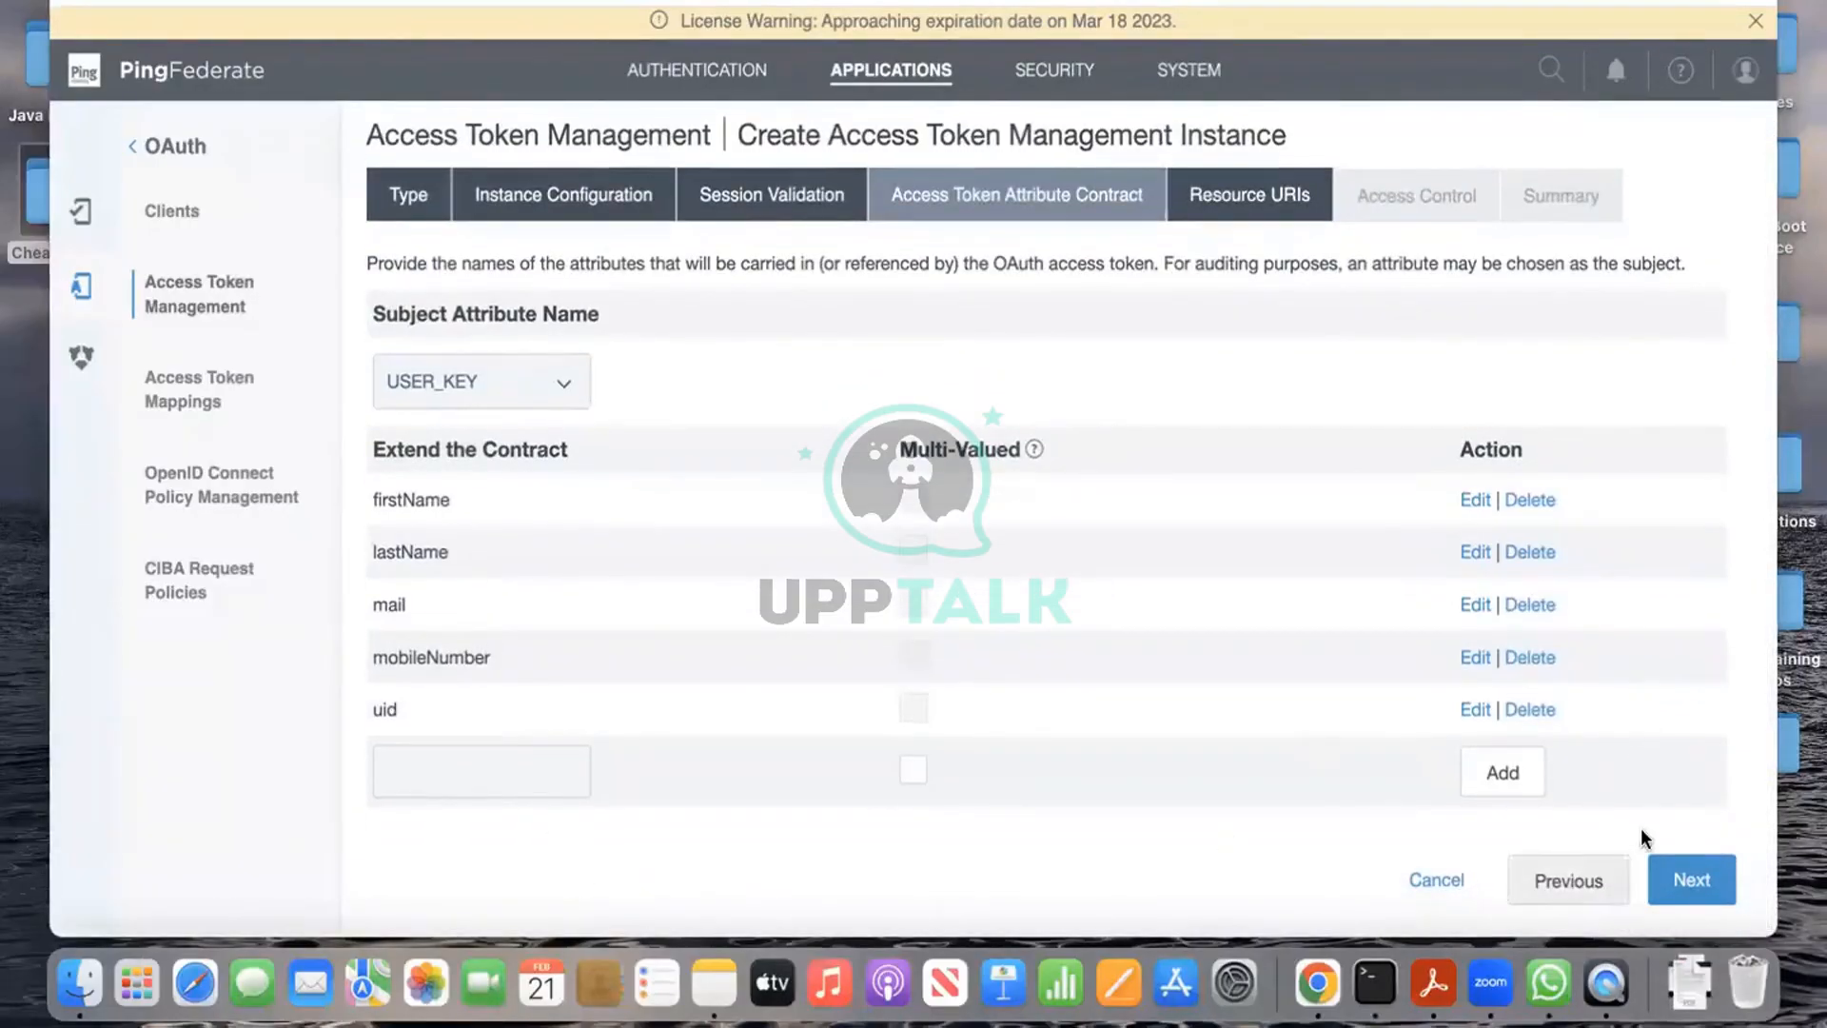
click(1709, 877)
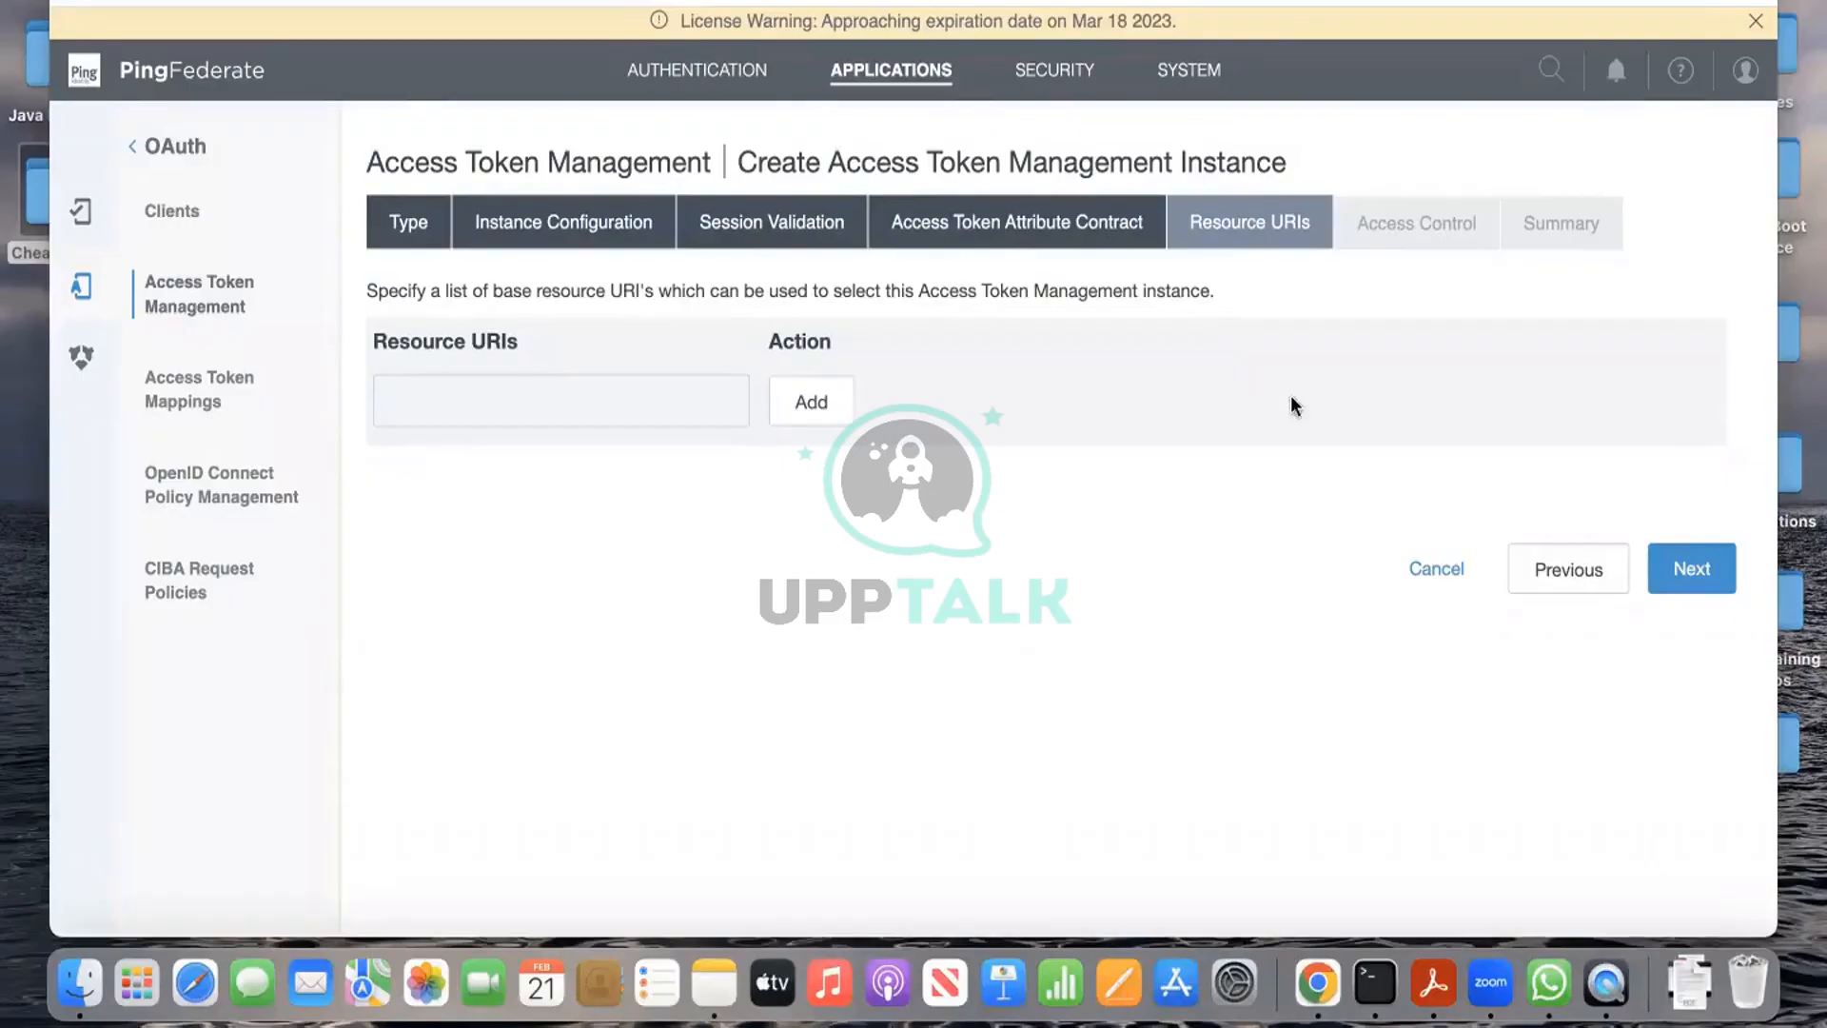
click(1722, 574)
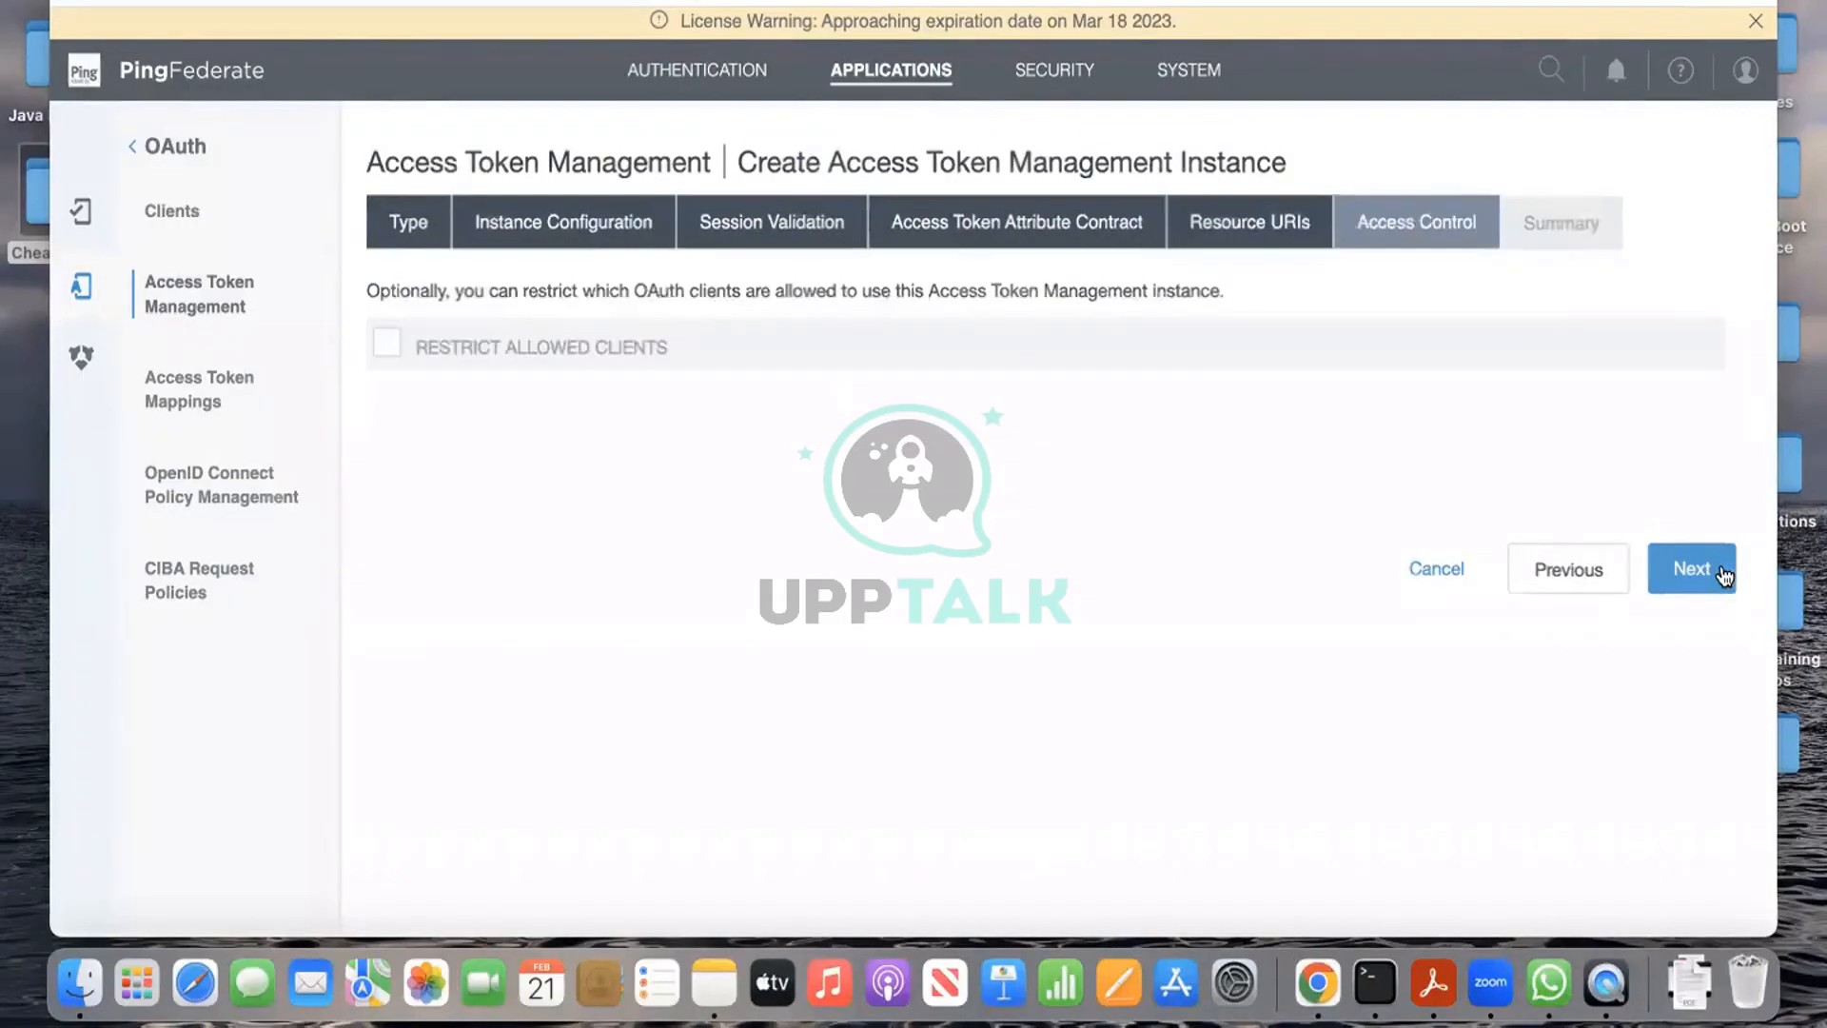
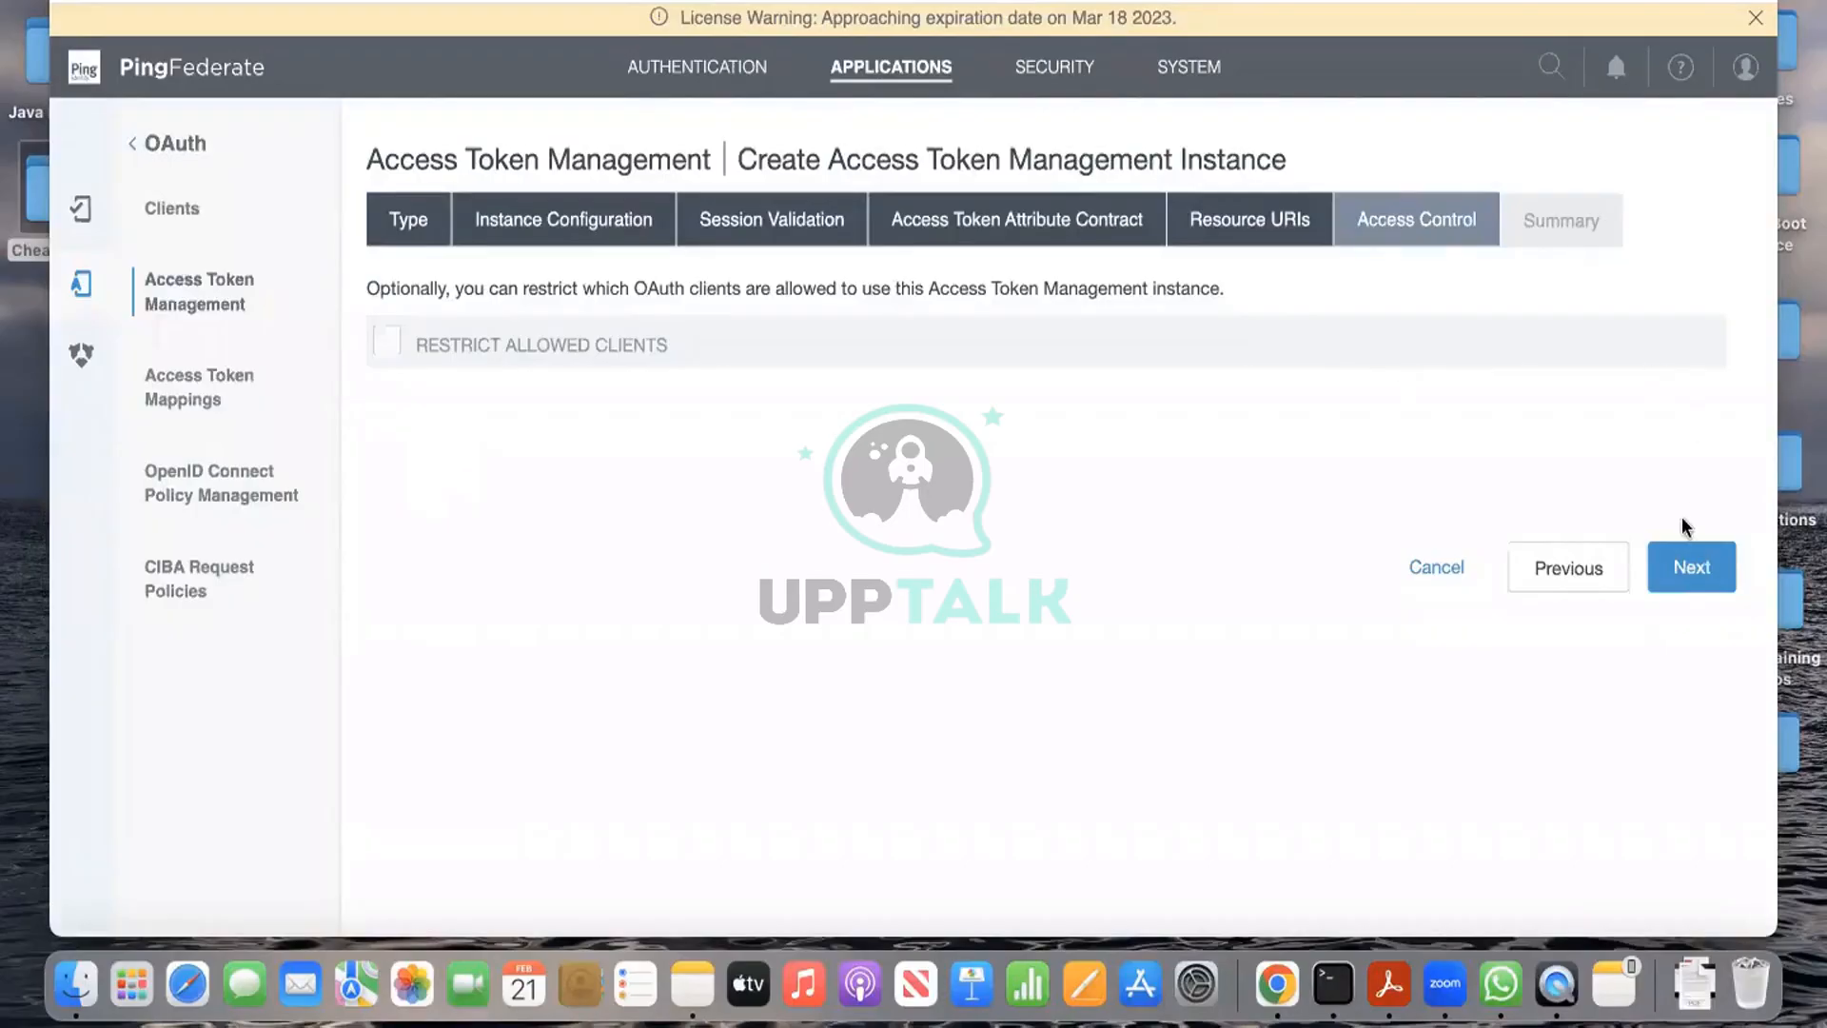
Step: Save the token1 JSON Web Tokens access token manager from its summary, then switch to the Notes desktop
click(1690, 567)
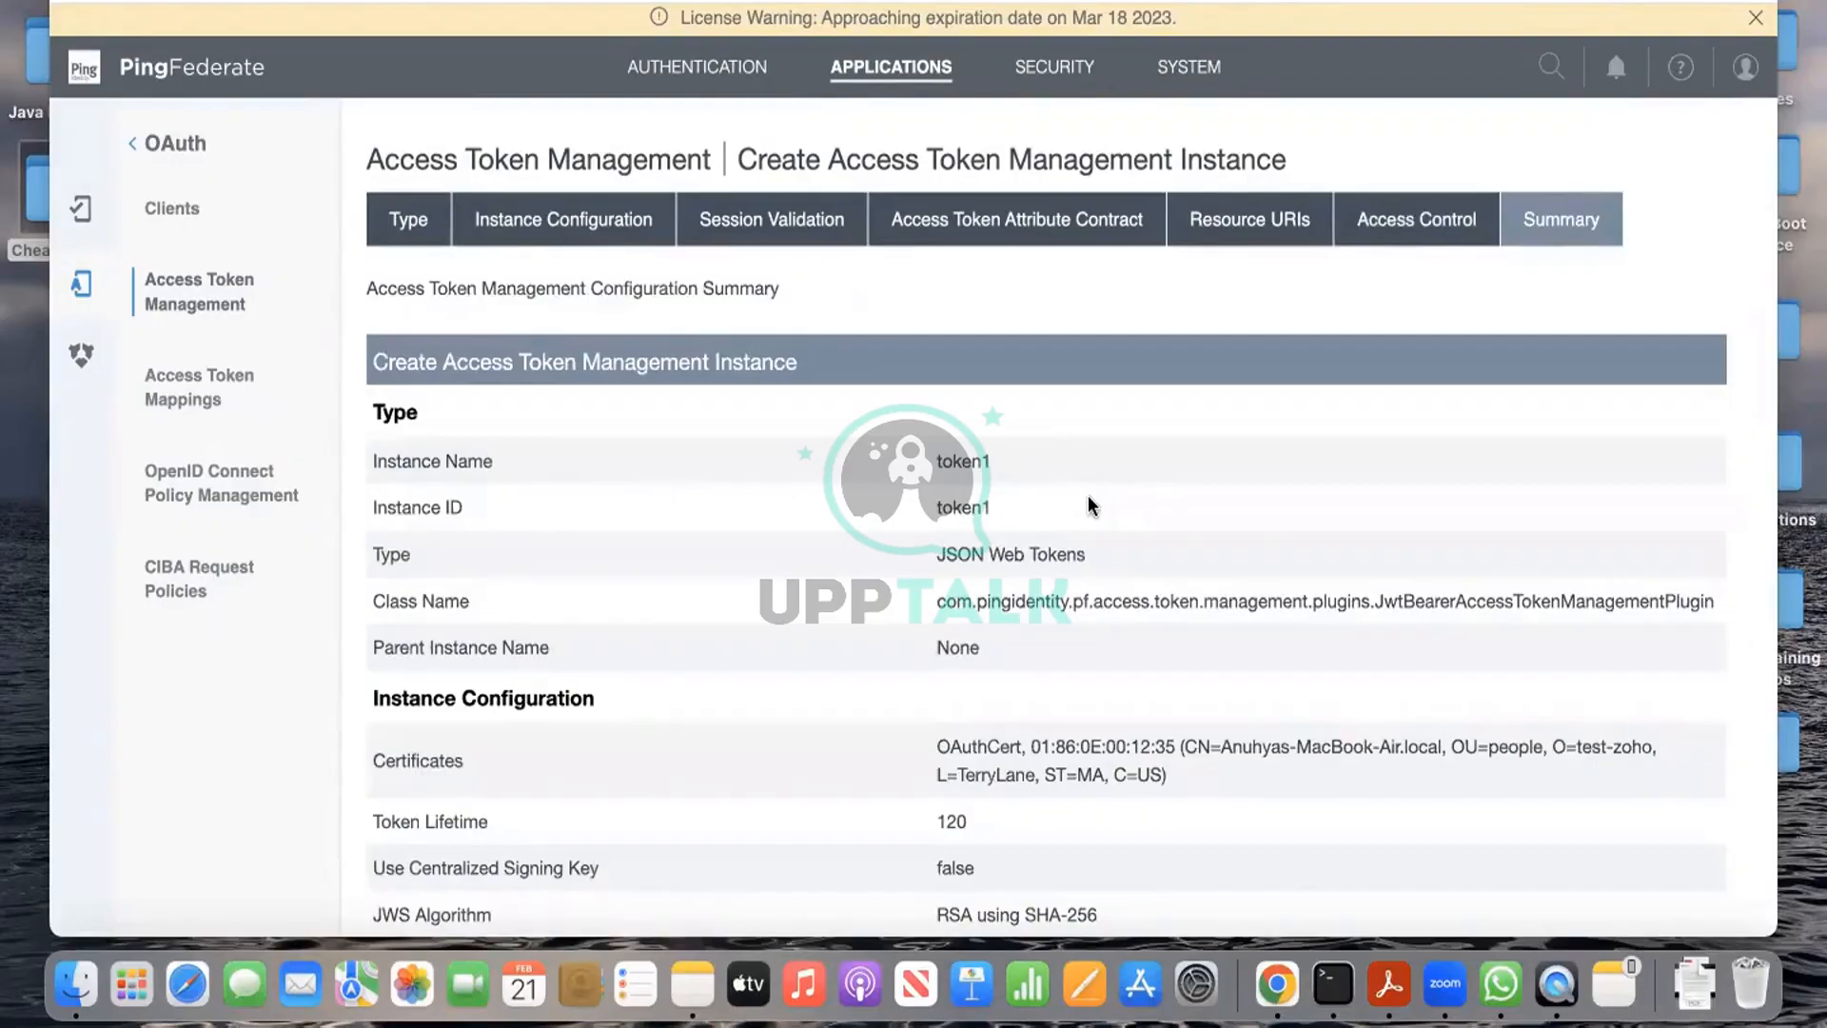
scroll(1088, 497, down, 15)
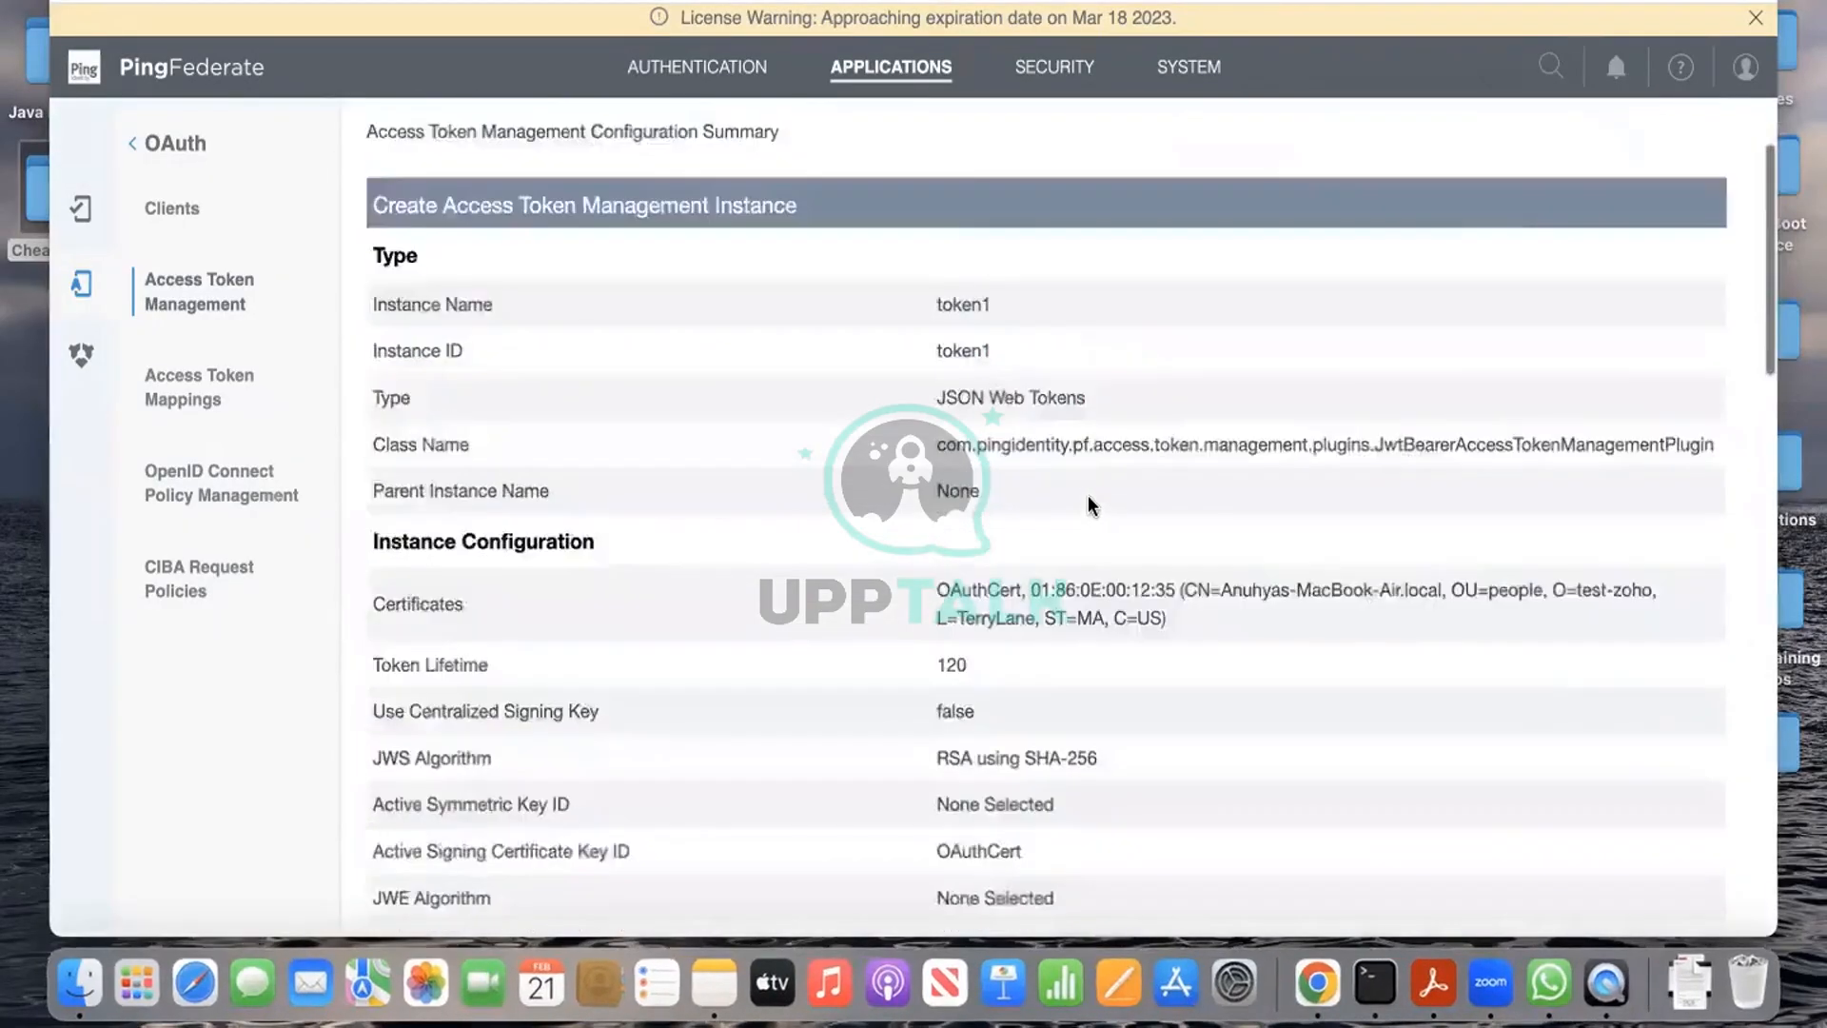
scroll(1087, 504, down, 5)
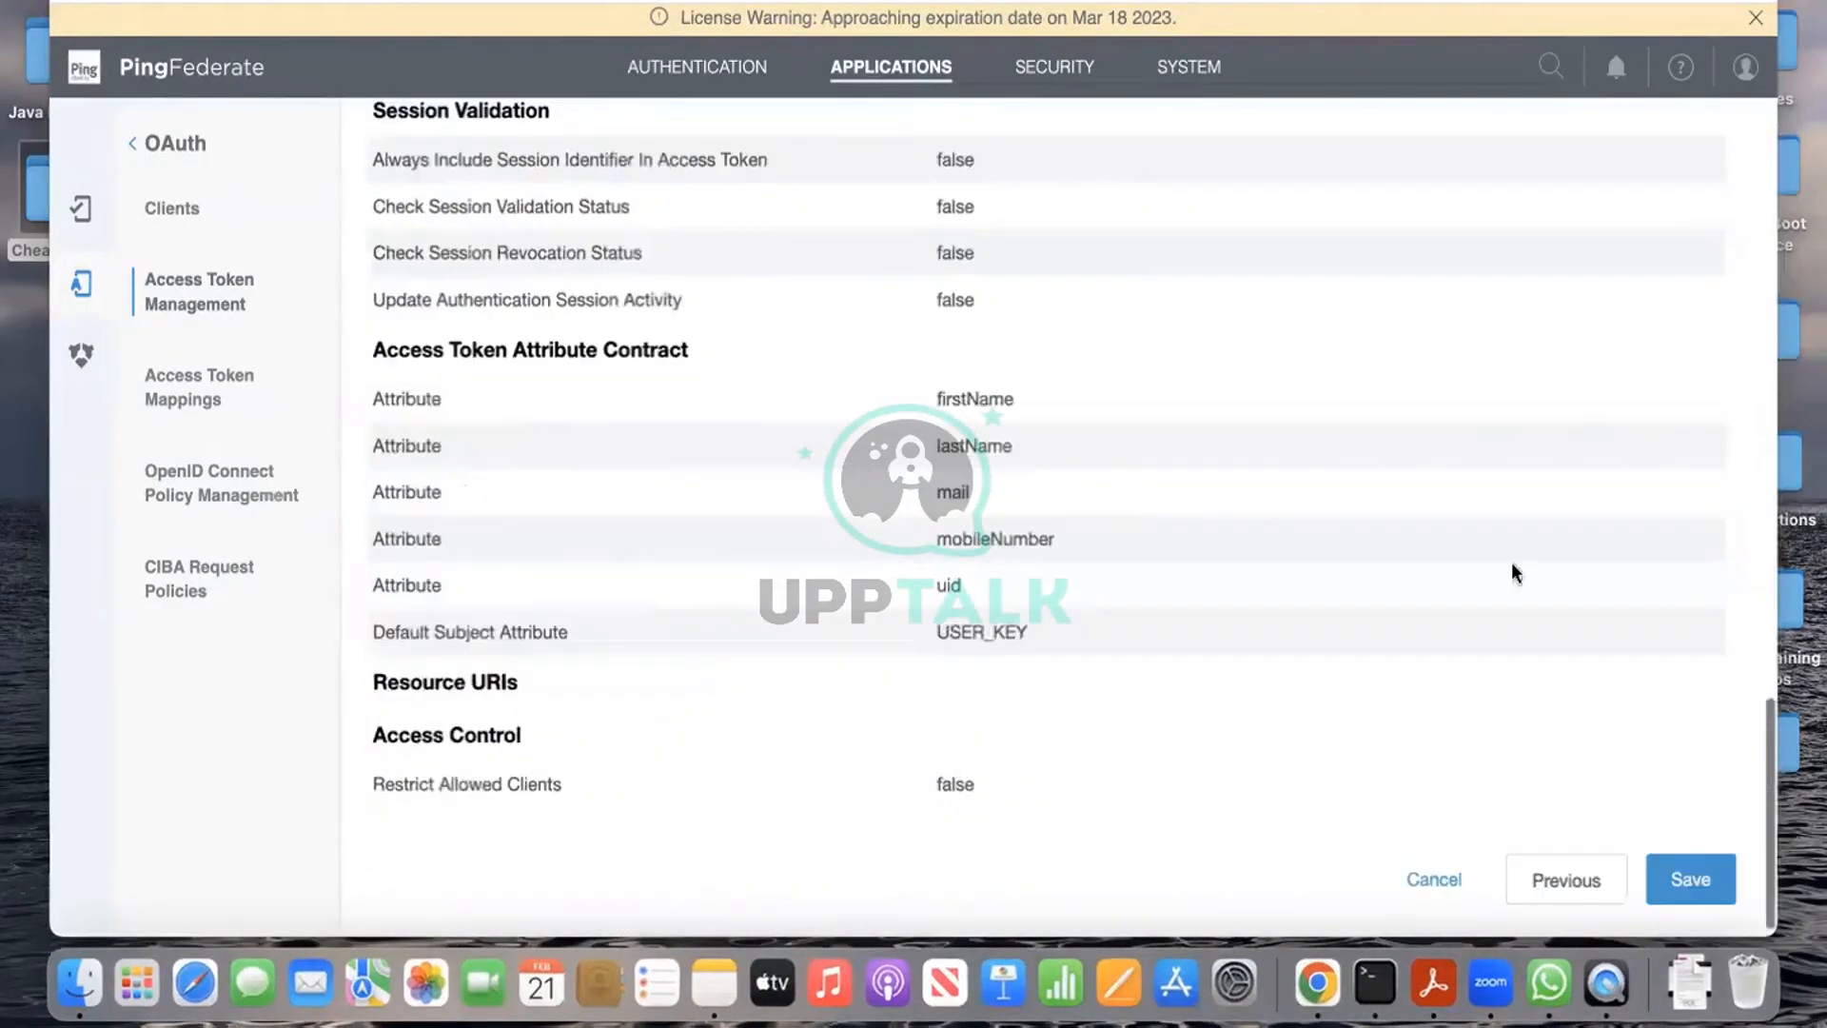
click(1680, 879)
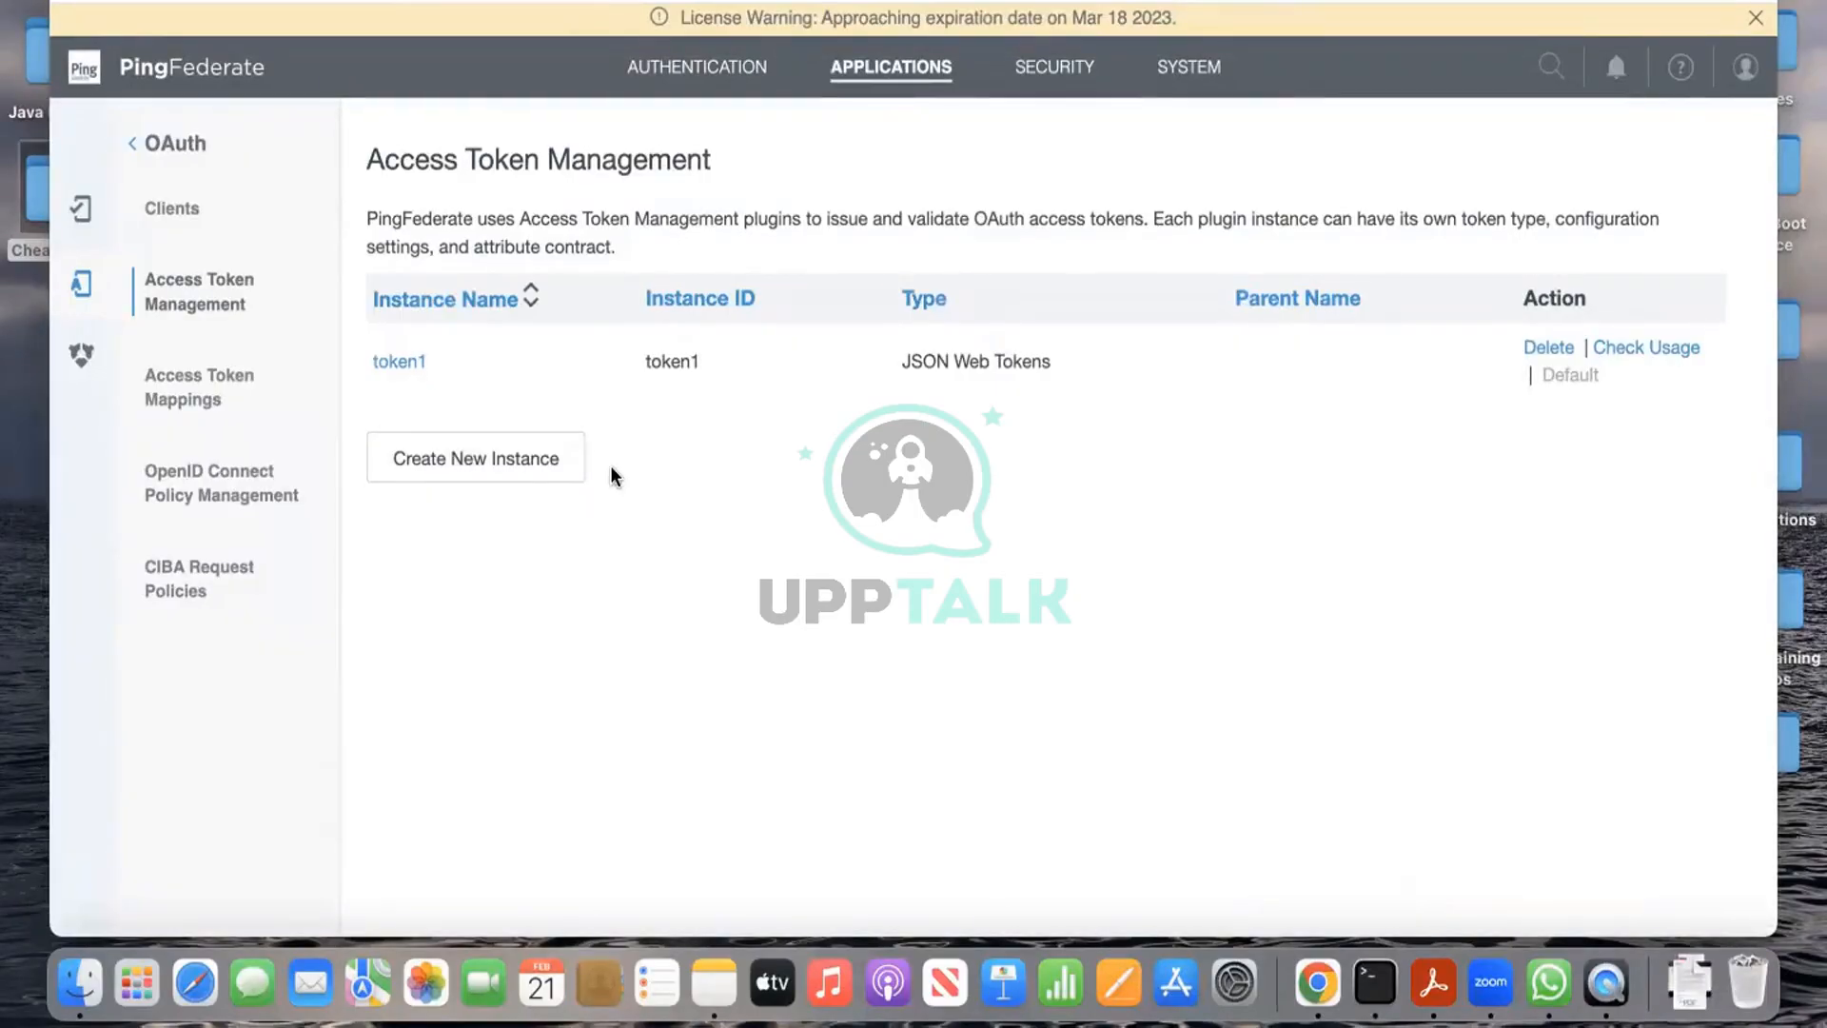
key(ctrl+Left)
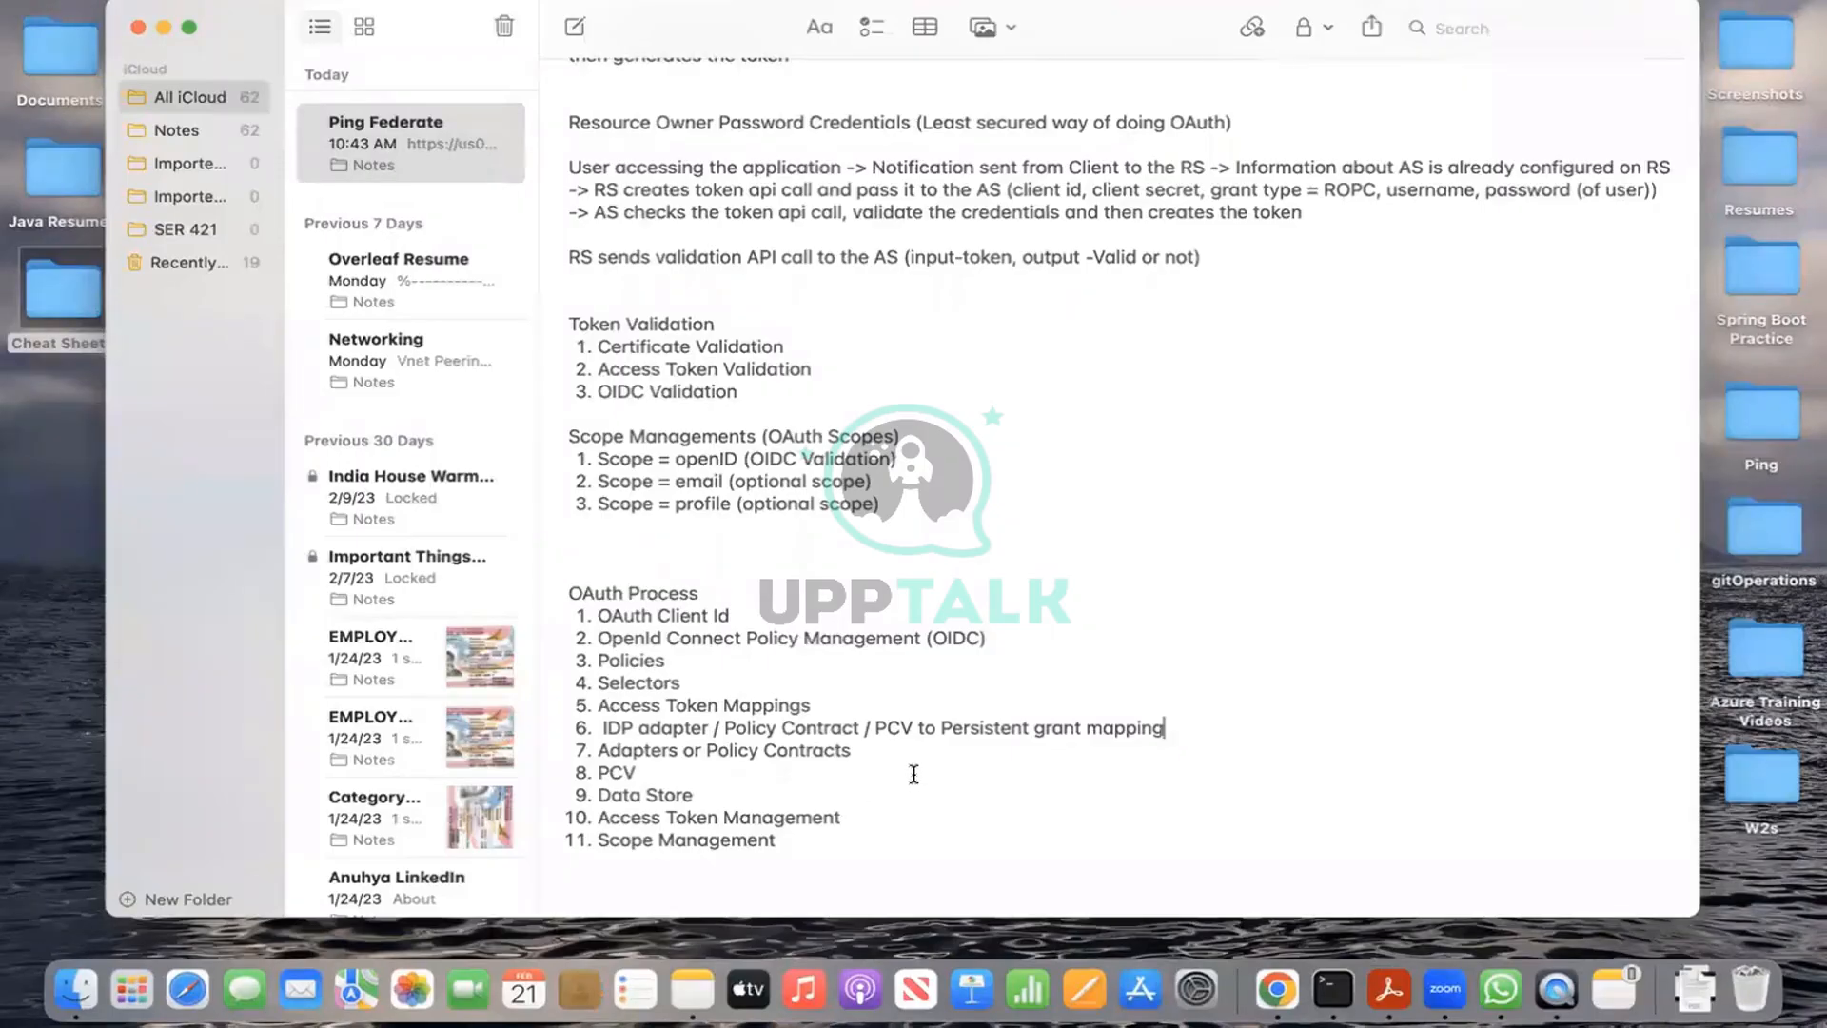
Step: Return from the Notes desktop to PingFederate's Access Token Management list showing token1
key(ctrl+Right)
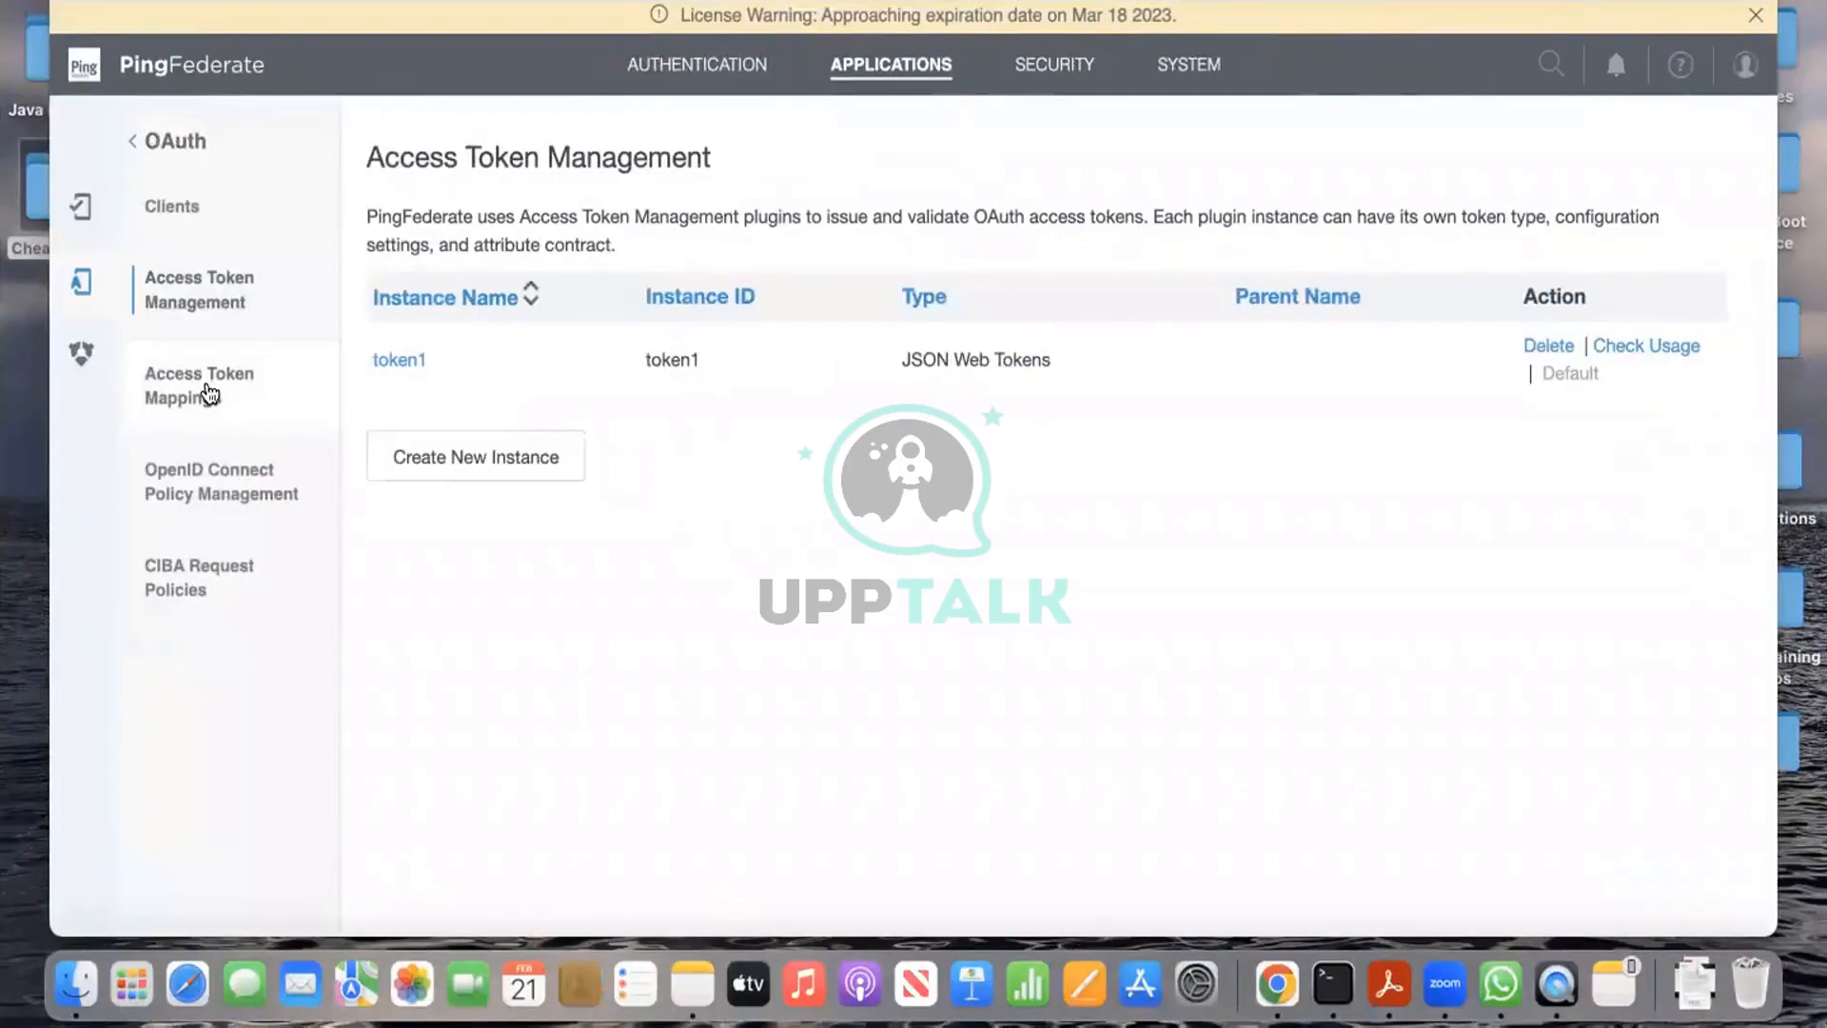
Step: On Access Token Mappings, select token1 as the access token manager and leave Context unset
click(209, 393)
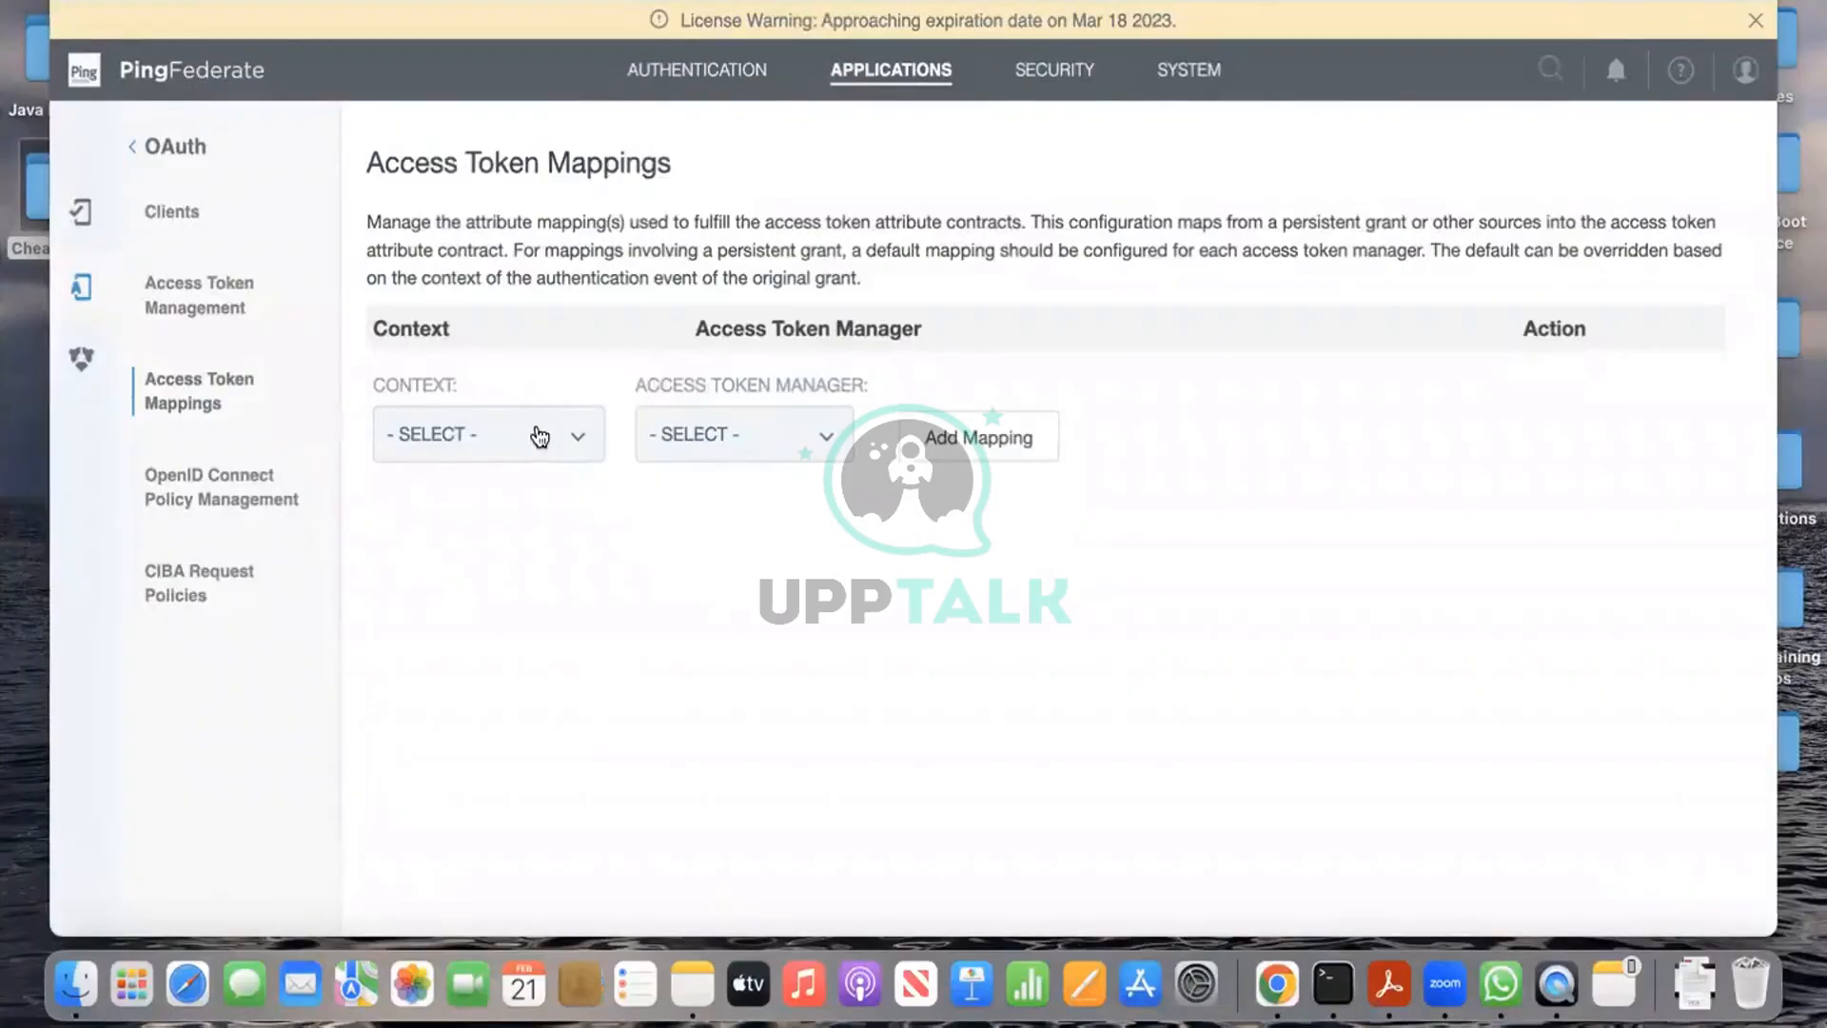
click(540, 436)
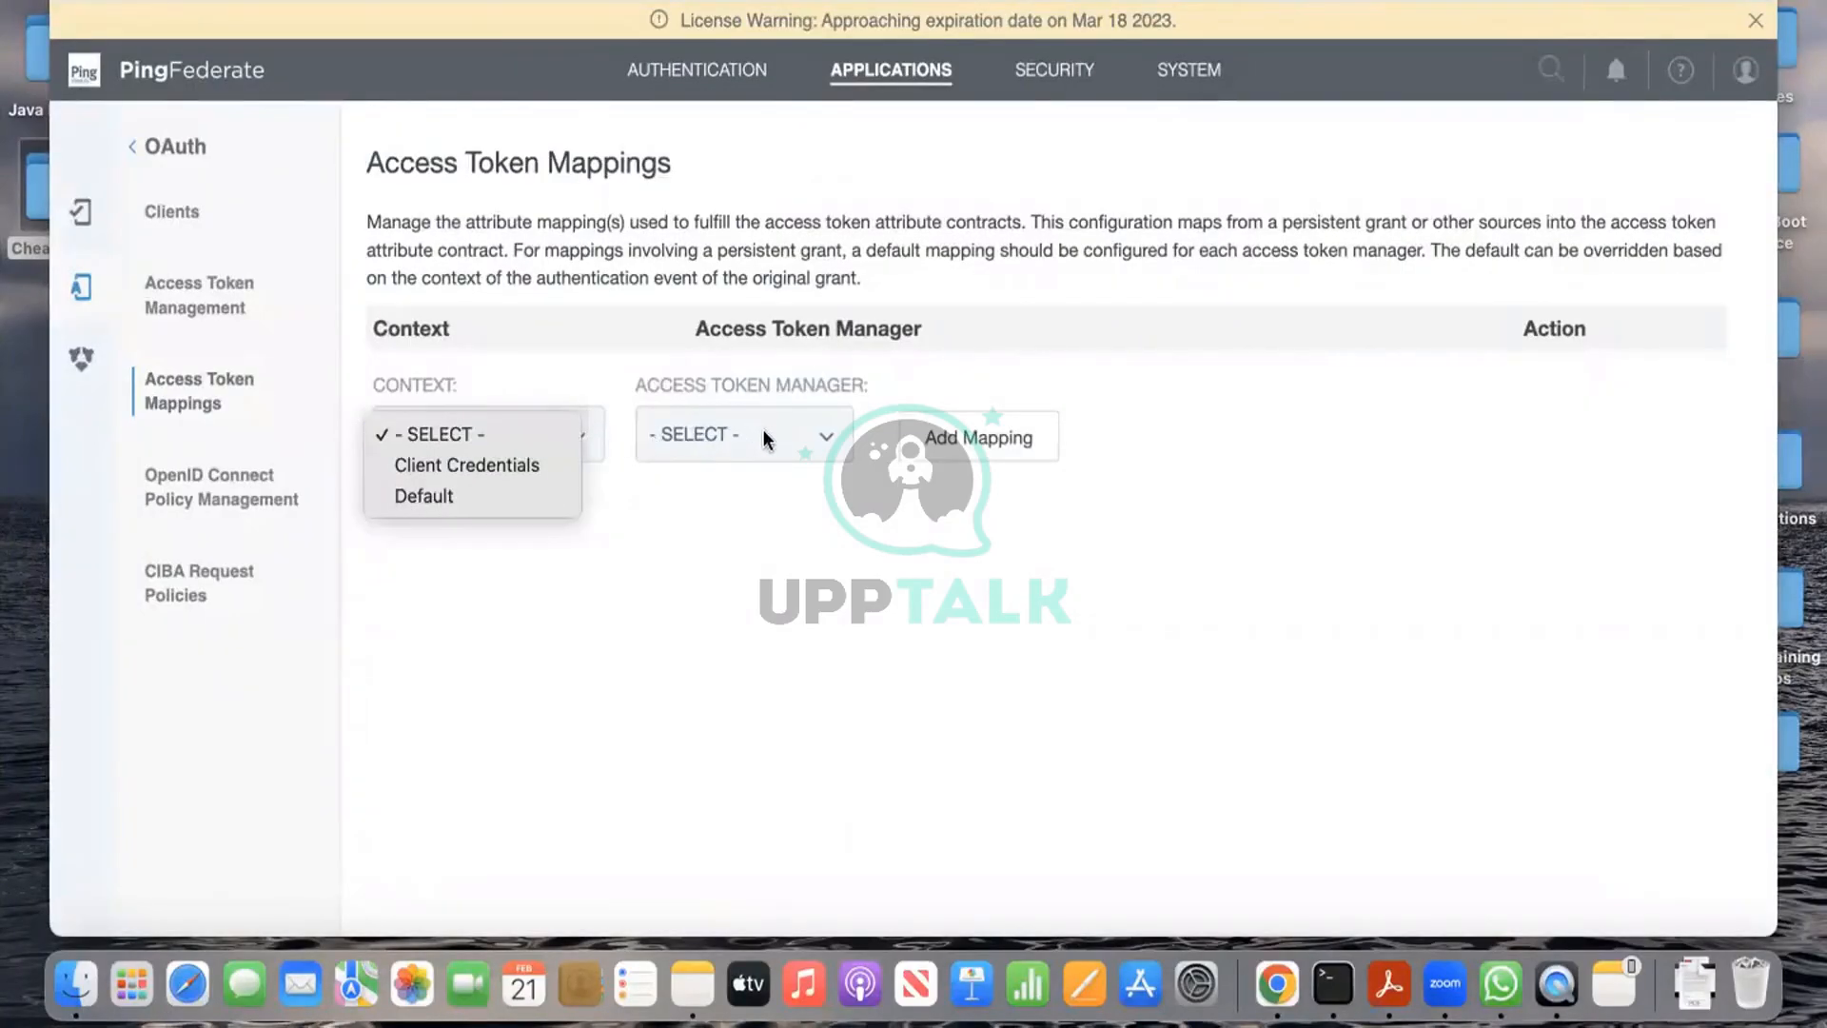
click(831, 440)
click(831, 440)
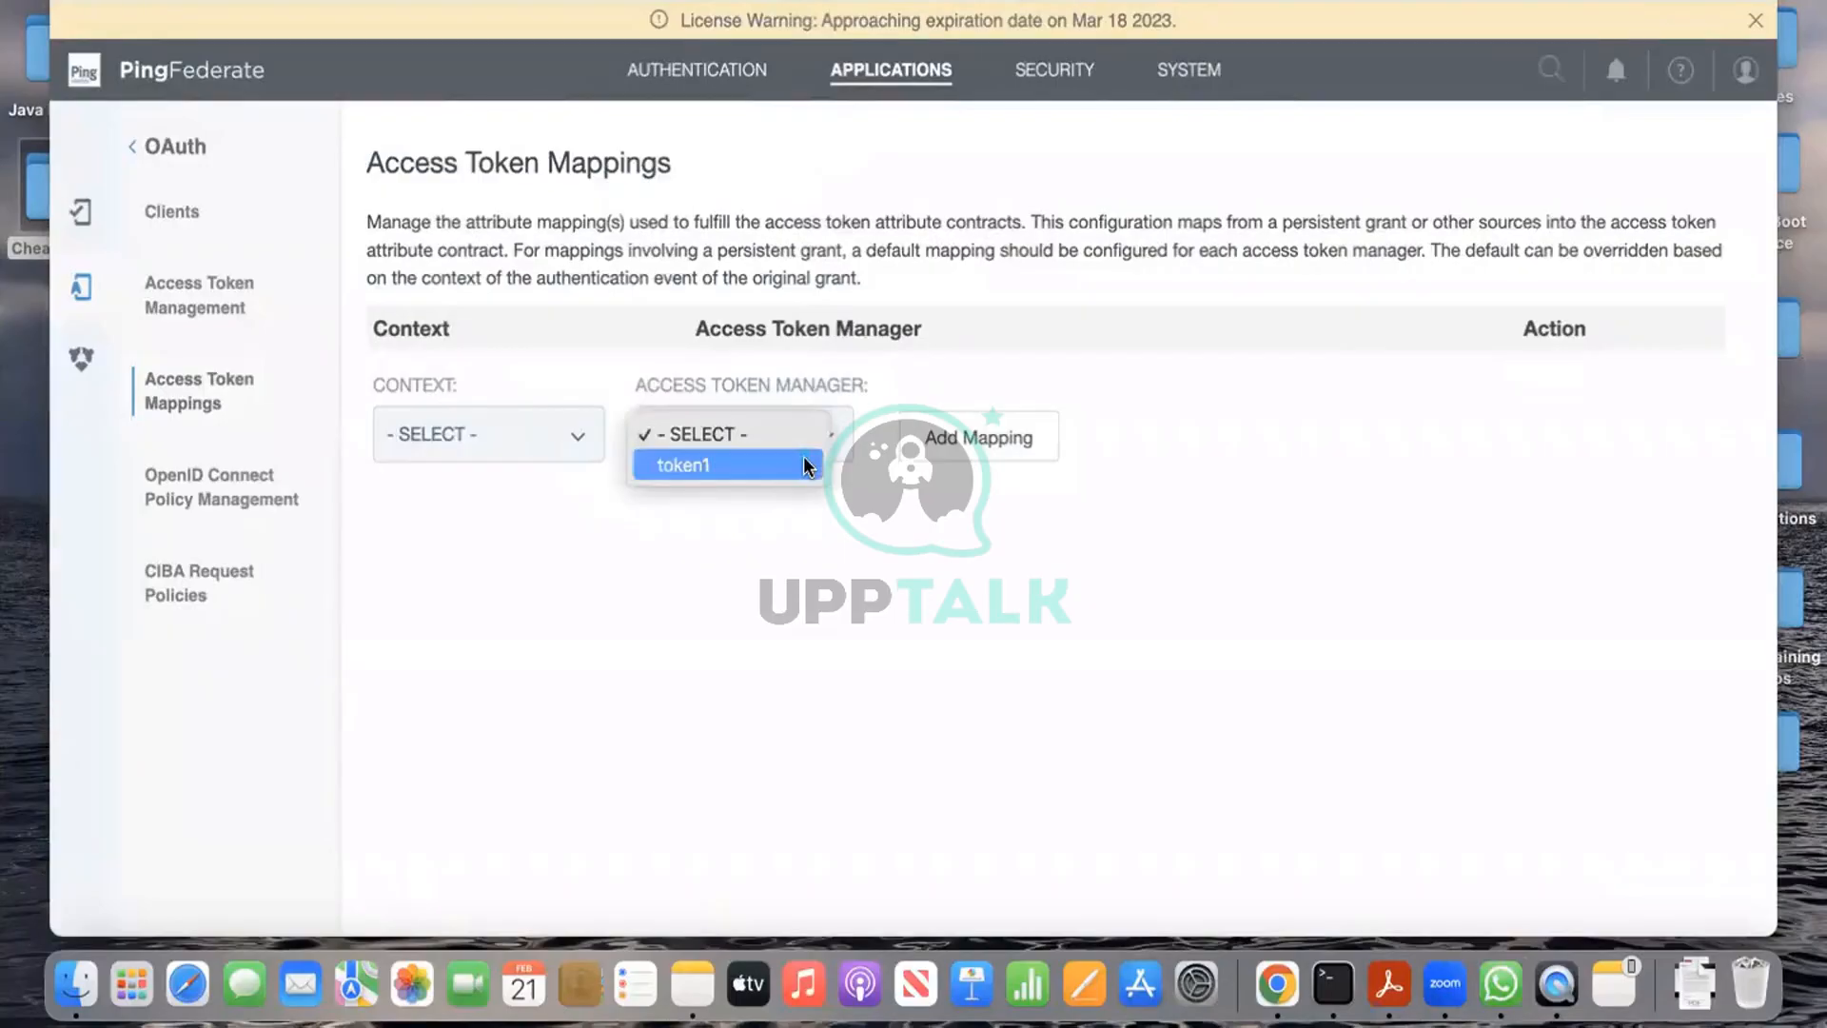
click(805, 466)
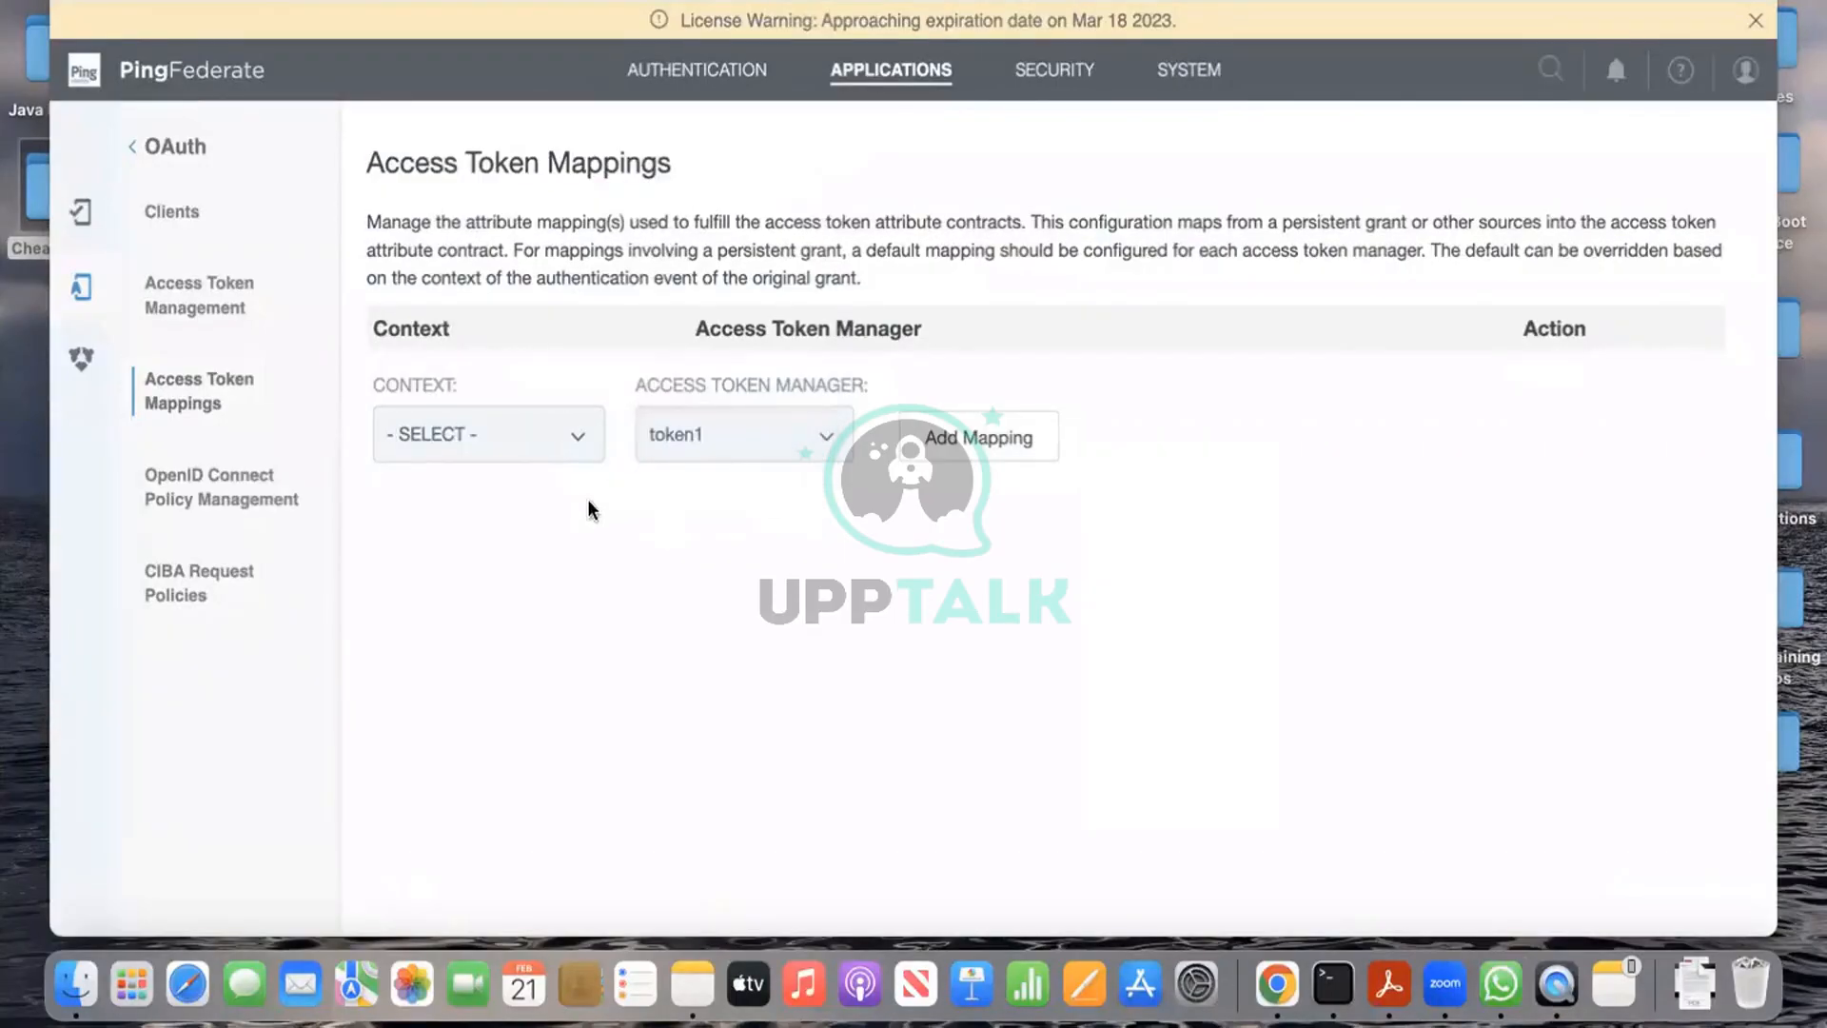
click(577, 440)
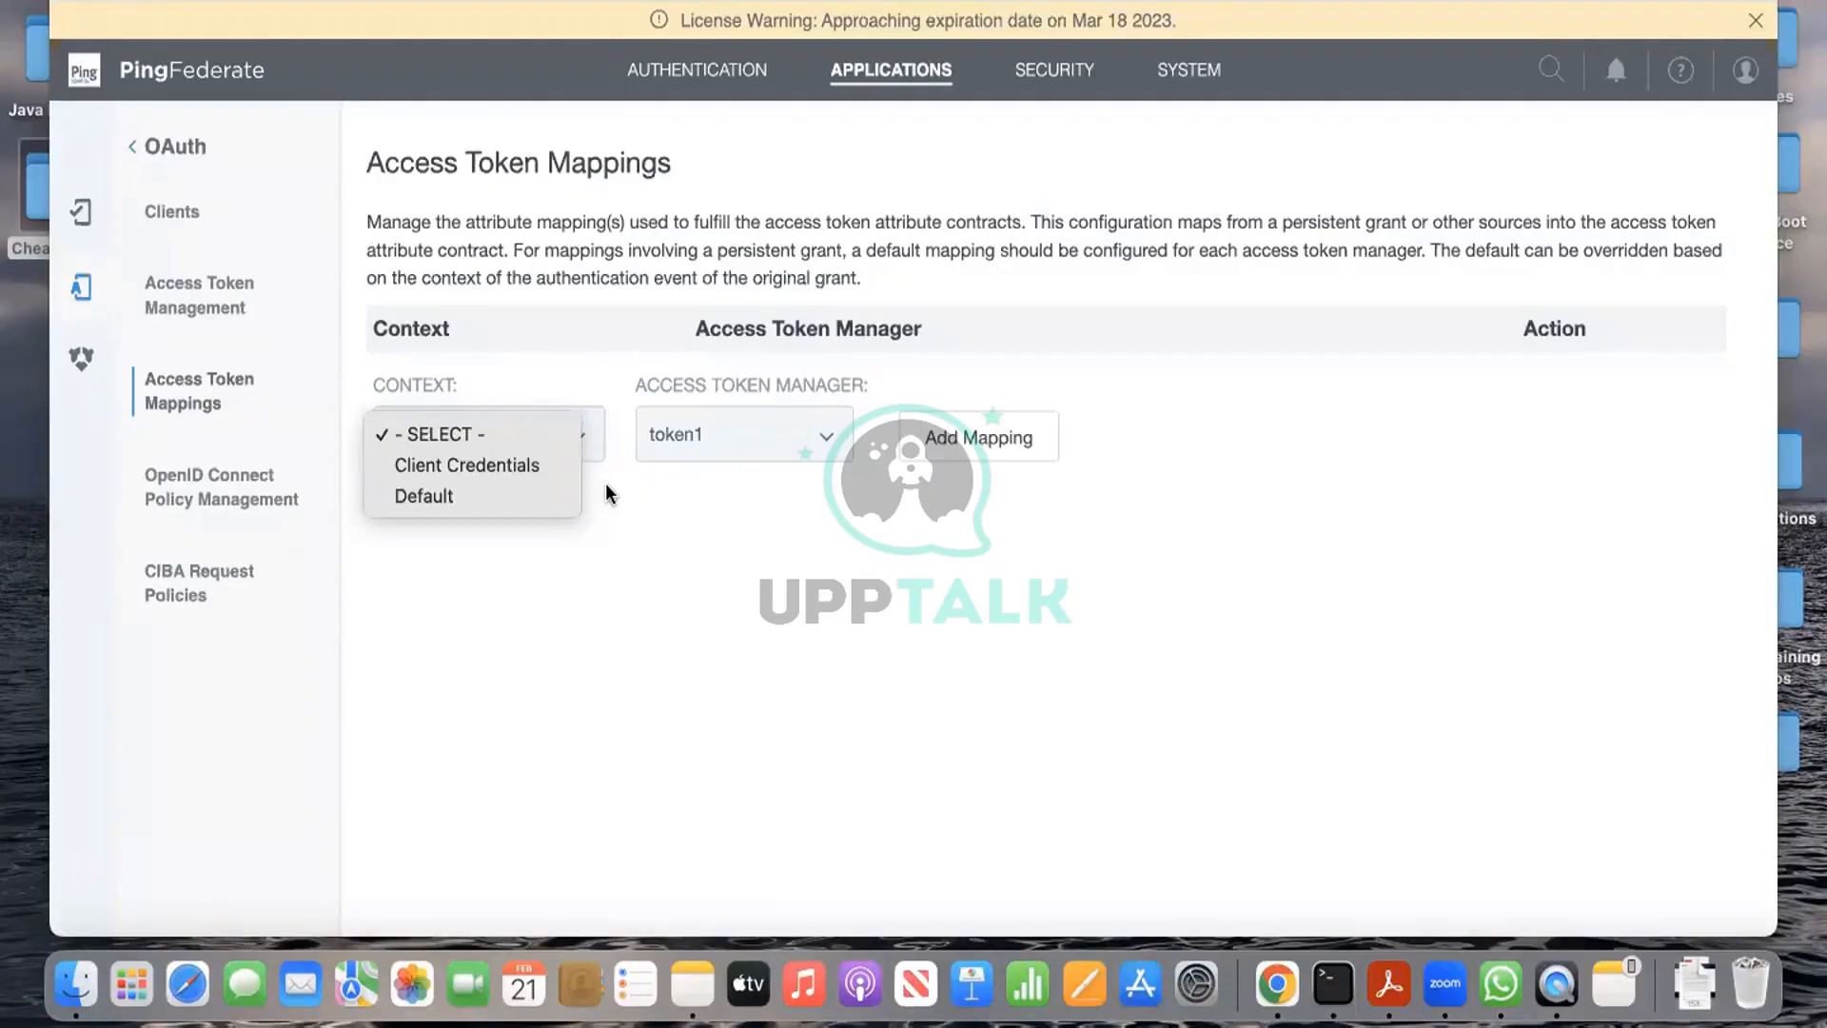
click(605, 482)
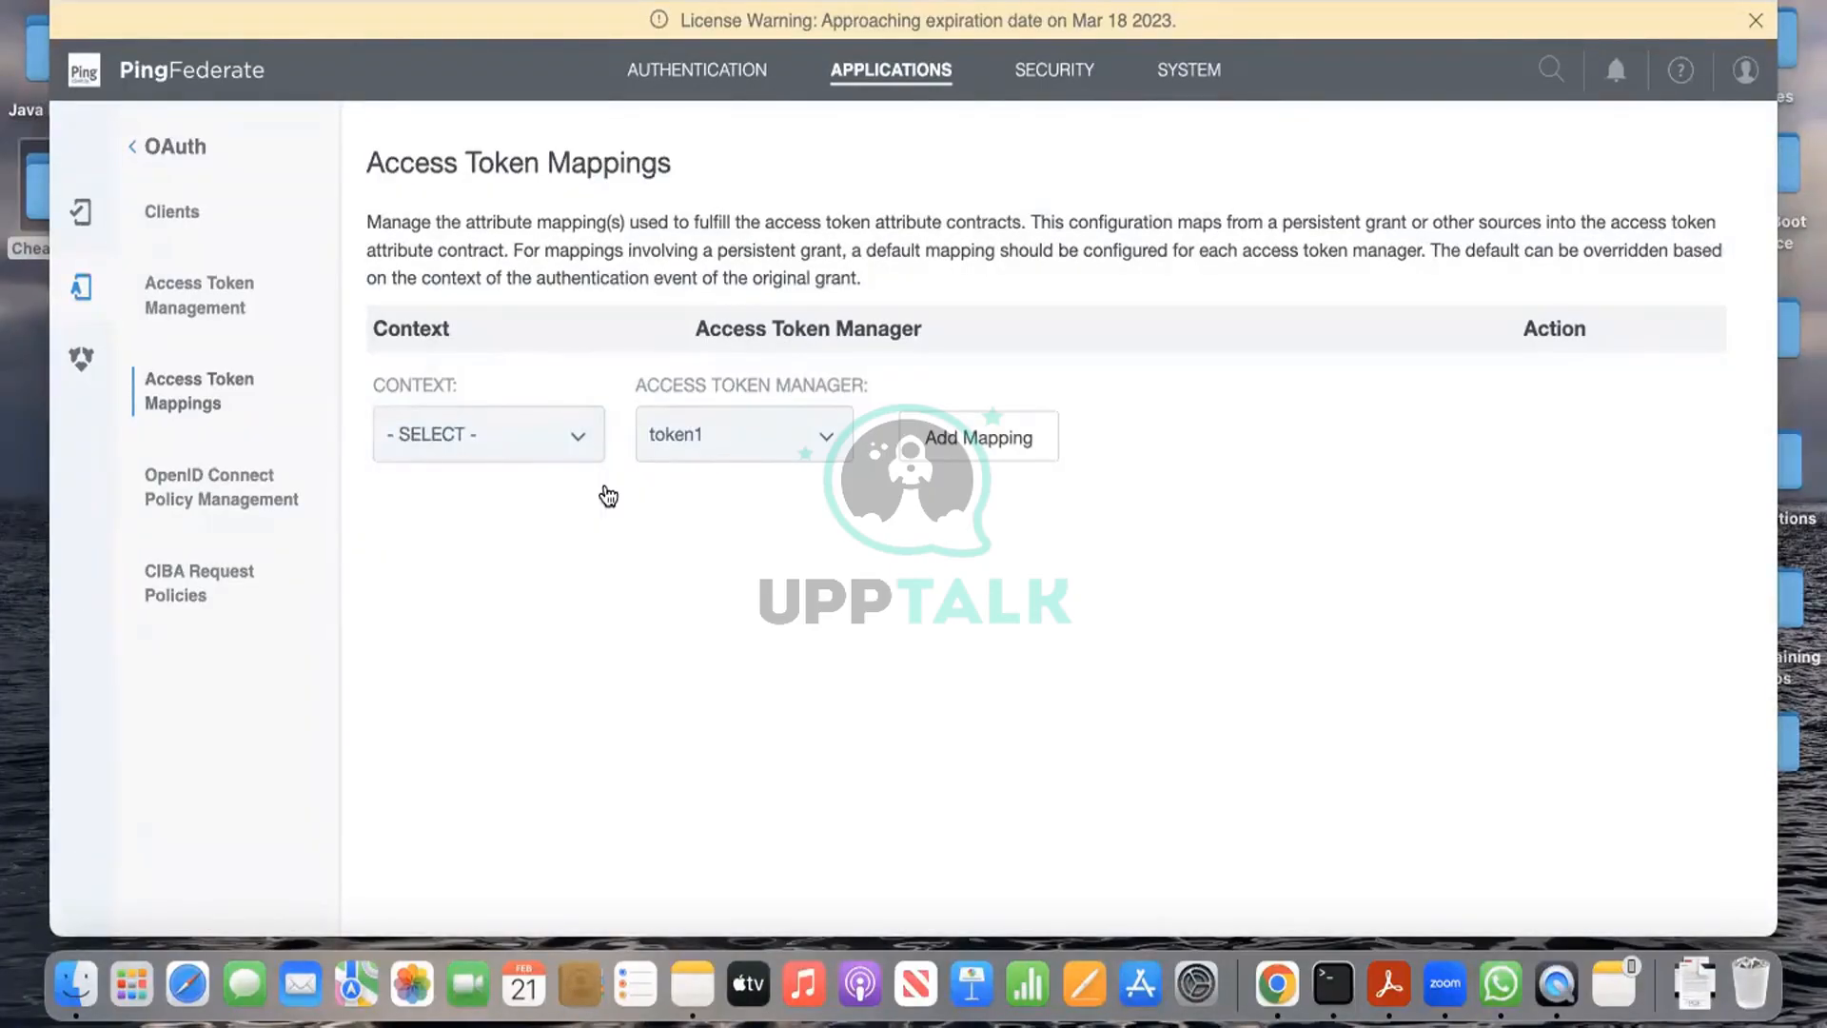
scroll(608, 496, down, 1)
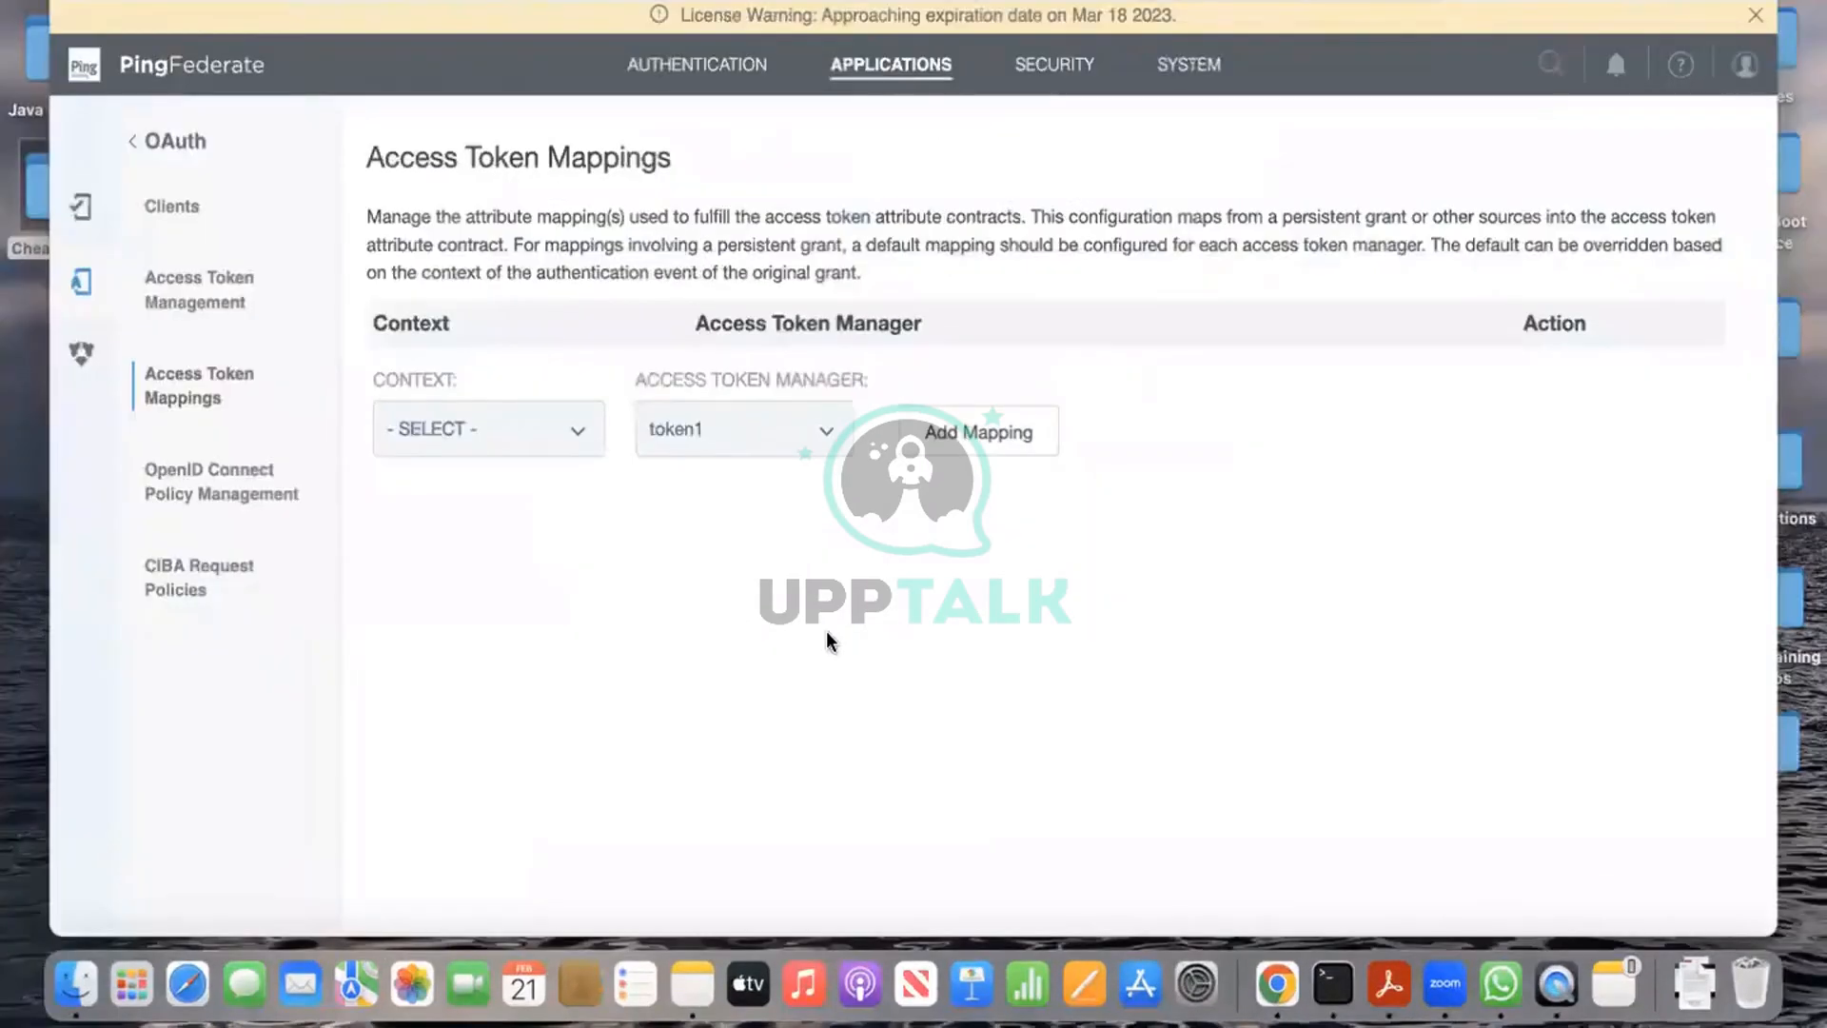
Step: Under Authentication, open Policy Contract Grant Mapping and add a mapping for policycontract1
click(698, 64)
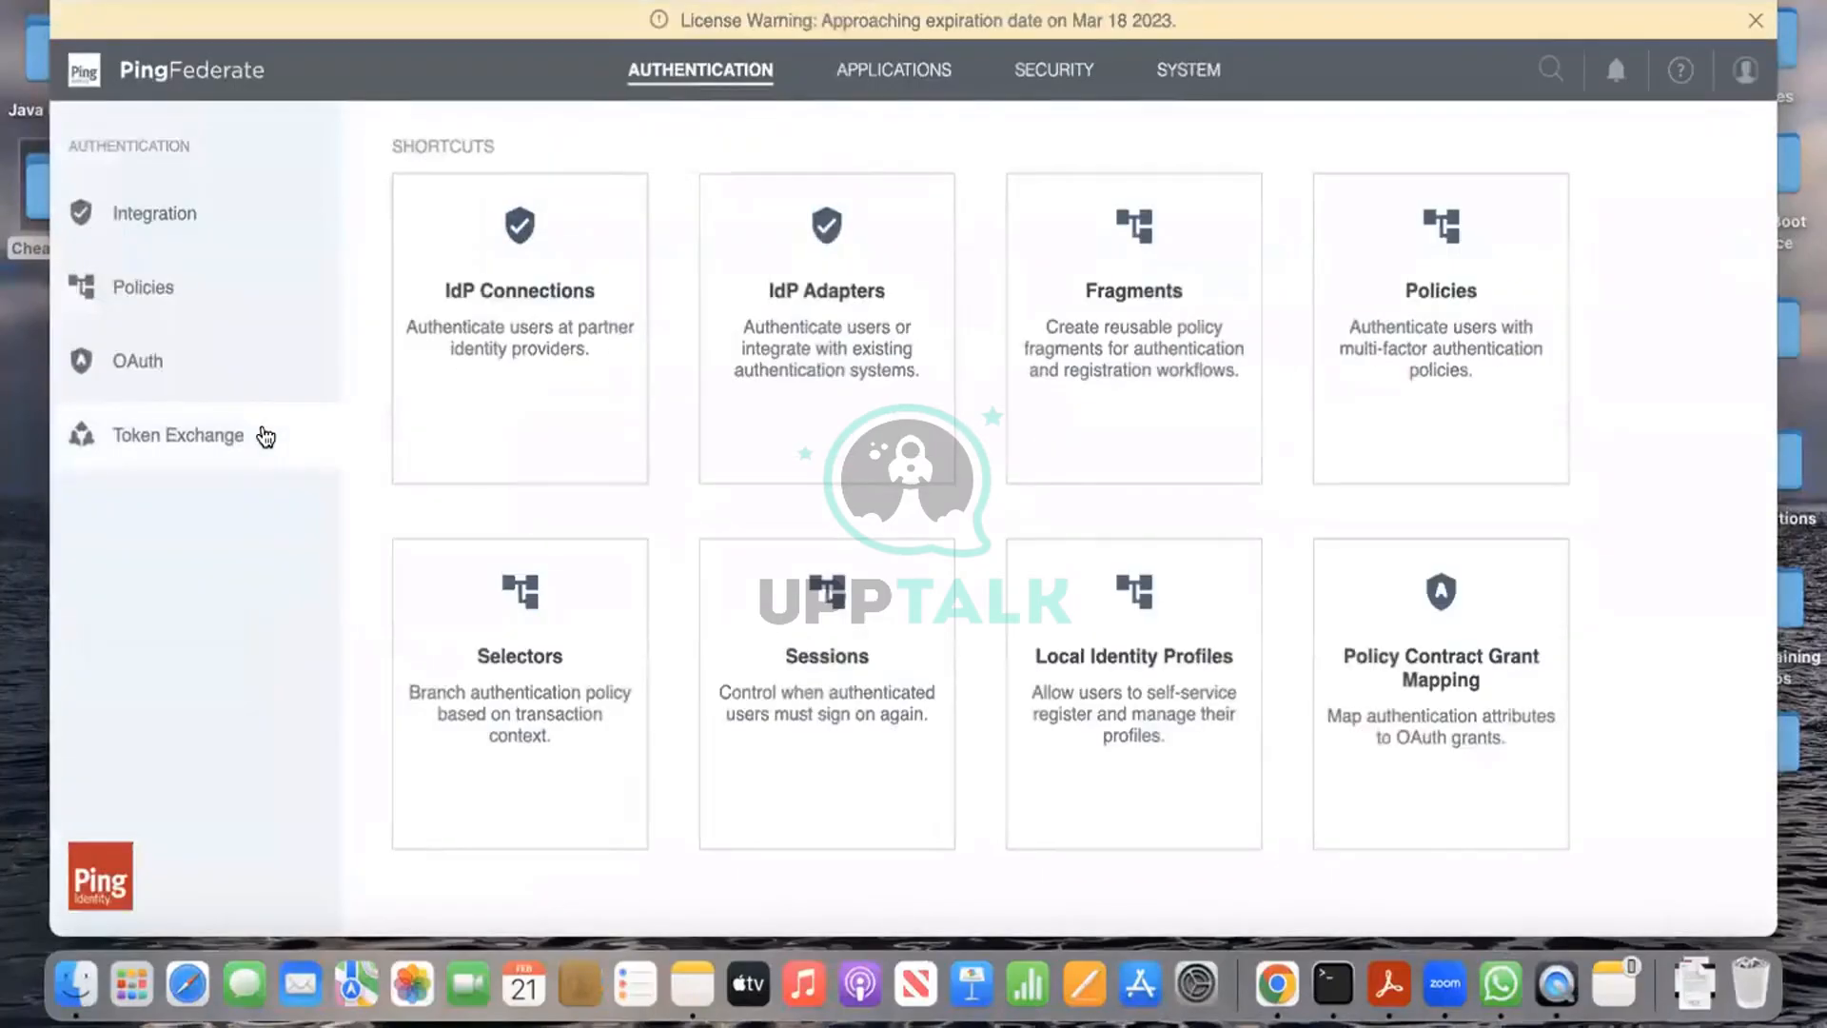
click(1451, 663)
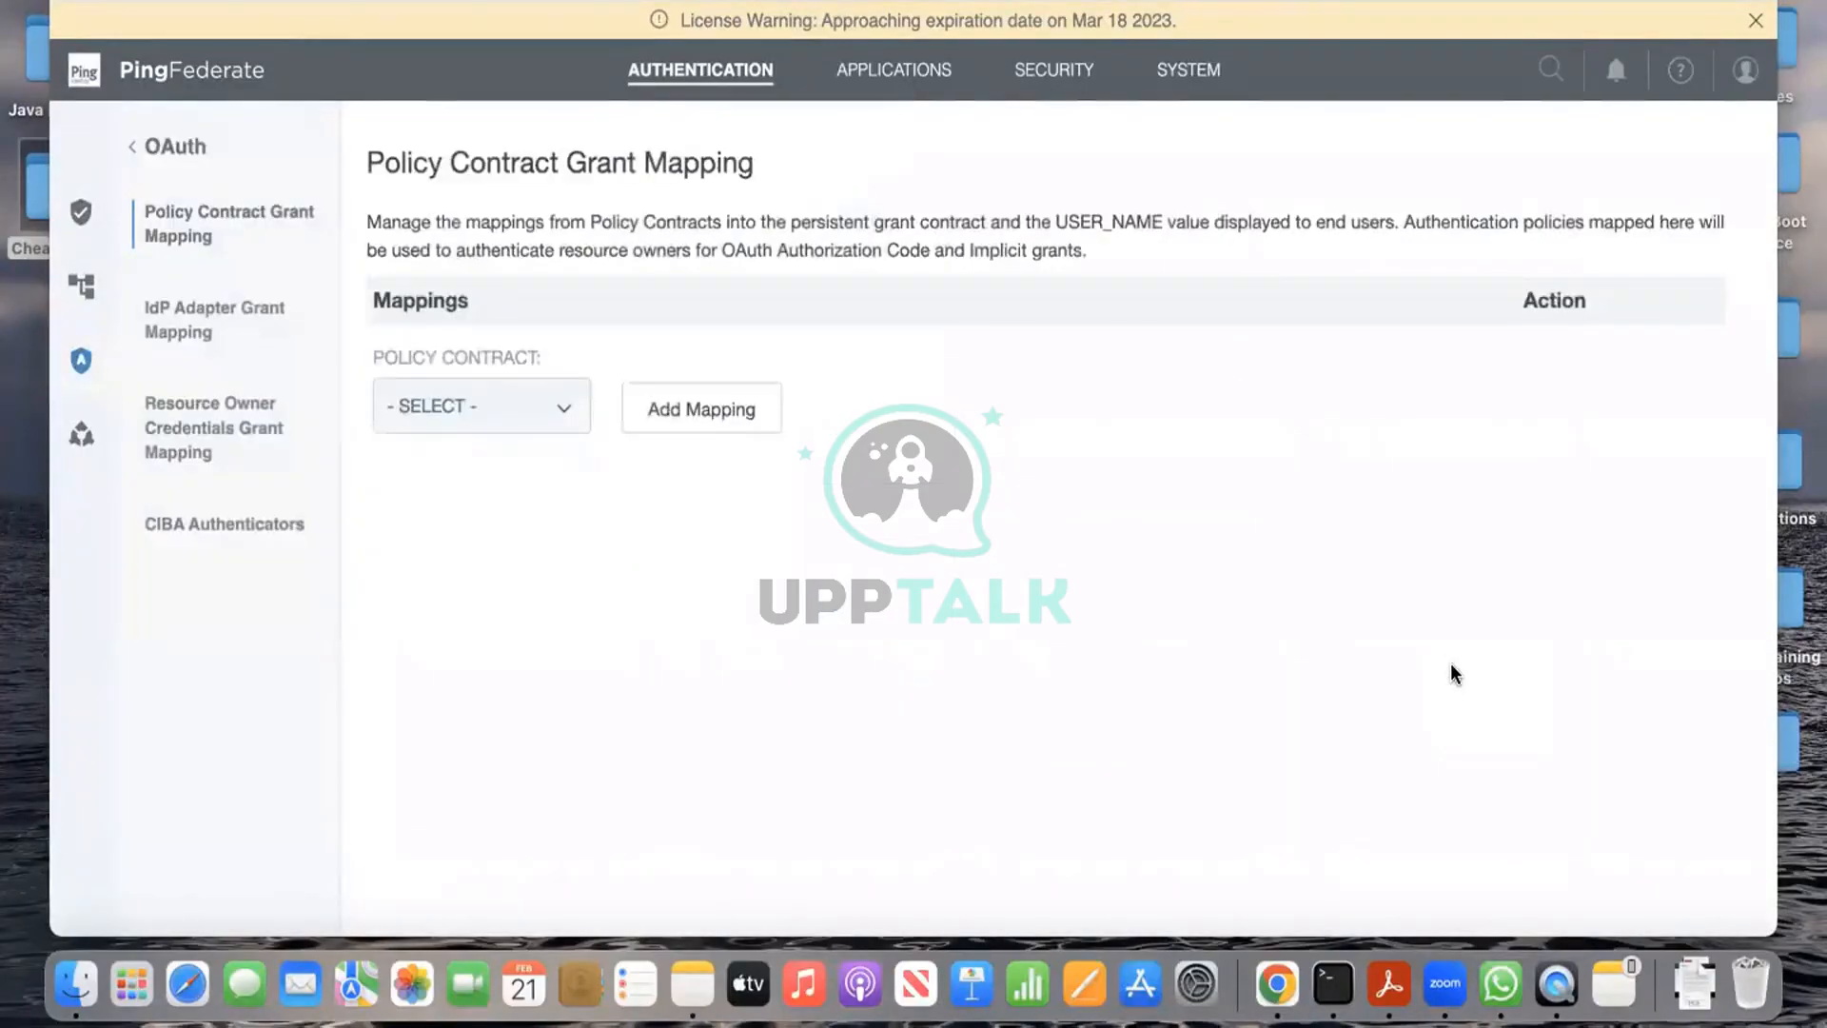
click(563, 410)
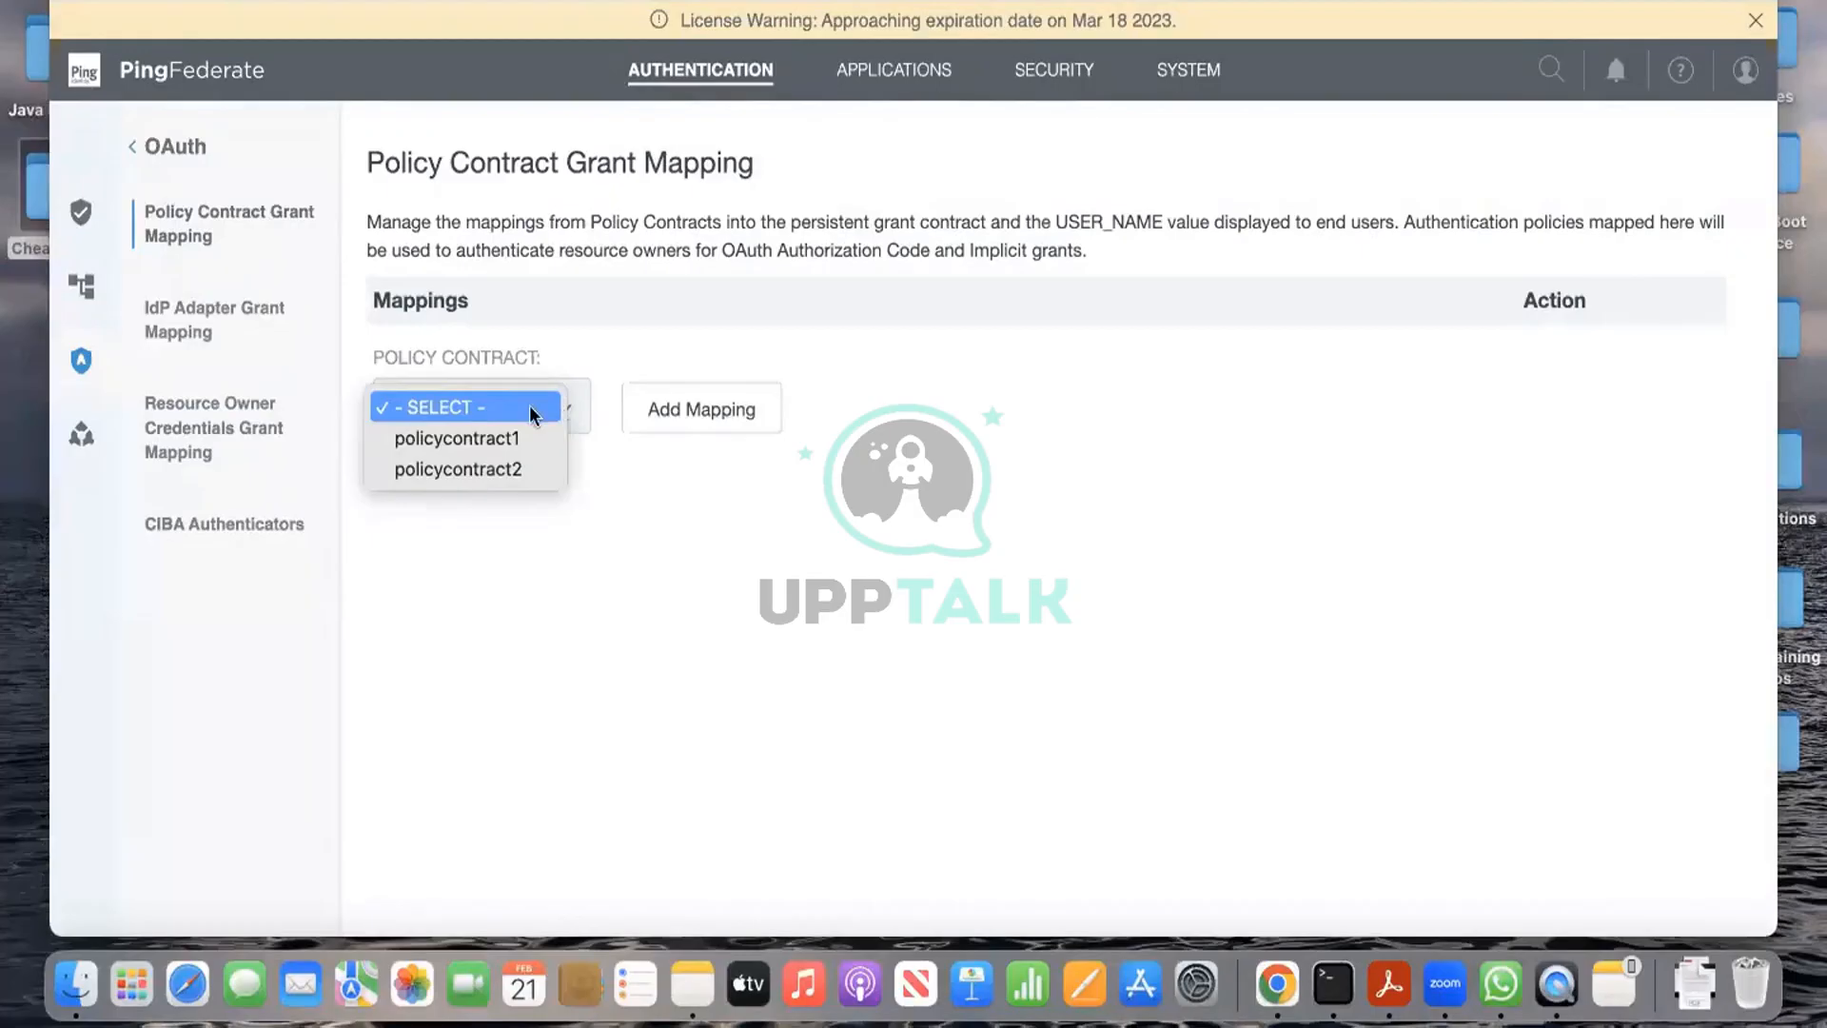
click(218, 311)
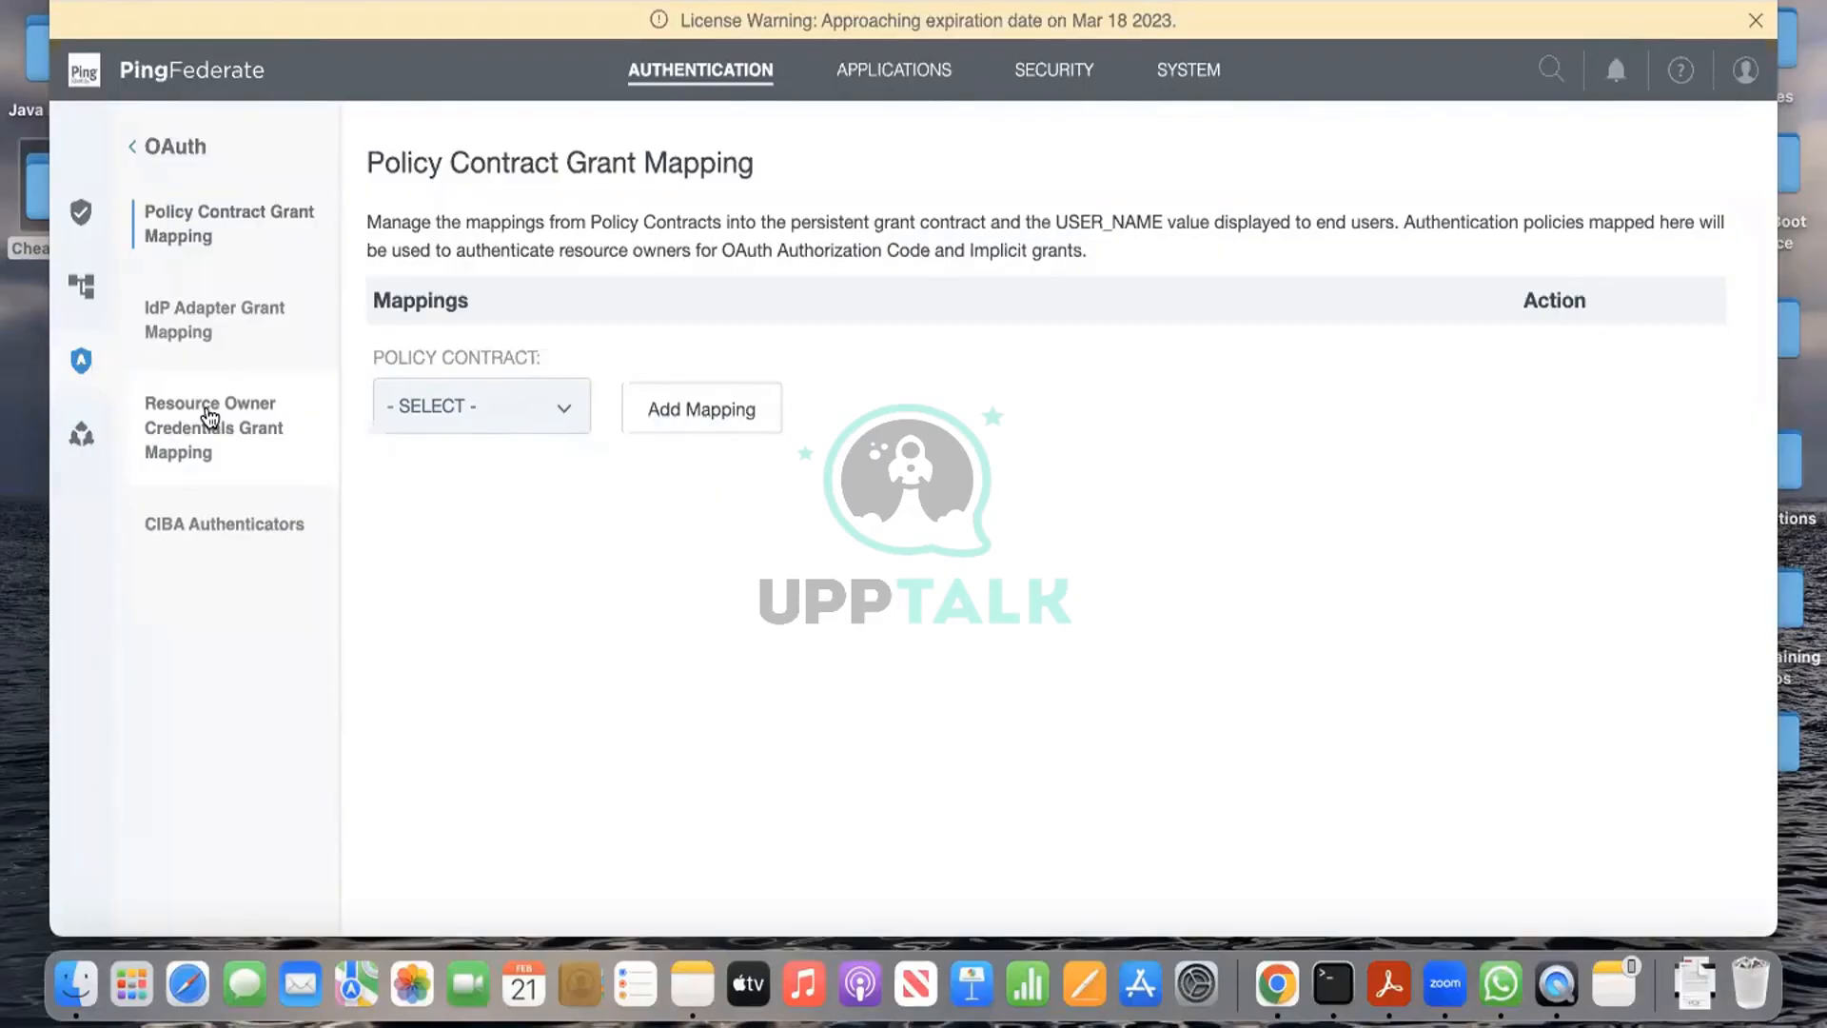
click(493, 407)
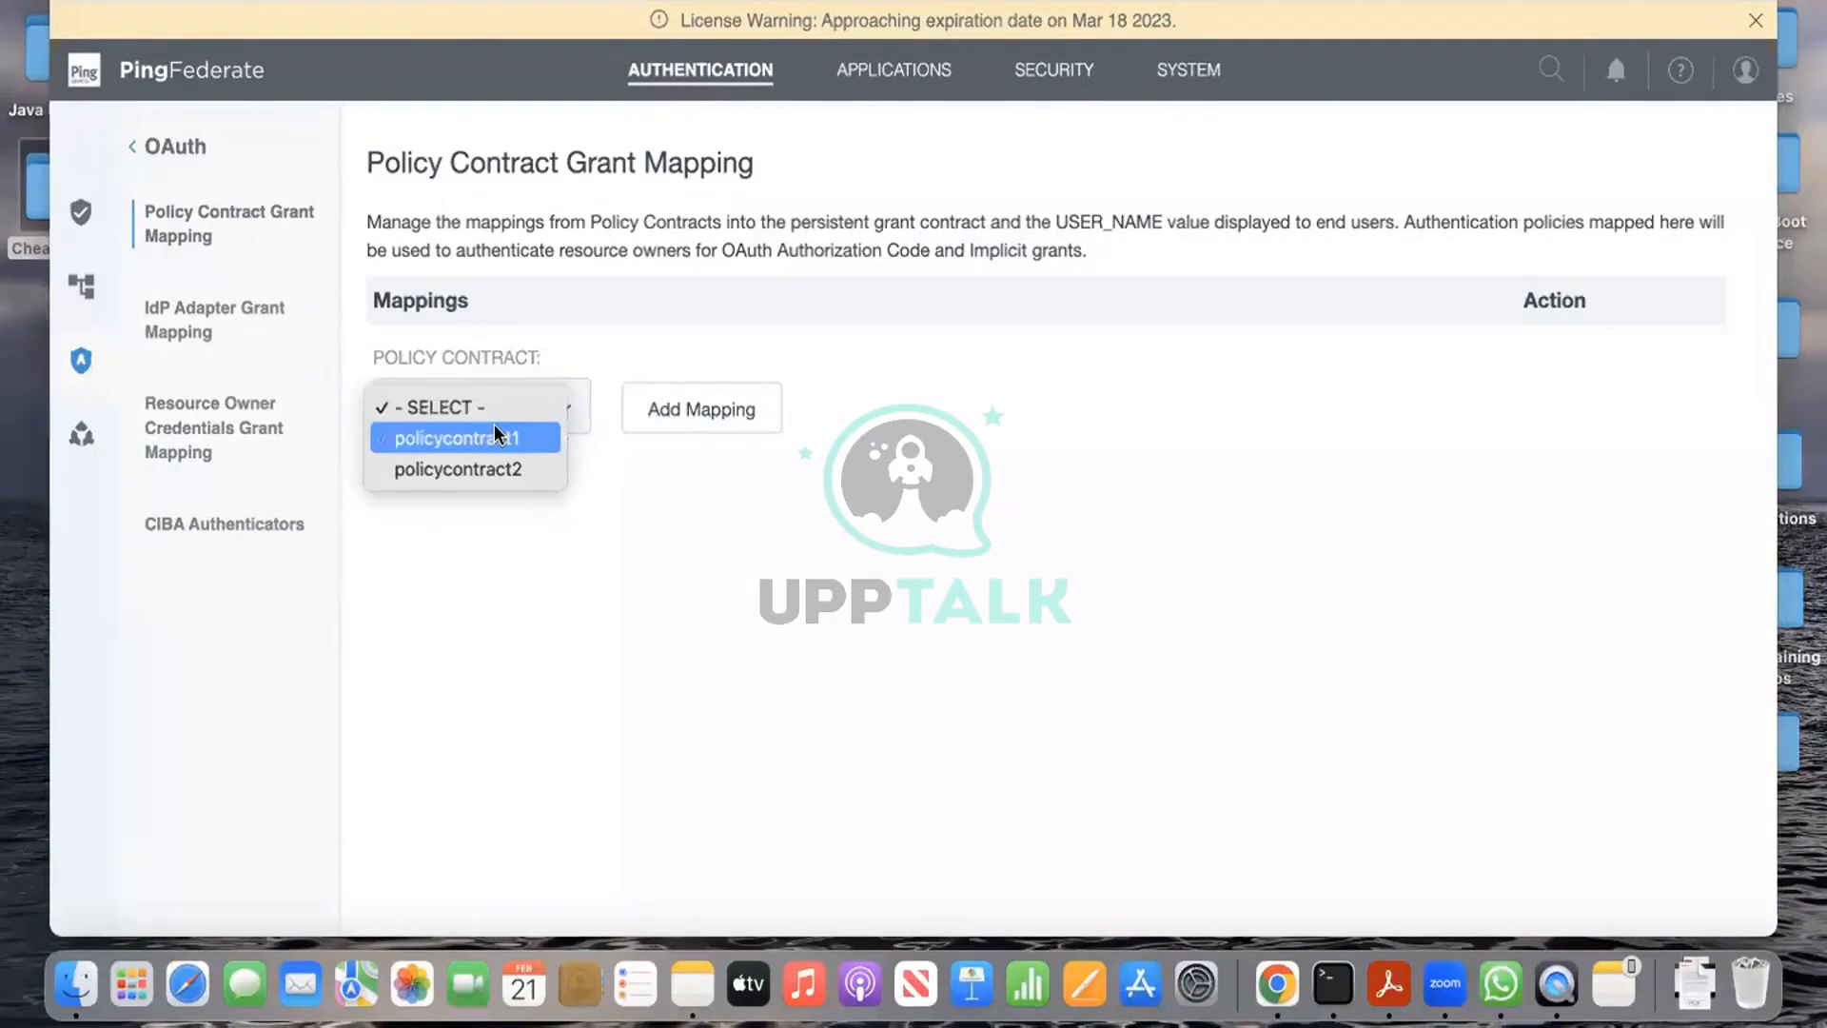
click(495, 436)
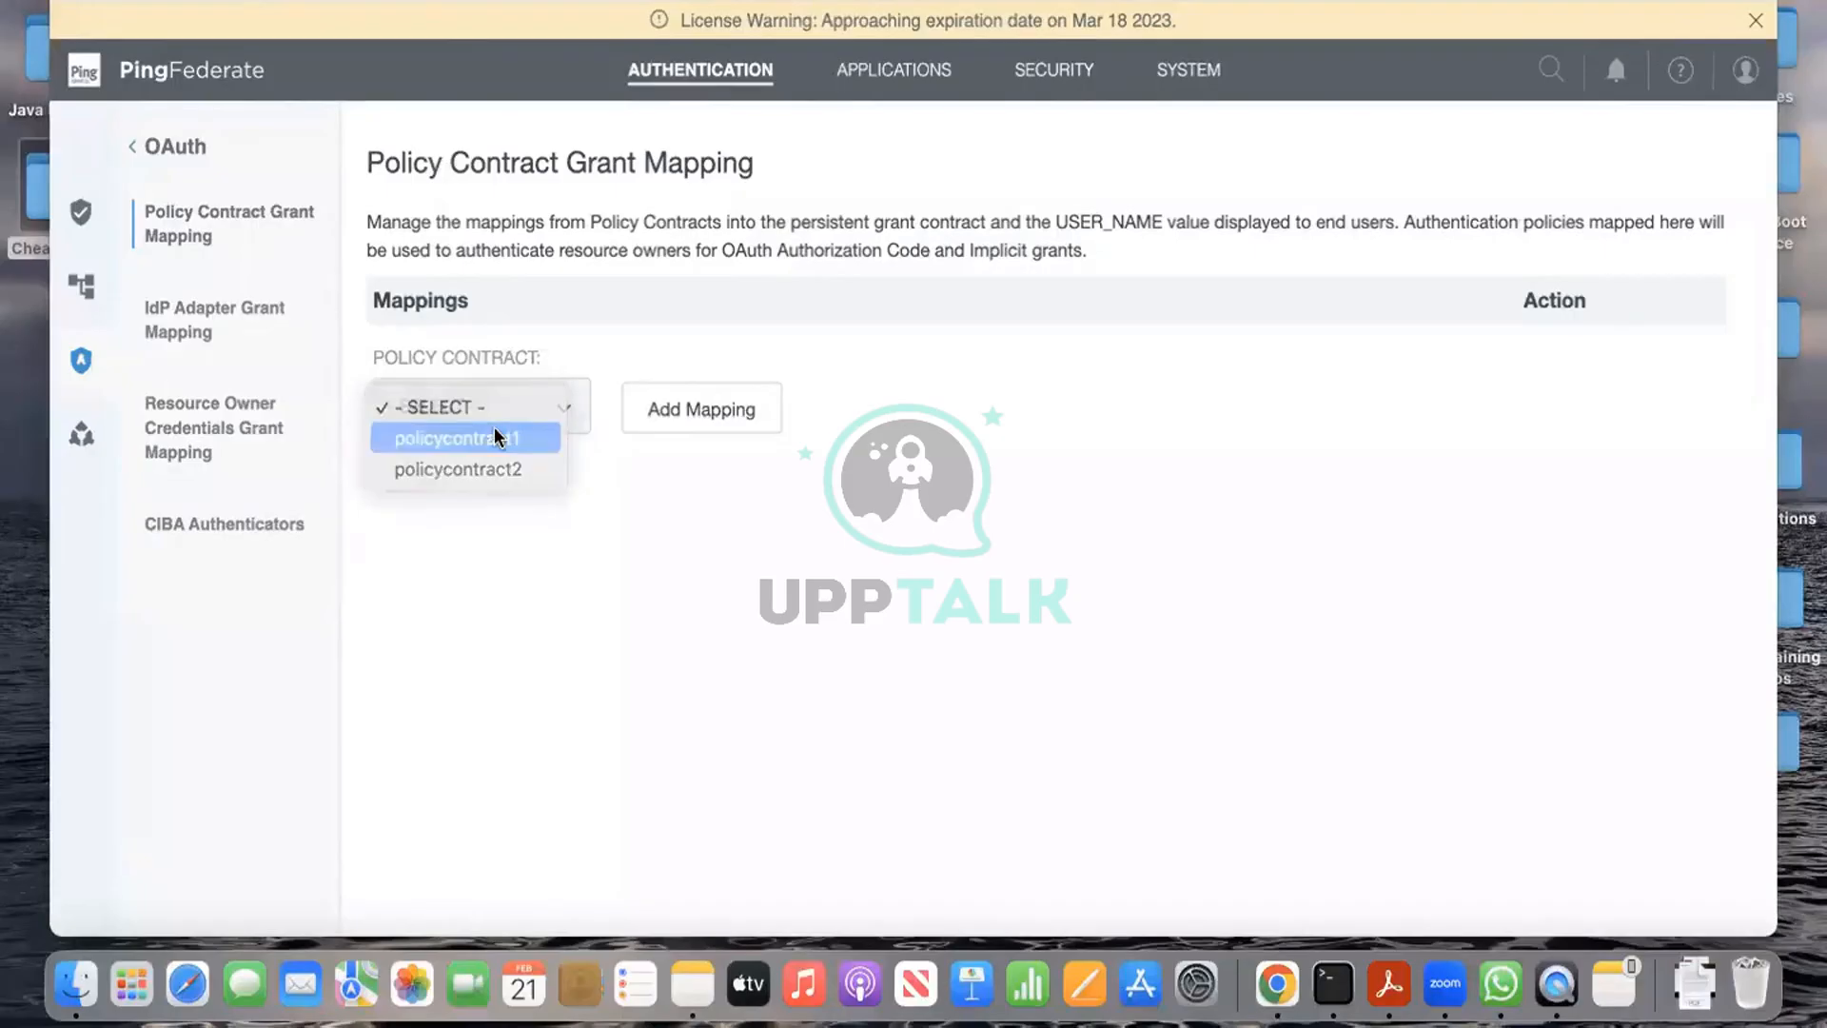
click(751, 418)
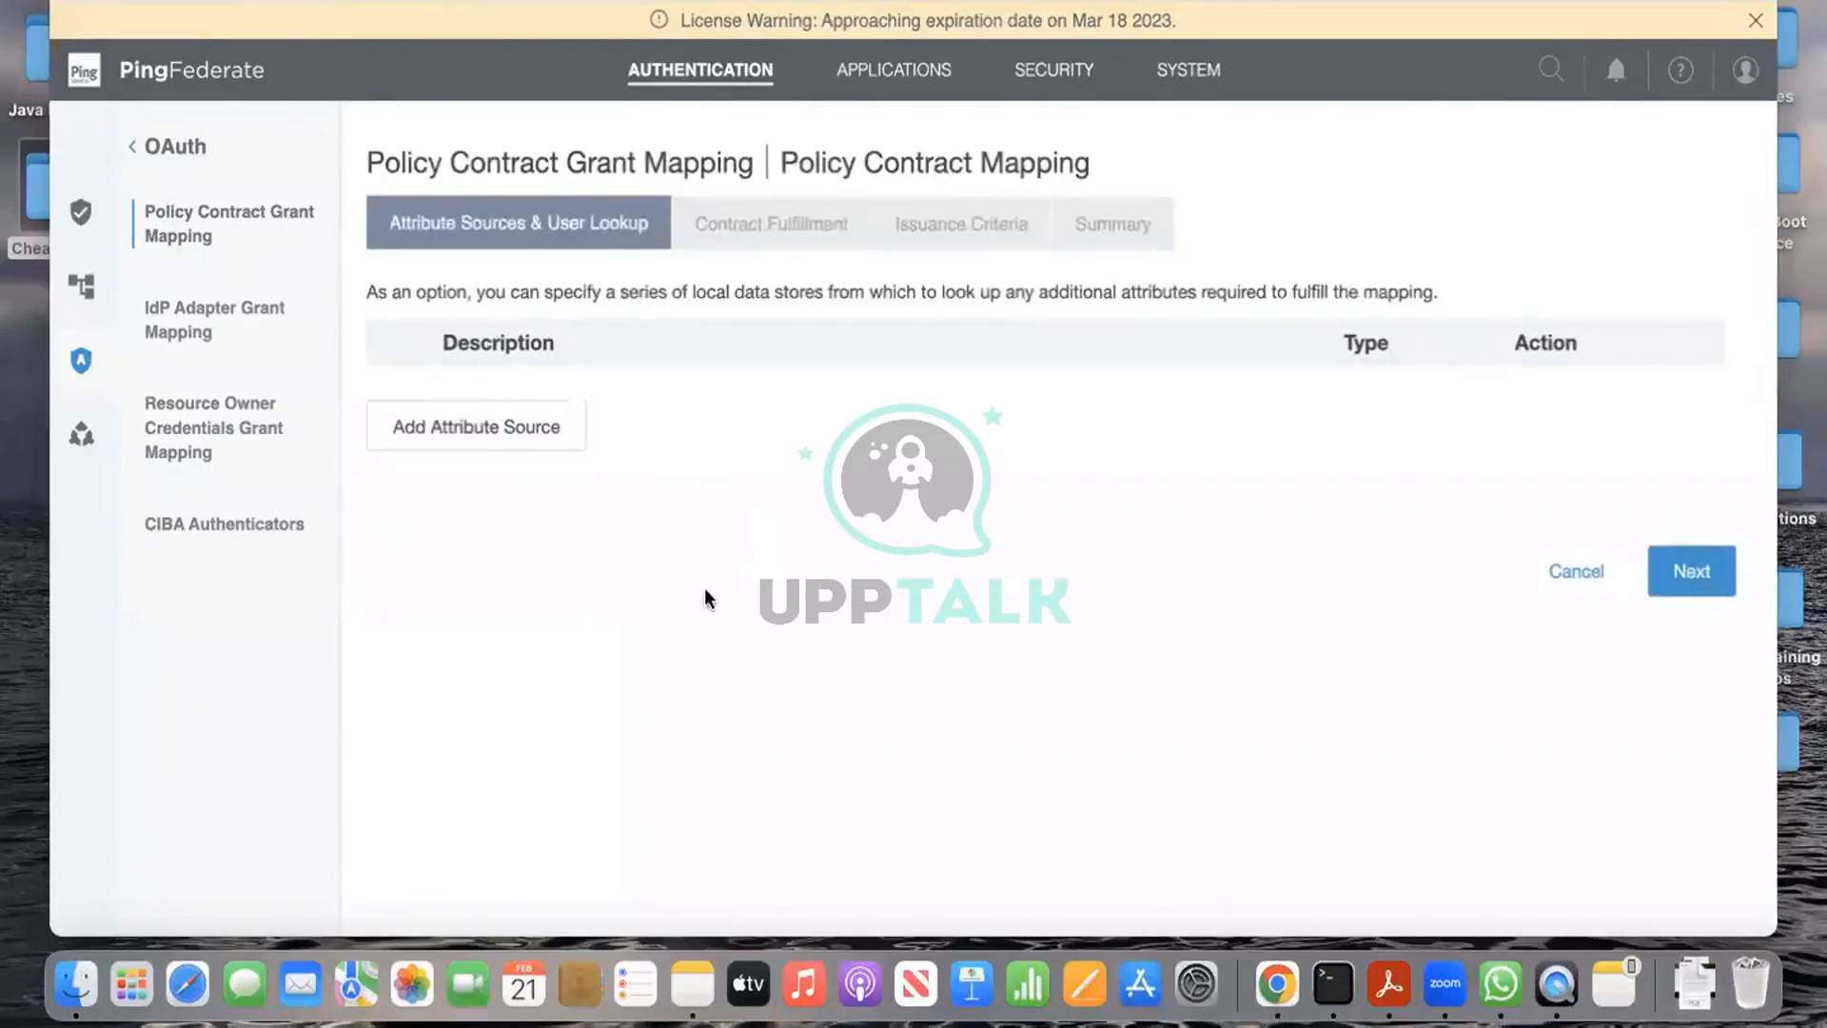
Step: Map USER_KEY and USER_NAME to the Authentication Policy Contract's subject
click(1717, 571)
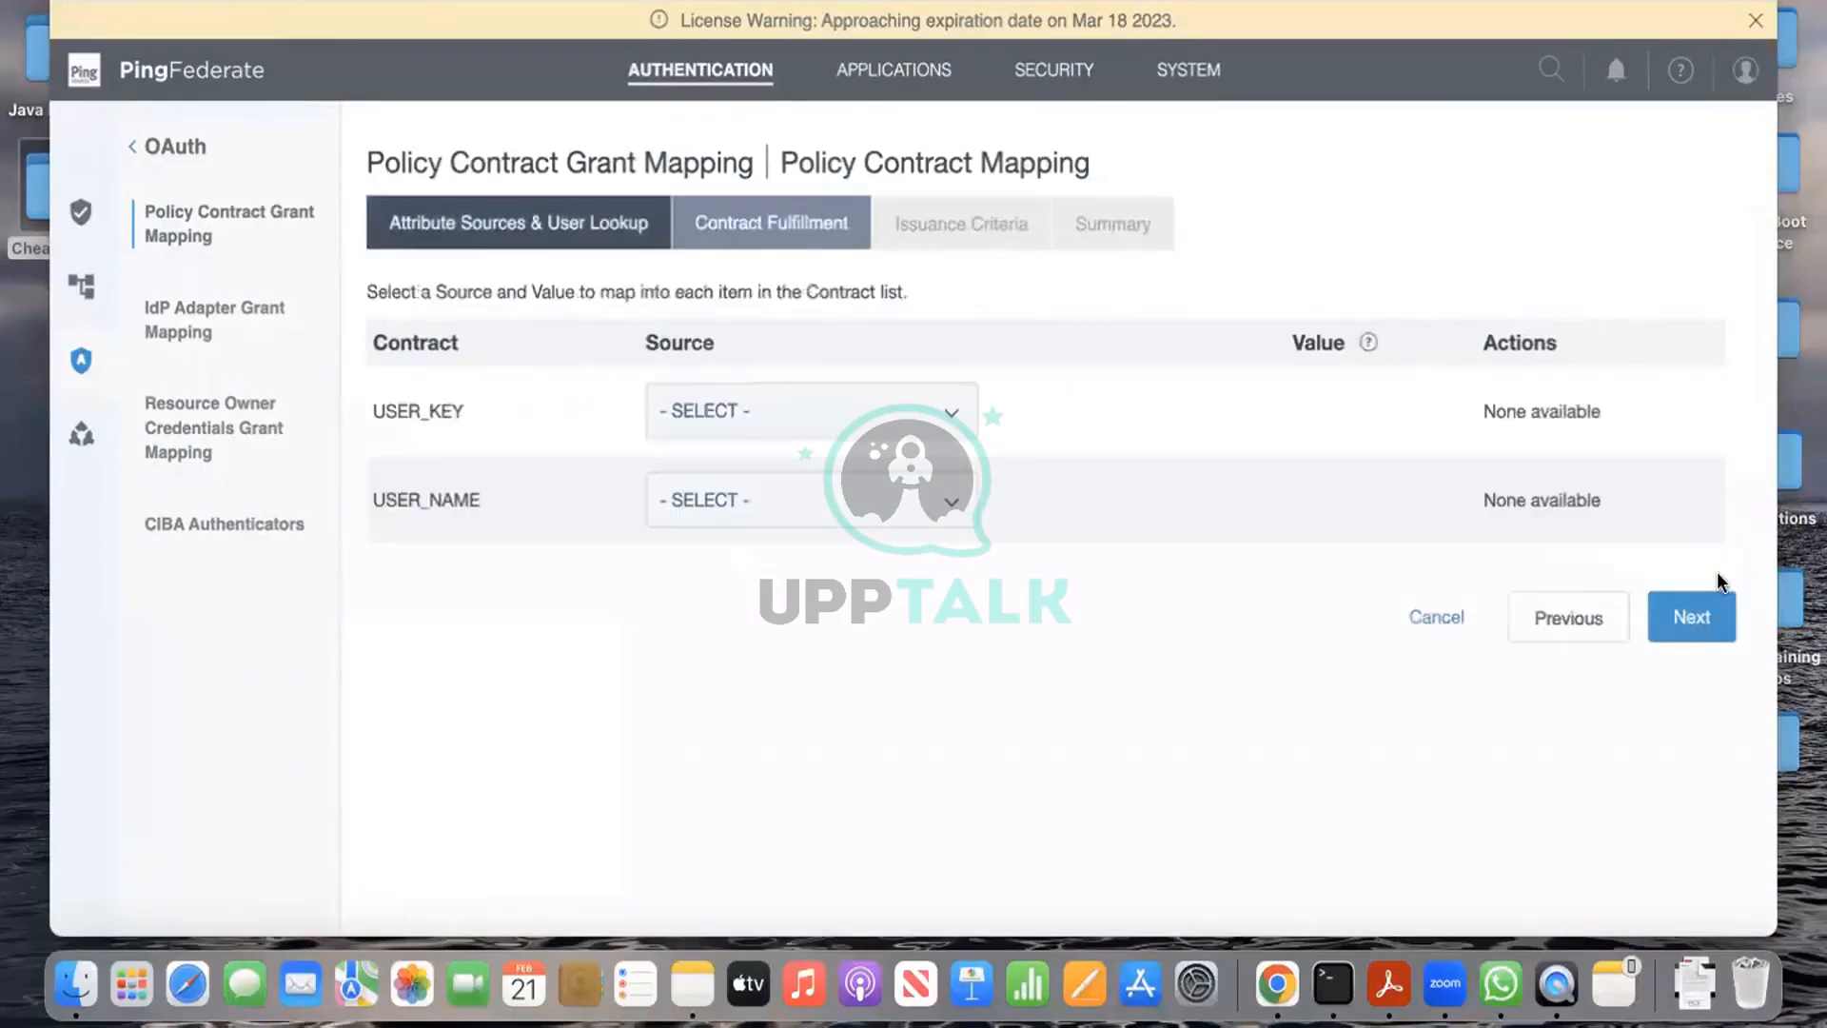
click(963, 411)
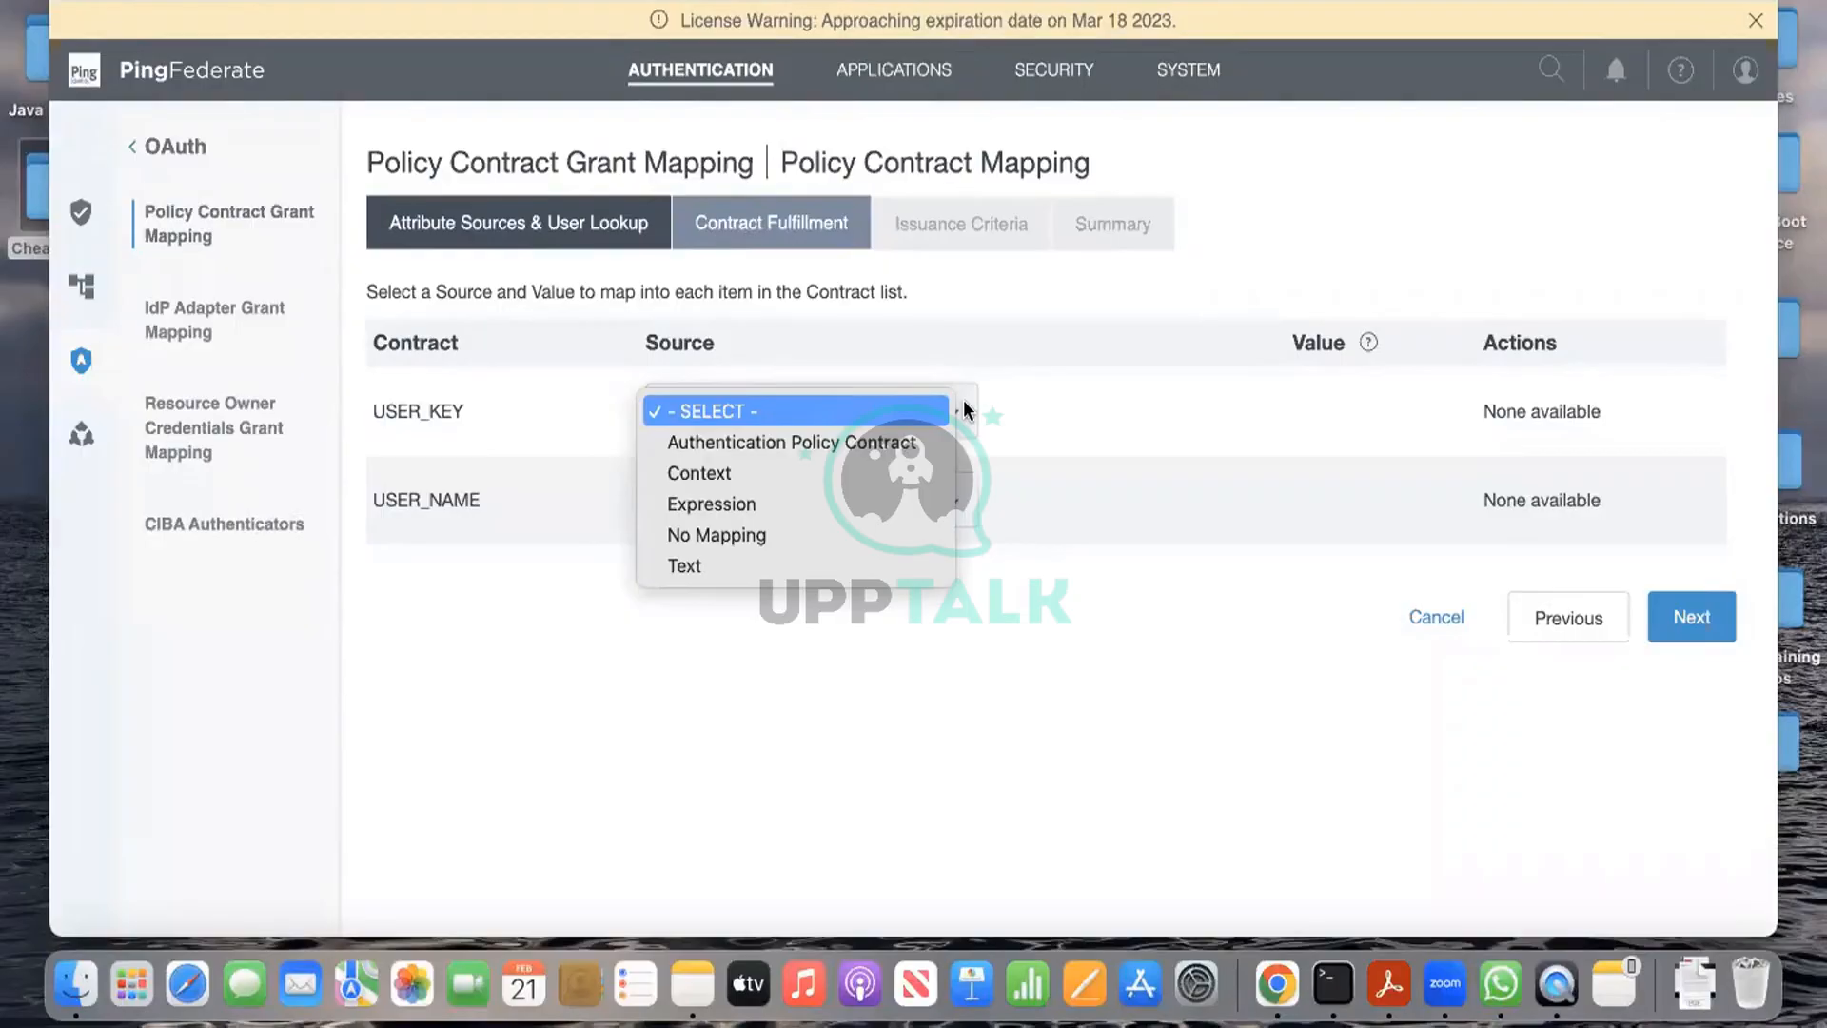
click(914, 444)
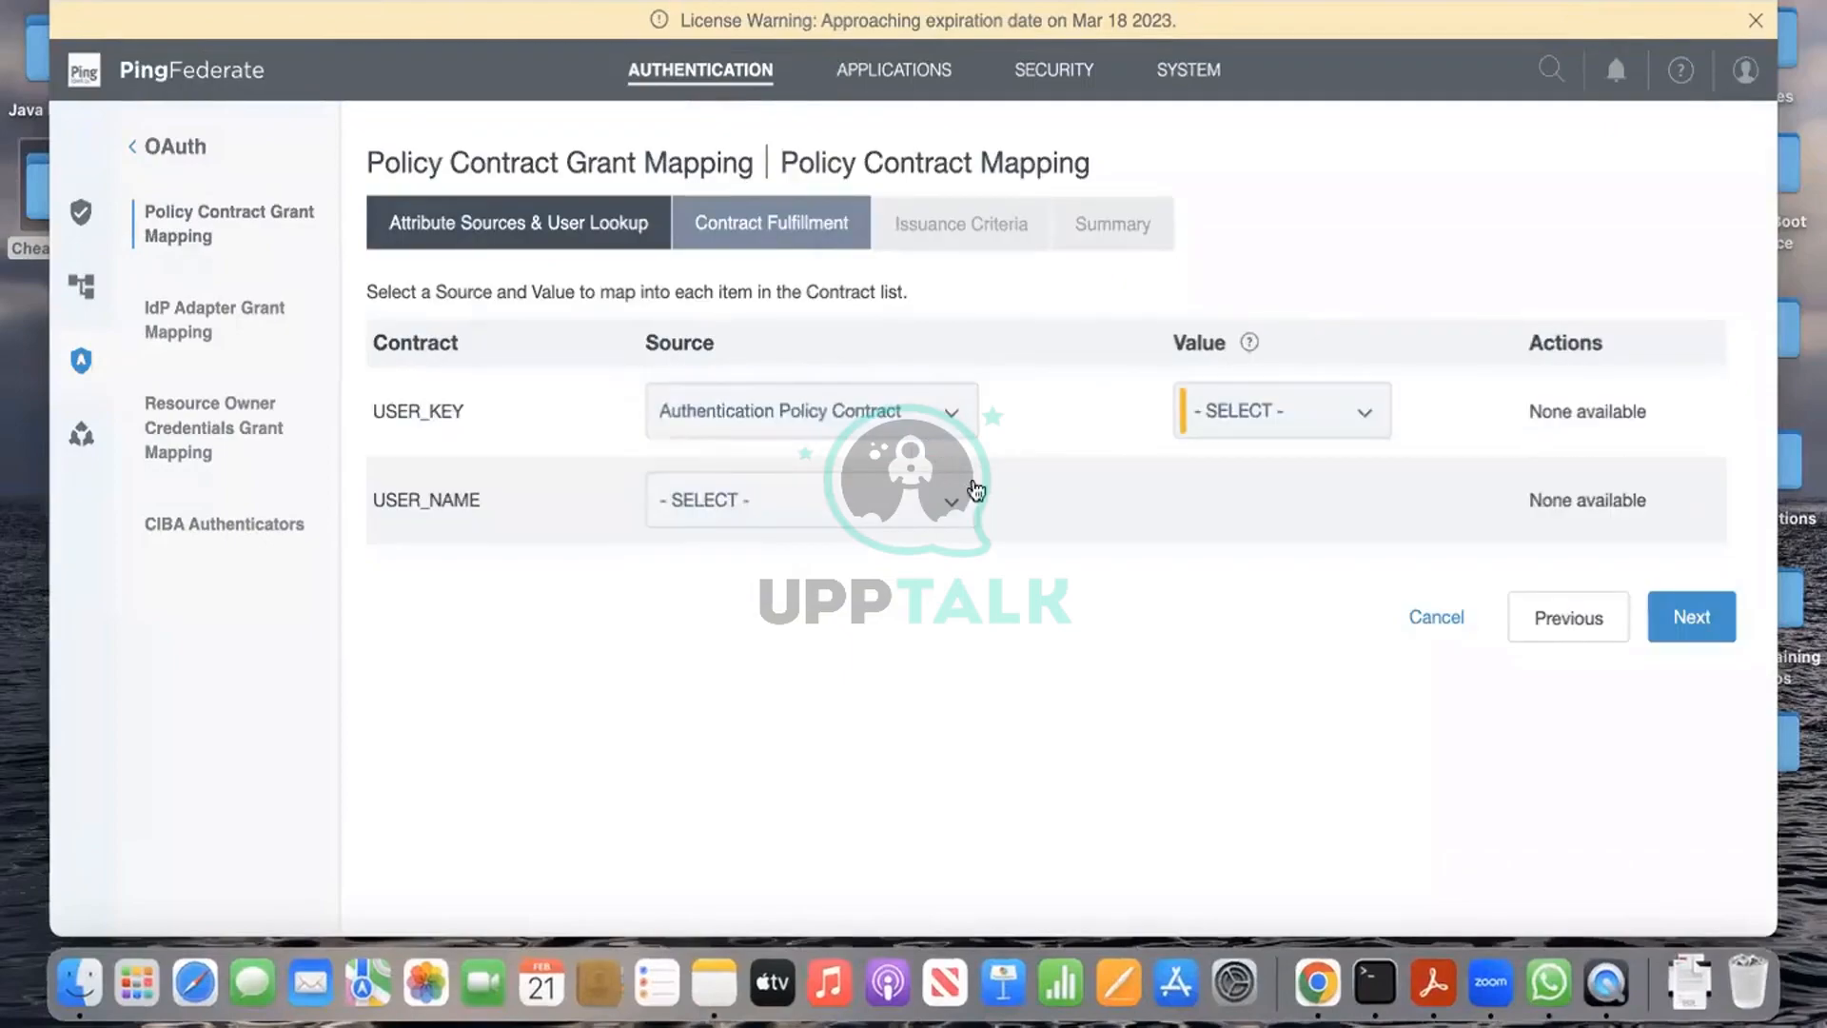
click(1277, 407)
click(1277, 445)
click(952, 499)
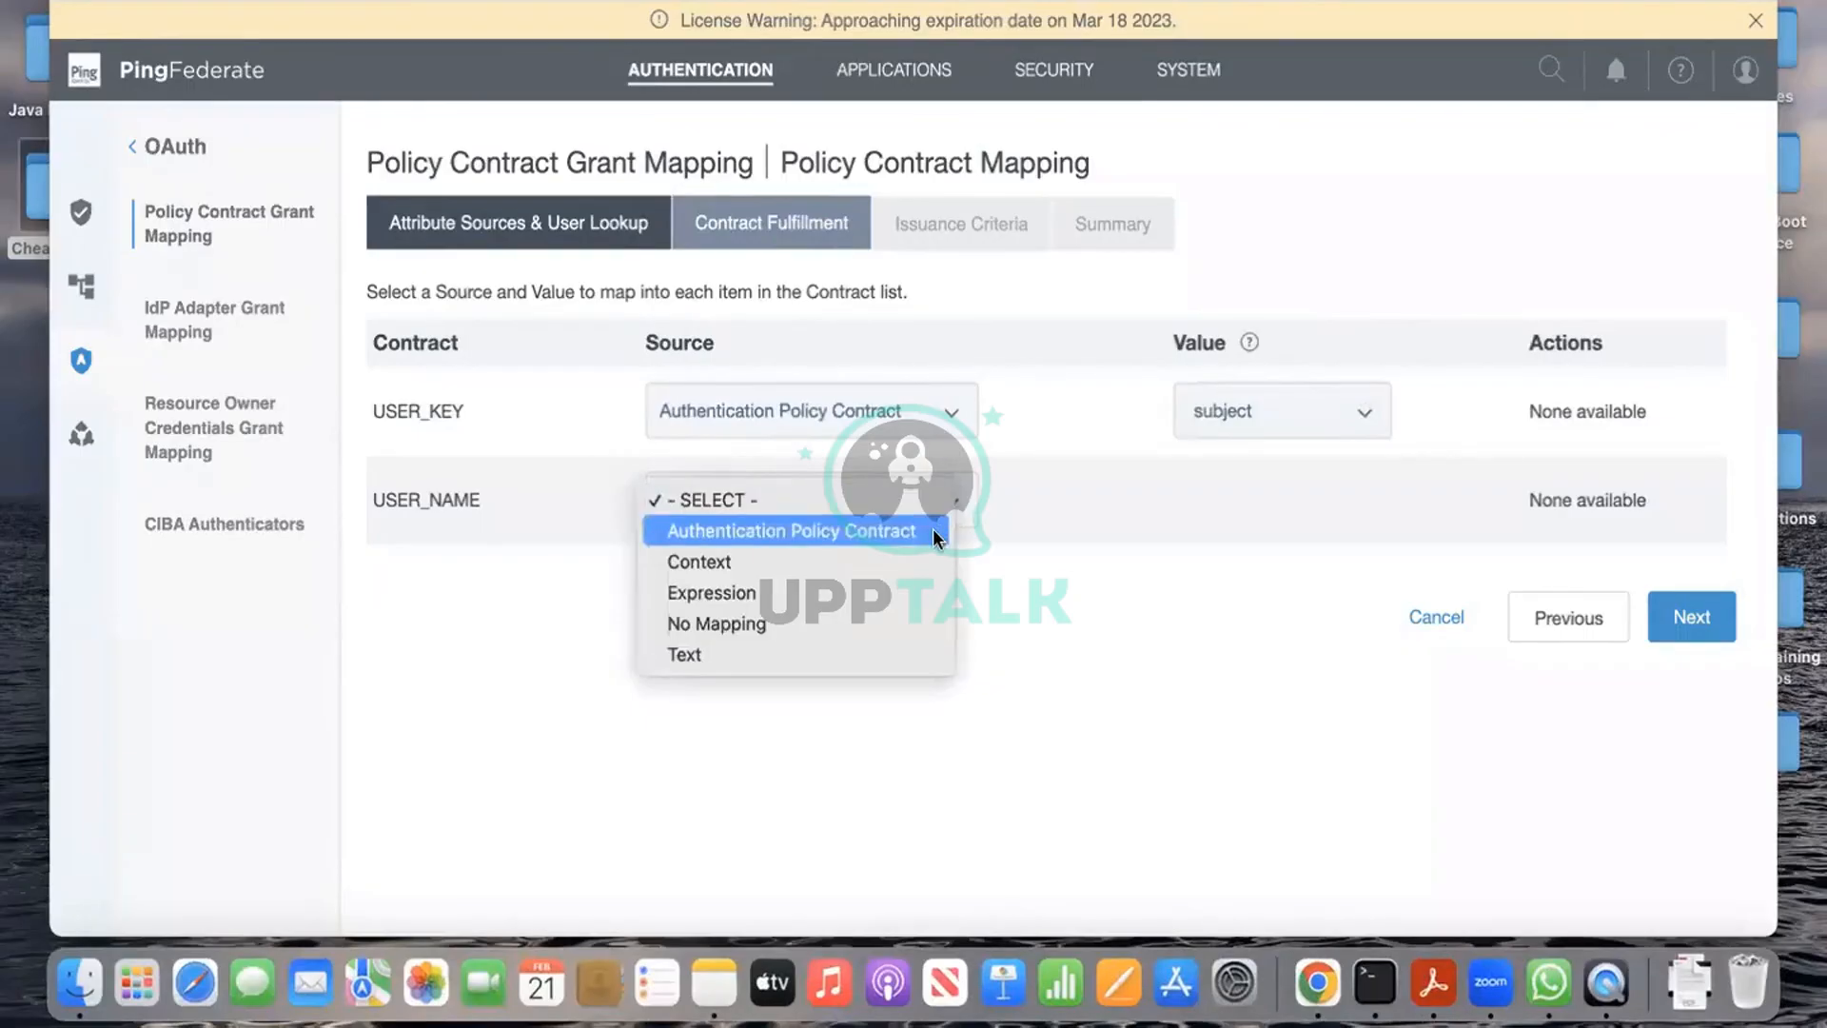
click(933, 530)
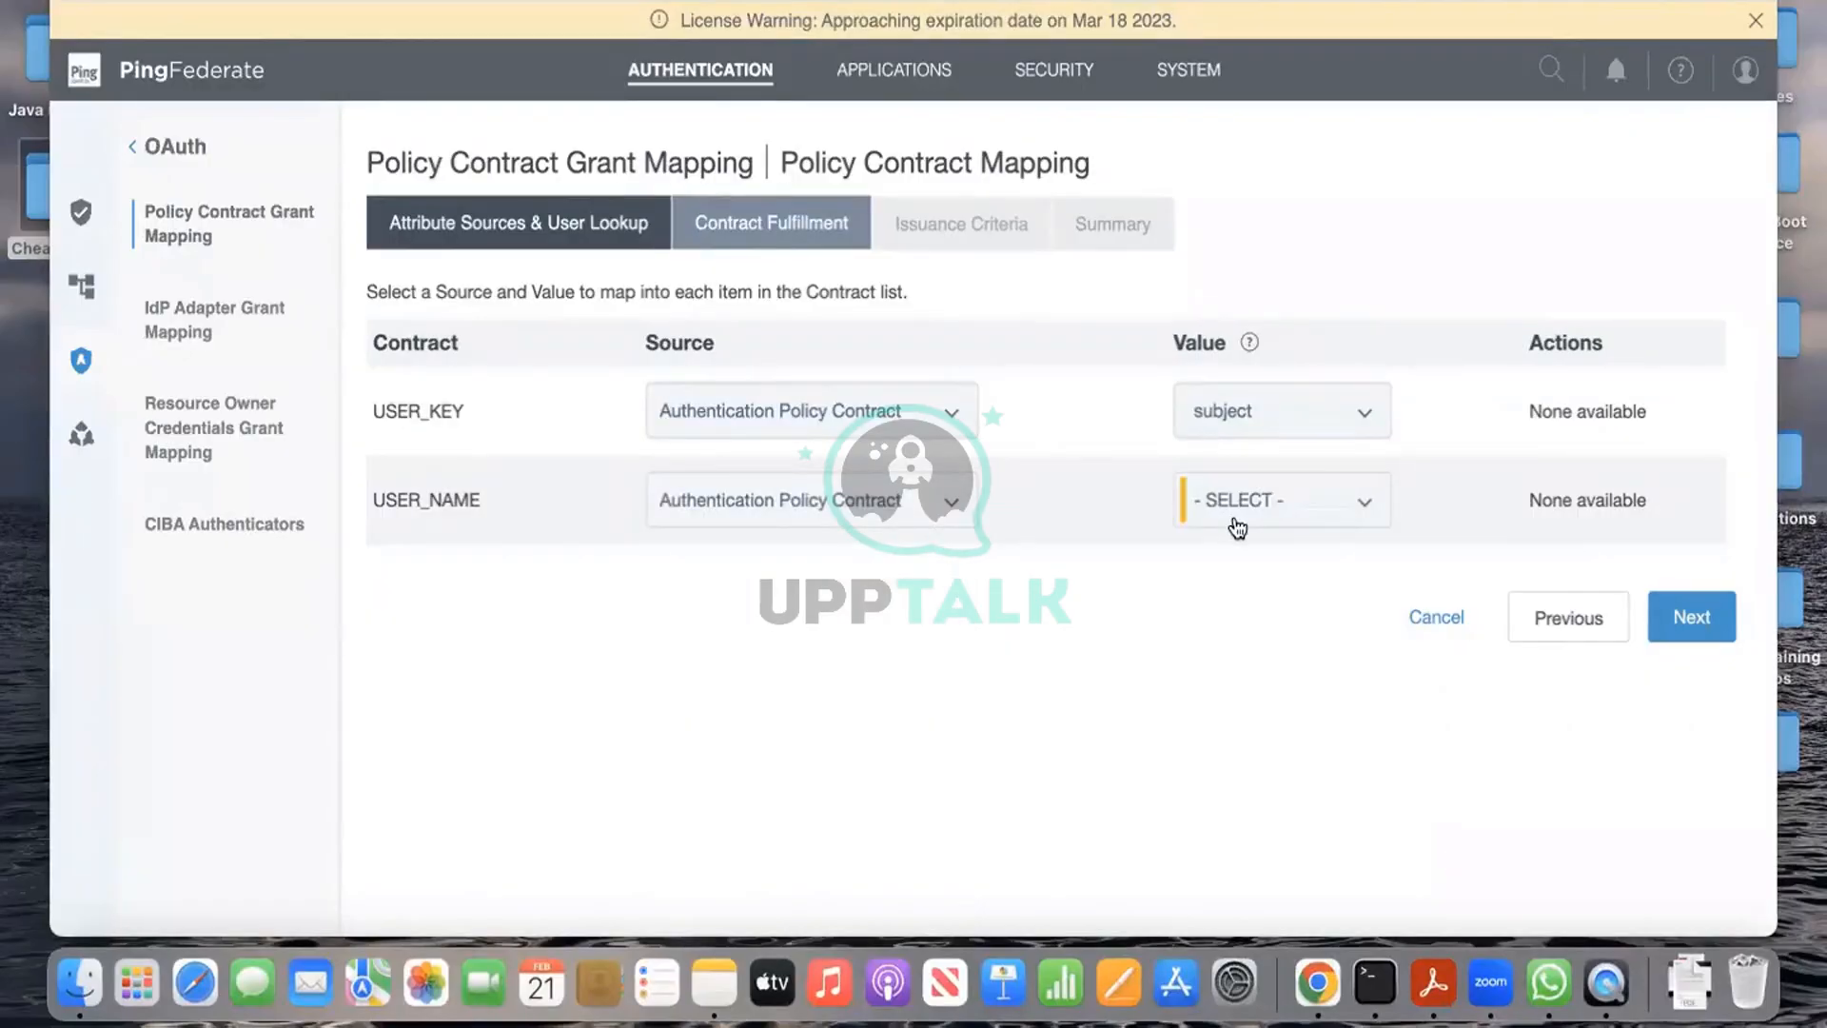
click(1247, 504)
click(1247, 529)
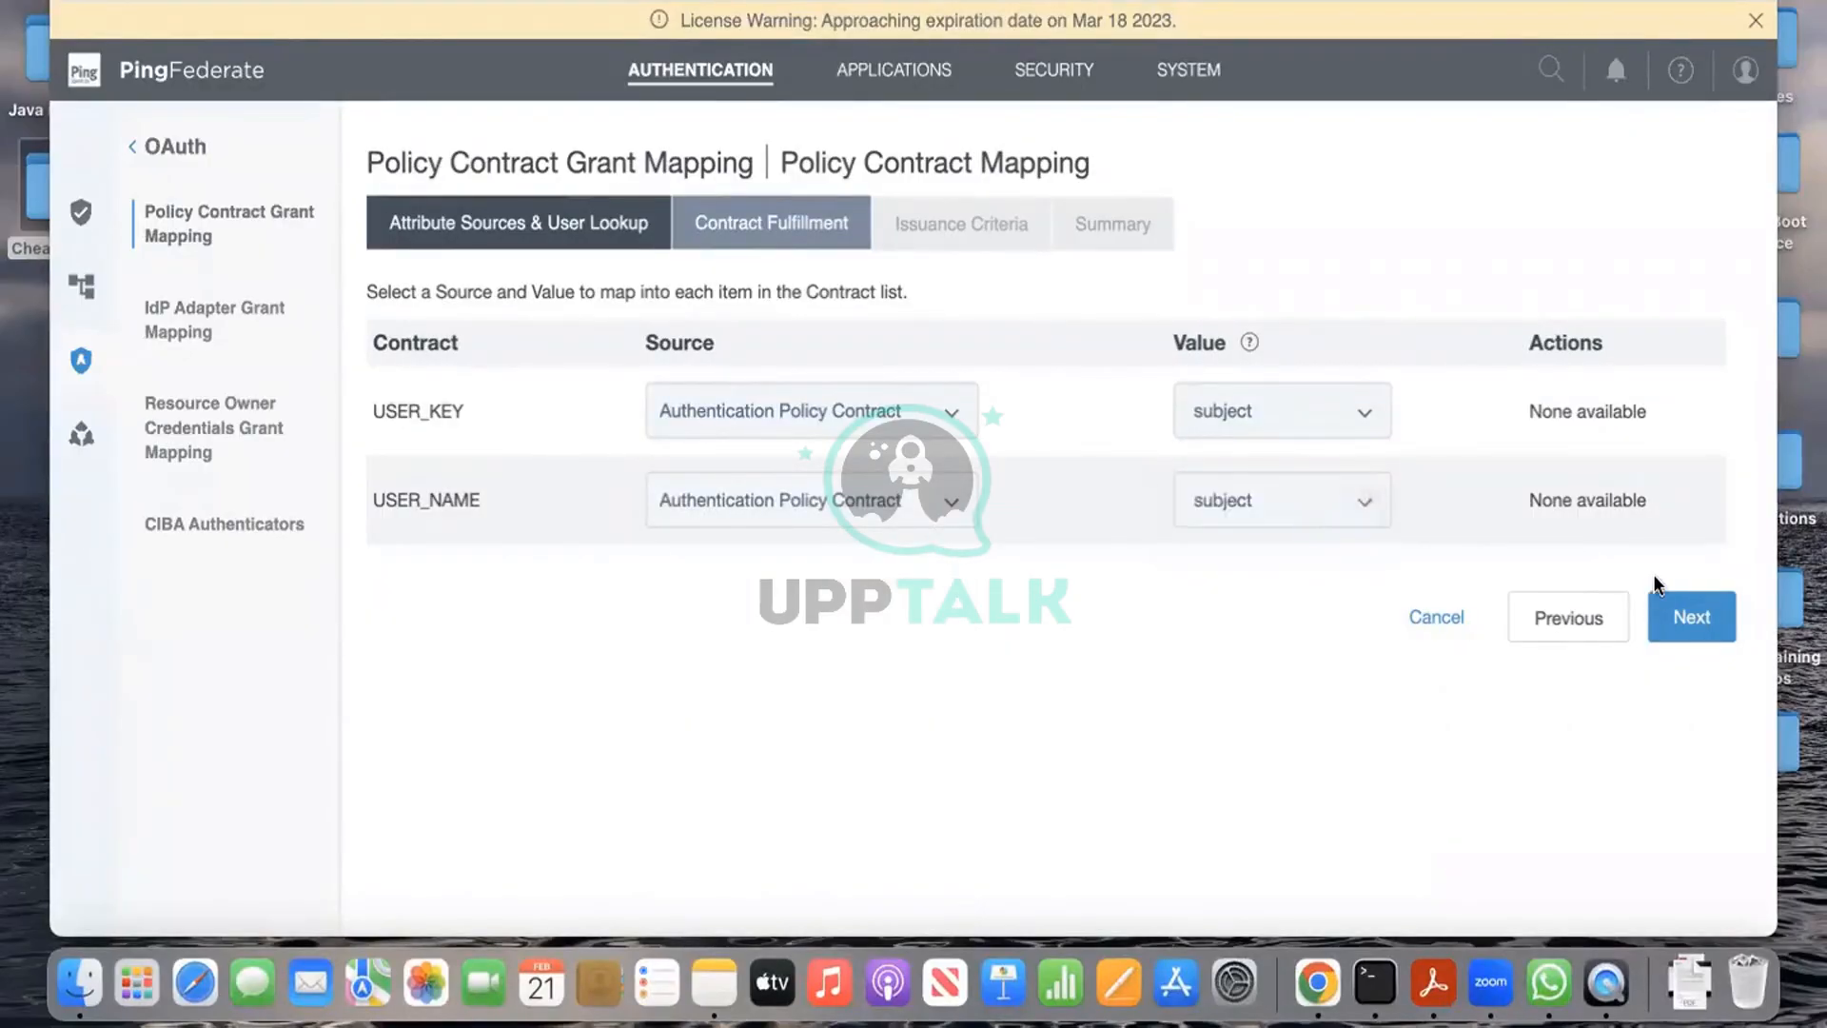
Step: Skip issuance criteria and save the policycontract1 grant mapping
click(1699, 624)
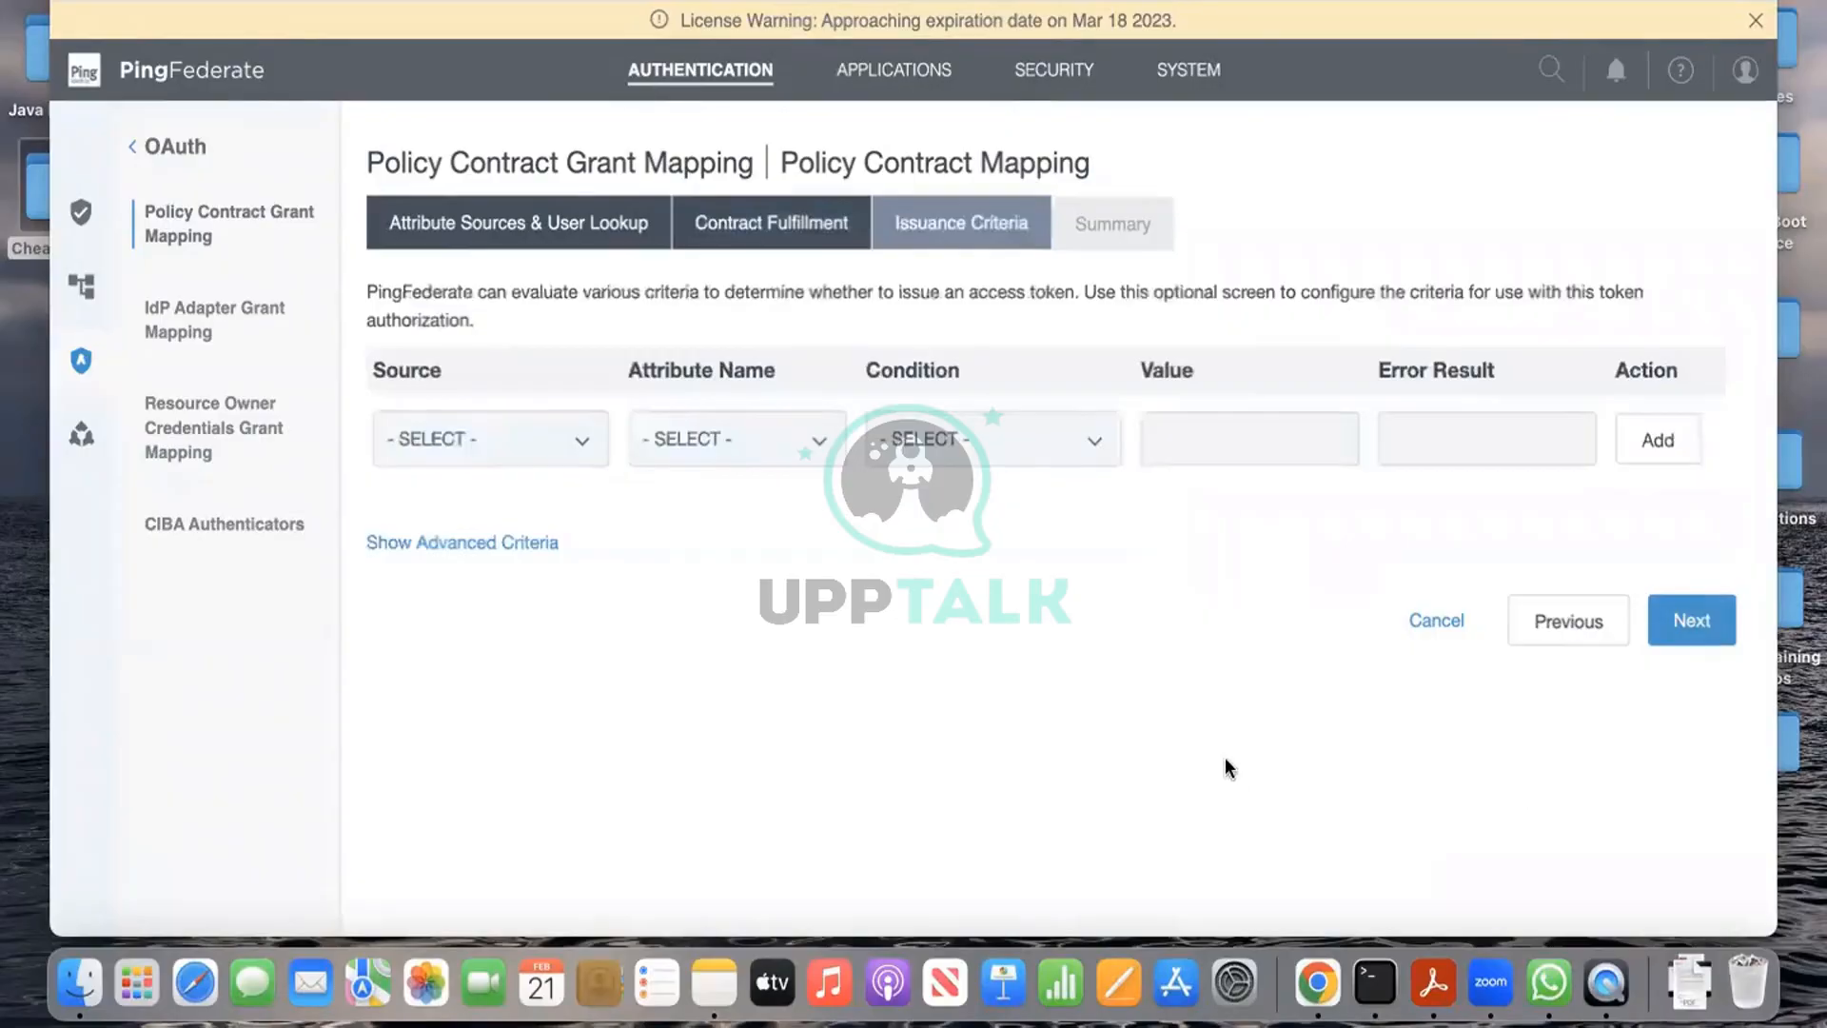
click(1693, 623)
scroll(1720, 694, down, 1)
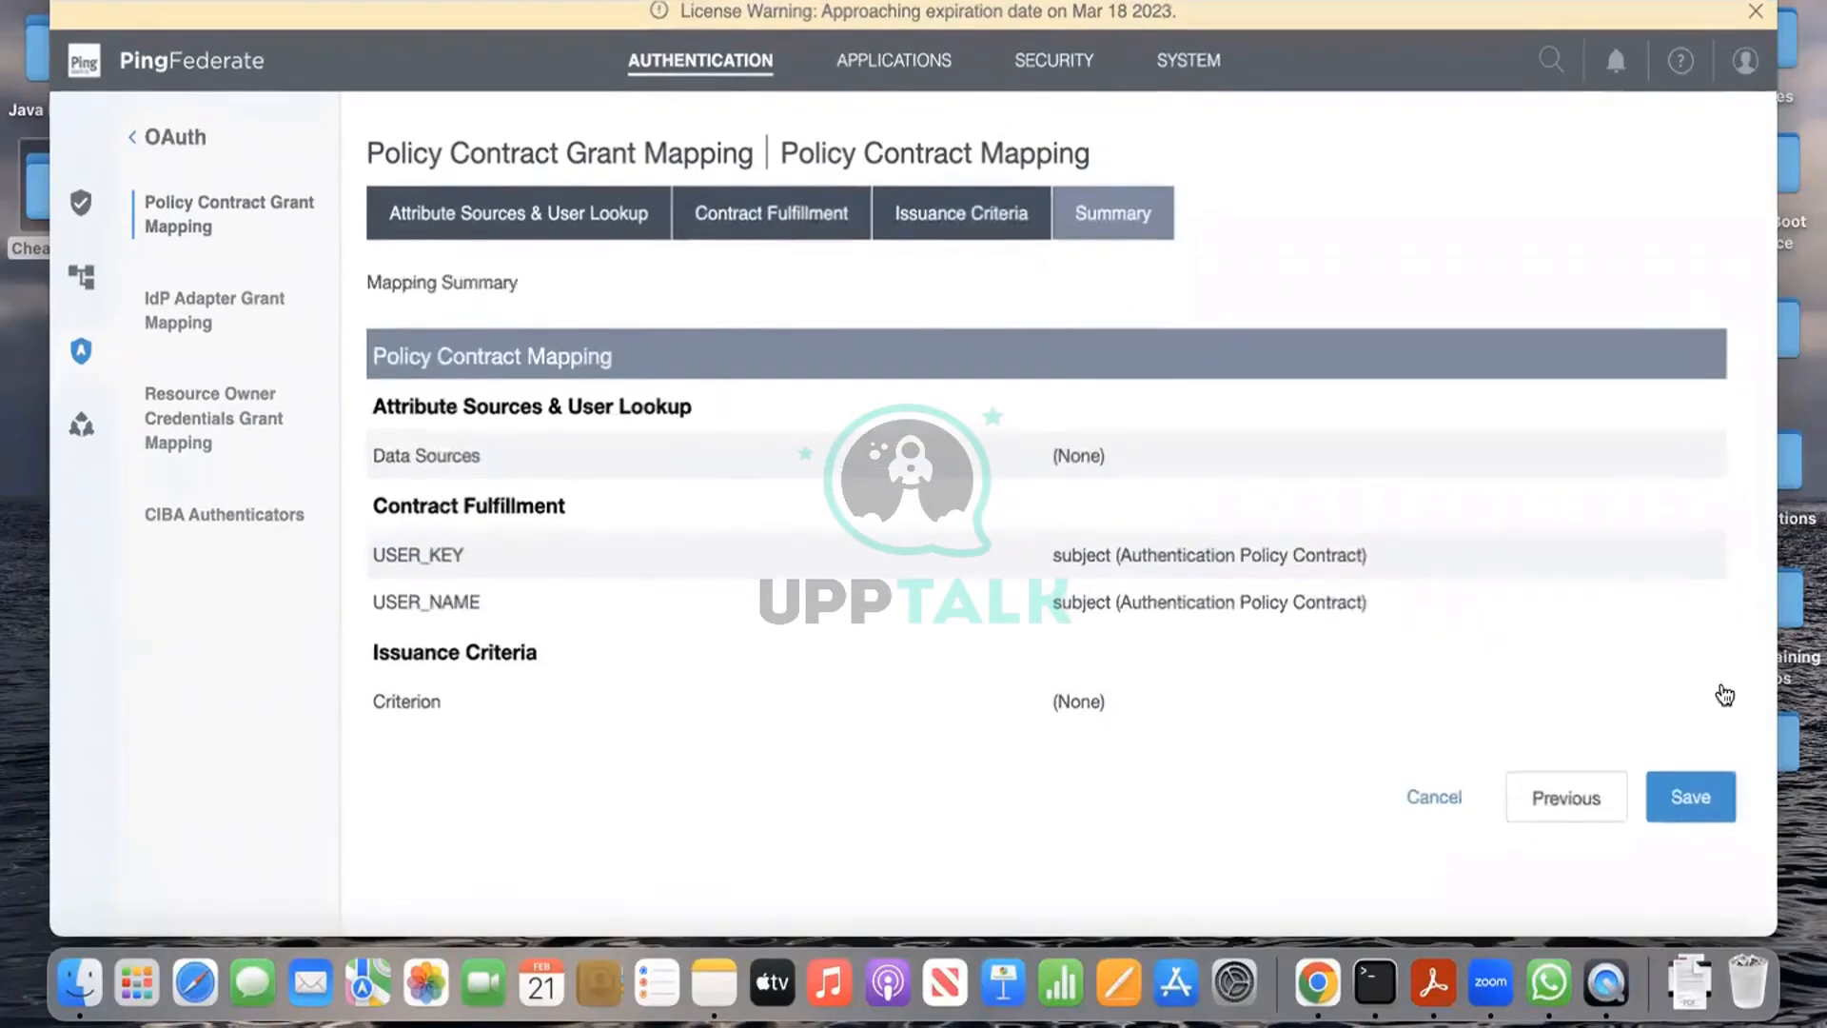
click(1705, 804)
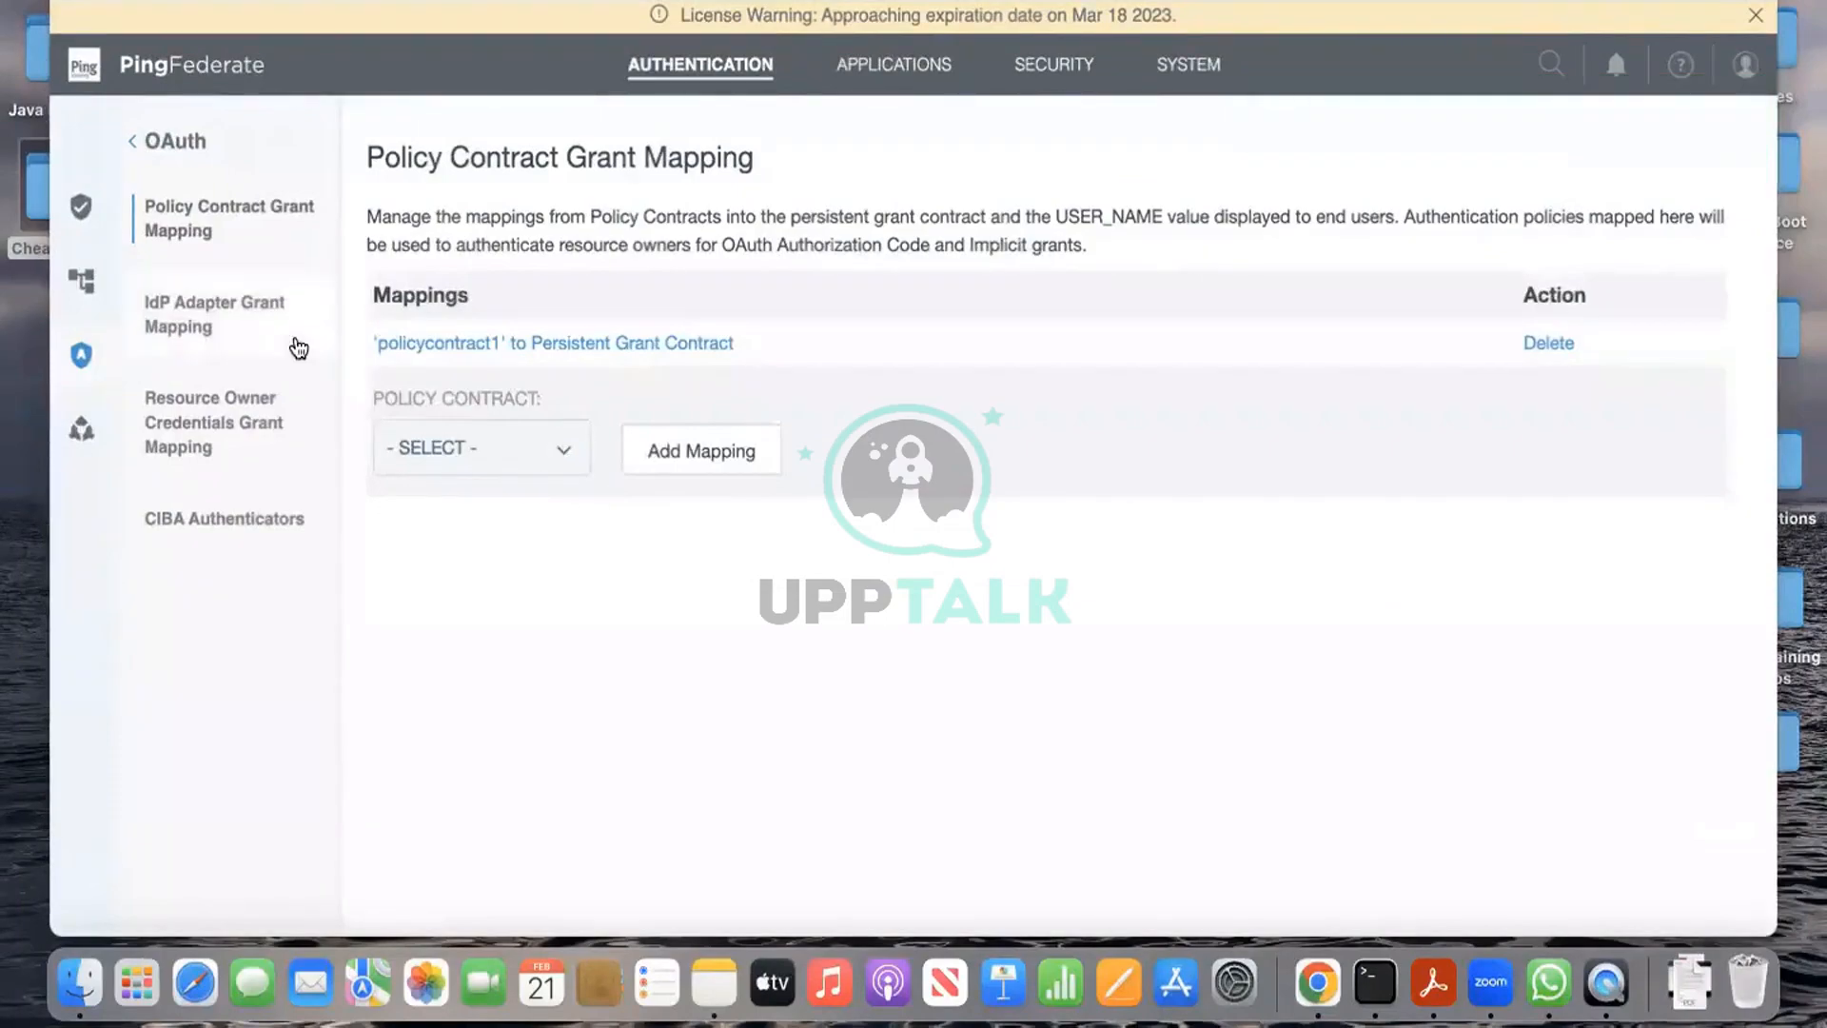
Step: On IdP Adapter Grant Mapping, start a new mapping for the compositeadapter source adapter
click(269, 315)
click(583, 406)
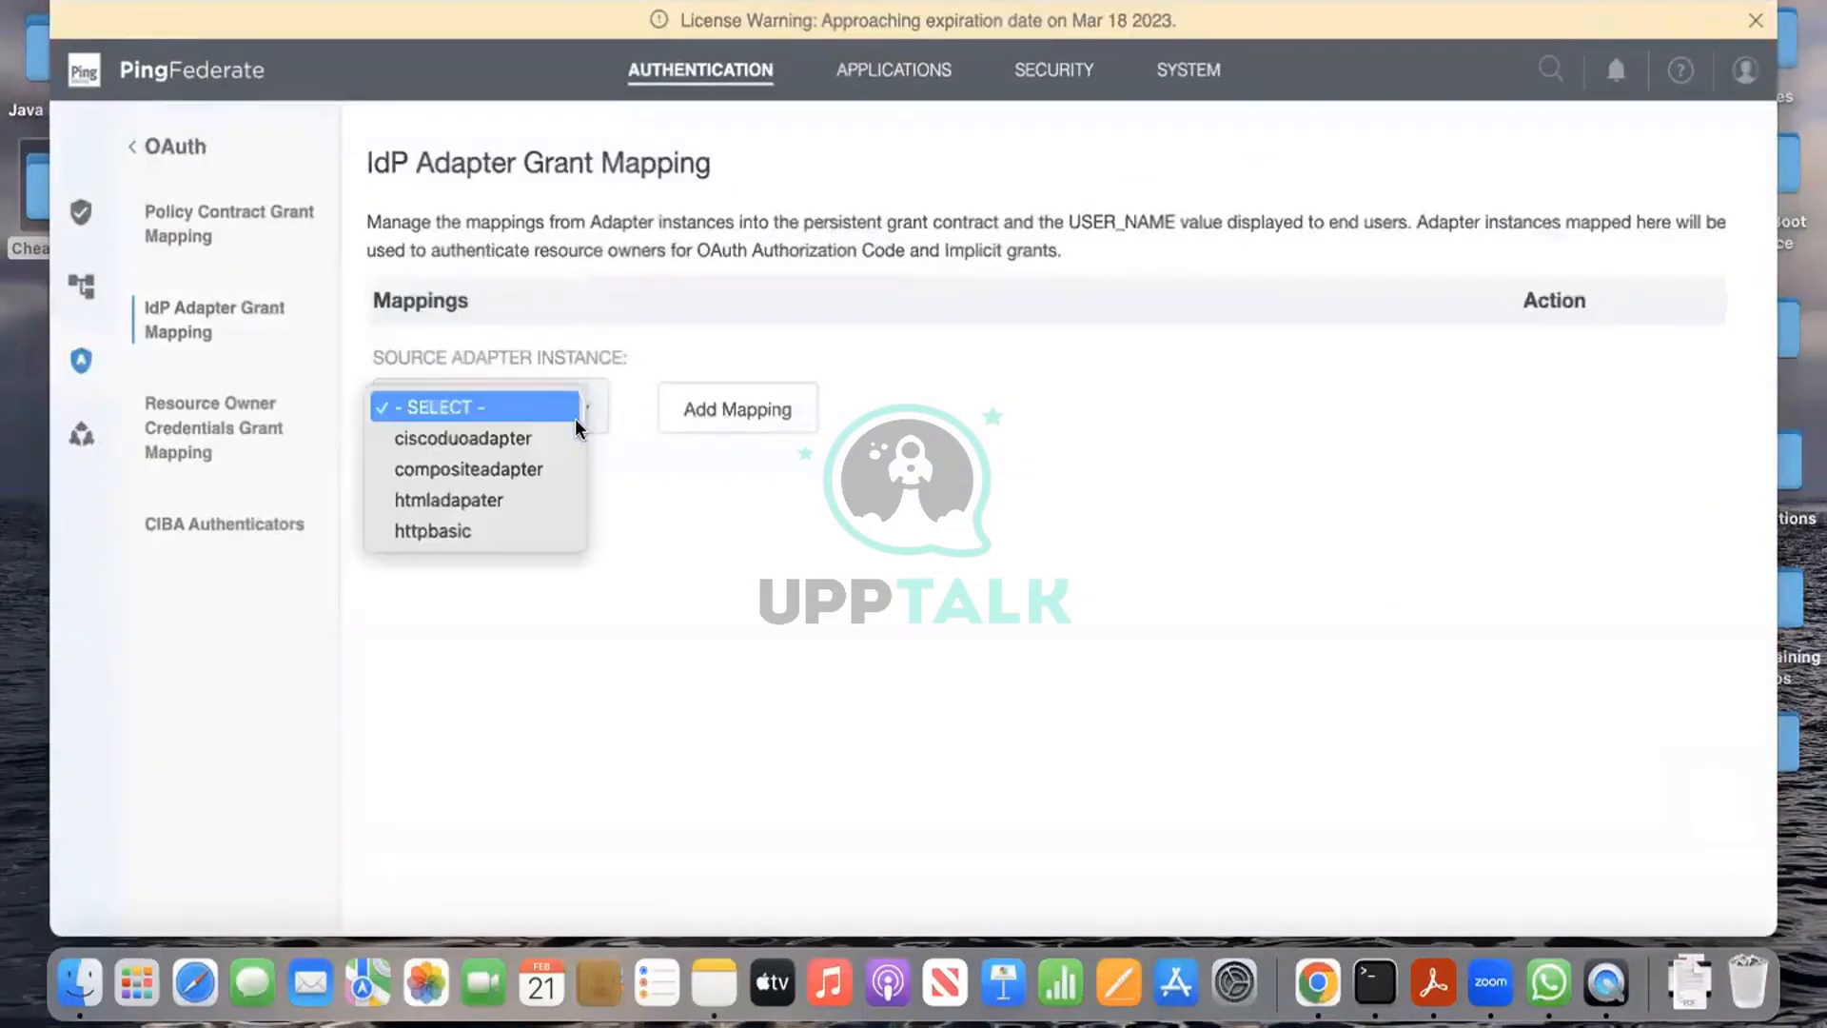
click(538, 504)
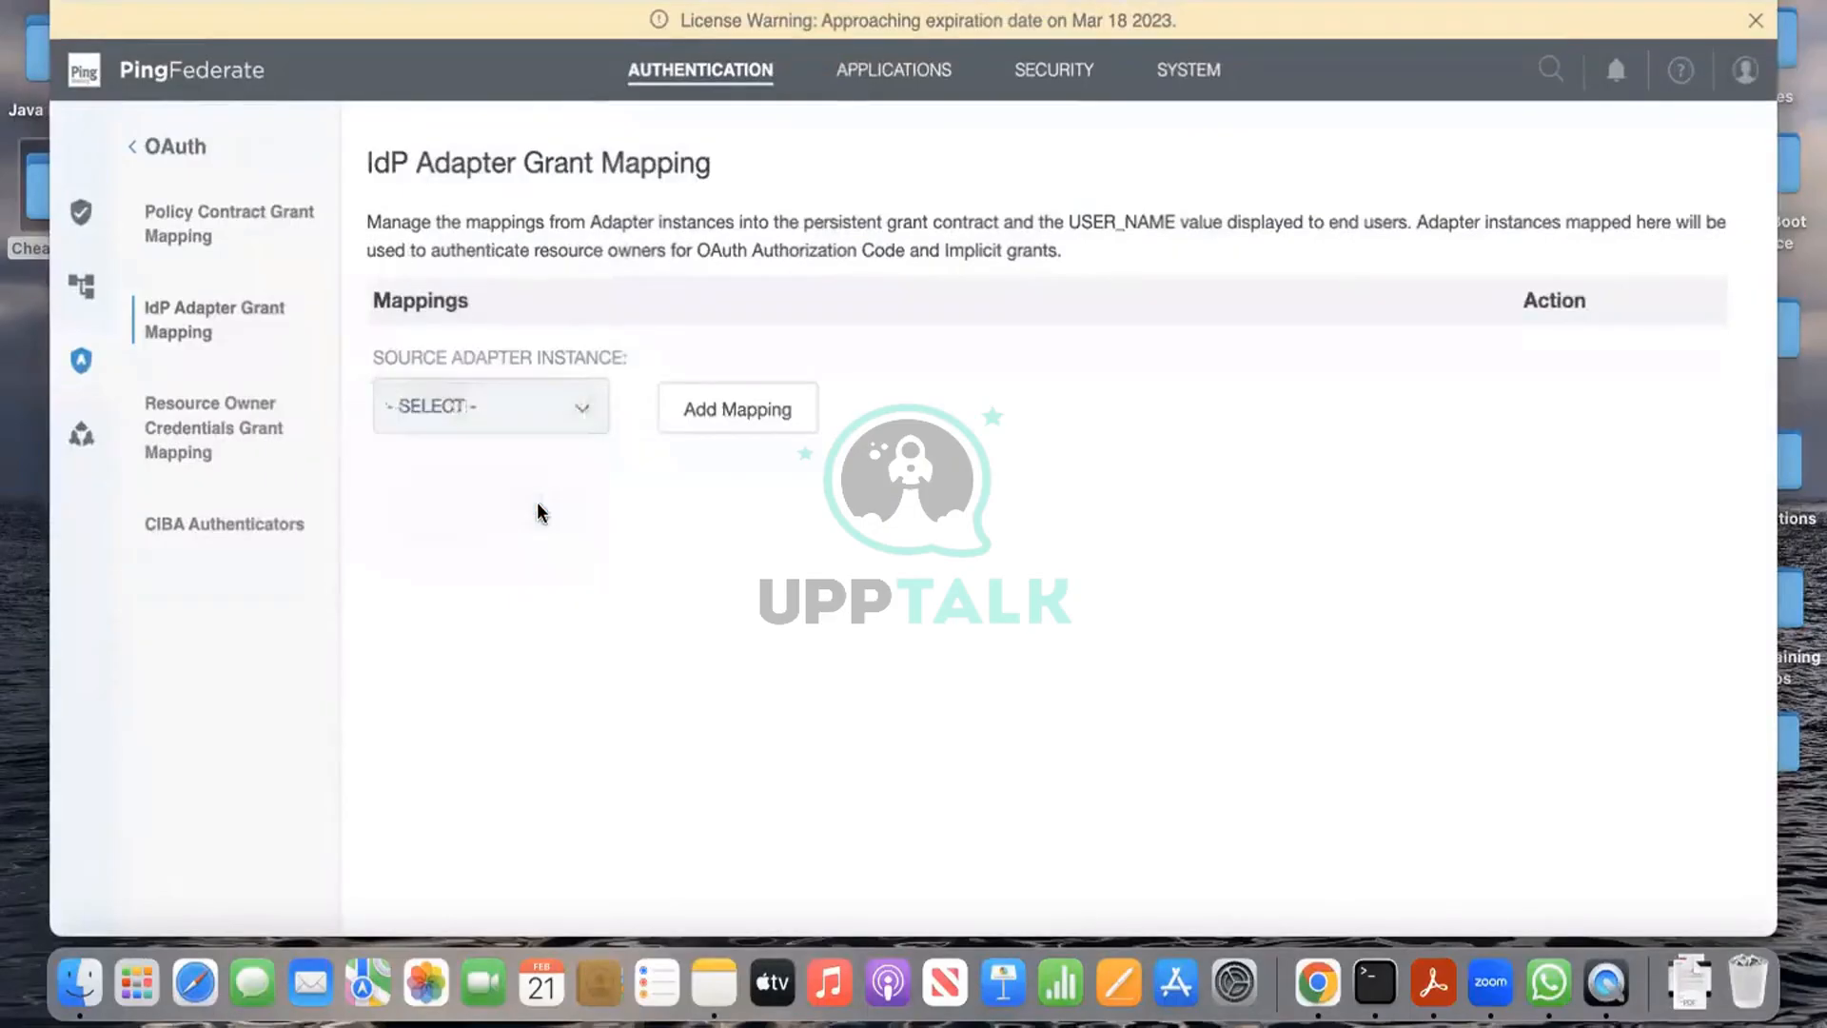
click(574, 410)
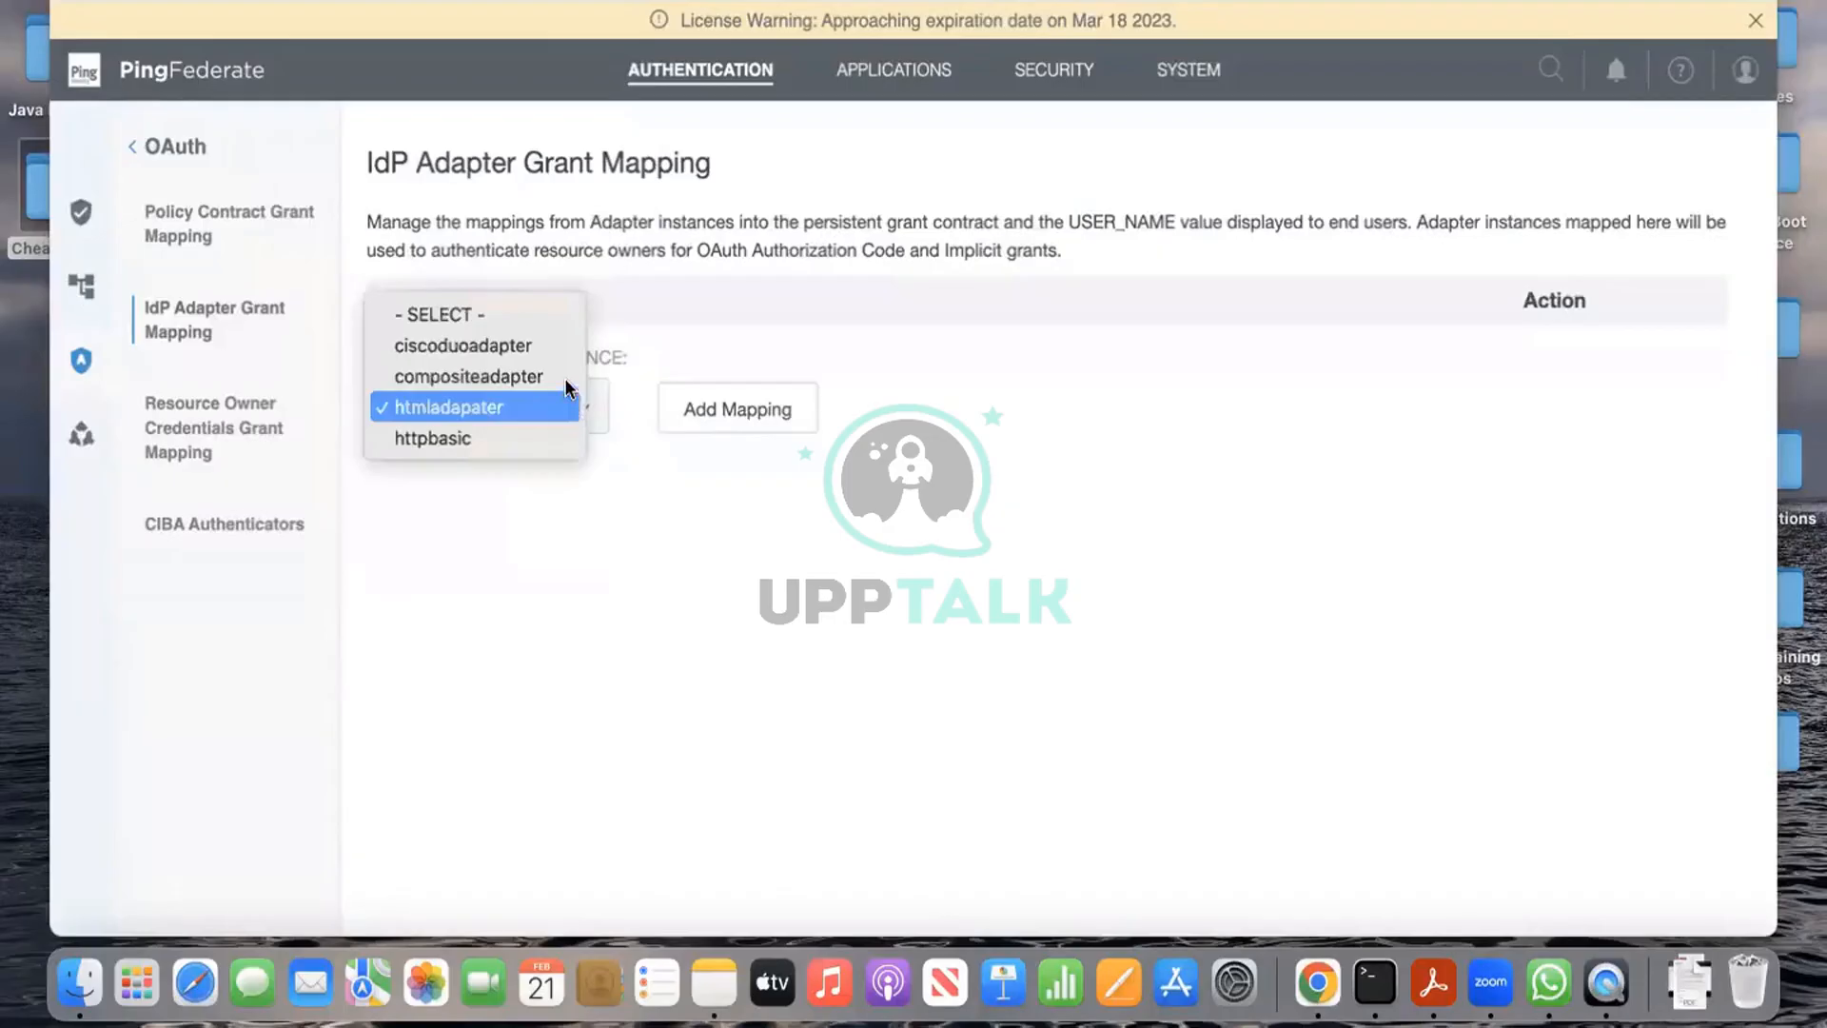
click(564, 377)
click(755, 404)
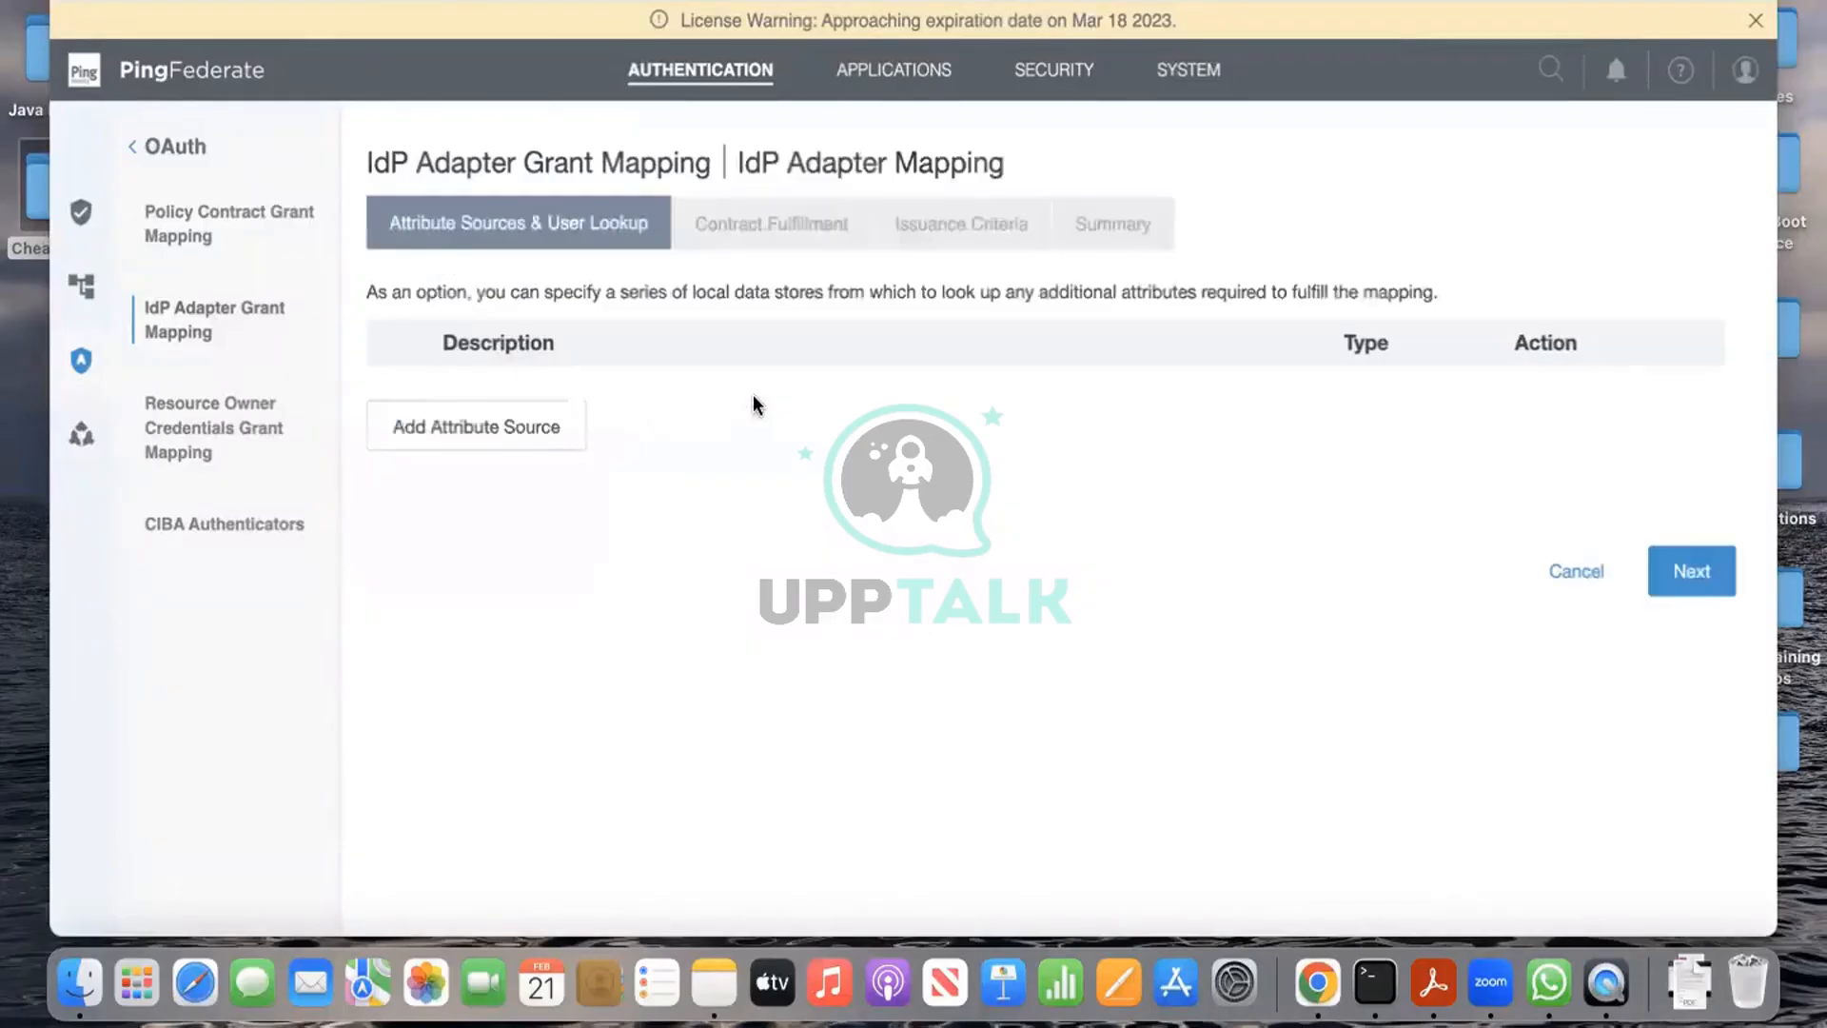
click(1725, 583)
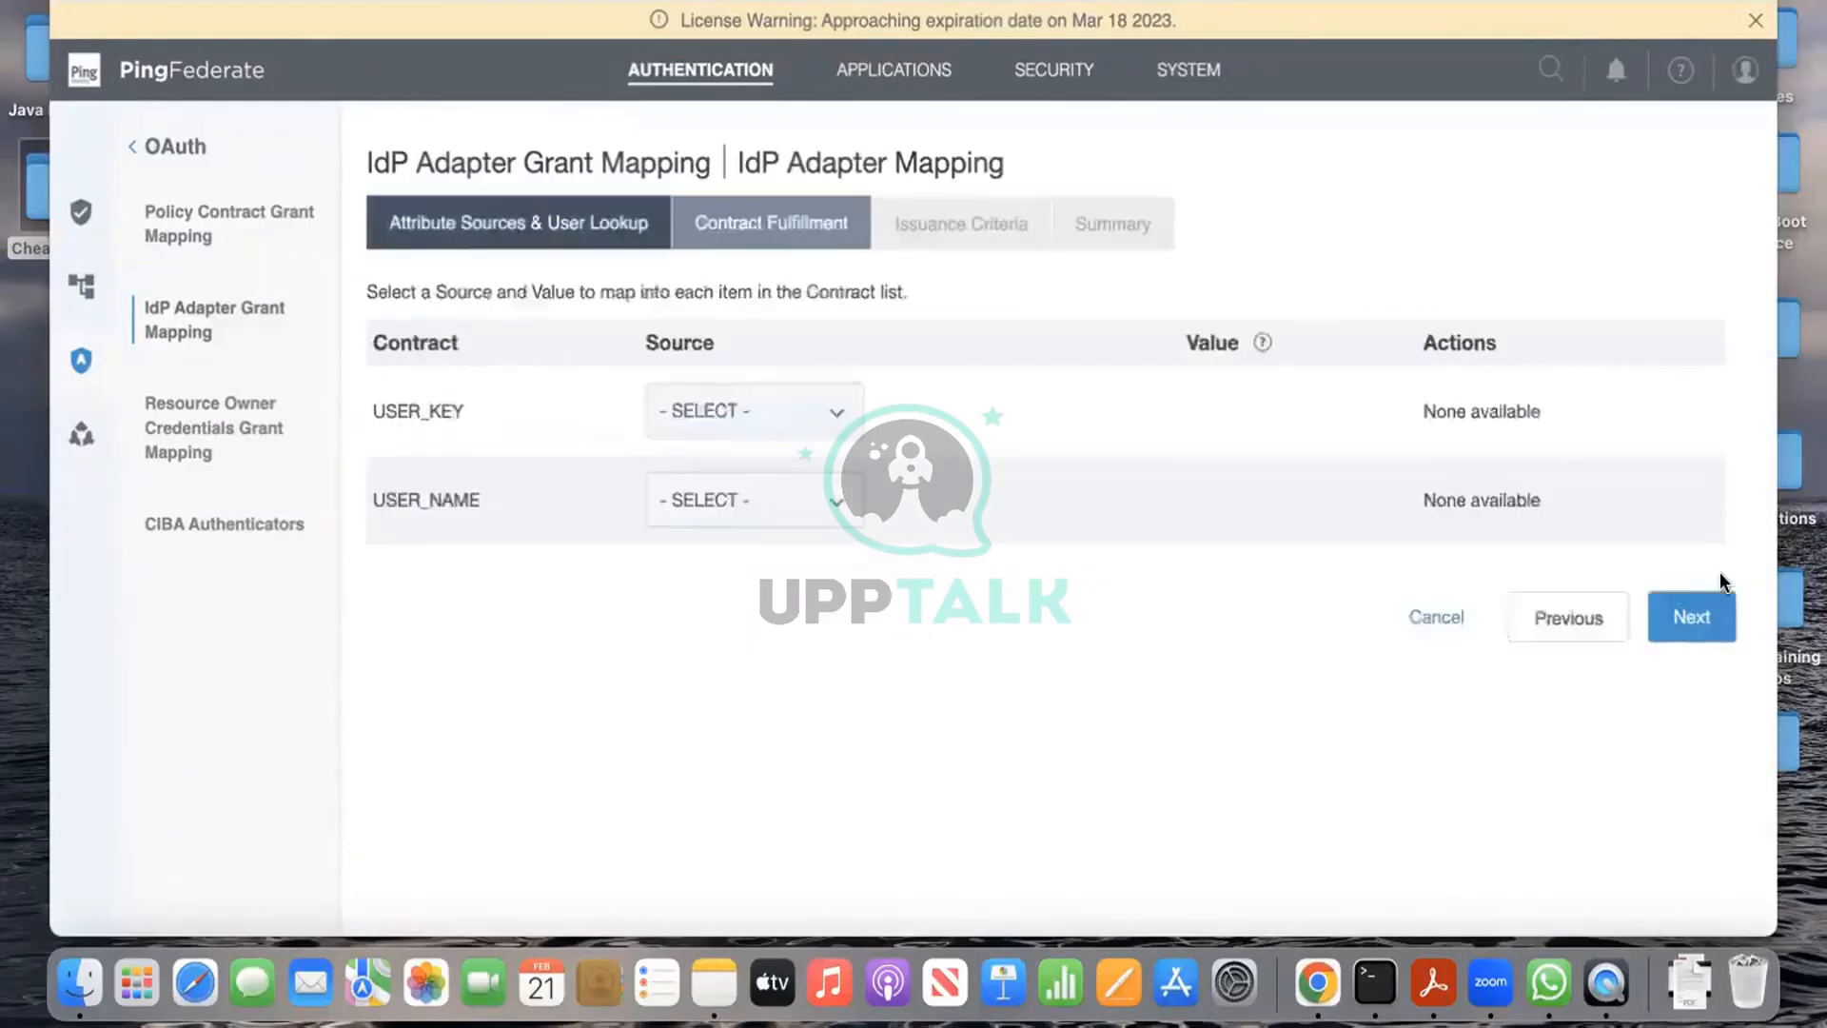
Step: Map USER_KEY and USER_NAME to the adapter's username
click(799, 410)
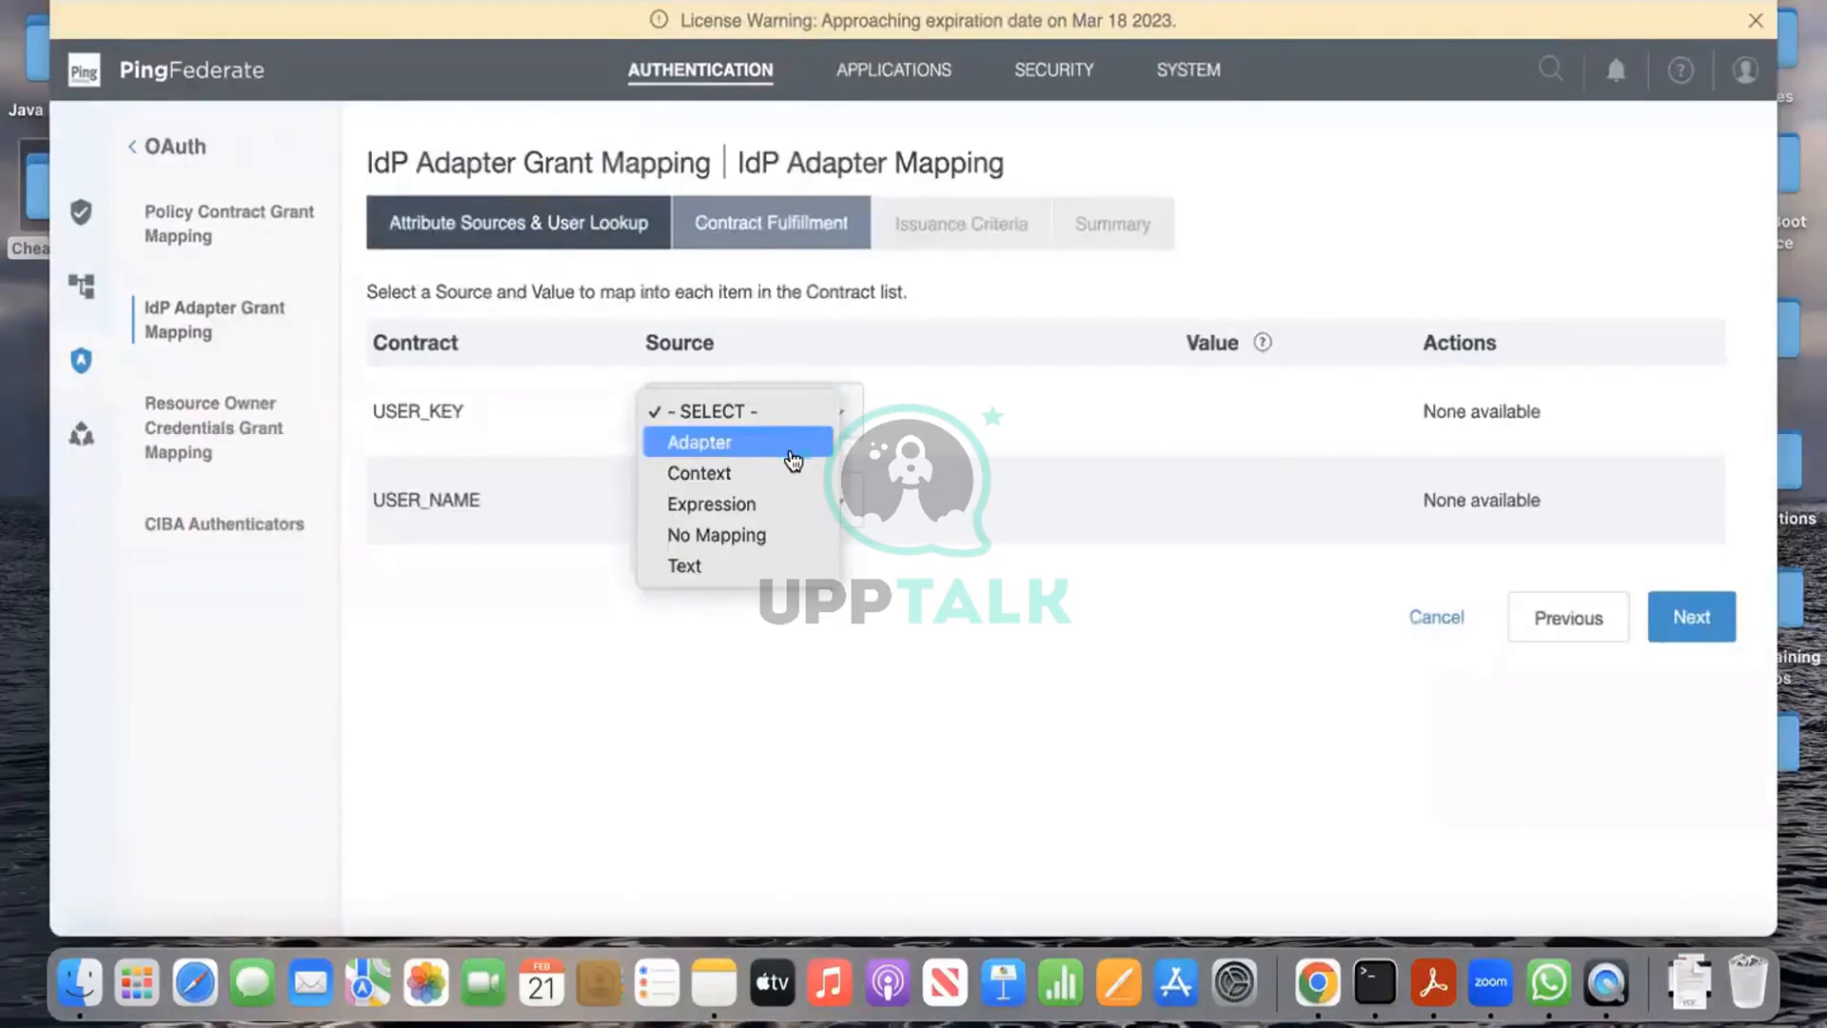
click(793, 441)
click(1070, 419)
click(1081, 441)
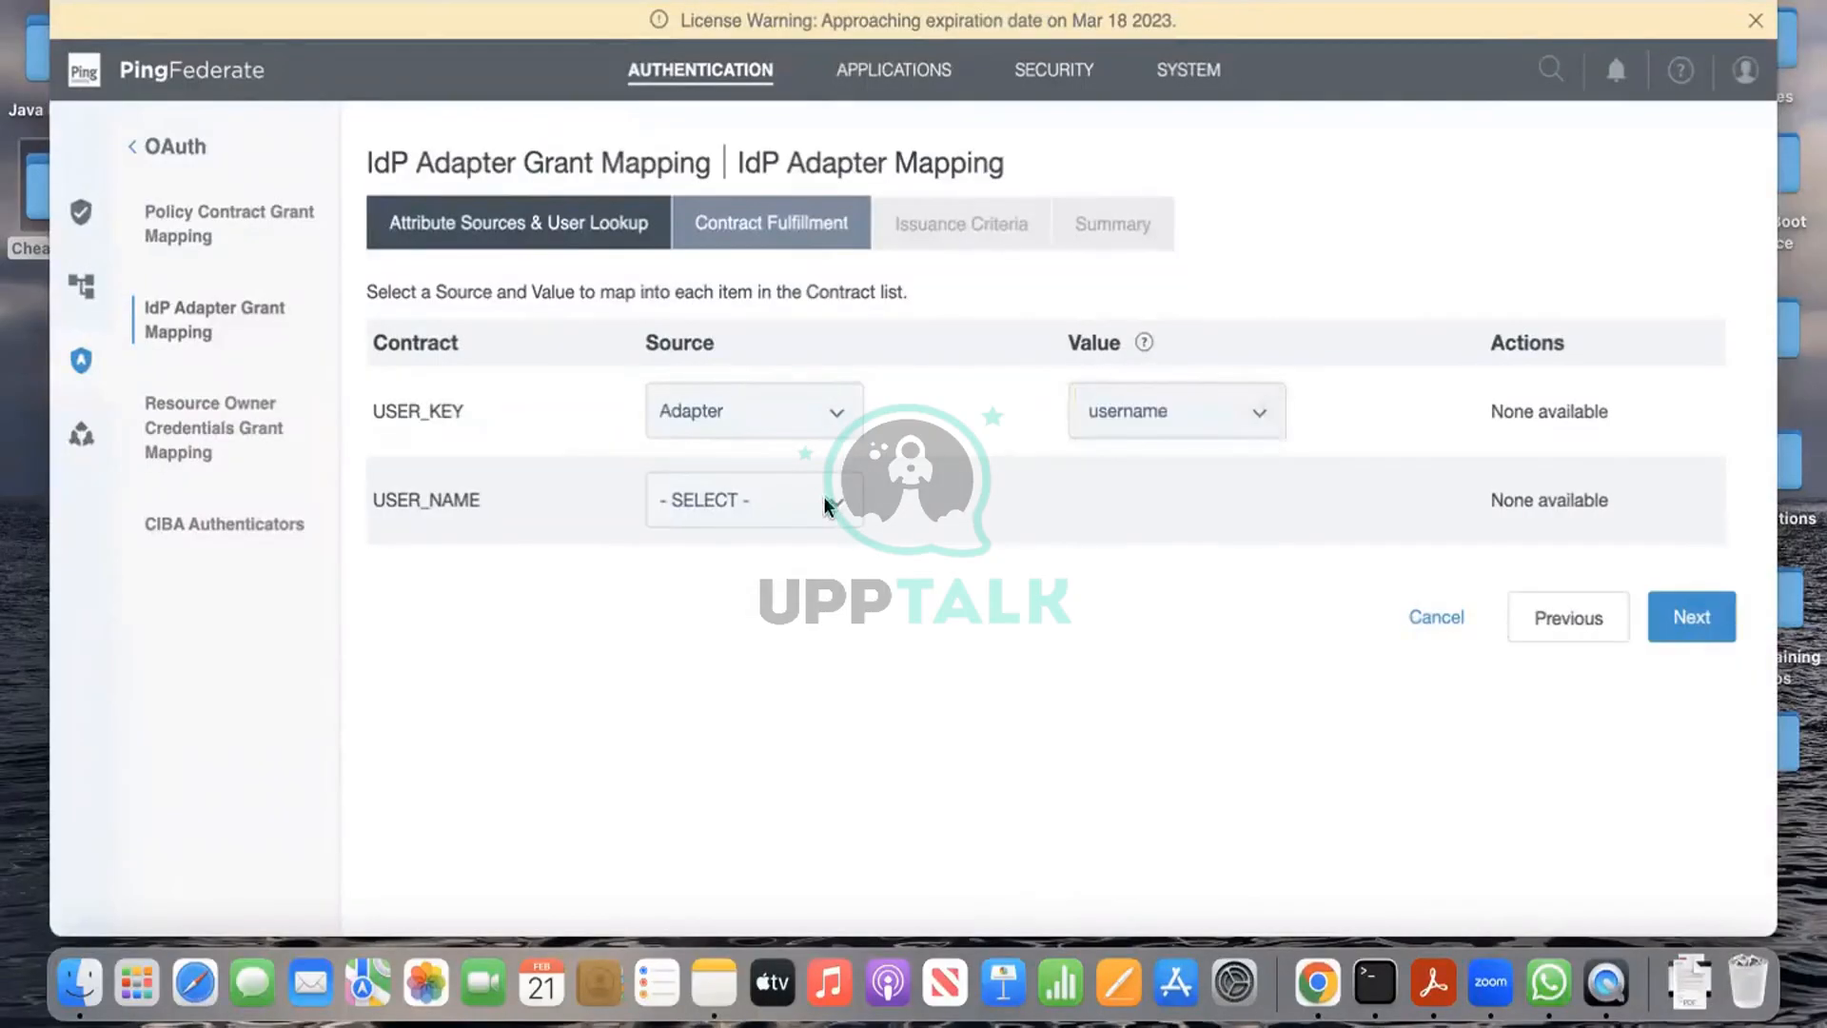
click(826, 504)
click(816, 530)
click(1181, 504)
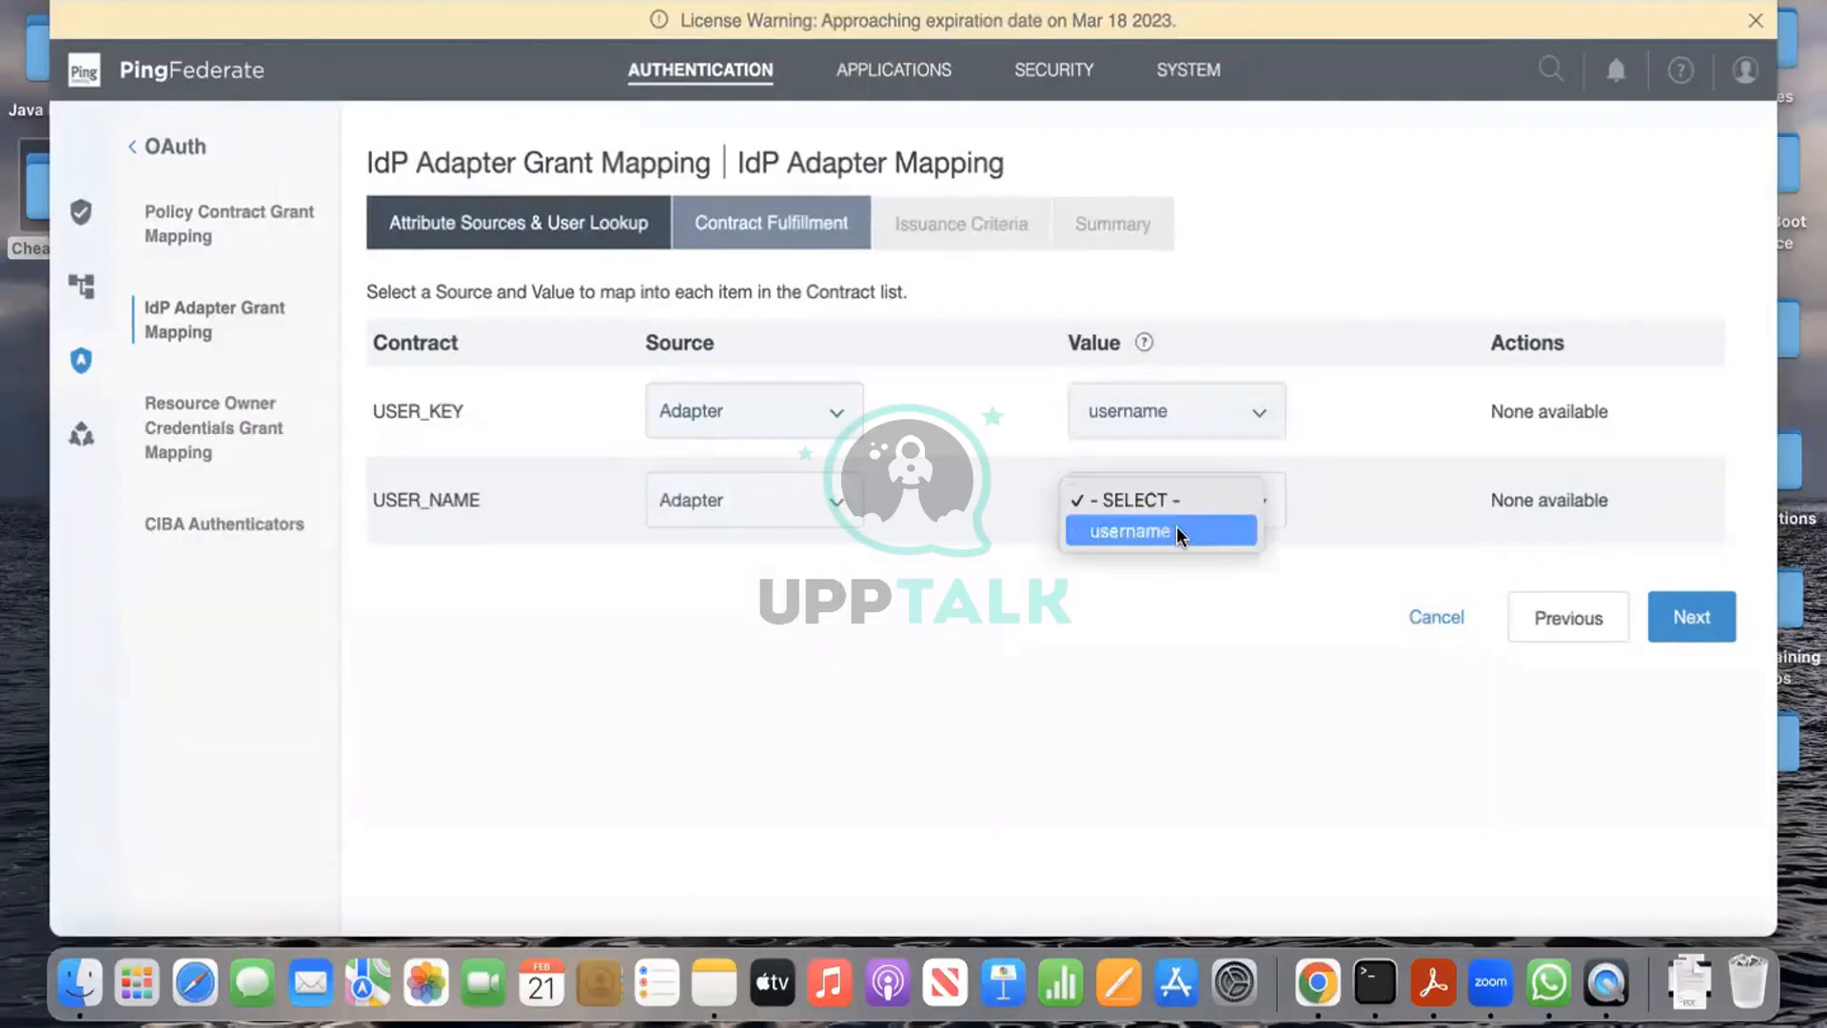
click(1180, 533)
Step: Skip issuance criteria and save the compositeadapter grant mapping
click(1680, 618)
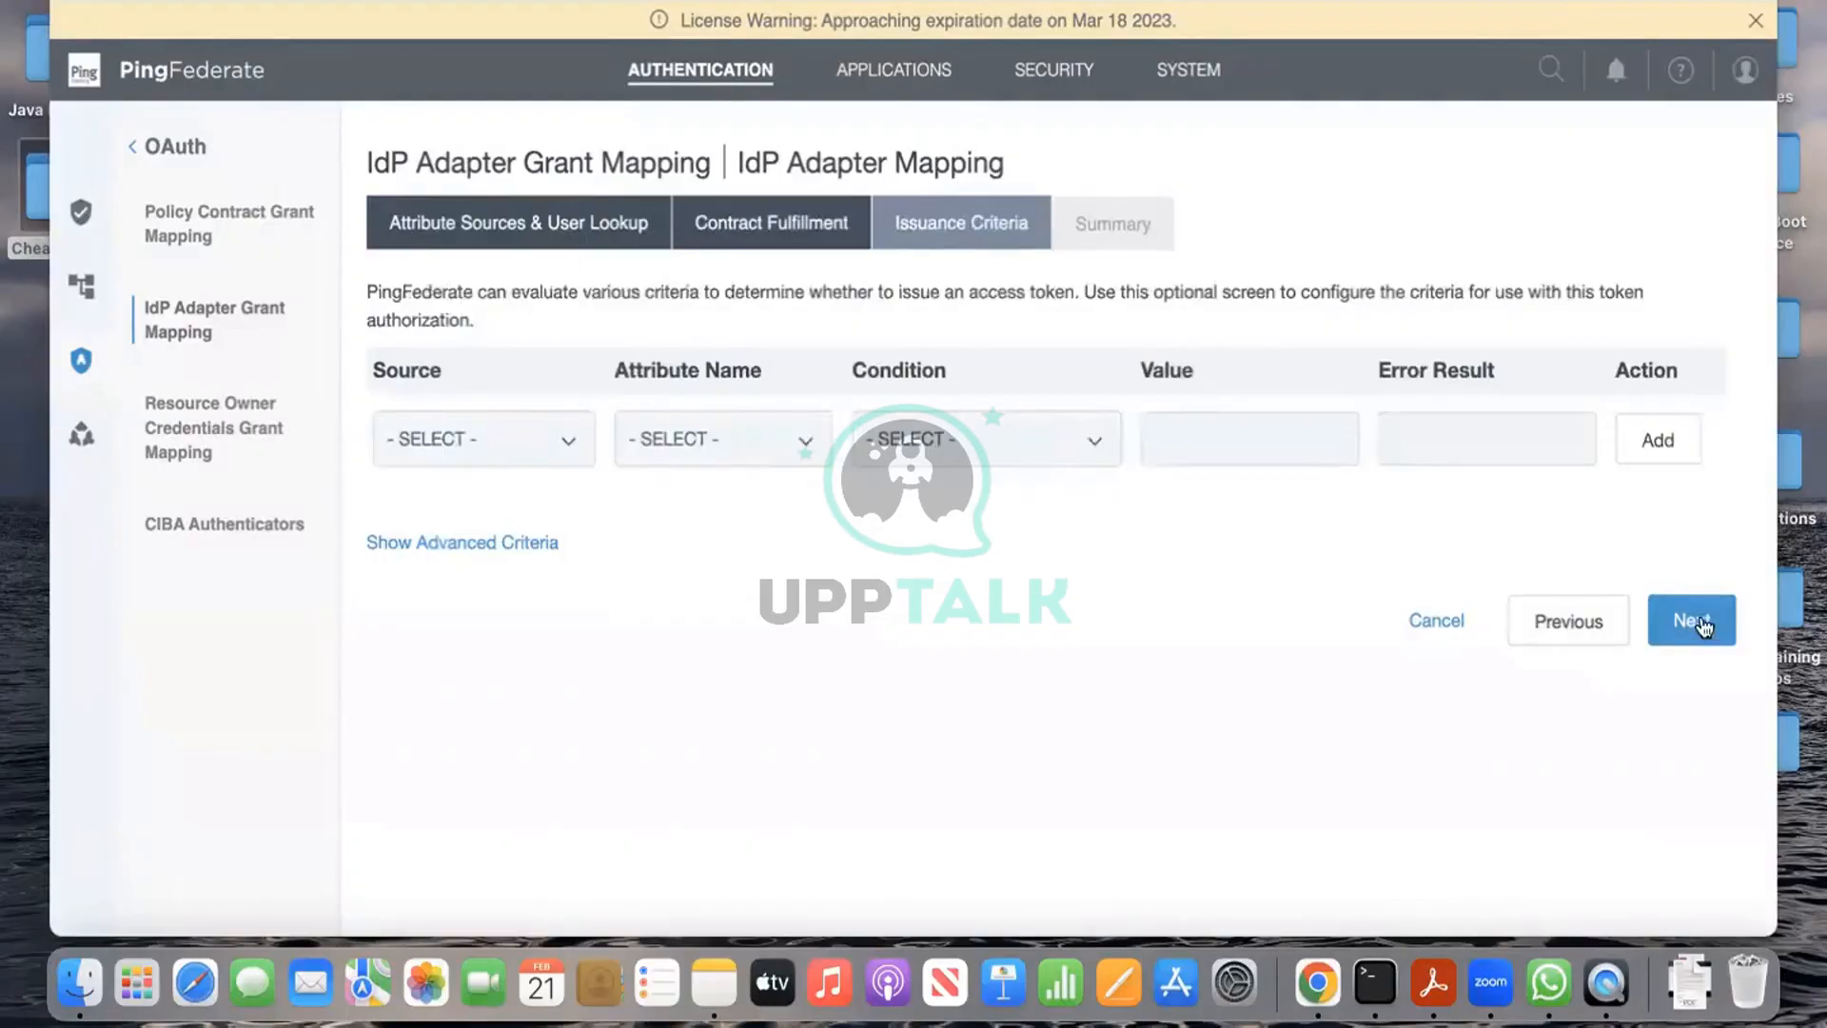
click(1699, 625)
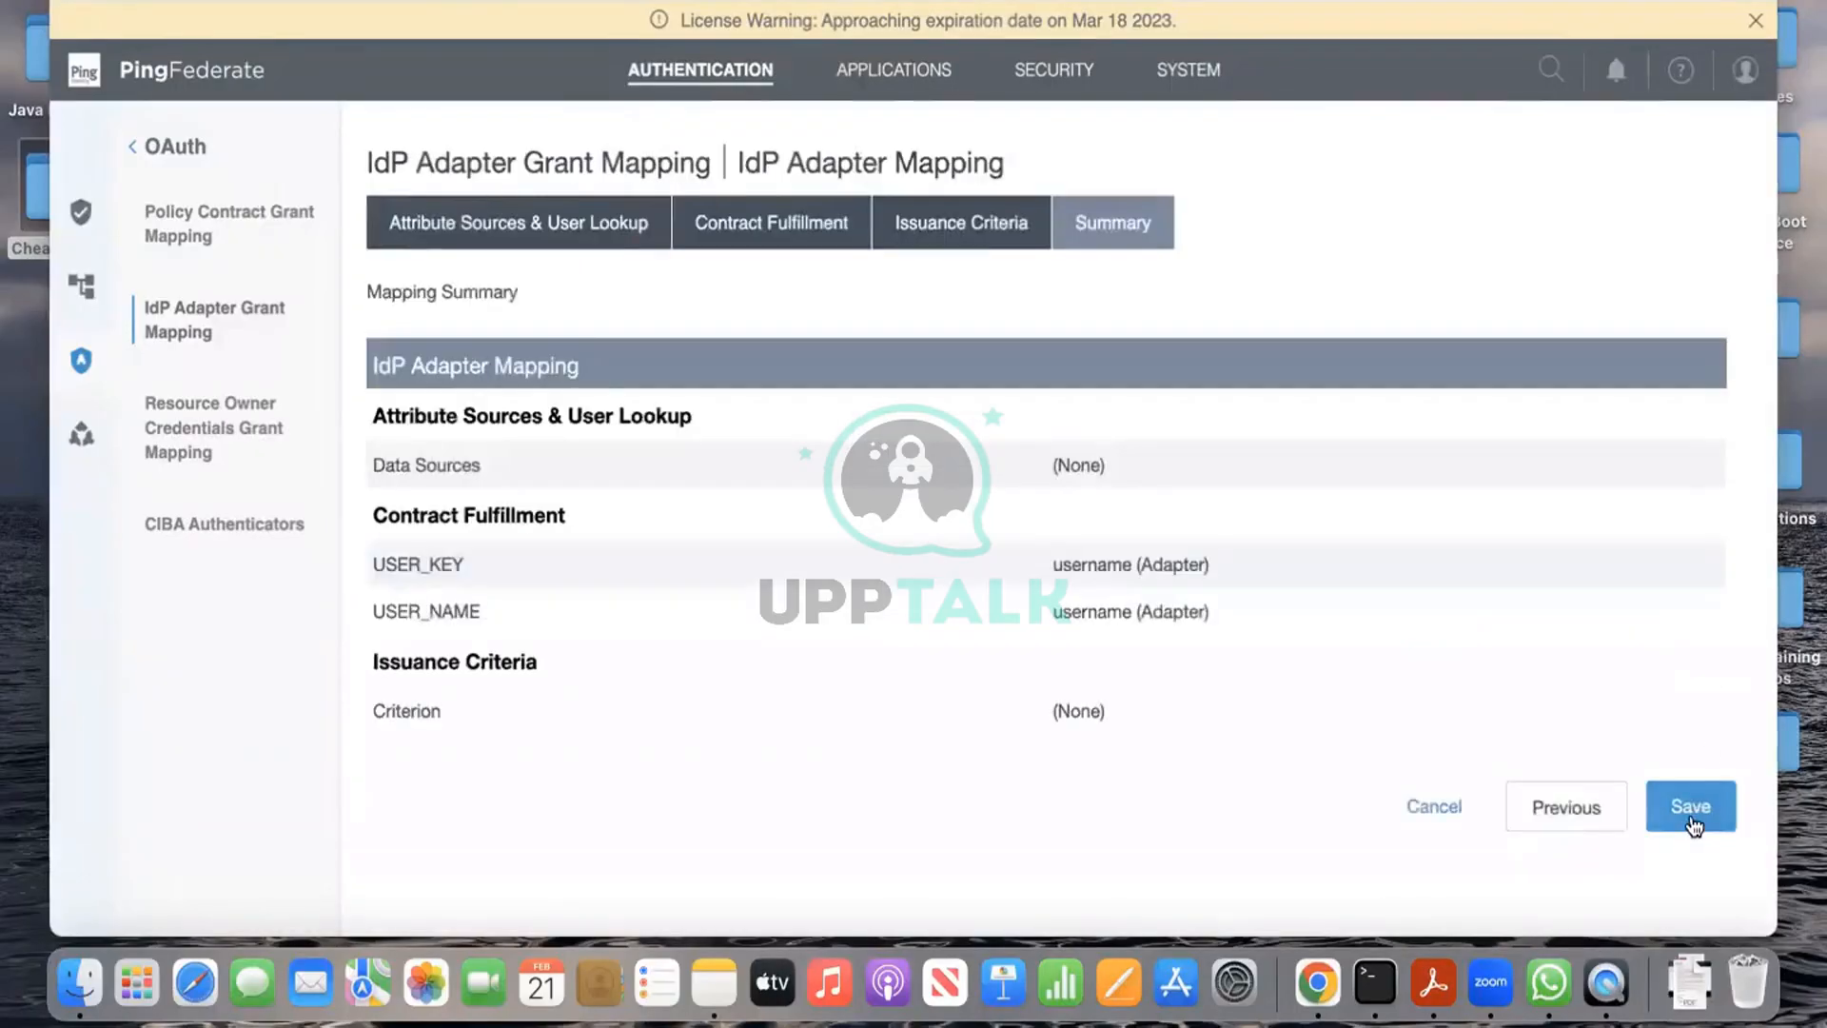
click(1692, 820)
click(234, 430)
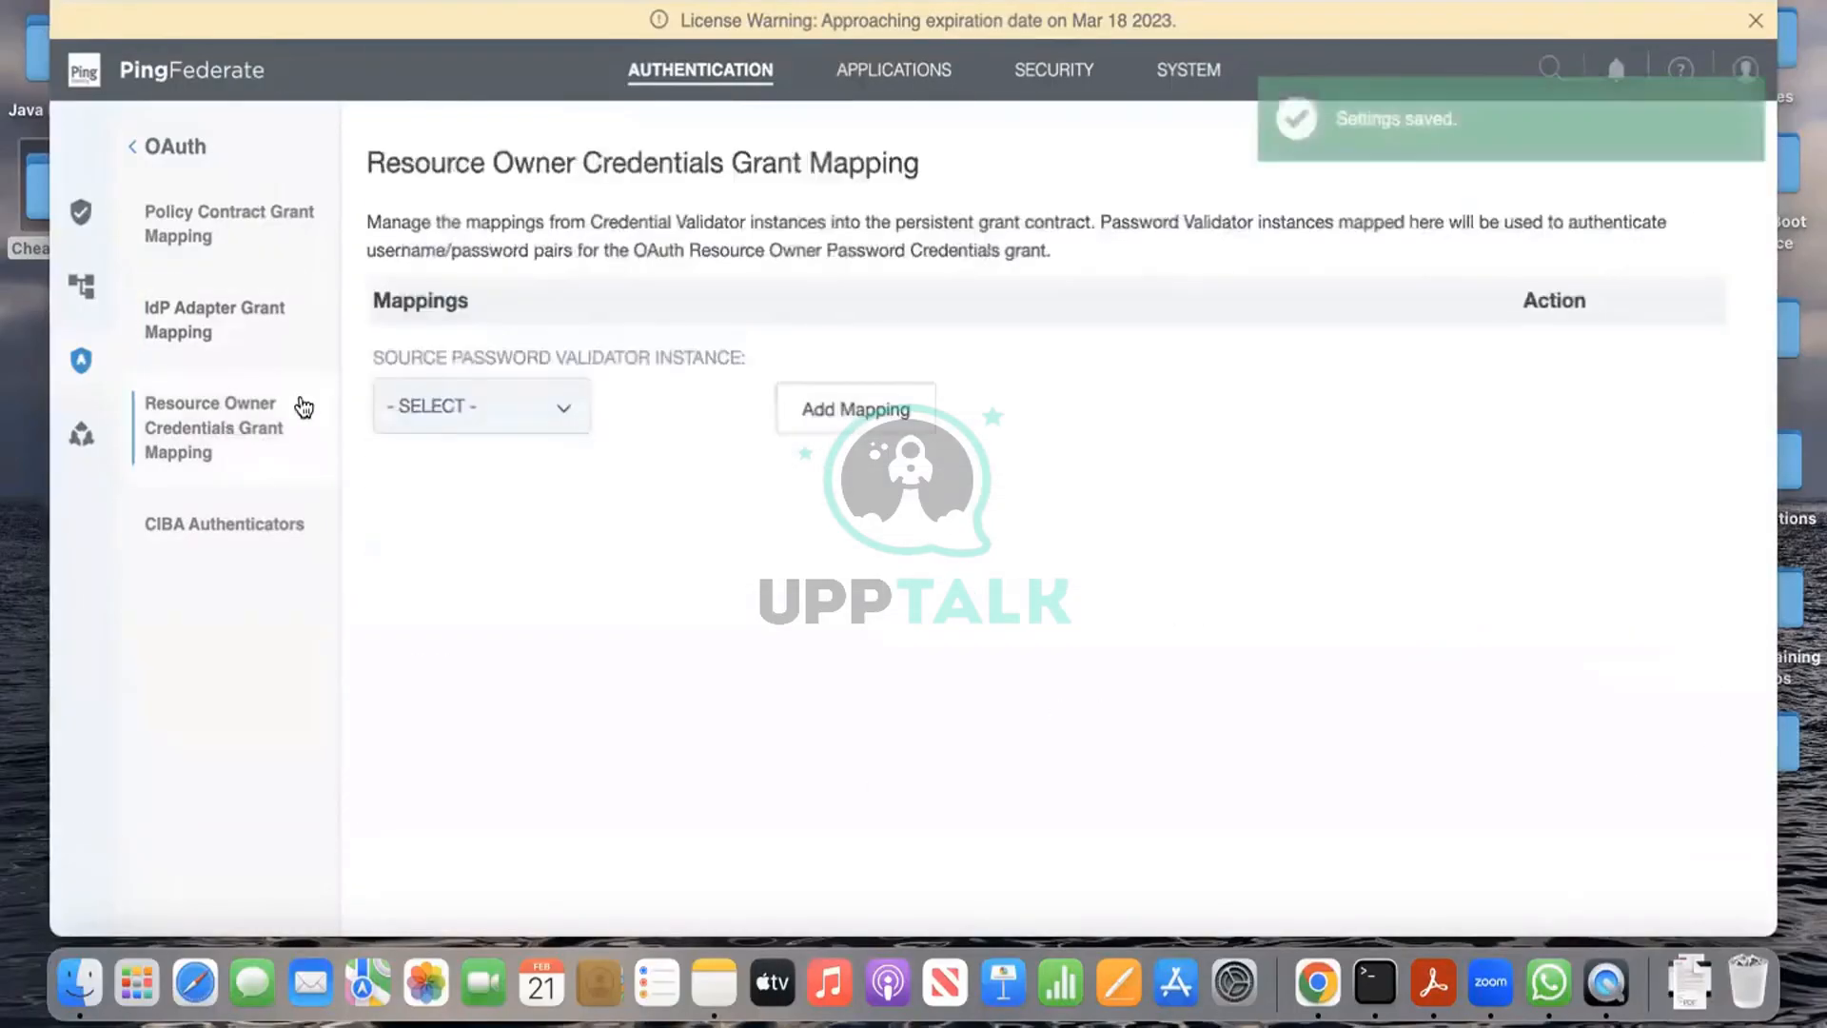
Step: Start a new resource owner credentials mapping for the ldappcv validator instance
click(565, 405)
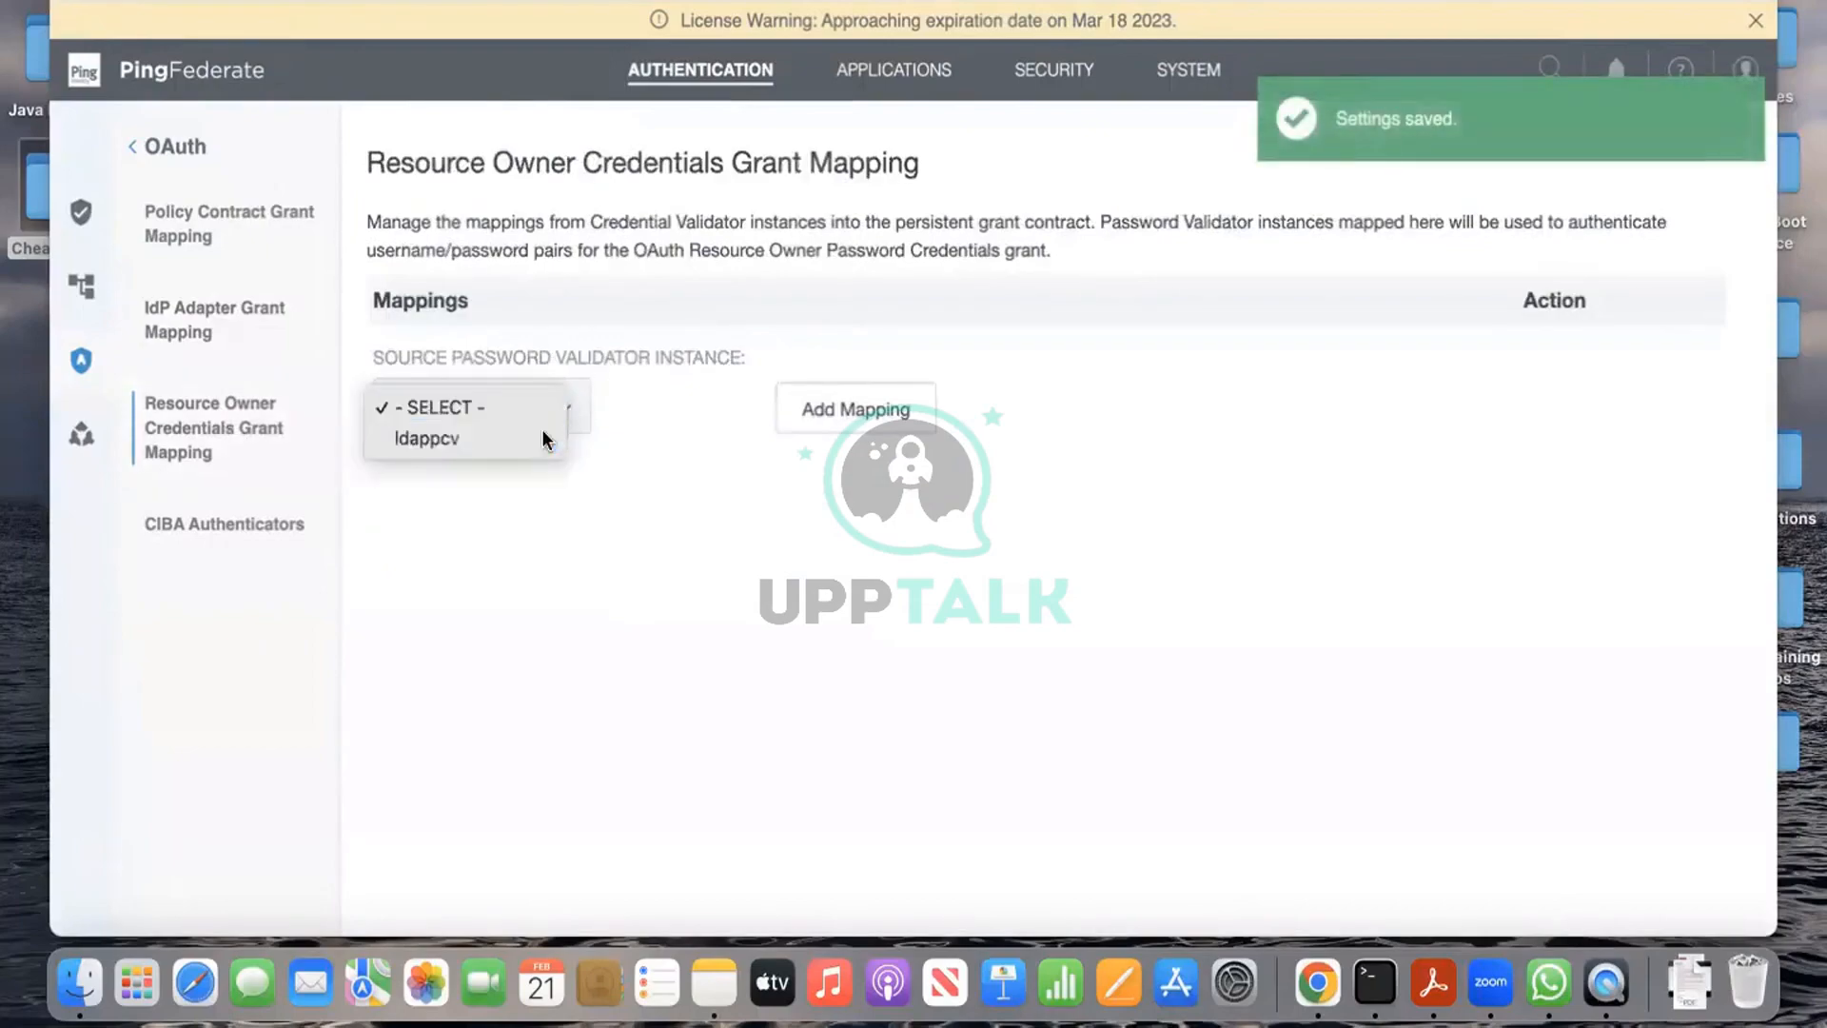
click(533, 437)
click(876, 415)
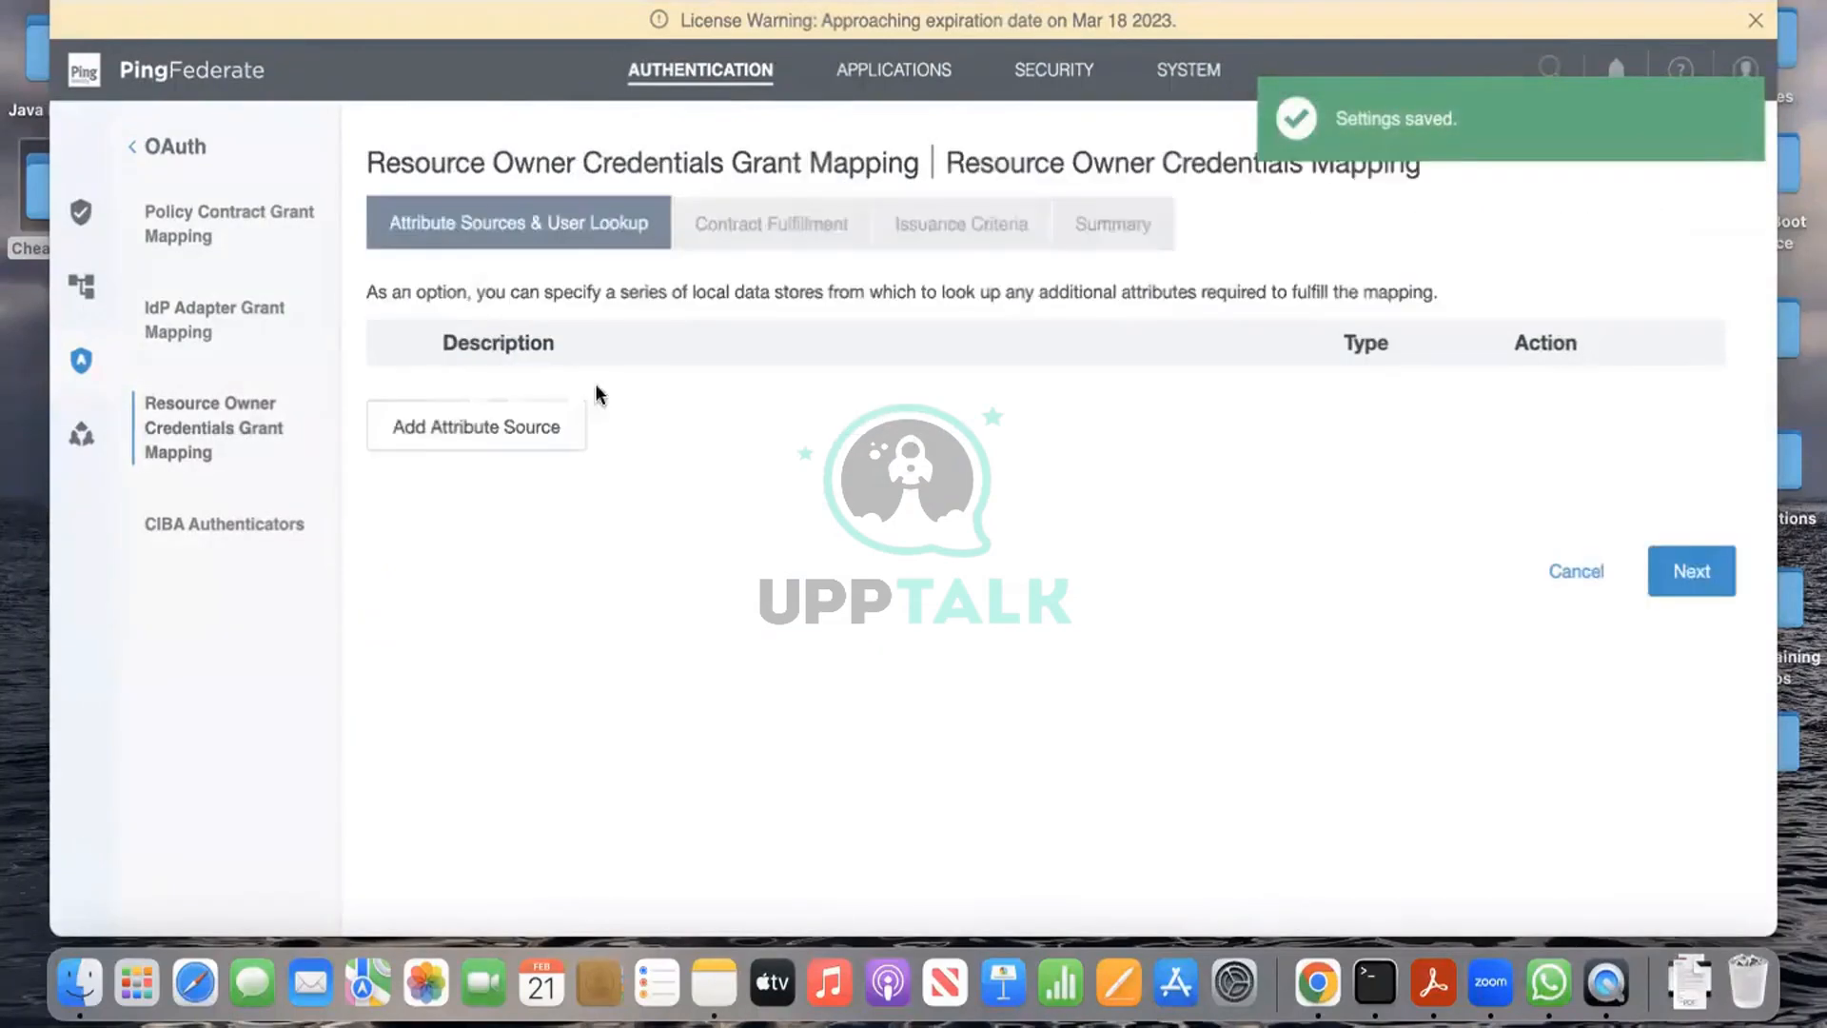
click(1692, 571)
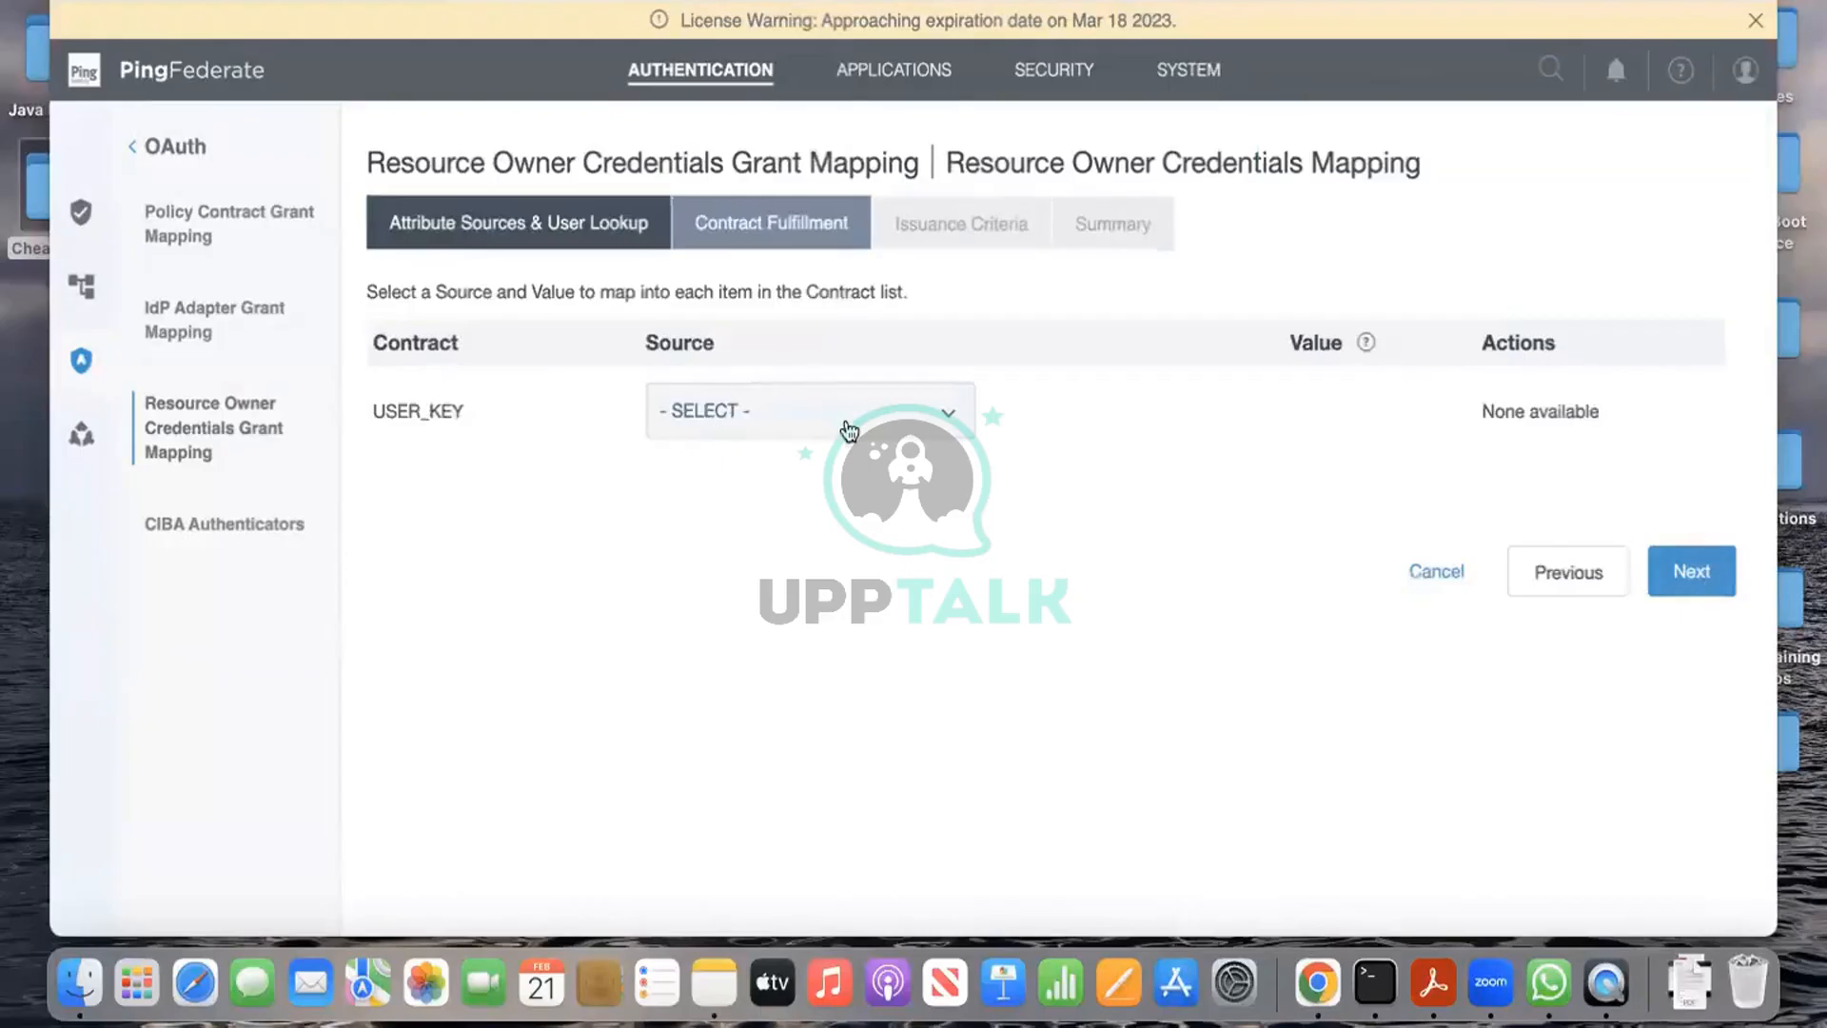
Step: Take USER_KEY from the Password Credential Validator's username and save the mapping
click(847, 423)
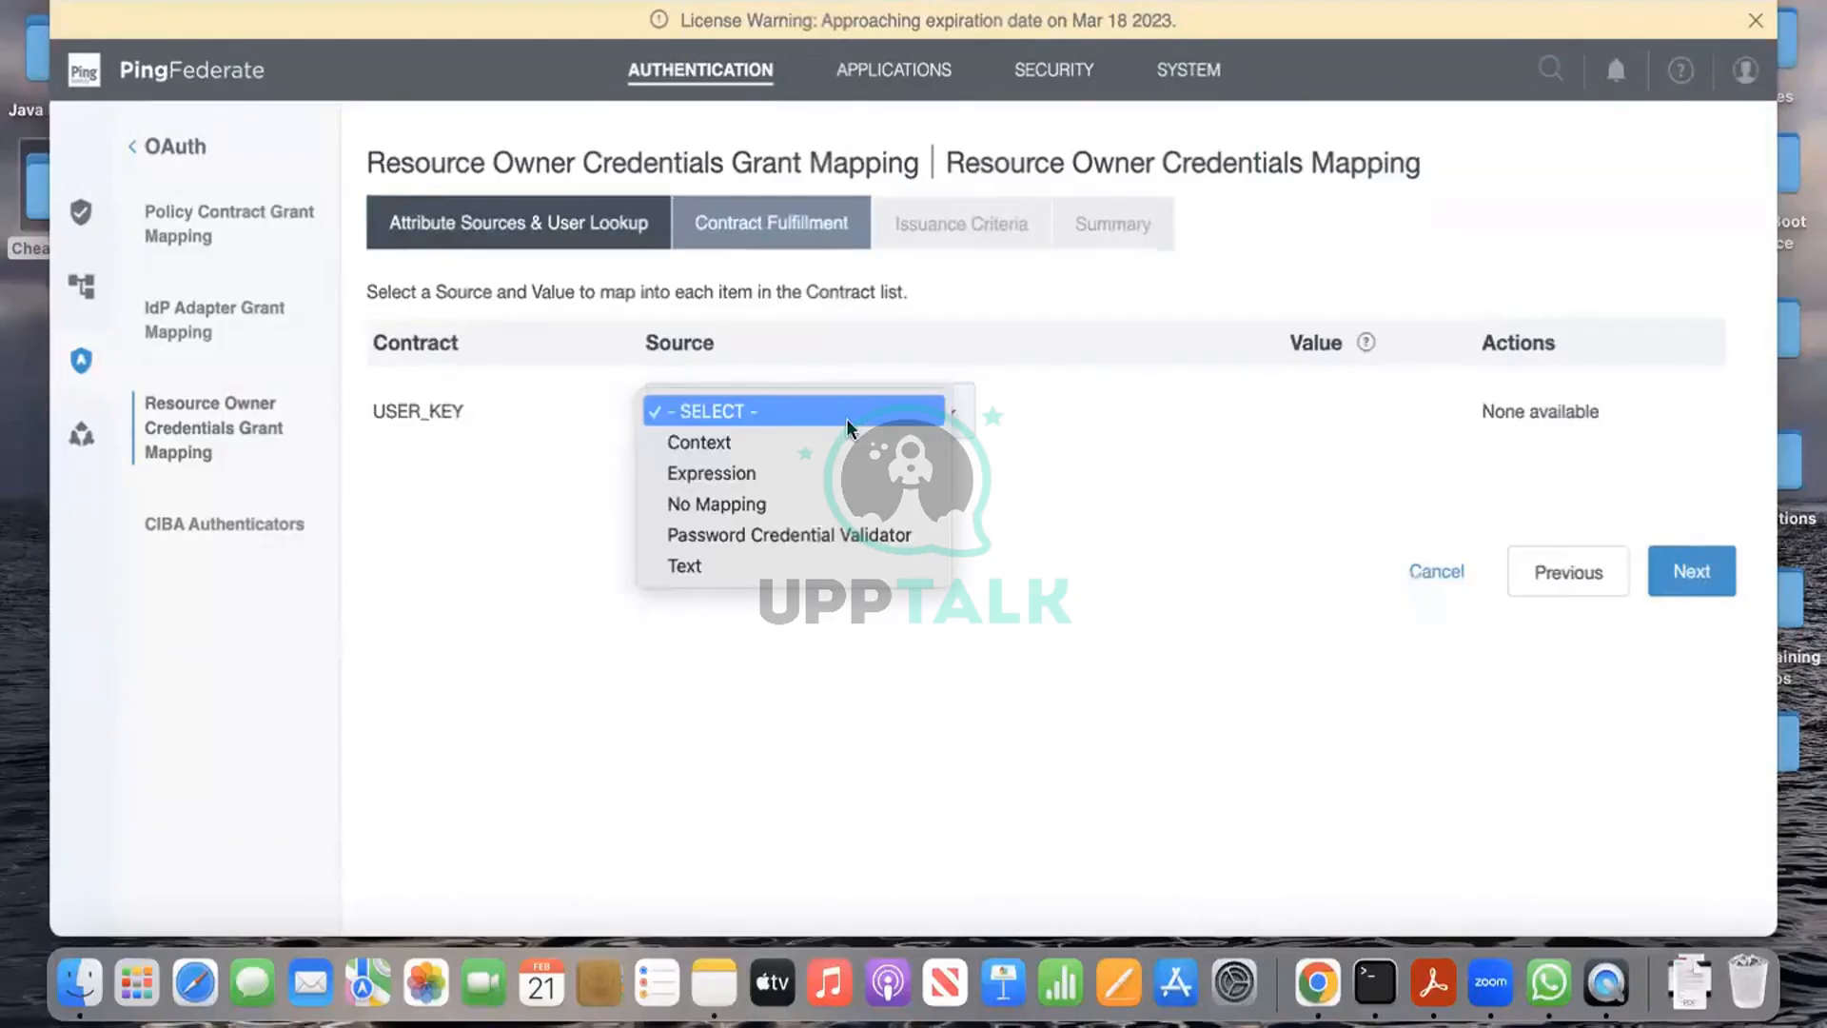
click(847, 529)
click(1286, 408)
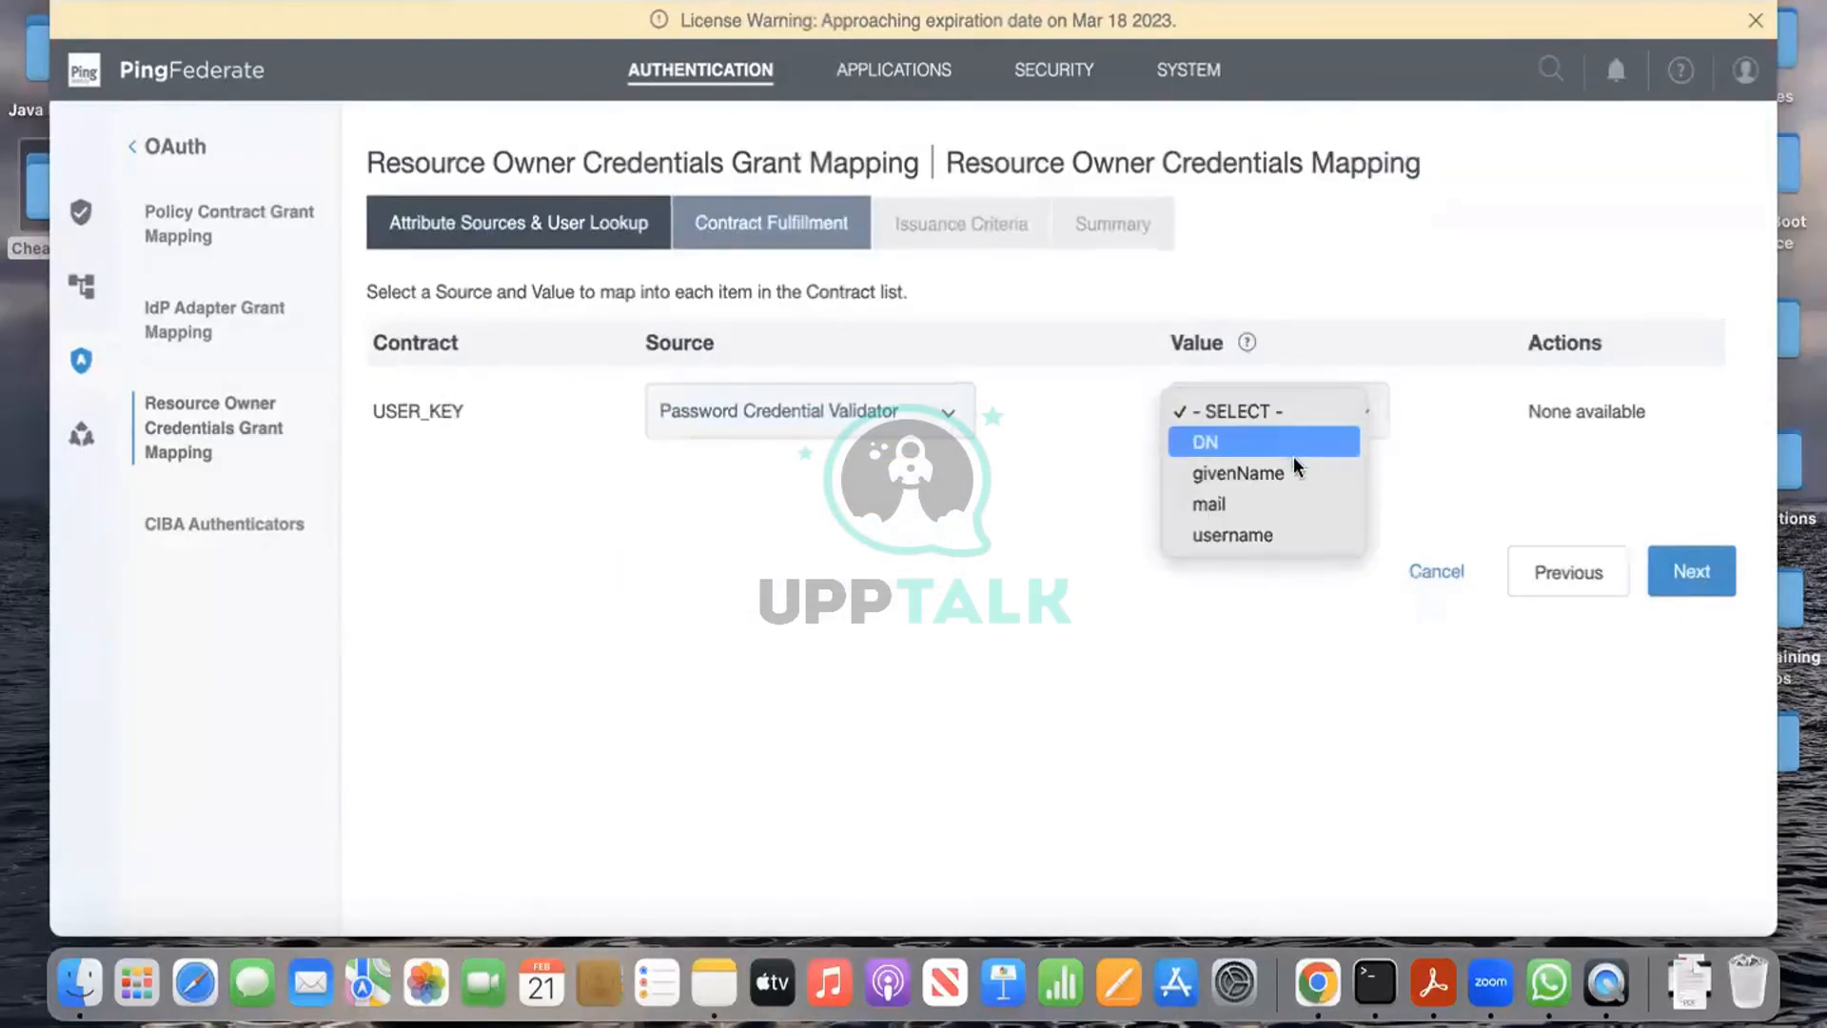
click(1288, 529)
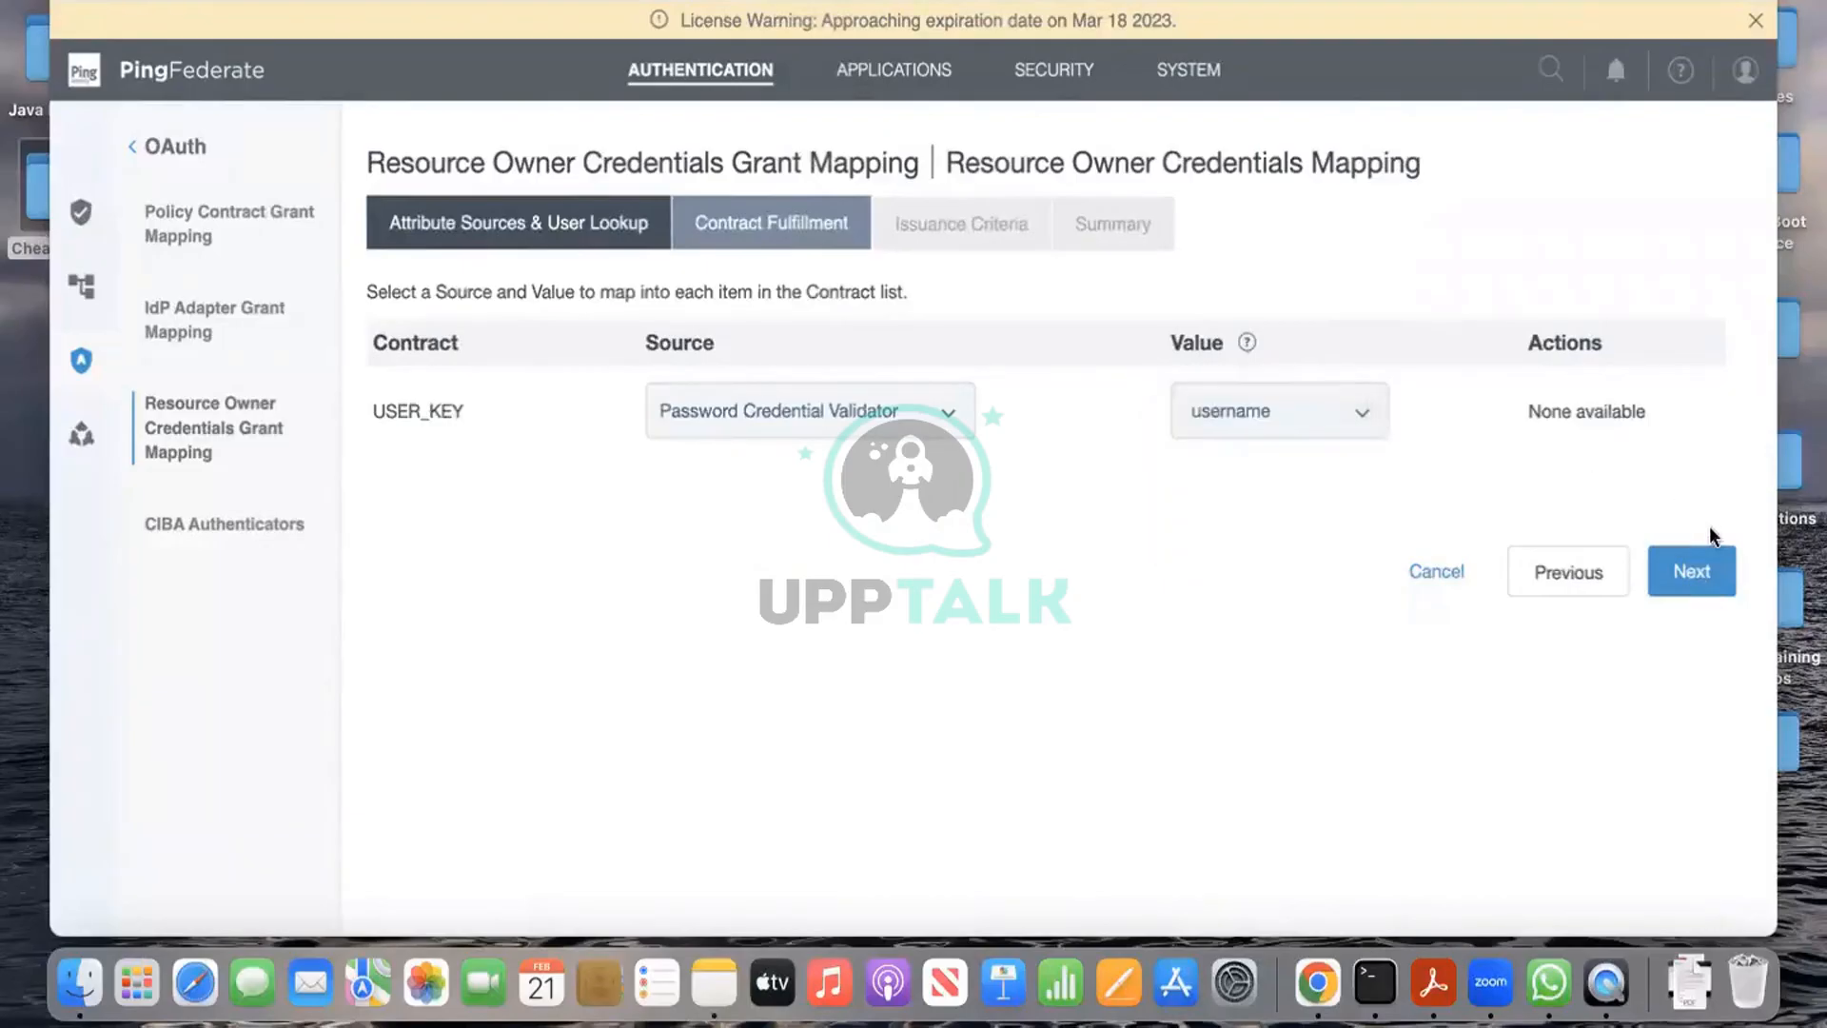
click(1692, 575)
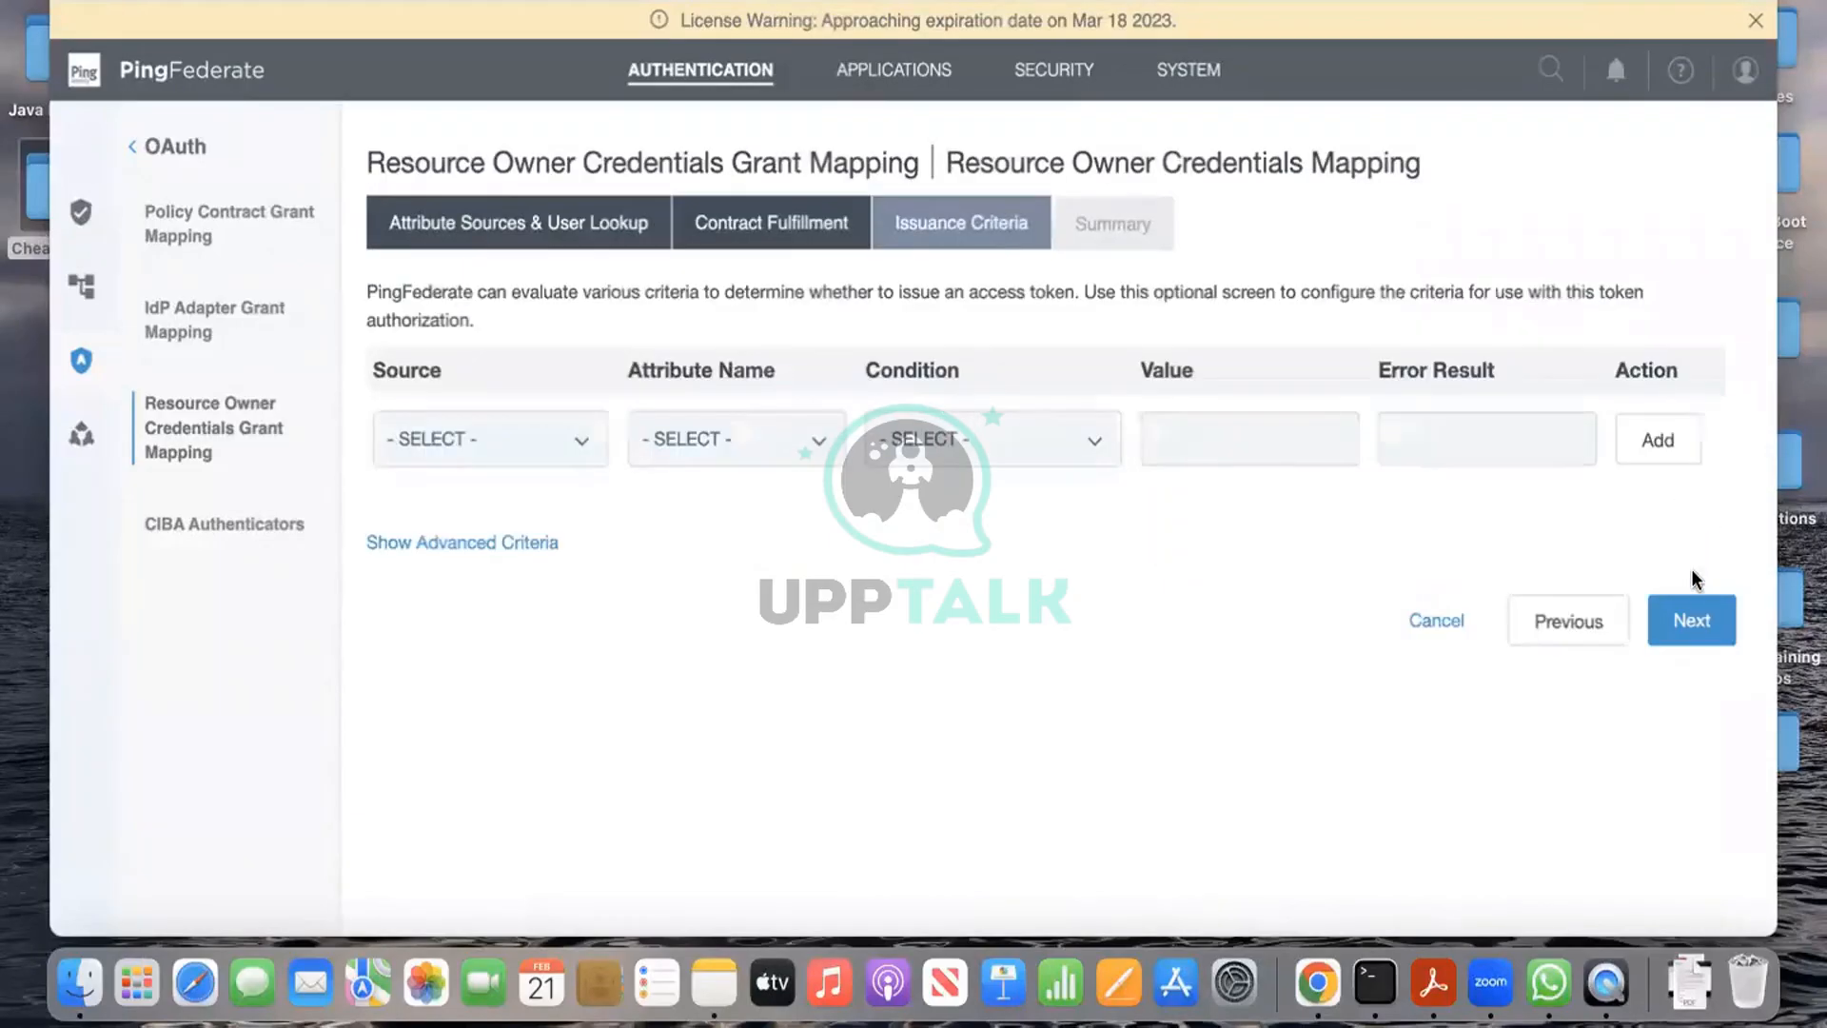
click(1689, 622)
click(1717, 775)
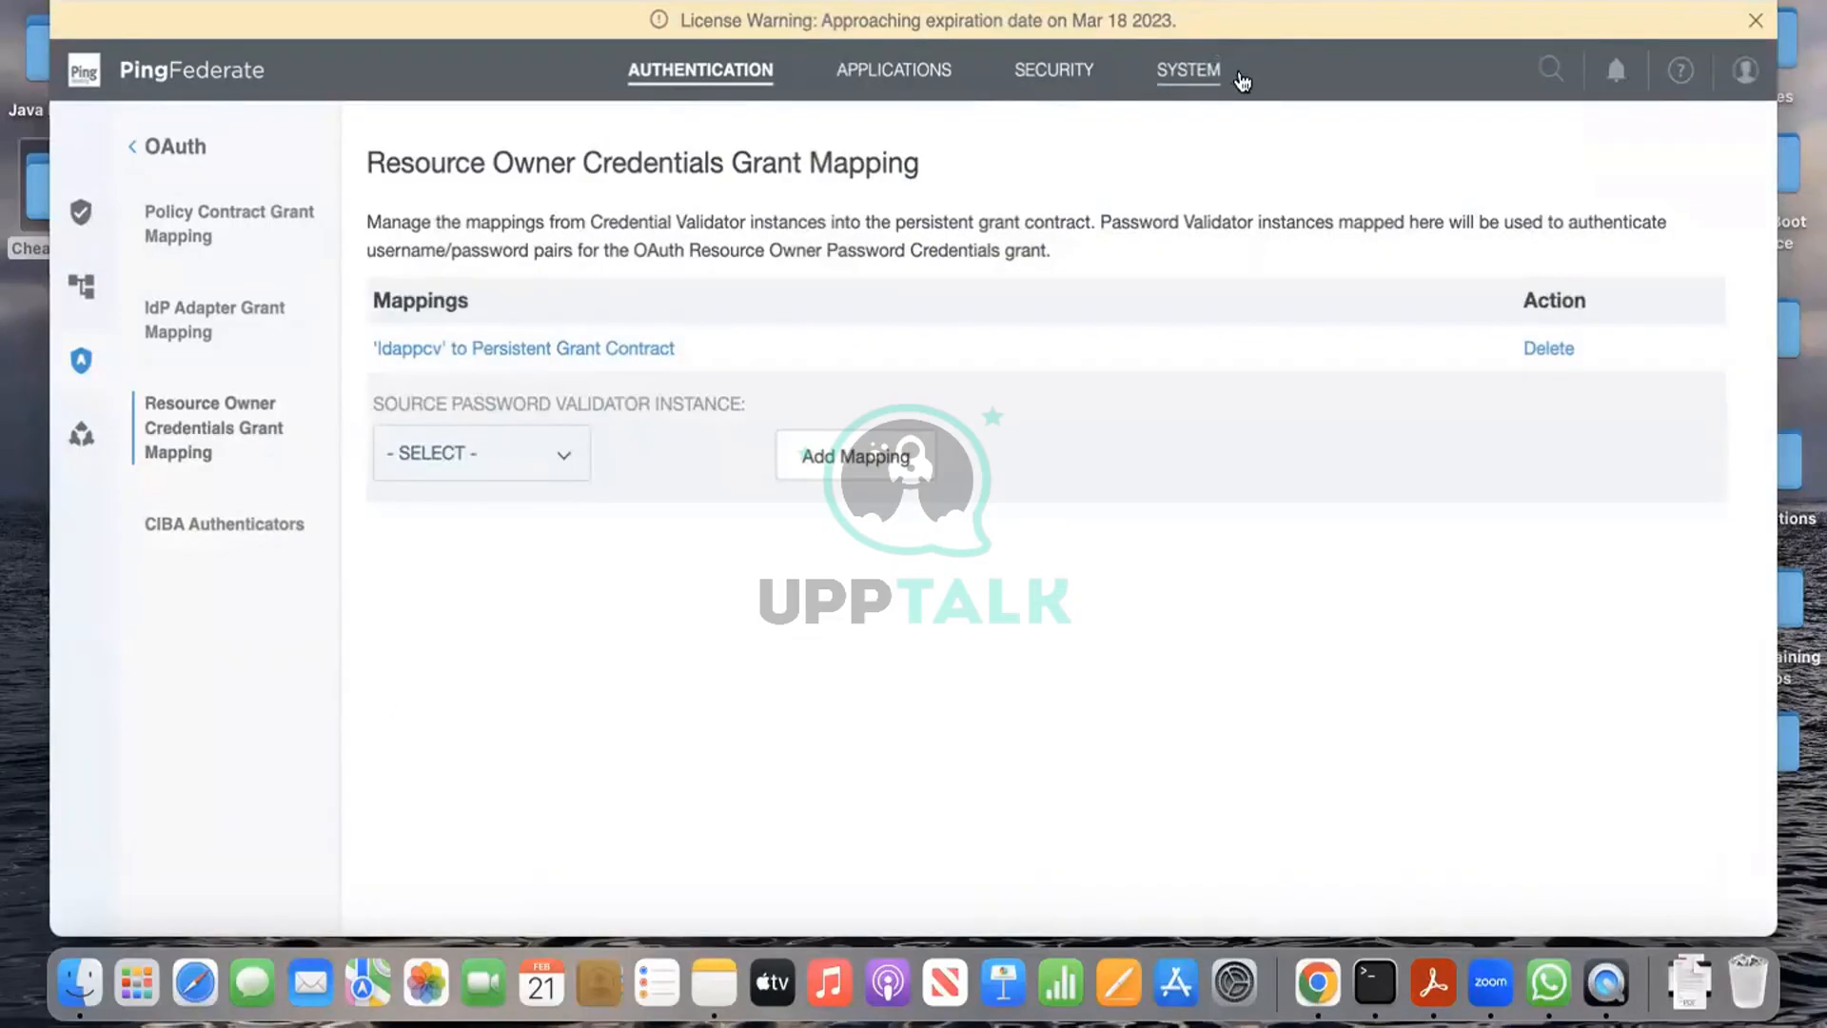
Step: In Applications > Access Token Mappings, add a mapping for context policycontract1 with token1
click(1240, 80)
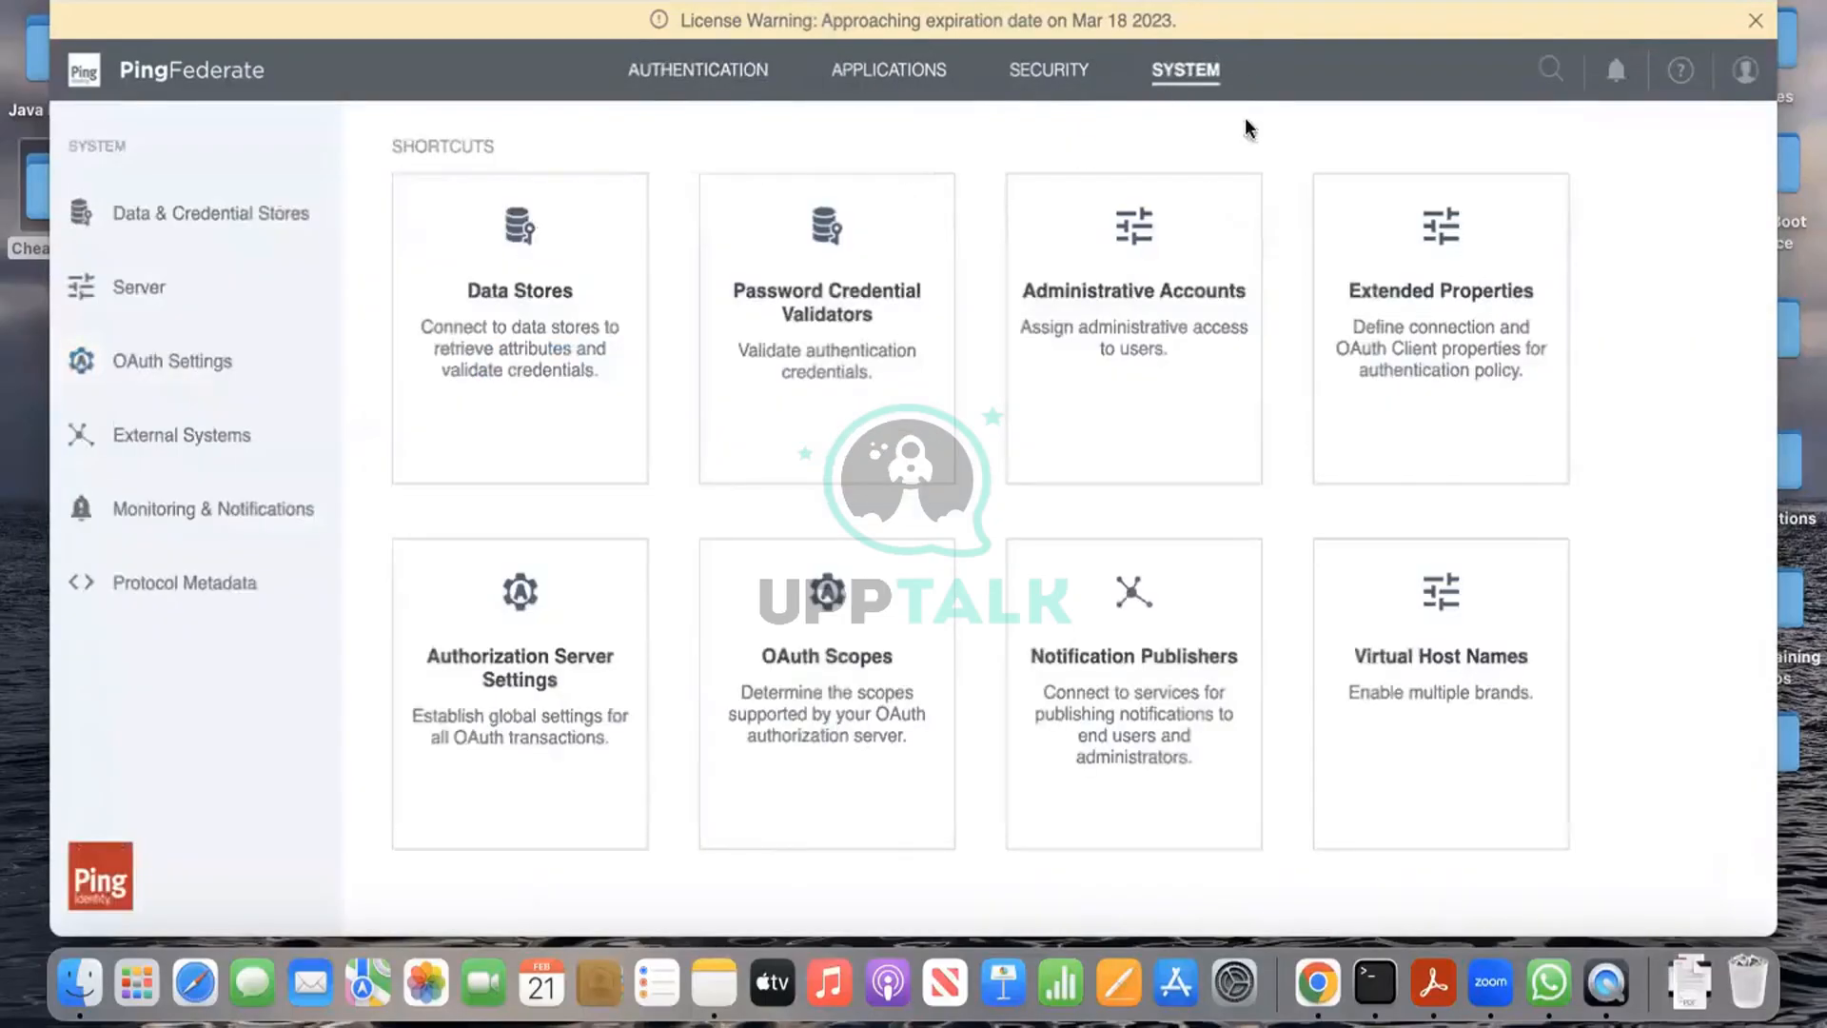
click(1073, 71)
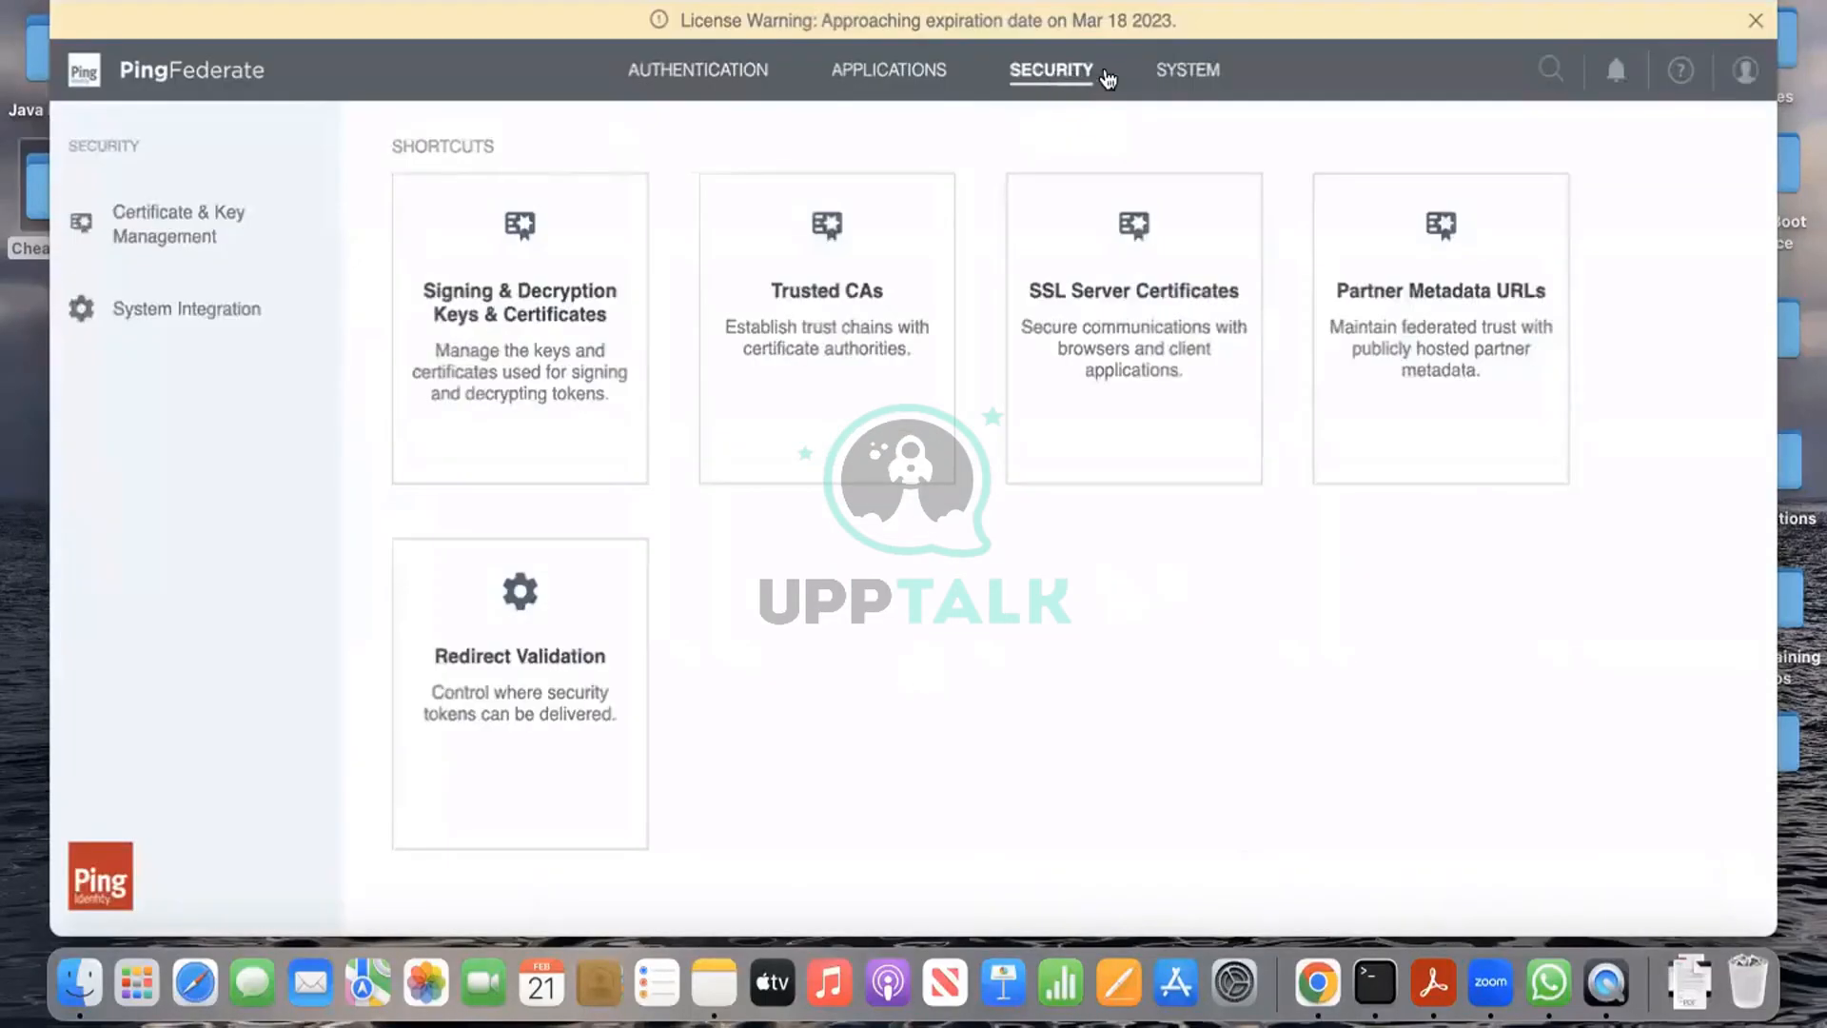
click(857, 71)
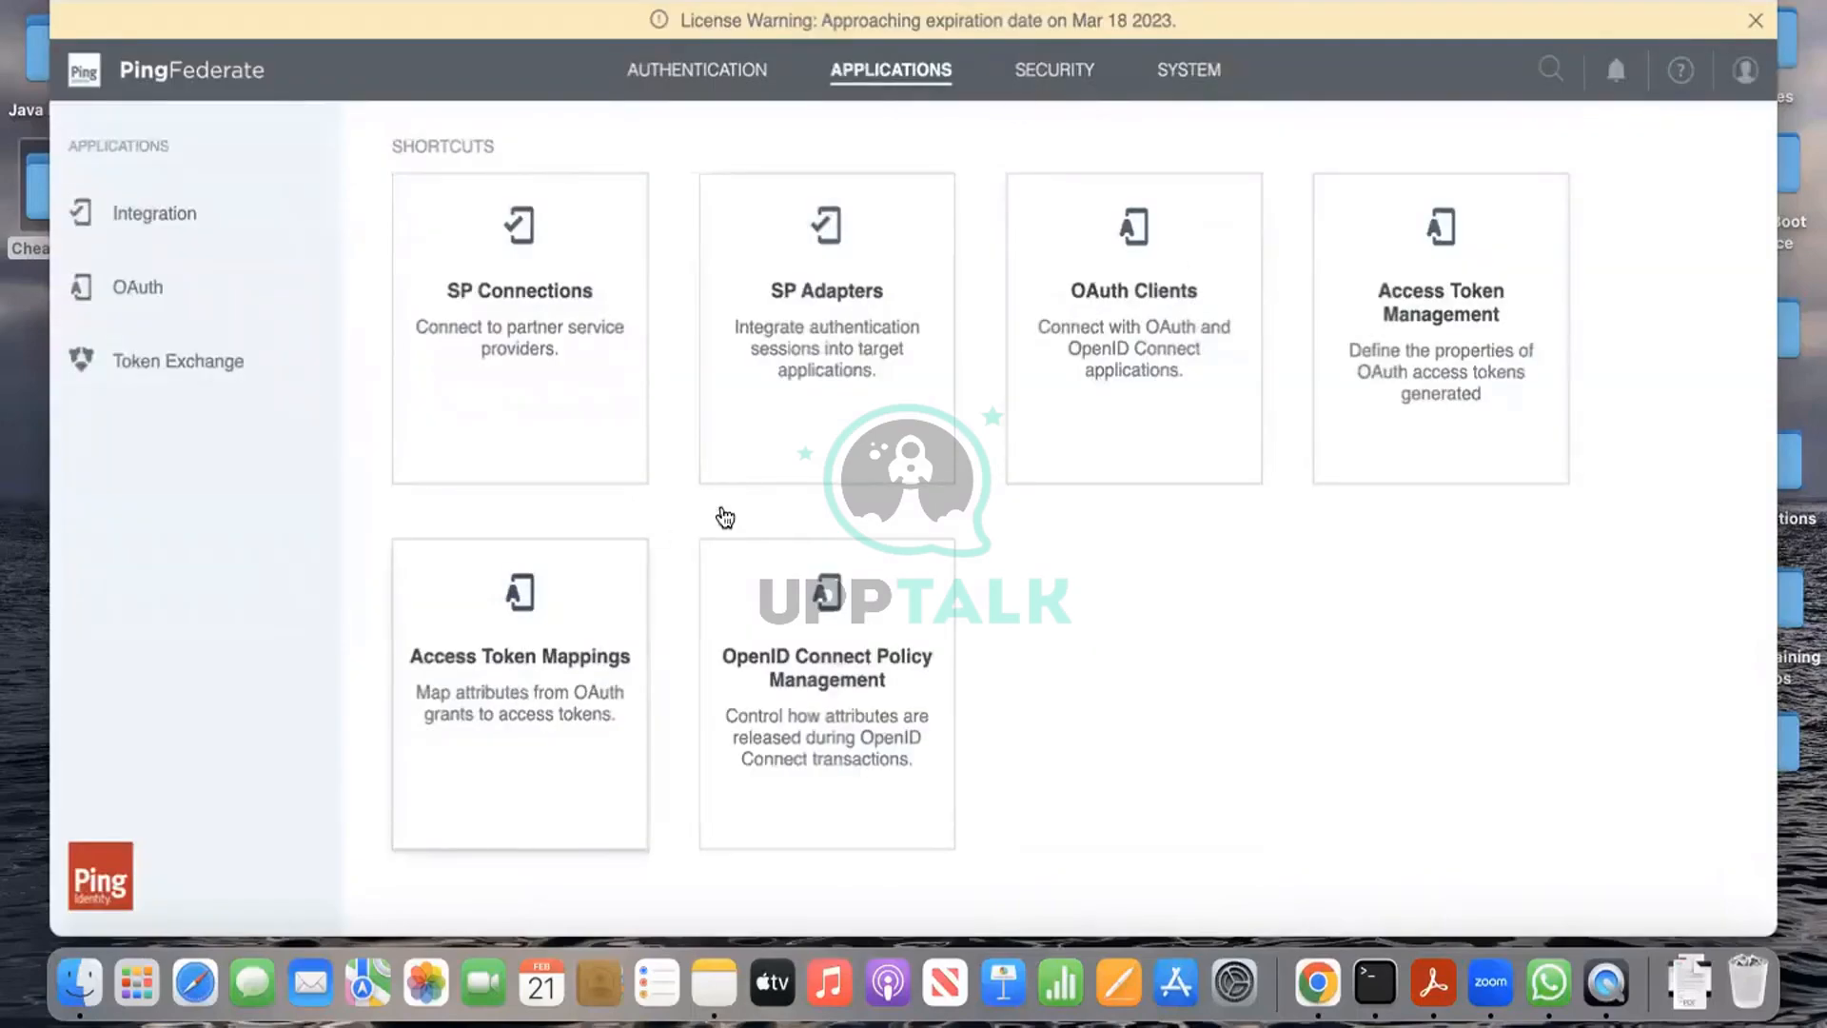
click(495, 706)
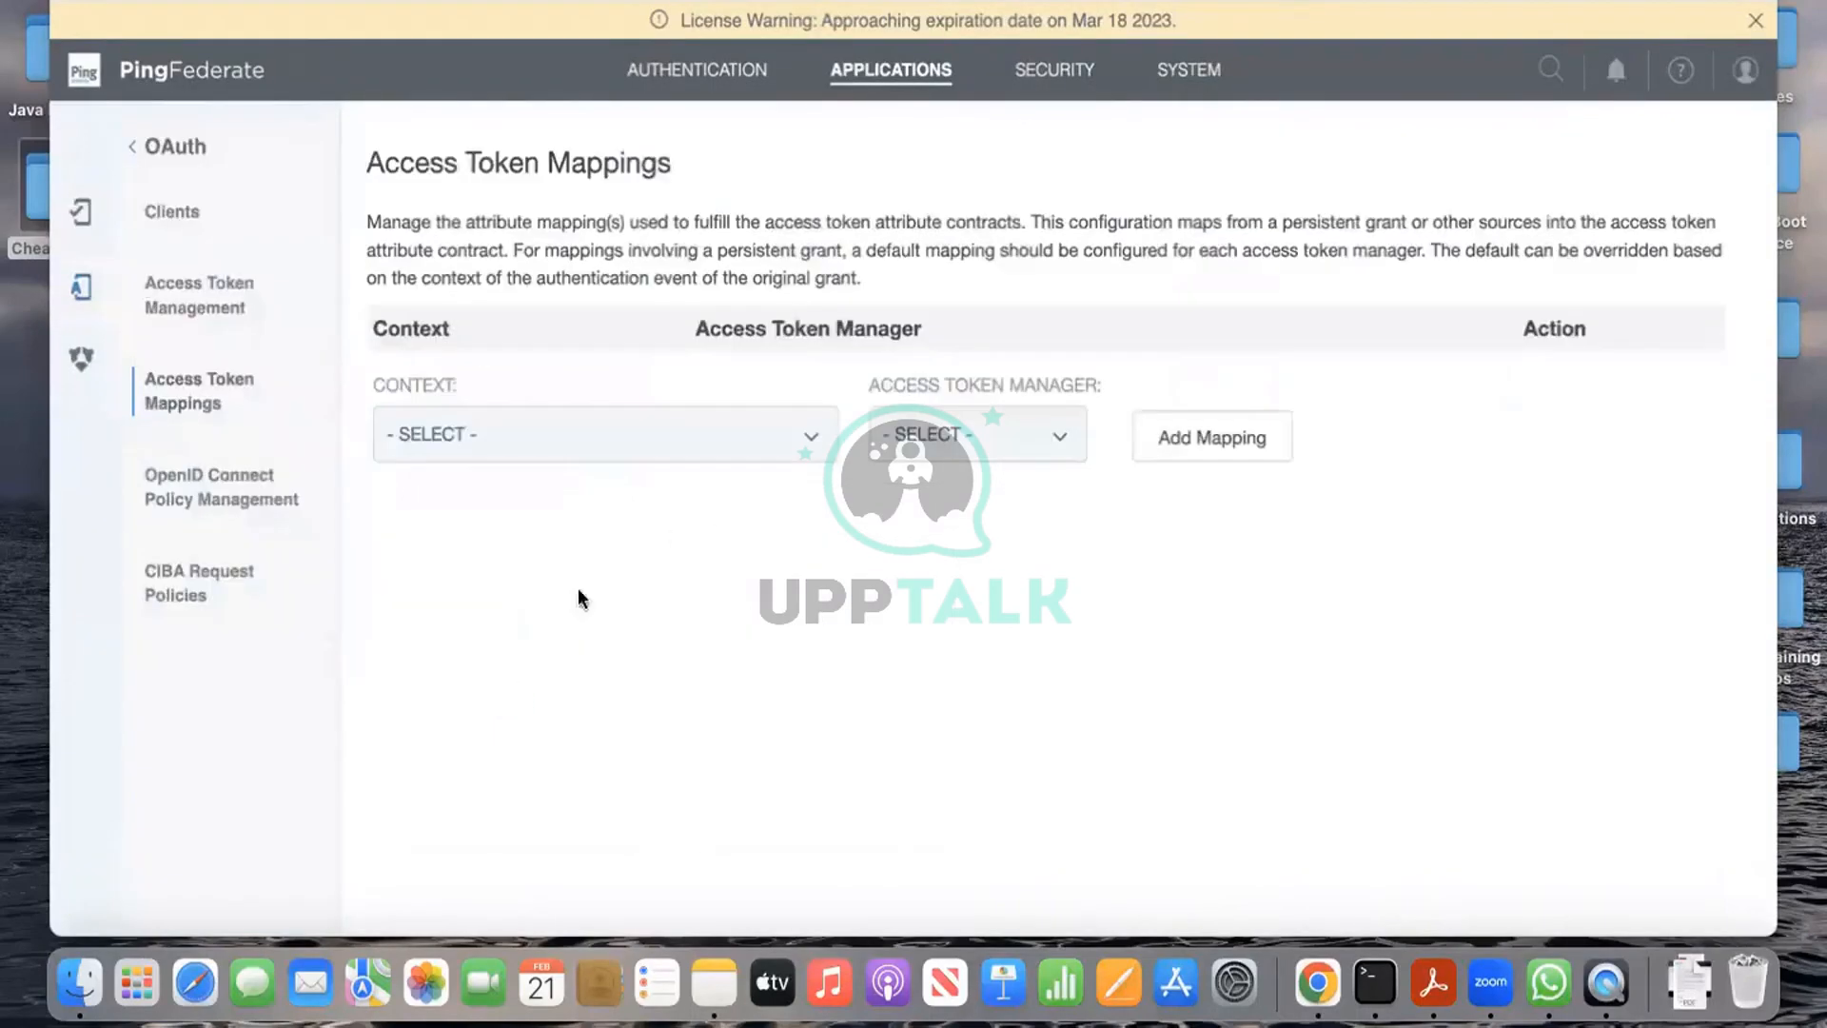
click(773, 428)
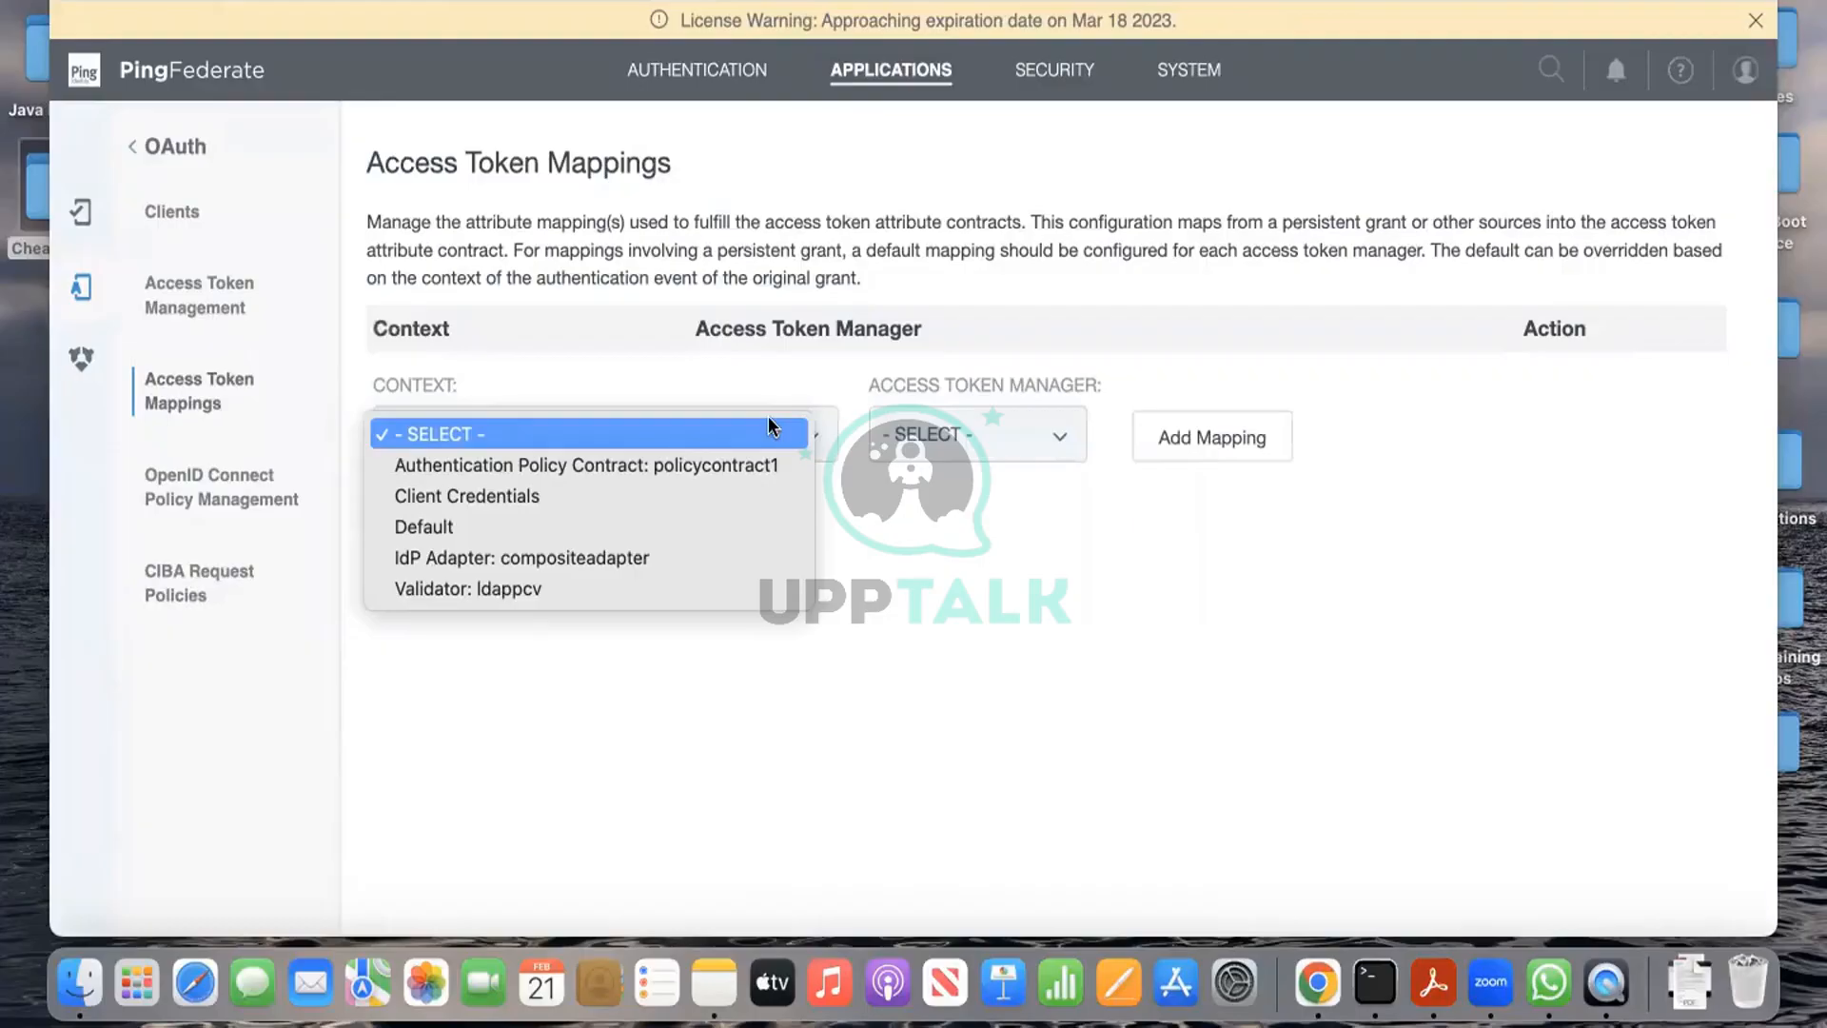
click(756, 466)
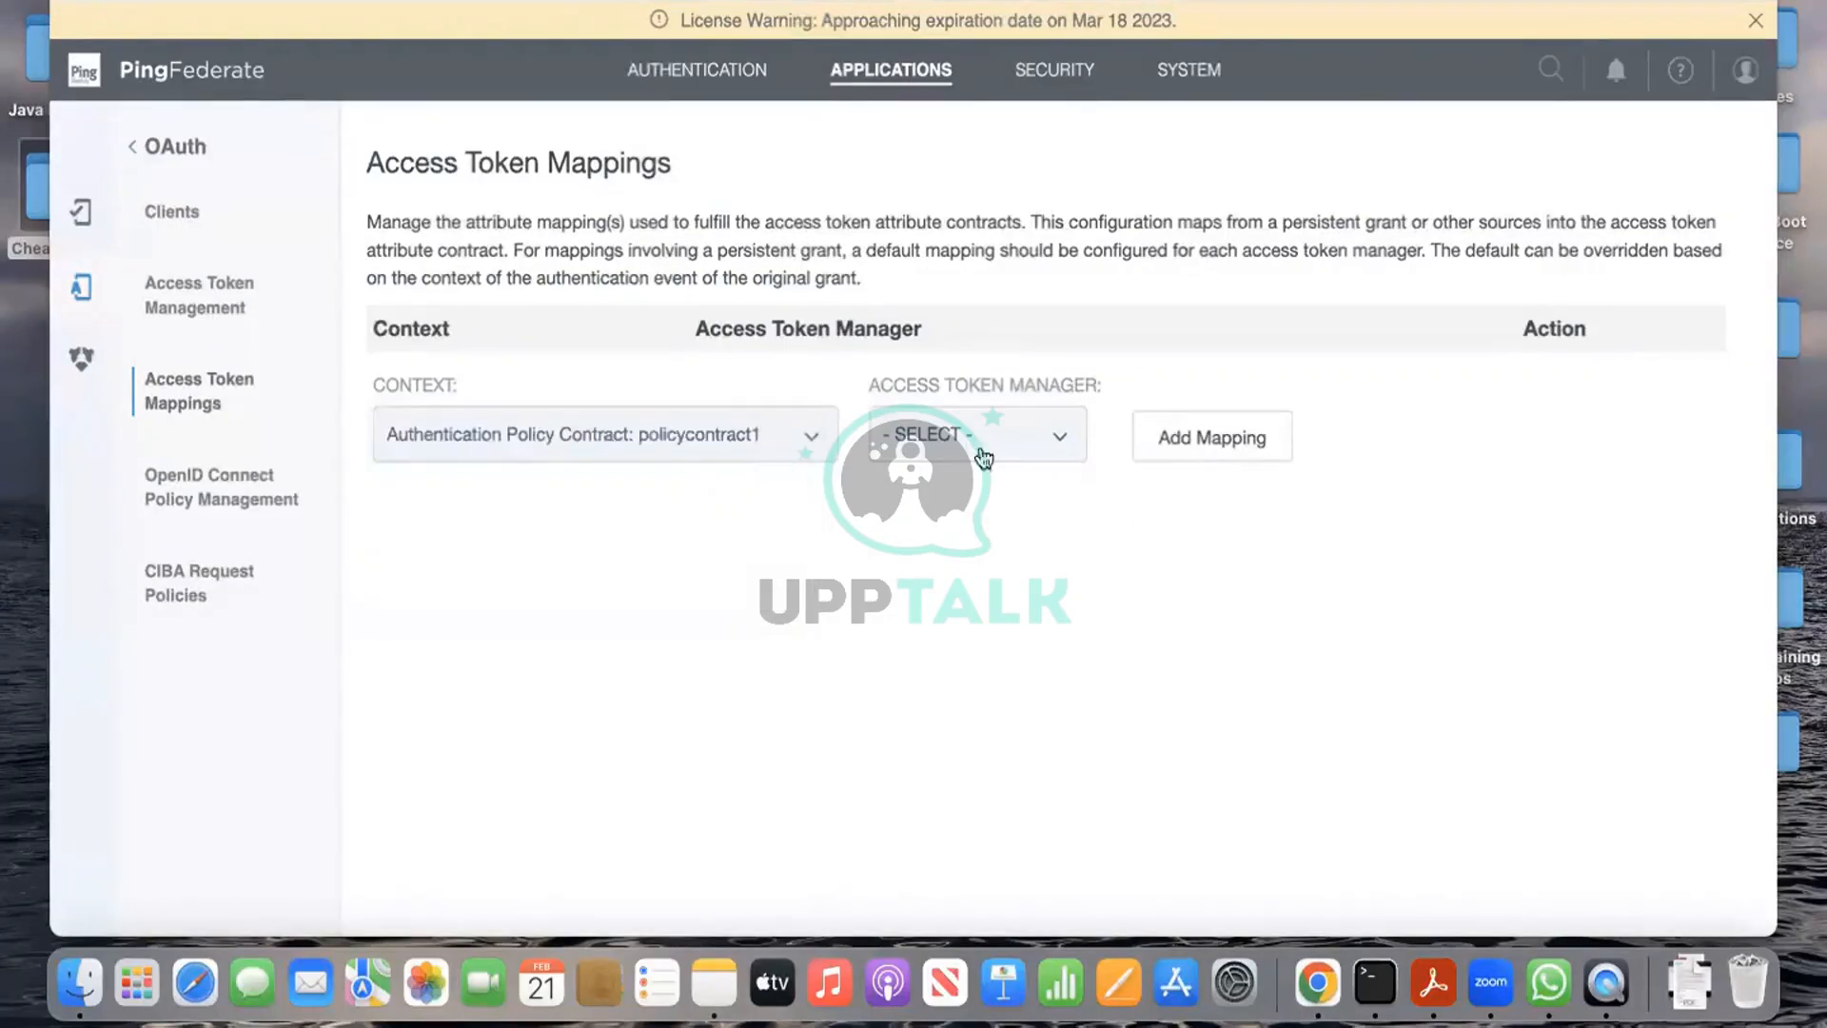
click(984, 458)
click(980, 454)
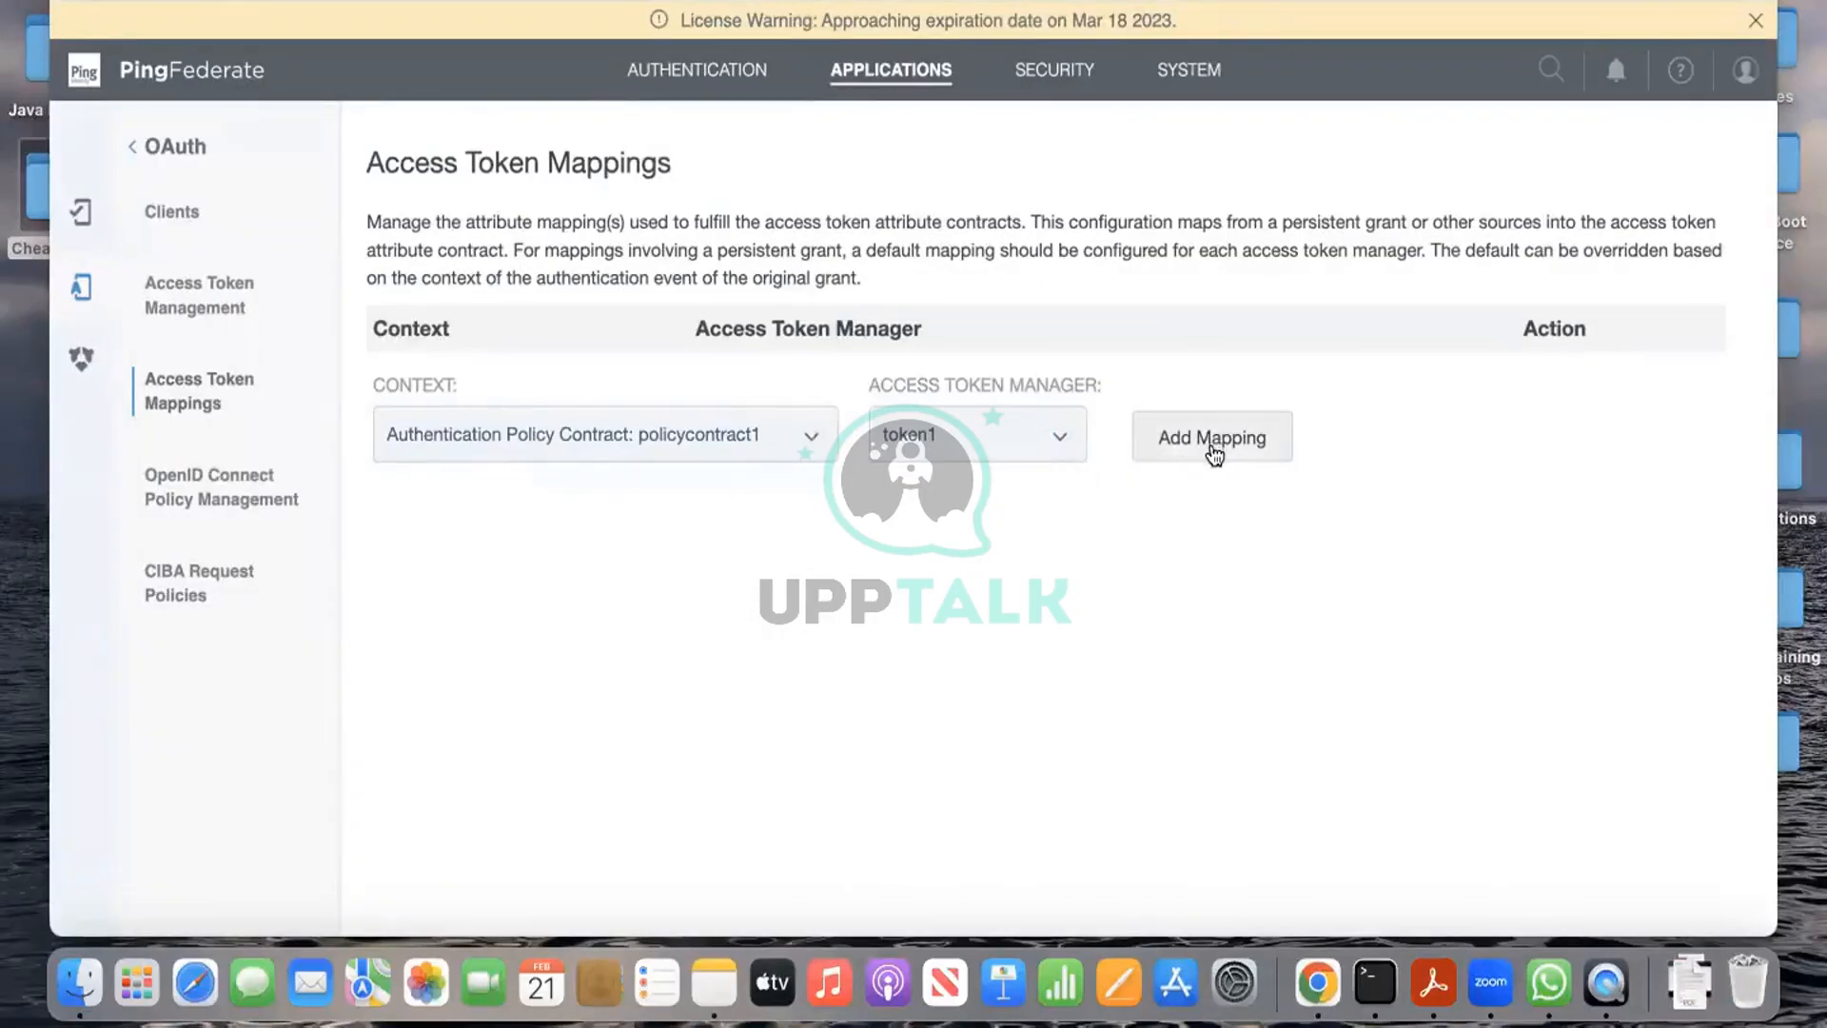
click(1213, 454)
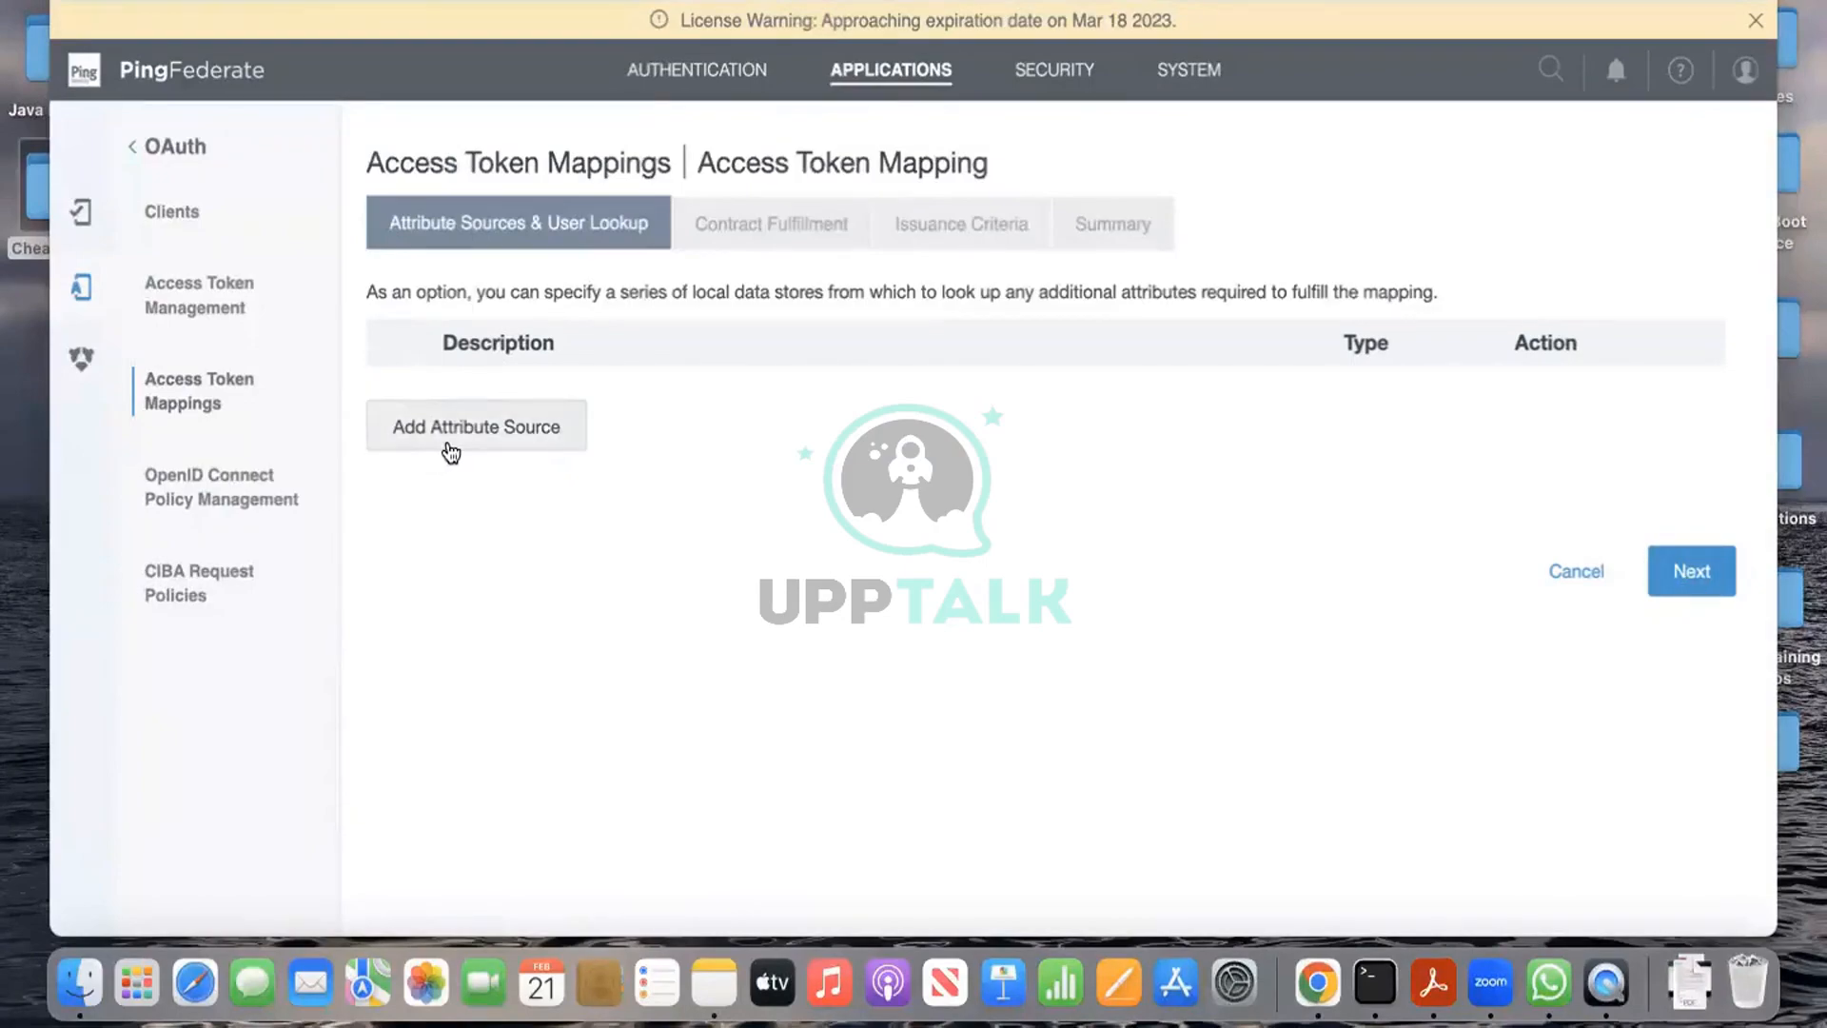
Step: Add an attribute source with ID and description pdldap1
click(448, 445)
click(723, 347)
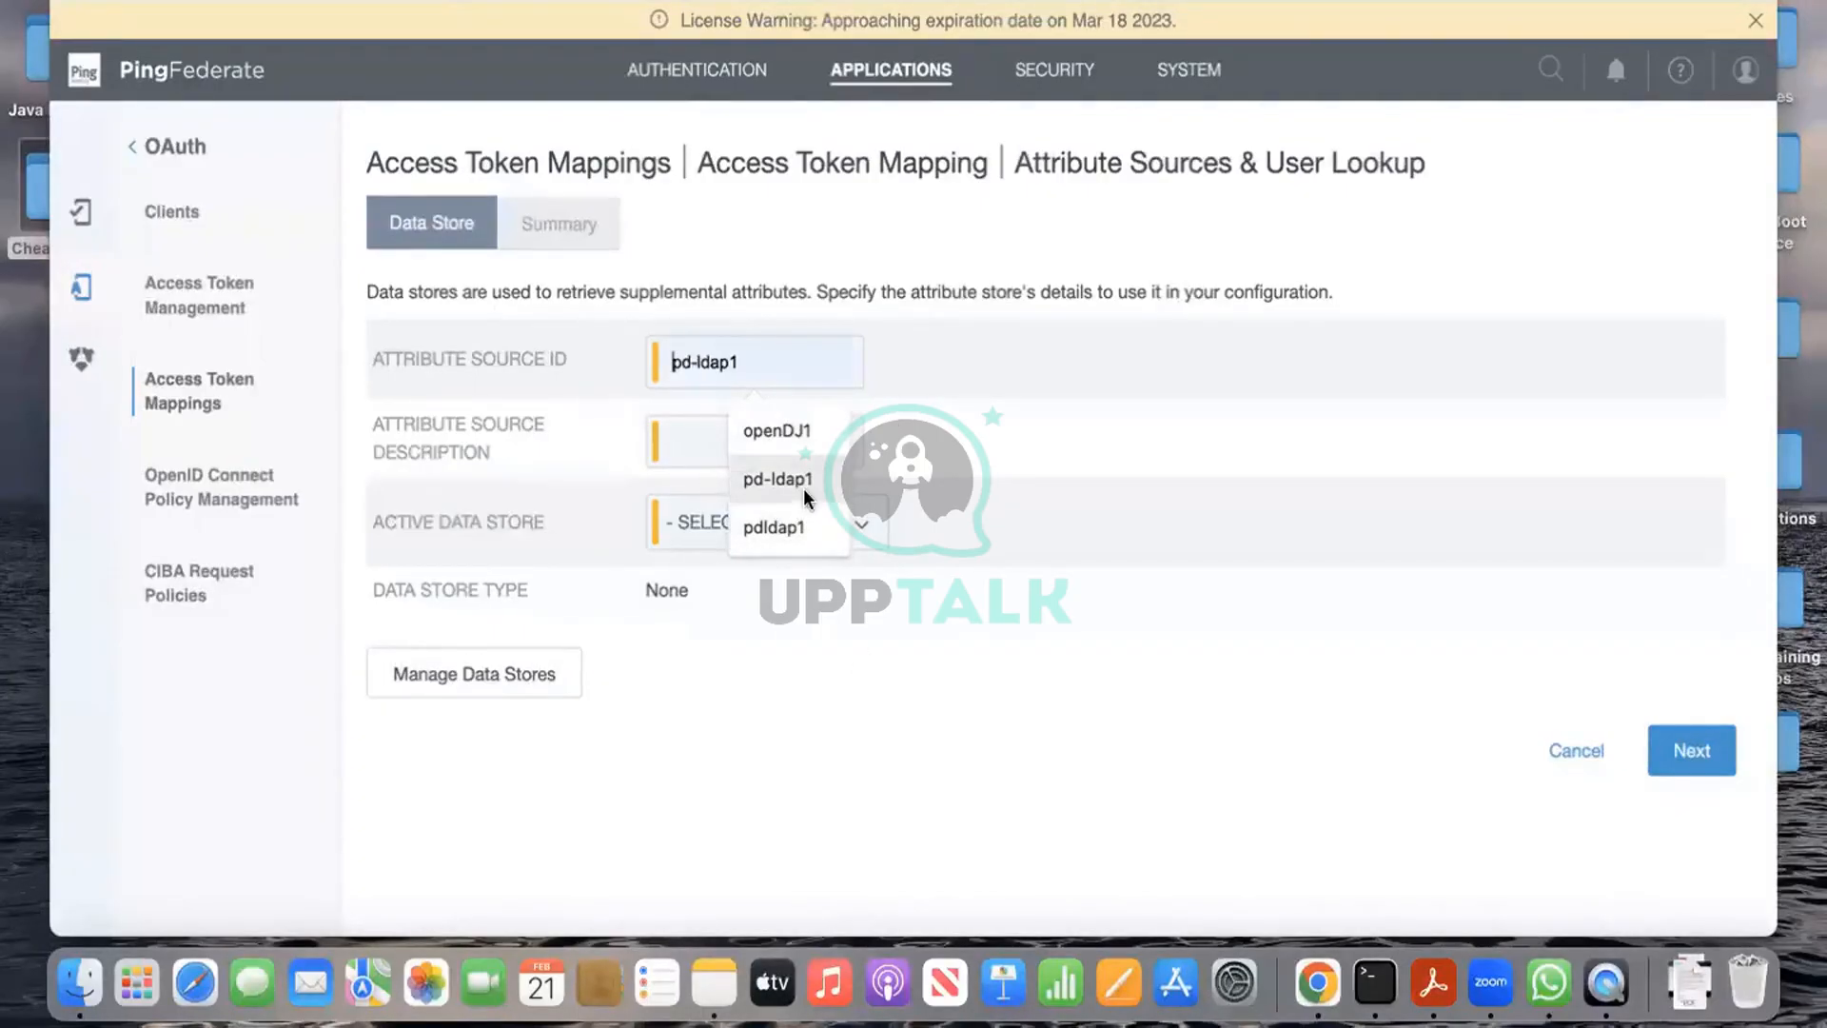
click(796, 526)
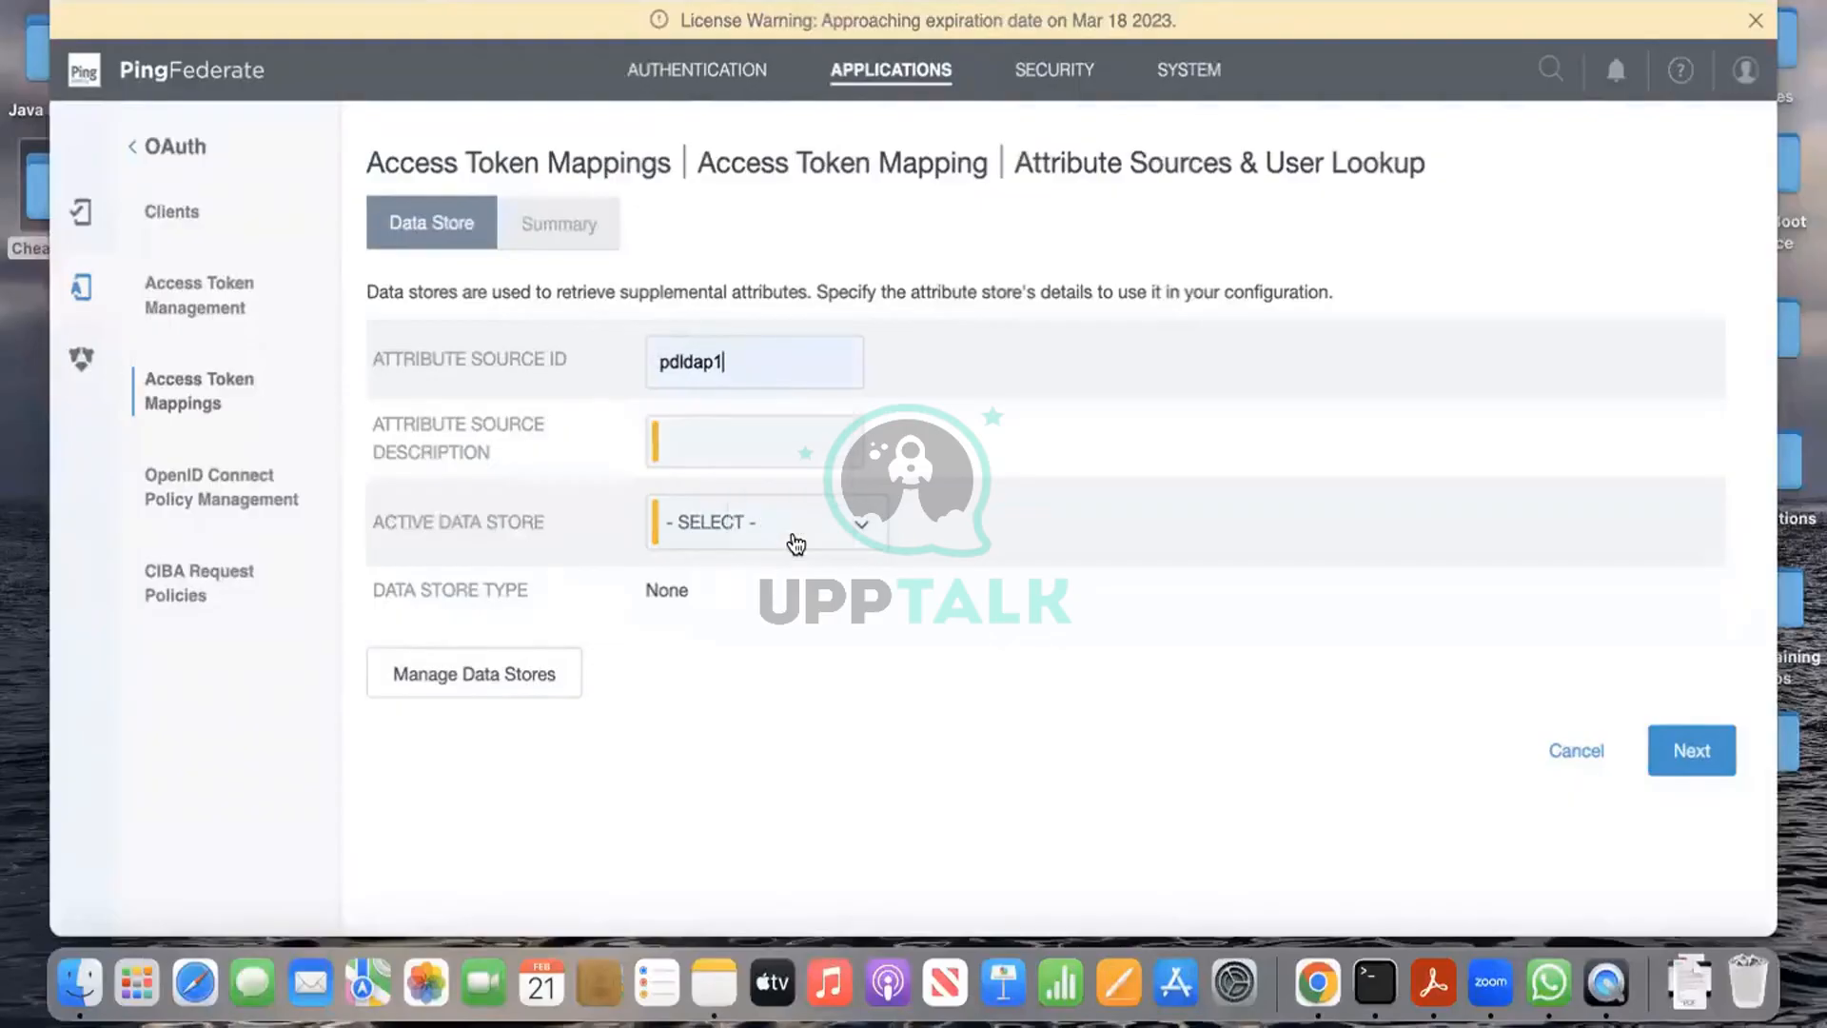
click(727, 433)
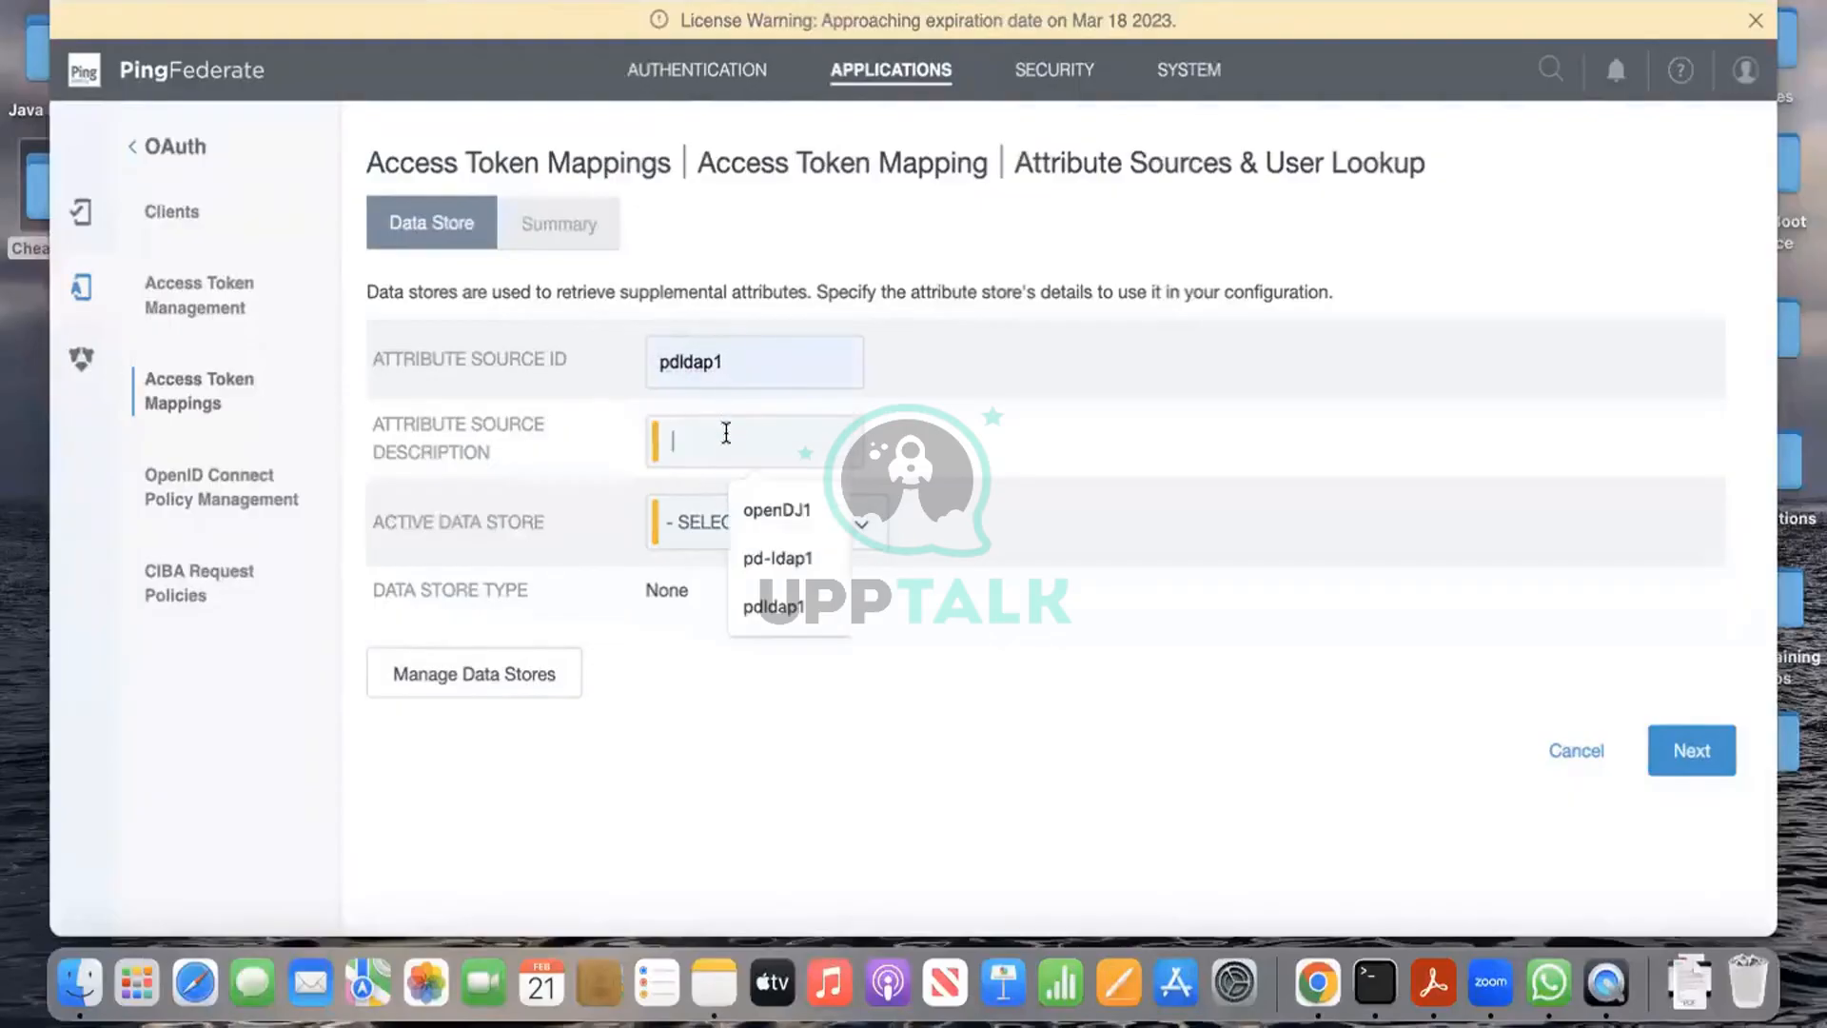
click(837, 600)
Step: Select the pd-ldap data store and continue, which reports a connection problem
click(864, 521)
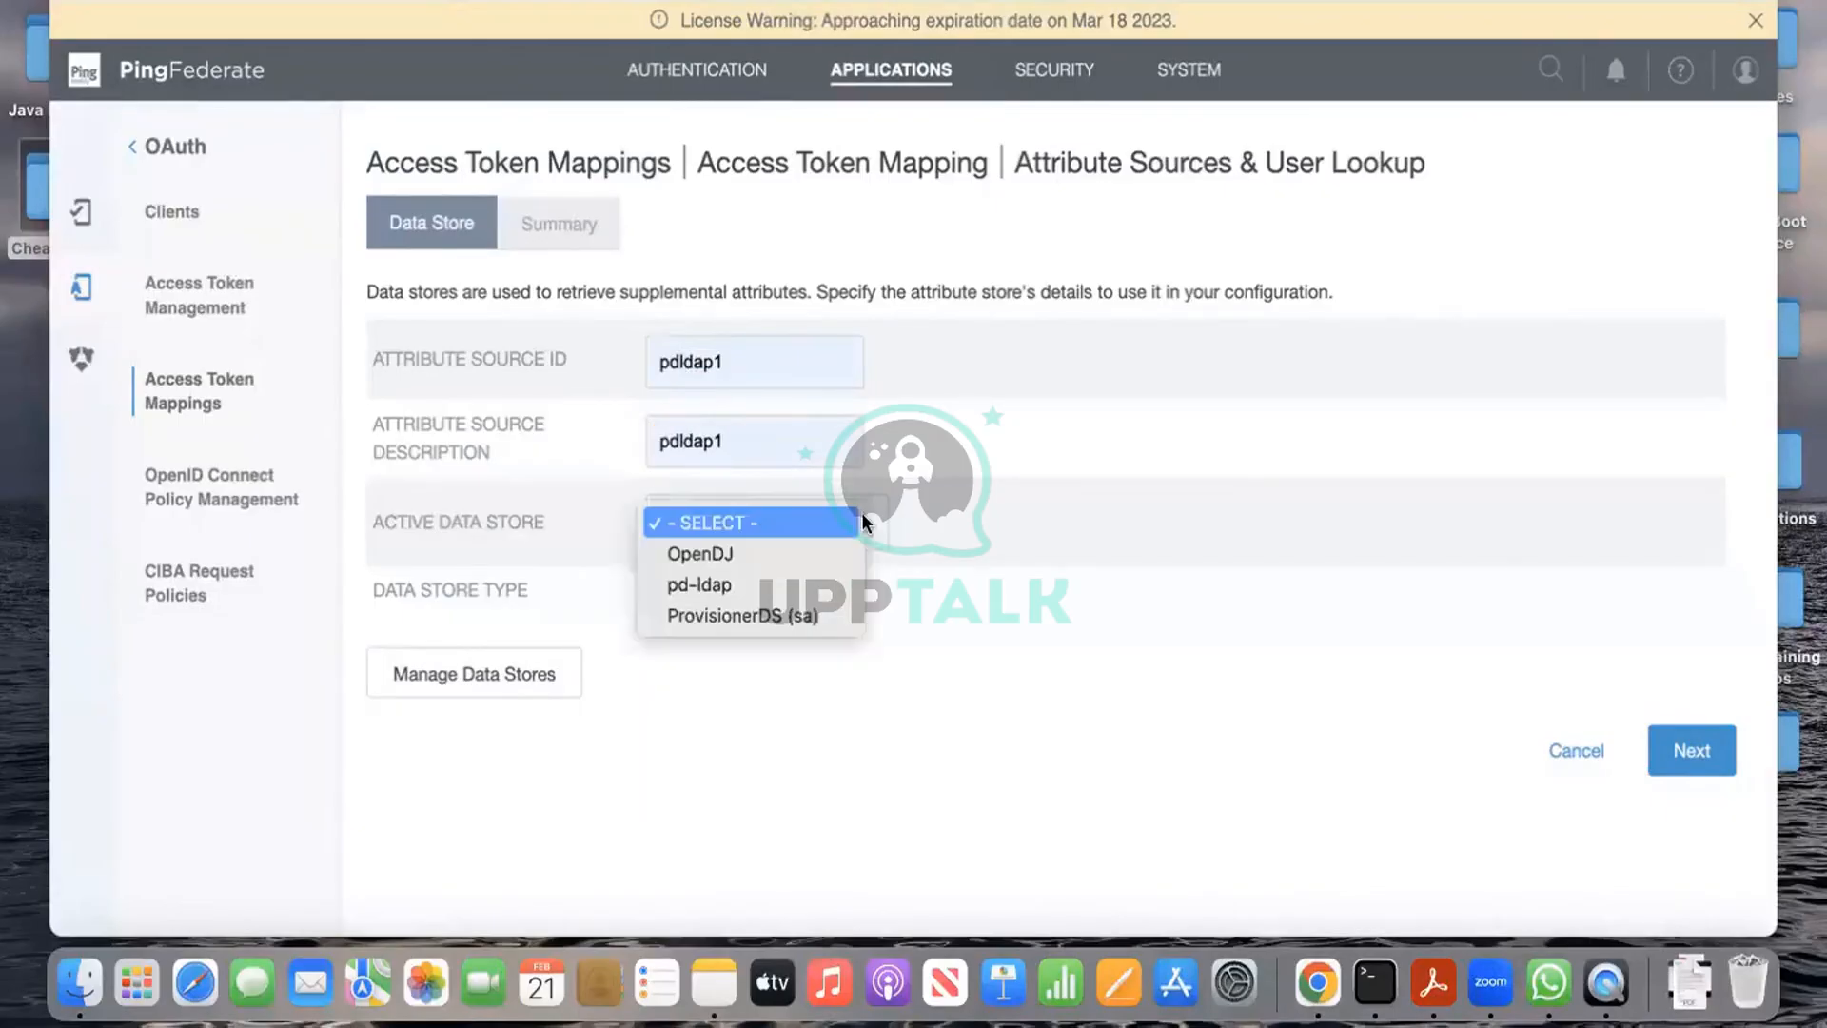
click(843, 586)
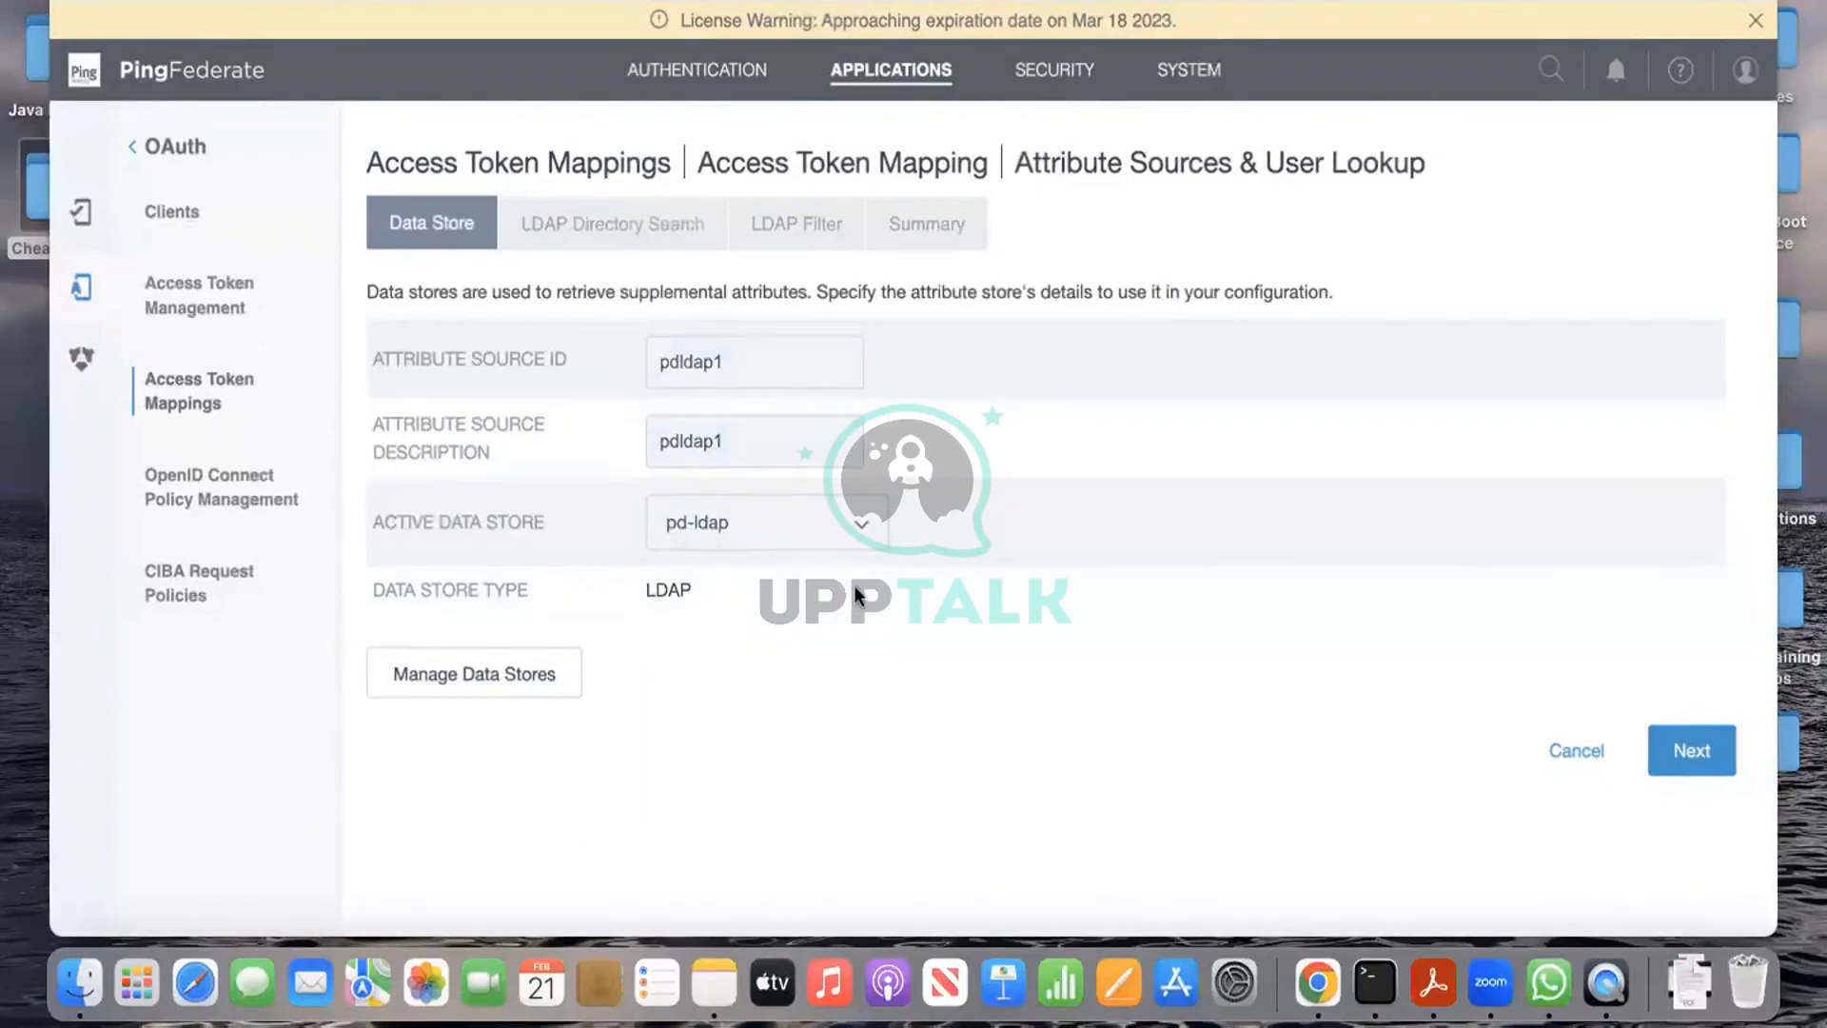
click(1679, 761)
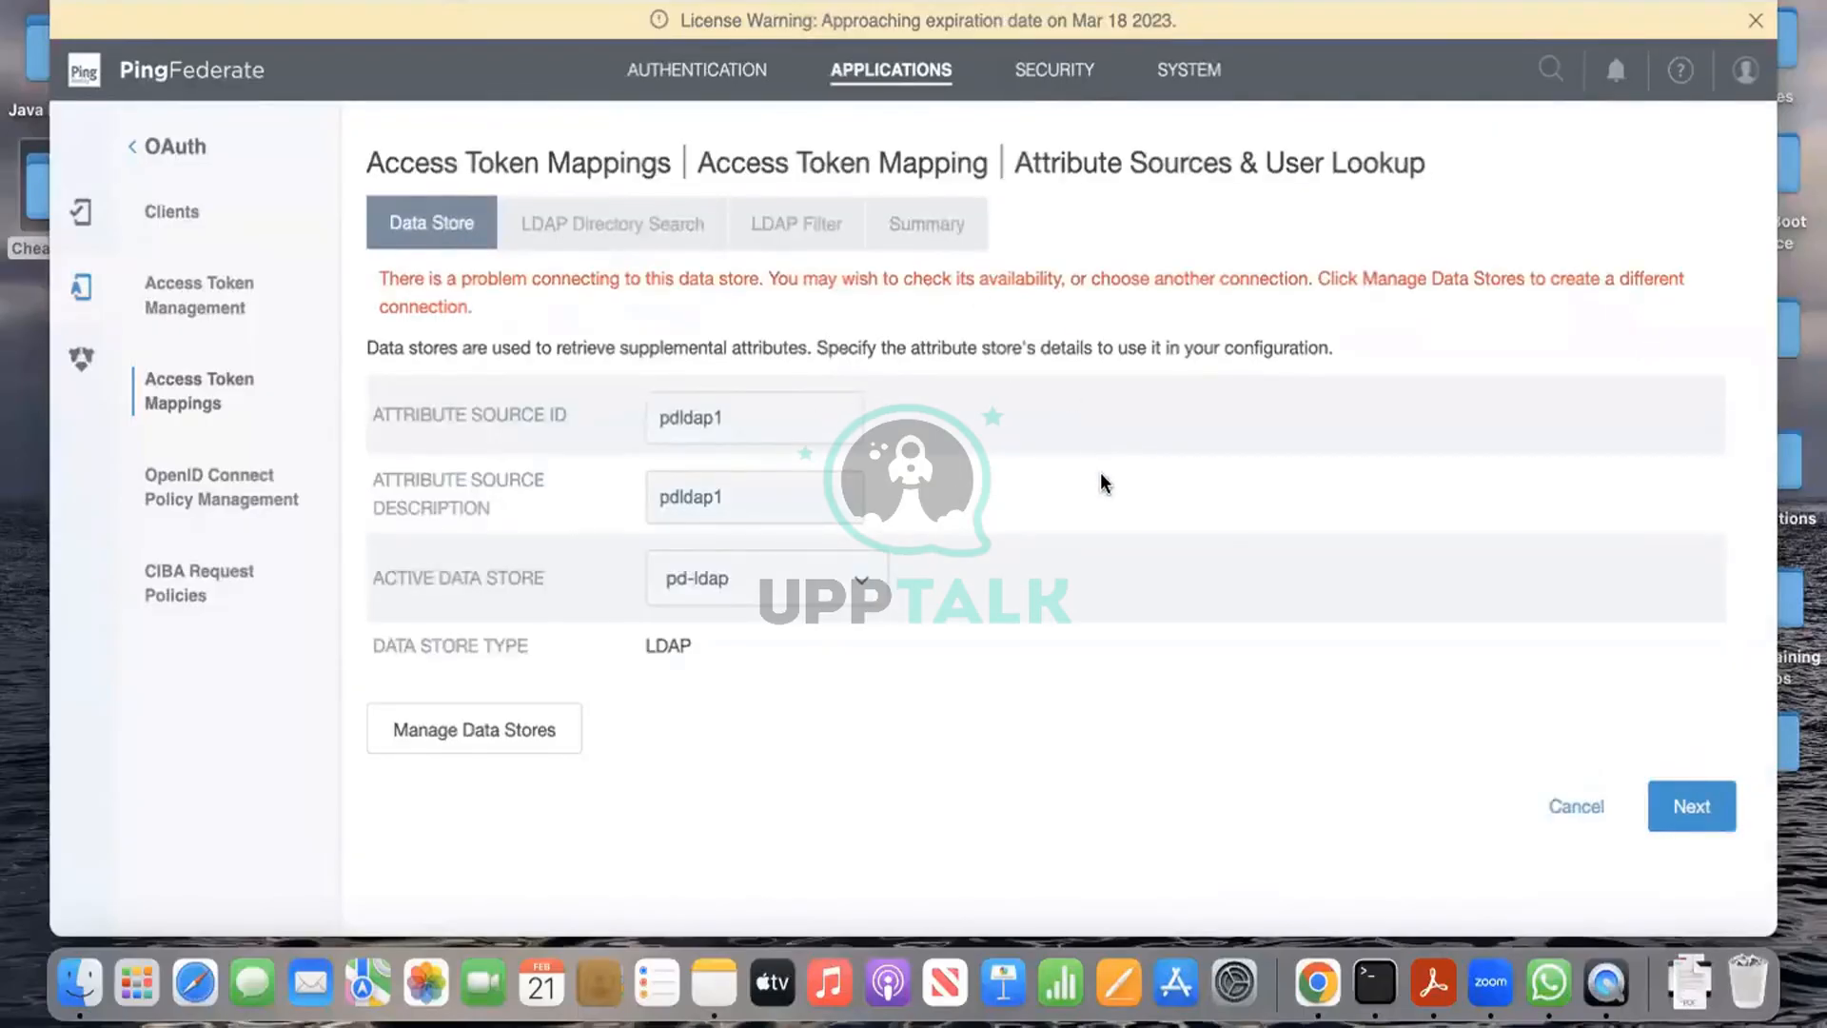
scroll(1105, 484, down, 1)
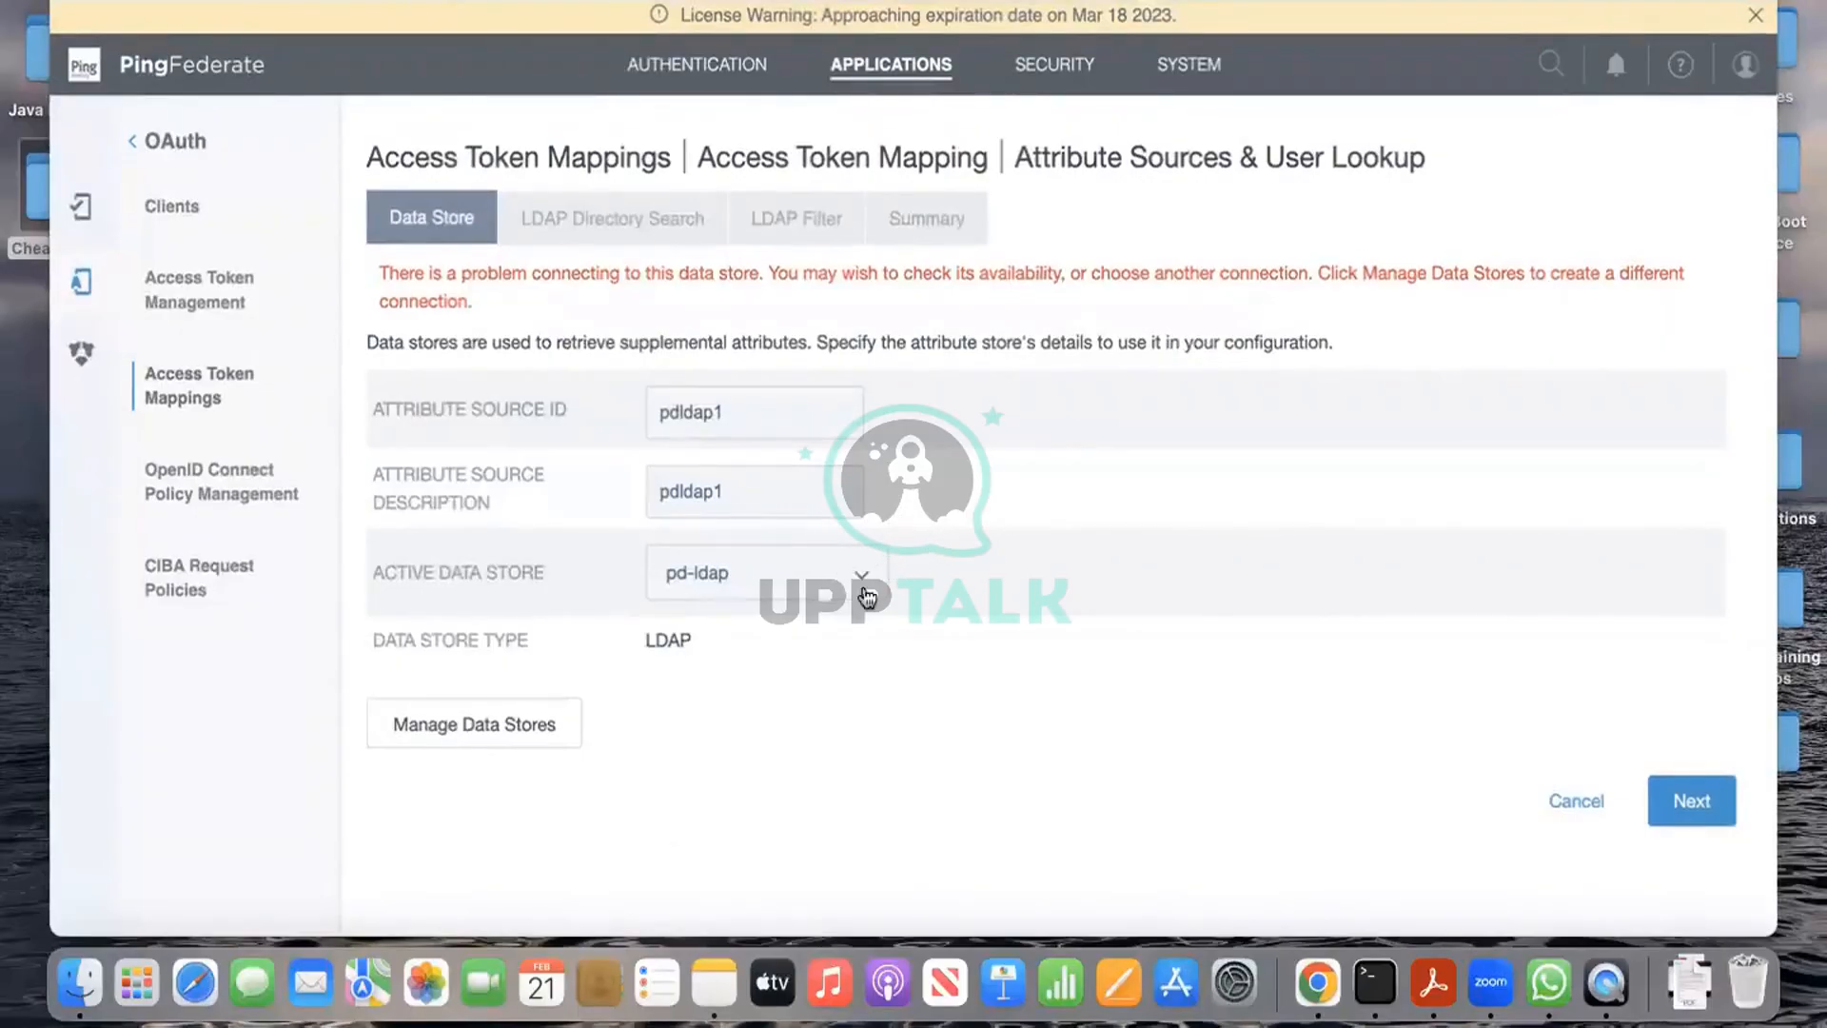
click(1374, 982)
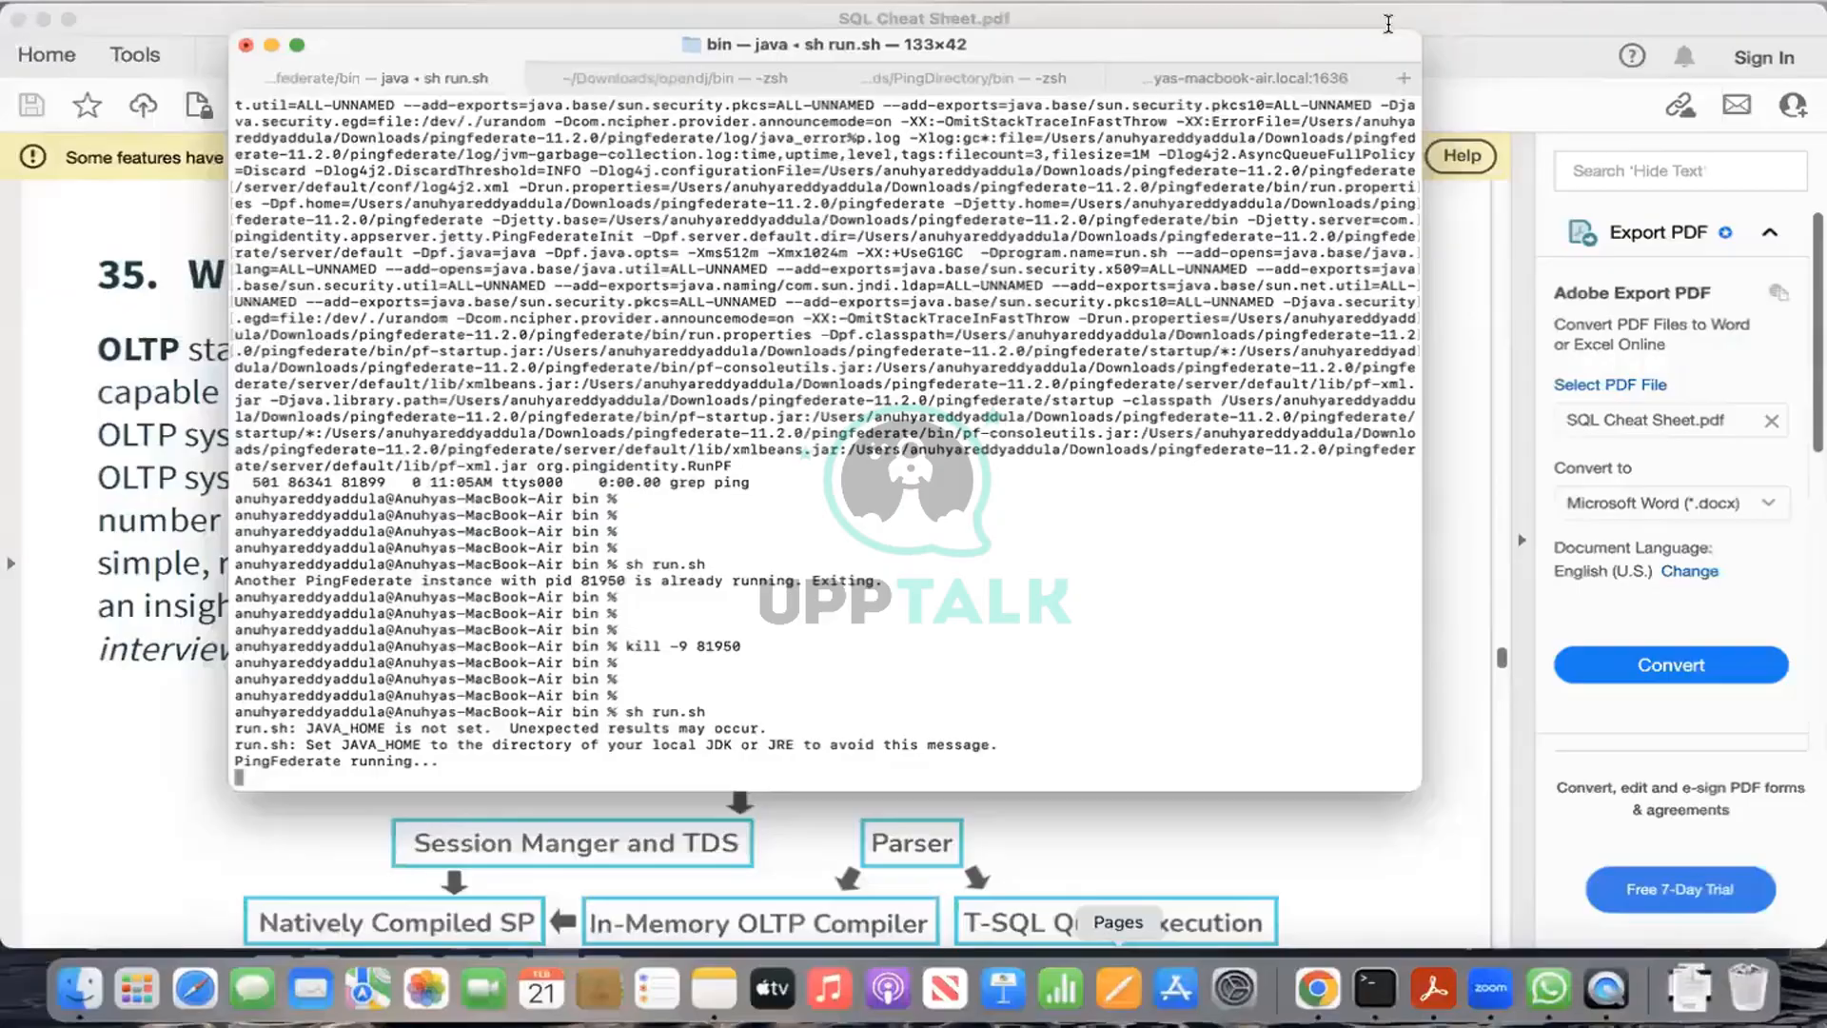
Step: In the PingDirectory Terminal tab, check the current directory with pwd
click(701, 79)
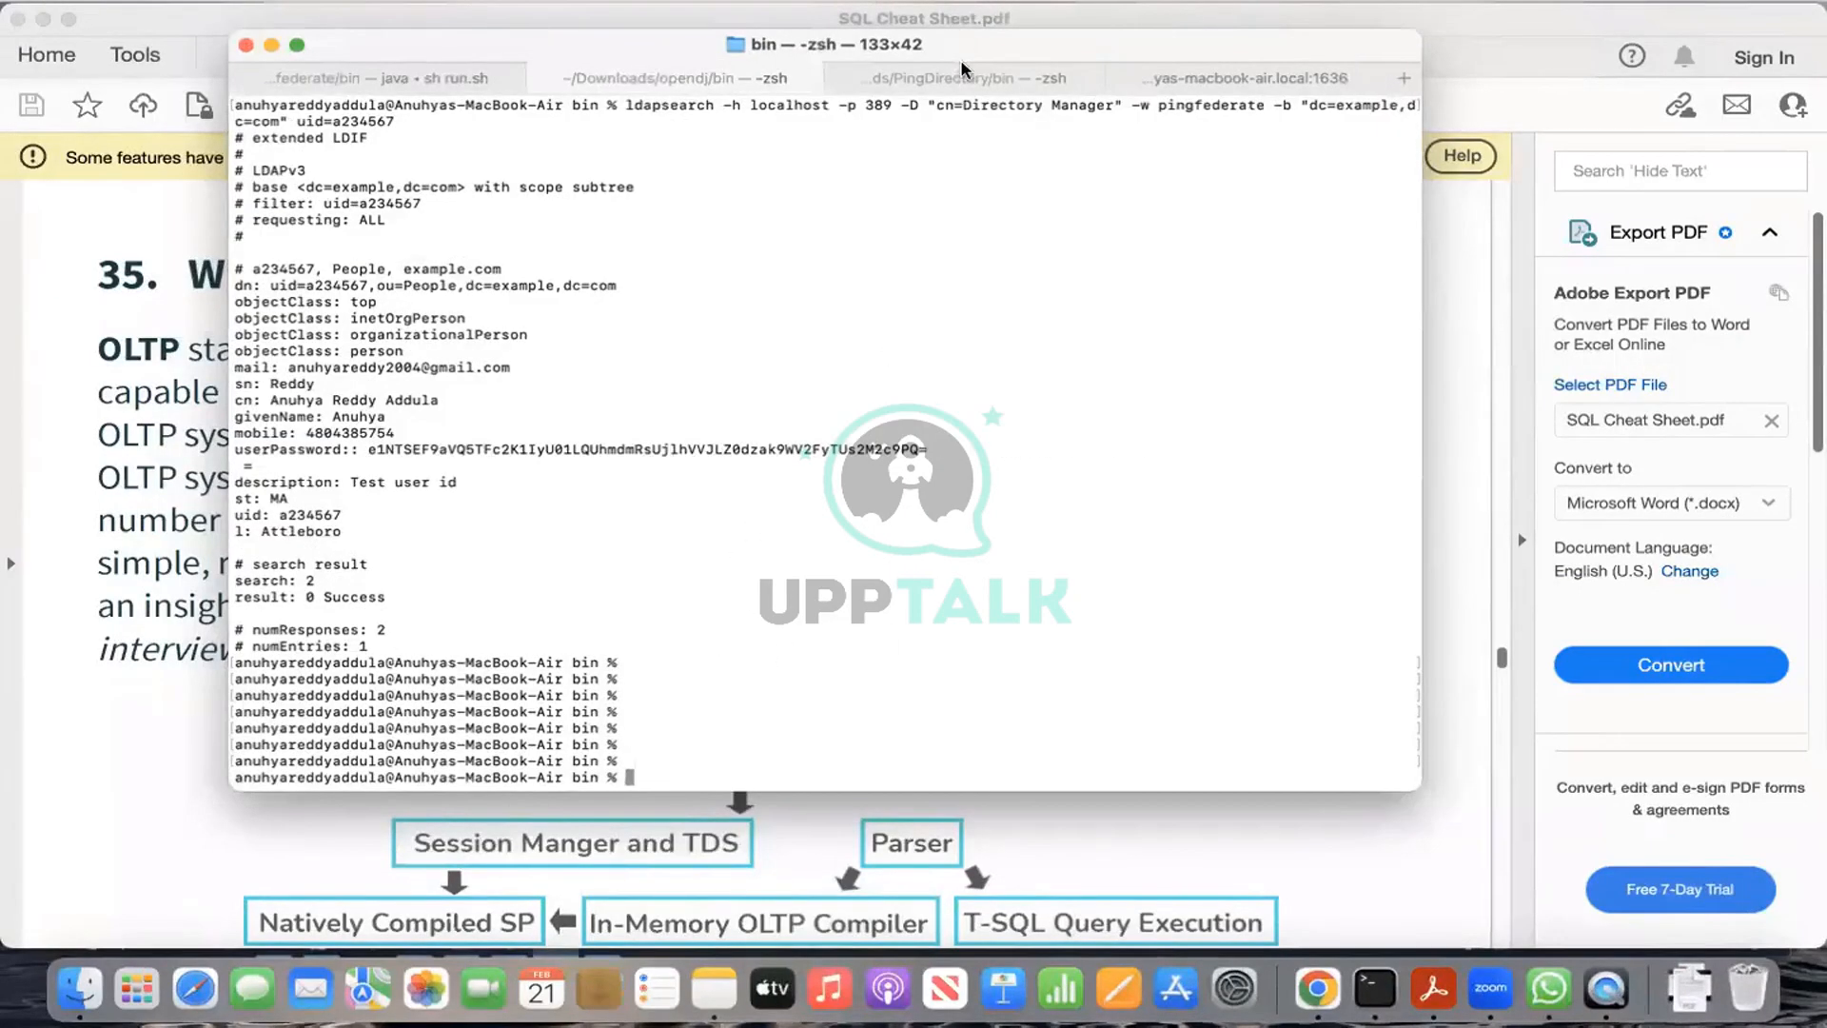
click(963, 87)
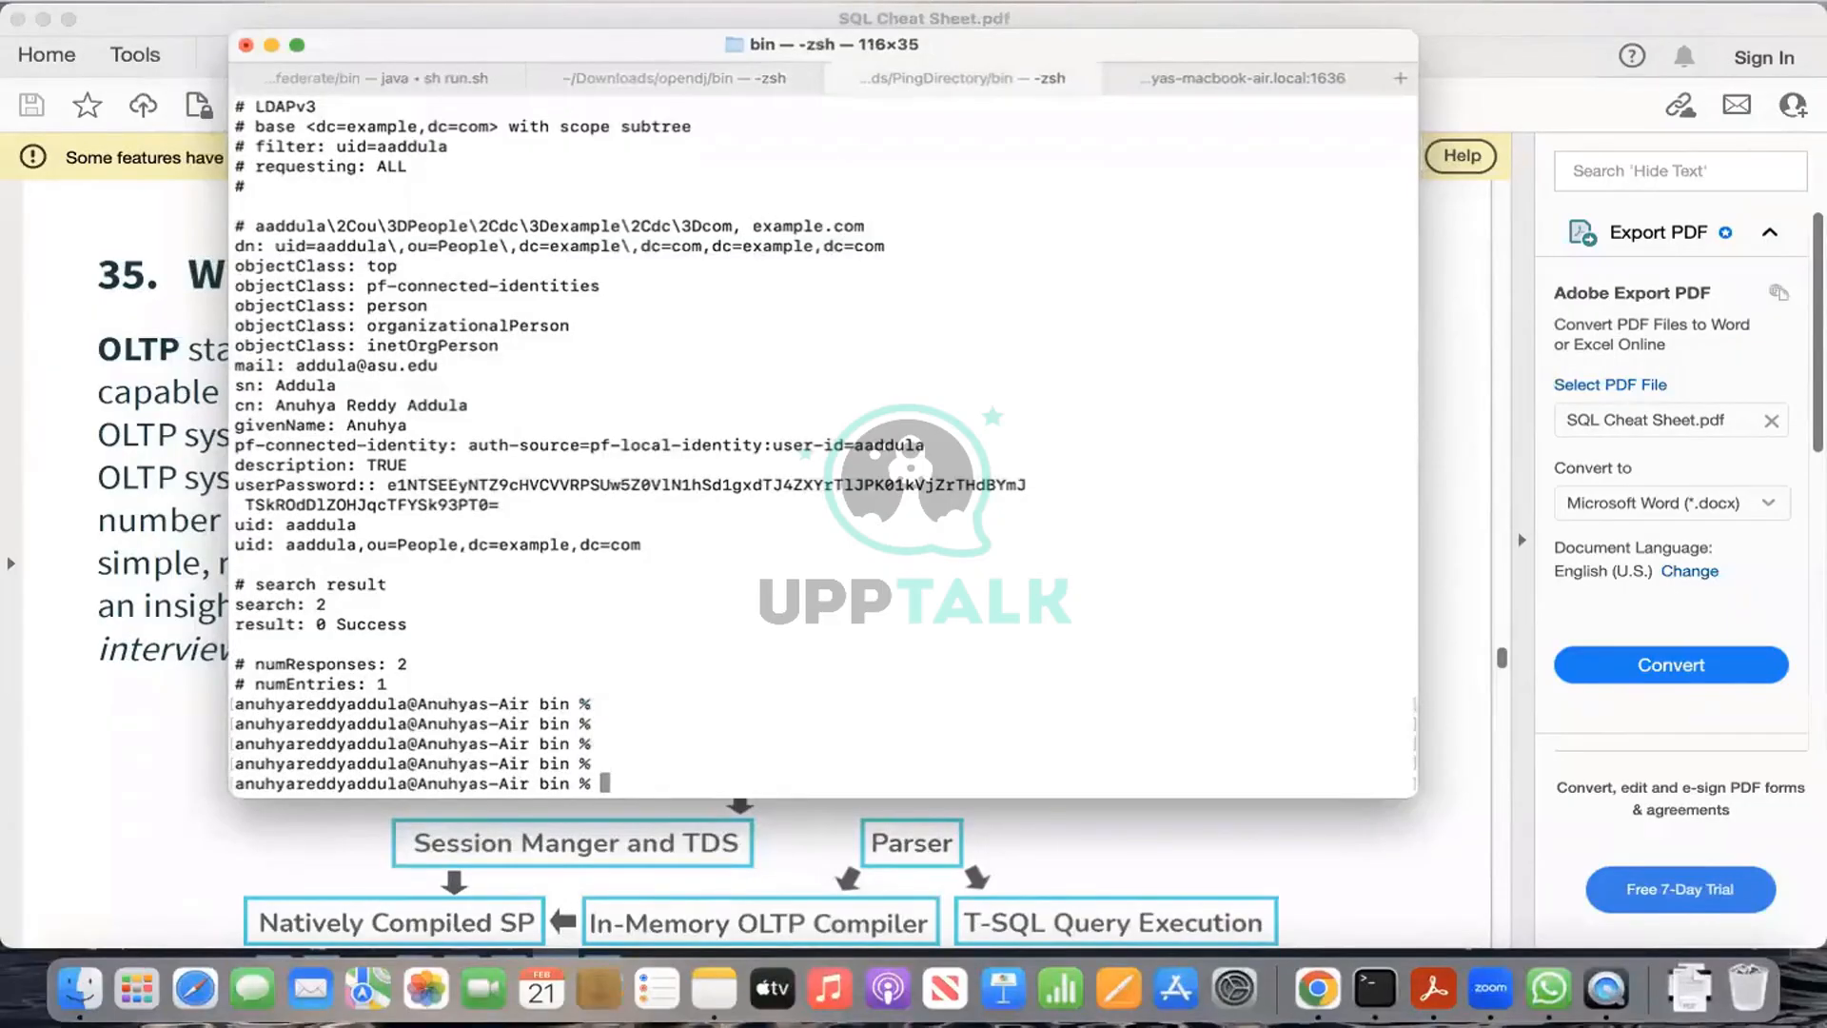
scroll(733, 726, down, 3)
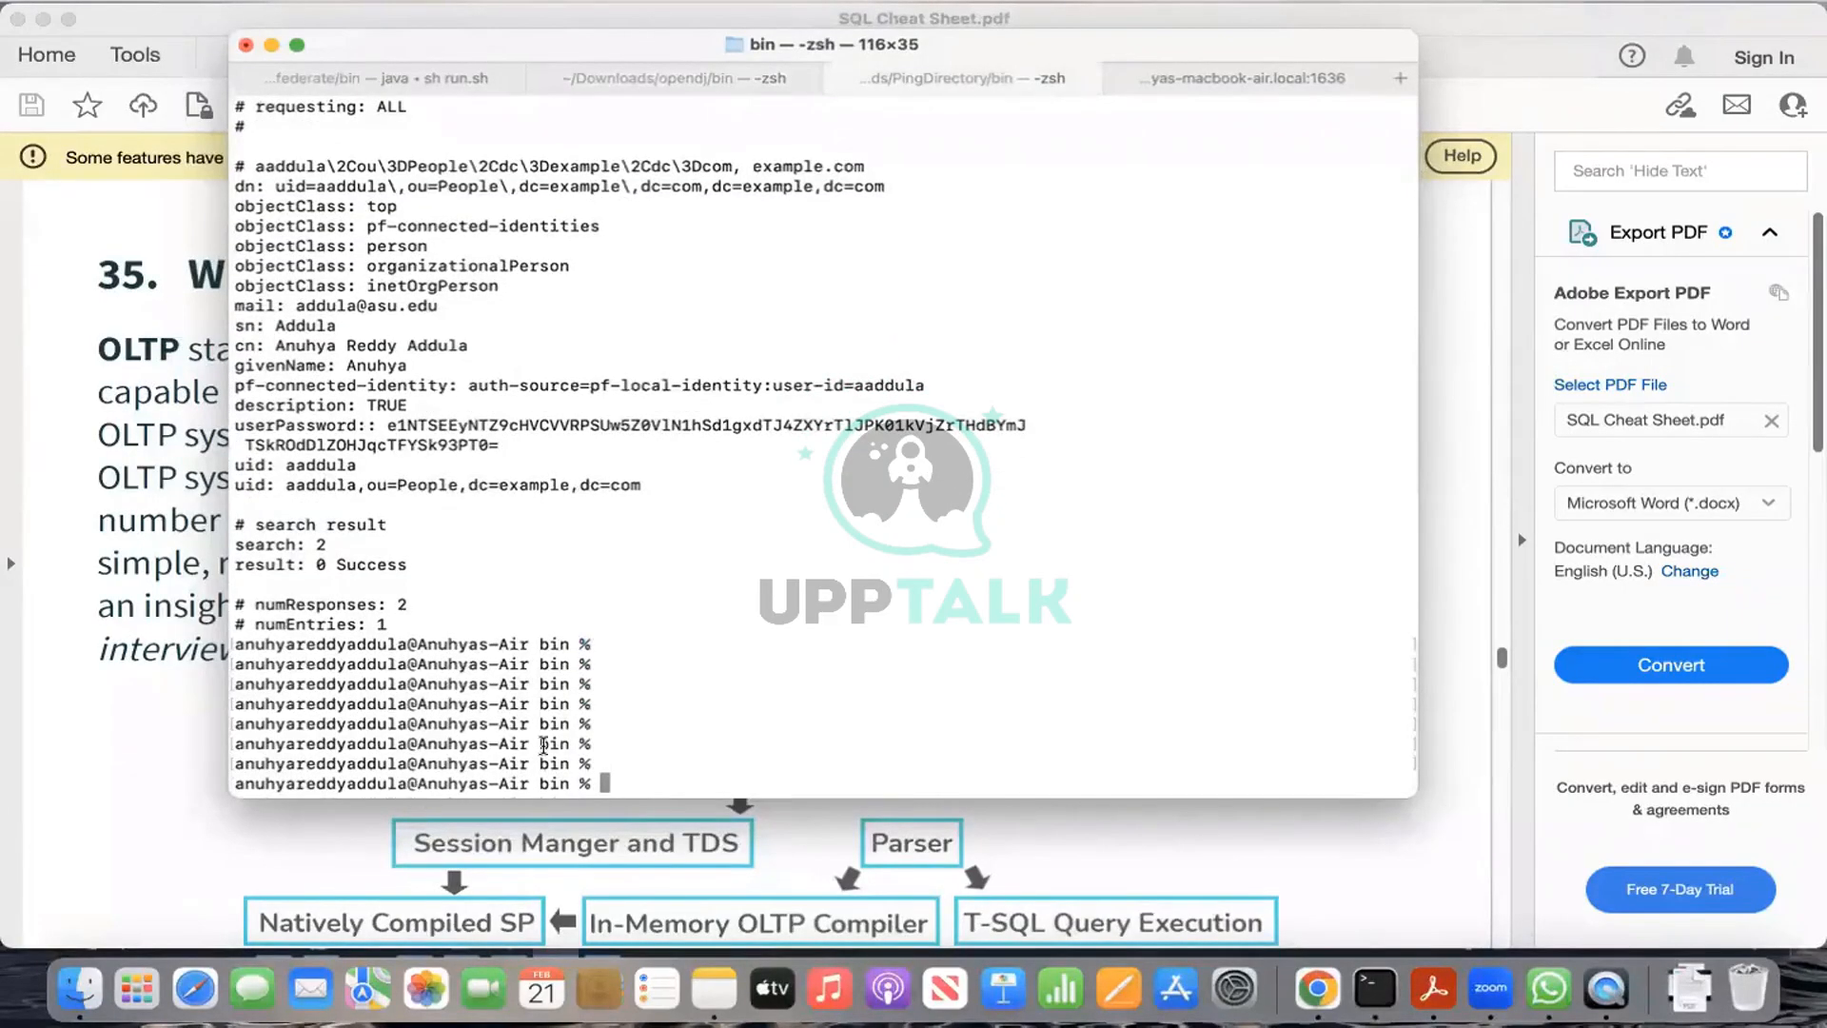
text(pwd)
key(Return)
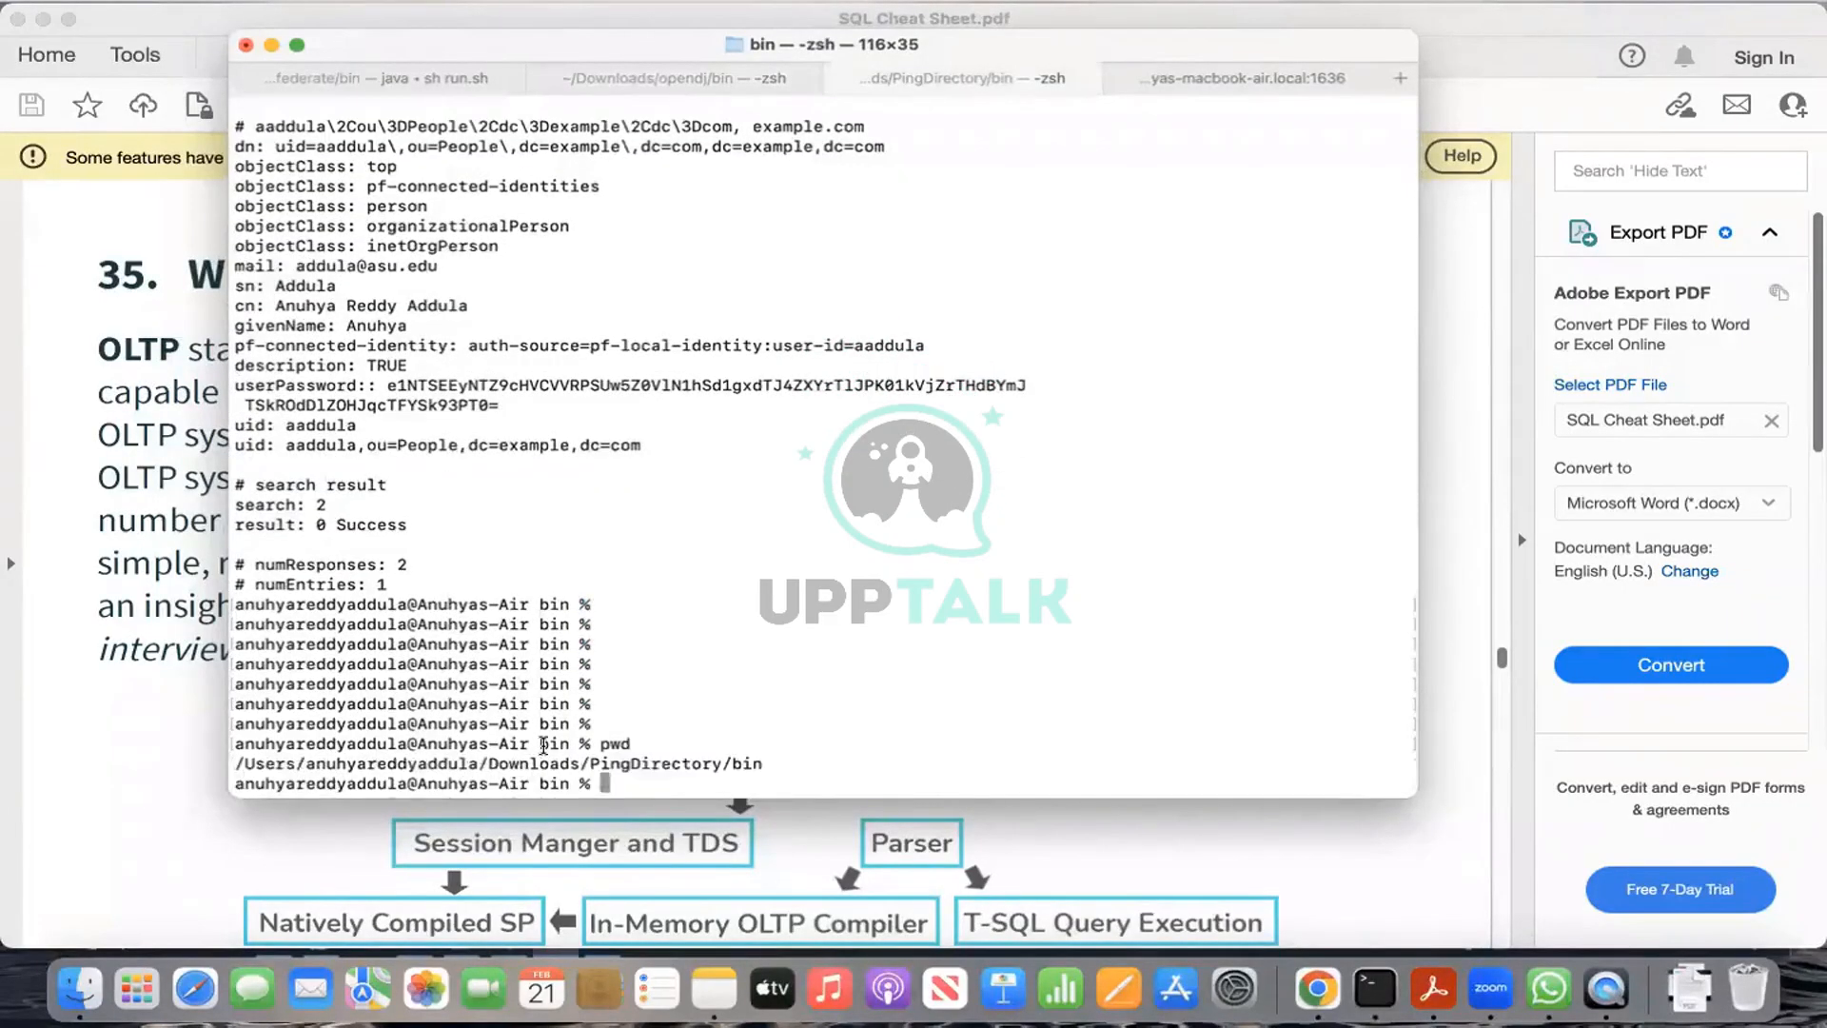
key(Return)
key(Return)
key(Return)
key(Return)
key(Return)
key(Return)
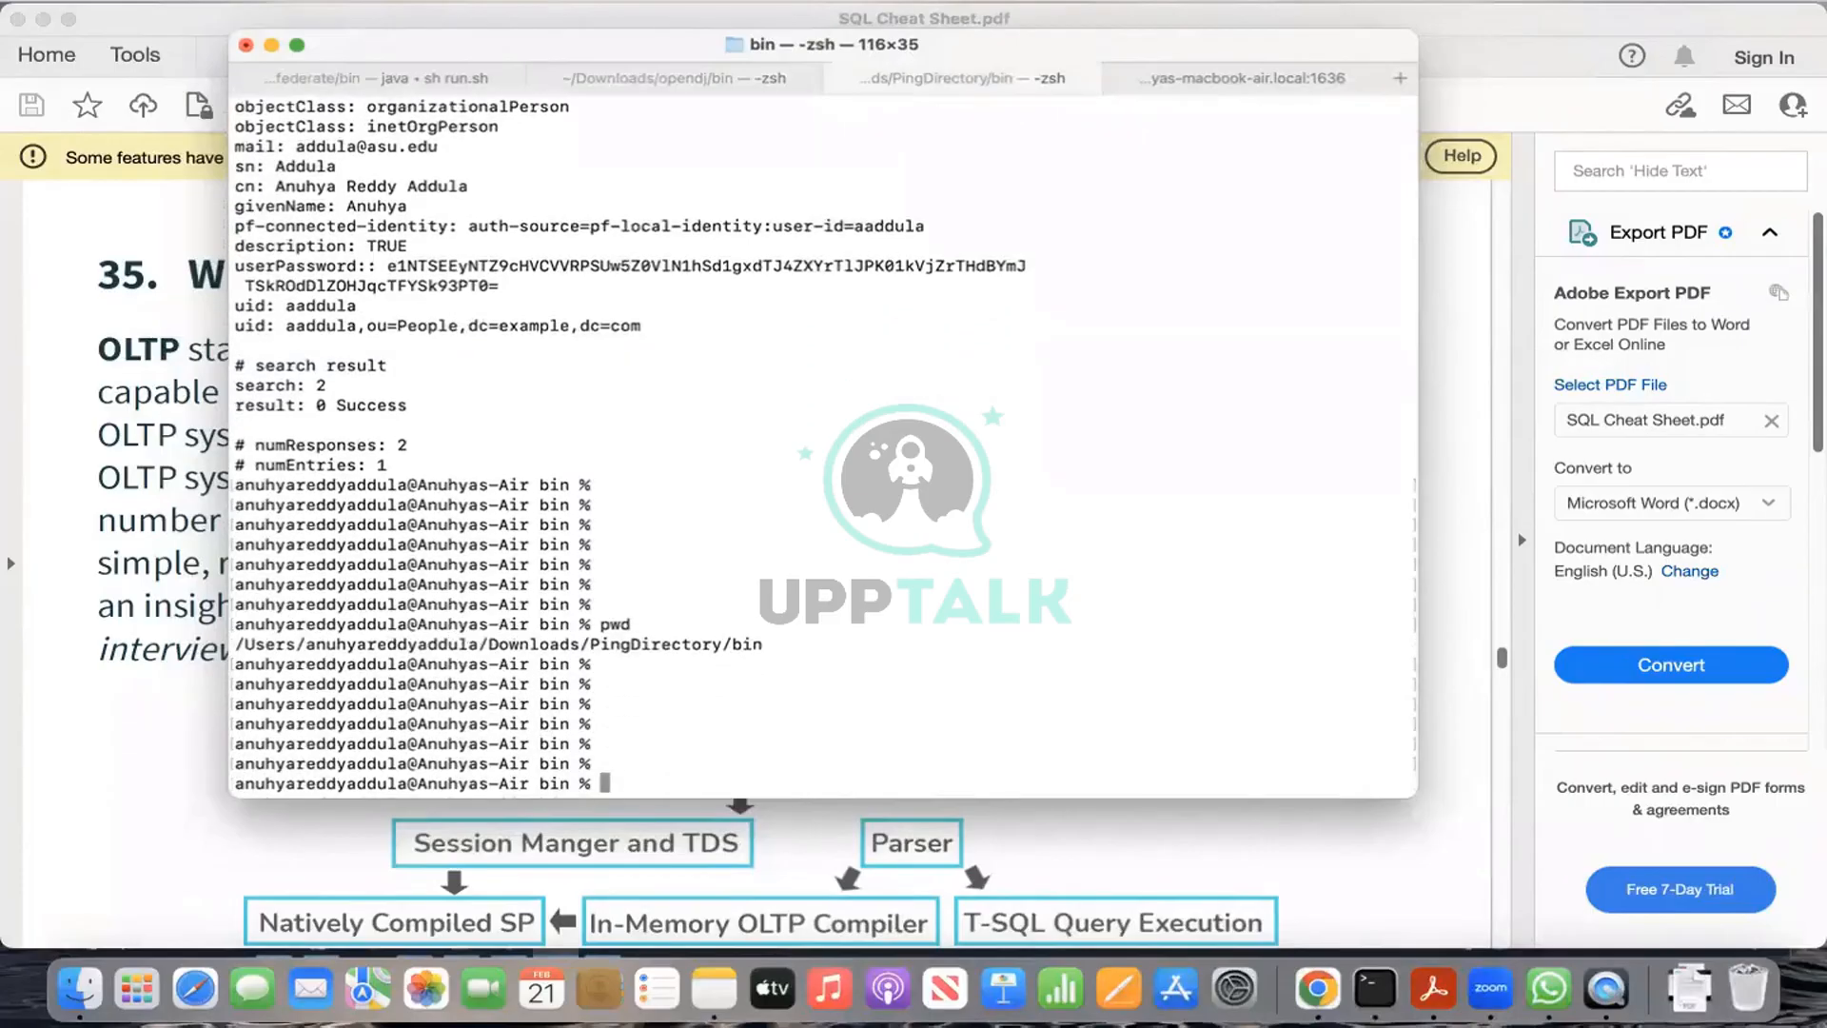
Step: Run sh start-server, which fails because server.lock is already held
text(sh start)
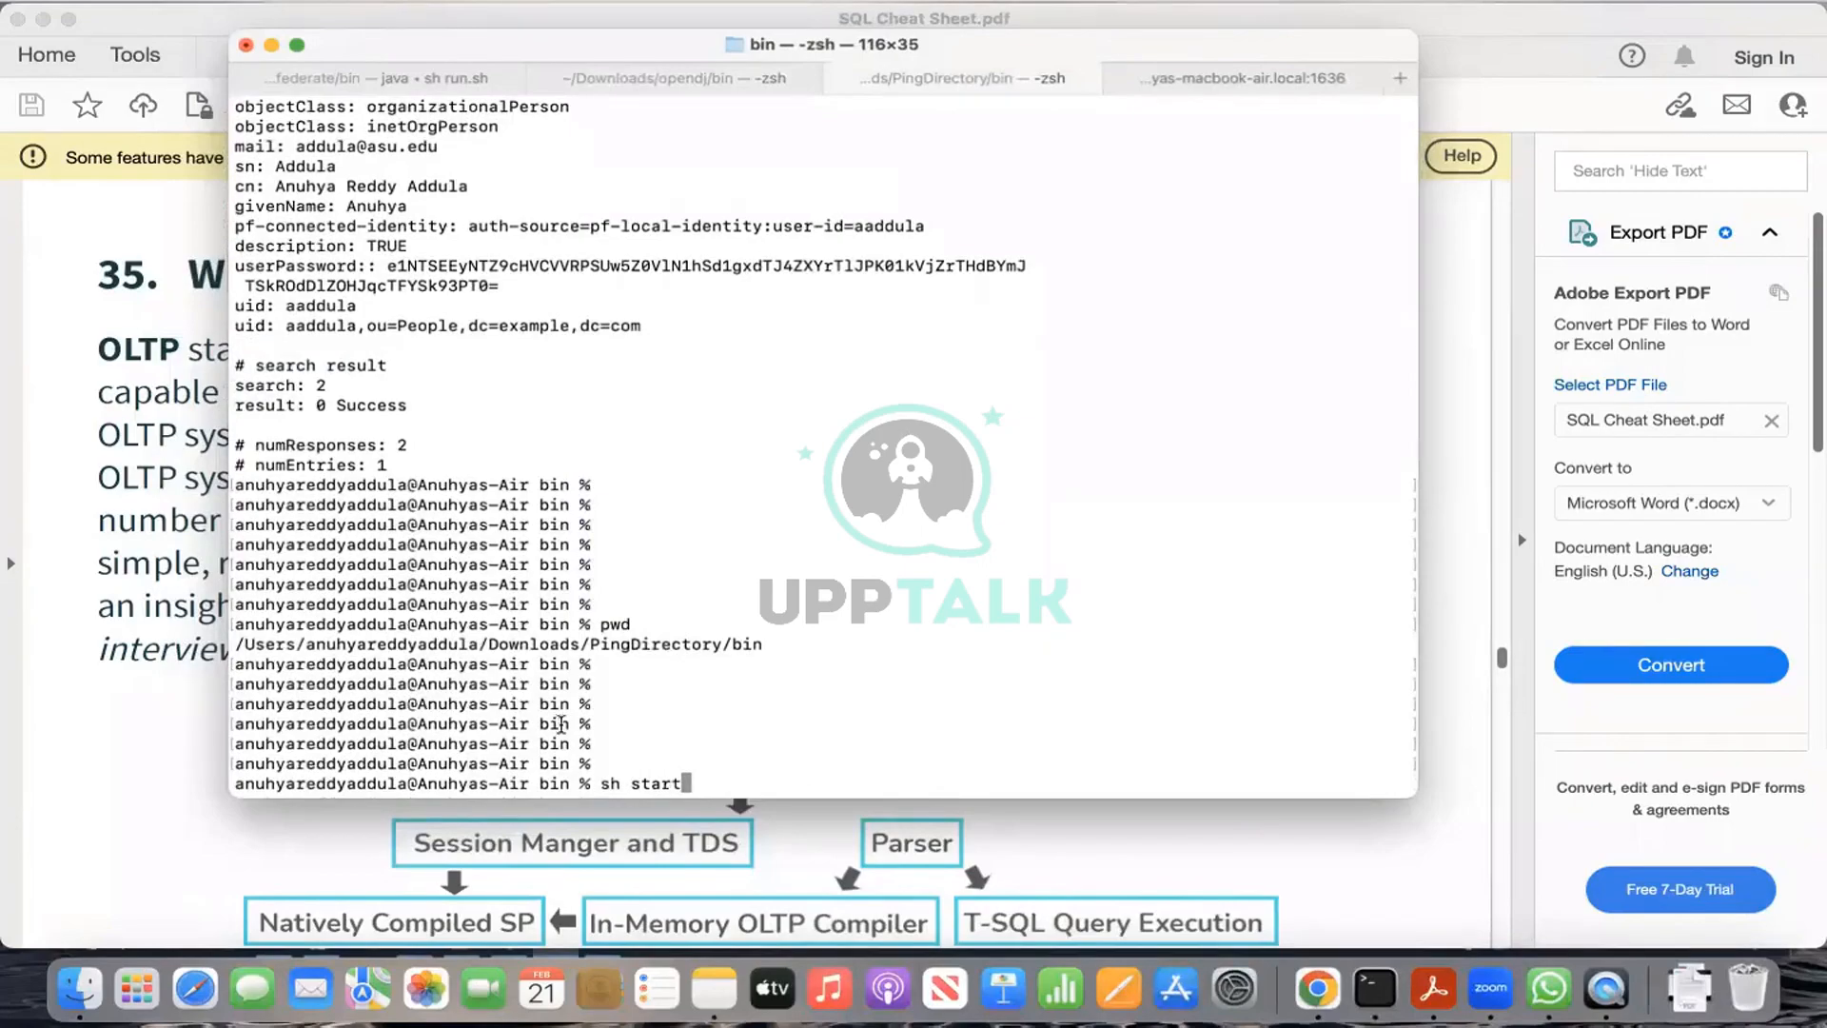
key(BackSpace)
key(BackSpace)
key(BackSpace)
key(BackSpace)
key(BackSpace)
key(BackSpace)
key(BackSpace)
key(BackSpace)
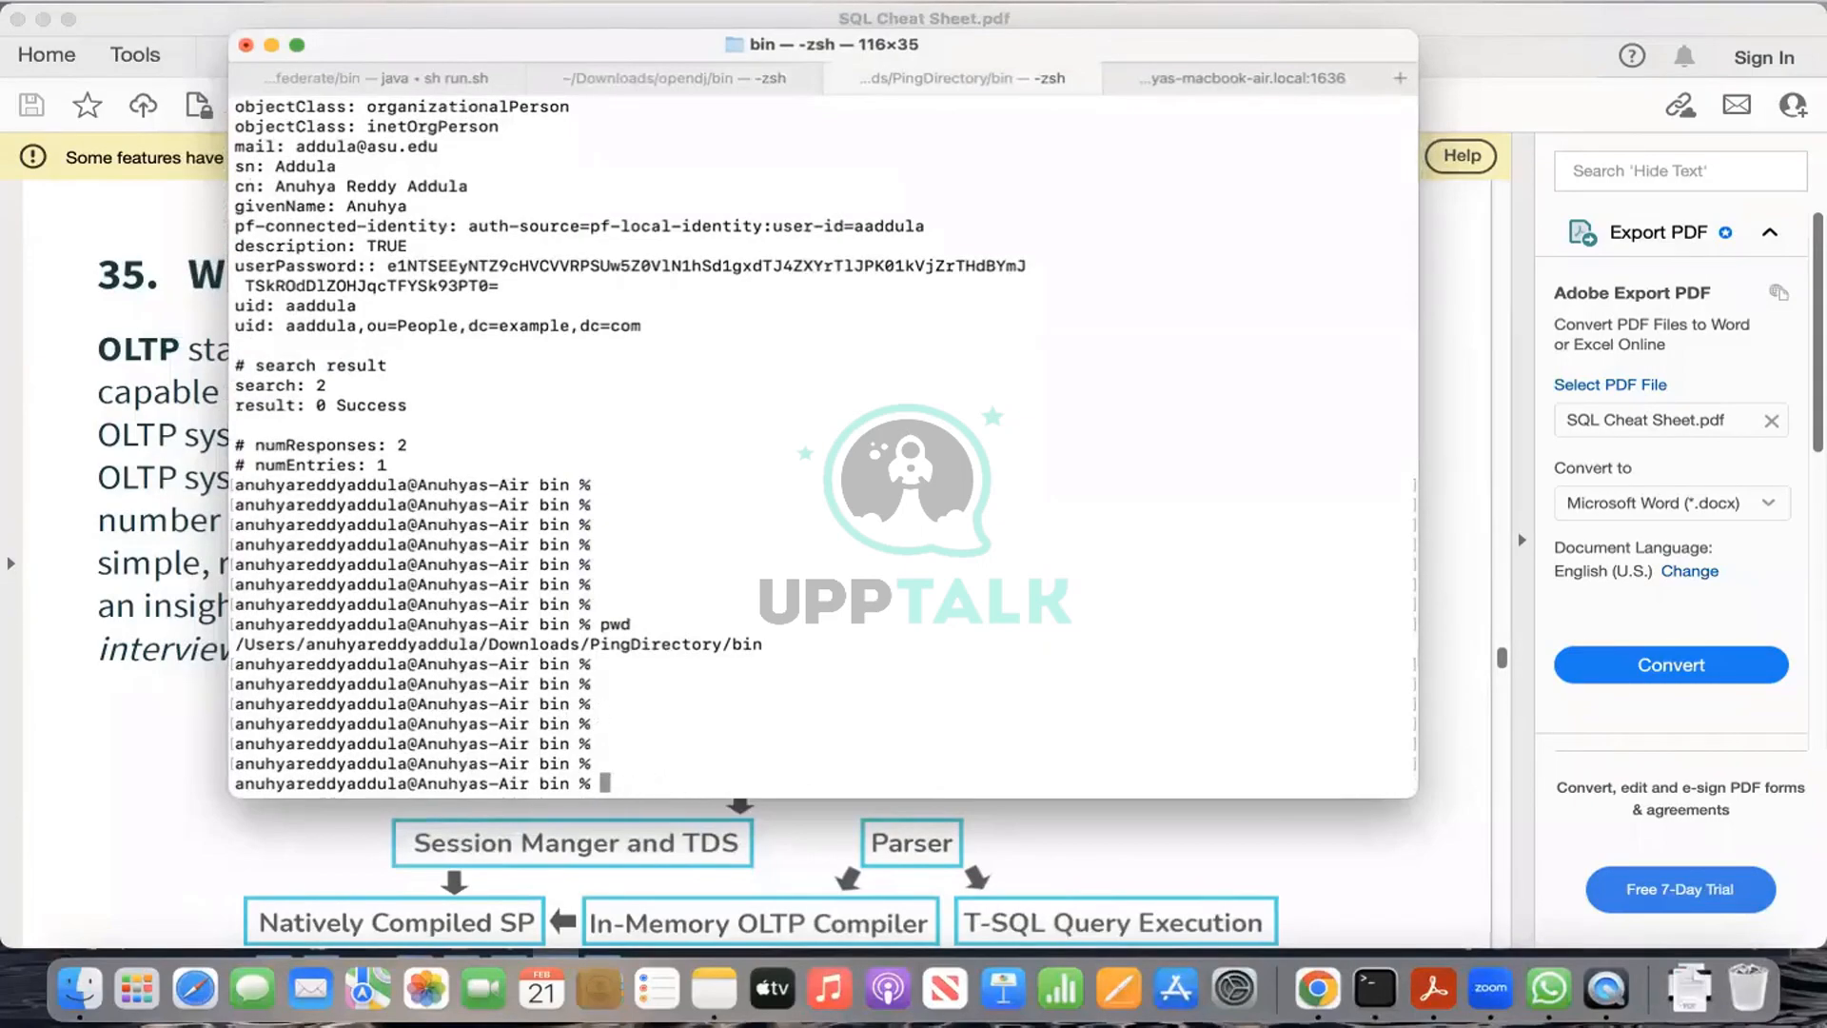
key(Up)
key(Up)
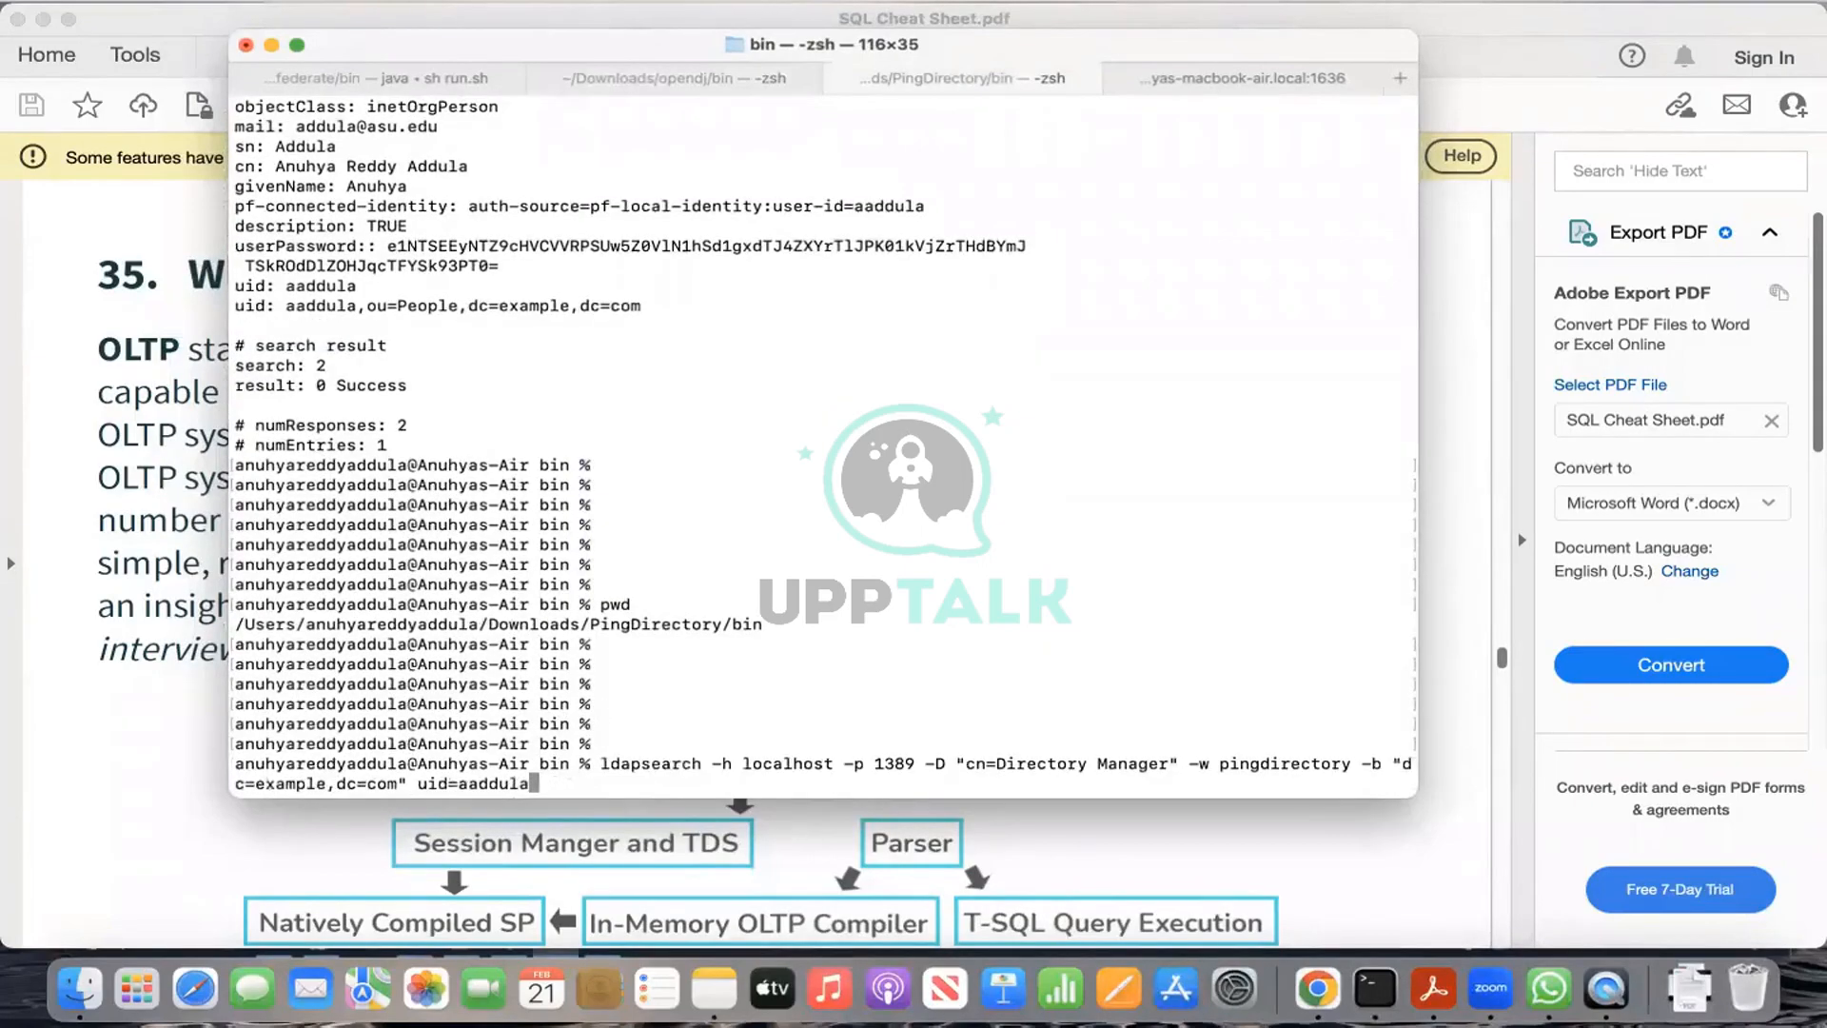
key(Down)
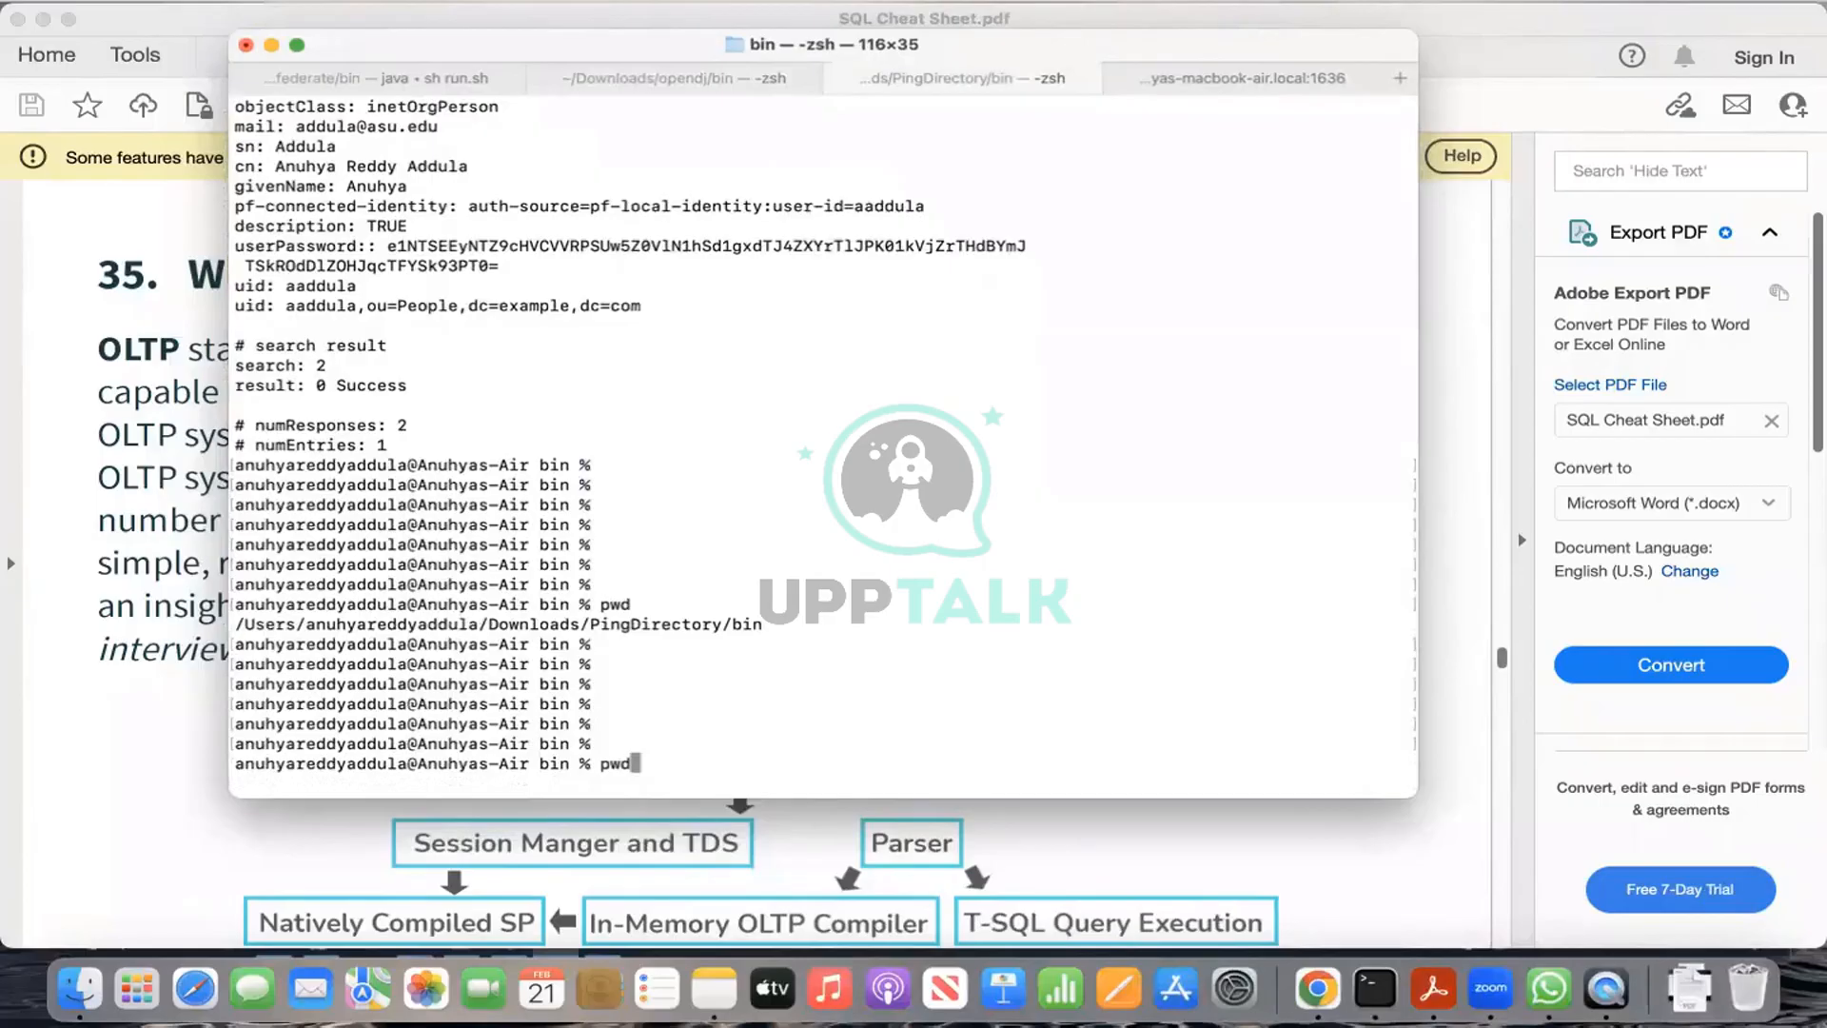
key(Up)
key(Up)
key(Down)
key(Up)
key(Down)
key(Down)
key(Up)
key(Up)
key(Up)
text(.sh)
key(BackSpace)
key(BackSpace)
key(BackSpace)
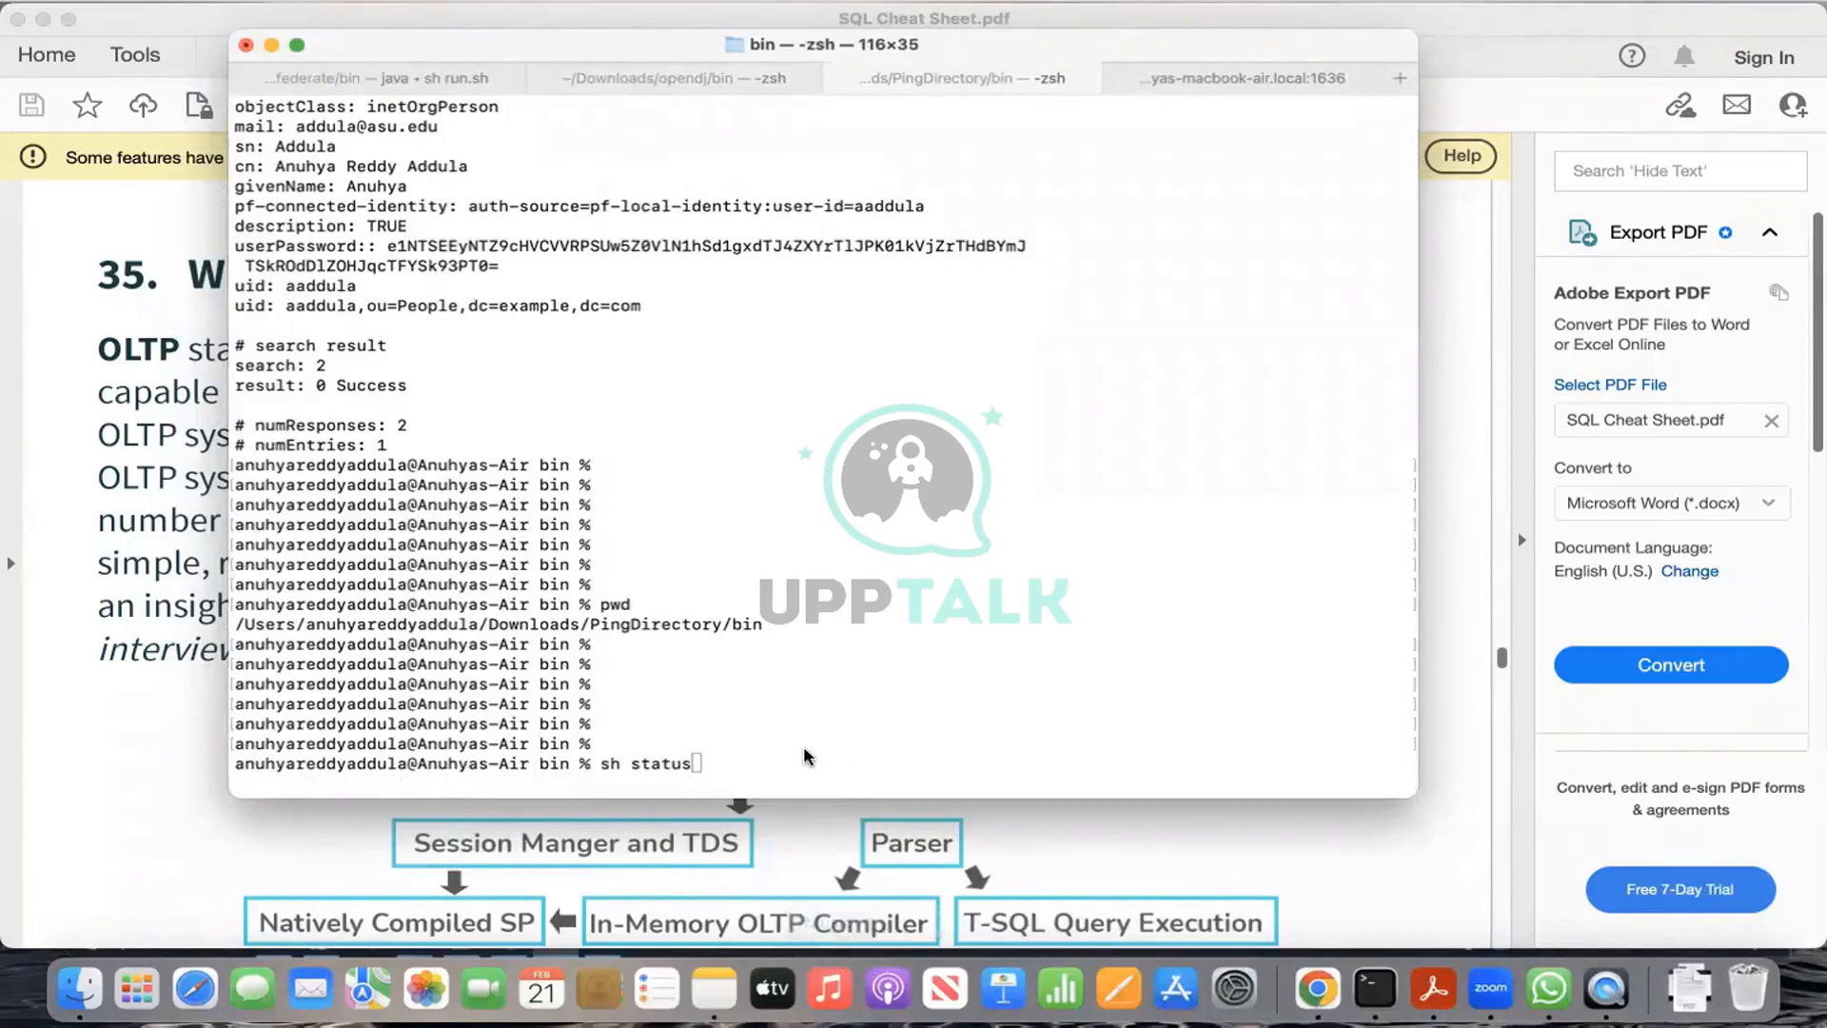
key(BackSpace)
key(BackSpace)
key(BackSpace)
text(rt-server)
key(Return)
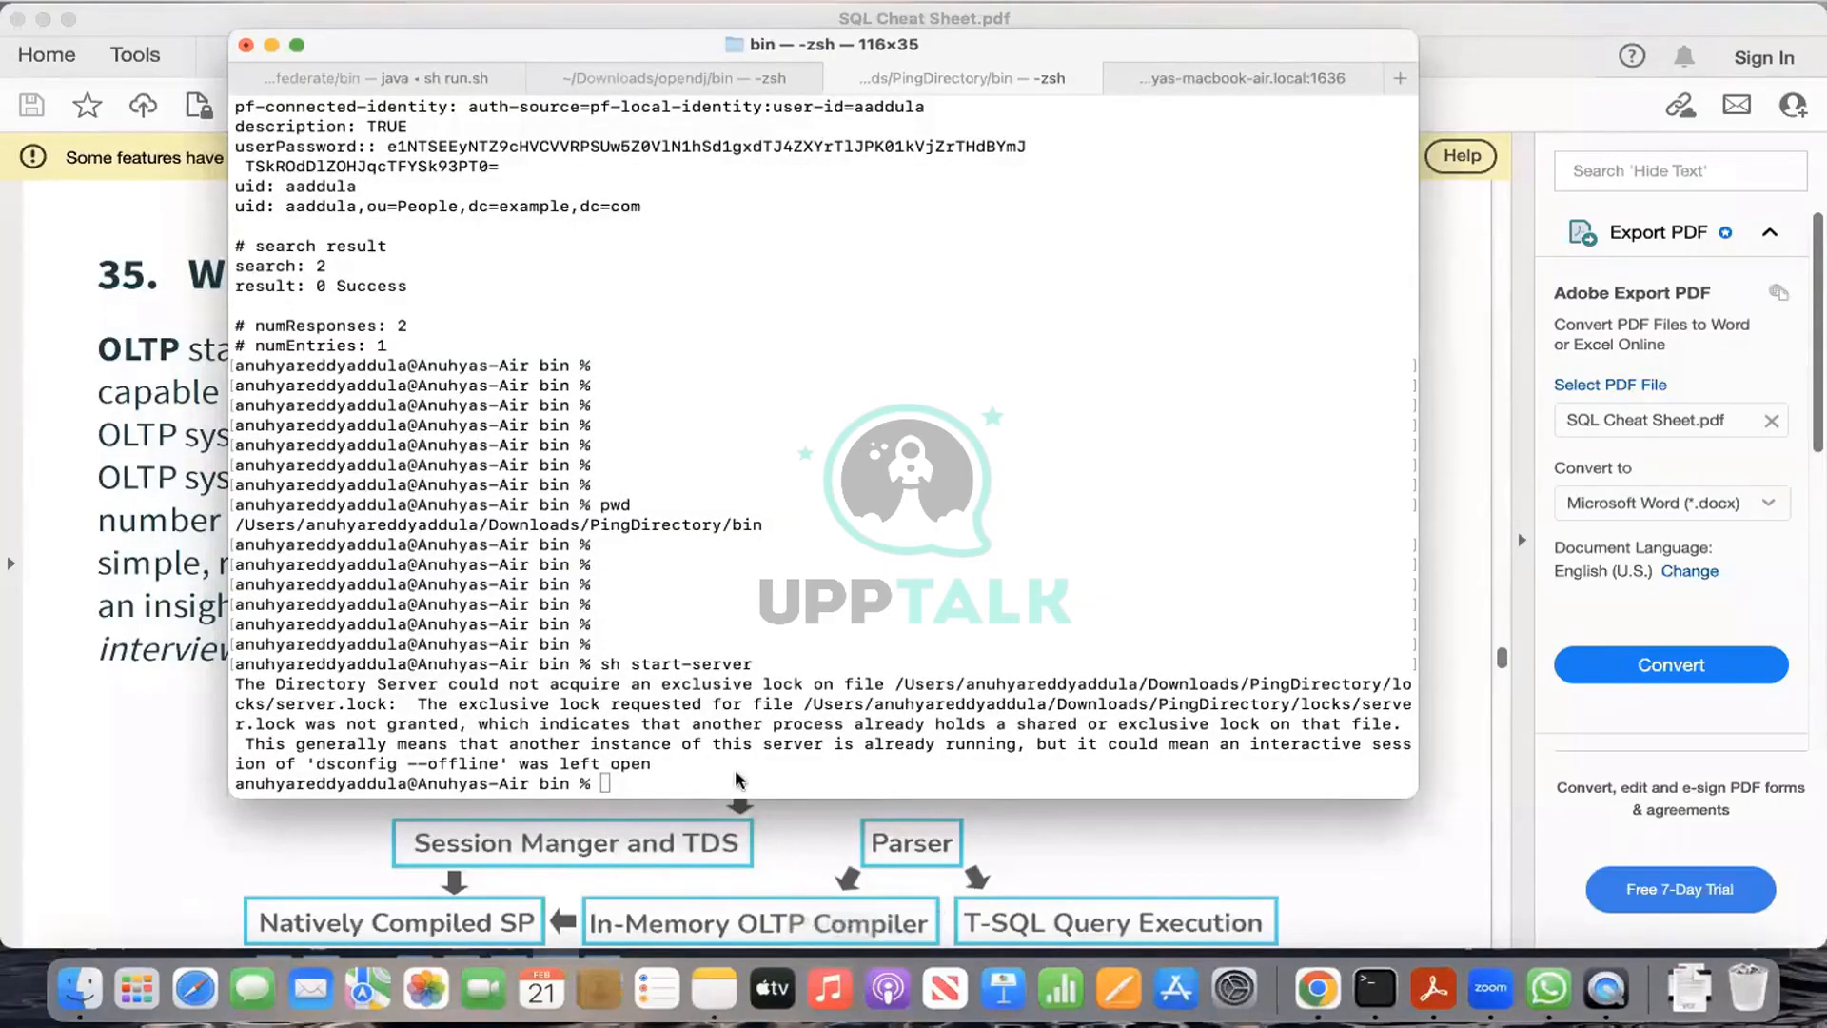
click(691, 762)
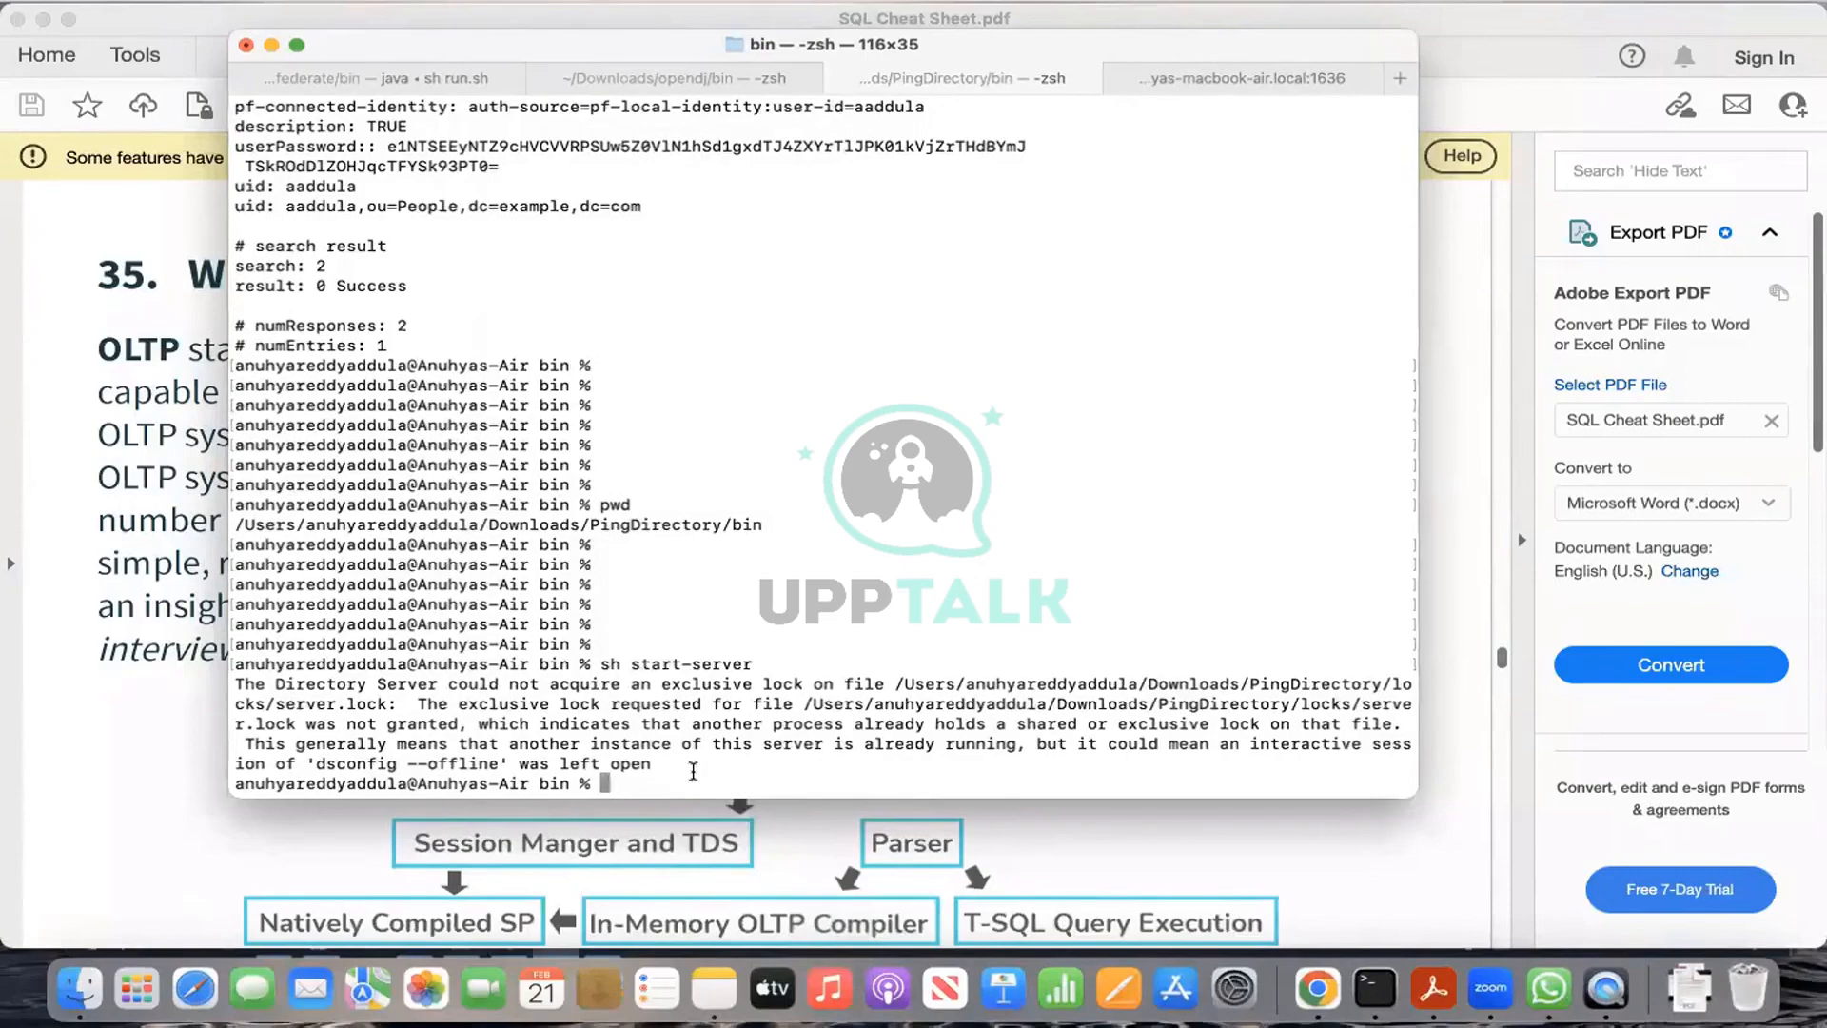
Step: Run sh status over unencrypted LDAP (option 5) as the default Directory Manager with the admin password
text(sh status)
key(Return)
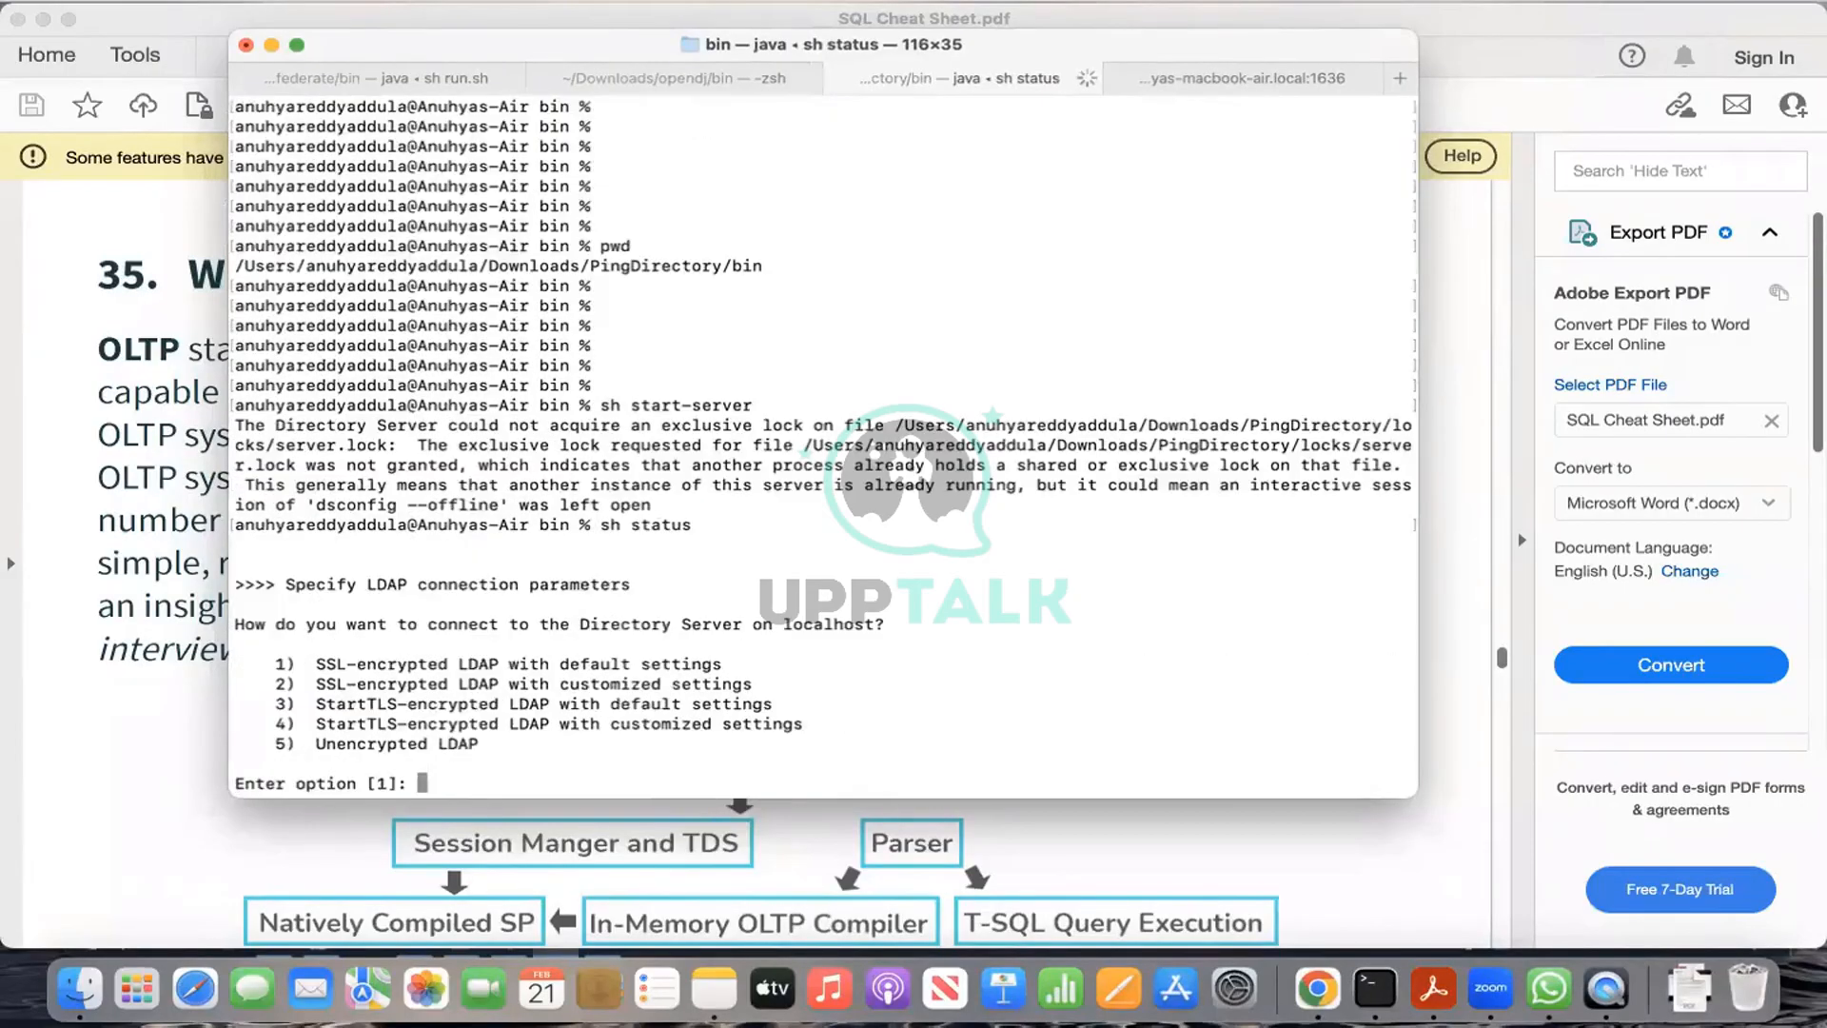
text(5)
key(Return)
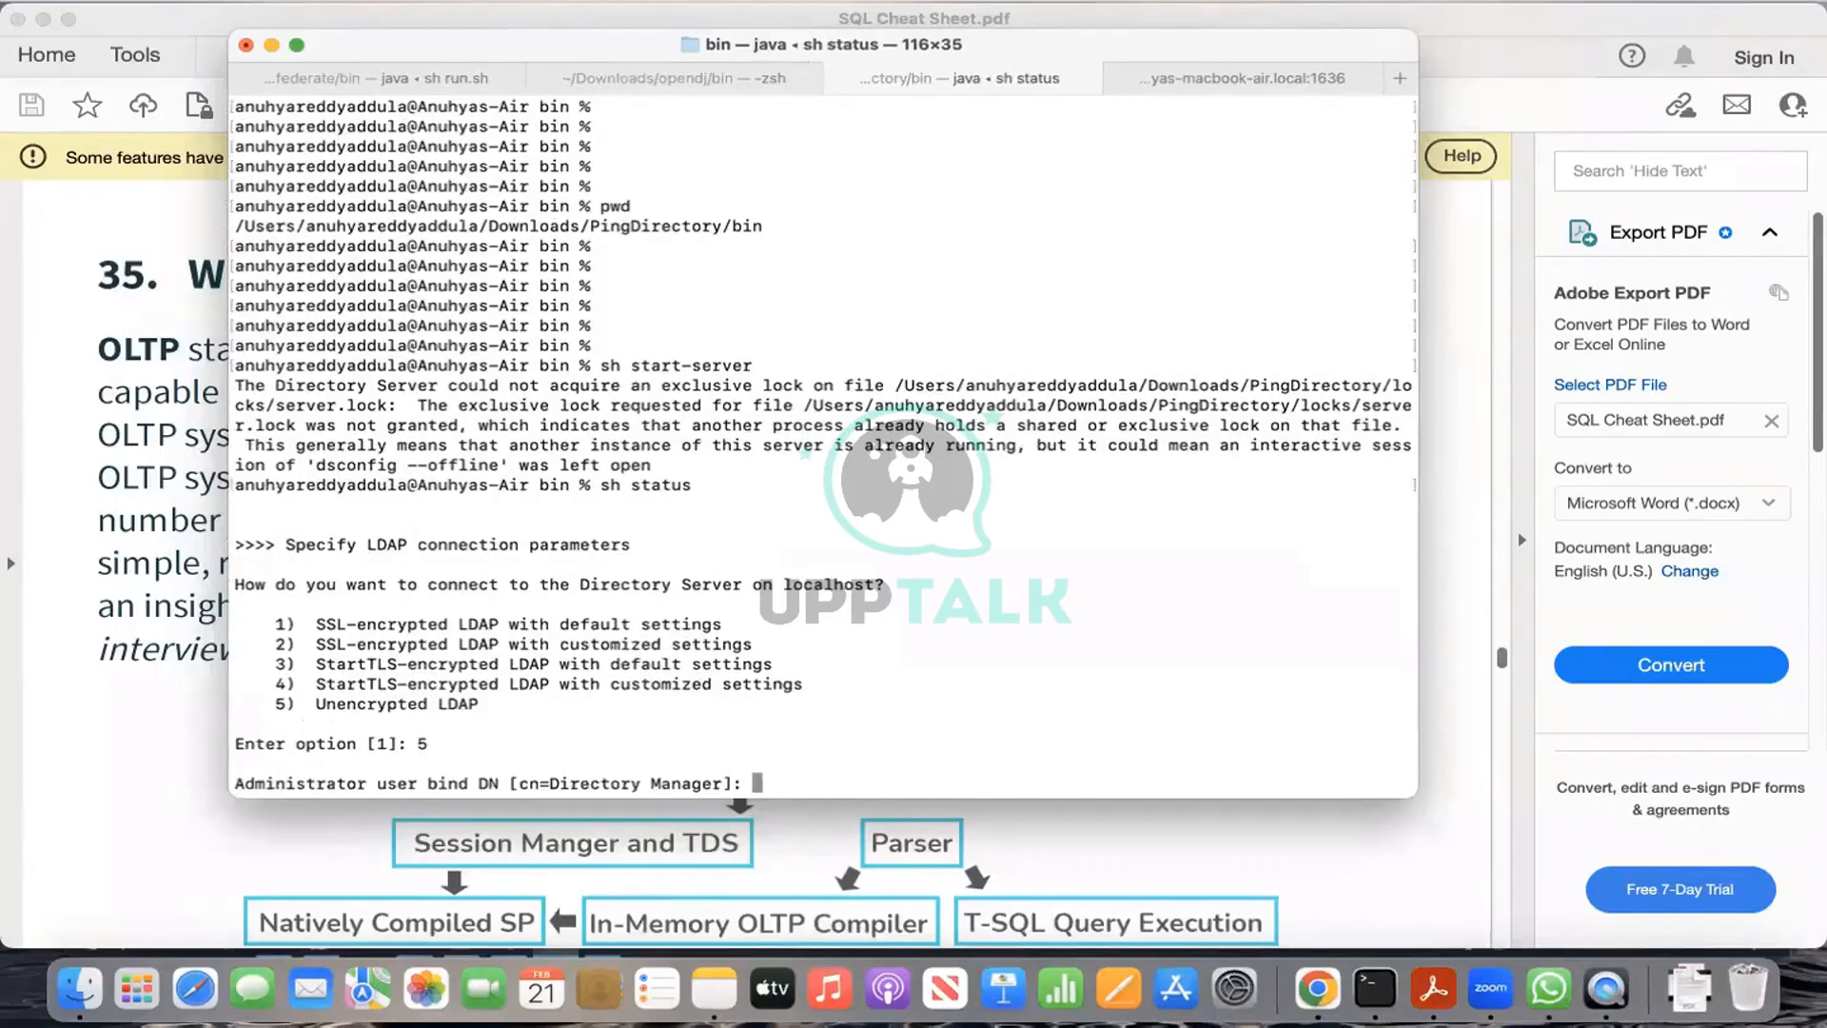
key(Return)
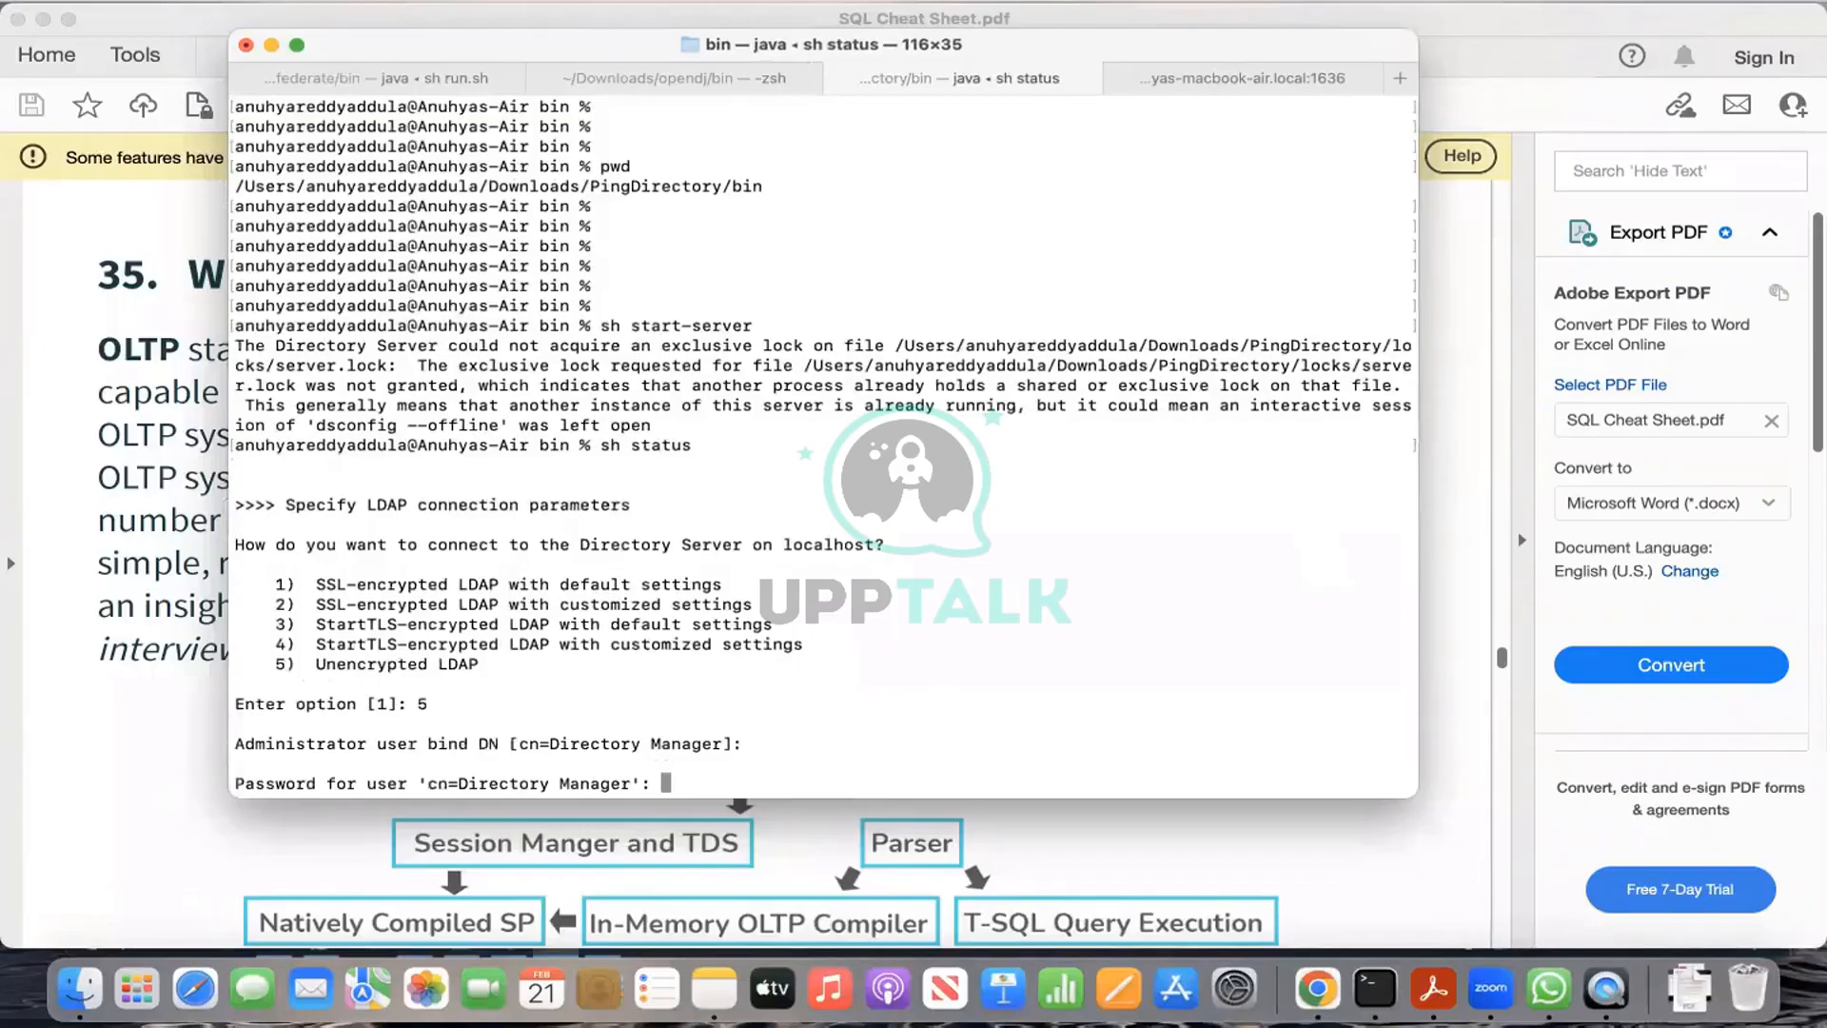
key(Return)
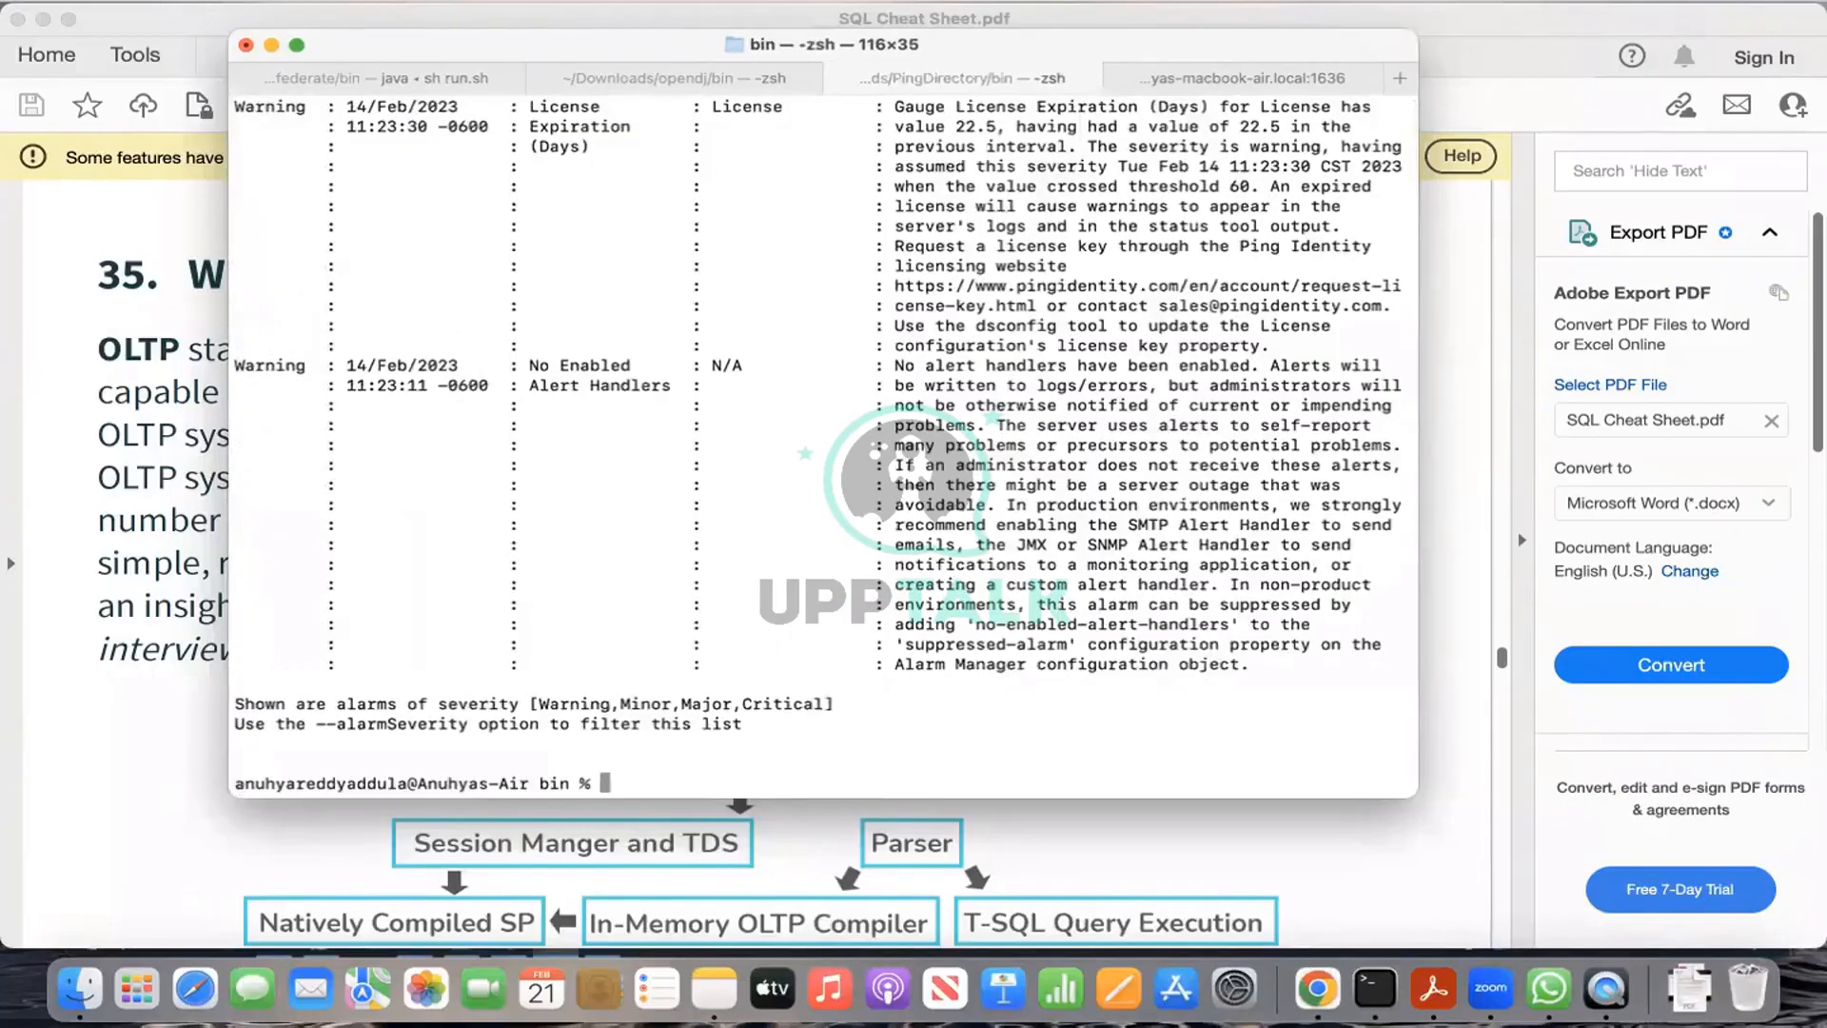
Step: Scroll through the status report, then open PingFederate's System > Data Stores list
scroll(609, 713, up, 10)
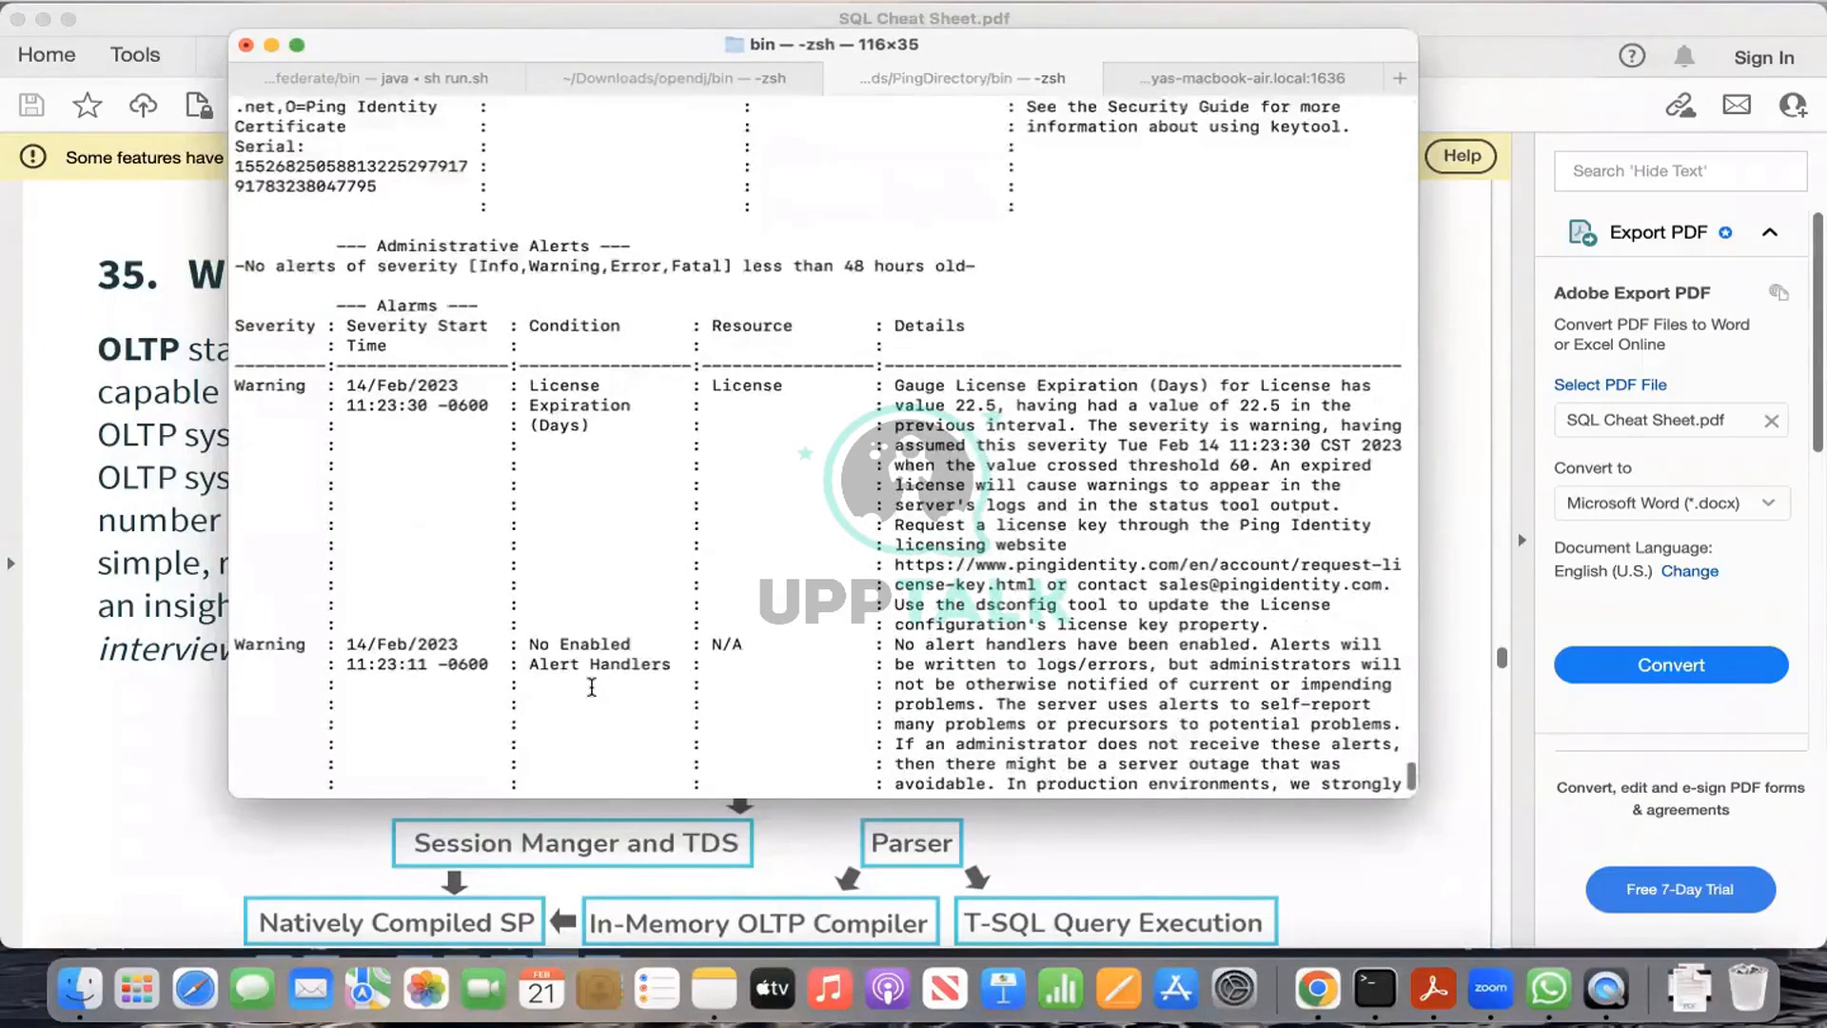
scroll(592, 686, down, 5)
scroll(591, 686, up, 8)
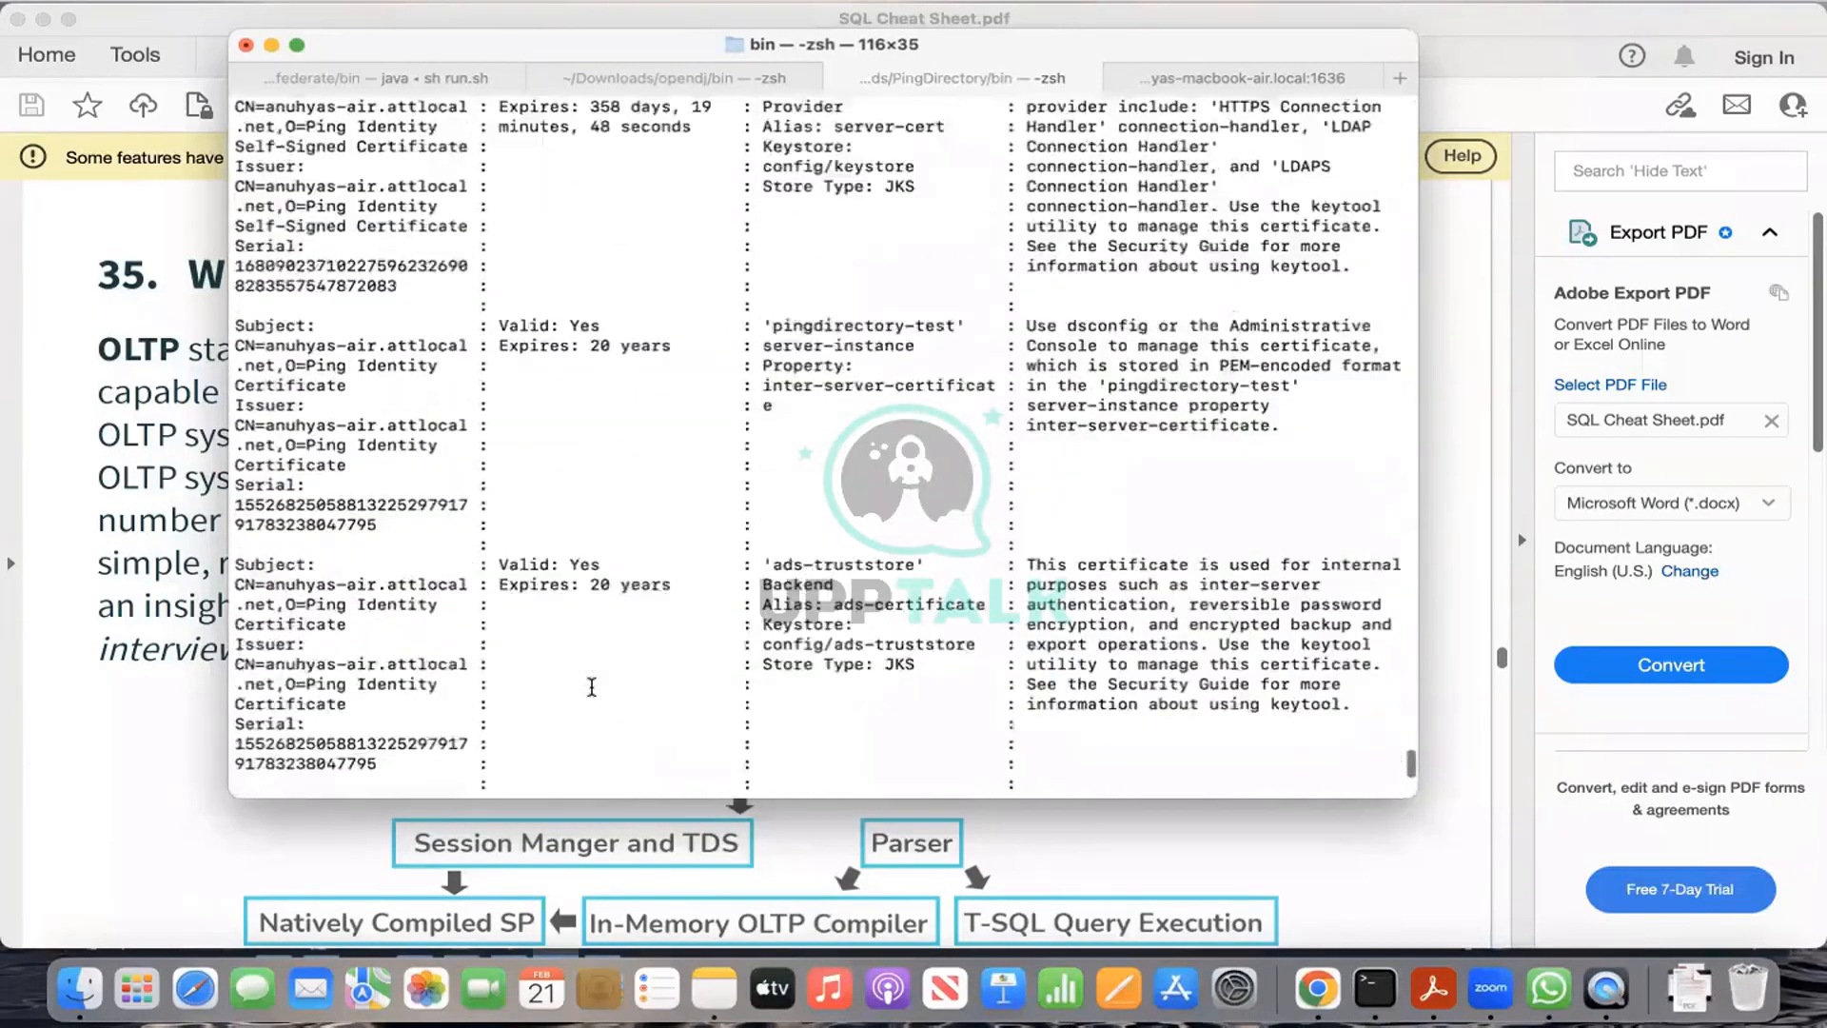
scroll(591, 686, up, 10)
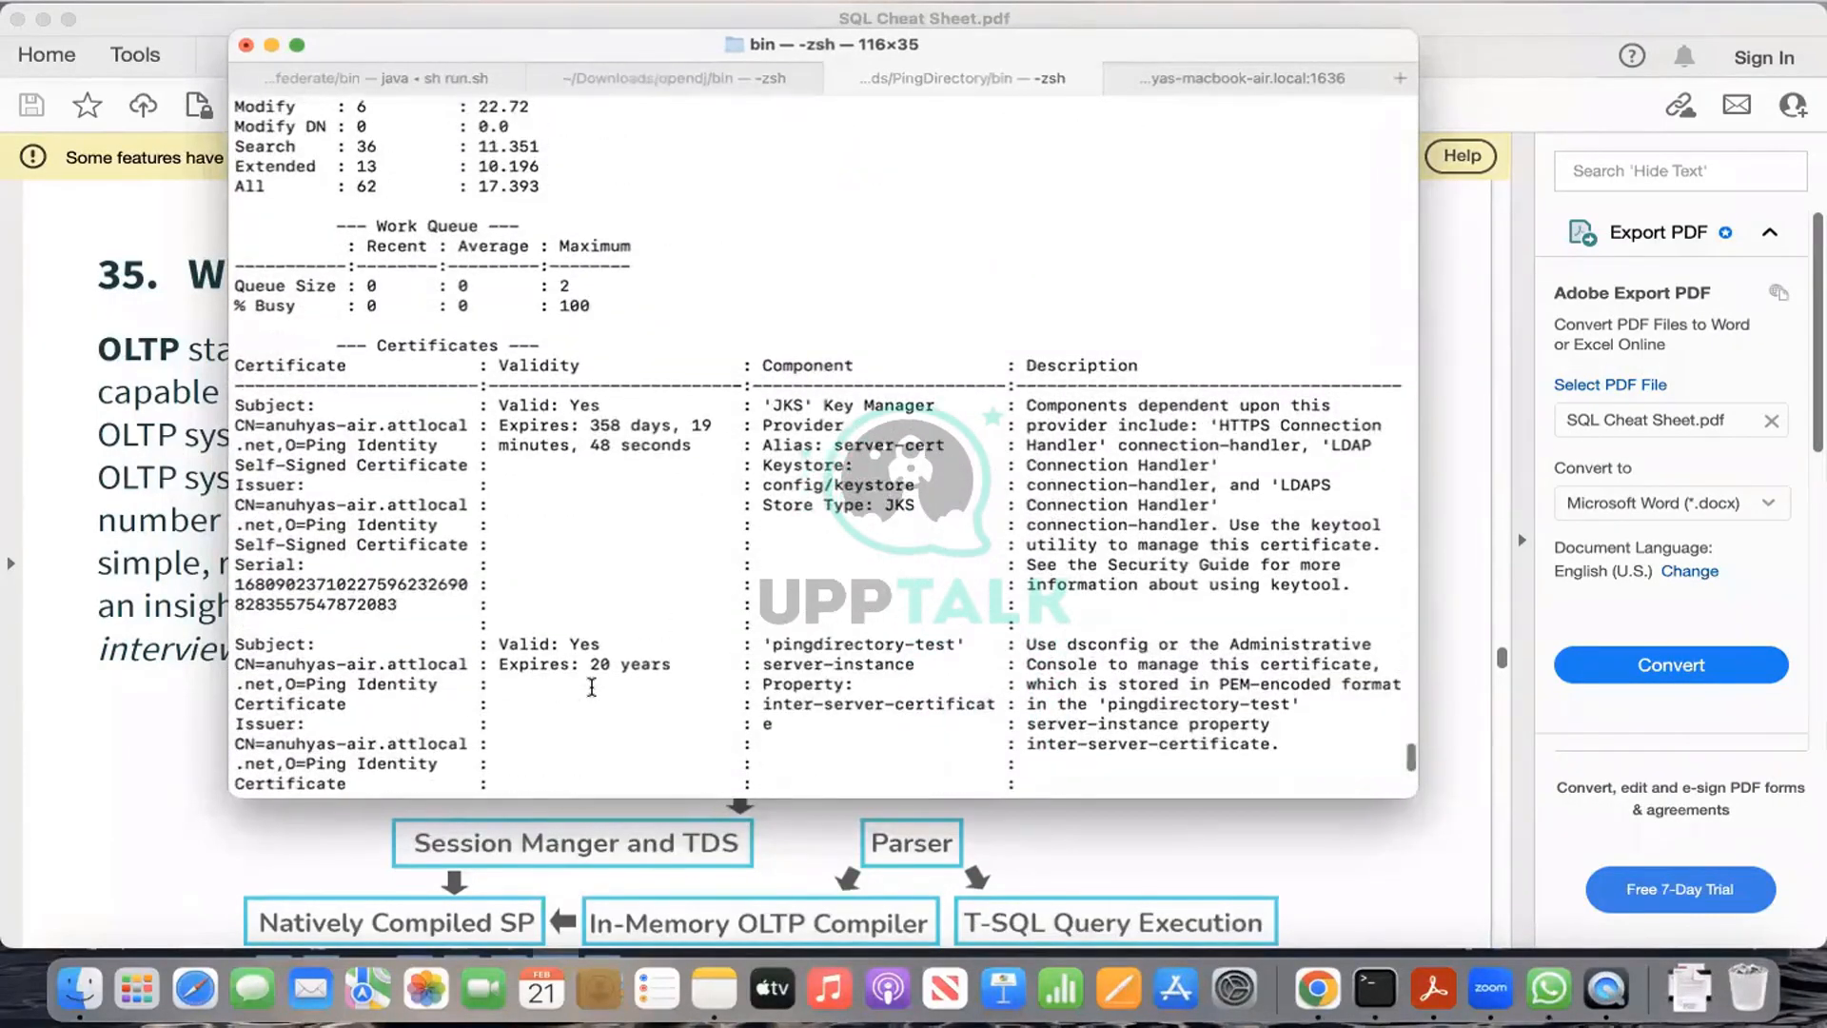
scroll(591, 686, up, 6)
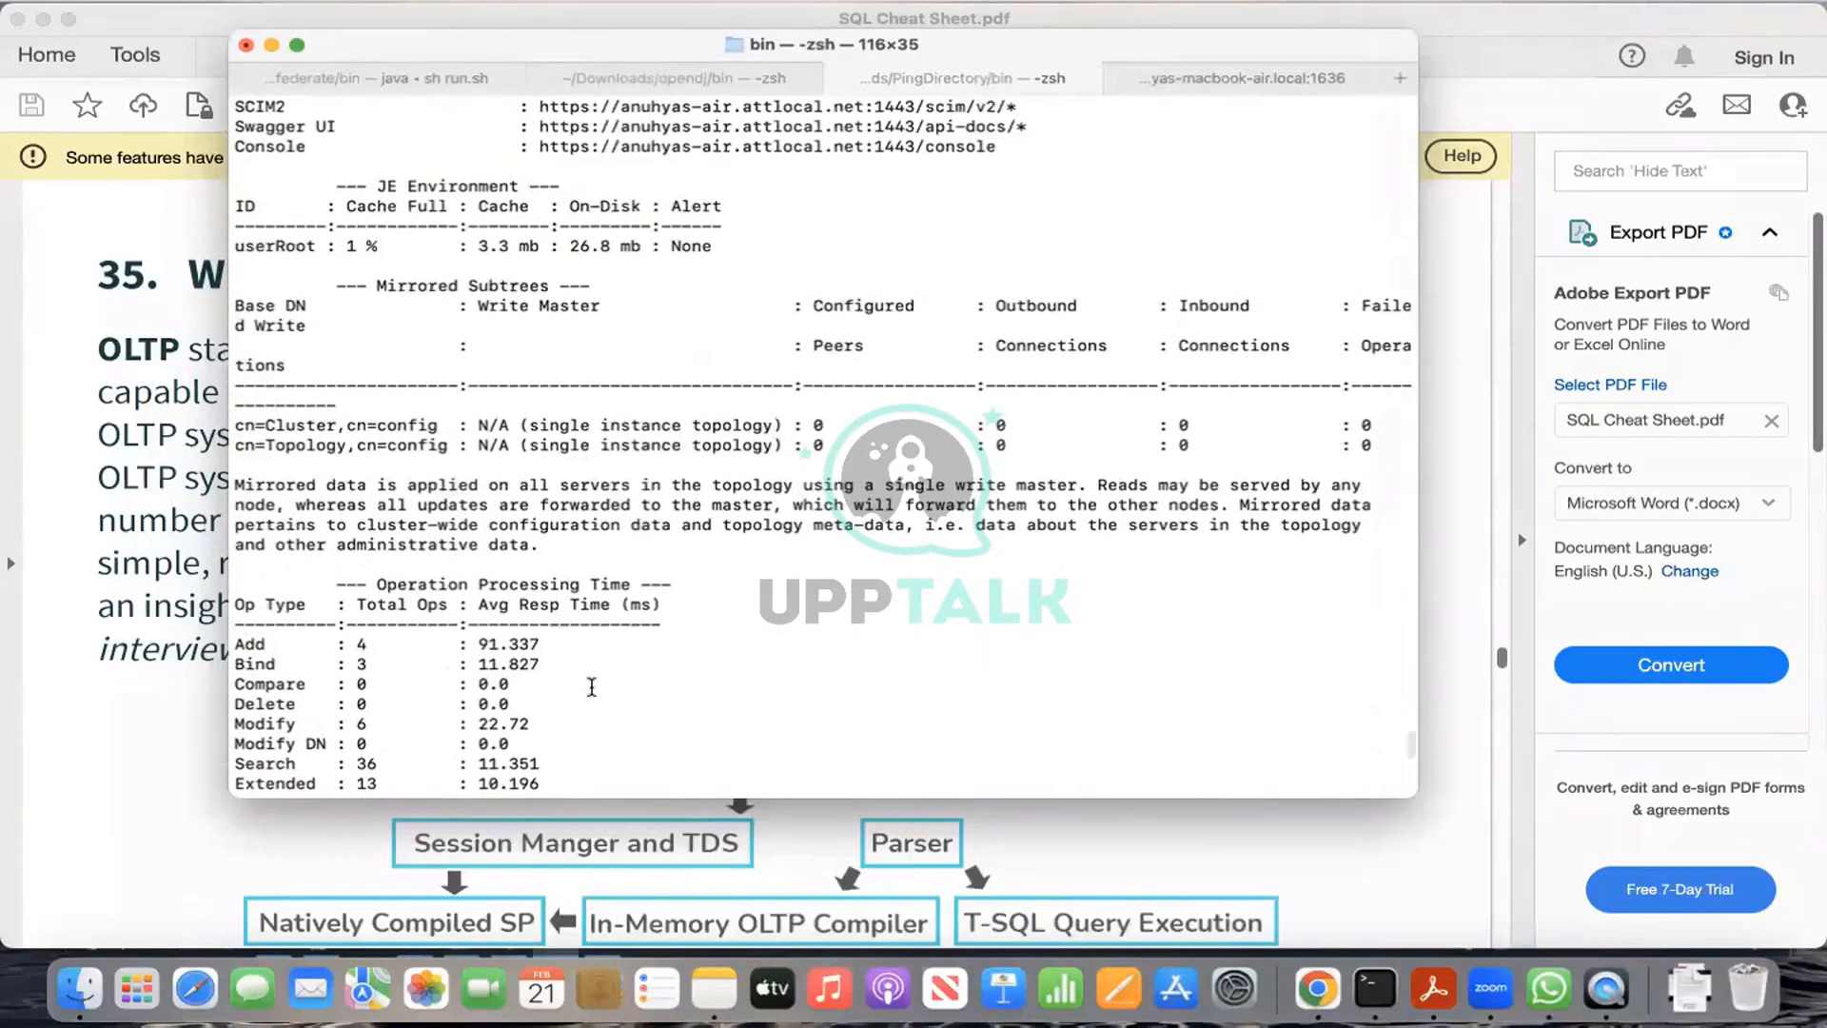
scroll(591, 686, up, 5)
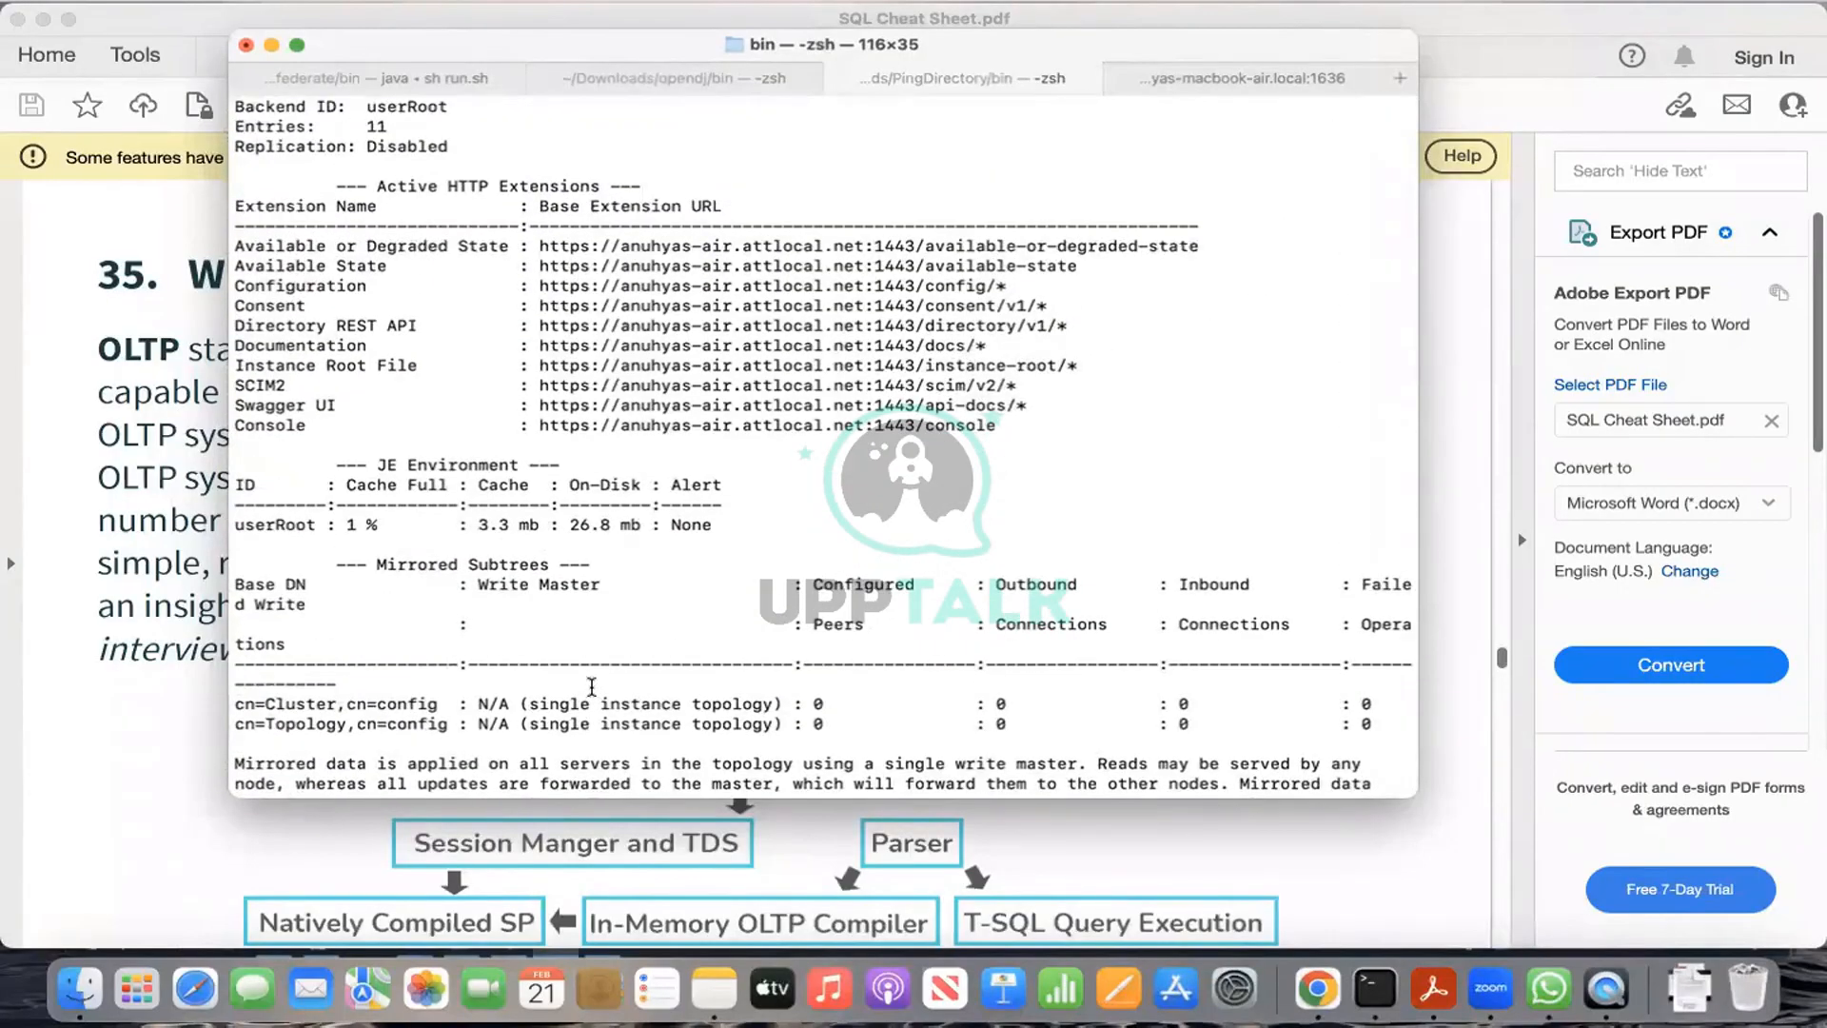
scroll(794, 460, up, 6)
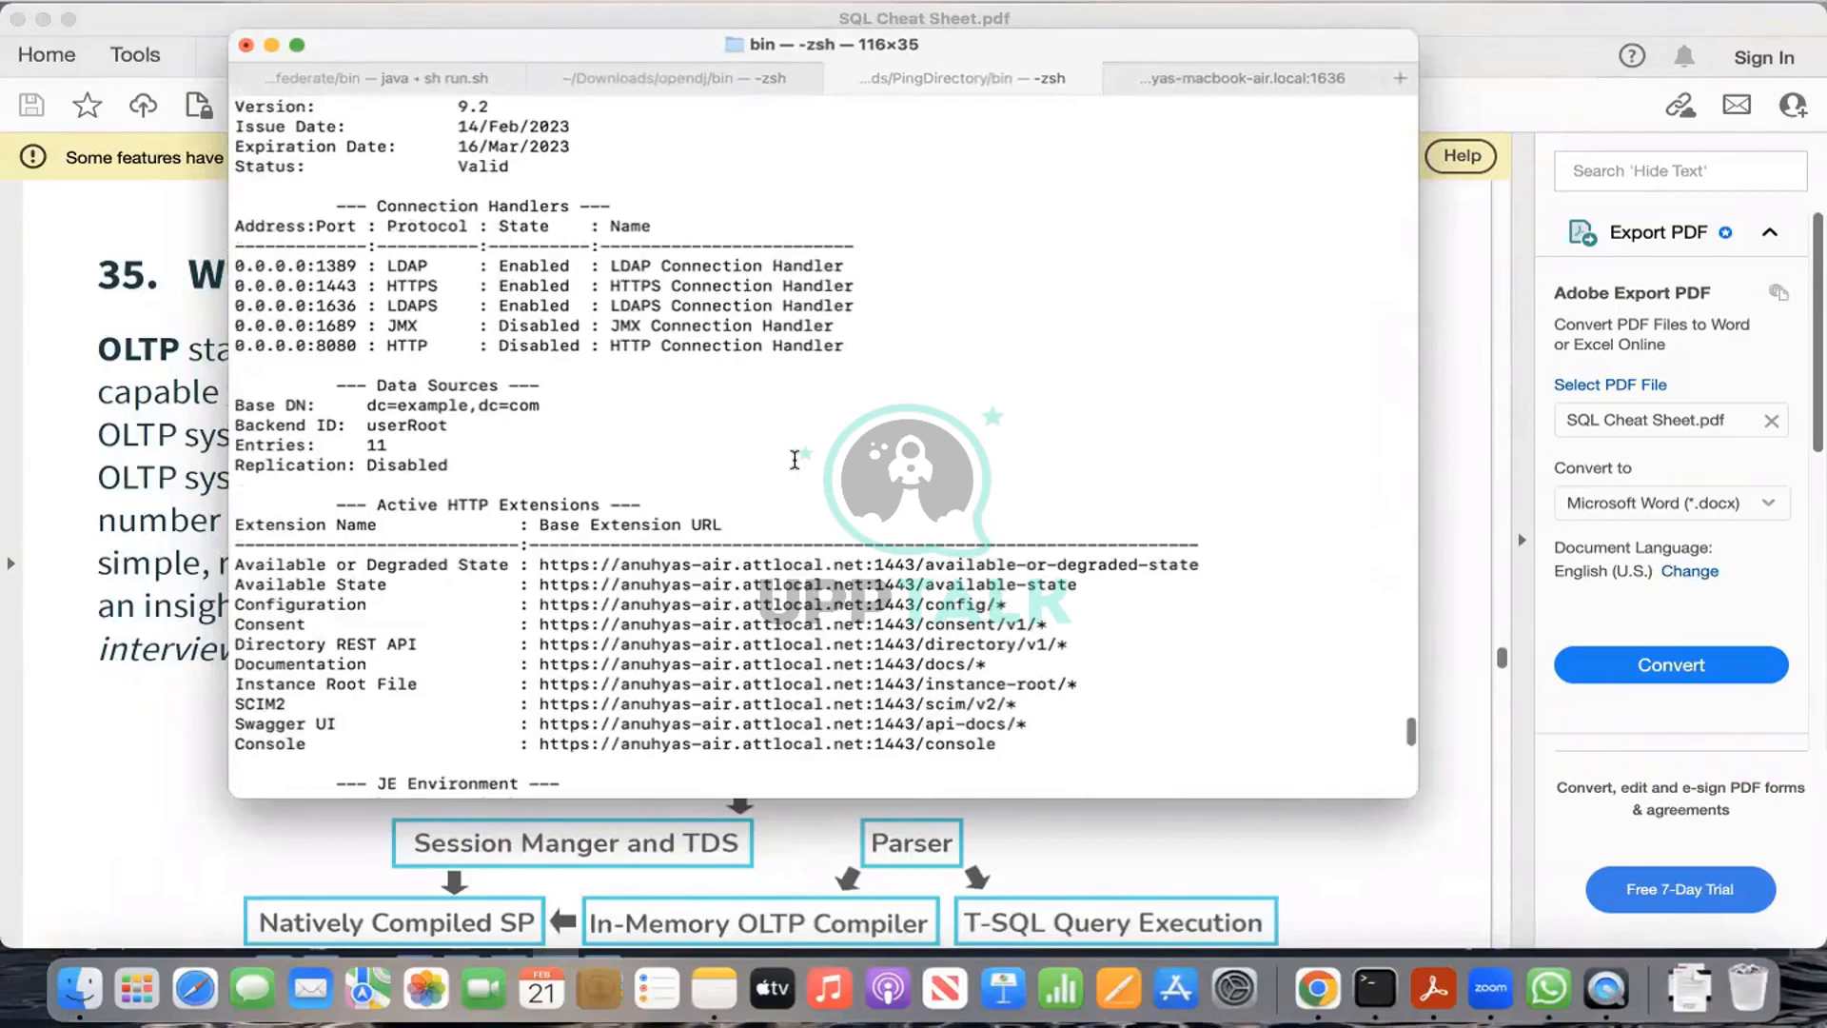
scroll(795, 460, up, 3)
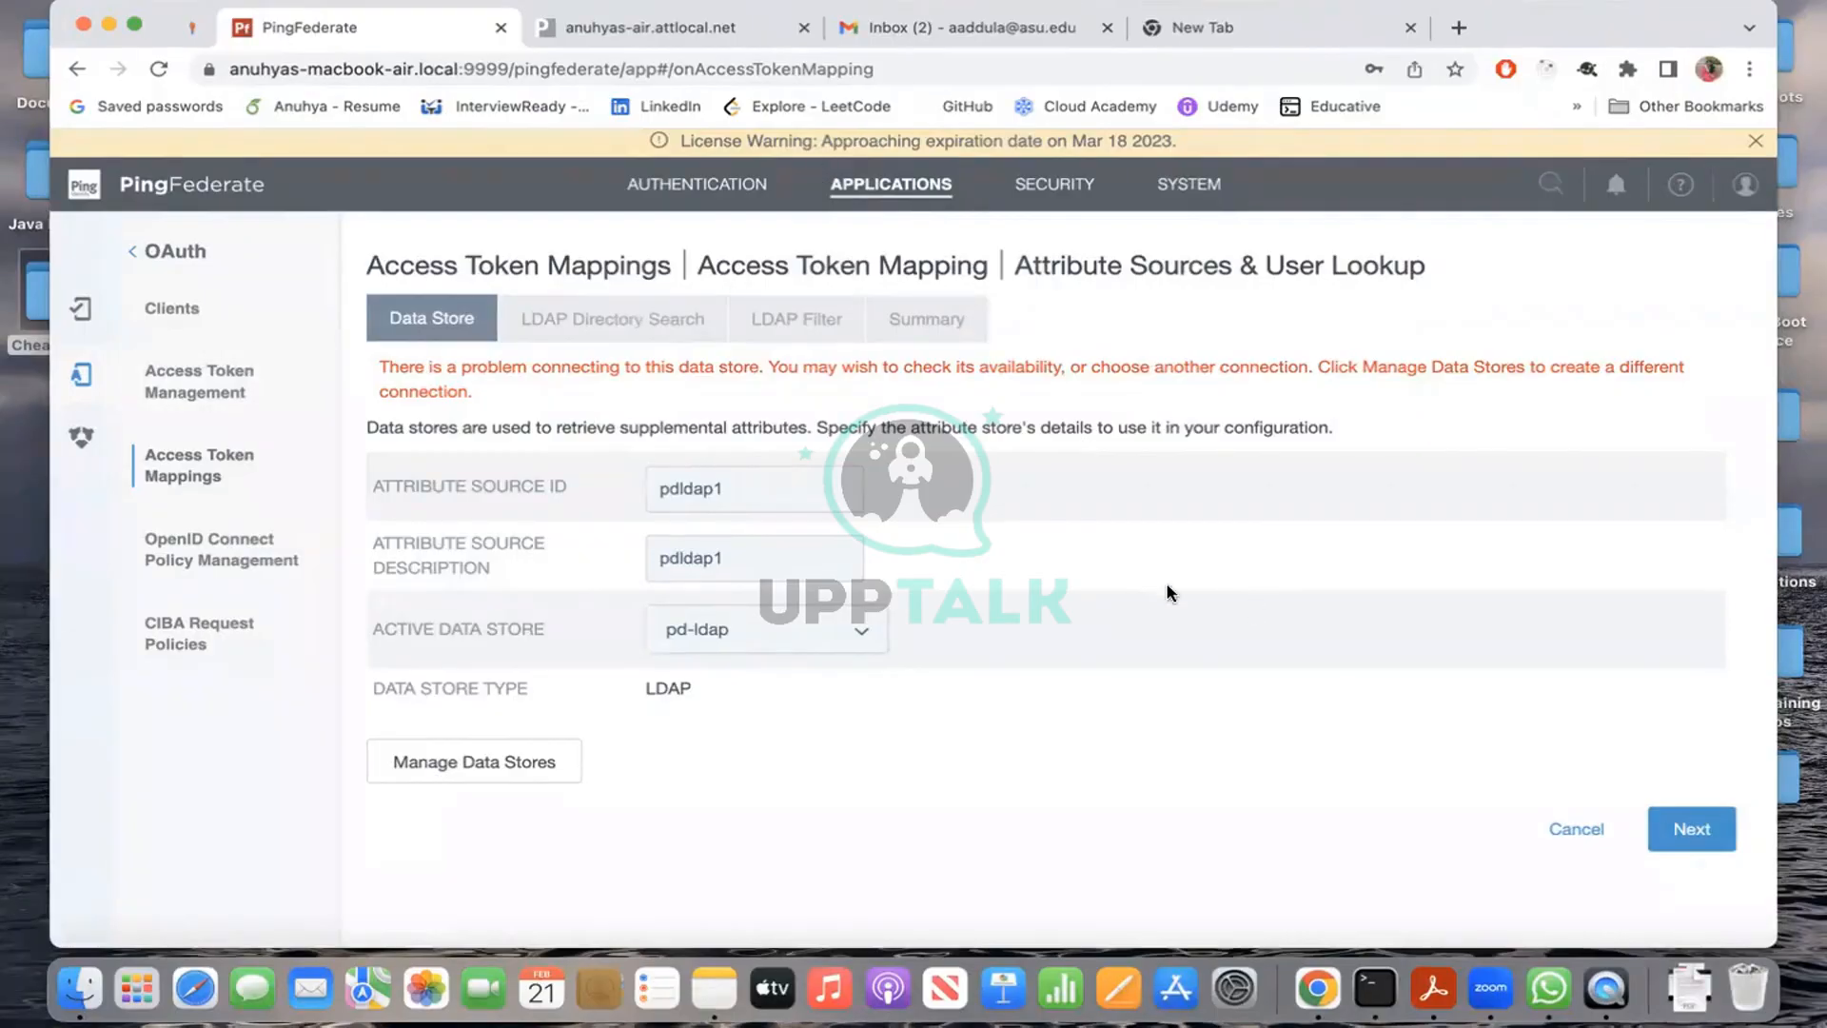
click(1194, 186)
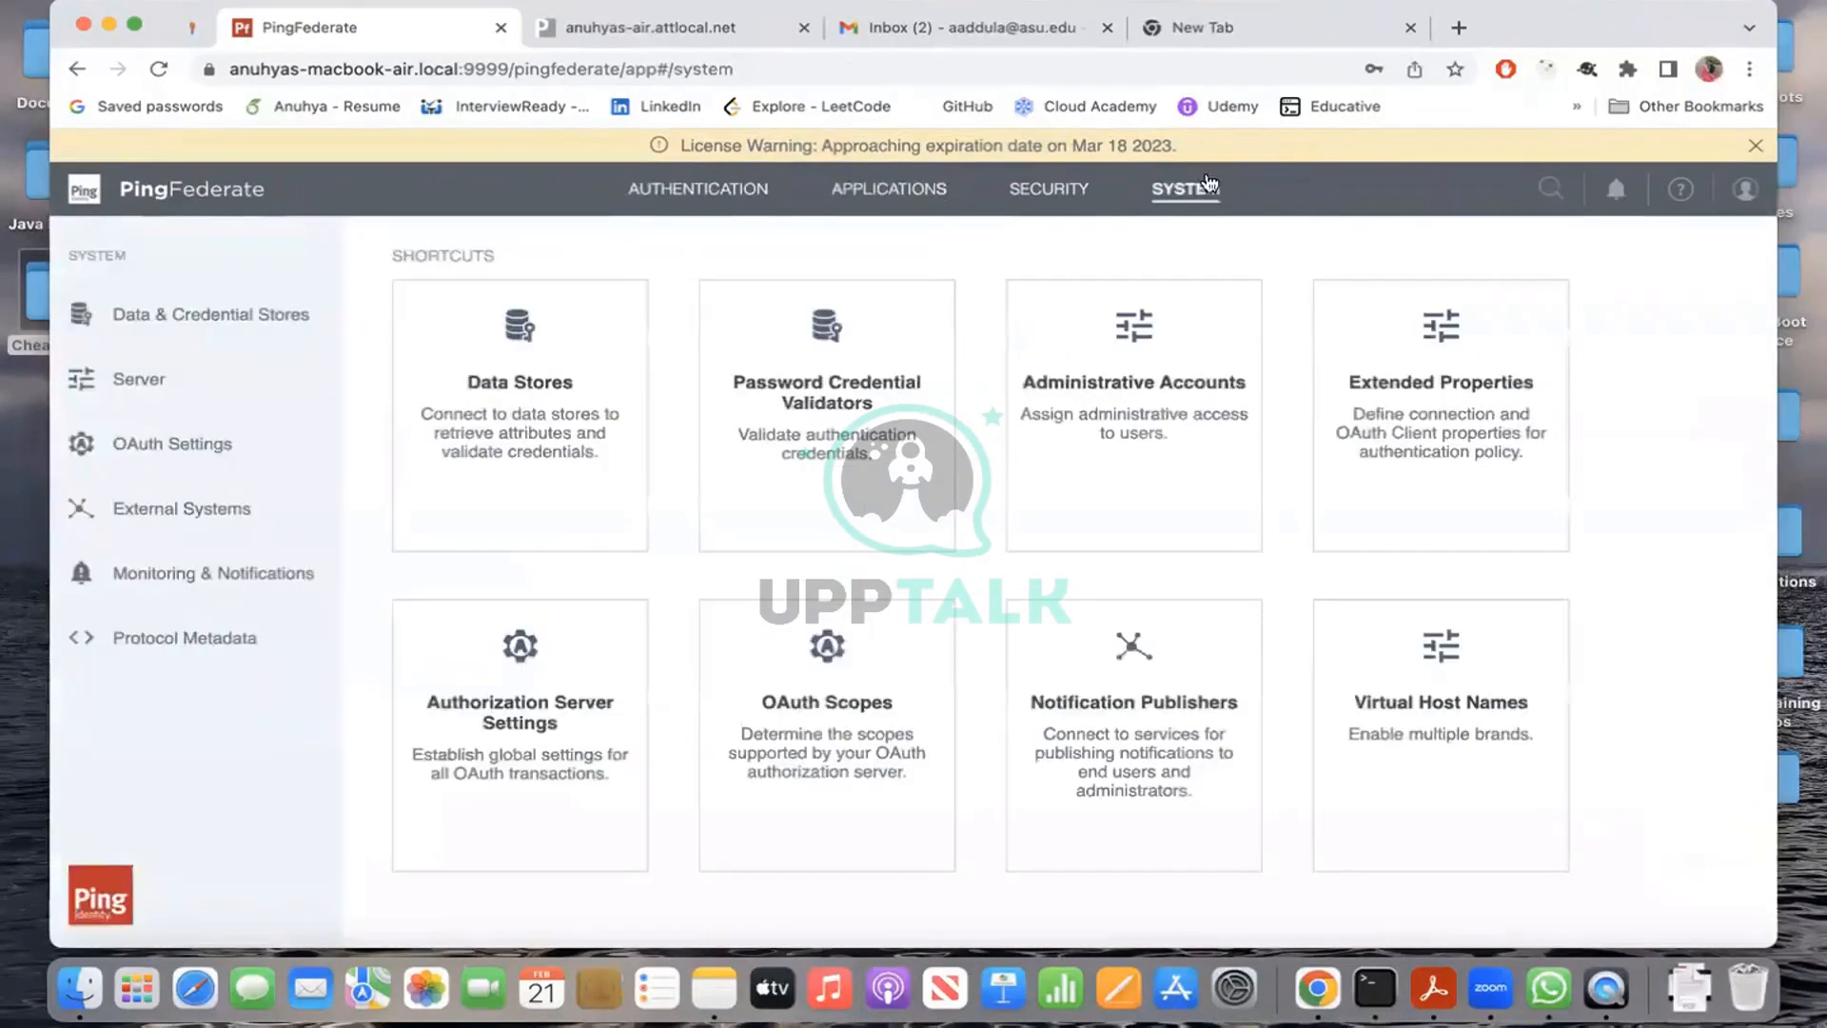
click(572, 443)
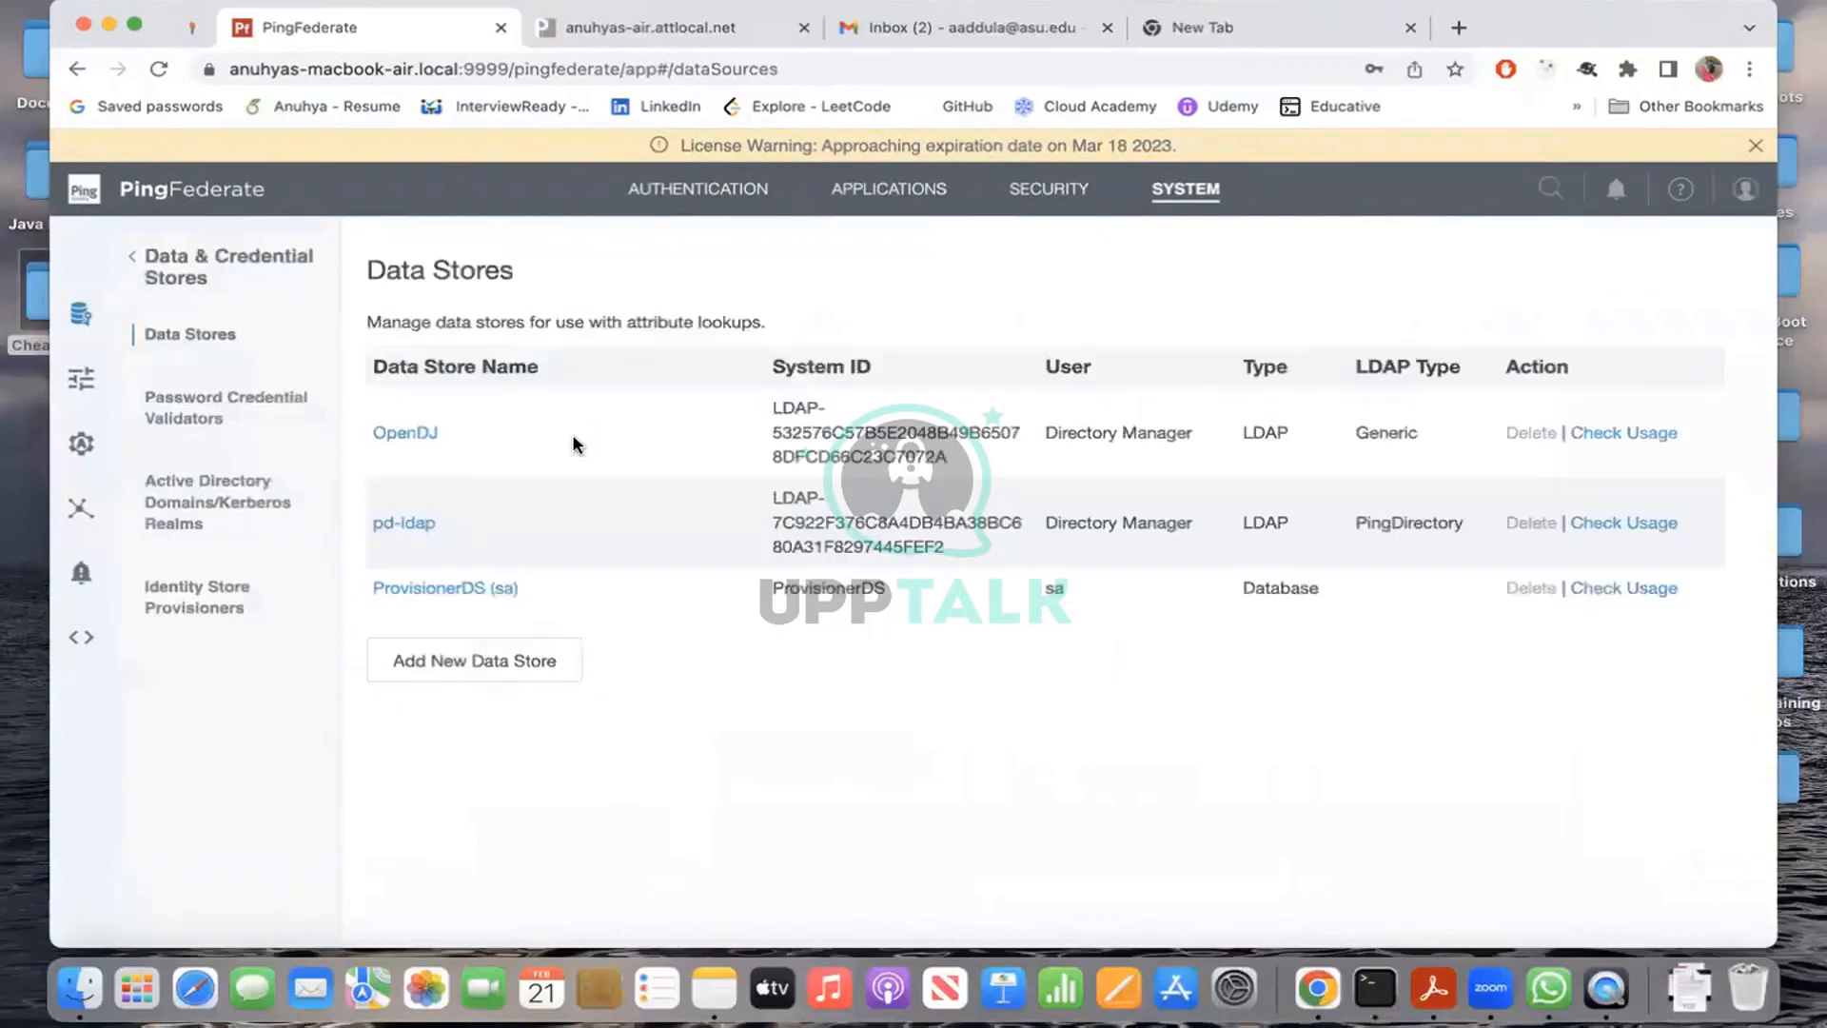
Step: Open the pd-ldap data store and review its configuration summary
click(409, 528)
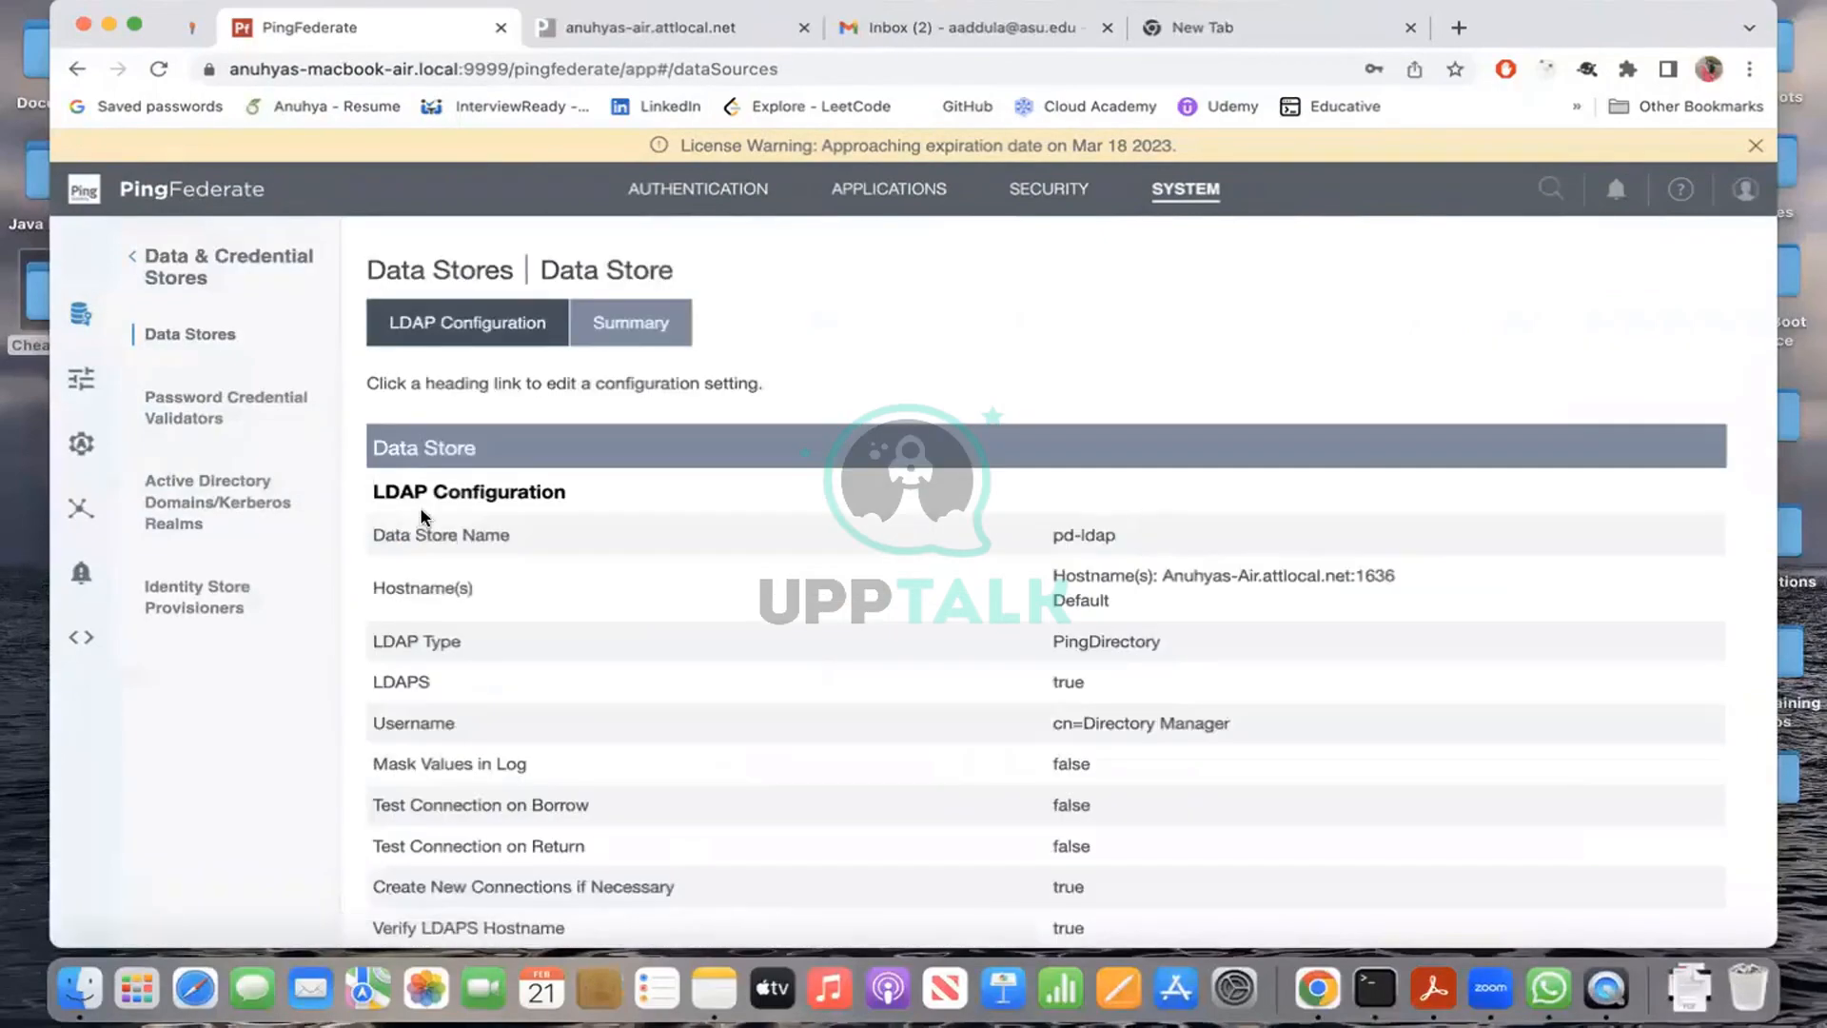
scroll(950, 610, down, 1)
scroll(949, 610, down, 3)
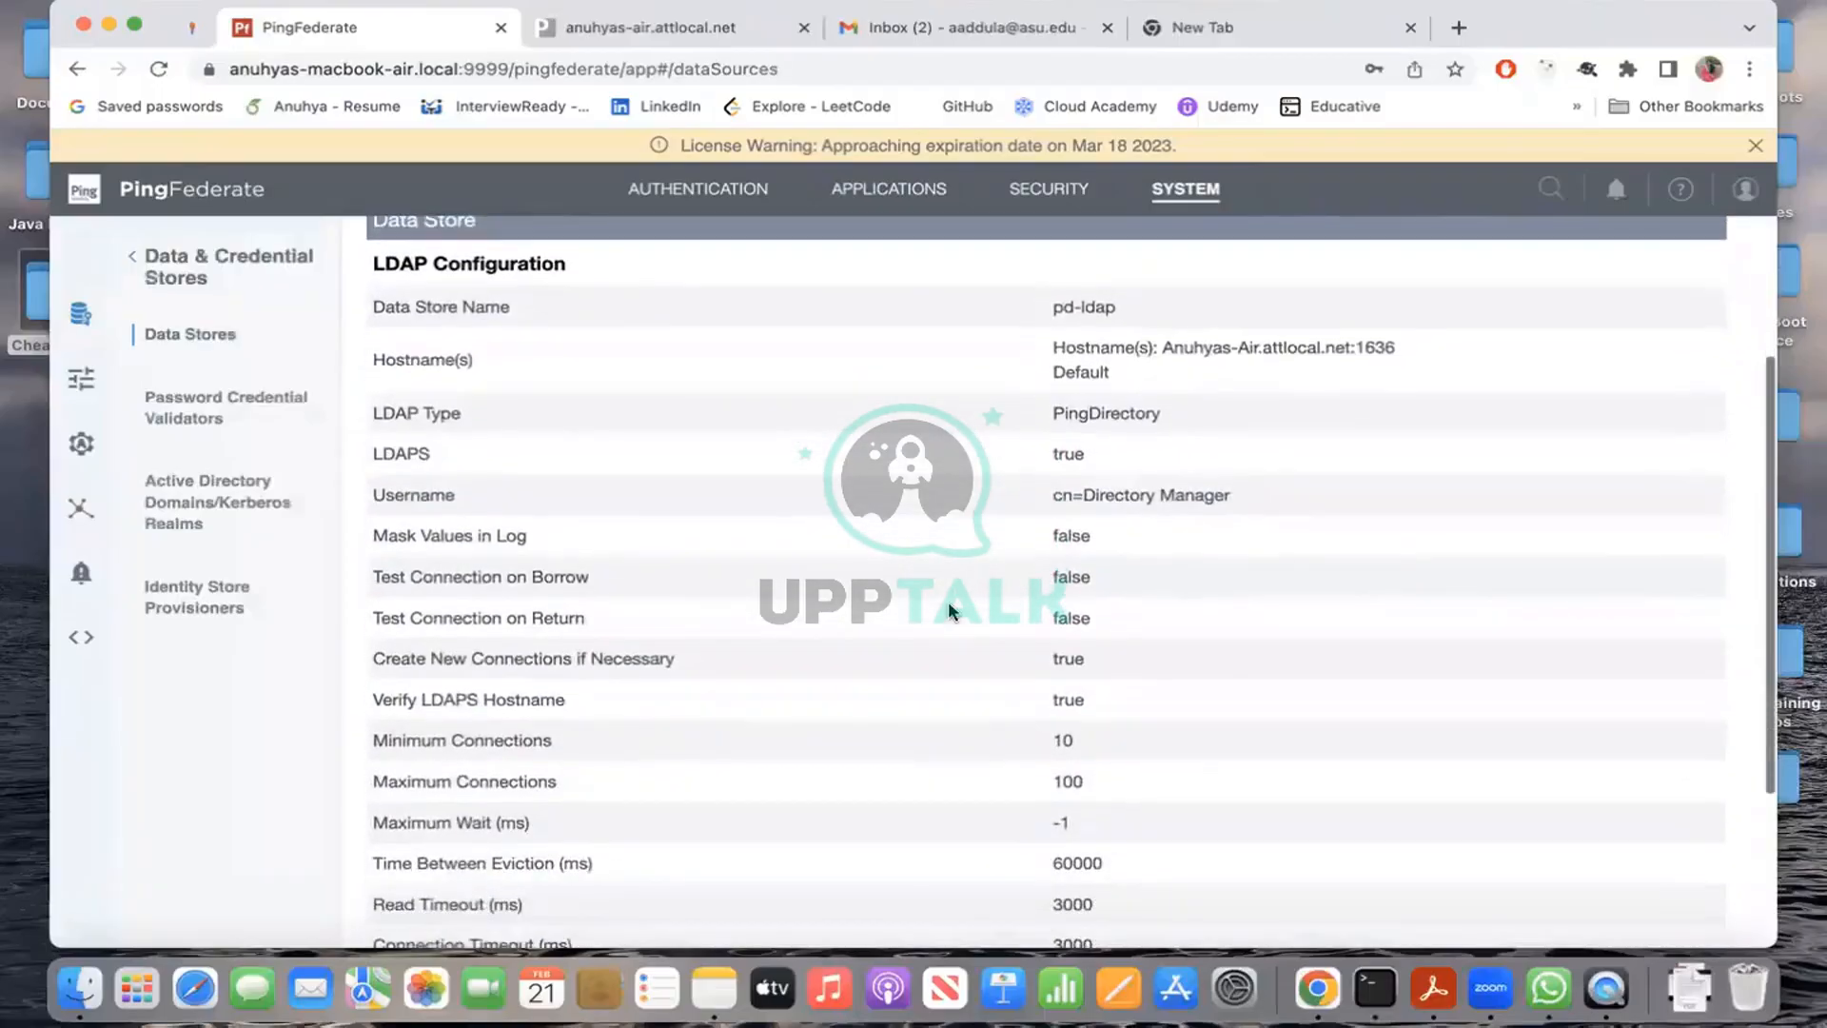
scroll(948, 613, down, 4)
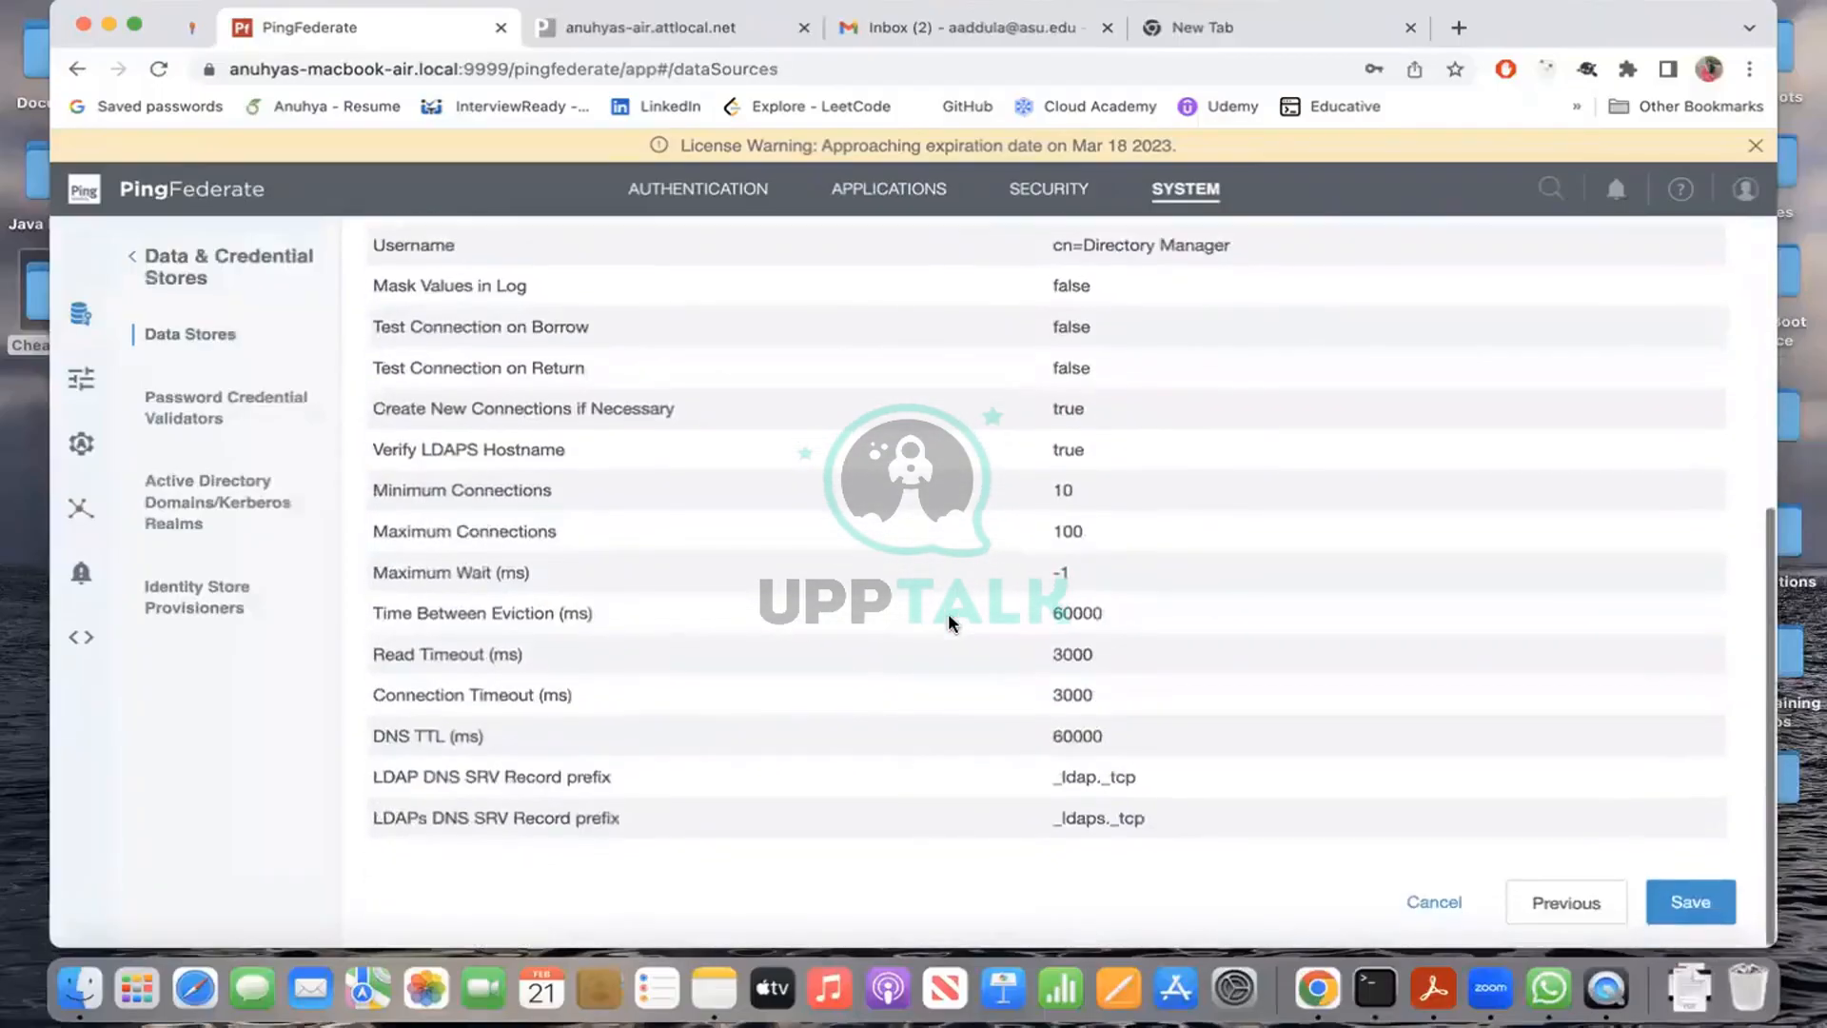
scroll(948, 613, up, 8)
scroll(948, 613, down, 8)
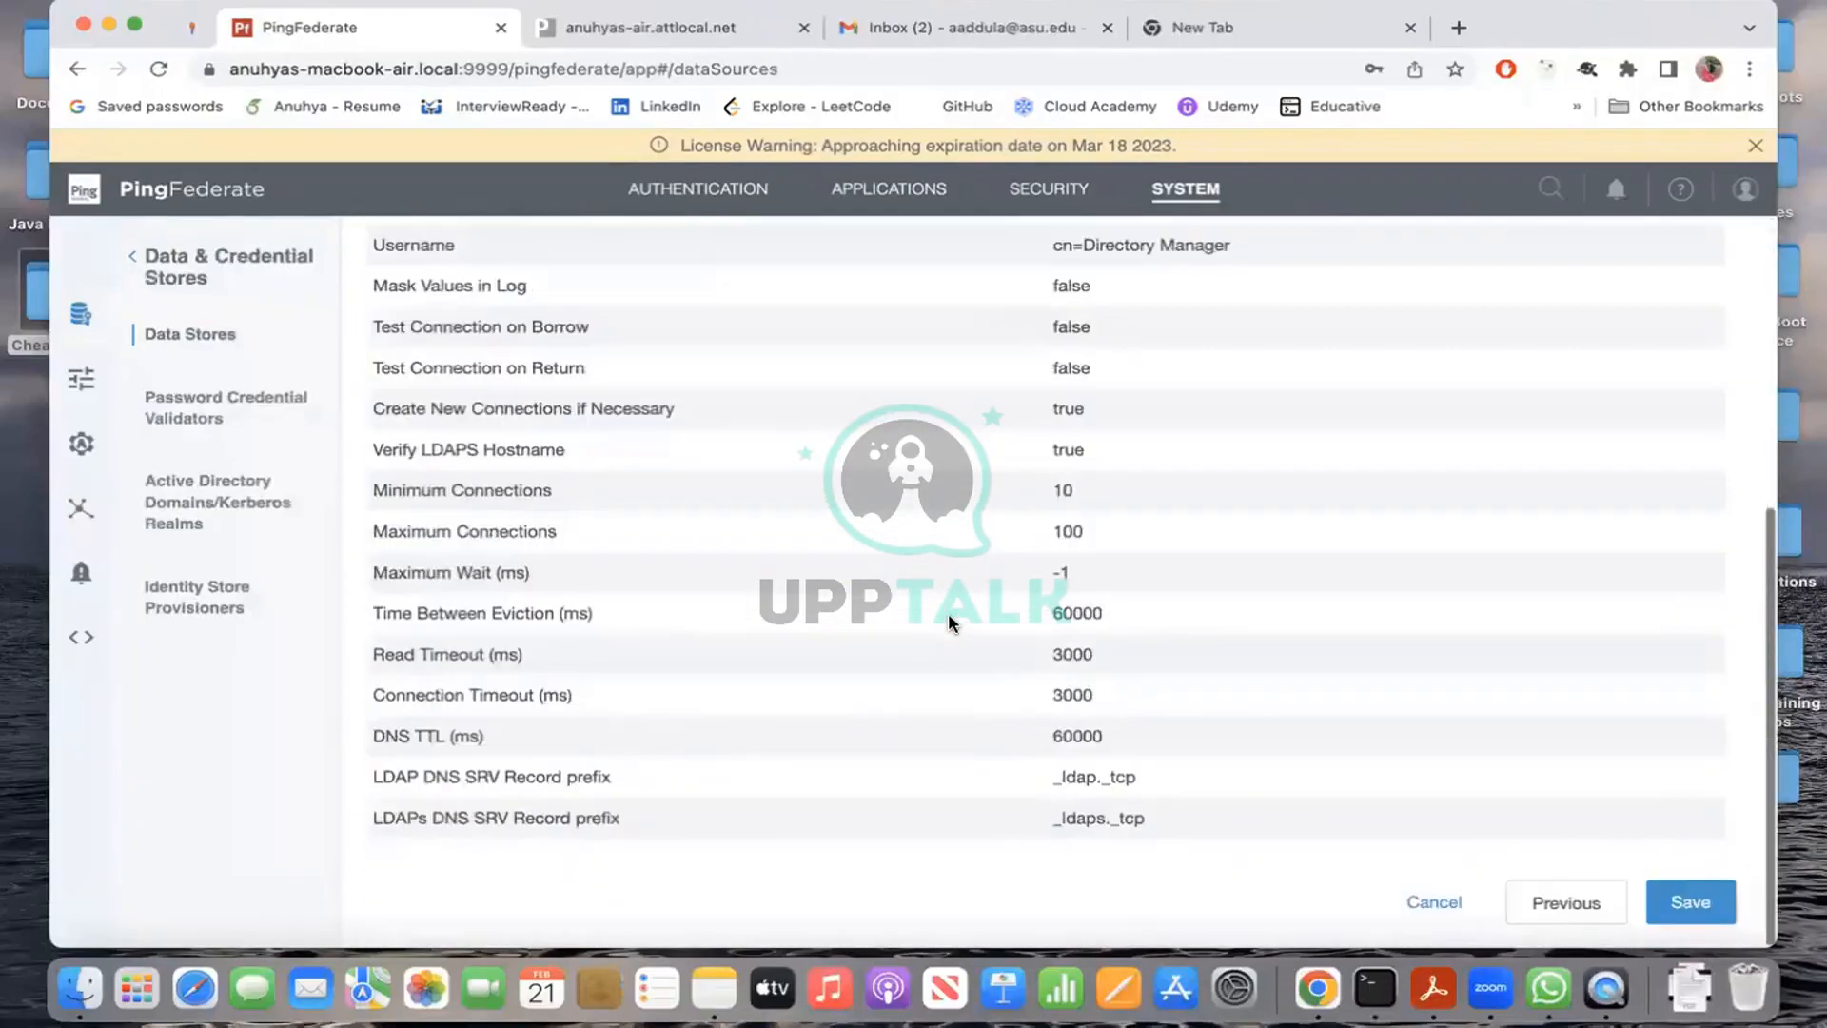
Step: Go back to the LDAP Configuration form and test the connection, which cannot communicate
click(1550, 899)
scroll(990, 677, down, 2)
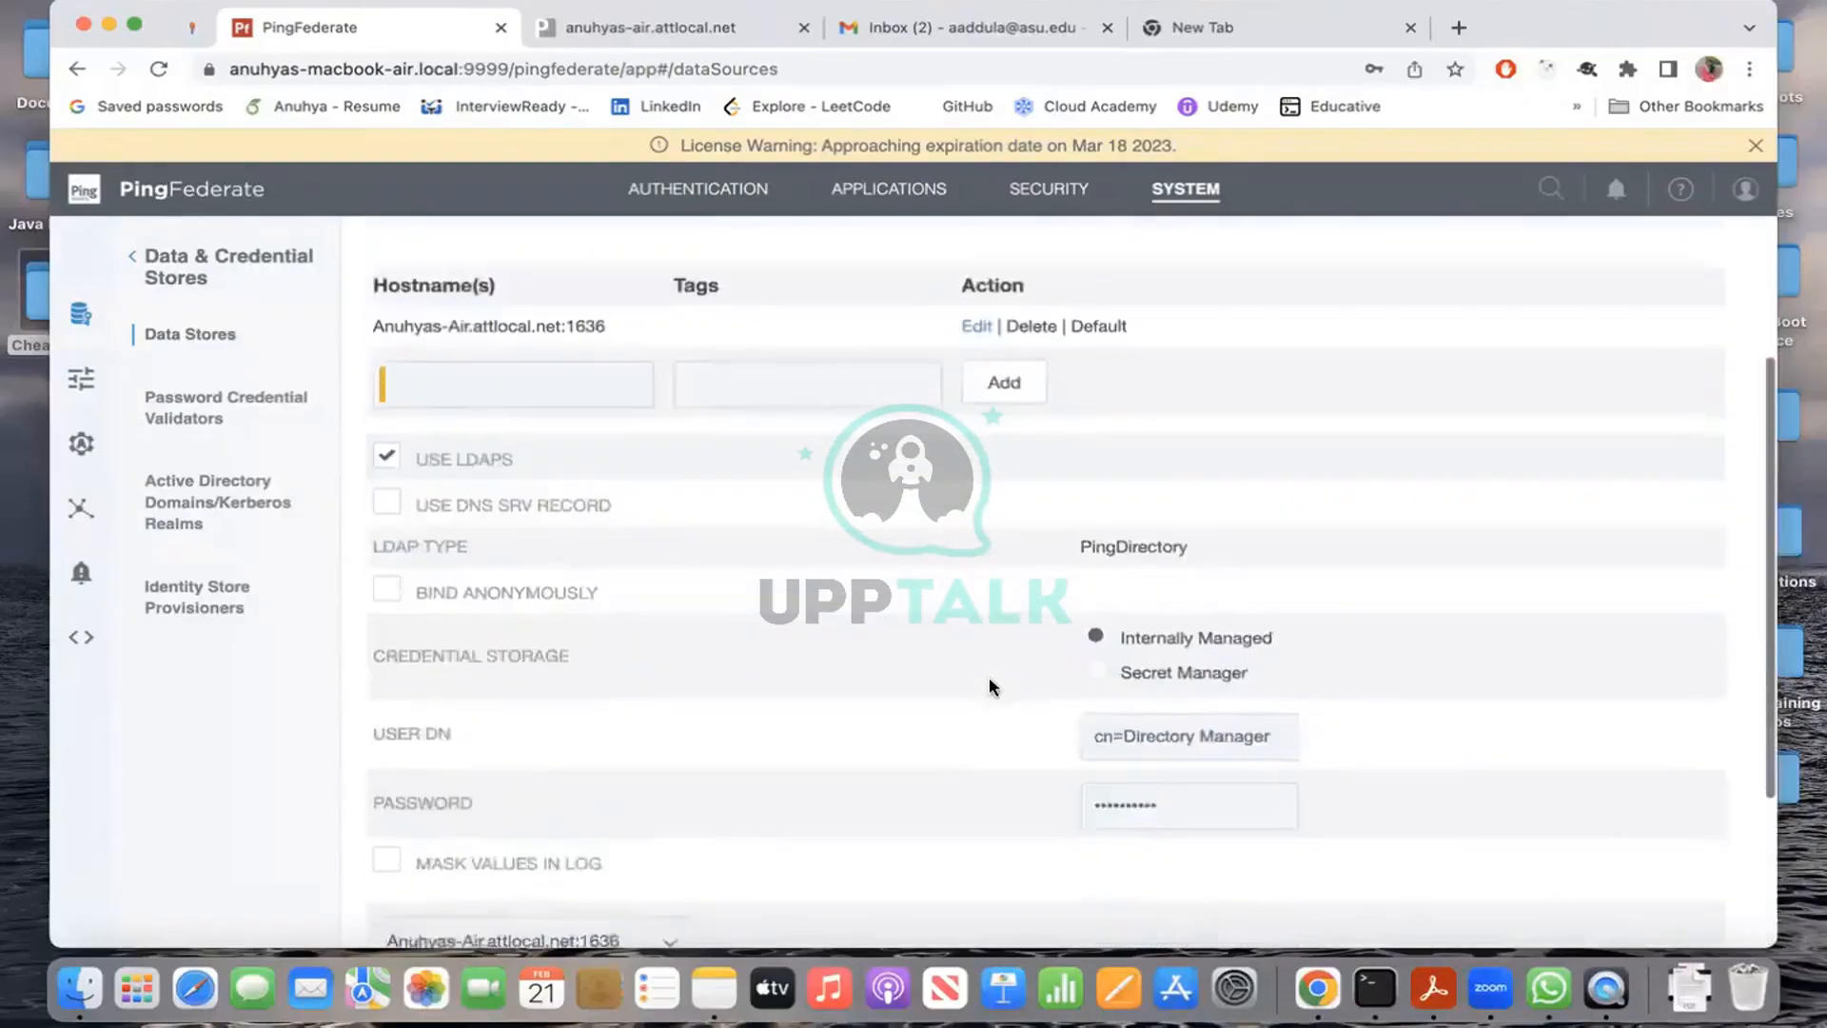
scroll(990, 677, down, 3)
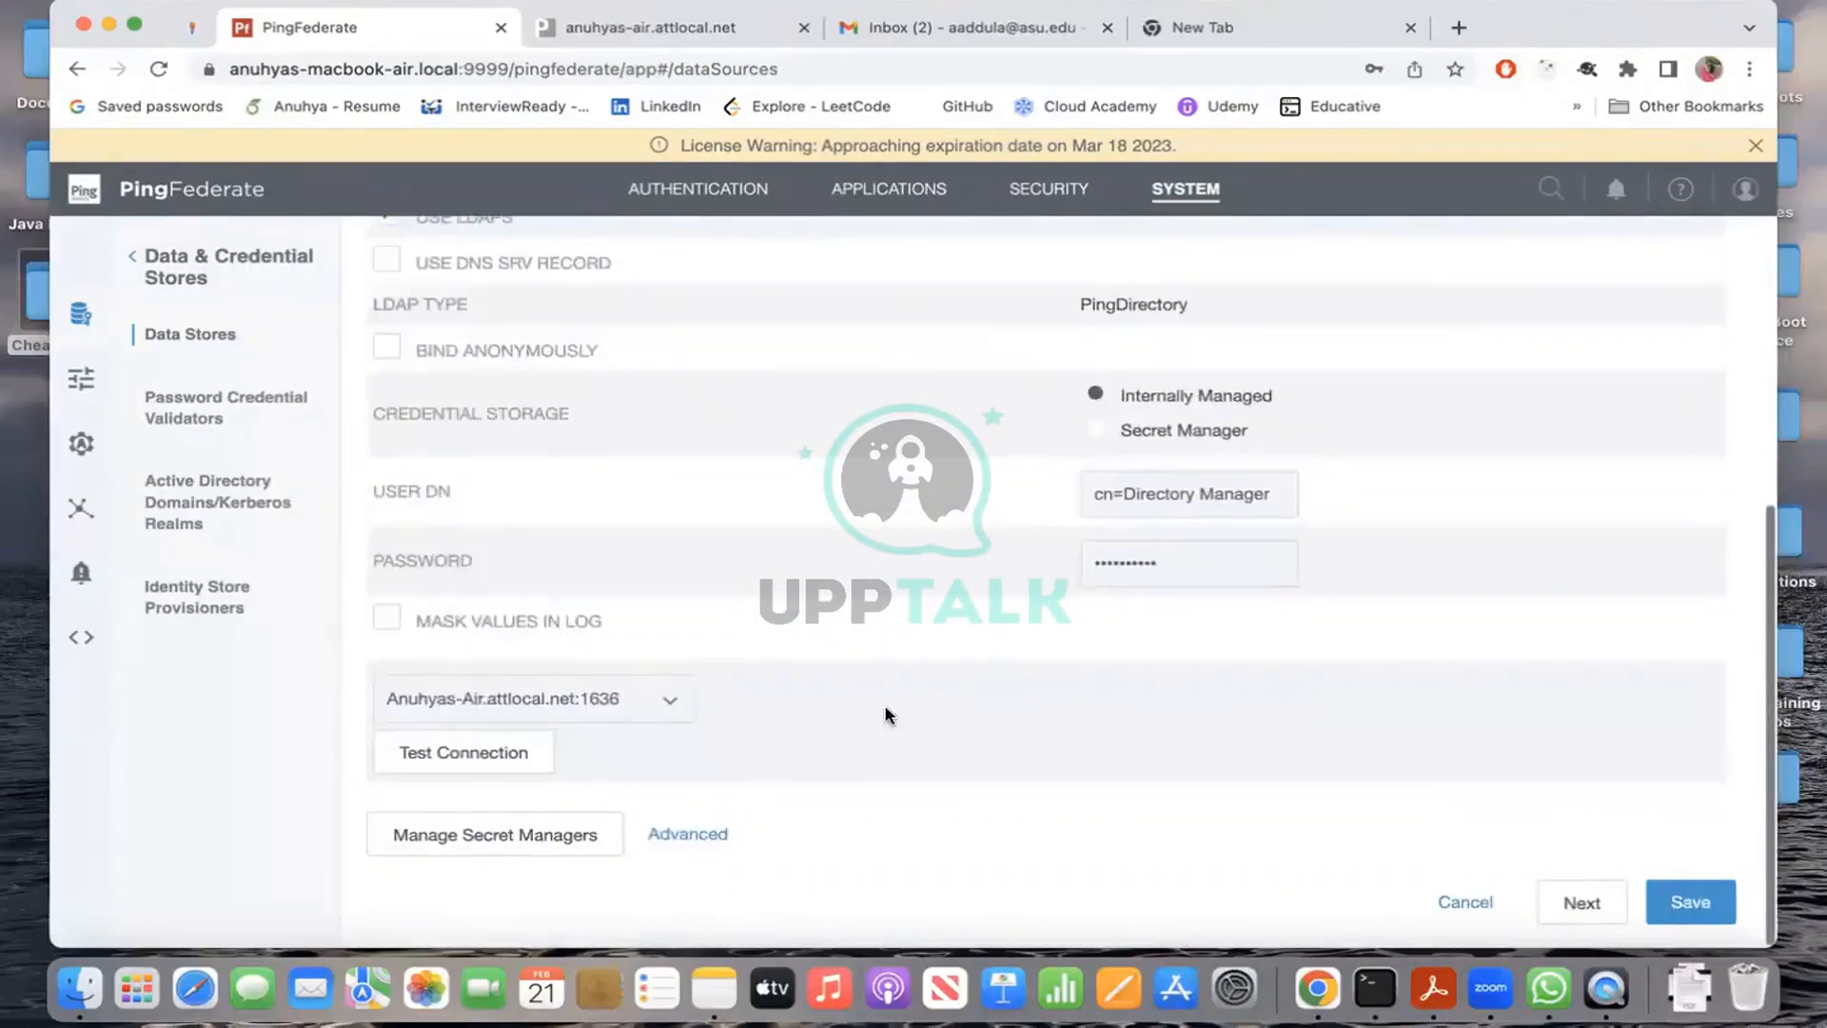
click(487, 757)
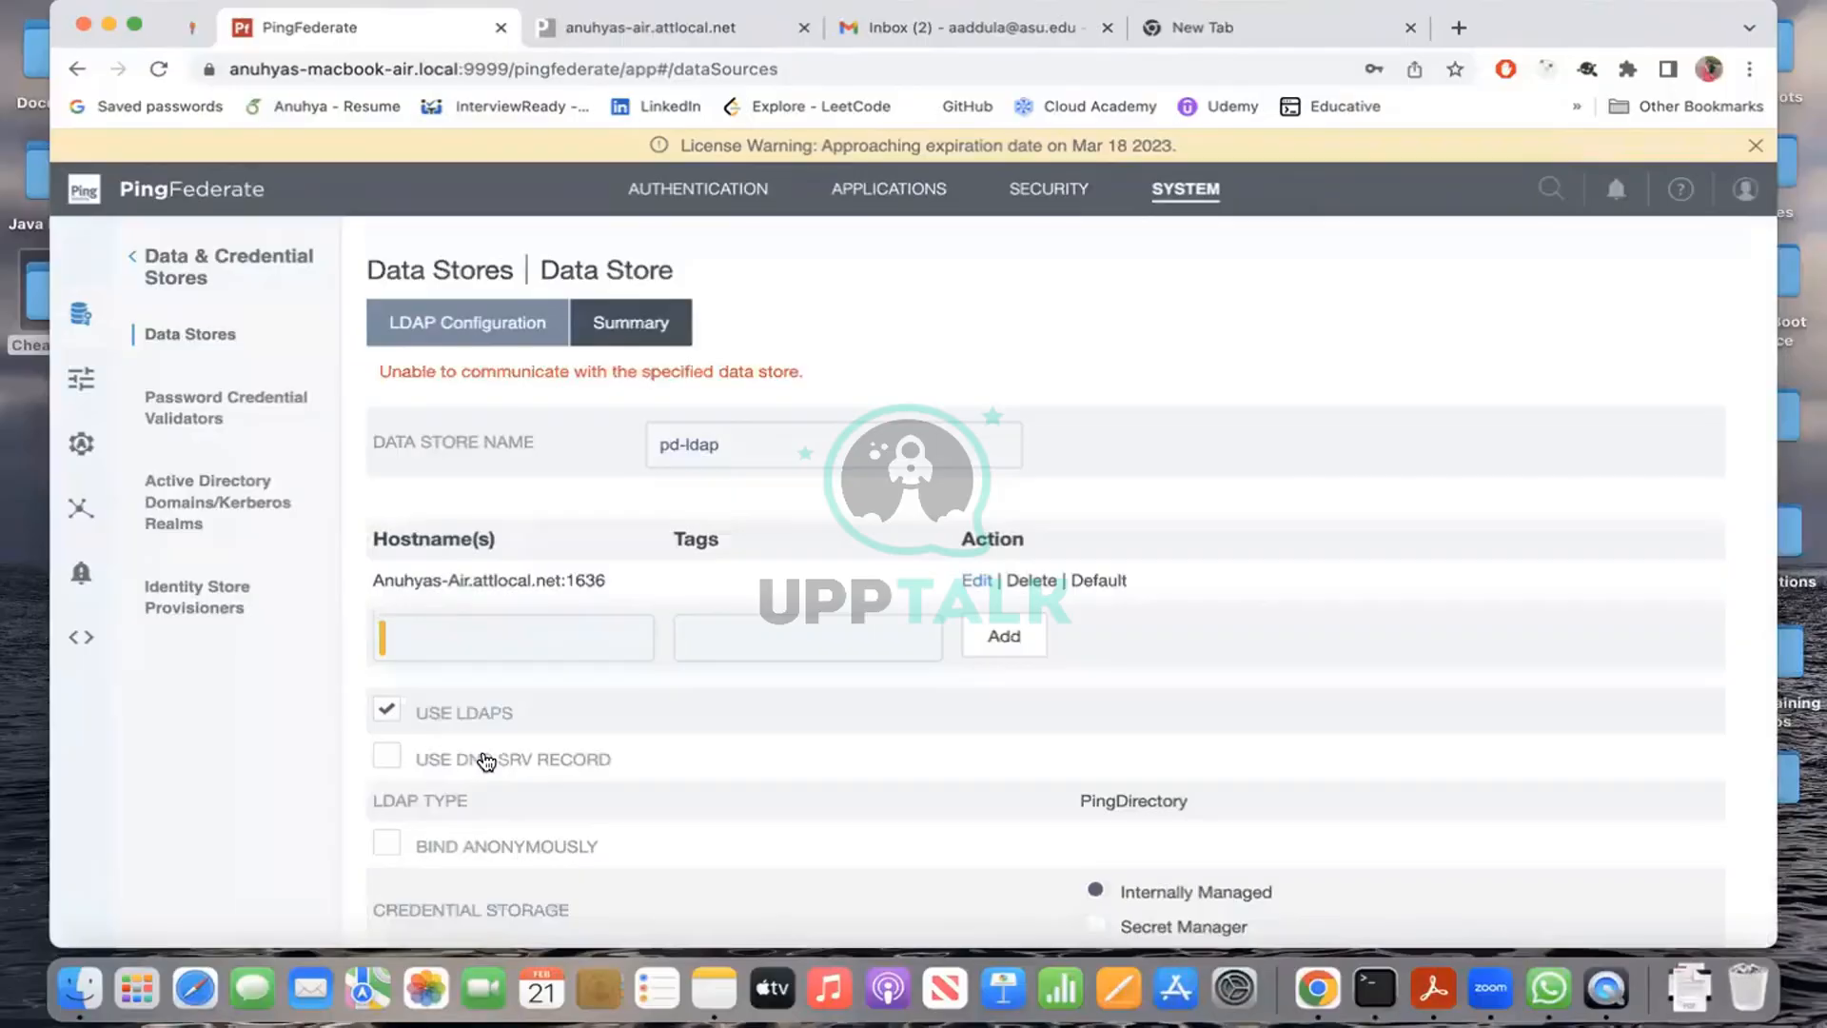
scroll(784, 718, down, 2)
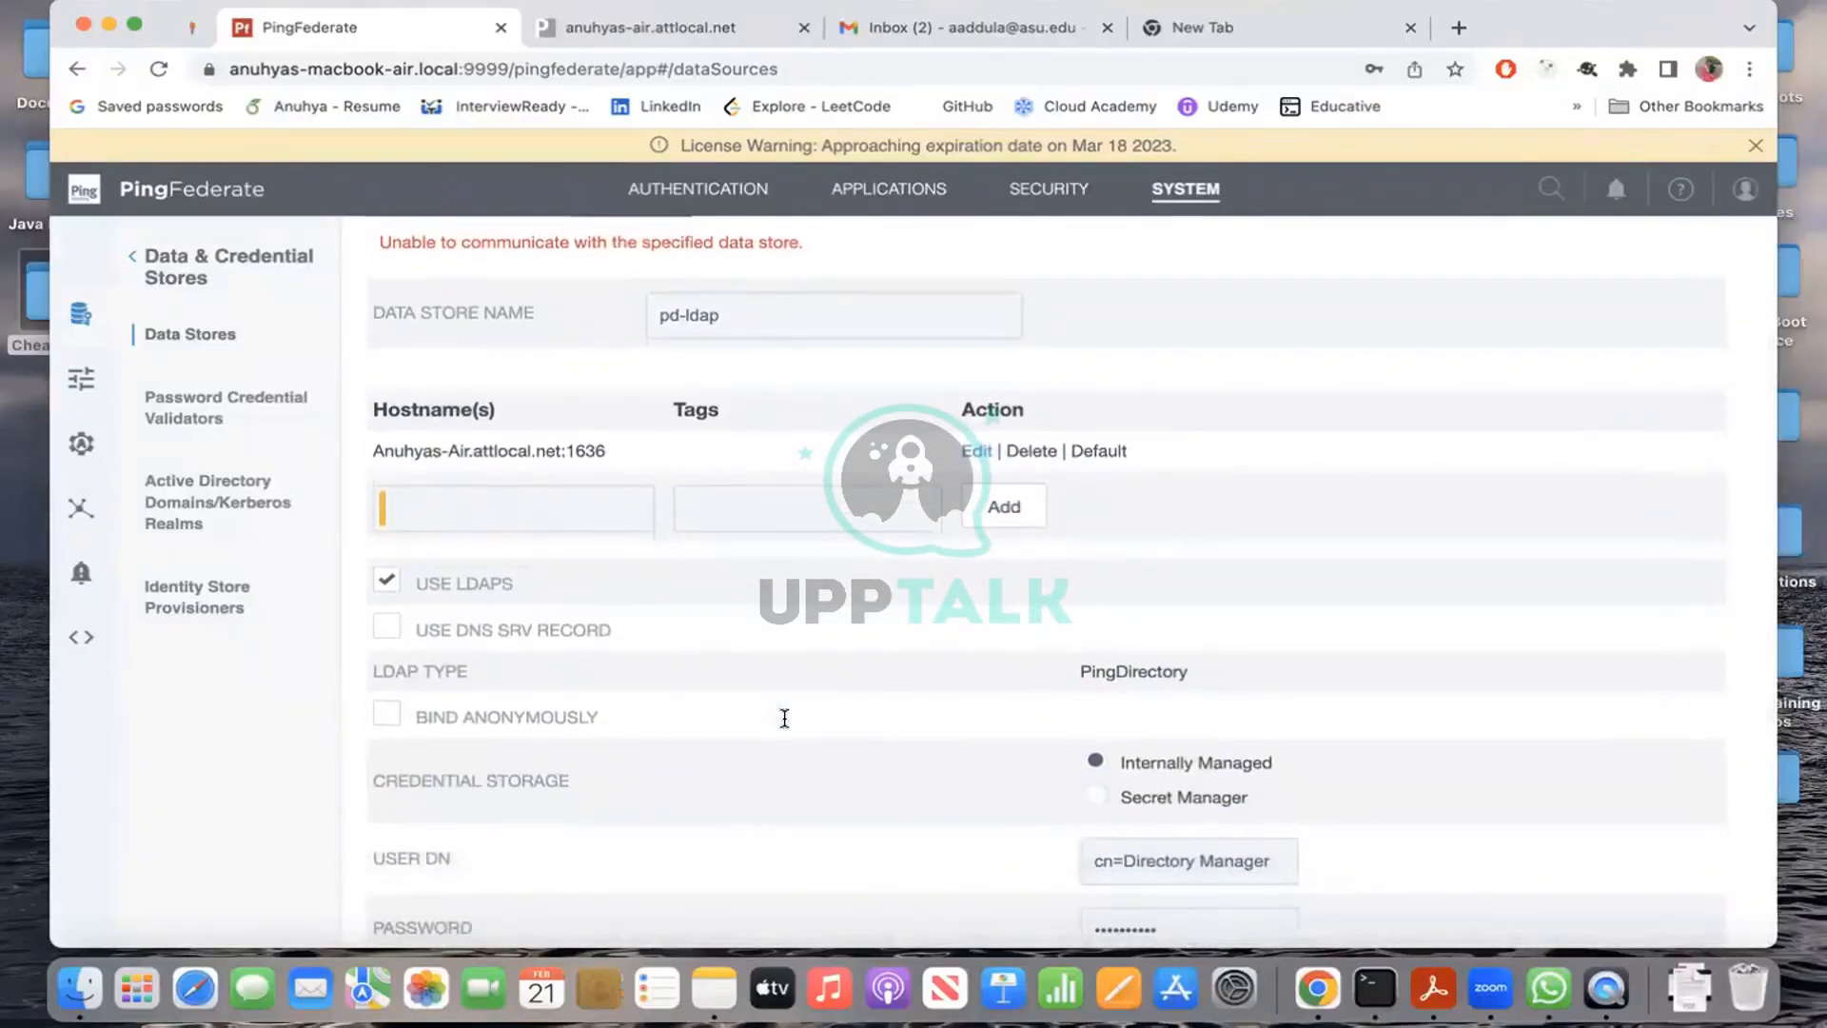
click(623, 23)
click(159, 70)
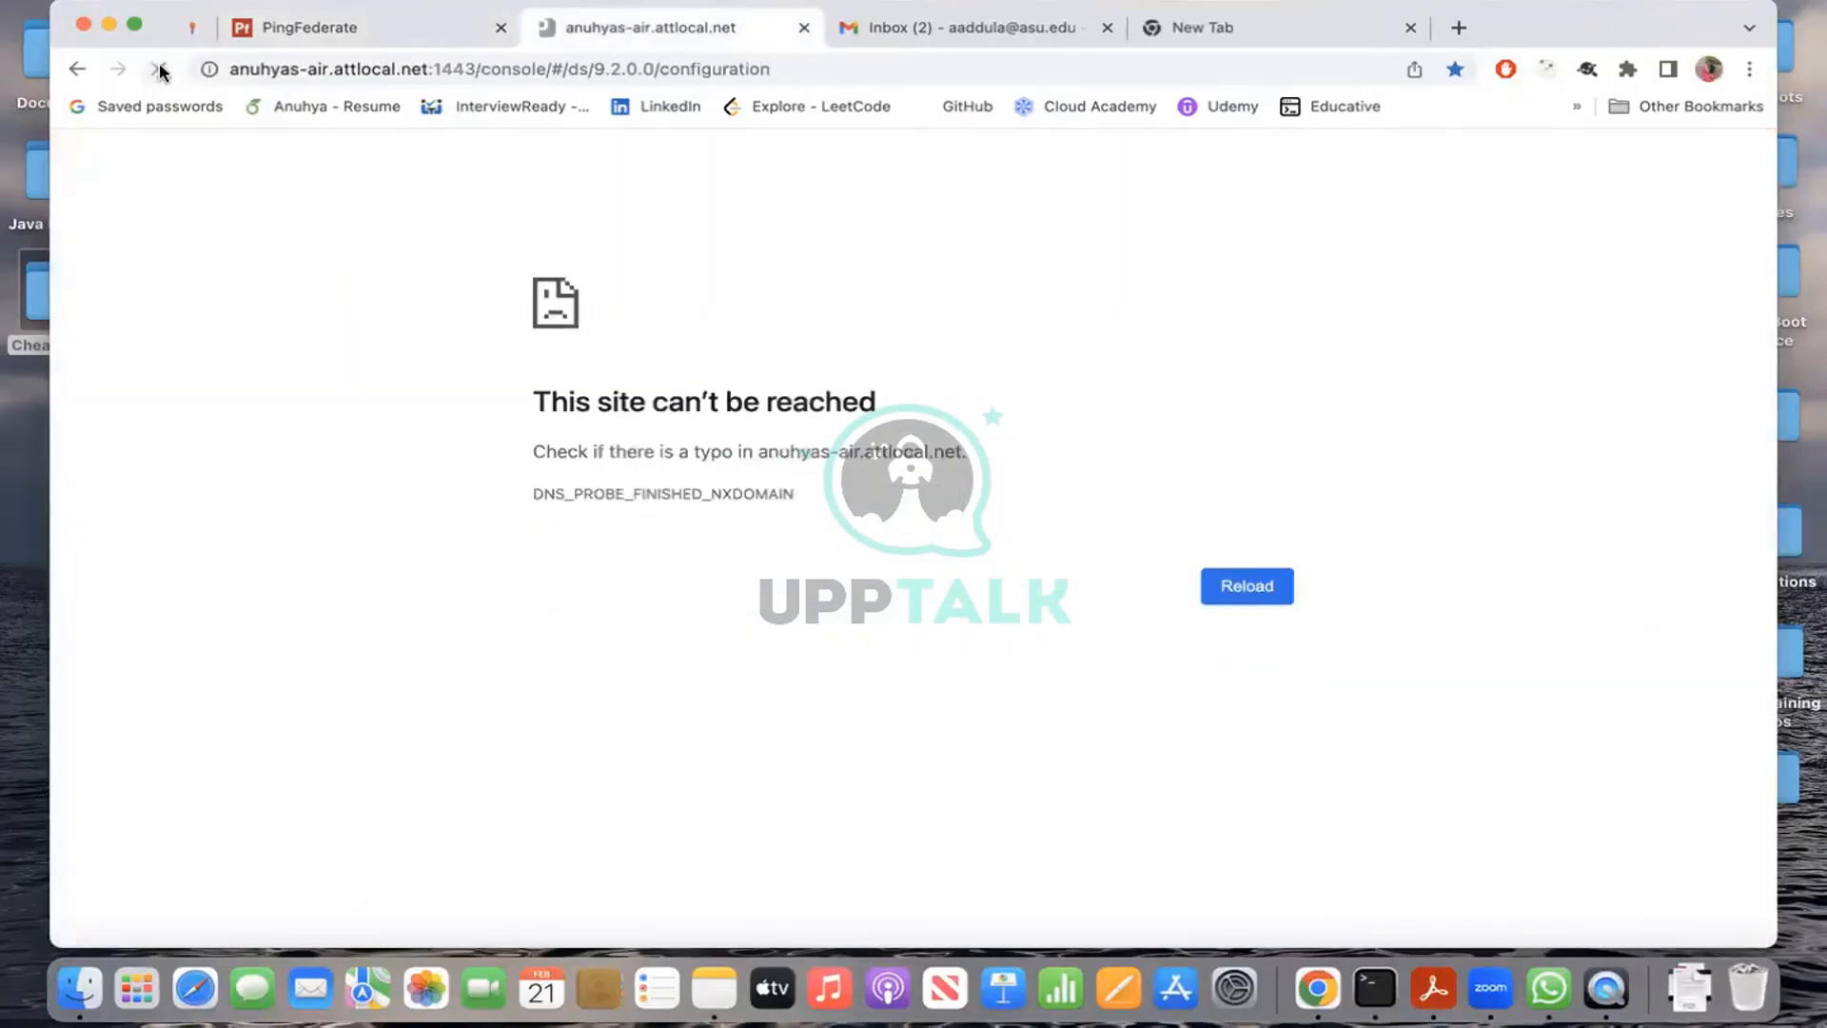
click(160, 69)
click(365, 27)
key(ctrl+Left)
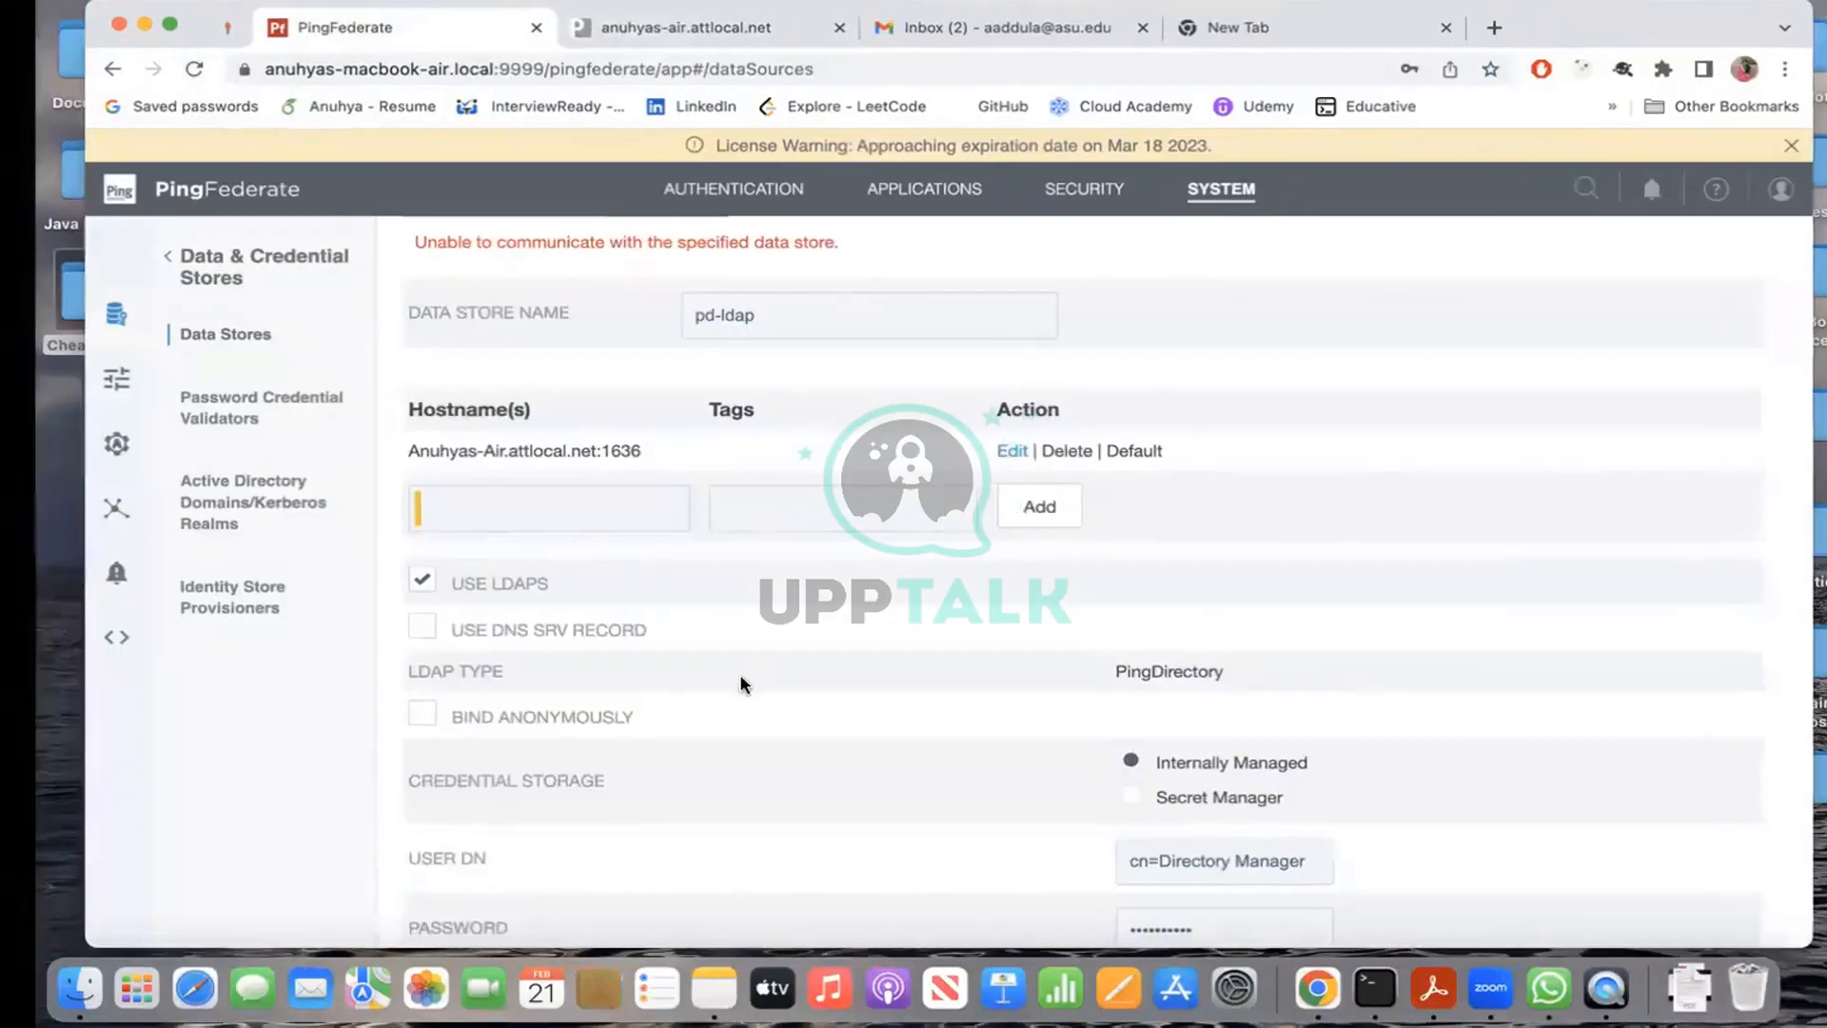
Step: Scroll the sh status output and select the server's Host Name line
scroll(930, 351, up, 10)
scroll(930, 351, up, 15)
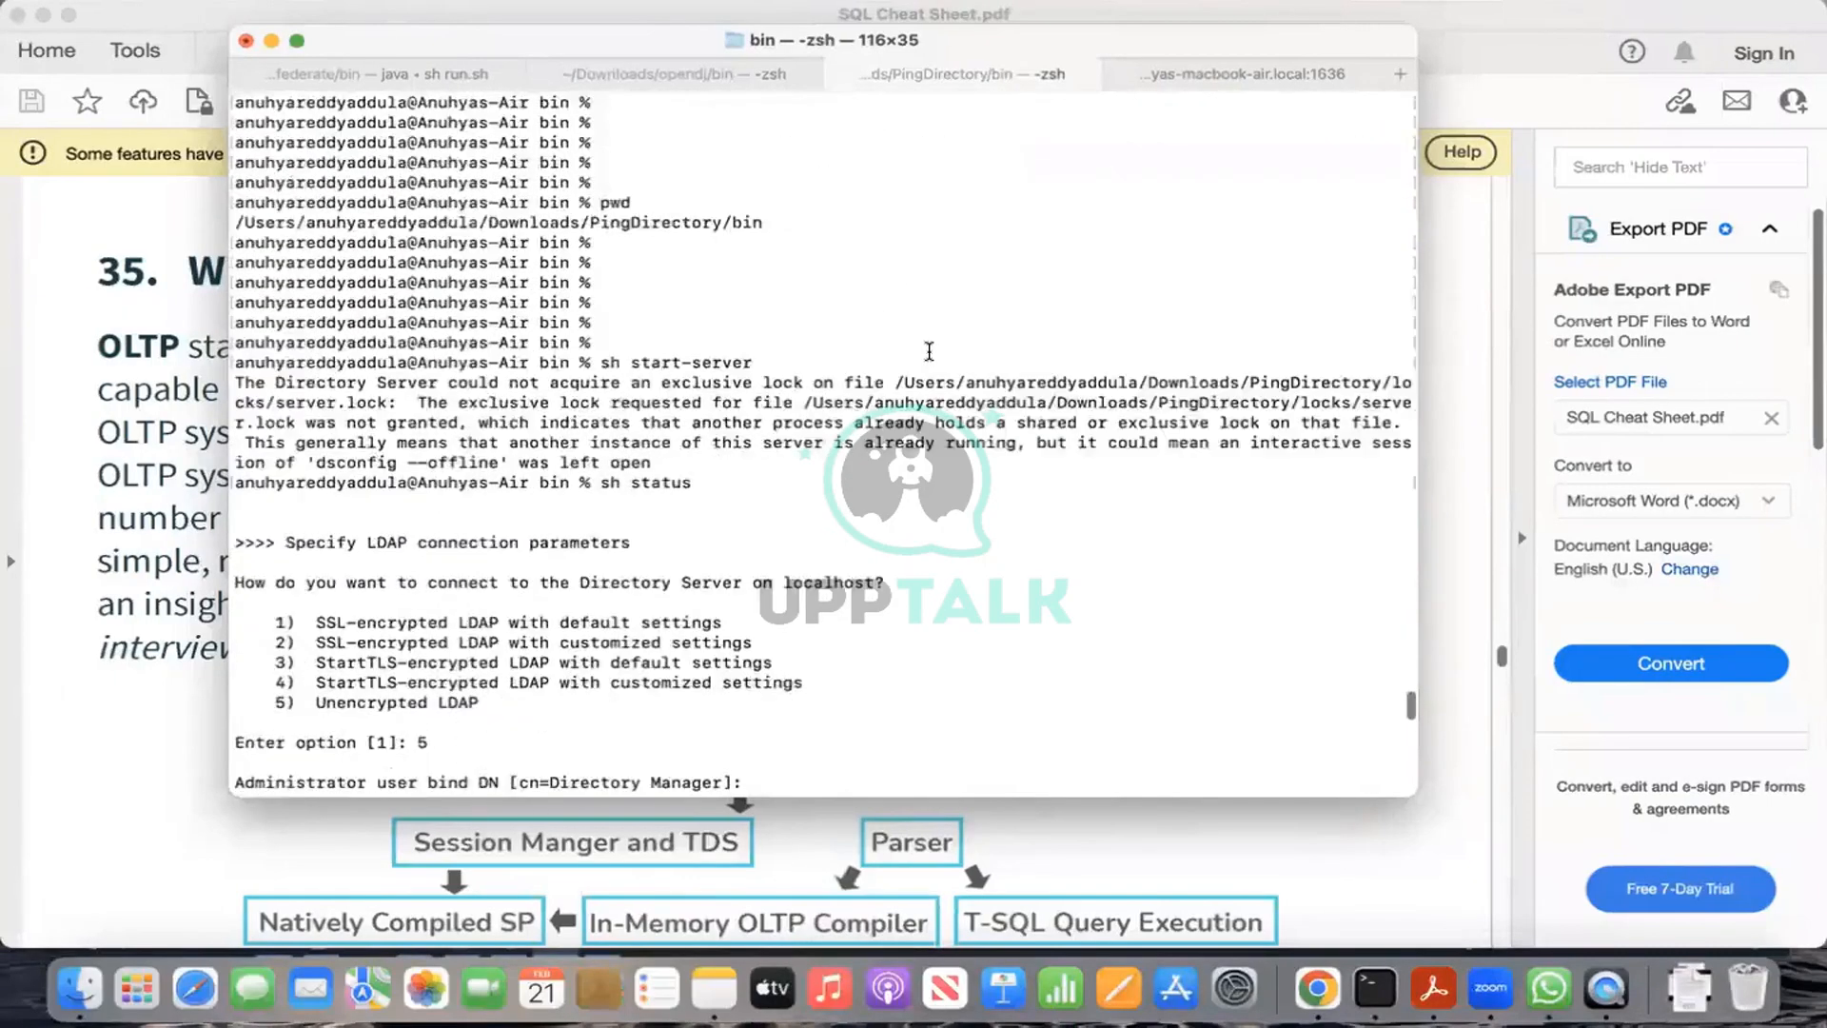
scroll(930, 351, down, 10)
scroll(930, 351, down, 3)
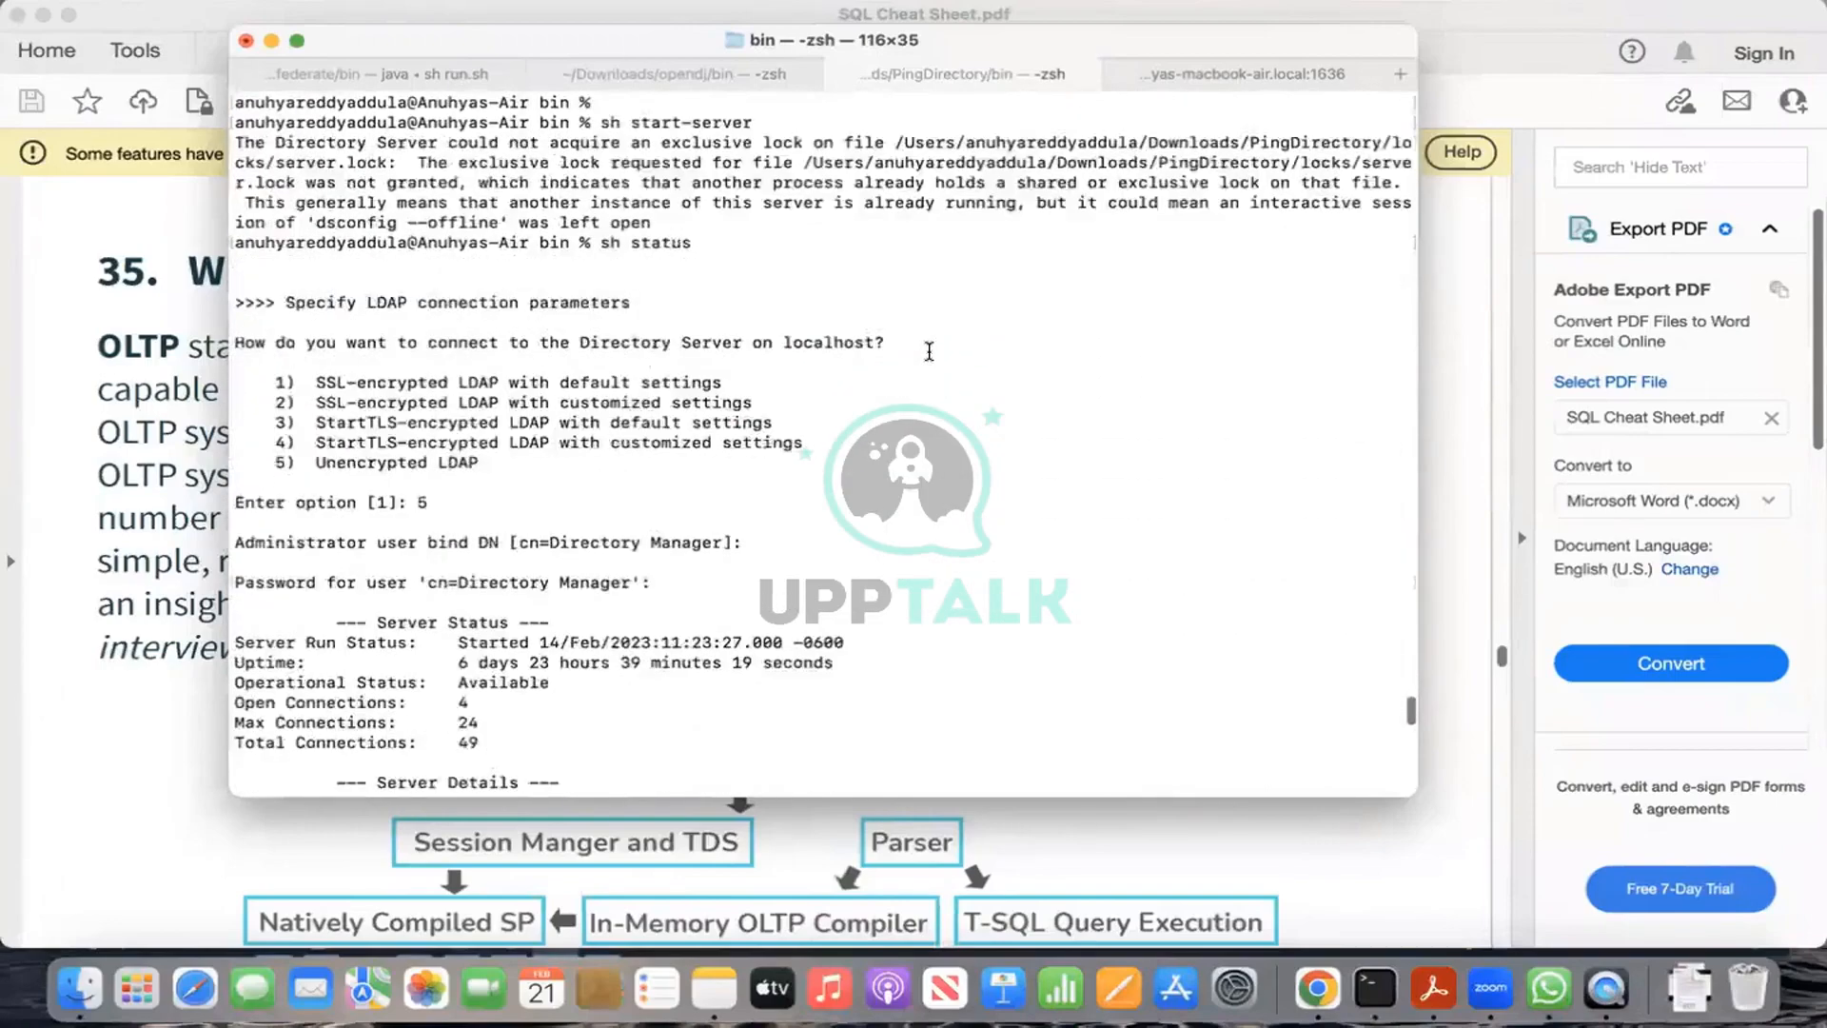
scroll(930, 351, down, 6)
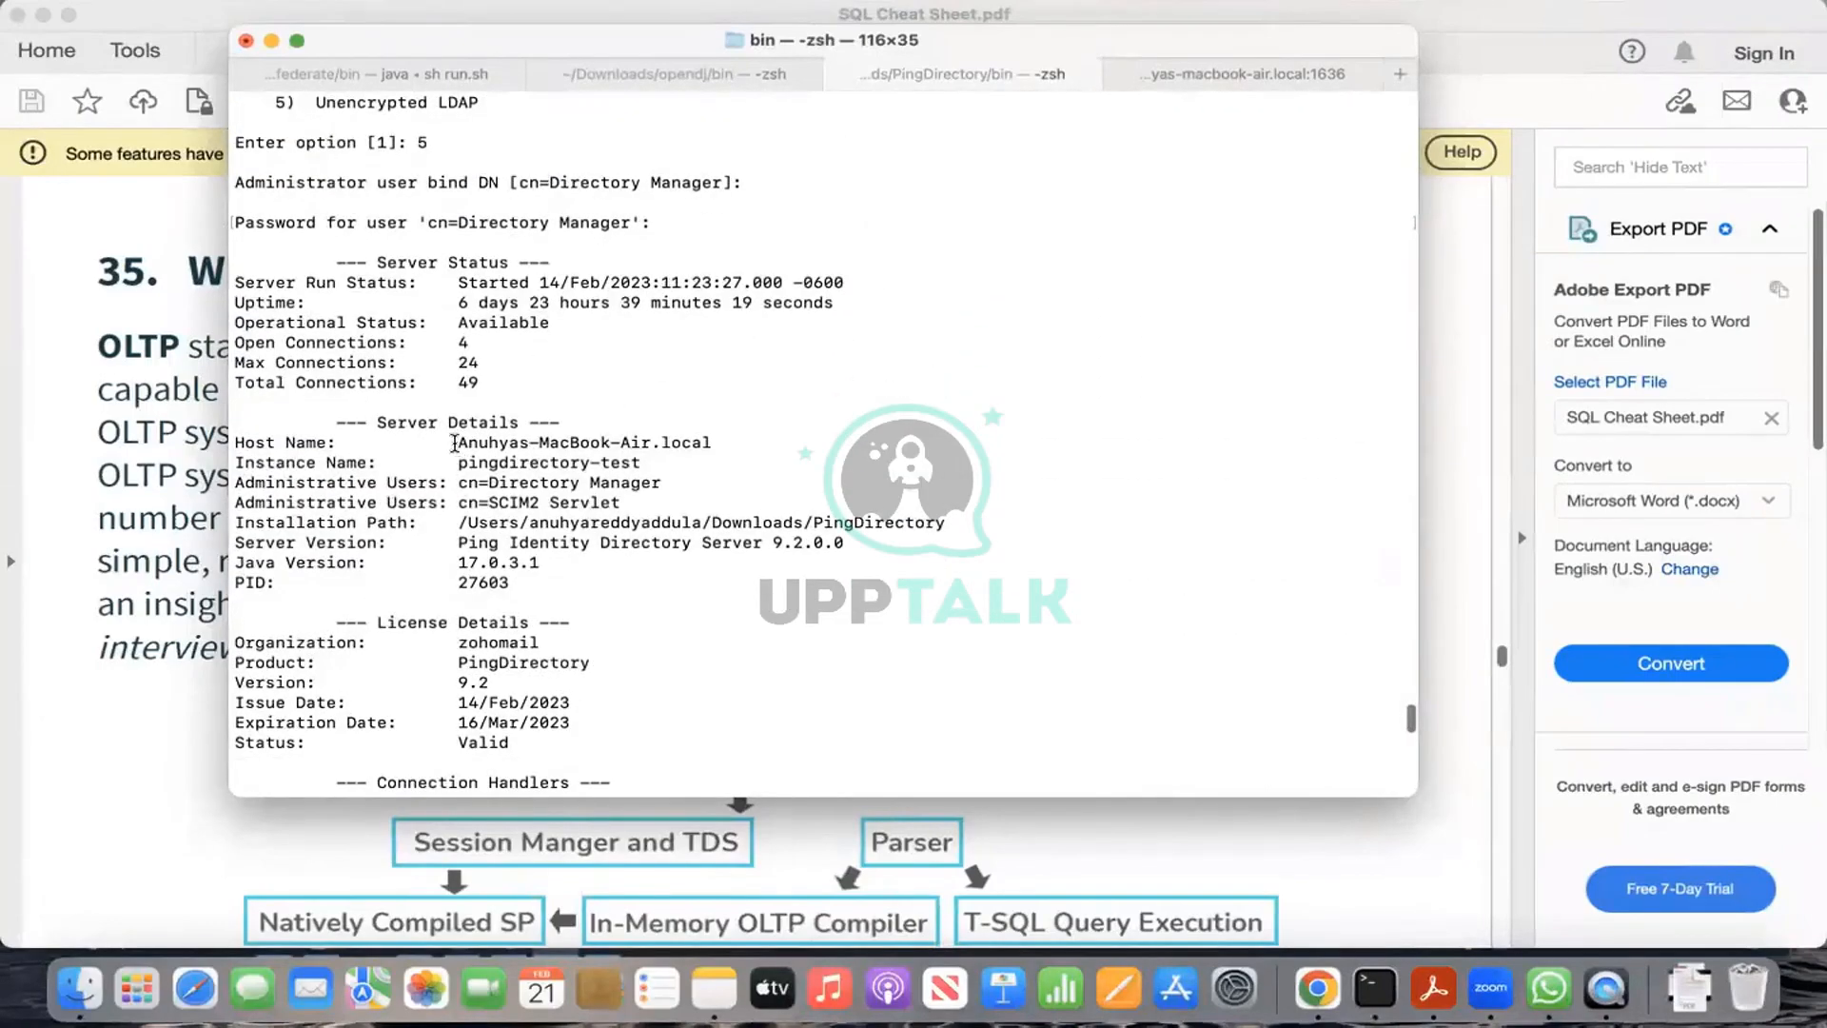
scroll(496, 442, up, 4)
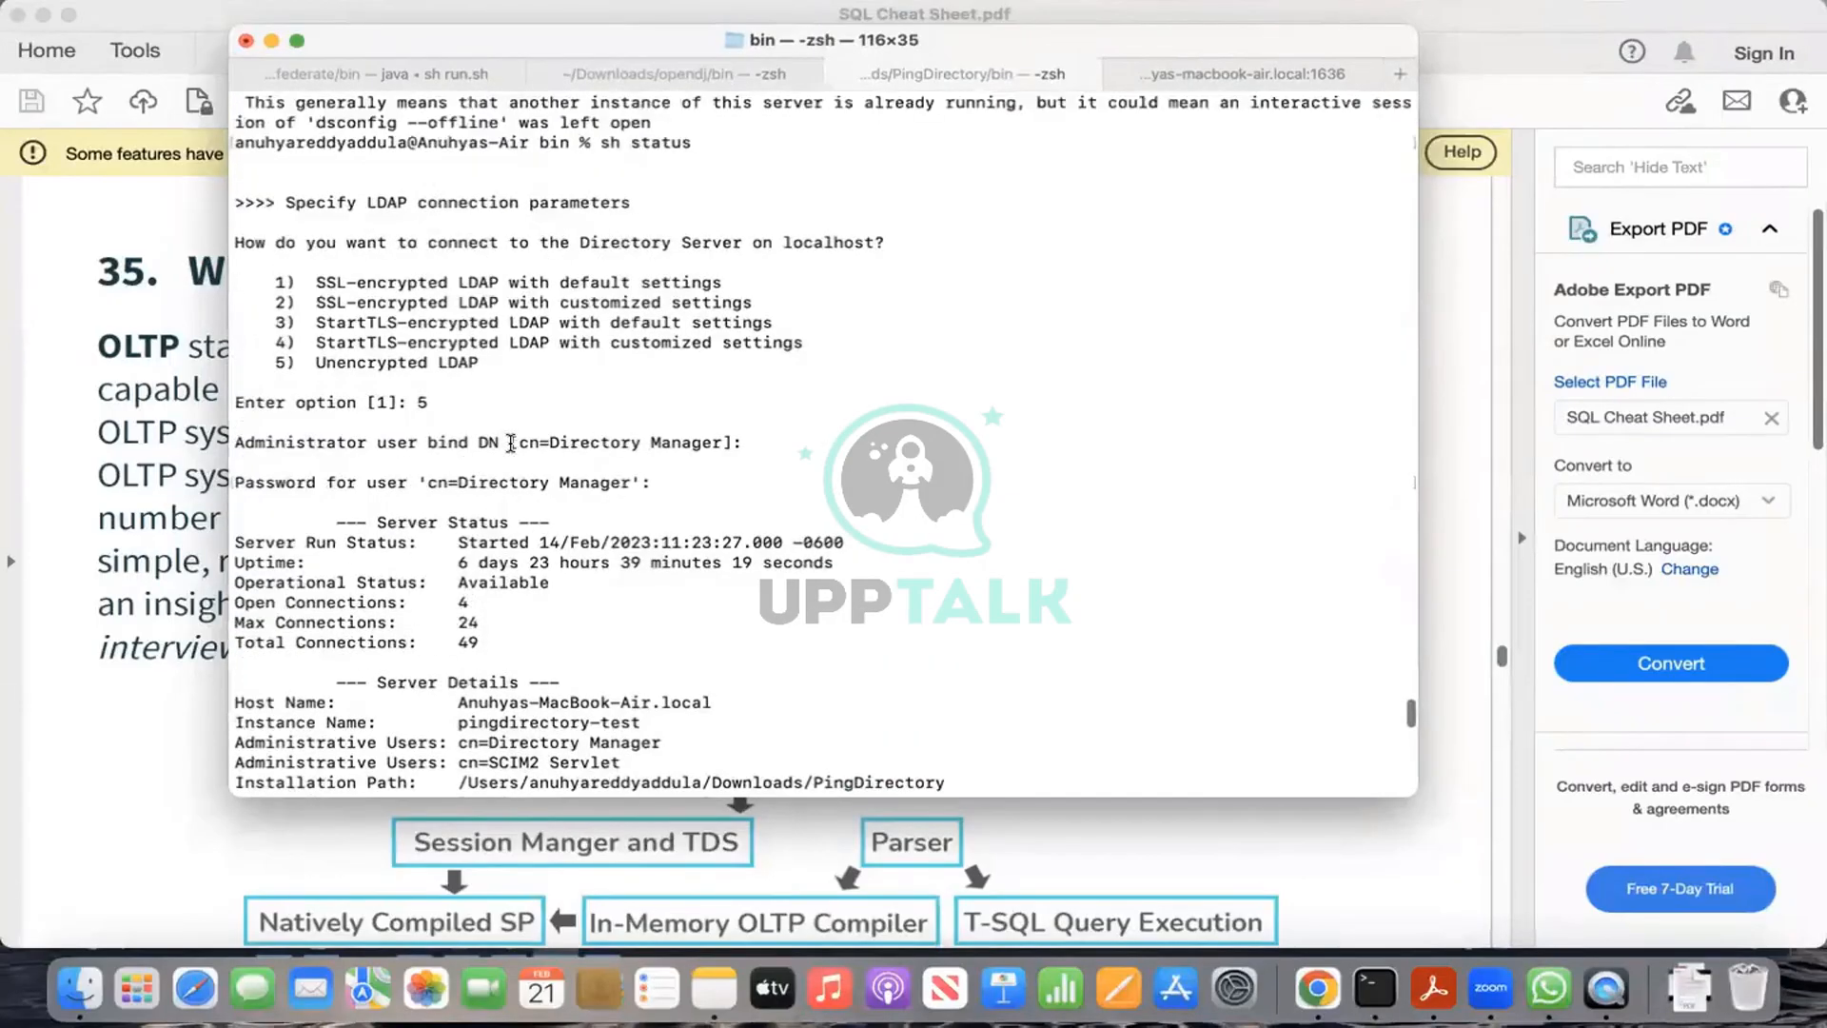
scroll(511, 443, down, 2)
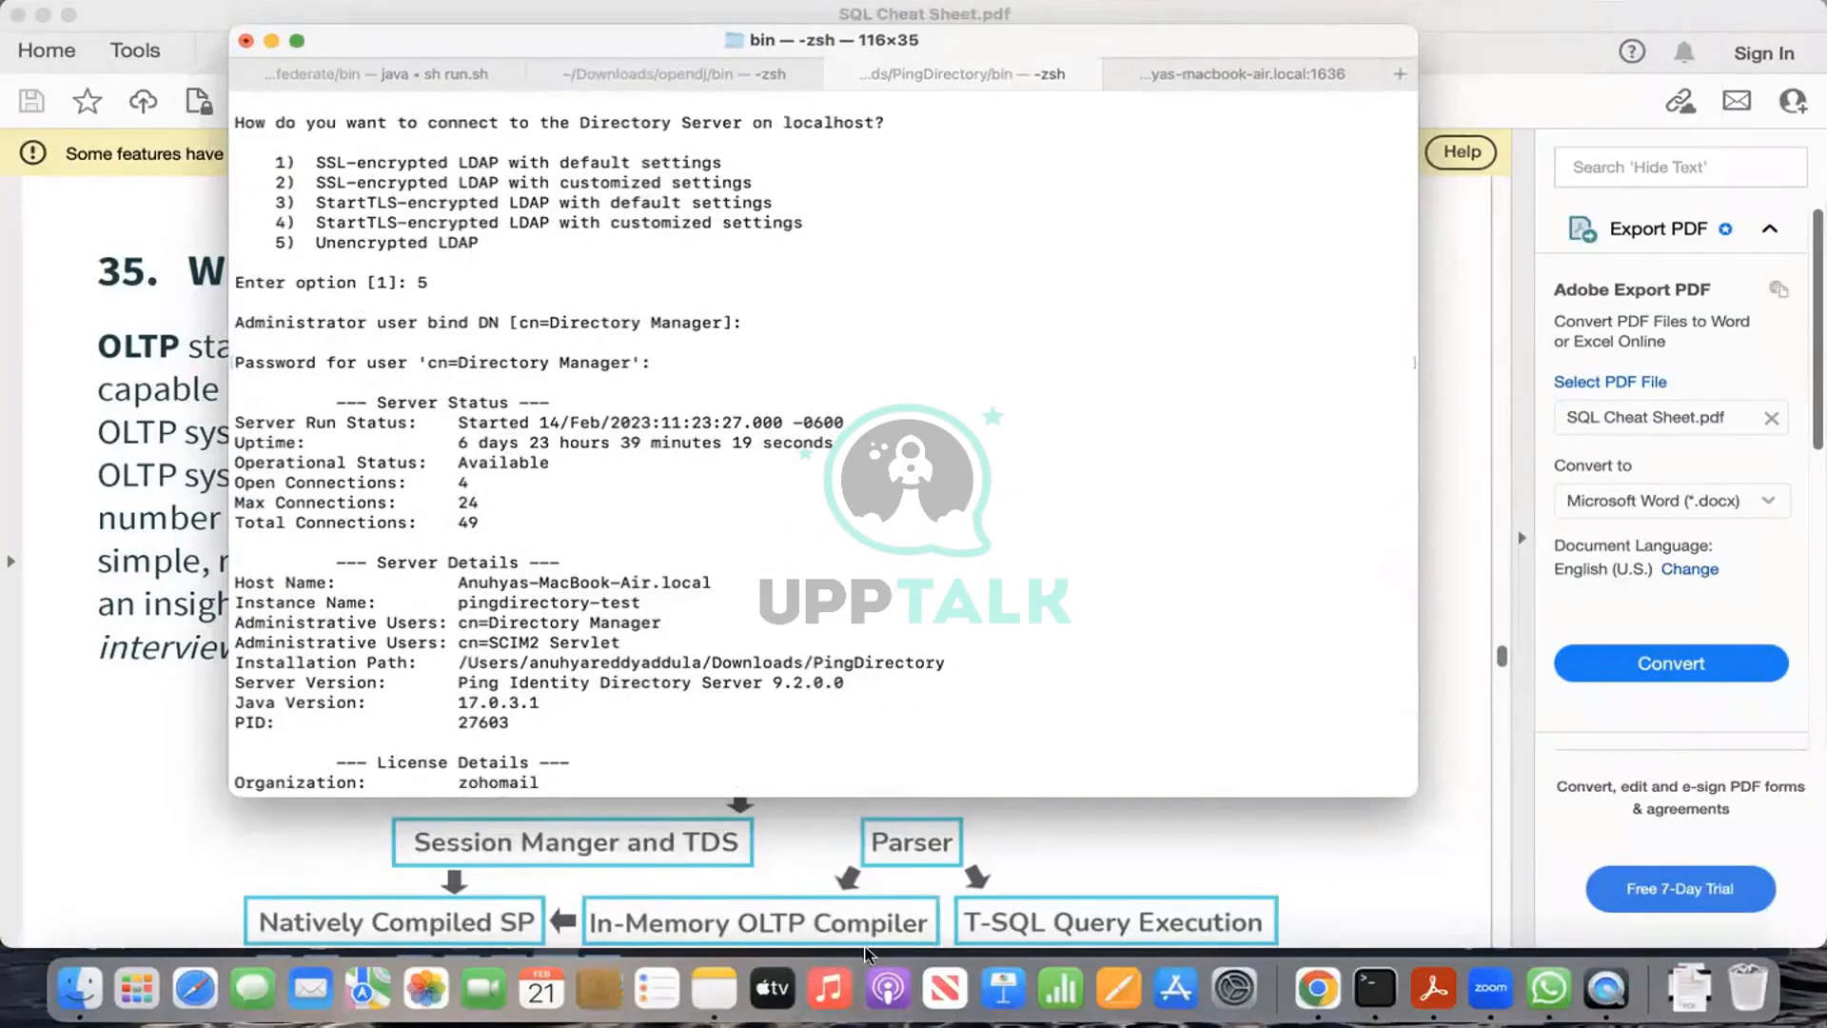
scroll(554, 448, up, 2)
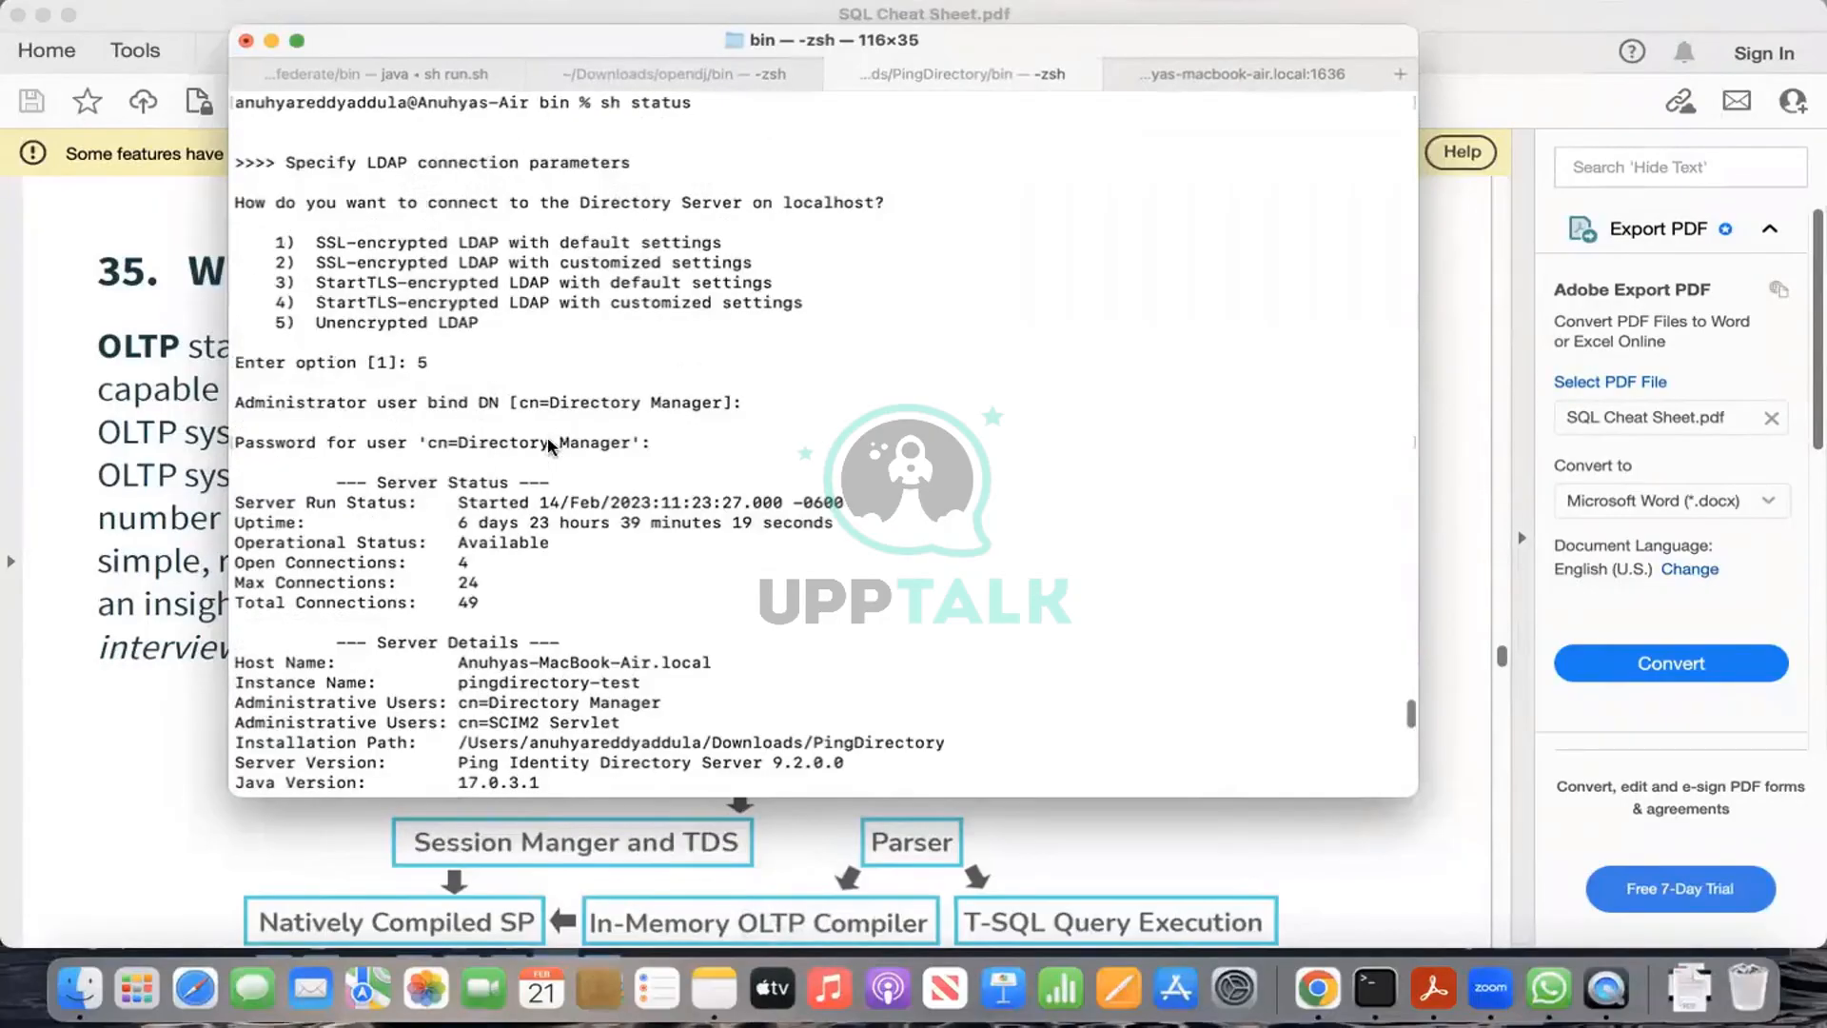
drag(458, 661, 718, 661)
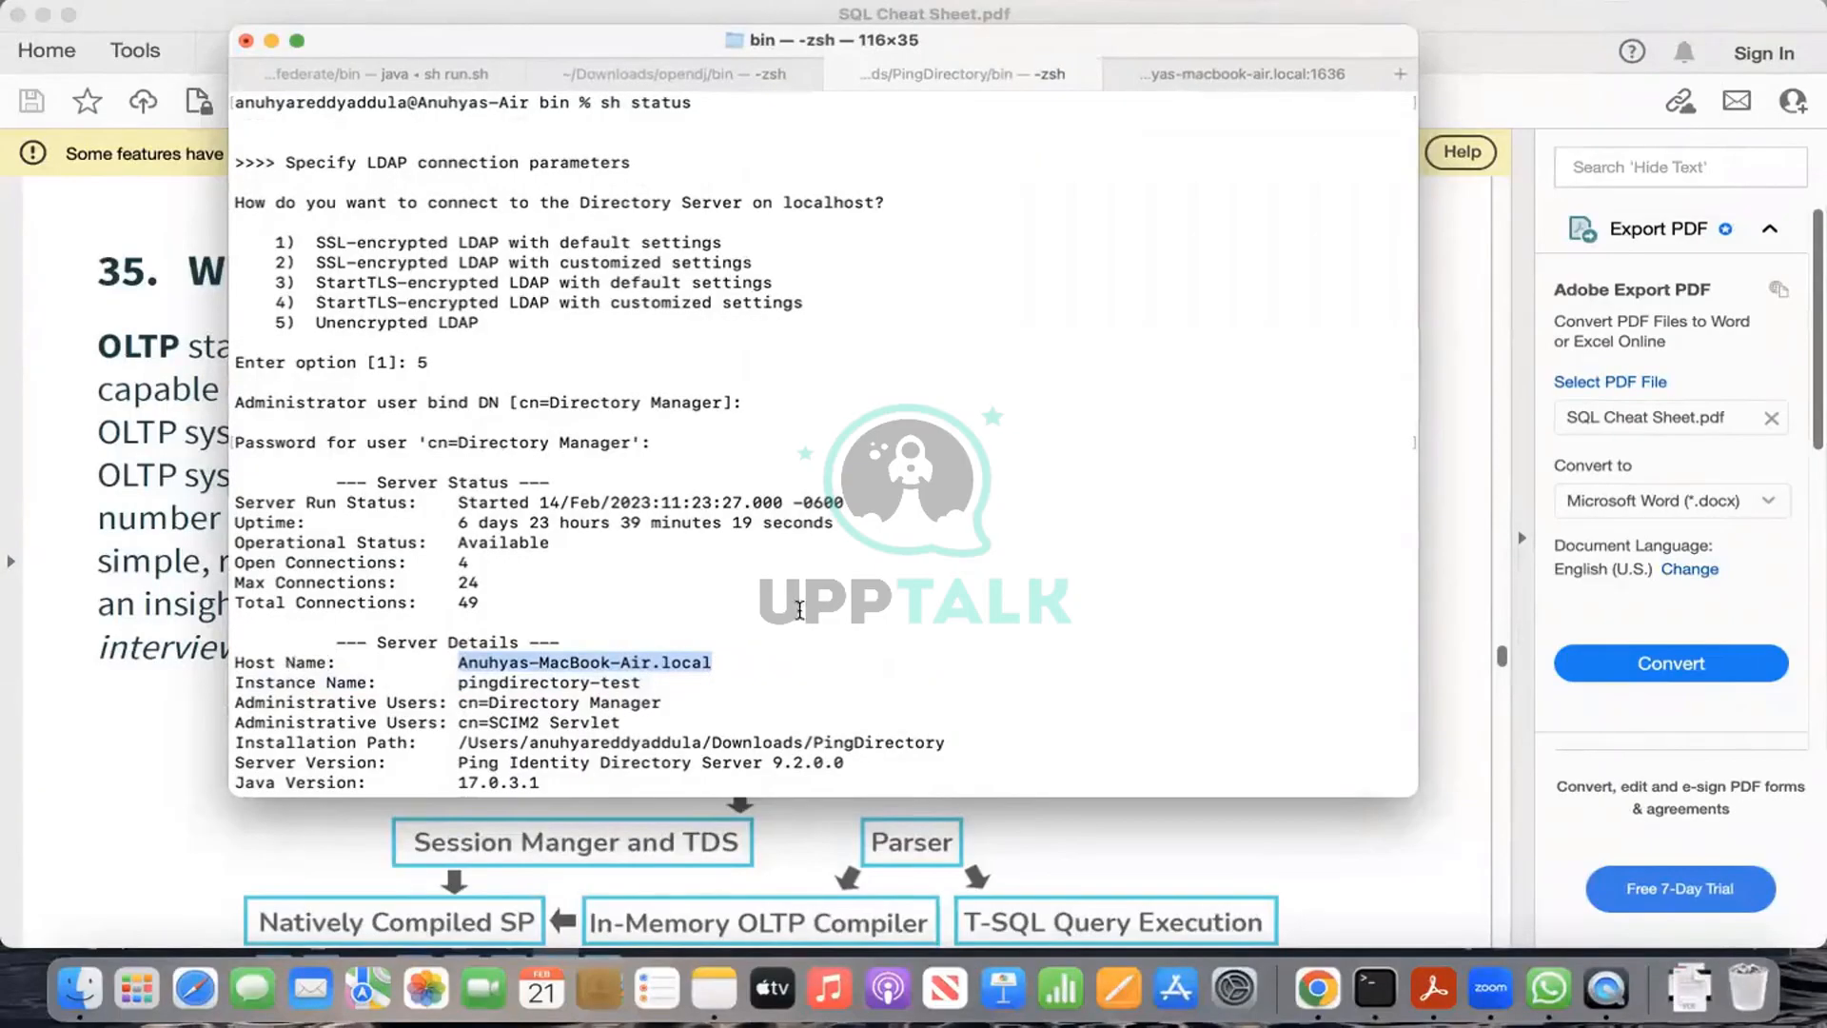
Step: Narrow the selection to just the MacBook-Air.local host name
scroll(837, 609, down, 8)
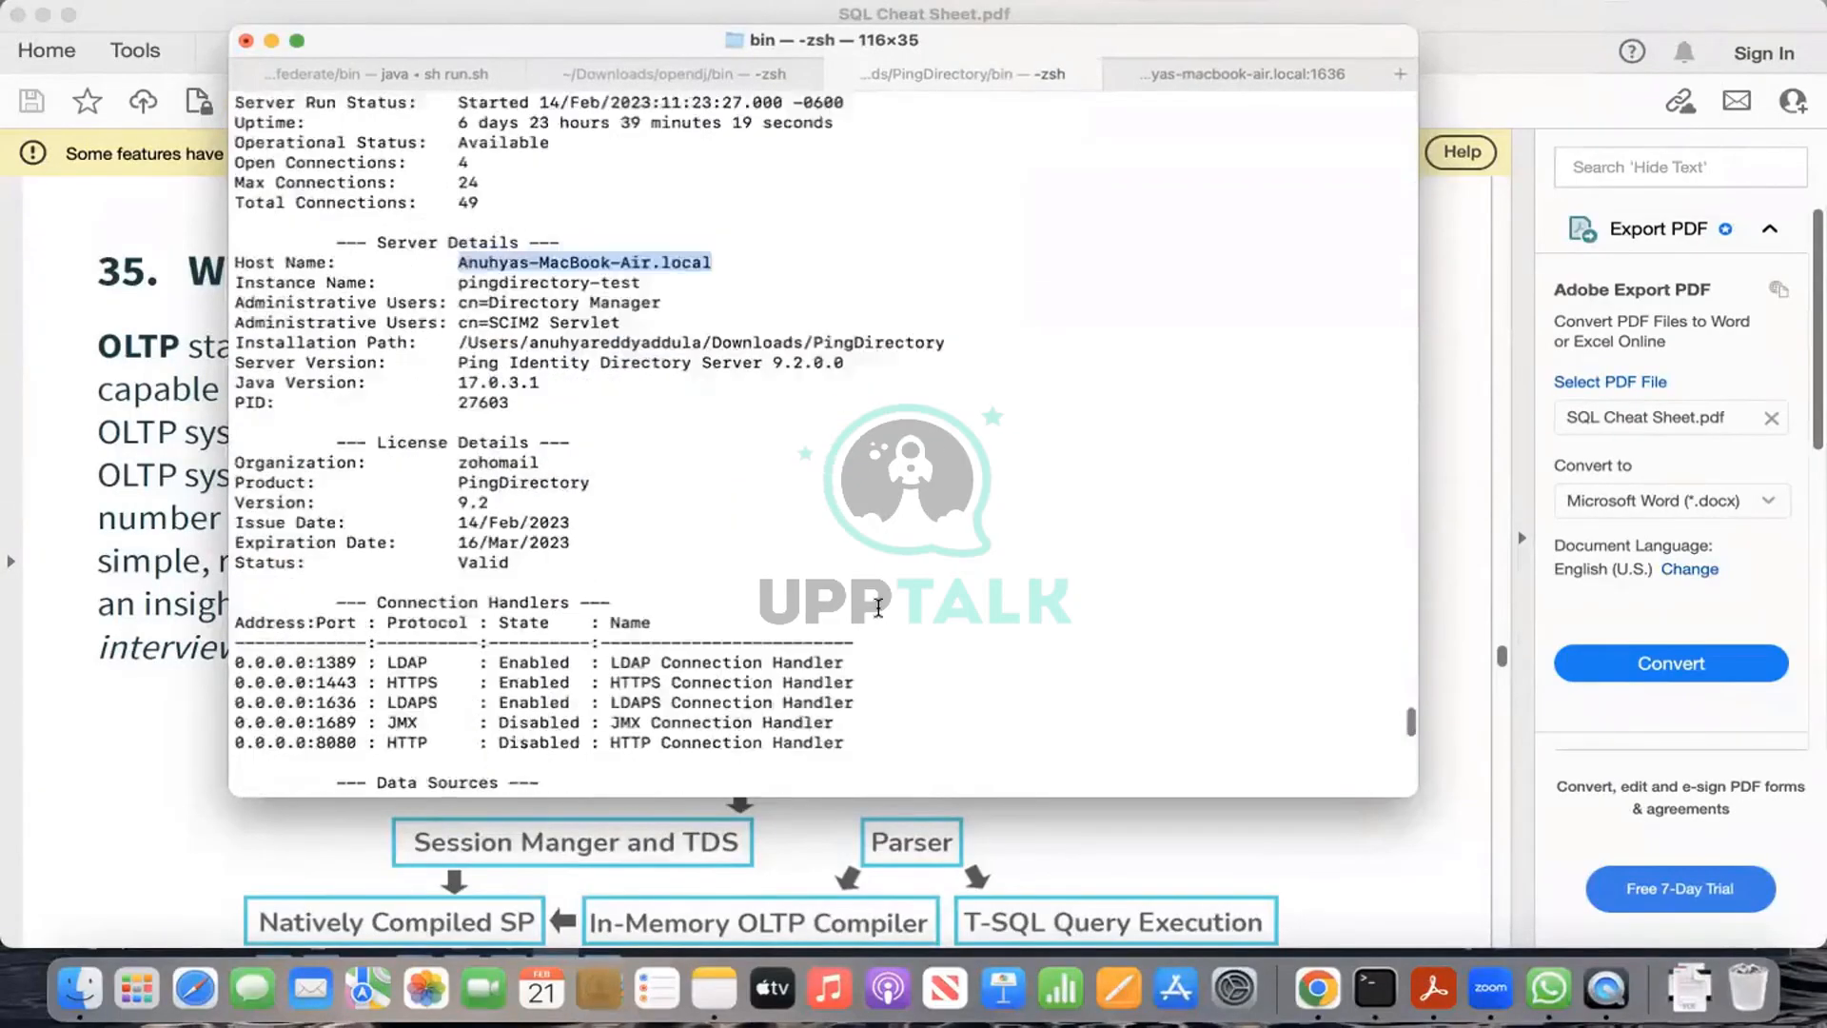
scroll(878, 607, down, 2)
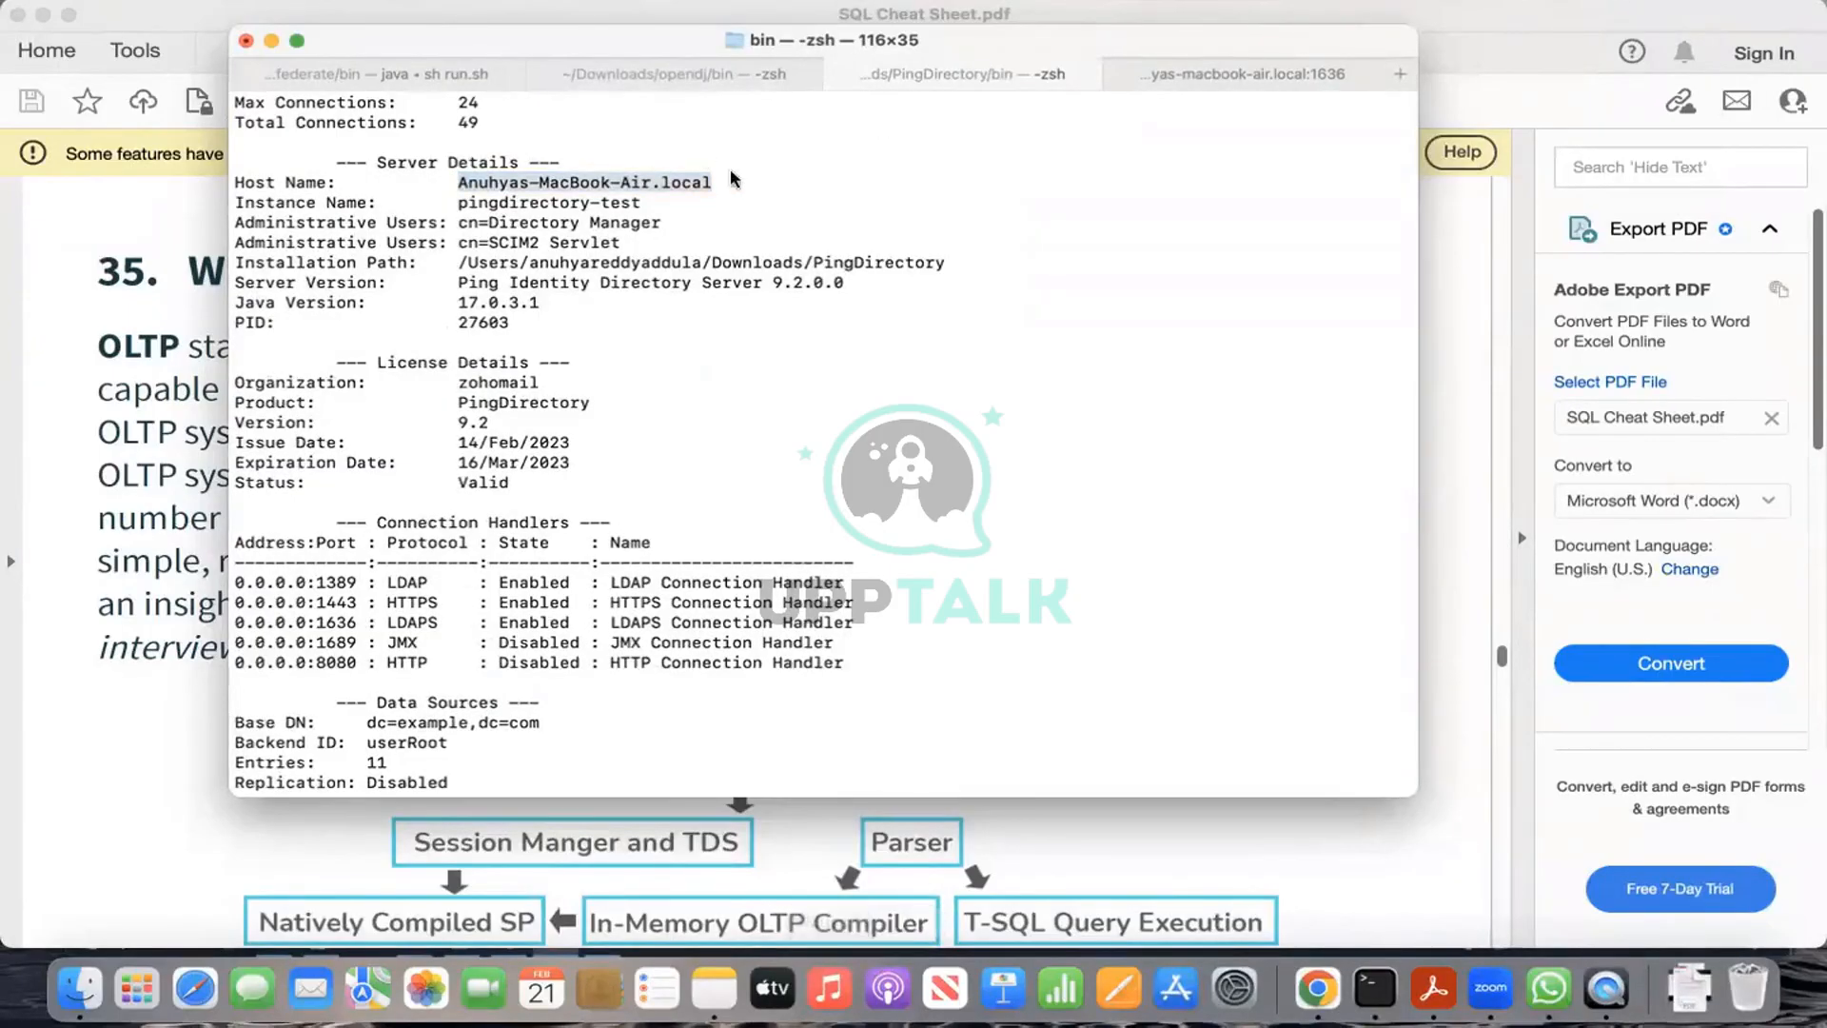
click(474, 181)
drag(457, 181, 704, 184)
key(ctrl+Right)
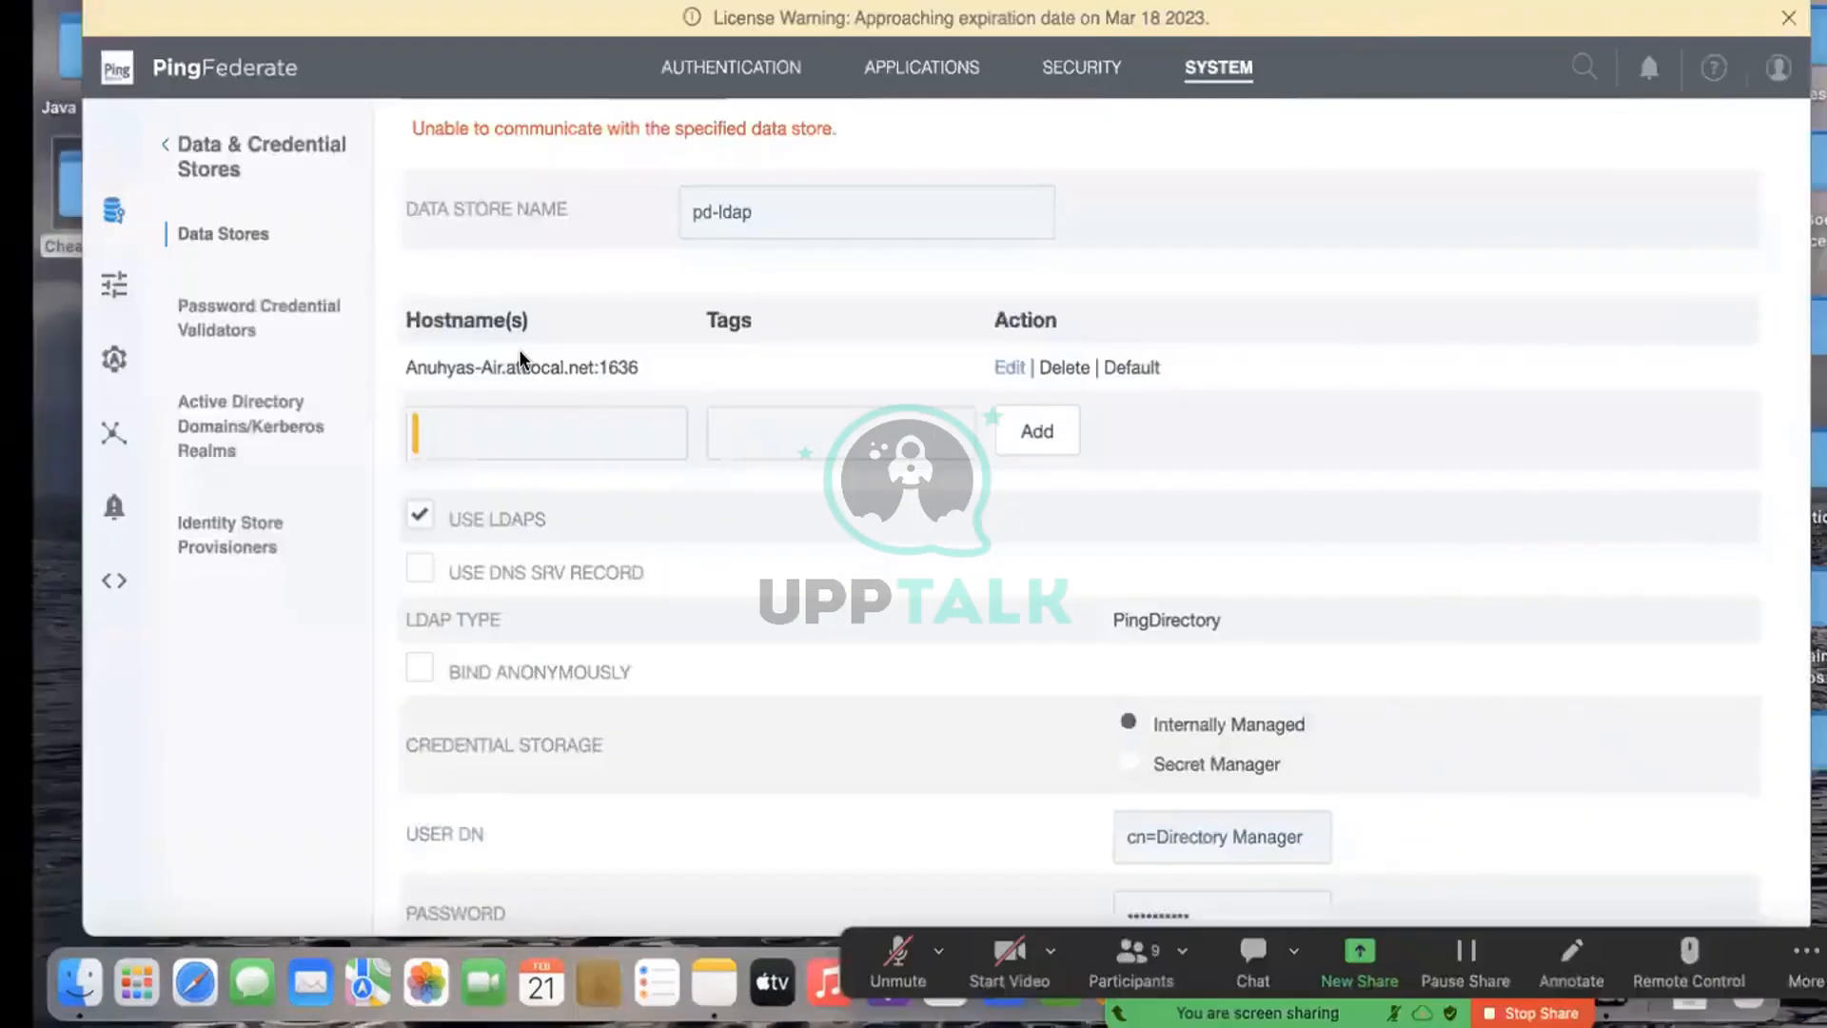
Step: Put the existing attlocal.net:1636 hostname entry into edit mode and select its text
scroll(520, 359, up, 2)
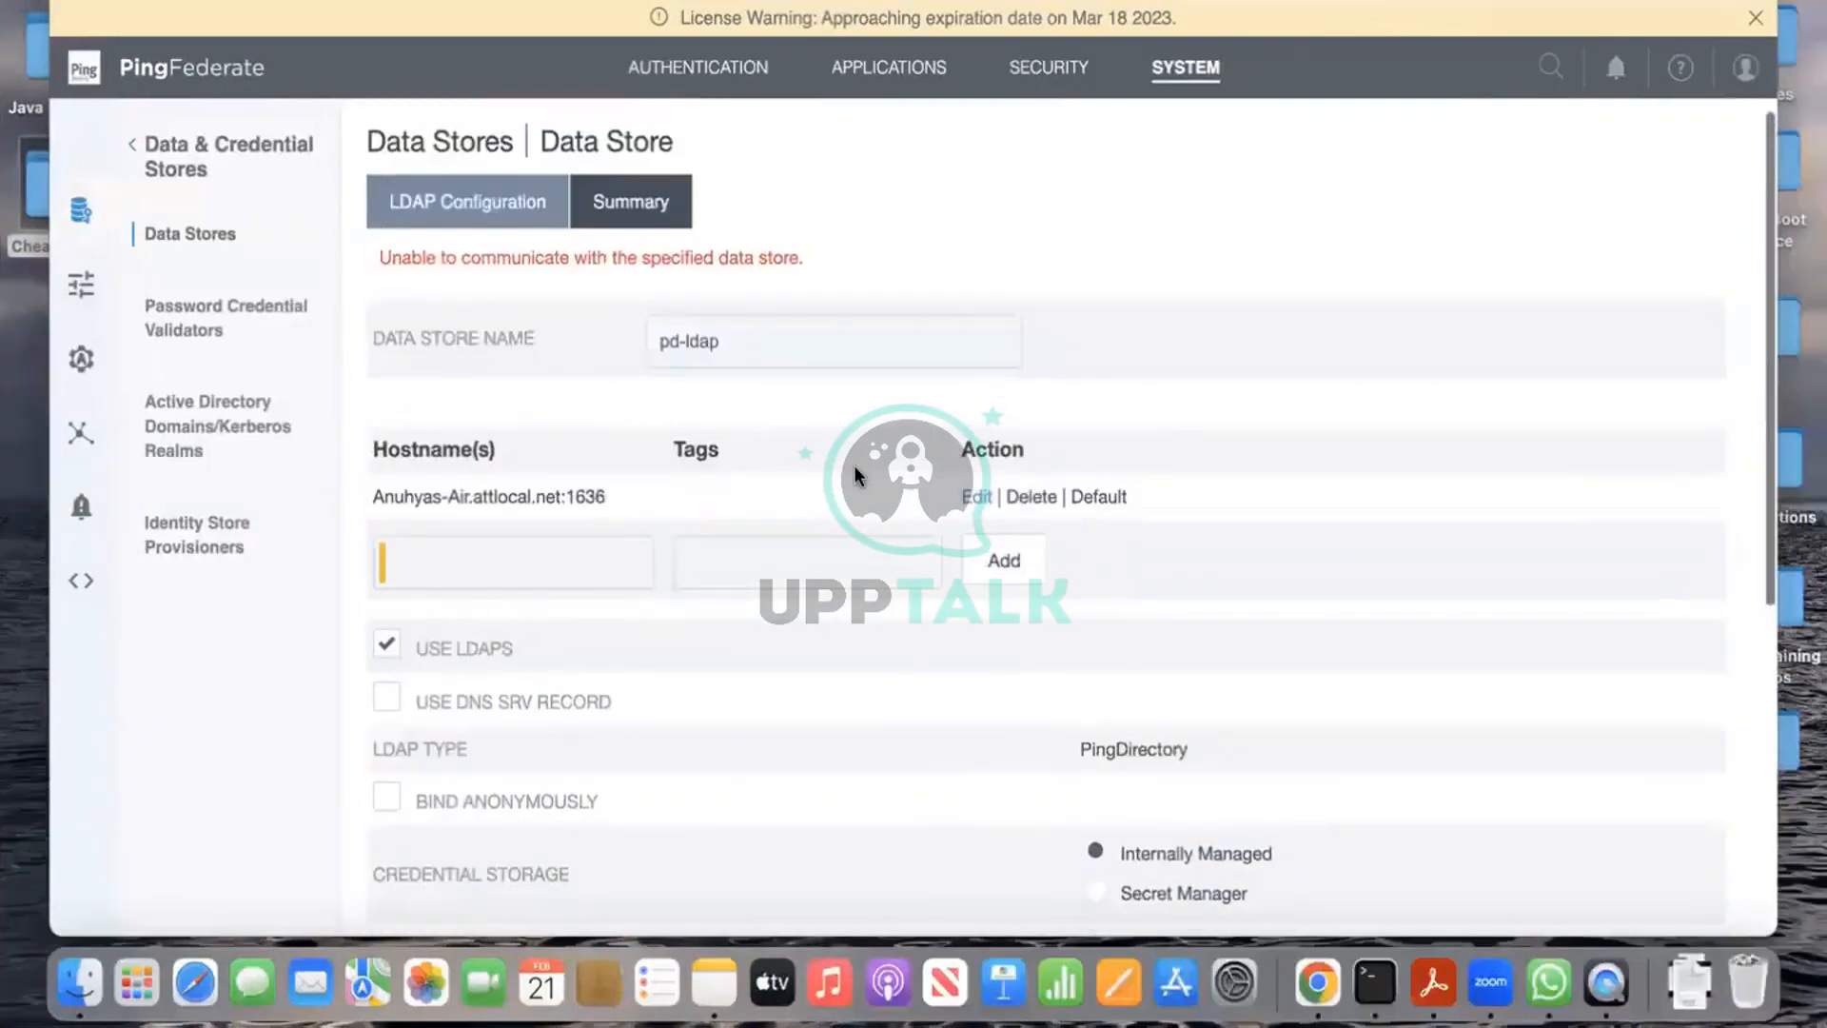
click(970, 499)
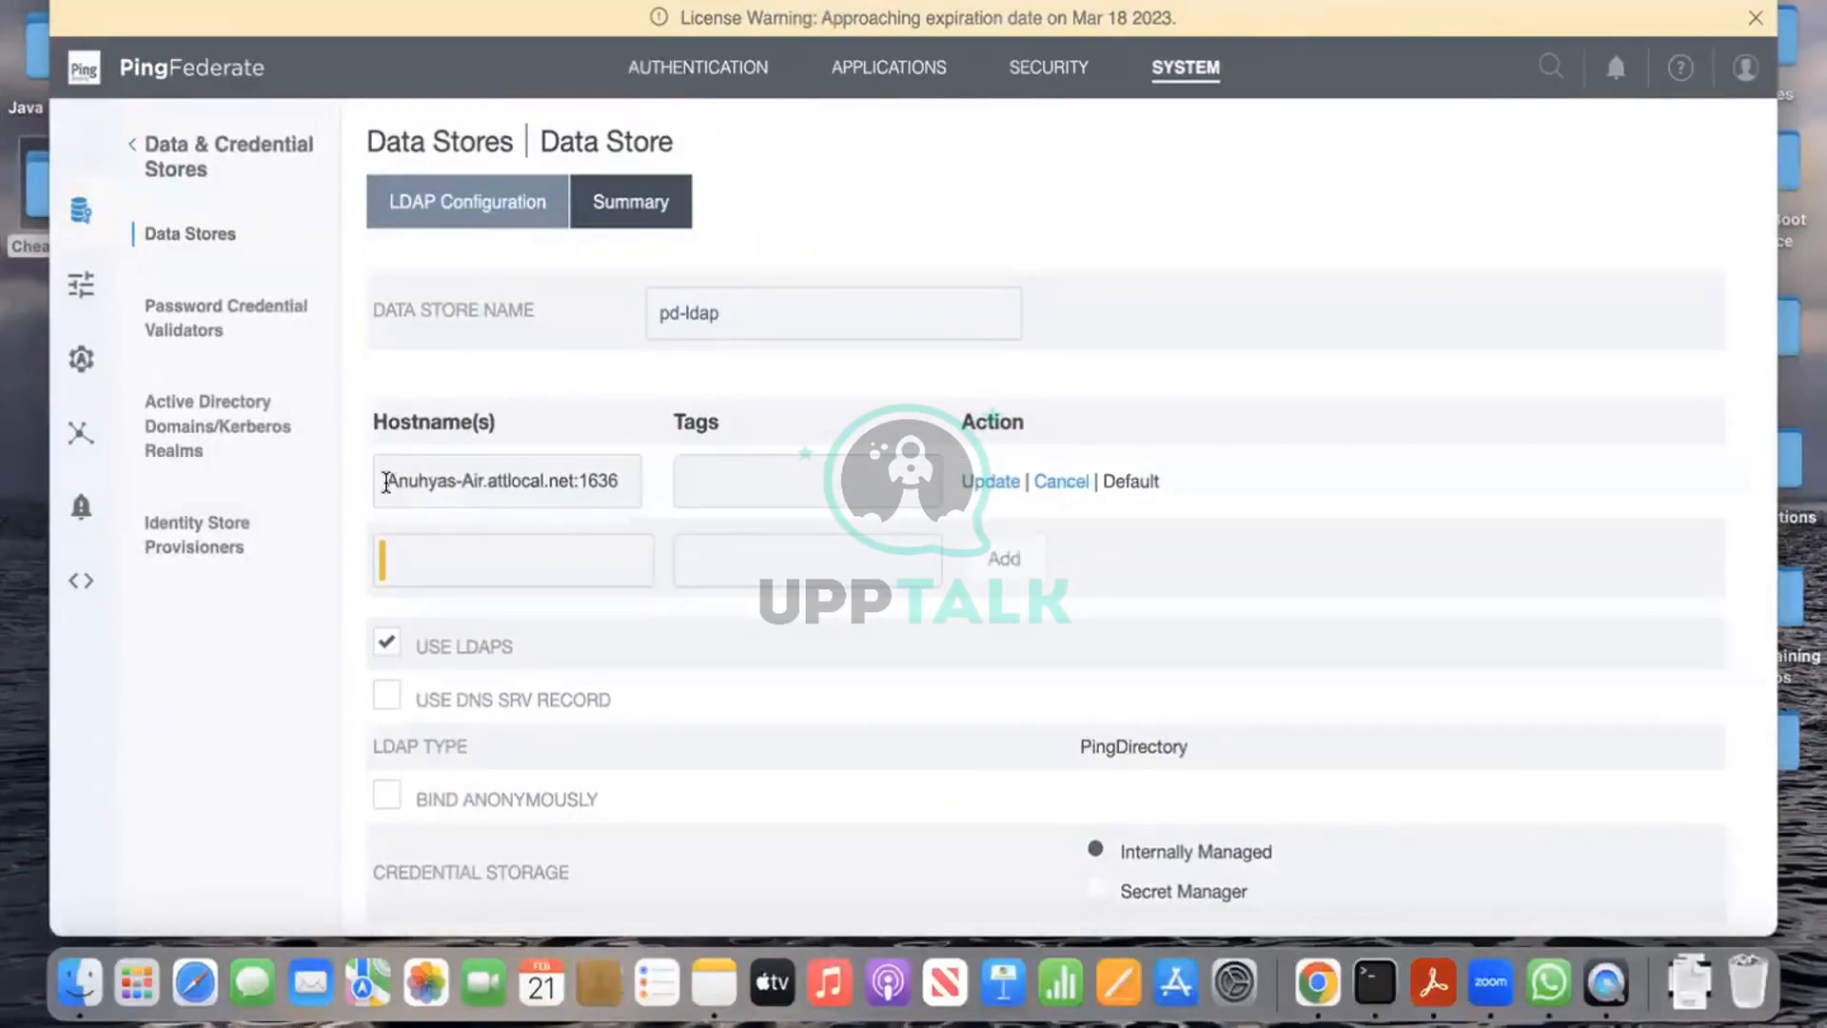
drag(382, 480, 577, 481)
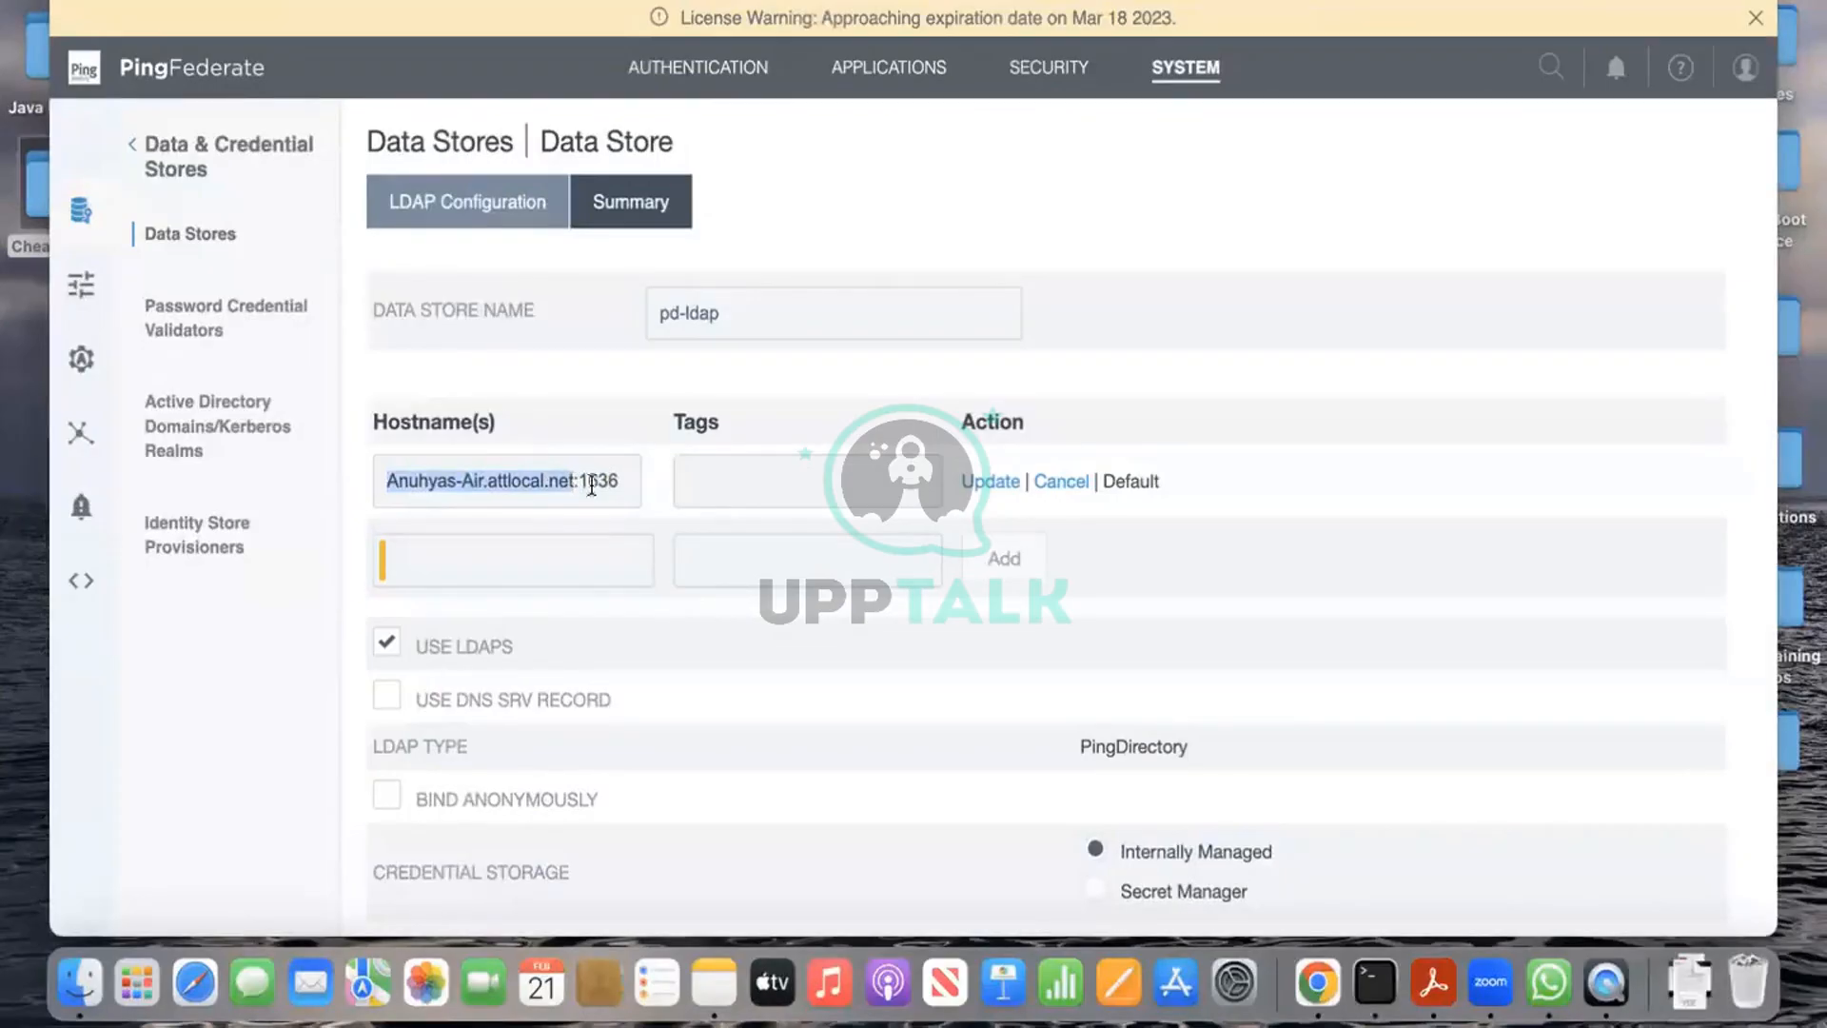
key(ctrl+Left)
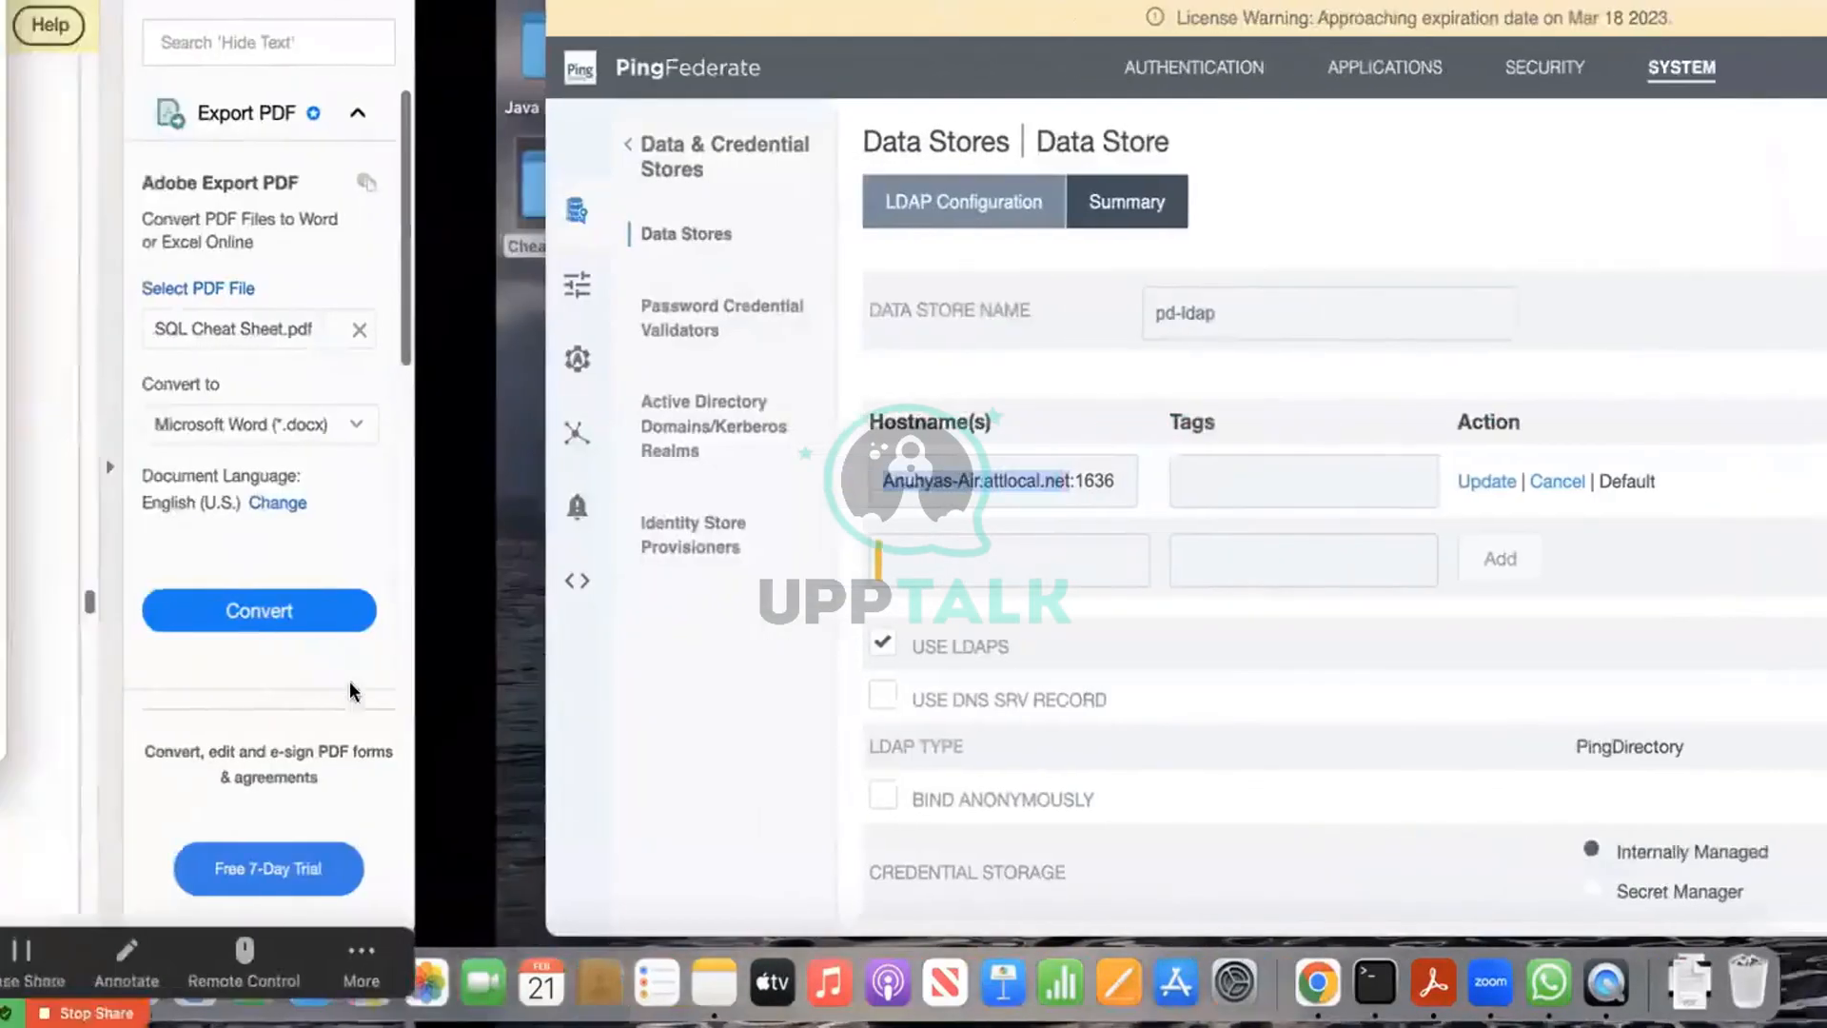
scroll(510, 299, up, 2)
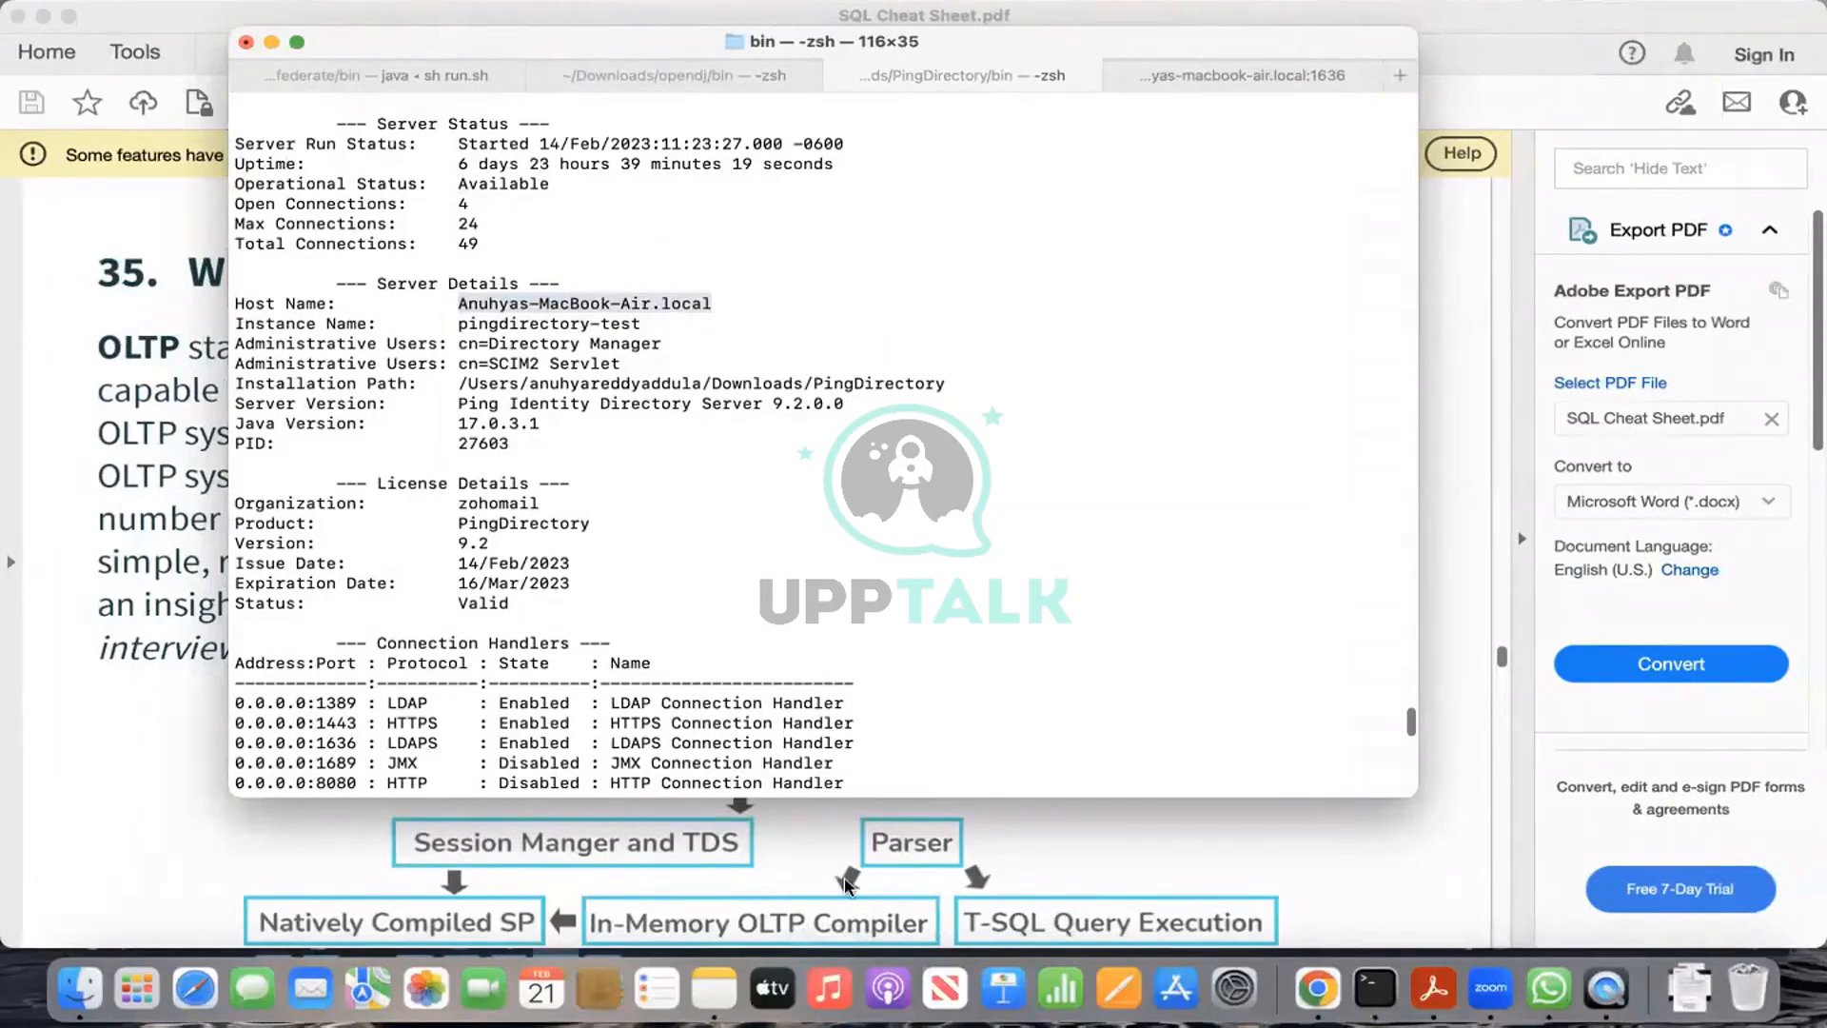
key(ctrl+Right)
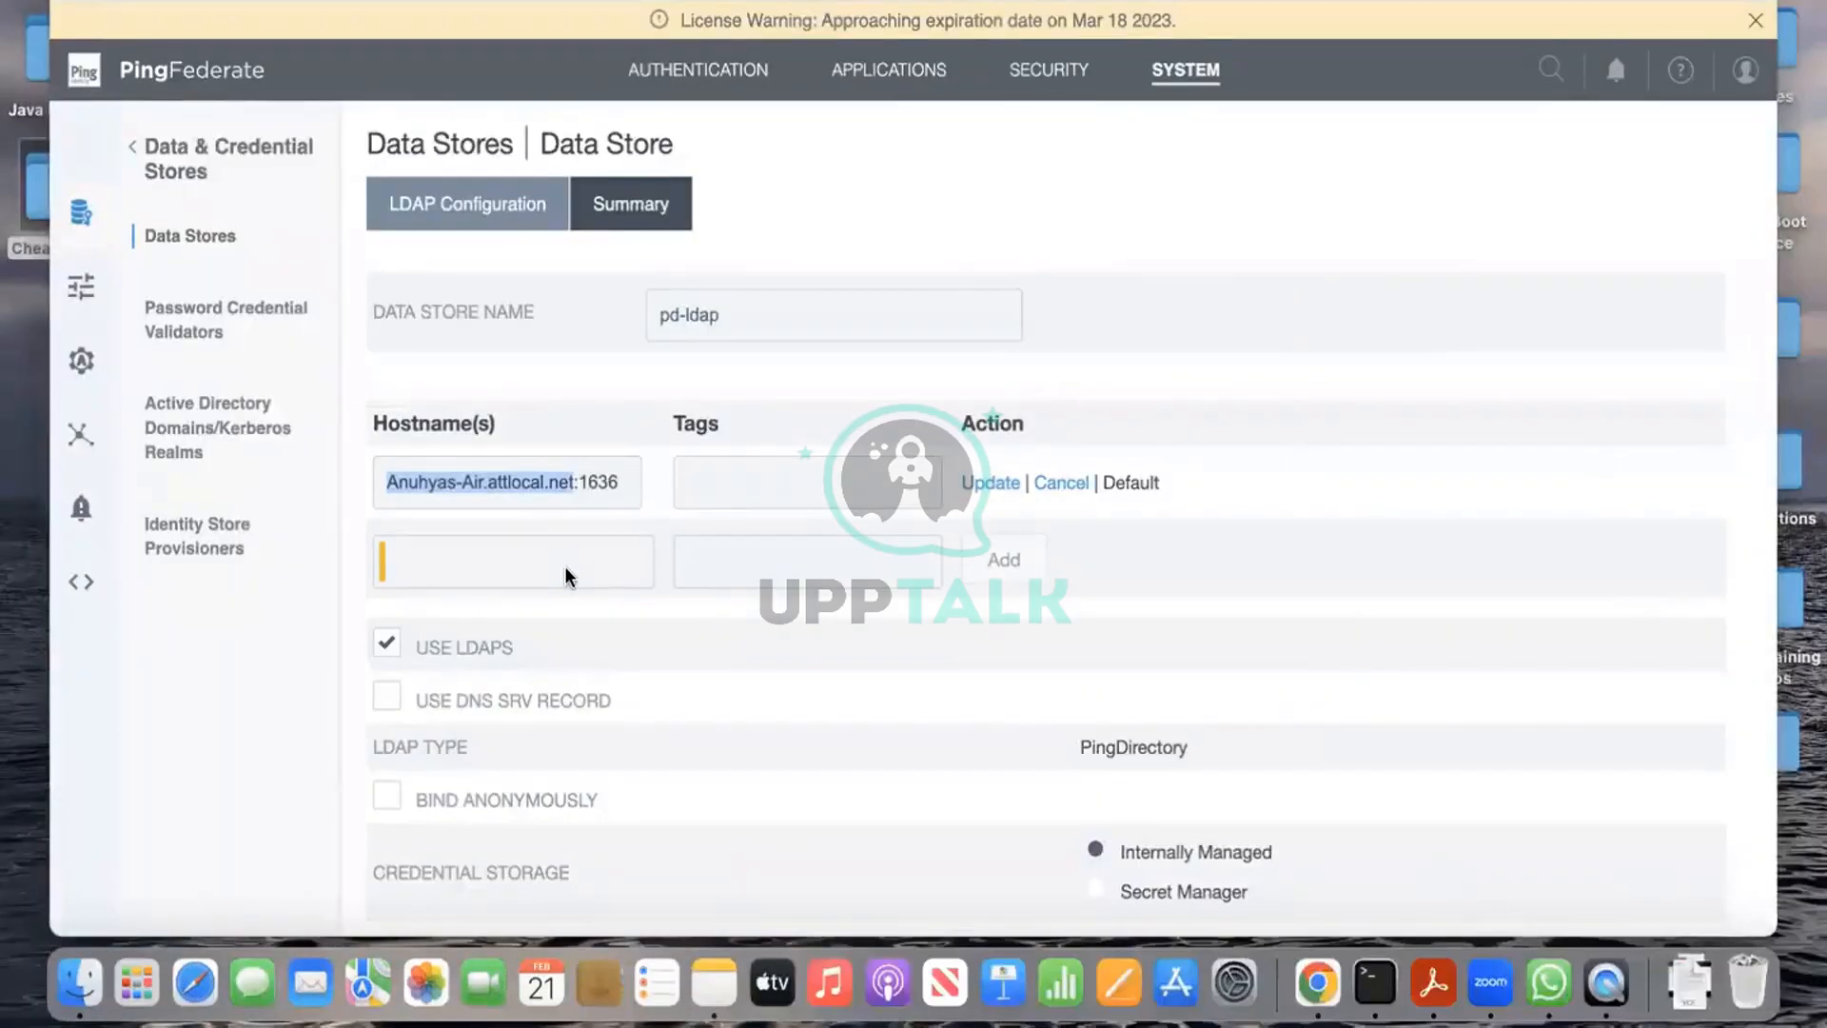
Step: Add the MacBook-Air.local:1636 hostname to pd-ldap and set it as the default
click(565, 577)
text(Anuhyas-MacBook-Air.local)
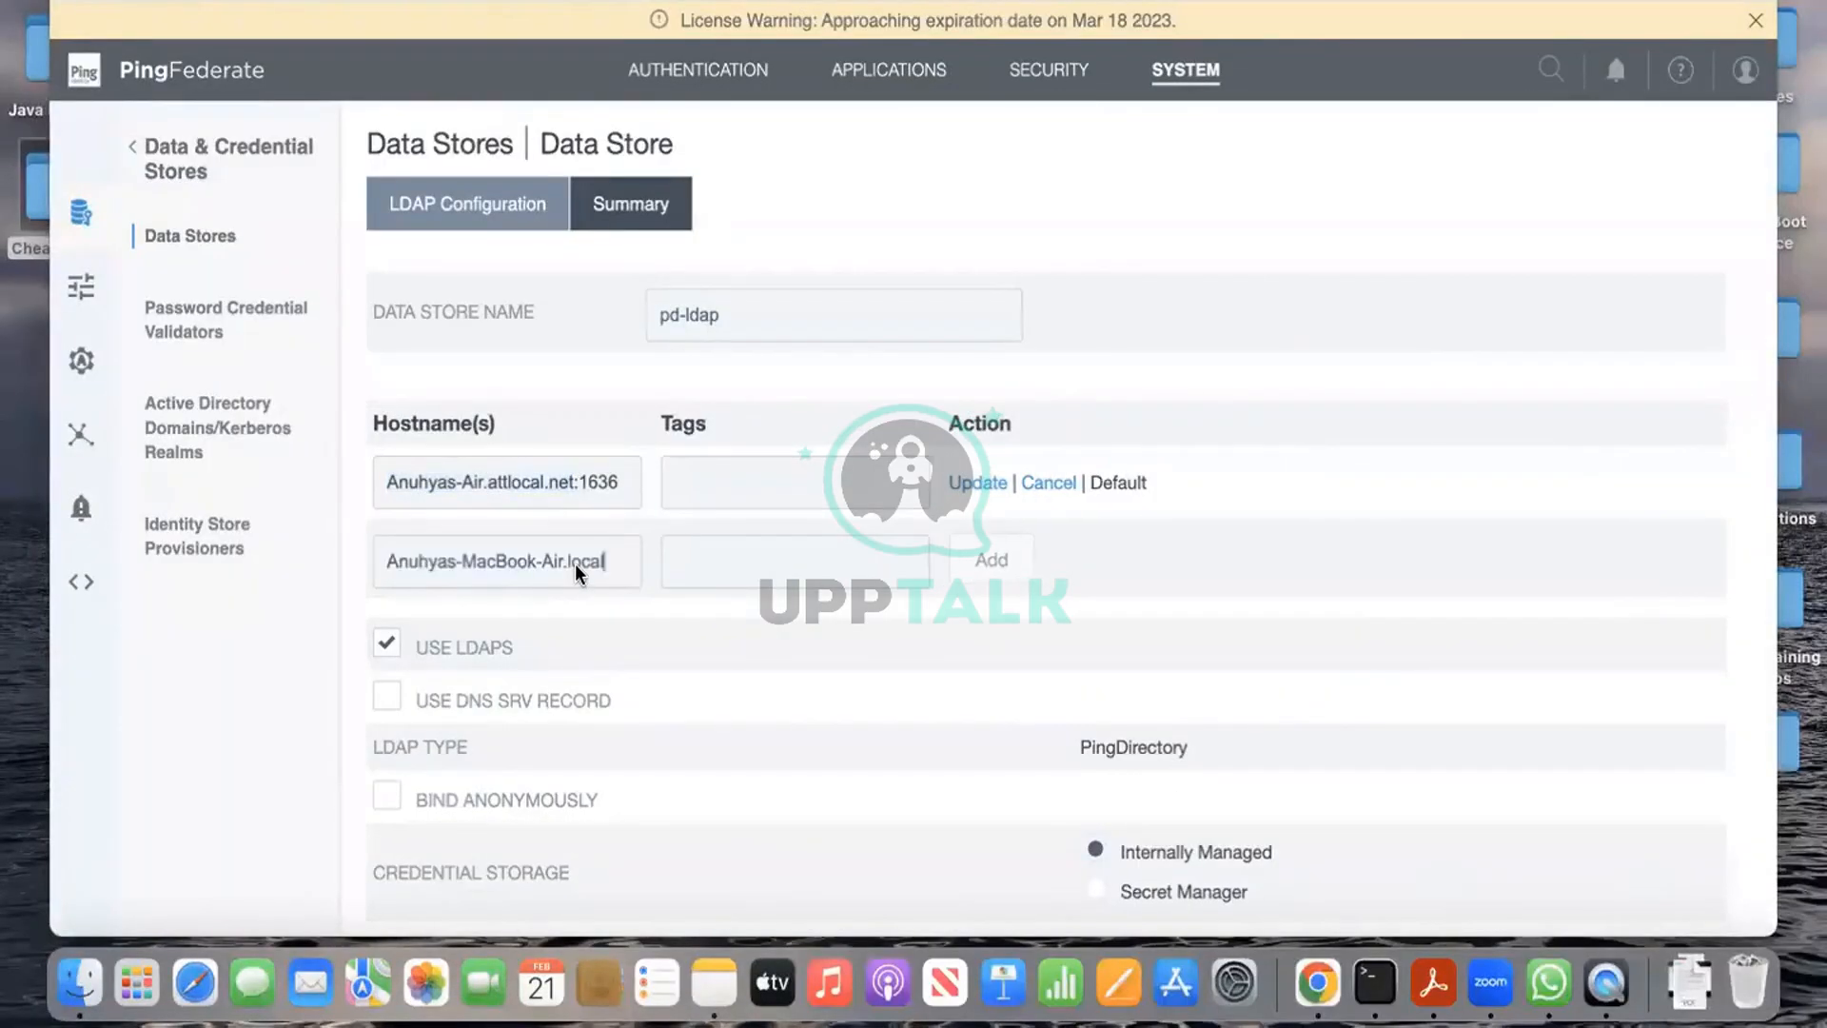
text(:1636)
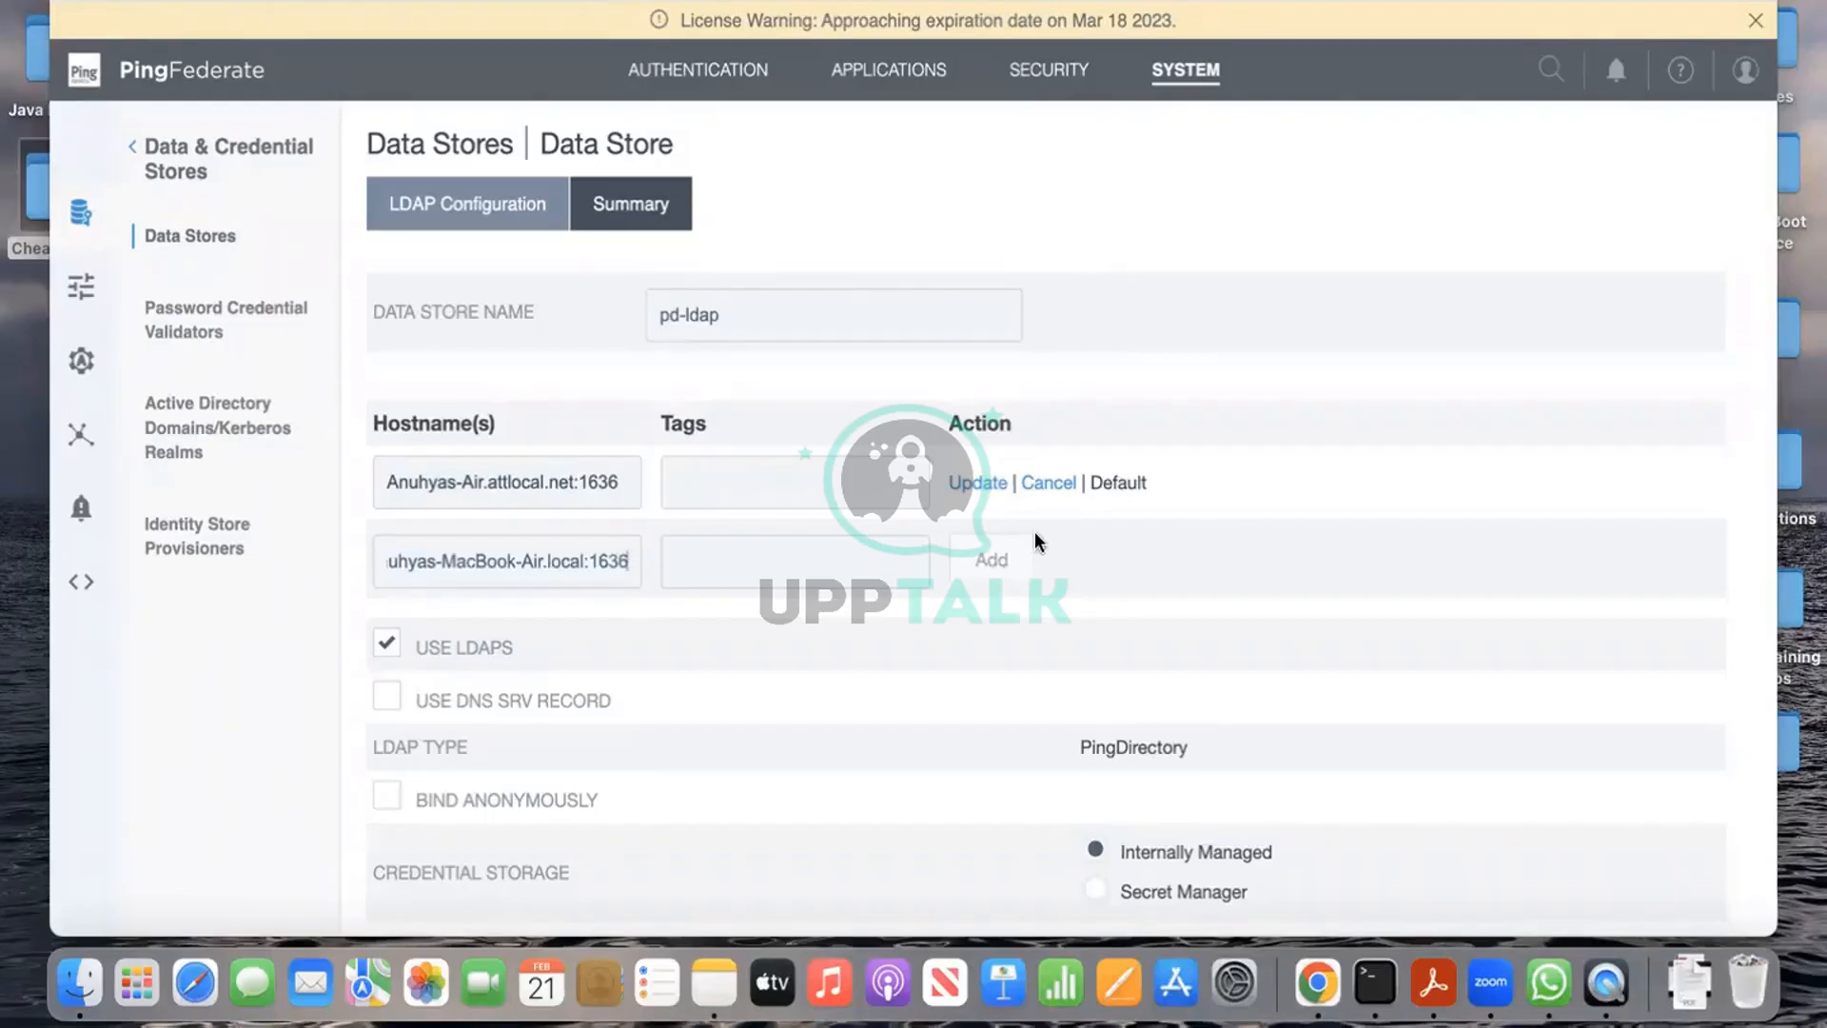
click(1040, 485)
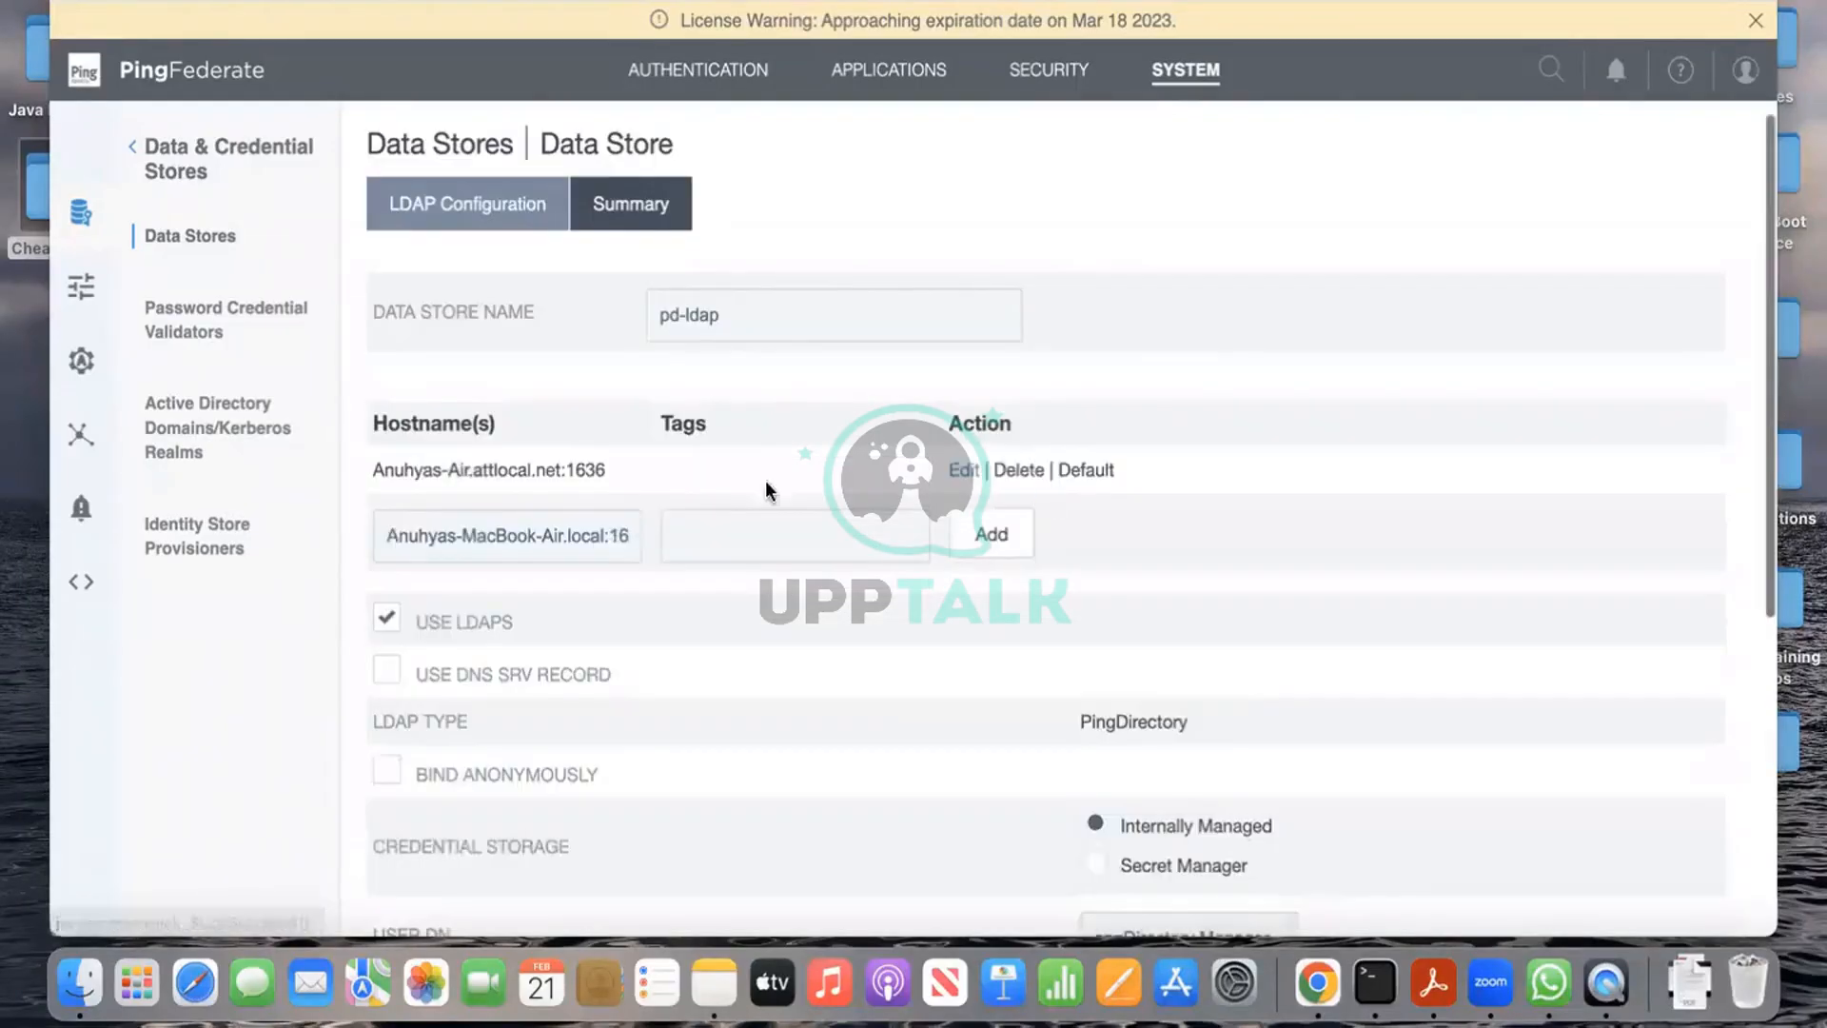
click(987, 534)
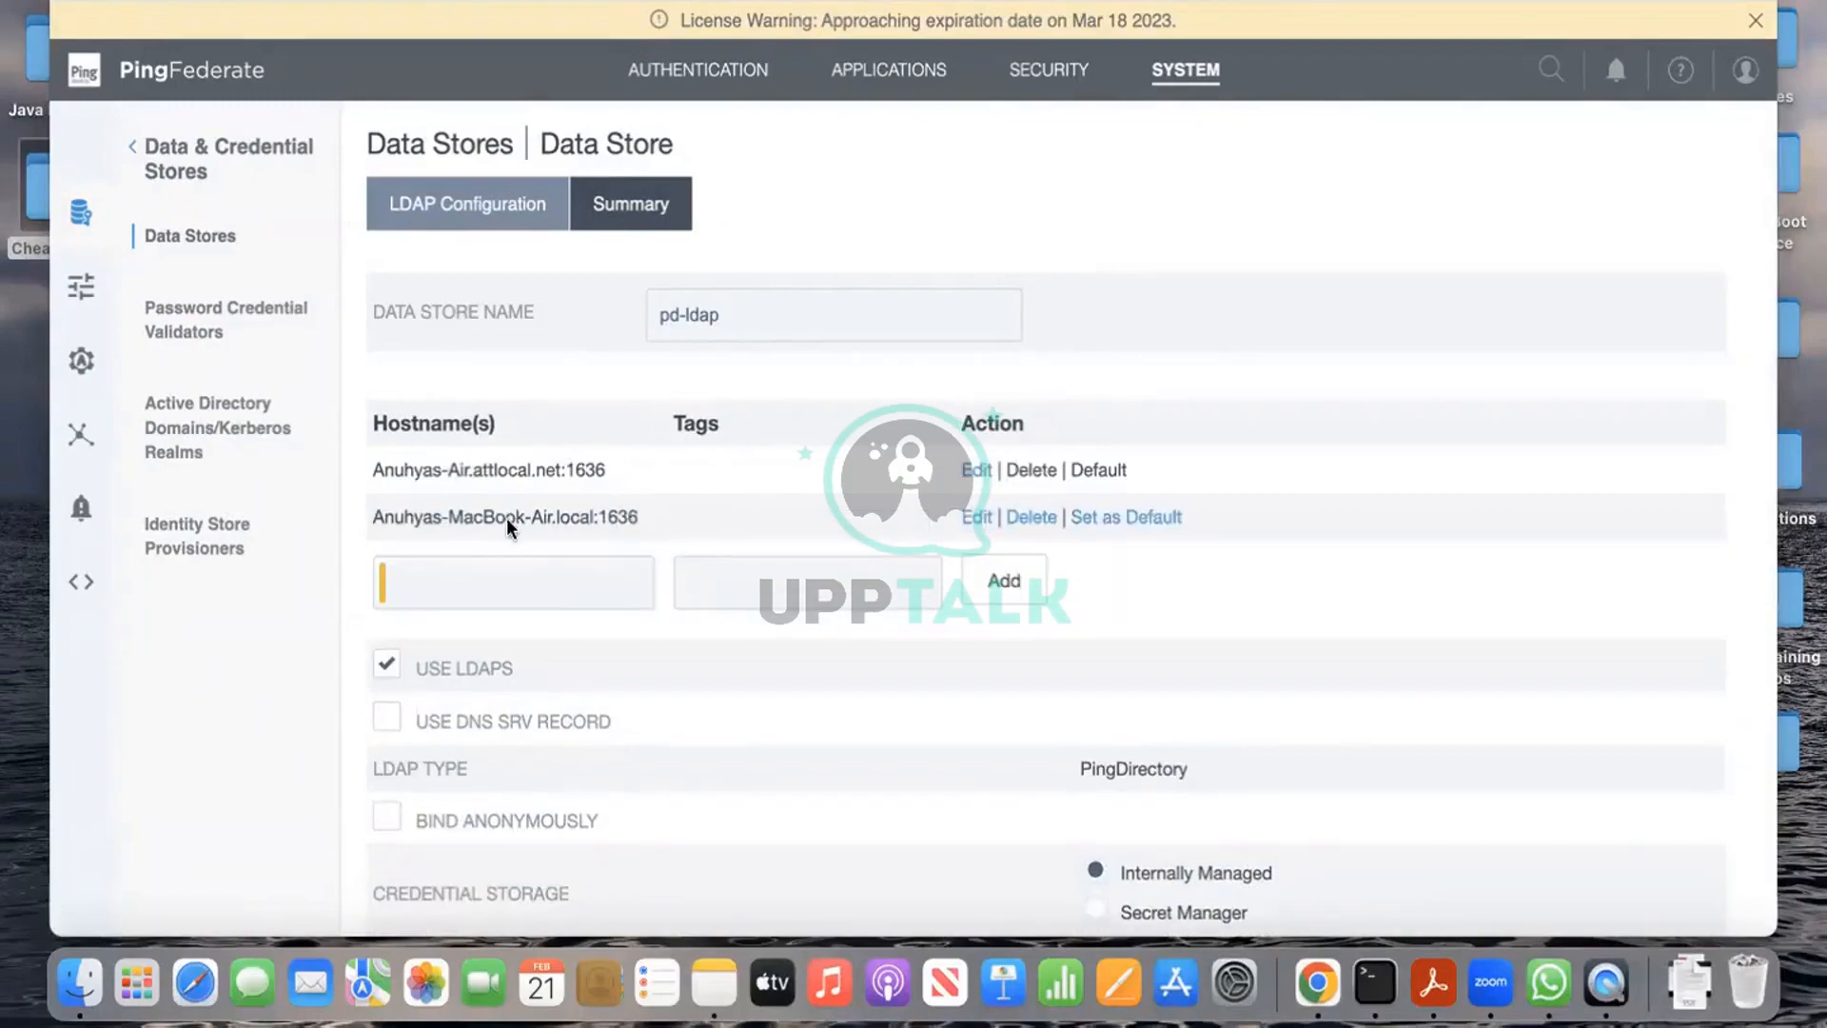
scroll(721, 672, down, 2)
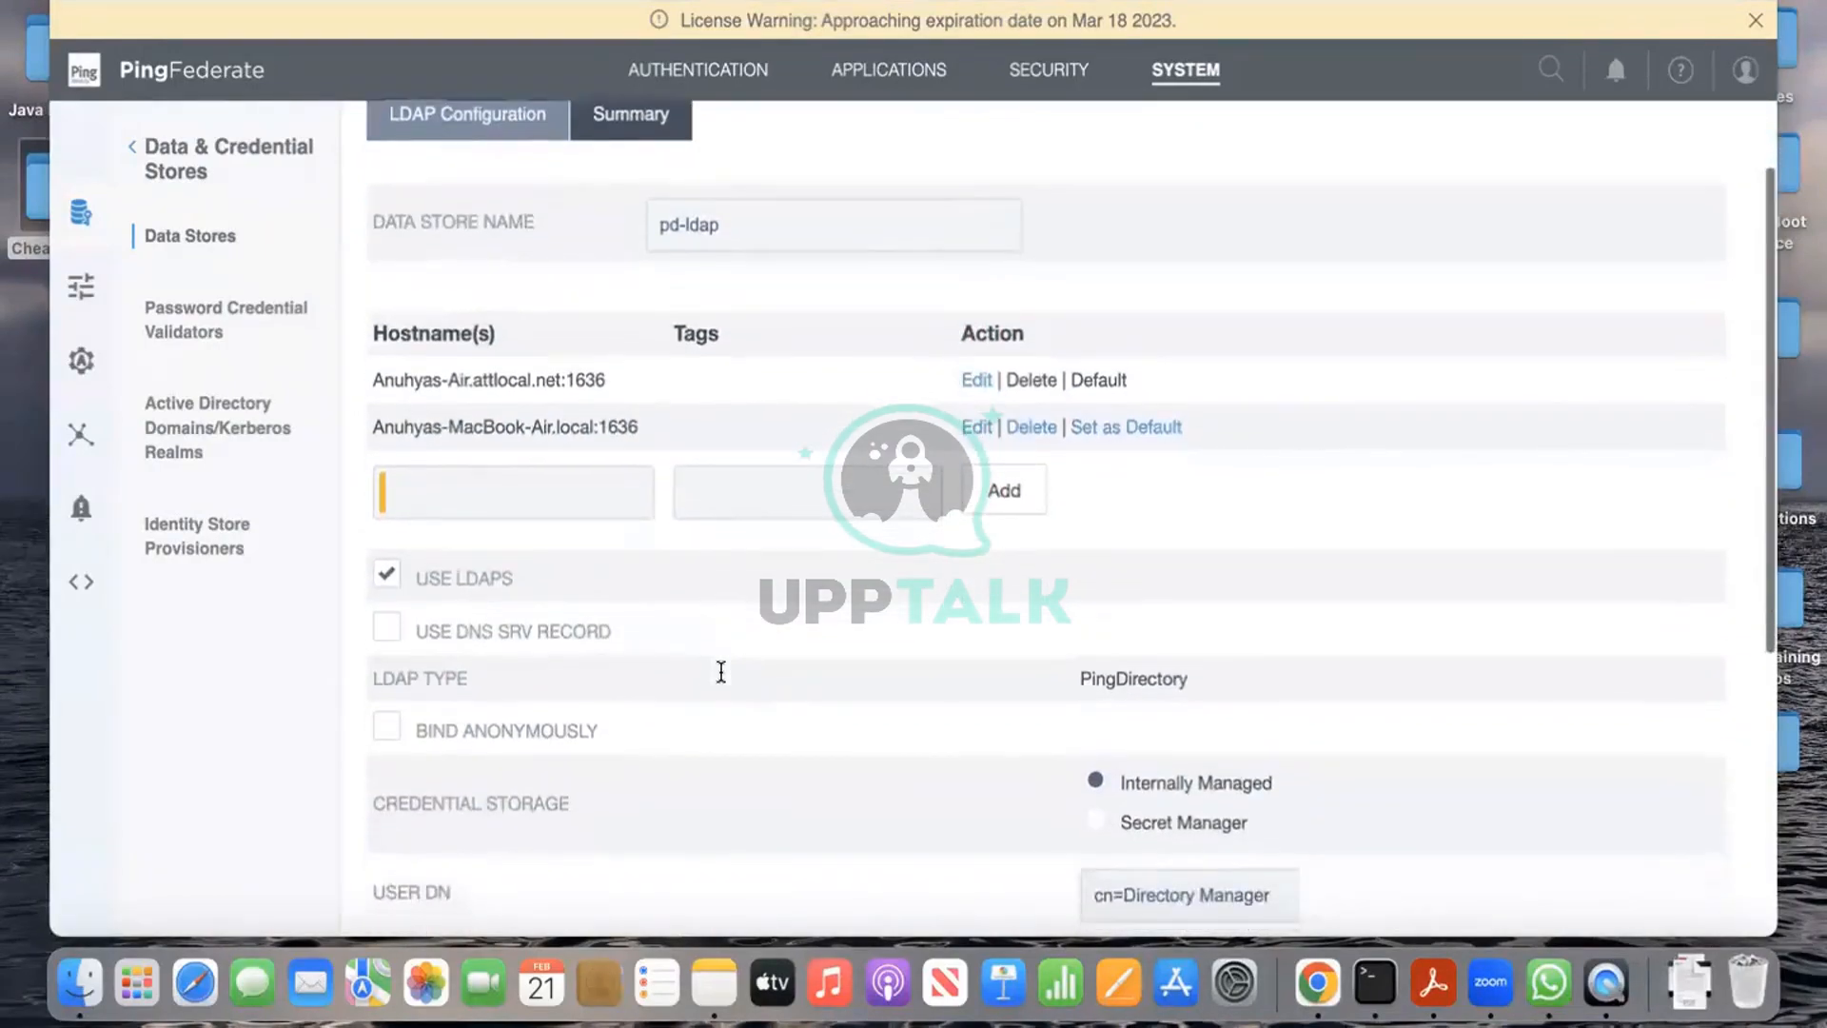
click(1137, 433)
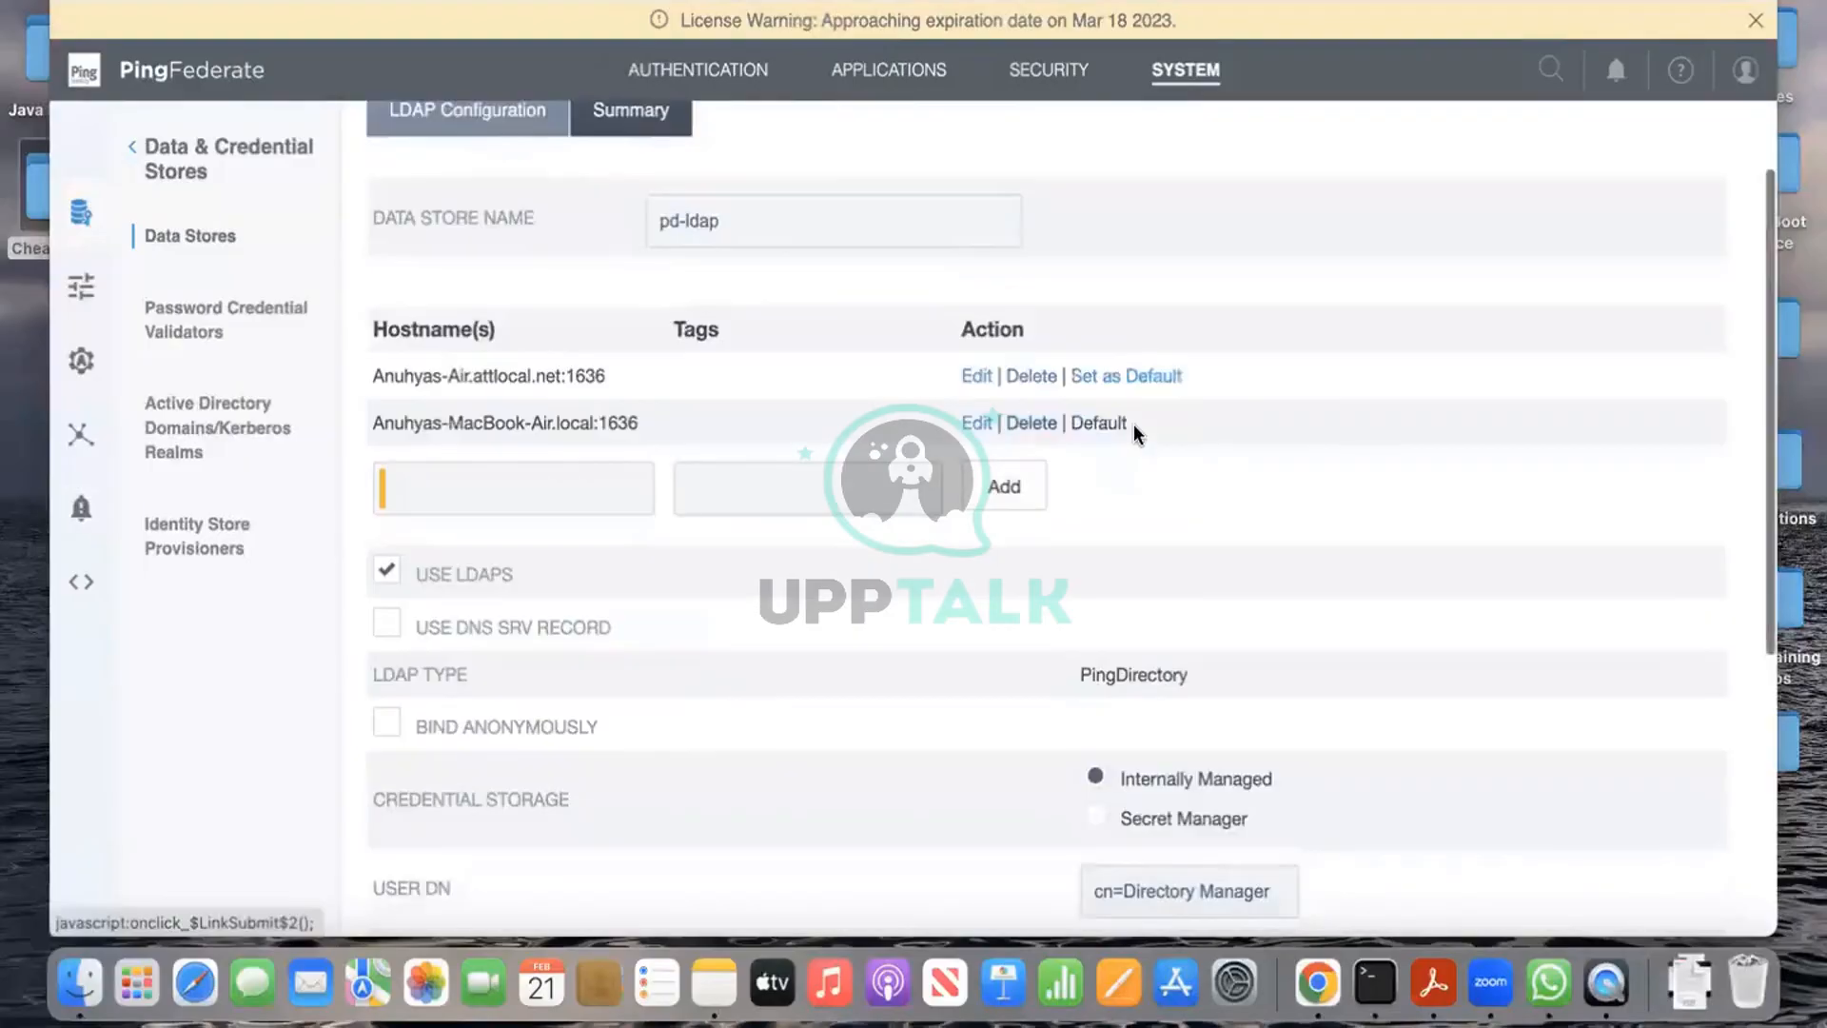
Step: Choose the MacBook-Air.local hostname in the test dropdown and run Test Connection
scroll(892, 619, down, 10)
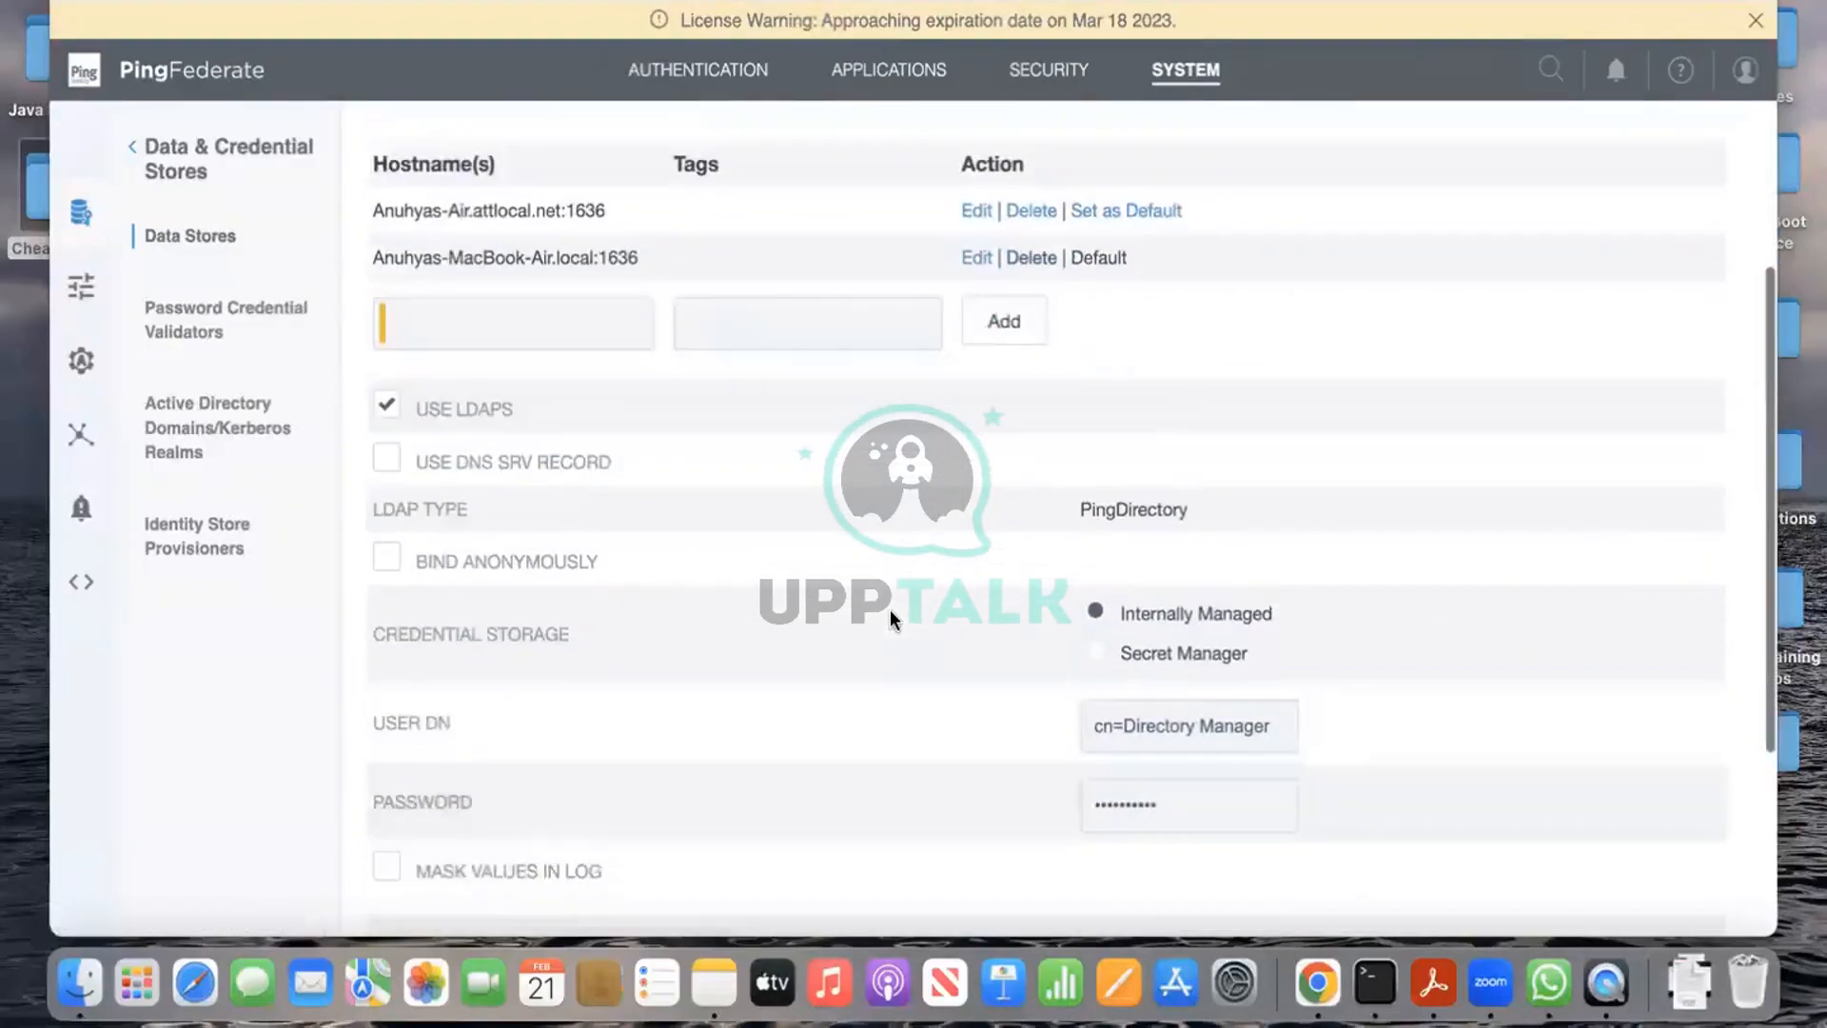
click(700, 652)
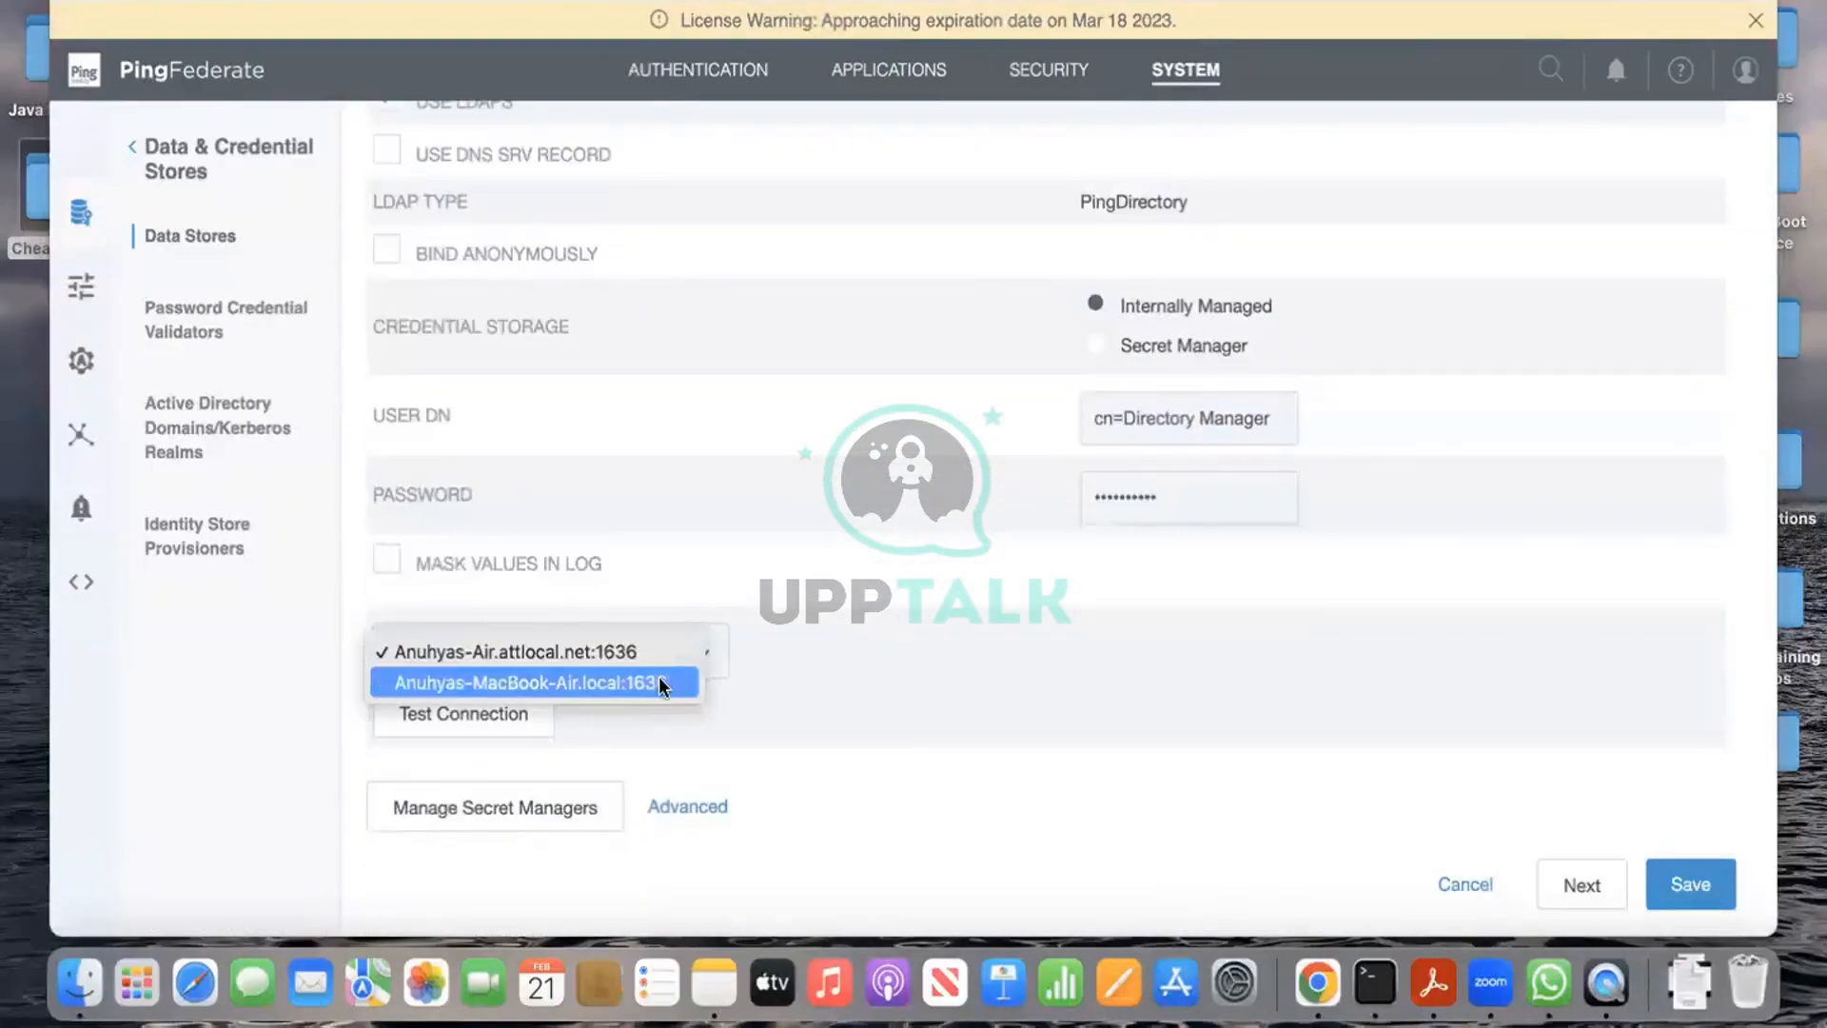
click(666, 677)
click(464, 714)
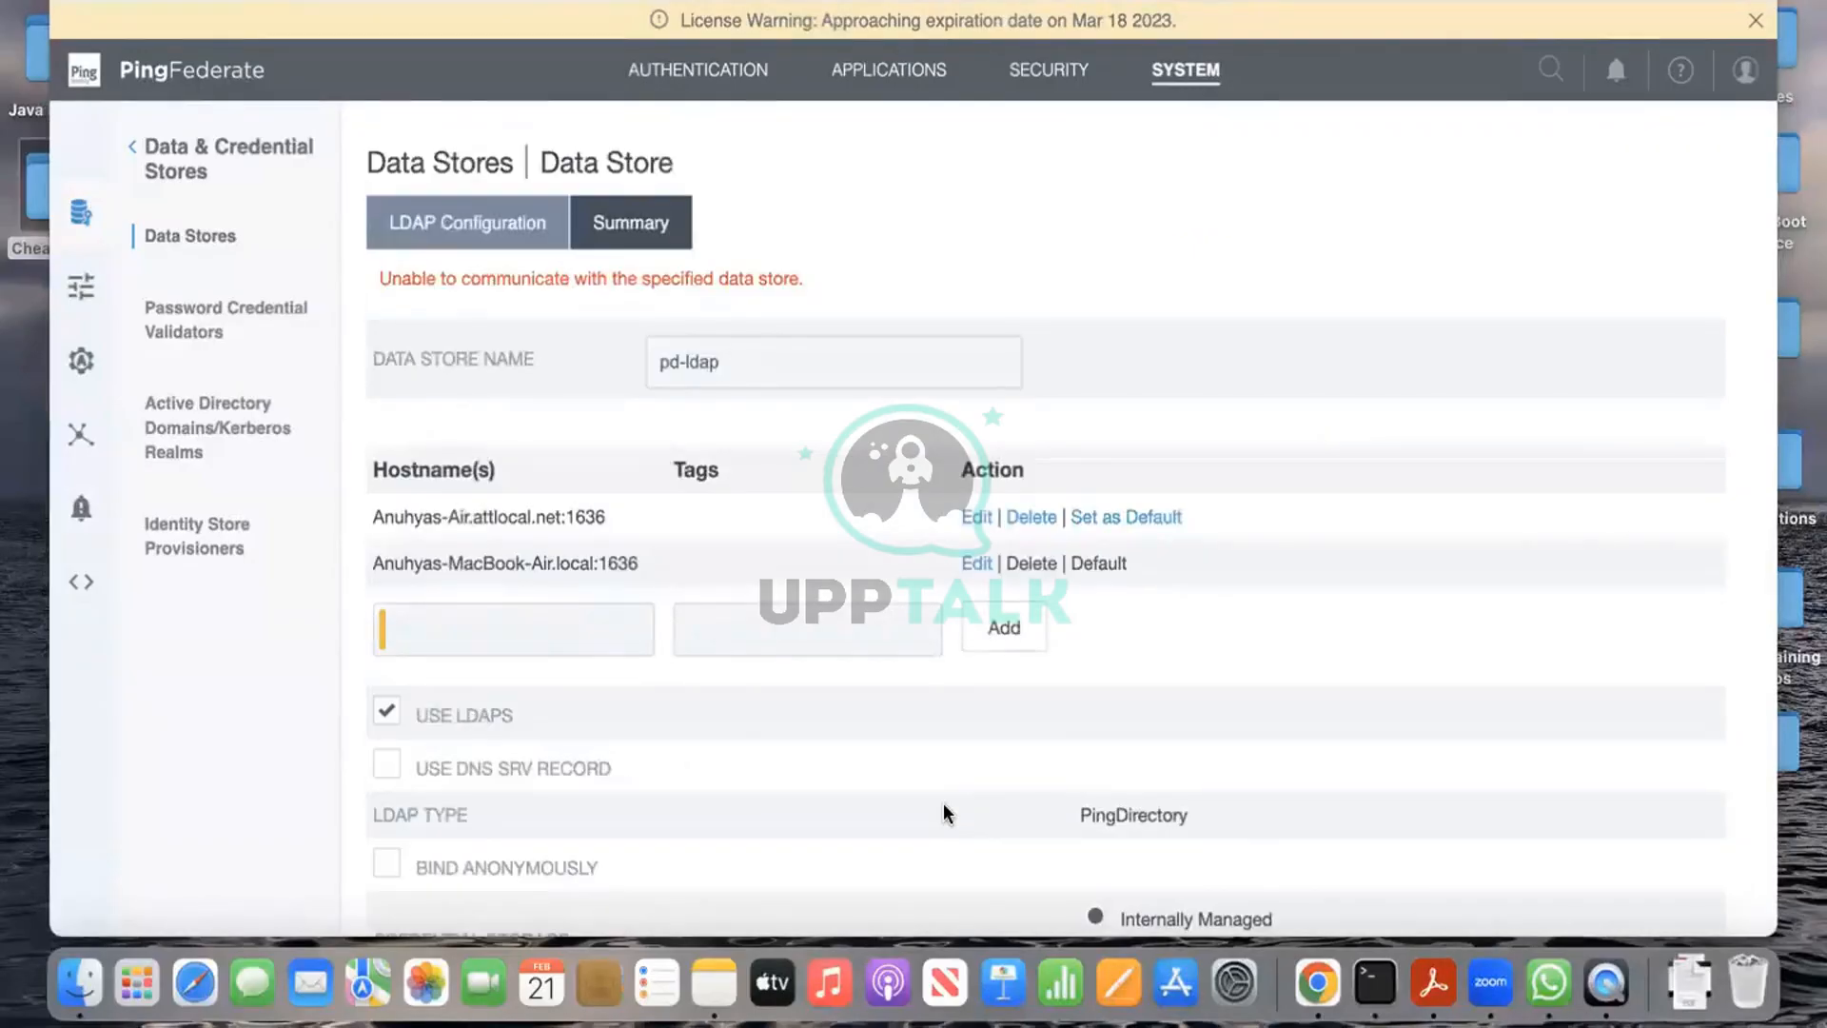
scroll(945, 812, down, 8)
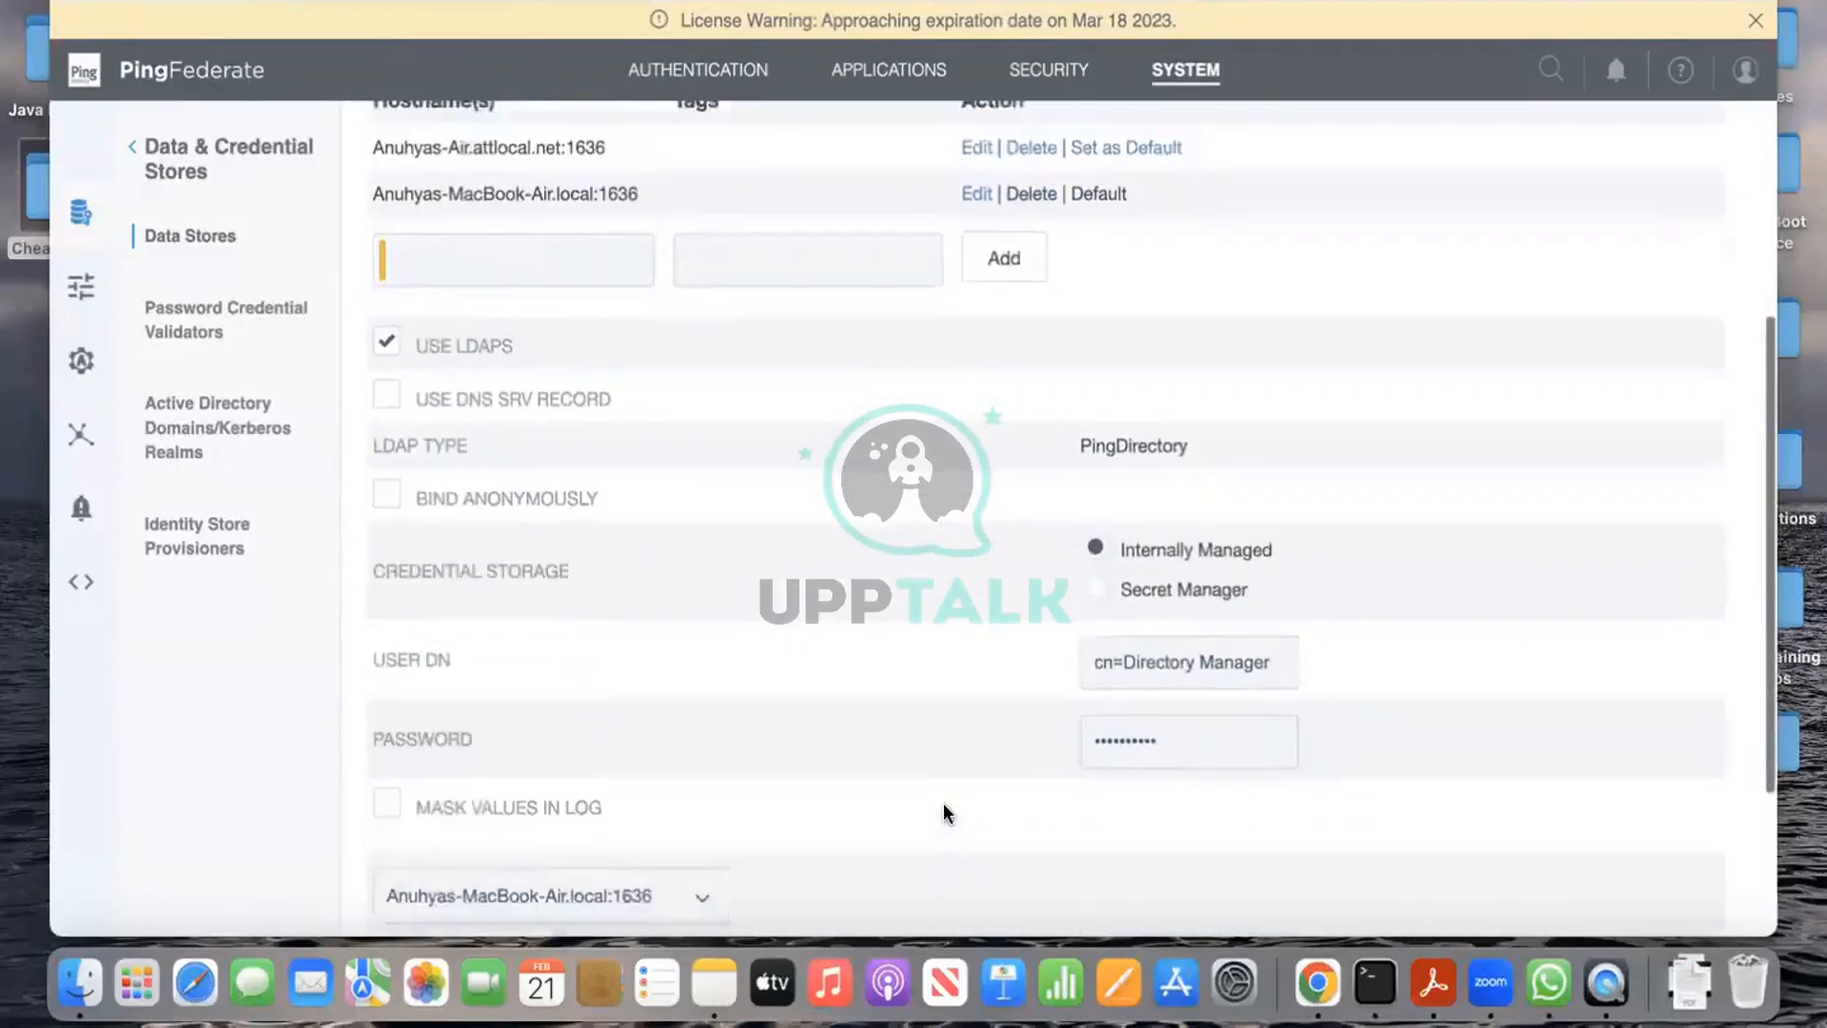
scroll(945, 812, down, 1)
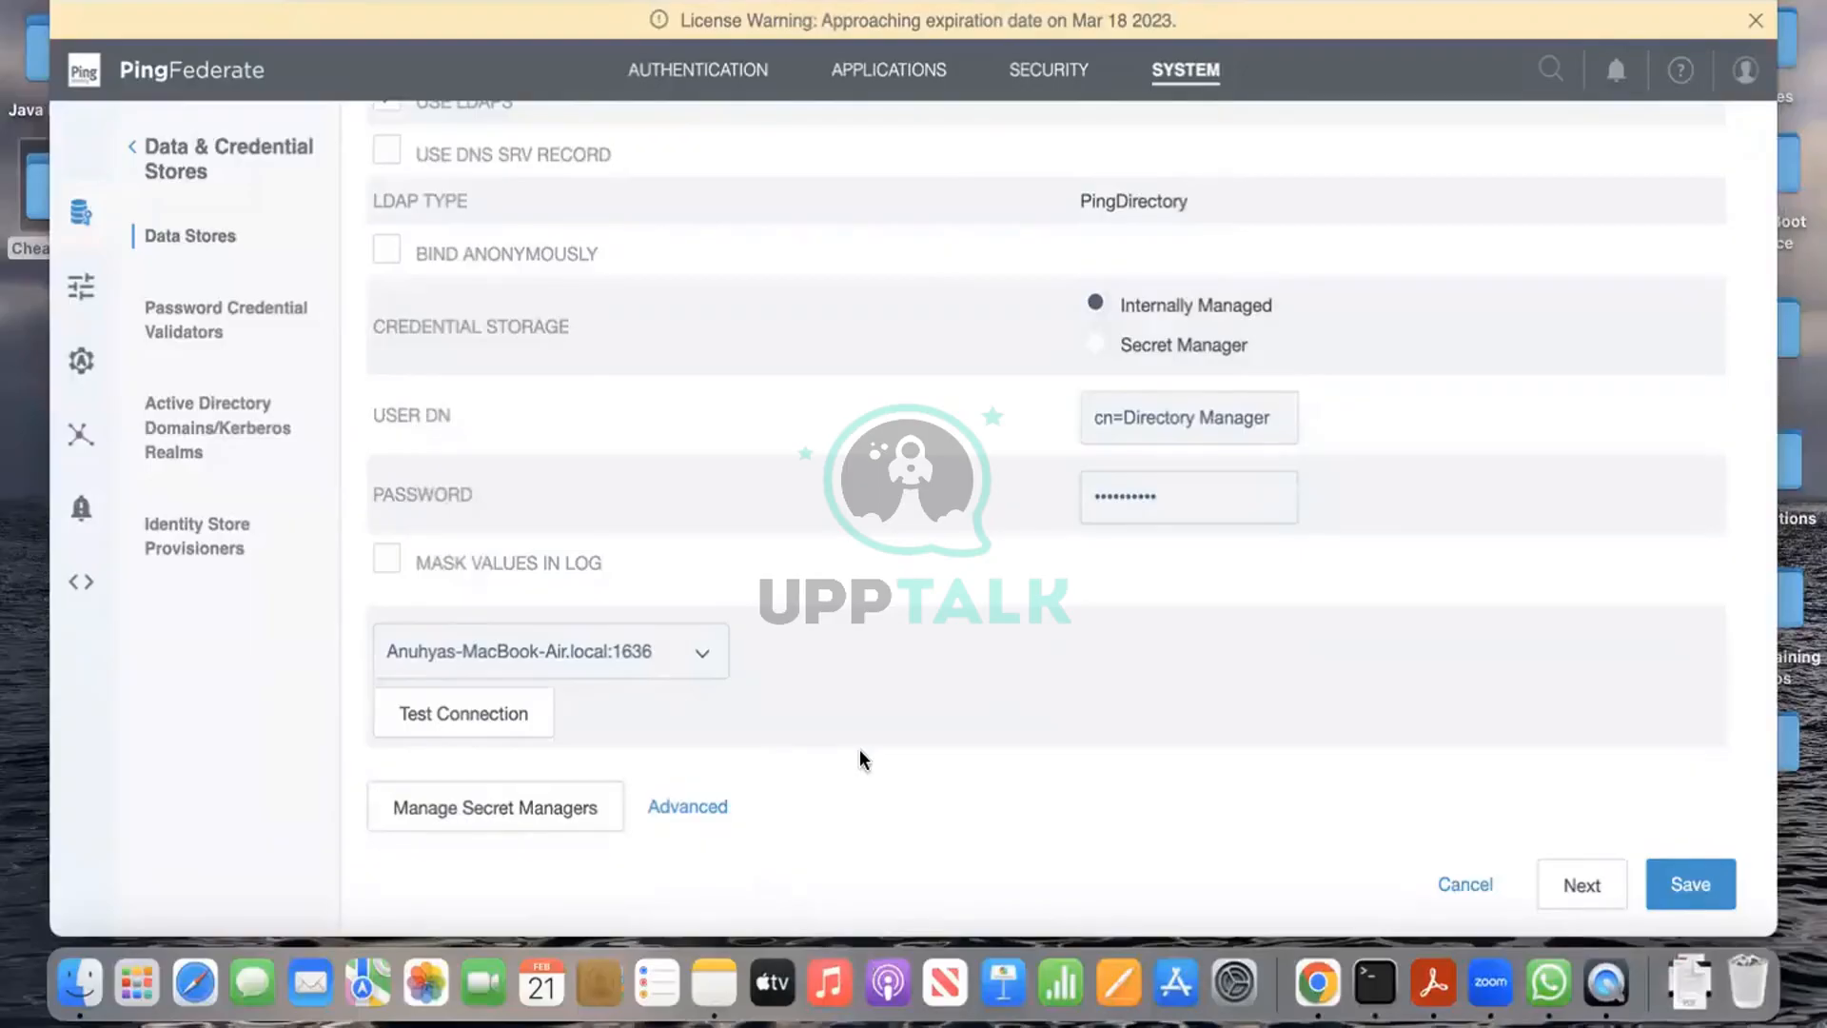
key(ctrl+Left)
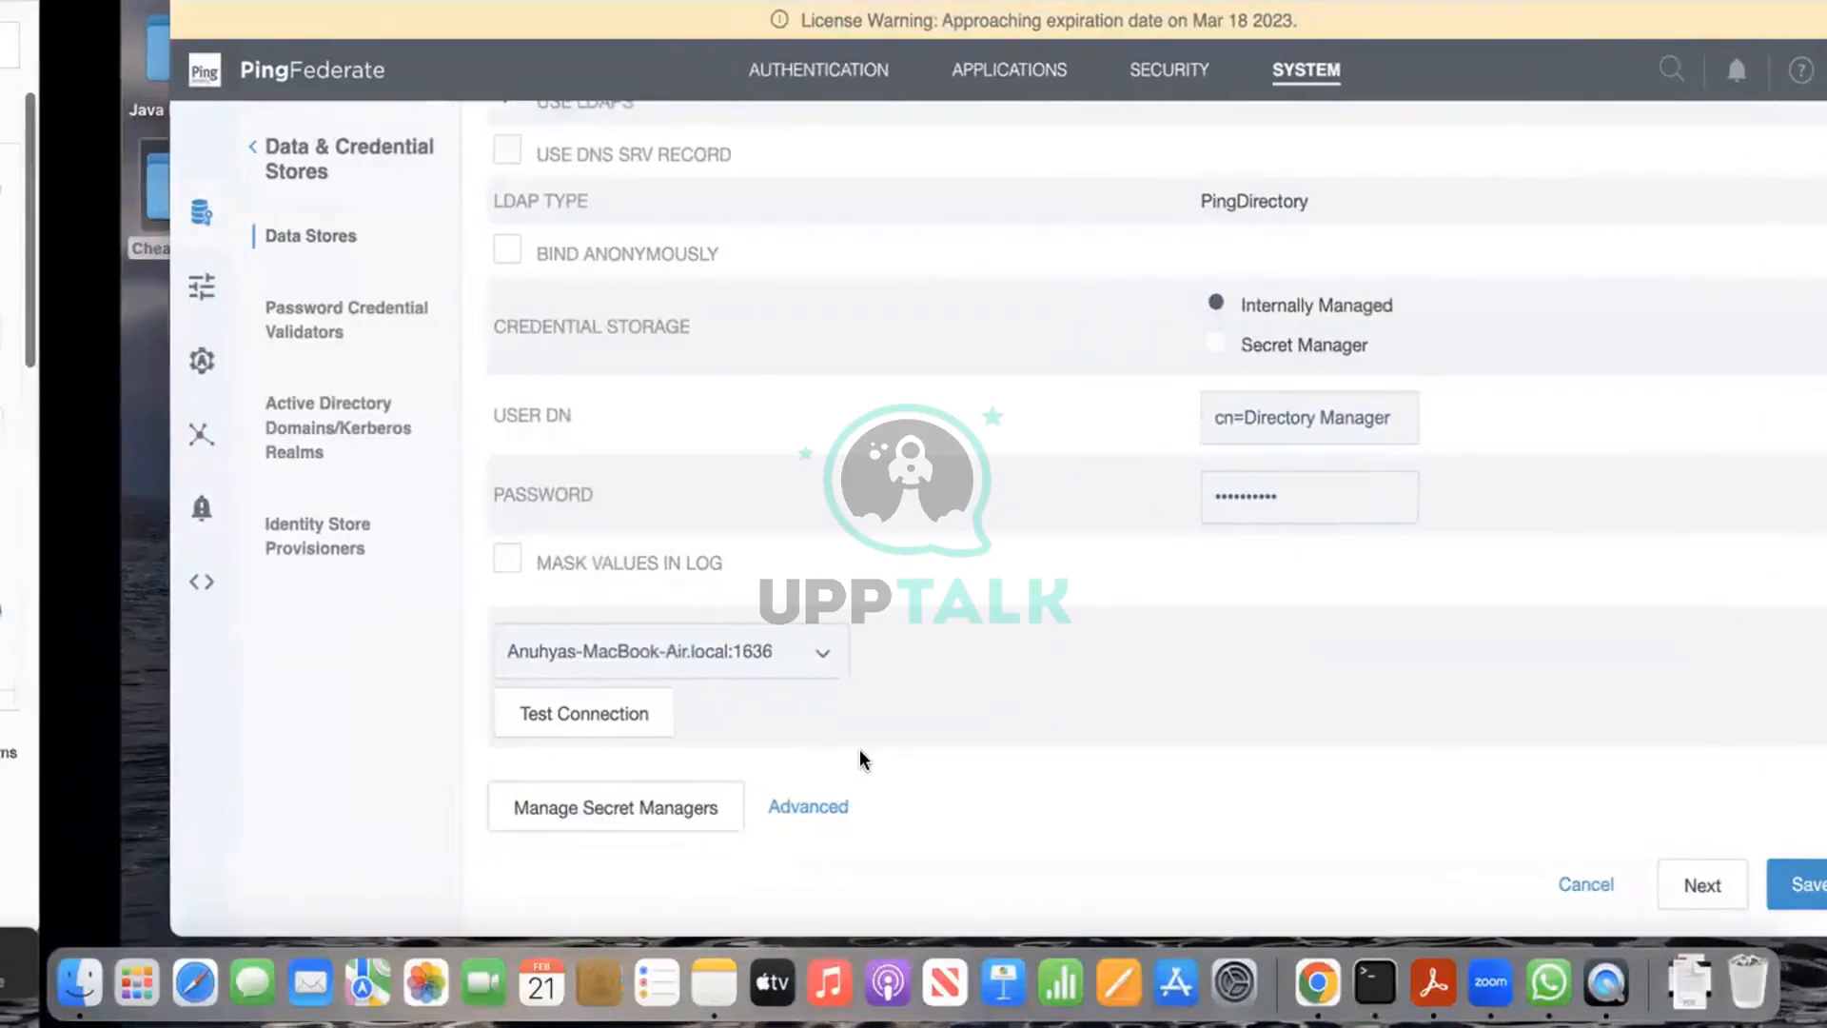
Step: Highlight the attlocal.net server hostname in the status output's HTTP extension URLs
scroll(790, 514, down, 3)
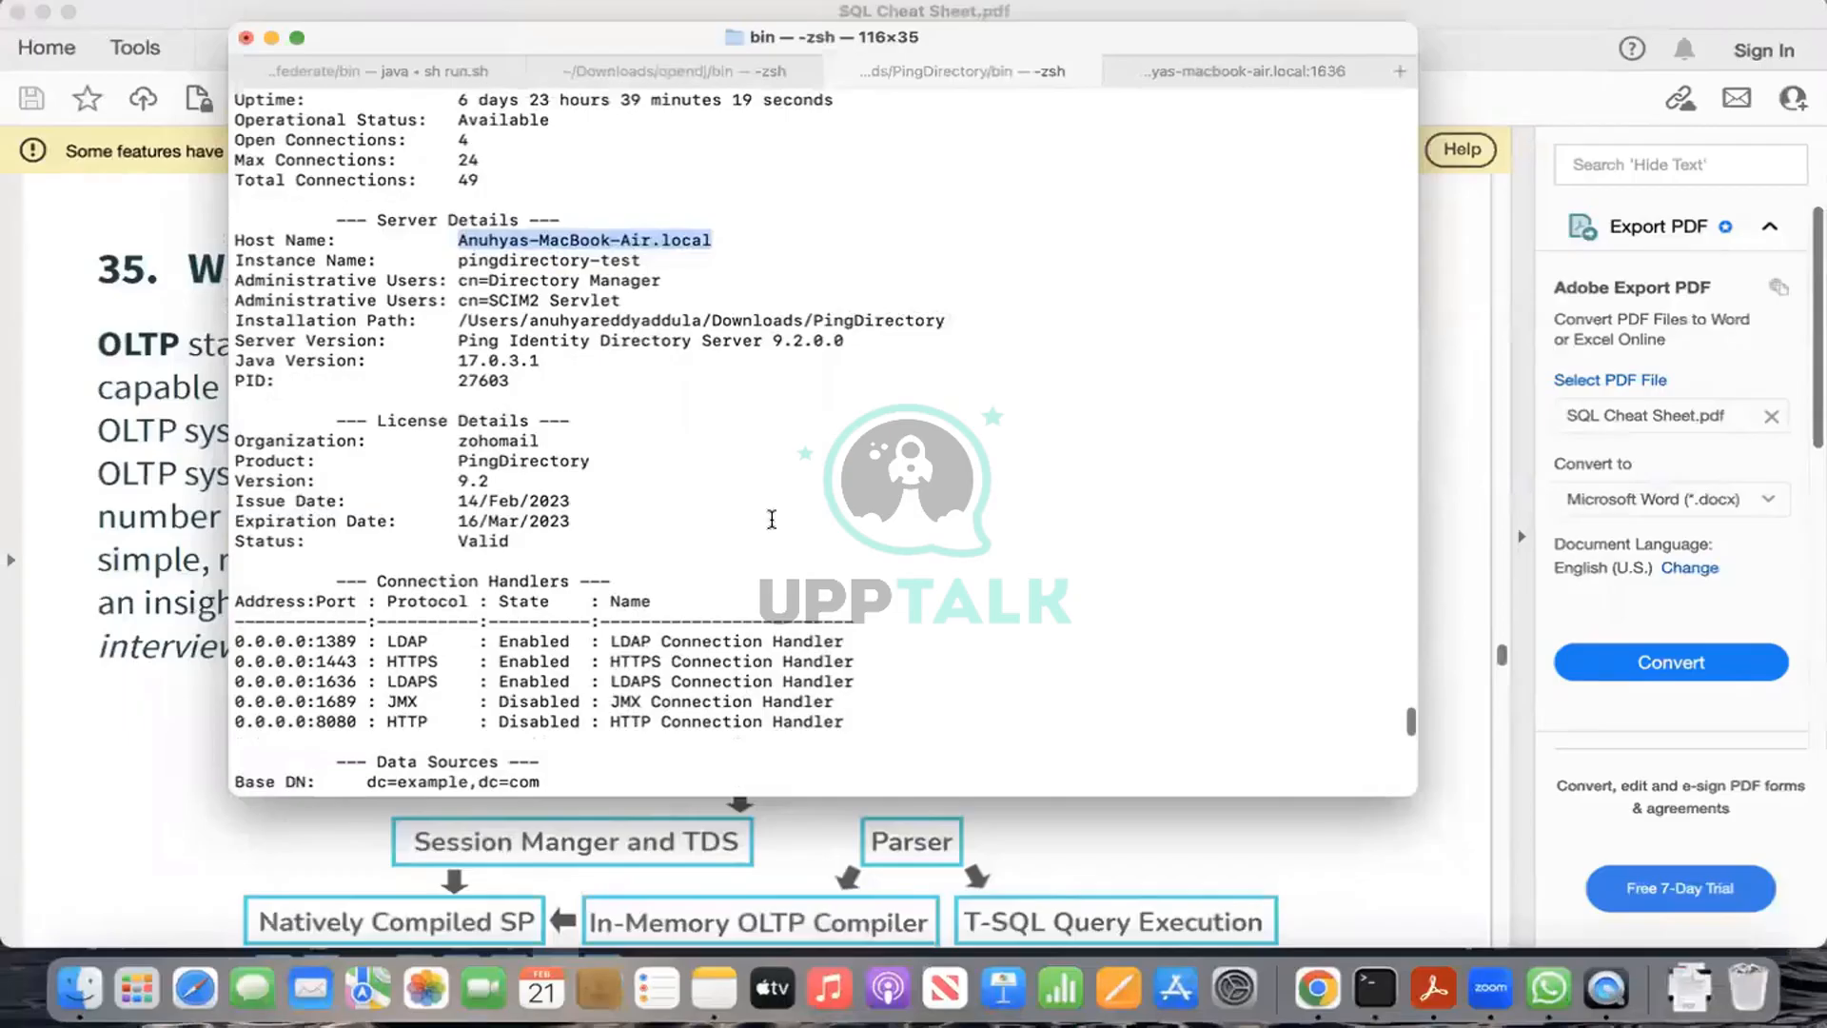
scroll(645, 401, down, 8)
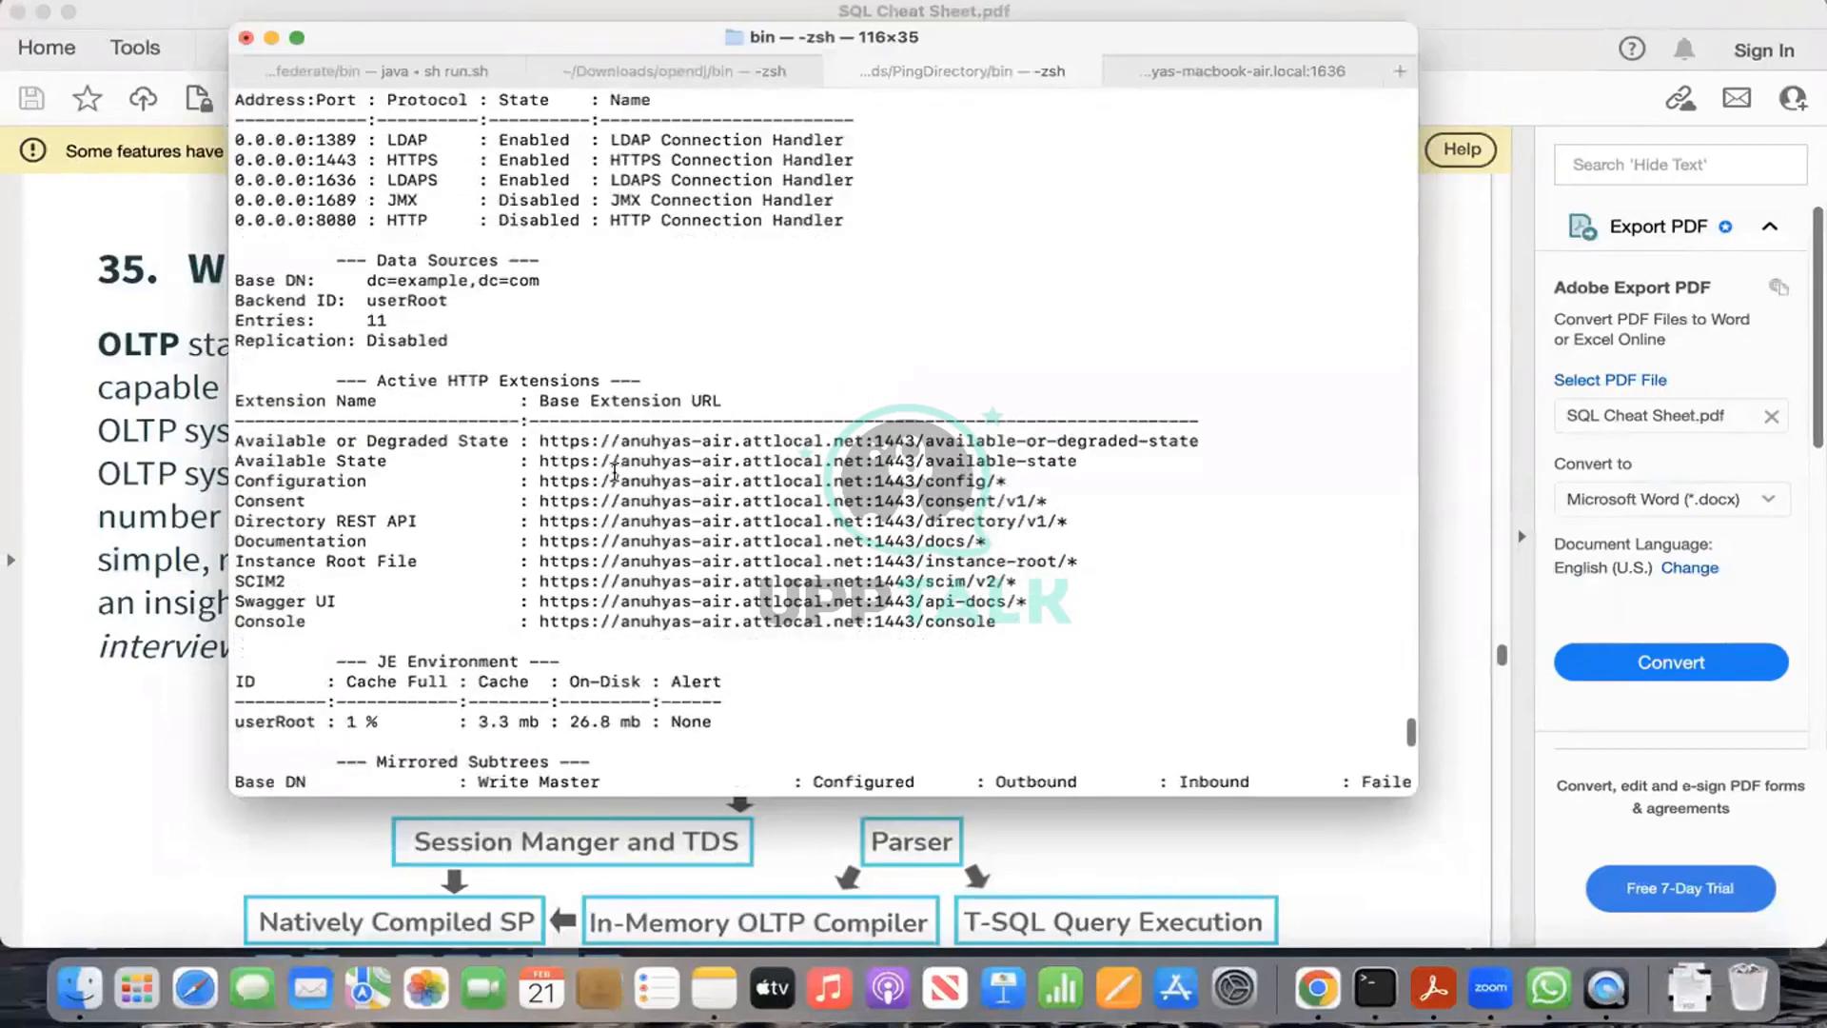
scroll(623, 463, up, 3)
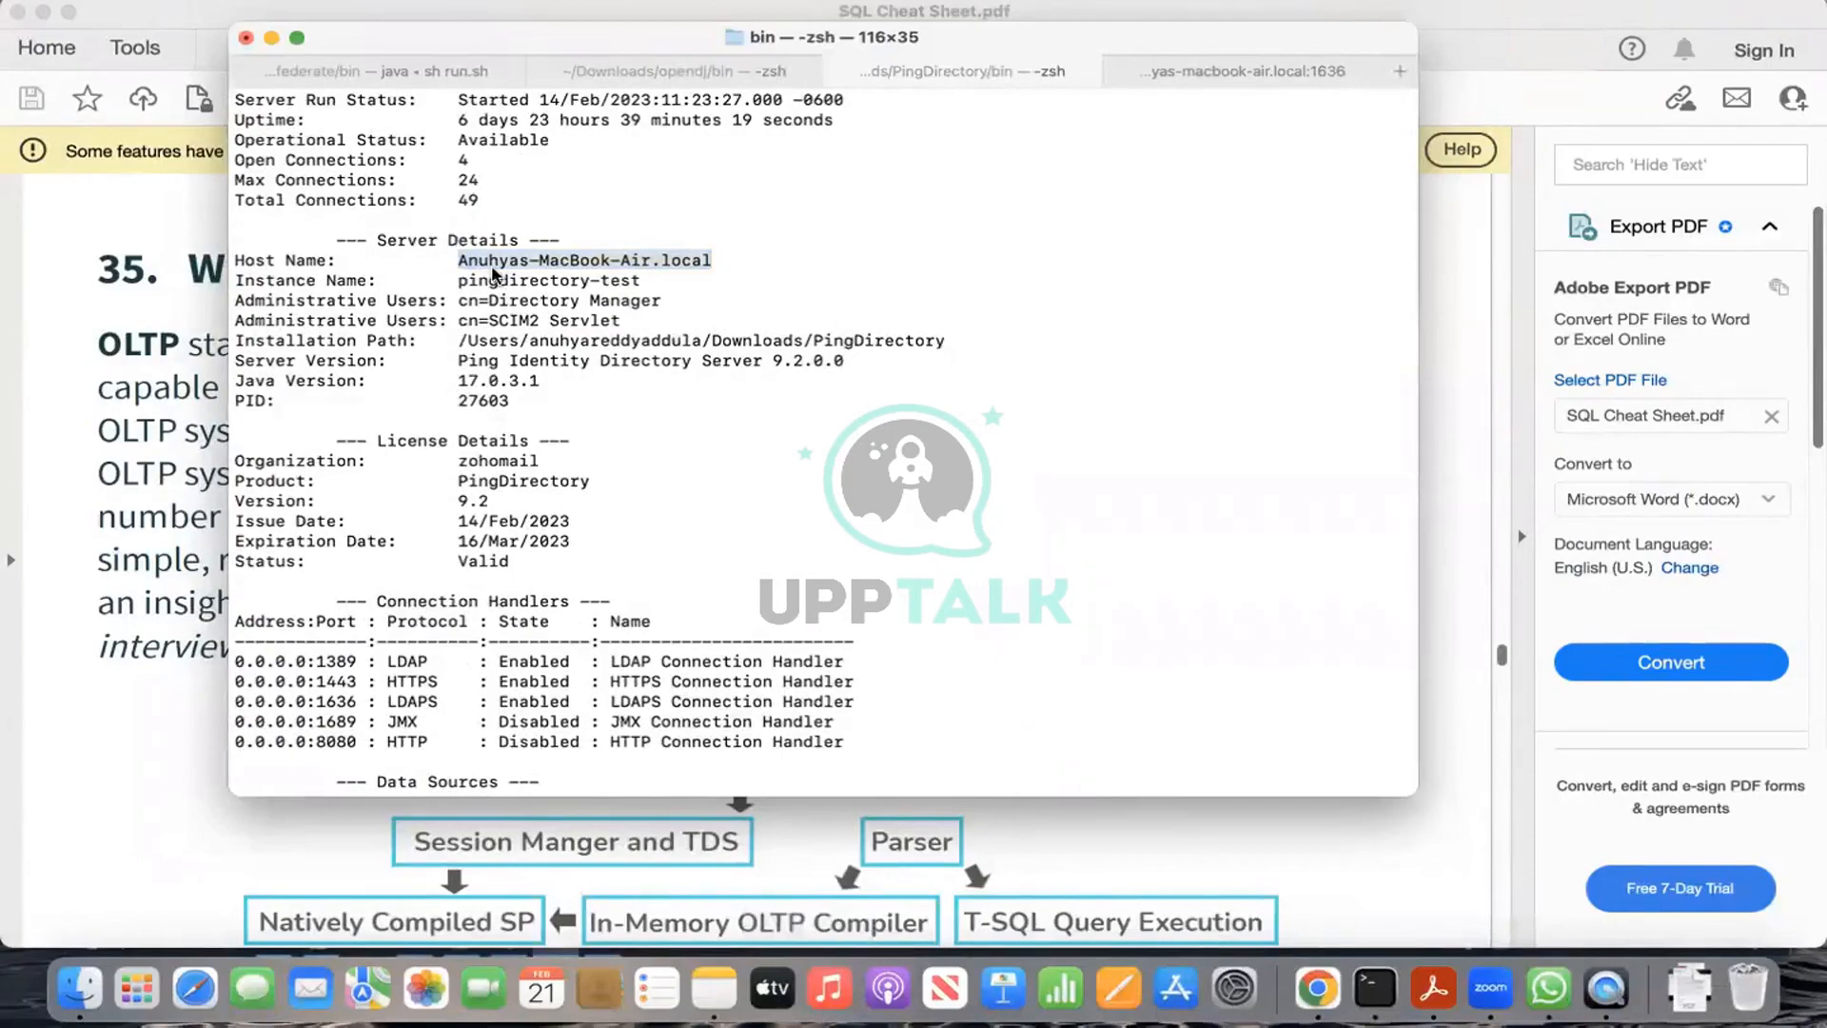
scroll(781, 440, down, 10)
scroll(781, 440, down, 1)
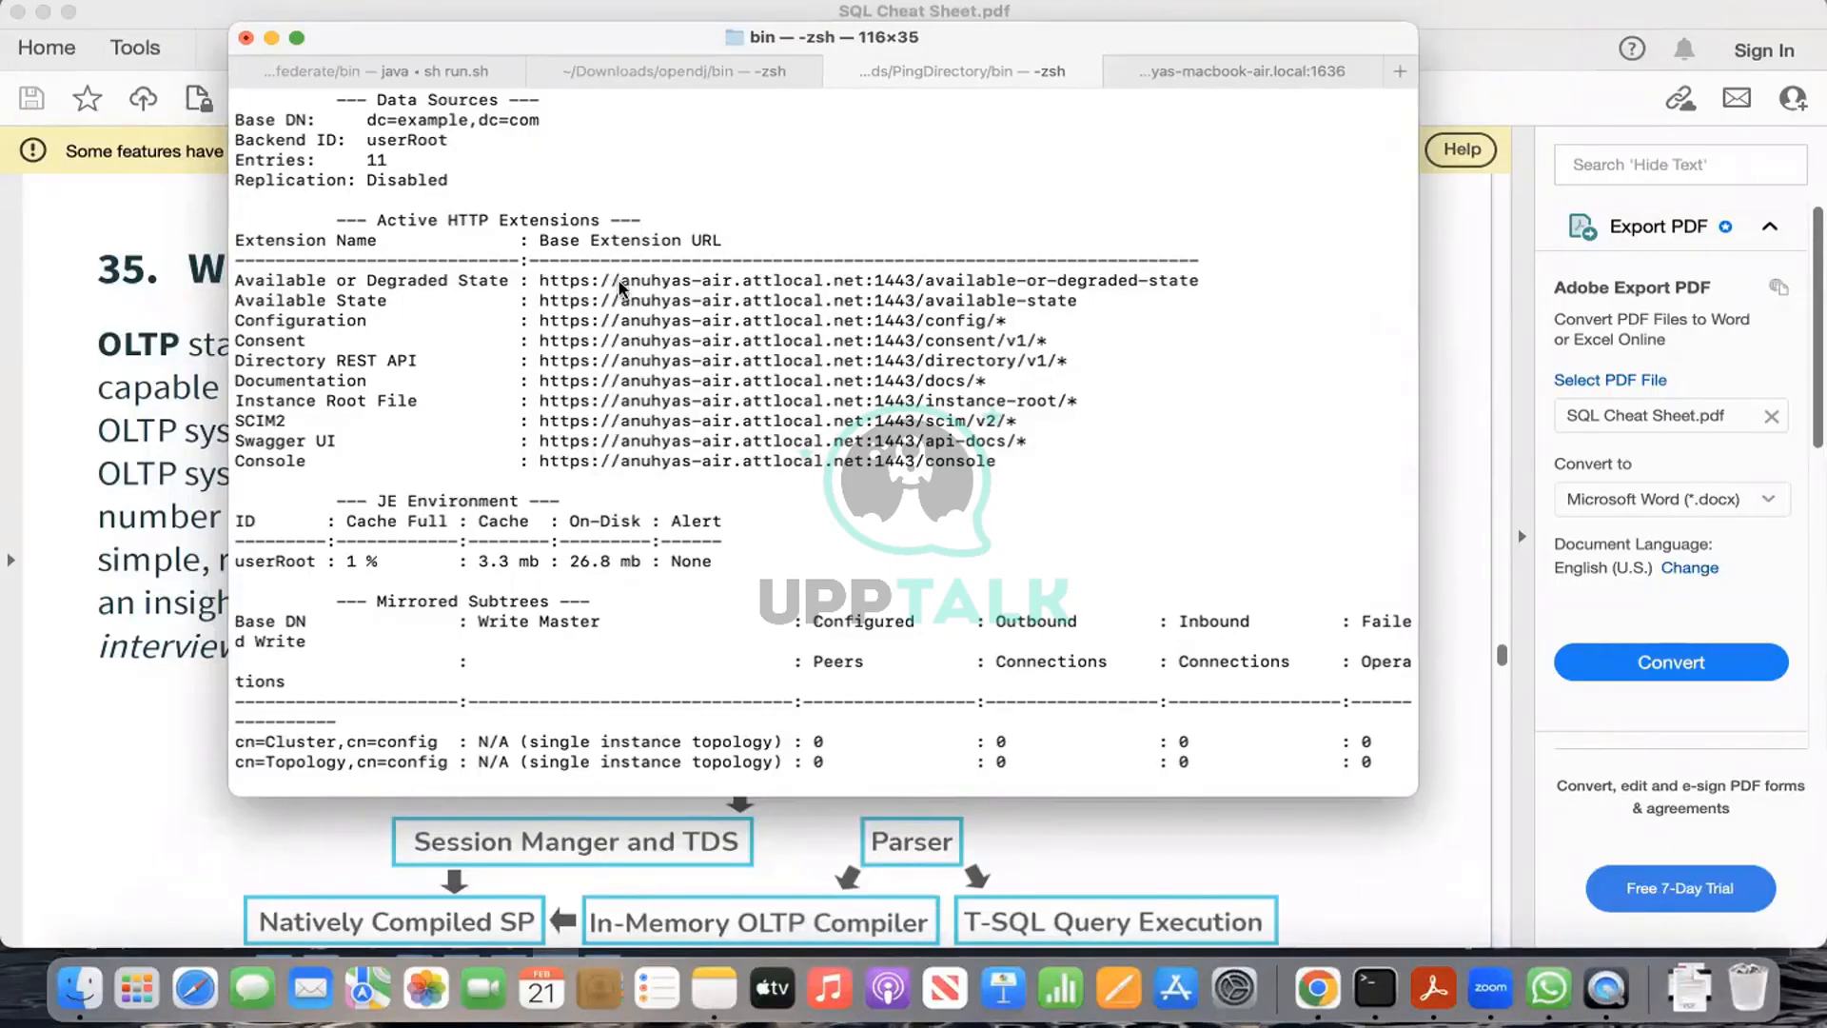
drag(620, 286, 871, 285)
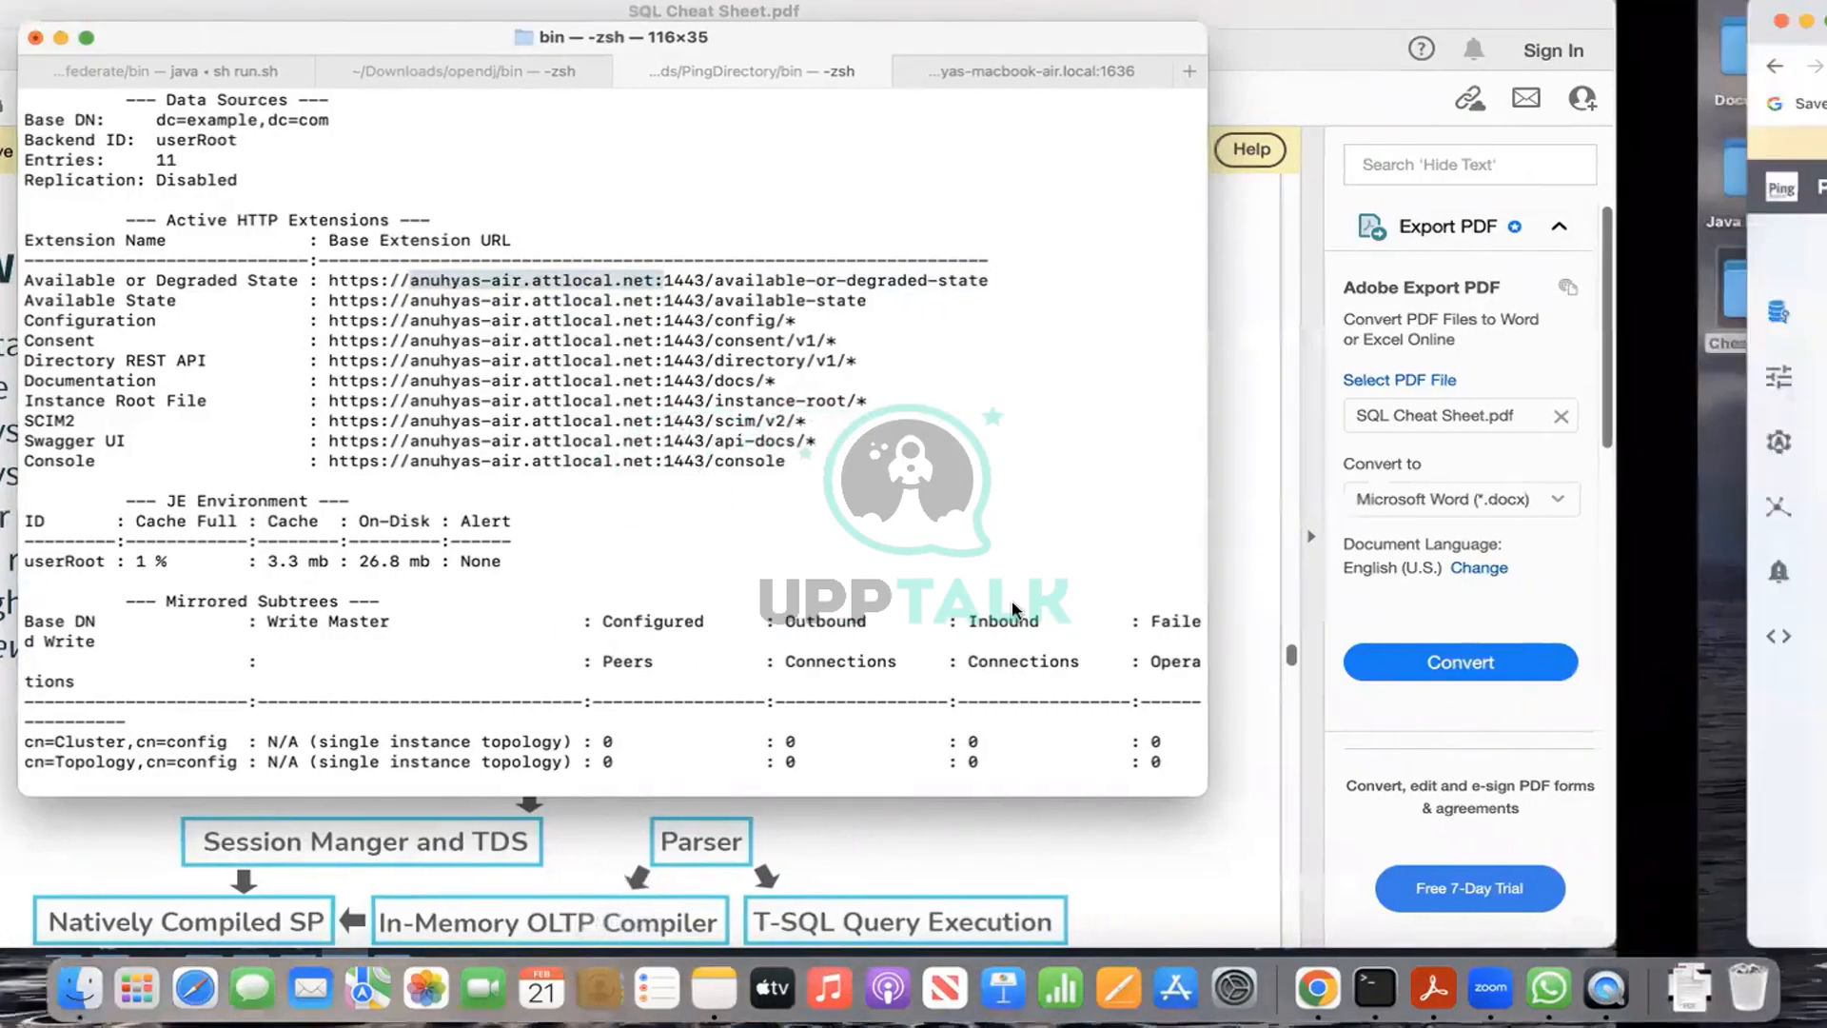
key(ctrl+Right)
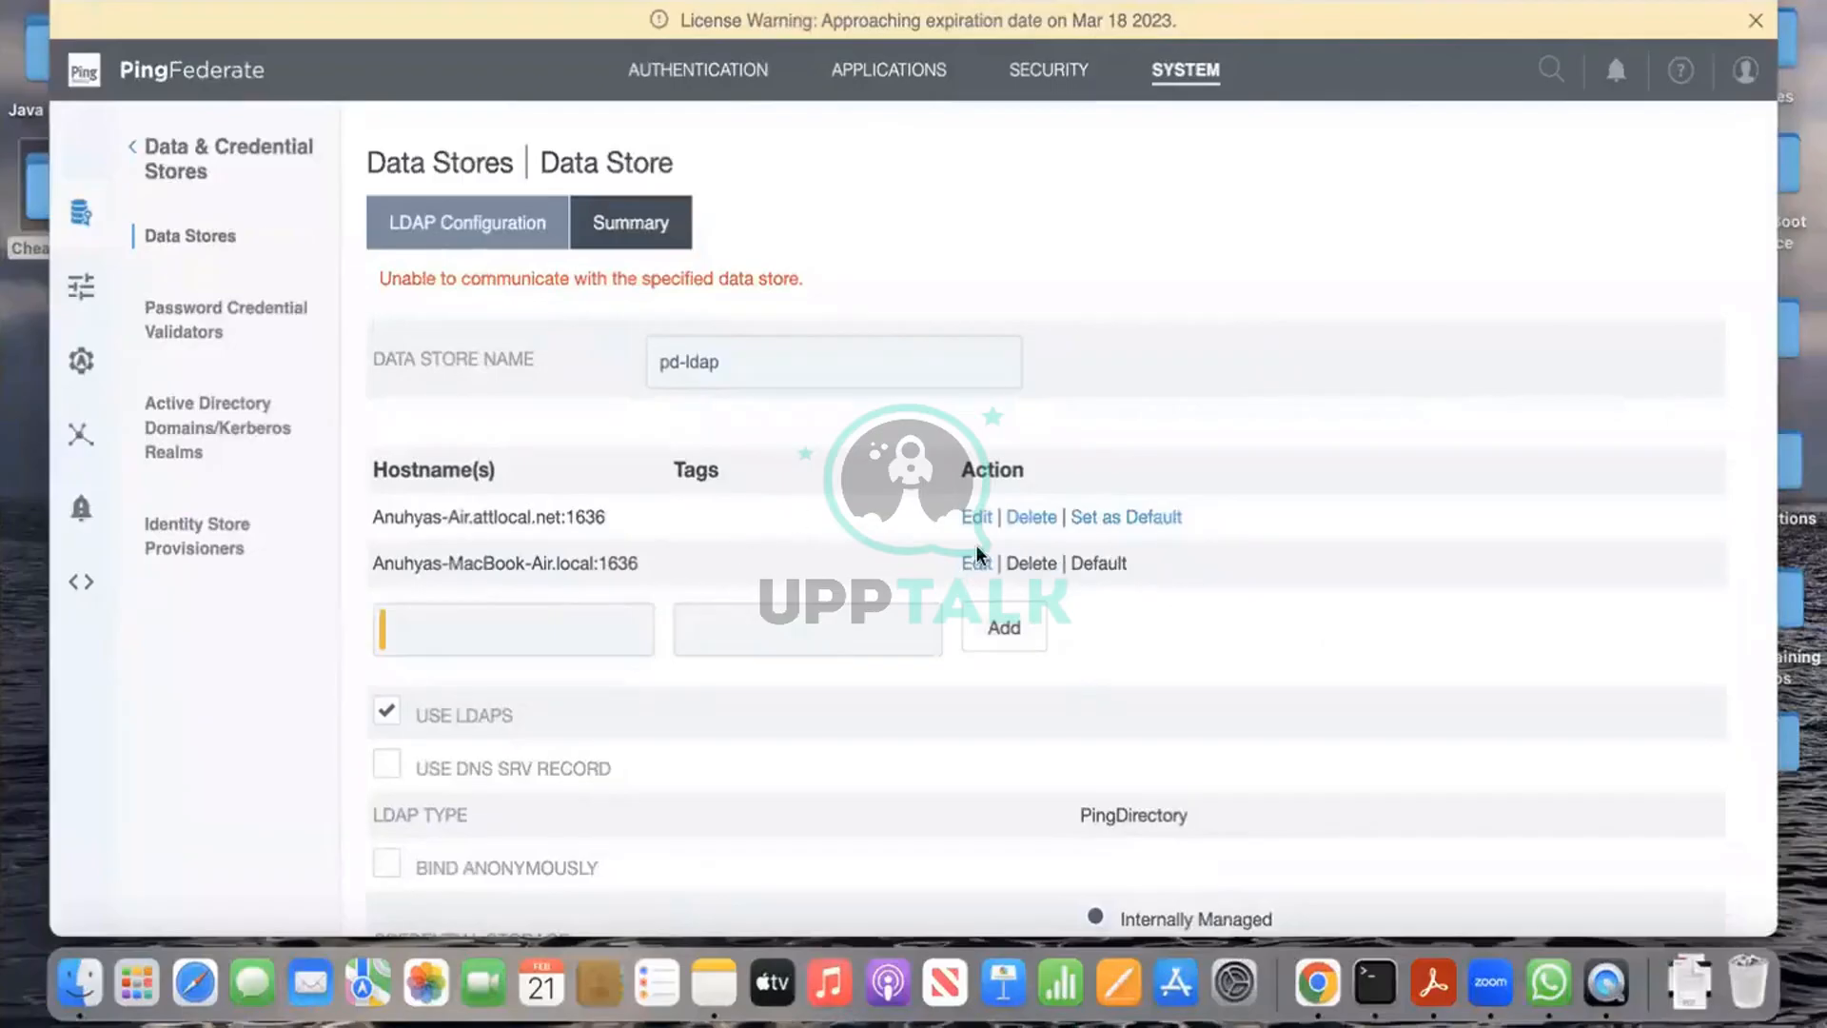
Step: Add the pasted attlocal.net hostname on port 1636 and make it the default
click(594, 626)
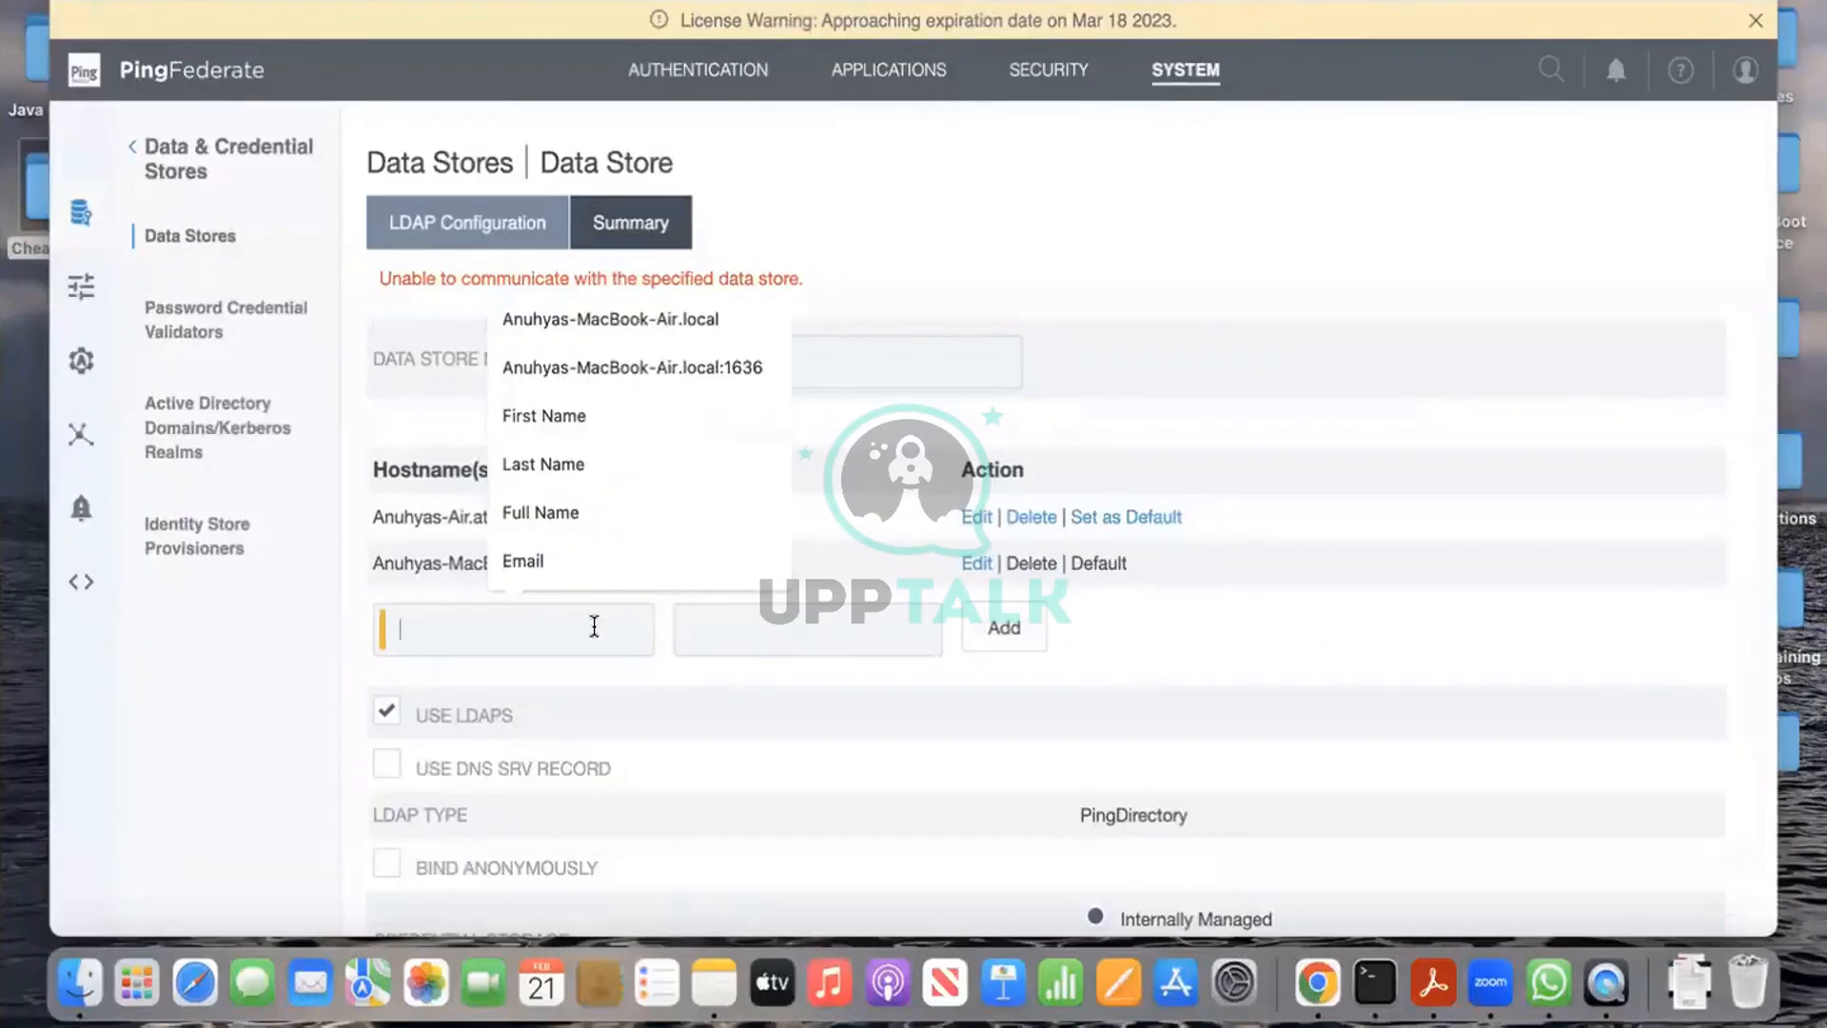
text(anuhyas-air.attlocal.net:)
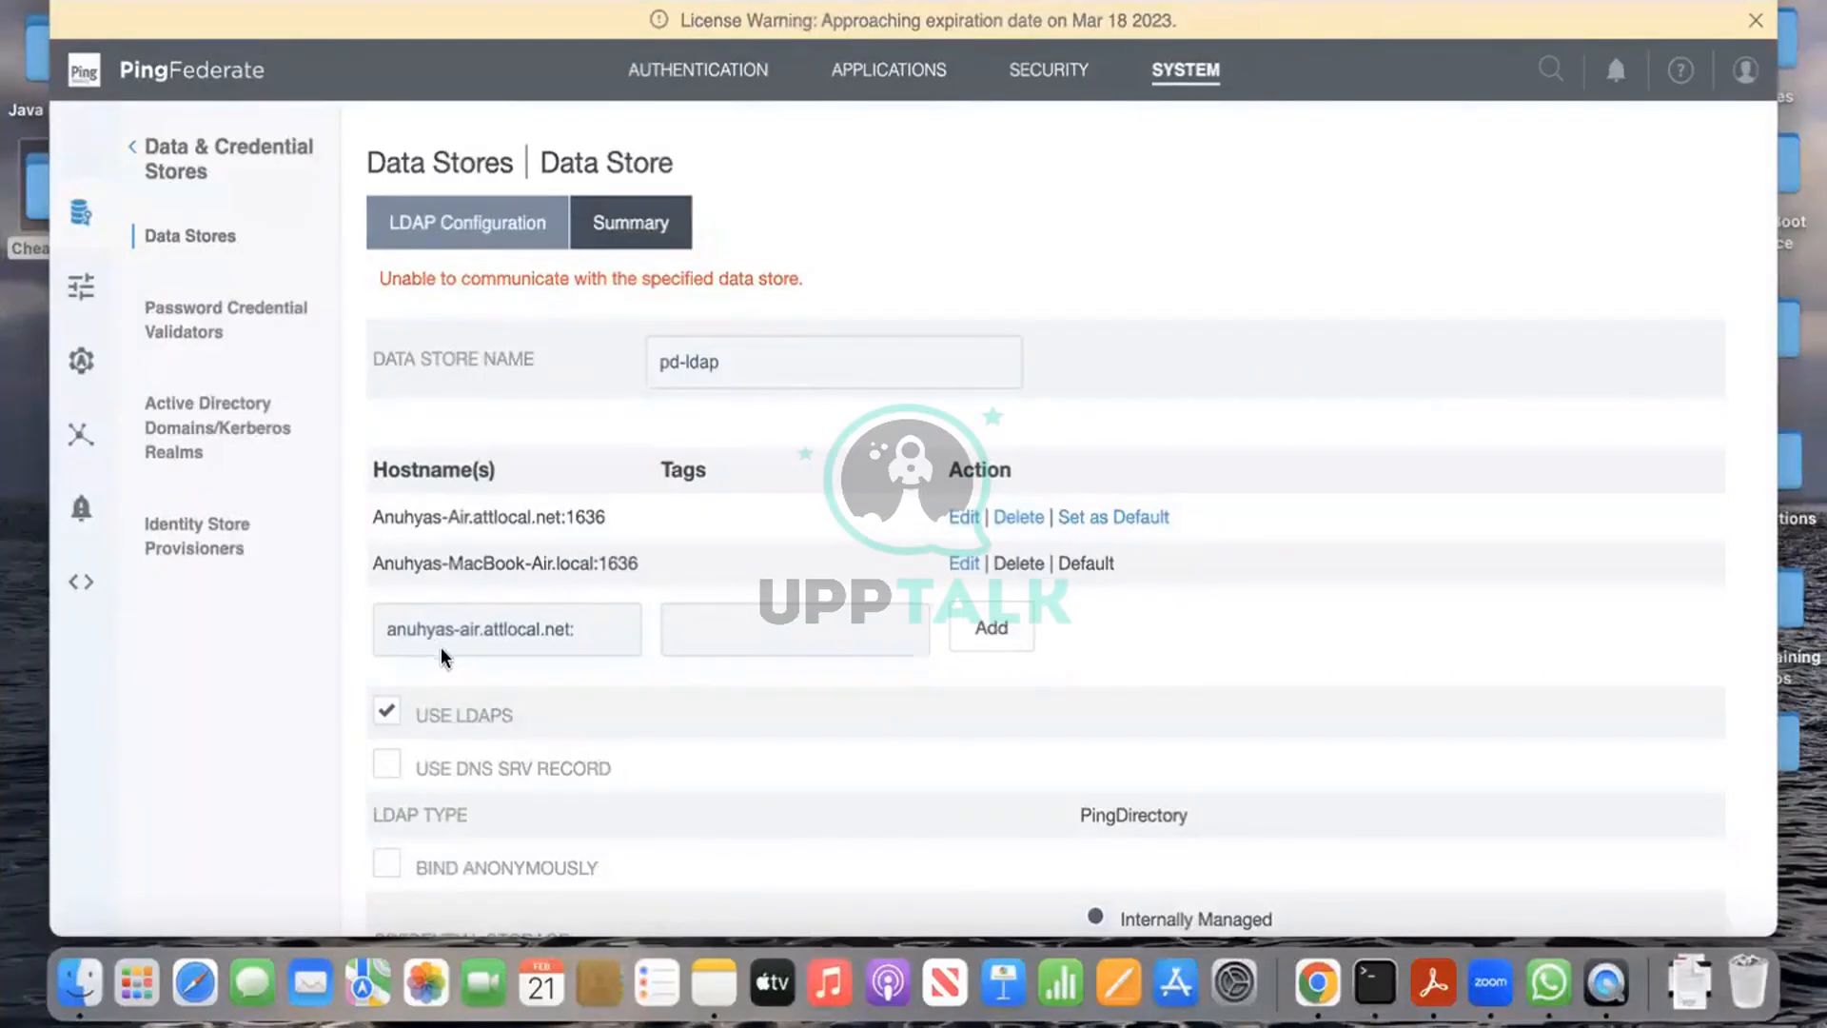
text(1636)
click(997, 626)
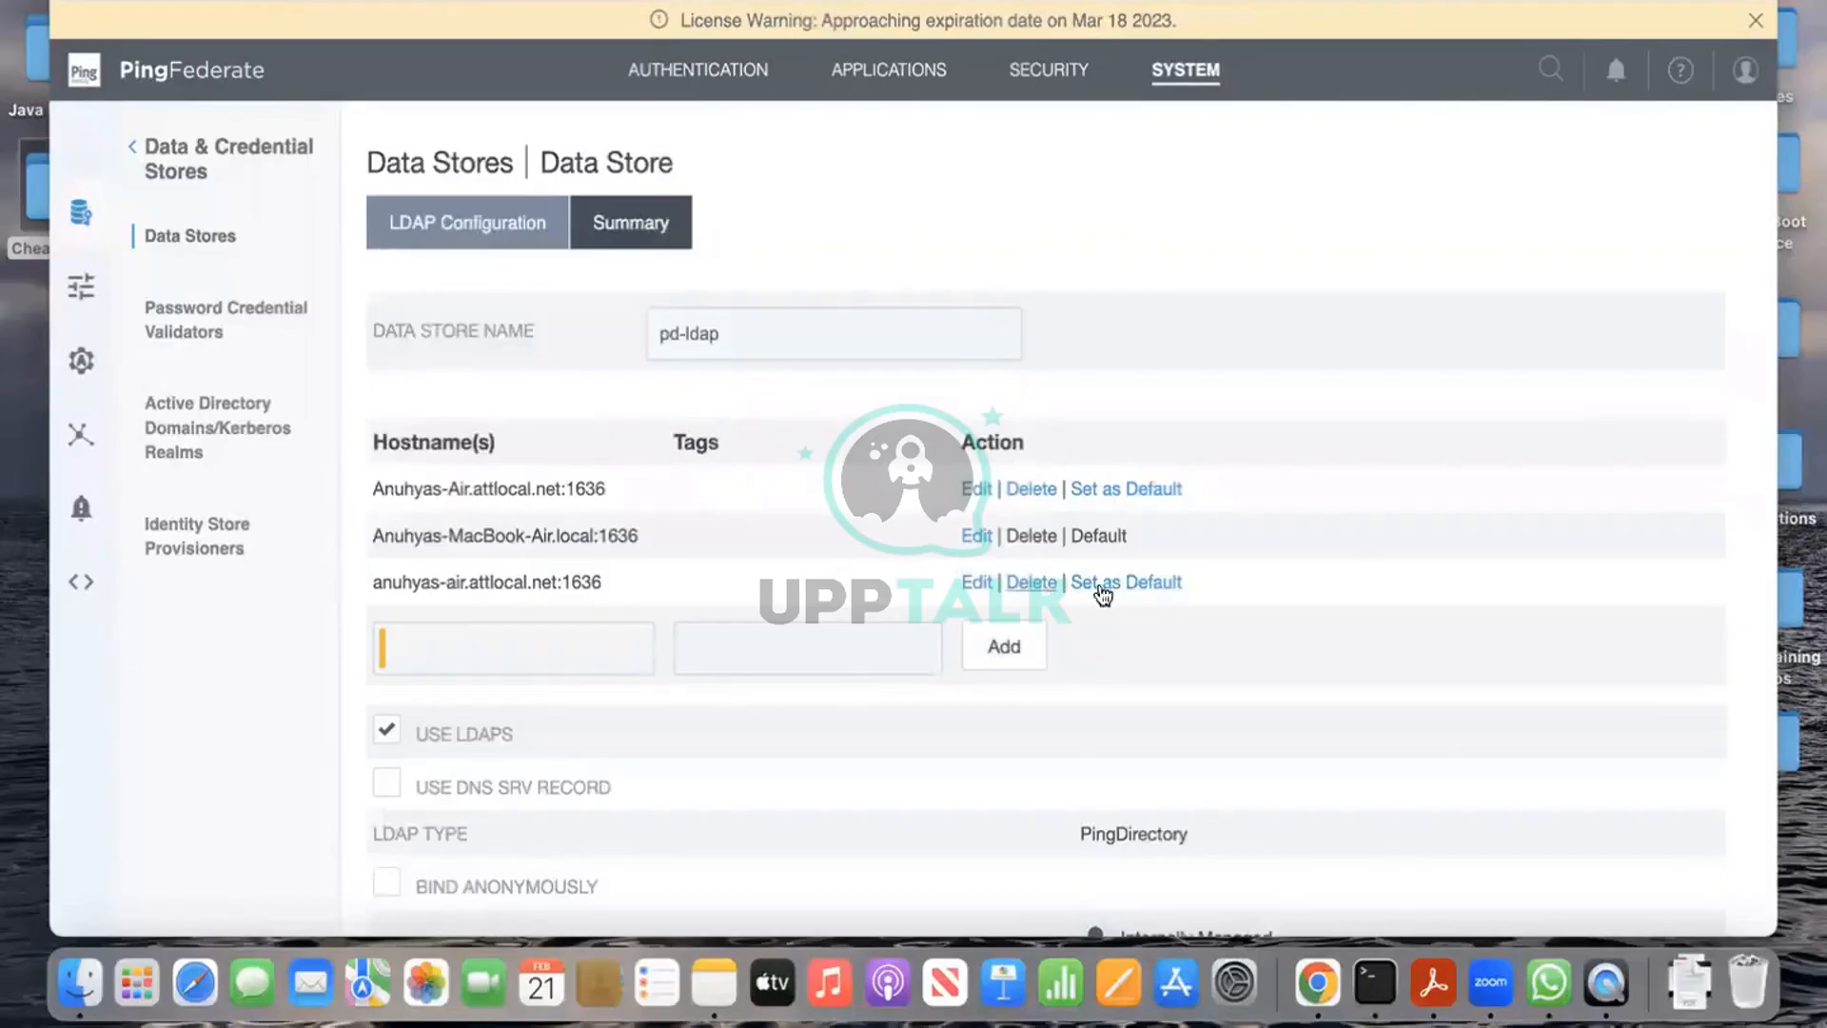
click(1126, 585)
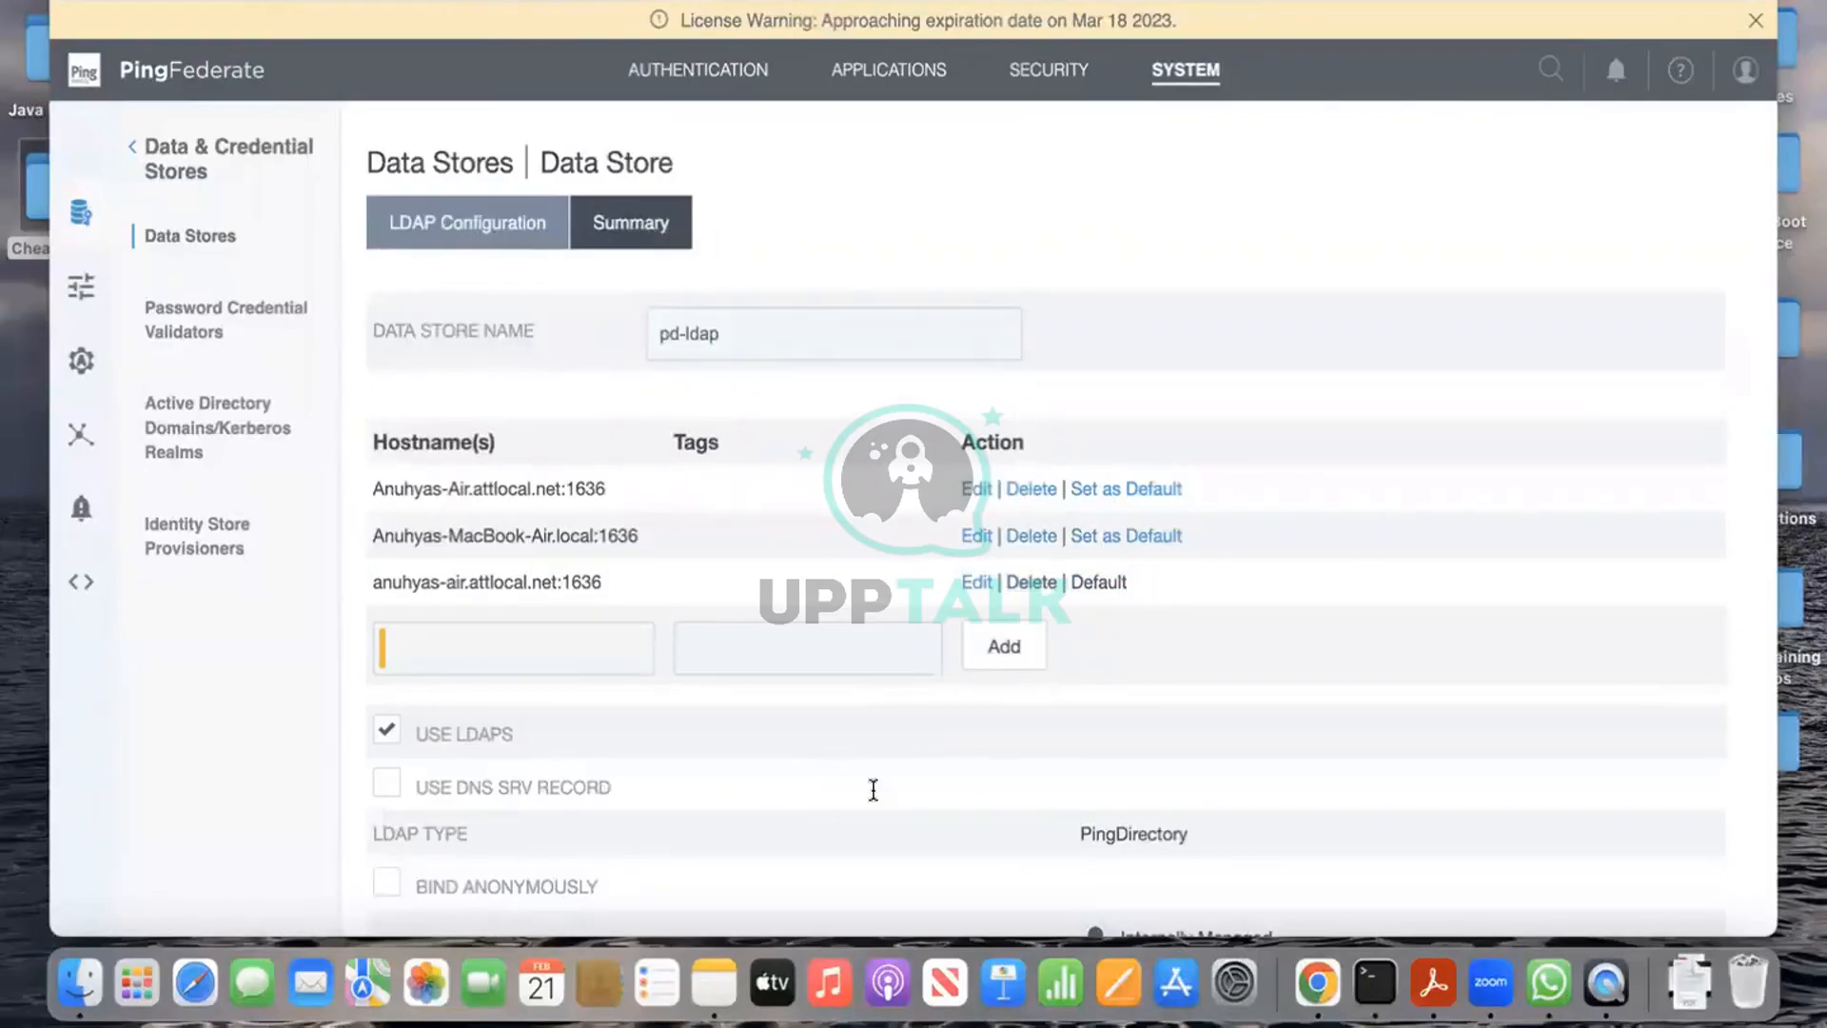
Step: Select the attlocal.net hostname in the test dropdown and test the connection again
scroll(874, 790, down, 1)
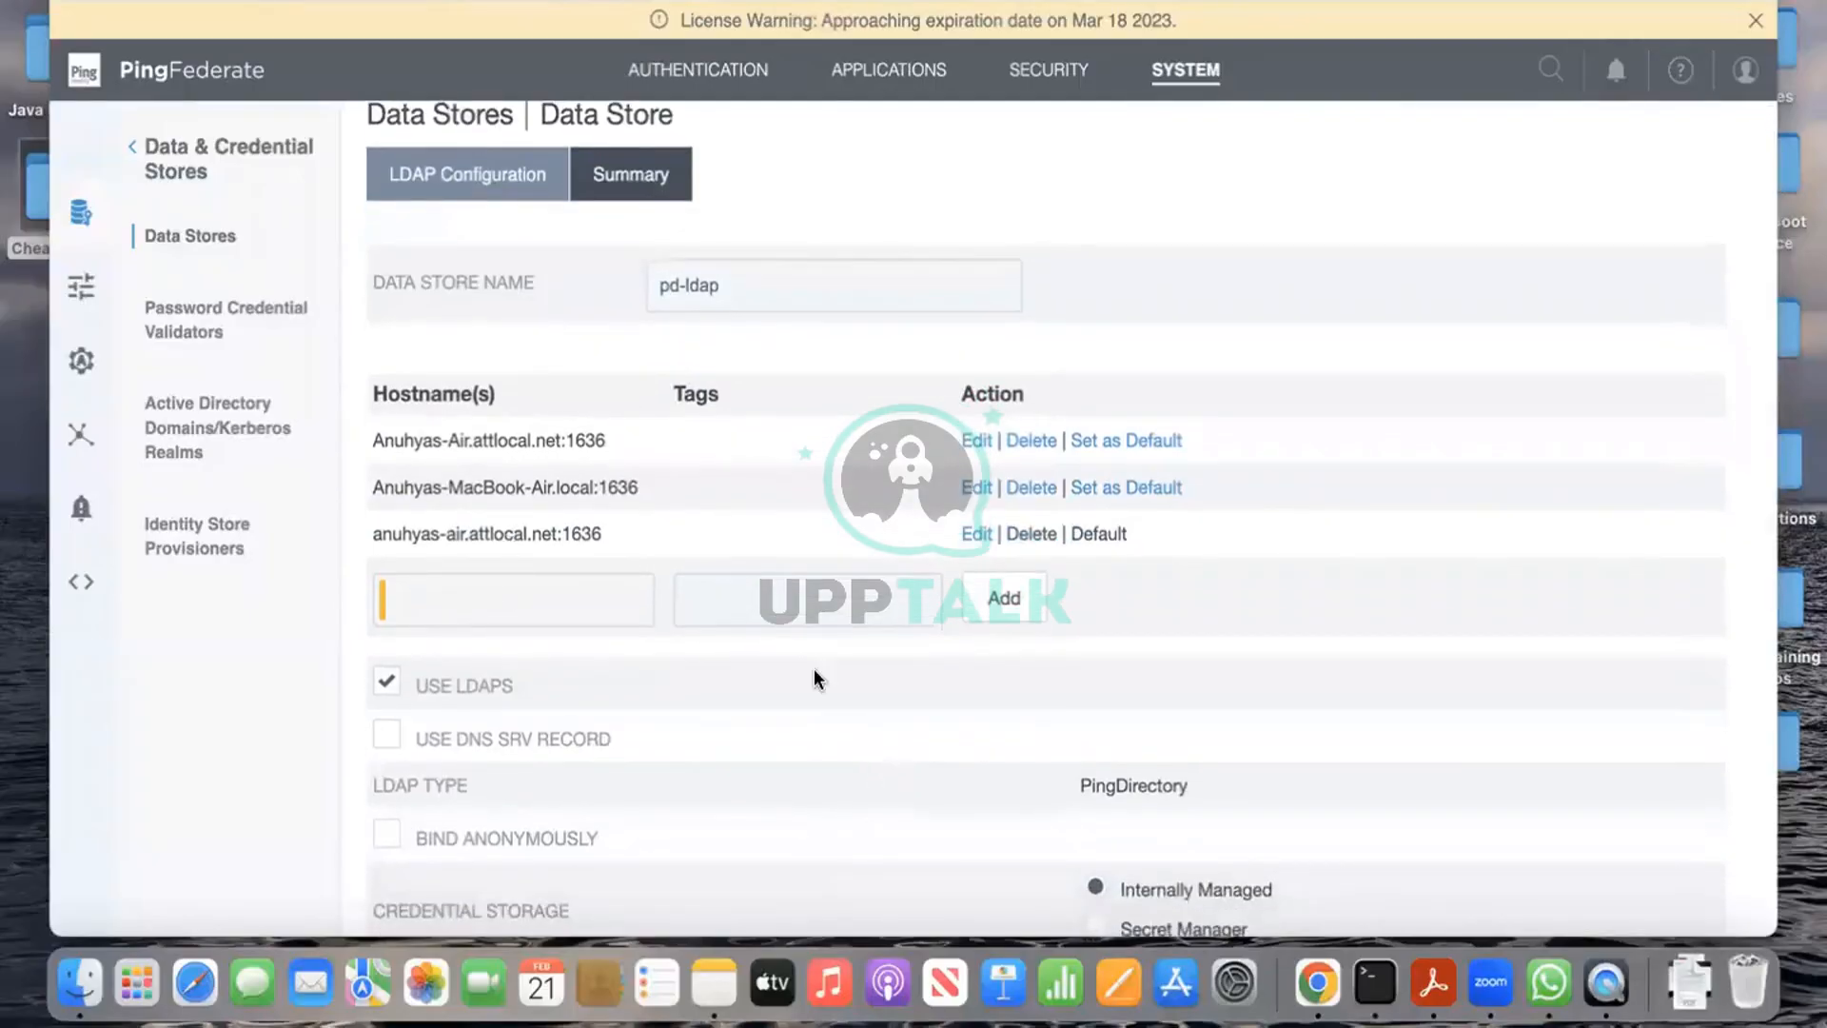
scroll(813, 671, down, 6)
scroll(814, 678, down, 4)
click(680, 655)
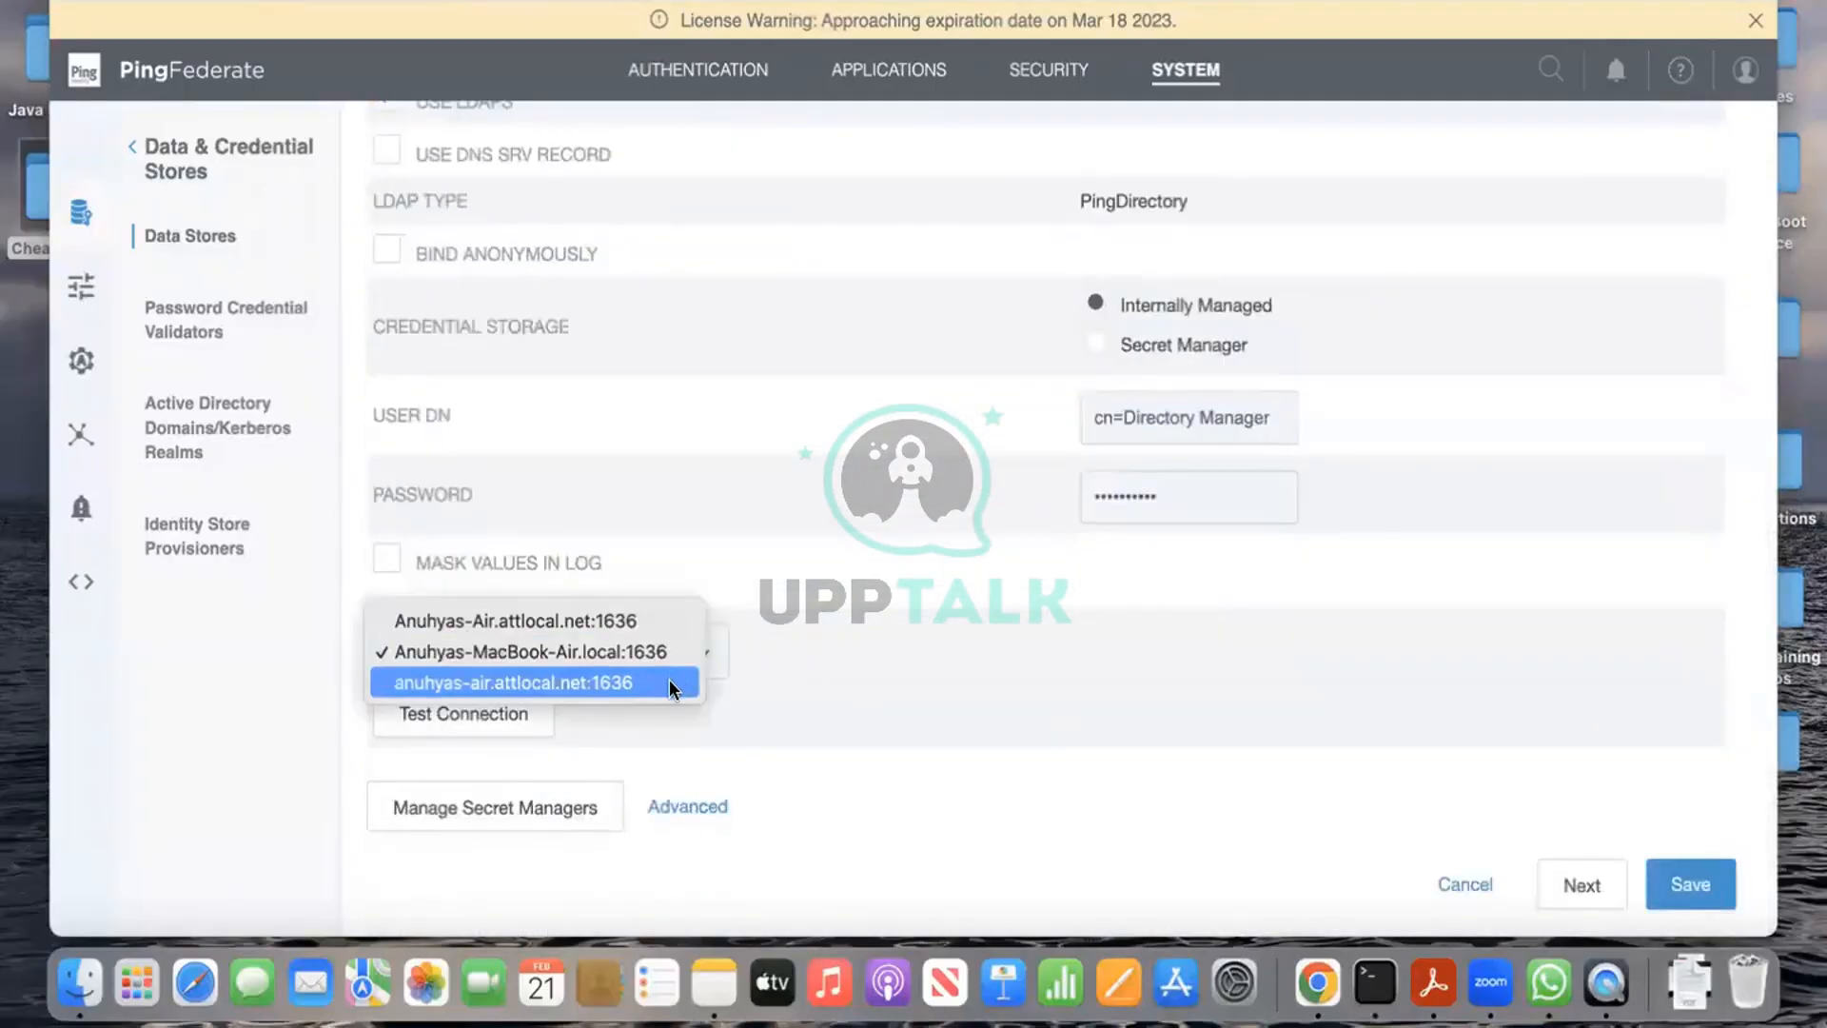
click(670, 677)
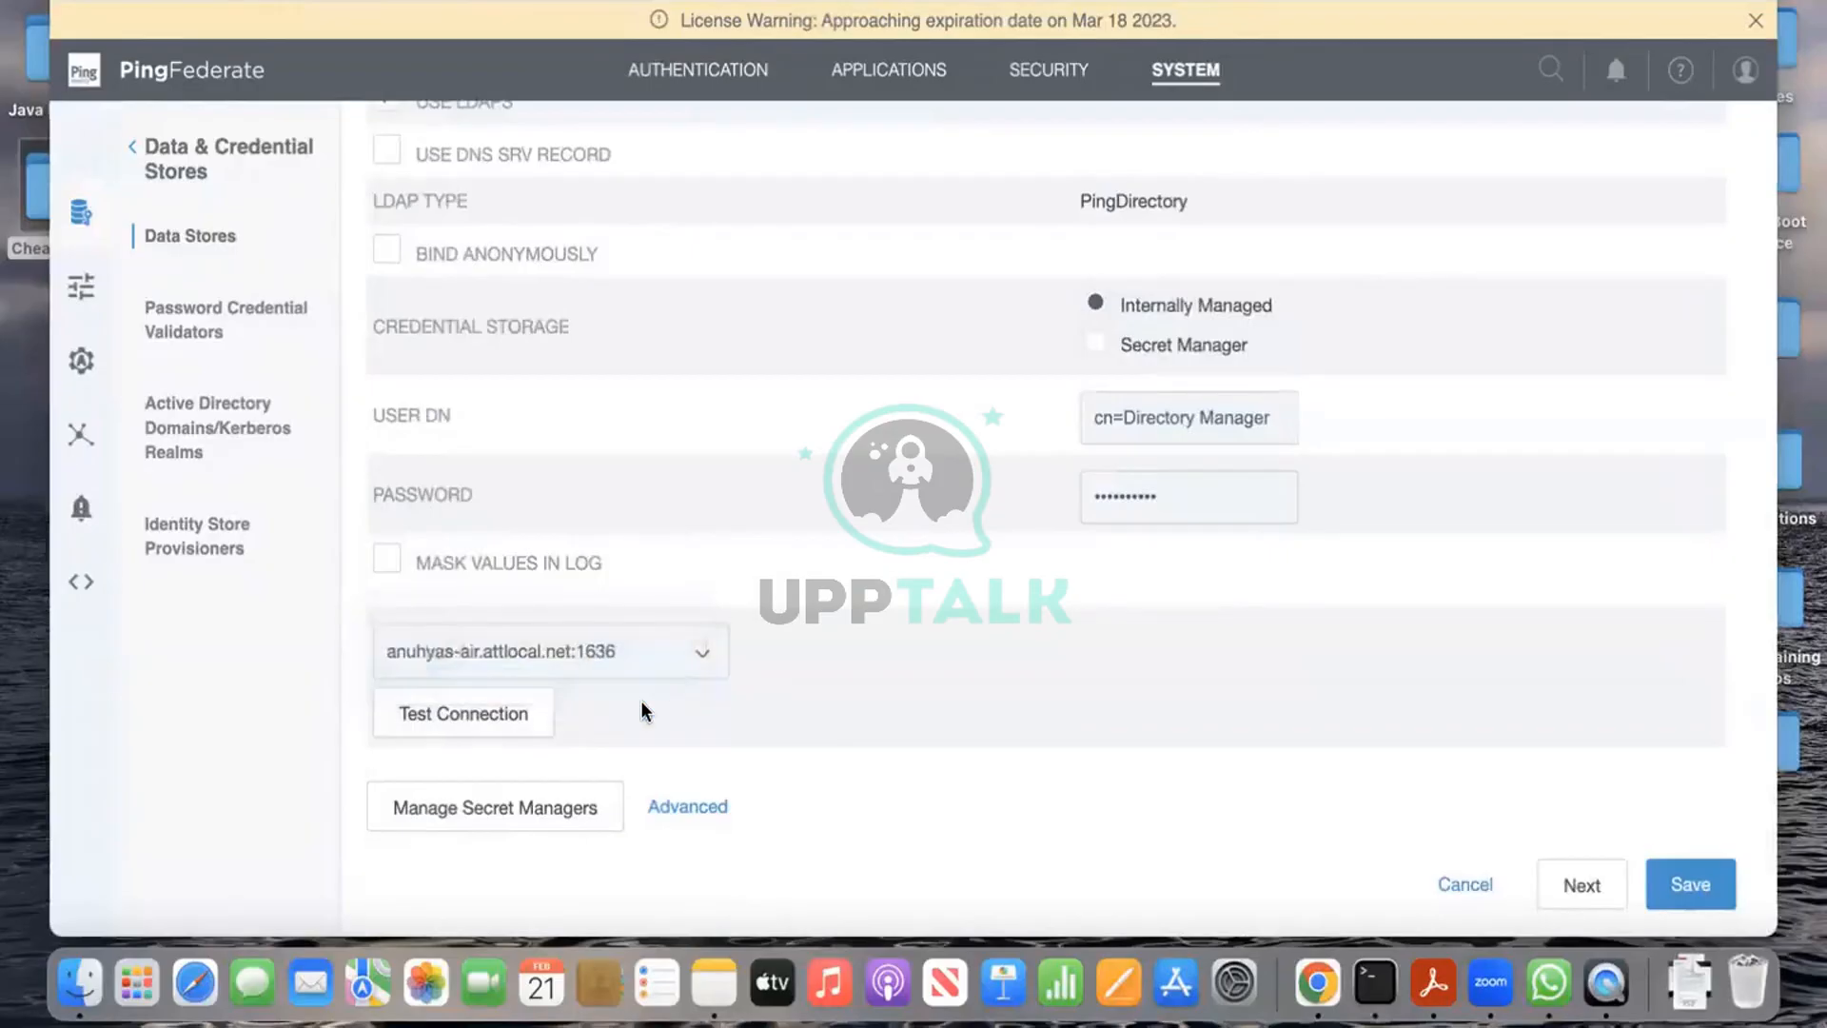
click(512, 713)
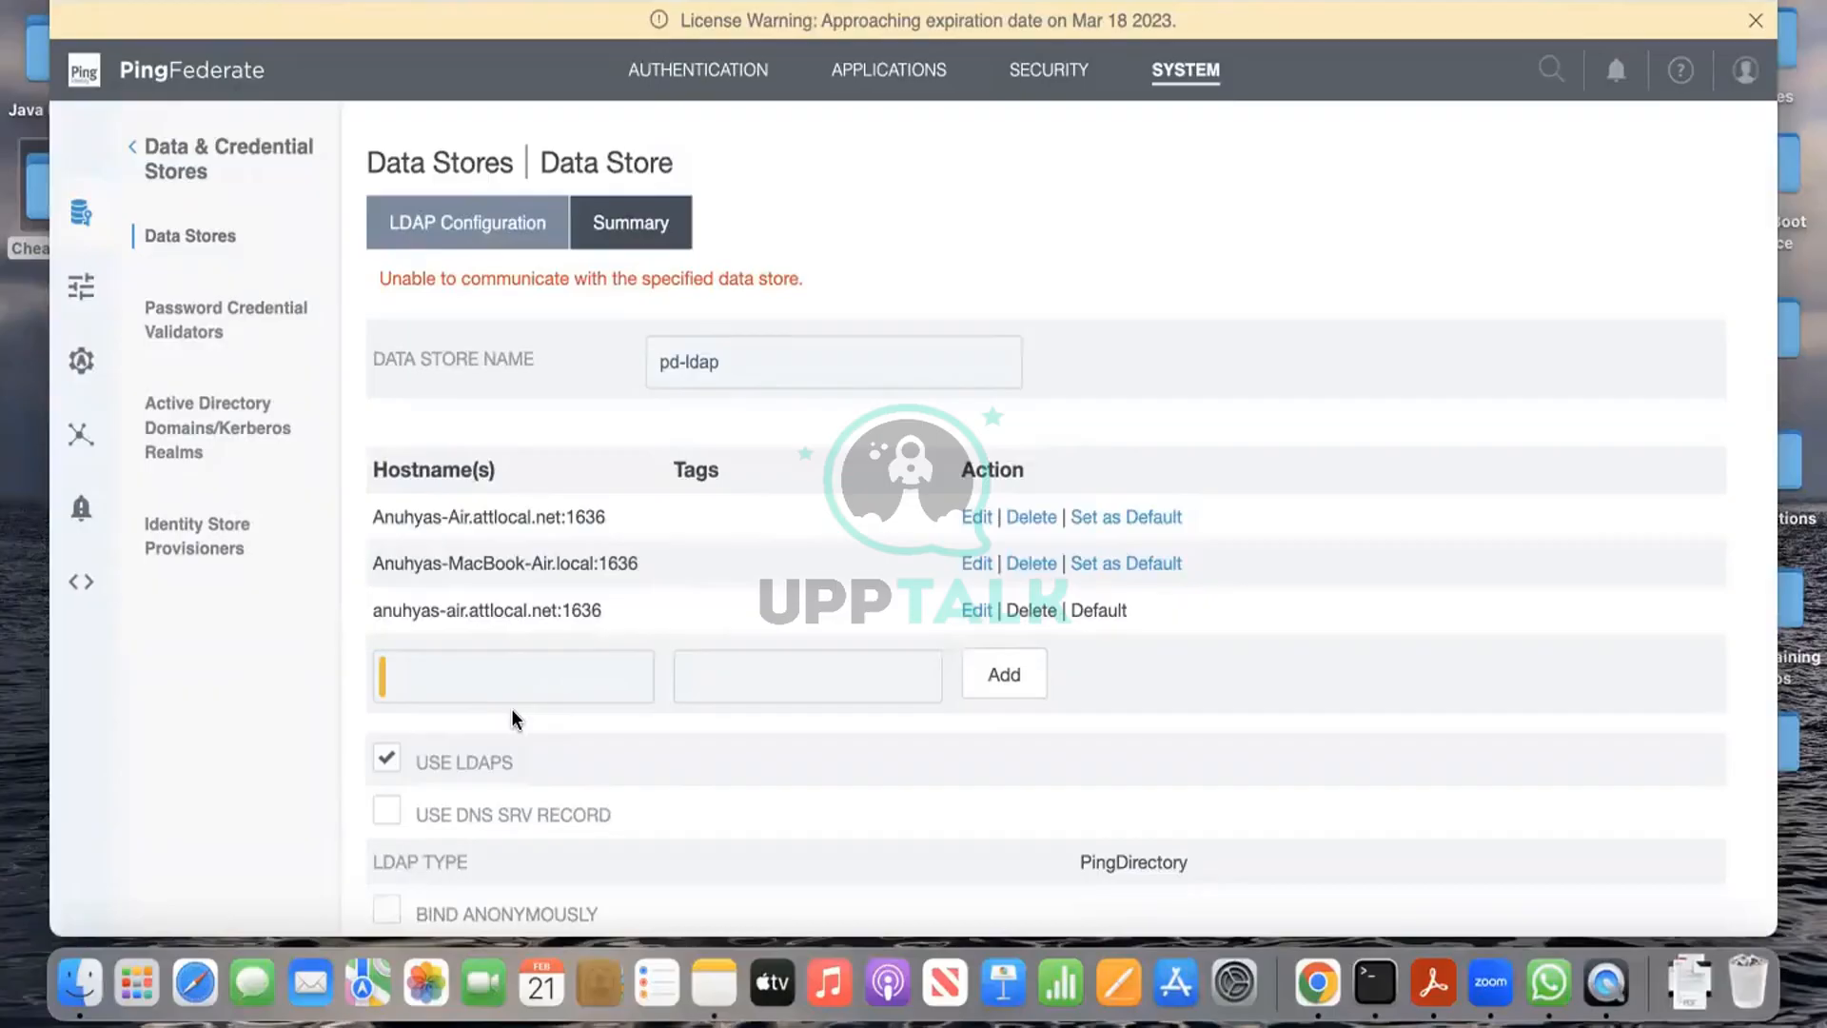
key(ctrl+Left)
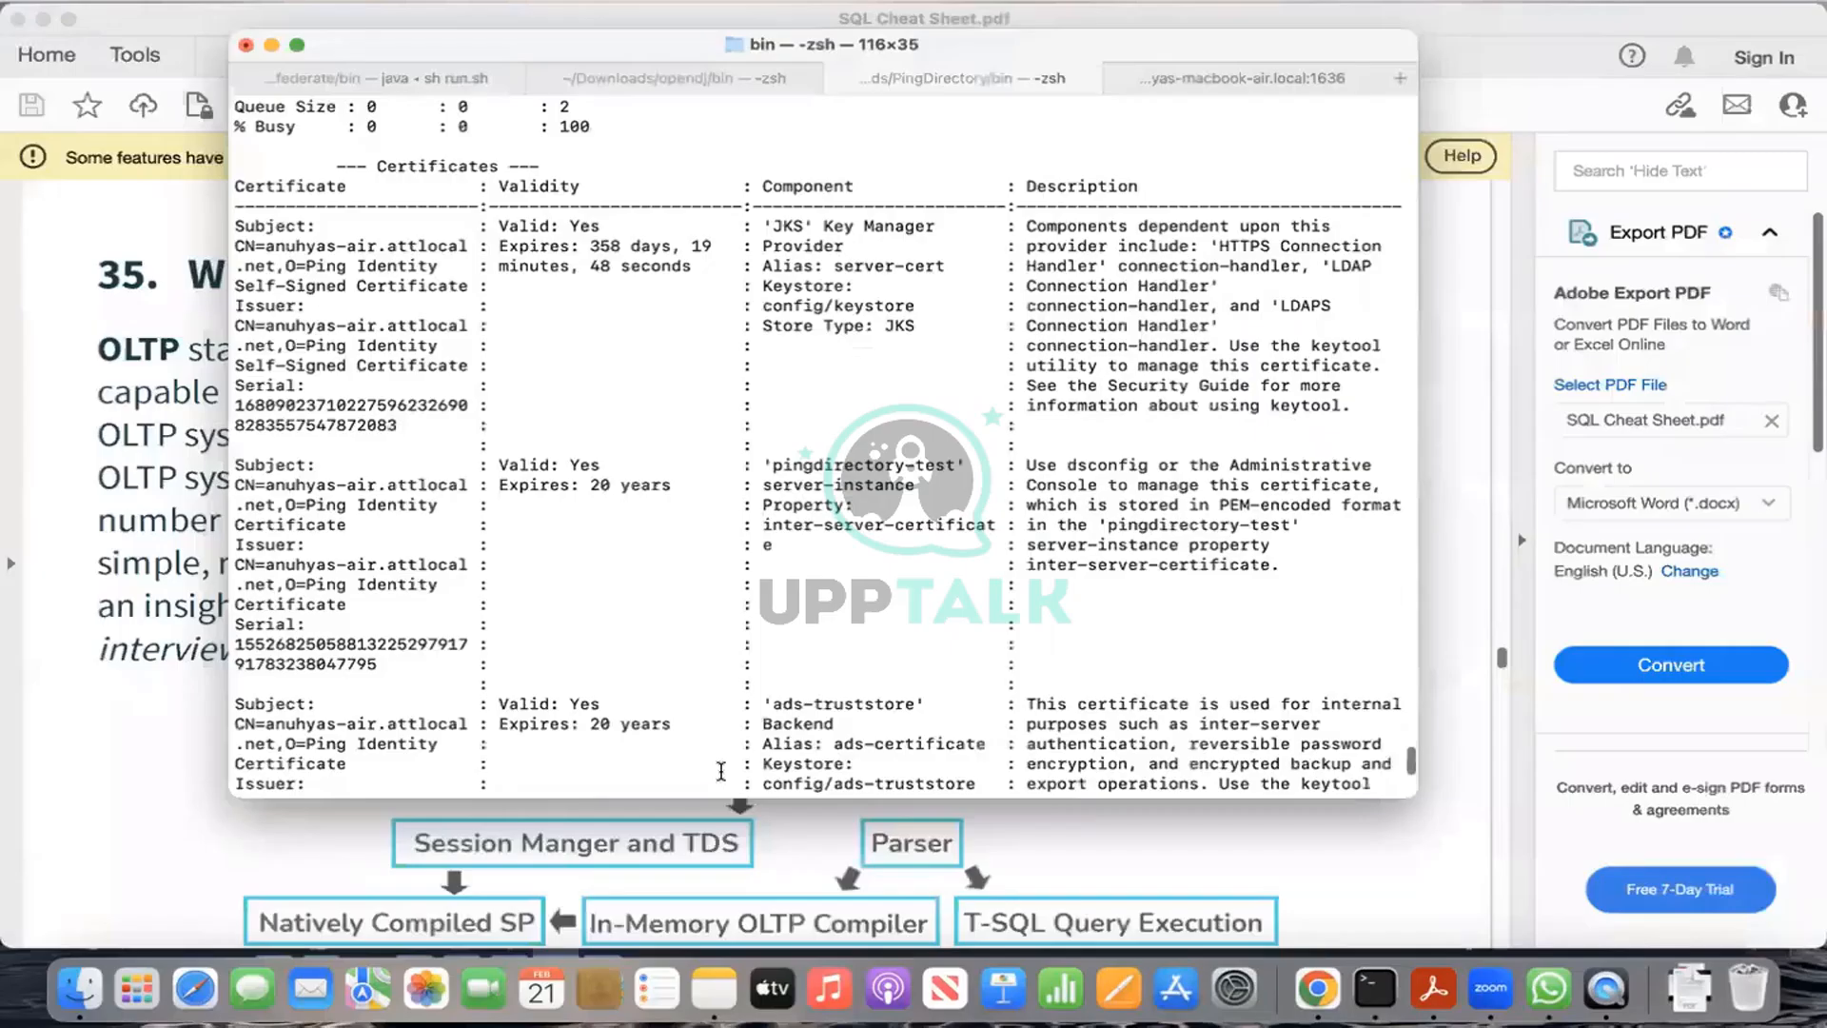
Step: Rerun the earlier ldapsearch against localhost port 1389, returning one user entry with 0 Success
key(Return)
key(Return)
key(Return)
key(Return)
key(Return)
key(Return)
key(Return)
key(Return)
key(Return)
key(Up)
key(Up)
key(Up)
key(Up)
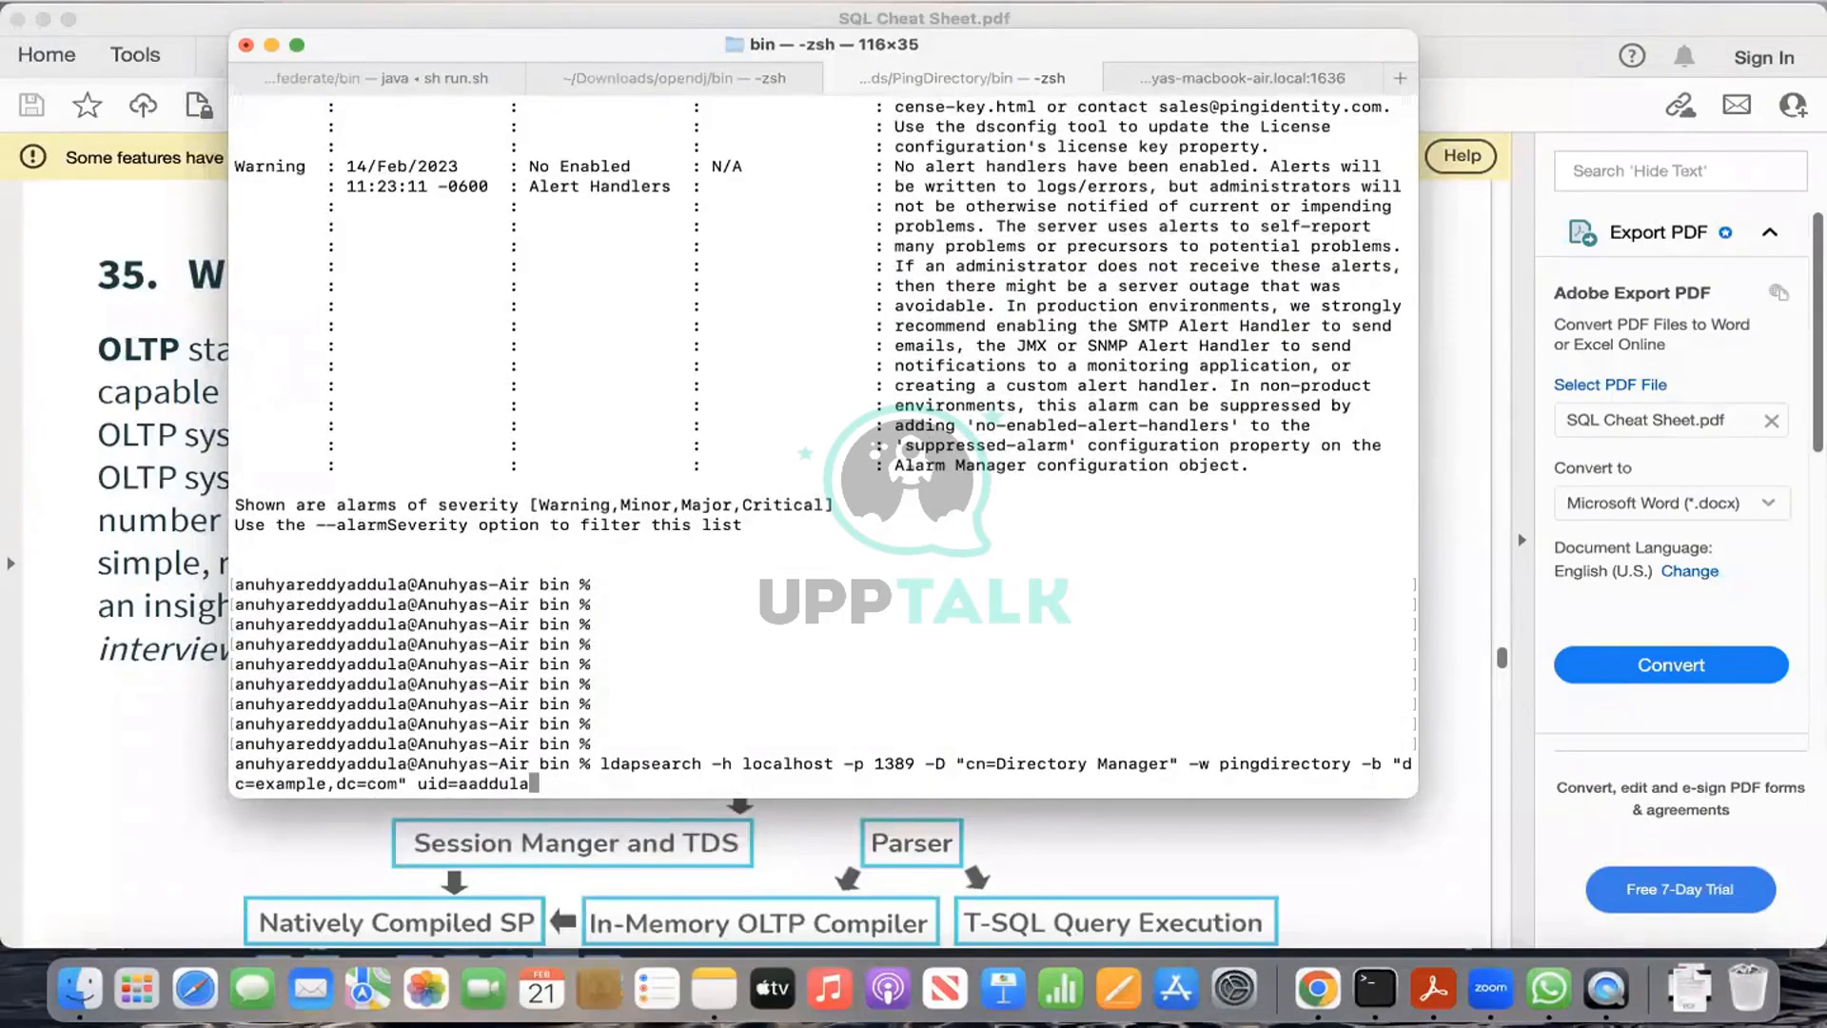
key(Return)
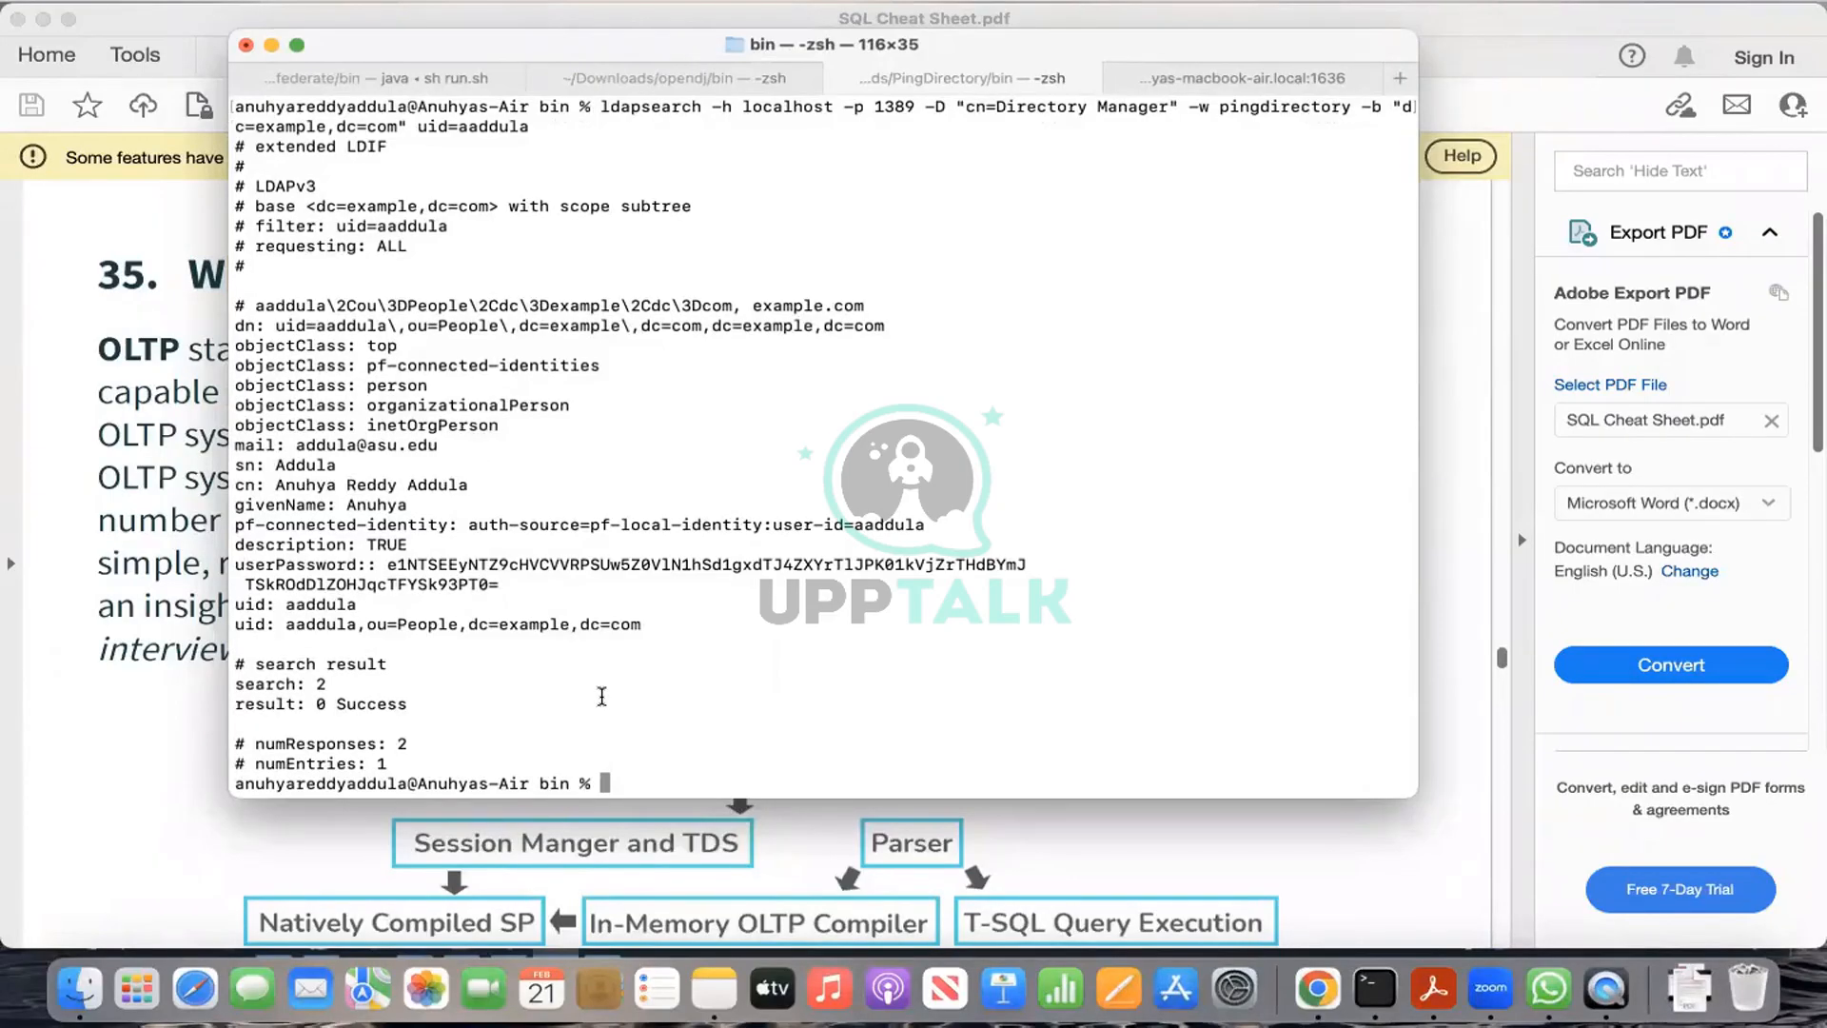
key(ctrl+Right)
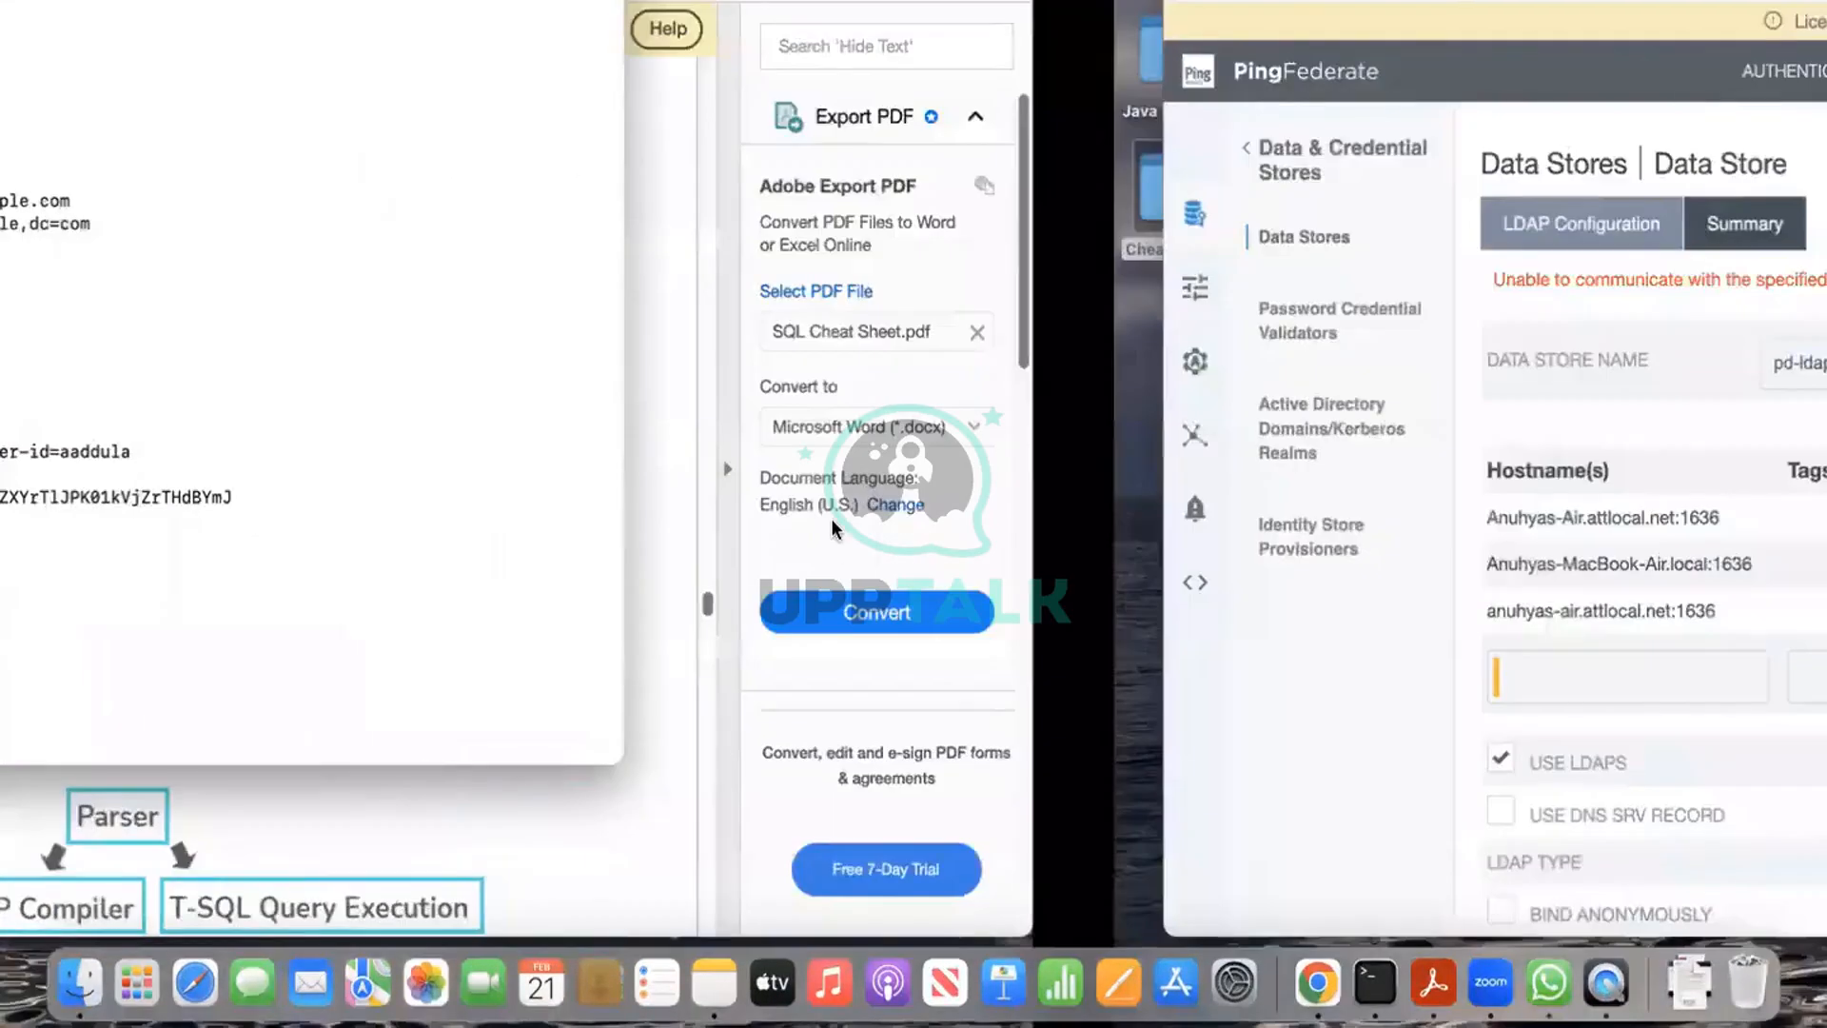
Step: Review pd-ldap's hostnames and cn=Directory Manager bind credentials on the LDAPS 1636 form
scroll(831, 511, up, 3)
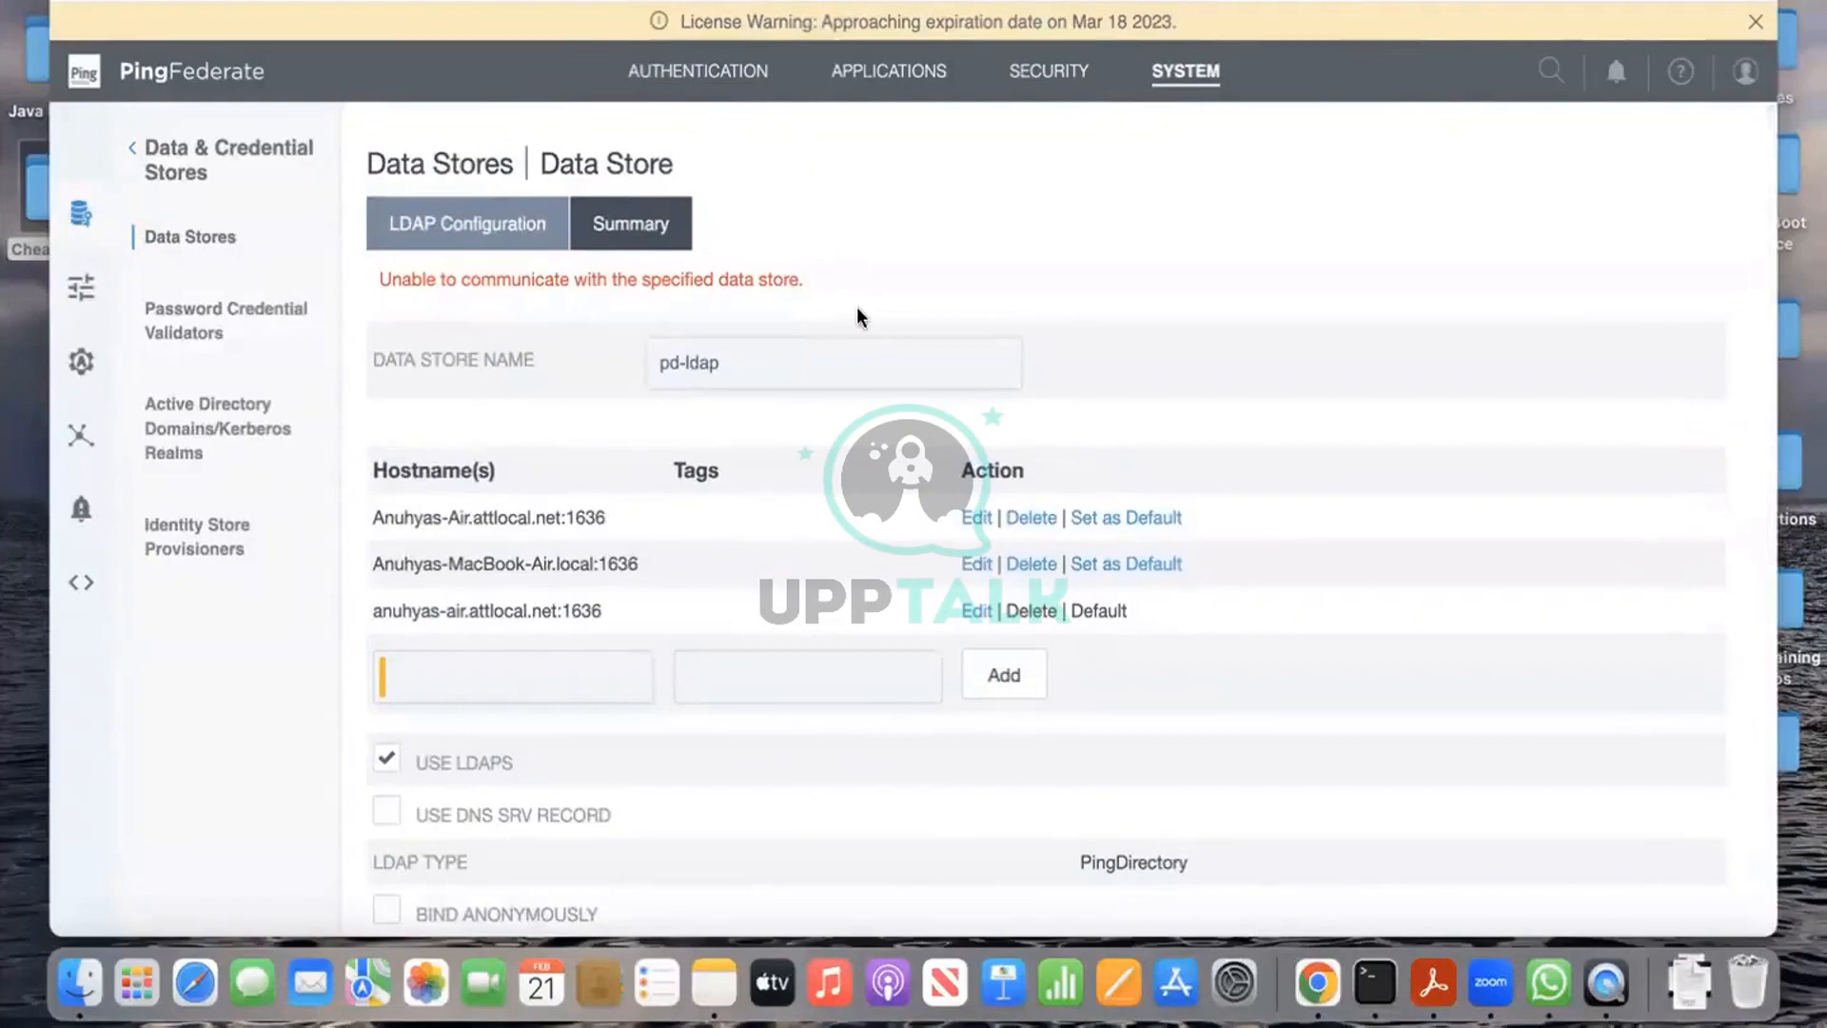
scroll(858, 311, down, 2)
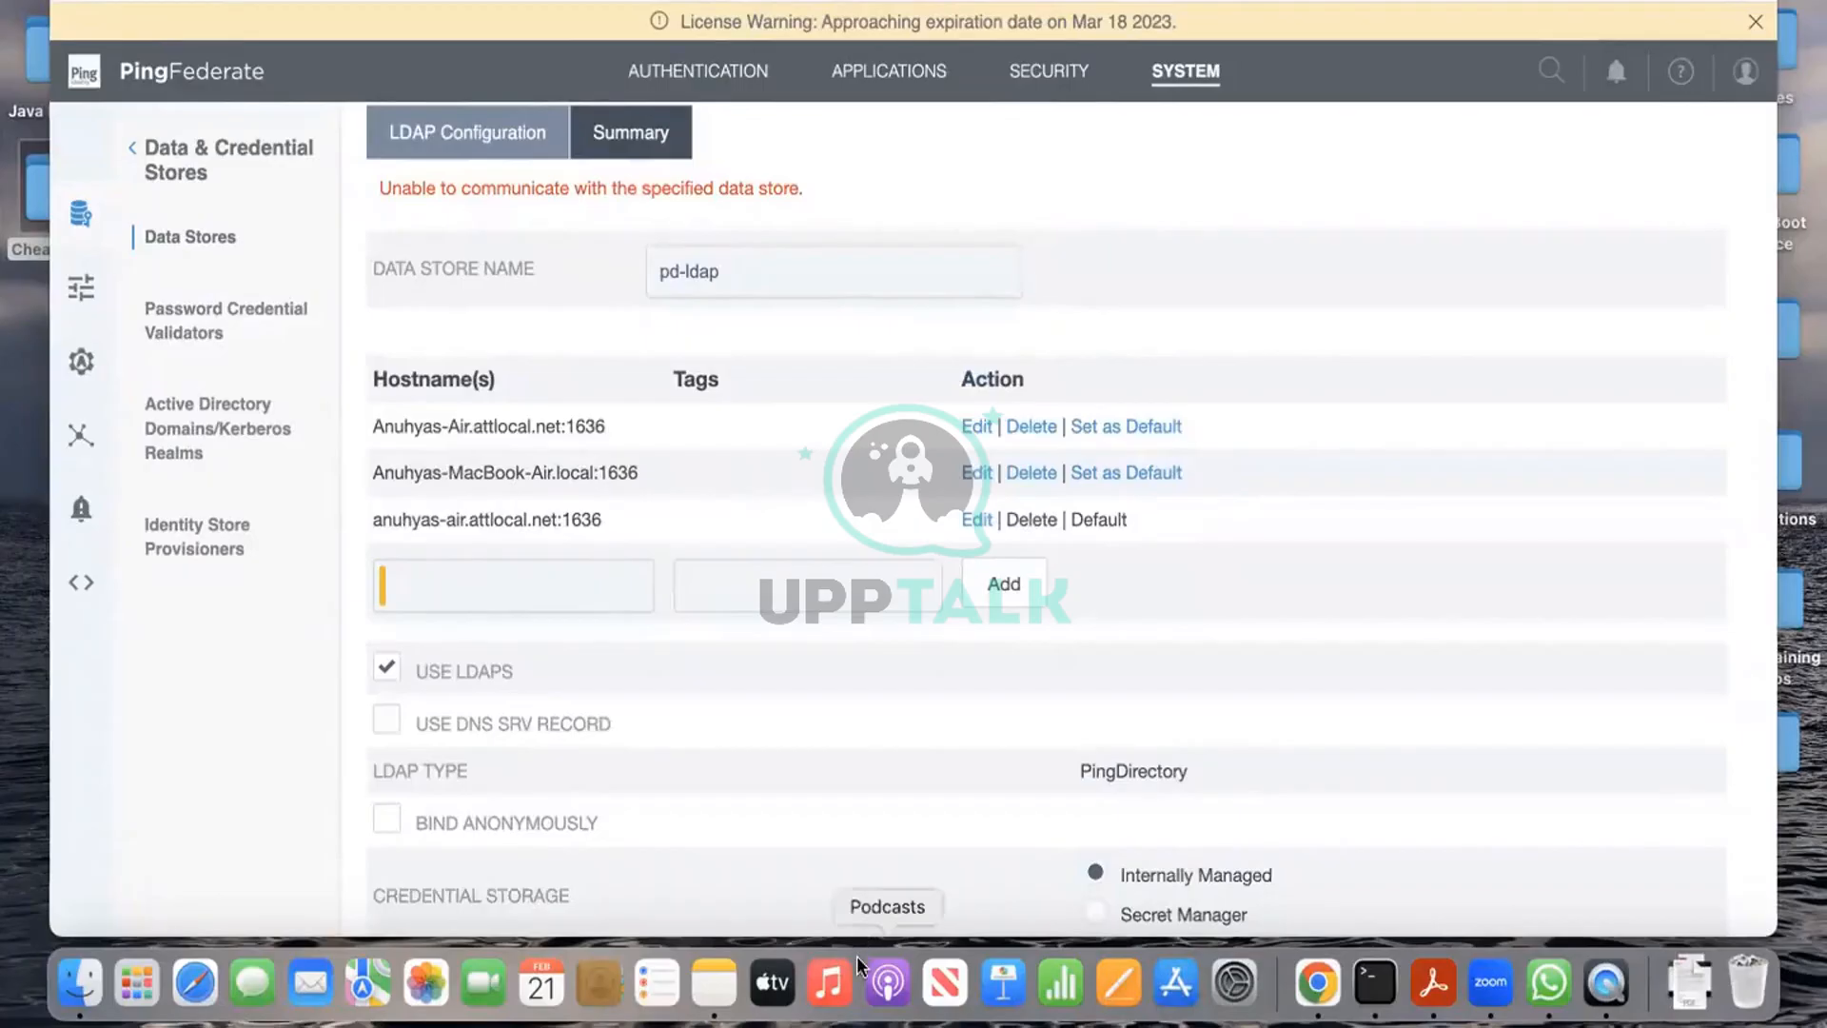
scroll(986, 648, down, 5)
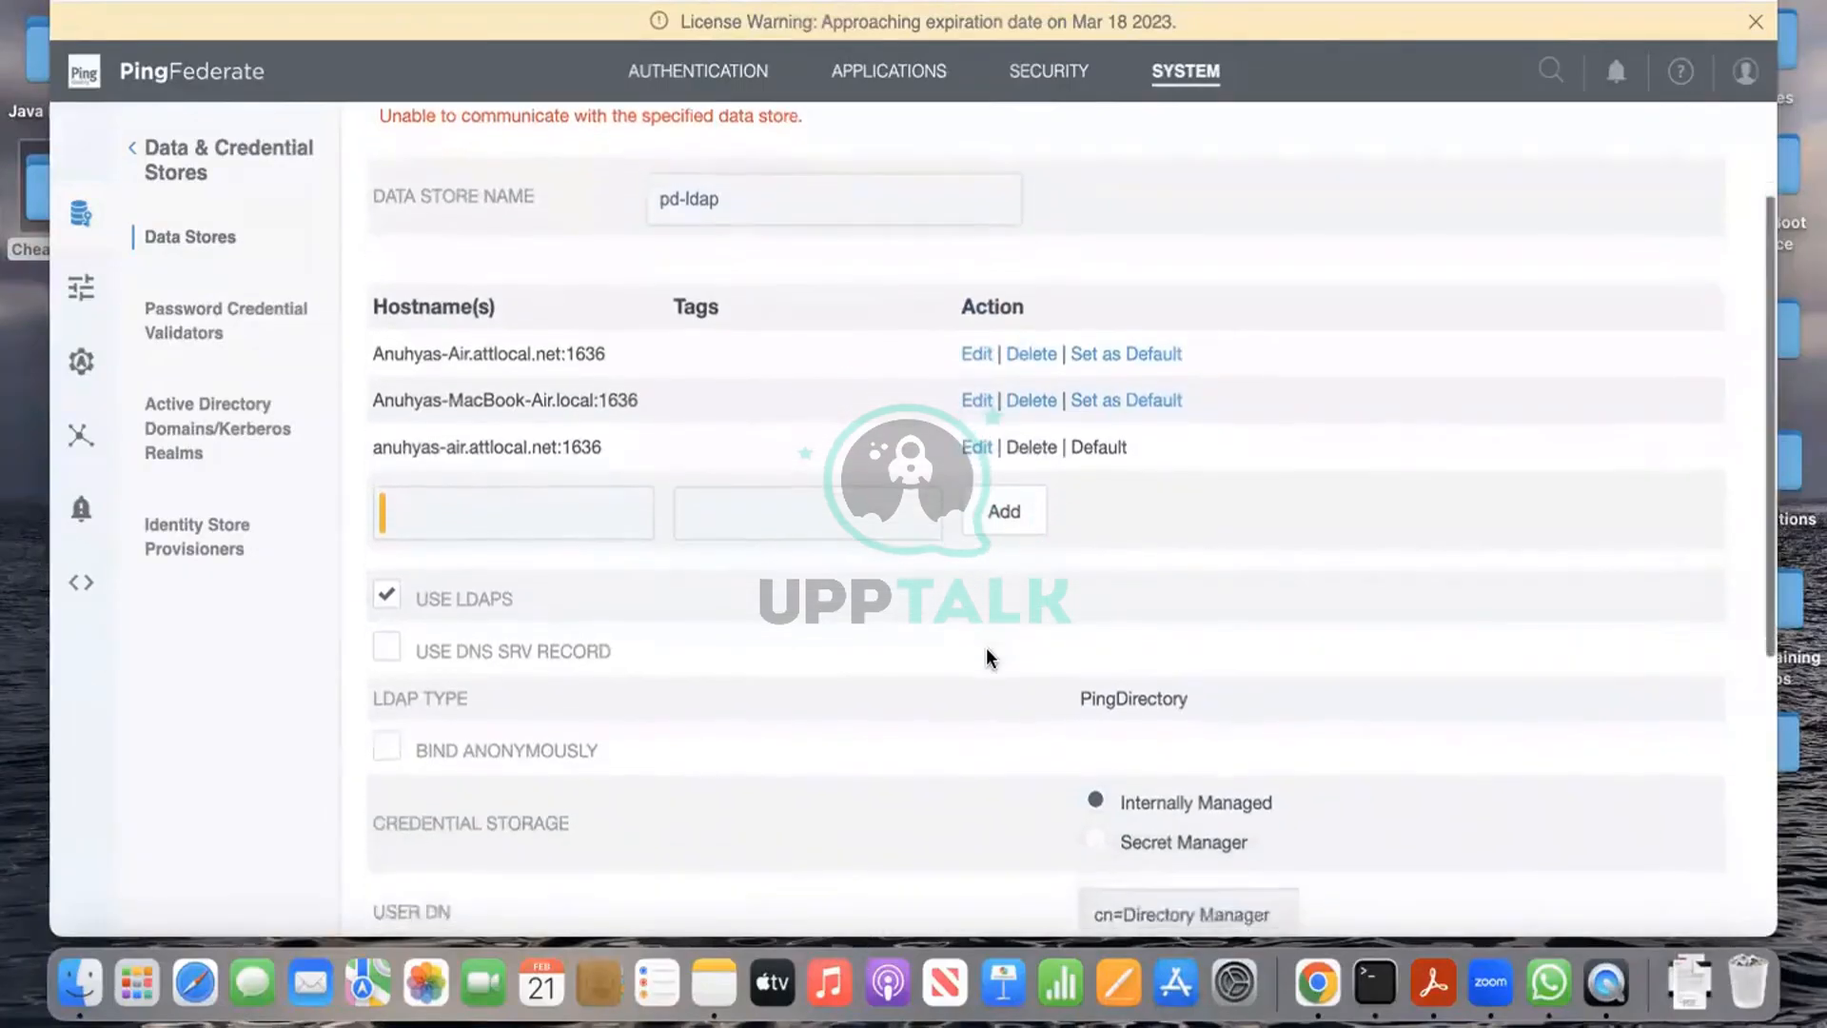
scroll(987, 649, down, 1)
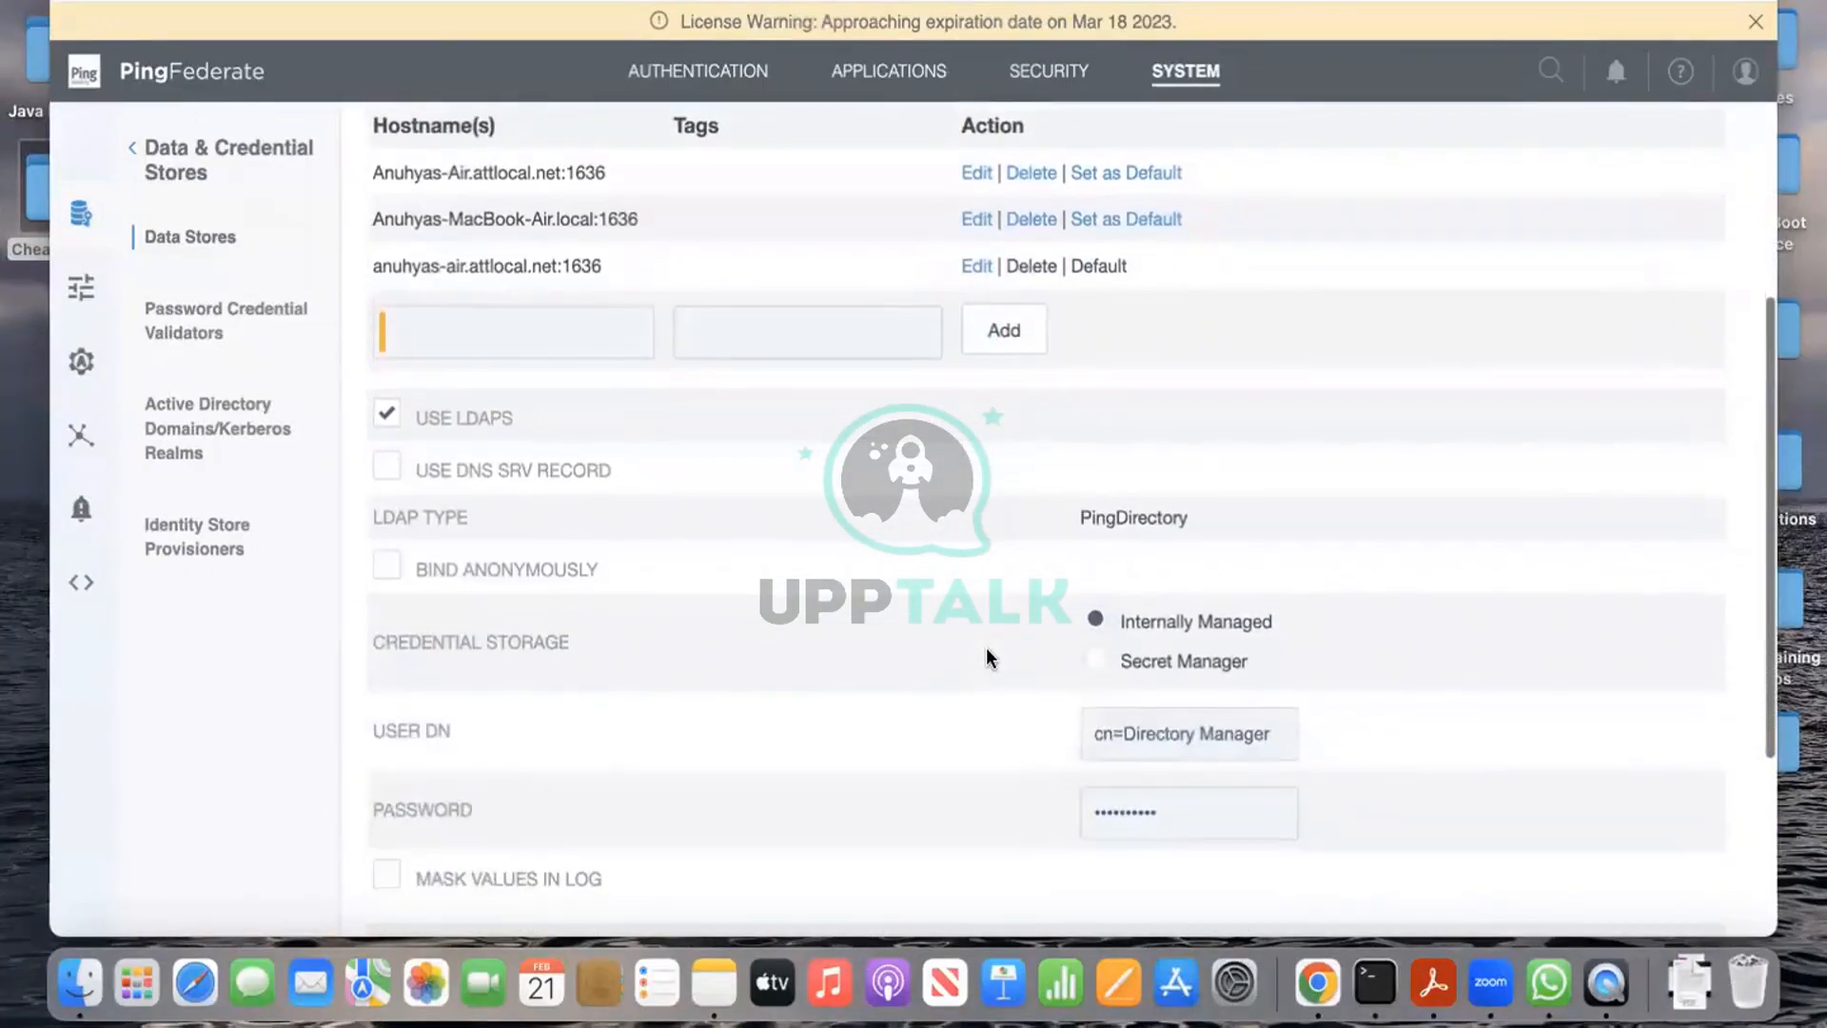
key(ctrl+Left)
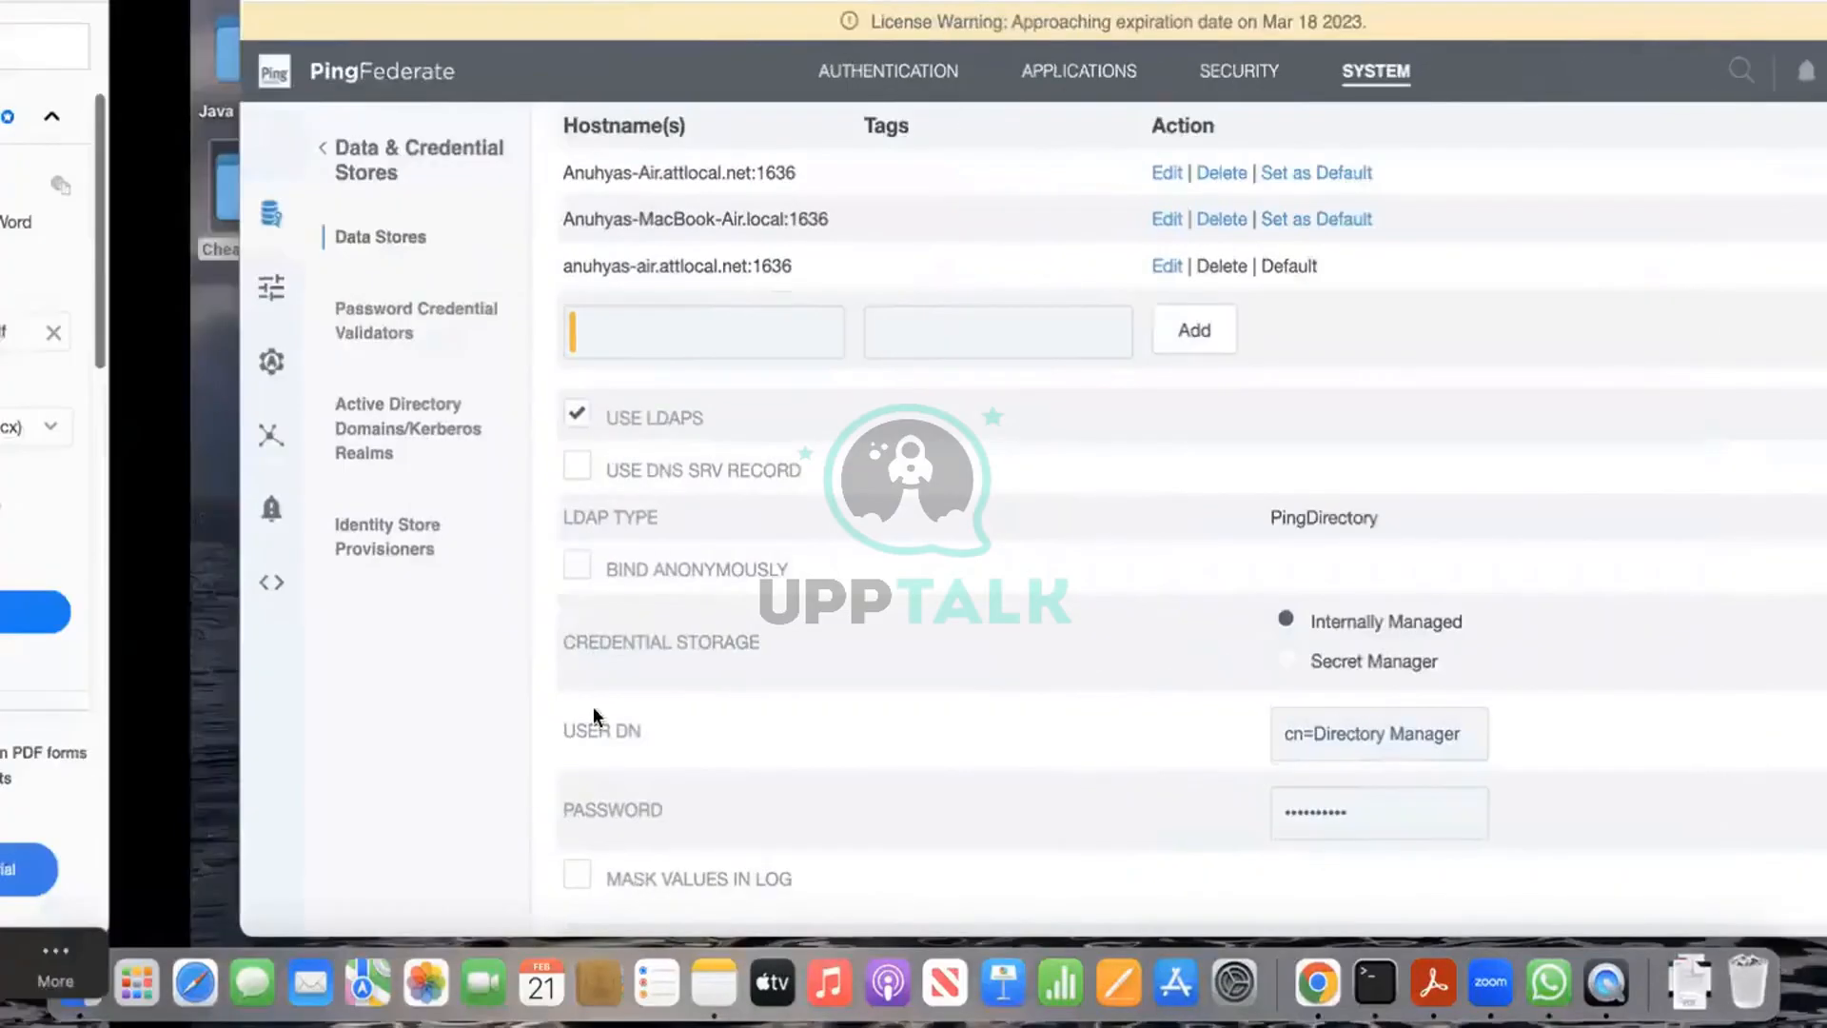
Step: Run hostname in Terminal to confirm the machine is named MacBook-Air.local
text(hostname)
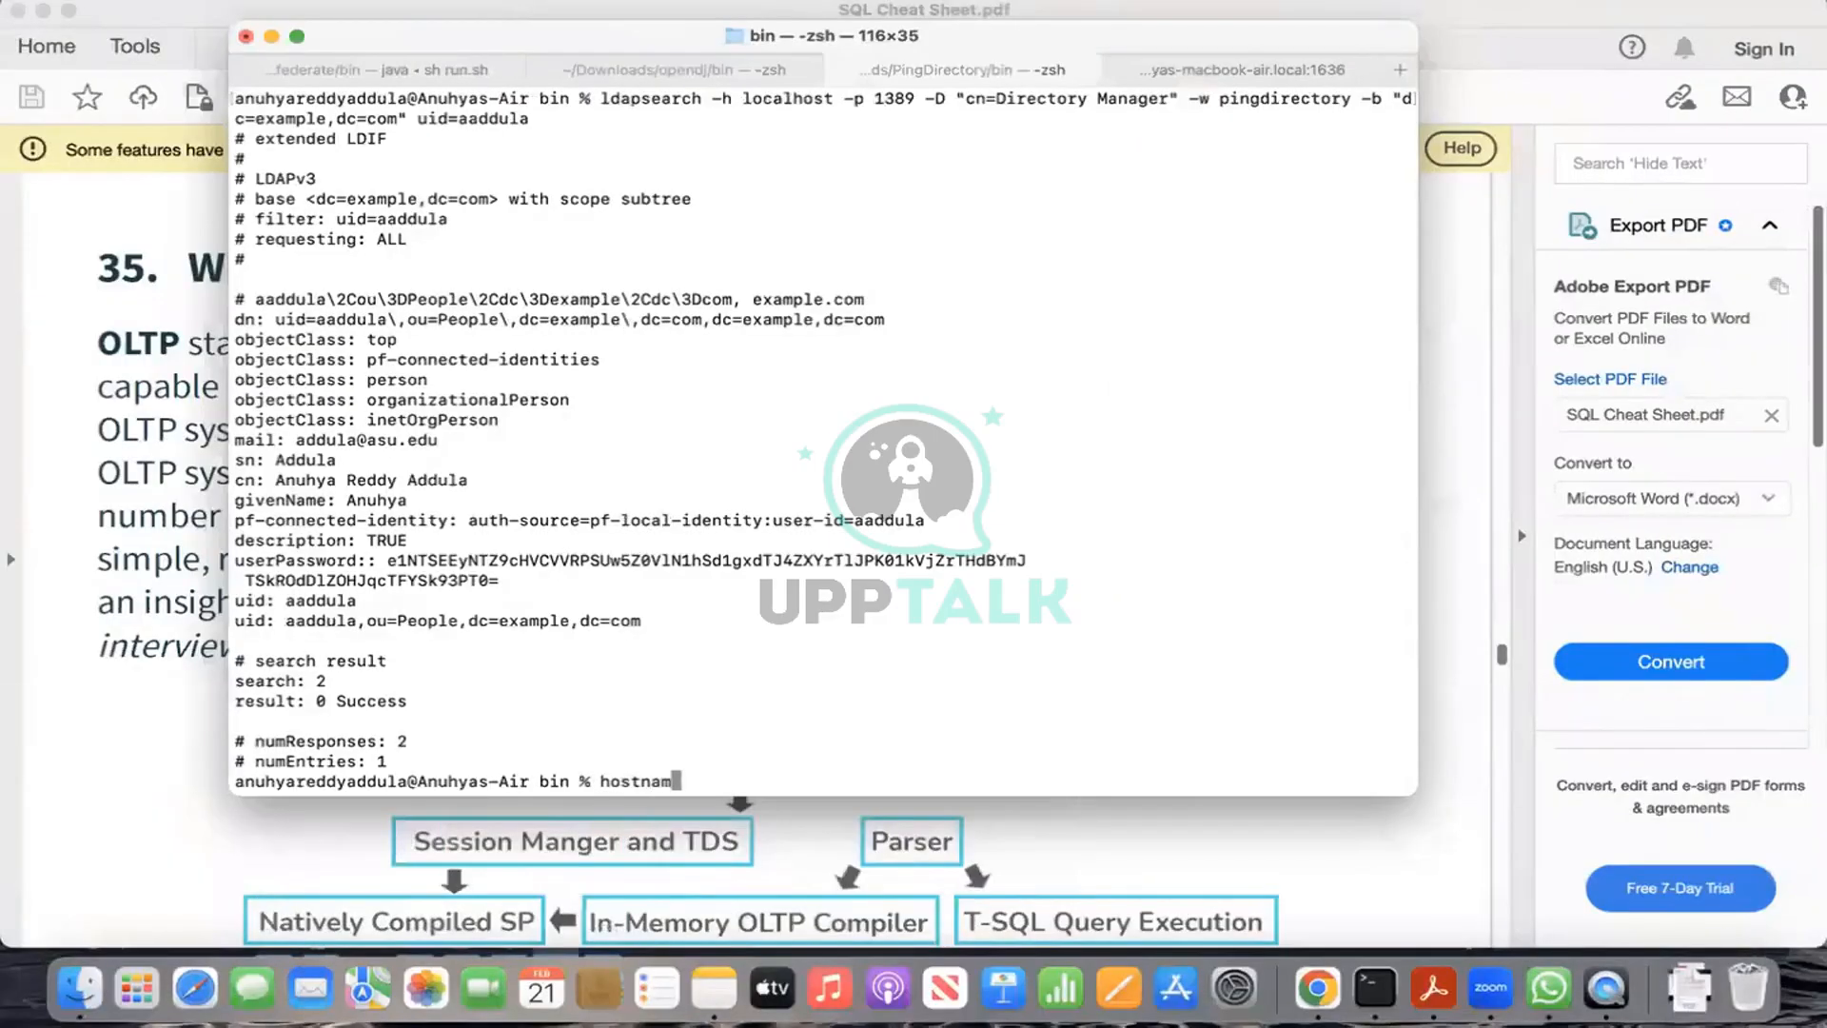
key(Return)
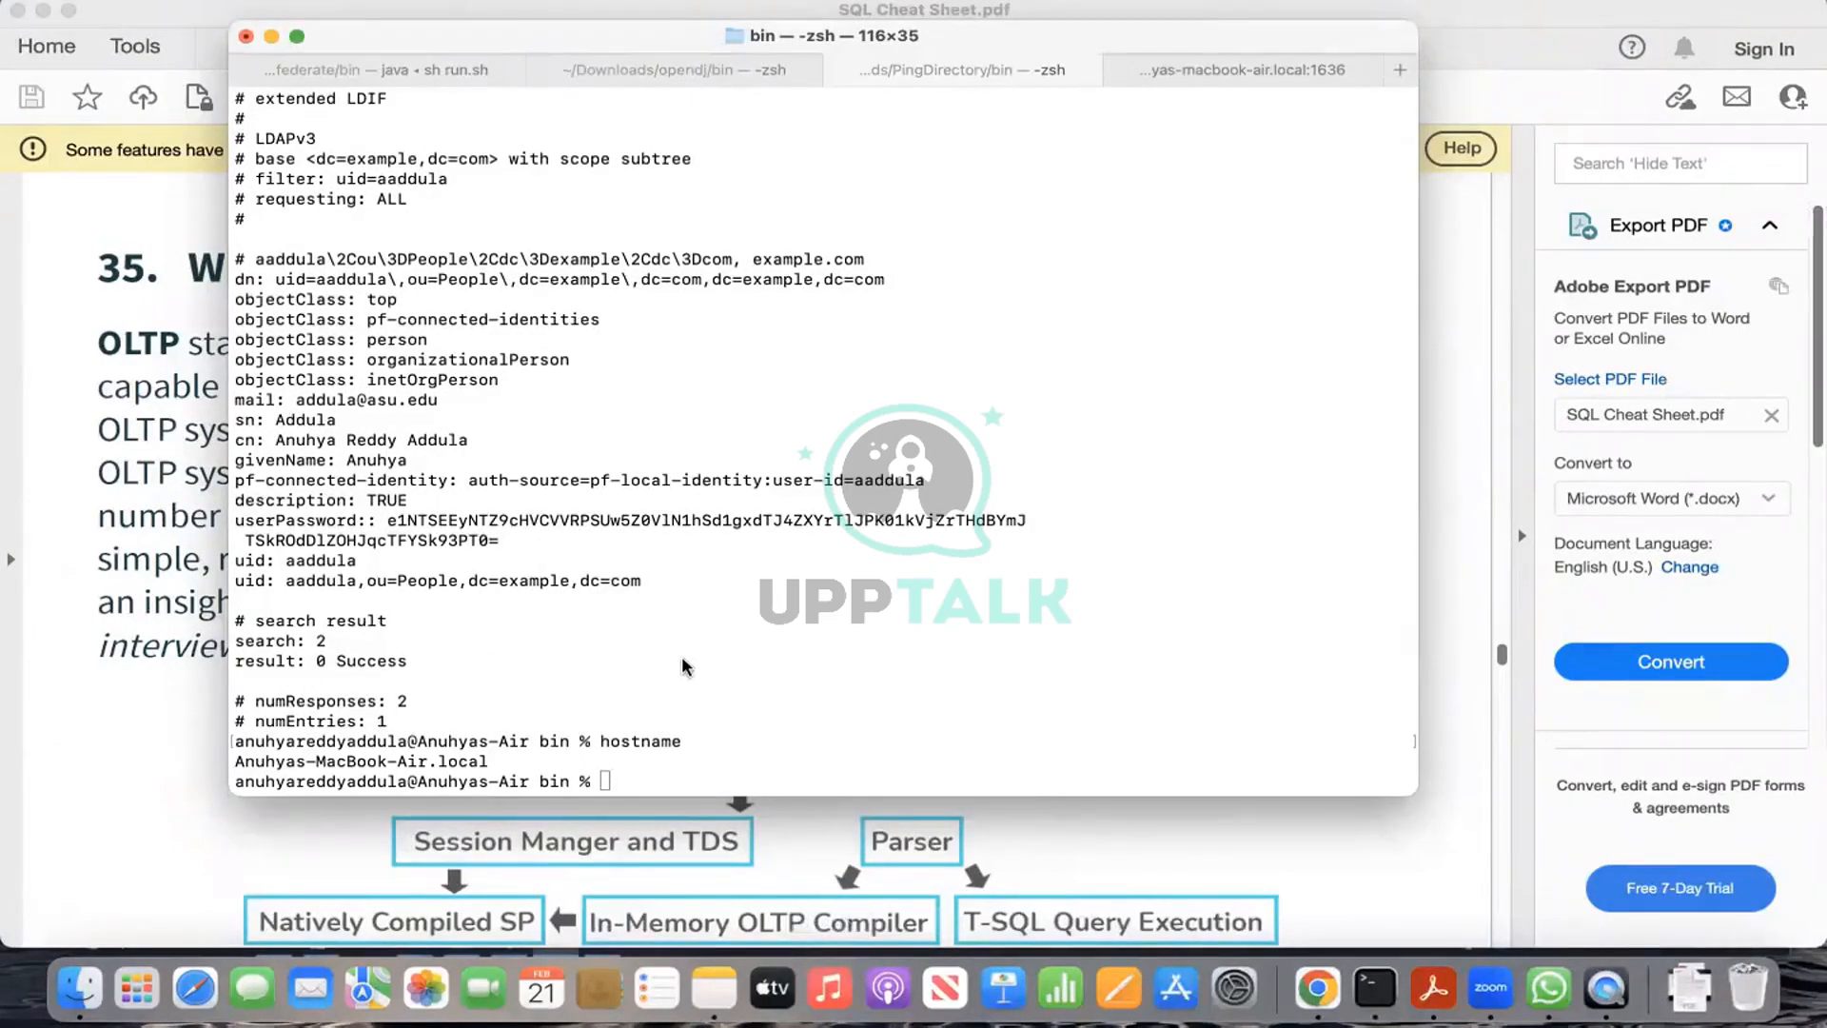
key(ctrl+Right)
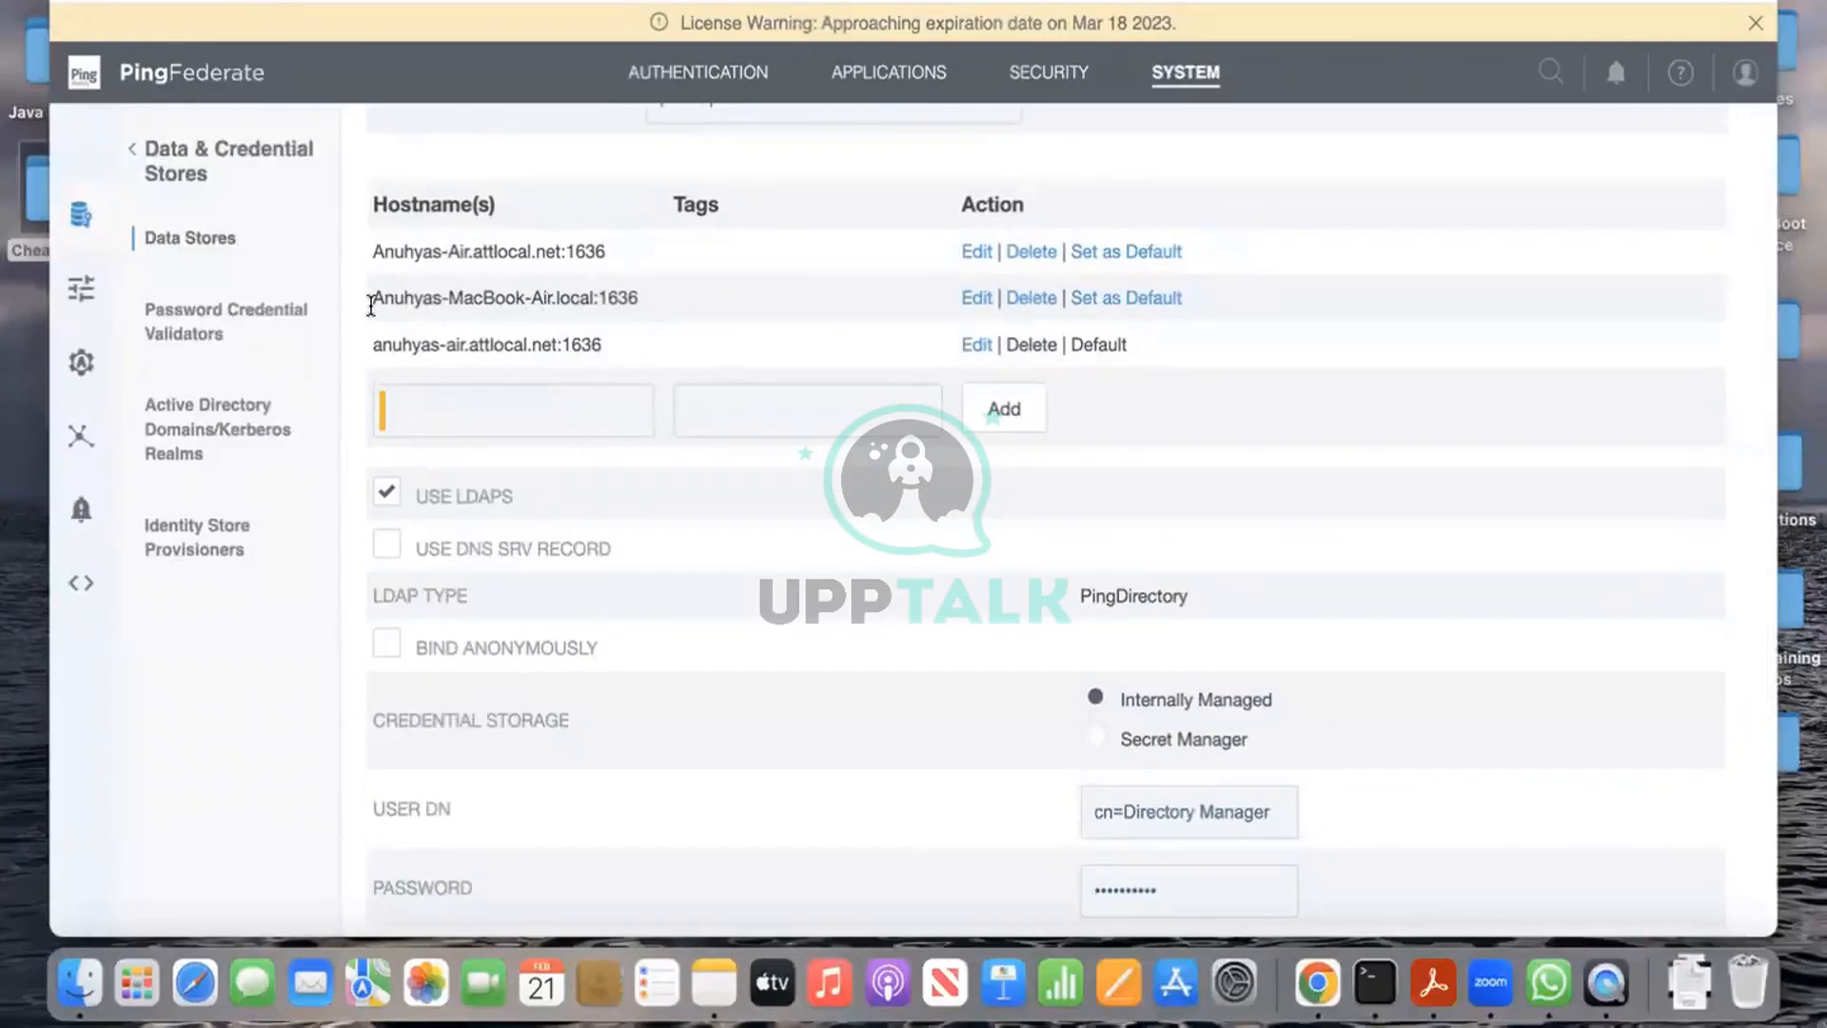
Step: Test the pd-ldap connection against the first attlocal.net host
drag(374, 300, 647, 298)
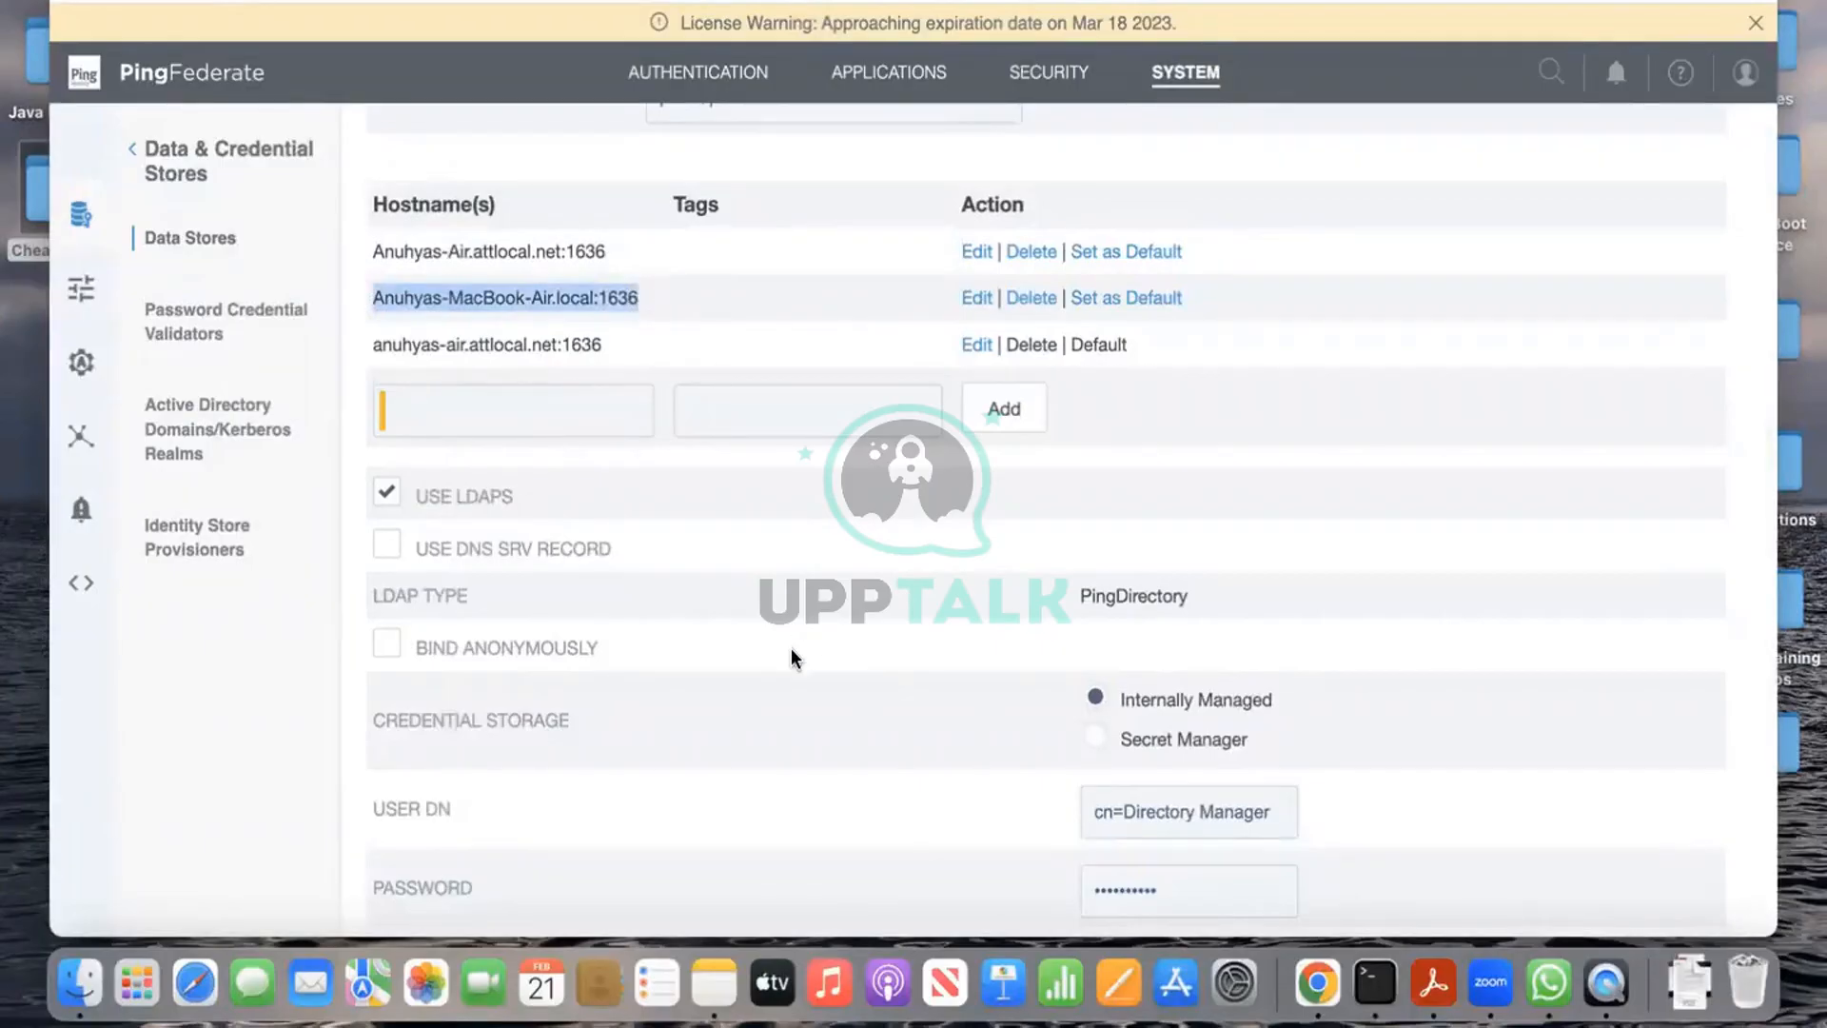
scroll(791, 657, down, 5)
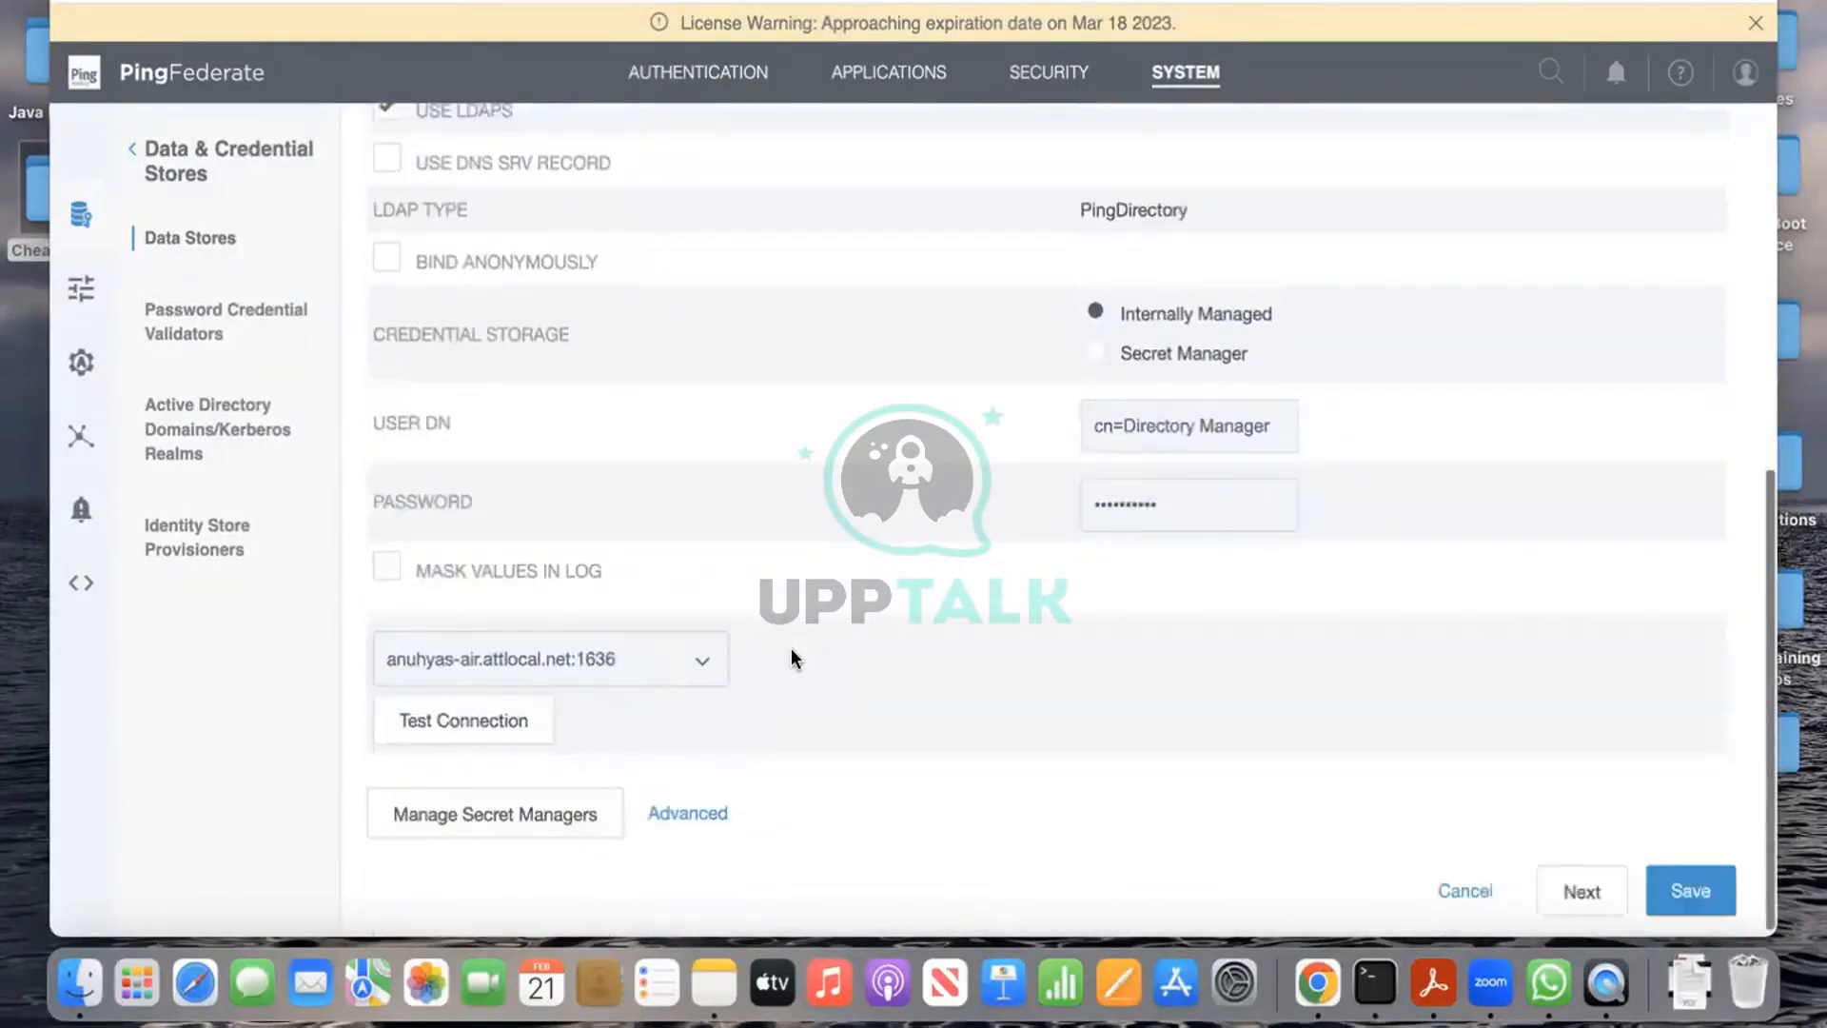
click(654, 647)
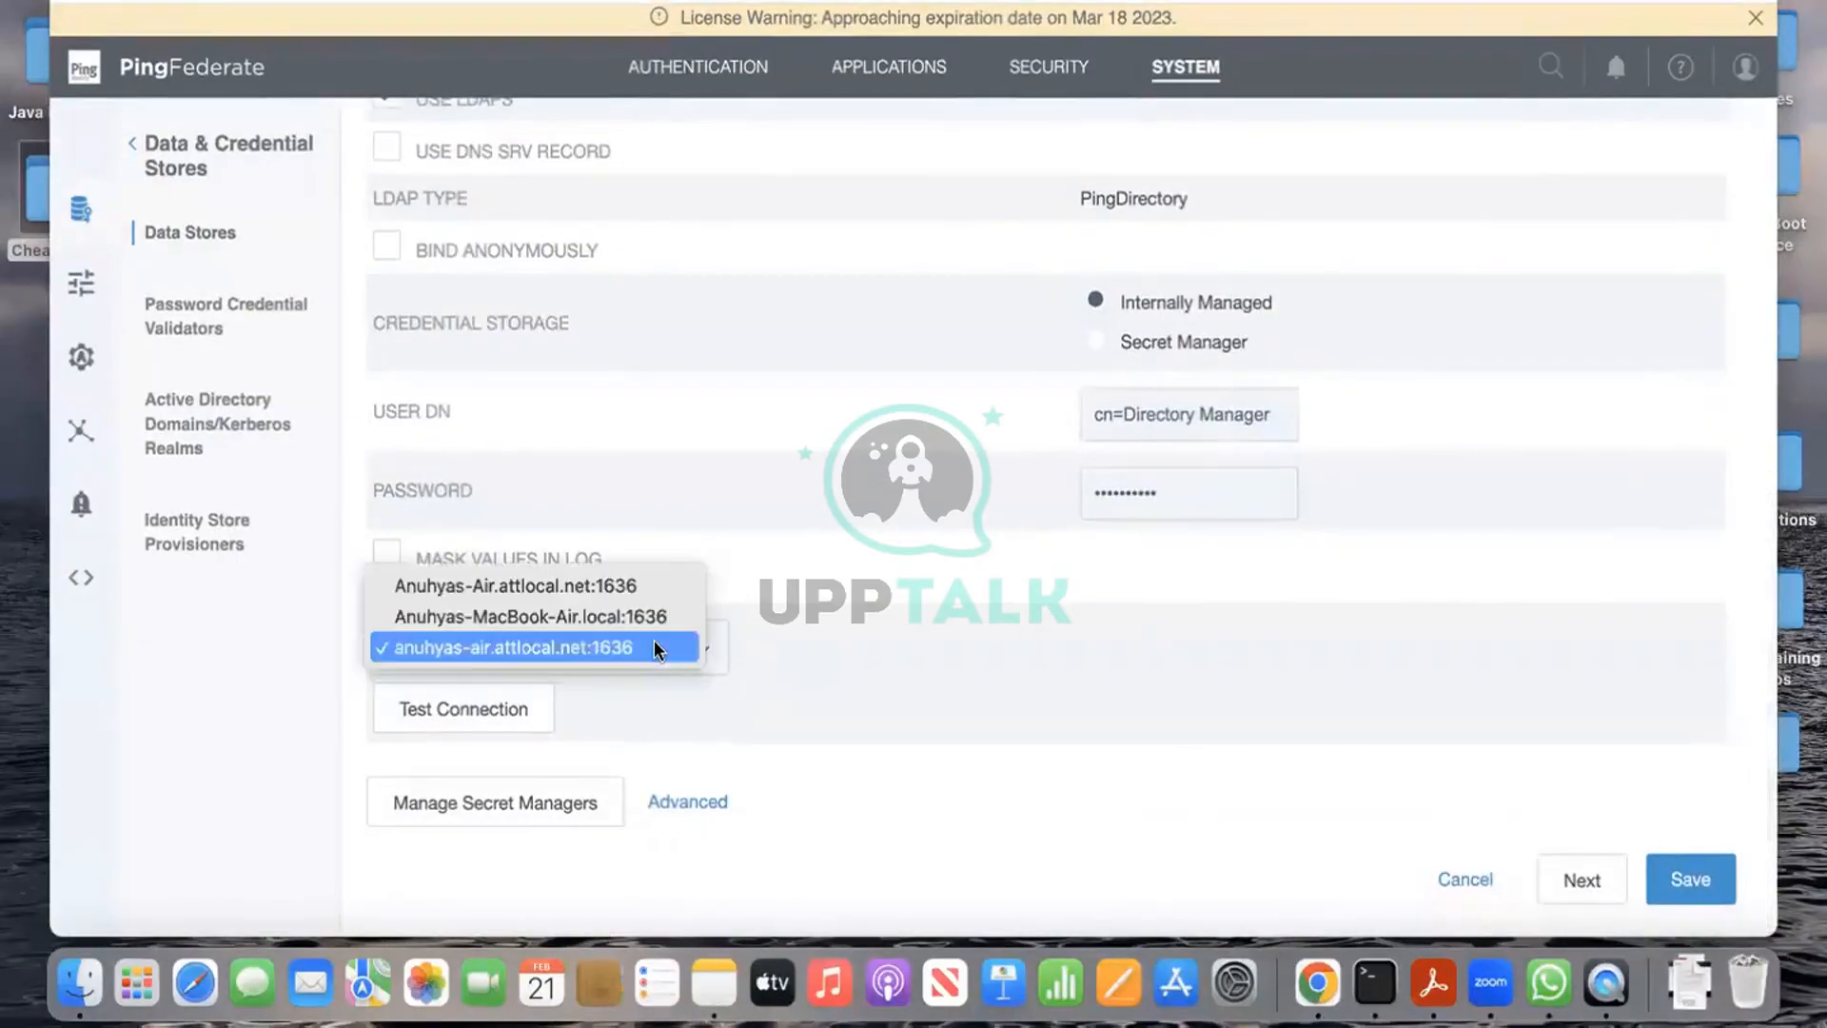
click(611, 587)
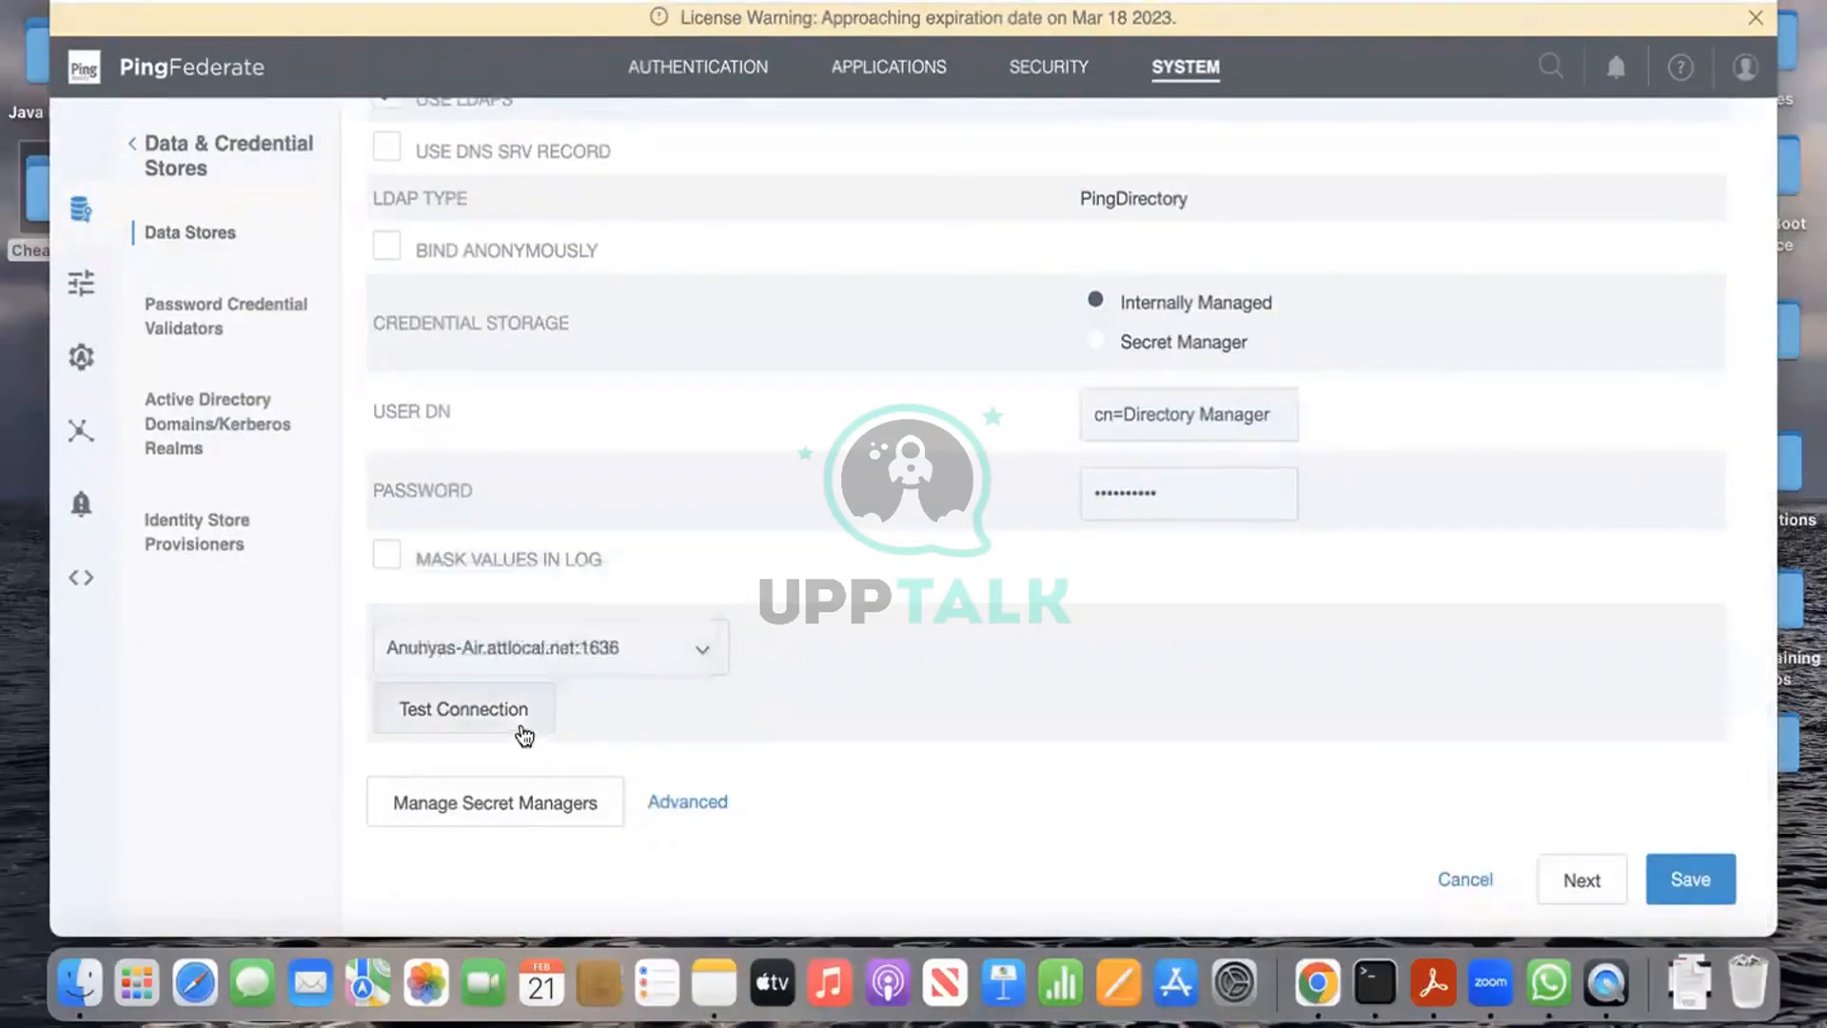
click(522, 730)
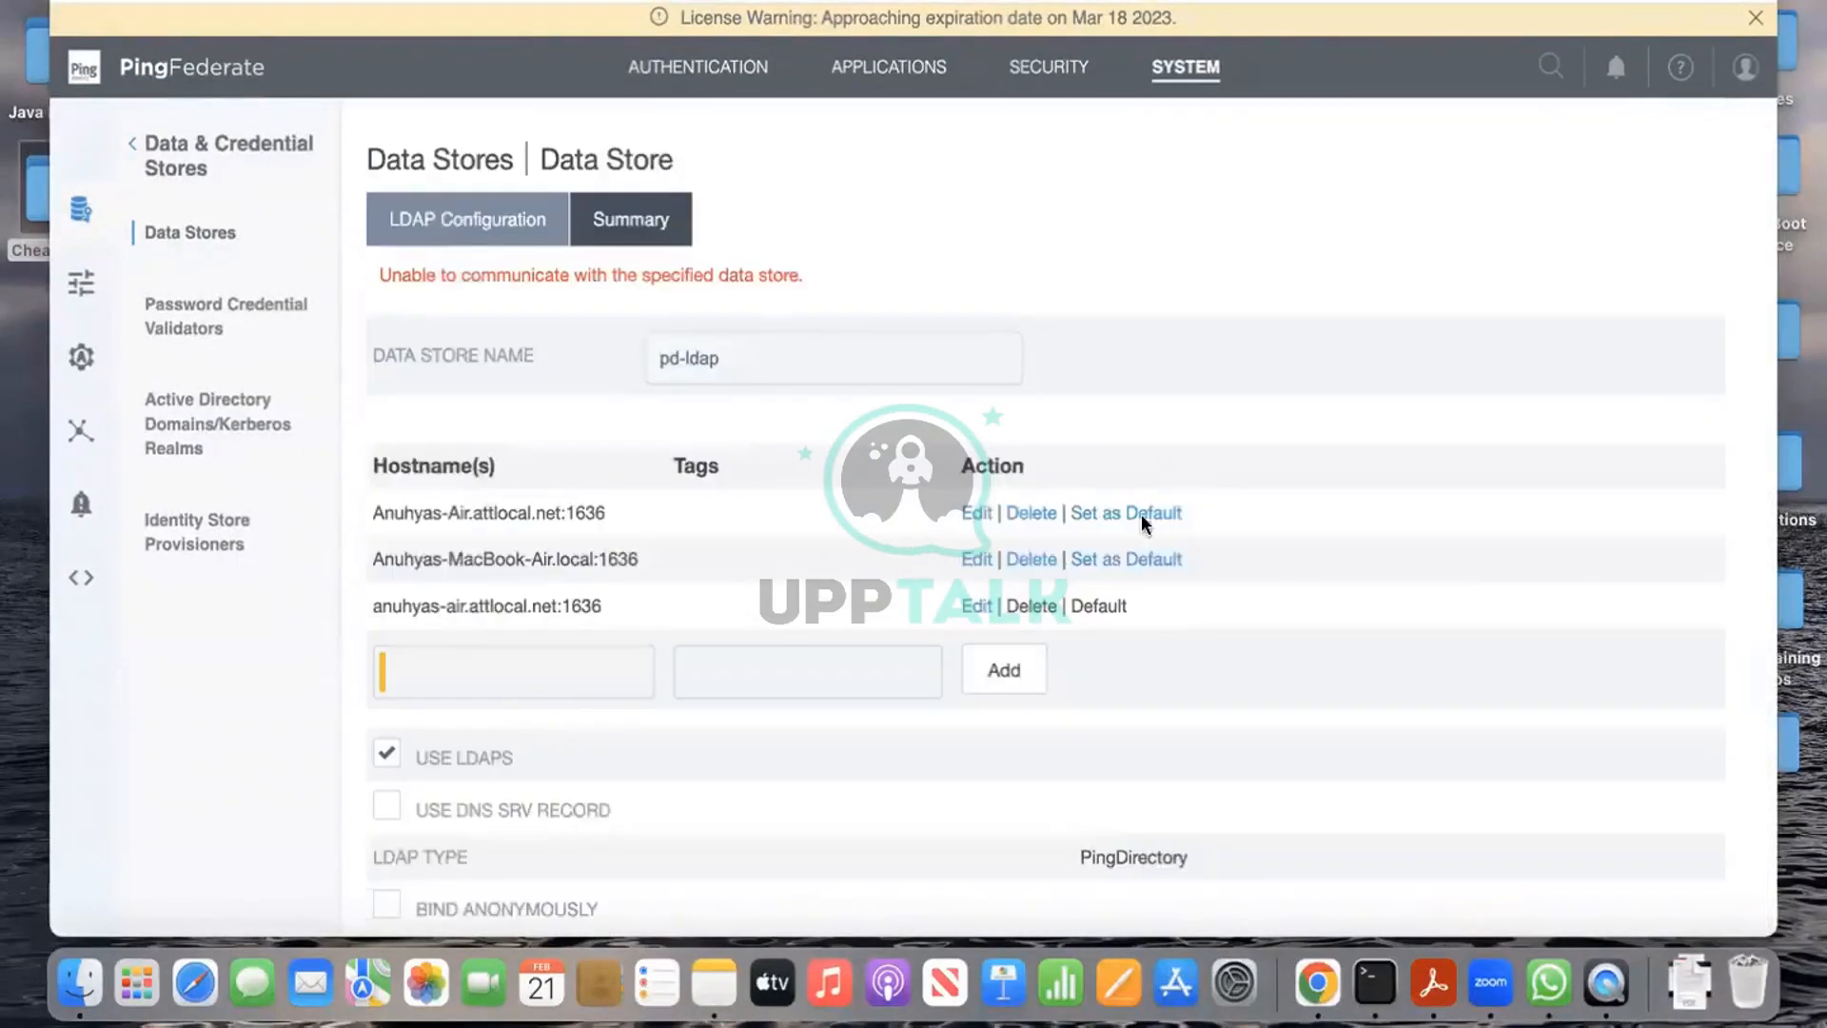
Step: Mark the first and third hosts for deletion and make MacBook-Air.local:1636 the default
click(971, 519)
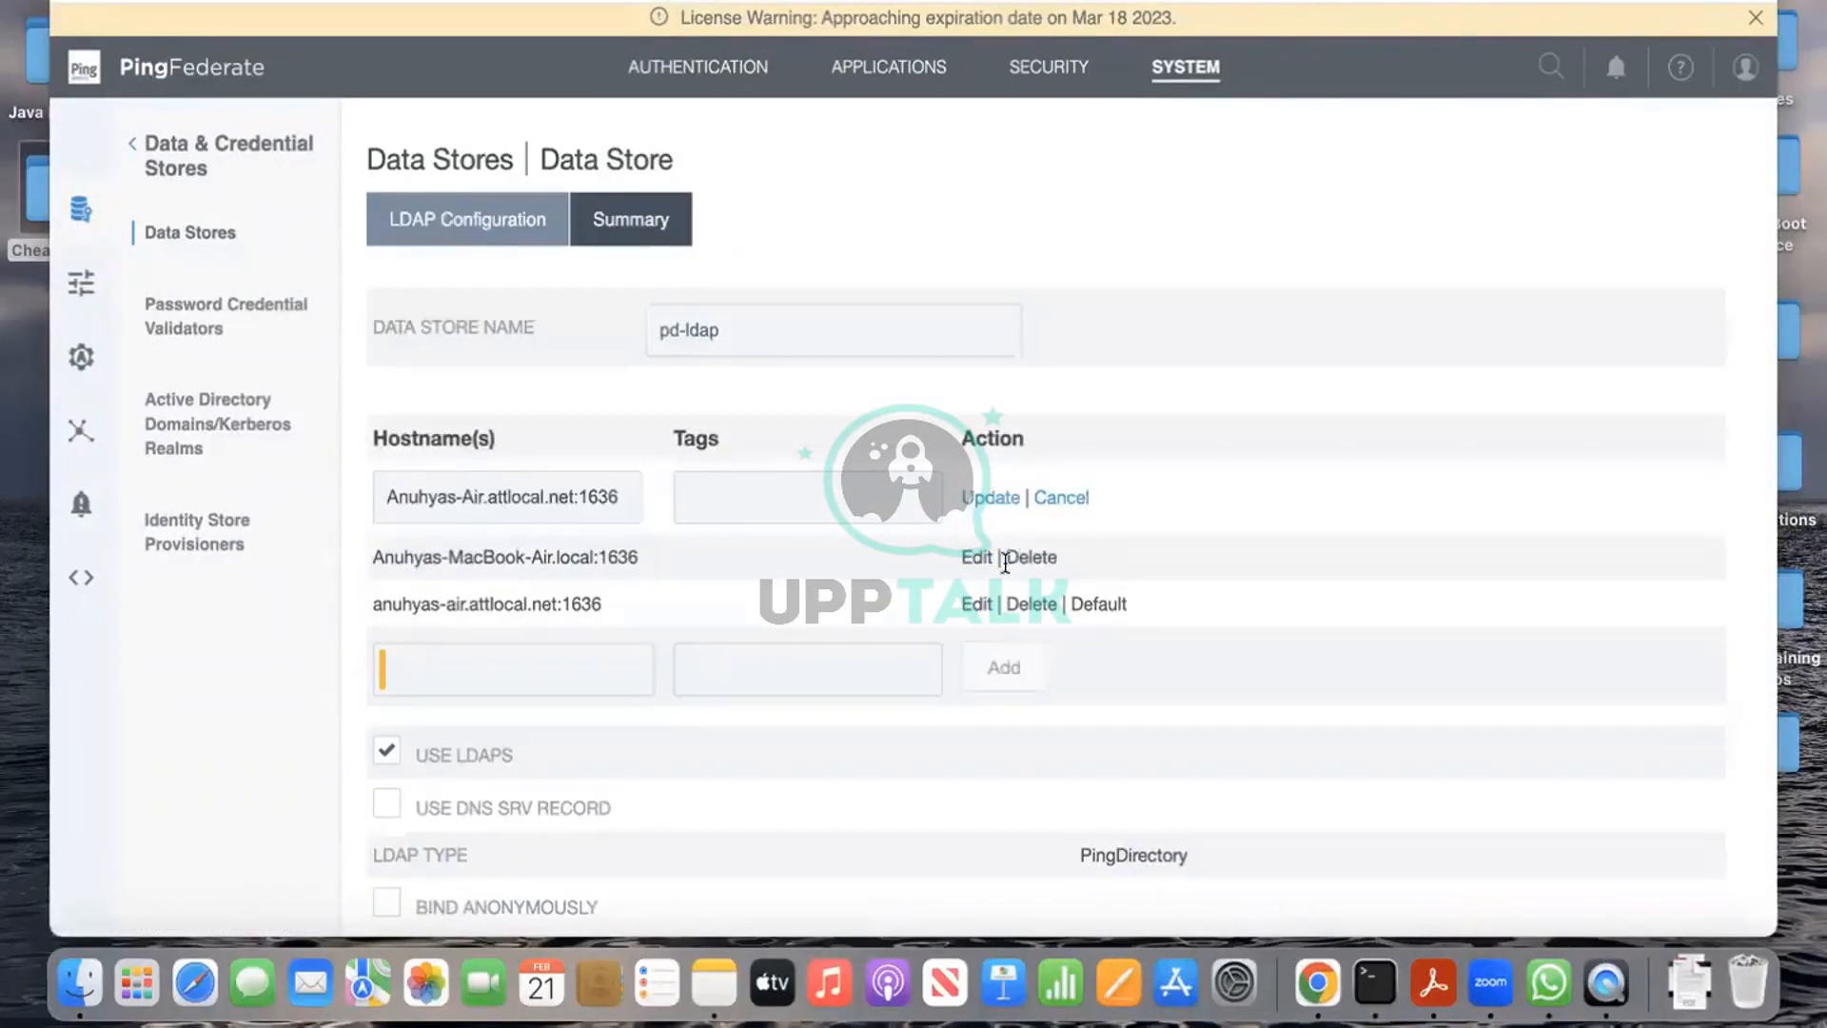
click(1007, 498)
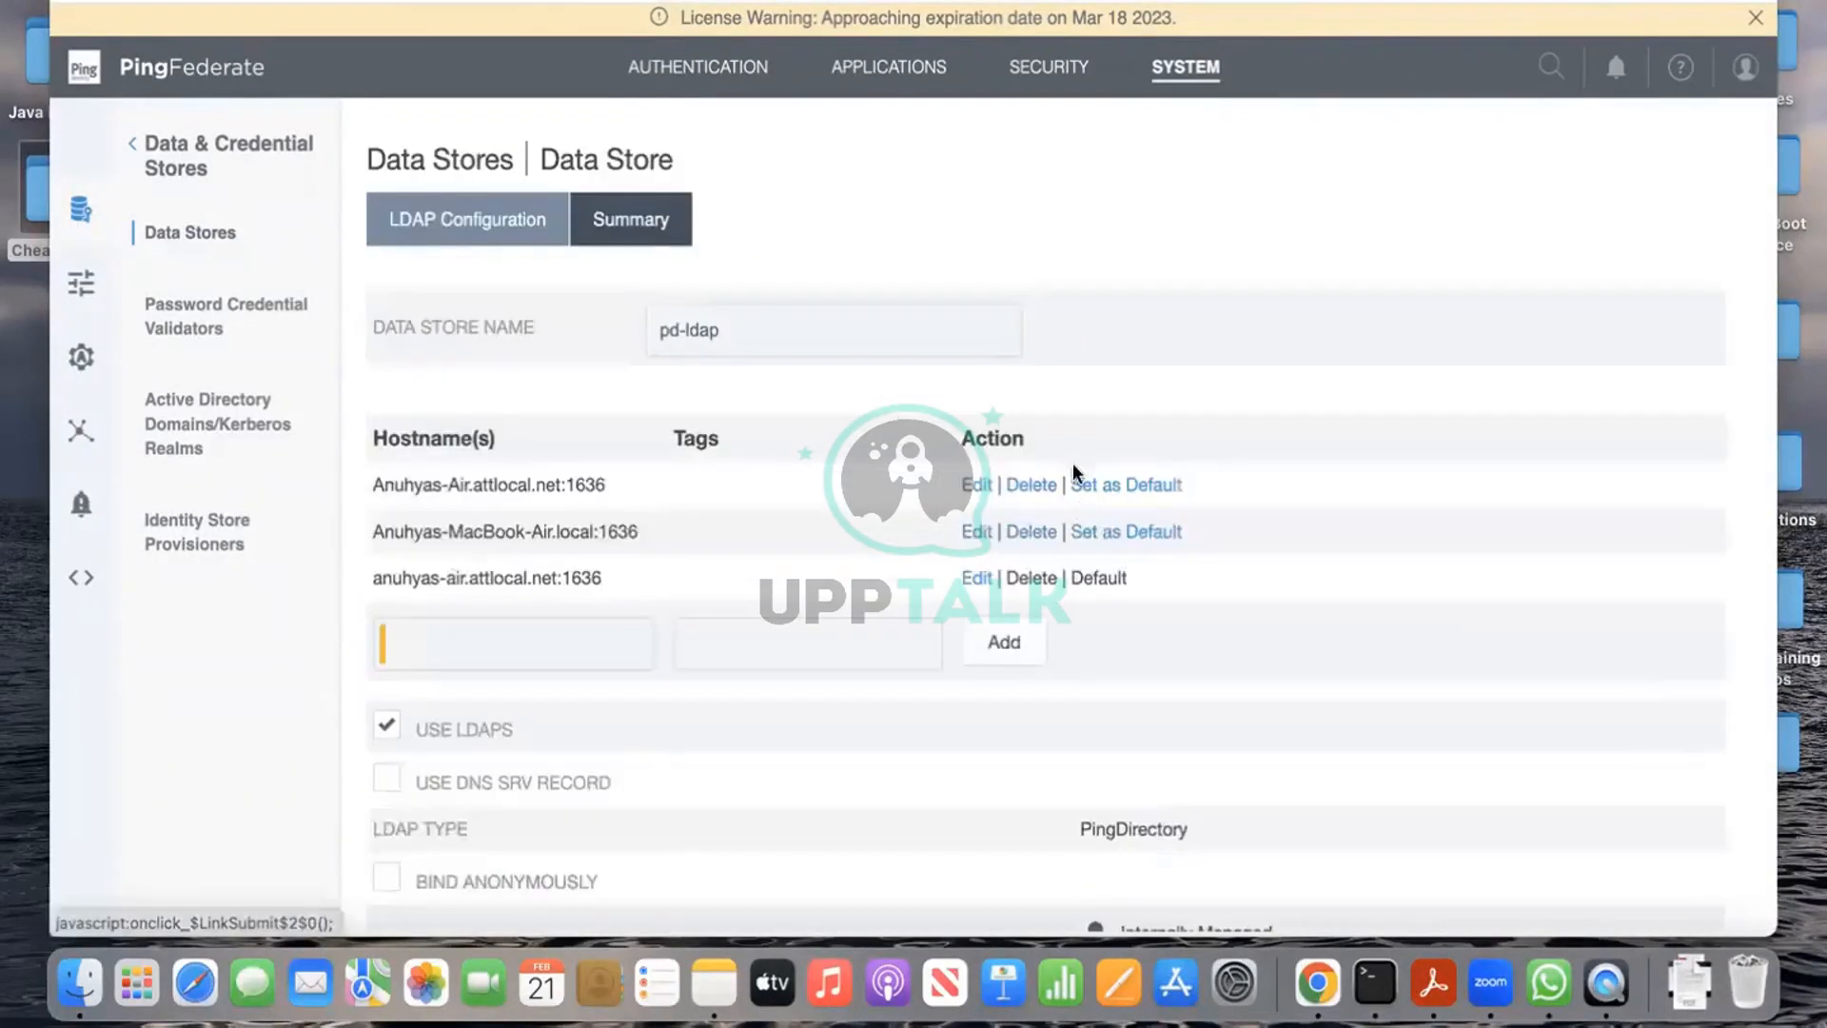
click(979, 533)
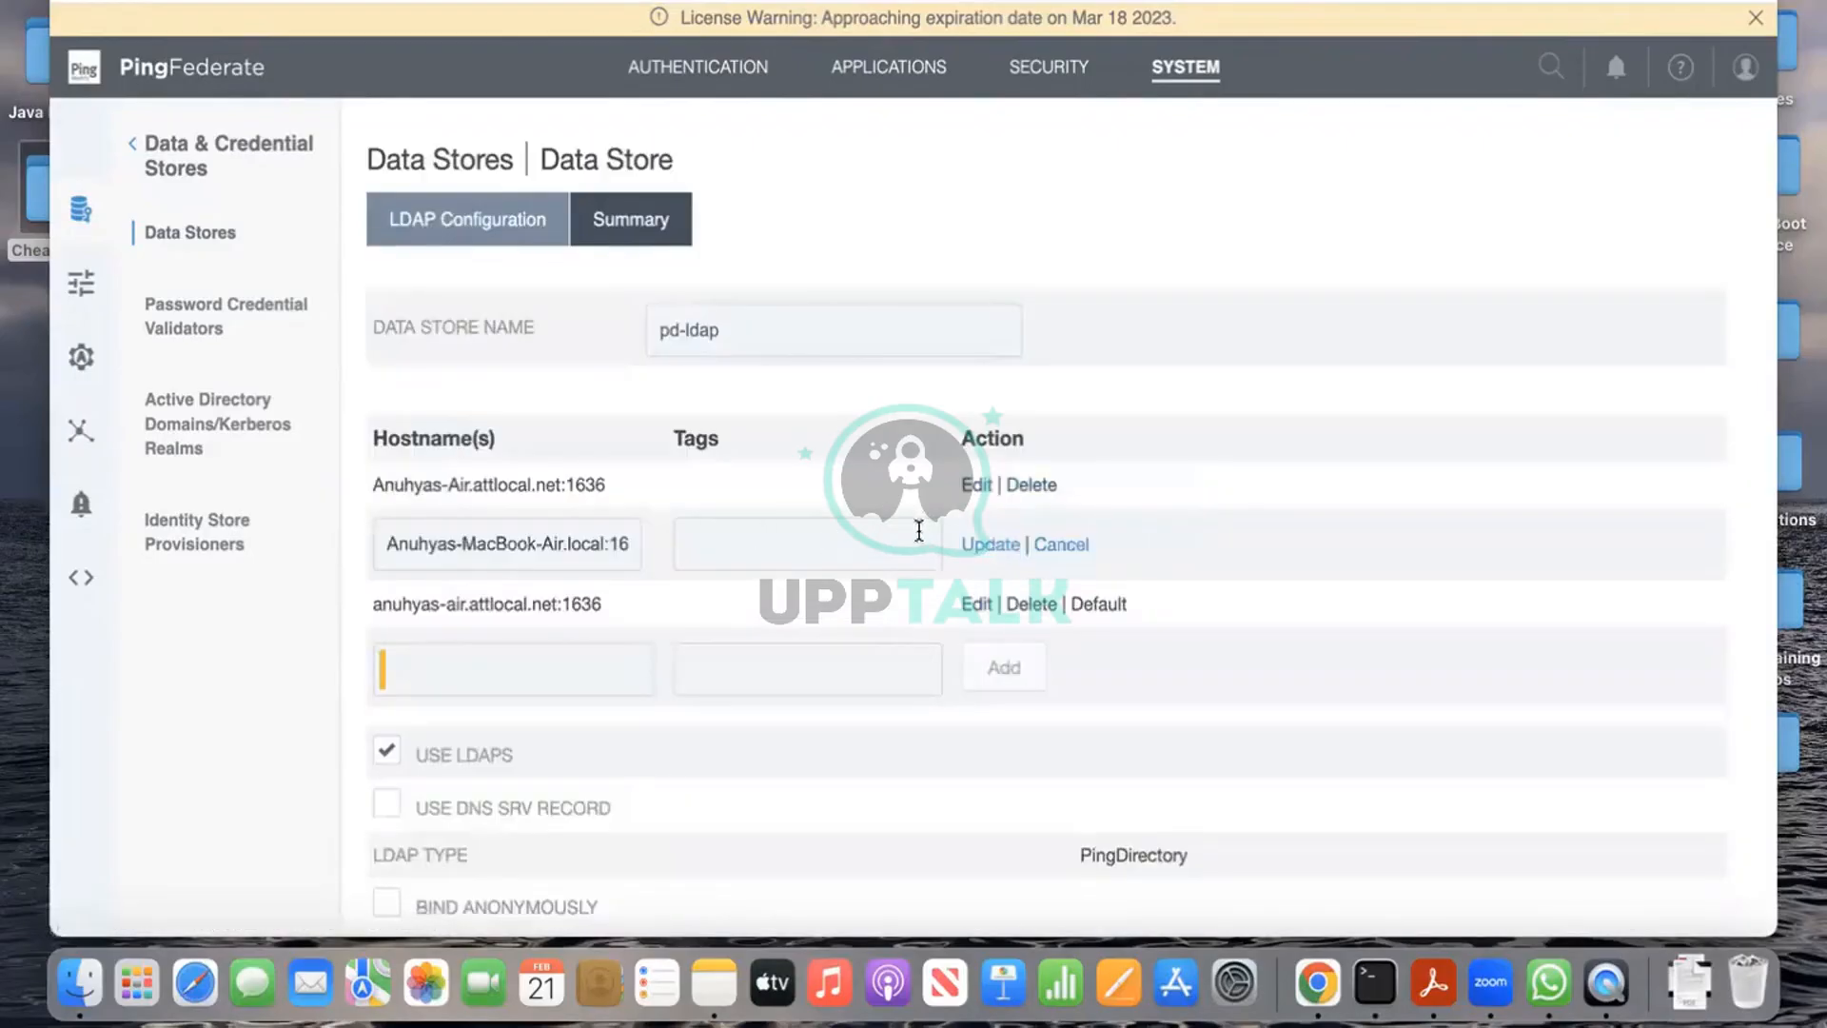
click(1043, 543)
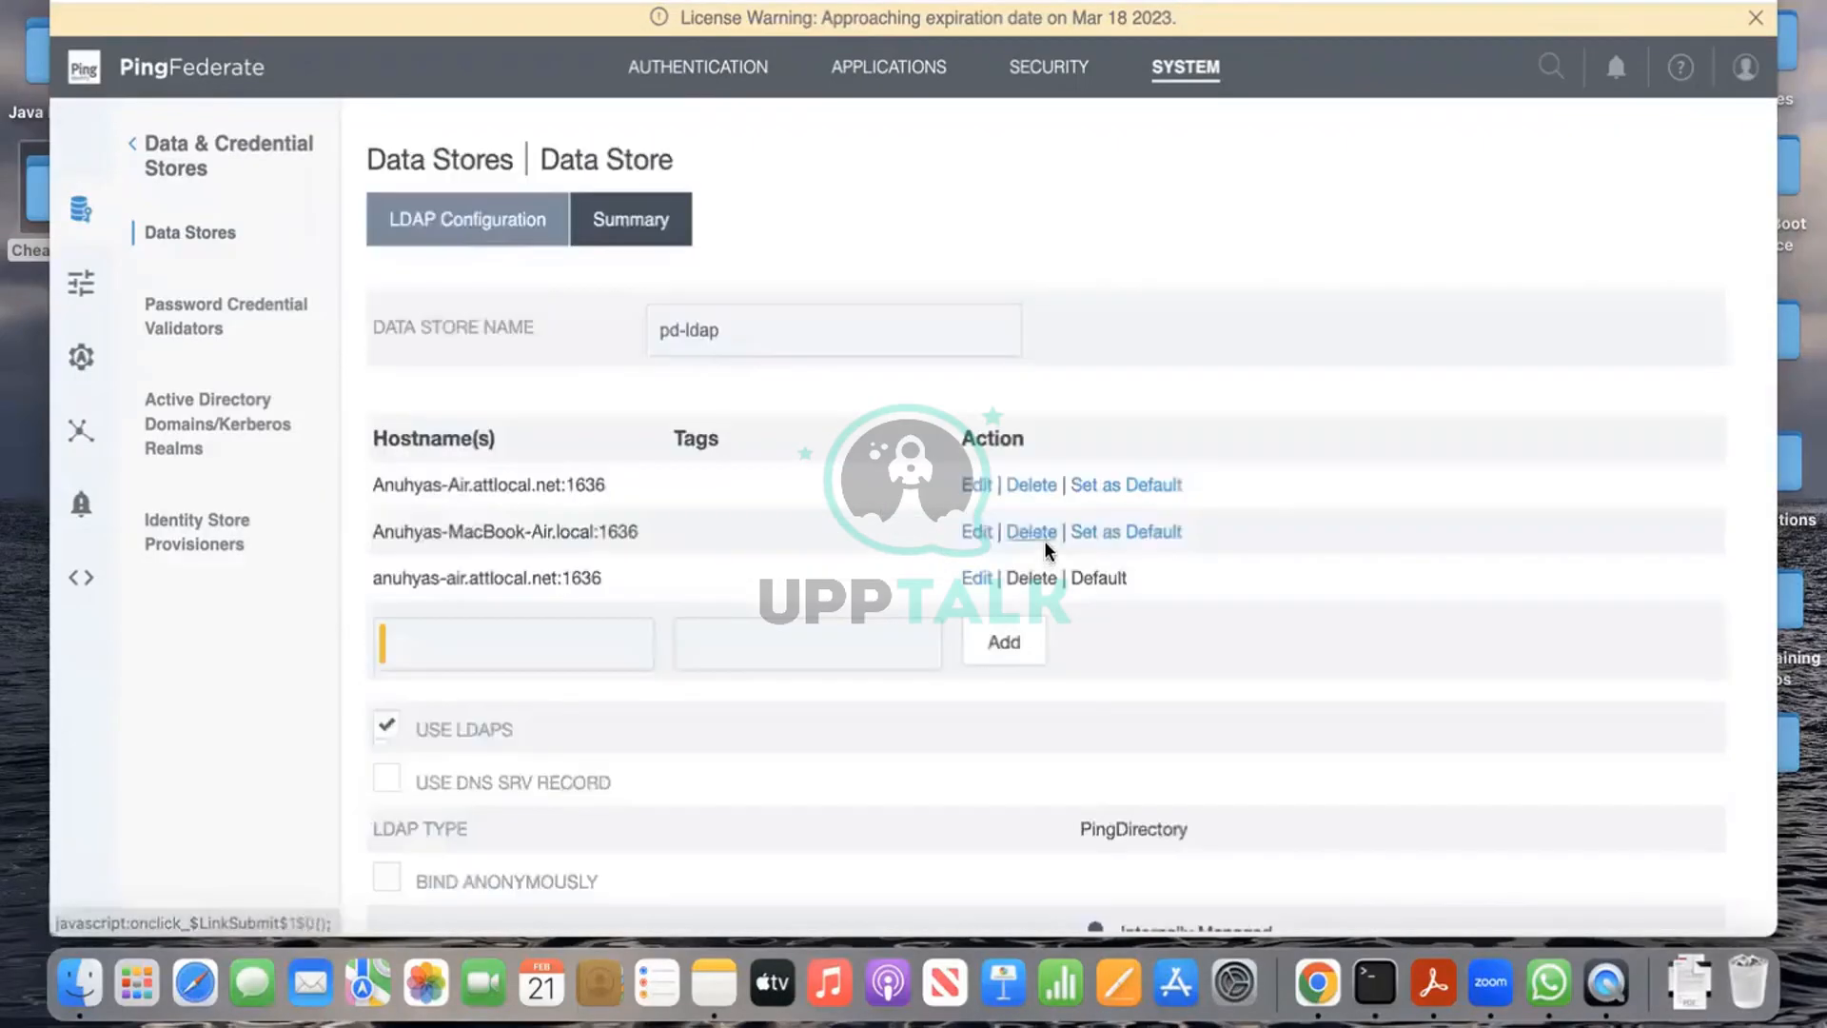
click(1024, 489)
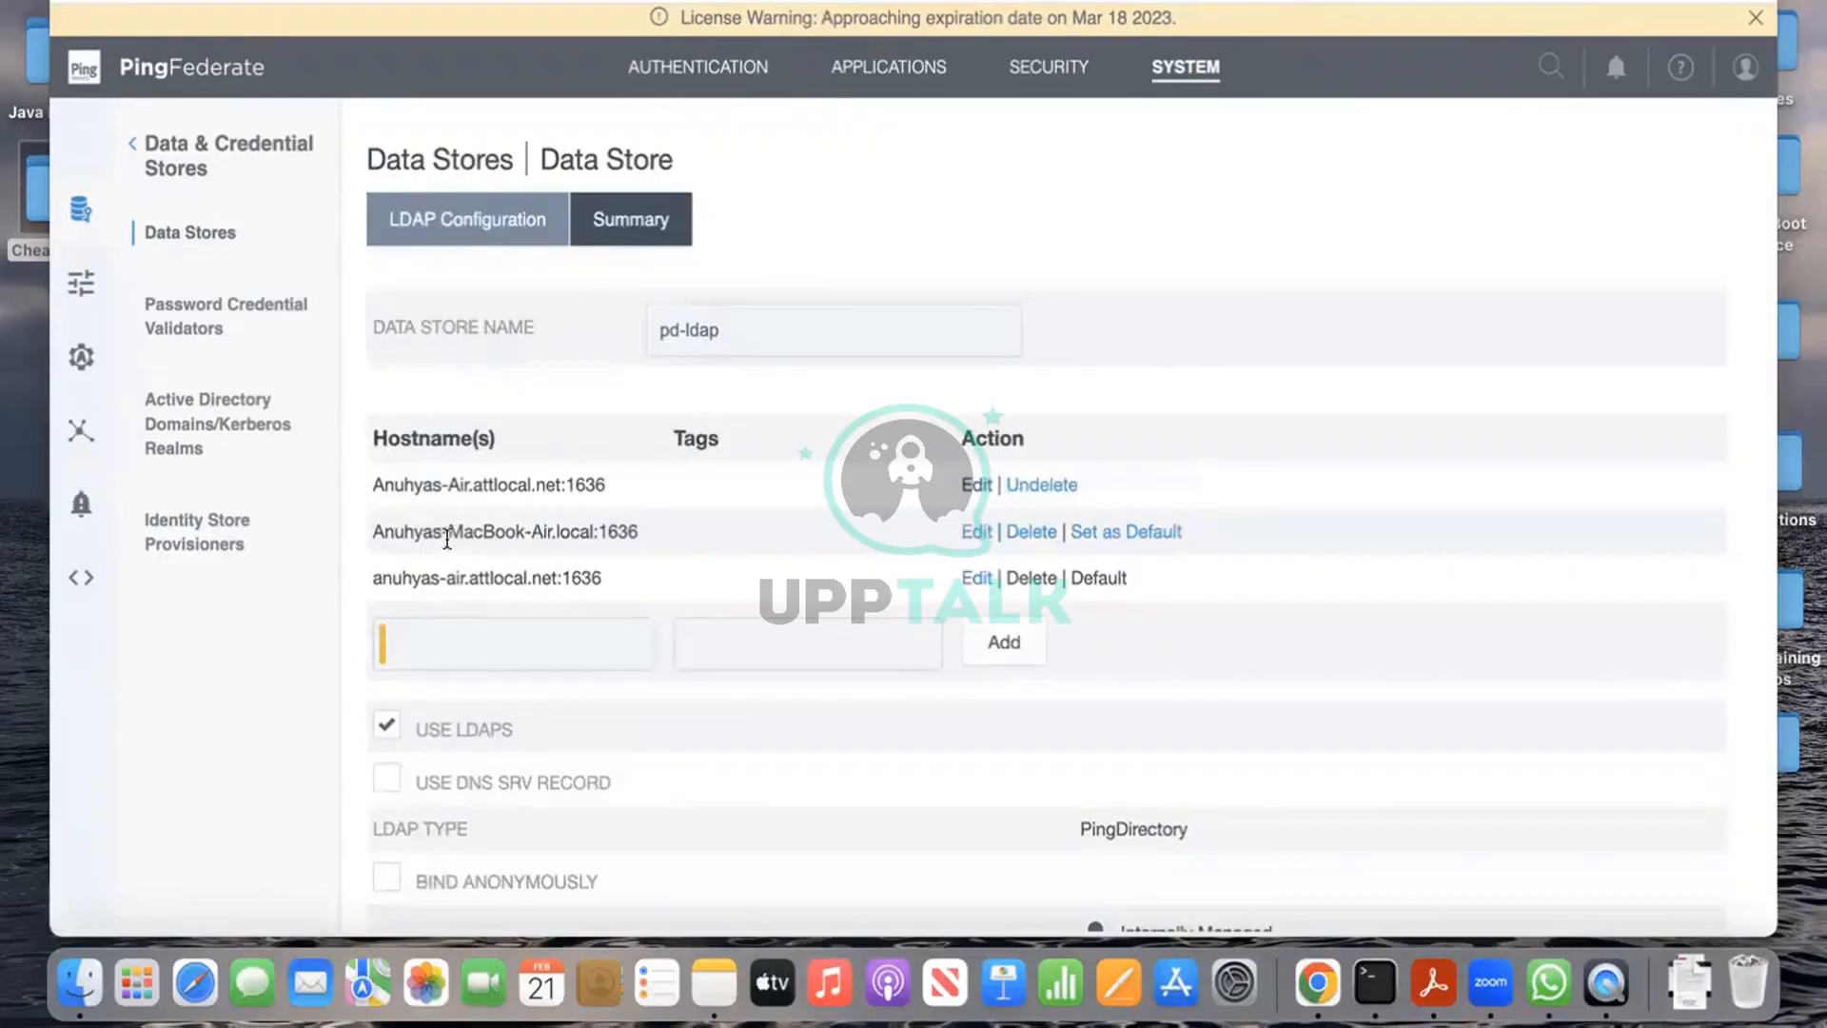
click(1129, 535)
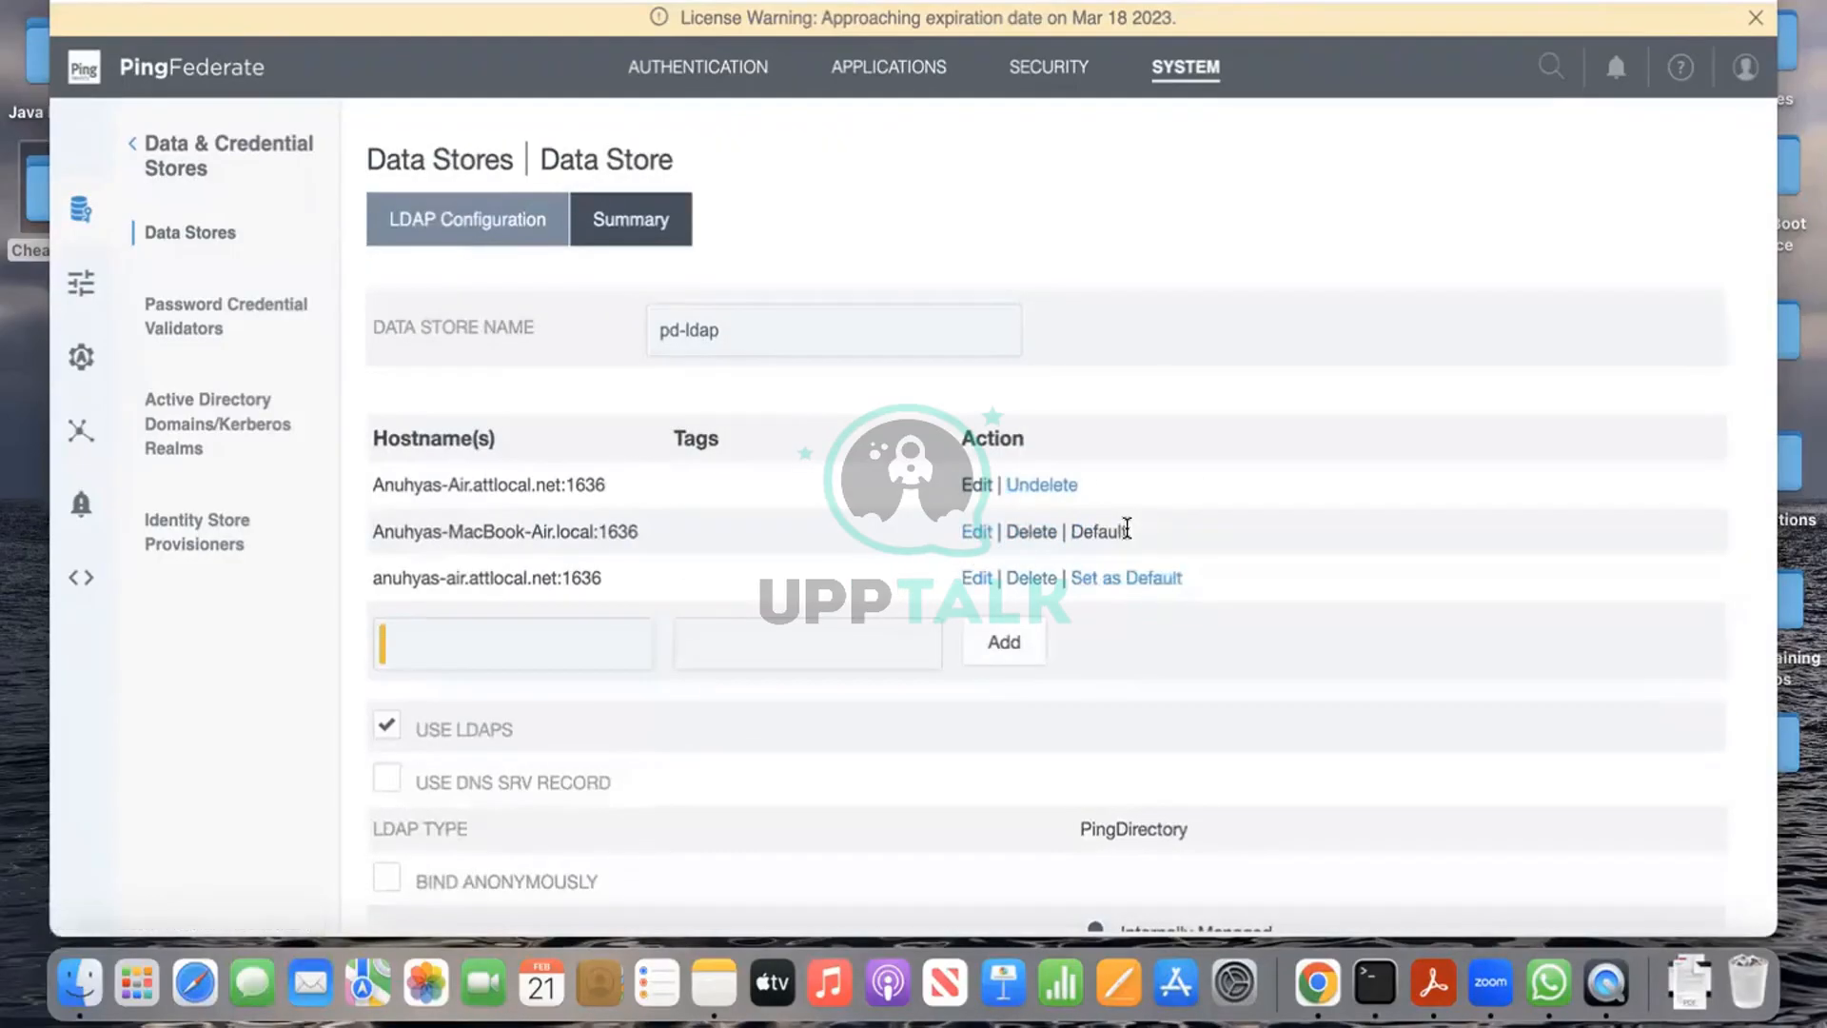
click(1045, 585)
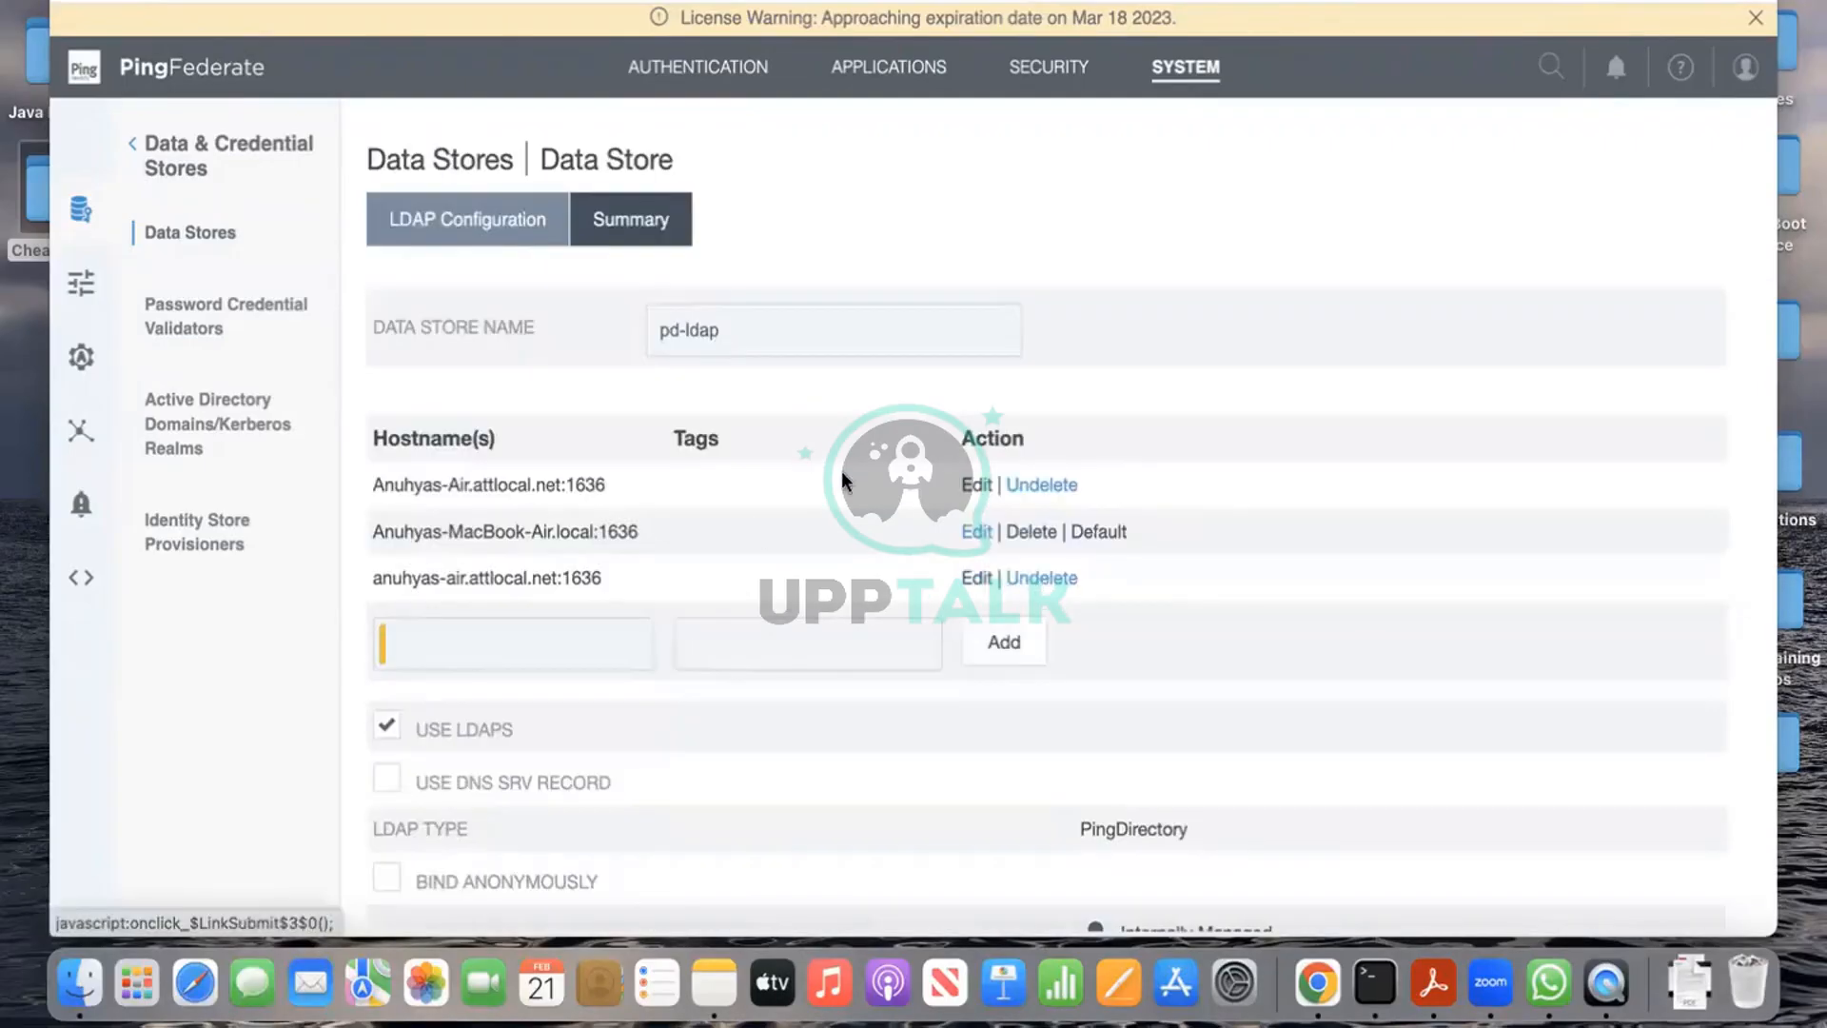
Step: Re-save the MacBook-Air.local host entry and retest the connection against that host
click(984, 532)
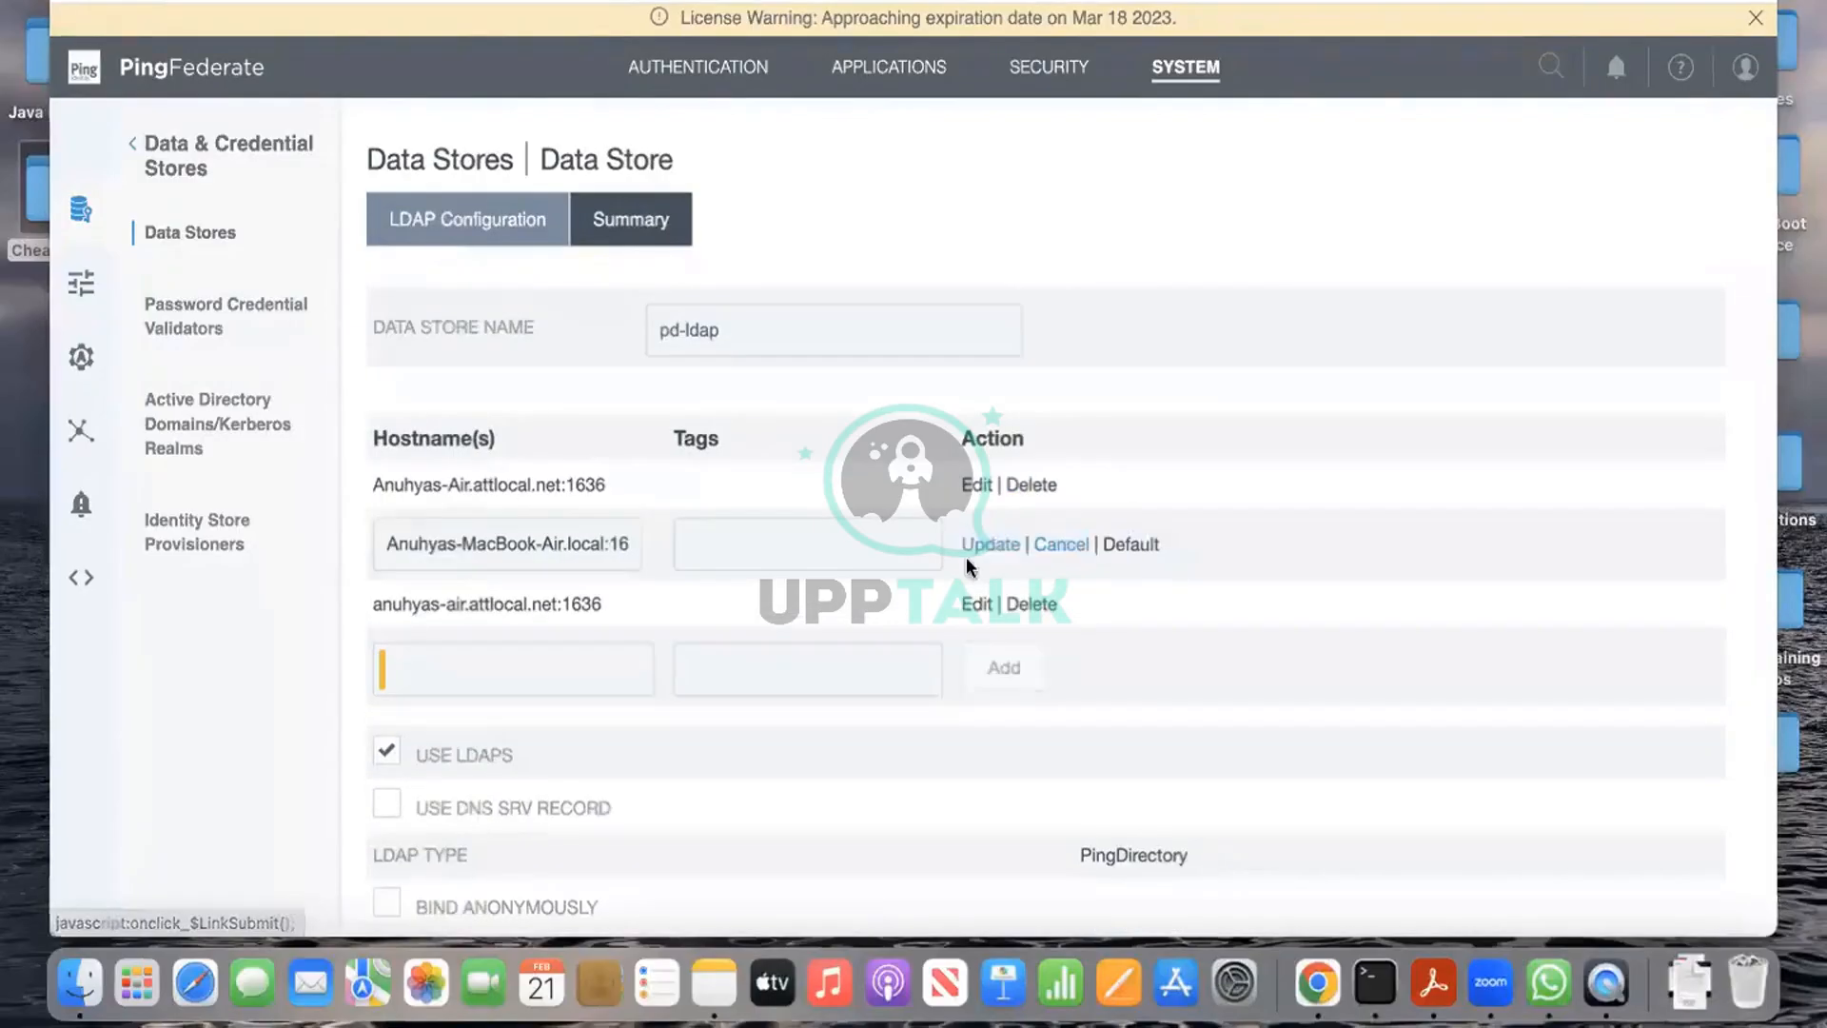
click(600, 540)
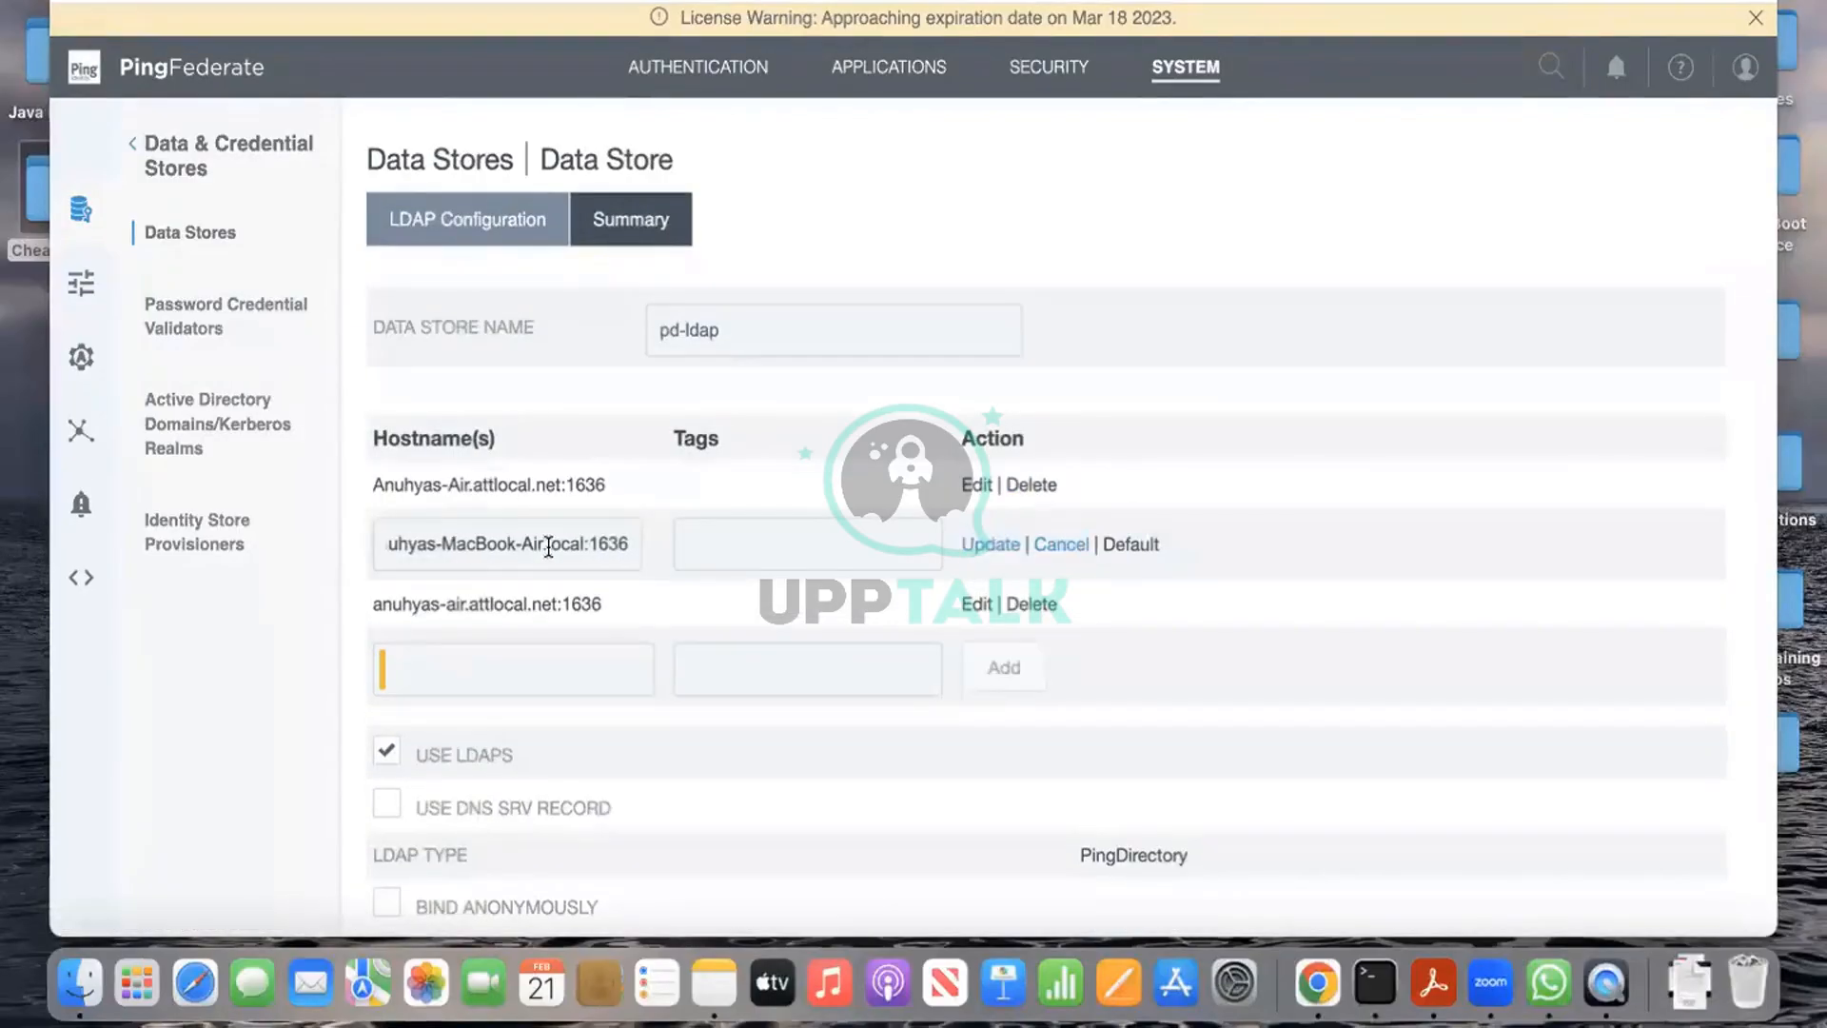
click(1002, 547)
scroll(1147, 702, down, 7)
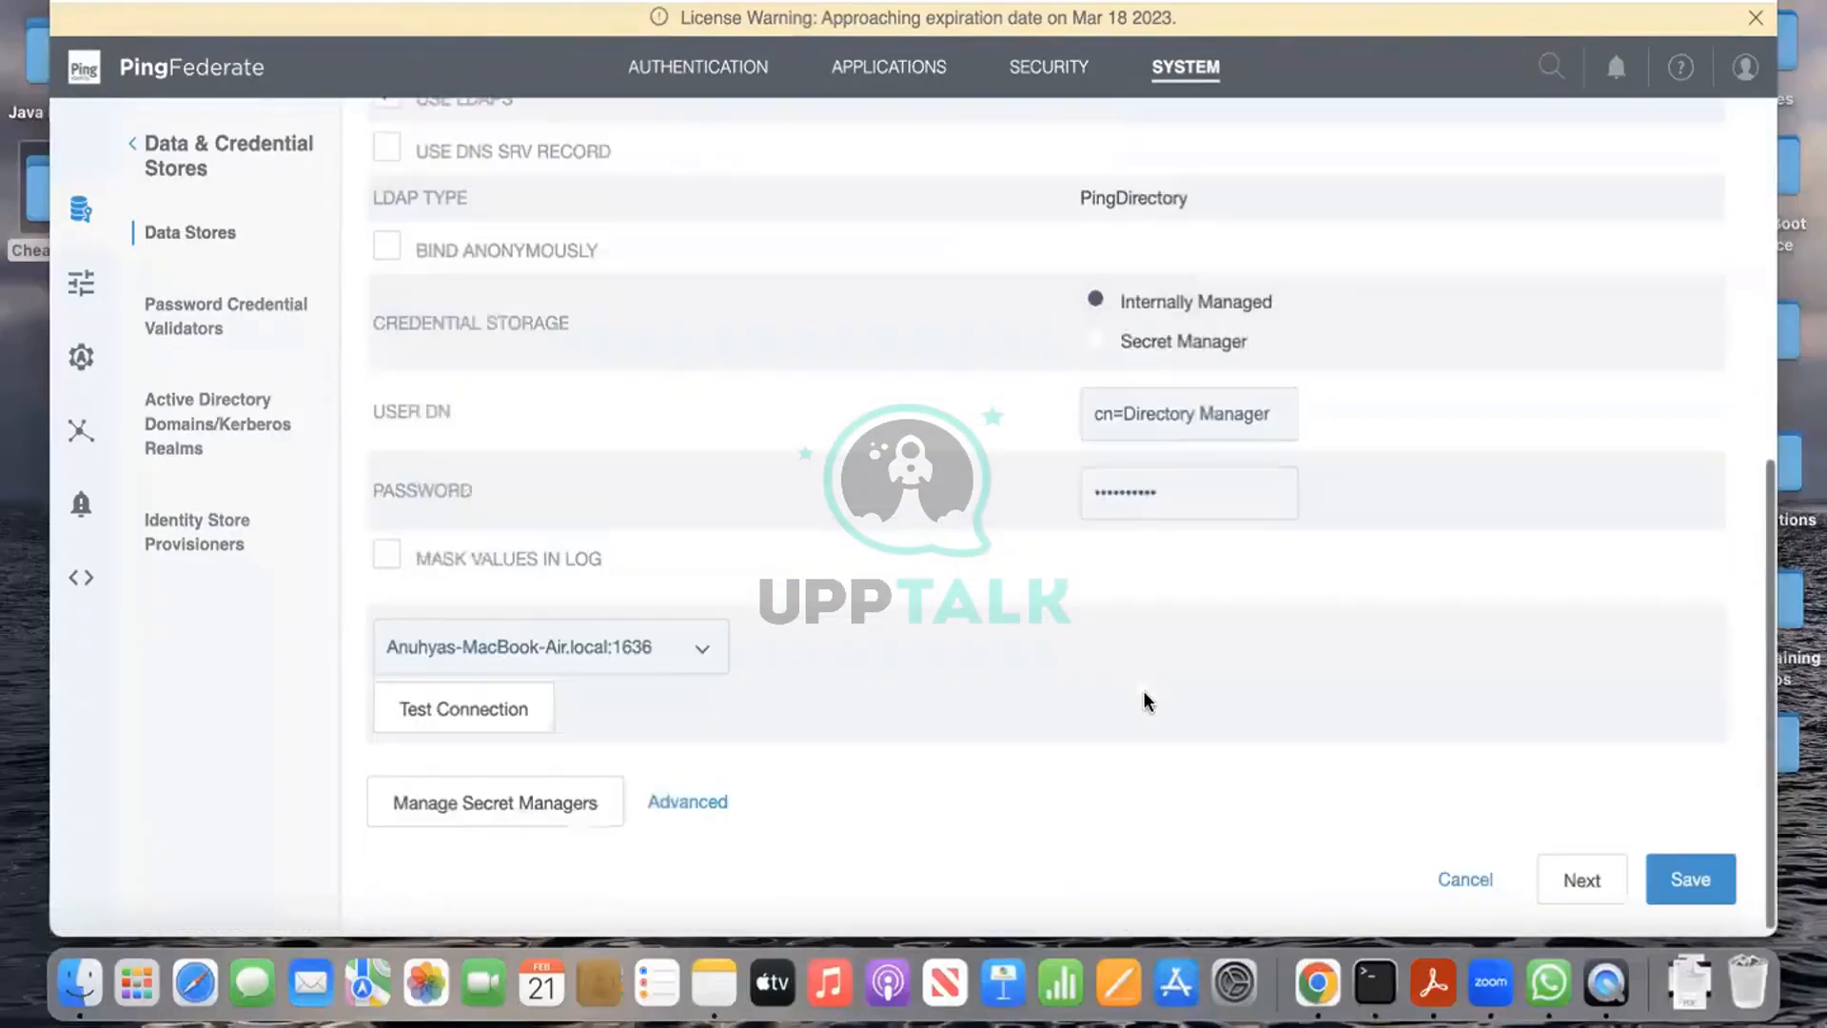
click(664, 656)
click(514, 712)
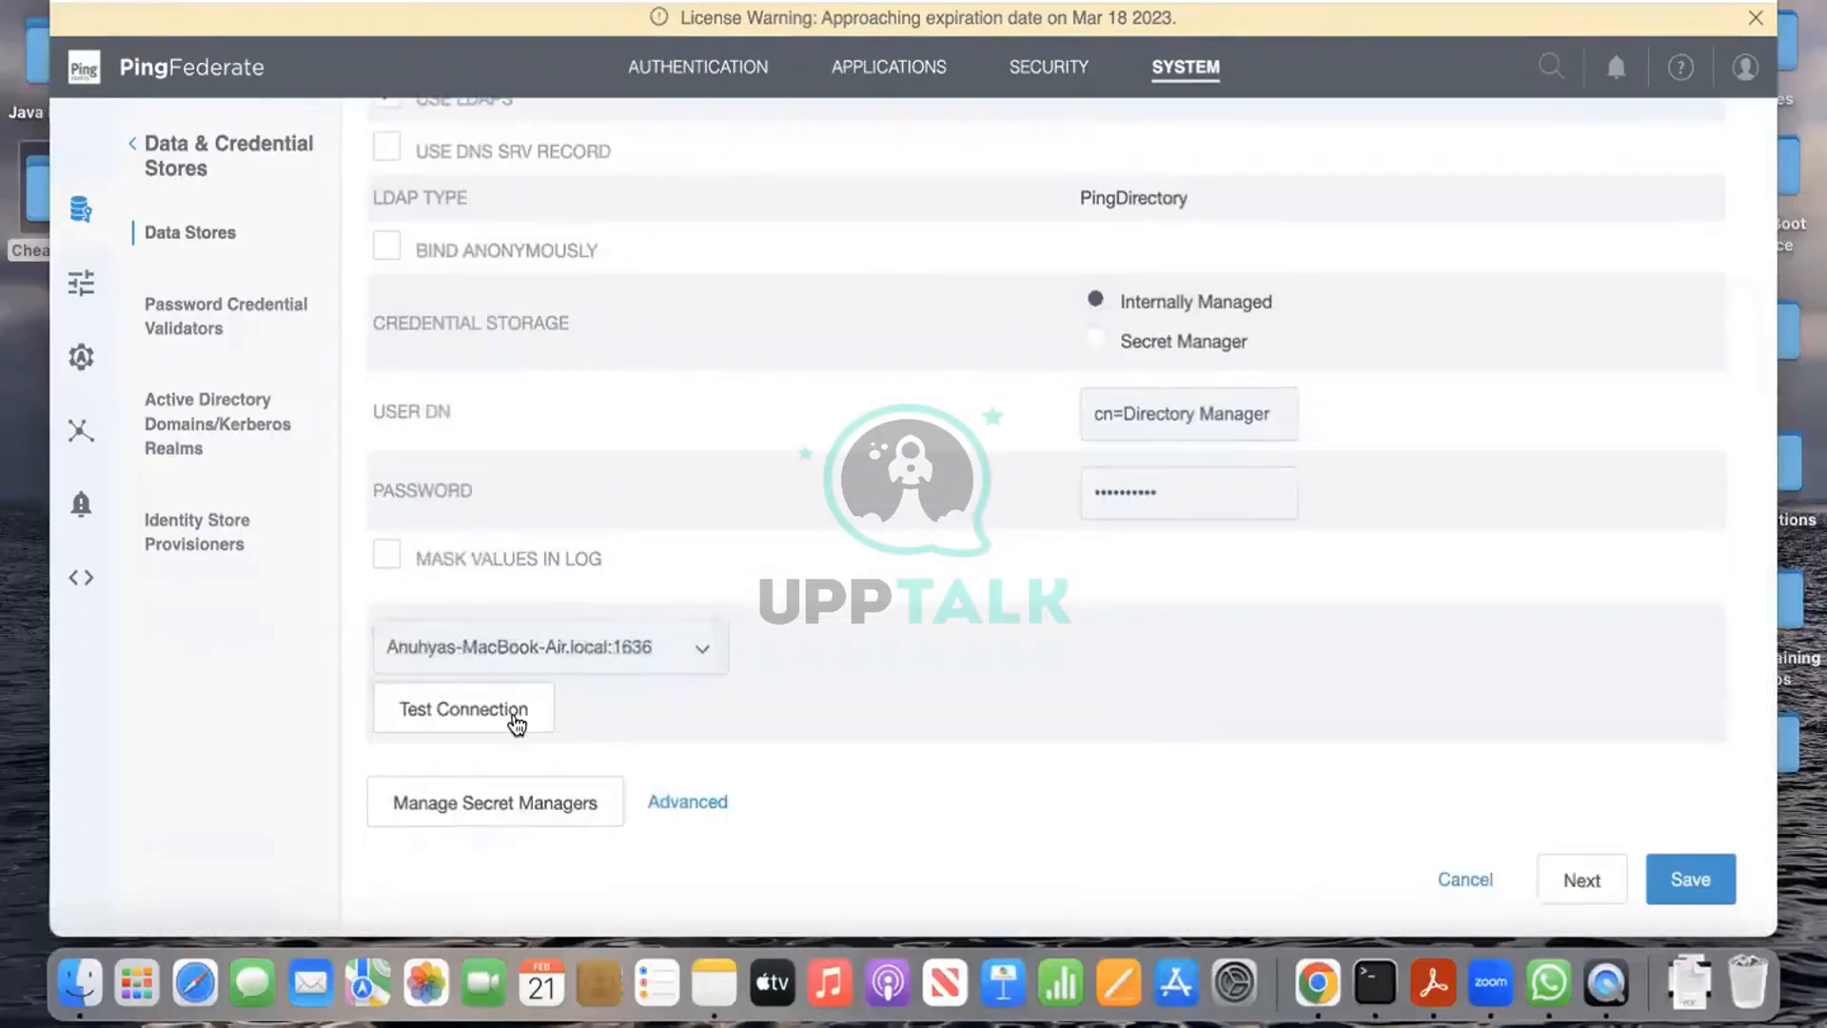
click(516, 722)
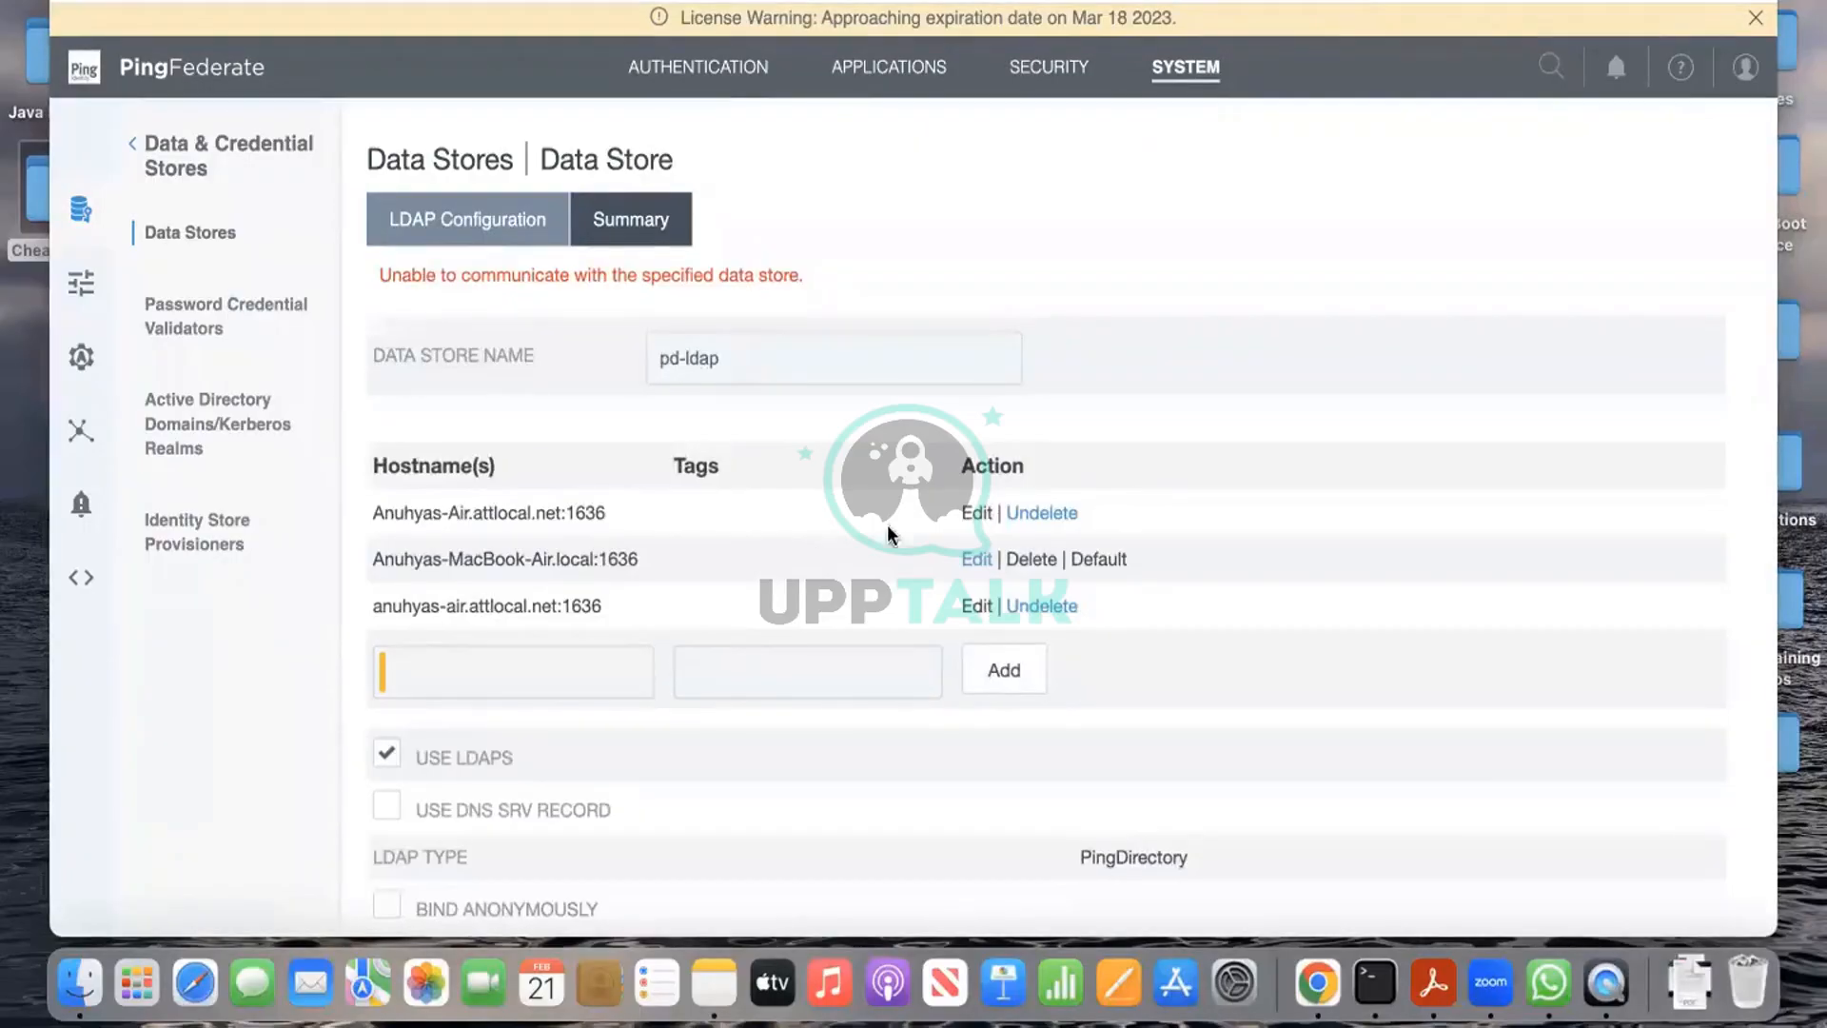
click(973, 566)
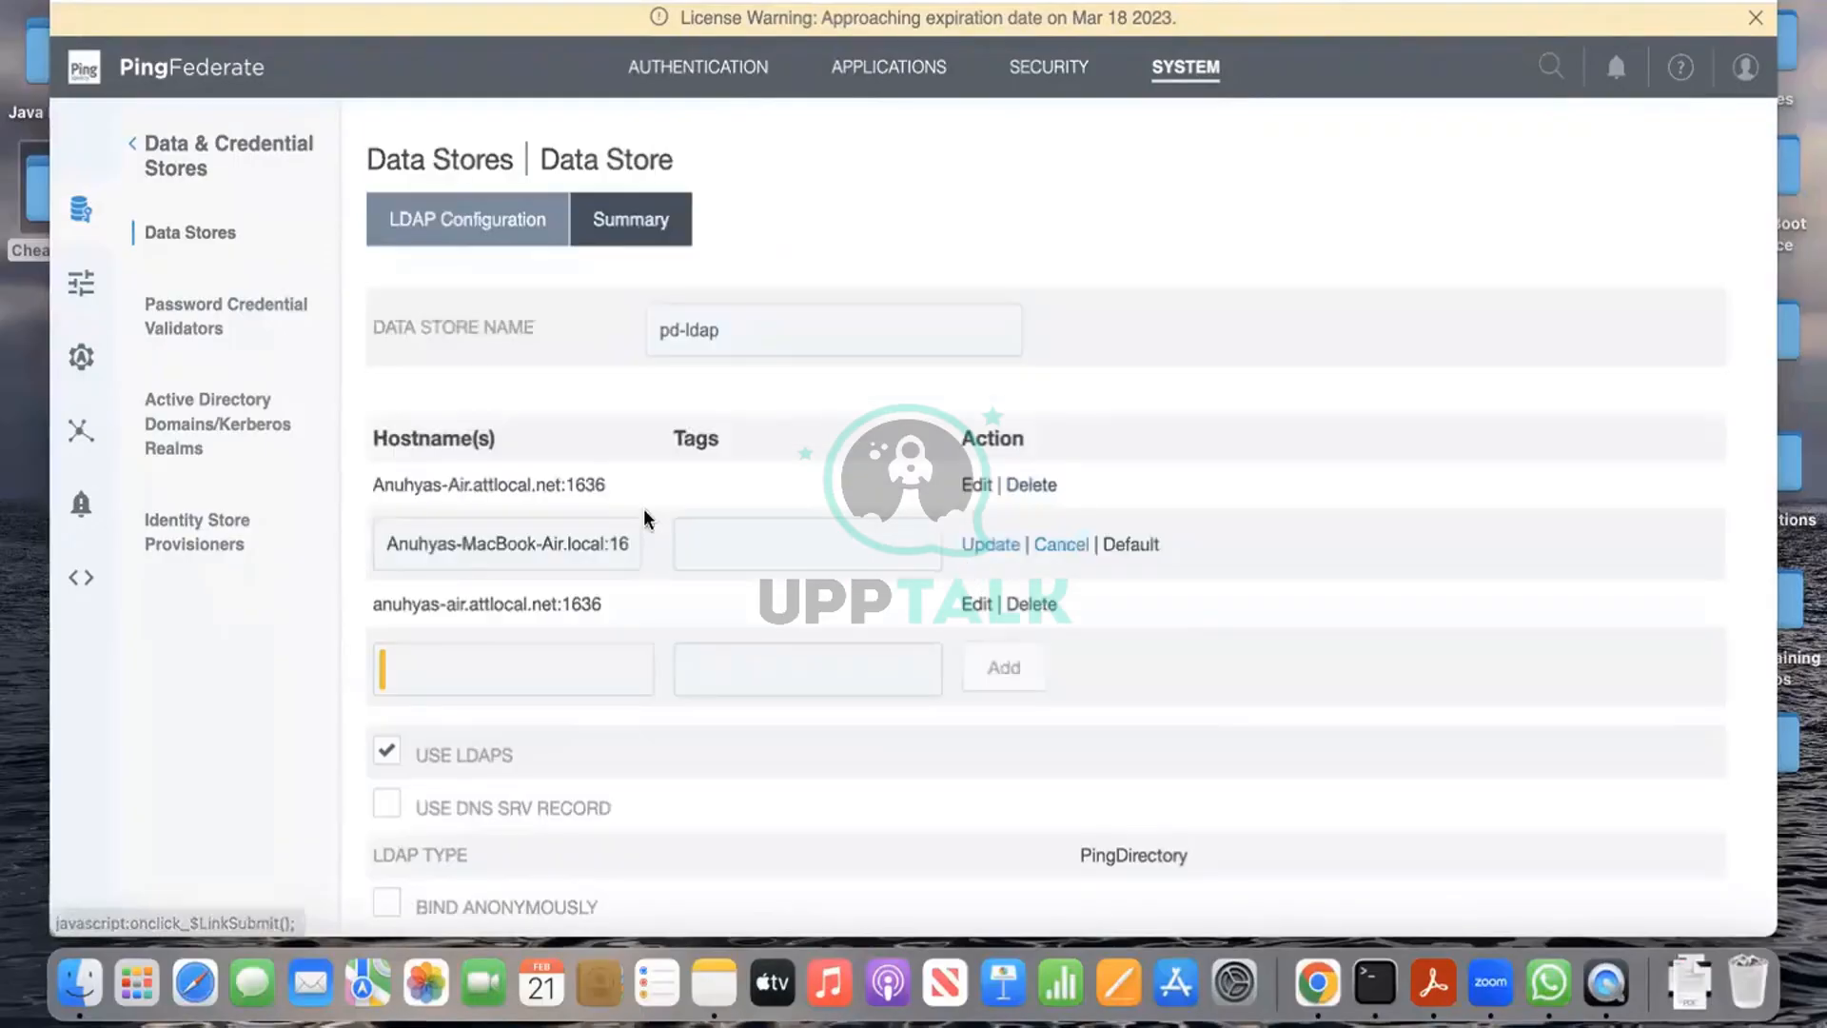
Step: Change the MacBook-Air.local host port from 1636 to 1389, disable LDAPS, and test successfully
click(609, 543)
key(BackSpace)
key(BackSpace)
key(BackSpace)
key(BackSpace)
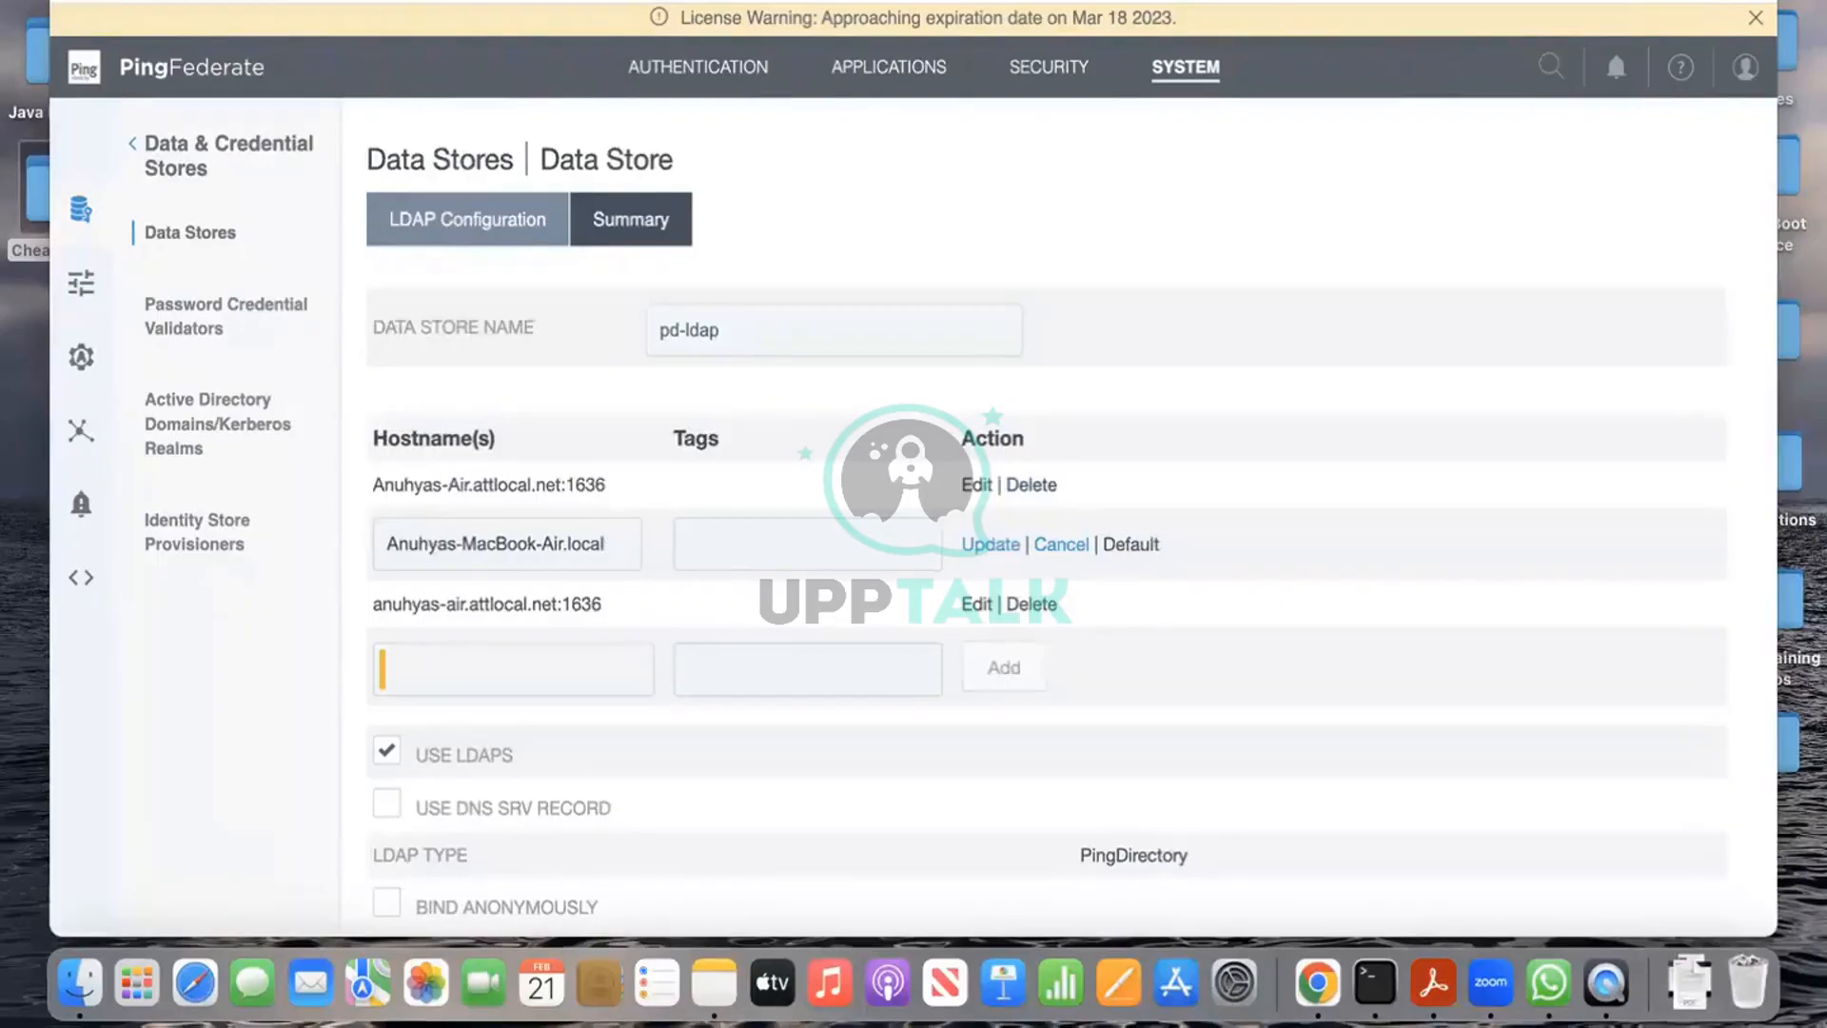
text(:)
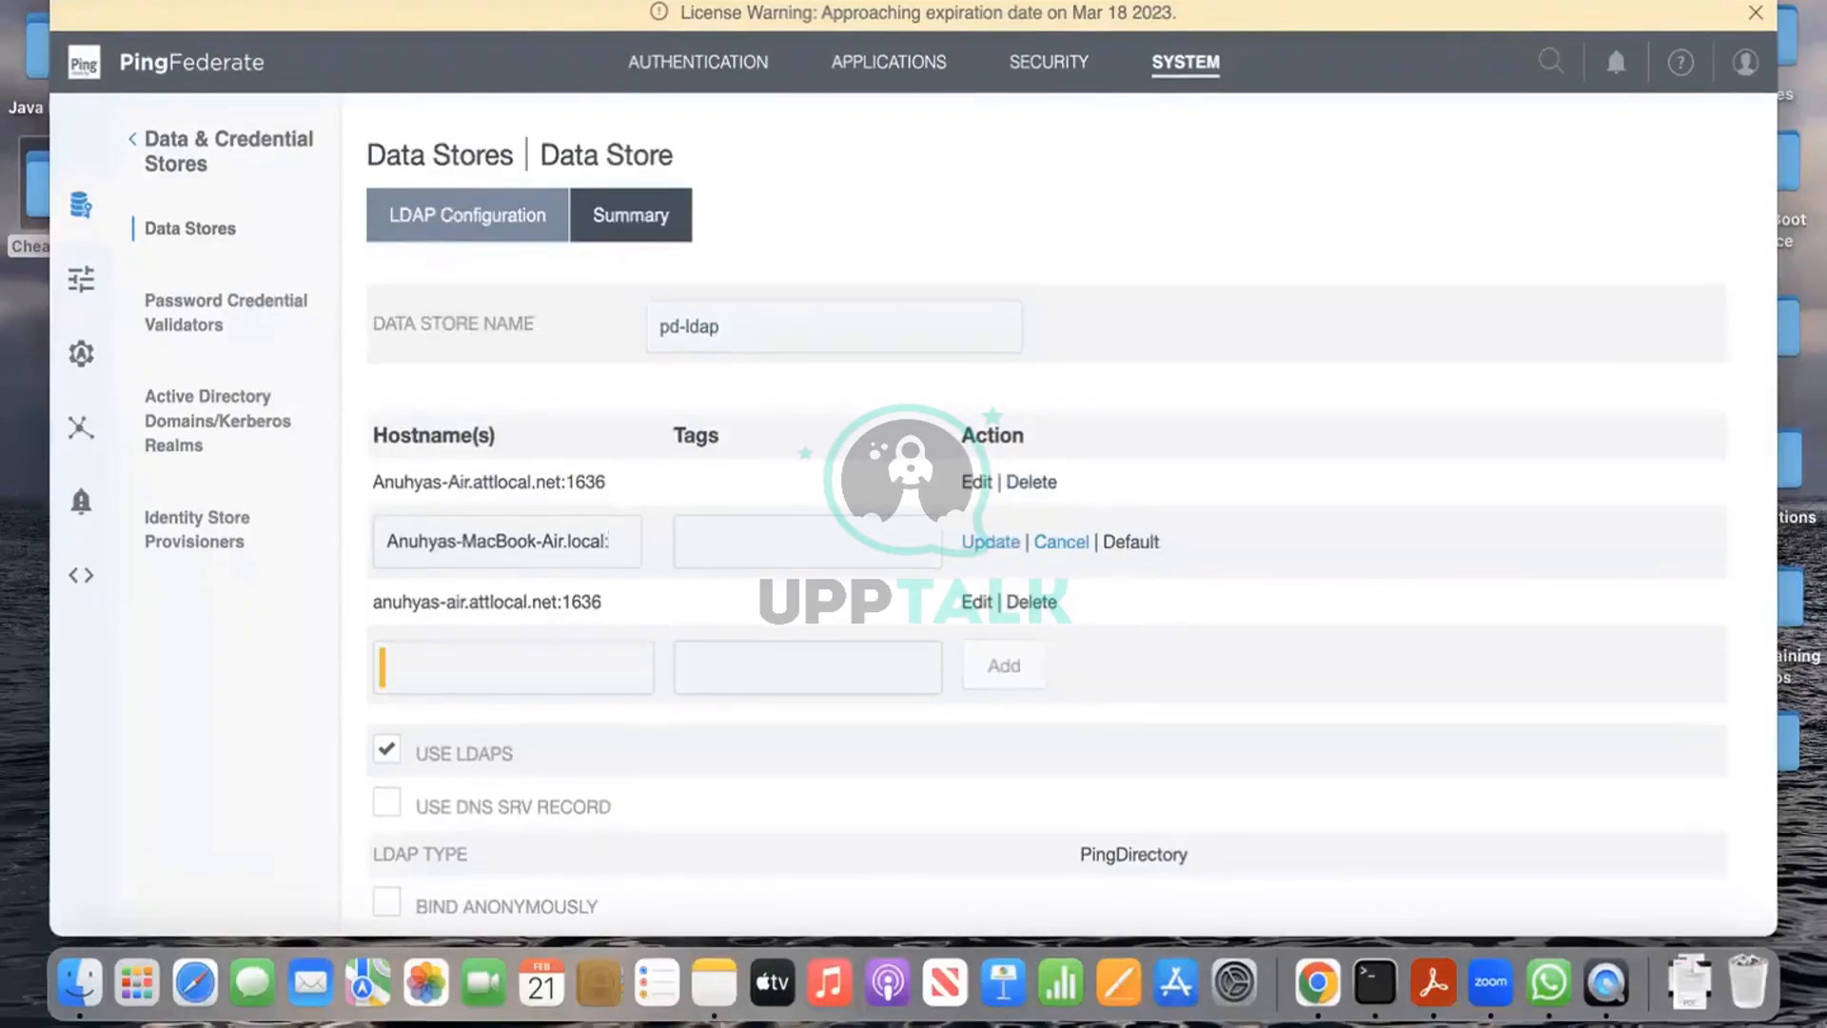
text(1389)
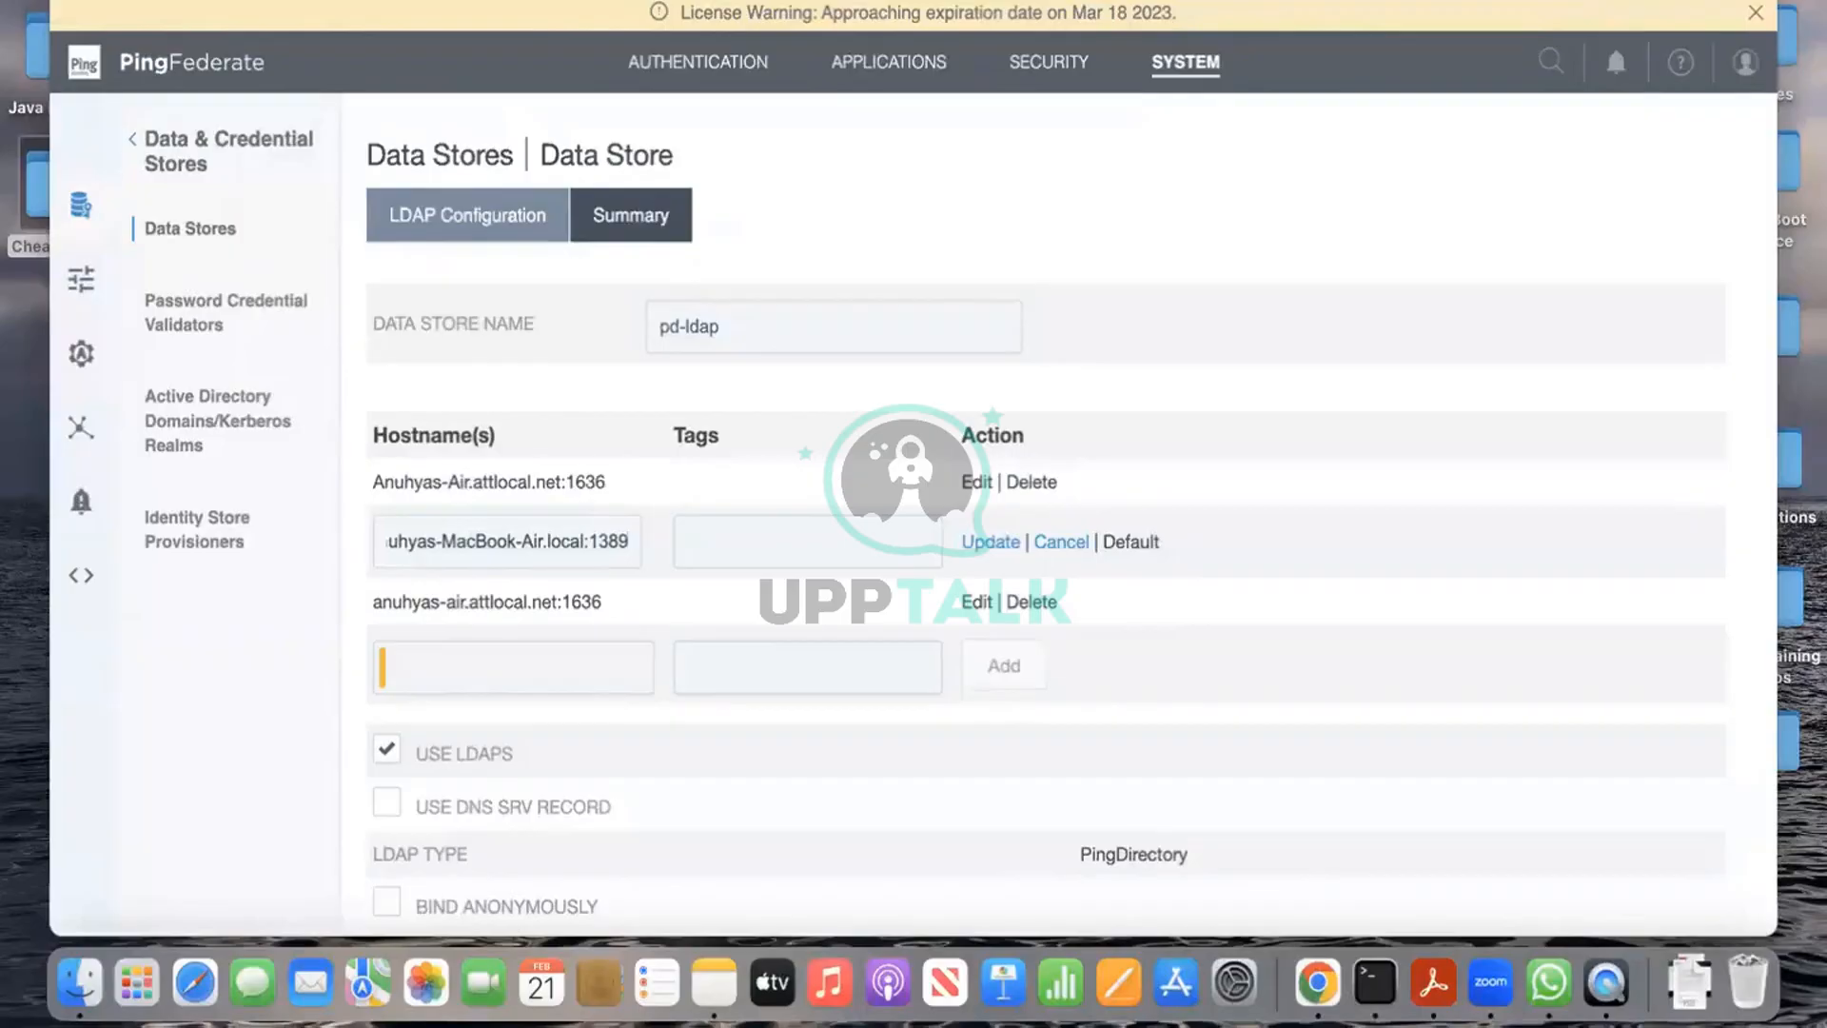
click(989, 541)
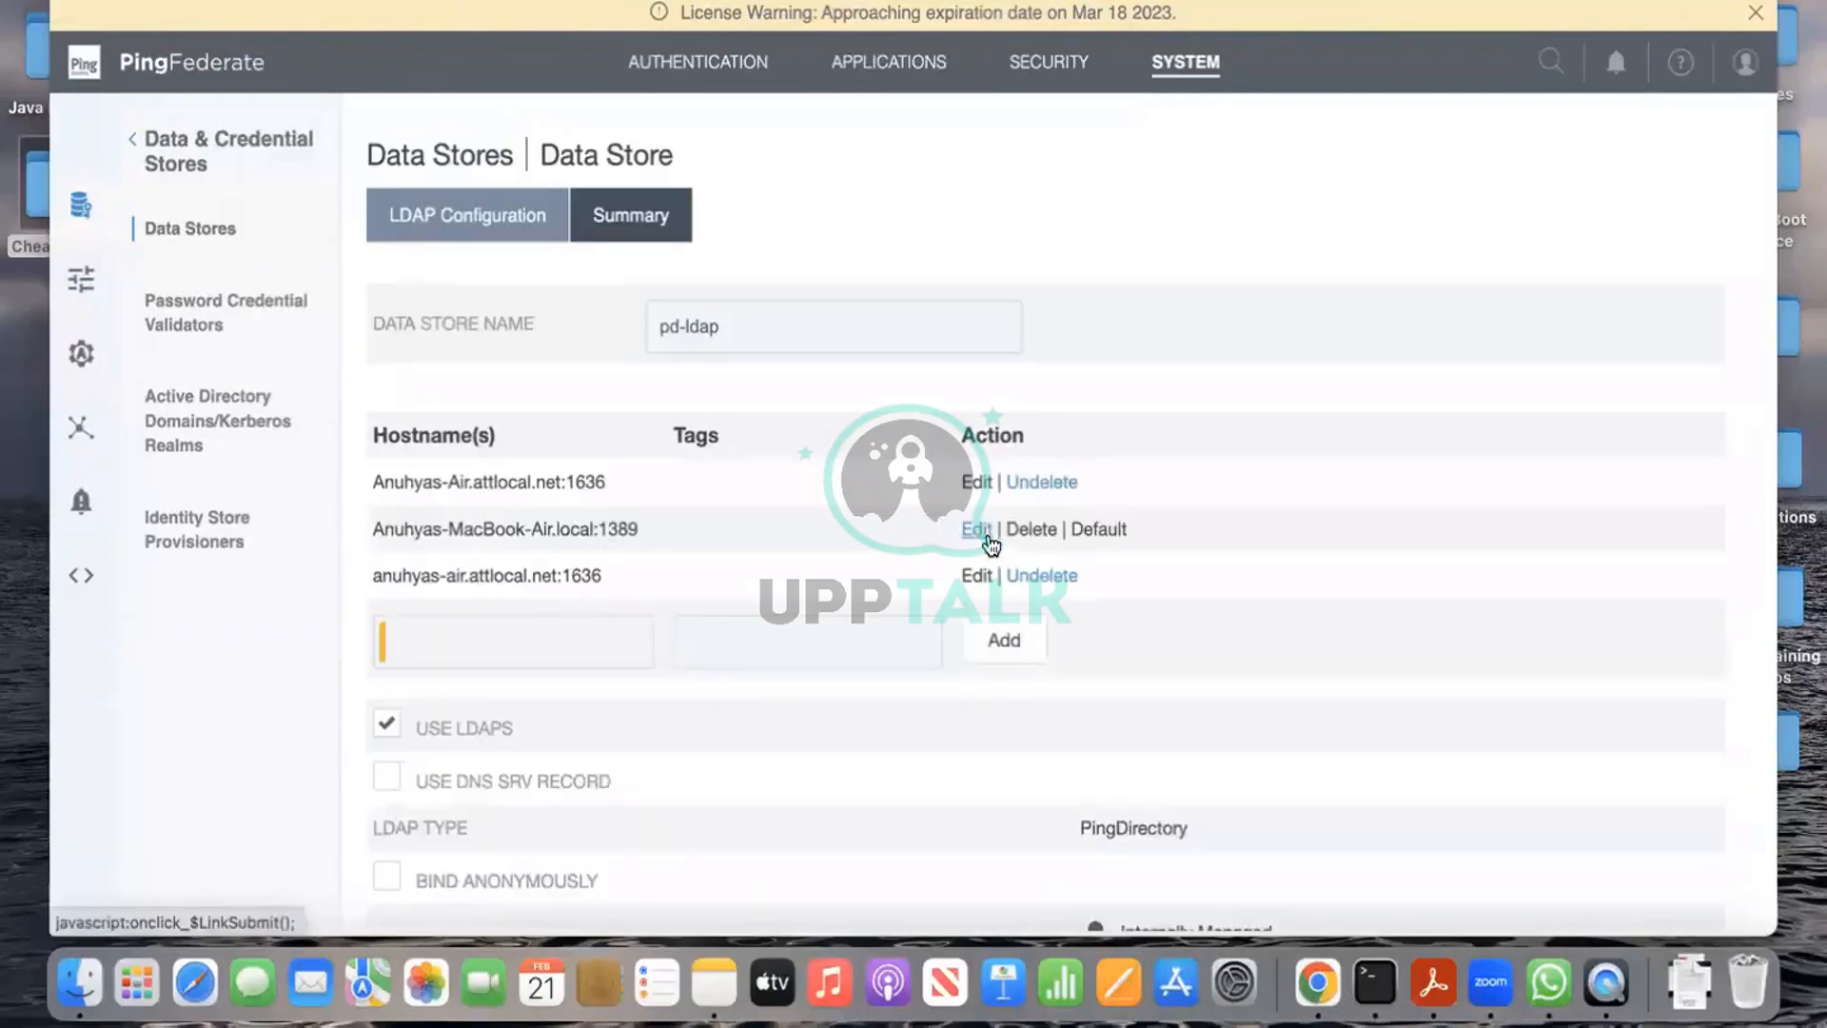
click(391, 728)
scroll(704, 761, down, 7)
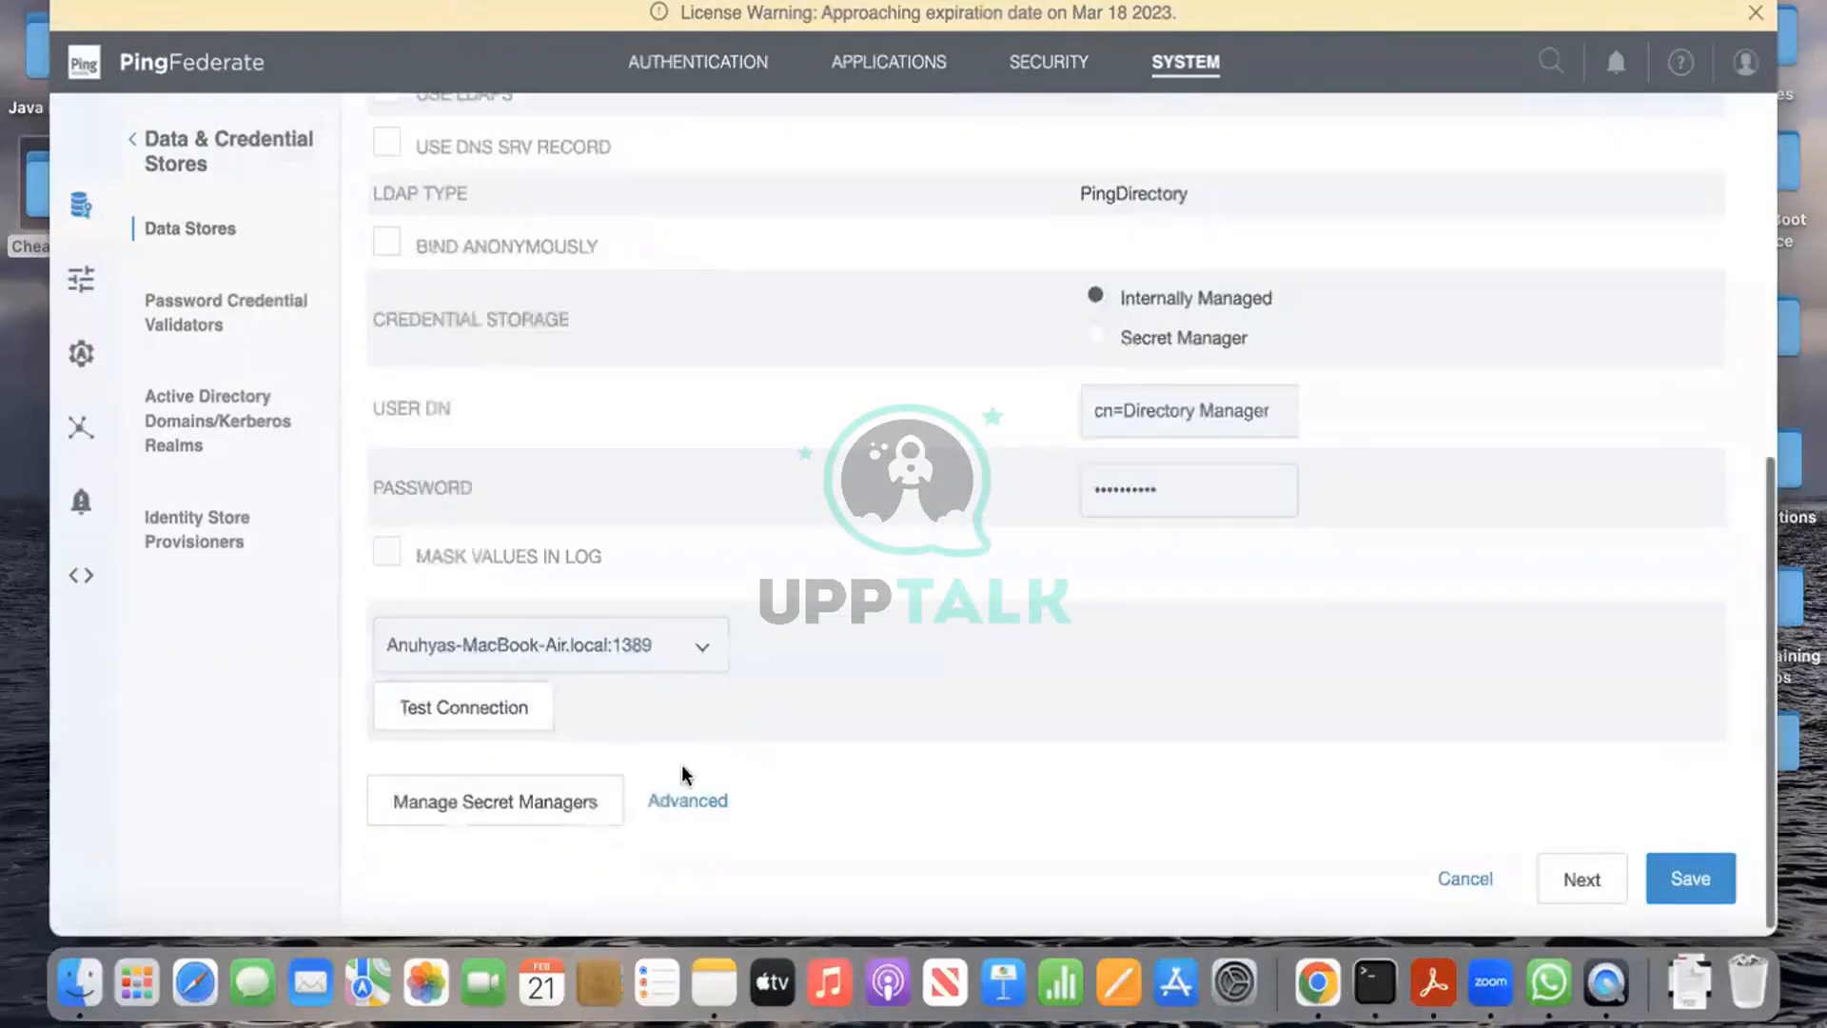
click(514, 722)
scroll(825, 657, up, 6)
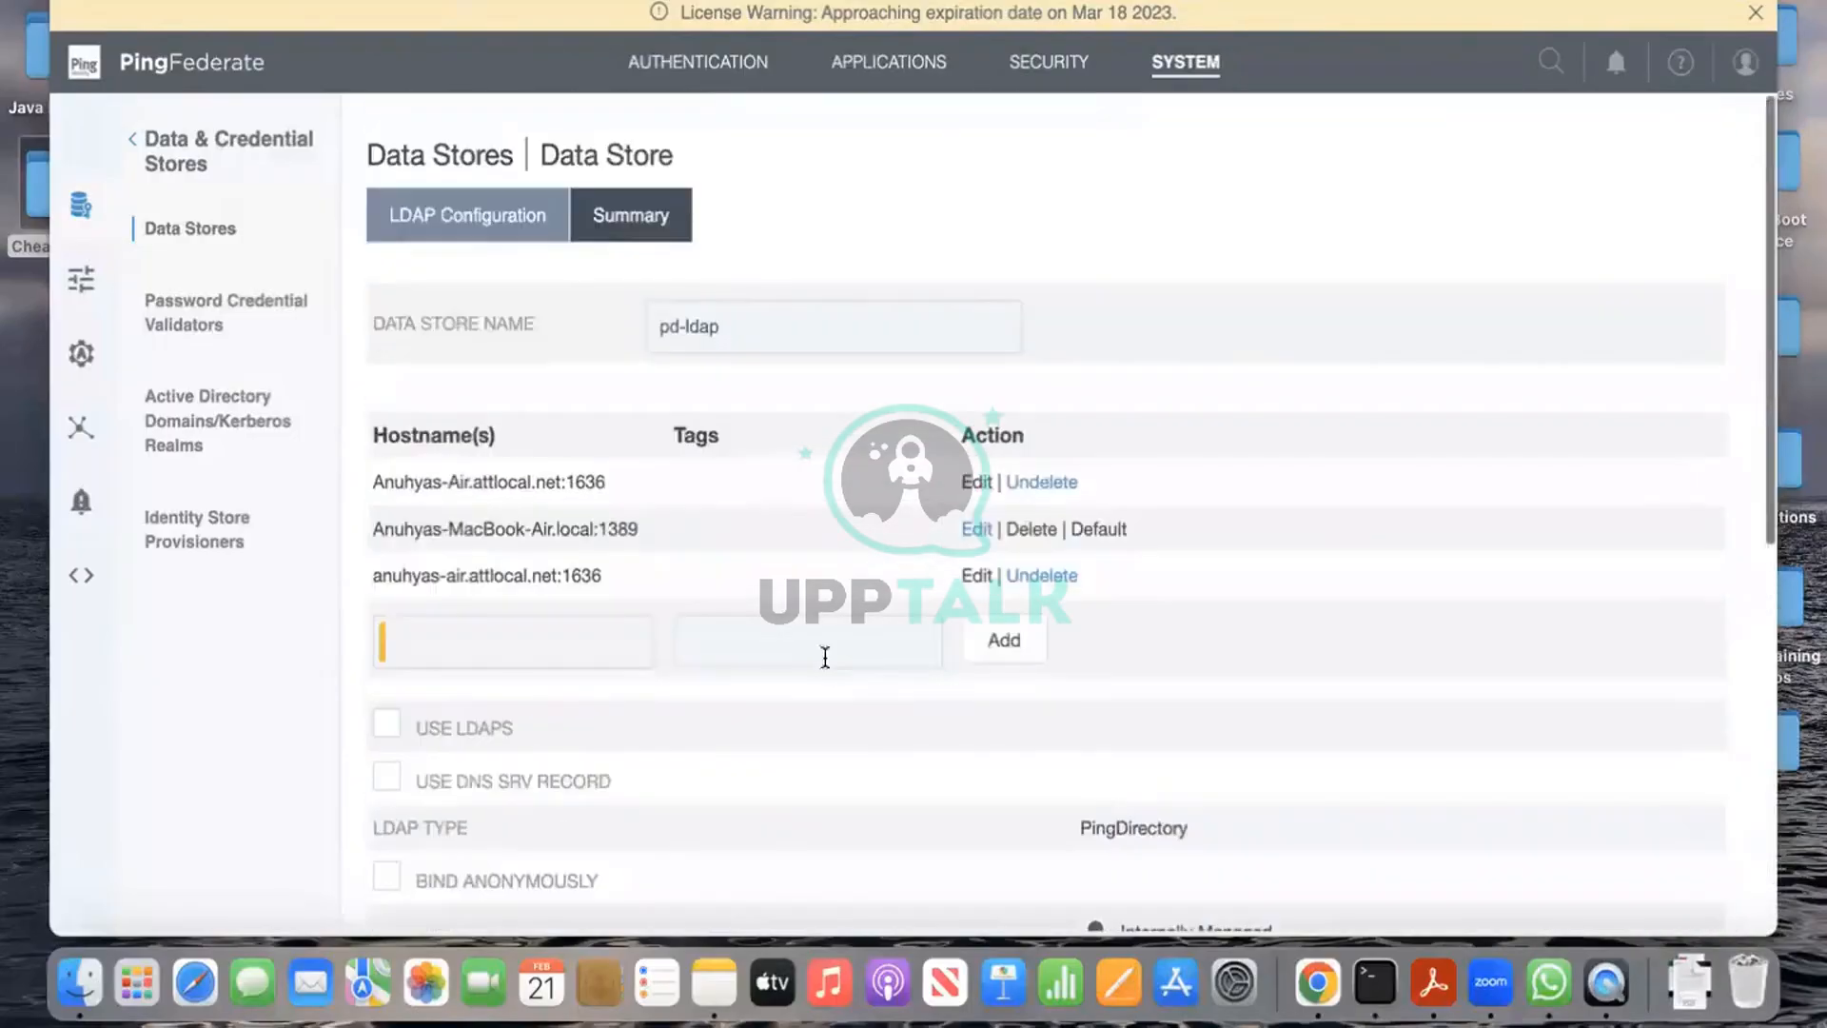
scroll(785, 769, down, 7)
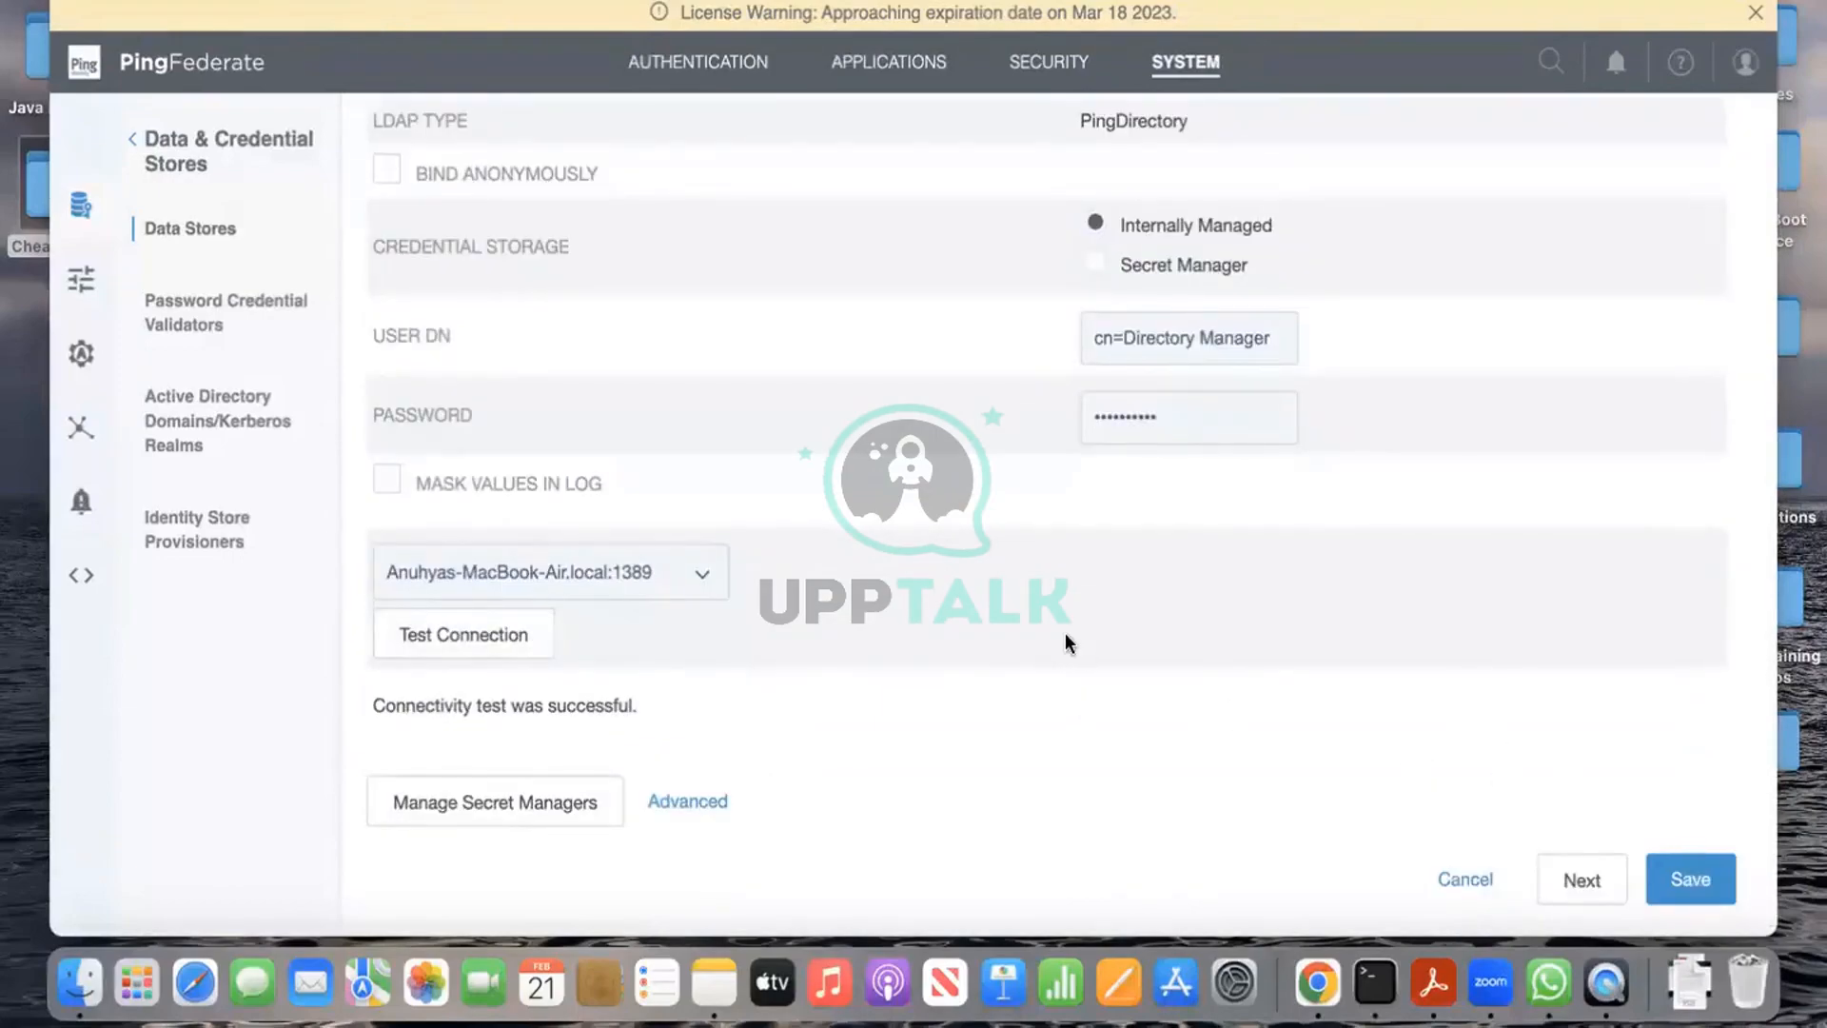
scroll(1064, 639, up, 6)
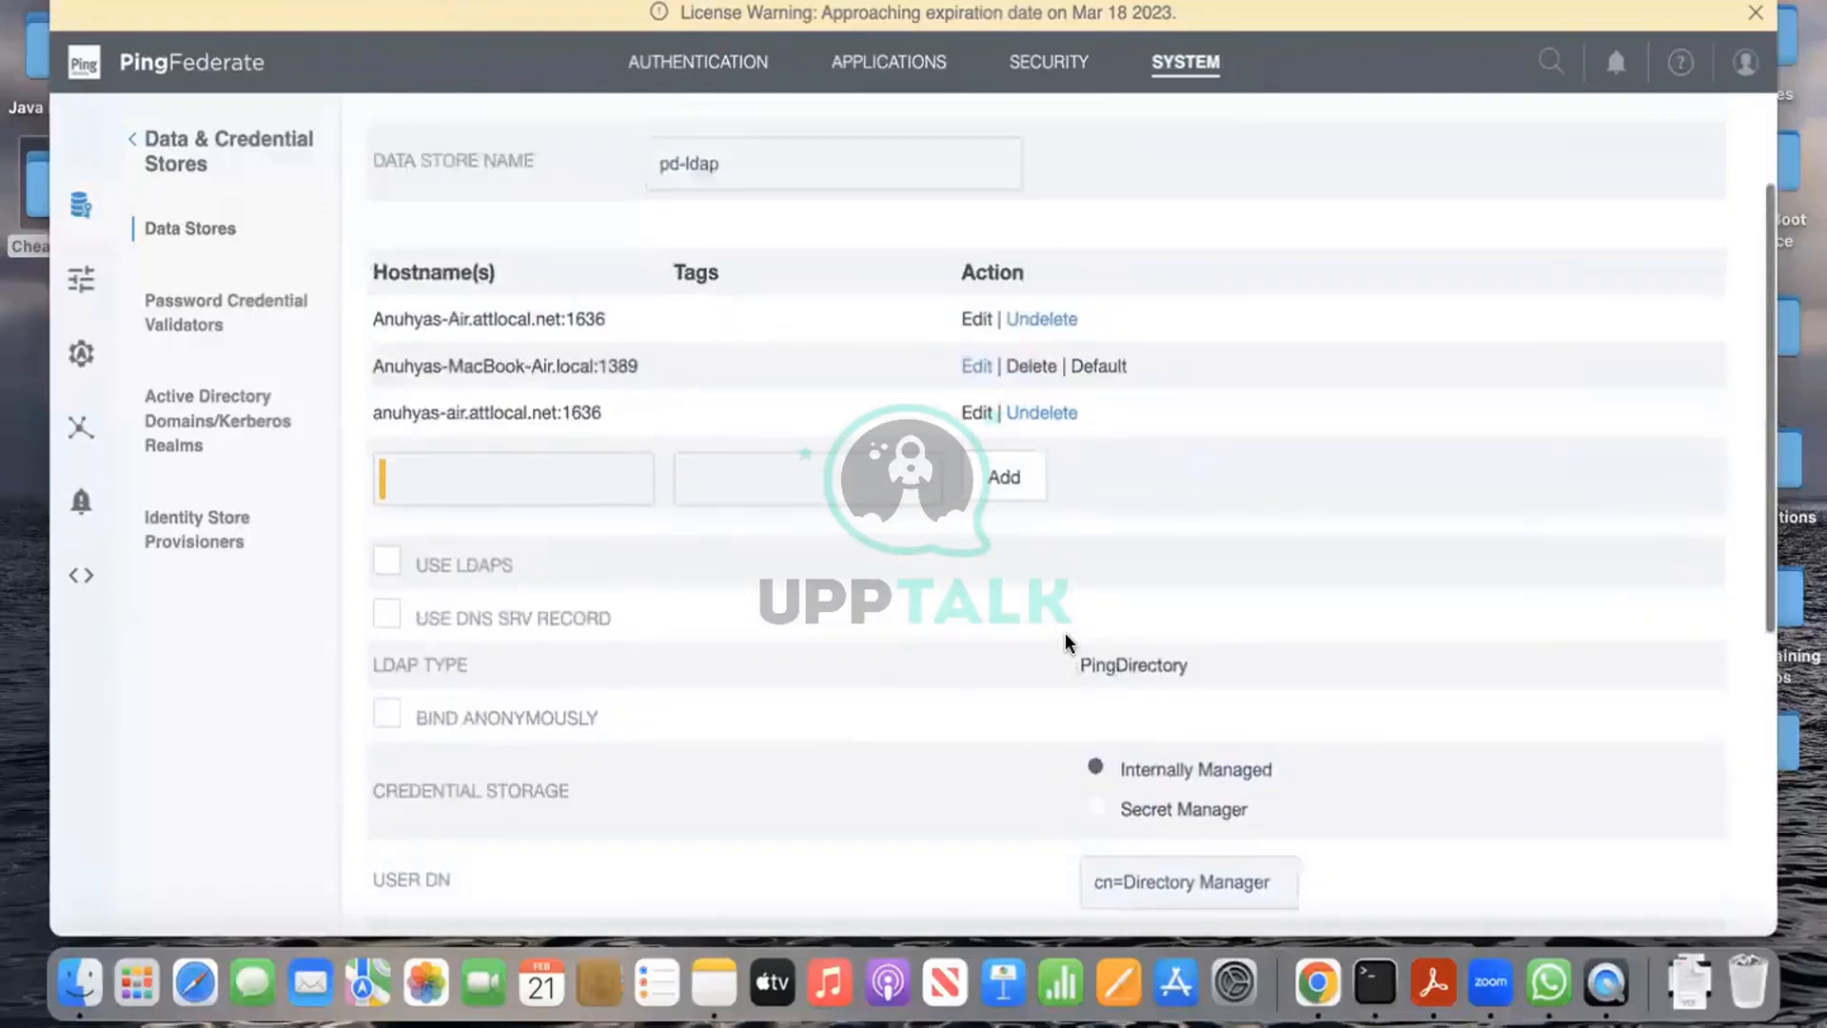
scroll(1065, 642, up, 2)
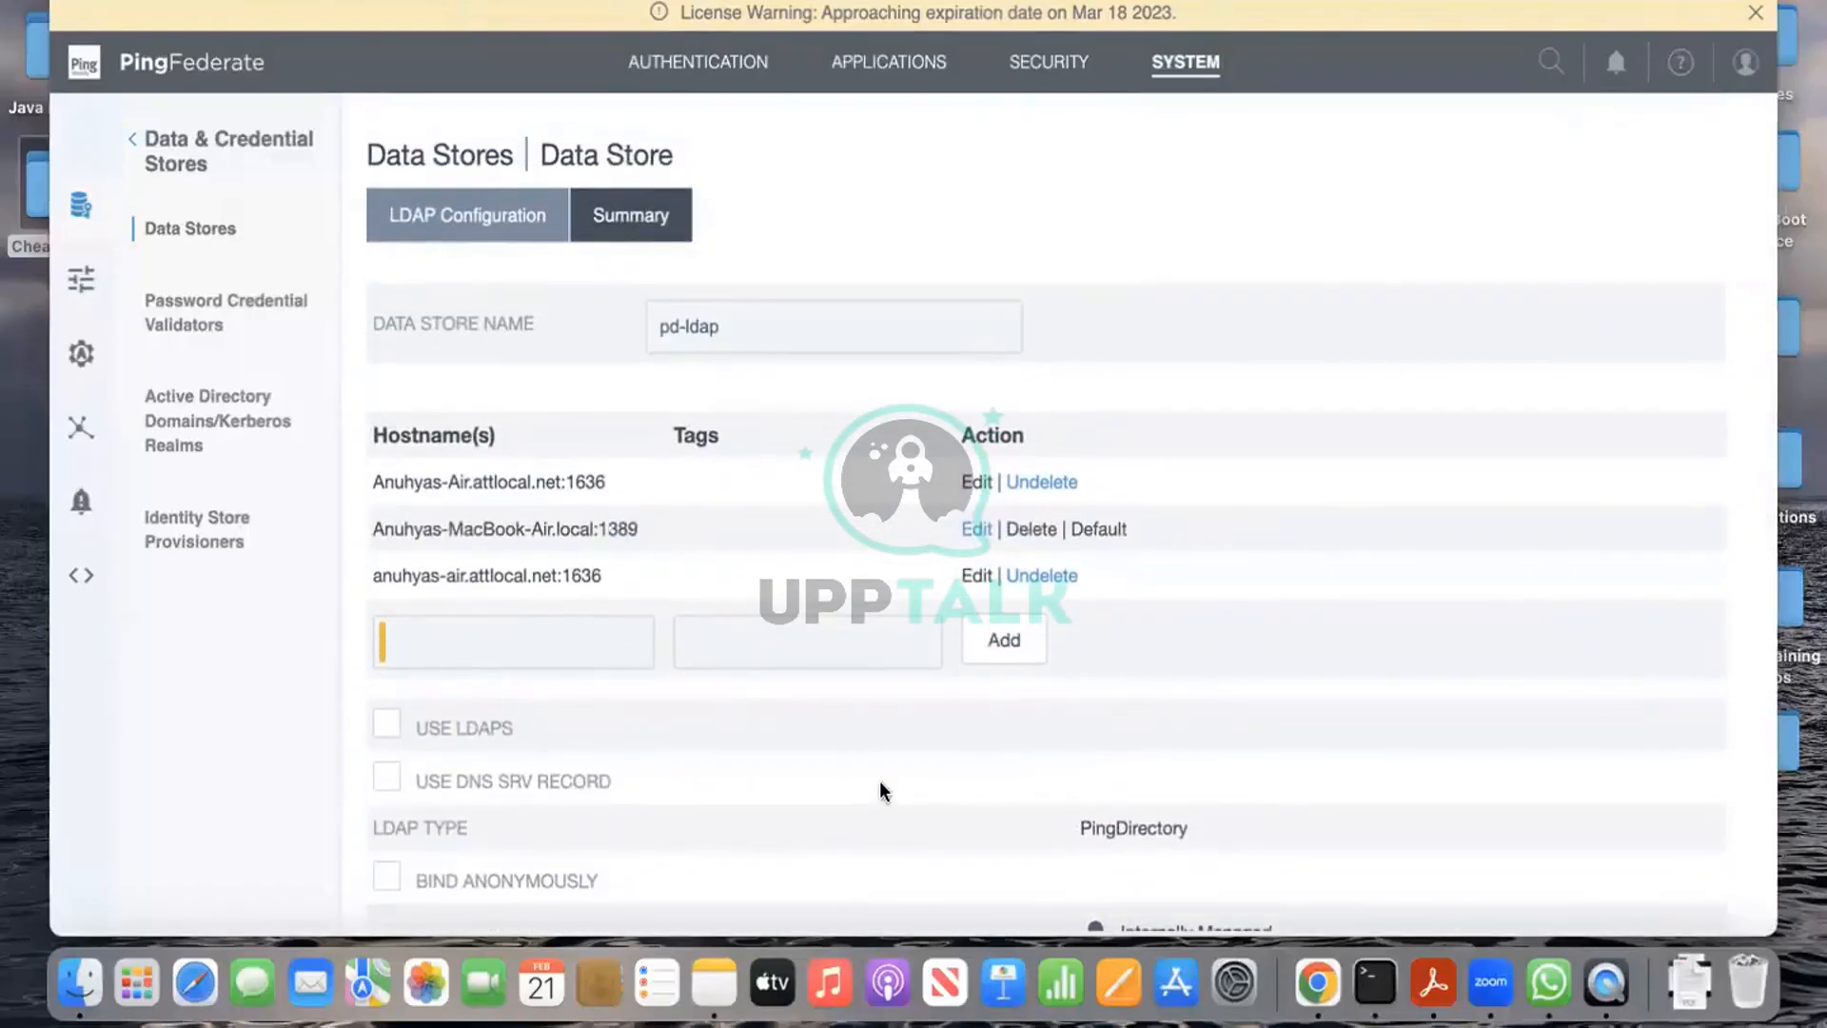
Step: Save the pd-ldap data store from the bottom of its summary page
scroll(879, 790, down, 8)
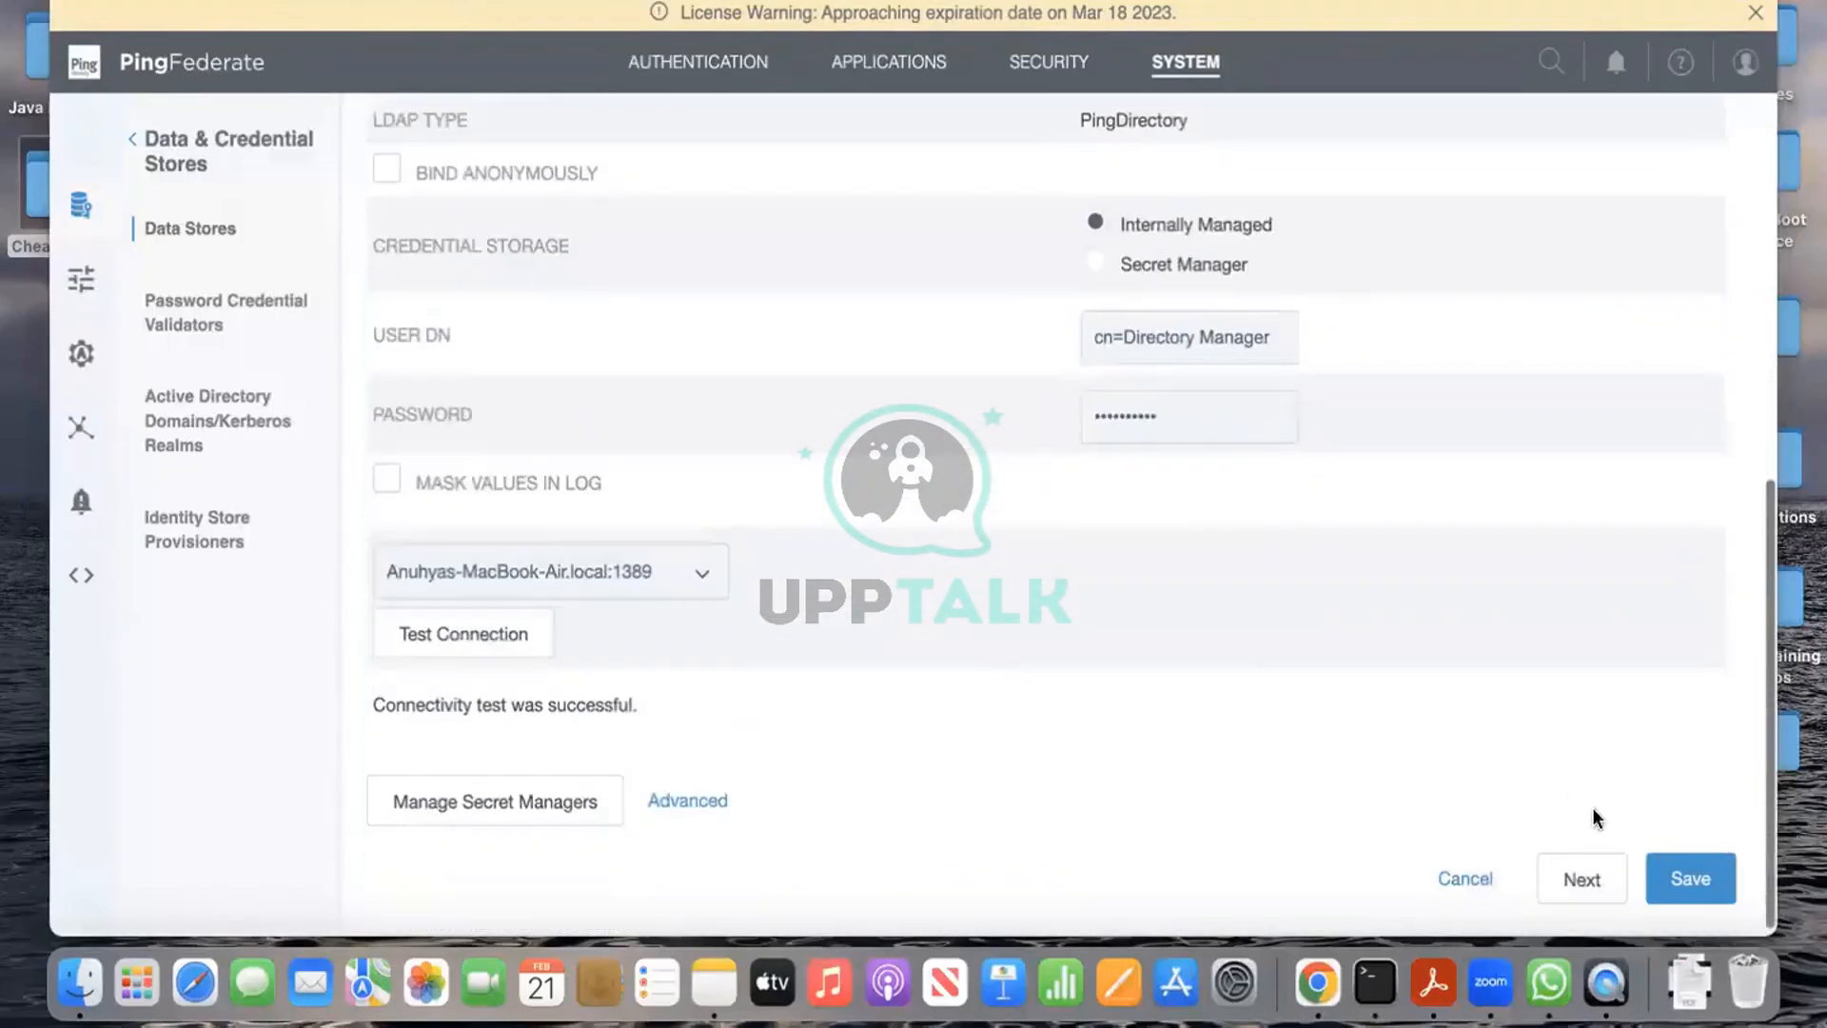
click(1683, 880)
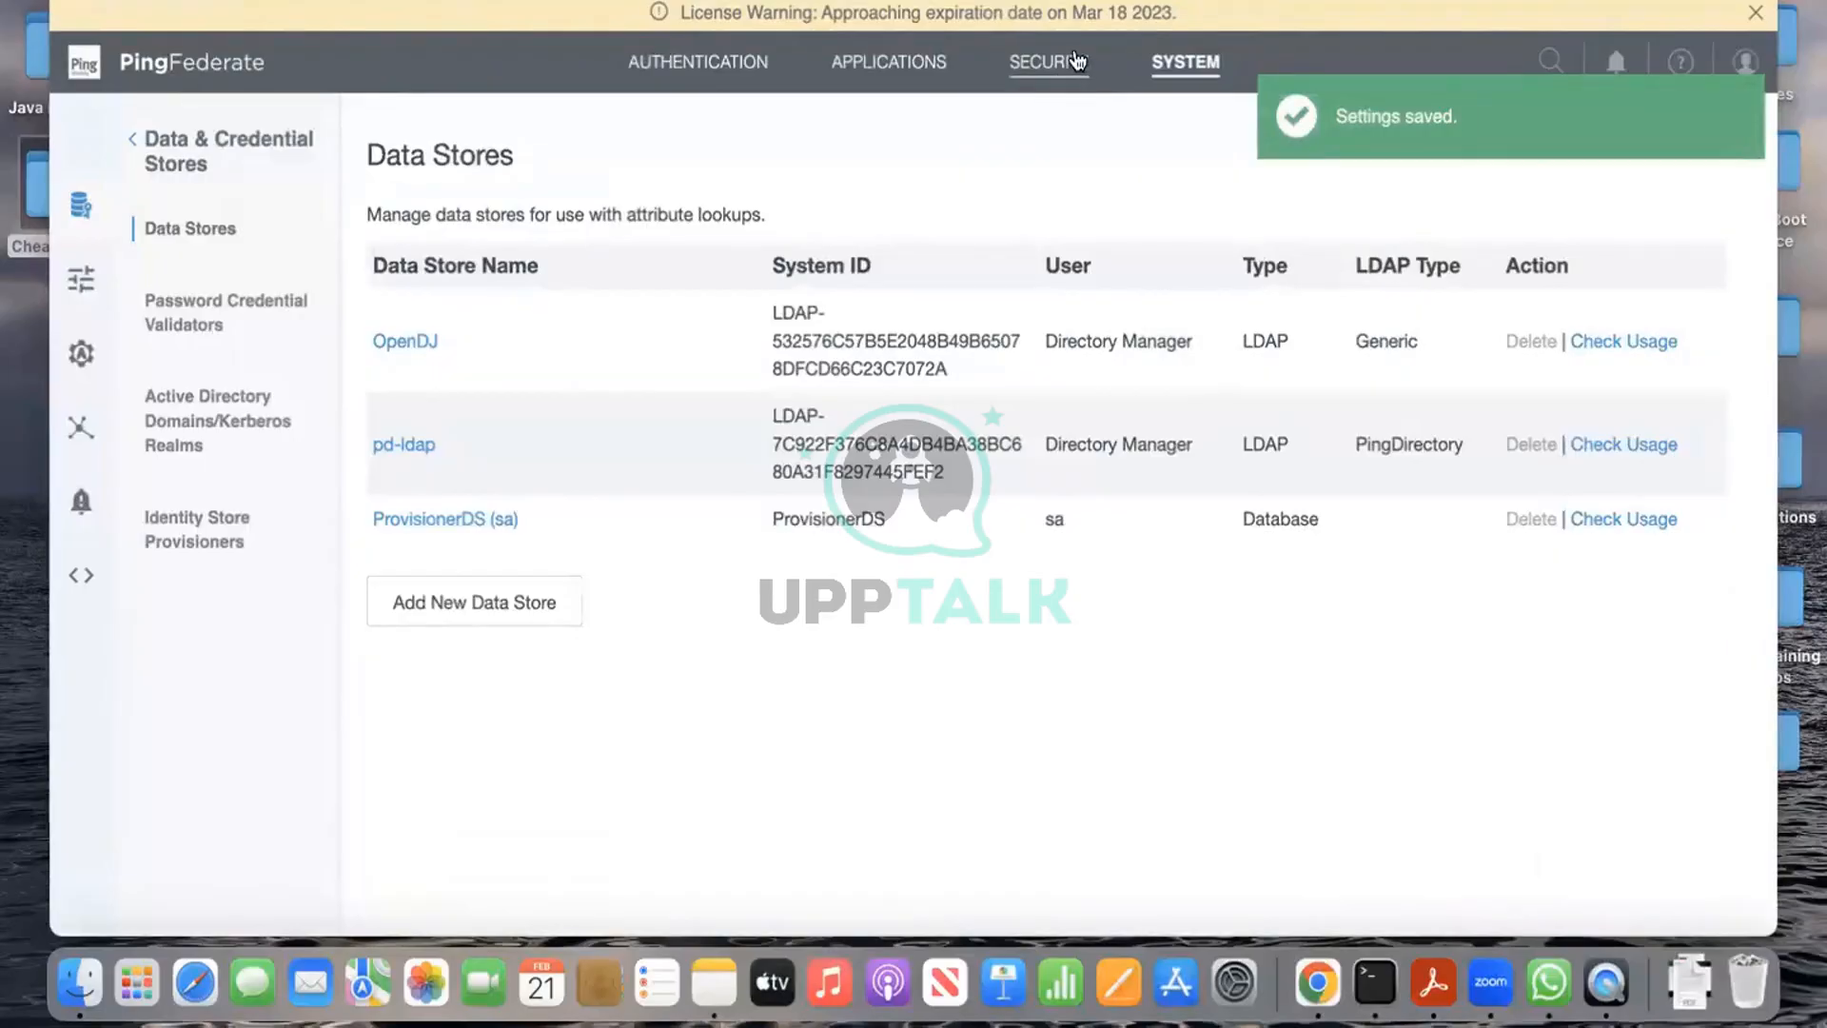
Step: Open Security > Trusted CAs and view the Ping Identity self-signed certificate's settings
click(1036, 77)
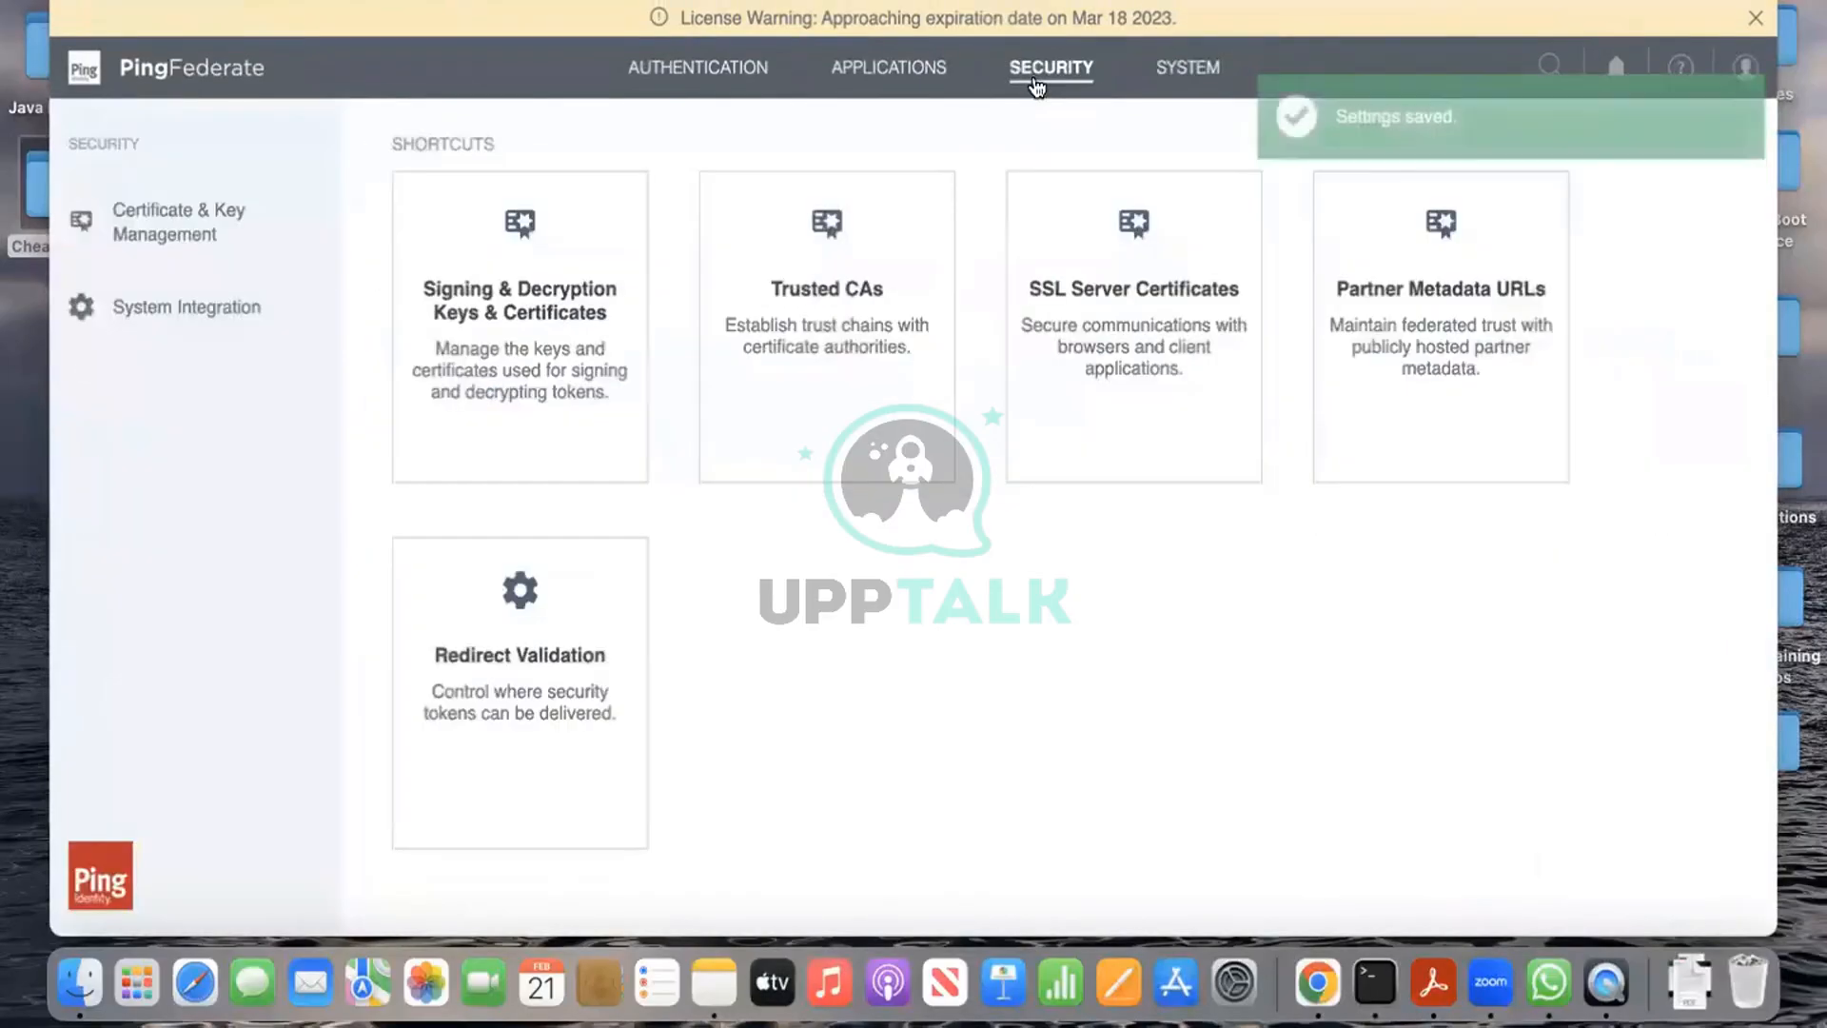
click(839, 365)
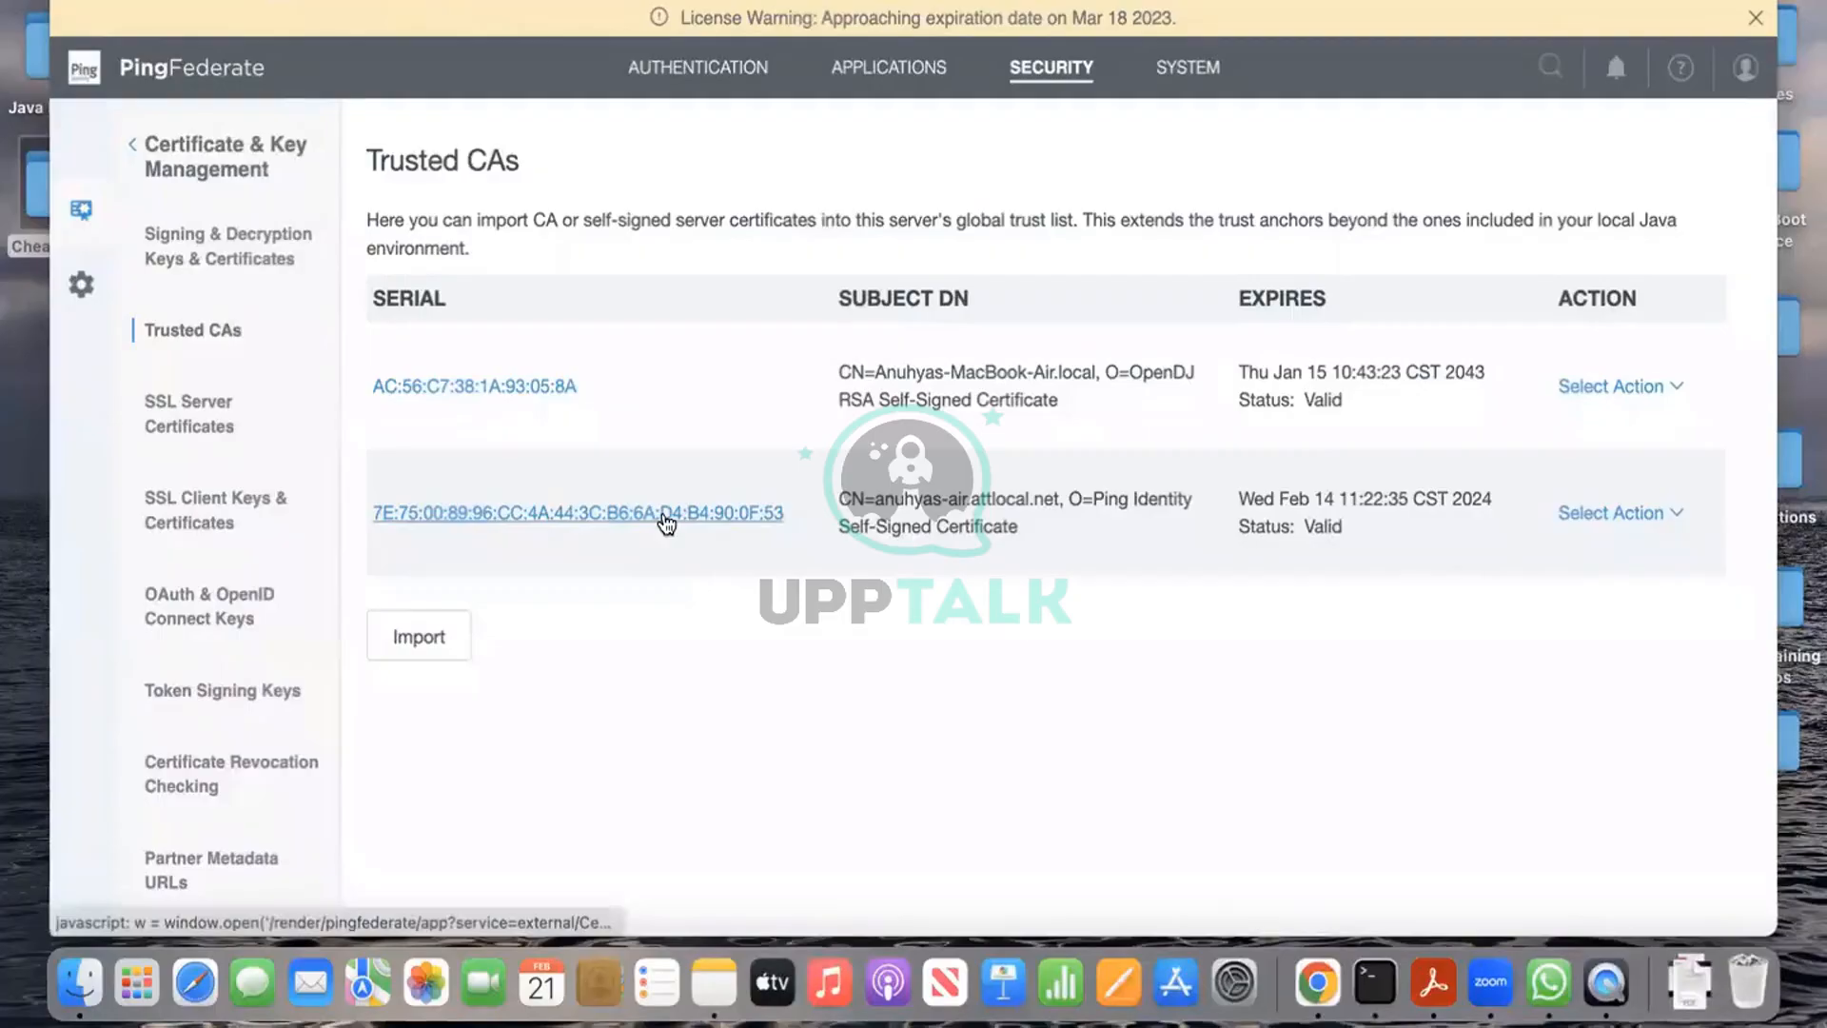
click(667, 515)
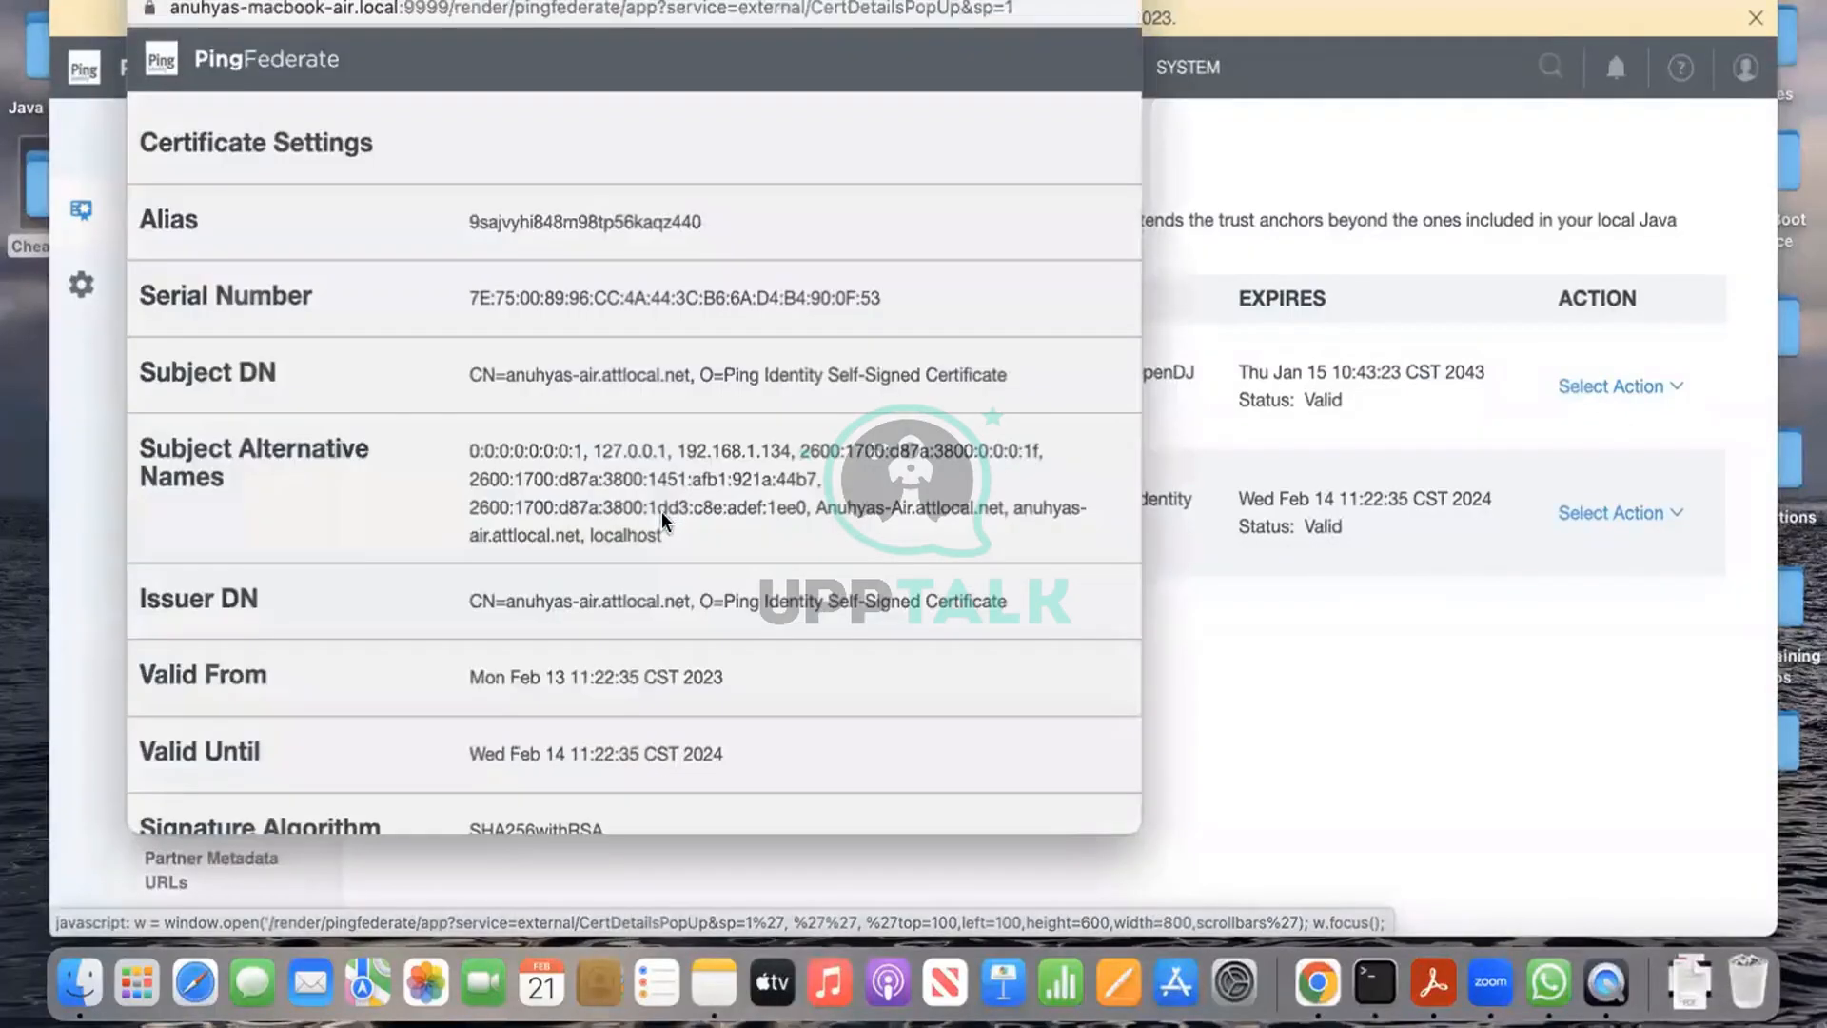
Step: Scroll through the Ping Identity certificate details, then bring the main console's Trusted CAs list forward
scroll(828, 580, down, 5)
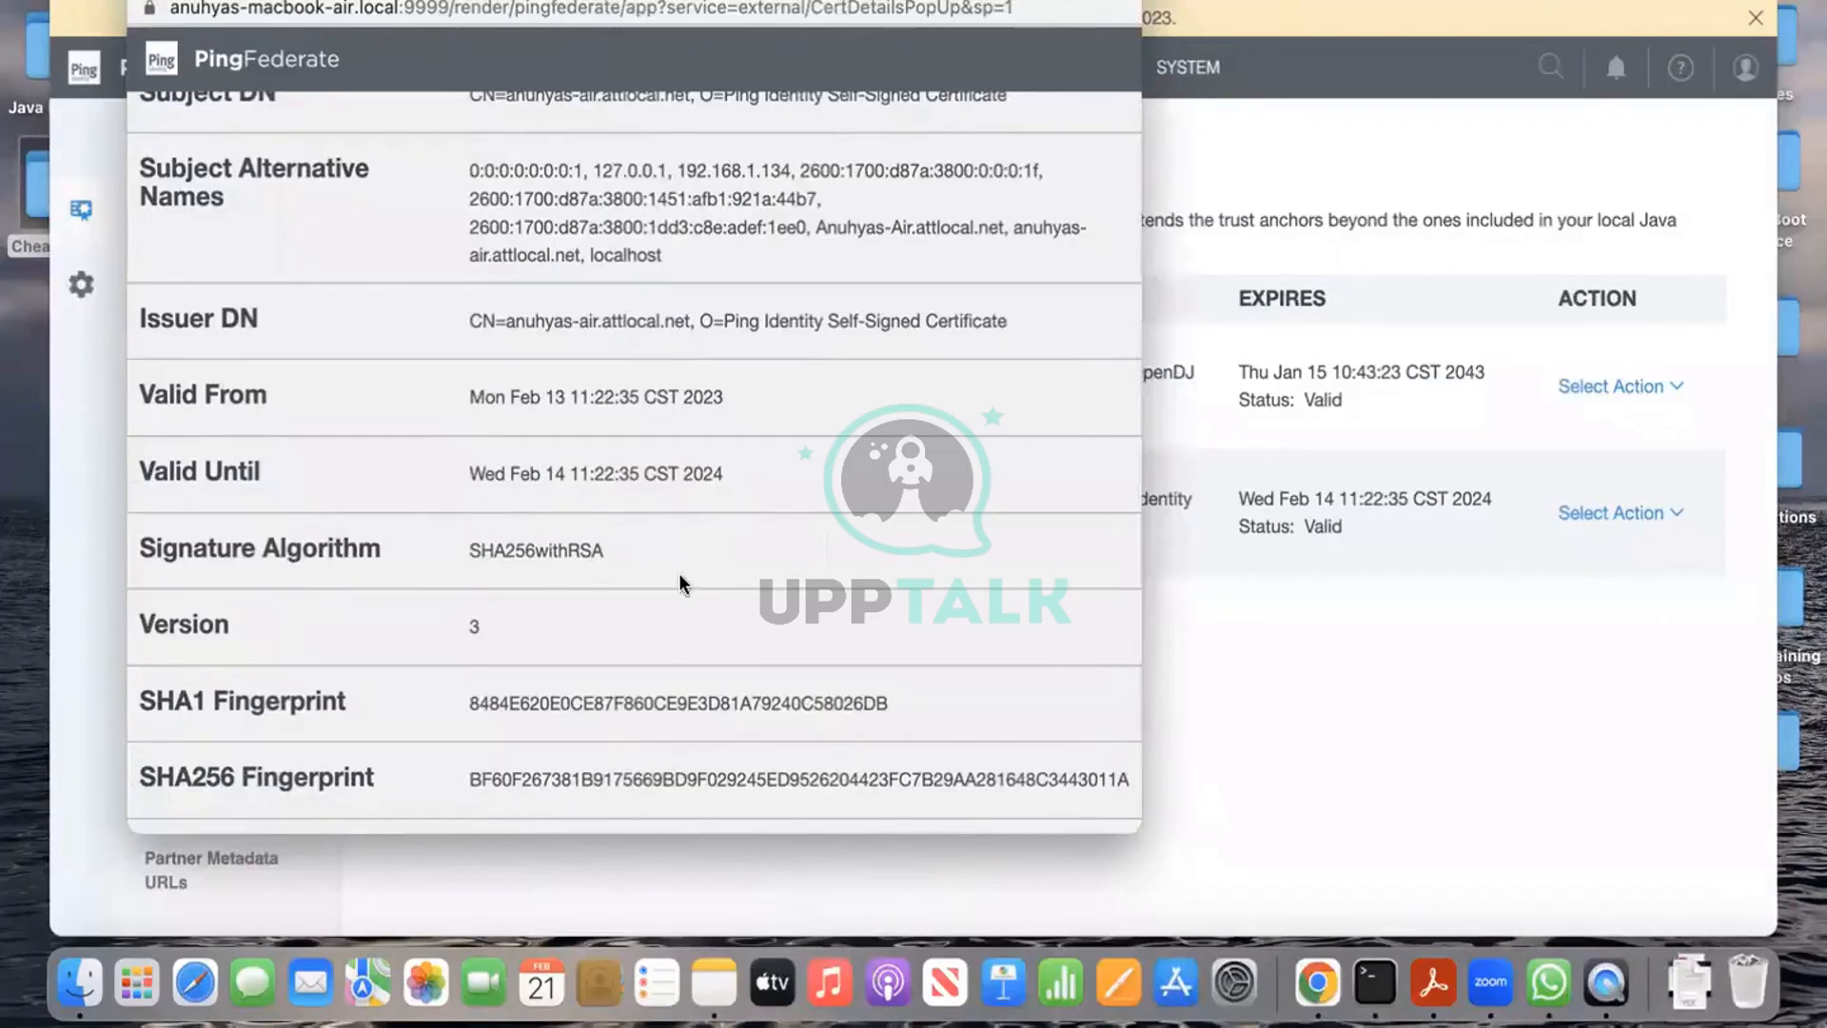
scroll(679, 580, down, 3)
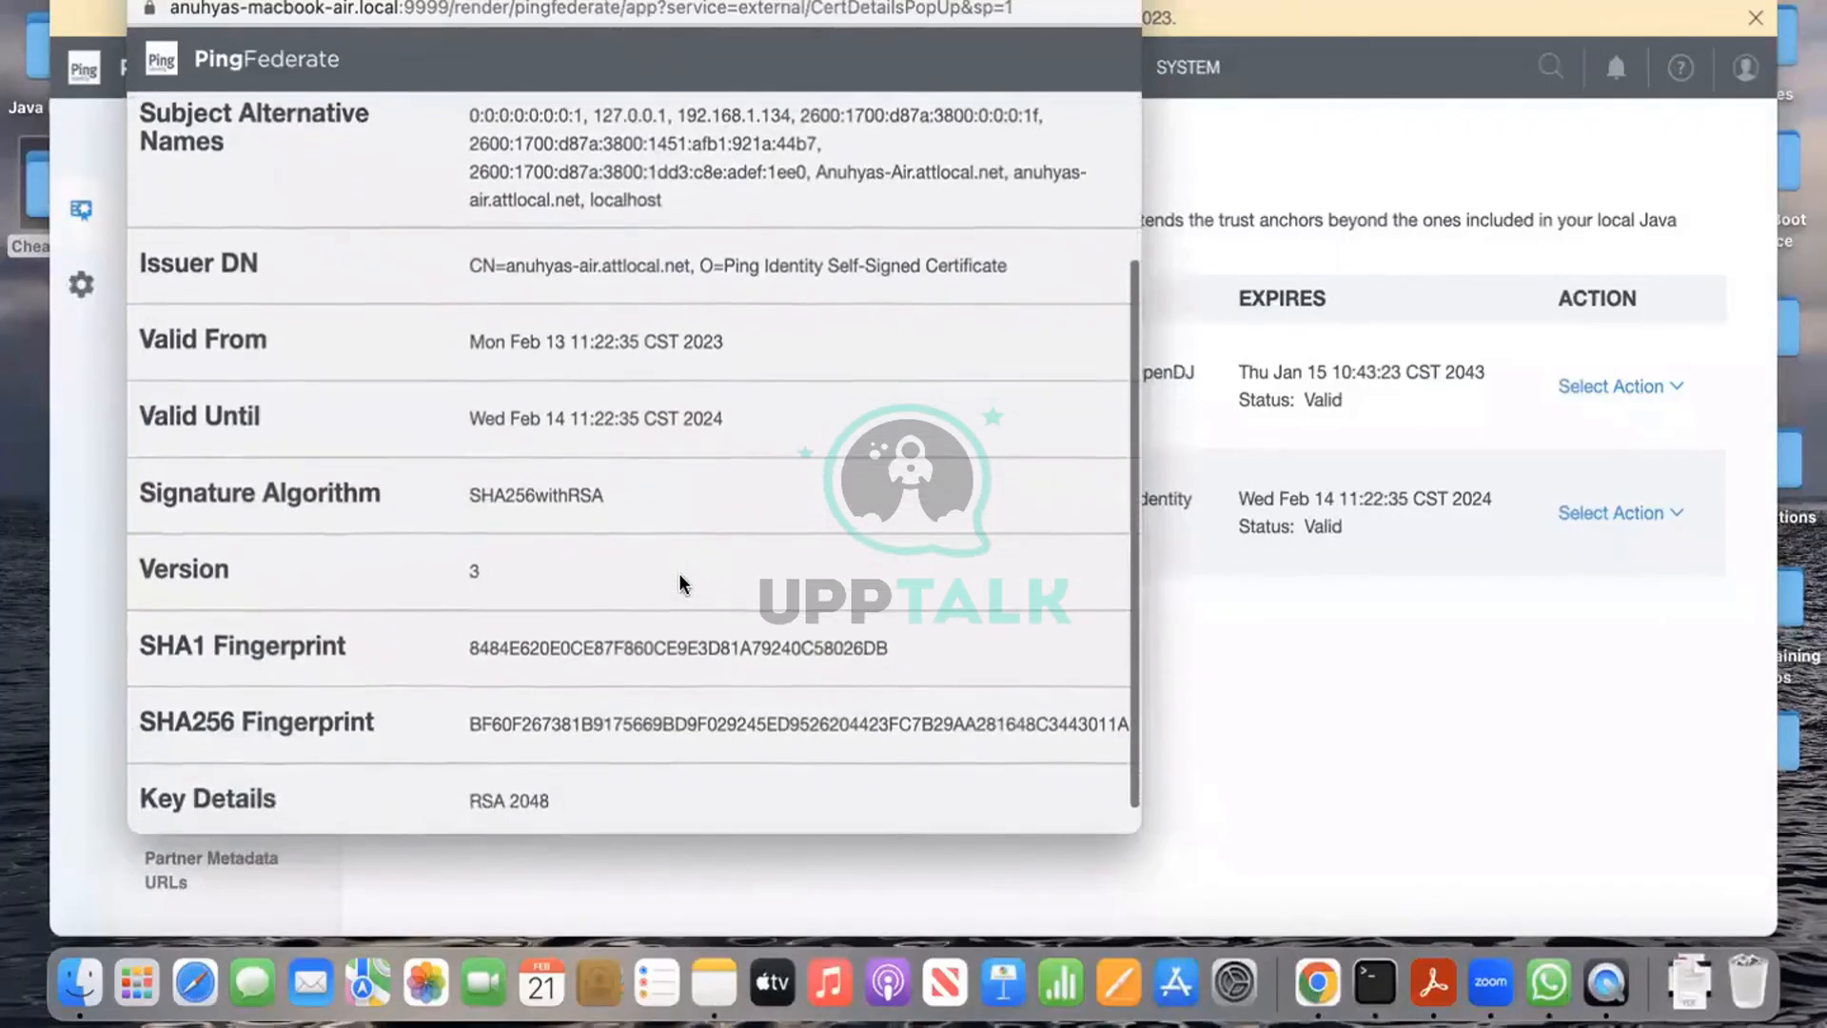
scroll(680, 583, up, 5)
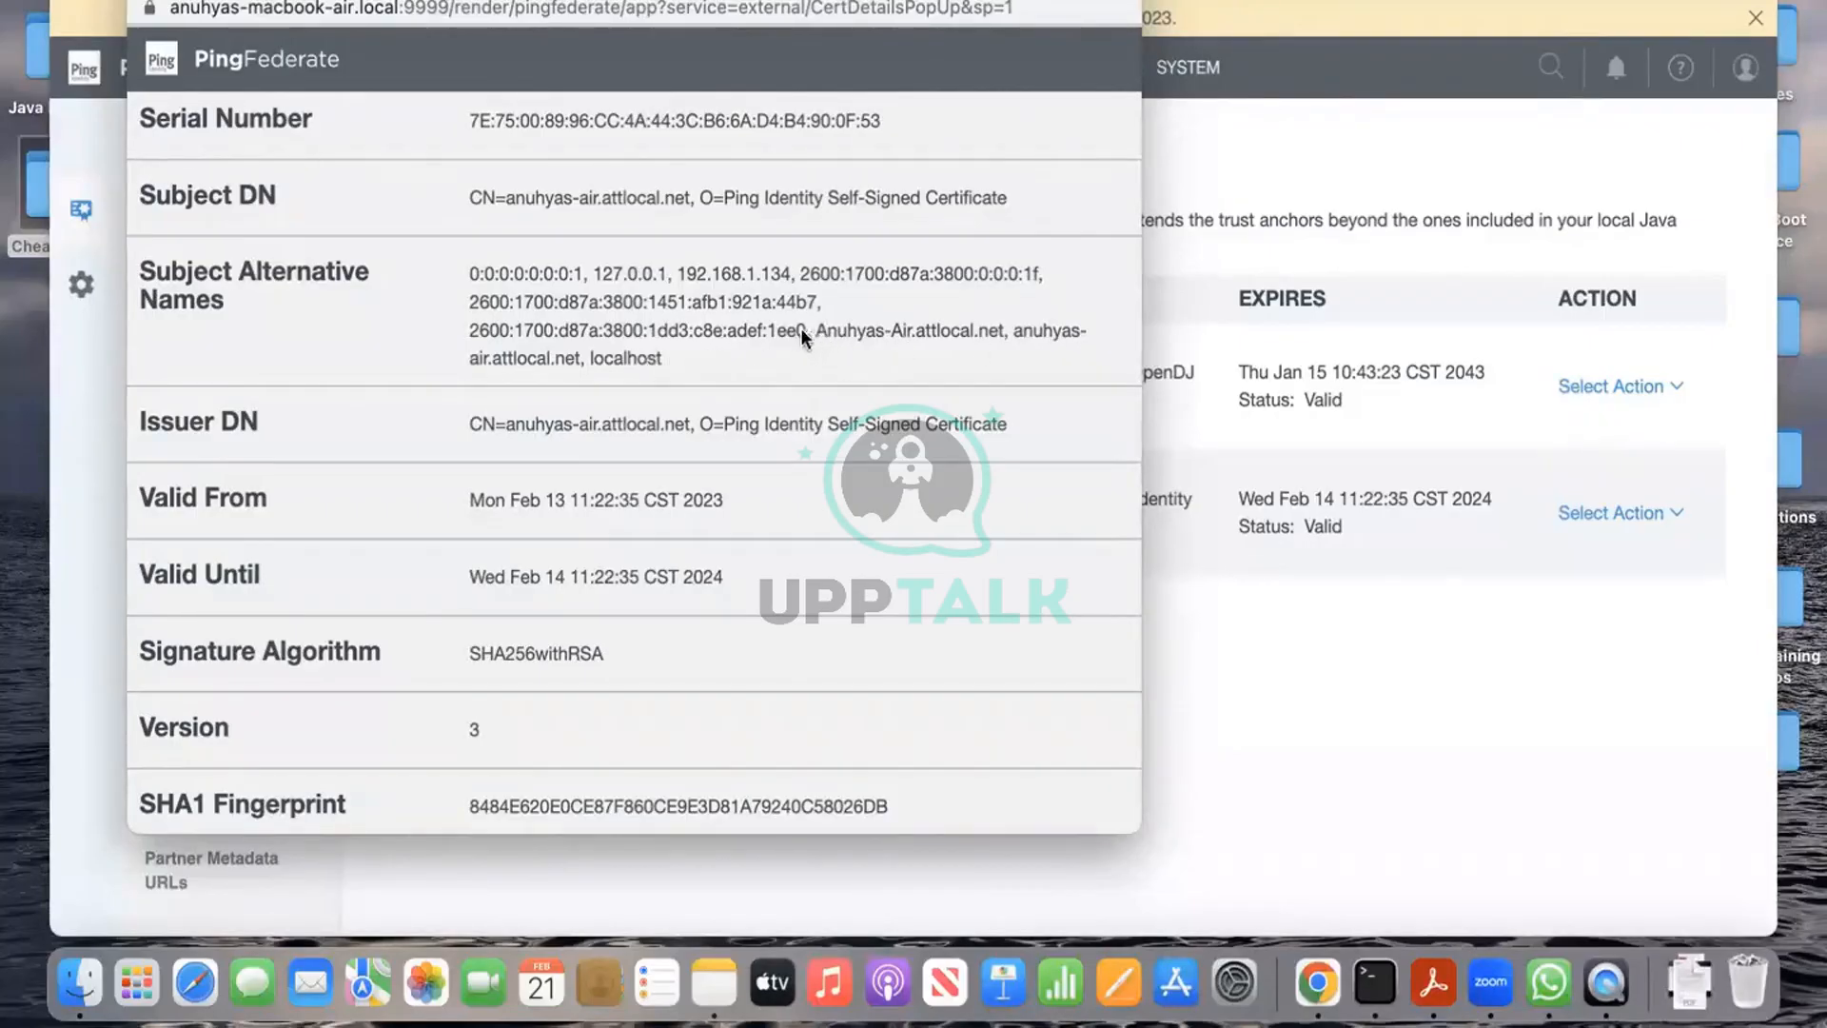
scroll(801, 335, up, 3)
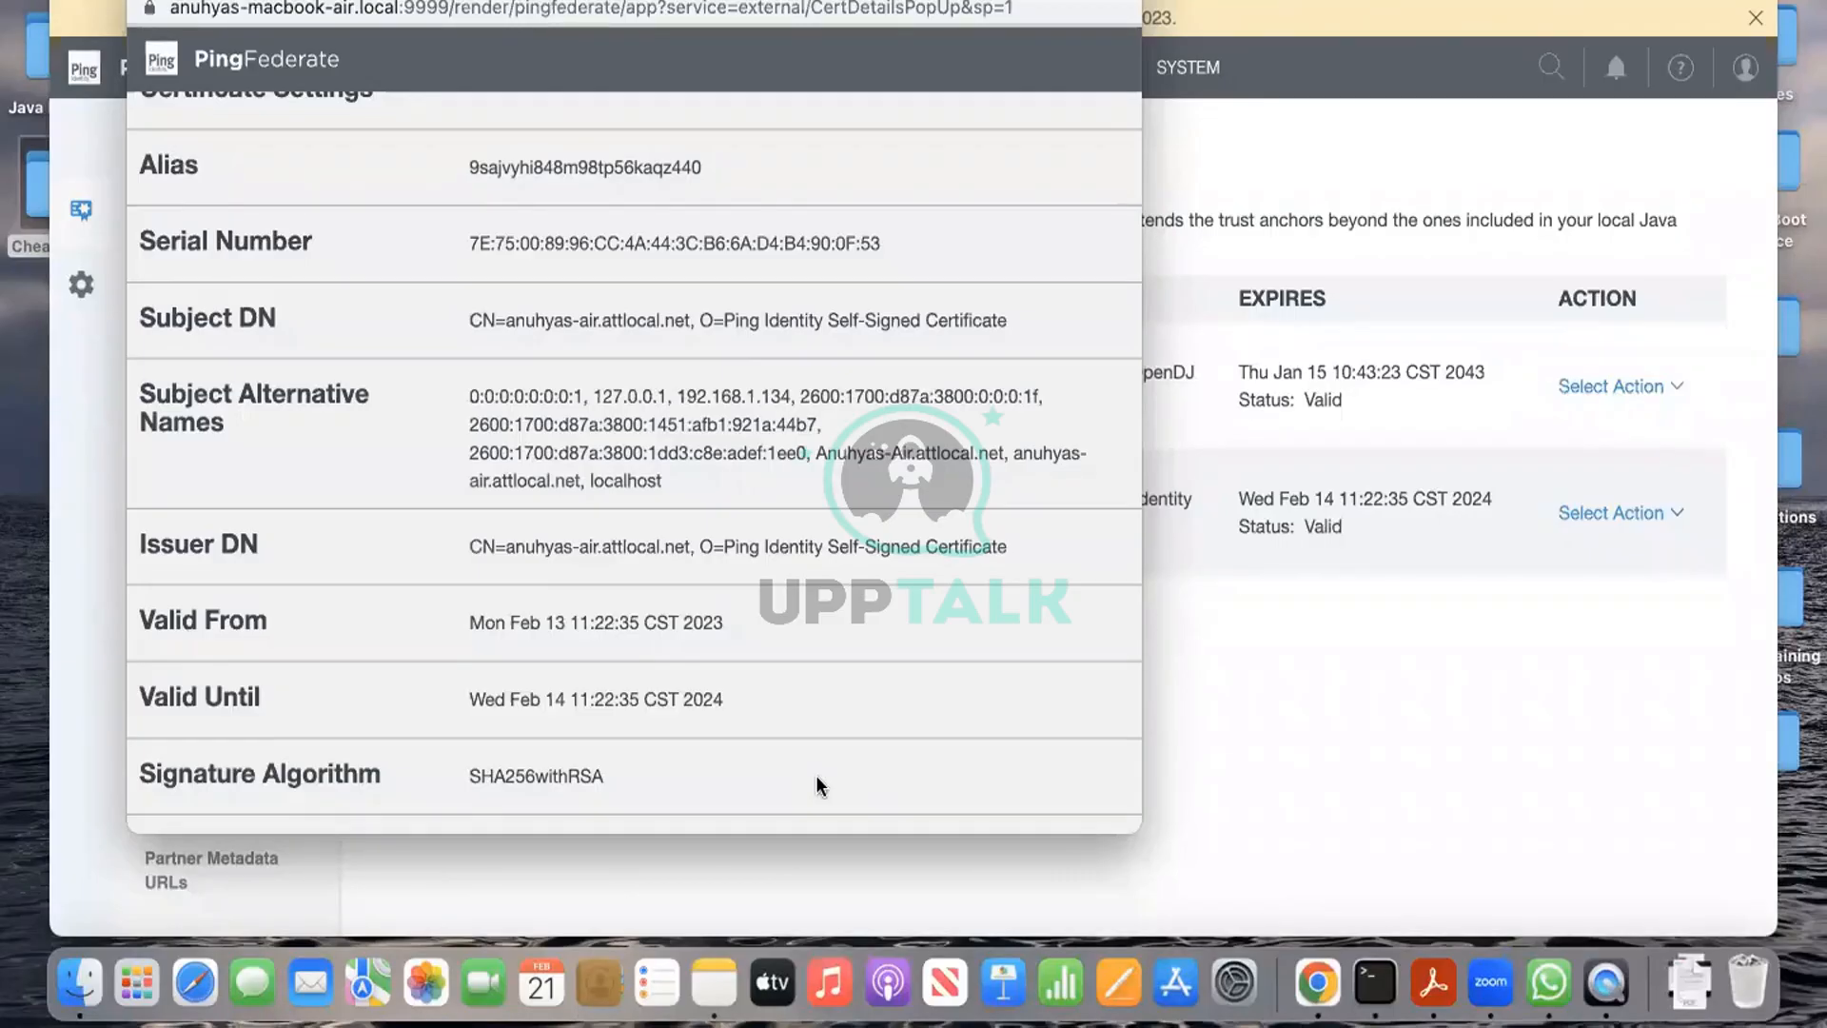
click(1148, 0)
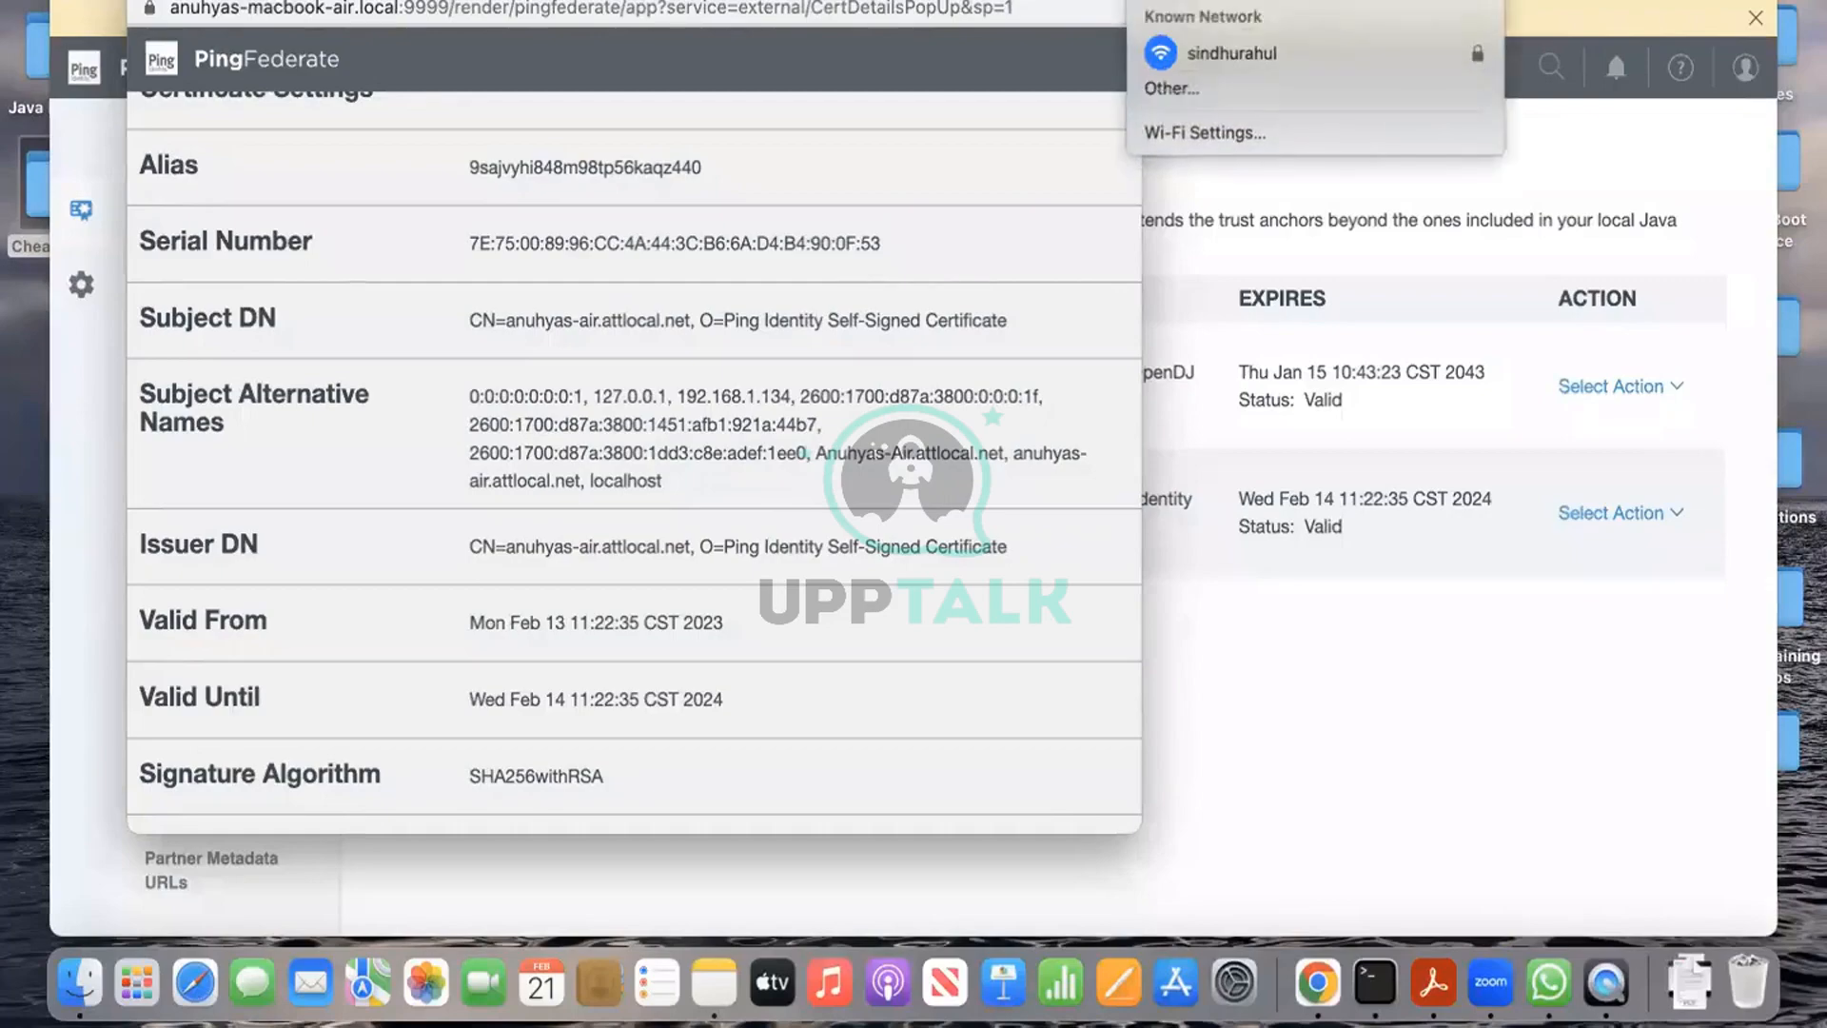
click(1722, 174)
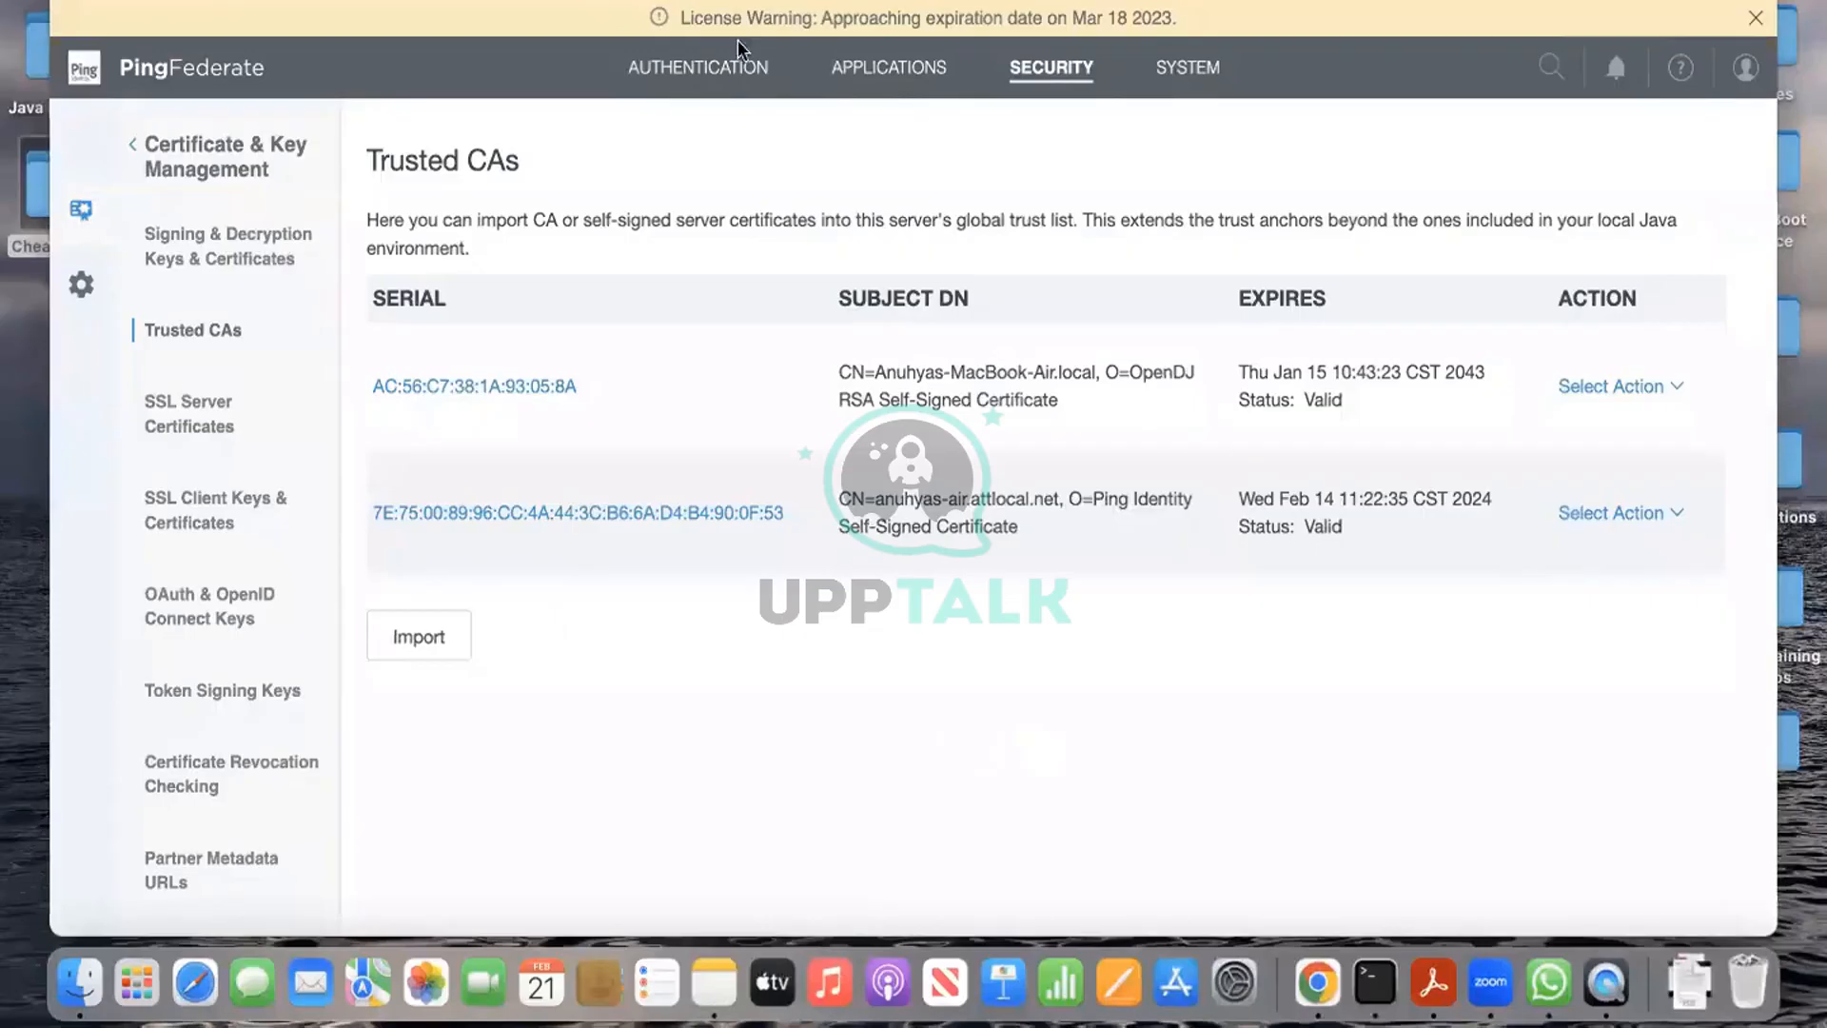
Step: Add an Access Token Mapping for context policycontract1 with manager token1 and start an attribute source
click(868, 70)
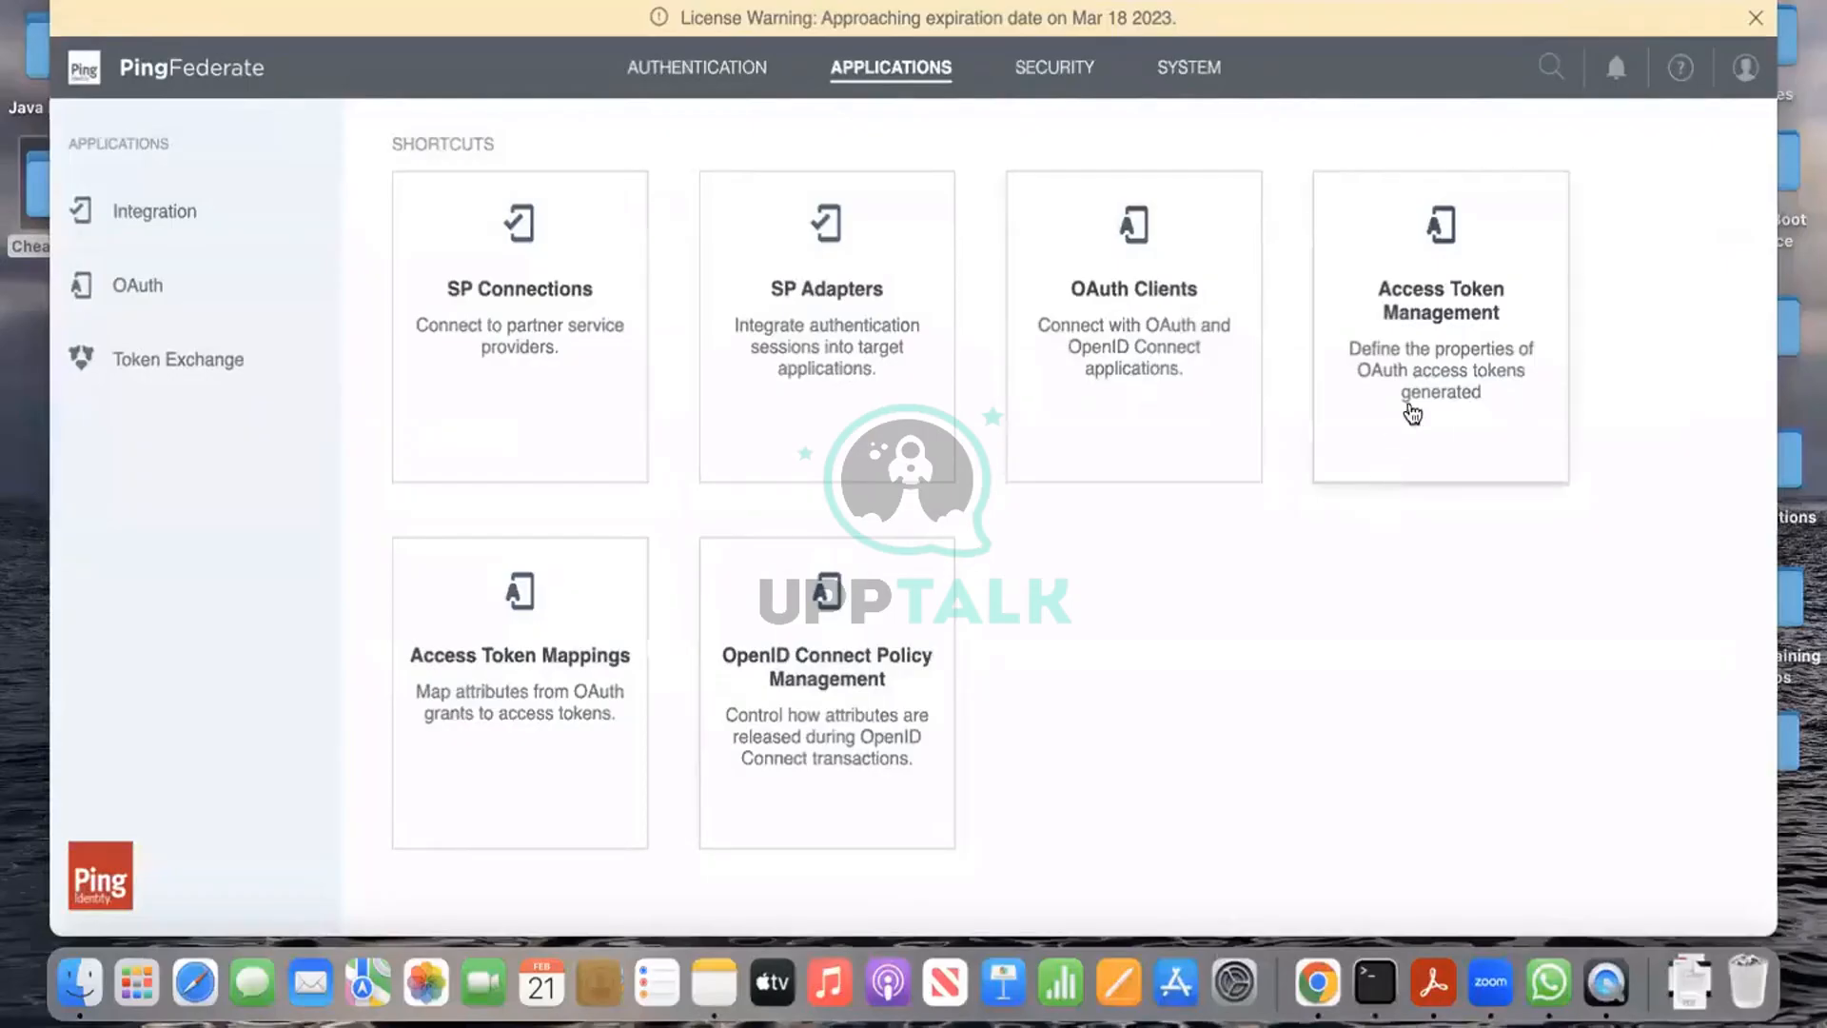
click(552, 677)
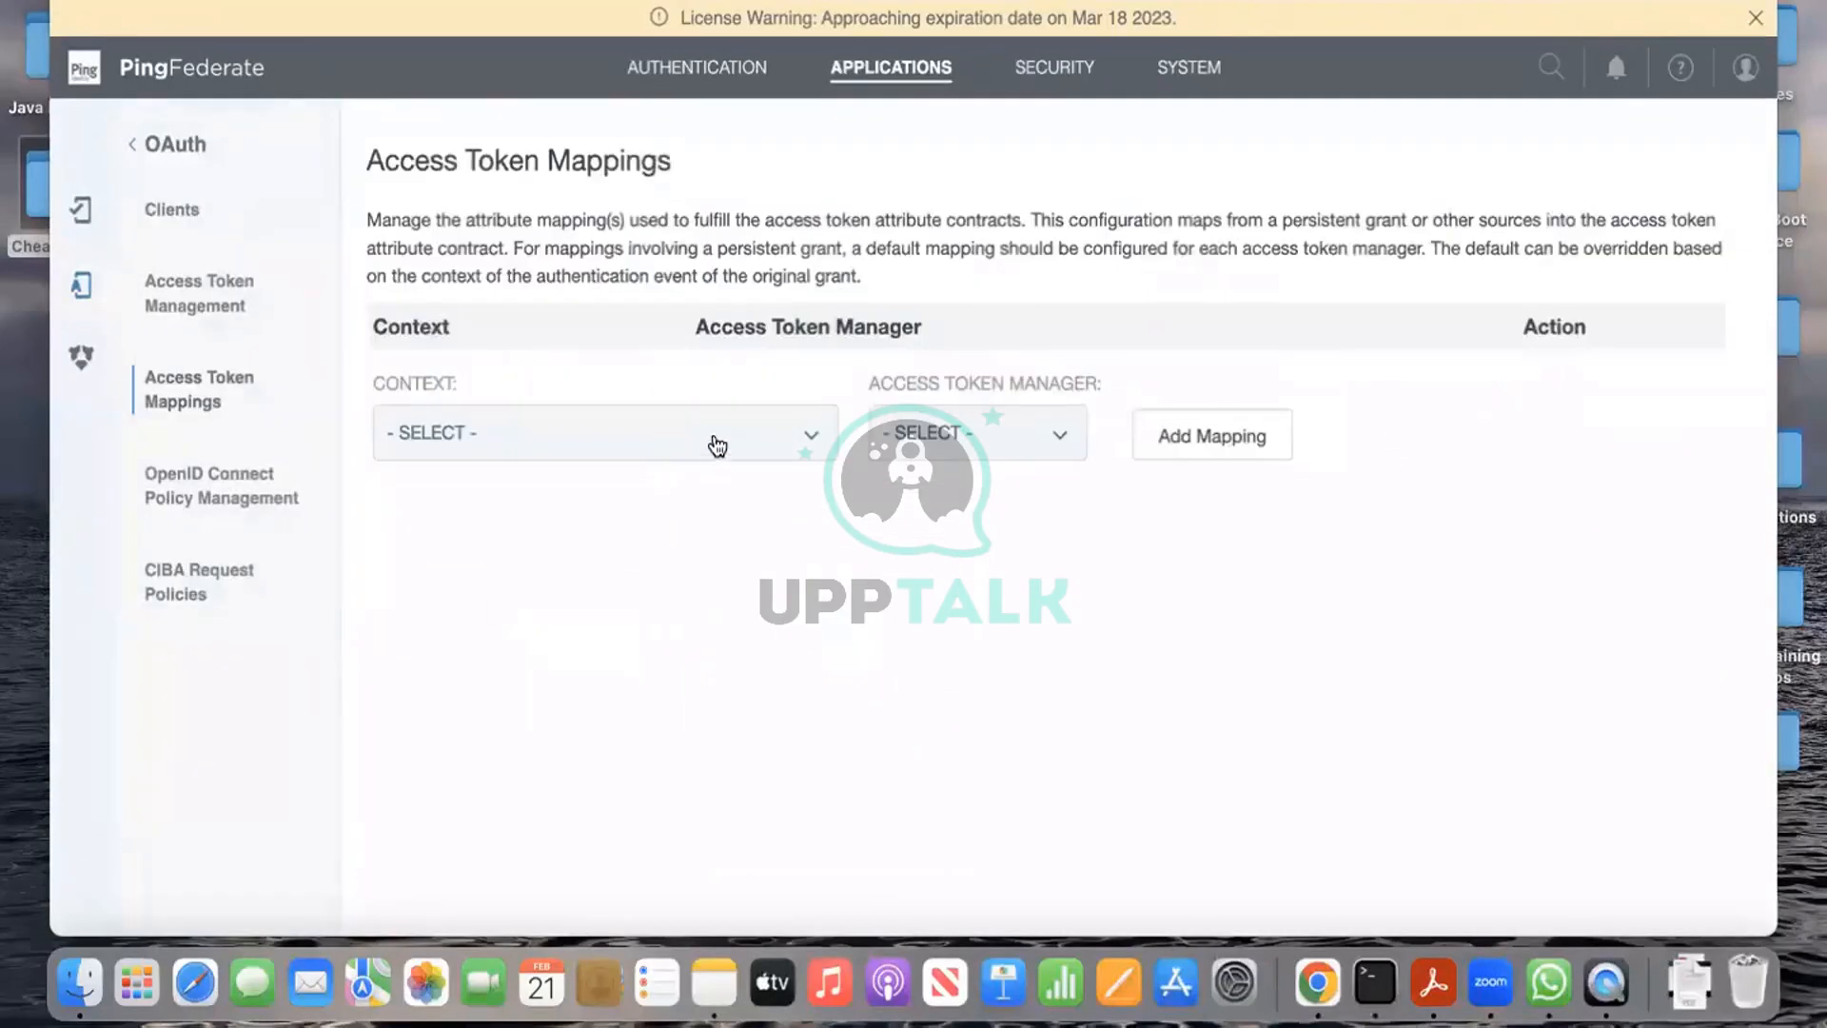
click(716, 436)
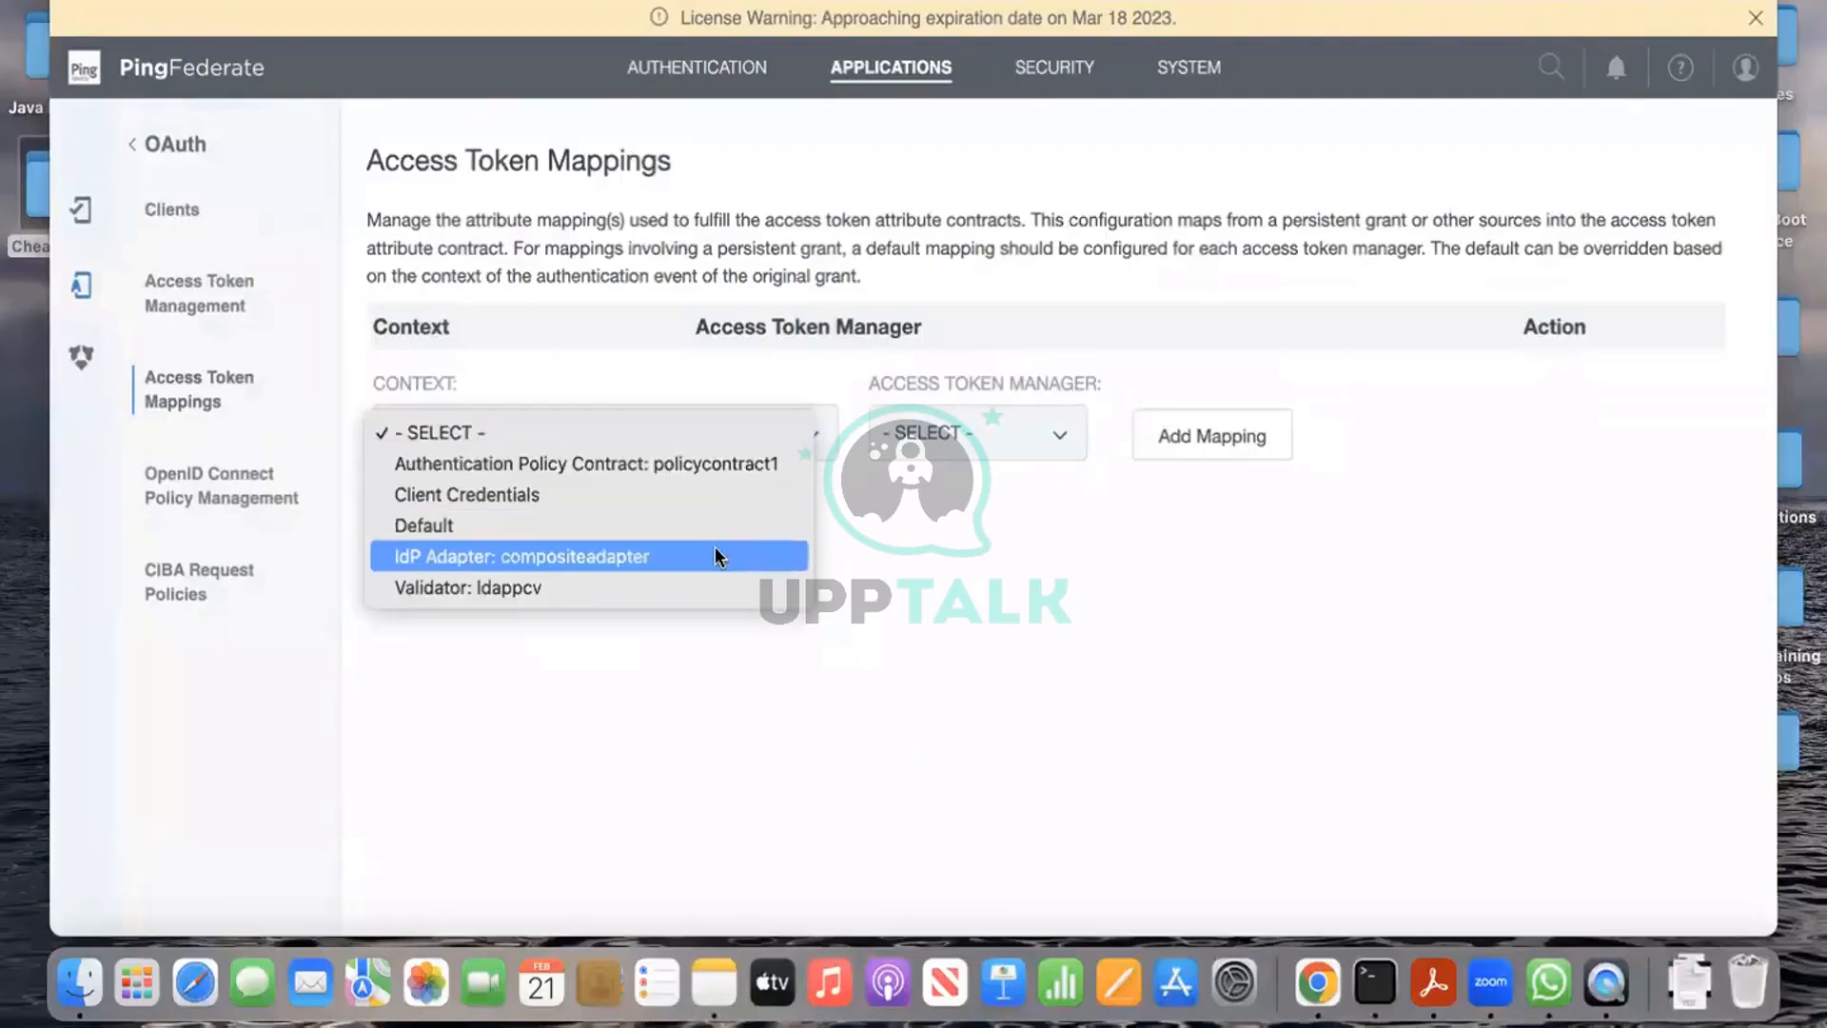
click(762, 465)
click(990, 436)
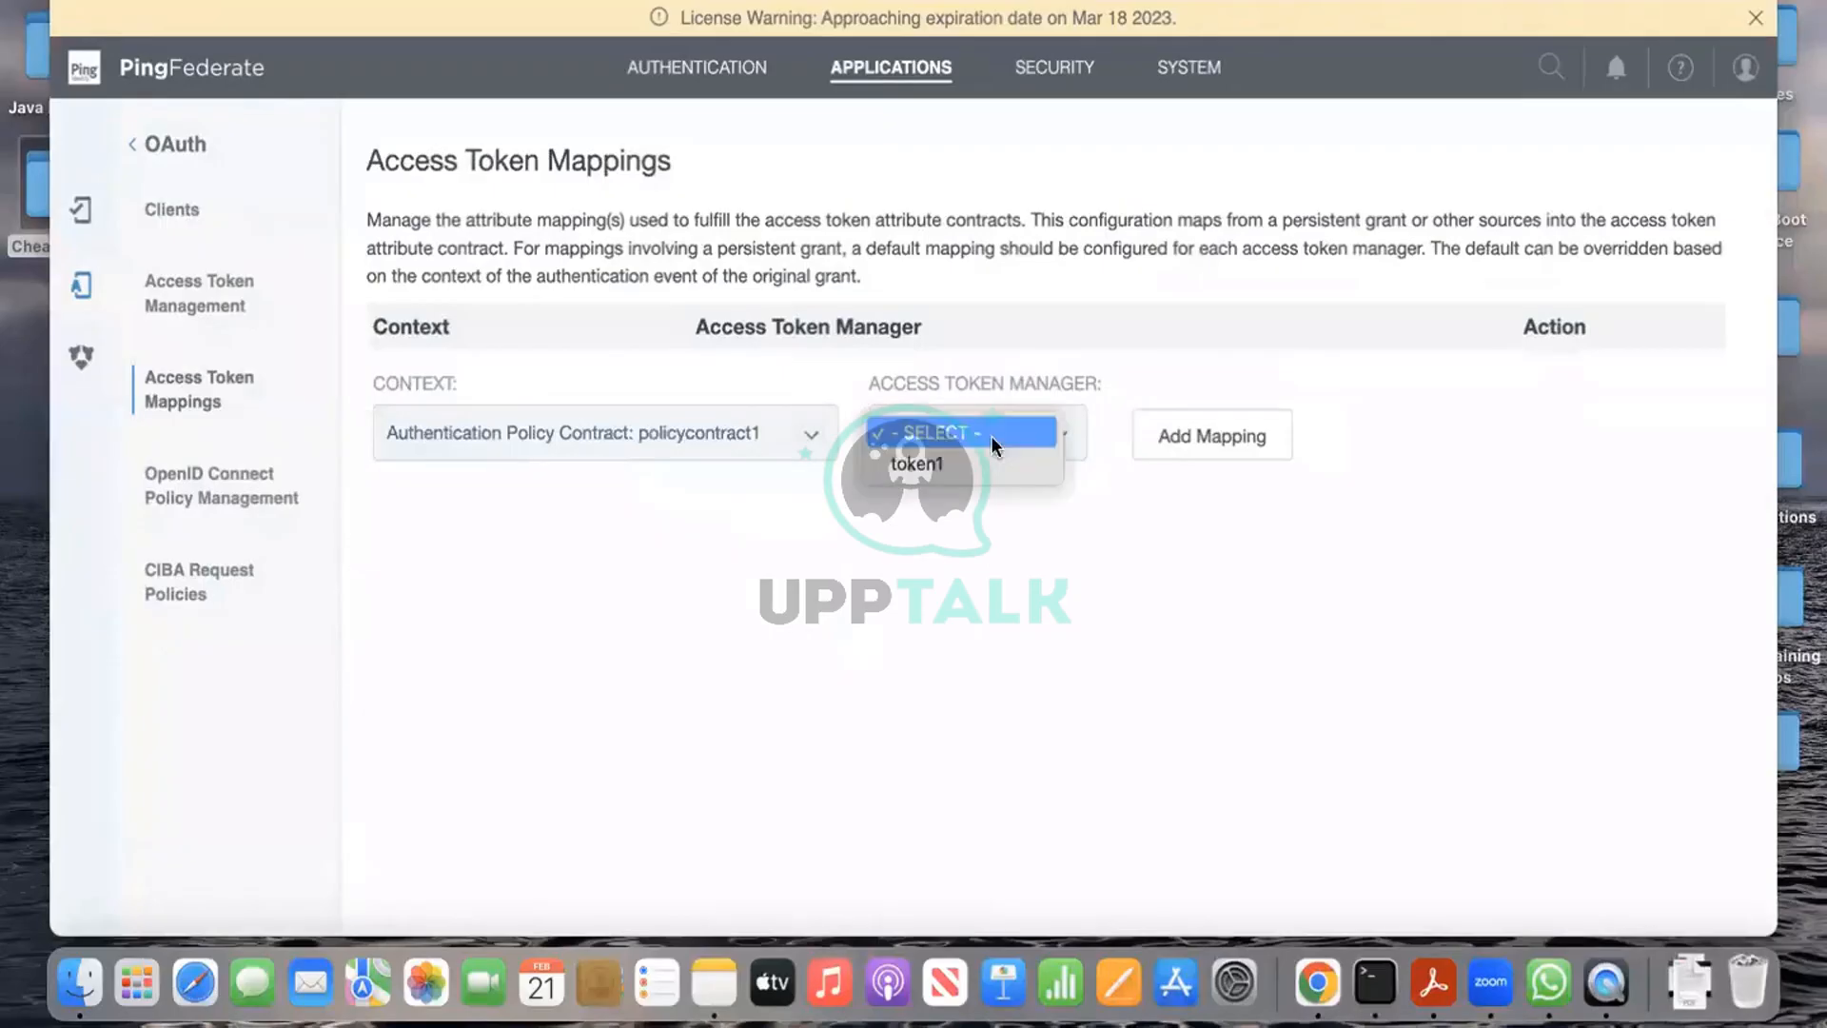
click(990, 463)
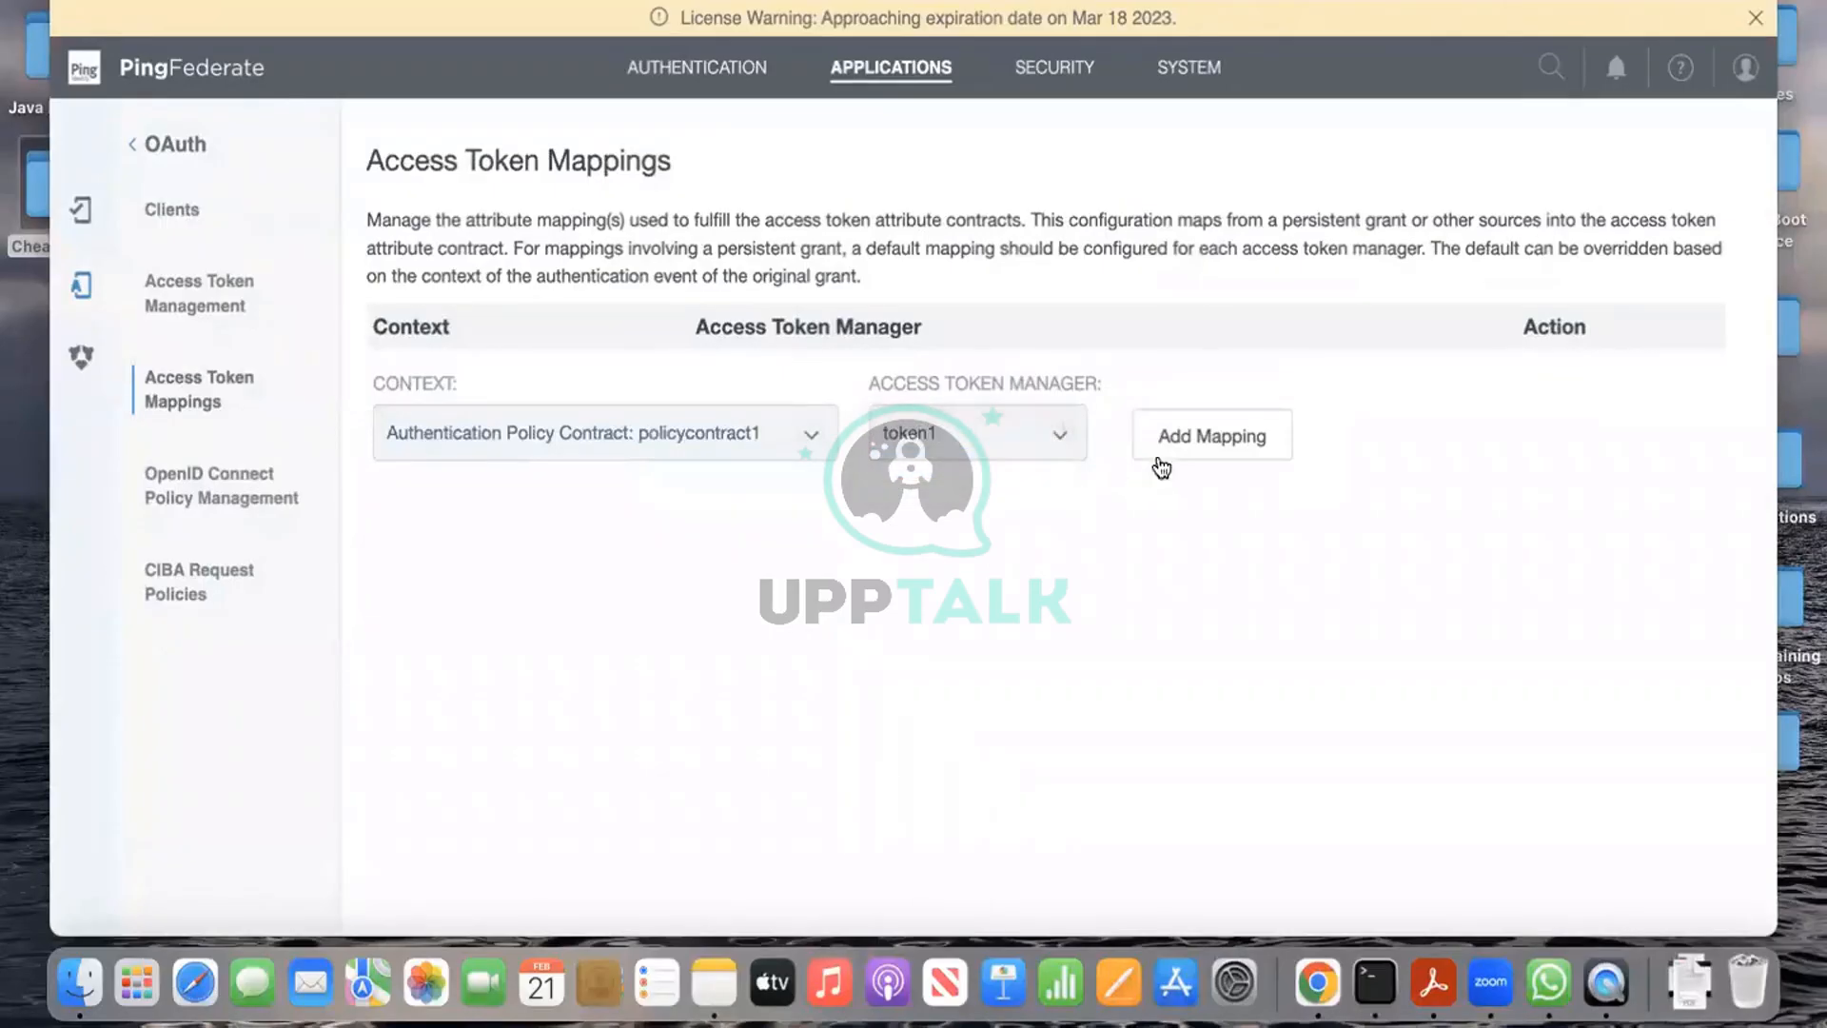
click(1188, 443)
click(518, 445)
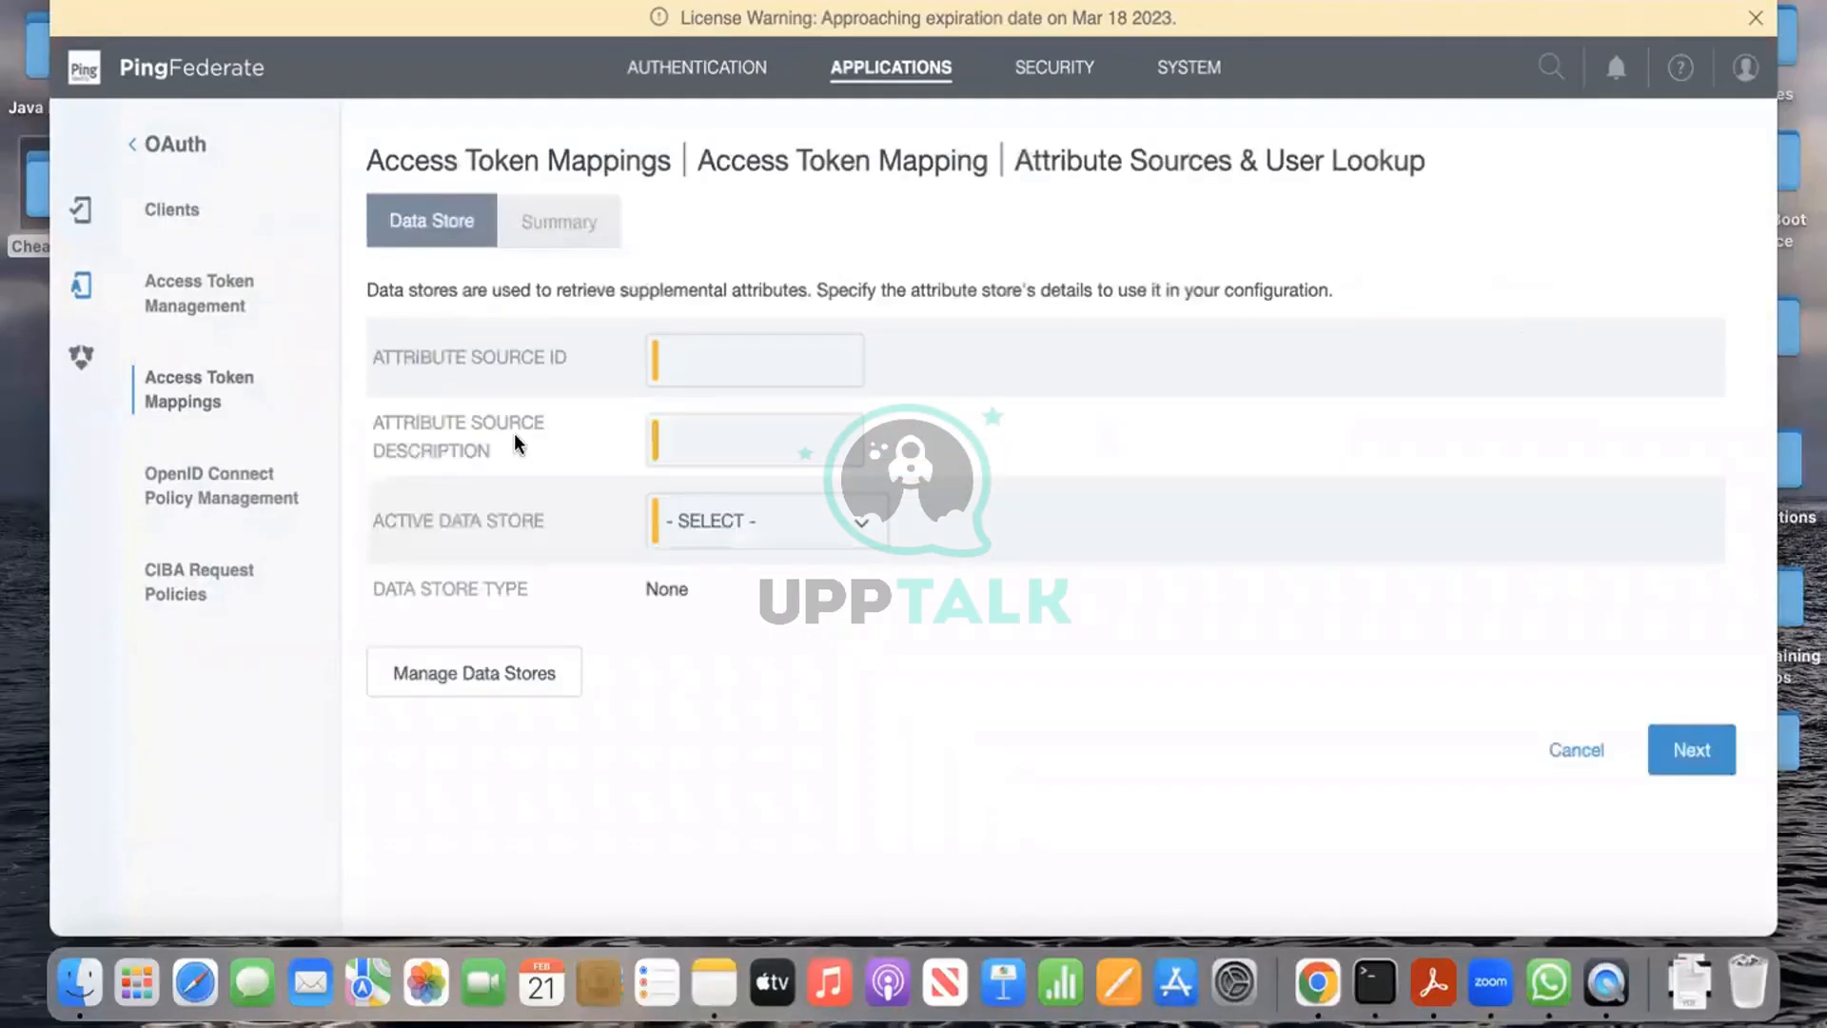
Step: Set attribute source ID and description to pdldap1, choose the pd-ldap data store, and continue
click(738, 362)
click(763, 477)
click(763, 440)
click(768, 548)
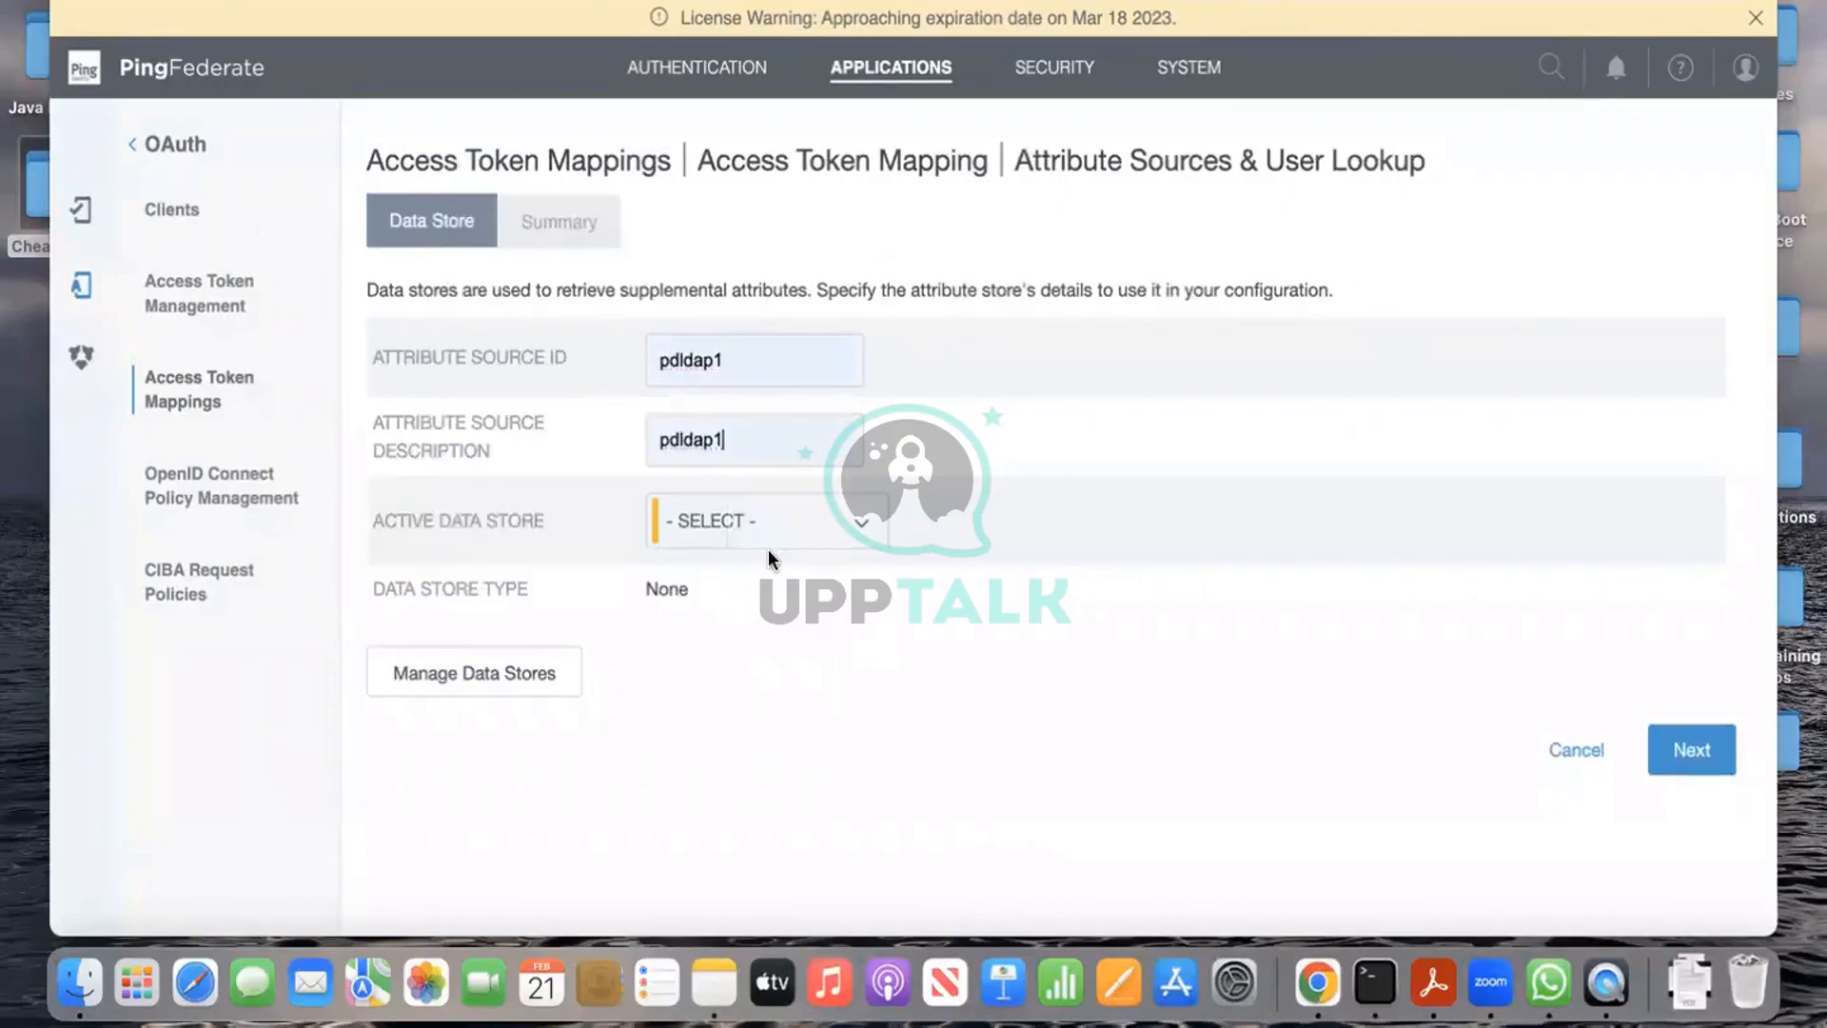
click(788, 527)
click(808, 574)
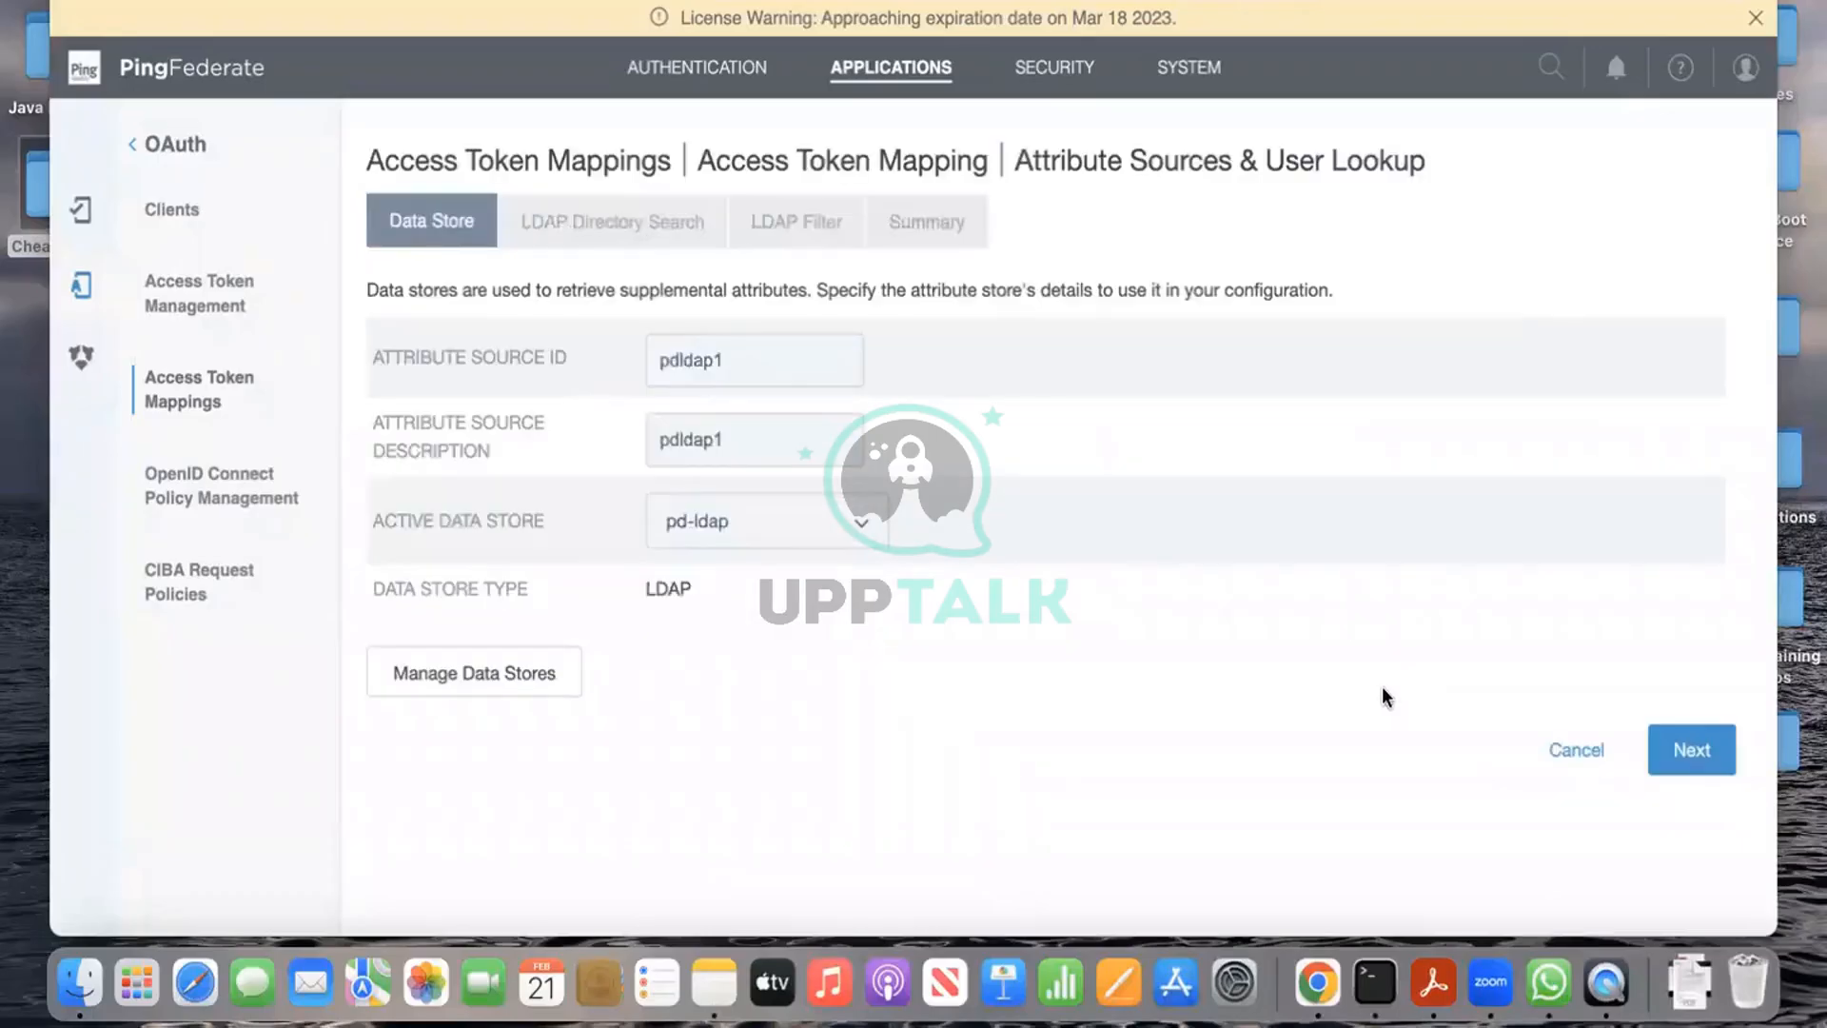
click(1692, 752)
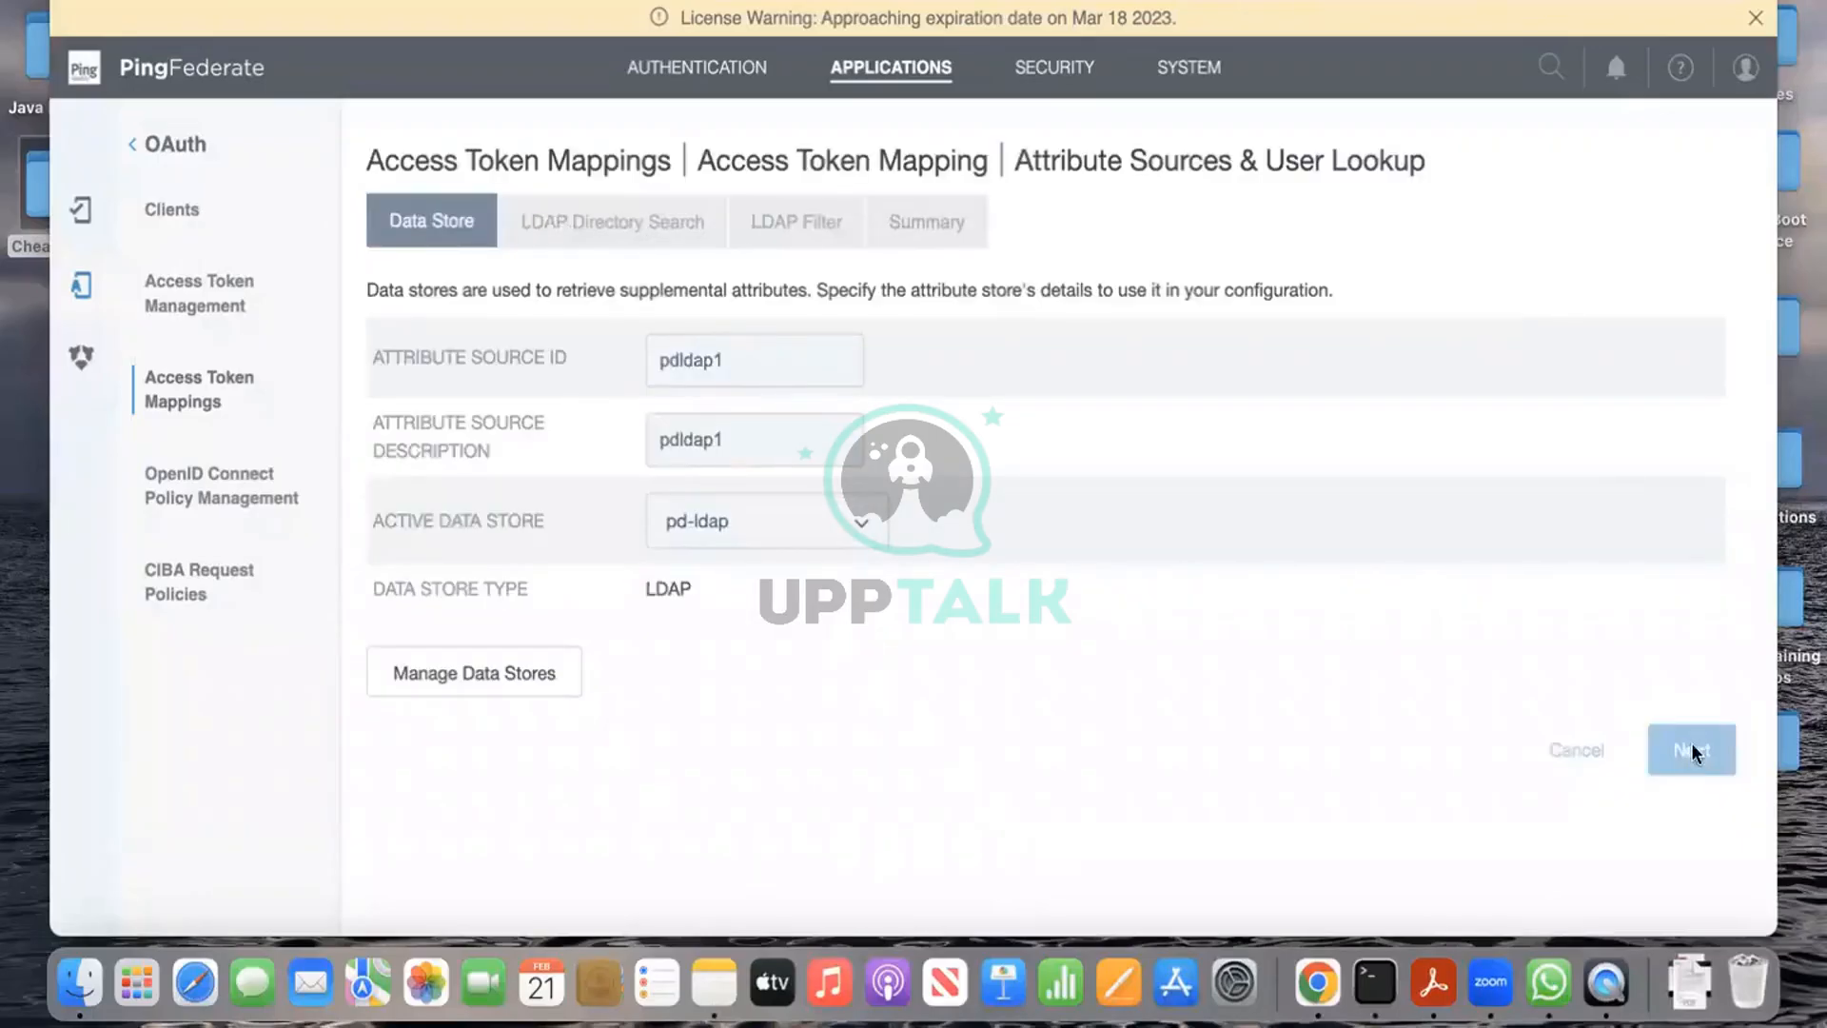
click(814, 371)
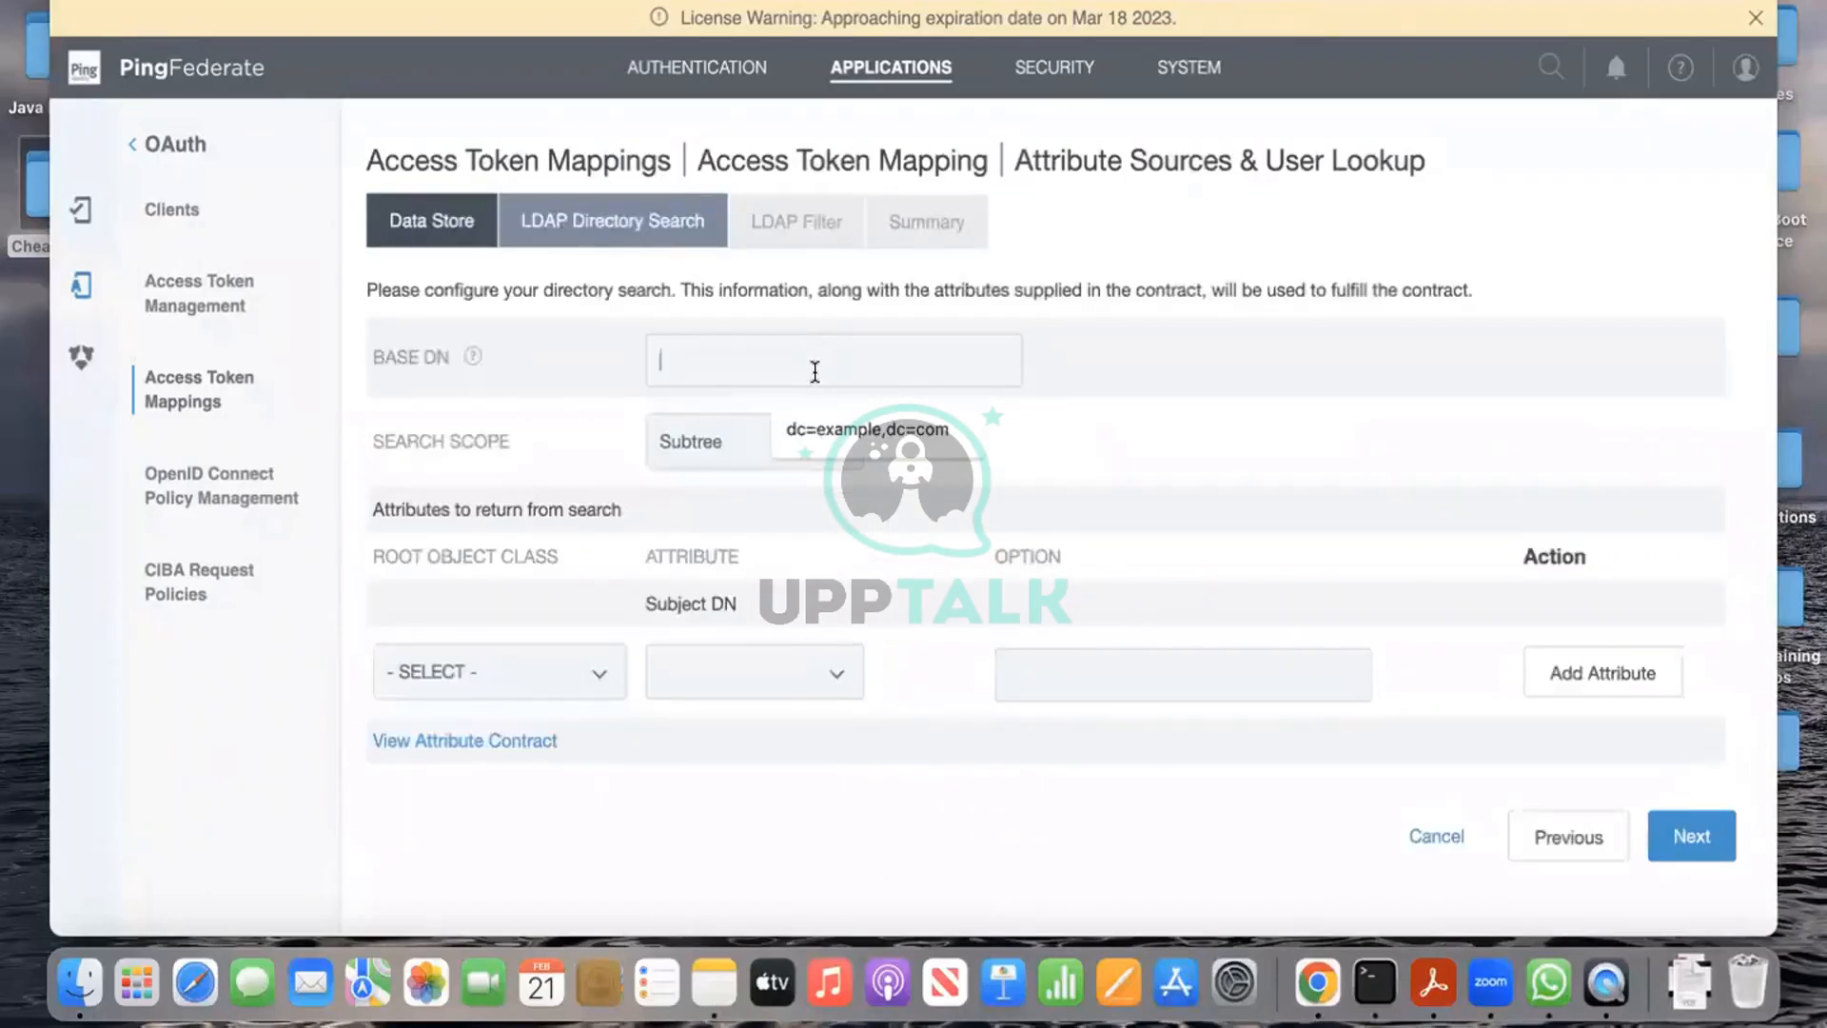
Step: Set base DN dc=example,dc=com, show all attributes, and add givenName to the returned attributes
click(846, 433)
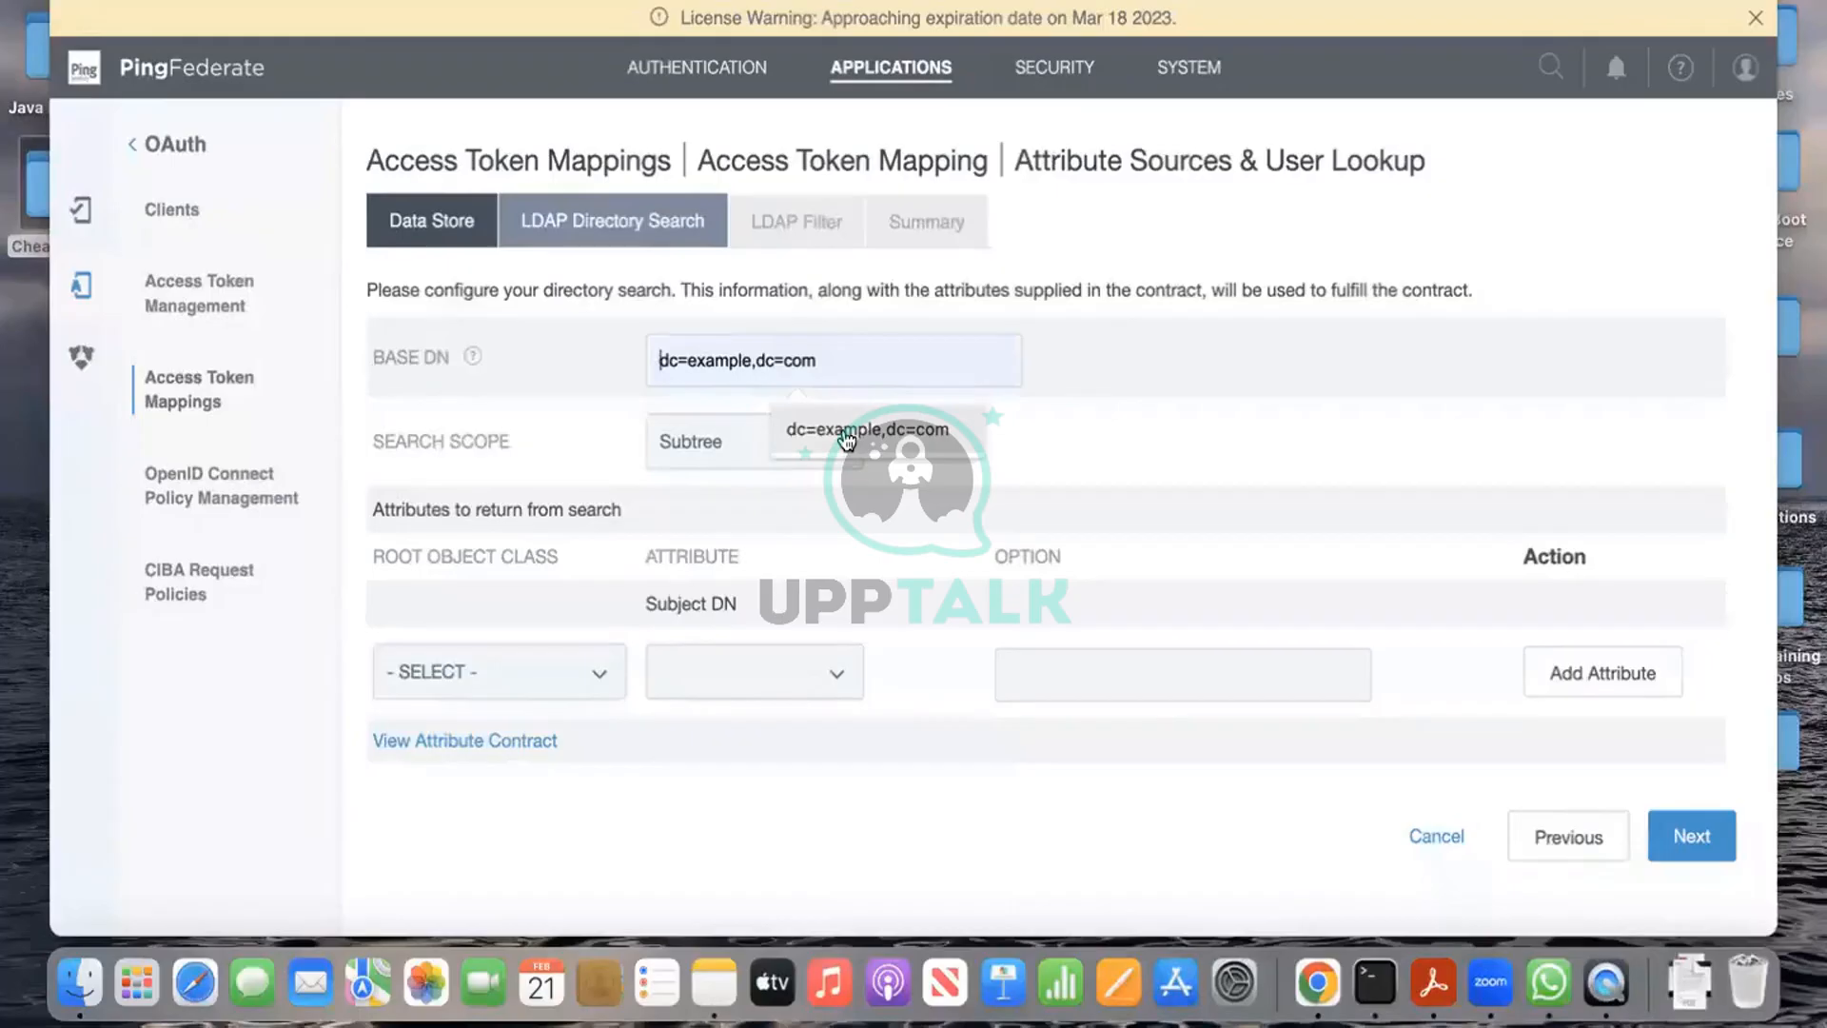
click(846, 433)
scroll(726, 612, down, 1)
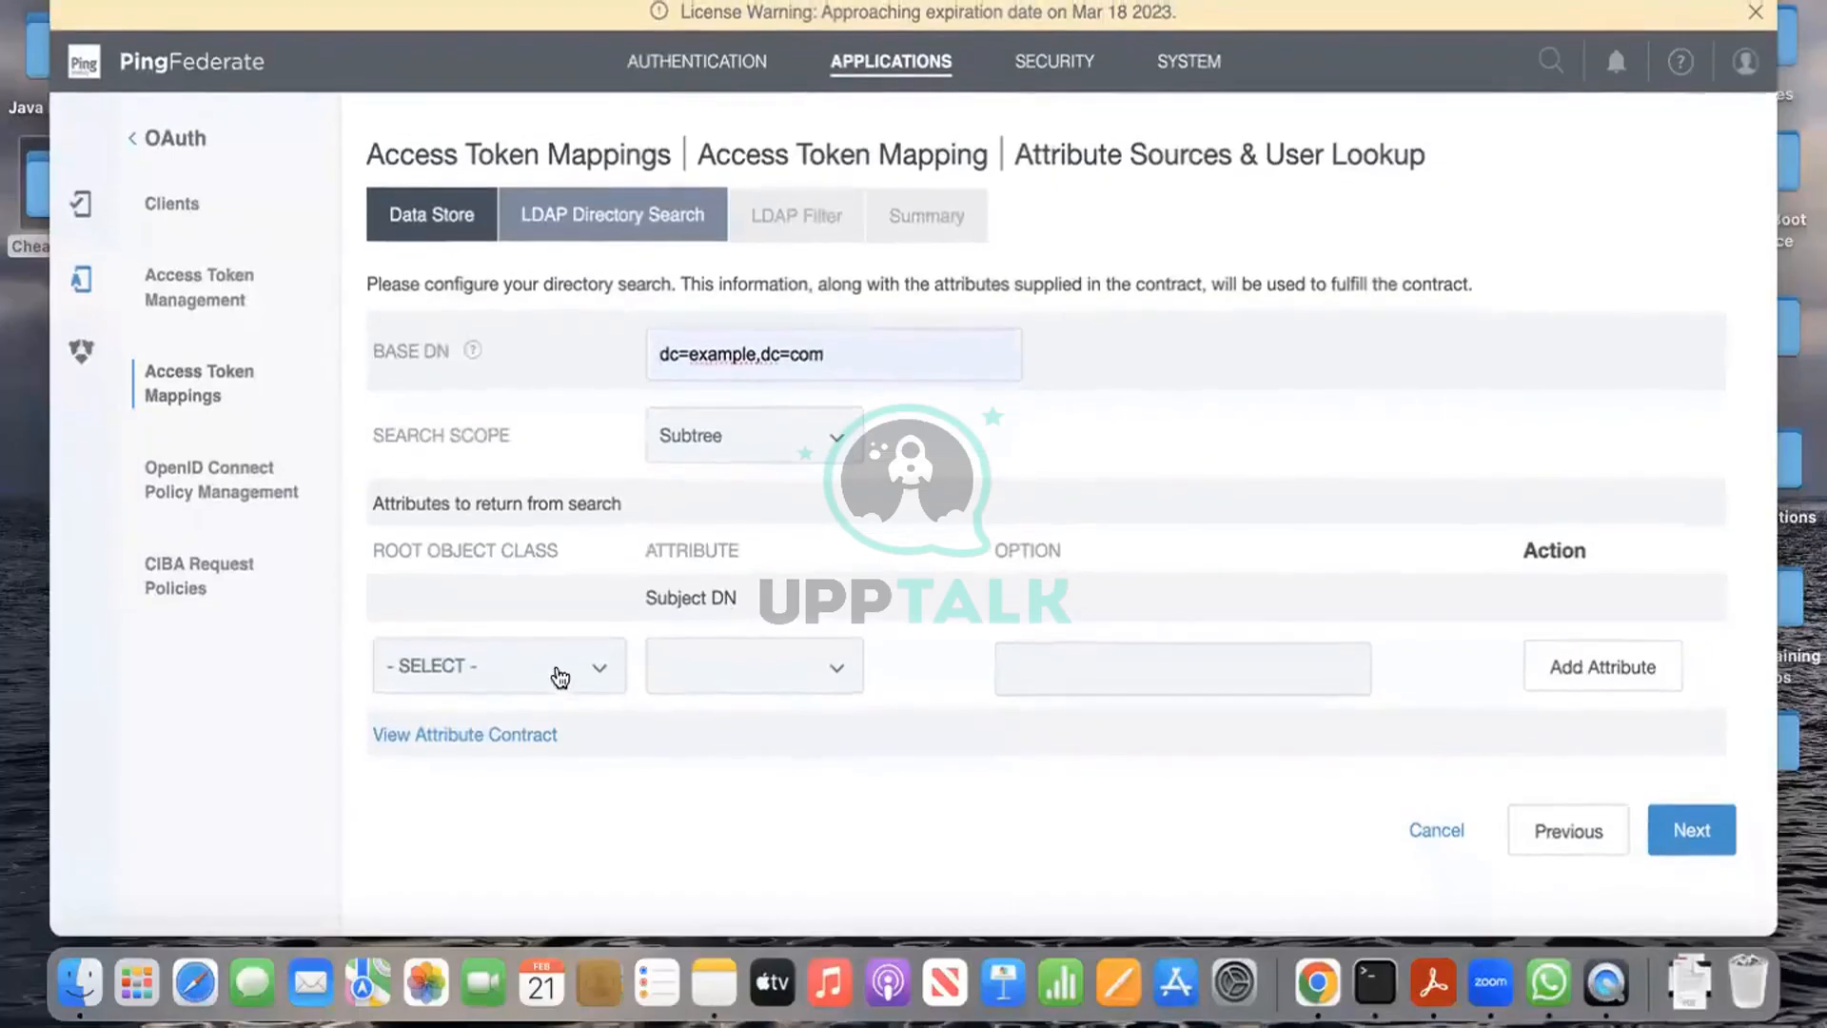
click(560, 678)
click(558, 697)
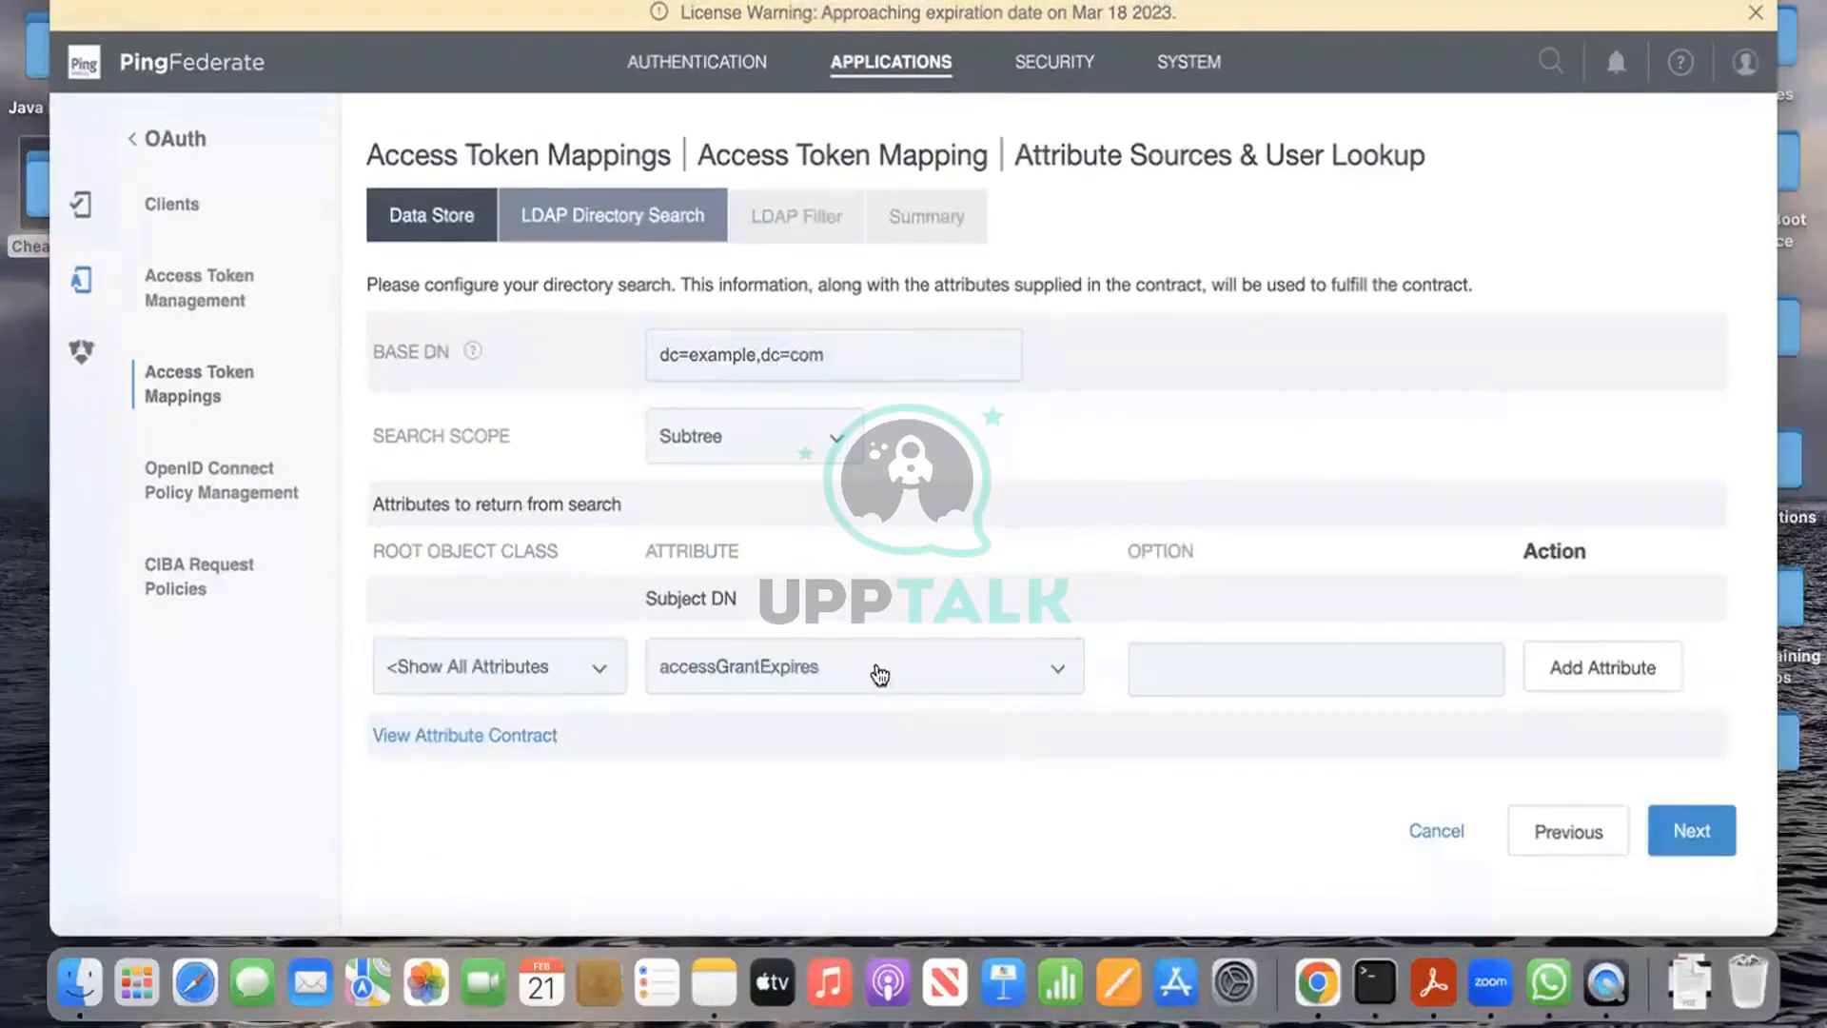
click(904, 671)
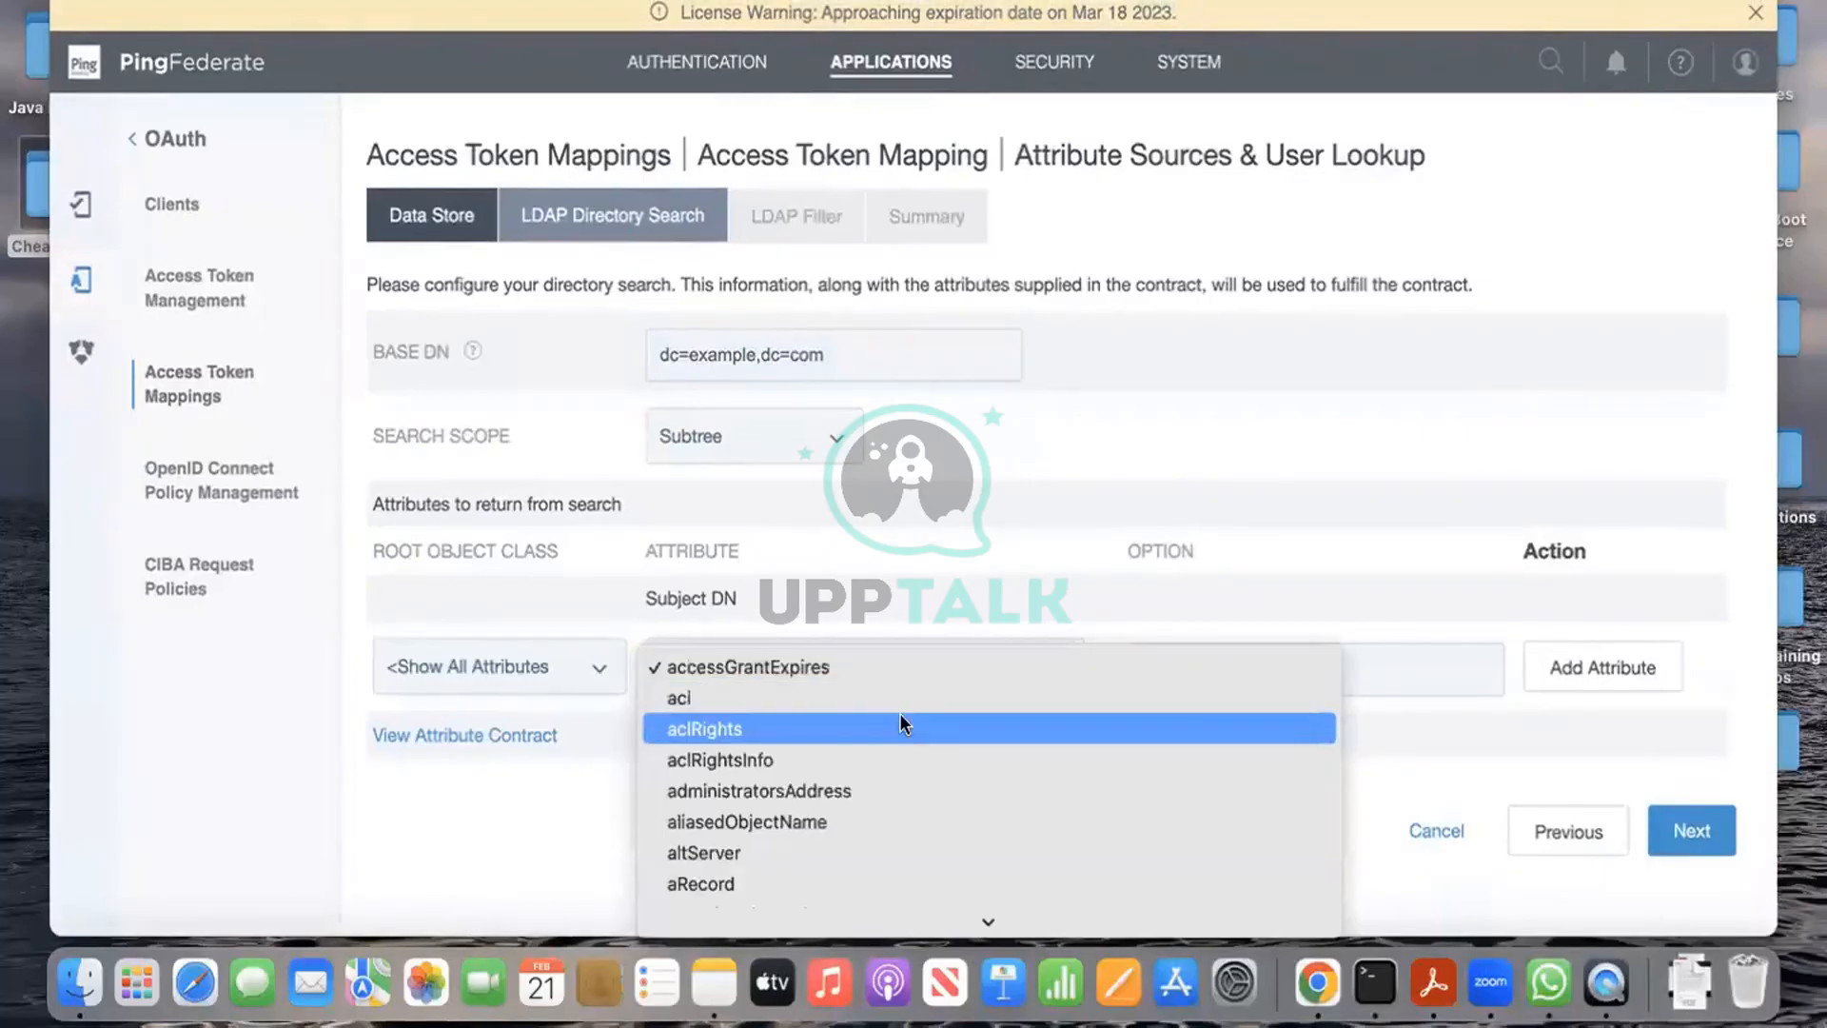
text(fi)
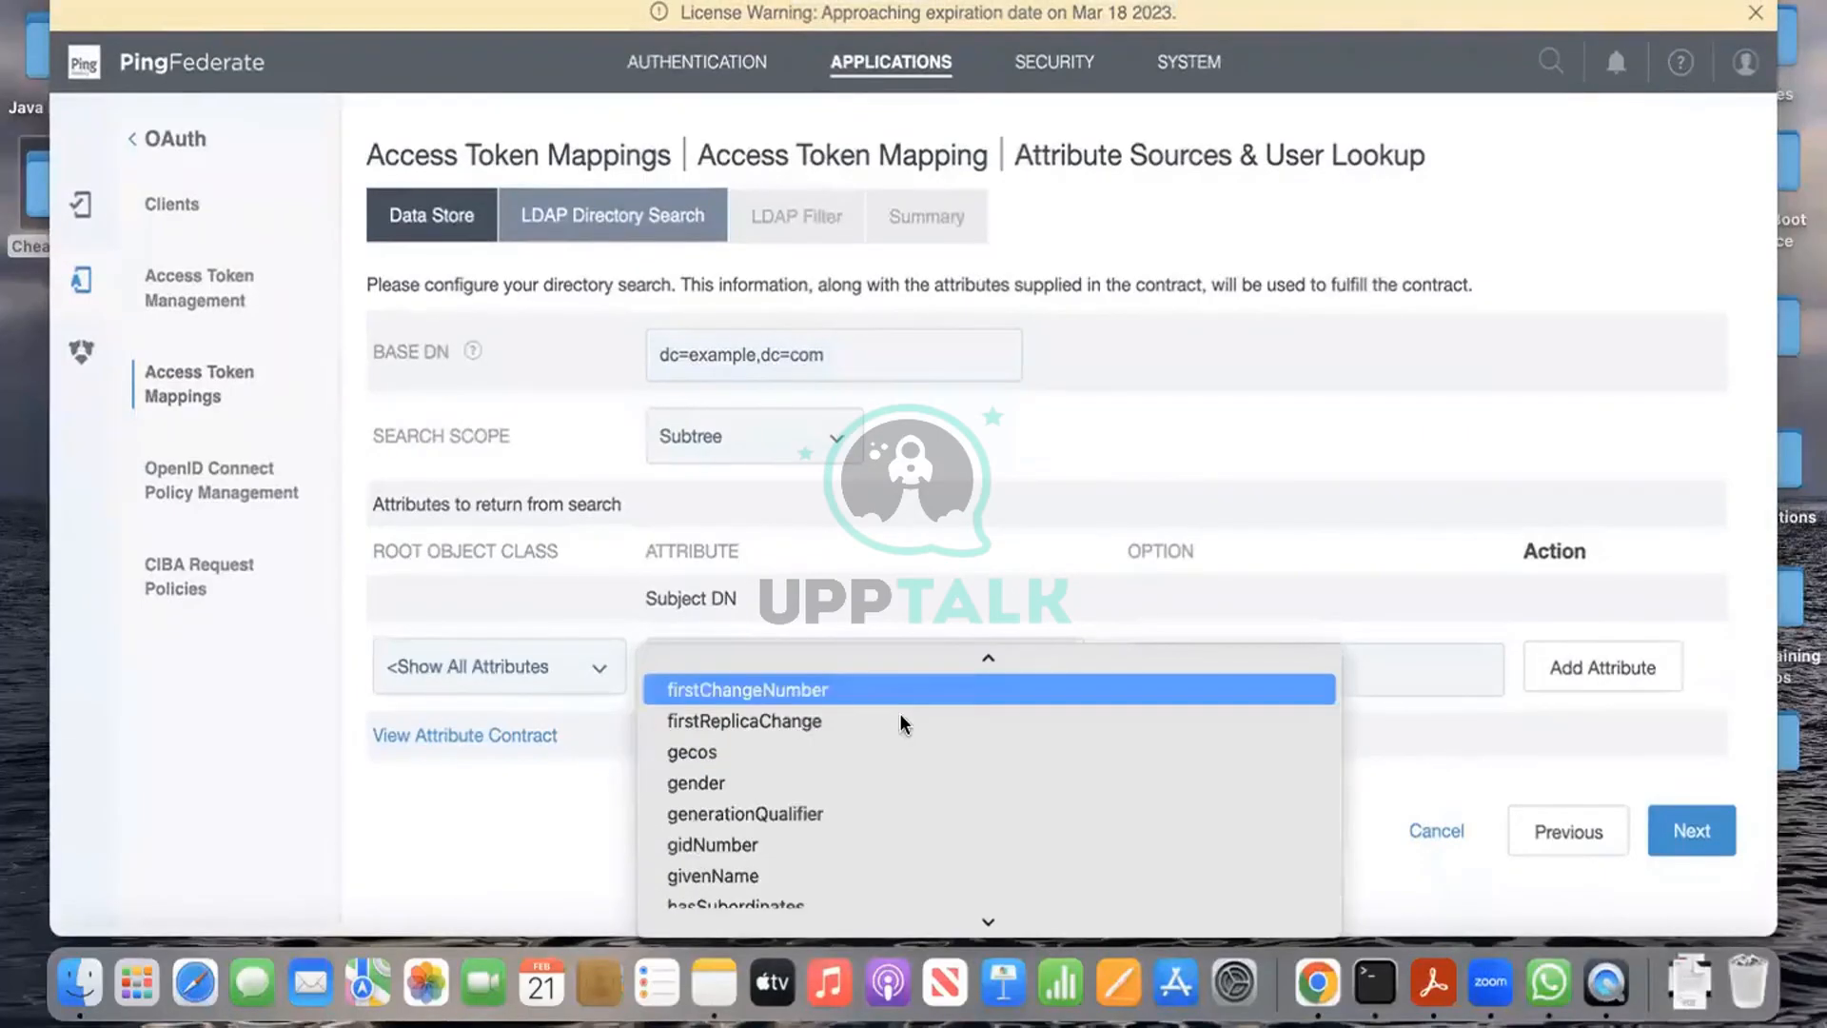
text(giv)
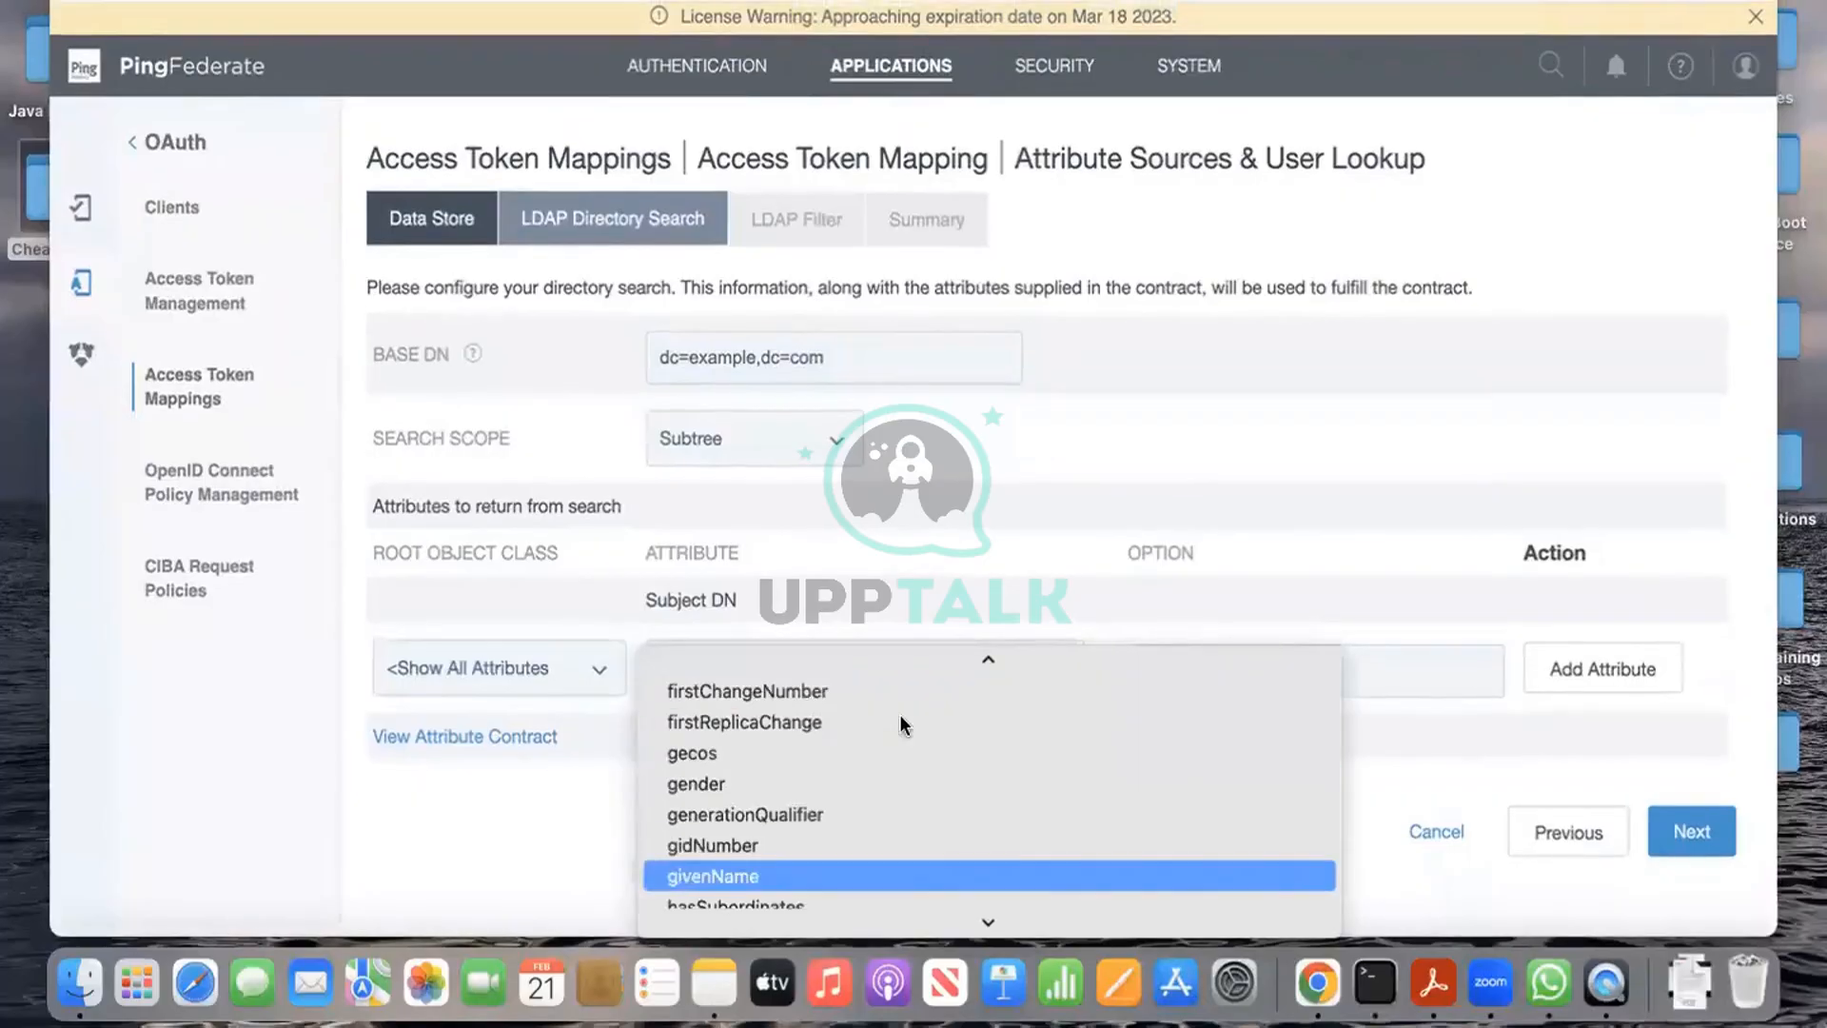
key(Return)
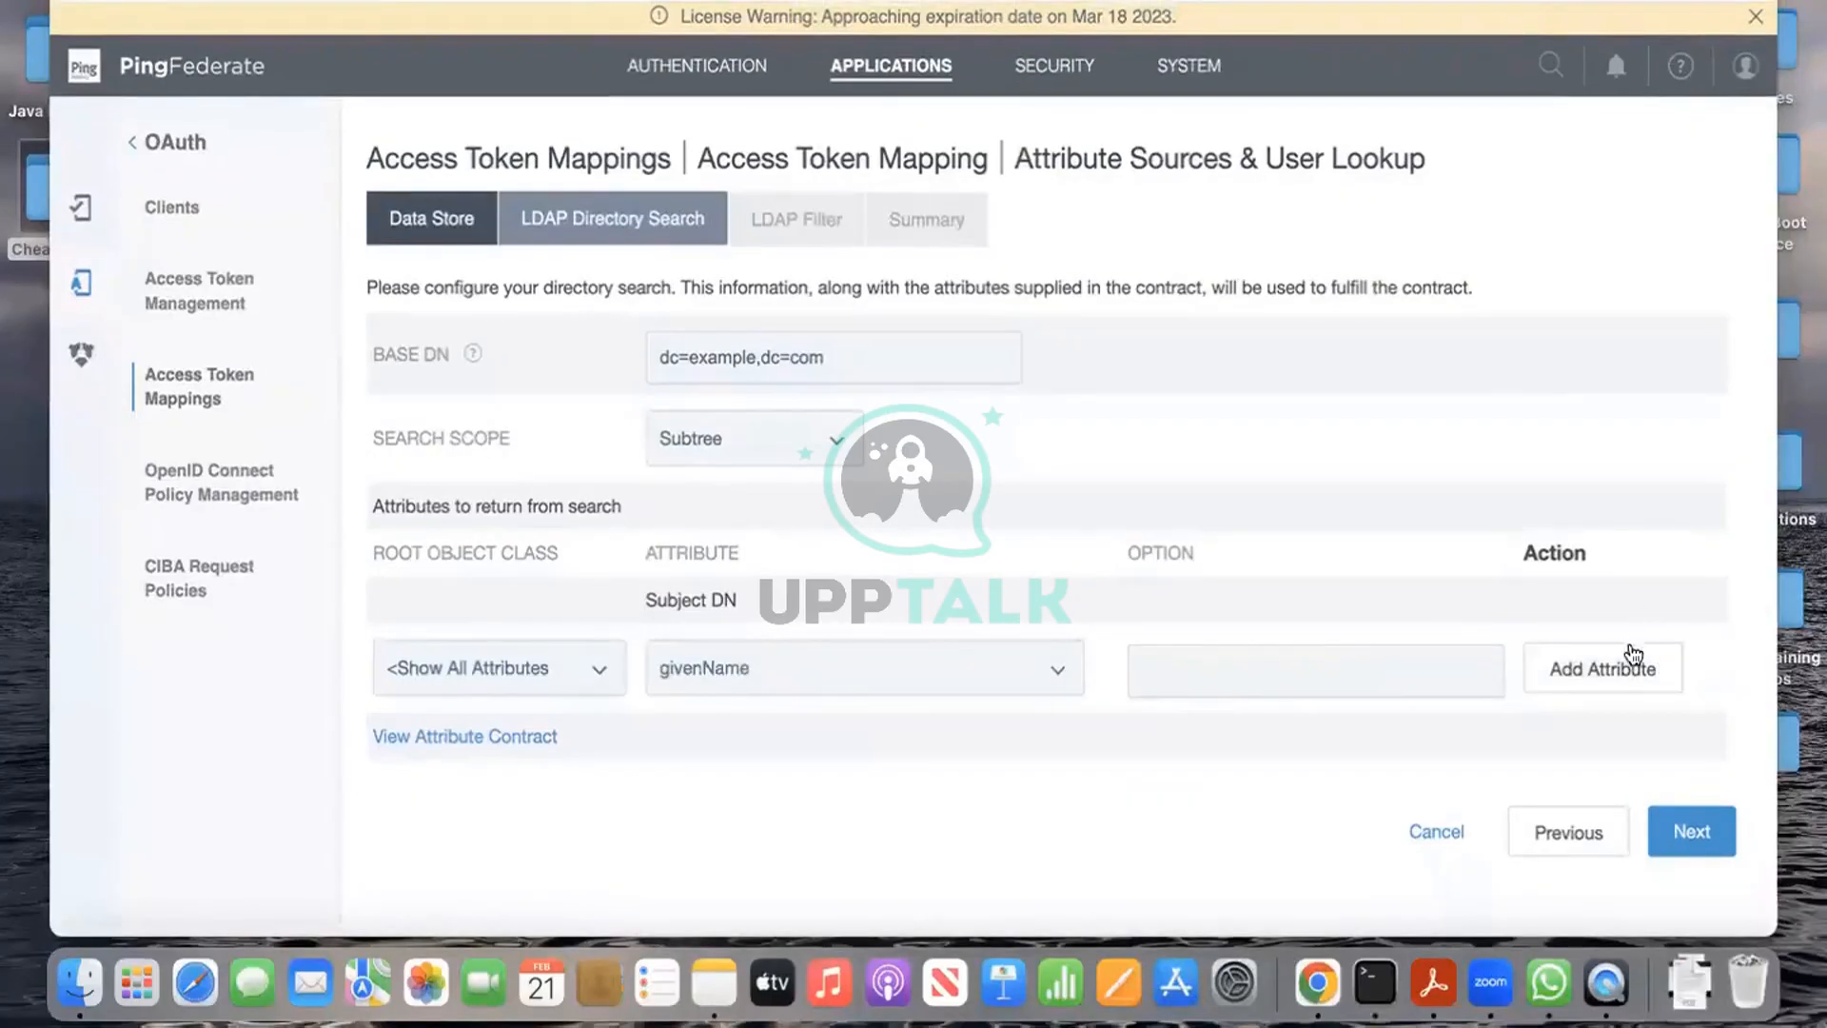
click(1633, 656)
Step: Add sn and mail to the returned LDAP attributes
click(781, 712)
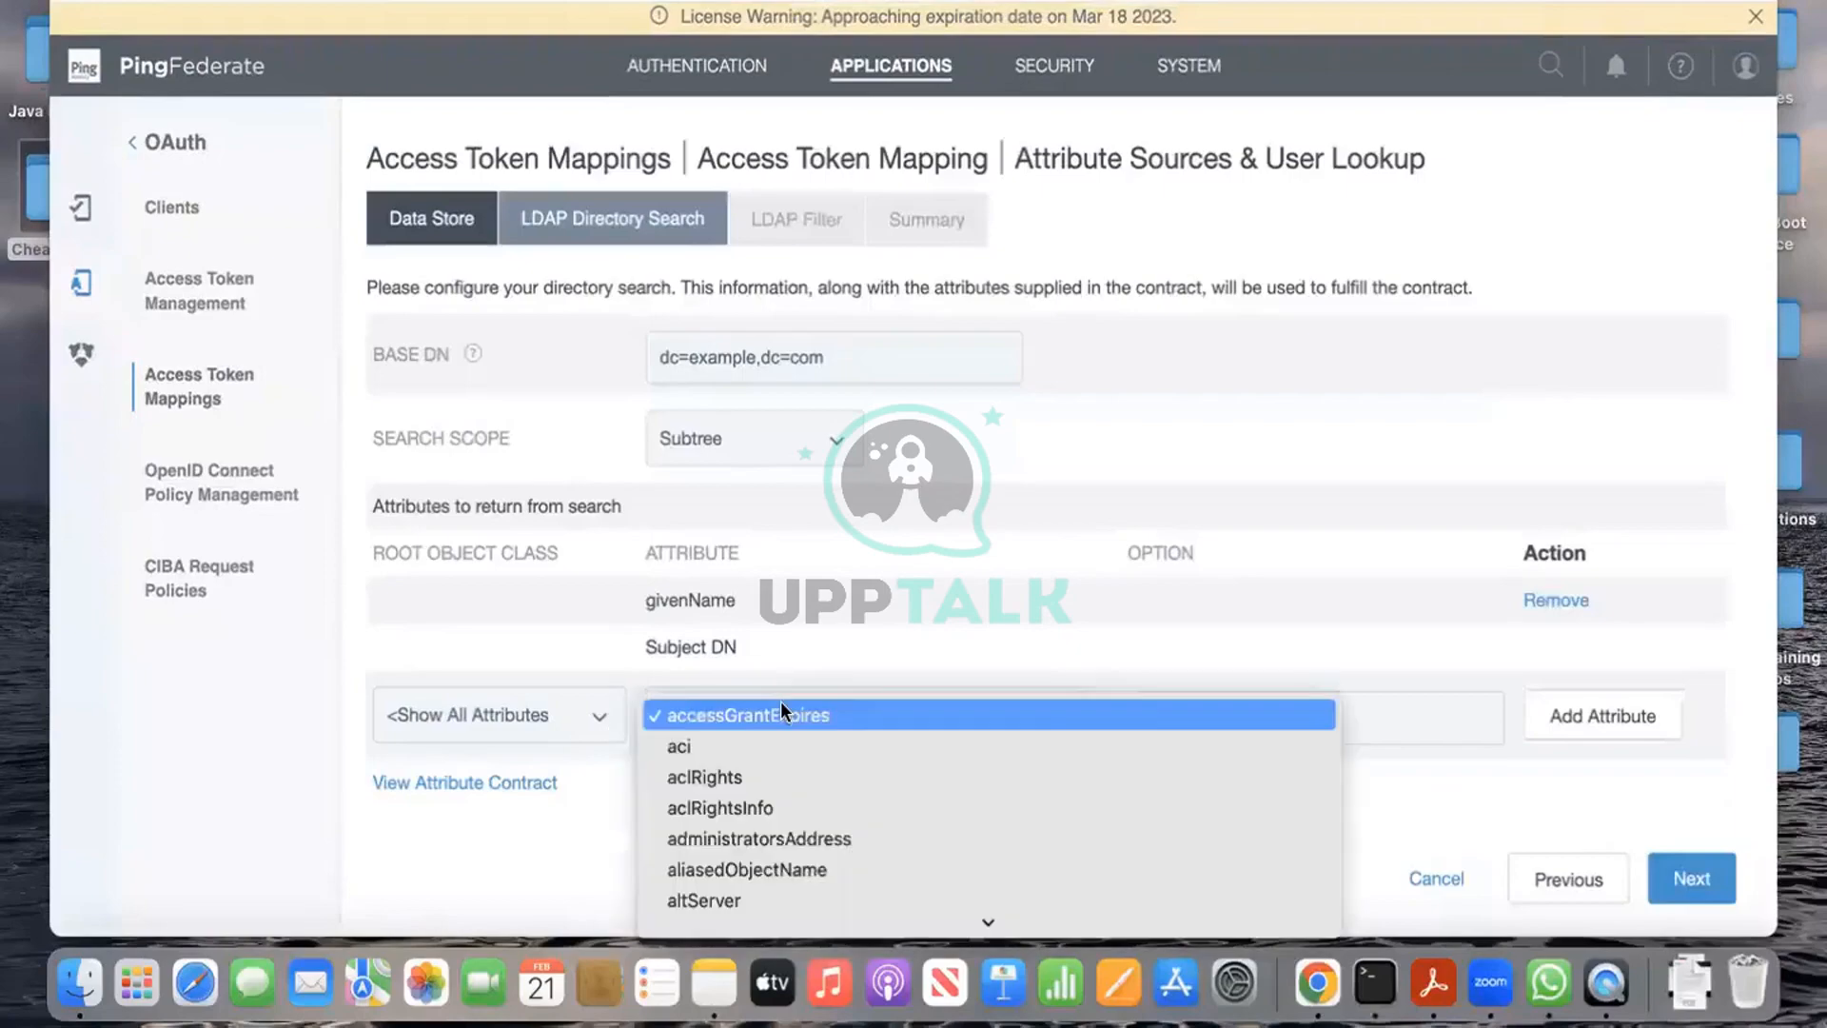
text(sn)
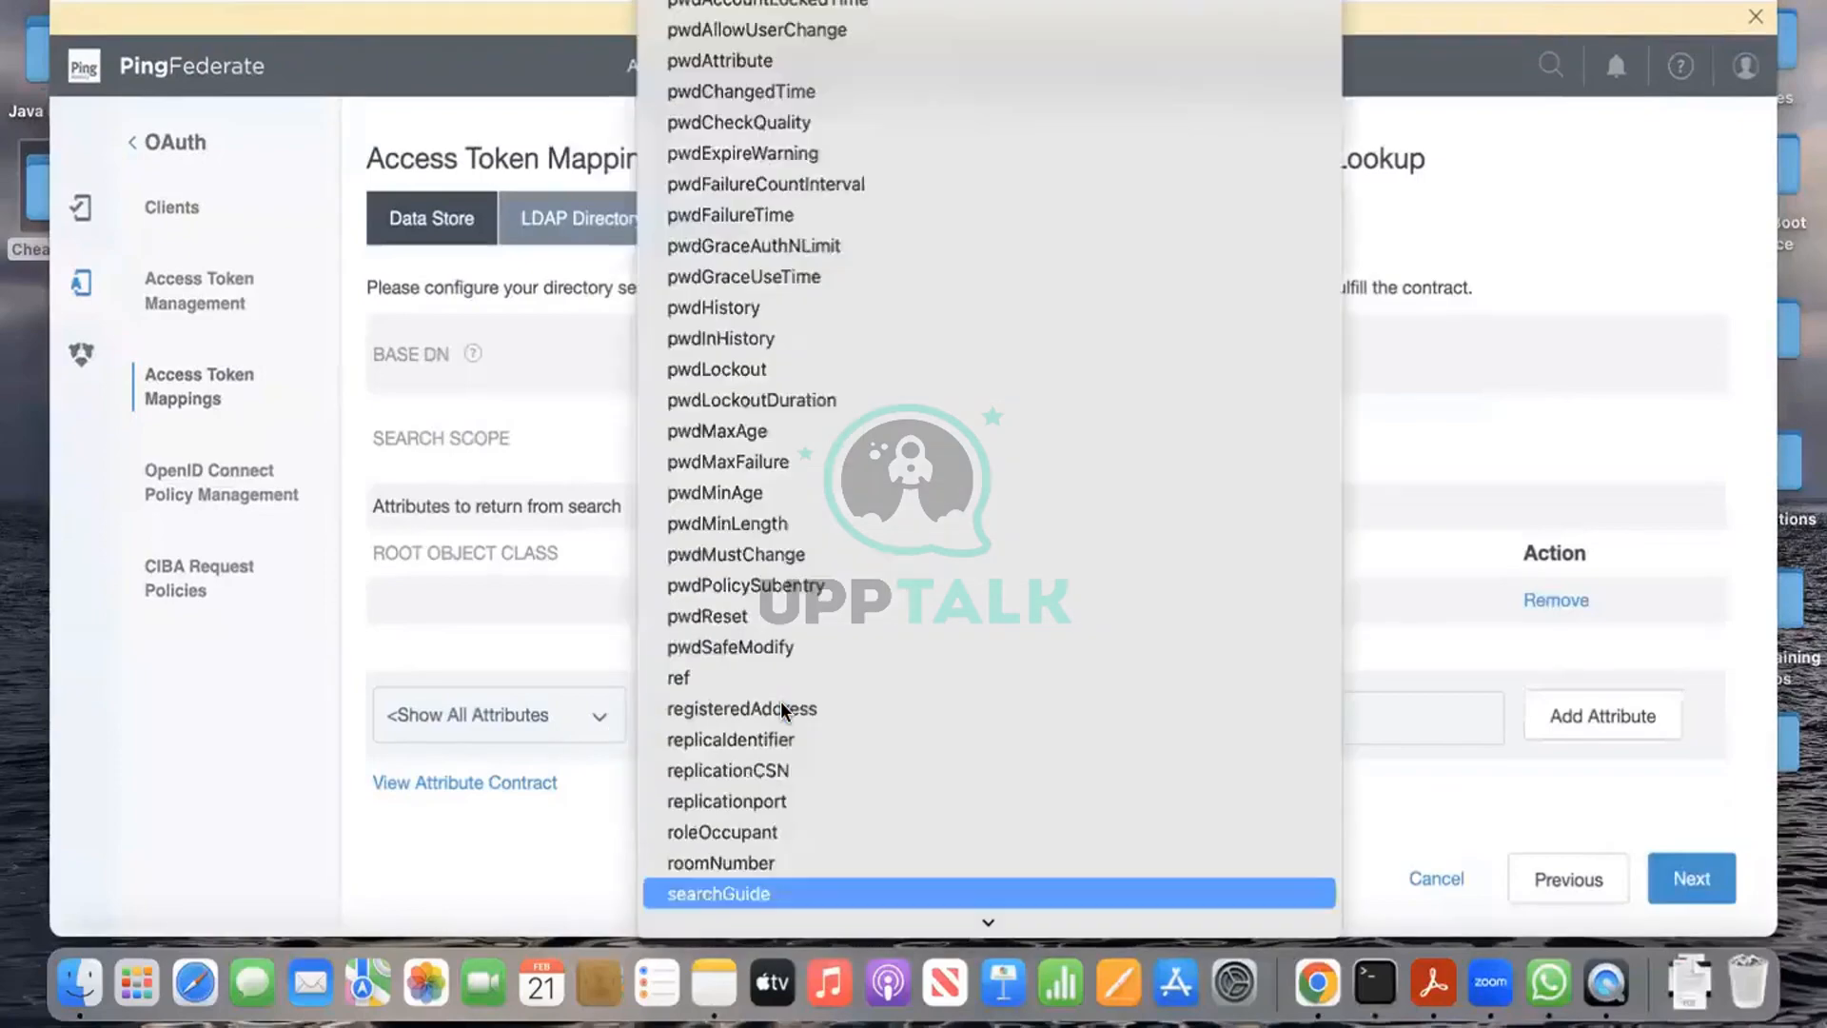
key(Return)
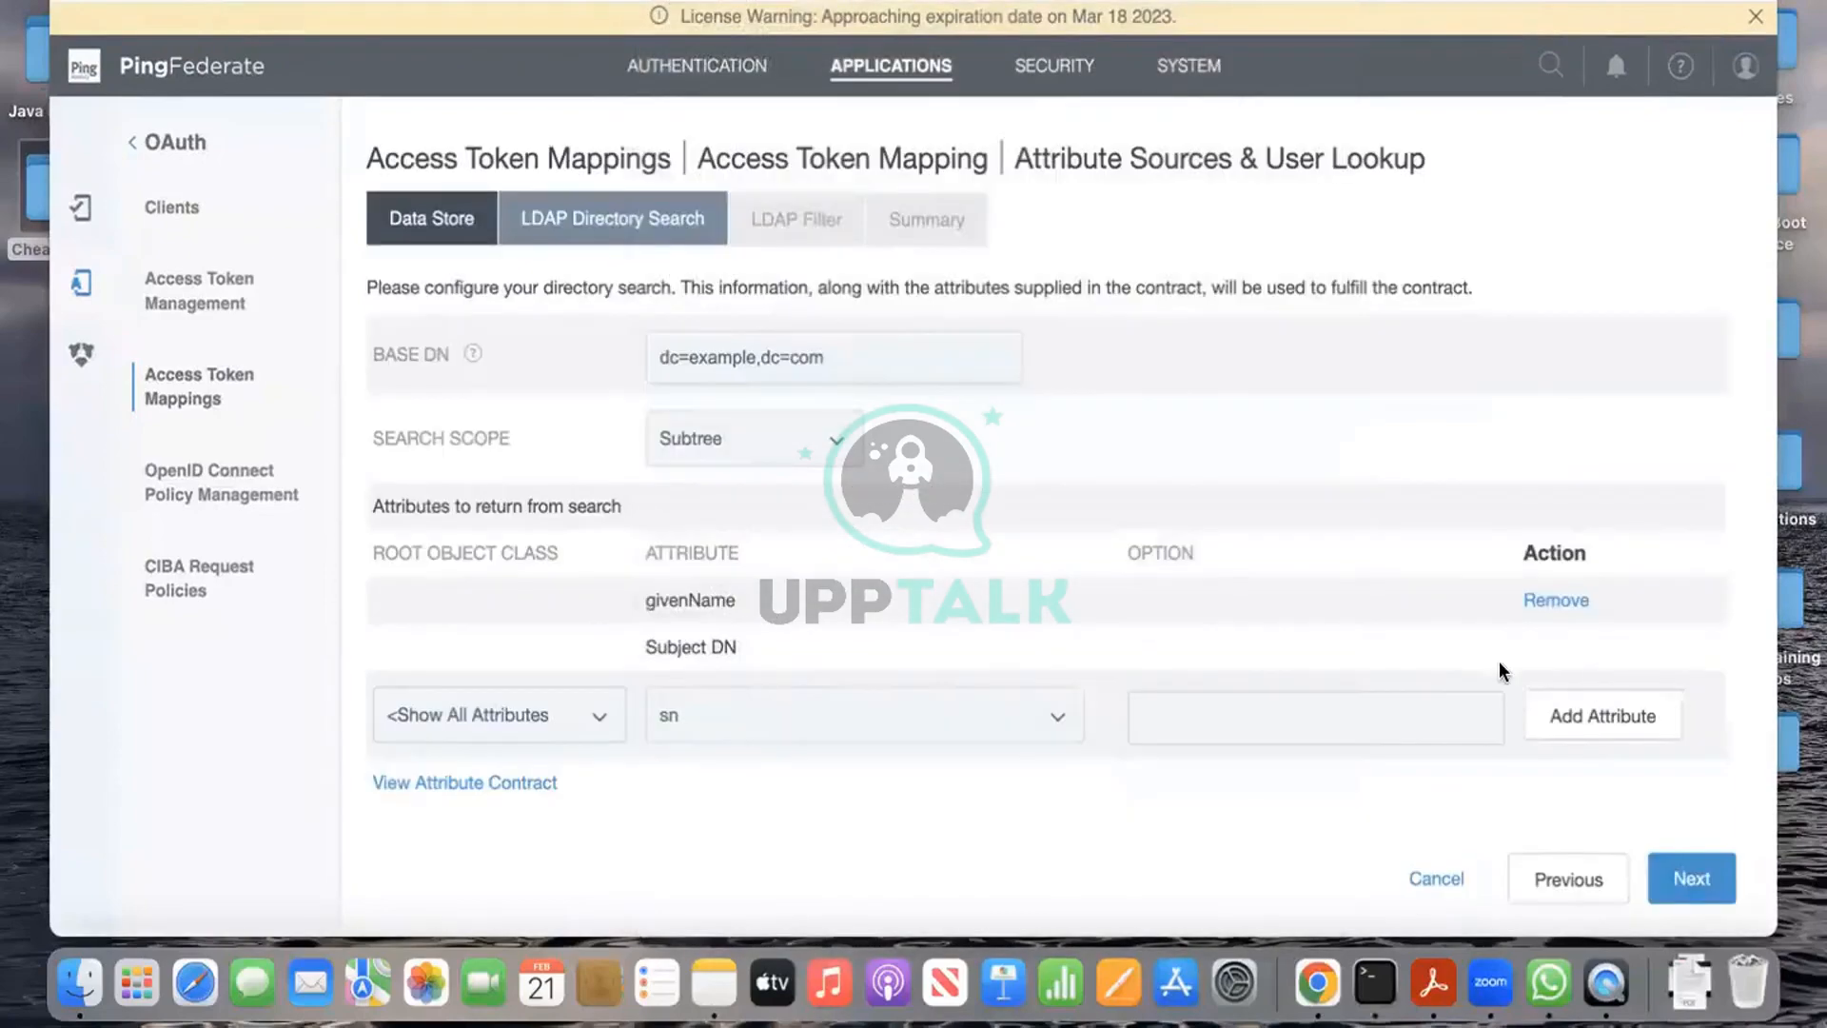
click(1603, 729)
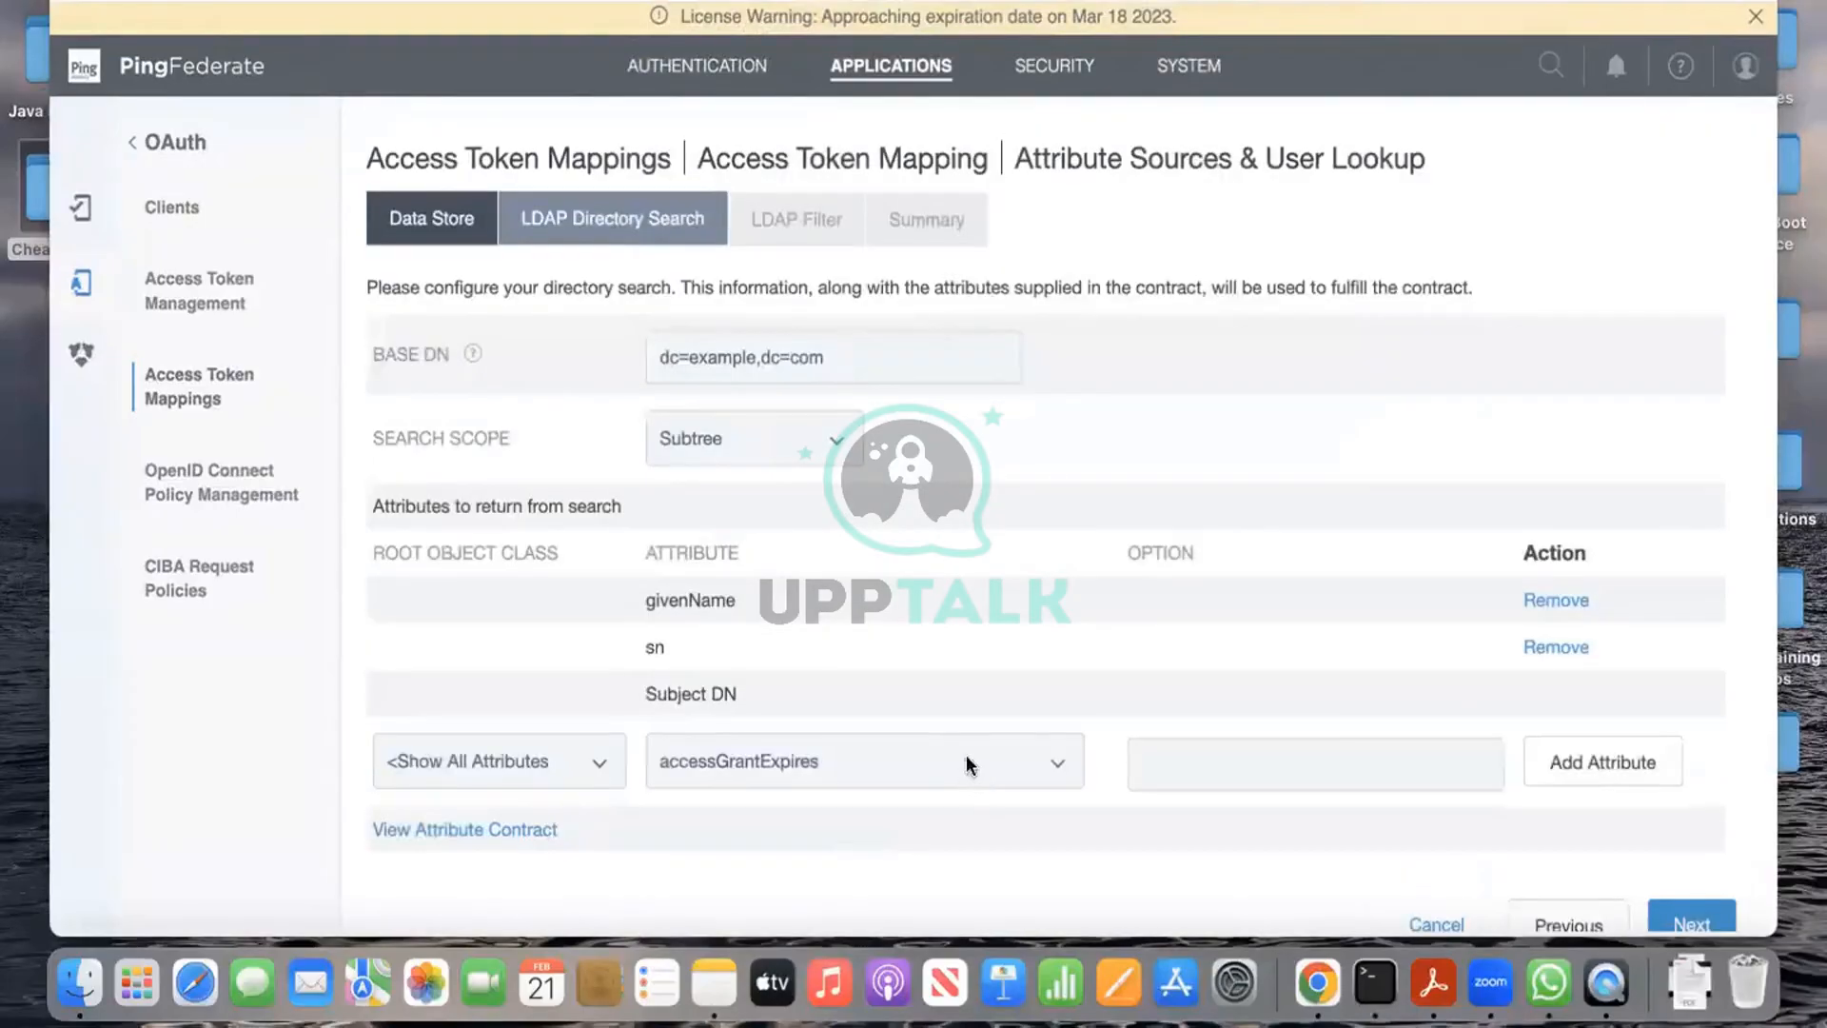
click(967, 759)
text(mail)
key(Return)
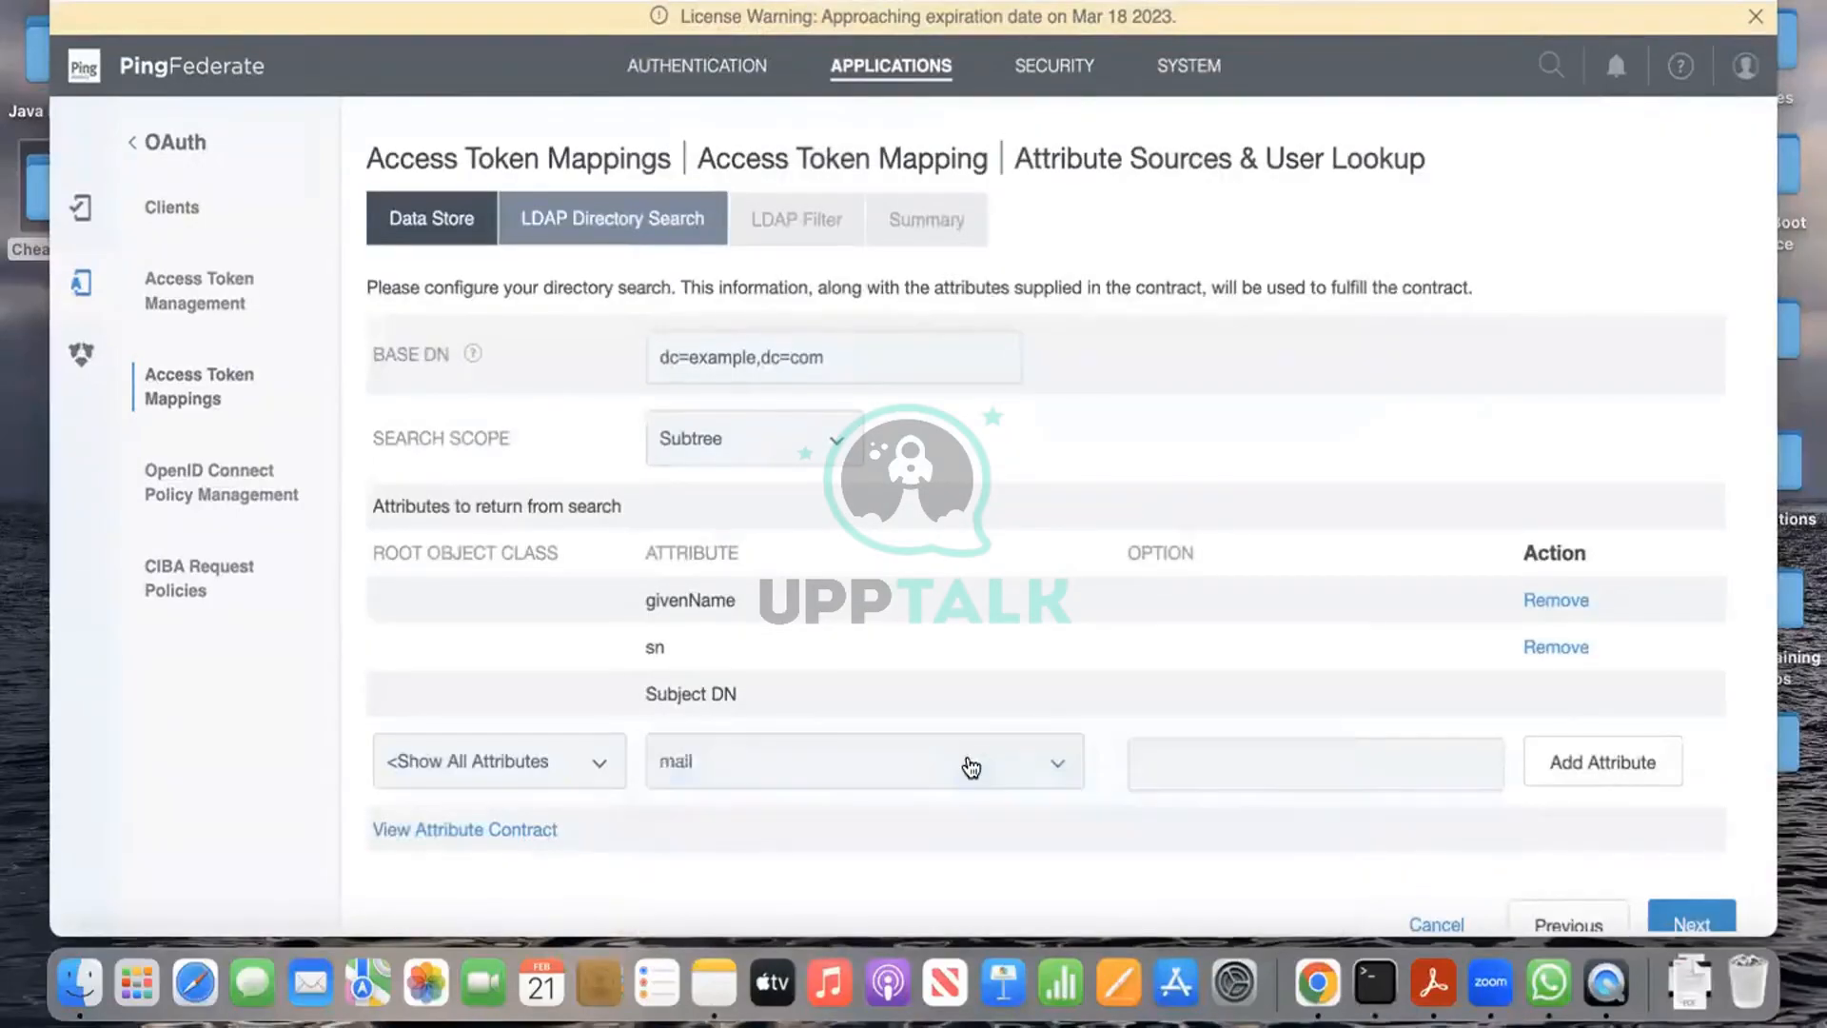
click(1603, 771)
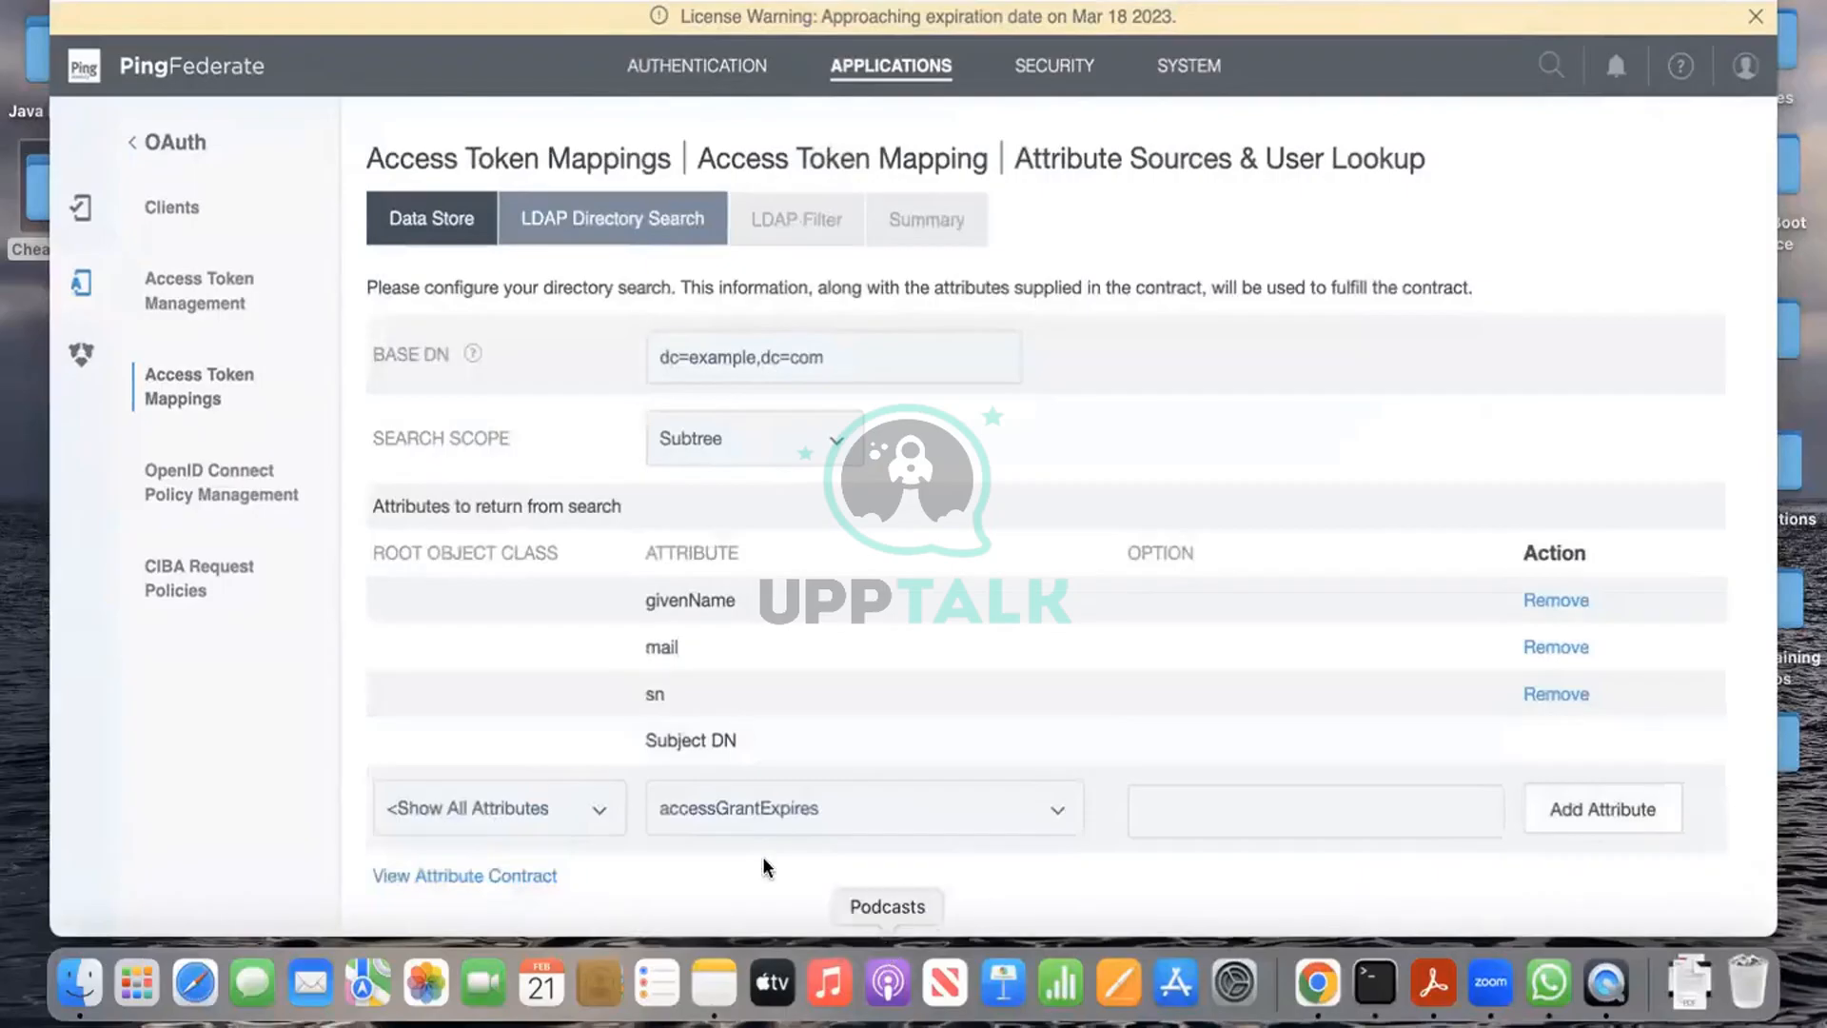
Step: Add mobile and uid to the returned attributes, then continue to the LDAP Filter step
click(889, 804)
text(mobile)
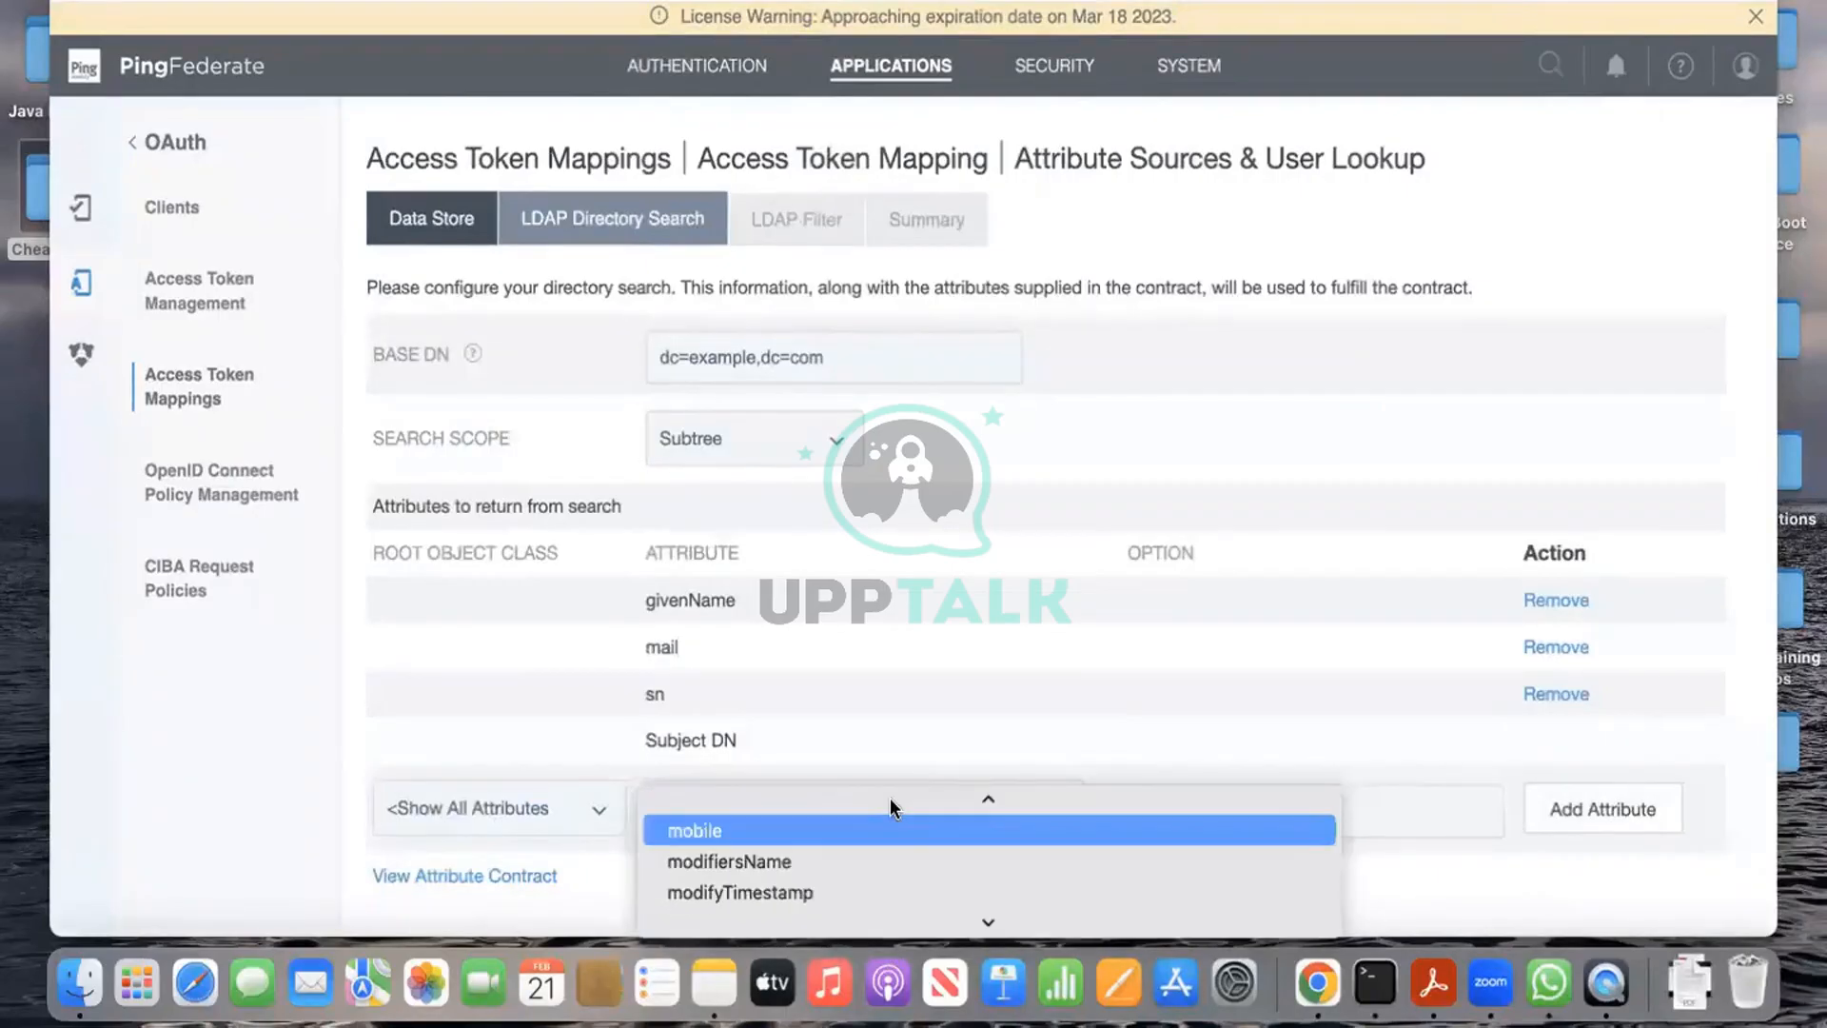
key(Return)
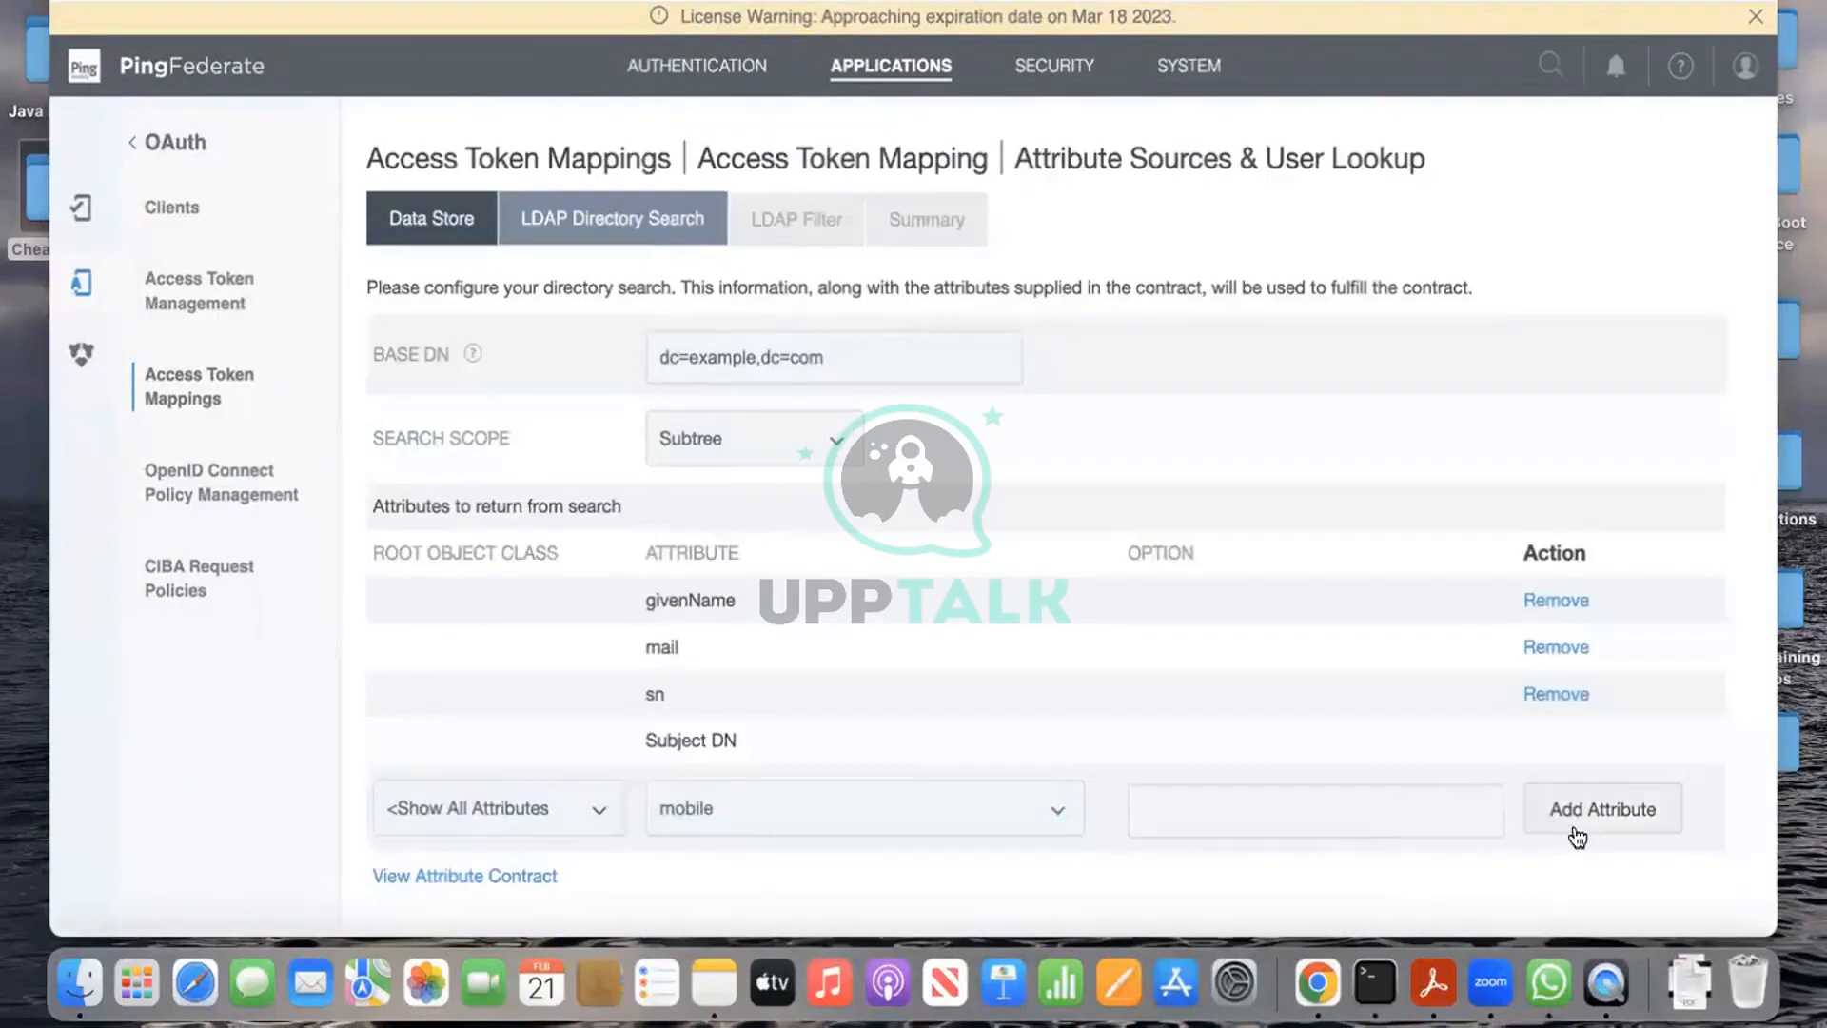
click(1599, 814)
click(781, 855)
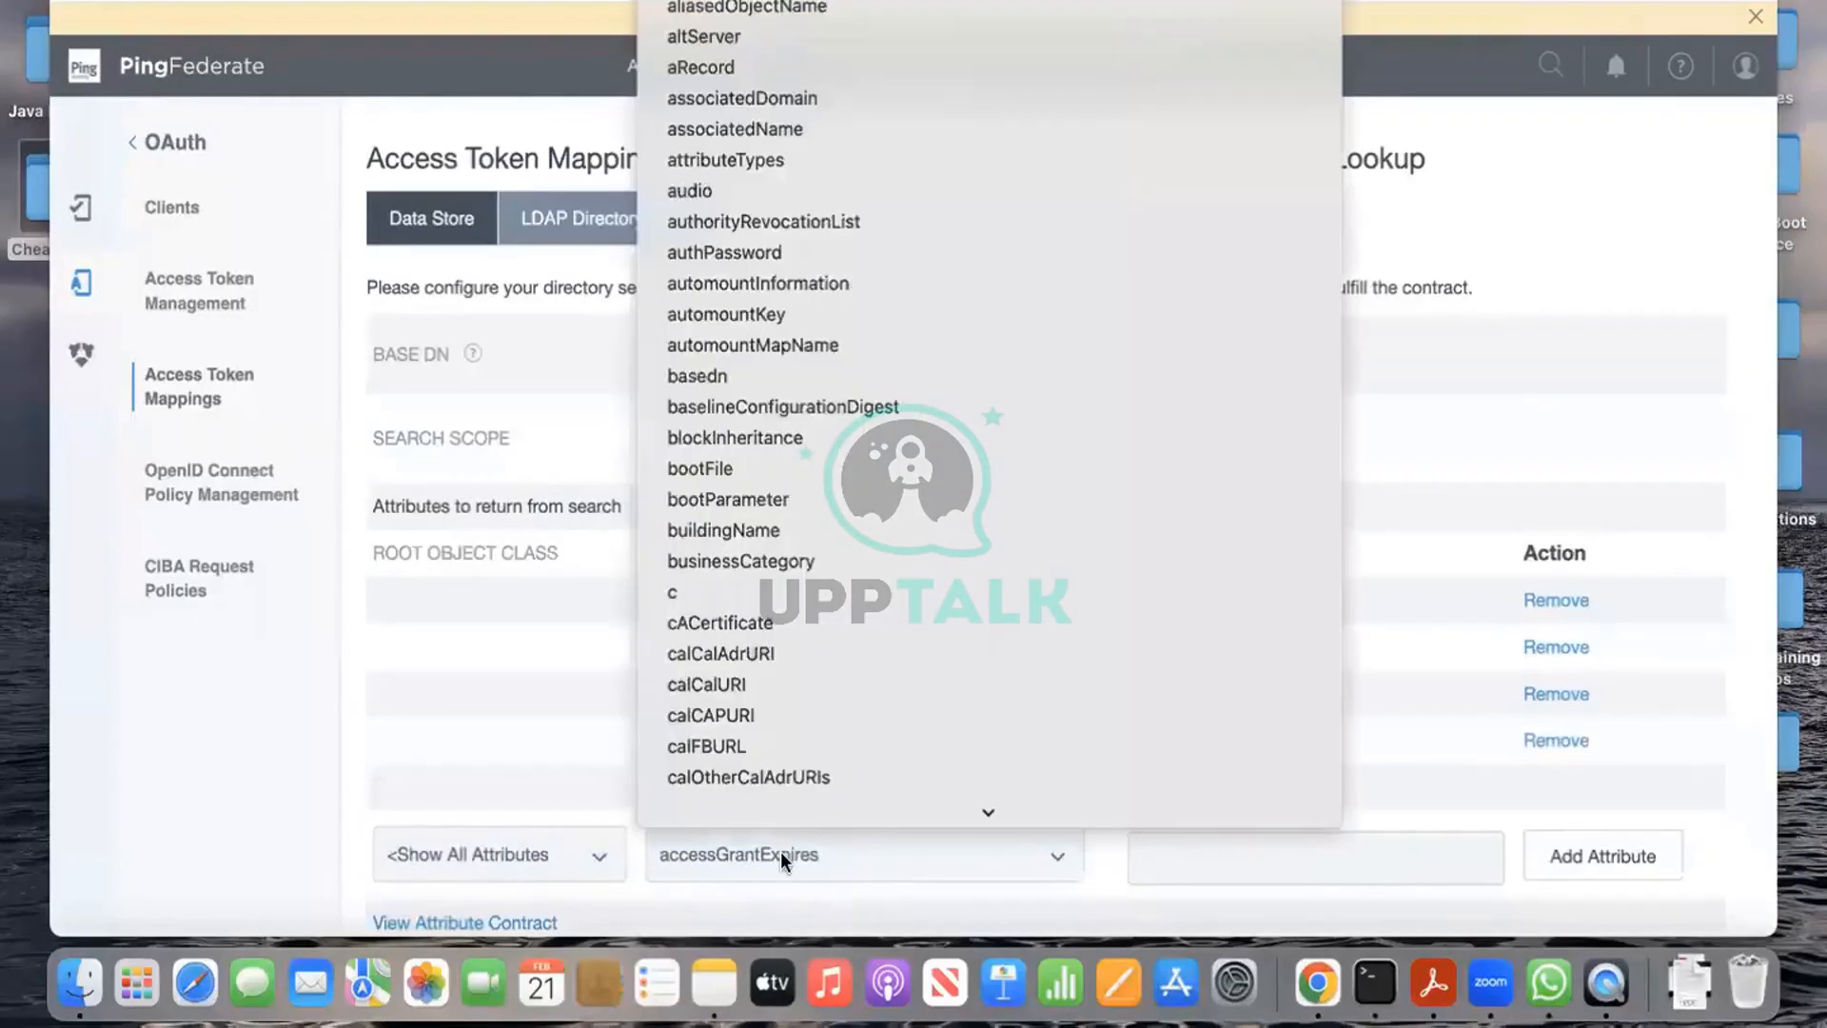
text(uid)
key(Return)
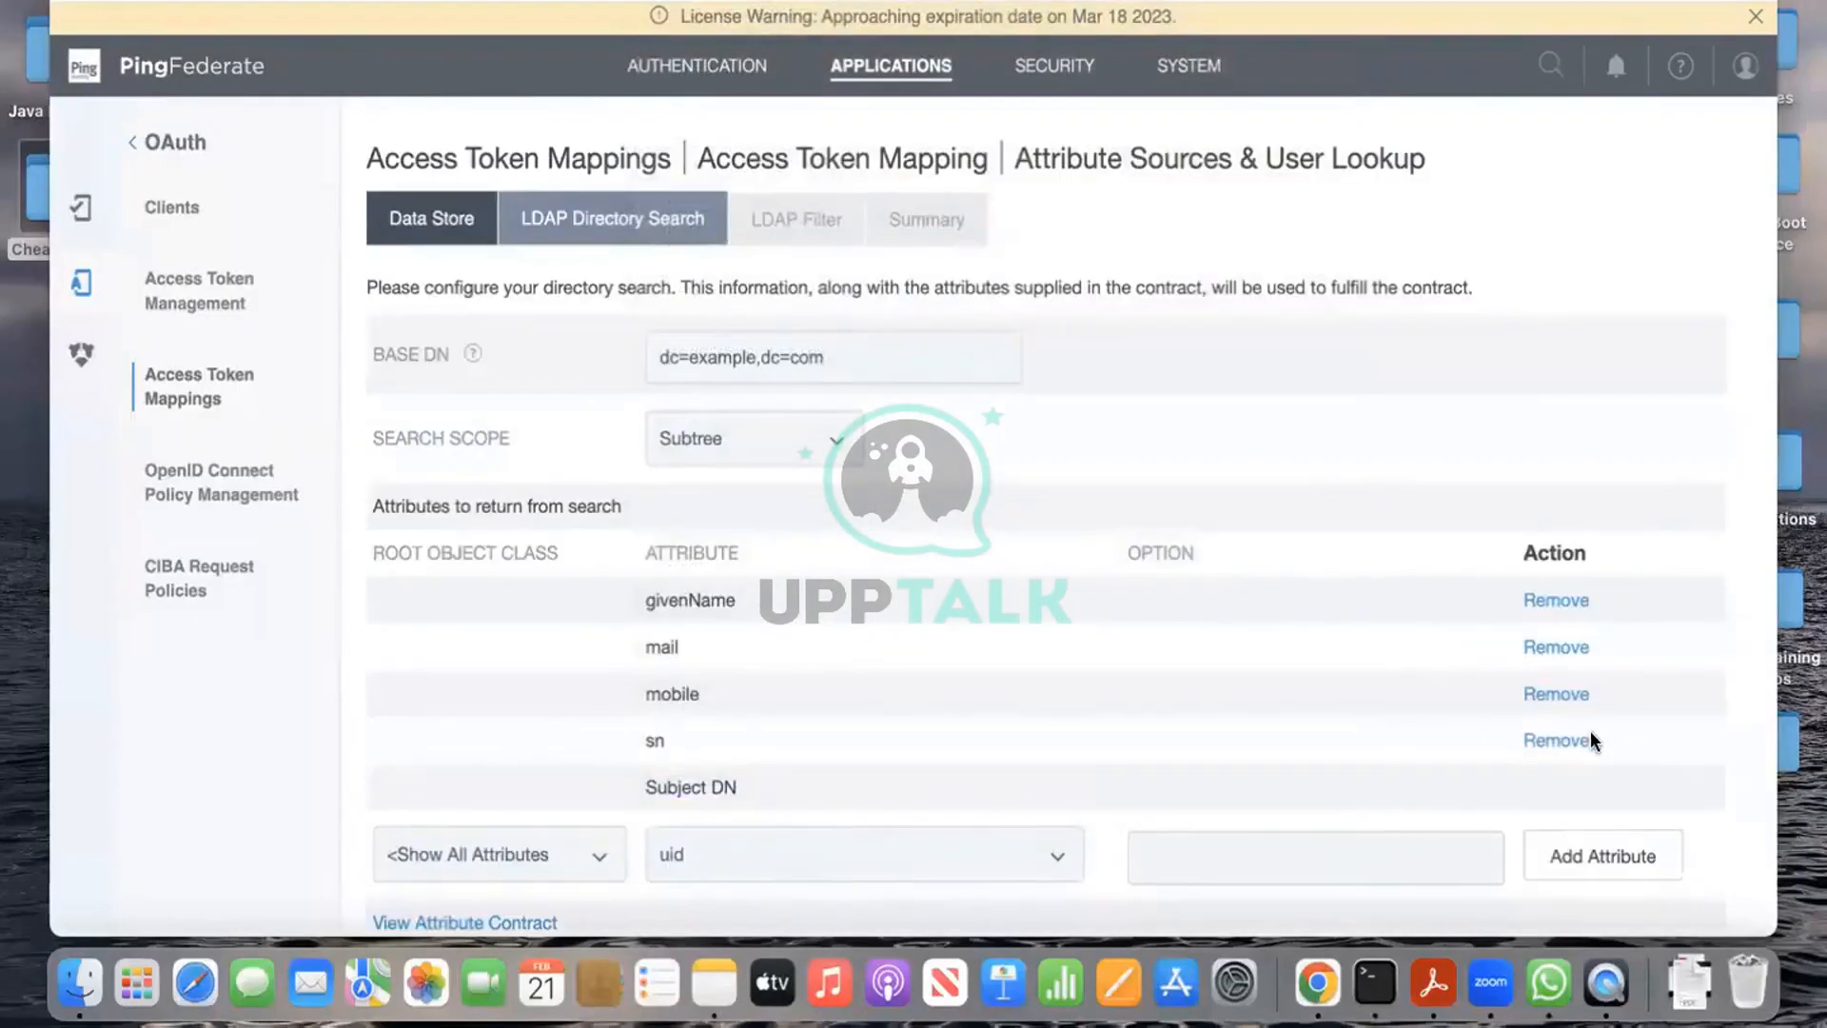
scroll(1599, 752, down, 3)
click(1618, 716)
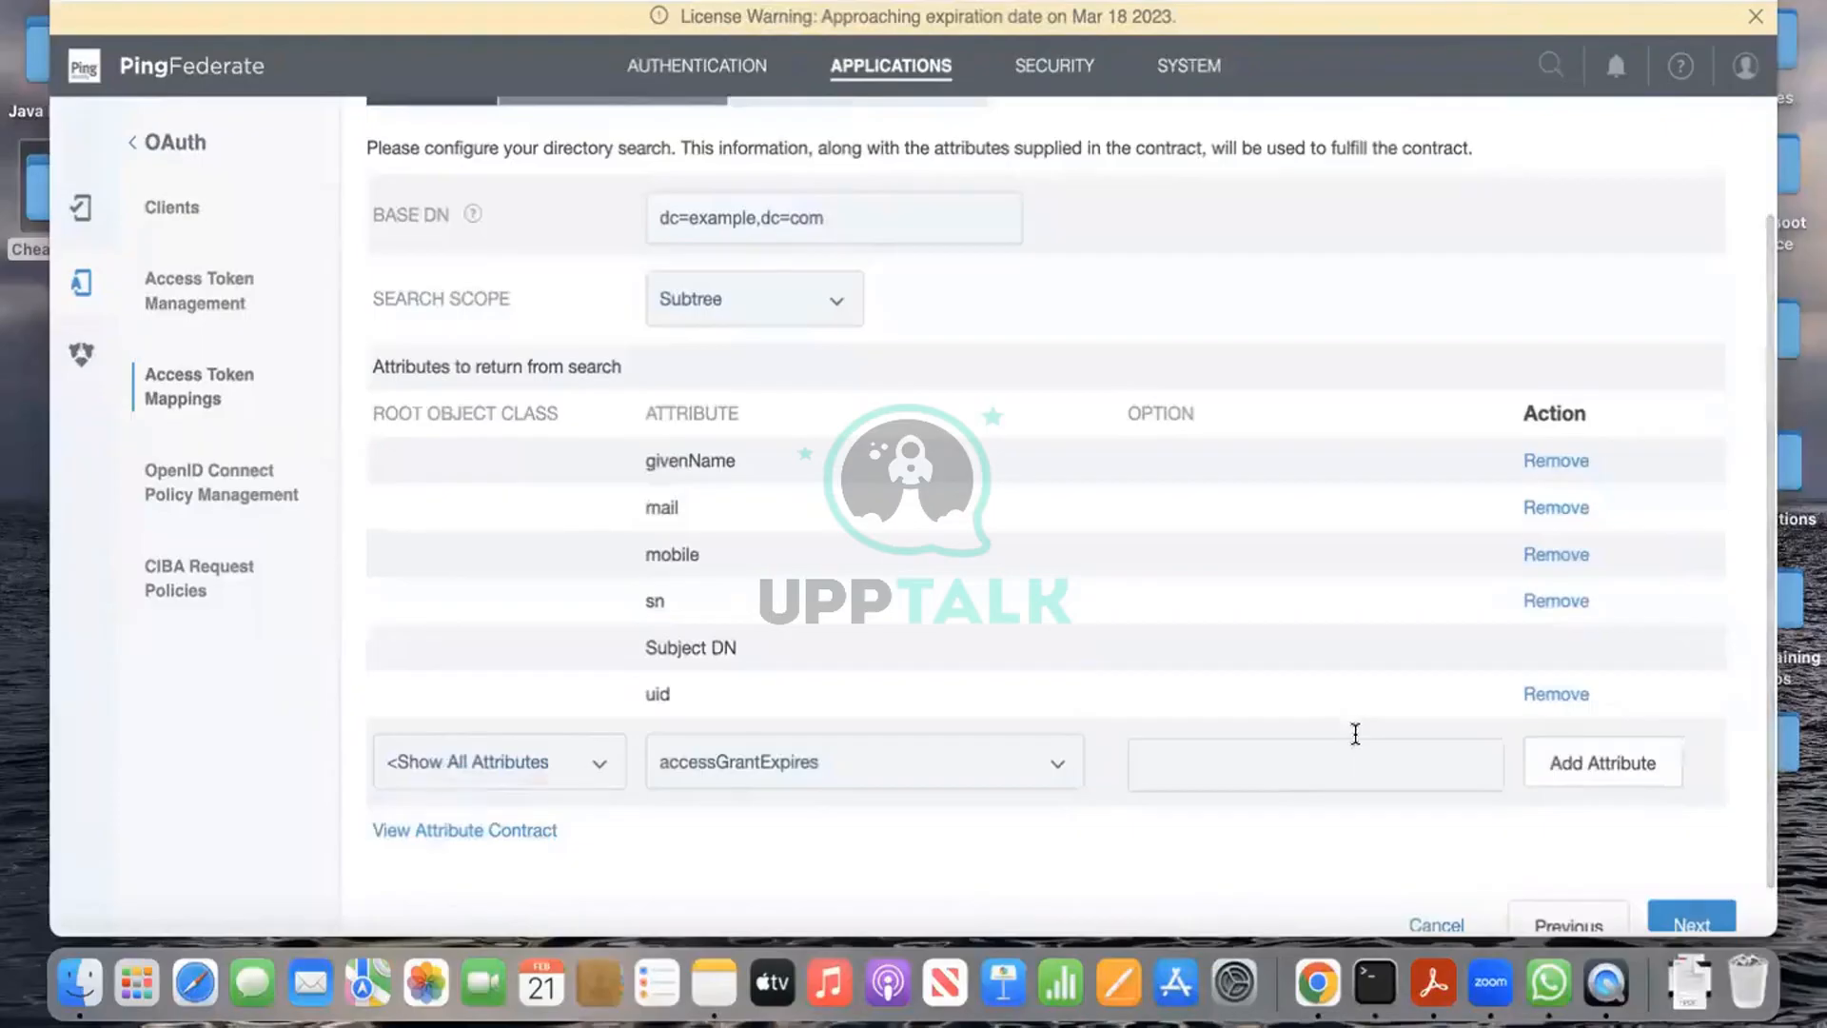
scroll(1285, 728, down, 1)
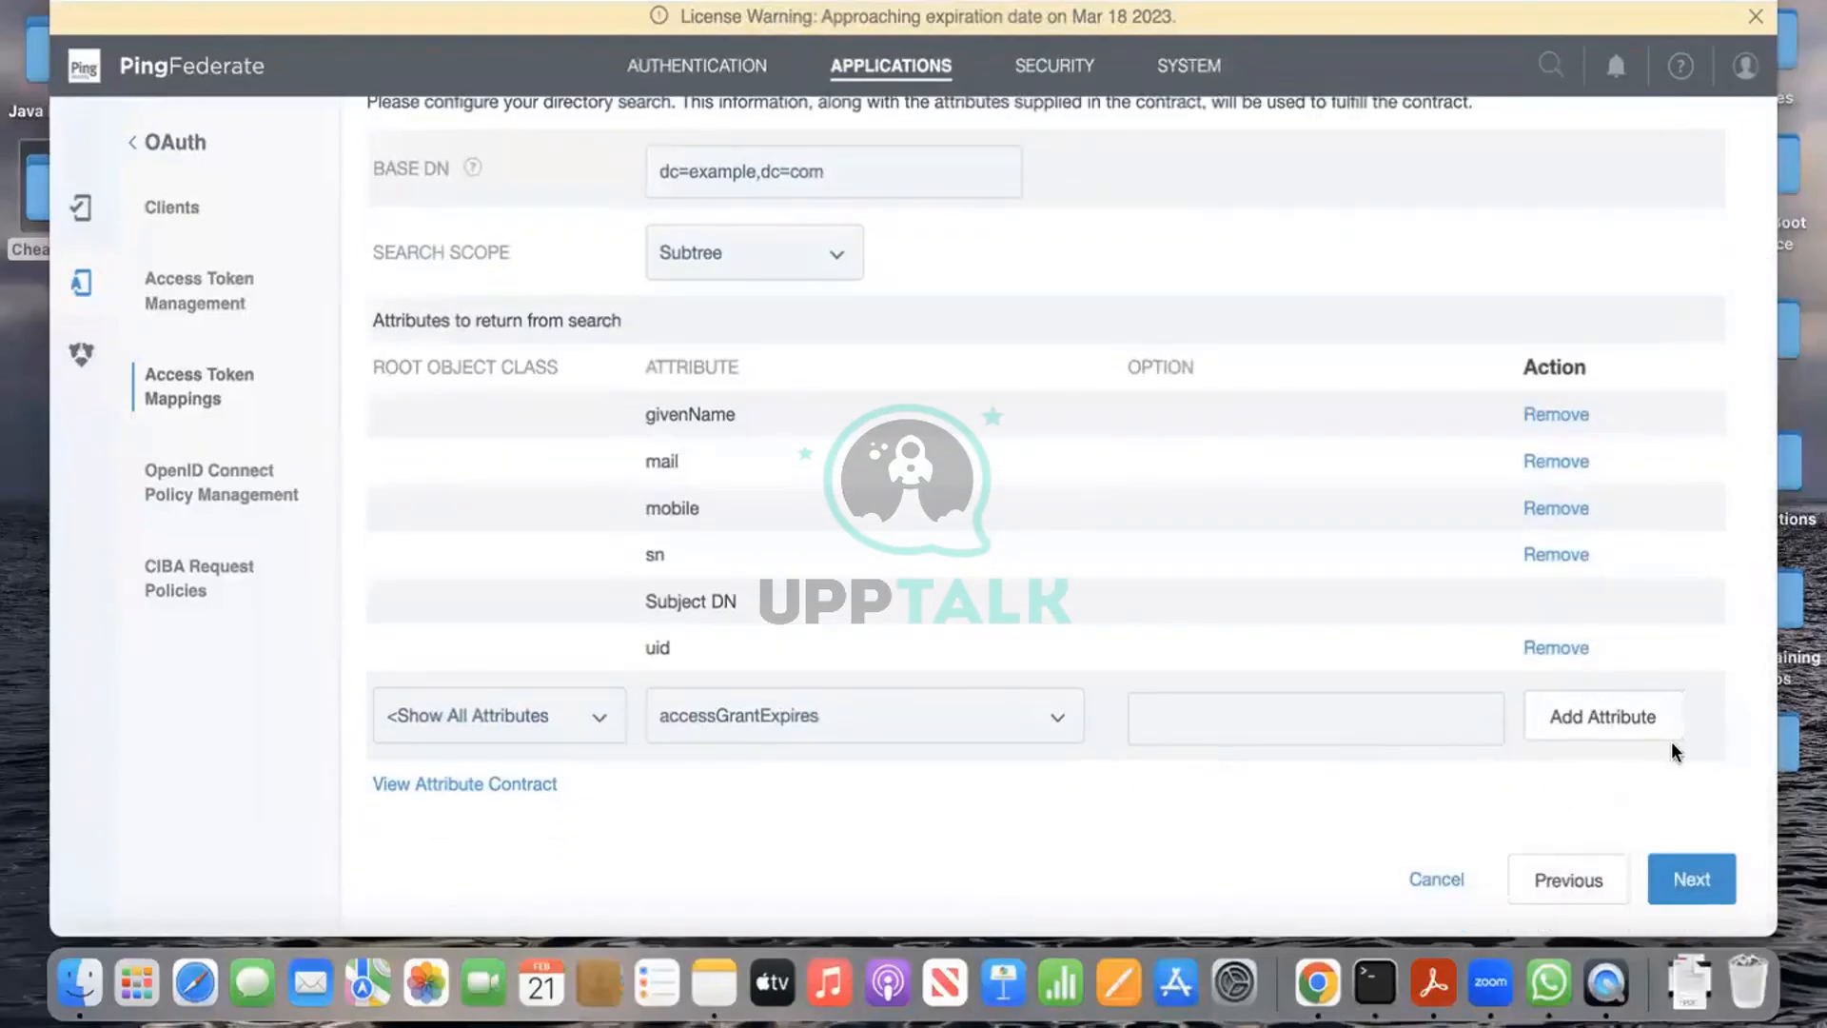
click(1719, 890)
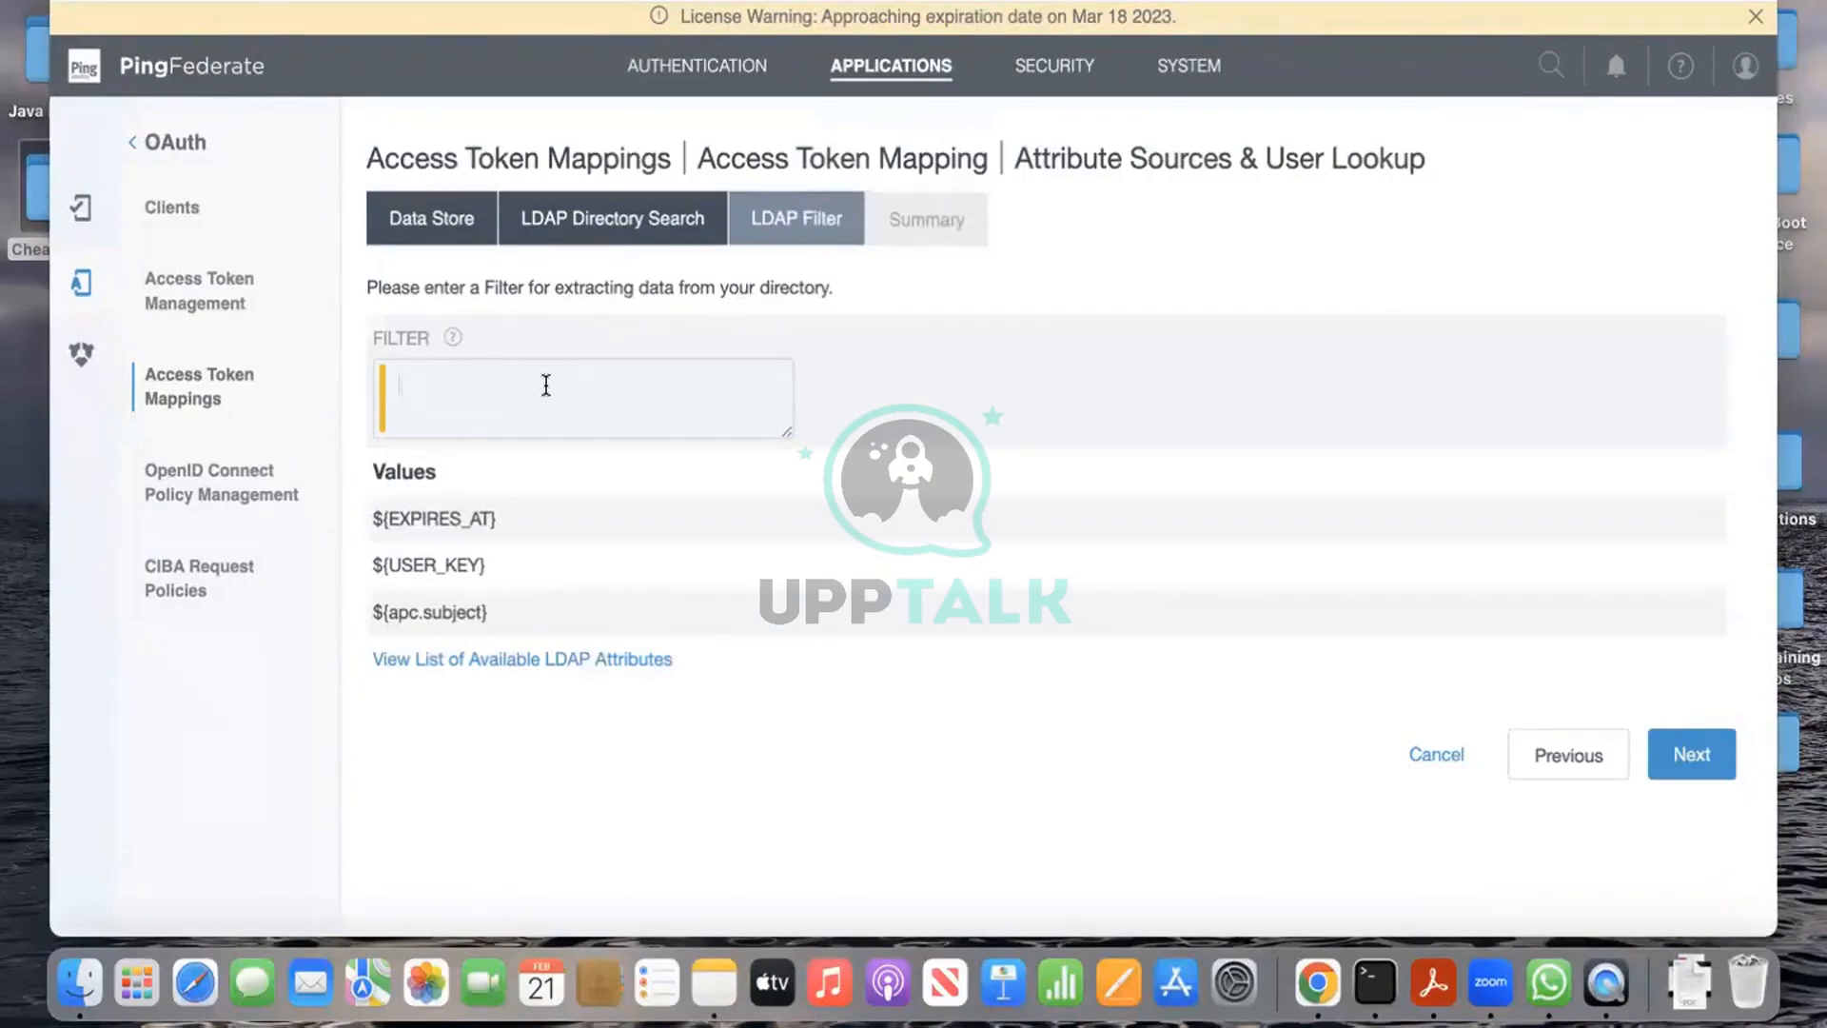
Step: Enter uid= and paste ${apc.subject} to form the LDAP filter, then continue to the summary
text(ui)
text(d=)
drag(370, 613, 510, 619)
key(cmd+c)
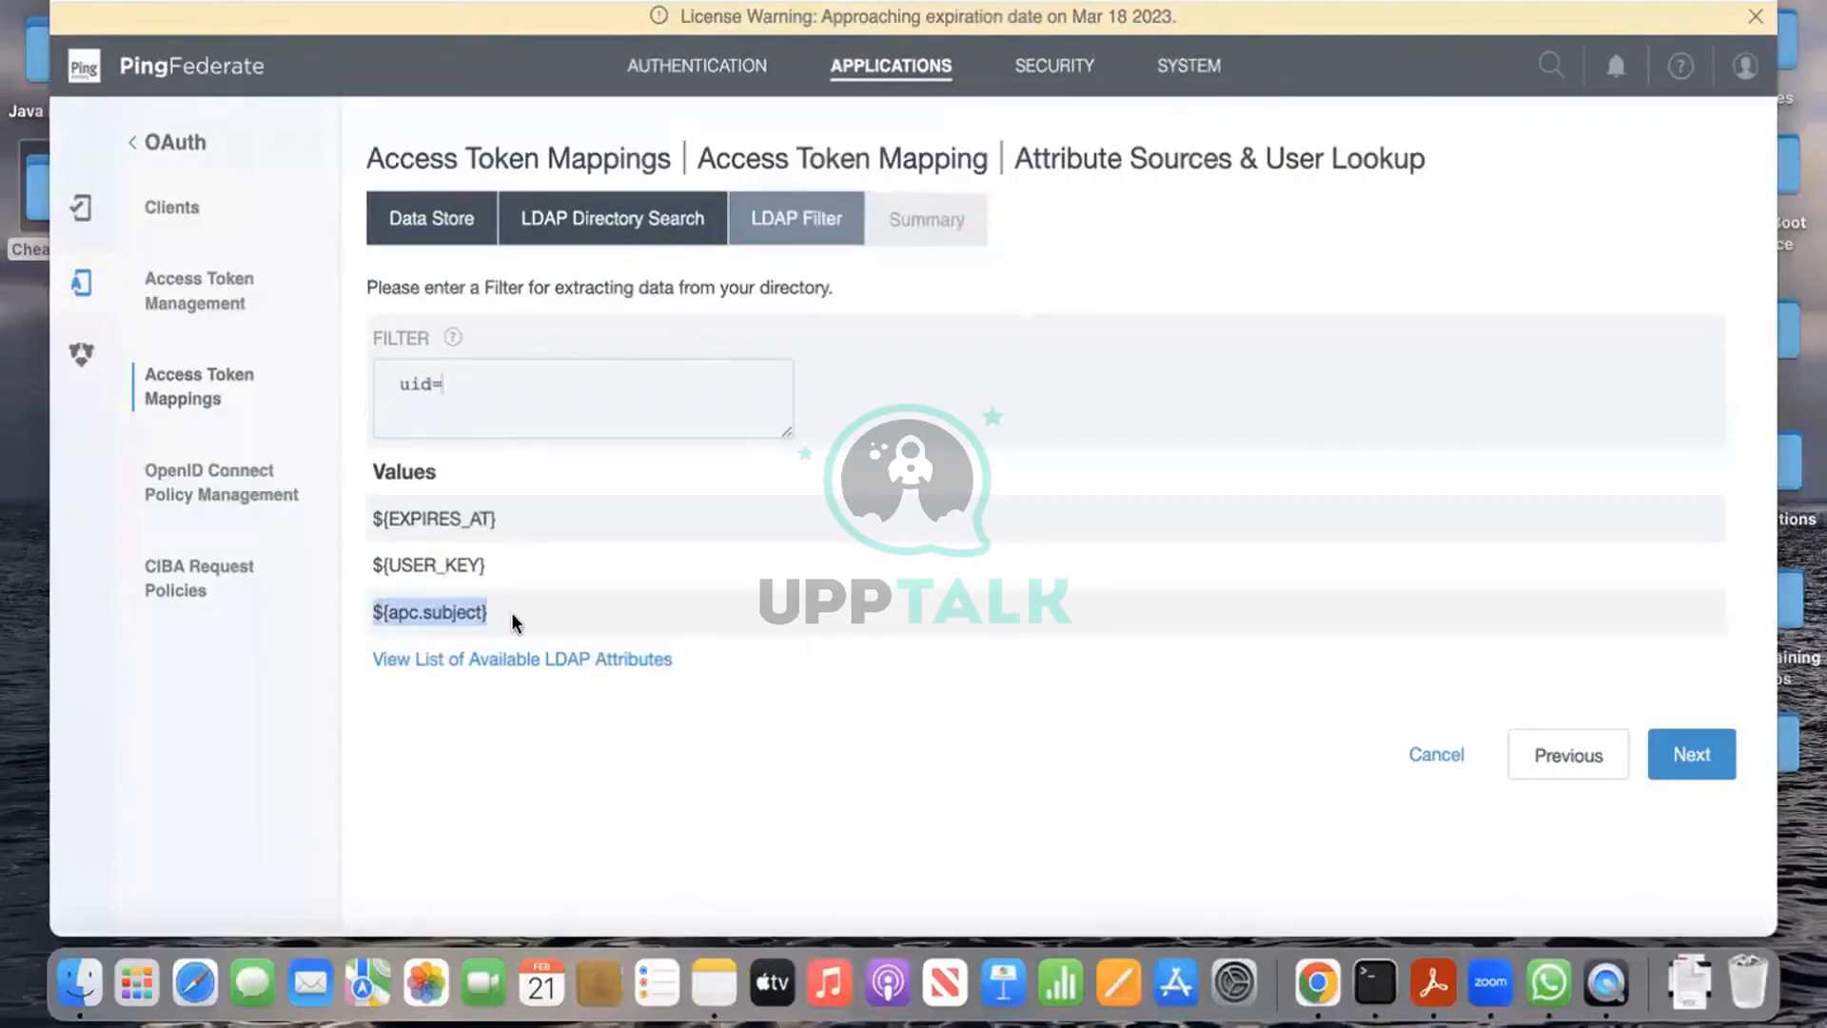
click(502, 387)
key(cmd+v)
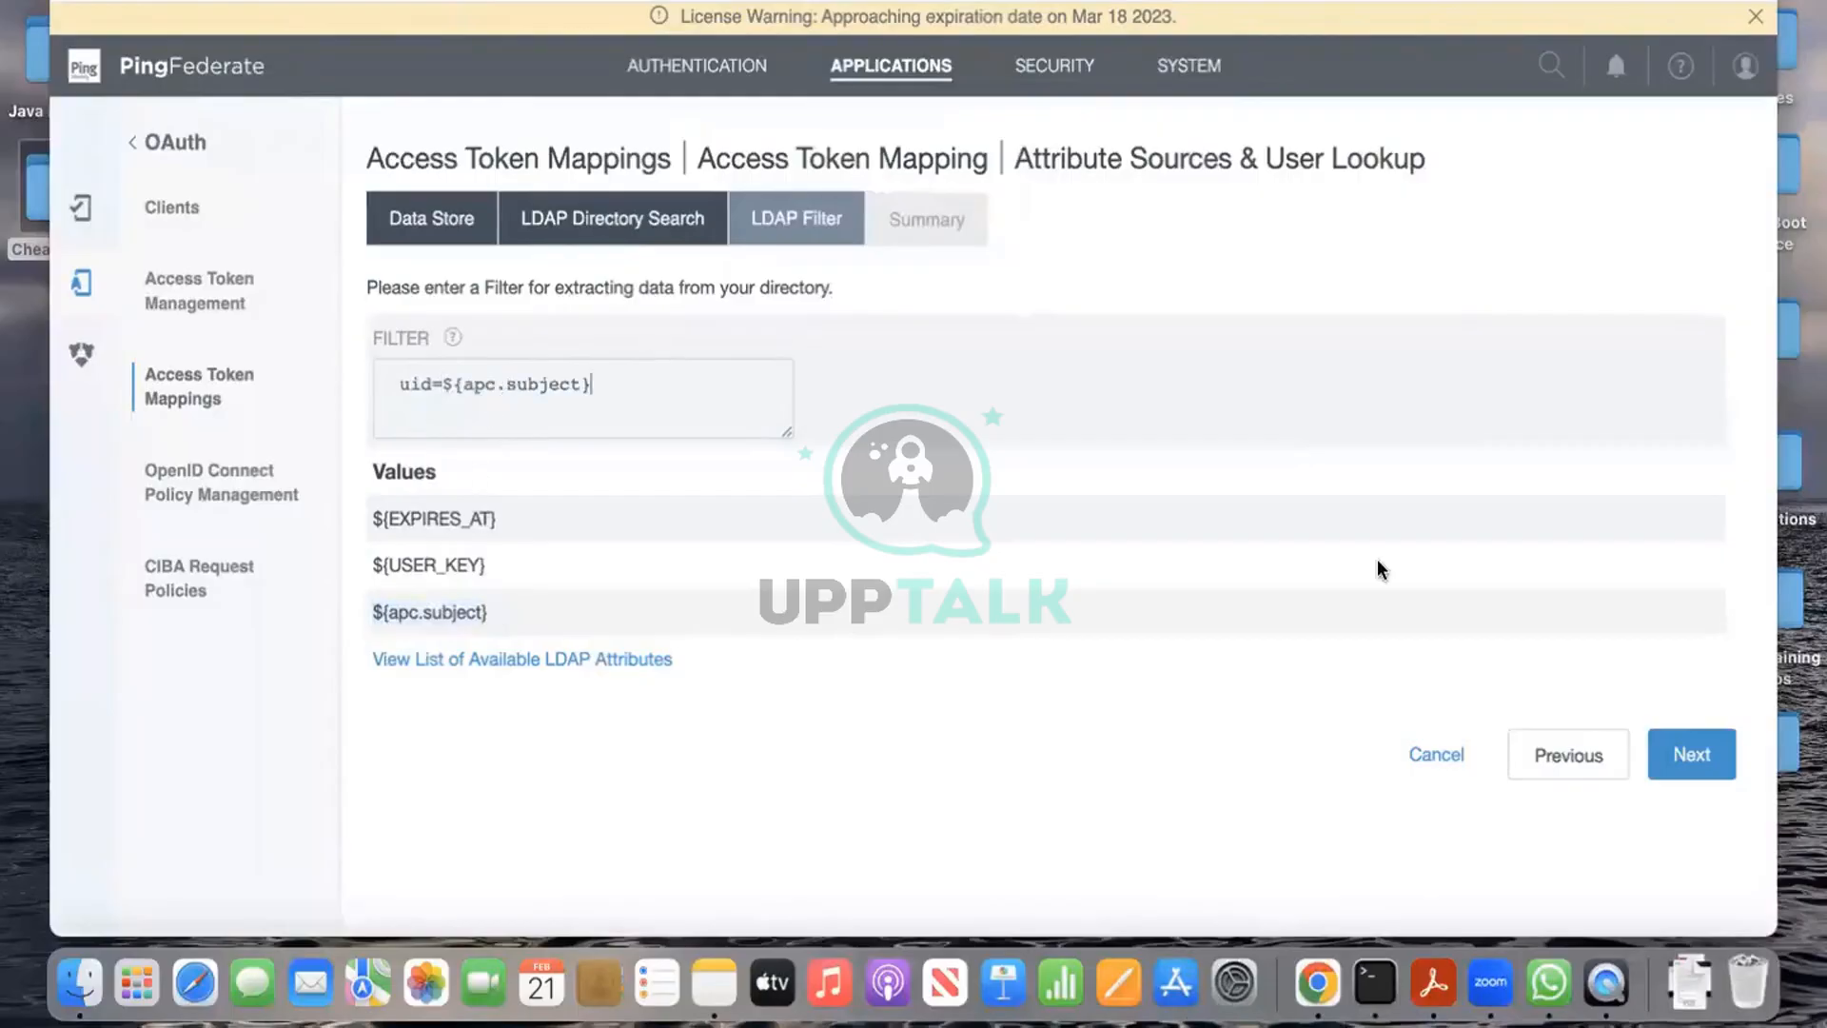
click(1713, 773)
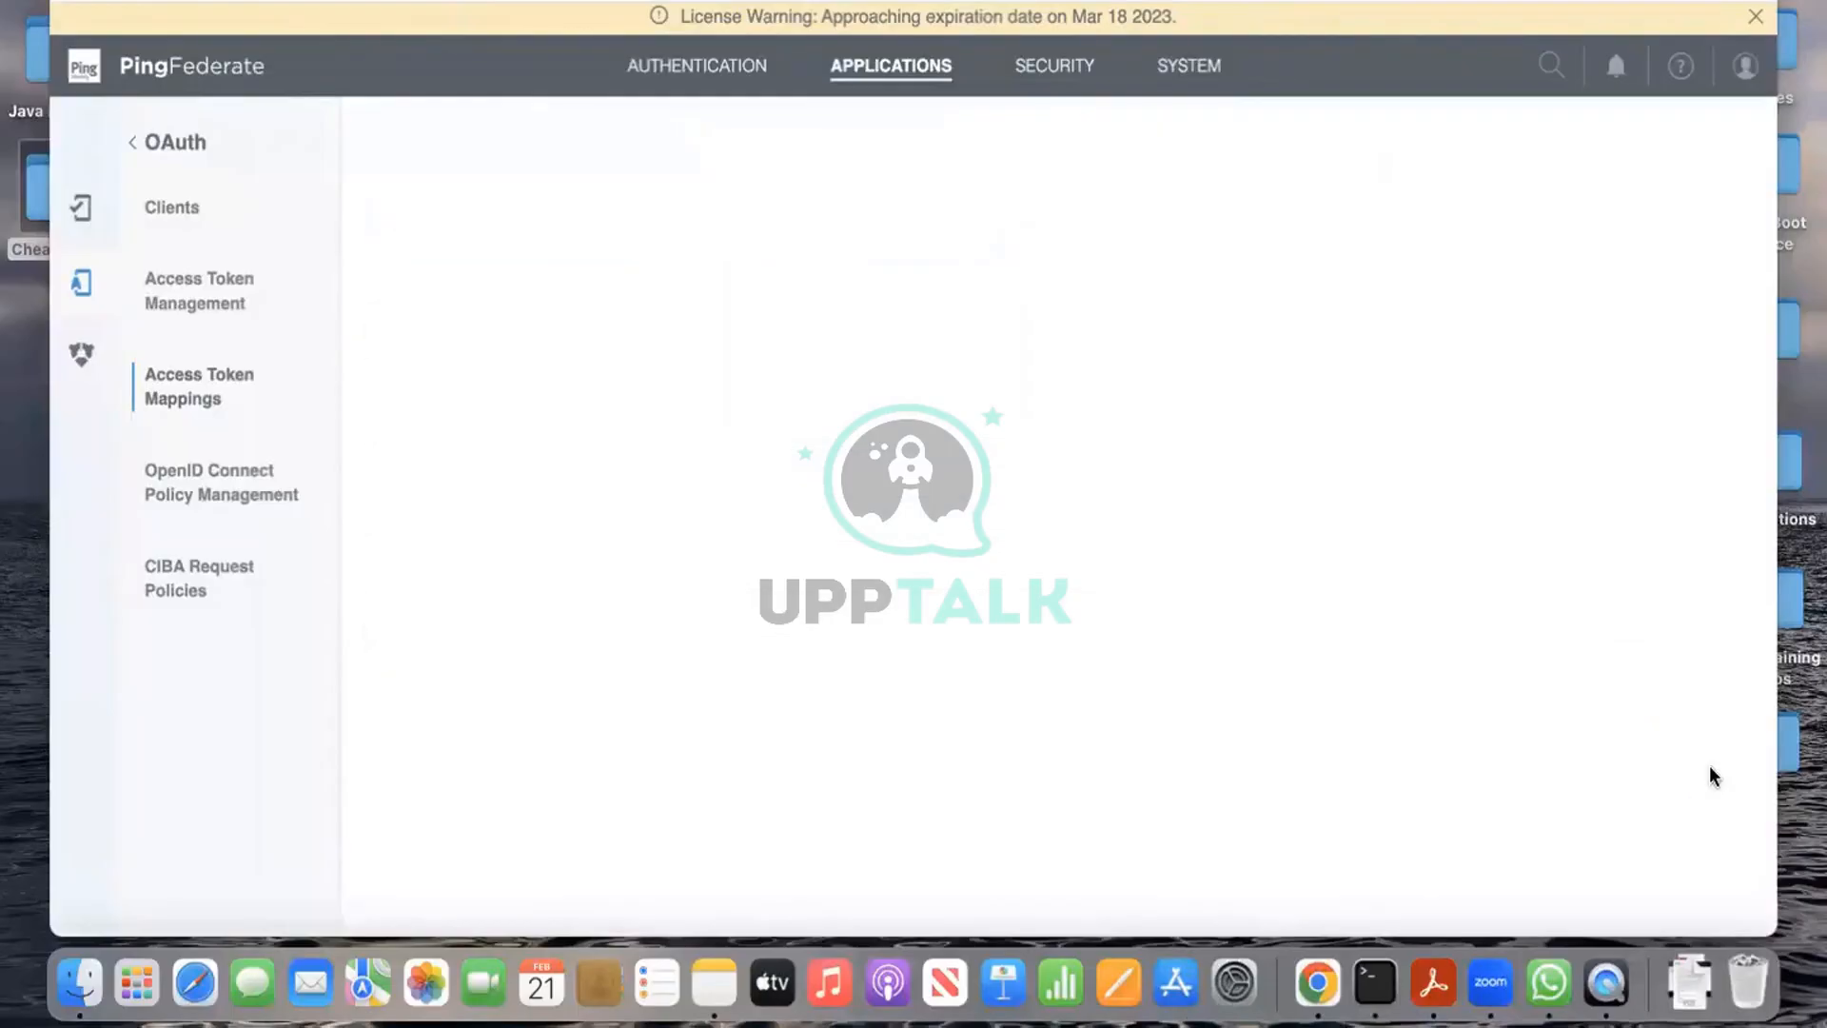
Step: Save the pdldap1 source and map firstName to LDAP givenName and lastName to sn
scroll(1345, 557, down, 5)
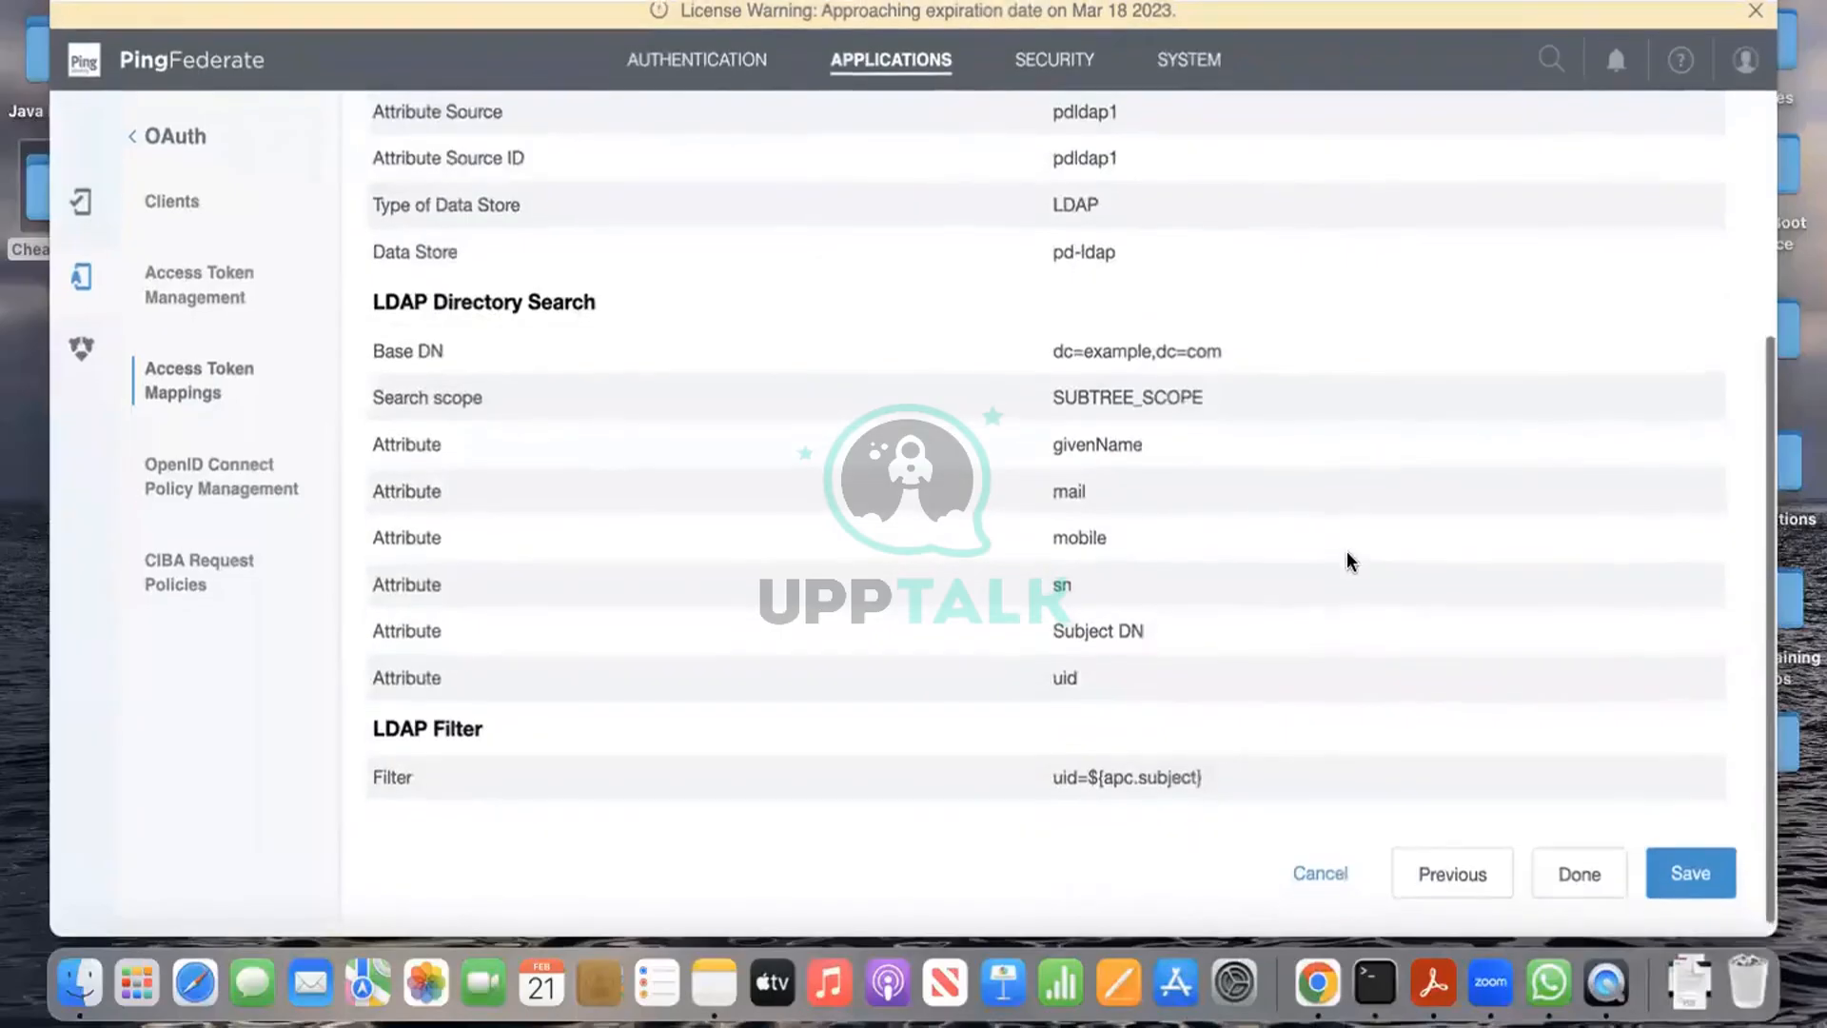
click(1712, 881)
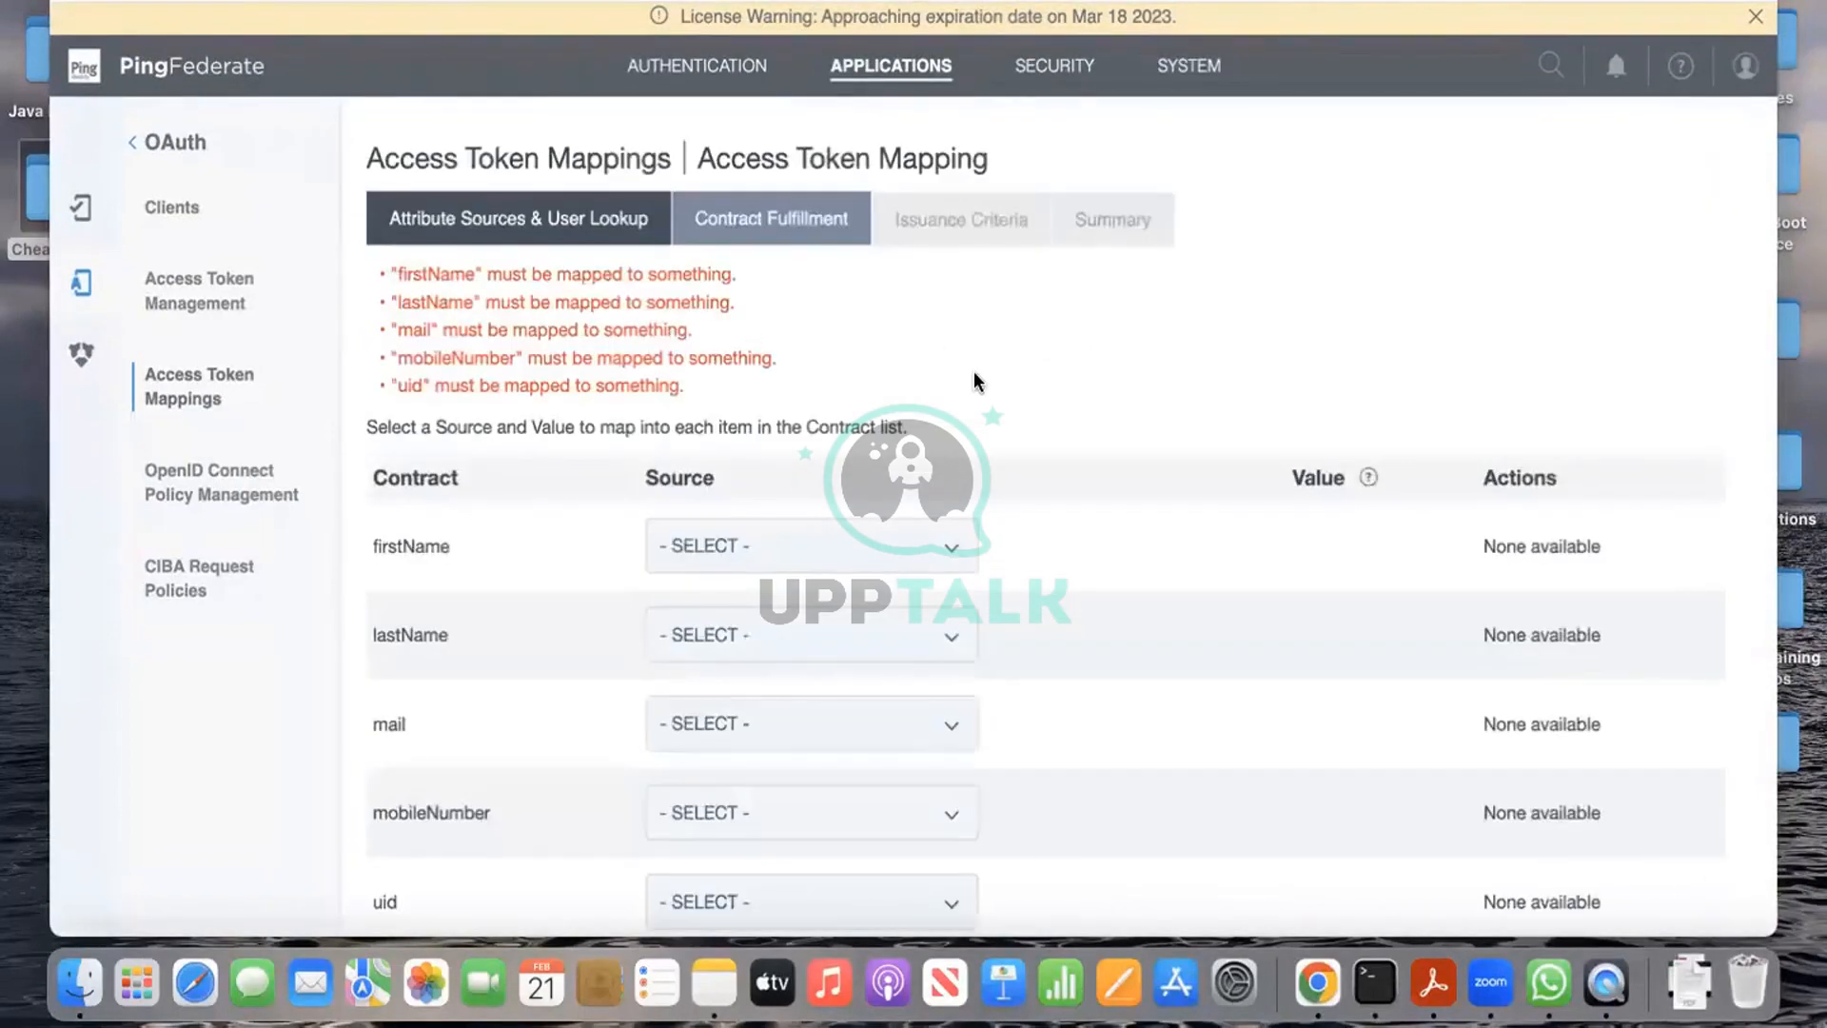
scroll(974, 371, down, 2)
click(914, 441)
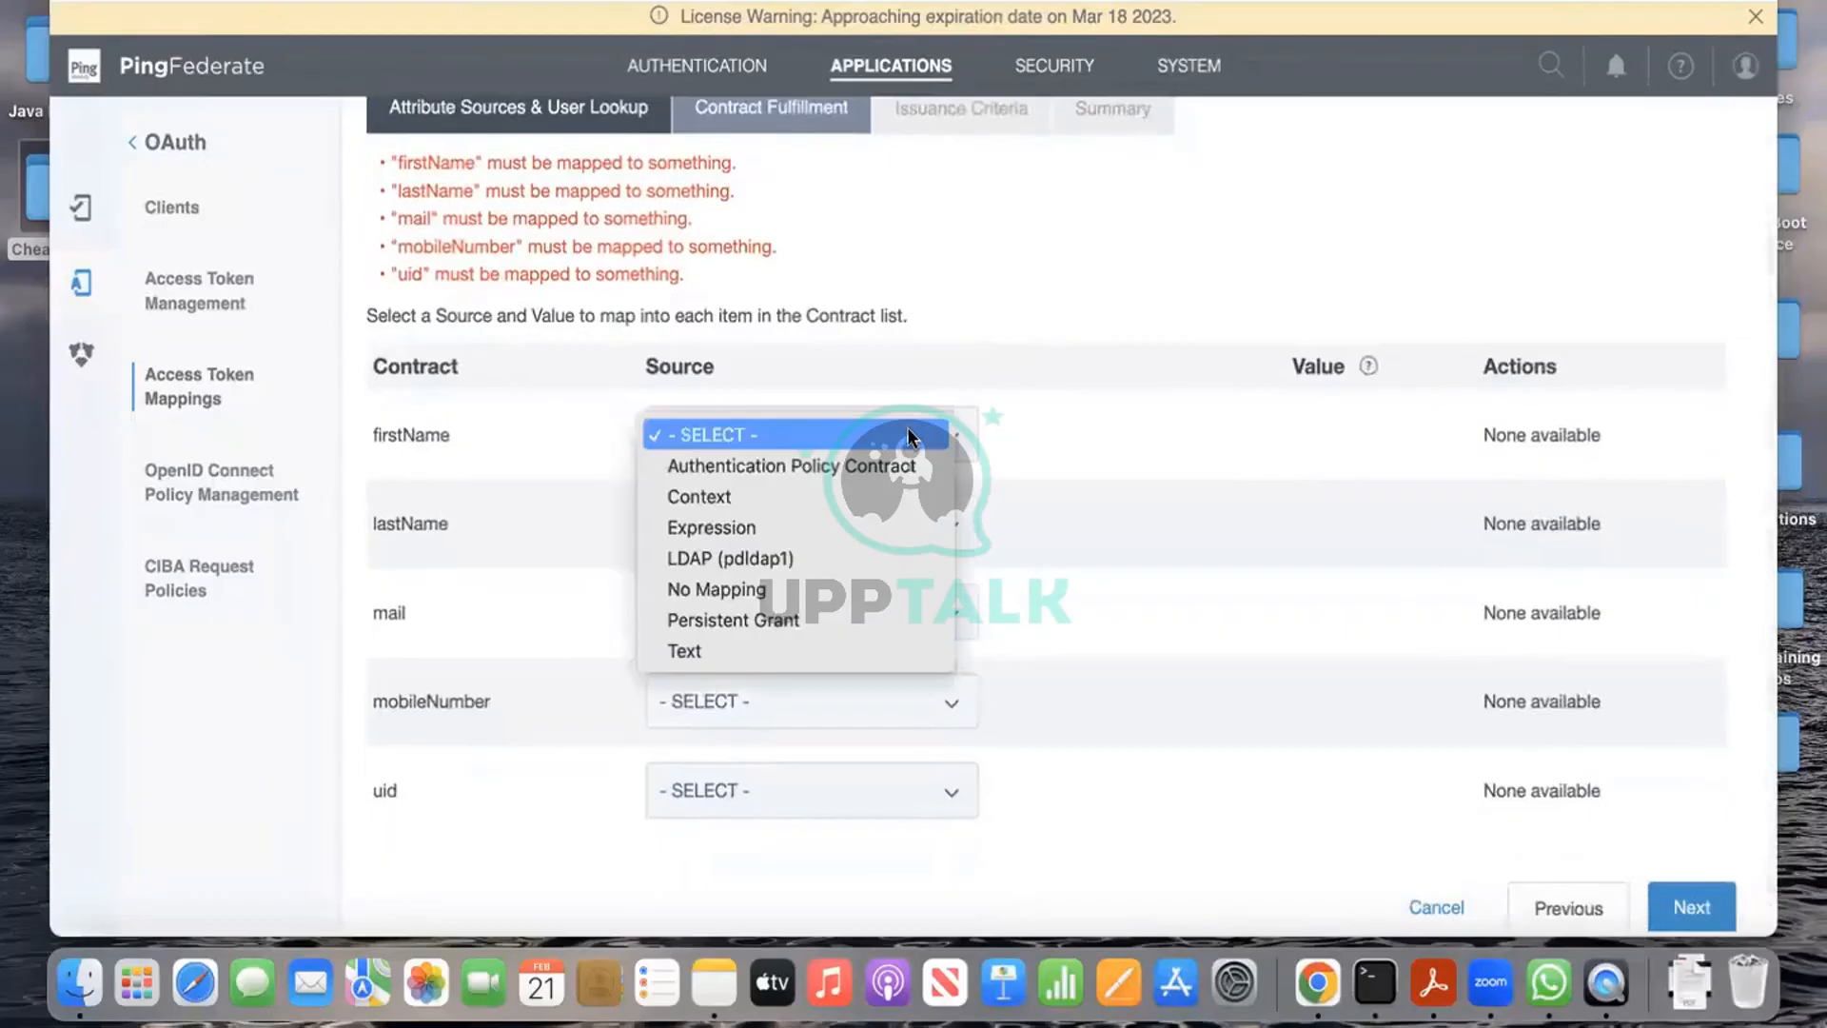
click(843, 551)
click(1370, 411)
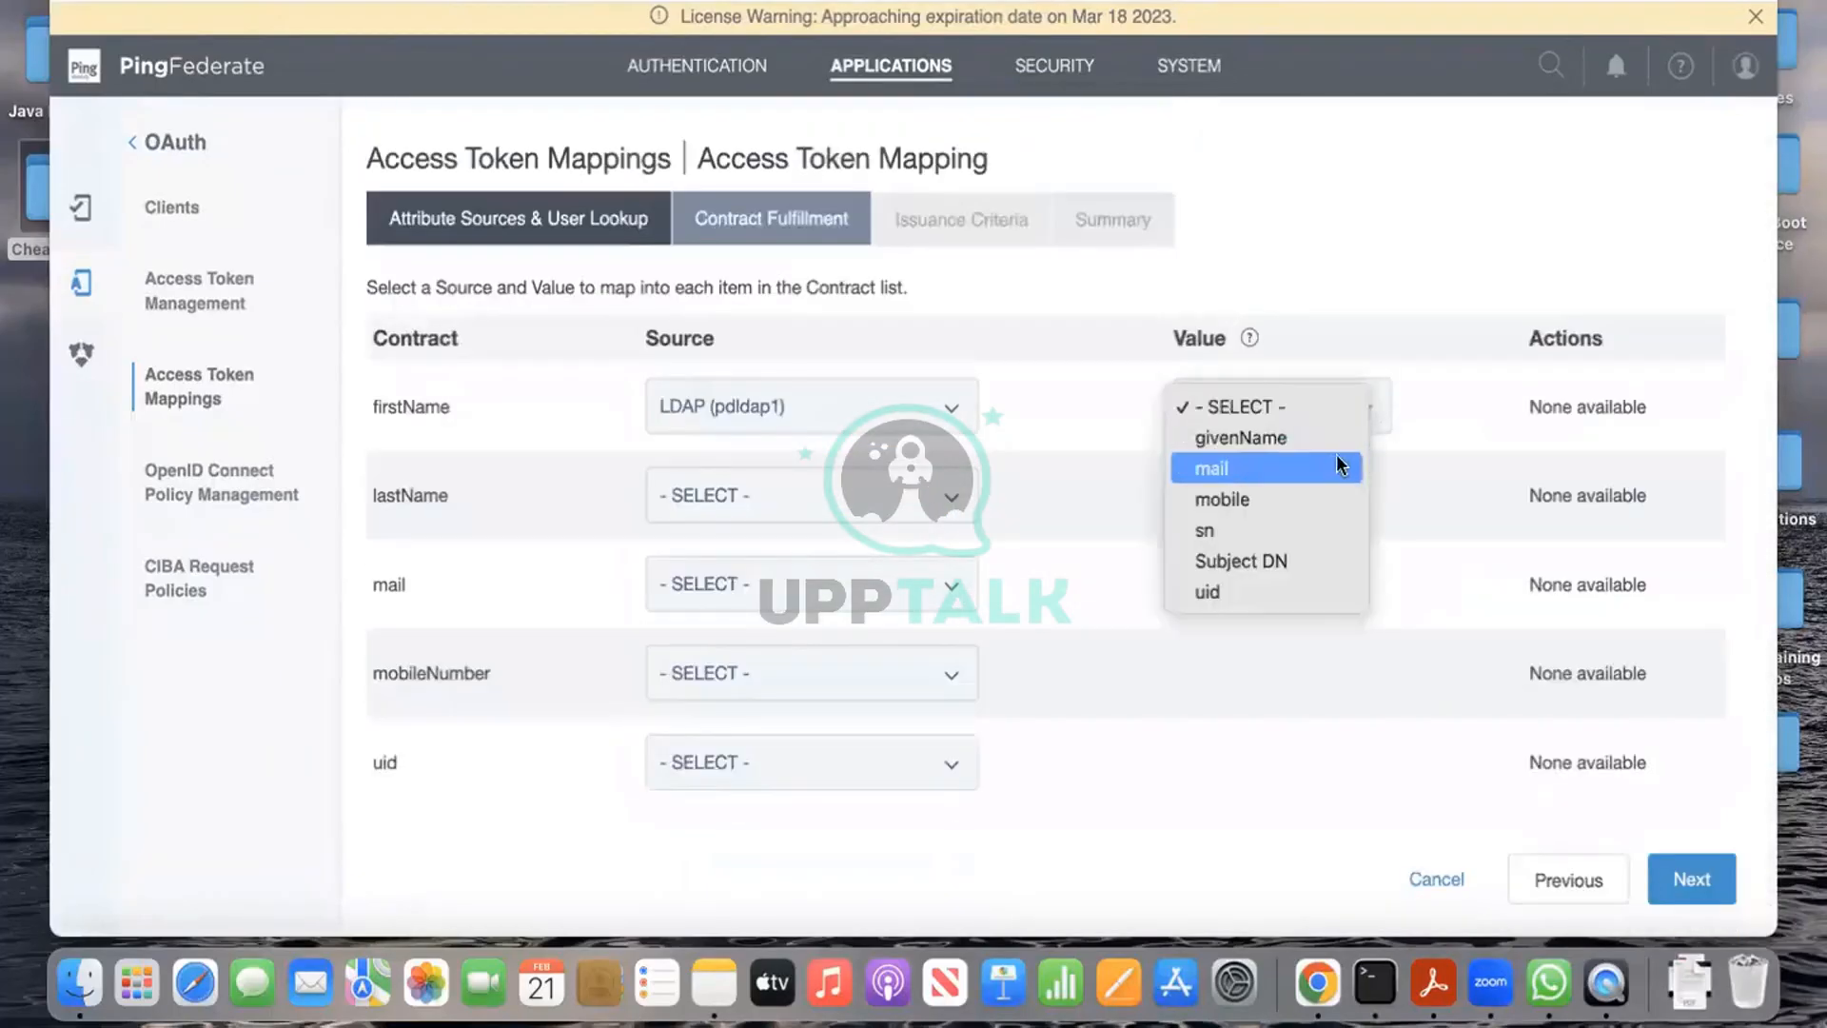
click(1275, 440)
click(830, 495)
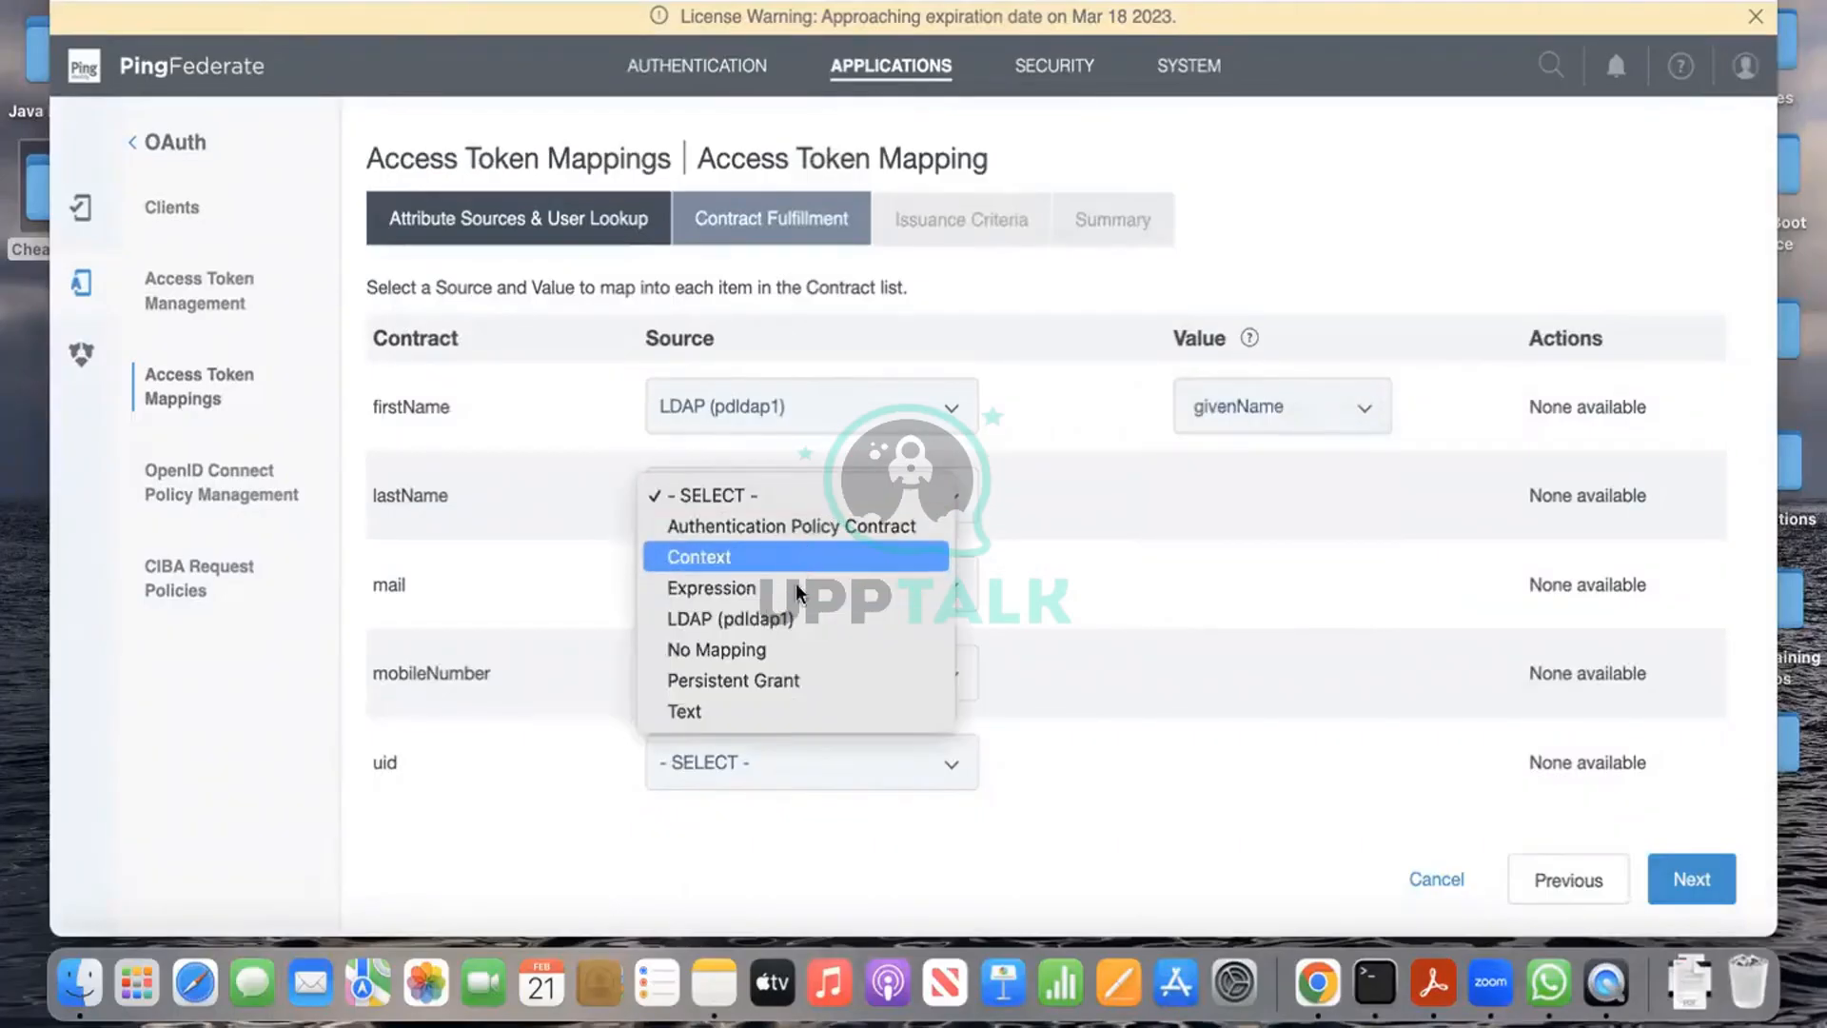
click(757, 617)
click(1283, 489)
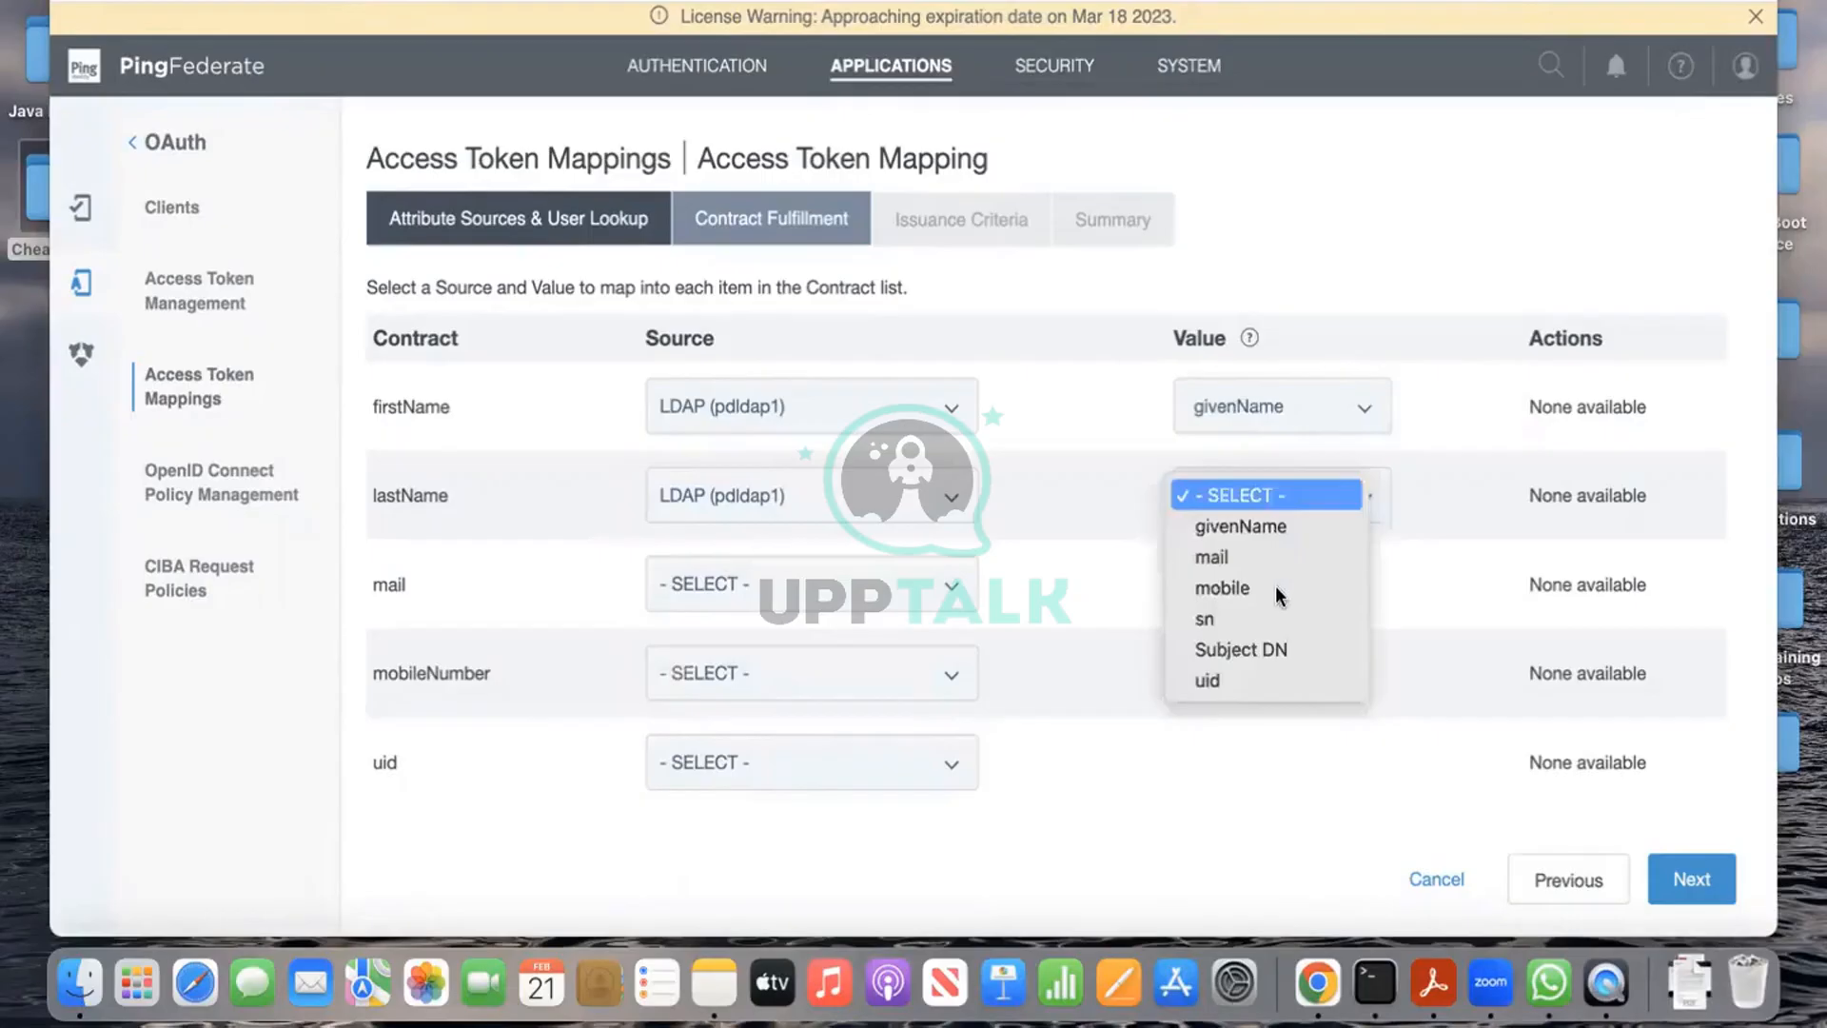
click(1265, 619)
Step: Map mail, mobileNumber and uid to LDAP mail, mobile and uid, then continue
click(836, 606)
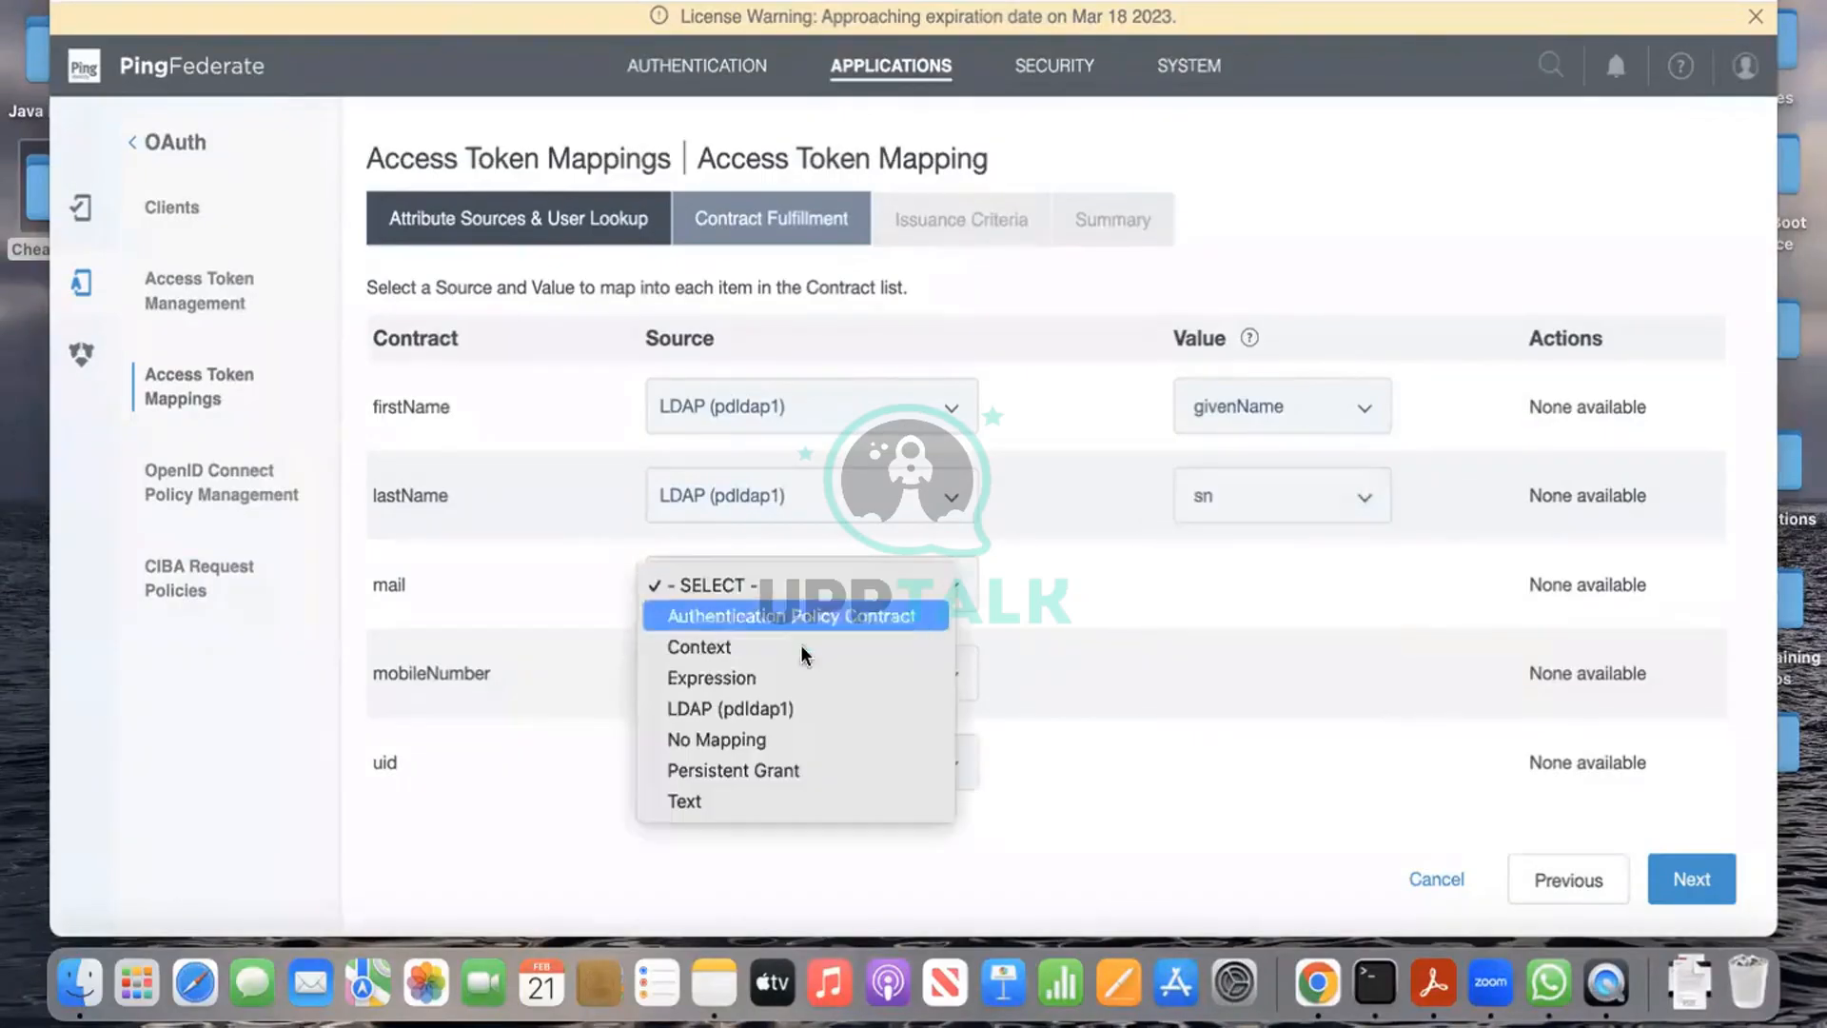
click(785, 700)
click(1265, 575)
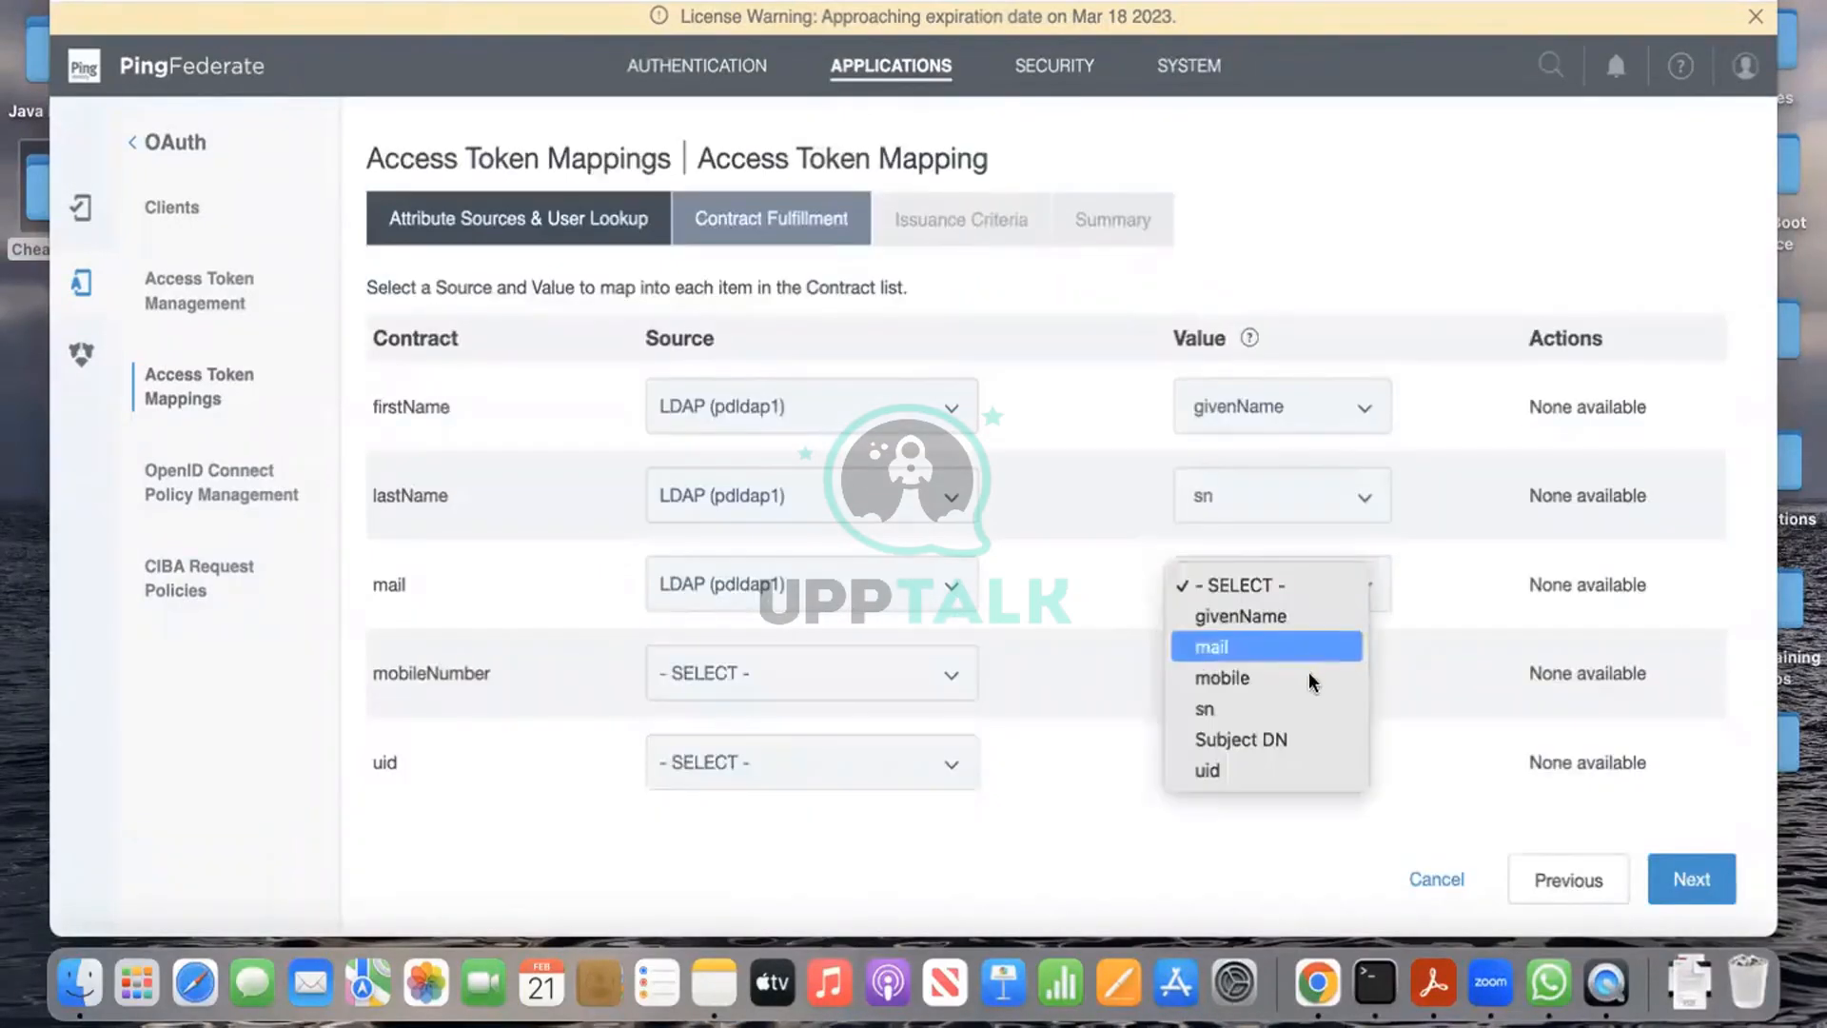
click(1295, 639)
click(830, 673)
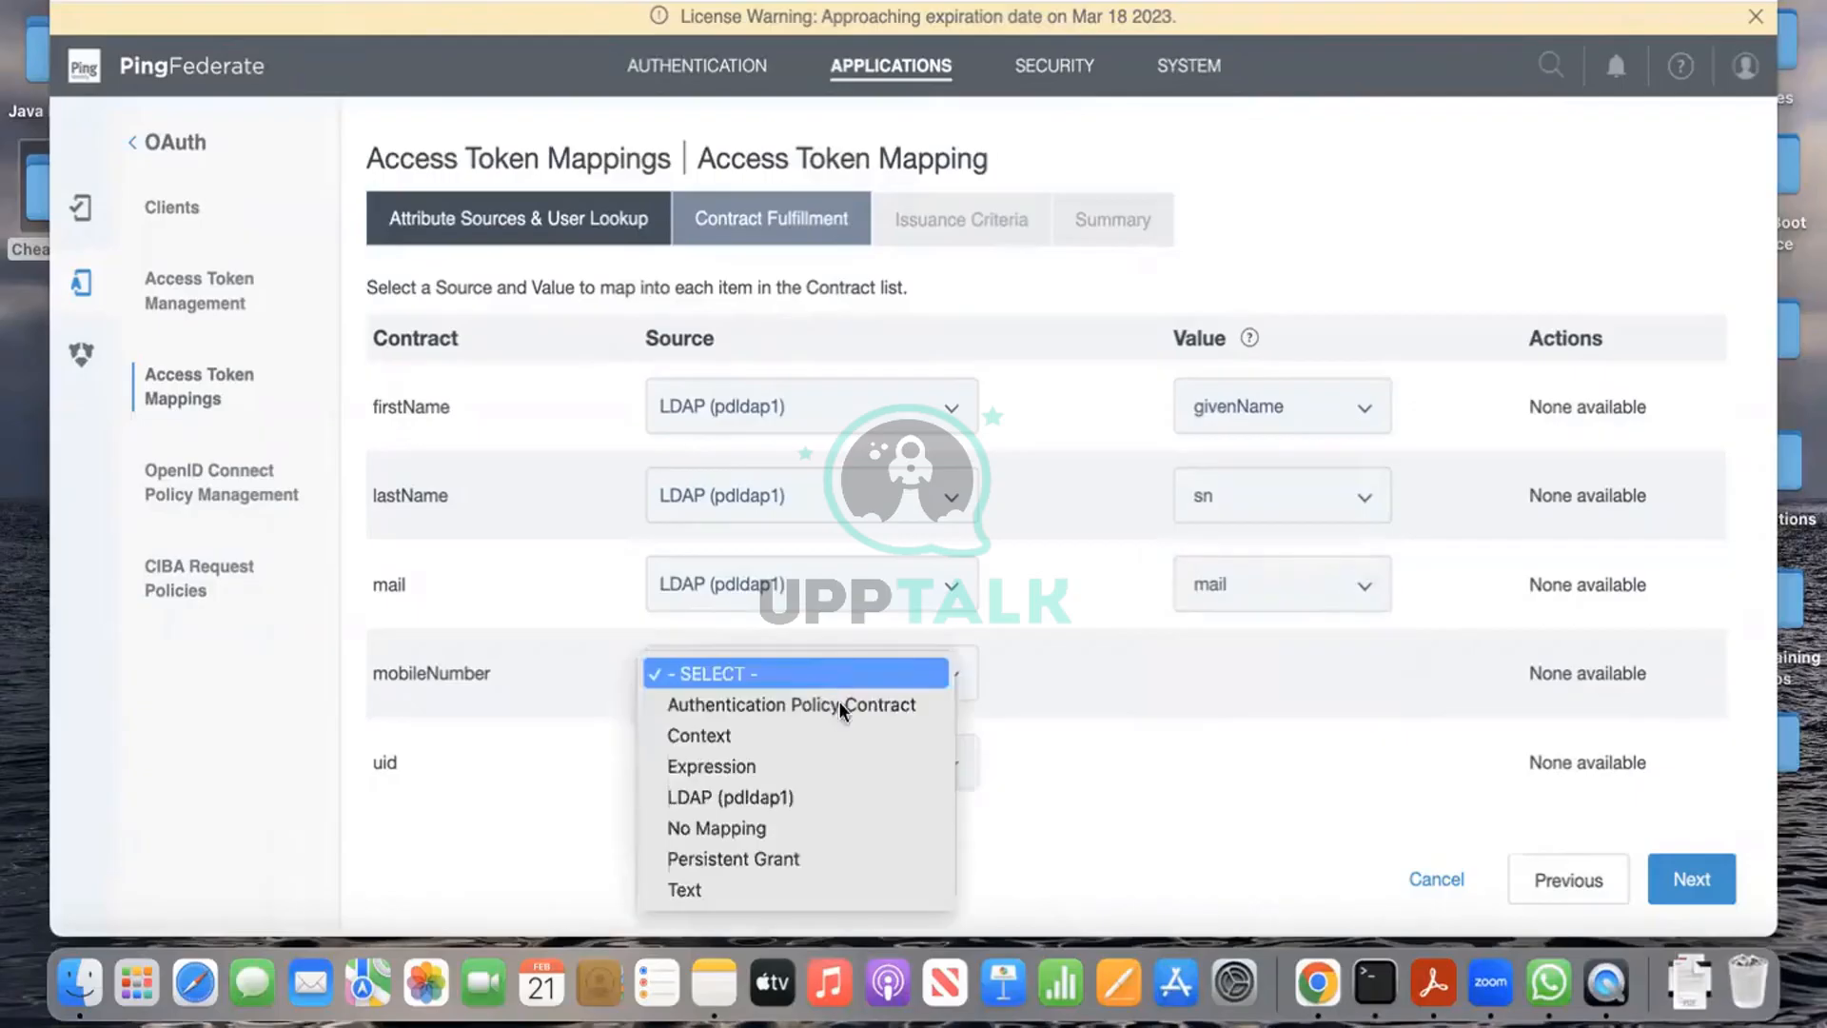
click(807, 784)
click(1295, 666)
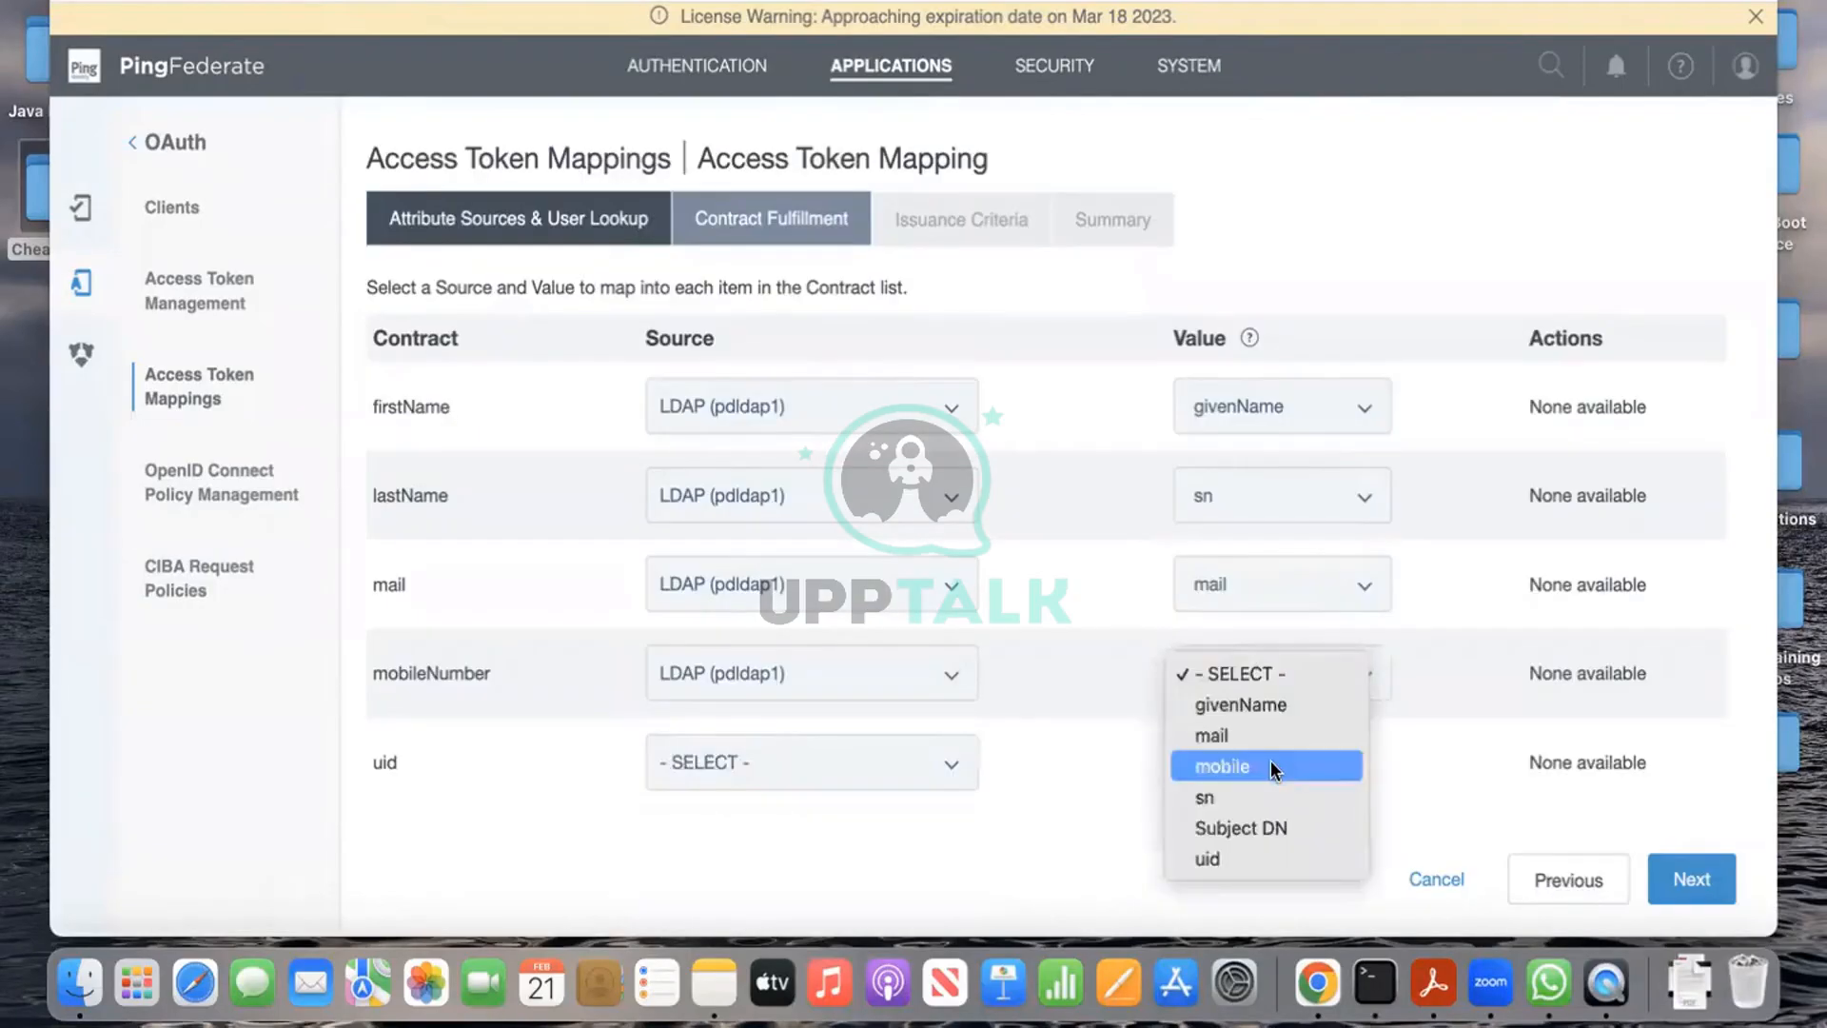
click(1227, 762)
click(874, 778)
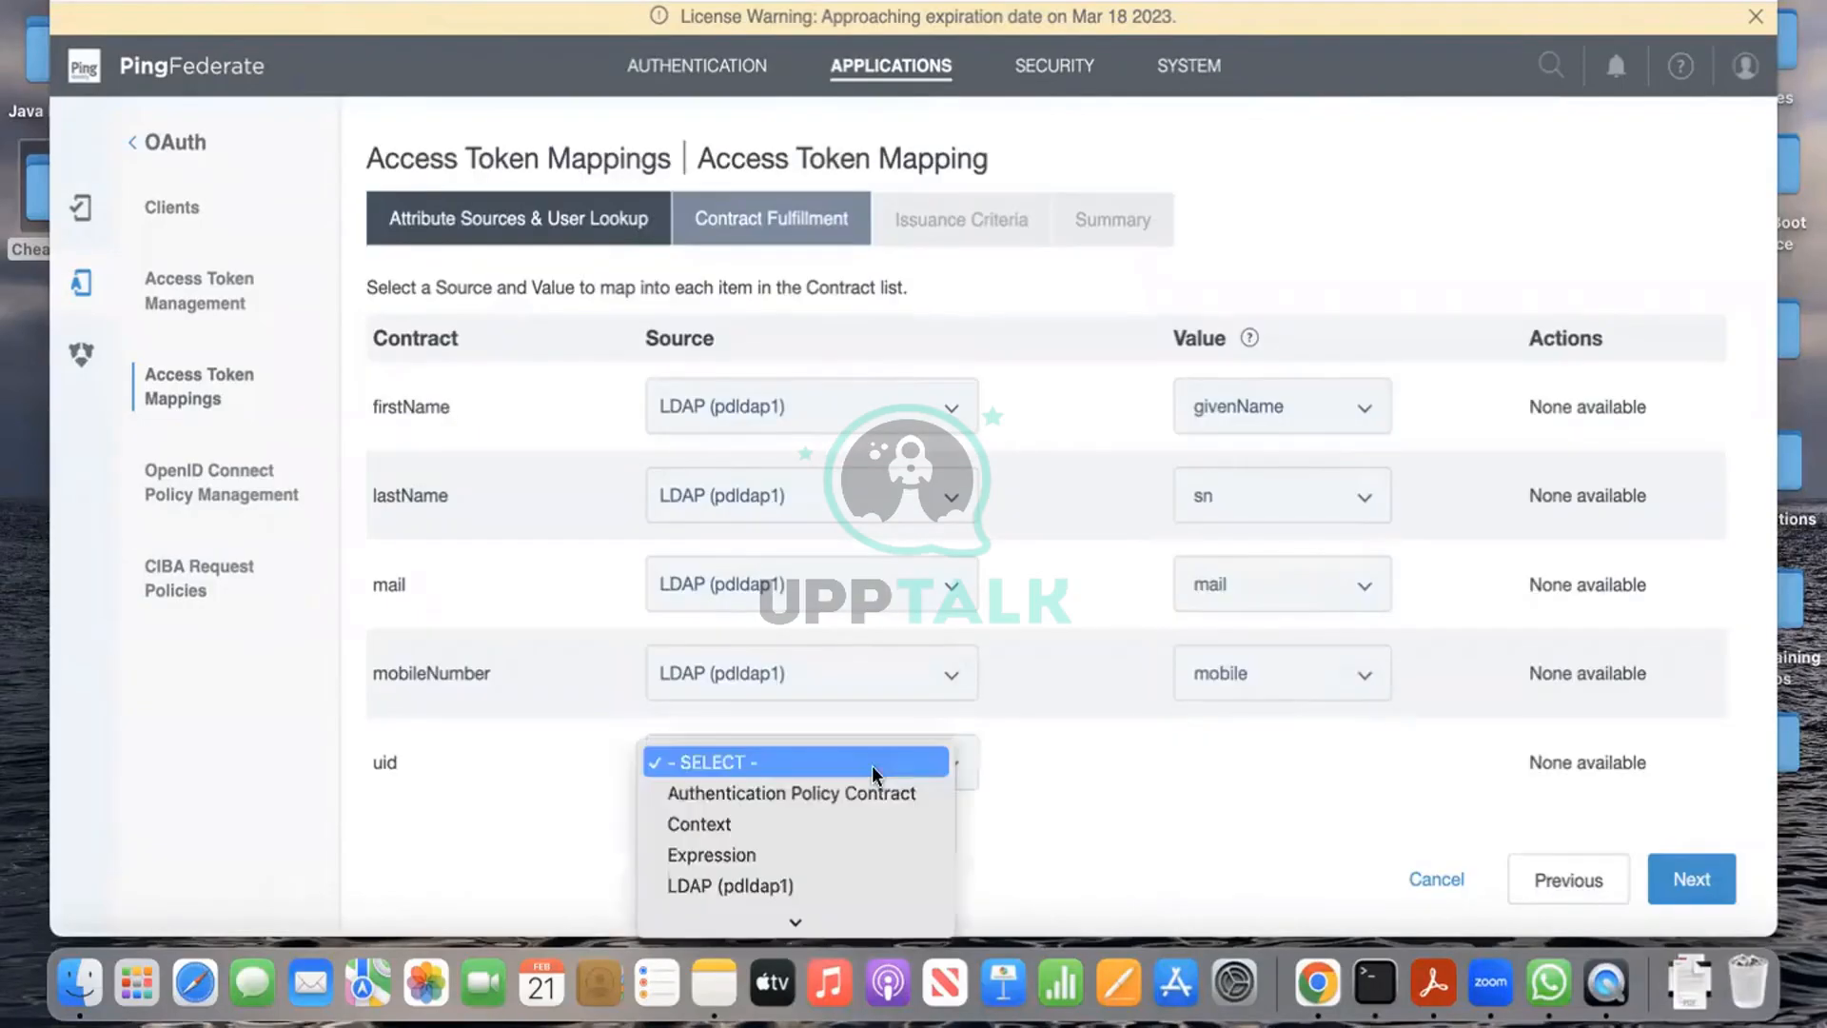
click(778, 881)
click(1296, 789)
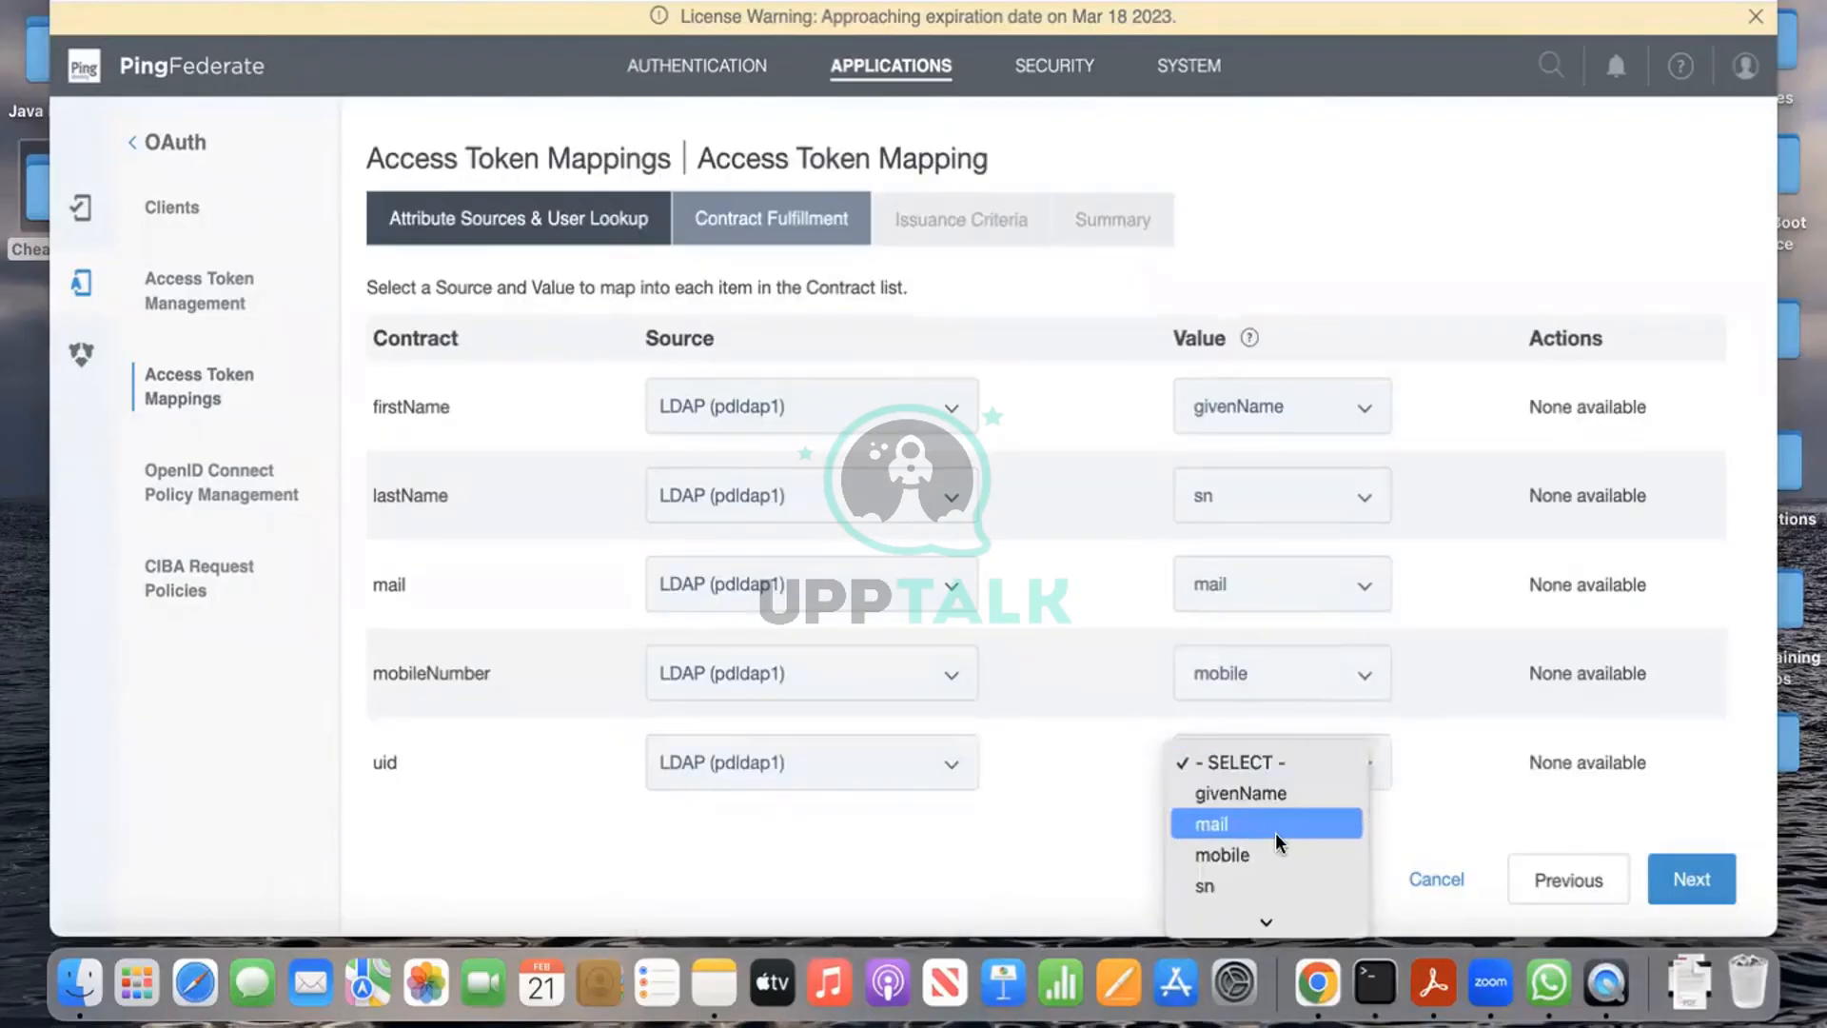
click(1265, 914)
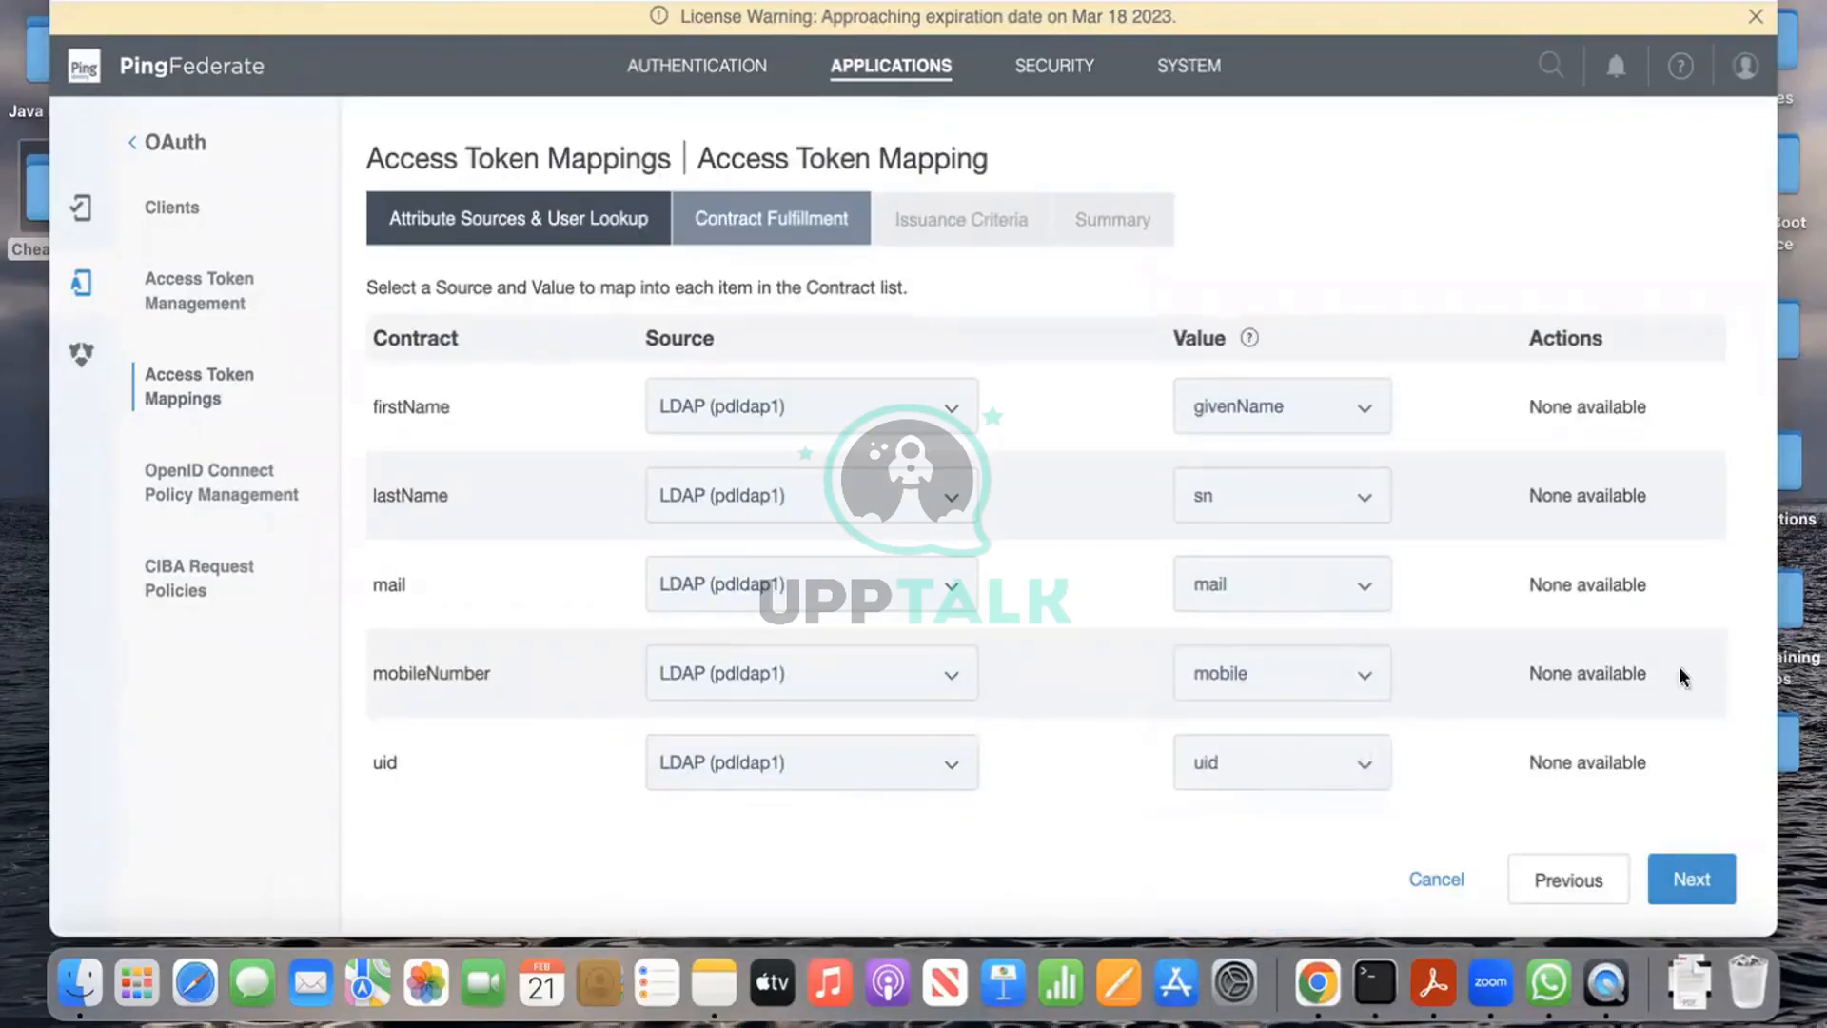
click(1692, 877)
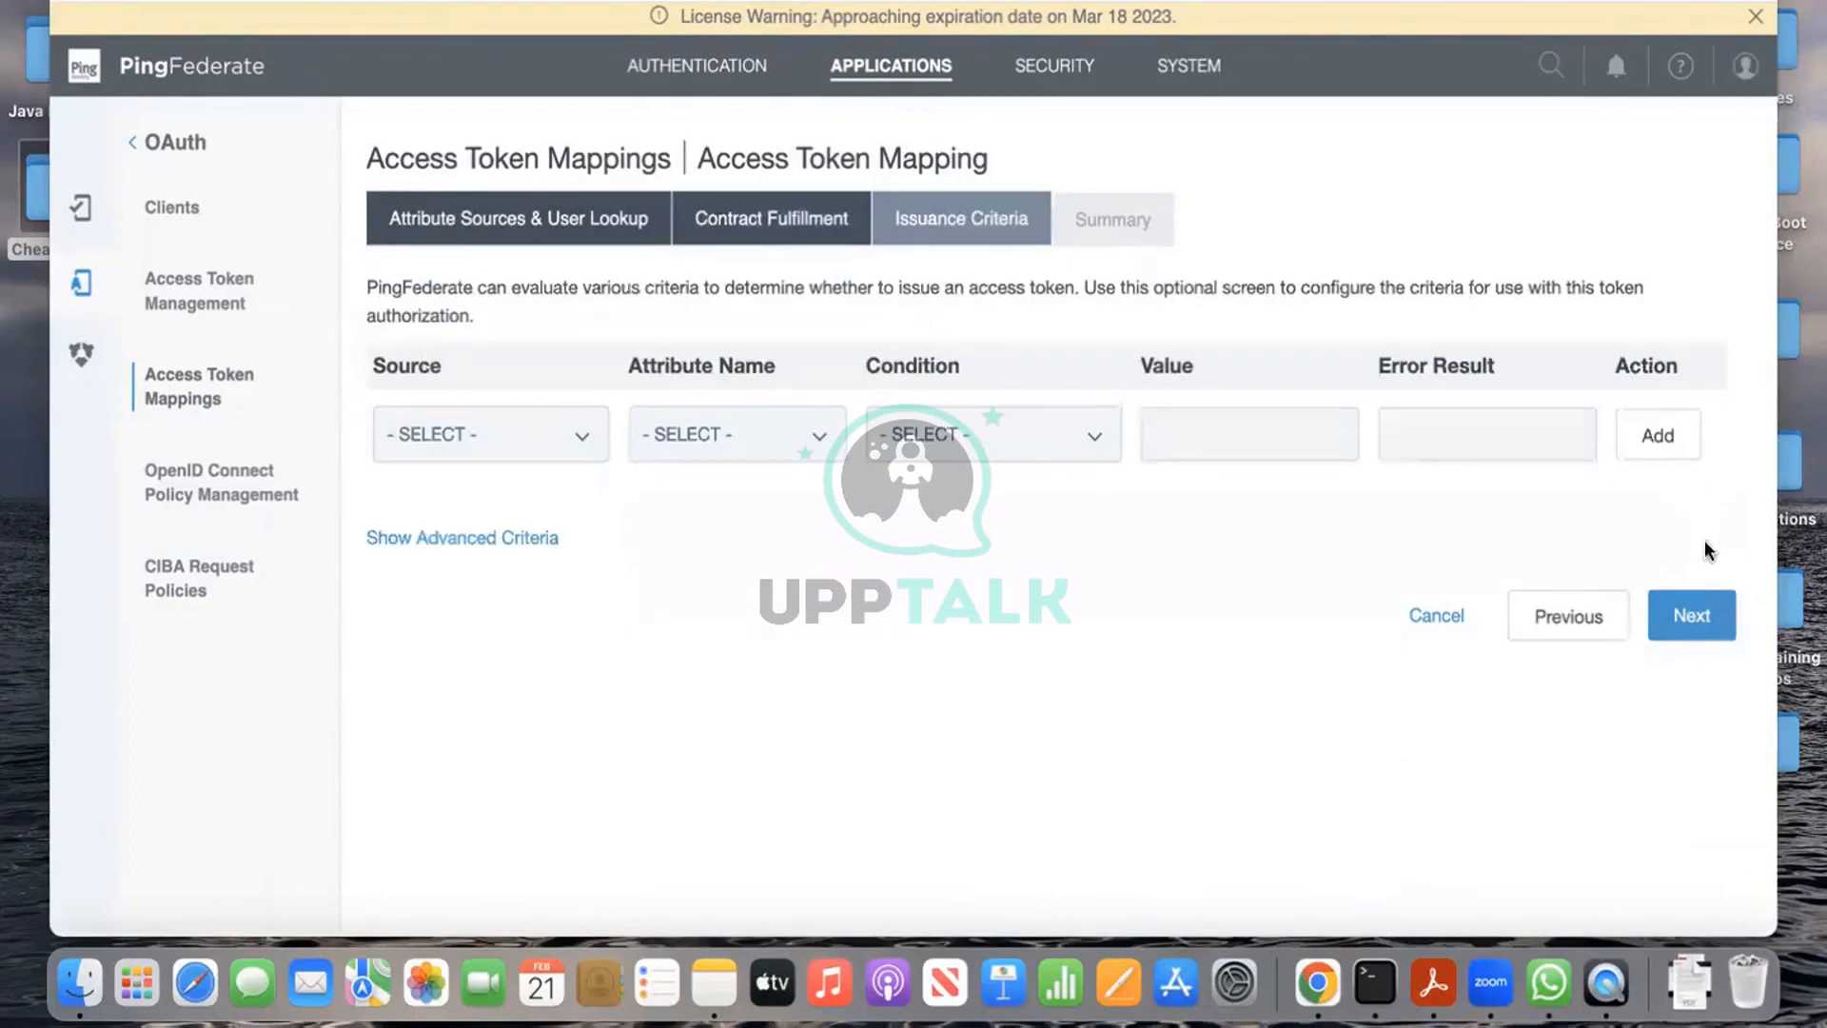
Step: Skip issuance criteria and save the policycontract1-to-token1 access token mapping
click(1692, 614)
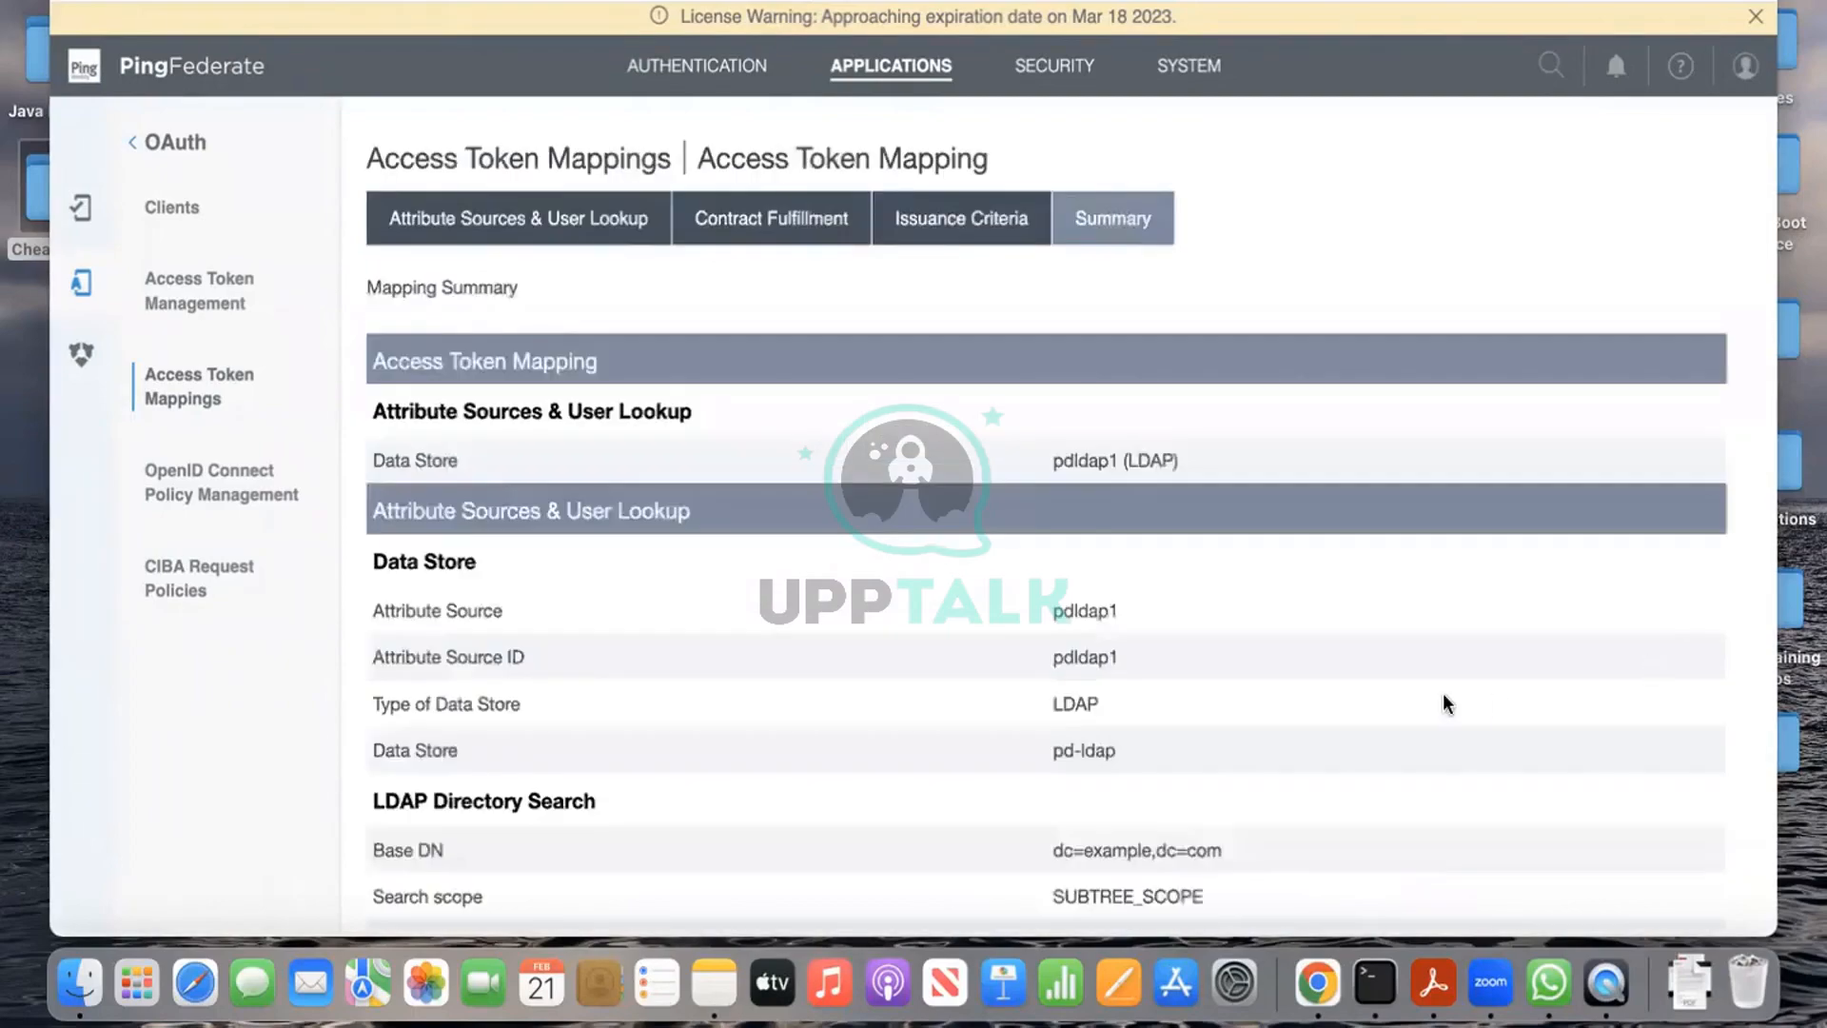
scroll(1444, 702, down, 10)
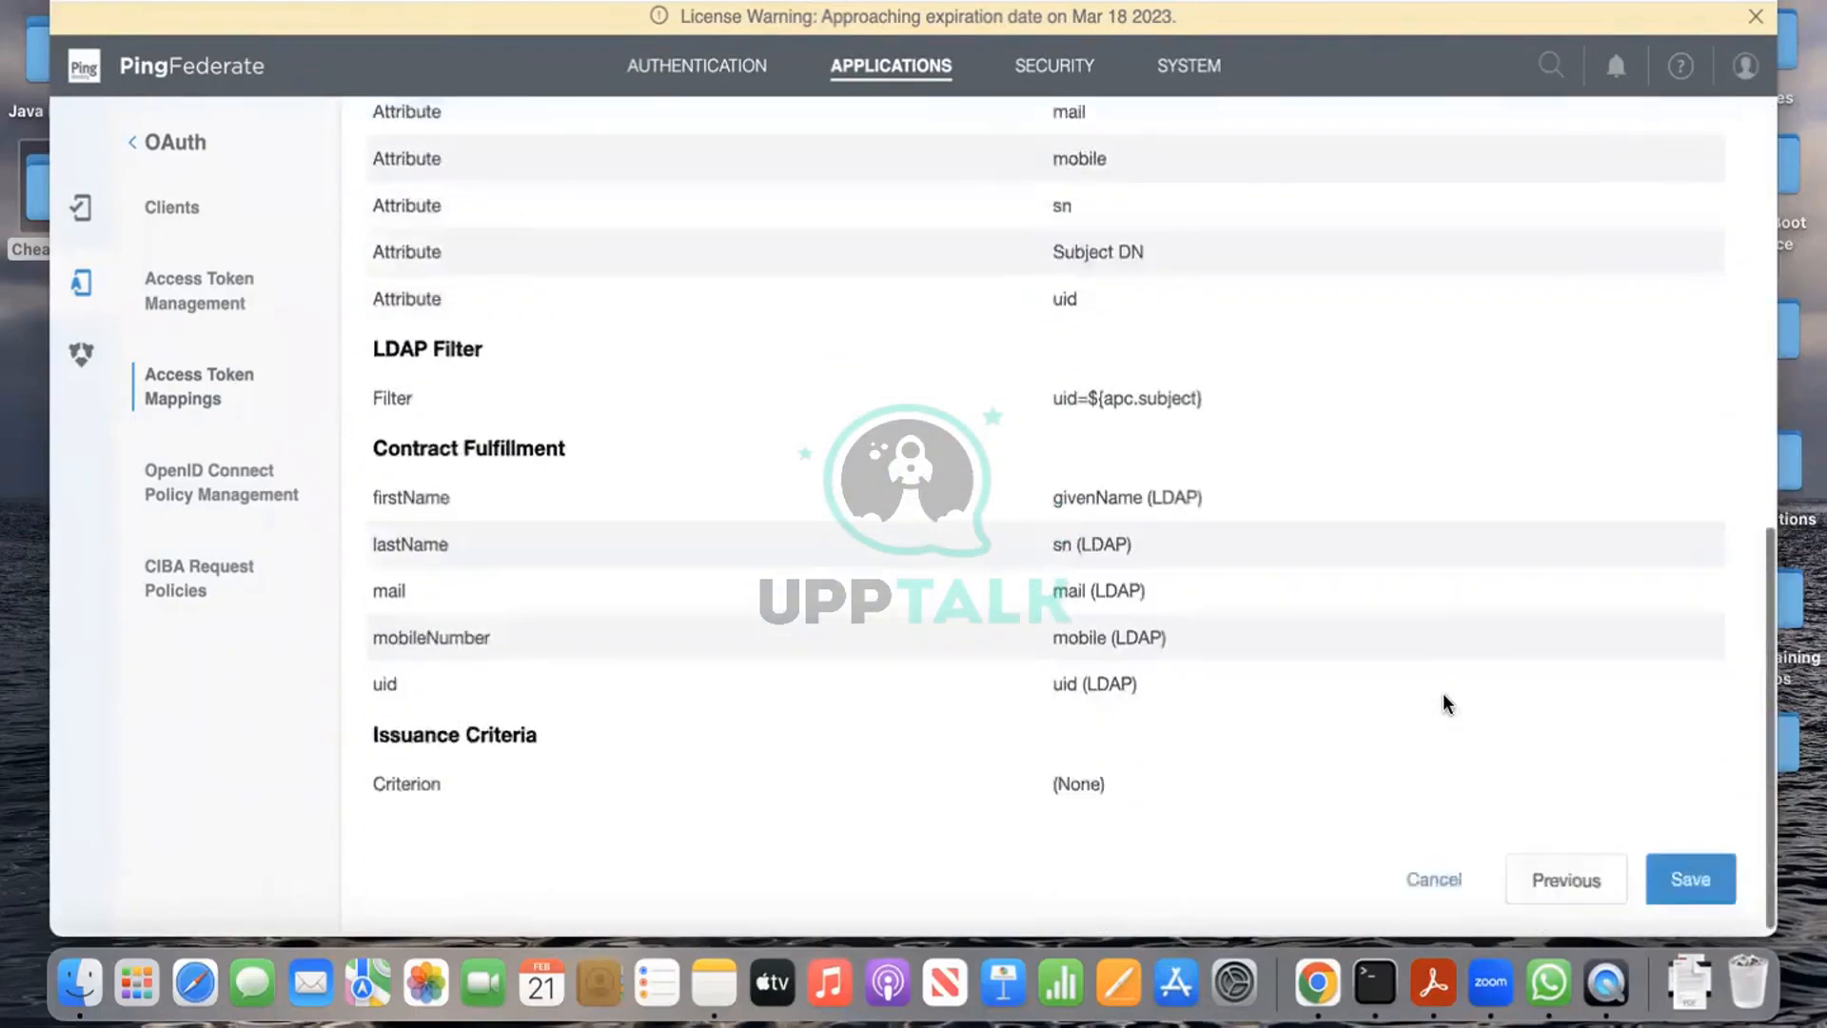
click(1690, 876)
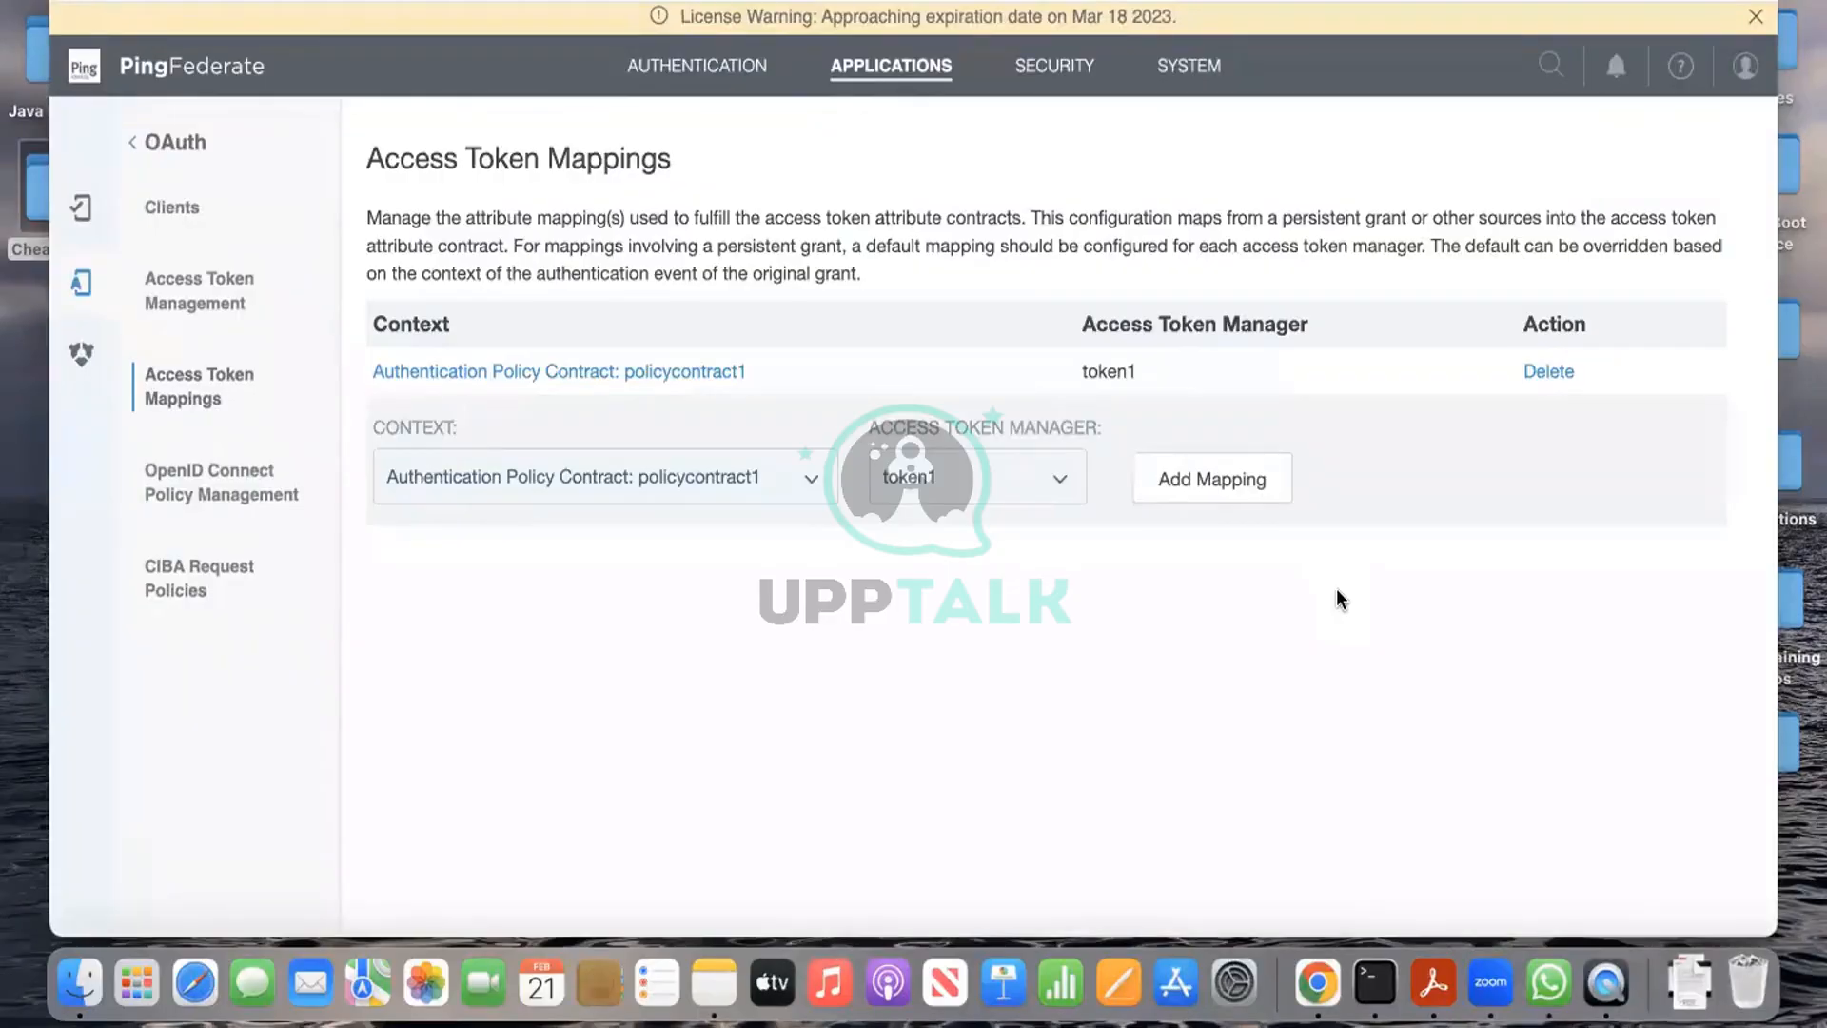
key(ctrl+Left)
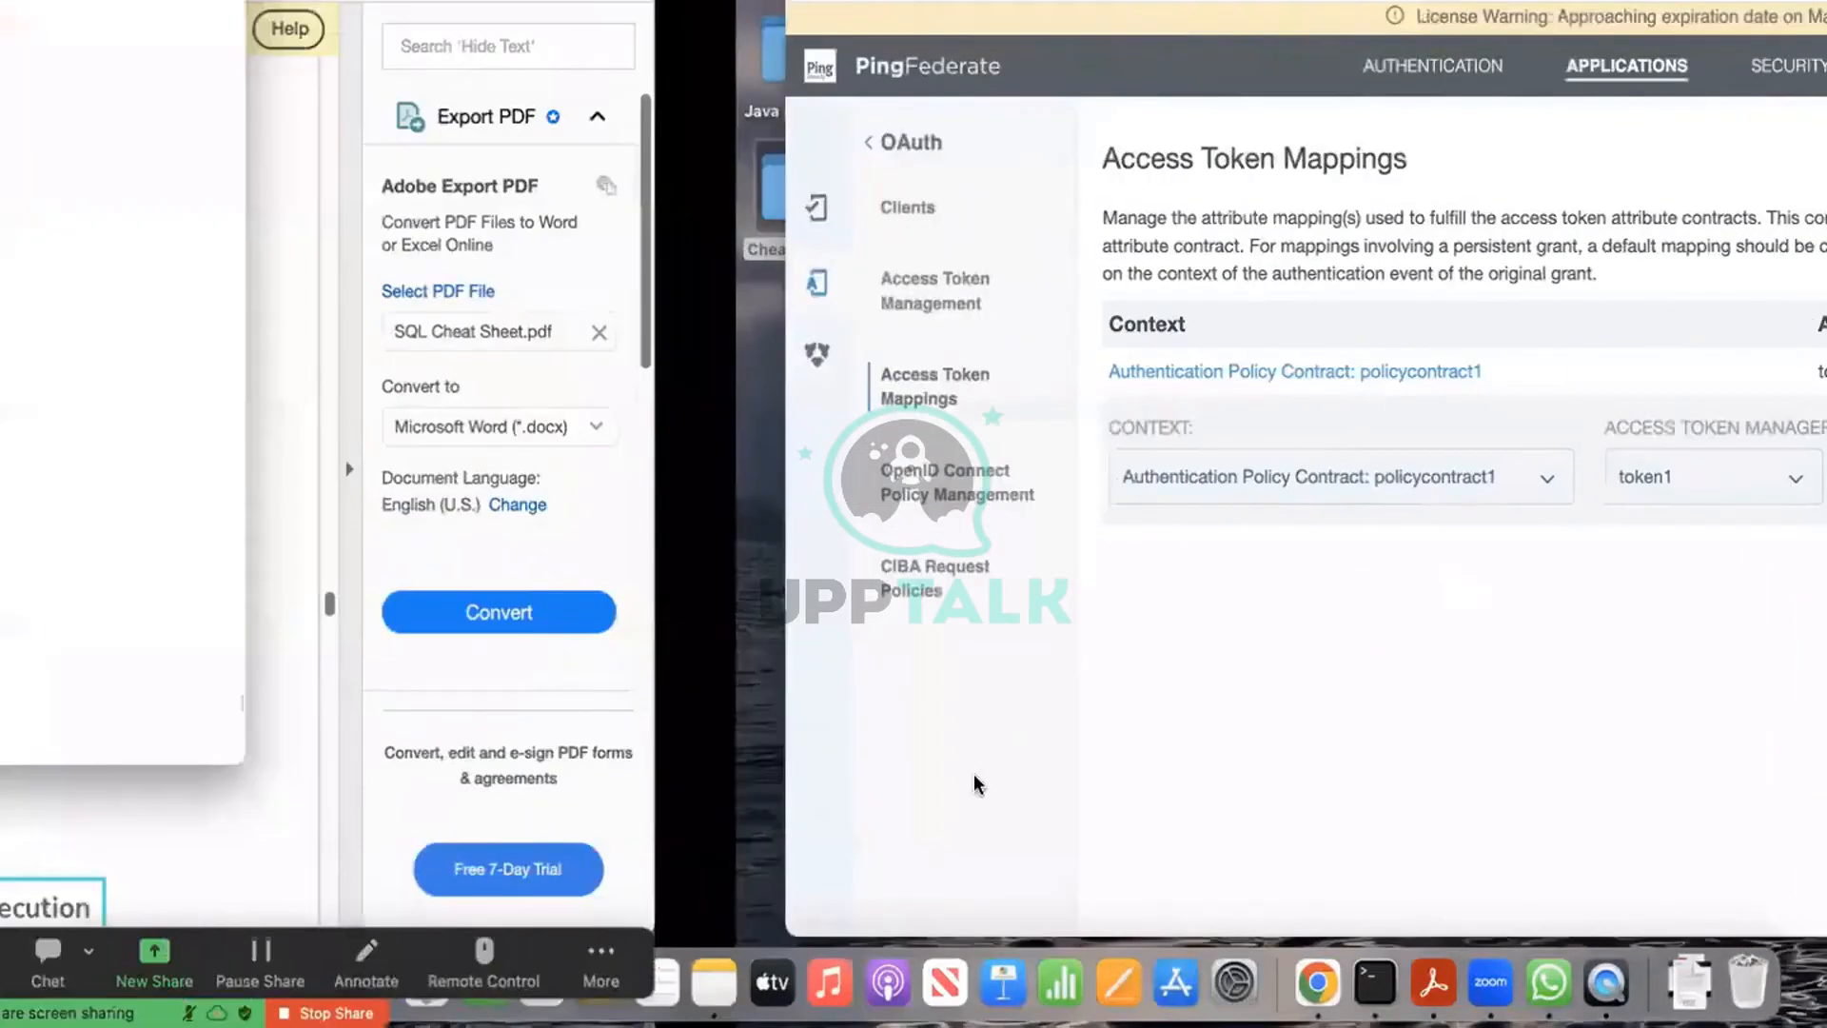
key(ctrl+Left)
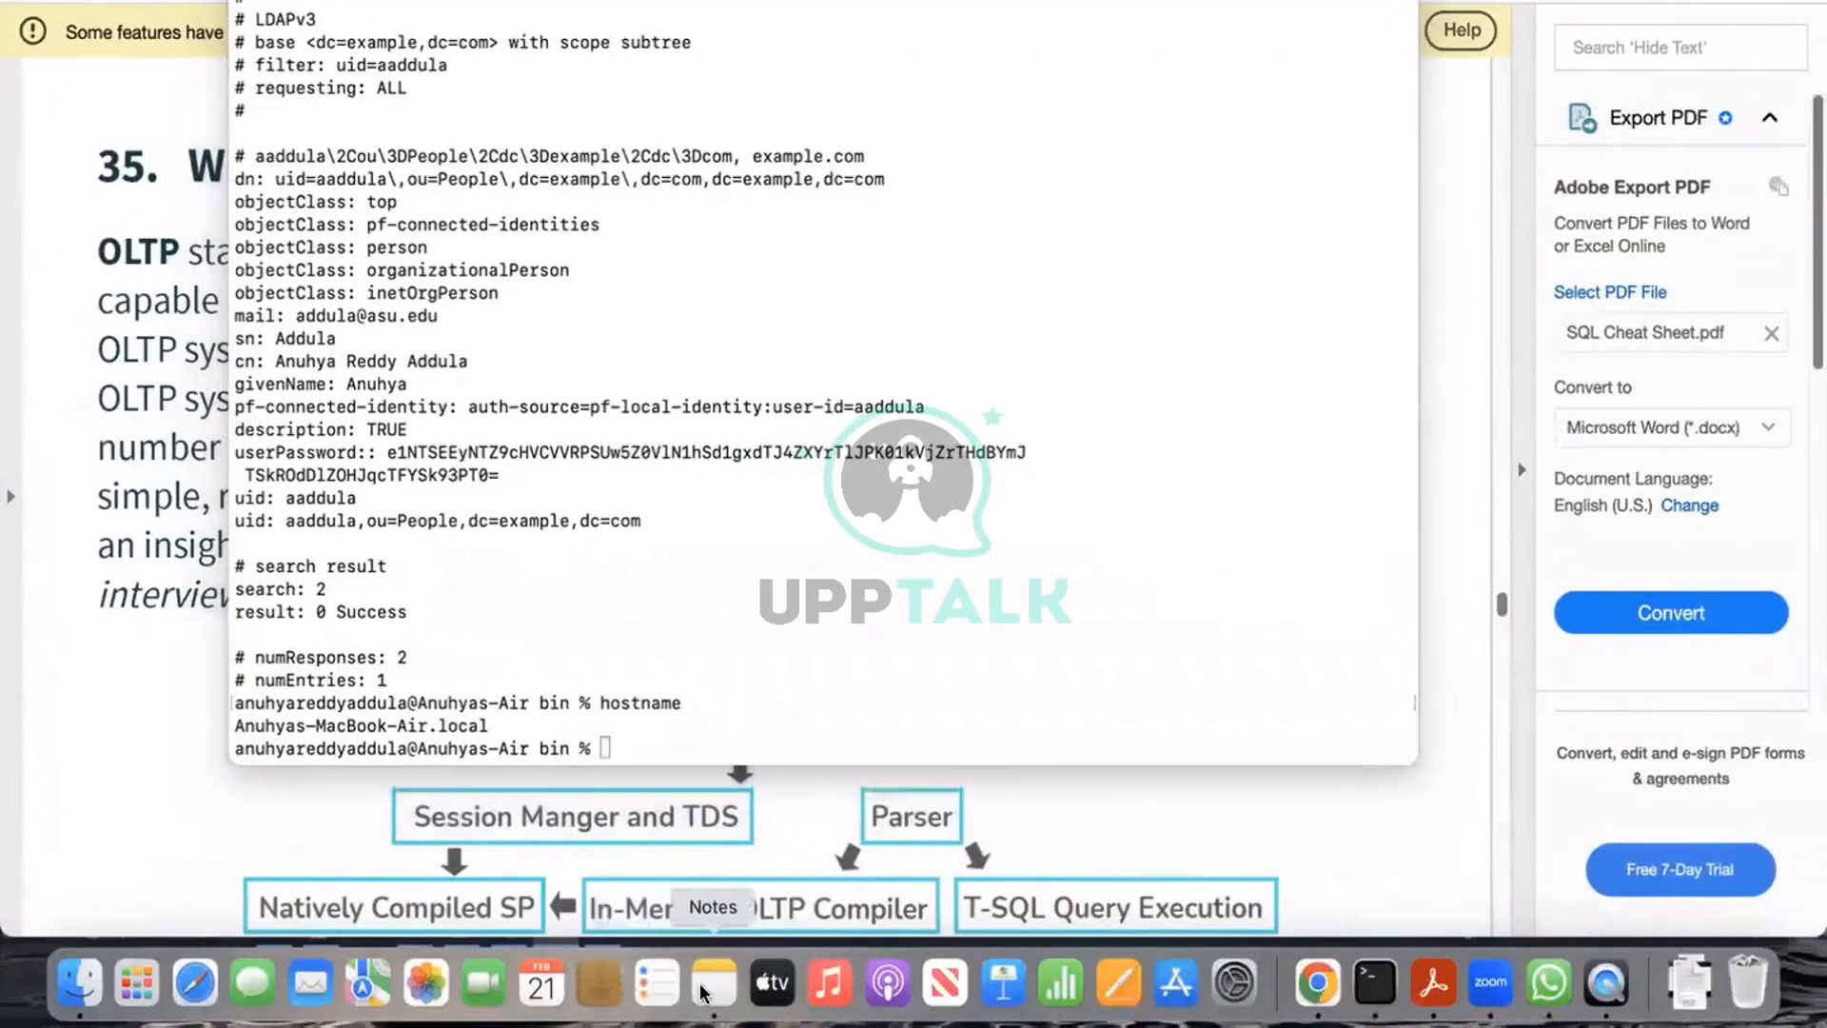
click(699, 984)
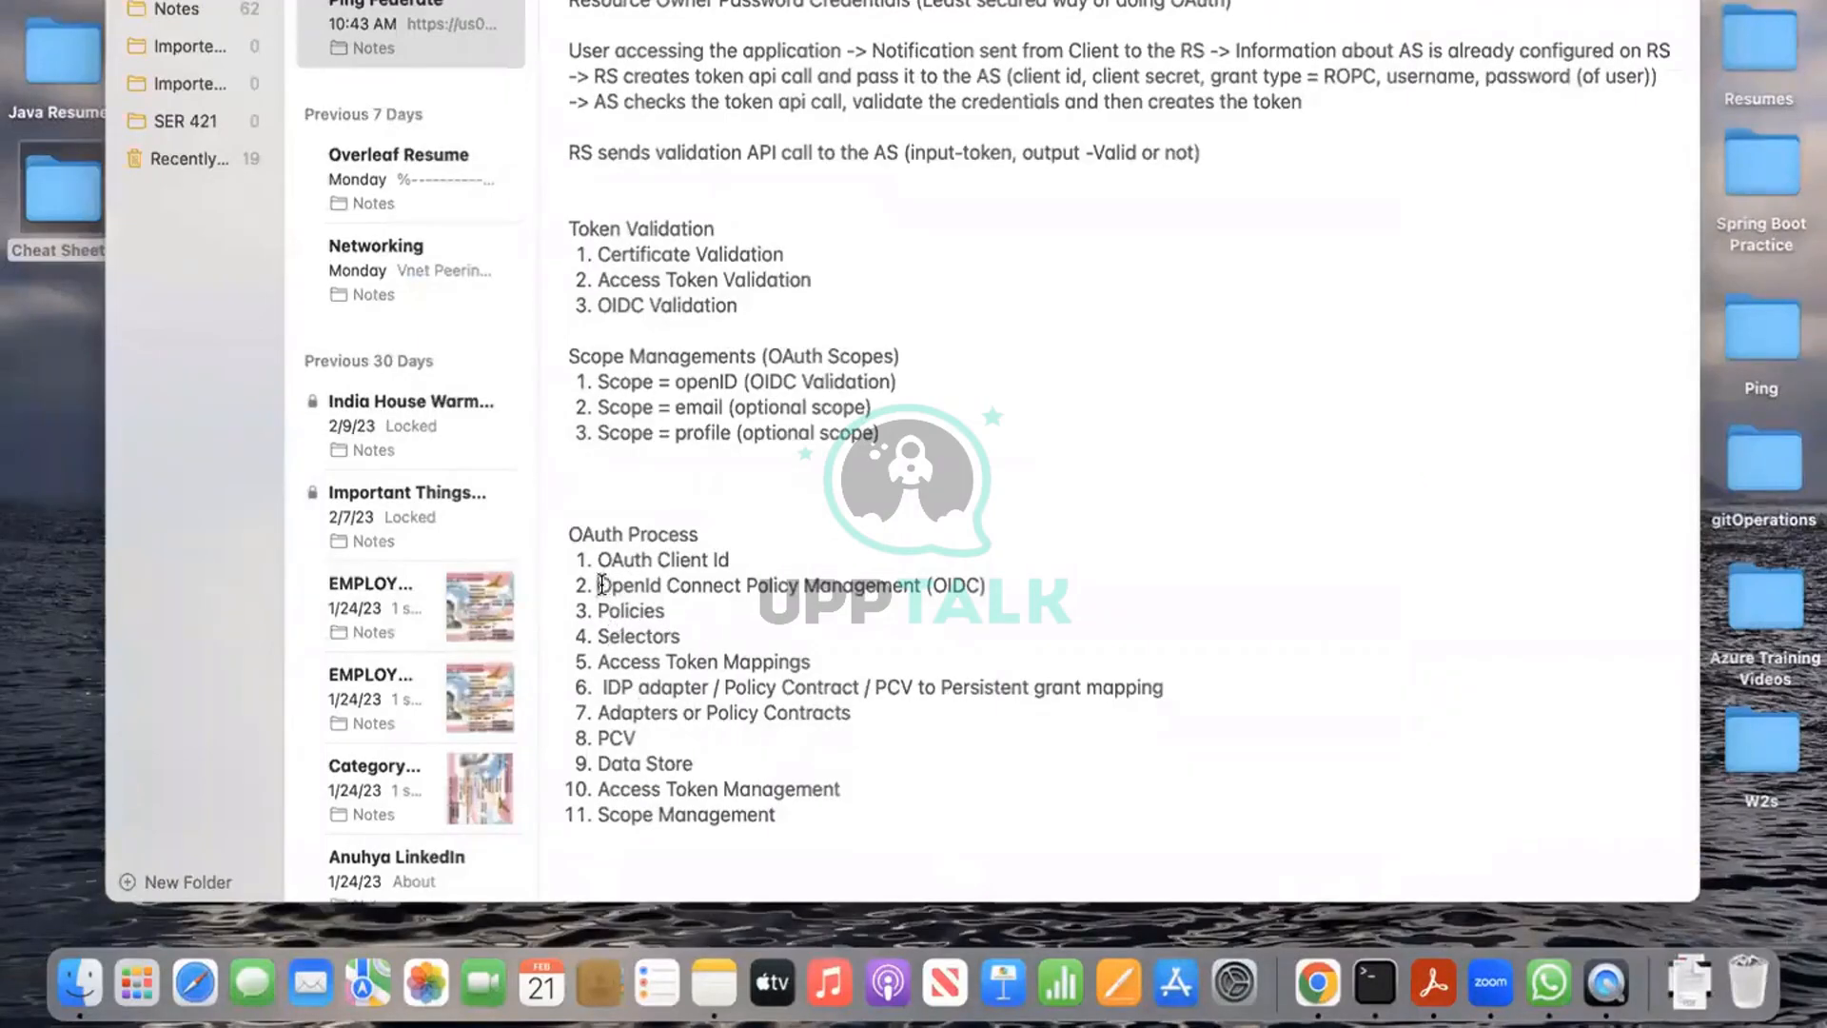
drag(599, 585, 996, 573)
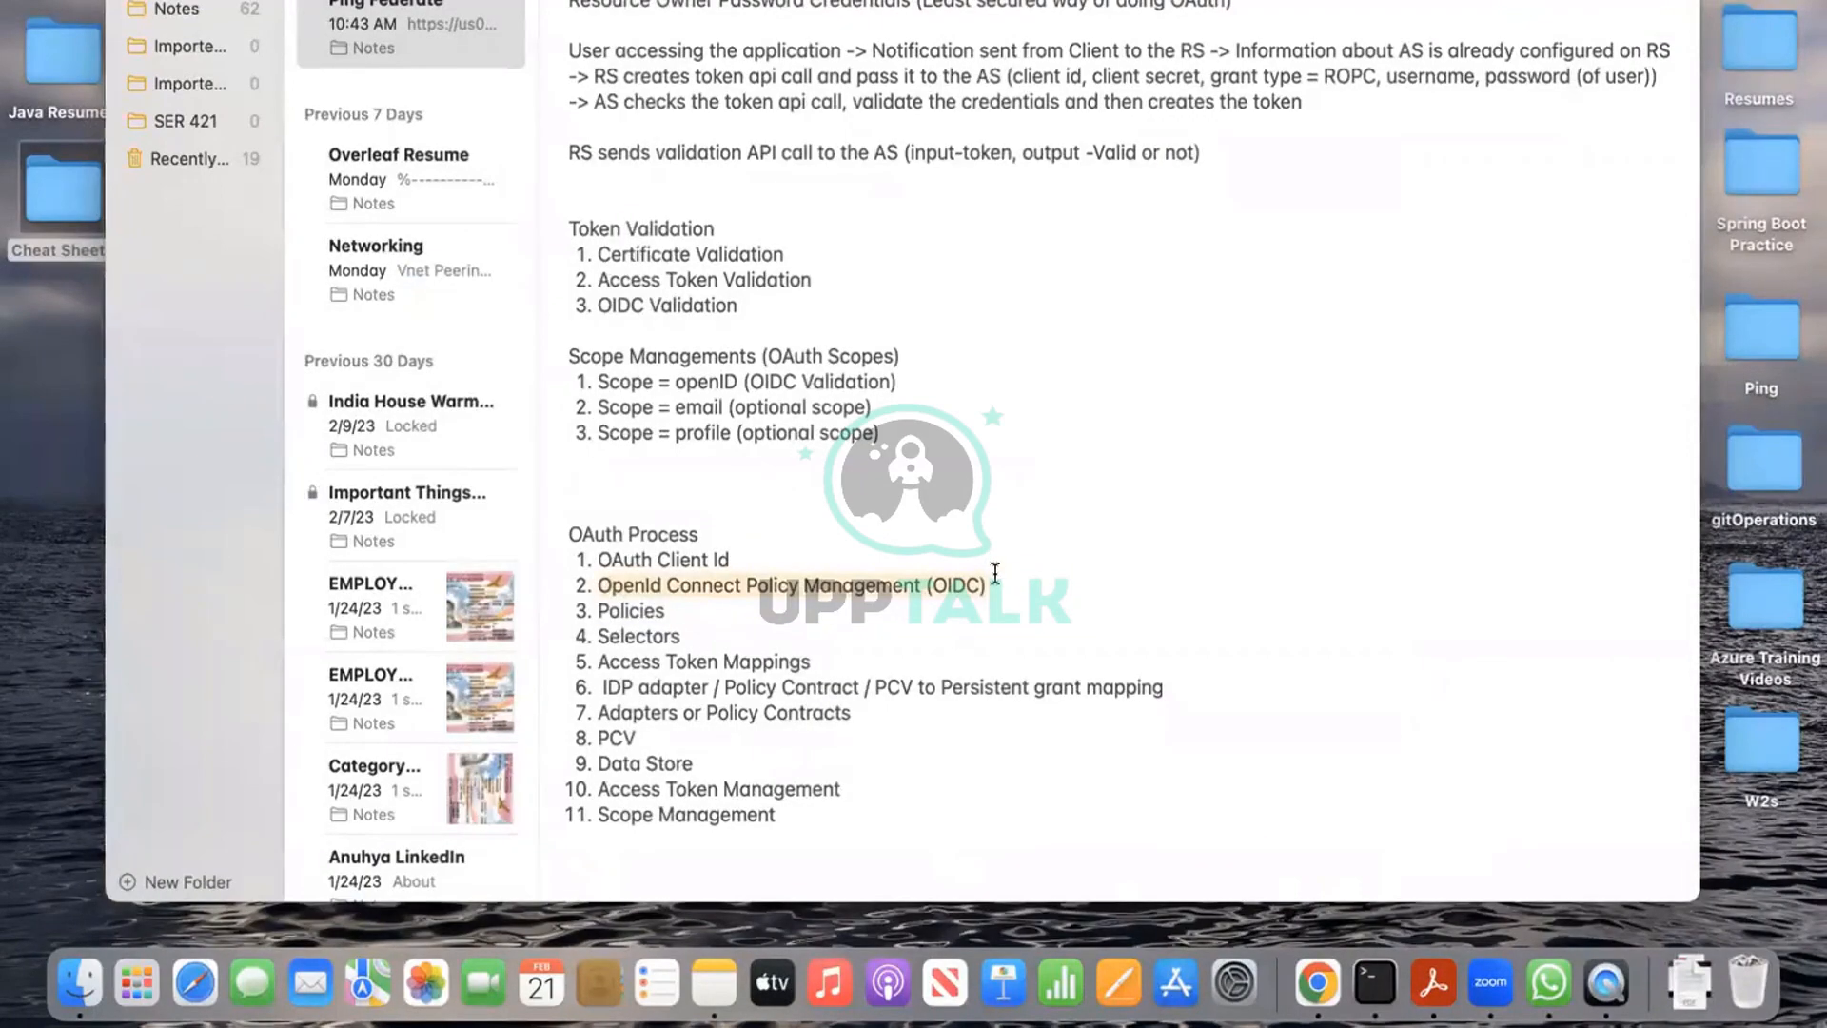
click(1054, 610)
key(ctrl+Right)
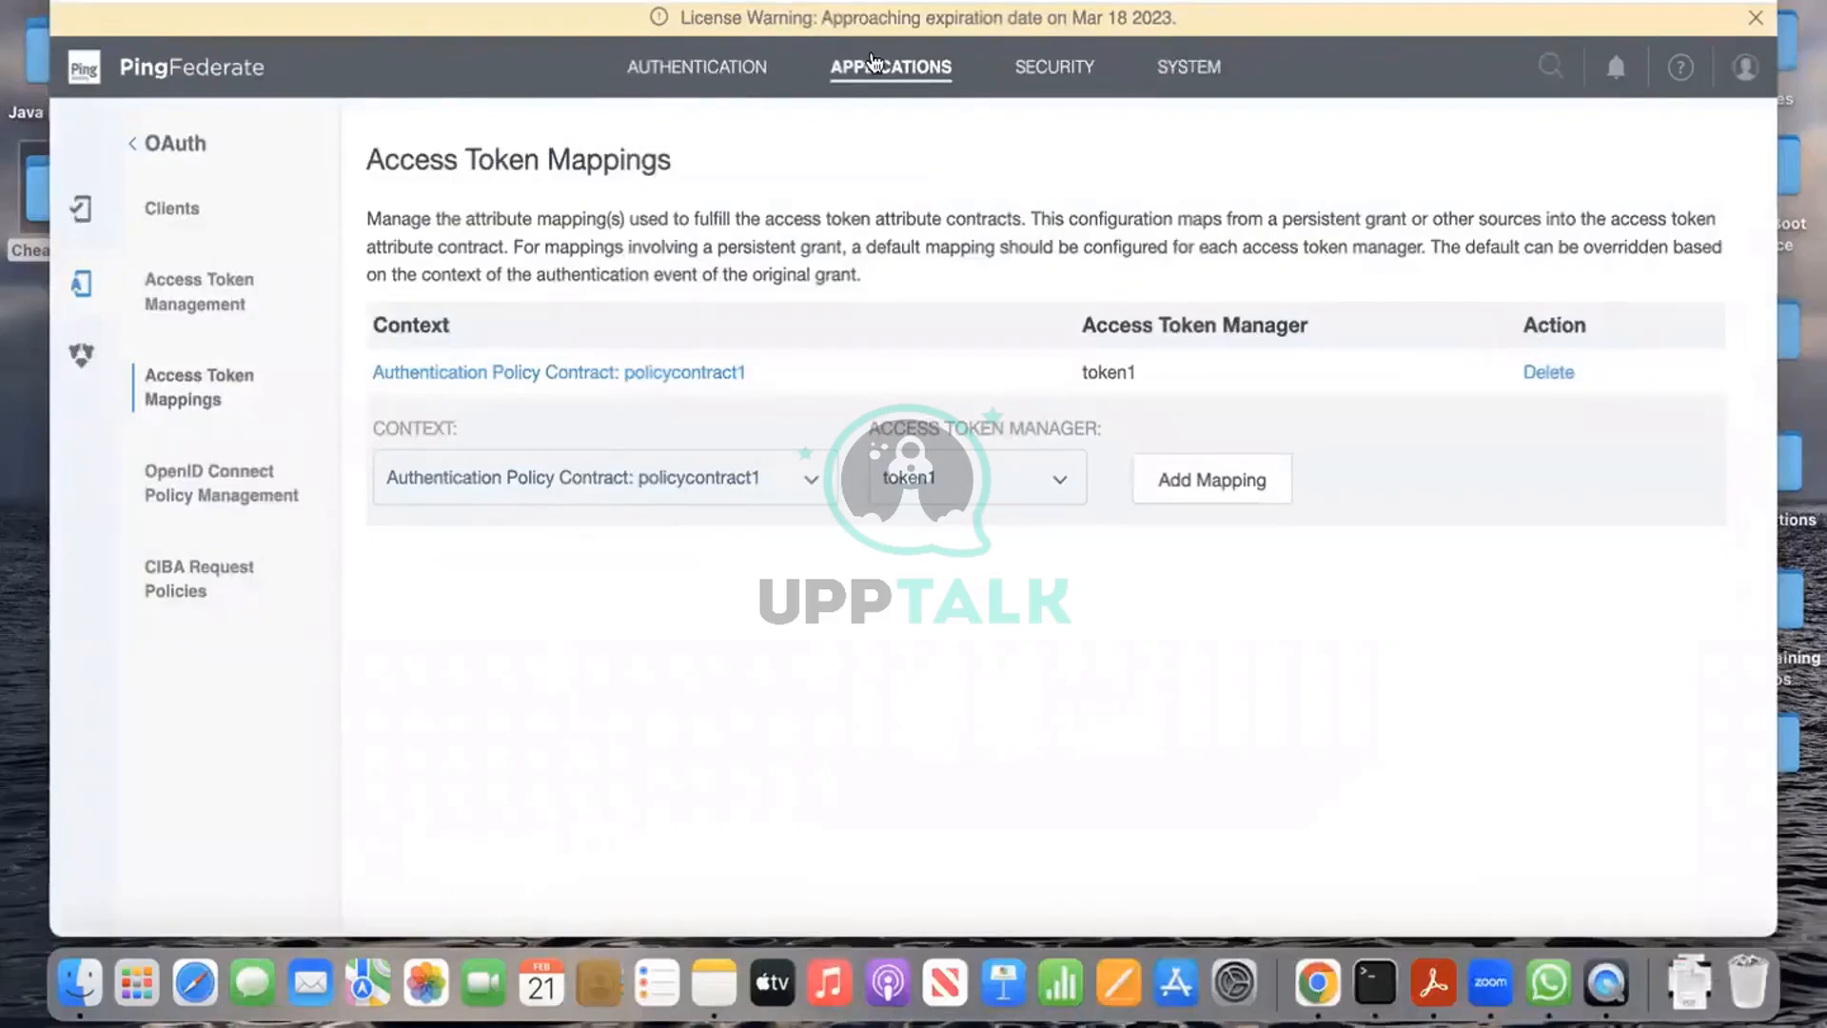
click(718, 70)
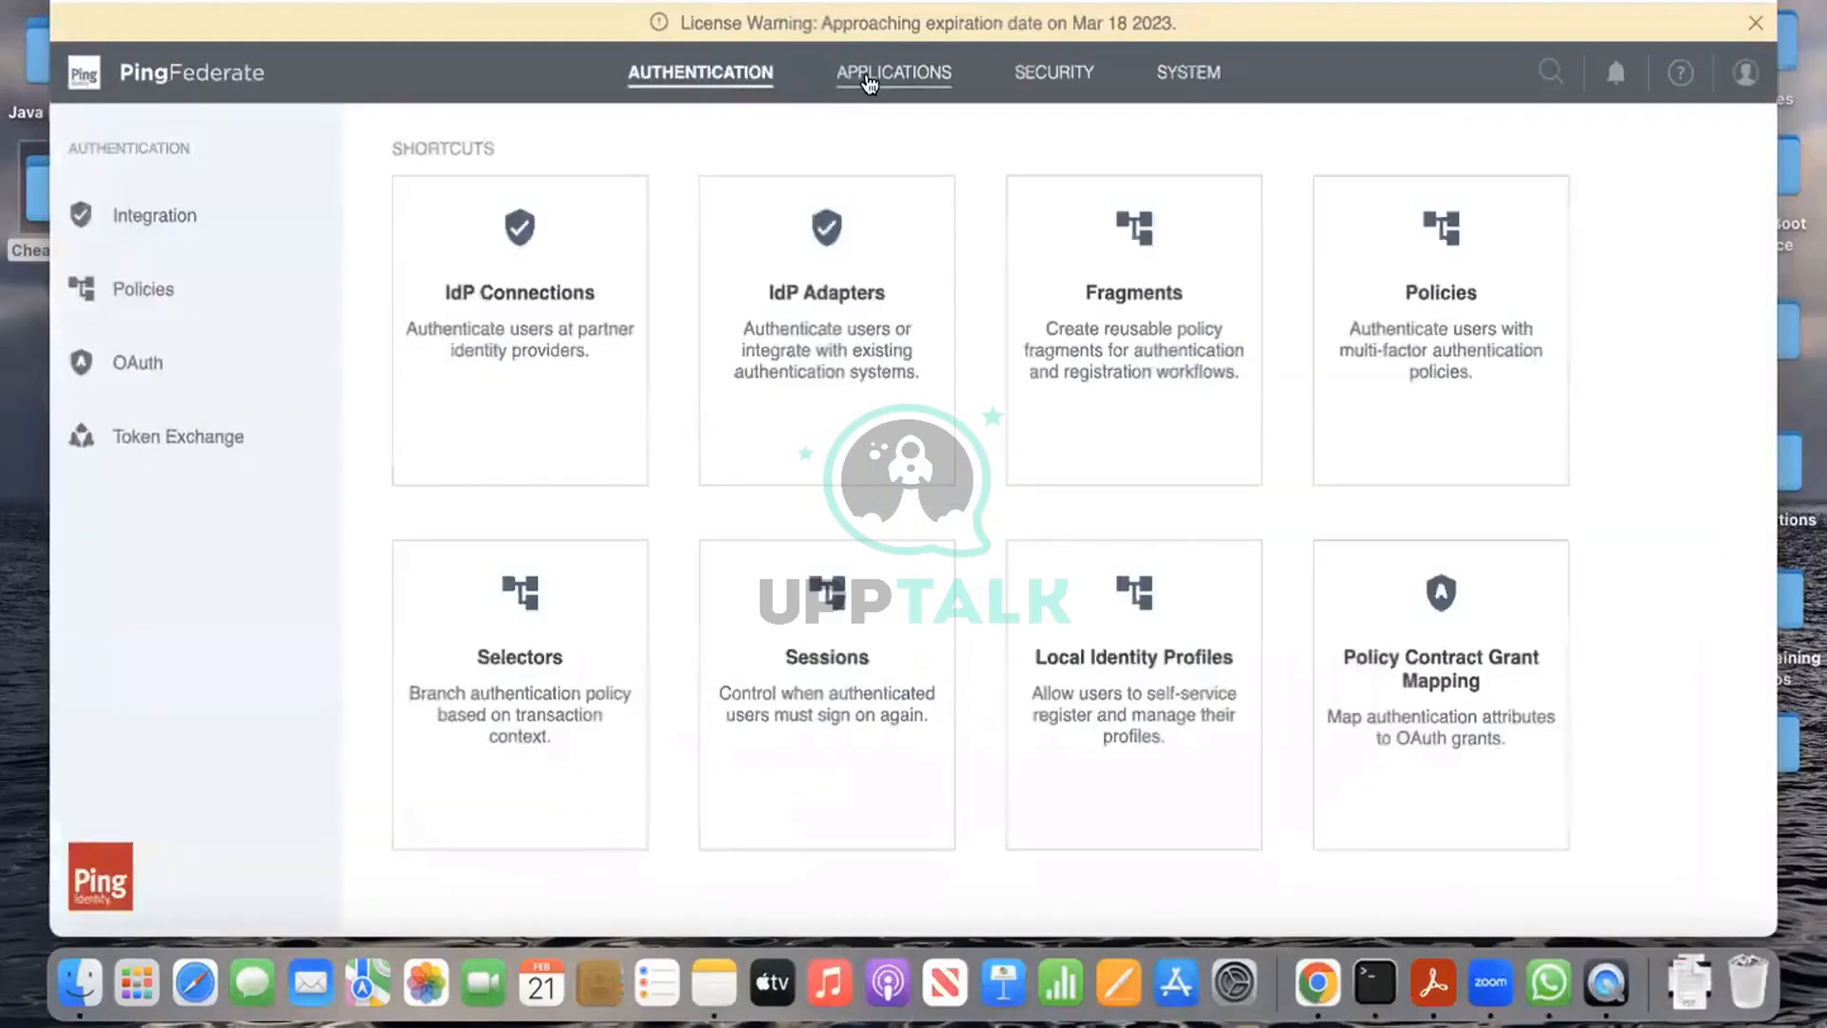
Step: Review the authentication policies list, then switch to the Applications shortcuts page
click(895, 80)
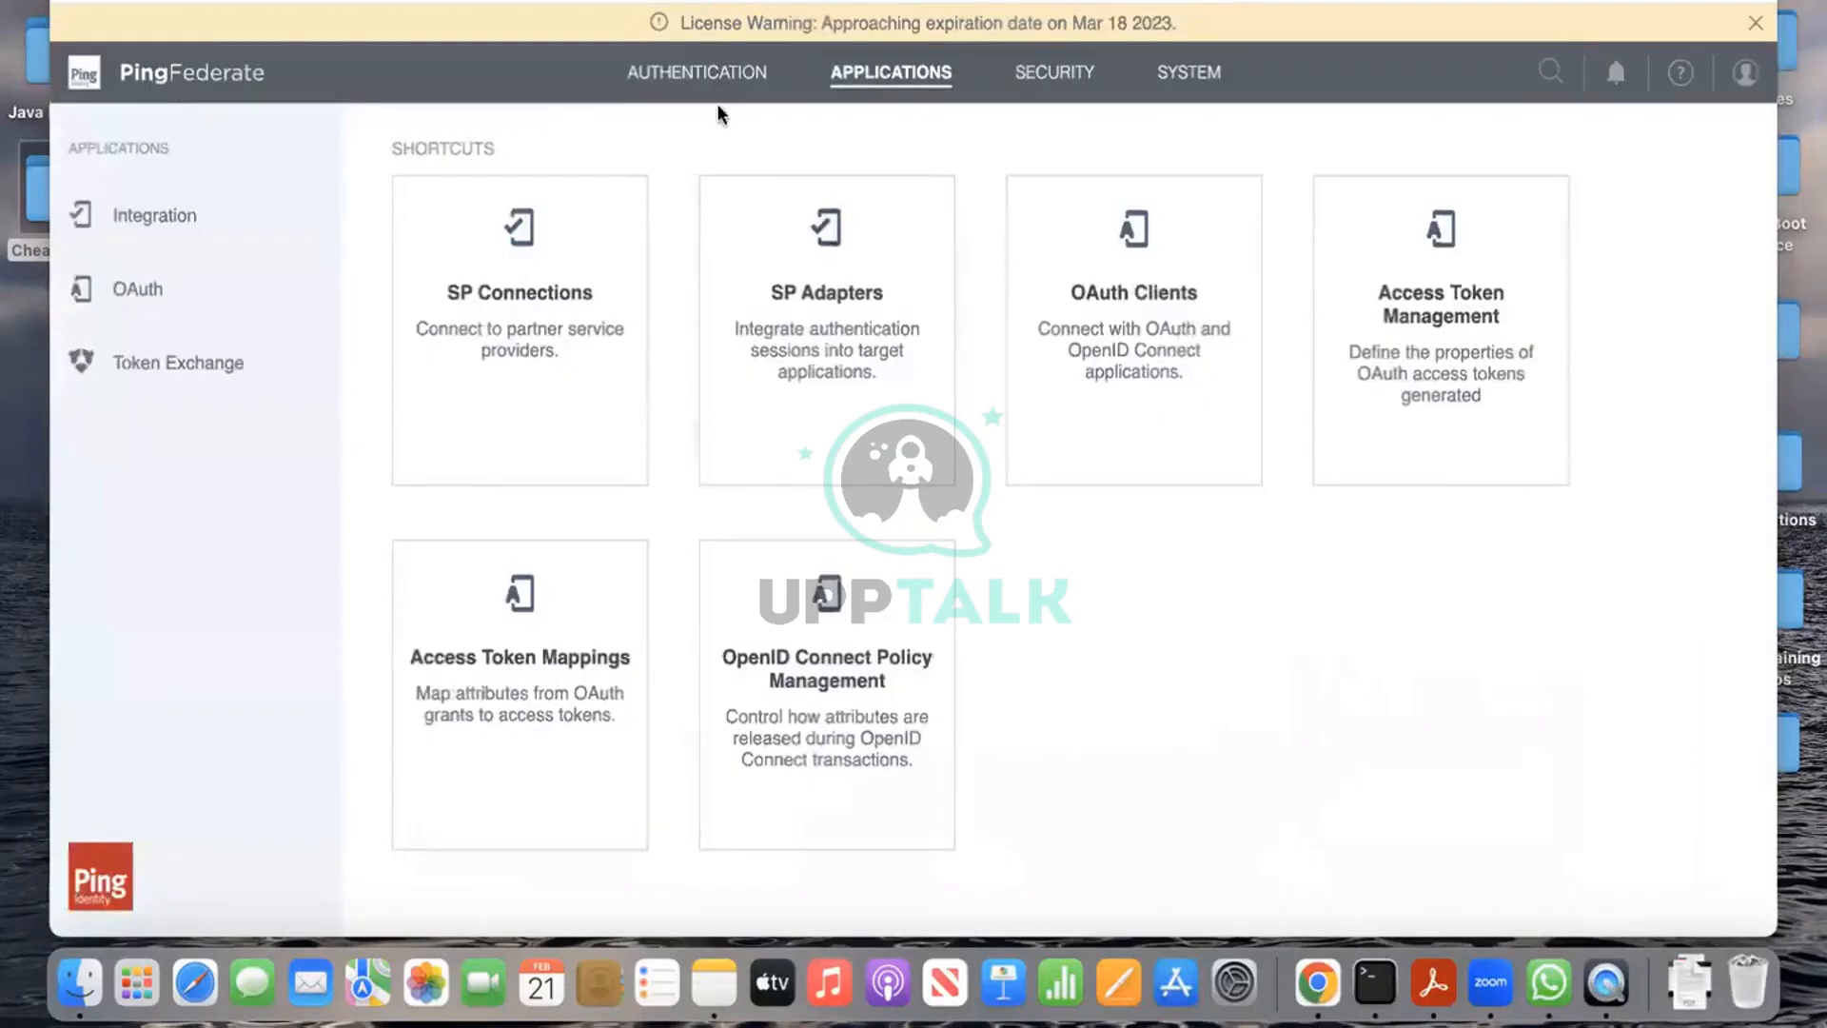
click(719, 74)
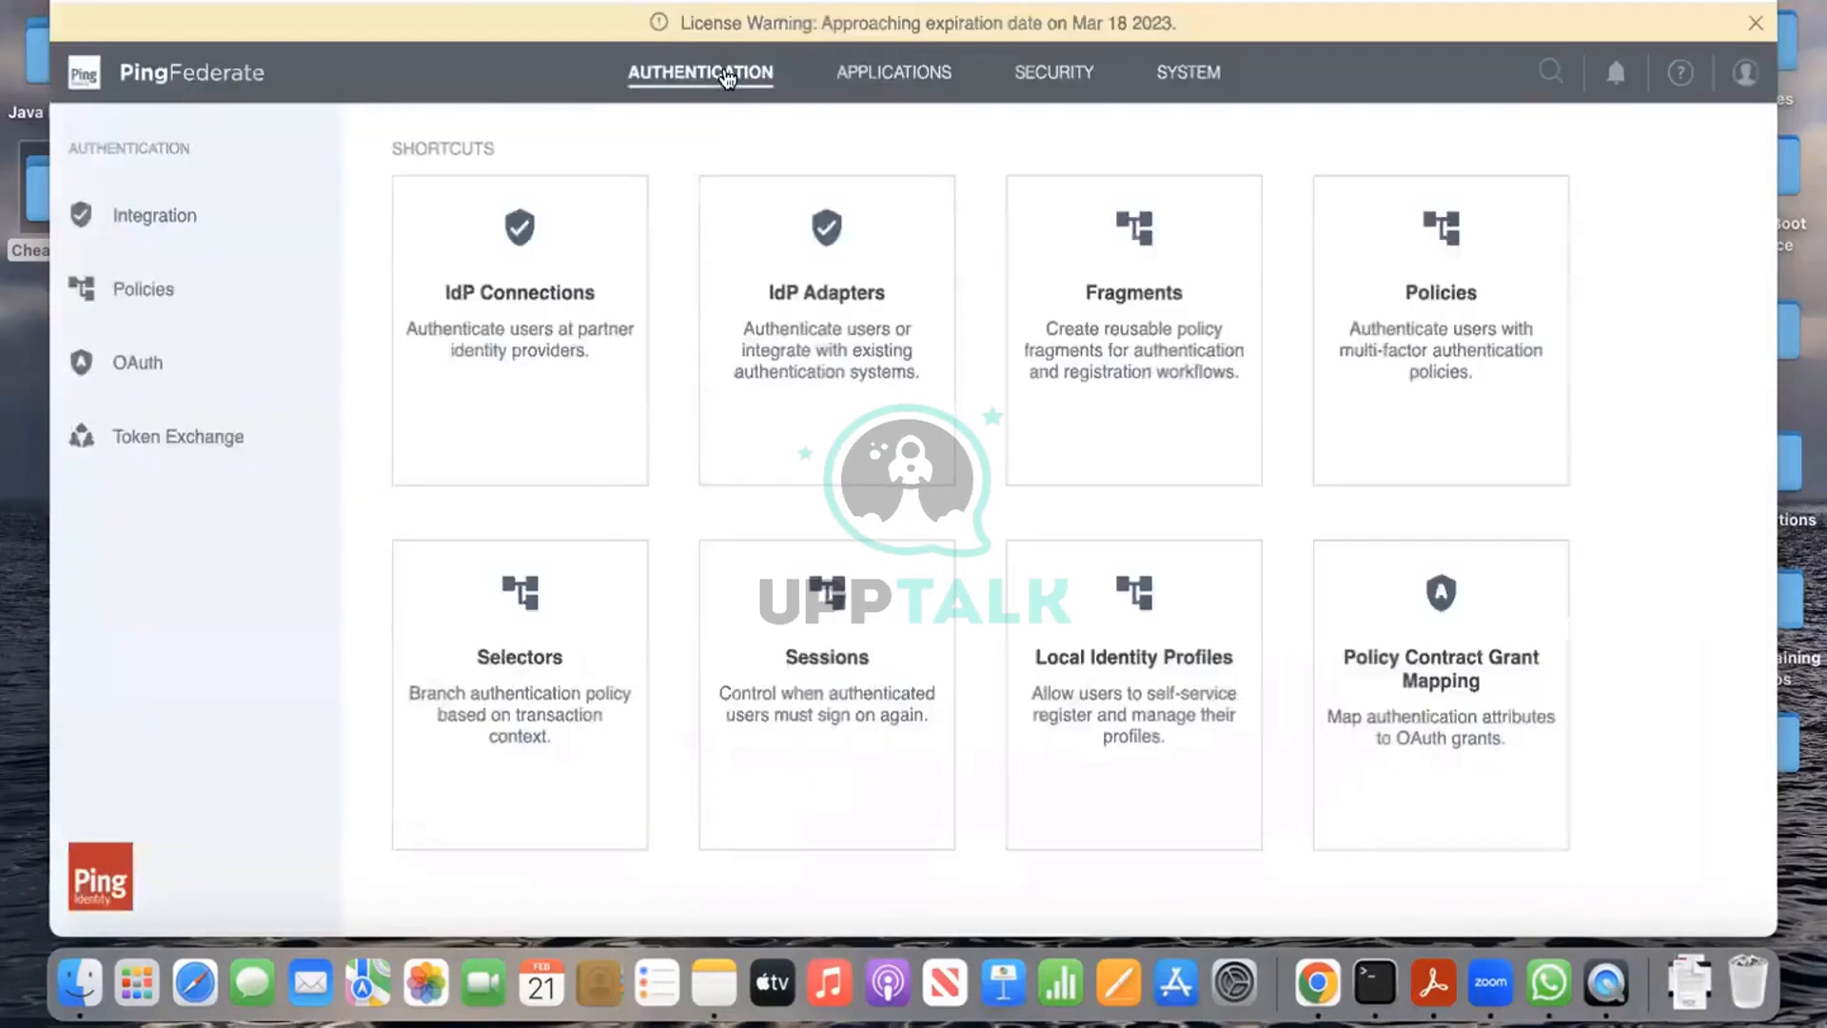
click(1430, 358)
scroll(959, 534, down, 3)
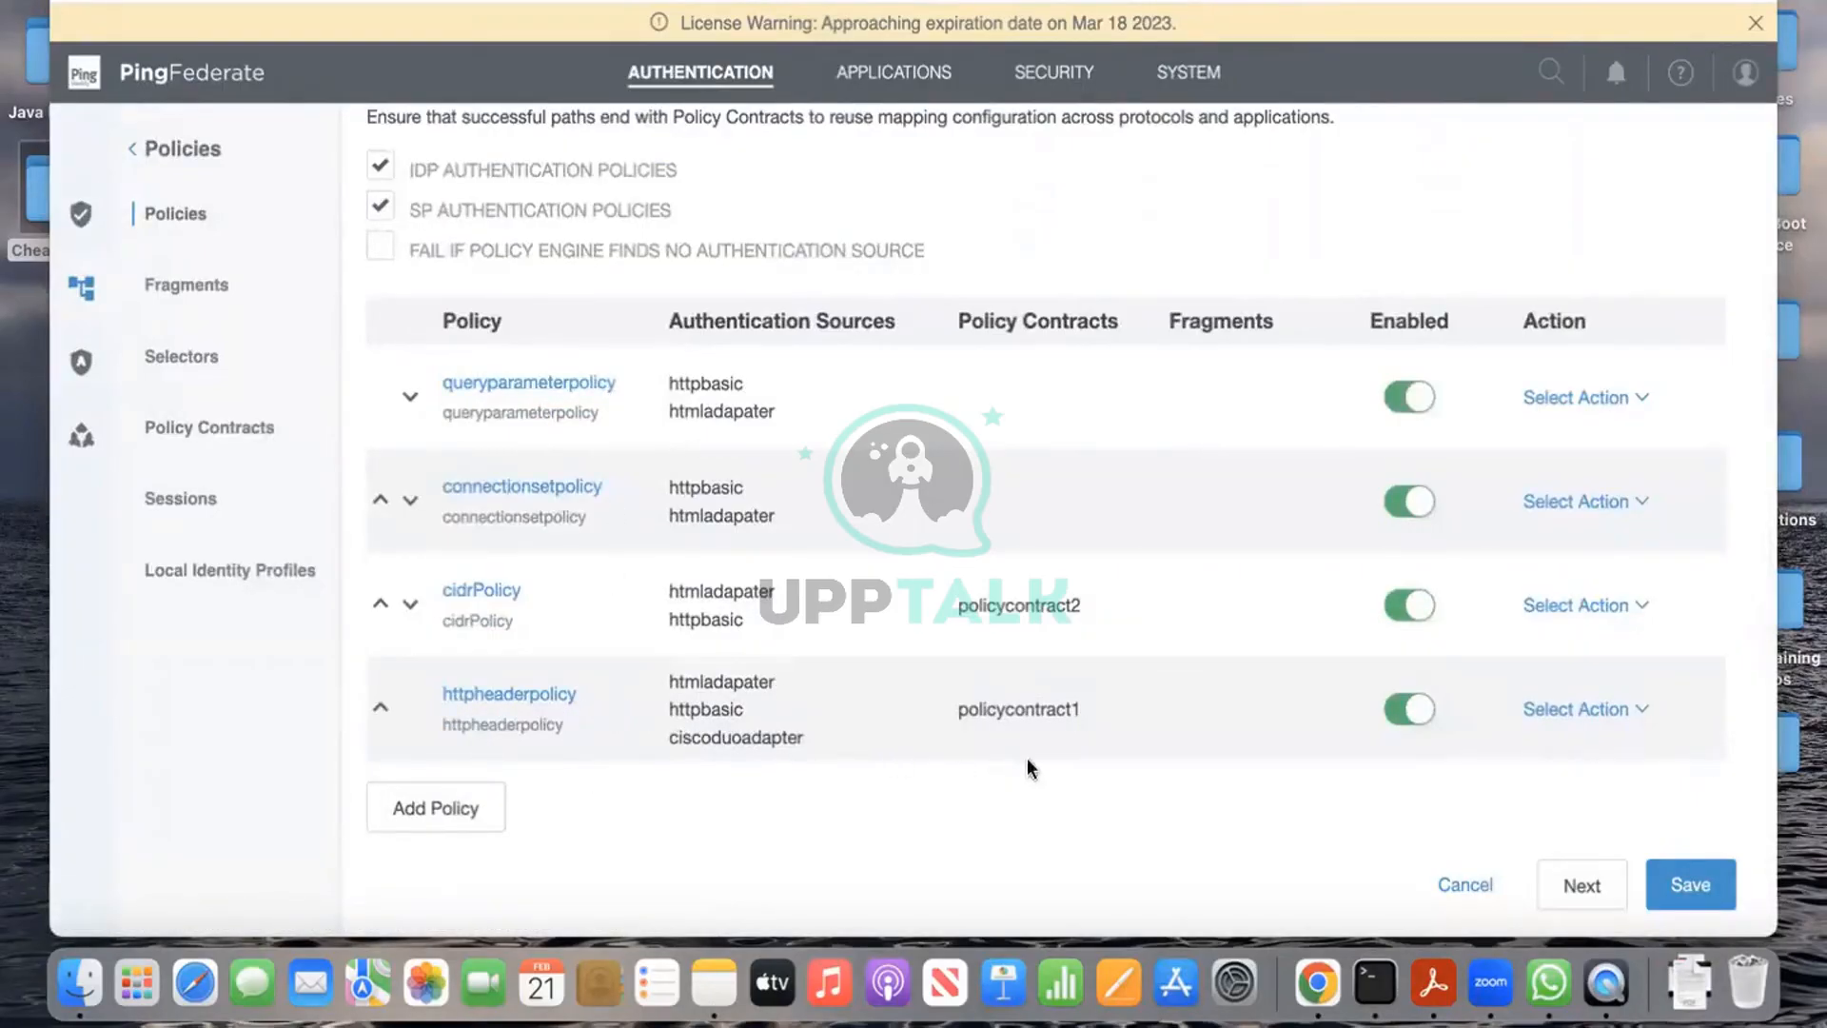
scroll(1026, 766, up, 3)
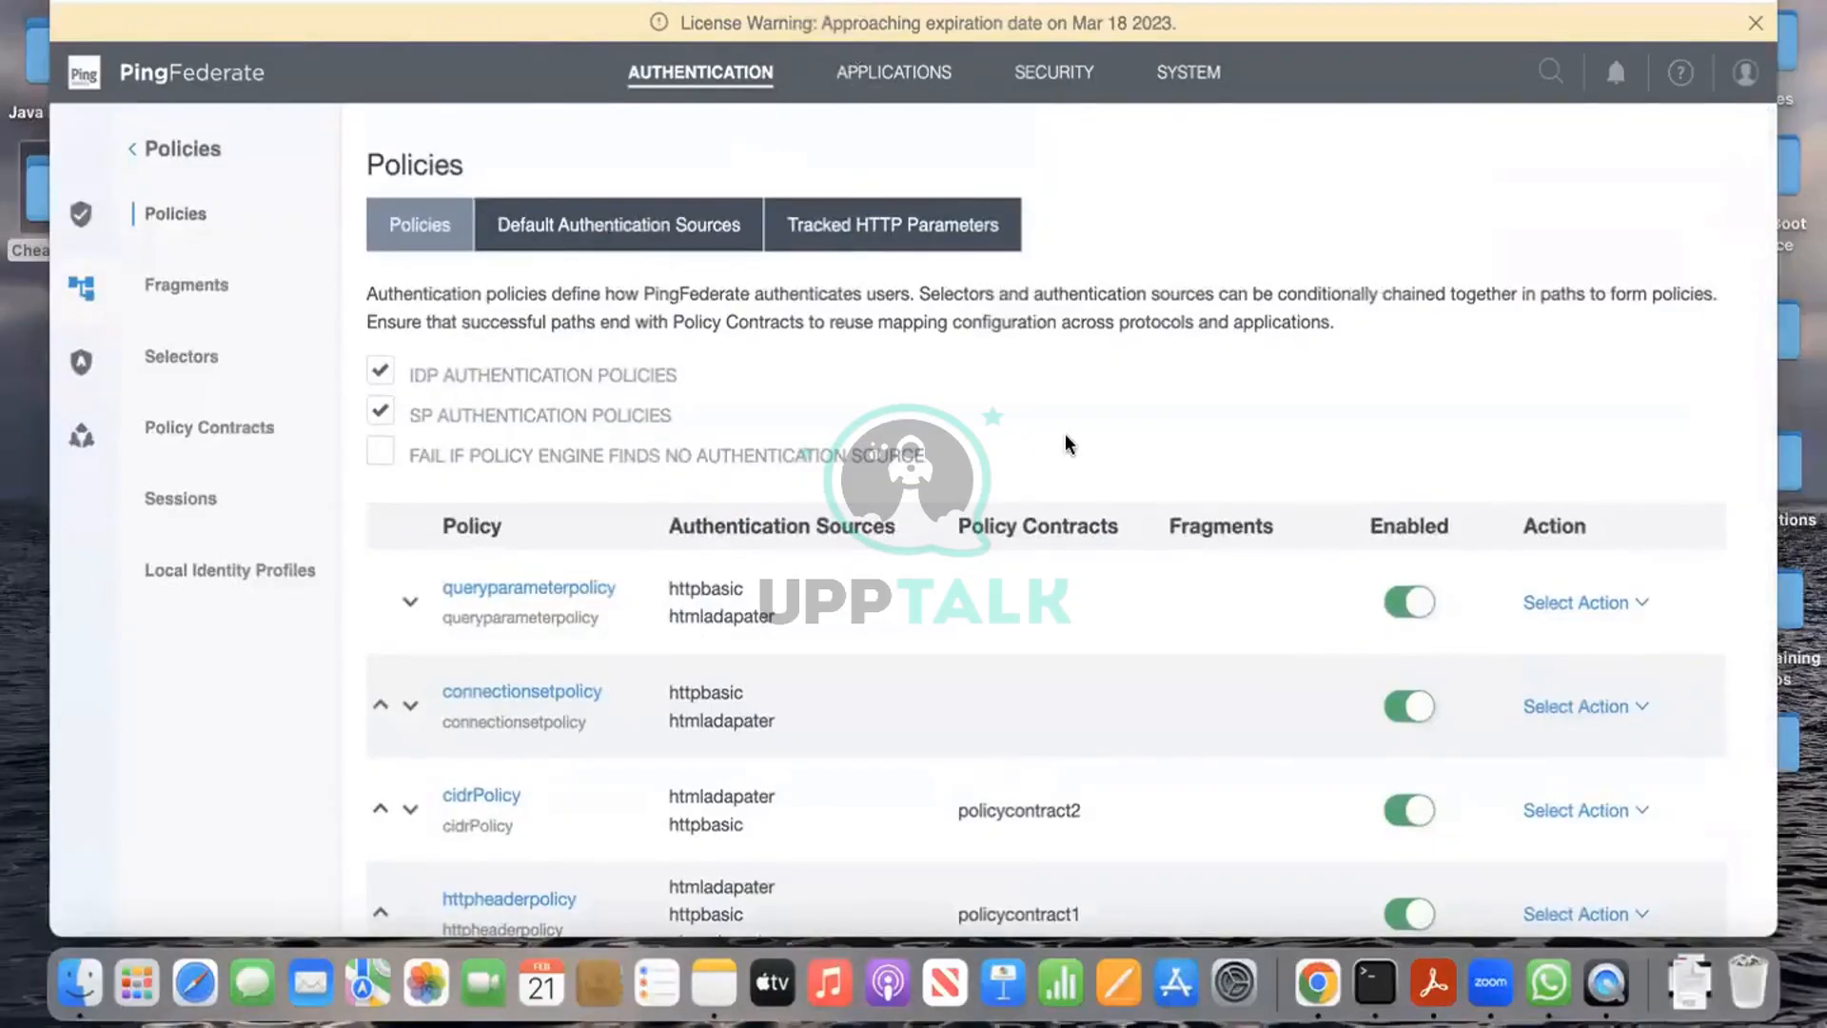
scroll(1066, 440, down, 3)
scroll(1065, 432, down, 1)
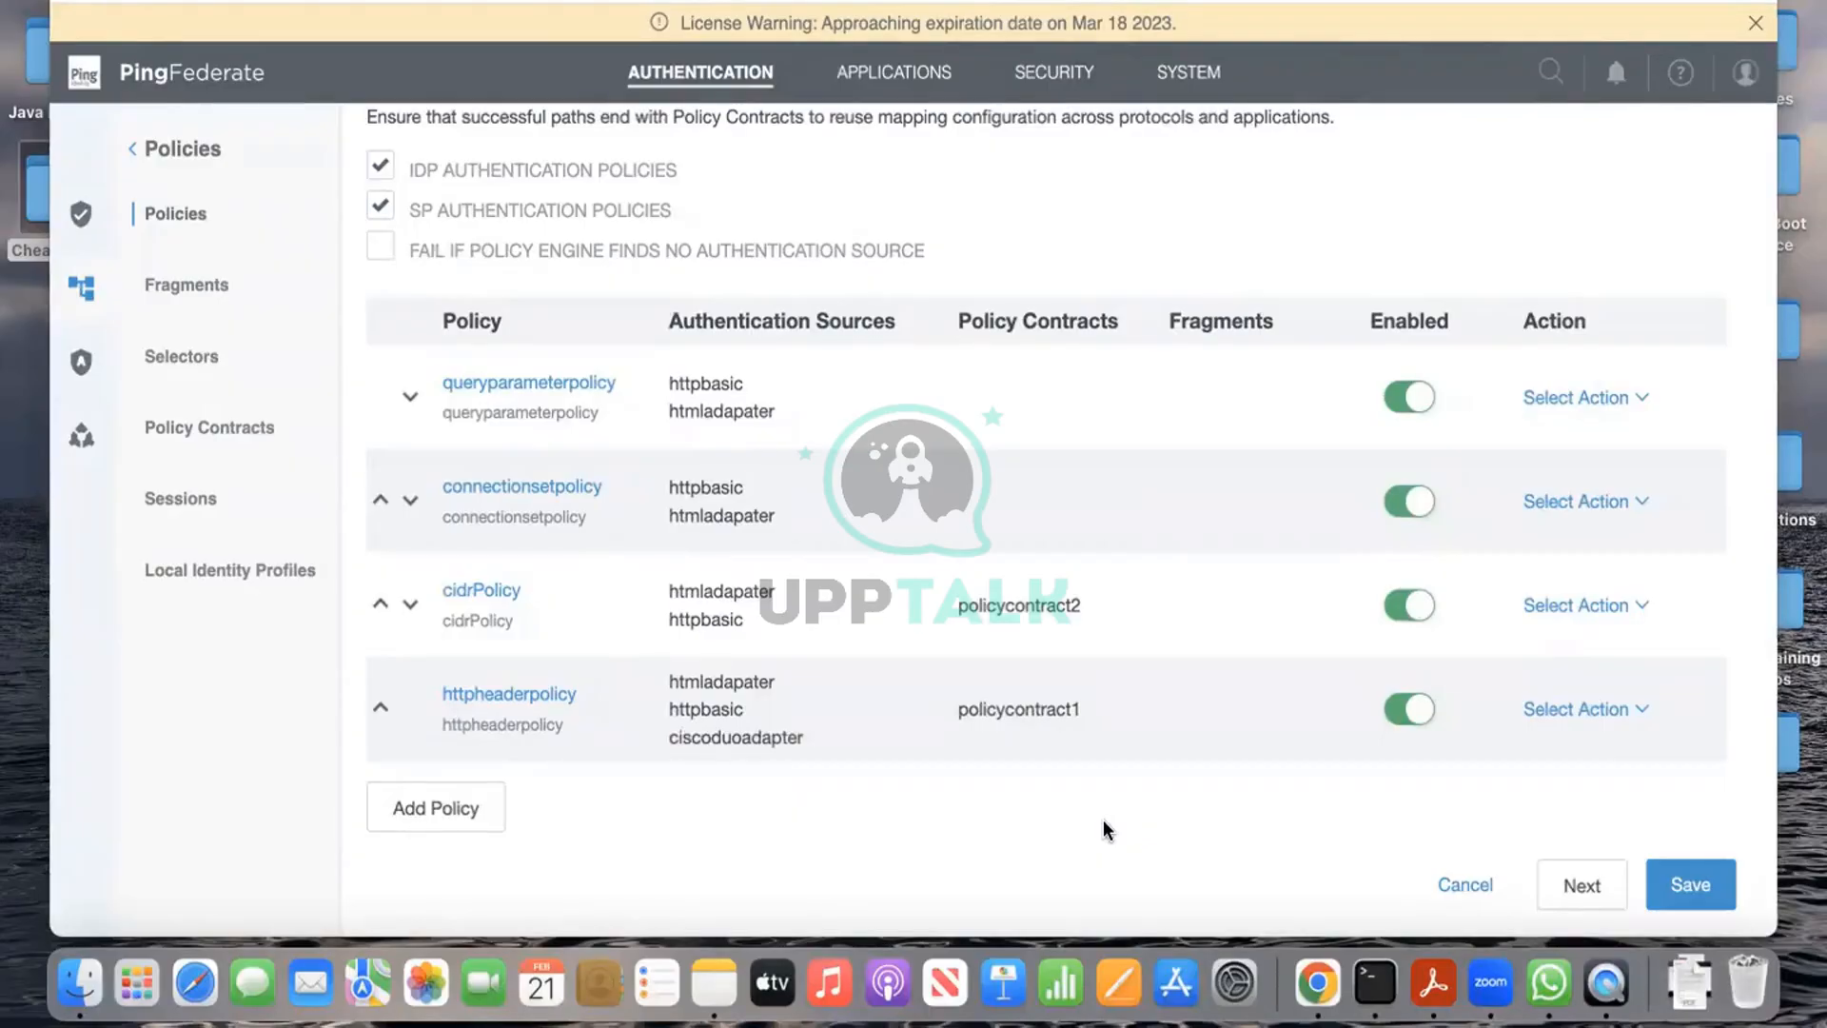
scroll(1104, 819, up, 3)
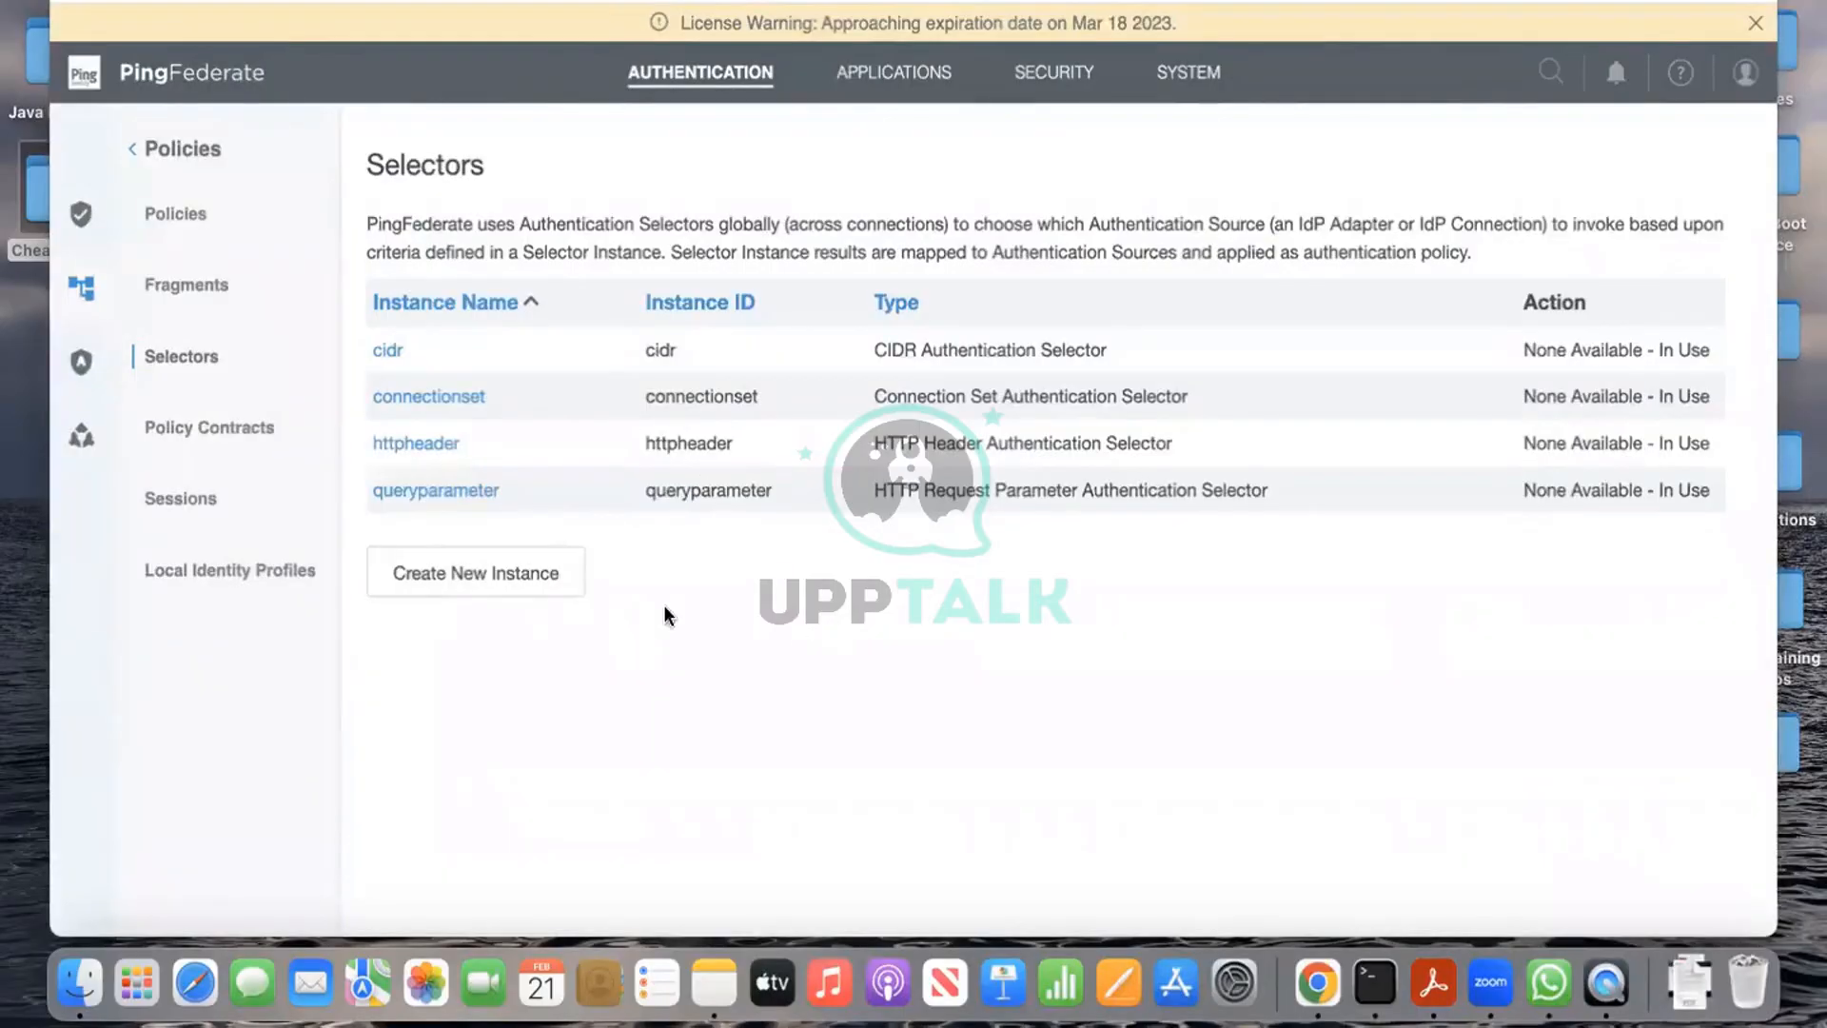
click(894, 72)
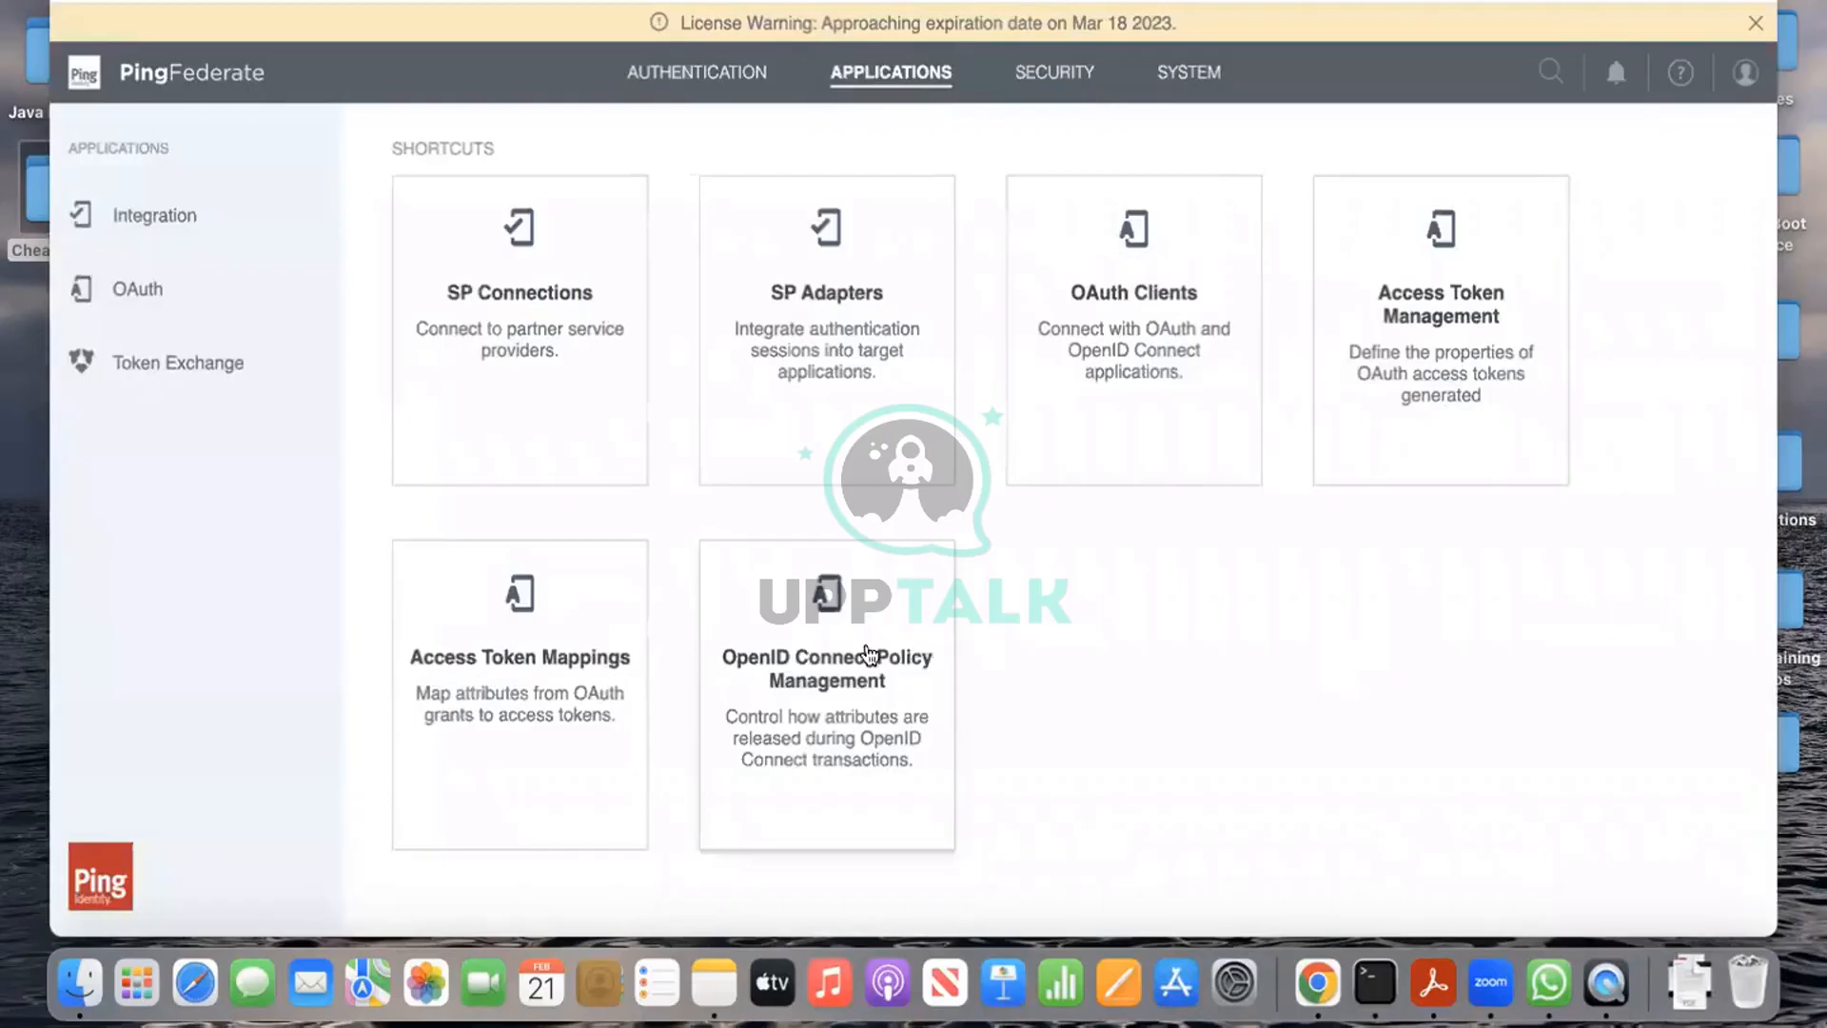
Step: Add a new policy under OpenID Connect Policy Management, ready to fill in its Policy ID
click(830, 703)
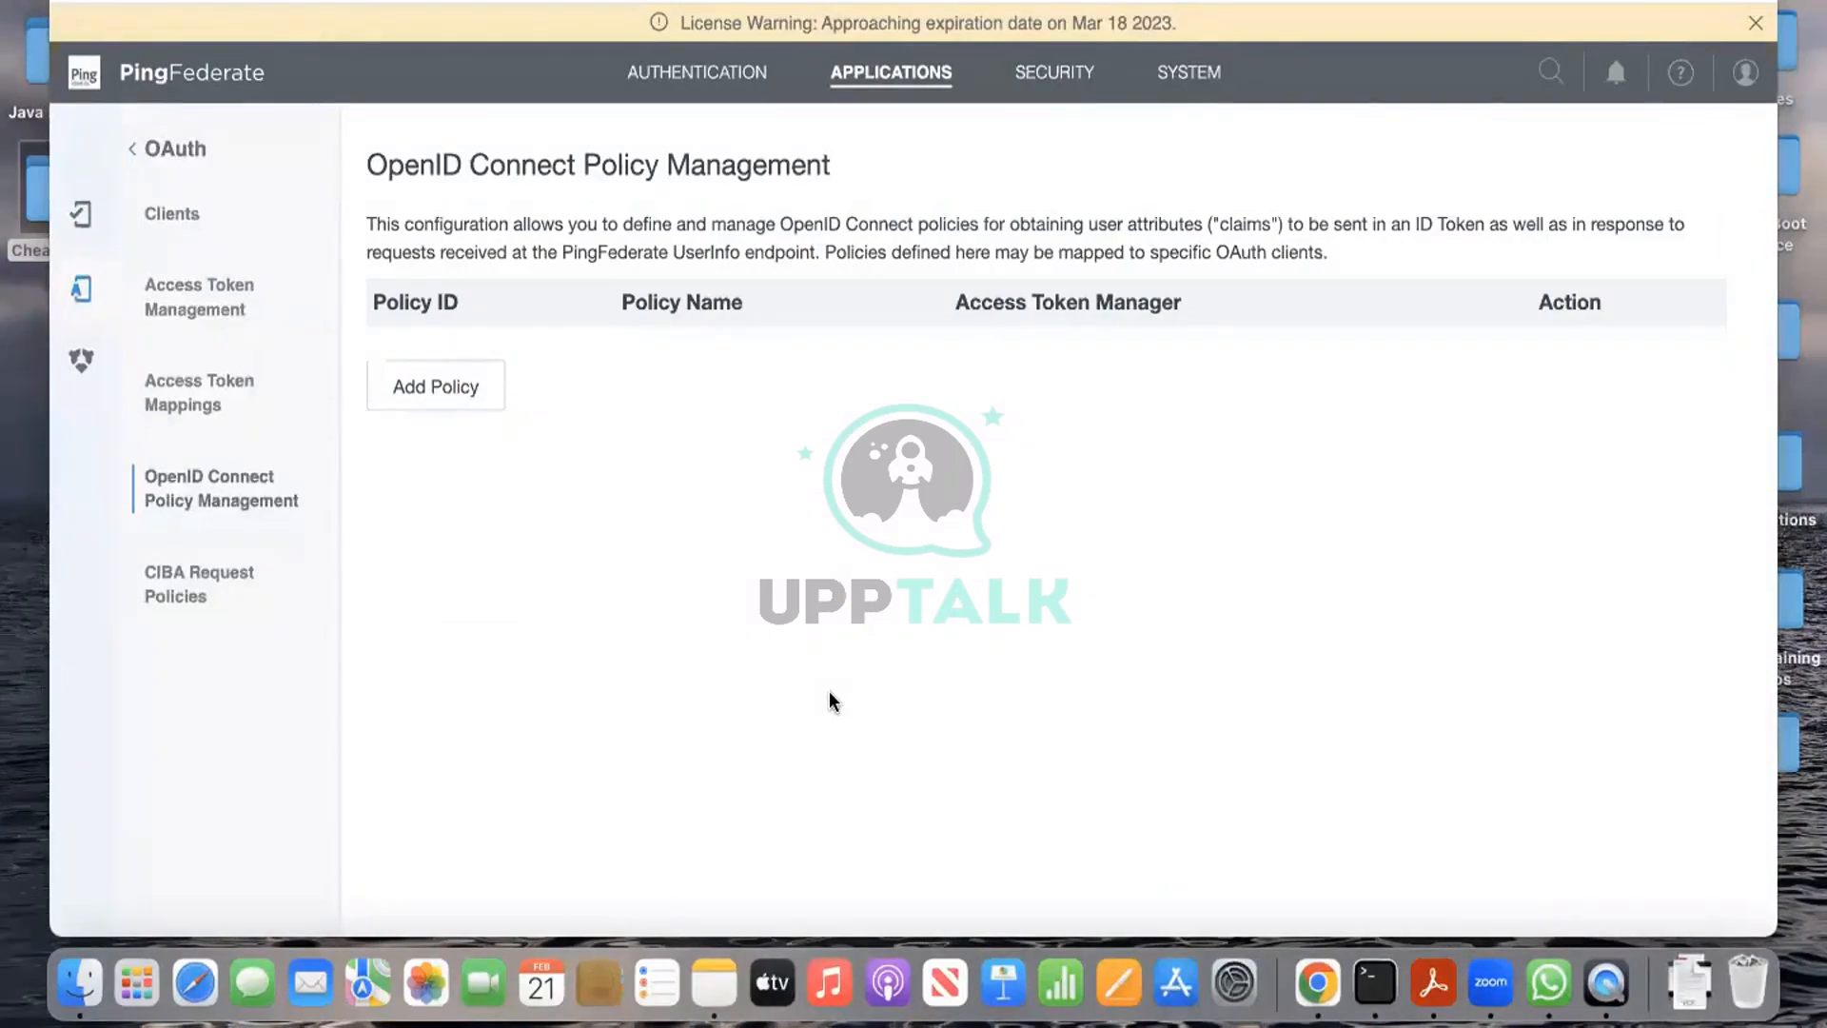
click(470, 394)
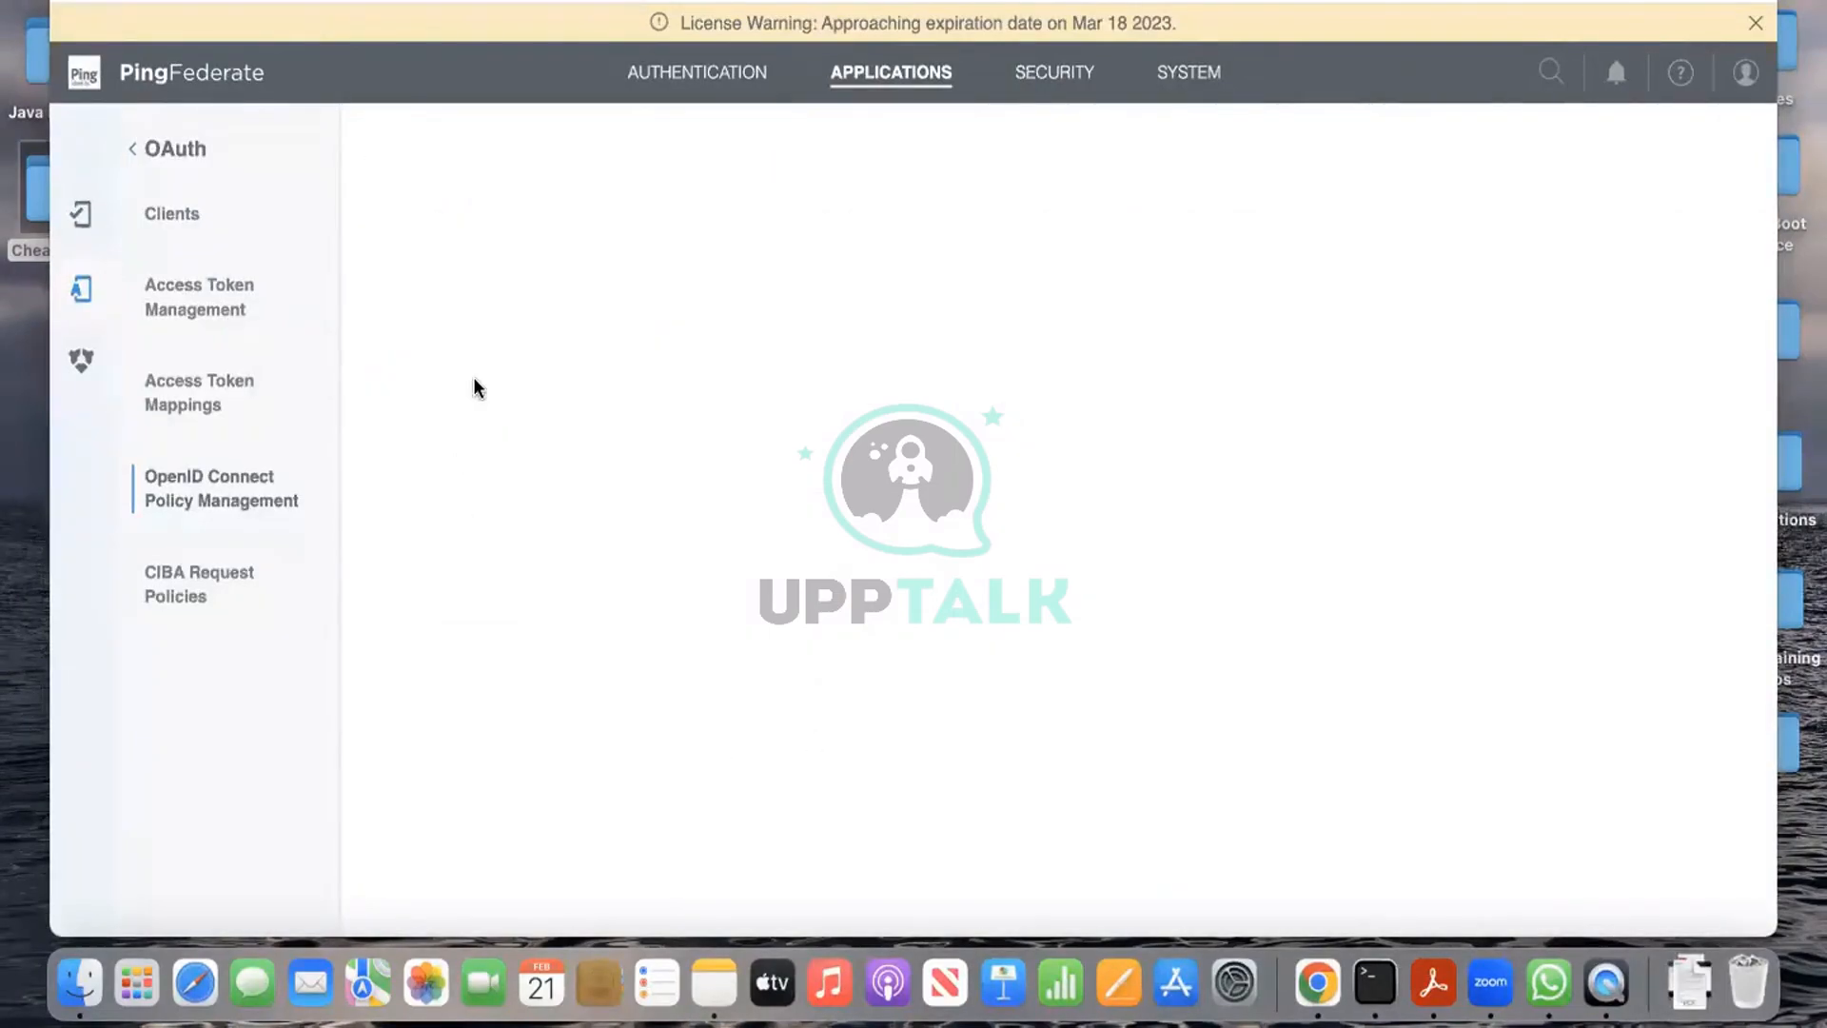
click(888, 364)
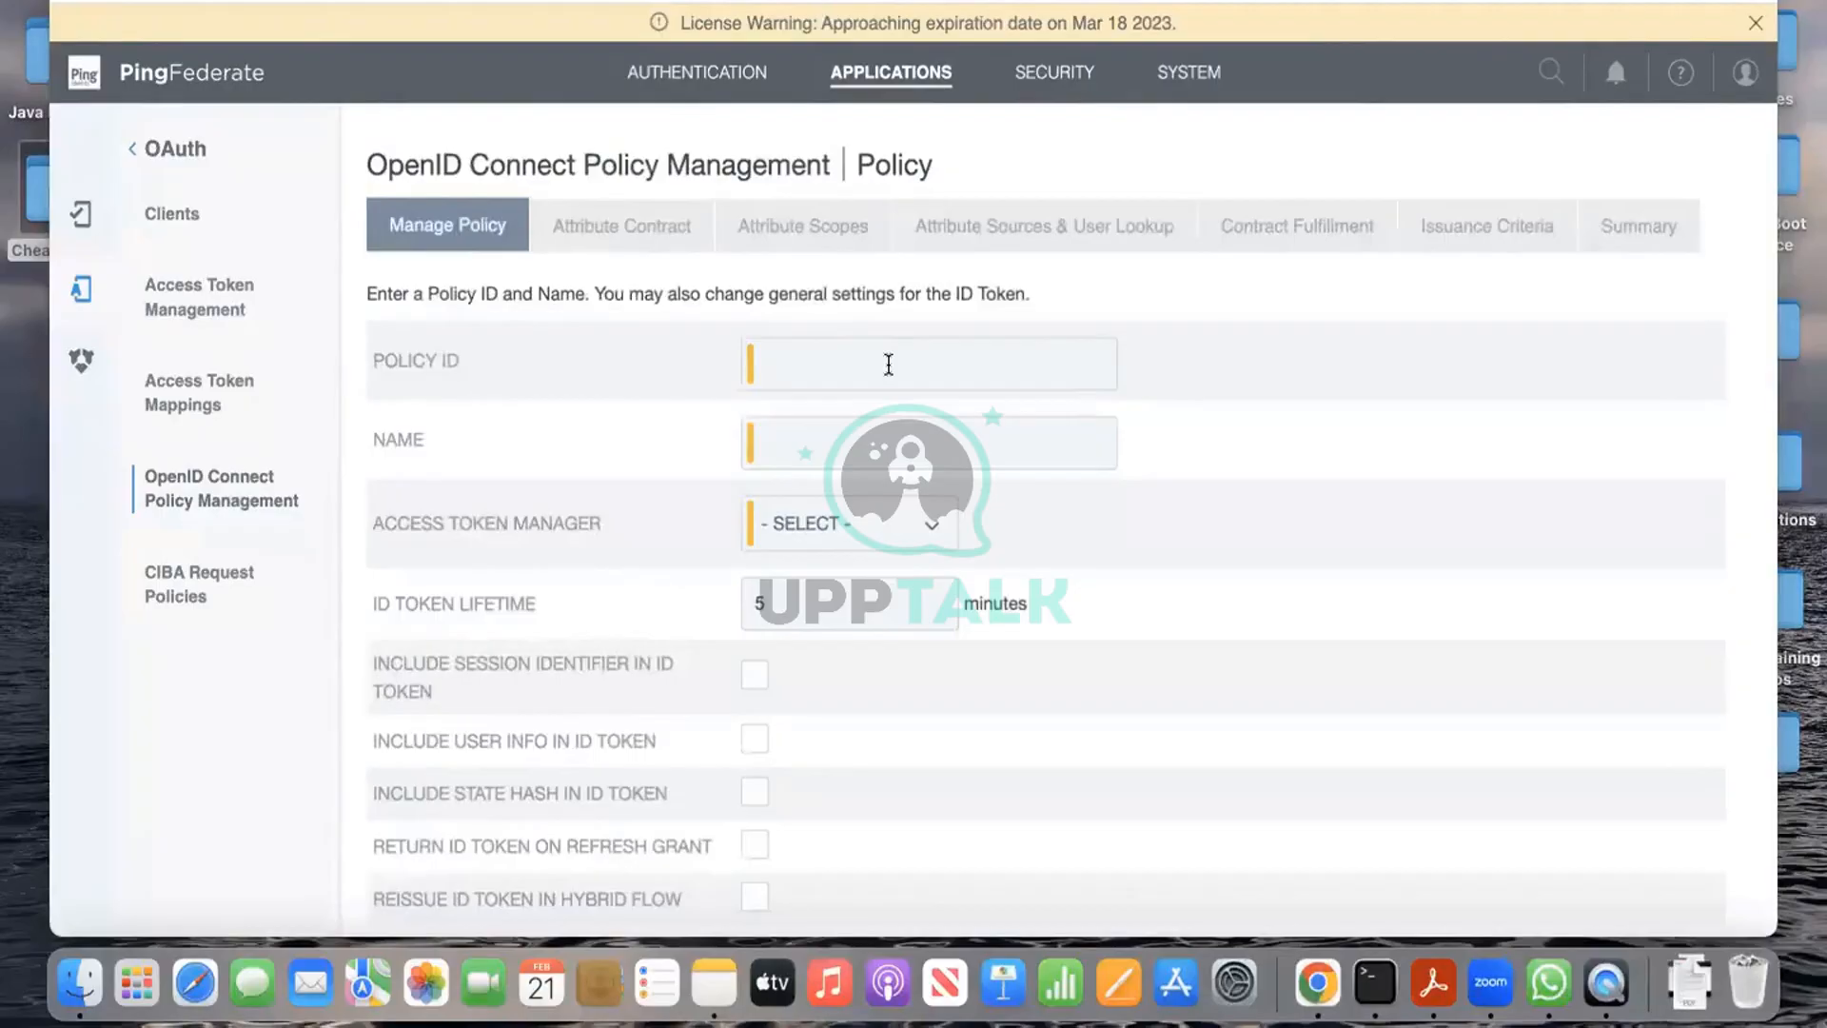
Step: Enter openid1 as the Policy ID and copy it into the Name field
text(open1)
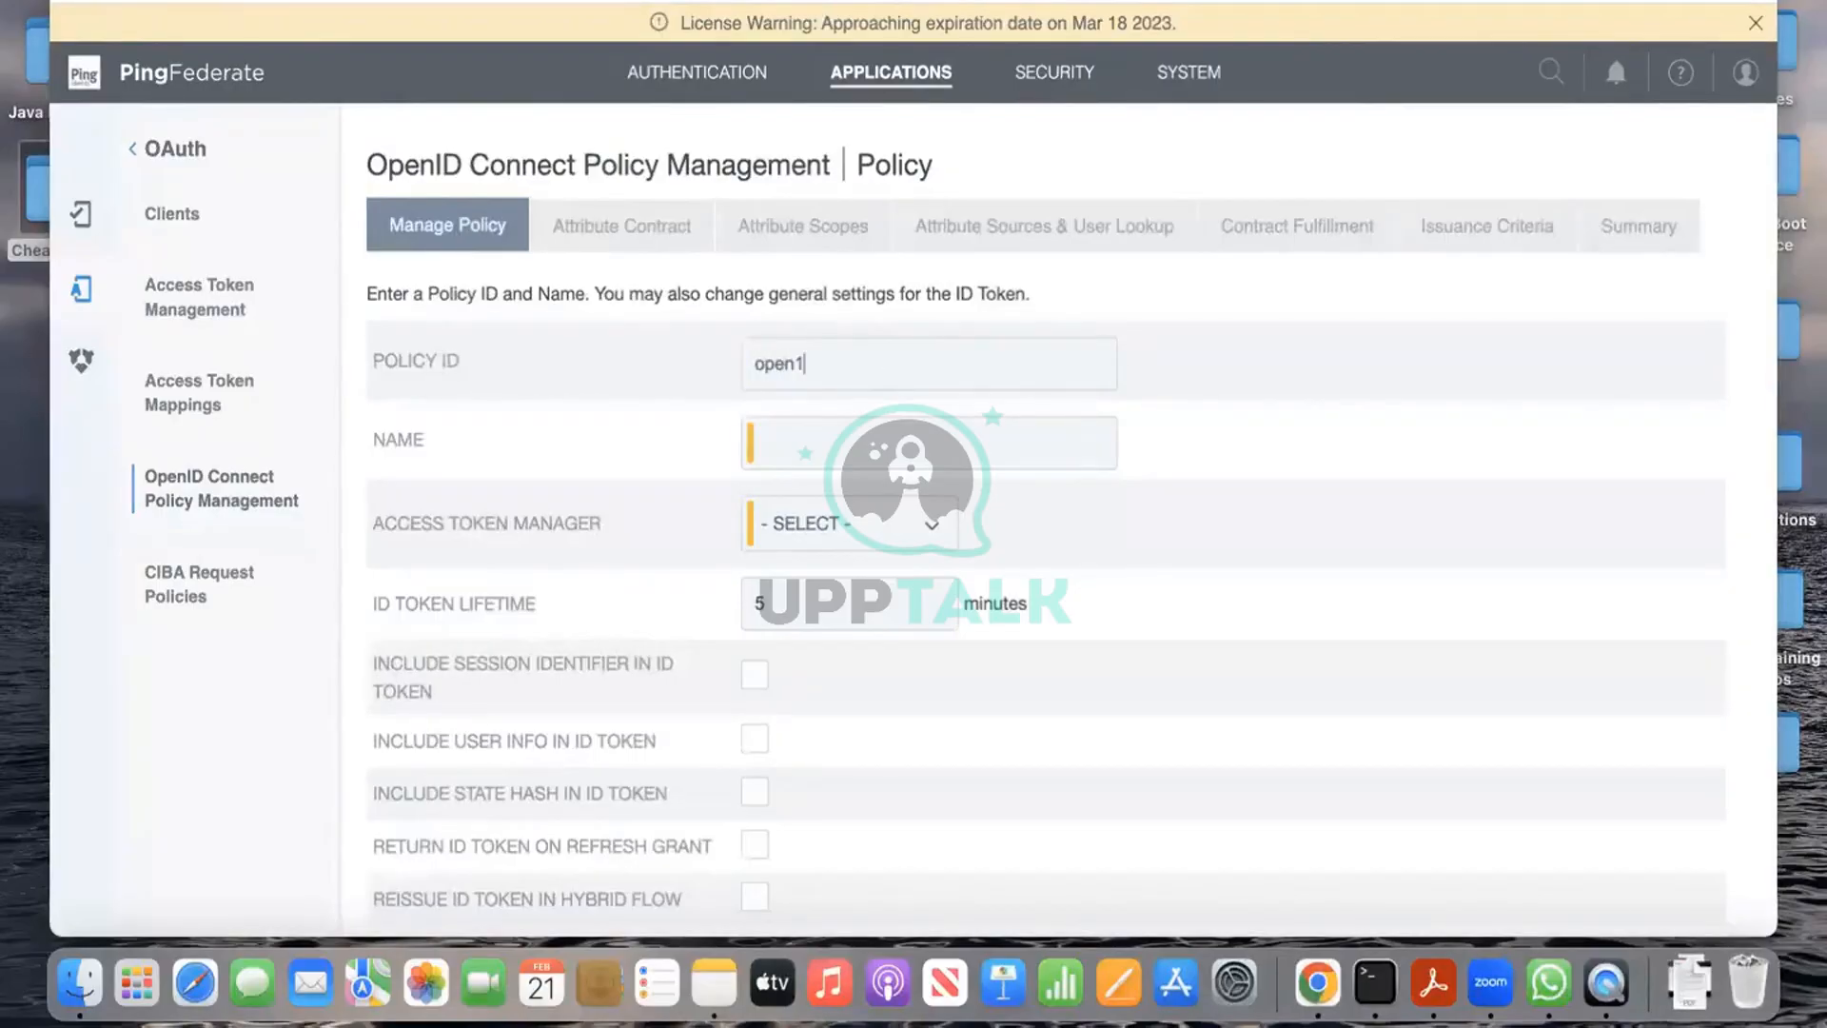
key(BackSpace)
text(id1)
drag(848, 355, 724, 354)
key(super+c)
click(808, 441)
key(super+v)
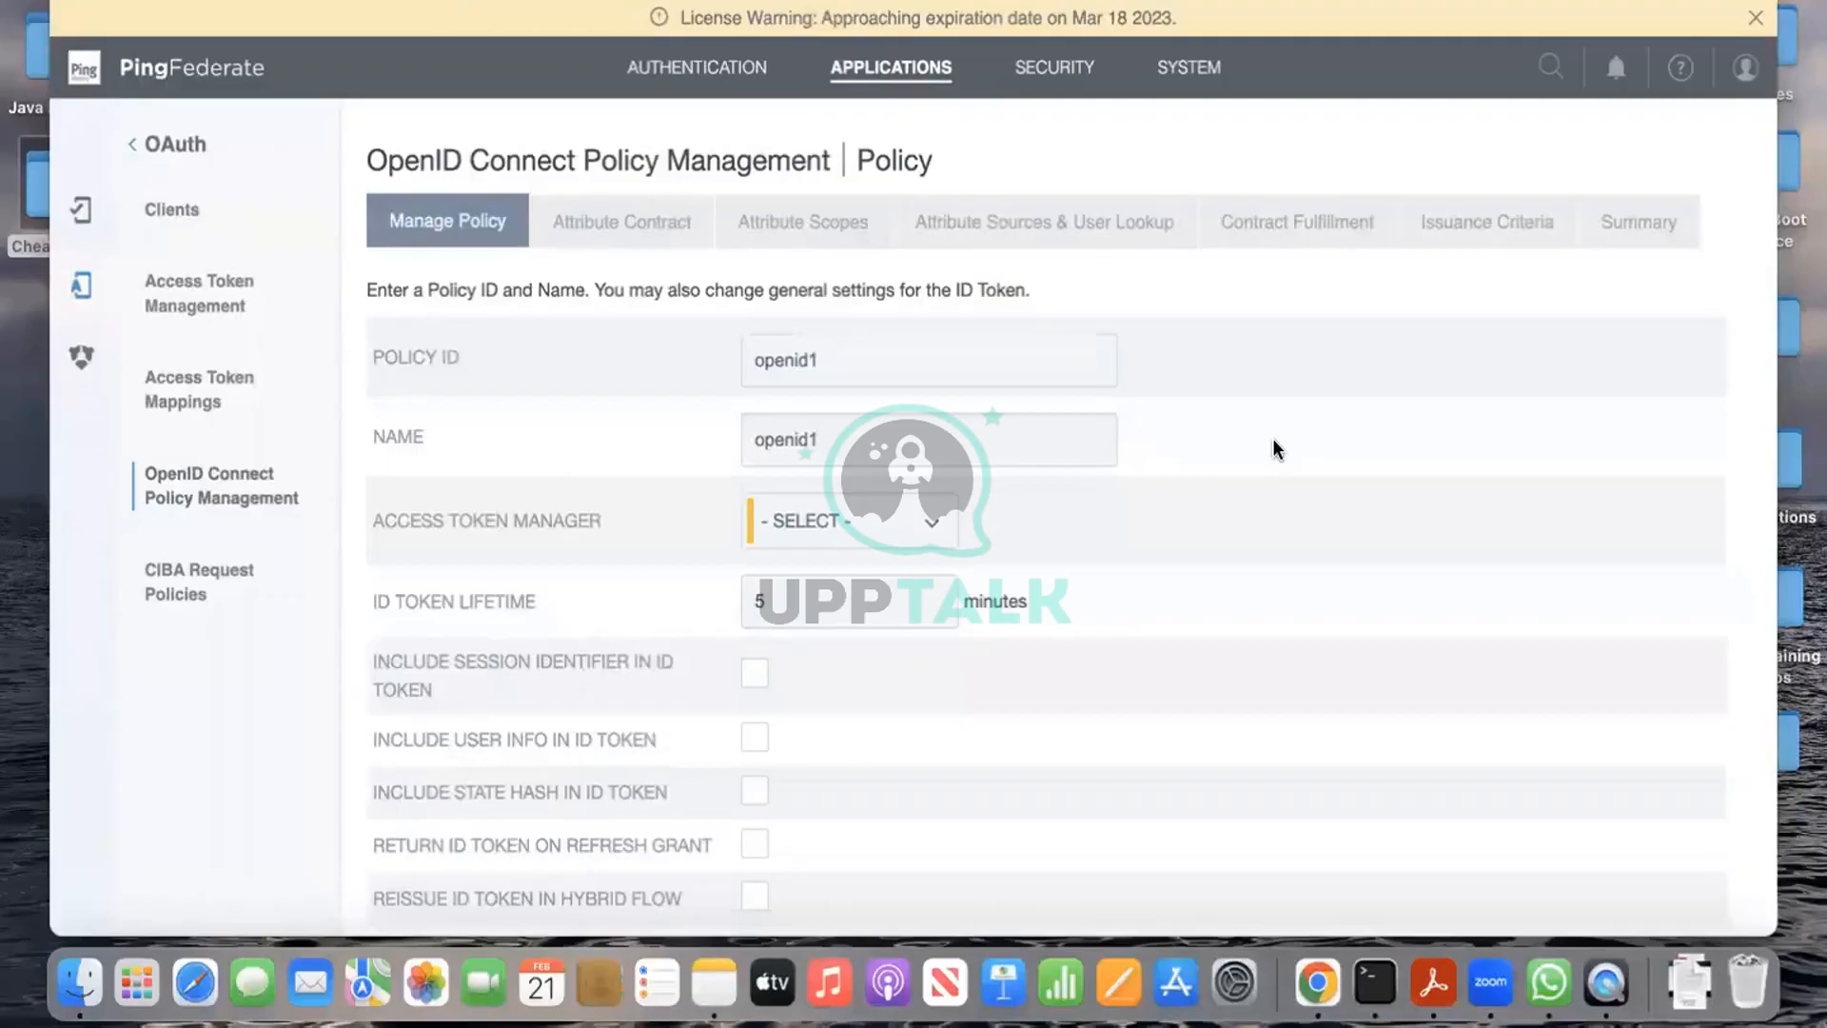
click(845, 522)
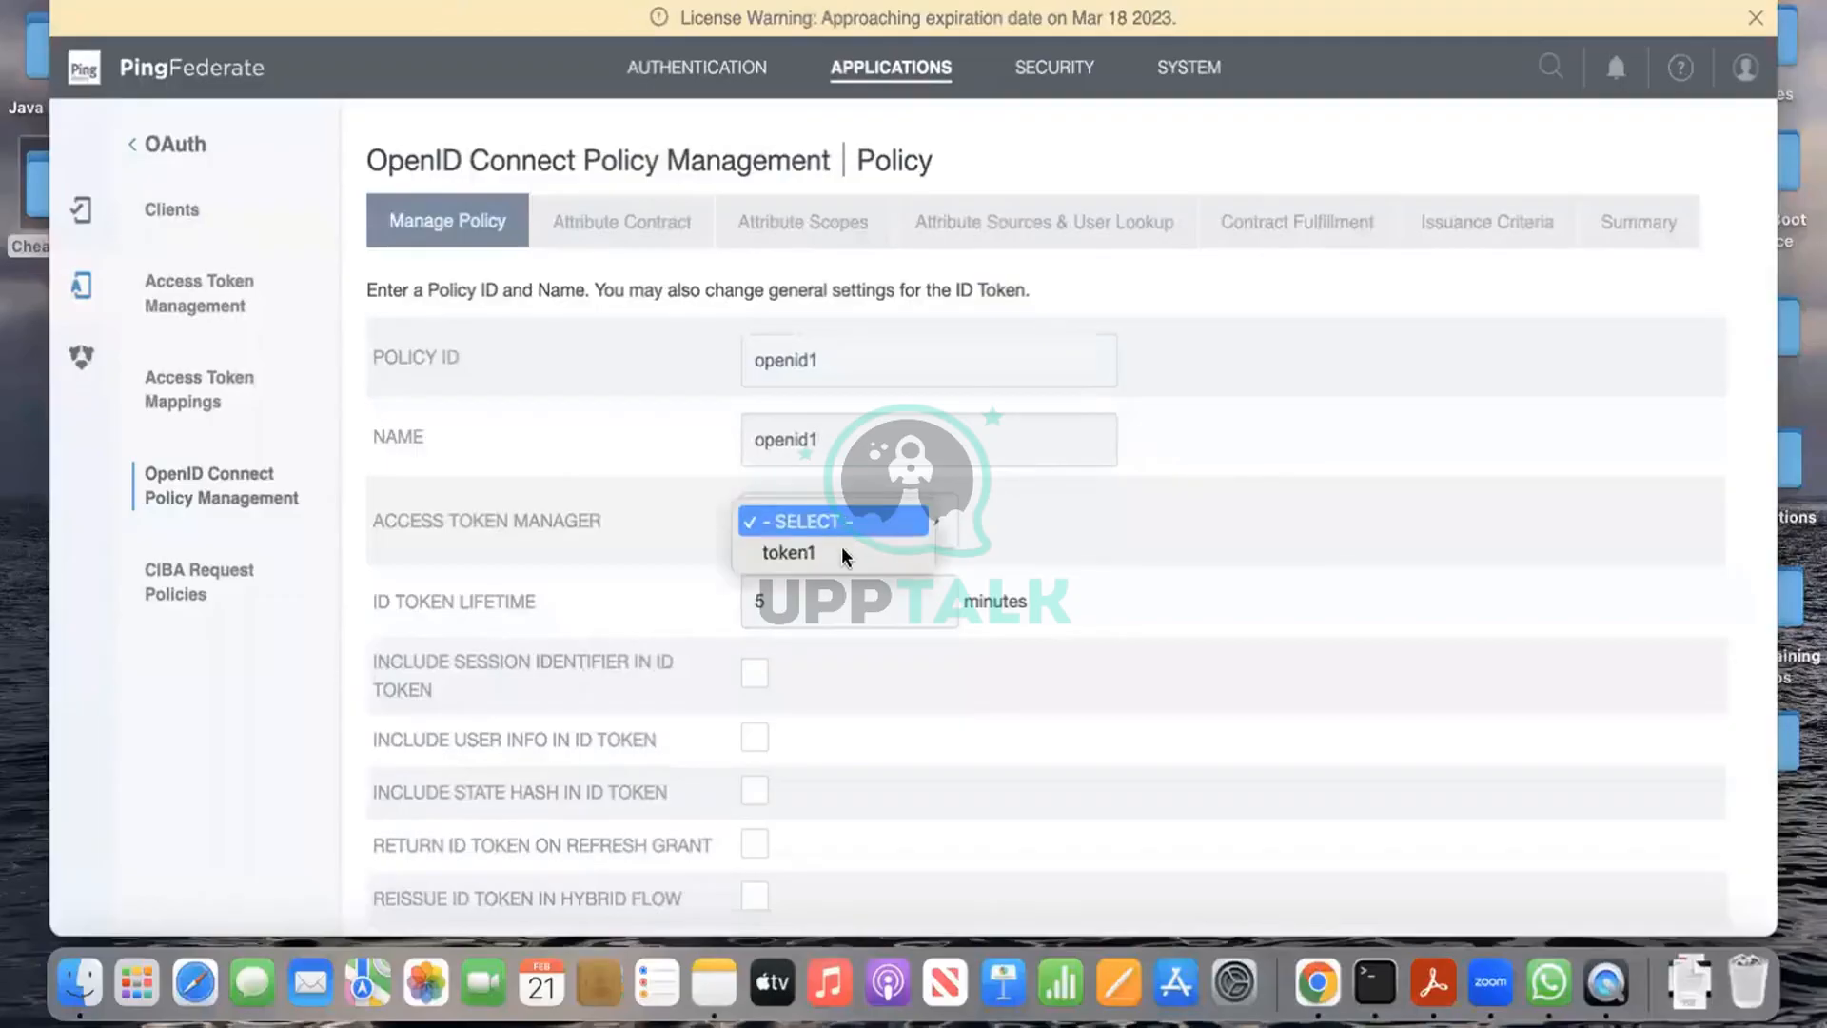
Step: Select token1 as the access token manager and enable Include User Info in ID Token
click(842, 549)
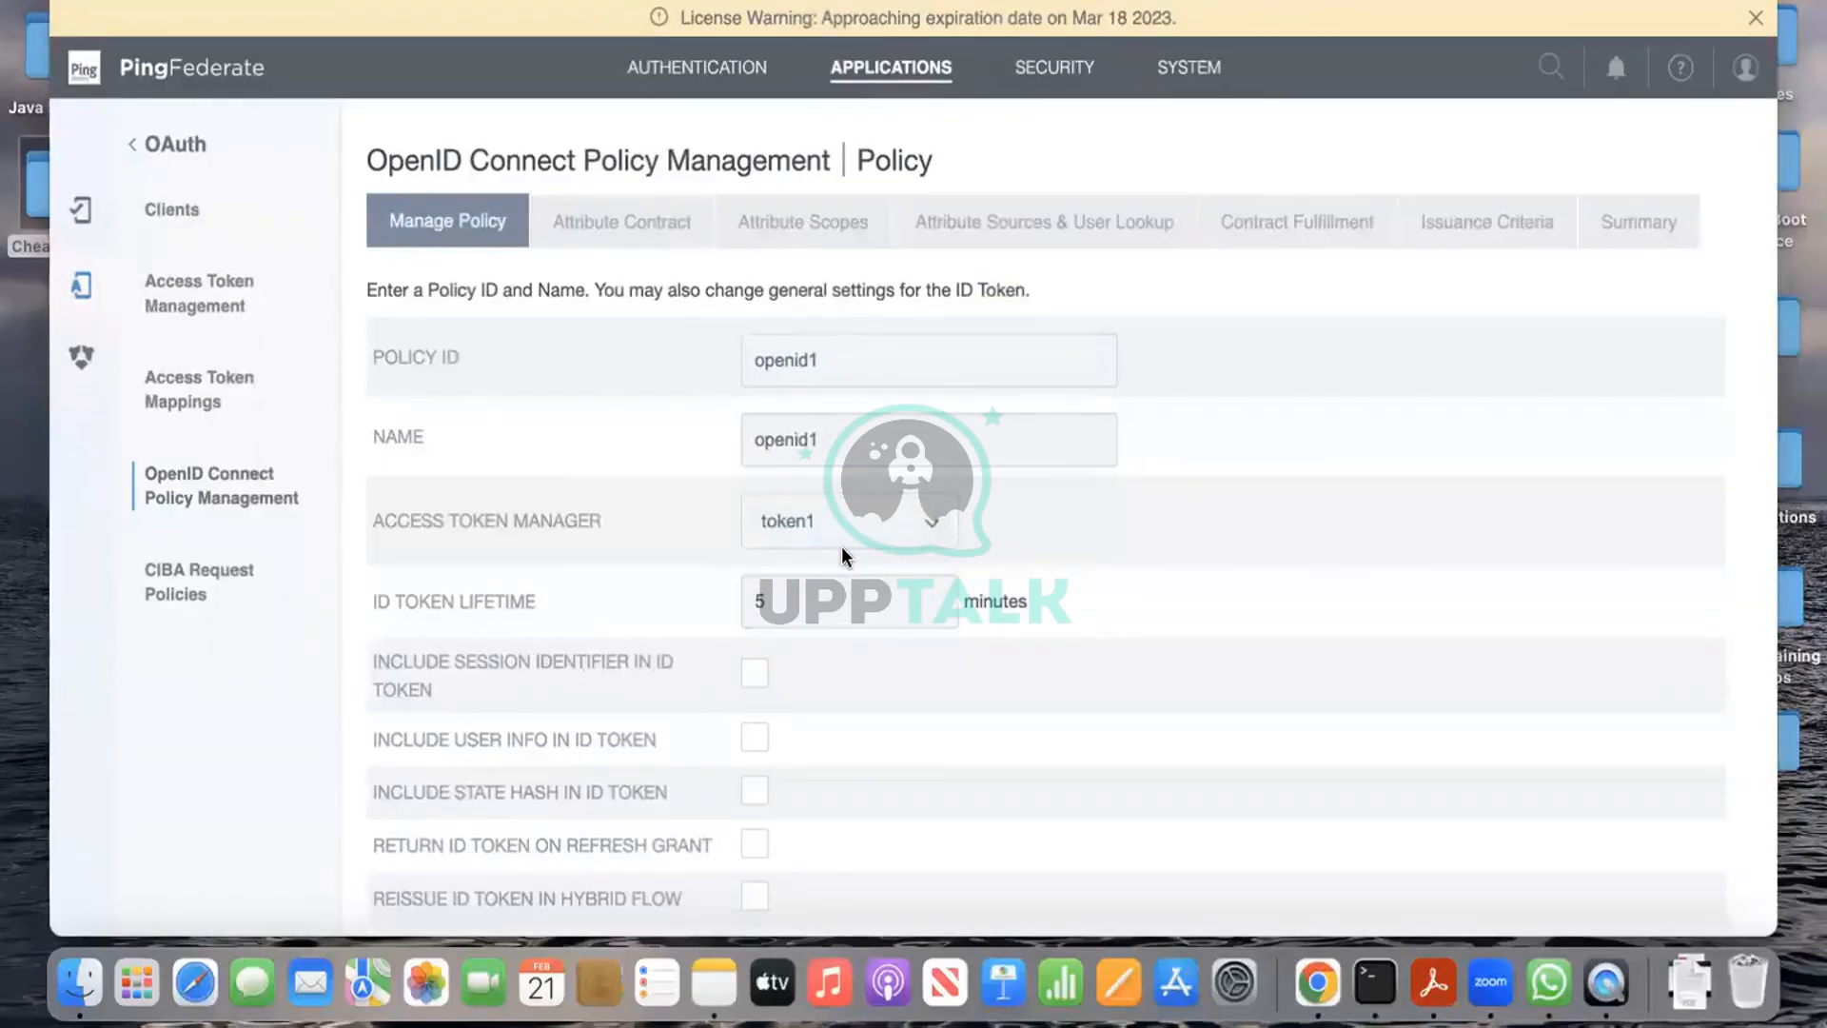
scroll(842, 546, down, 3)
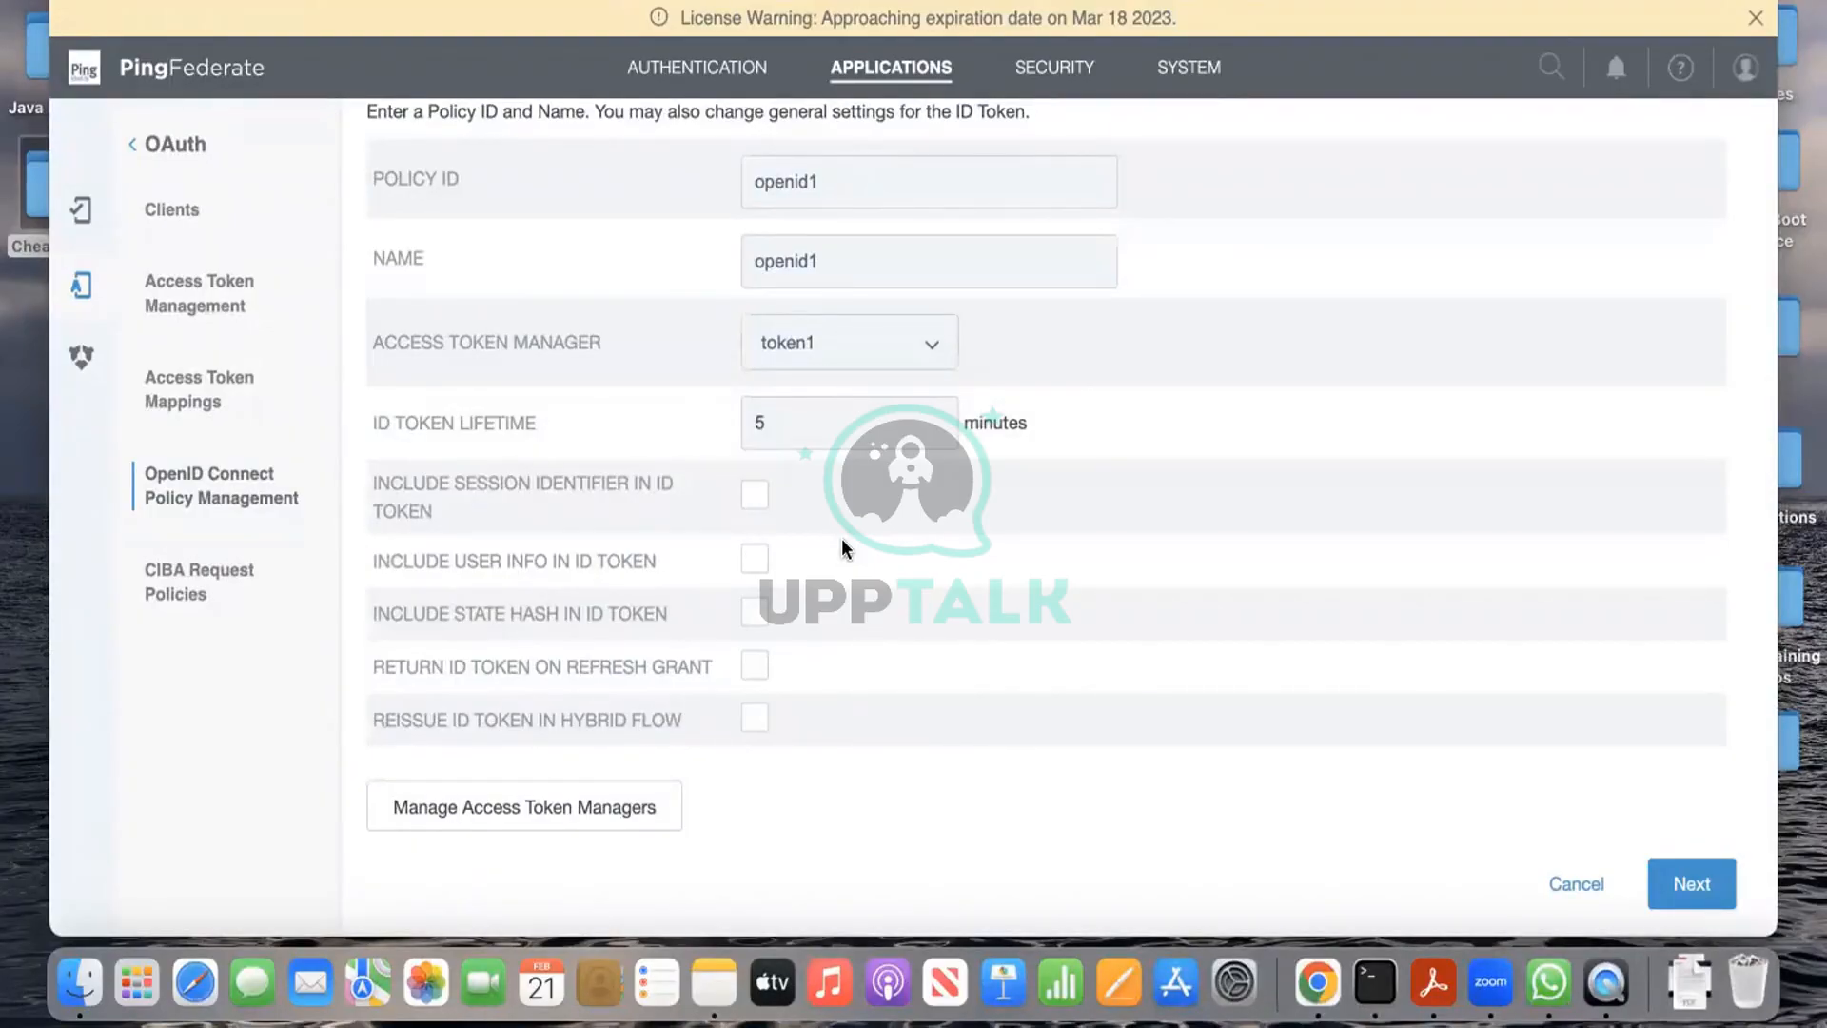
scroll(917, 621, down, 1)
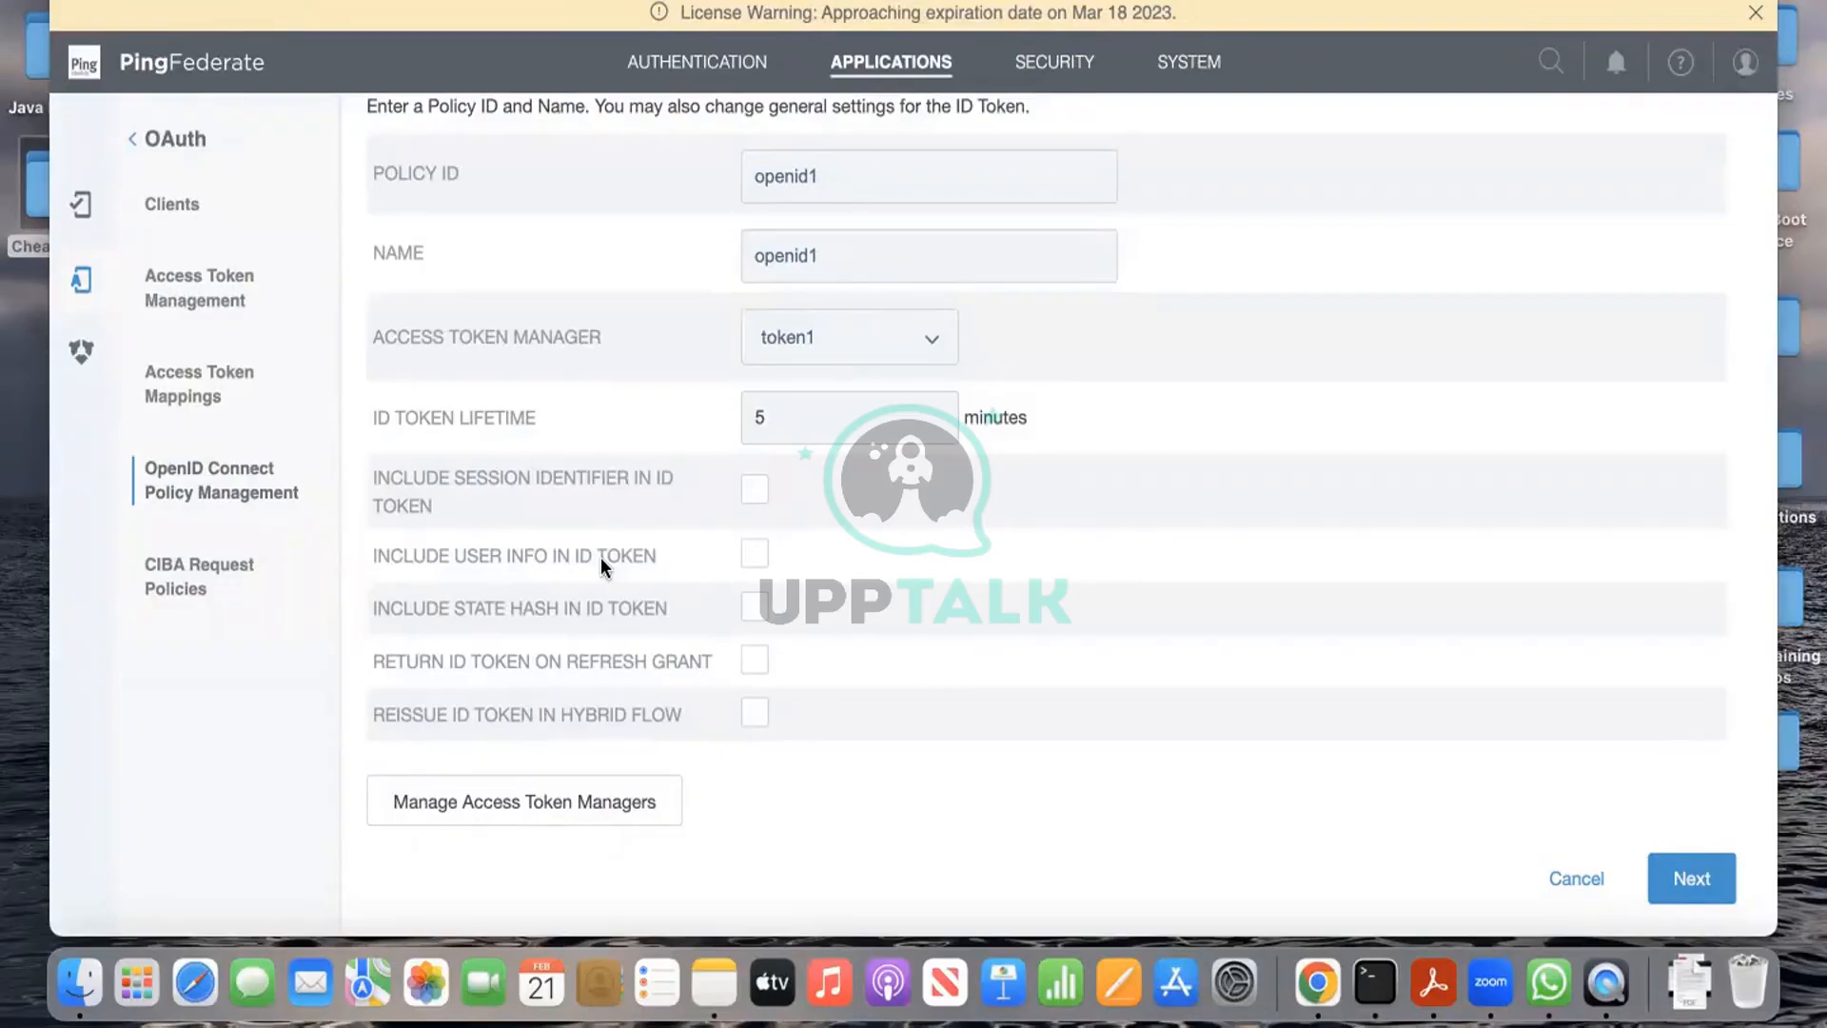
click(752, 557)
Step: Advance to the Attribute Contract and review sub plus extended attributes like address, email and given_name
click(1713, 873)
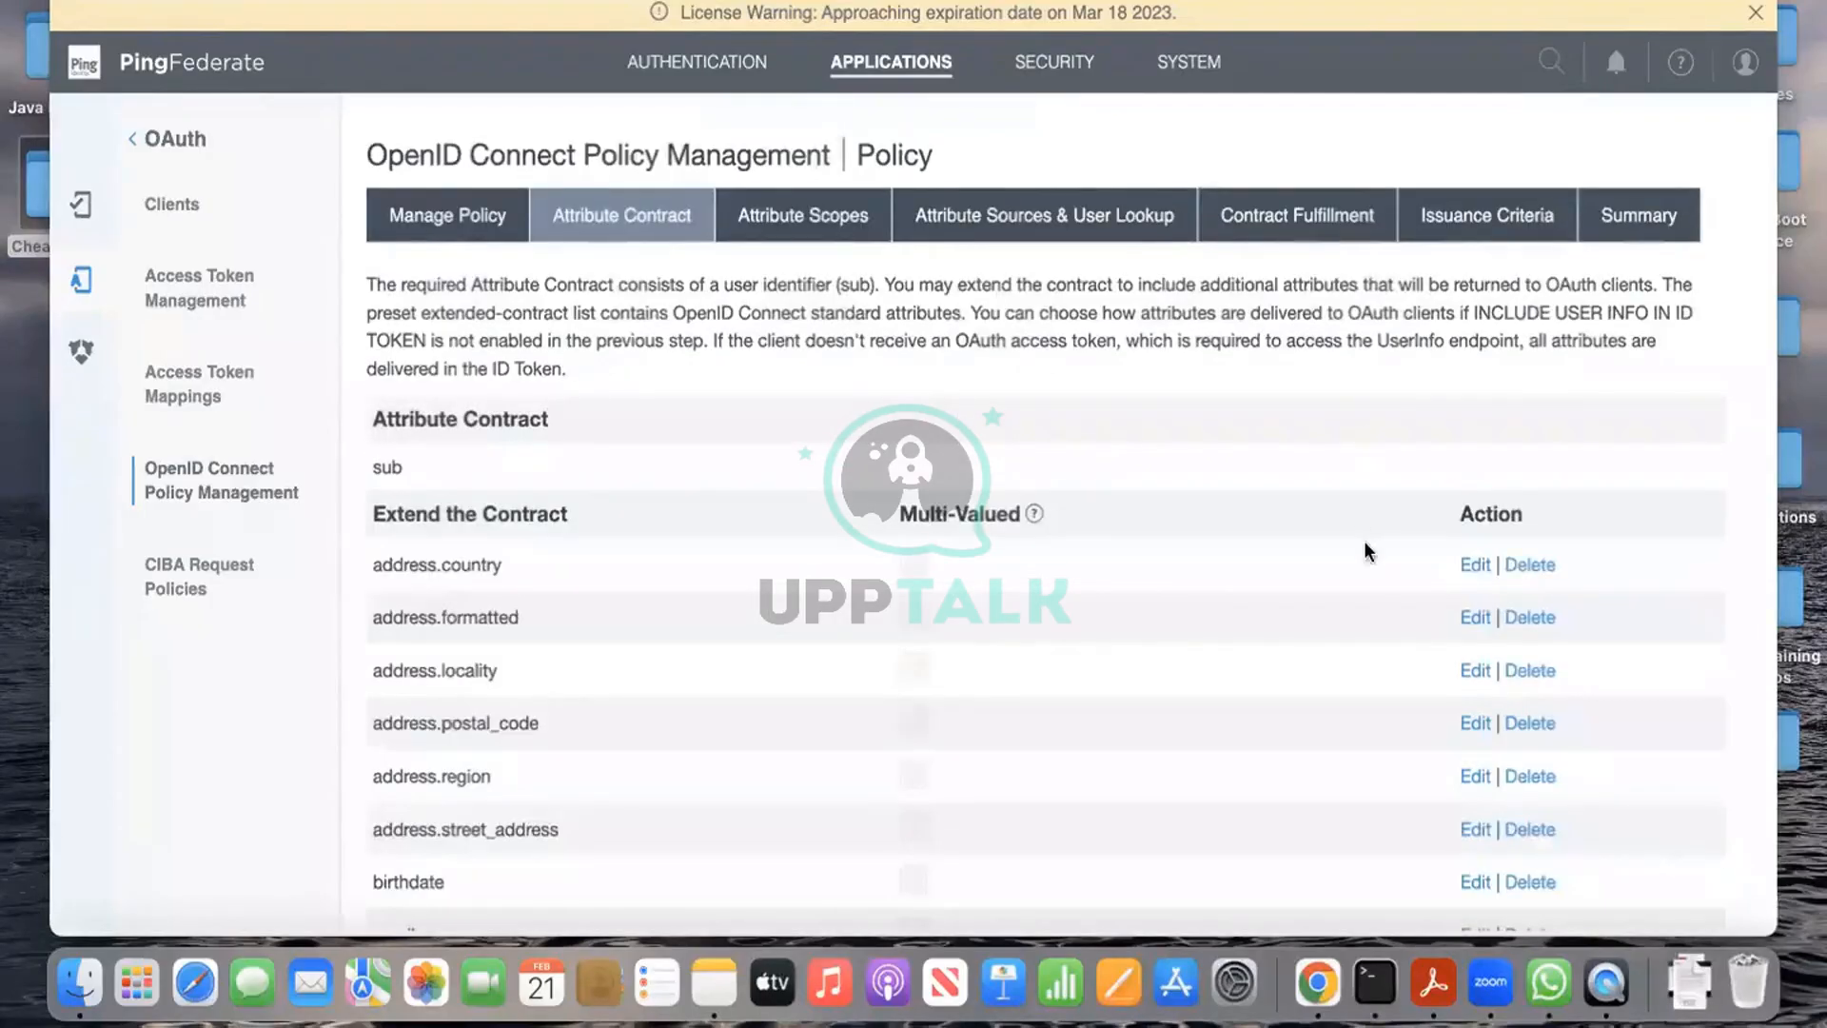
scroll(1361, 562, down, 2)
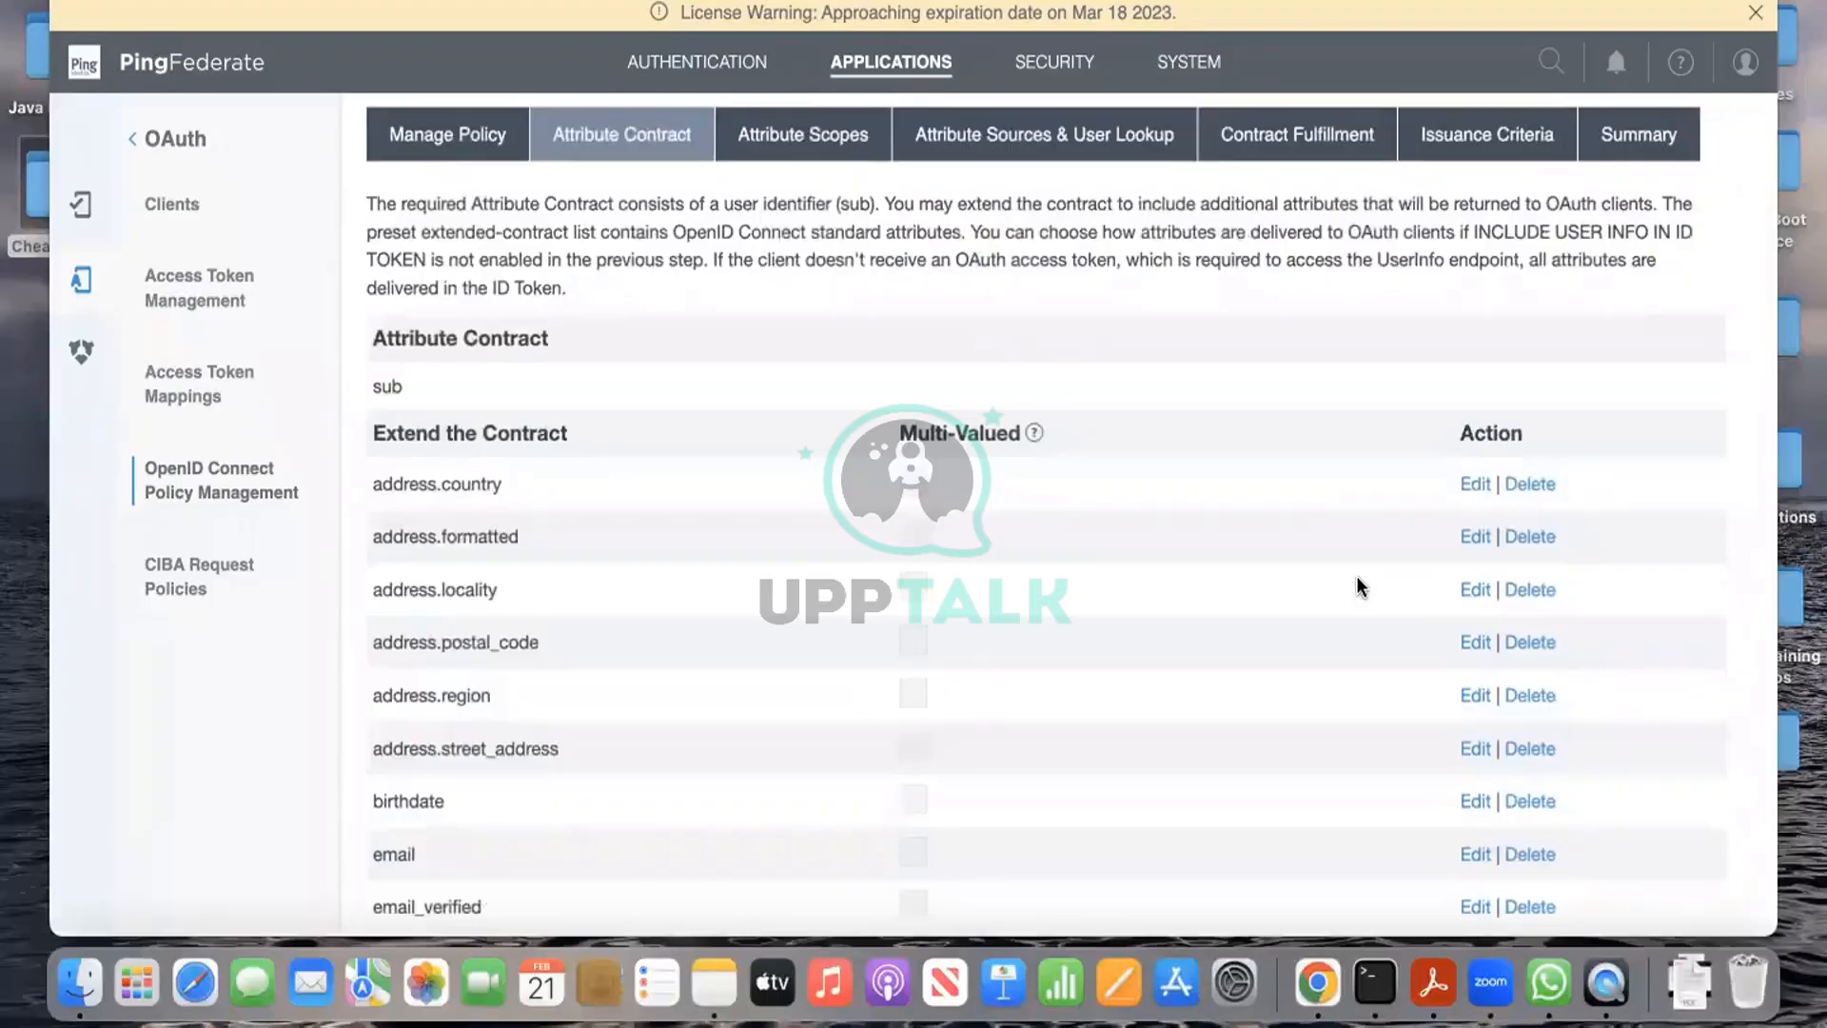
scroll(1356, 575, down, 2)
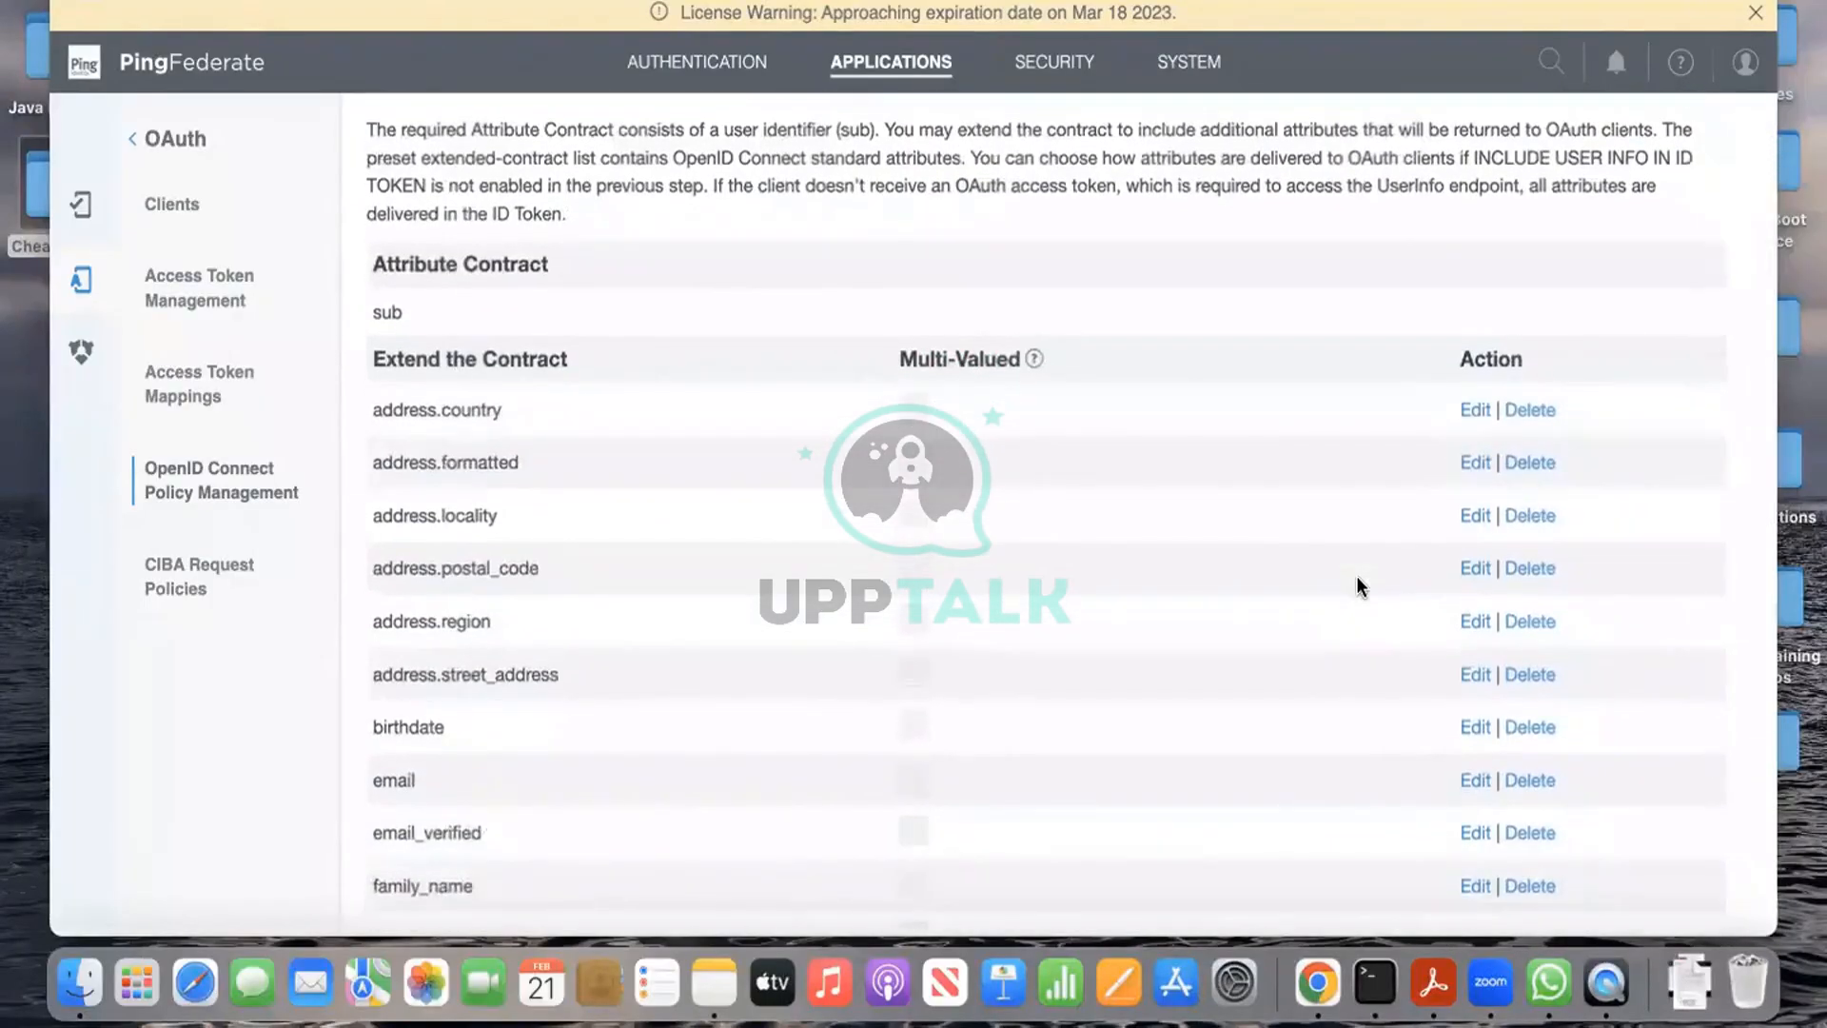
scroll(1356, 575, down, 1)
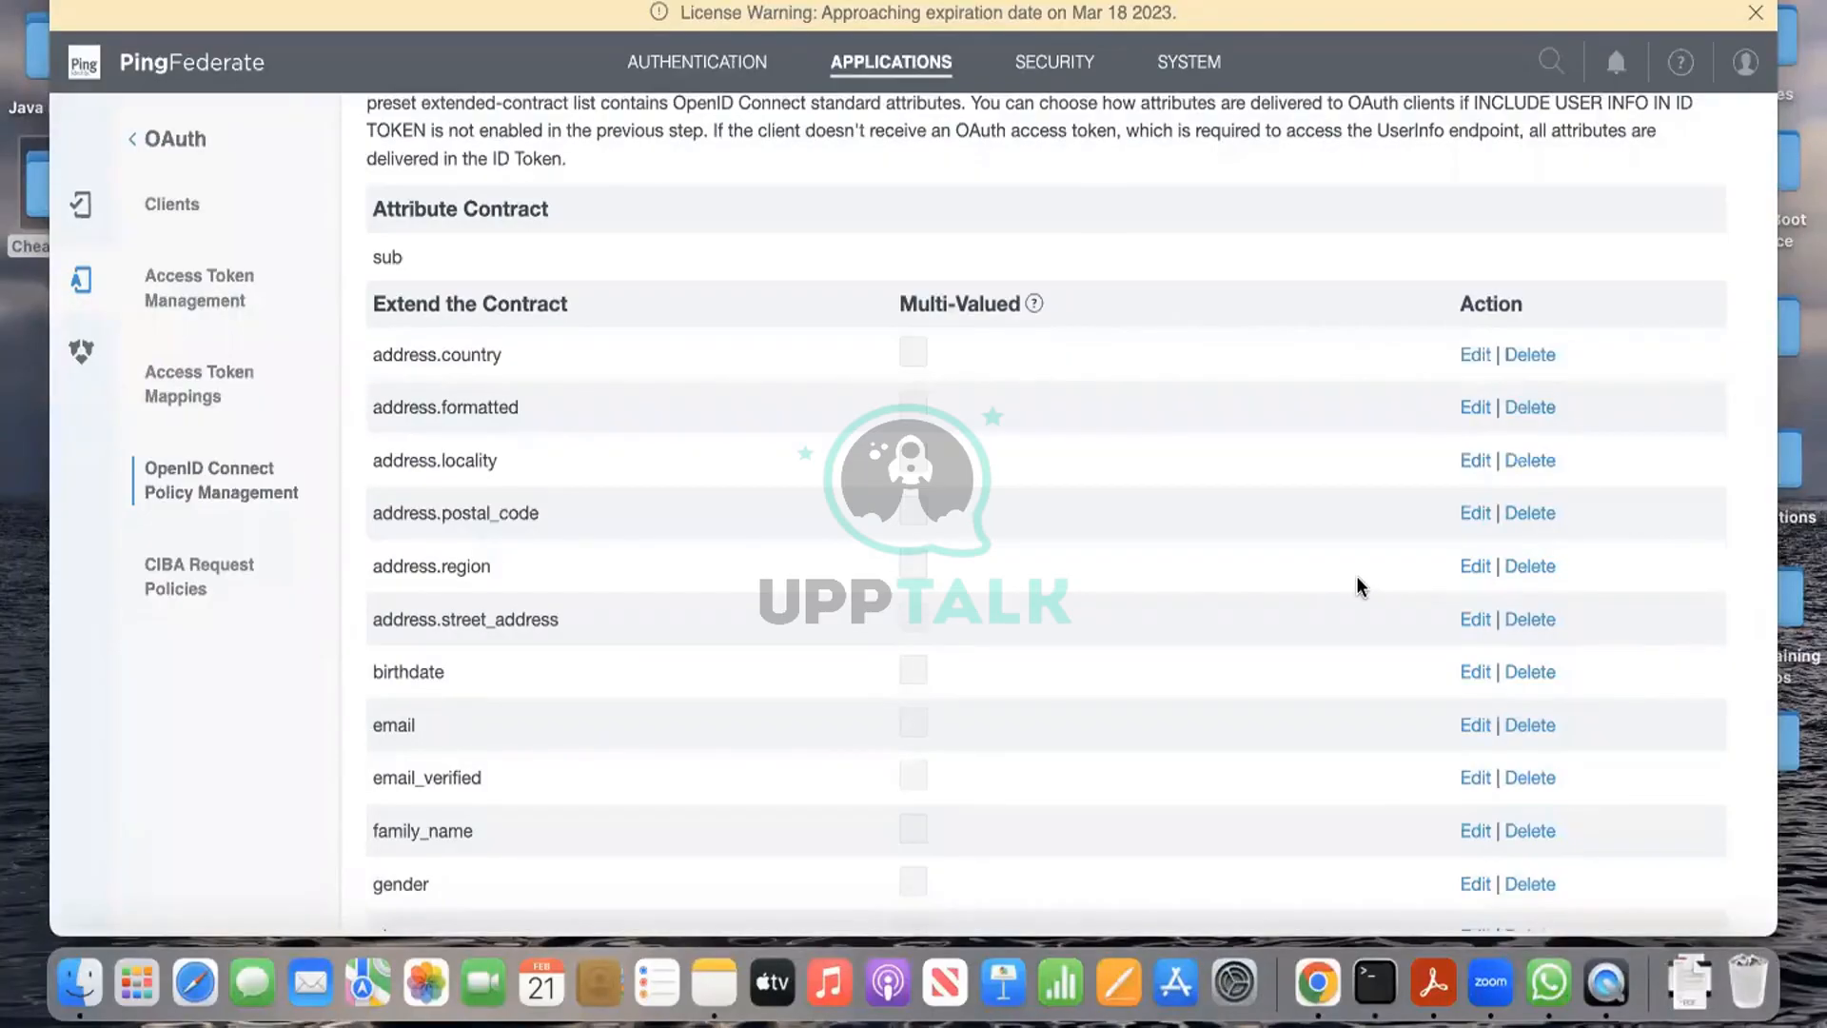
scroll(1357, 578, down, 2)
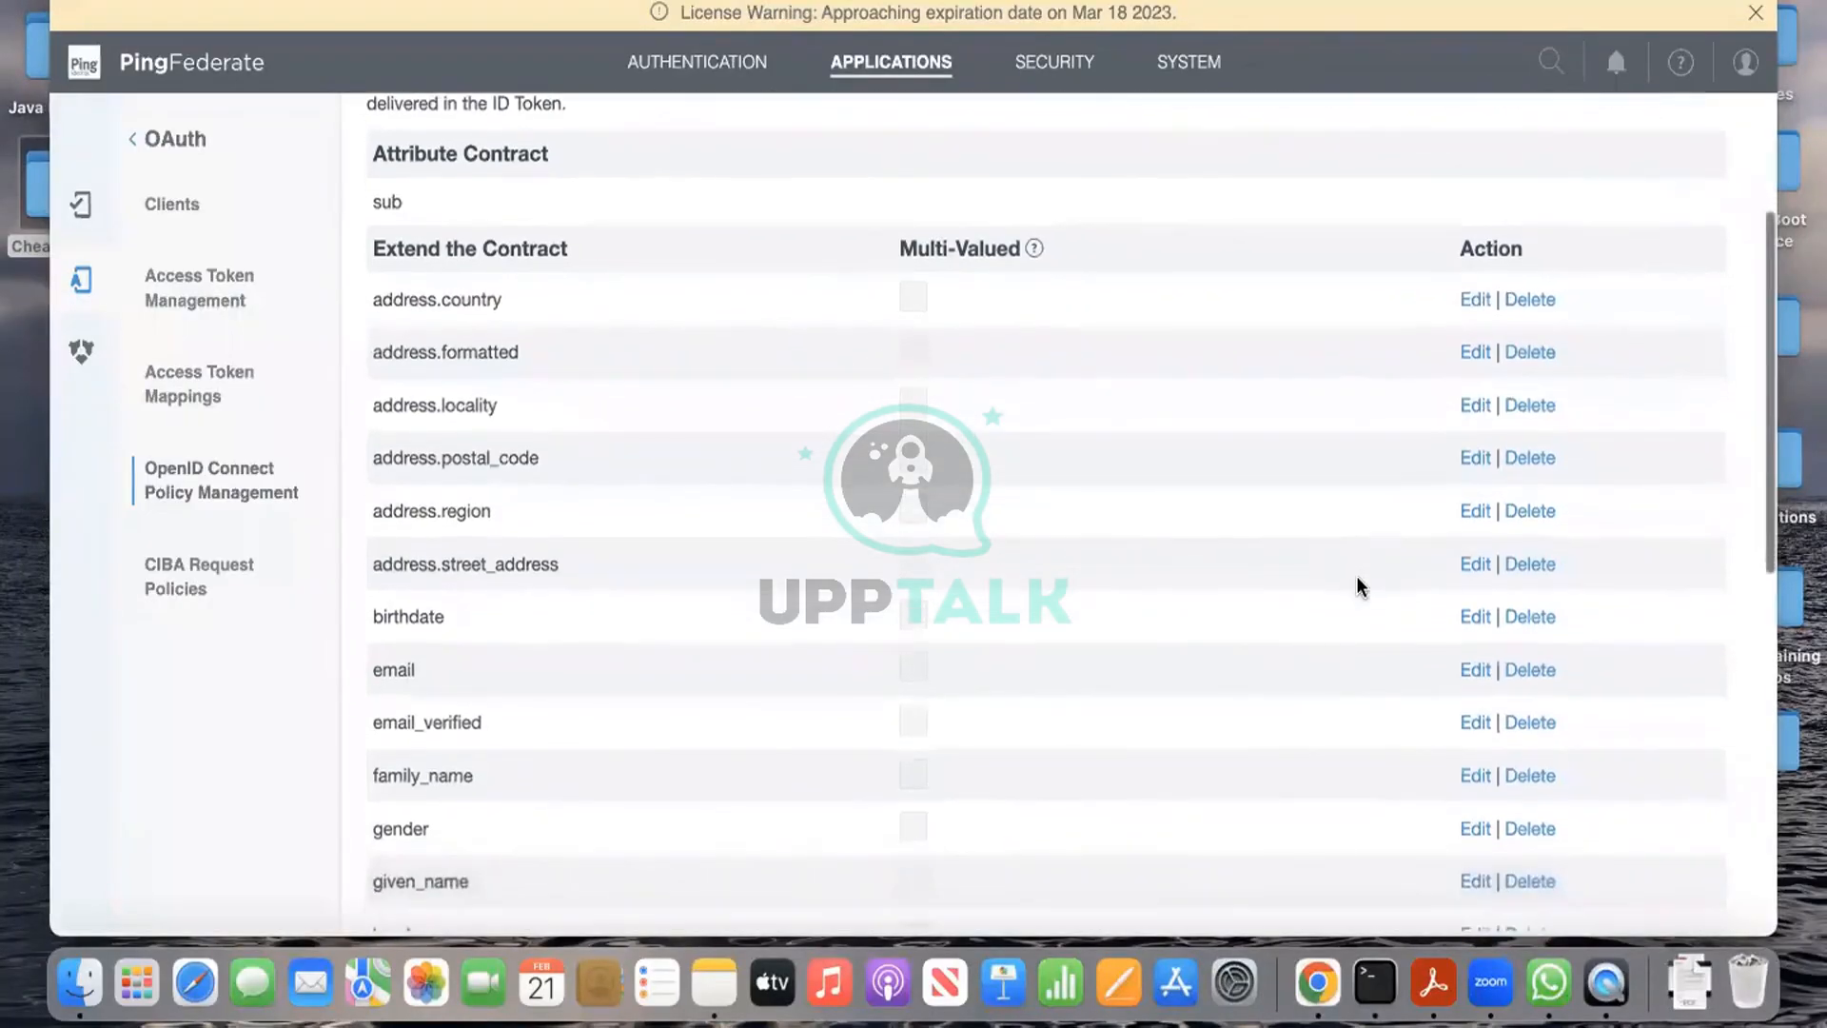
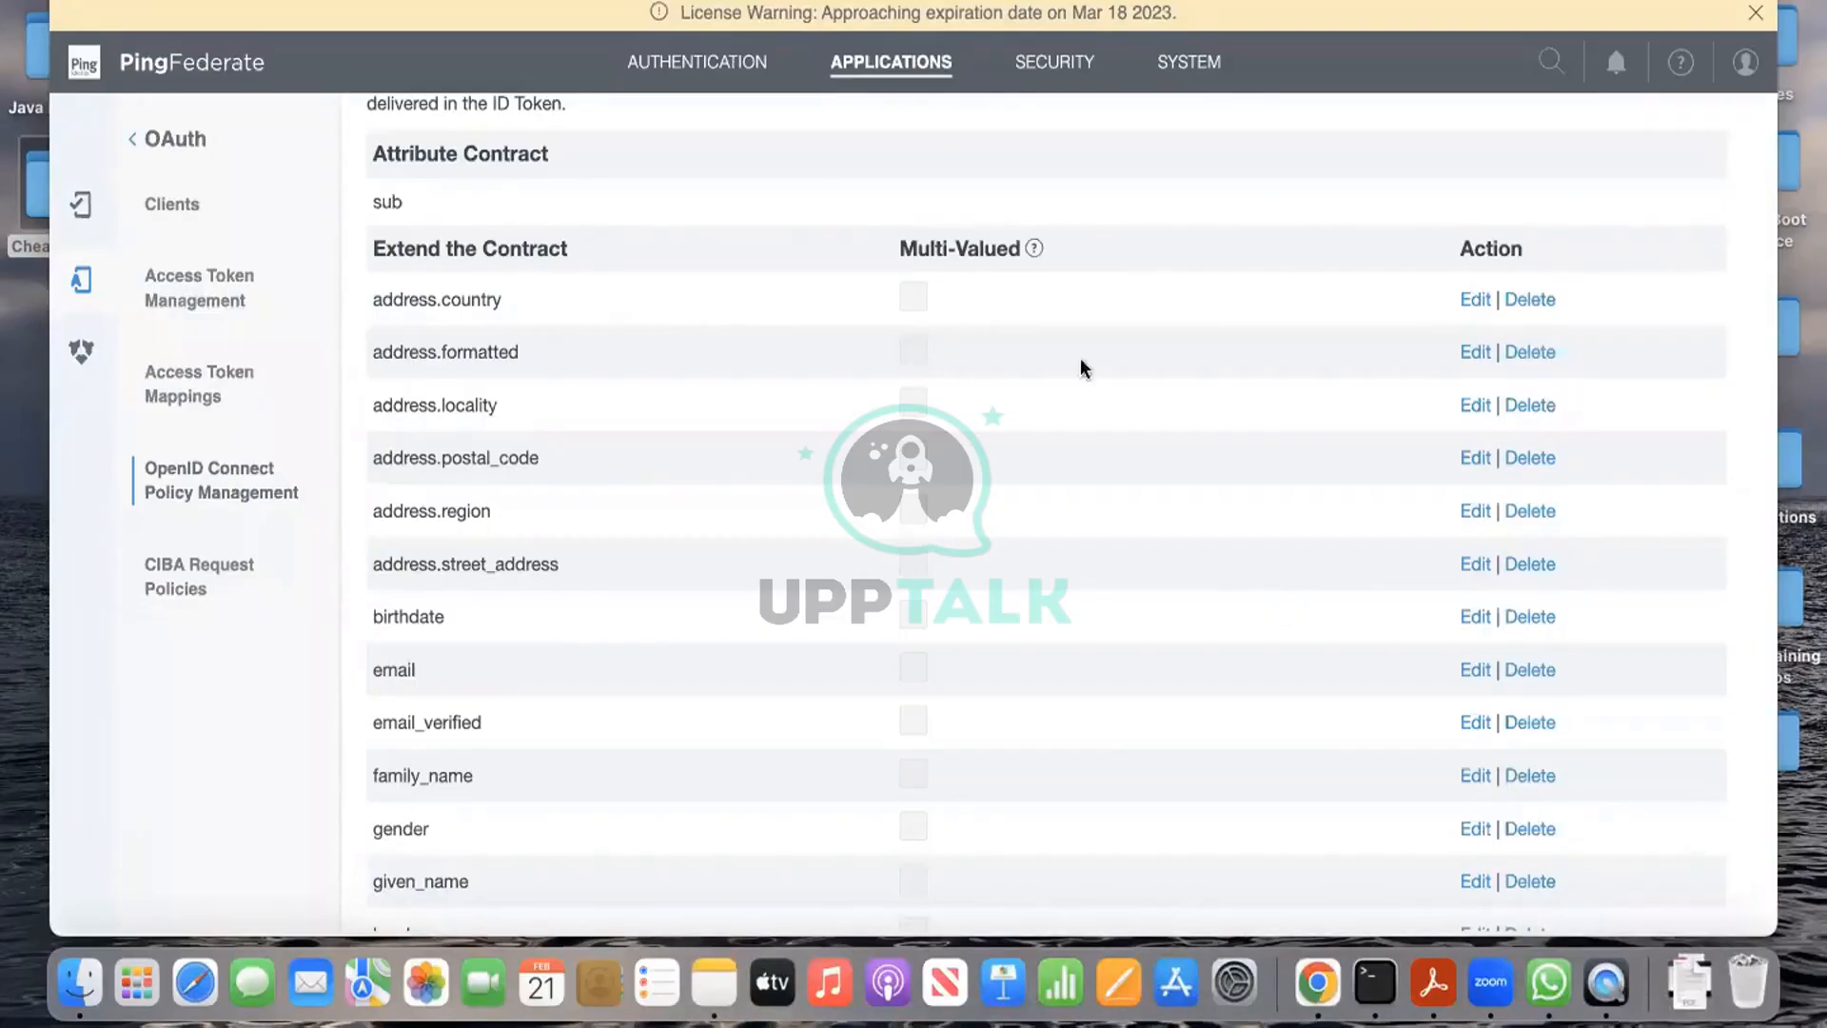
Step: Delete the six address.* attributes and birthdate from the extended contract
click(1541, 303)
click(1541, 303)
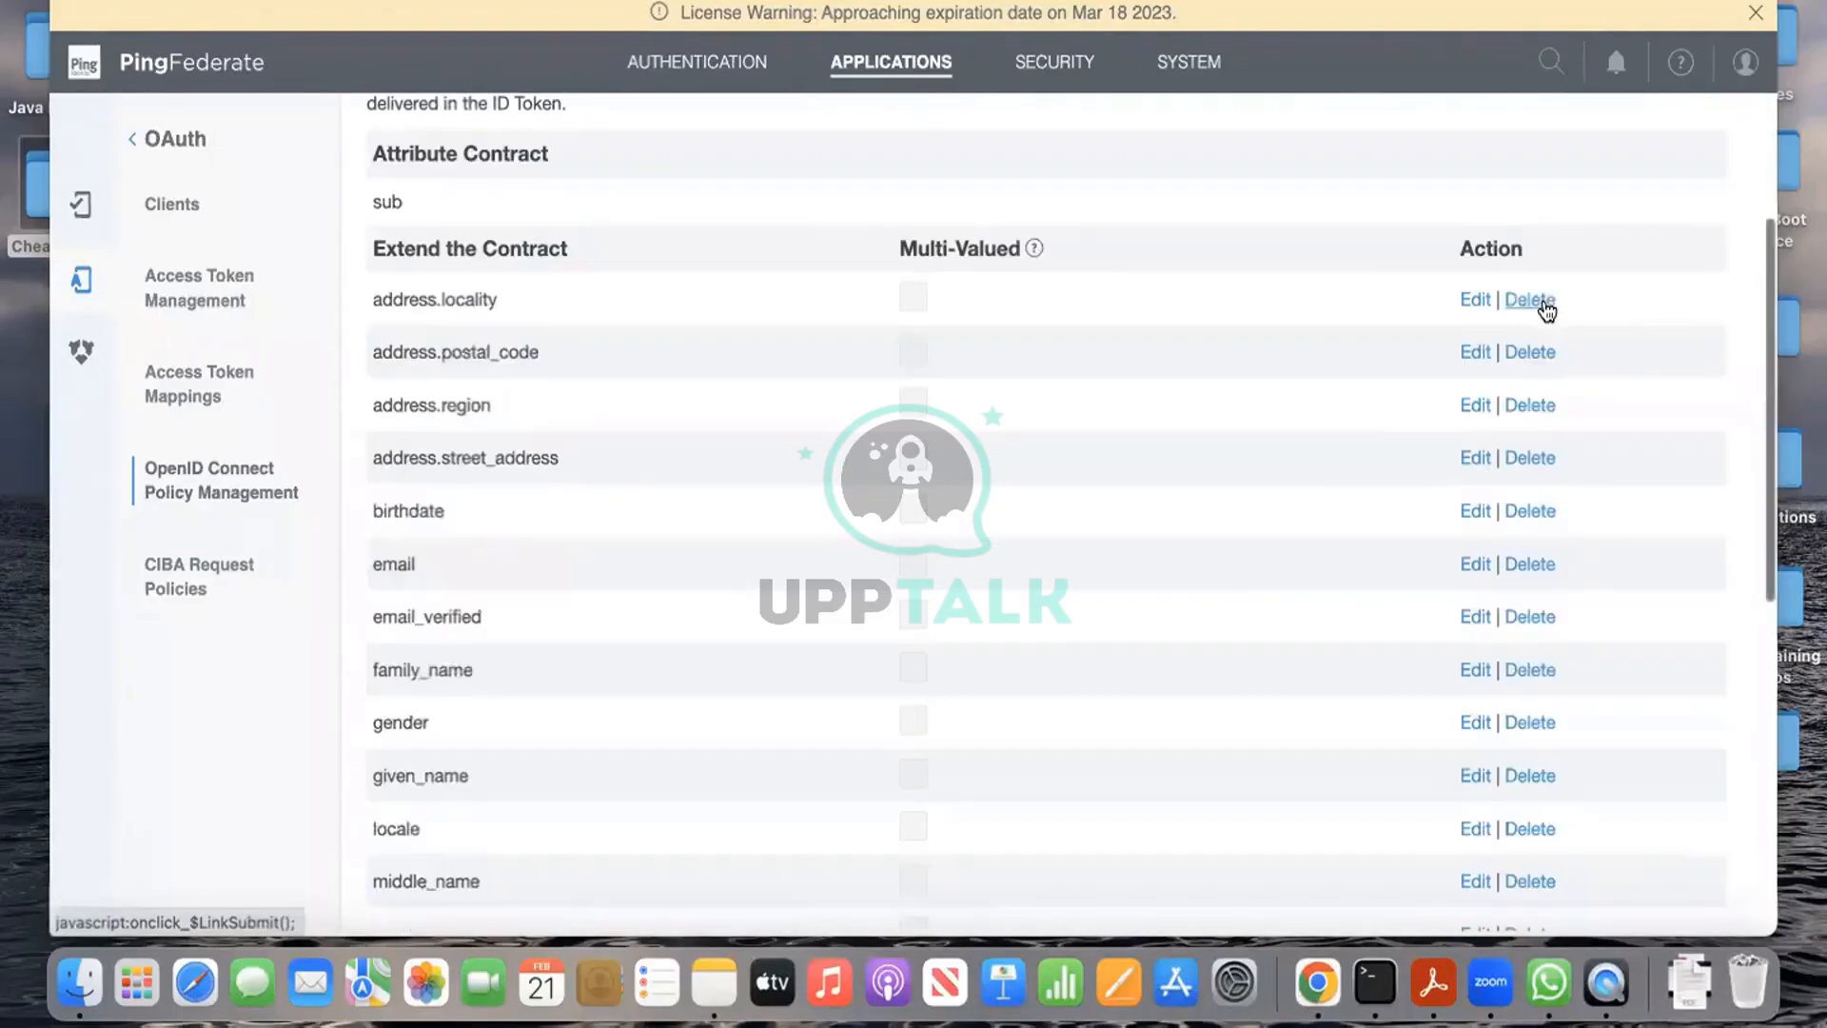
click(1544, 303)
click(1544, 302)
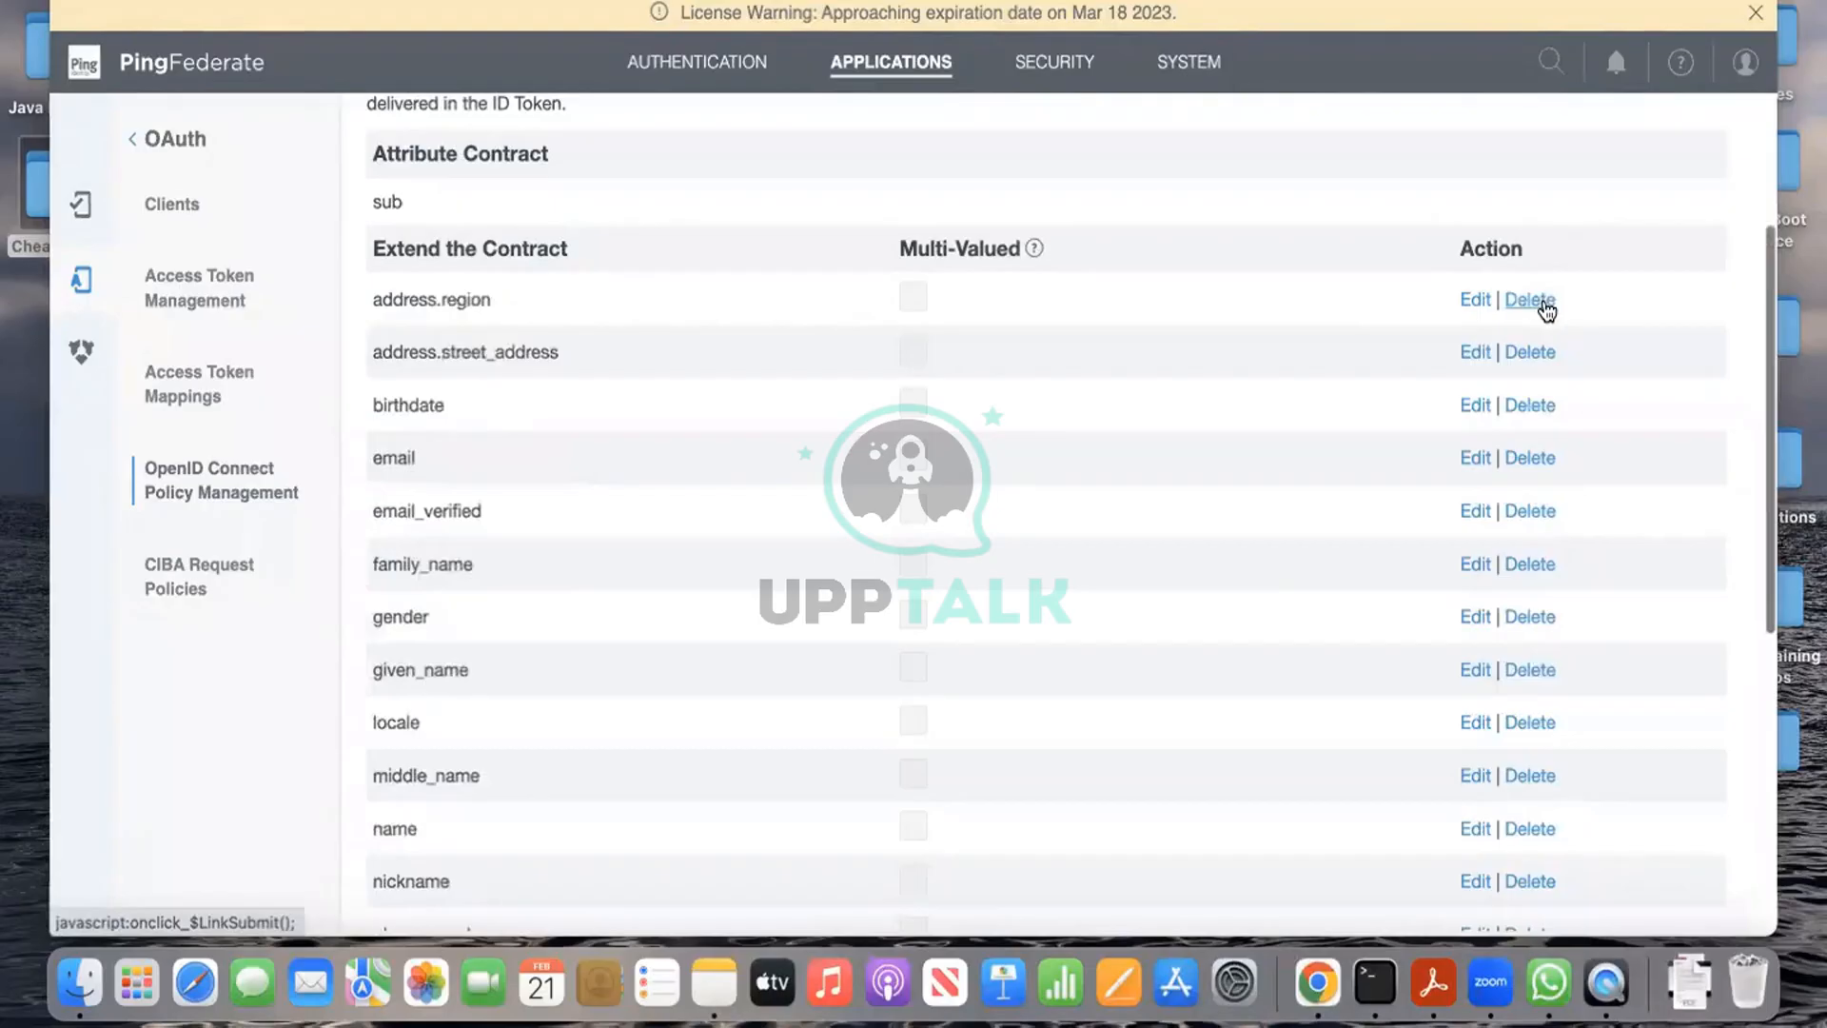
click(1544, 302)
click(1544, 303)
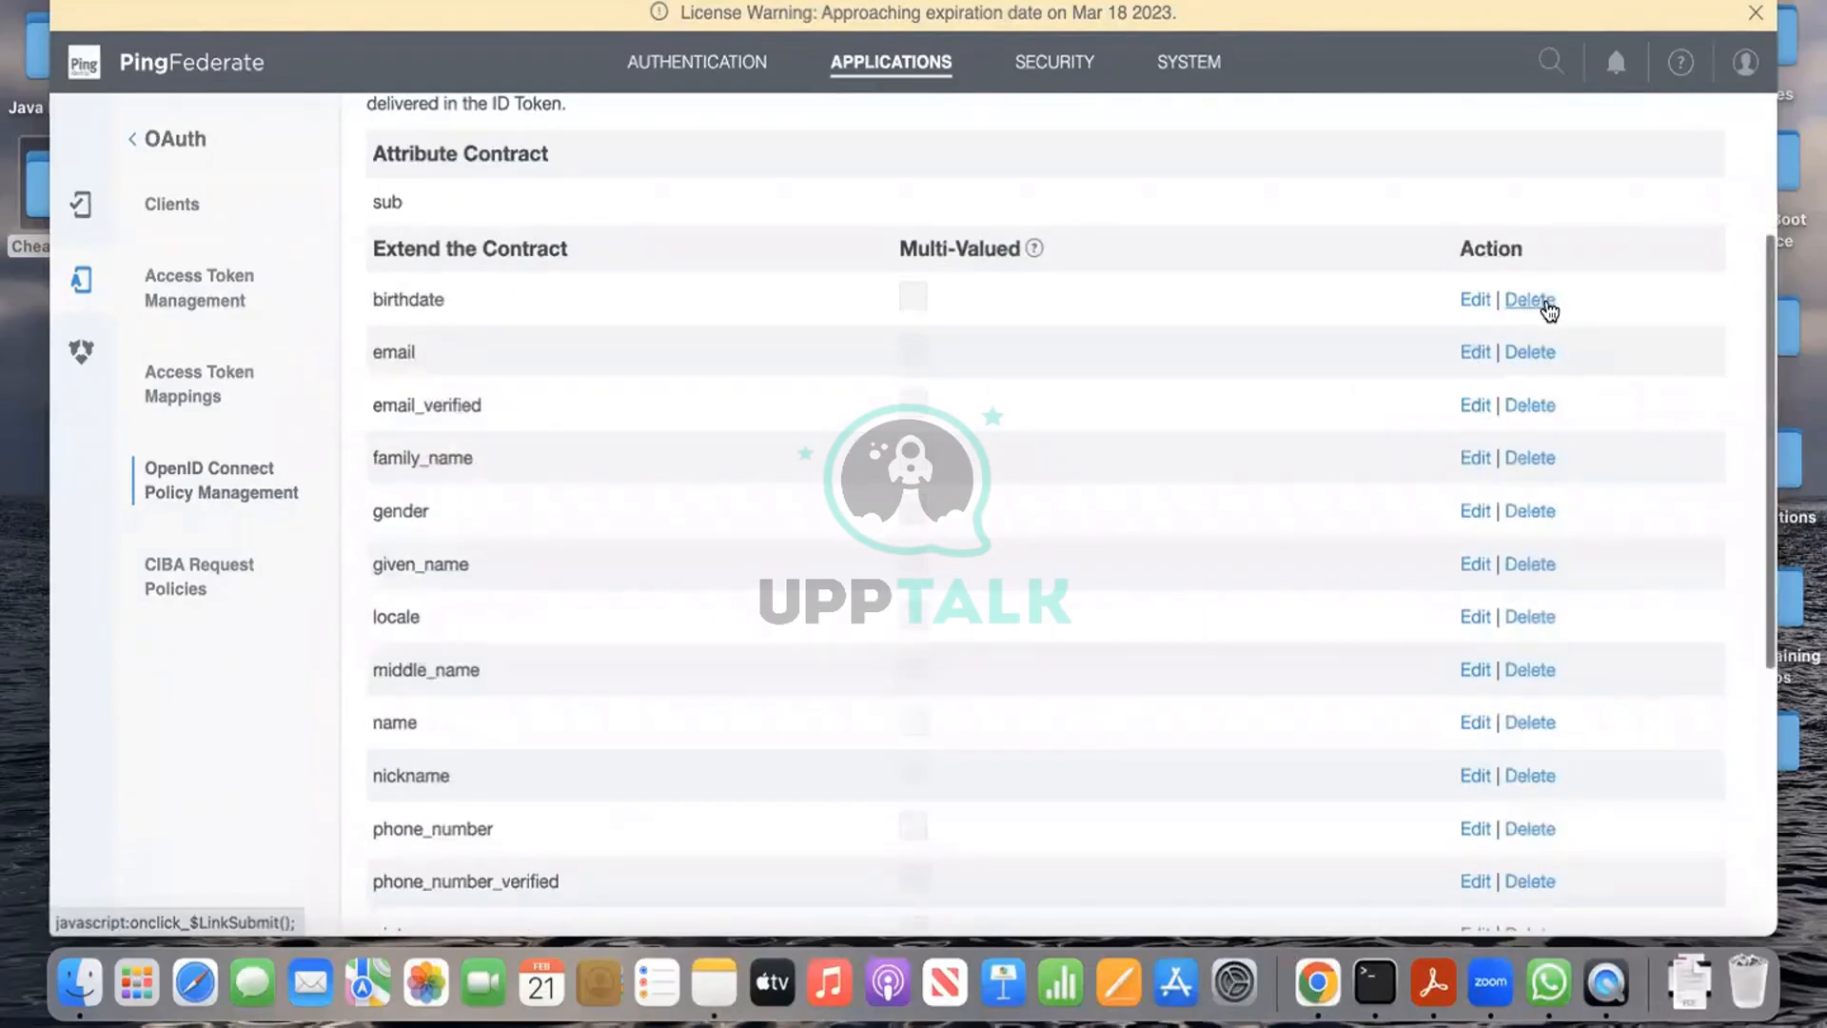
click(1546, 303)
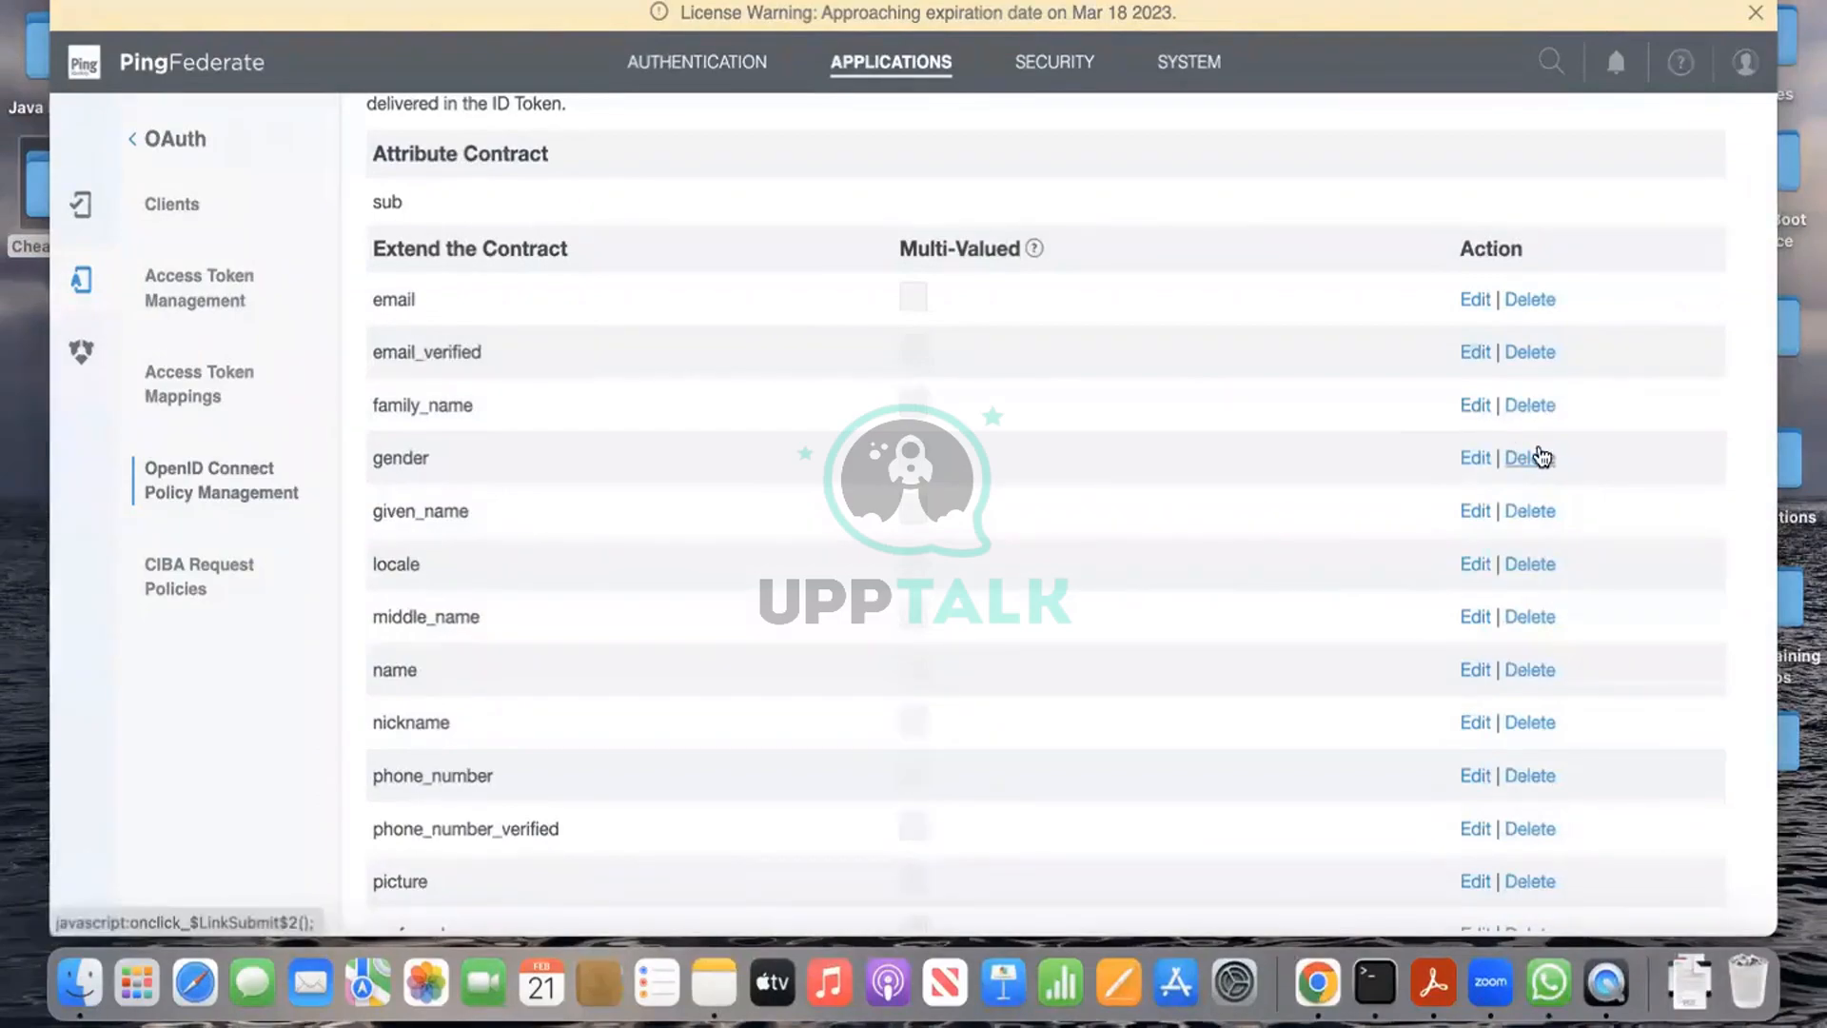
Step: Delete email_verified, gender, locale, middle_name, name and nickname from the contract
click(1546, 351)
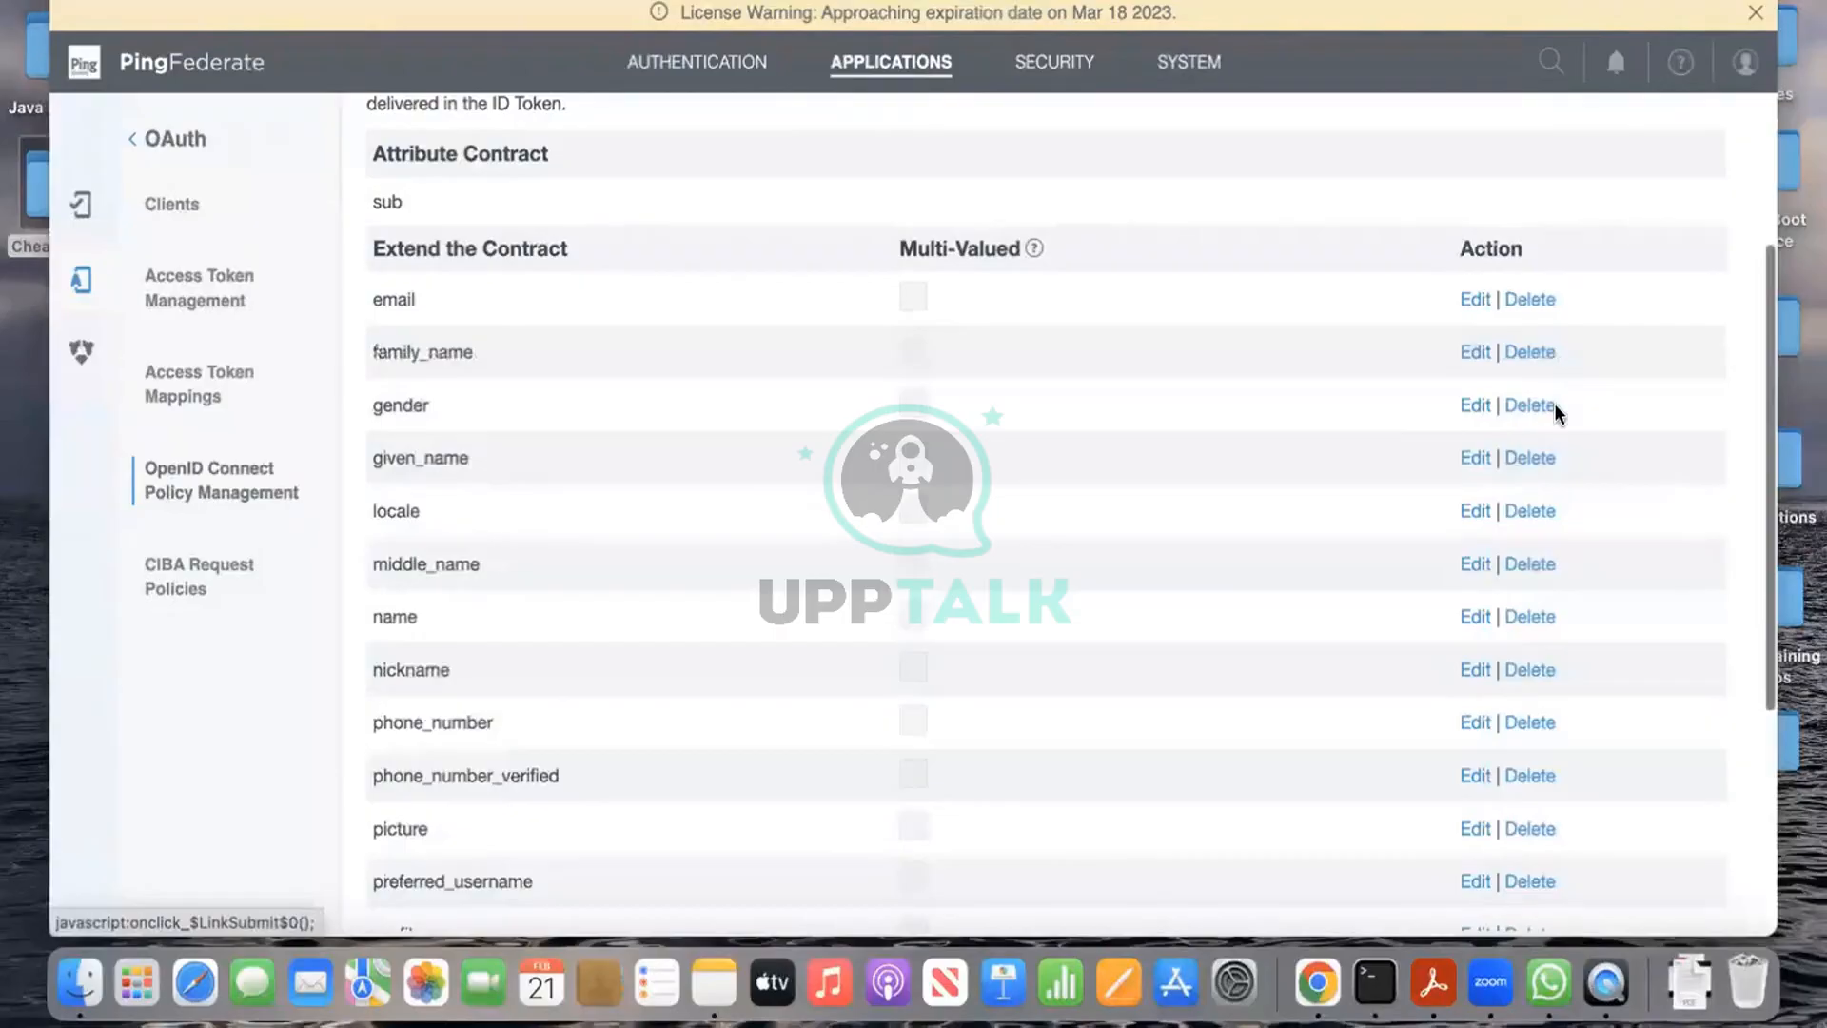
click(1534, 407)
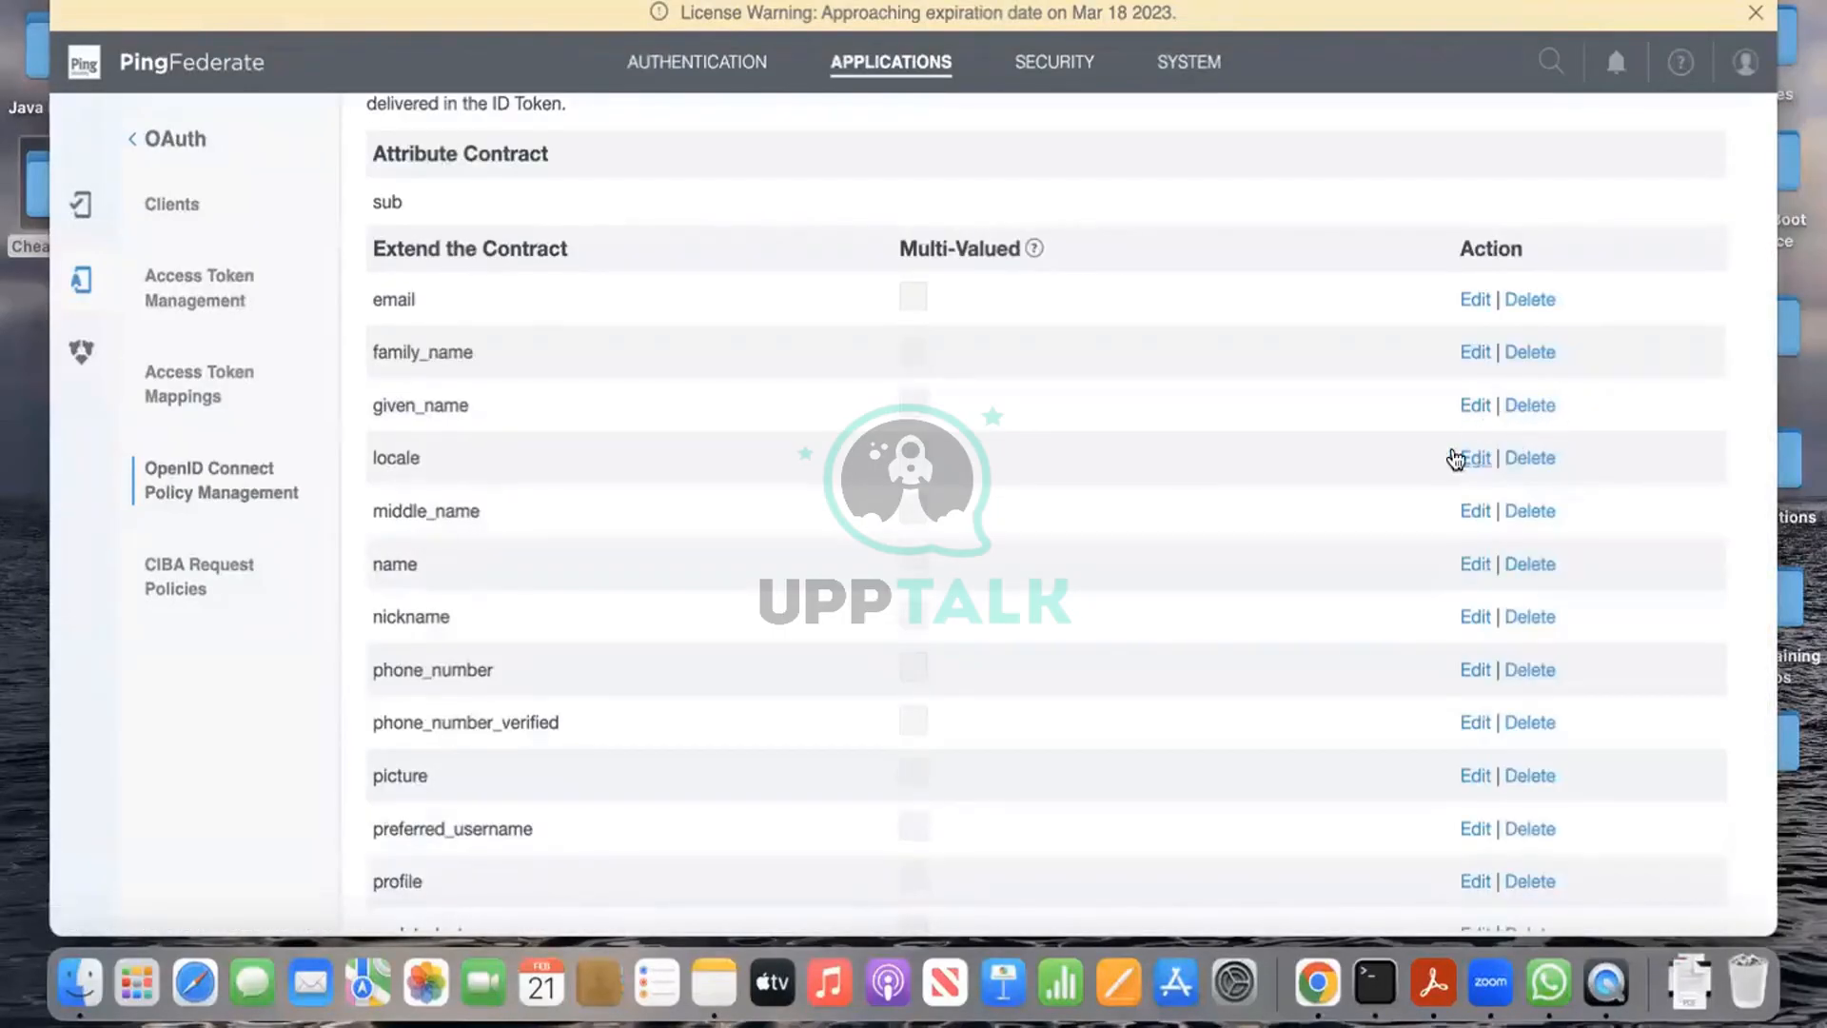
click(1548, 462)
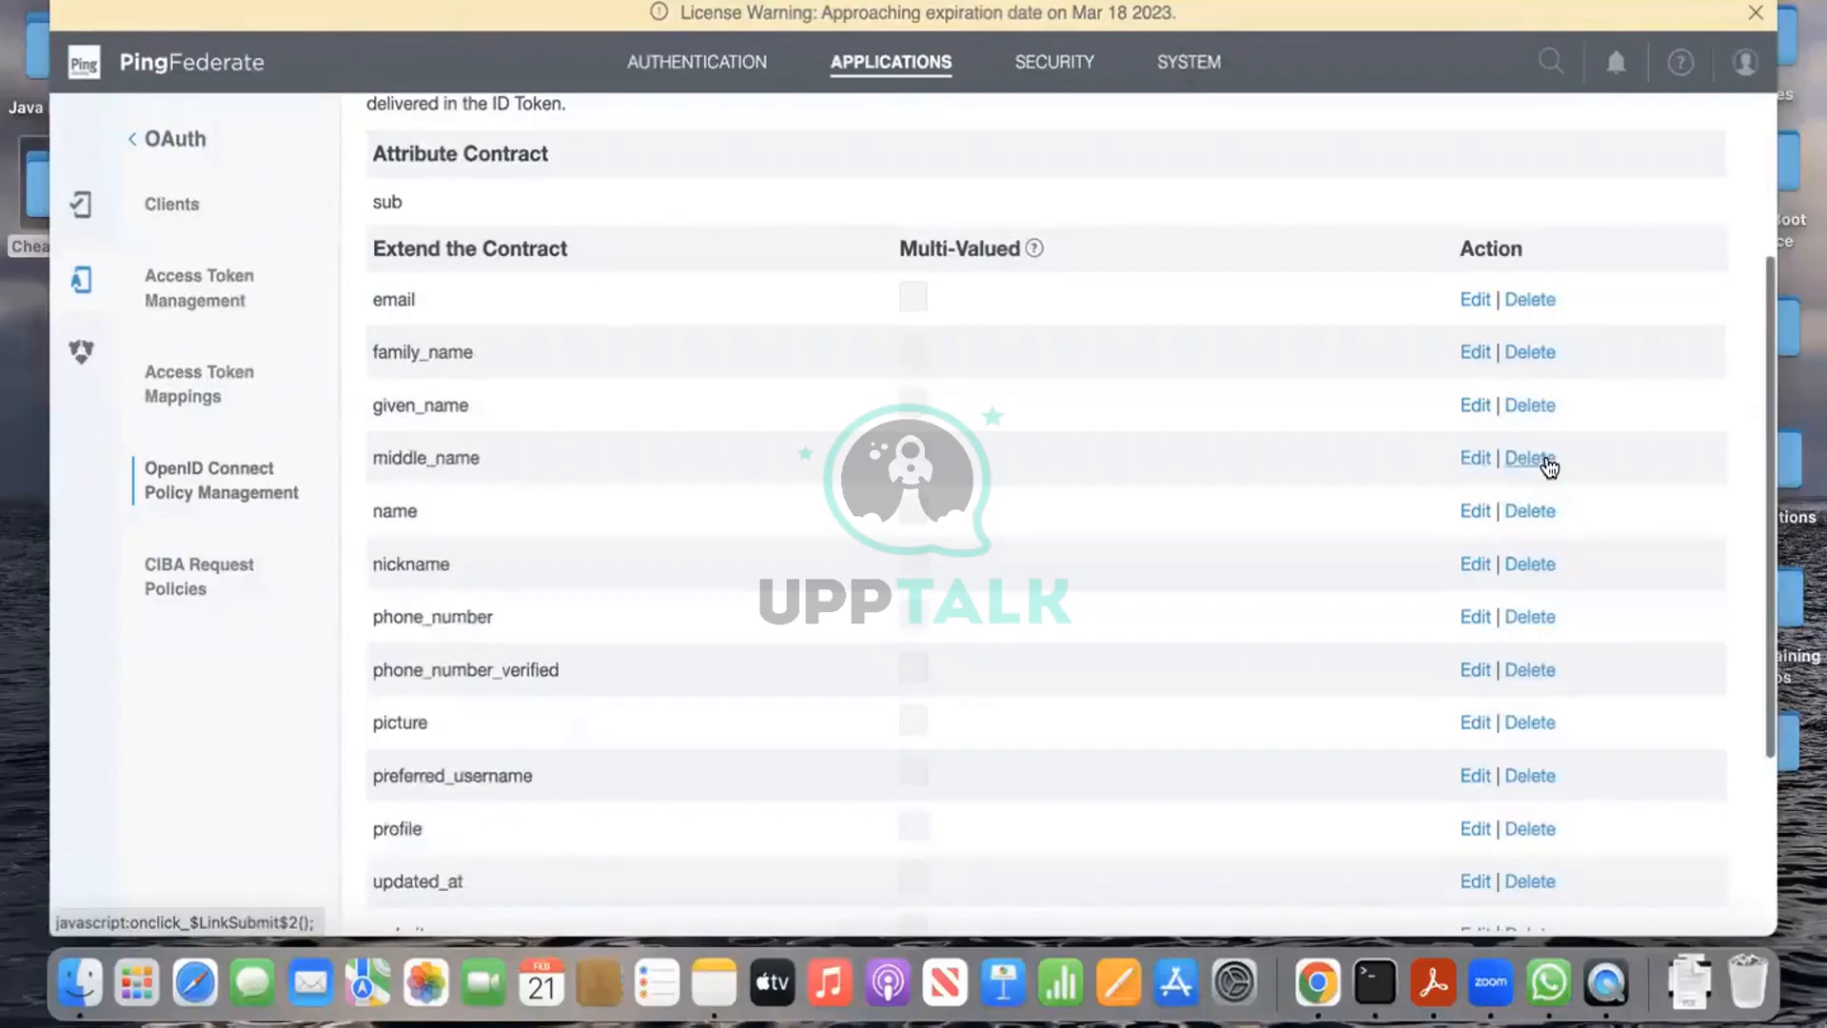
click(1540, 460)
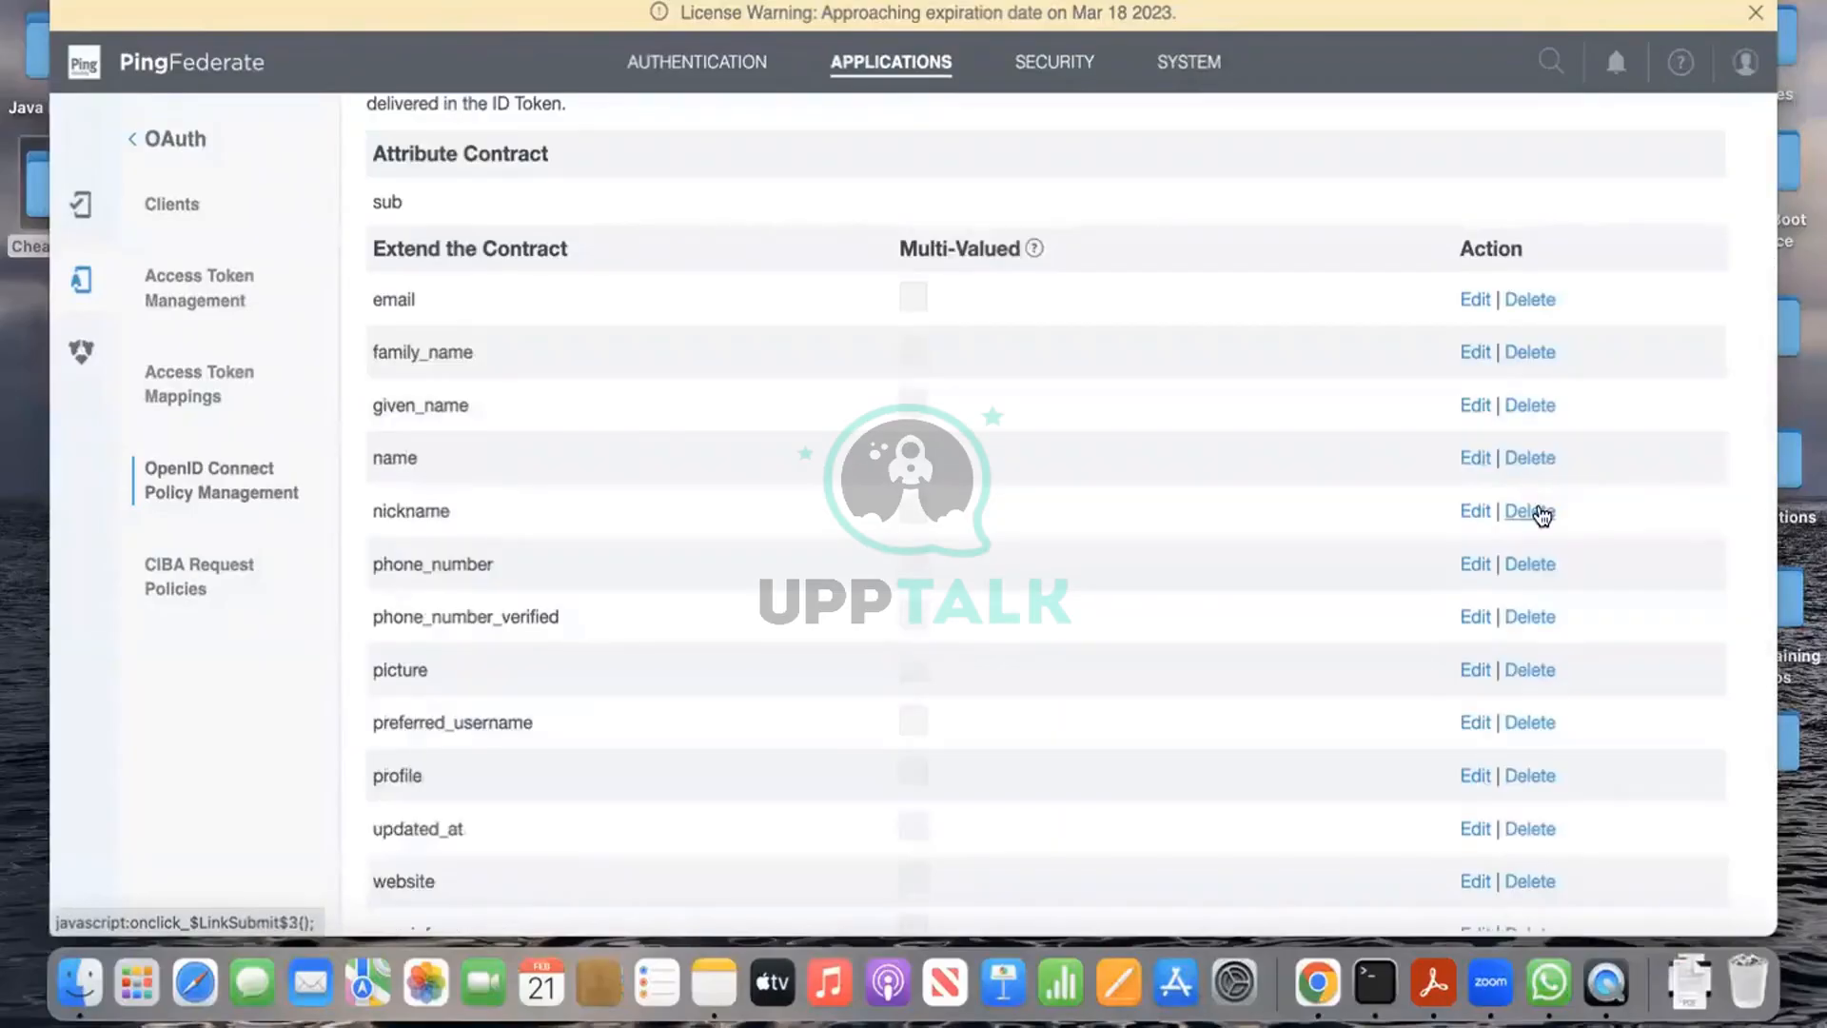
click(1536, 460)
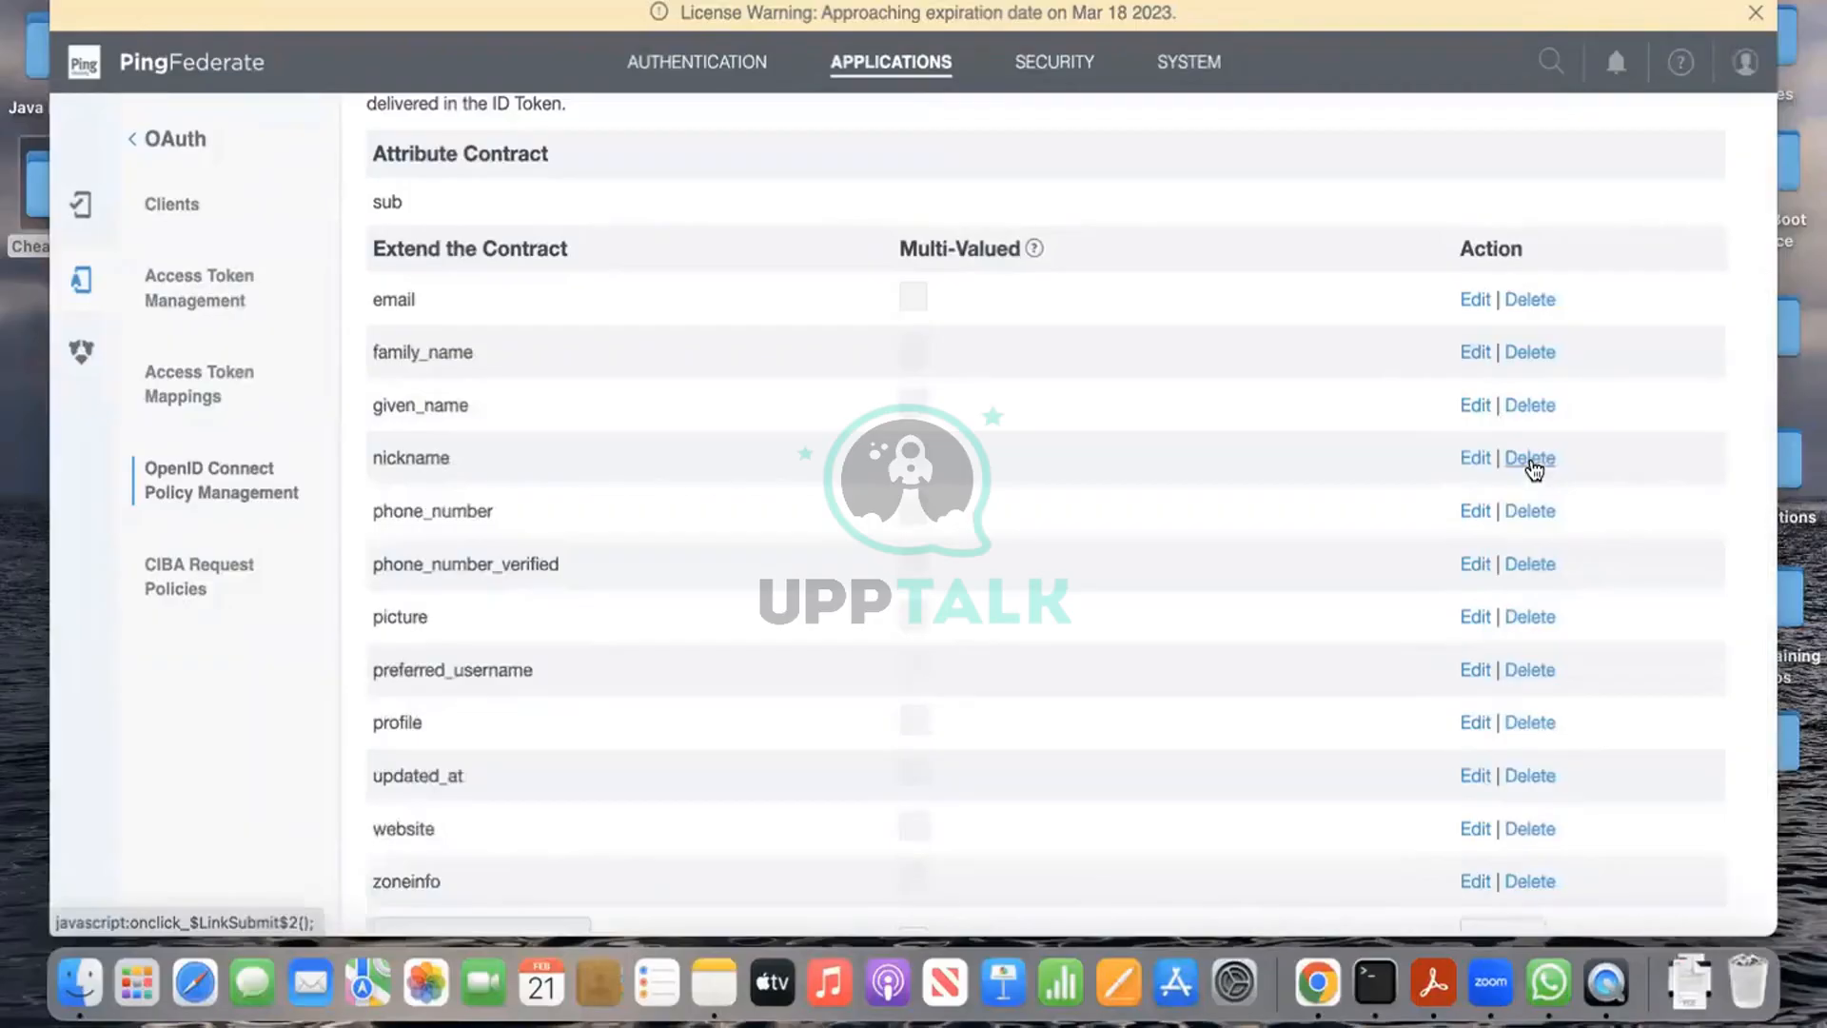
click(1533, 461)
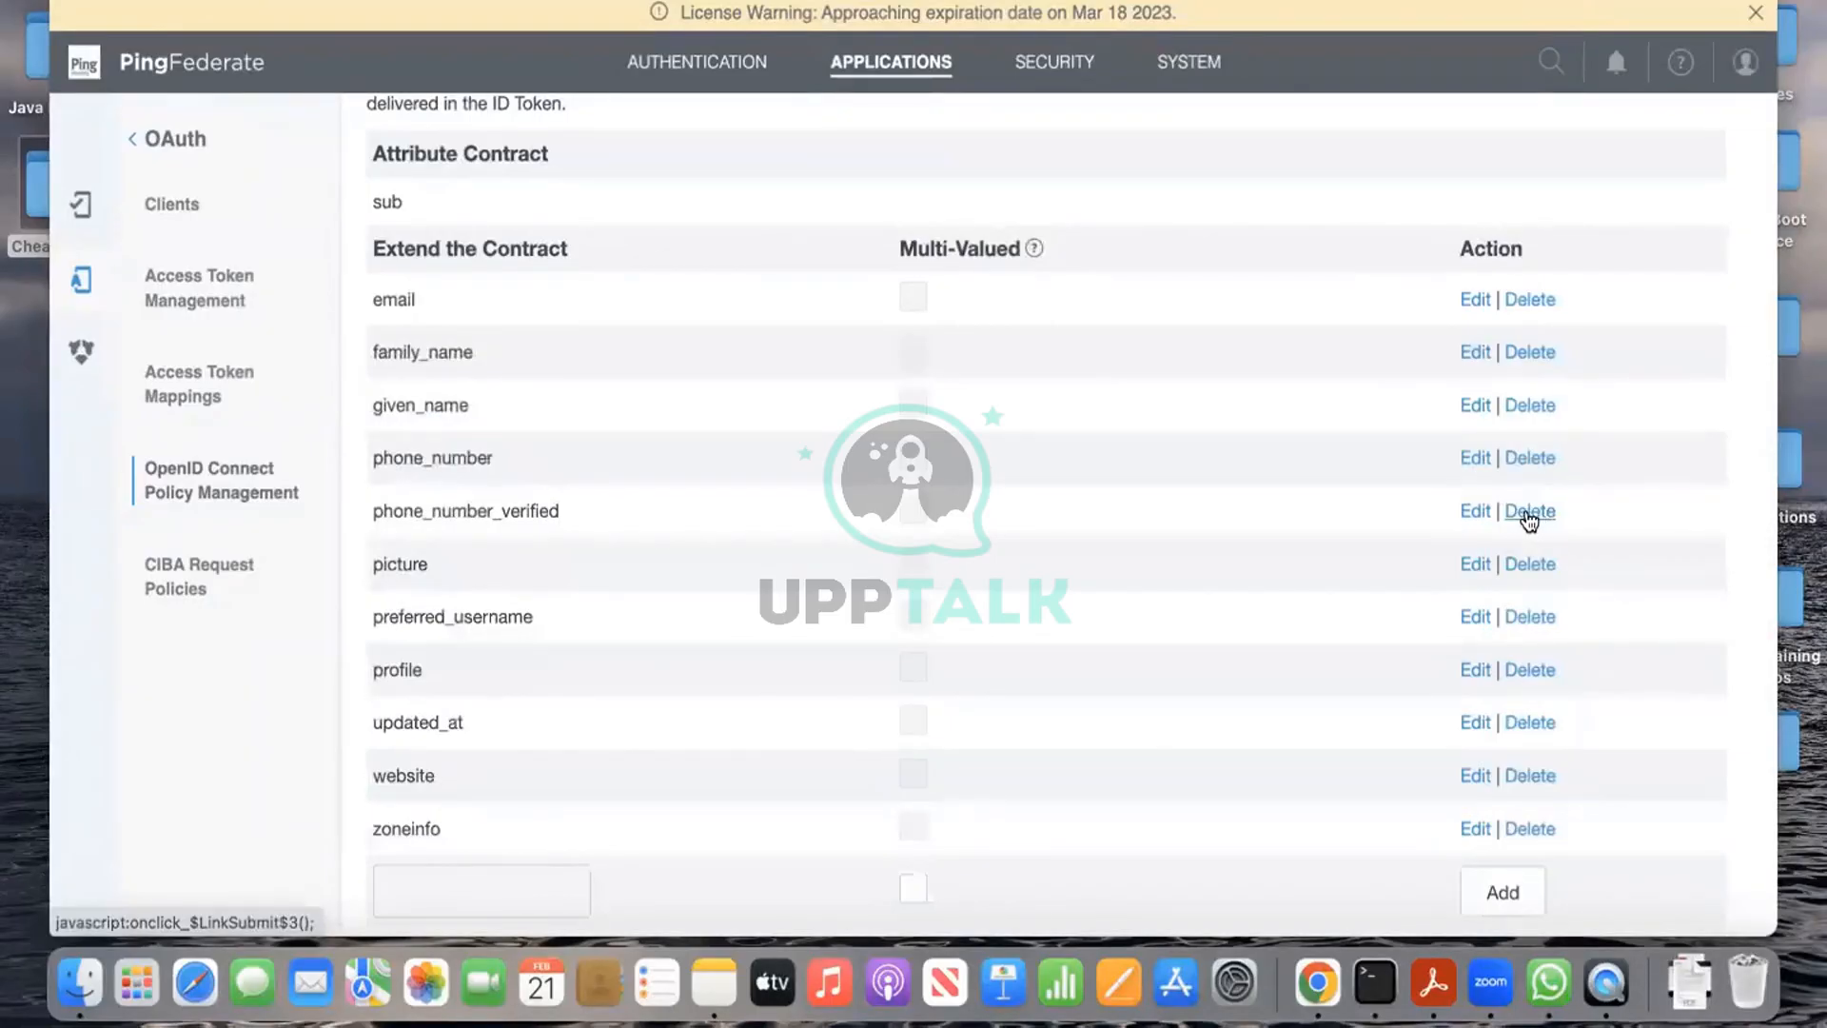
Step: Delete phone_number_verified, picture, preferred_username, profile, updated_at, website and zoneinfo
click(1525, 511)
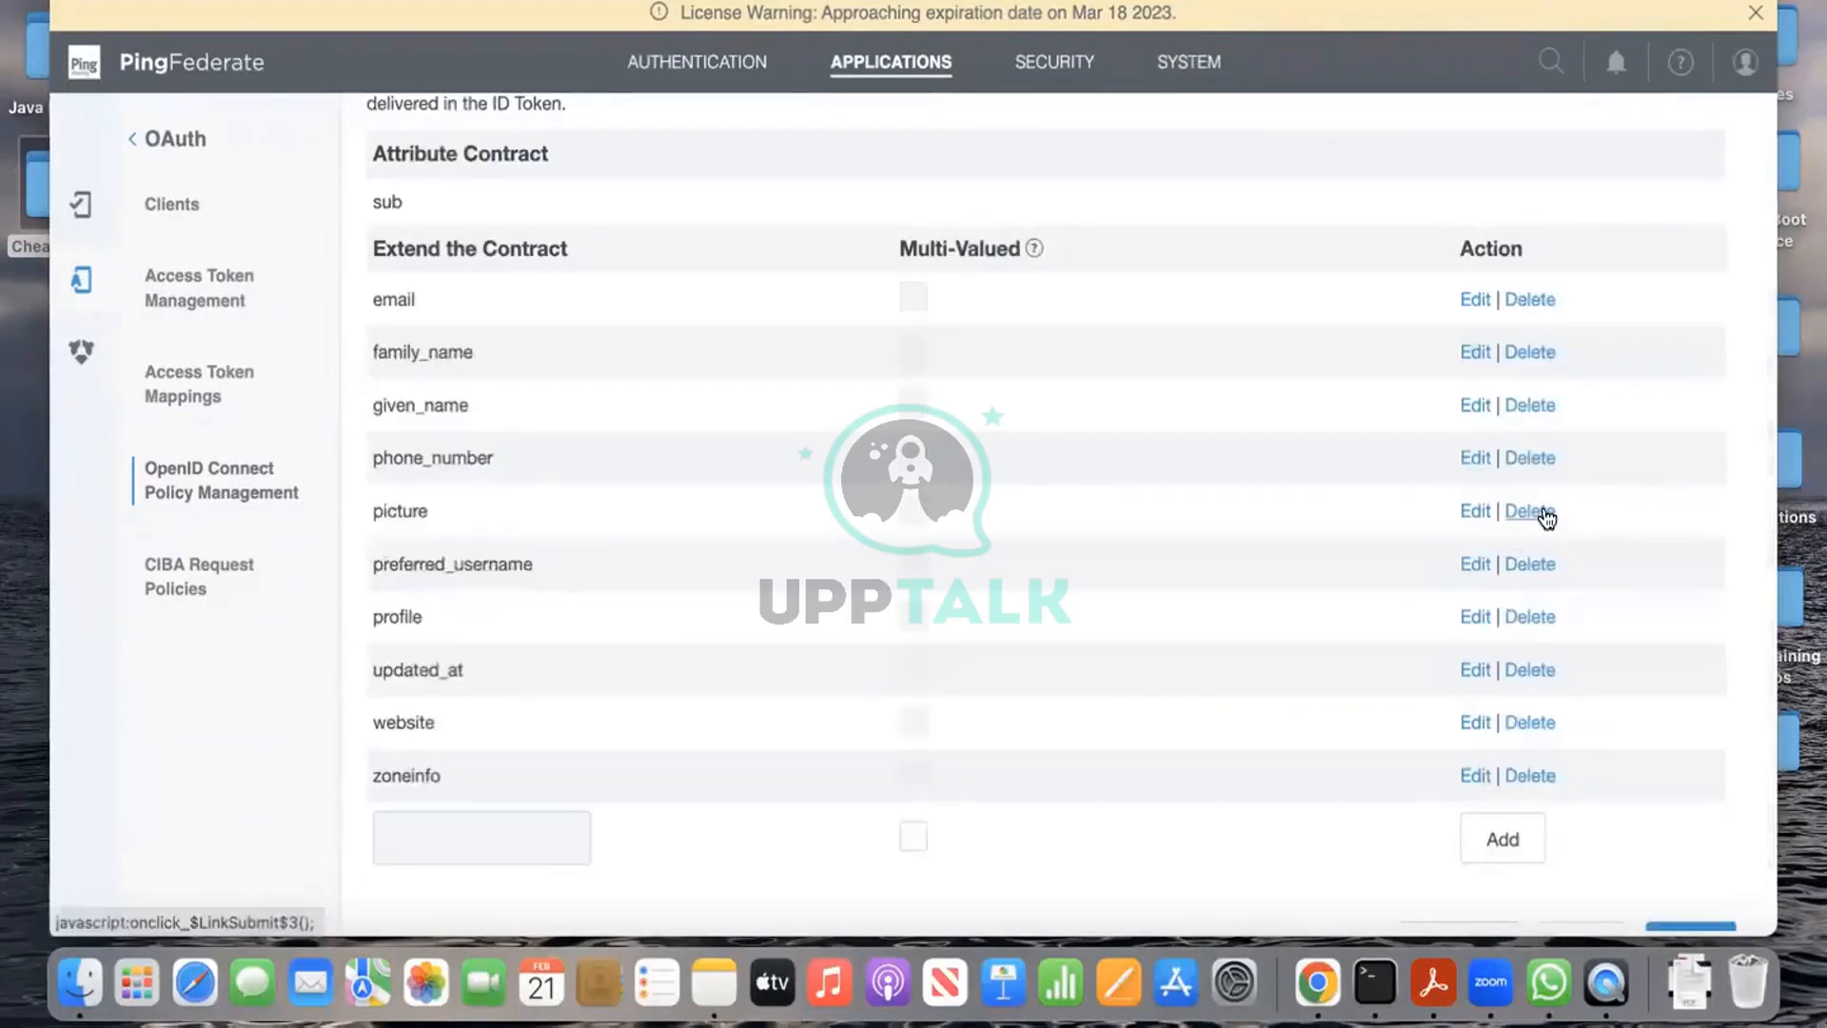
click(1544, 512)
click(1527, 511)
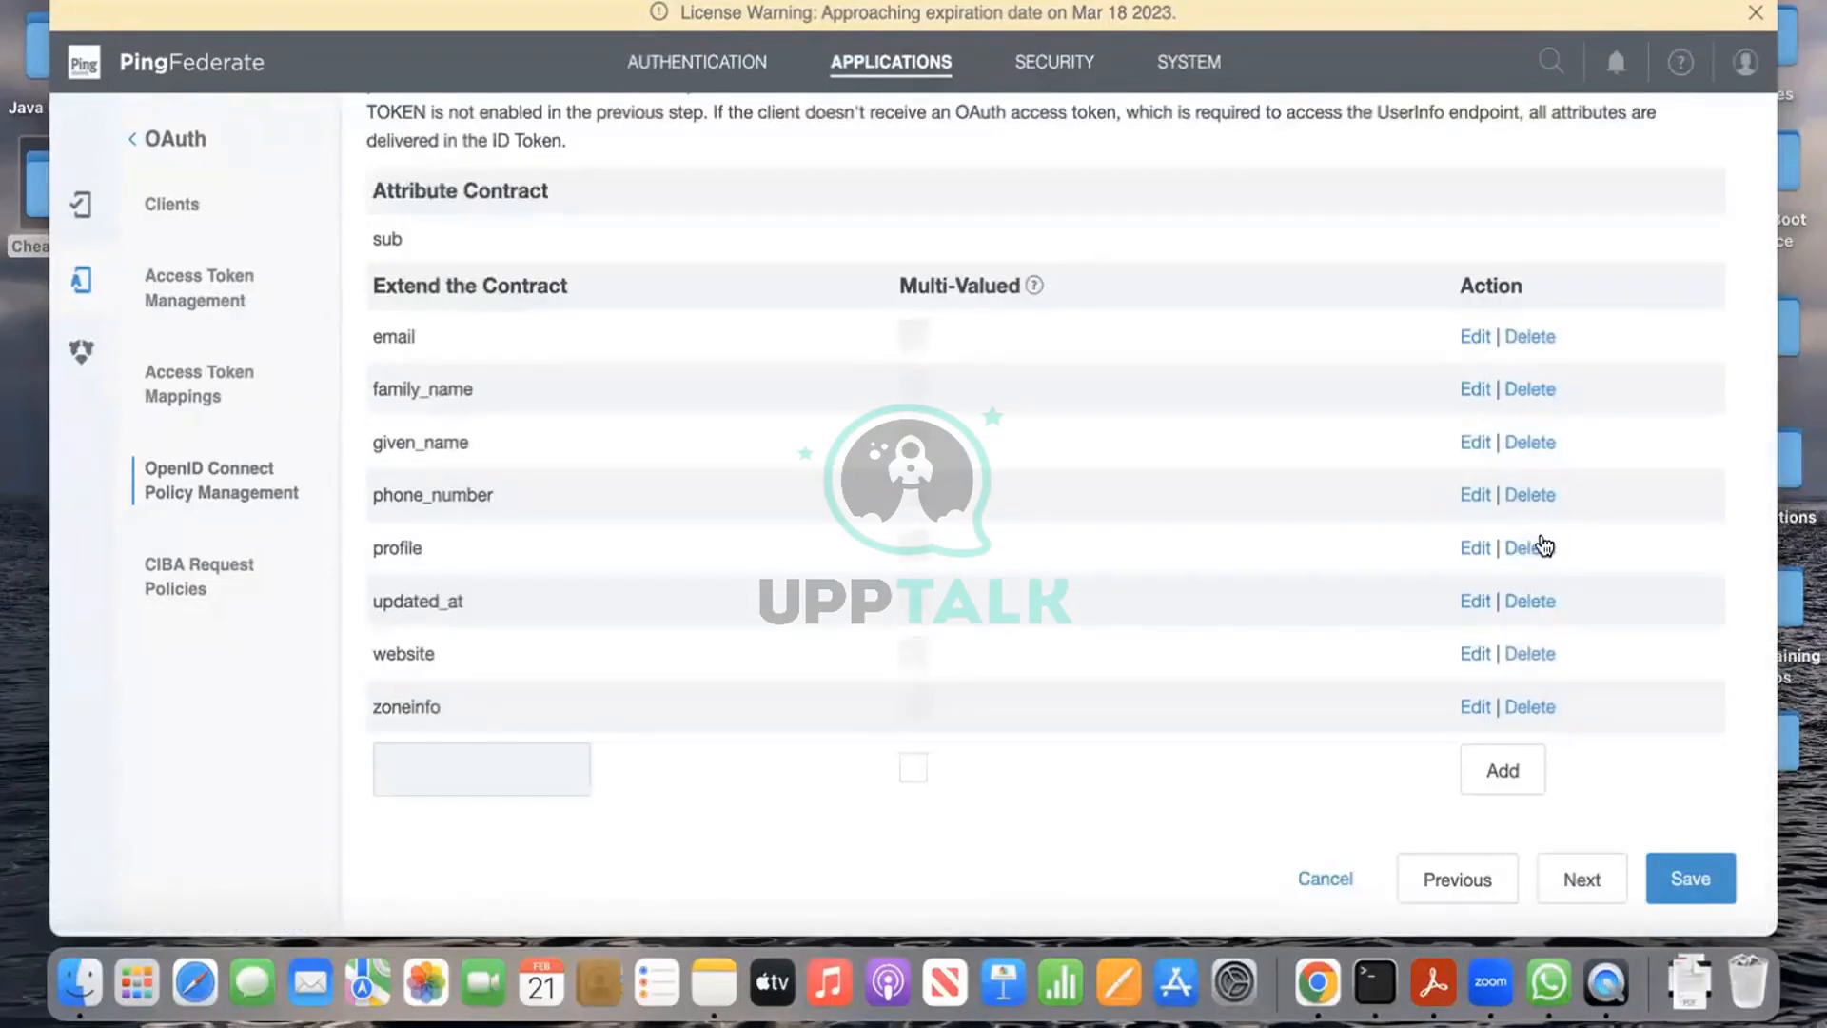
click(1542, 549)
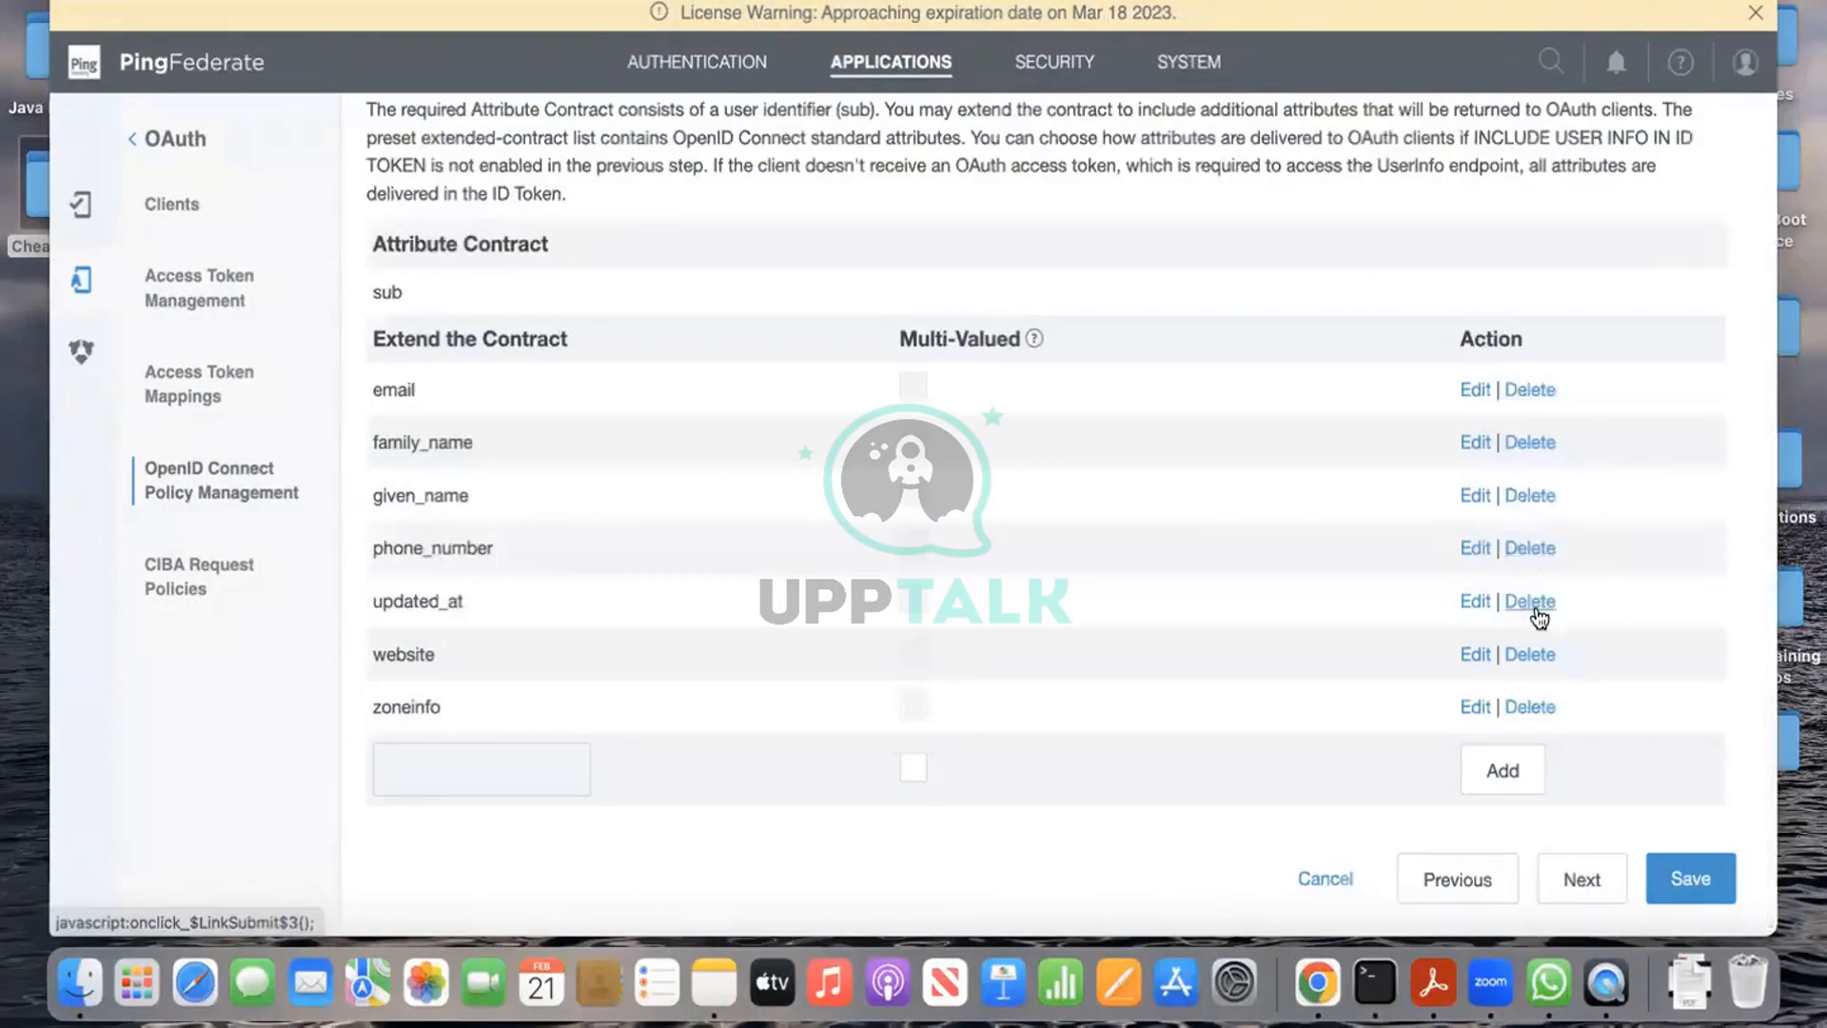
click(1534, 602)
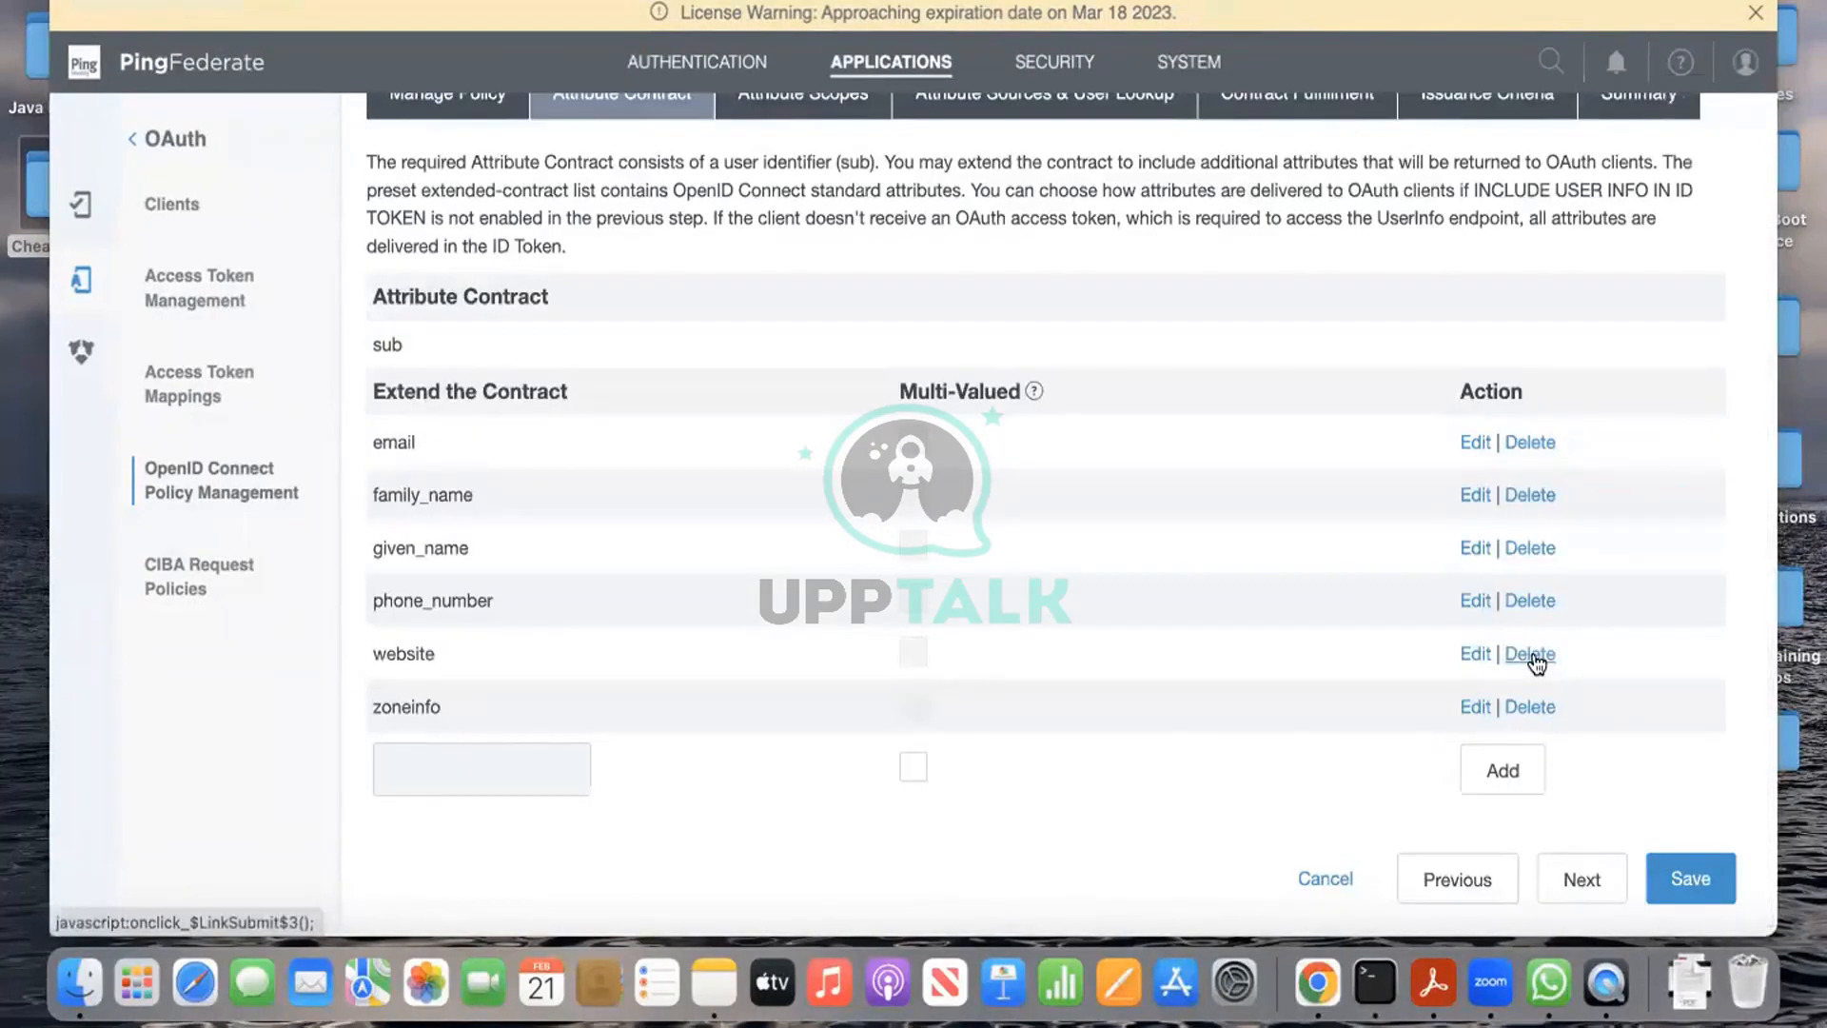
click(1532, 655)
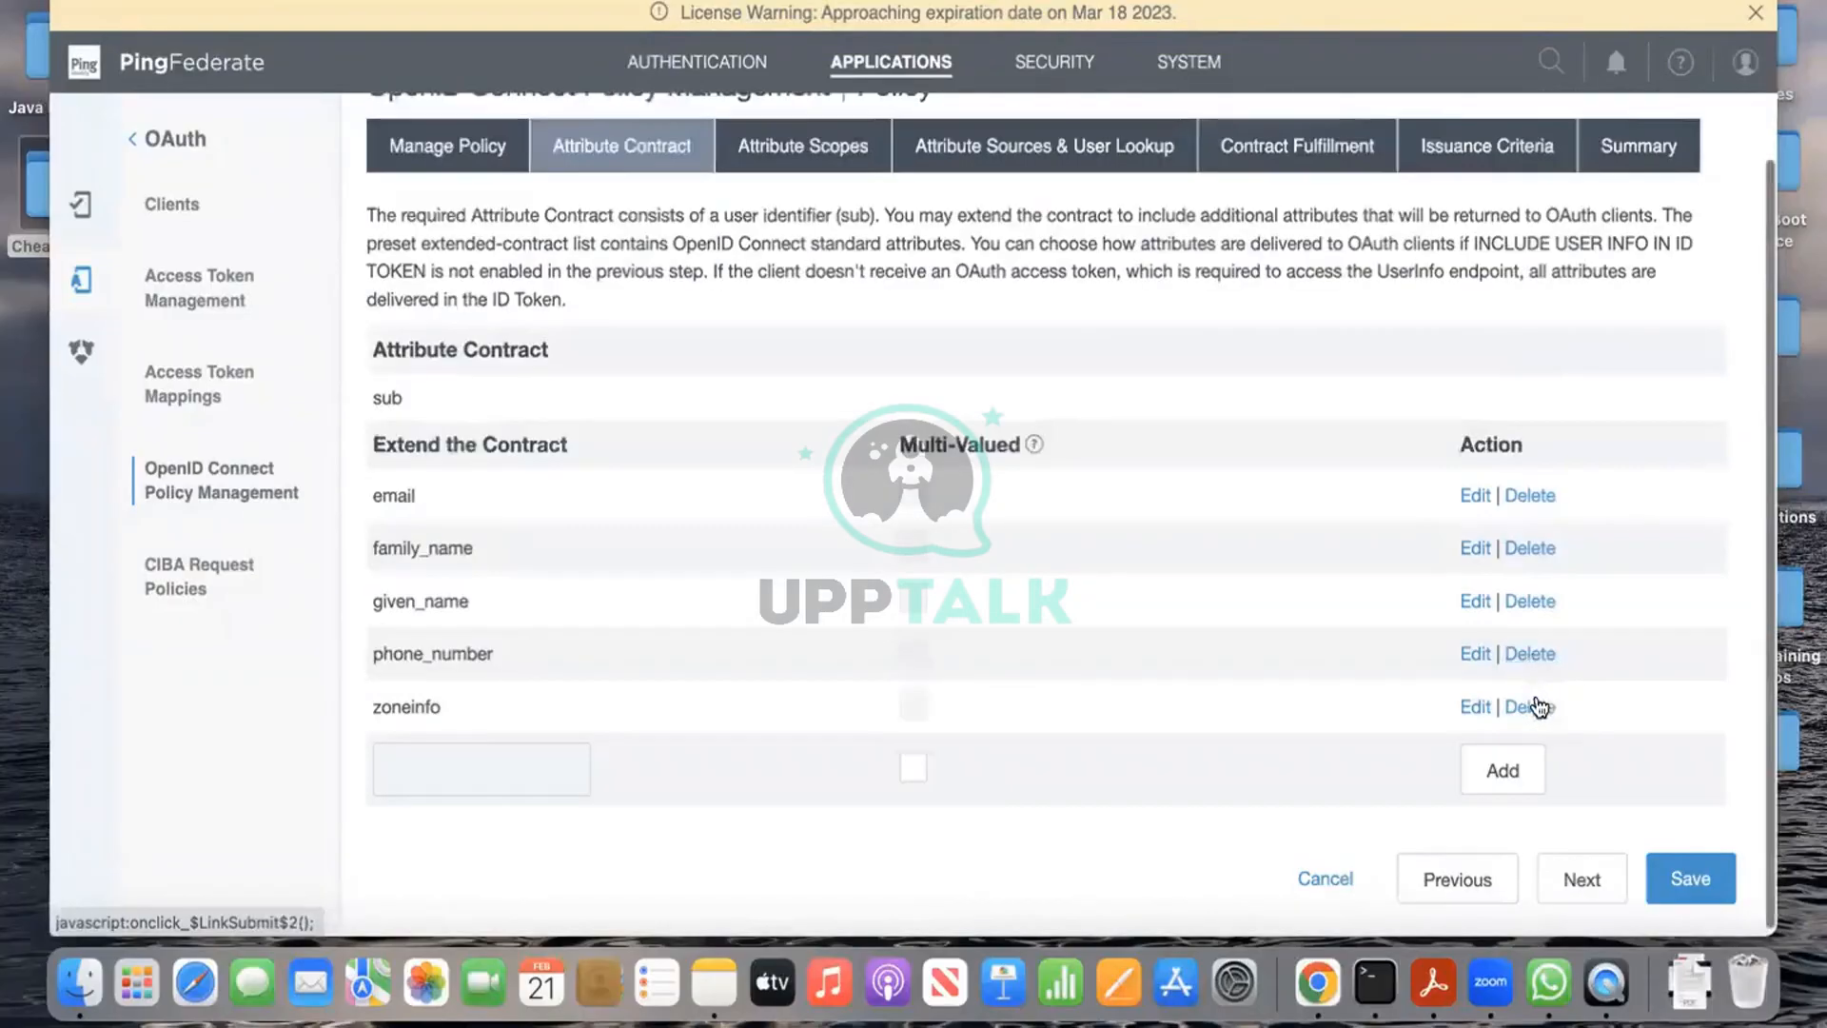
click(1534, 708)
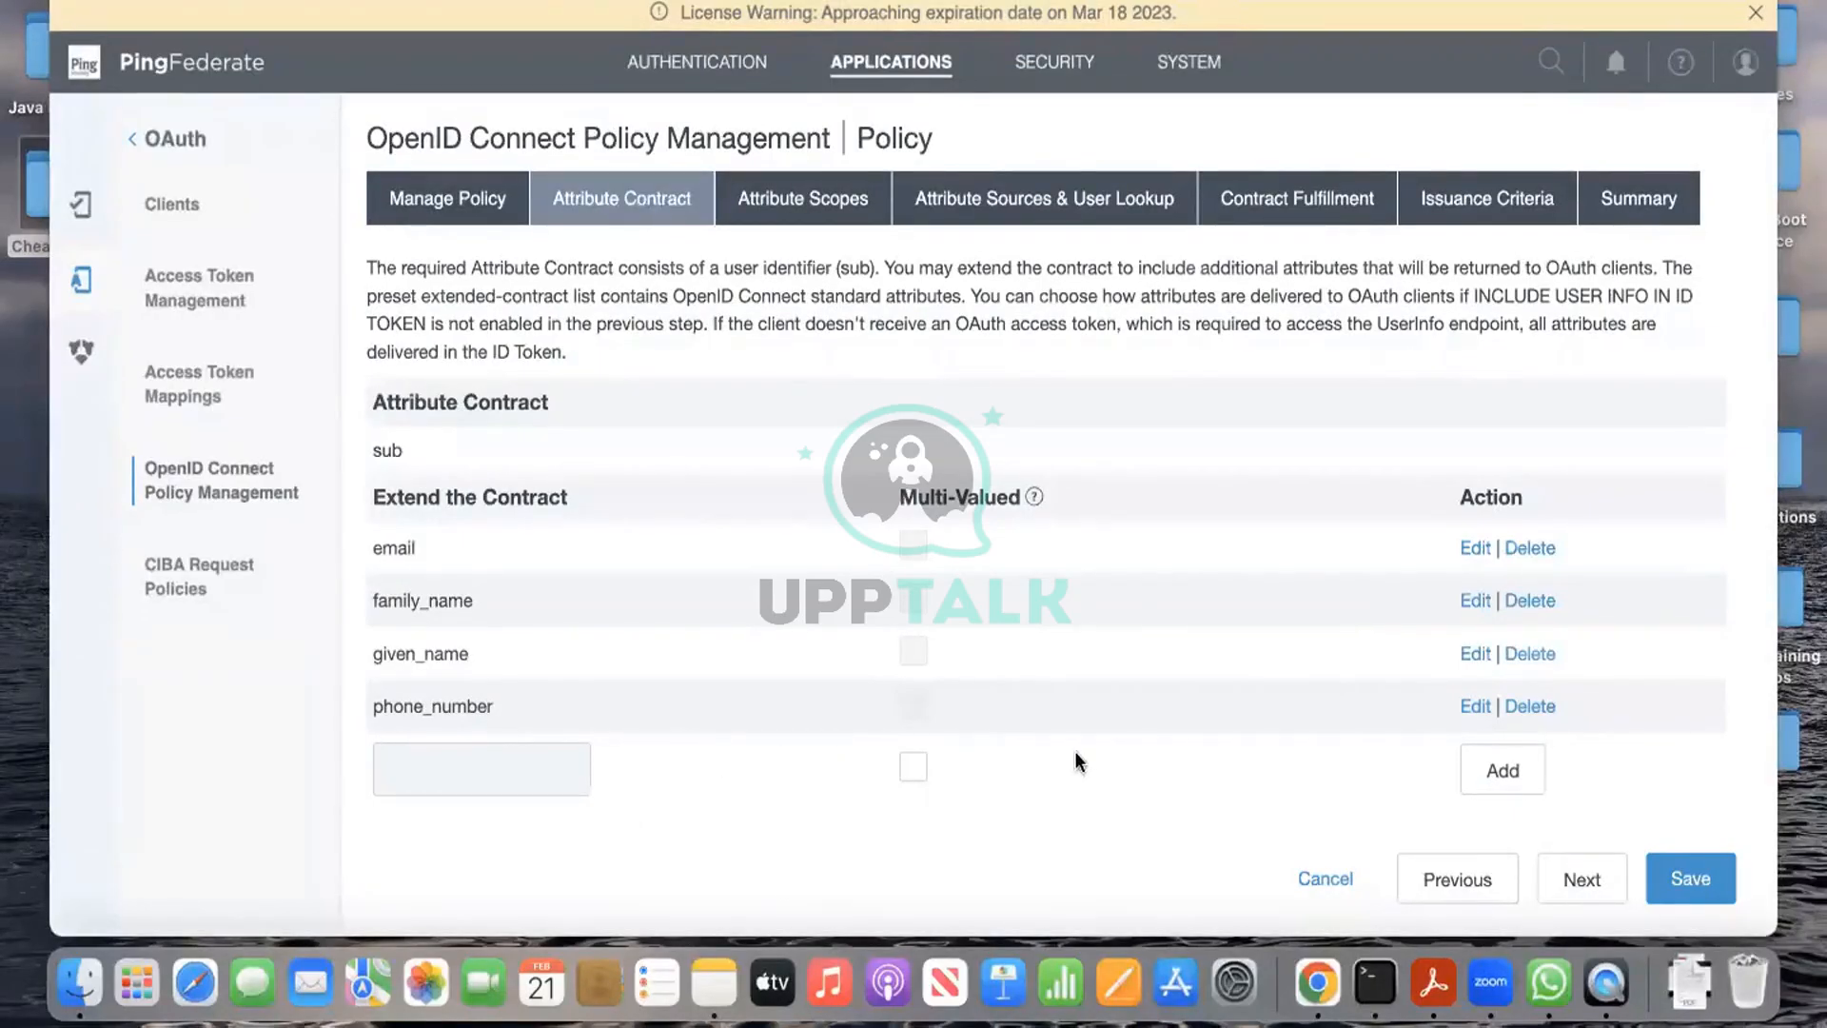
click(546, 771)
Step: Add uid to the extended attribute contract and continue to Attribute Scopes
text(ui)
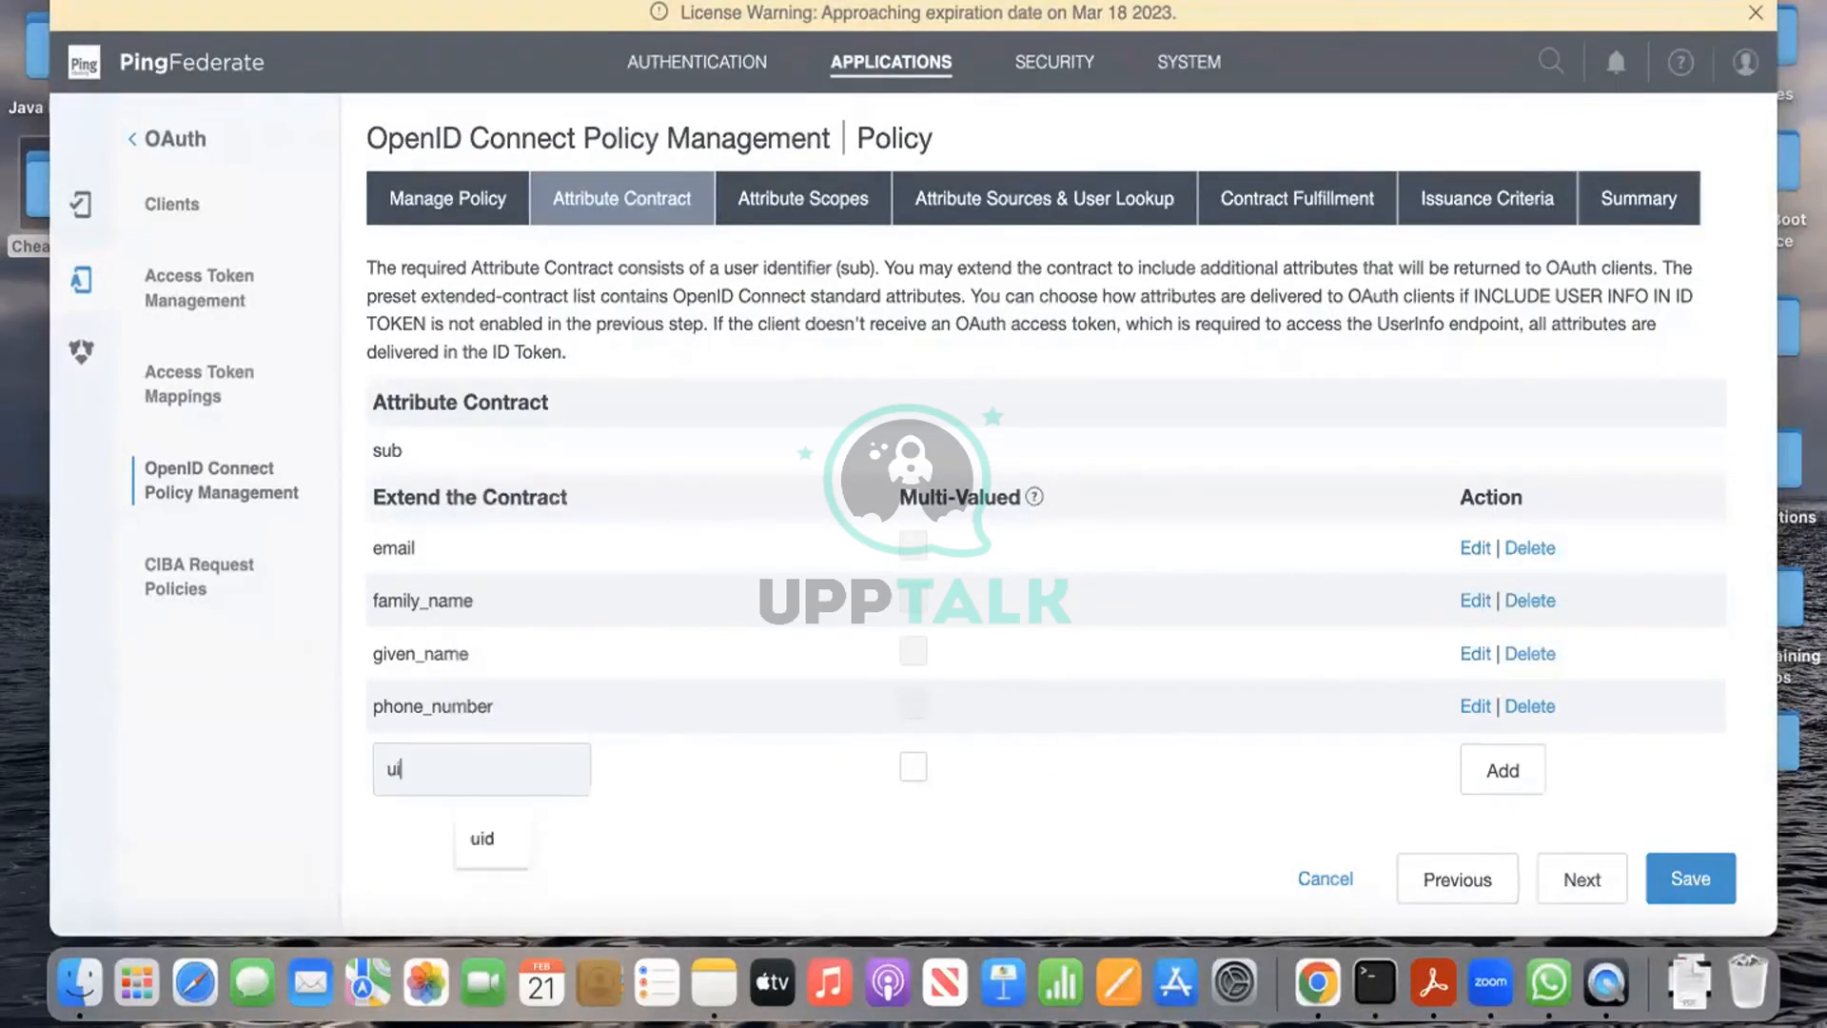
text(d)
click(1523, 776)
scroll(1635, 798, down, 1)
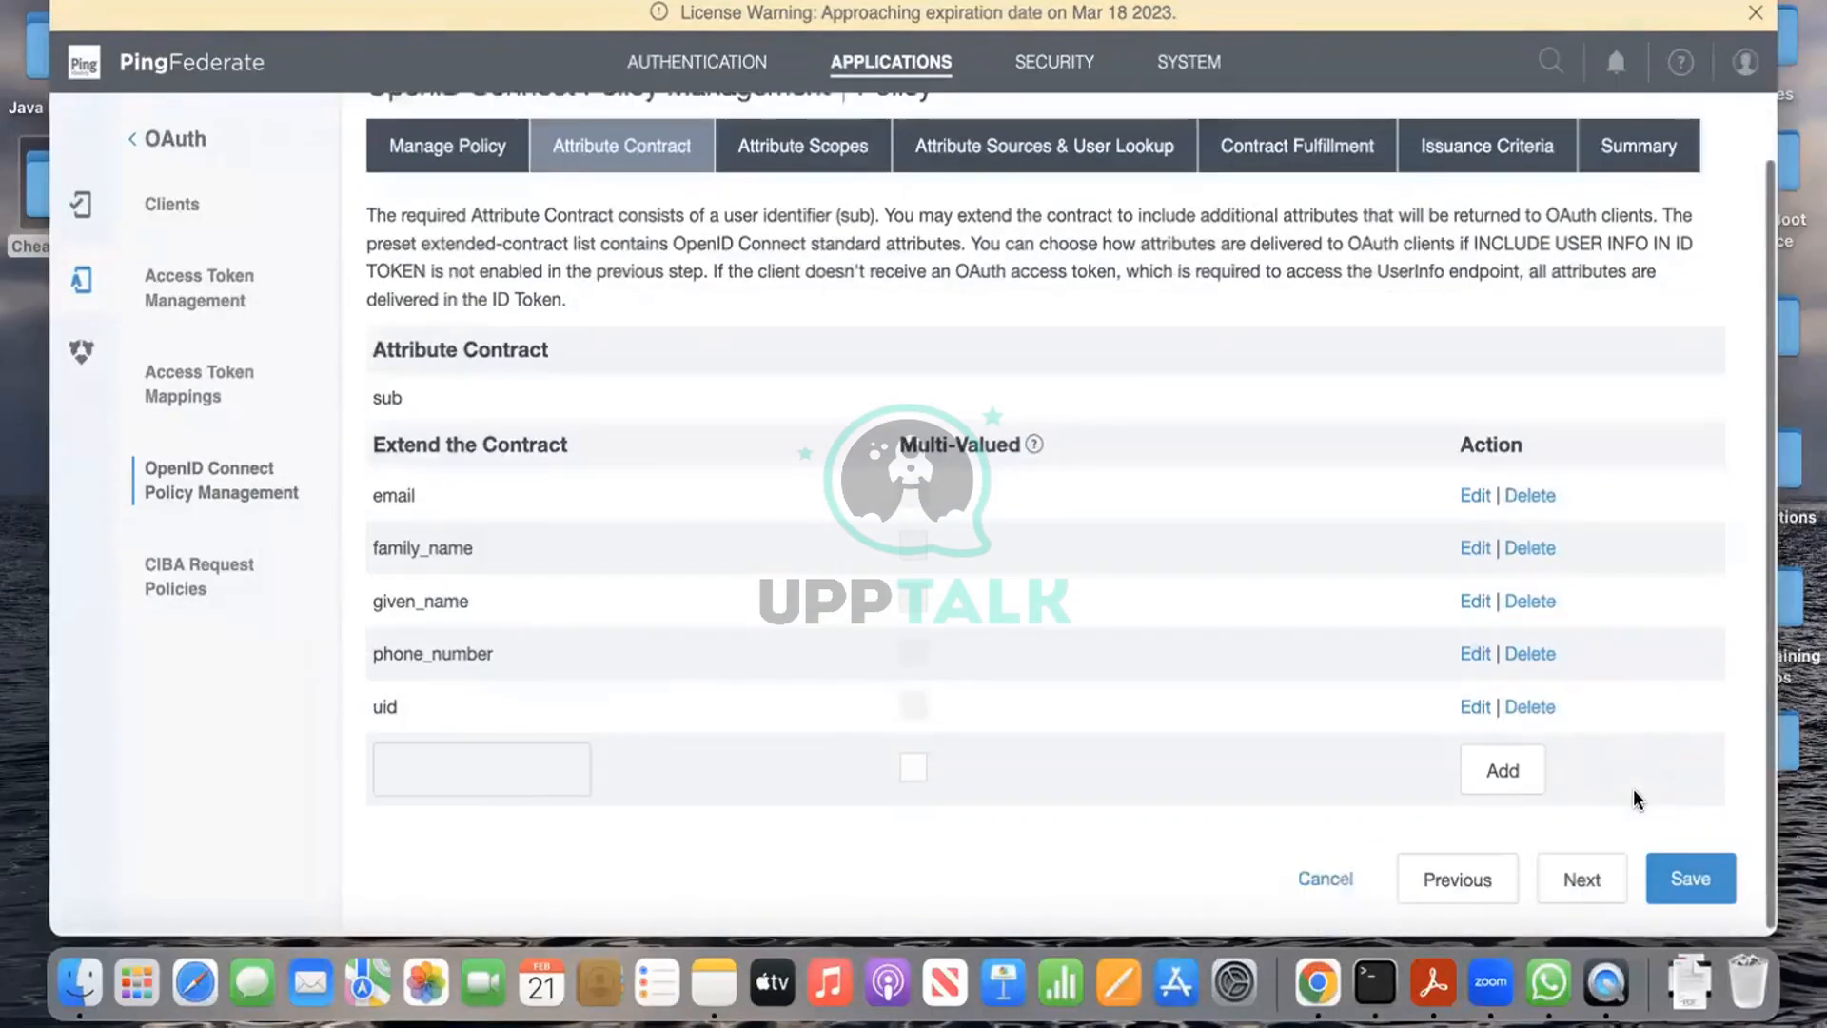
click(1582, 877)
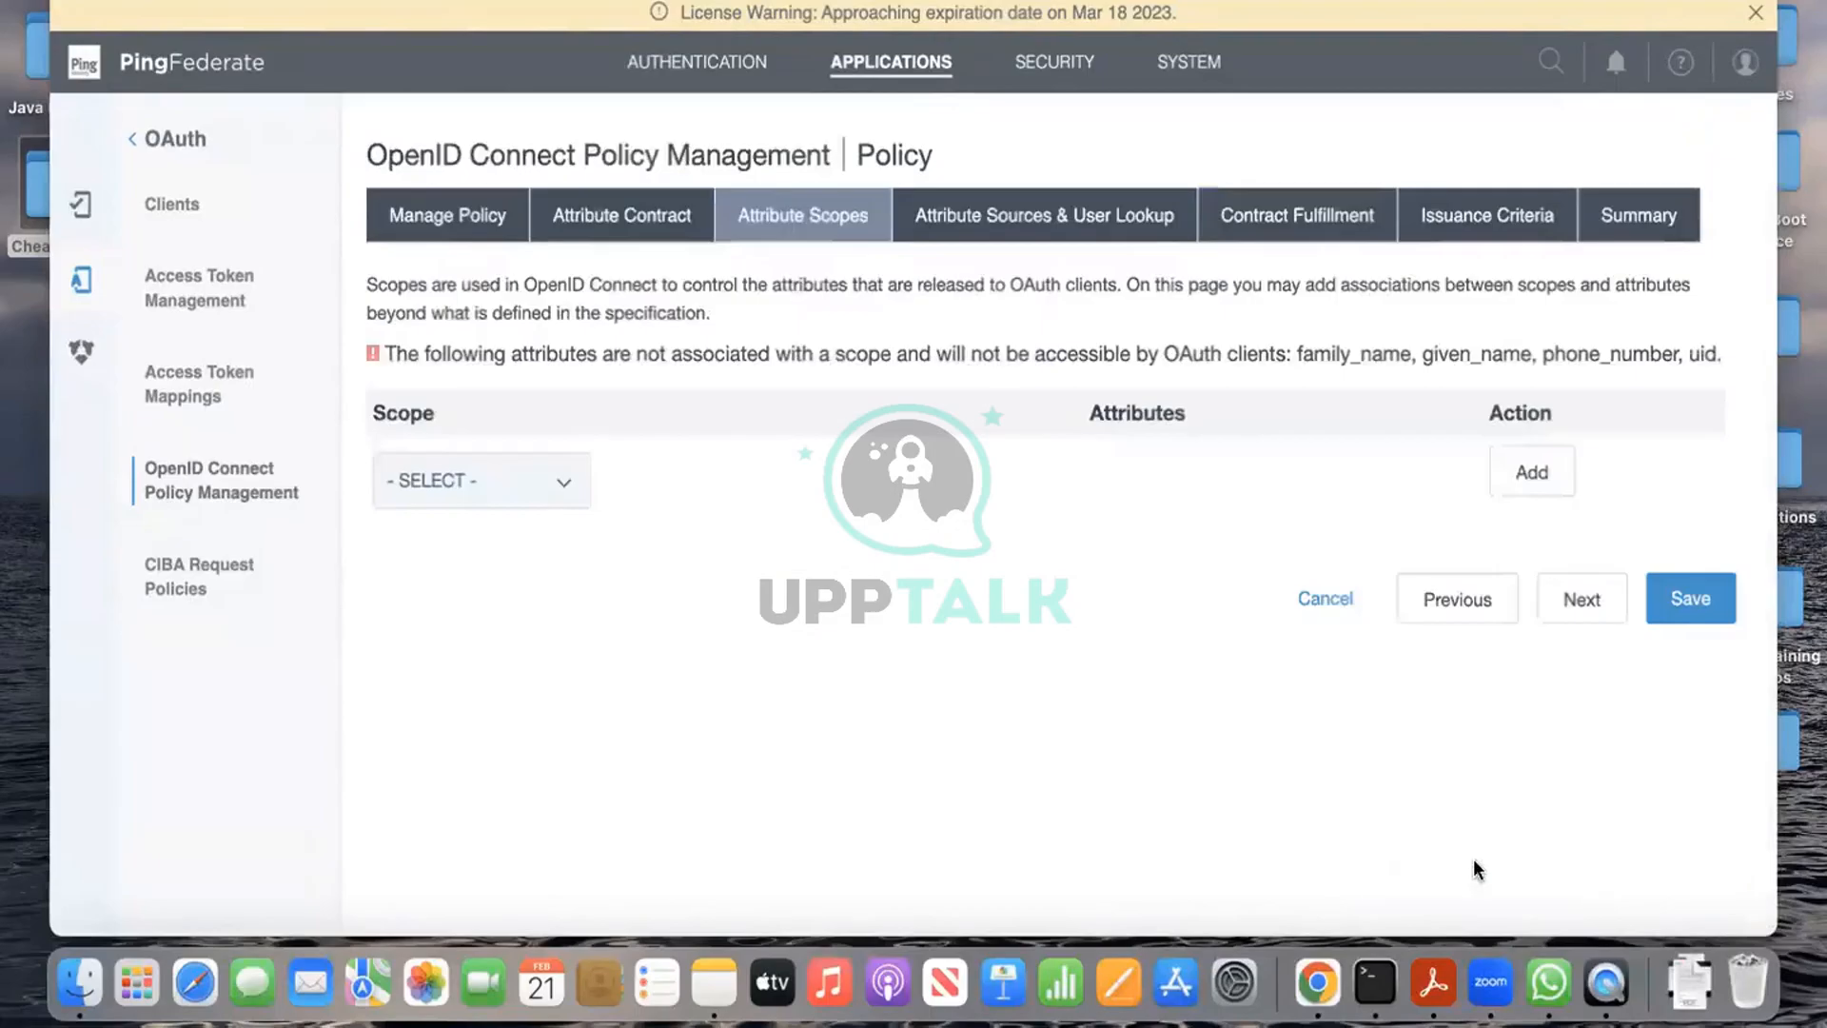
Step: Map the openid scope to email, family_name, given_name, phone_number and uid
click(544, 487)
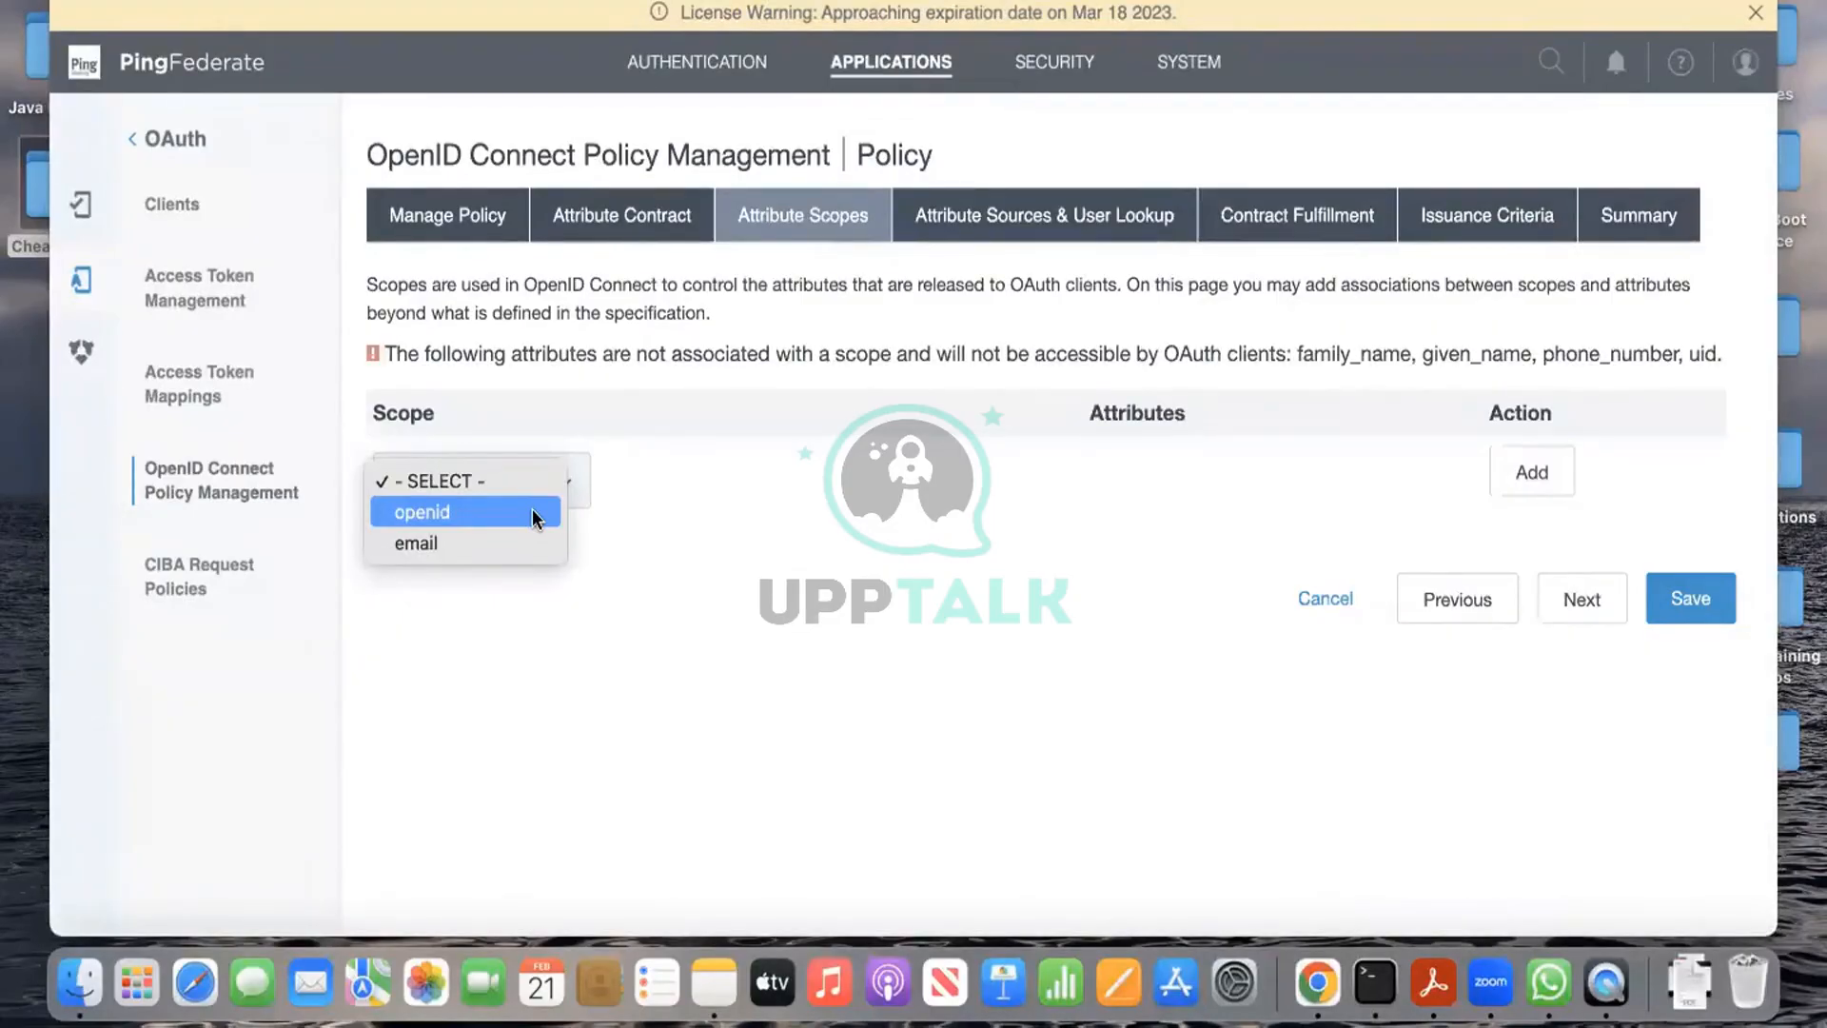
click(533, 515)
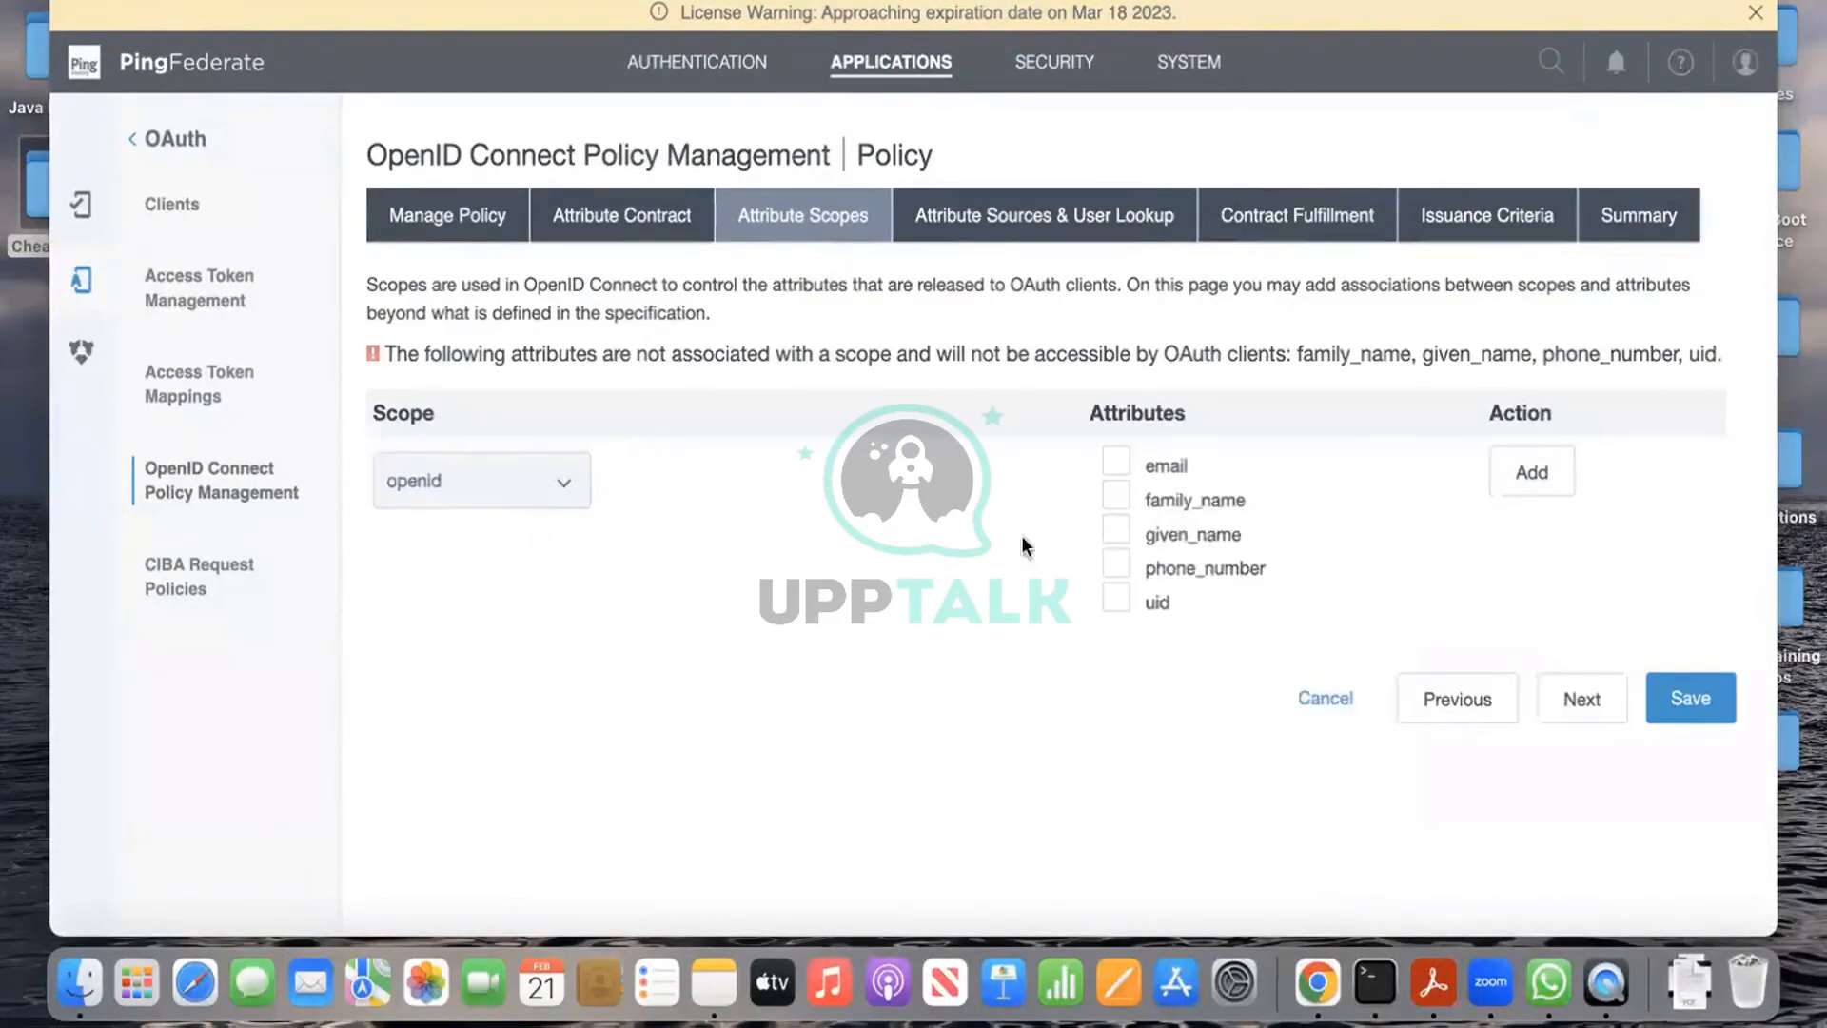
click(1118, 464)
click(1117, 496)
click(1119, 530)
click(1117, 567)
click(1116, 600)
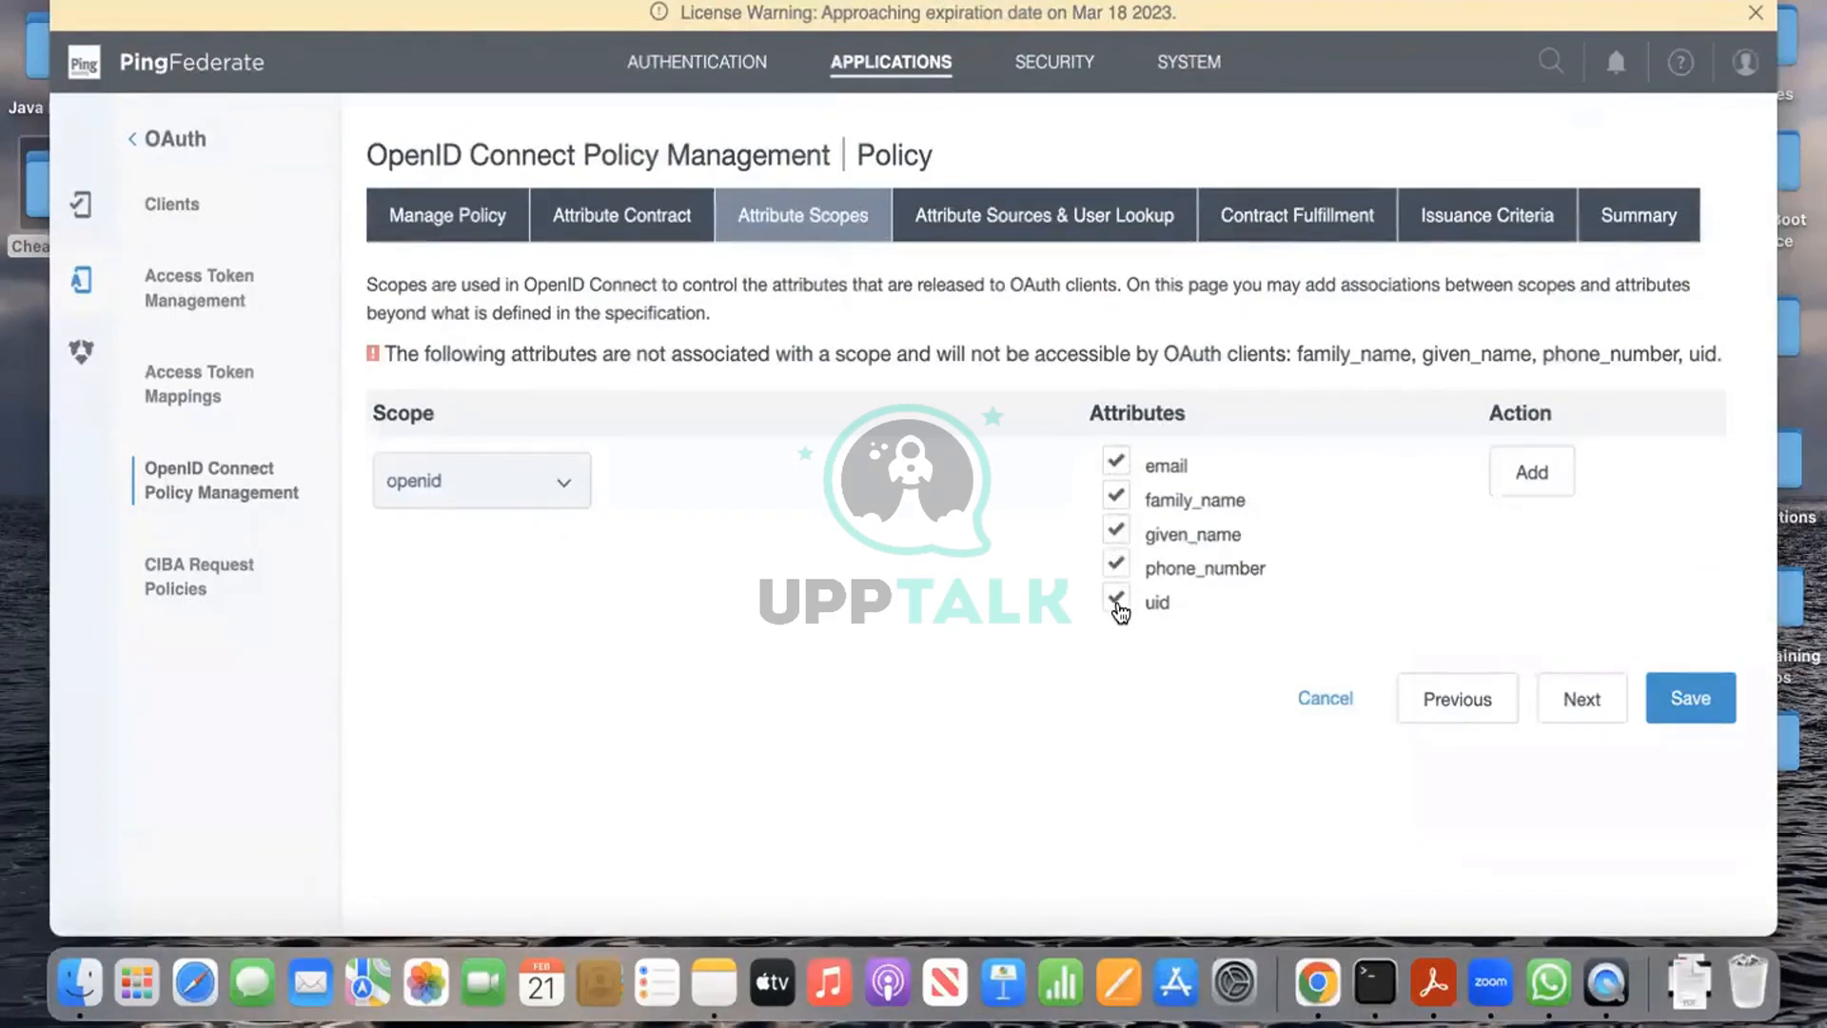
click(1545, 489)
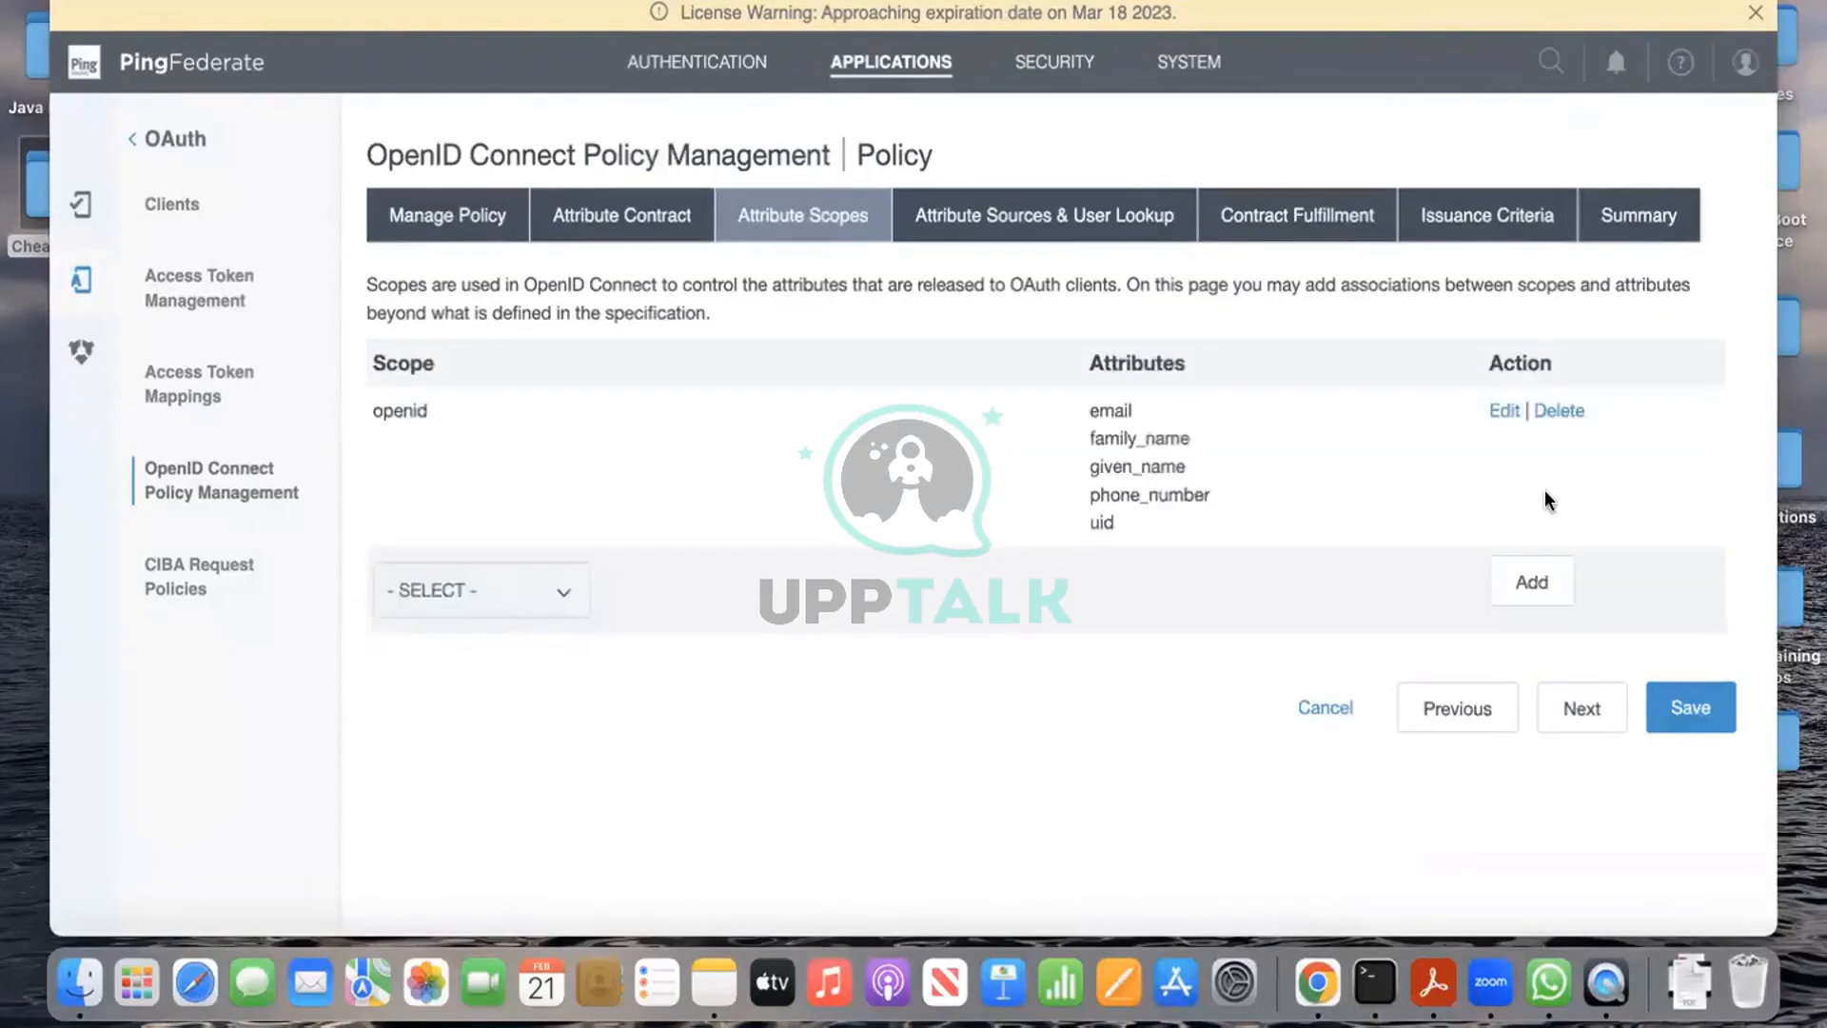
Step: Leave the extra scope row unset and advance past Attribute Sources & User Lookup
click(522, 591)
click(1355, 603)
click(1582, 708)
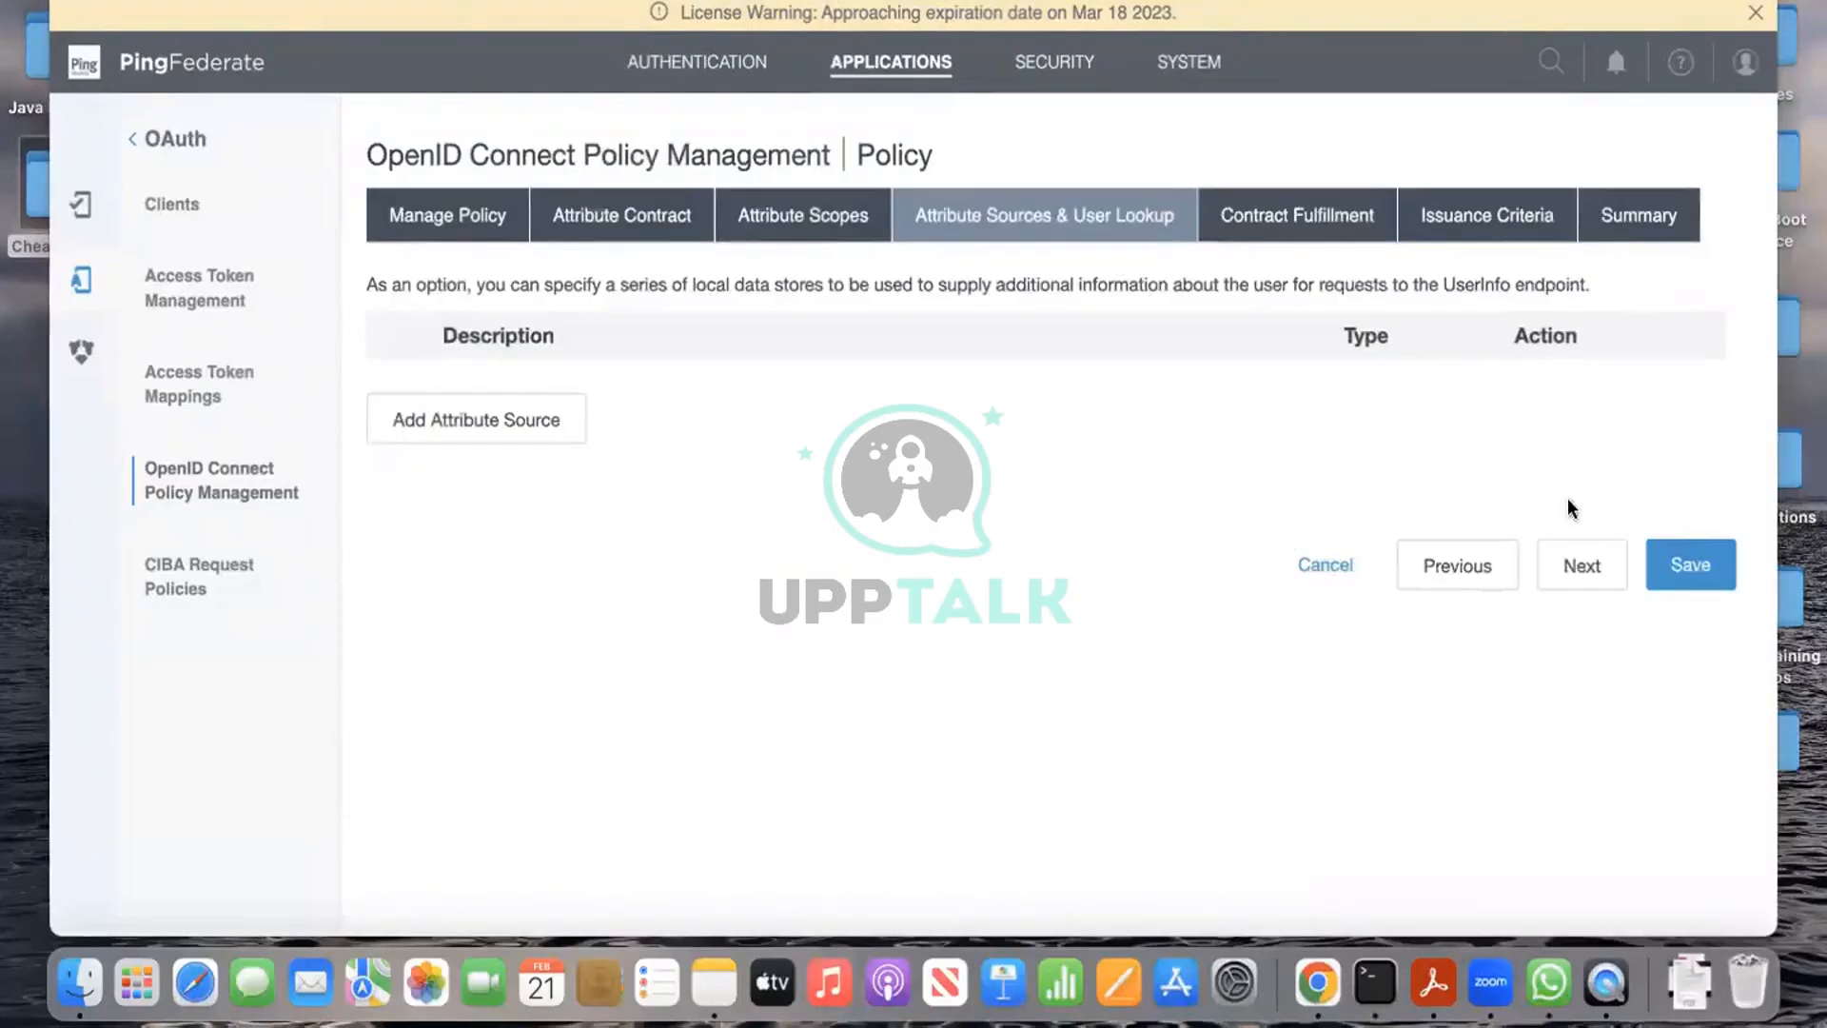
click(1604, 558)
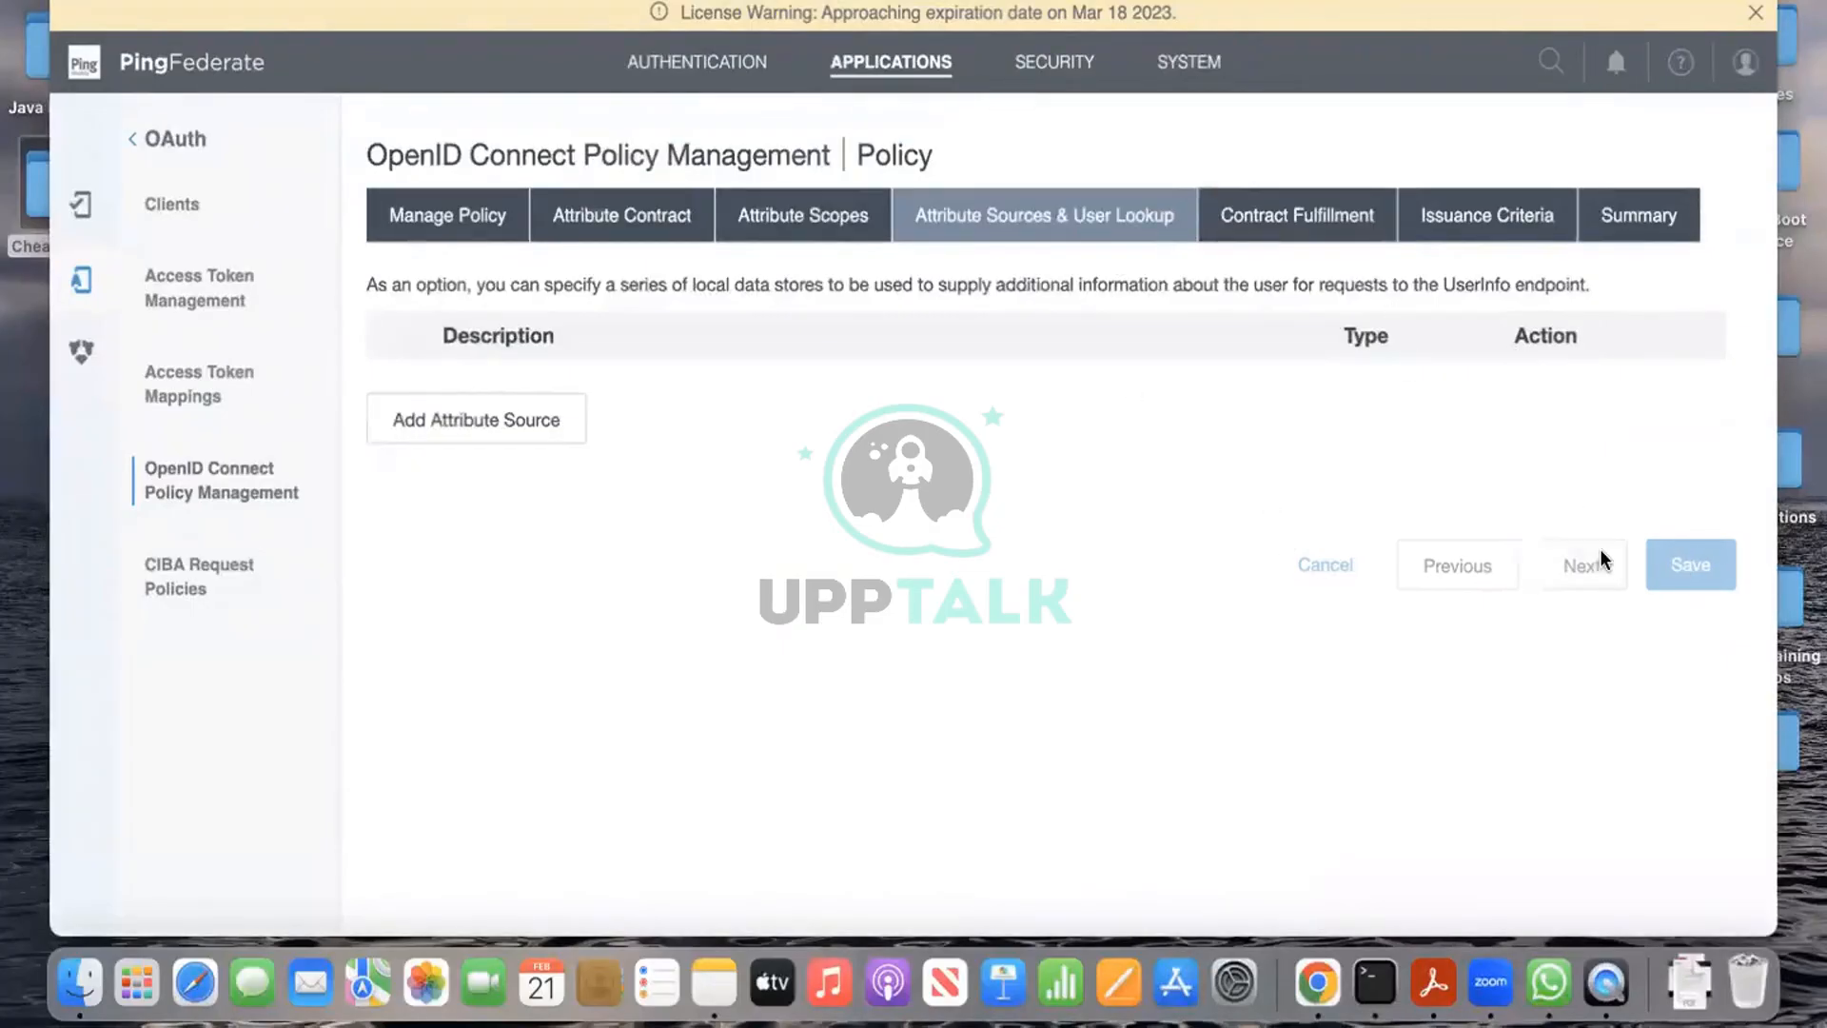
Step: Fill email from the access token's mail value and family_name from lastName
scroll(952, 381, down, 2)
click(826, 314)
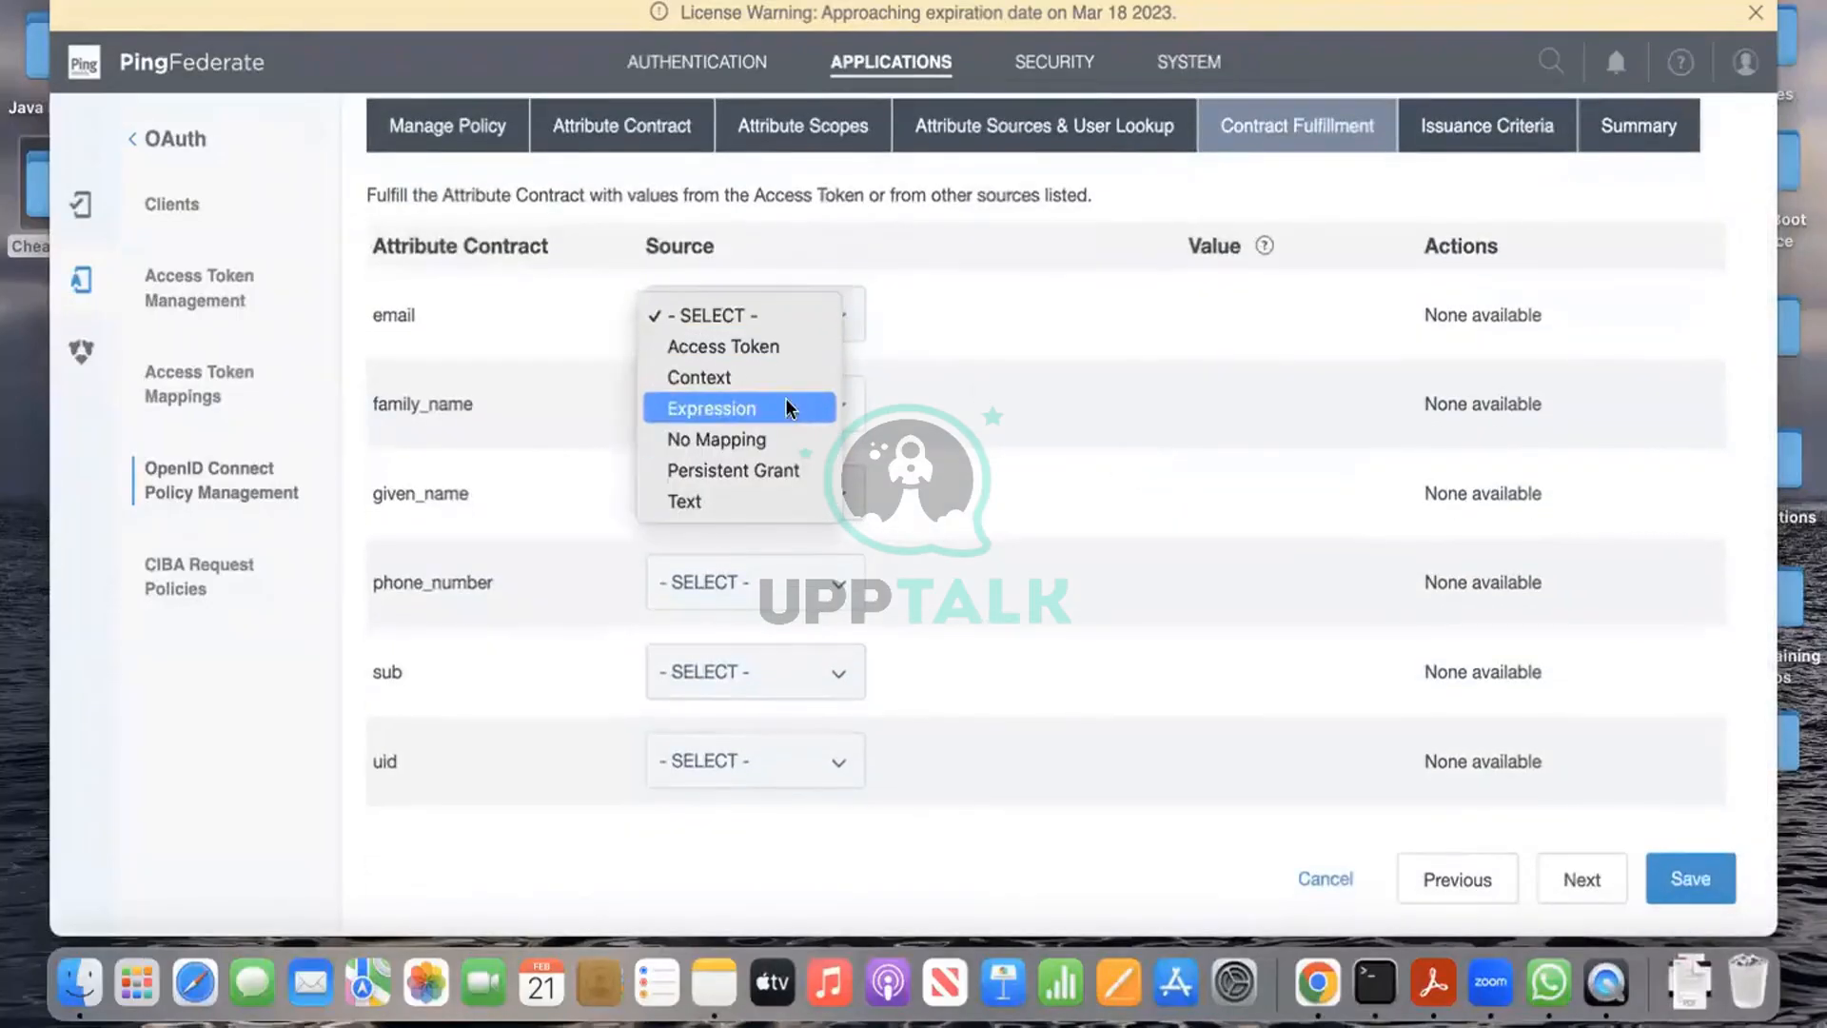
click(783, 343)
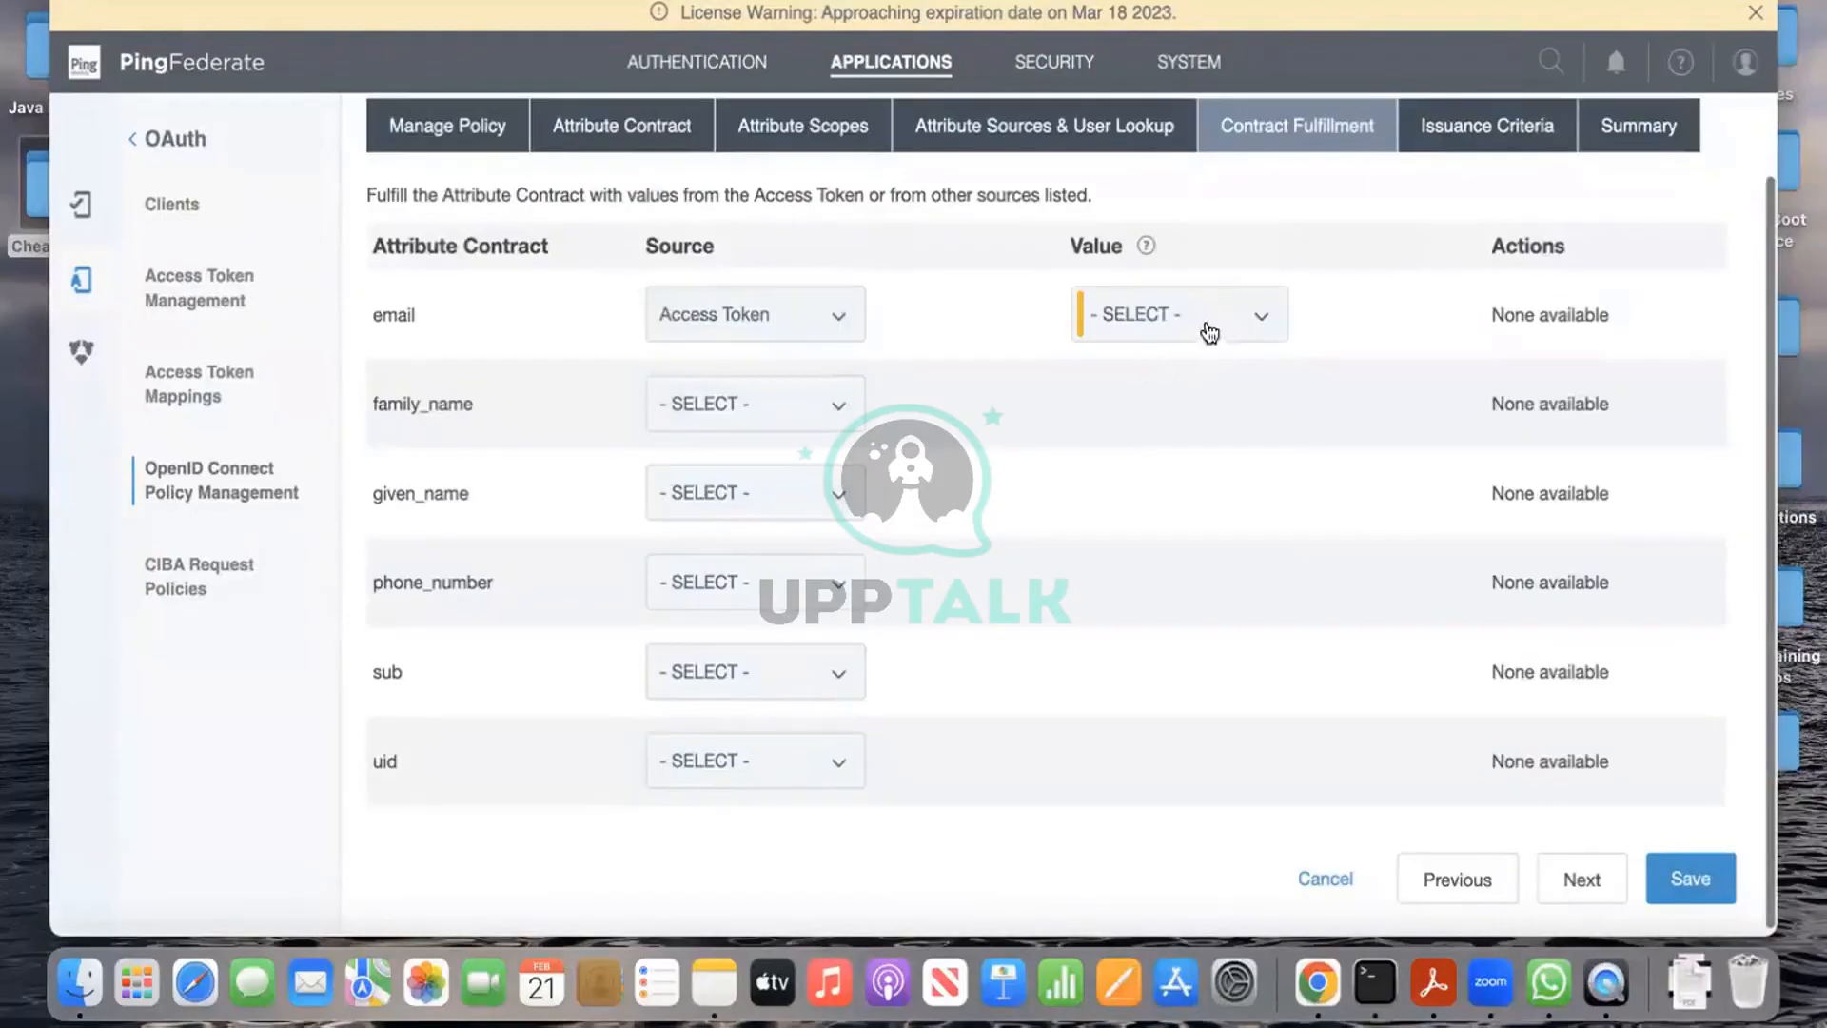
click(1207, 328)
click(961, 434)
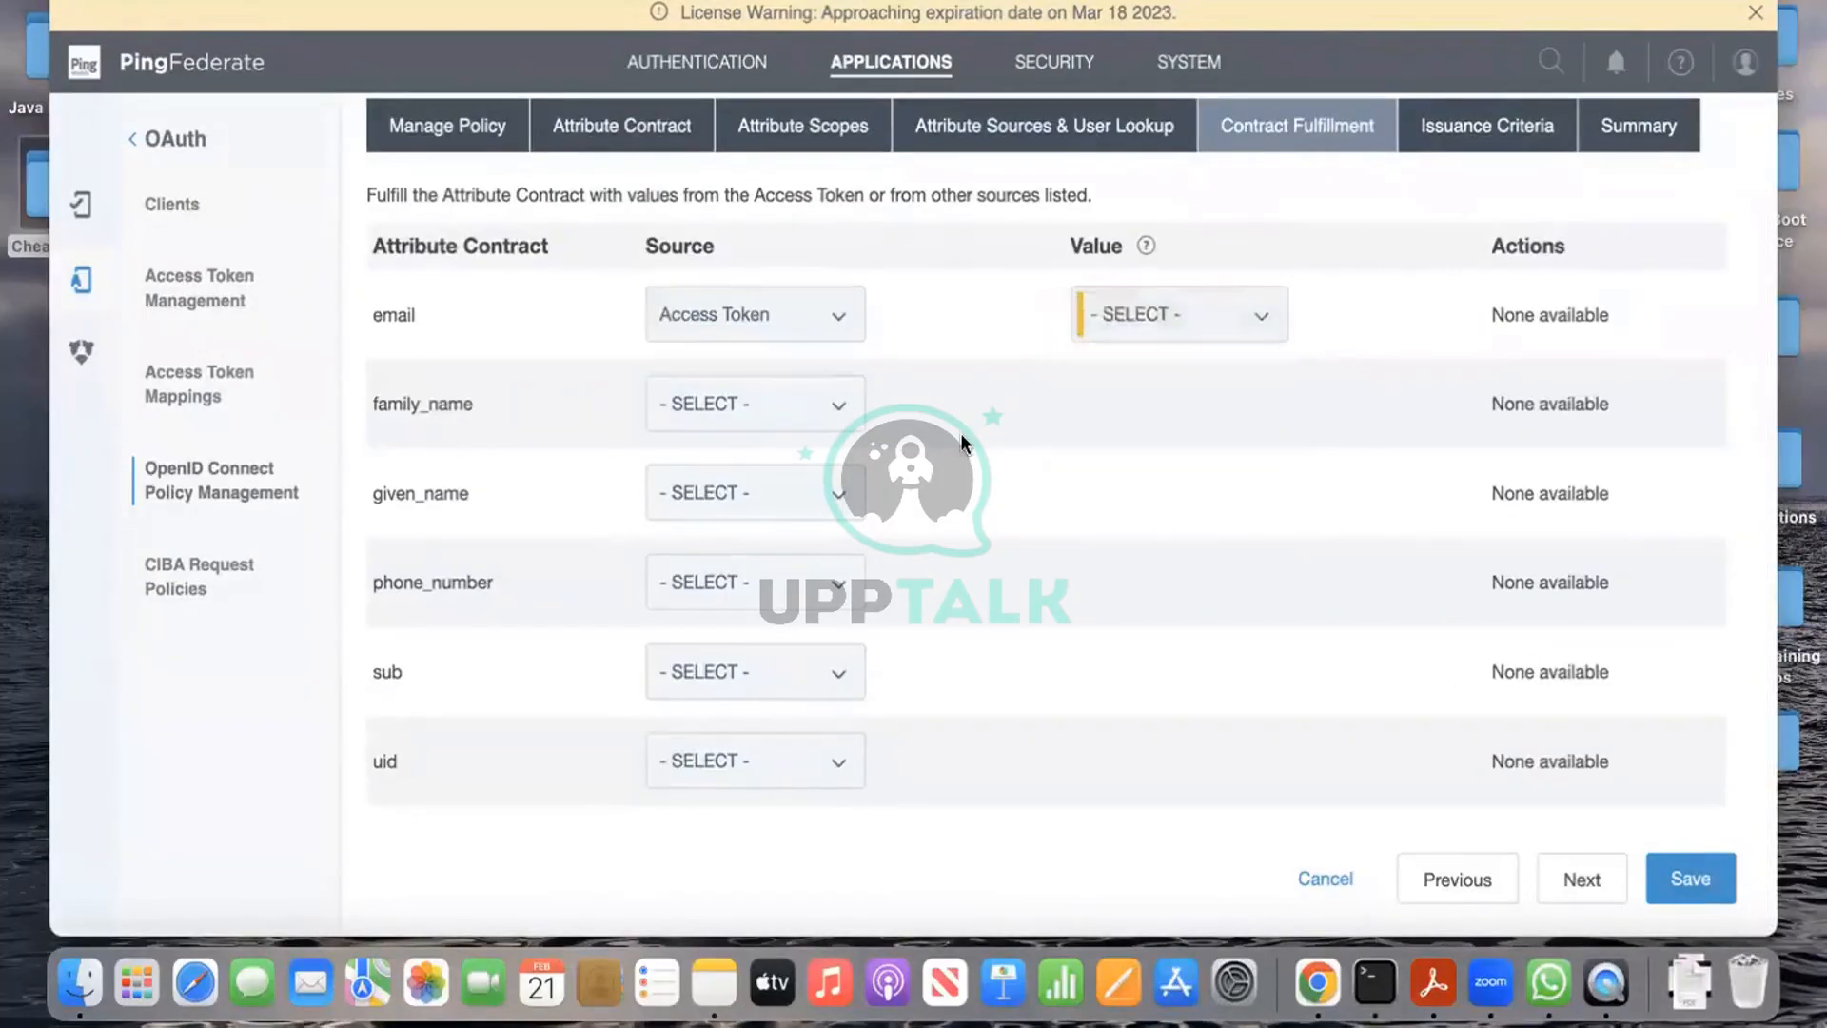
click(828, 404)
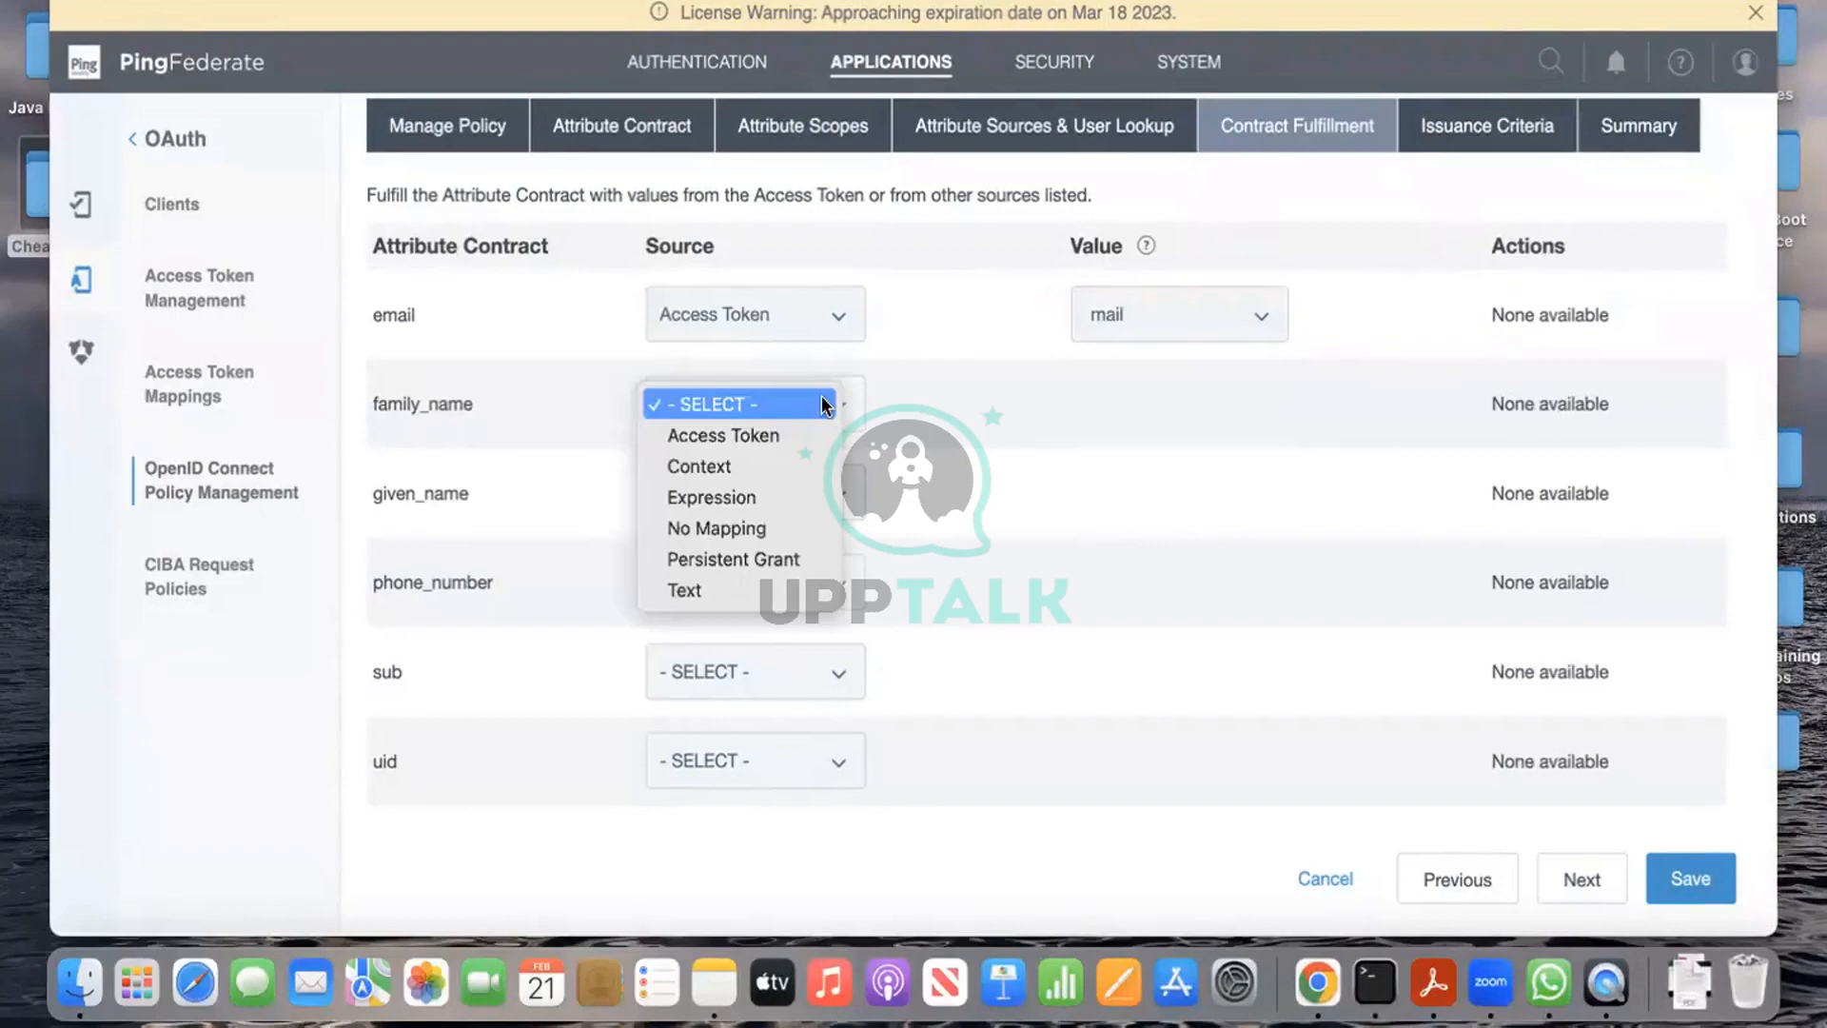
click(784, 435)
click(1190, 405)
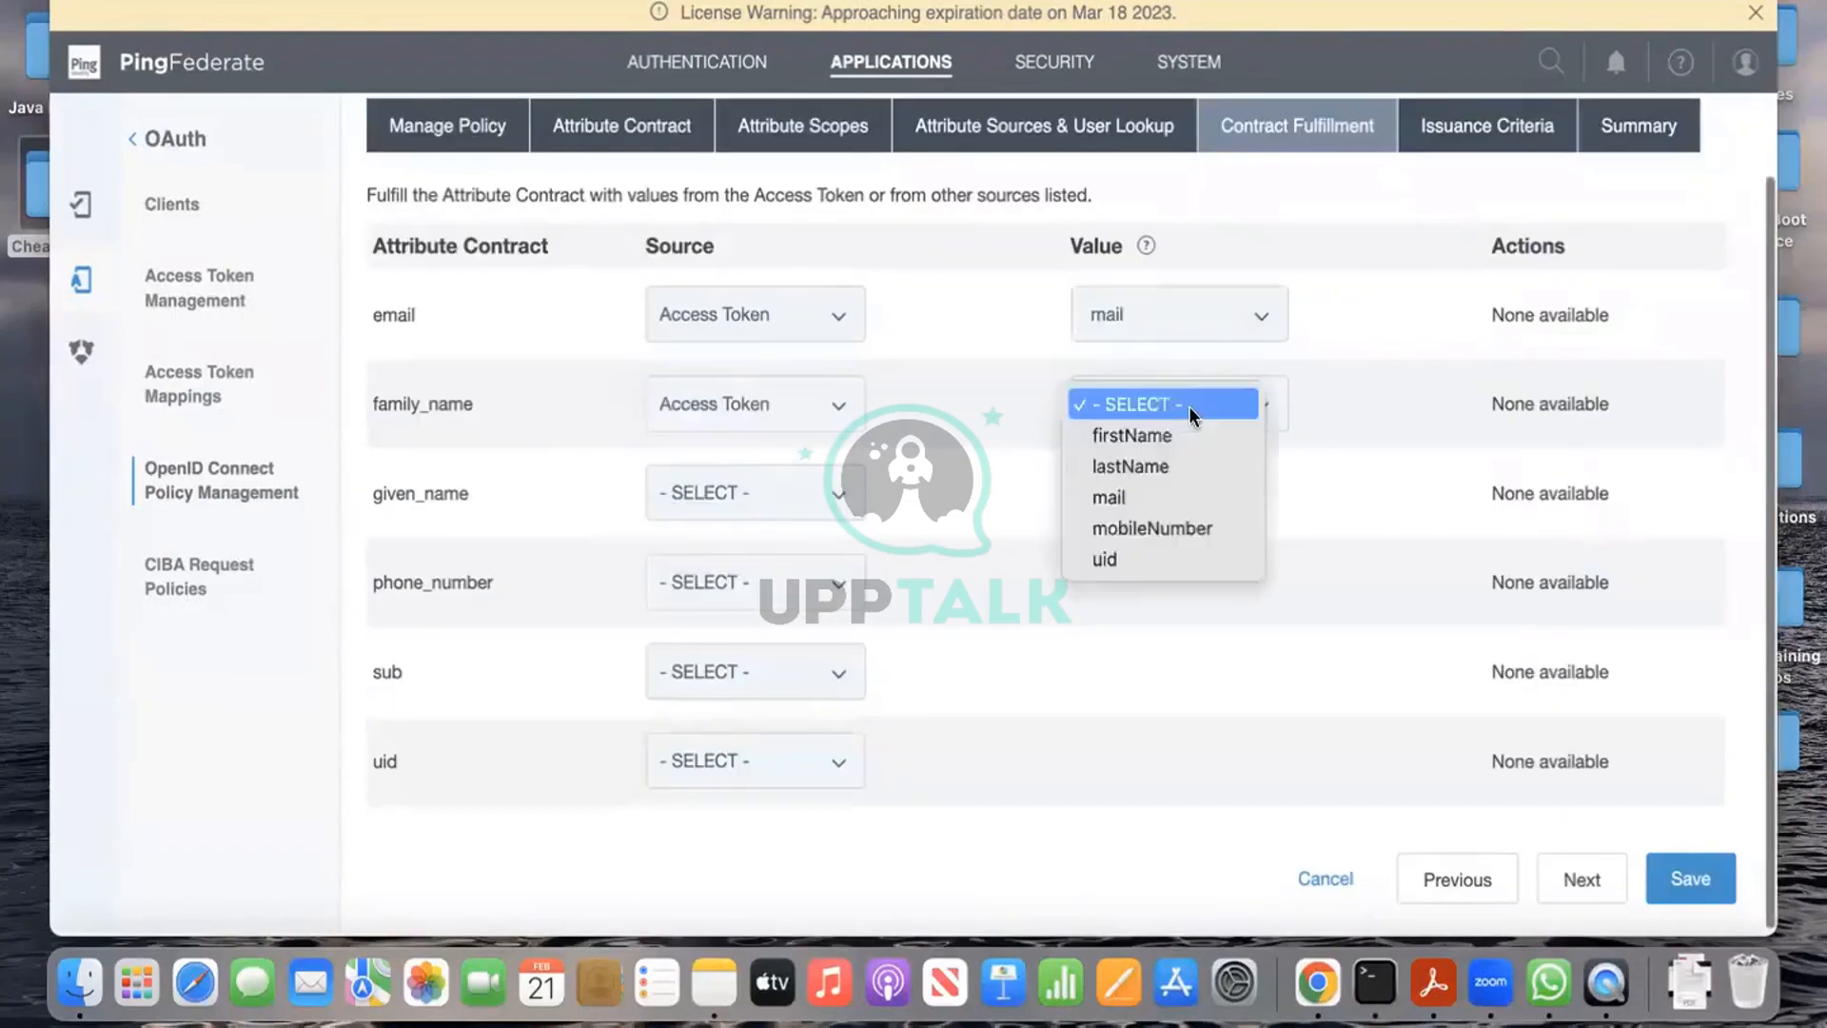
click(1177, 462)
Step: Fill given_name from firstName and phone_number from mobileNumber via the access token
click(823, 491)
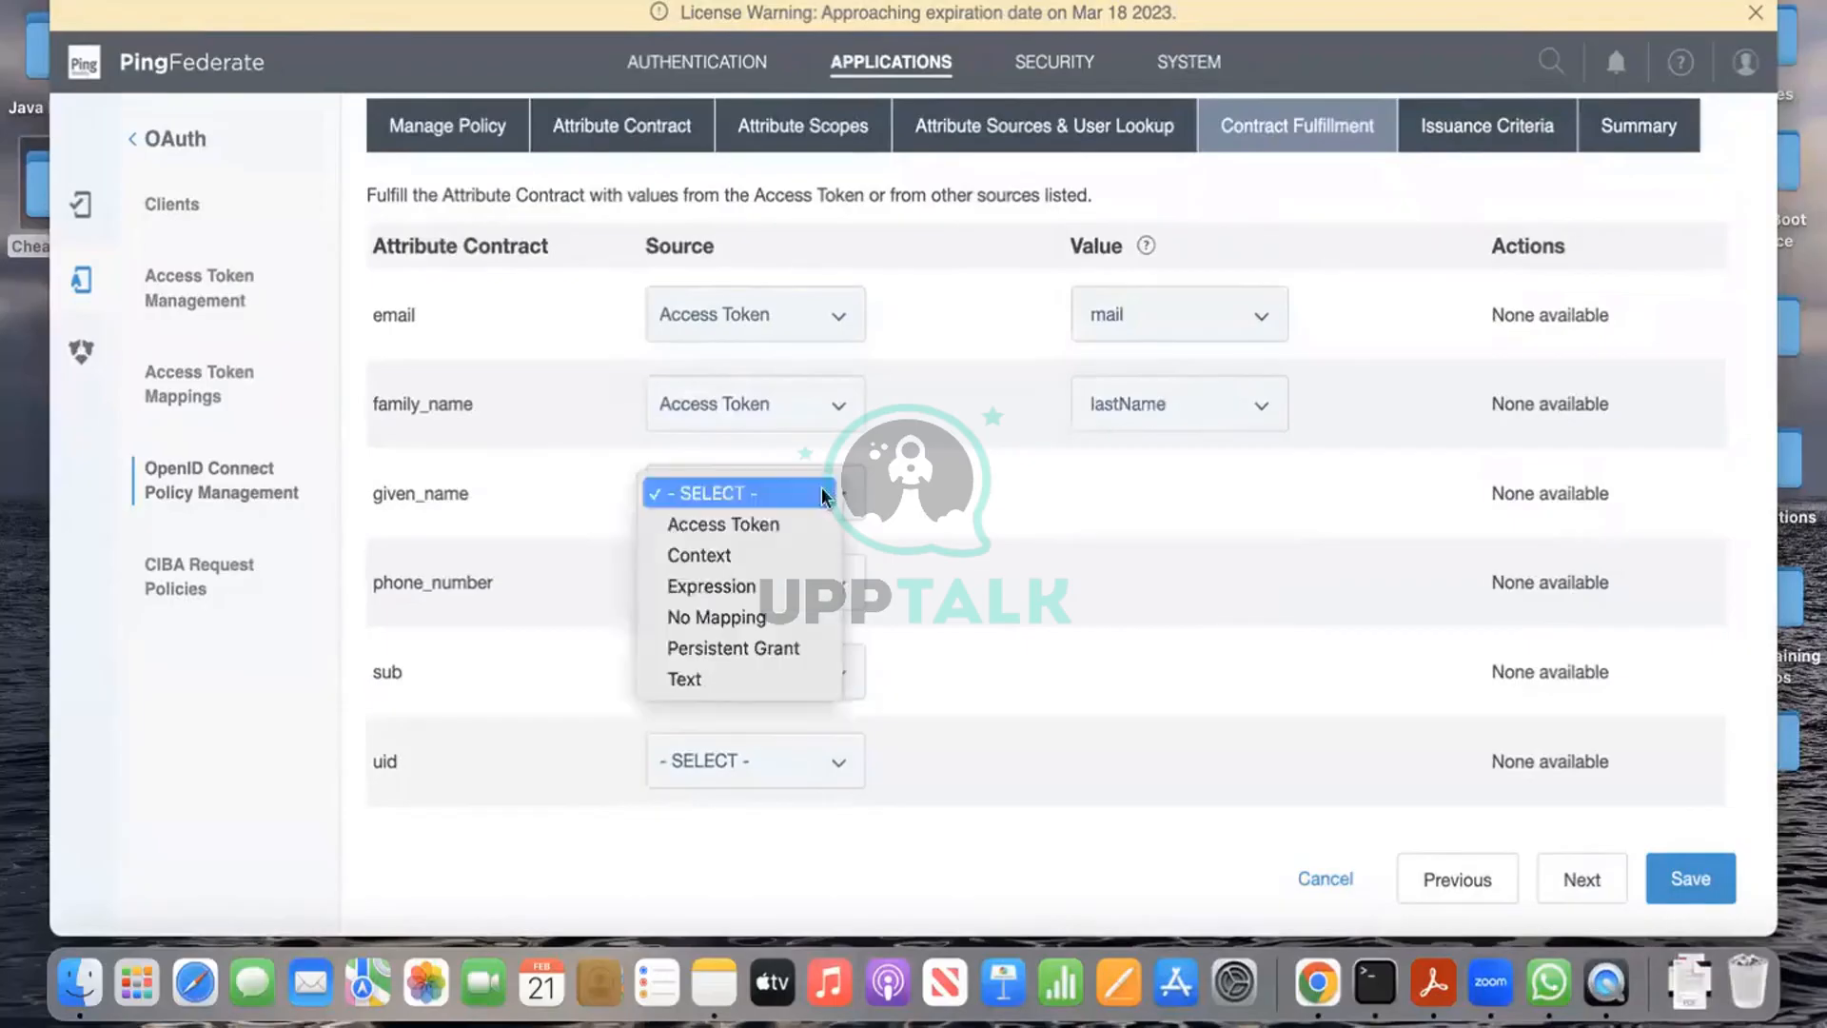
click(801, 518)
click(1226, 499)
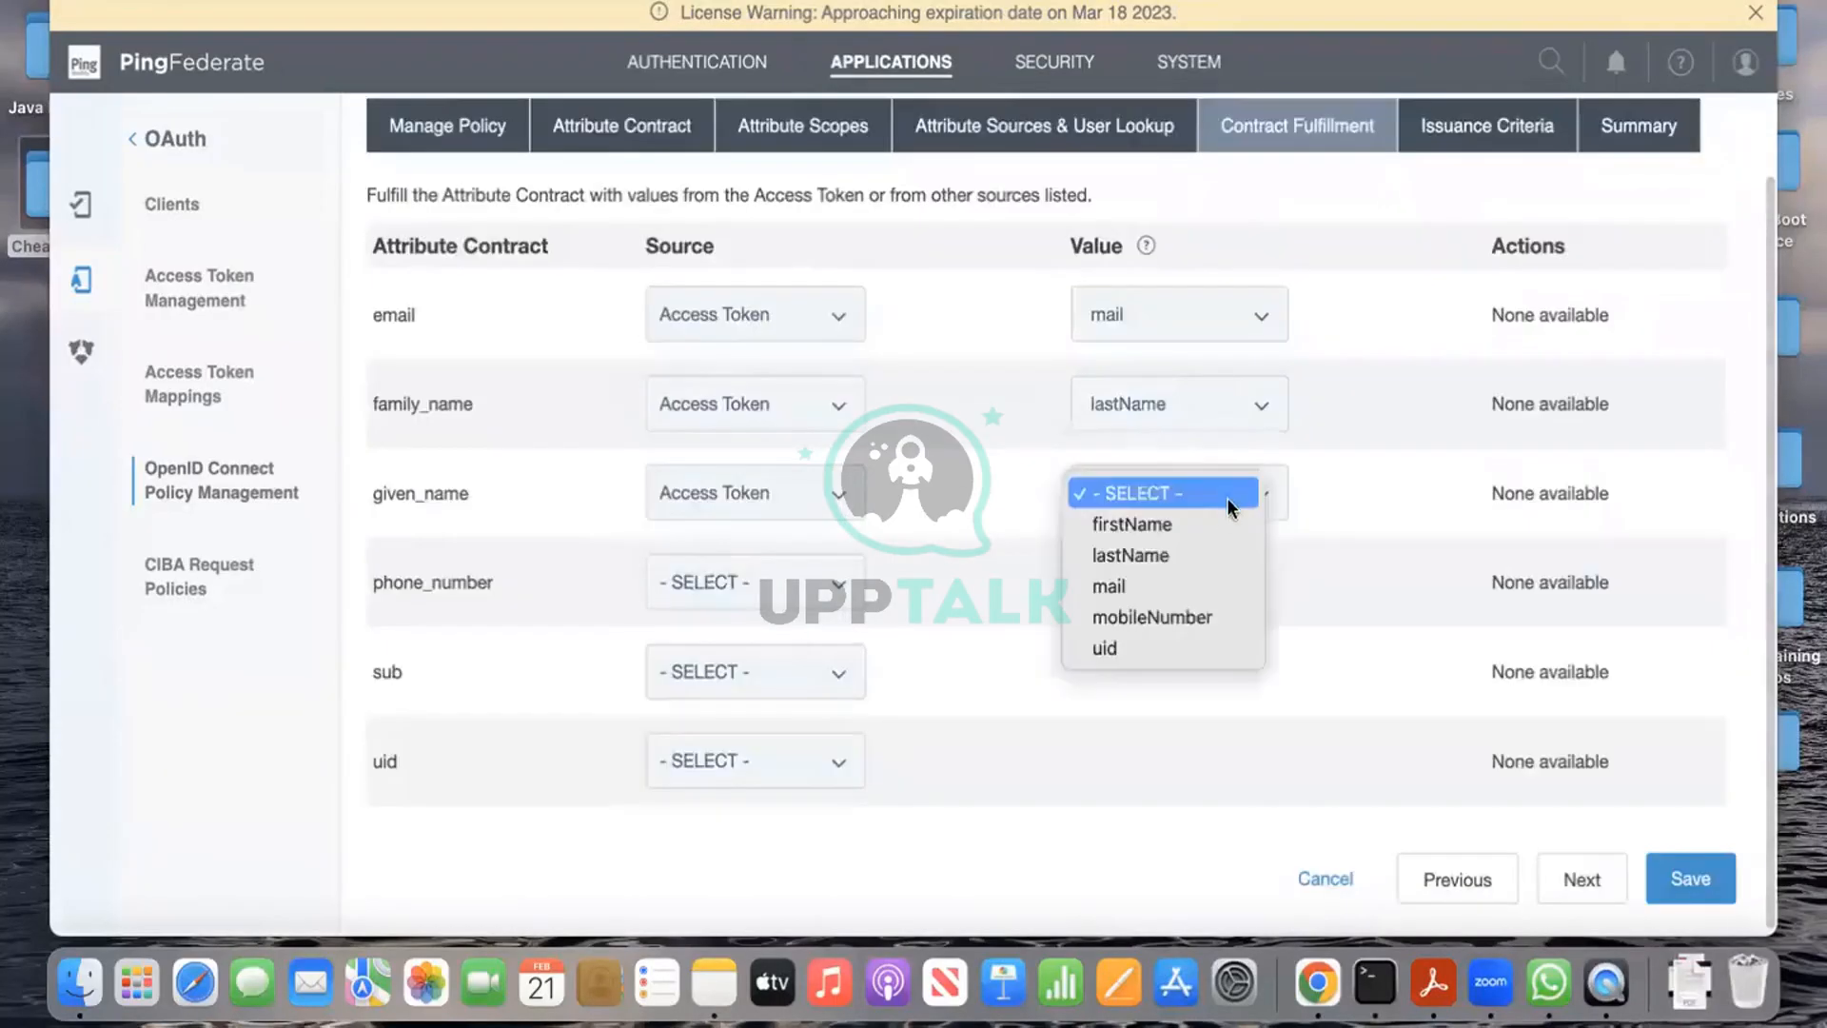
click(1192, 525)
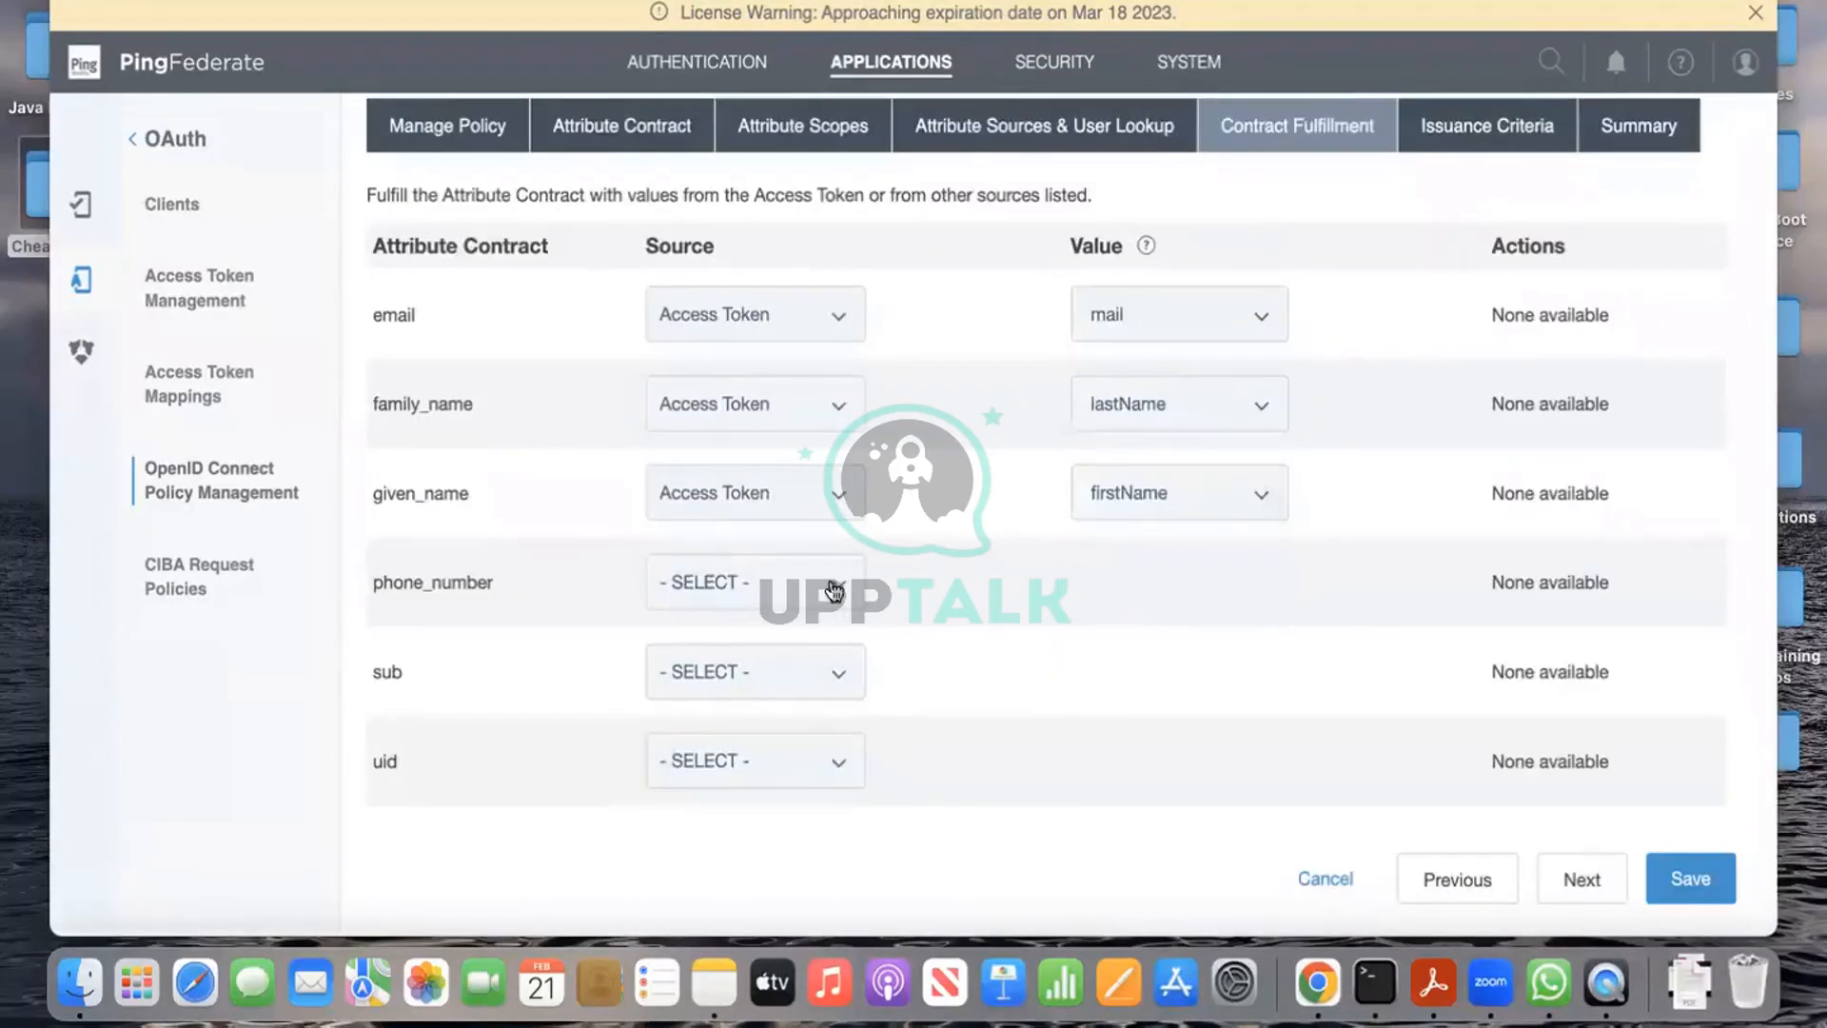
click(834, 590)
click(792, 609)
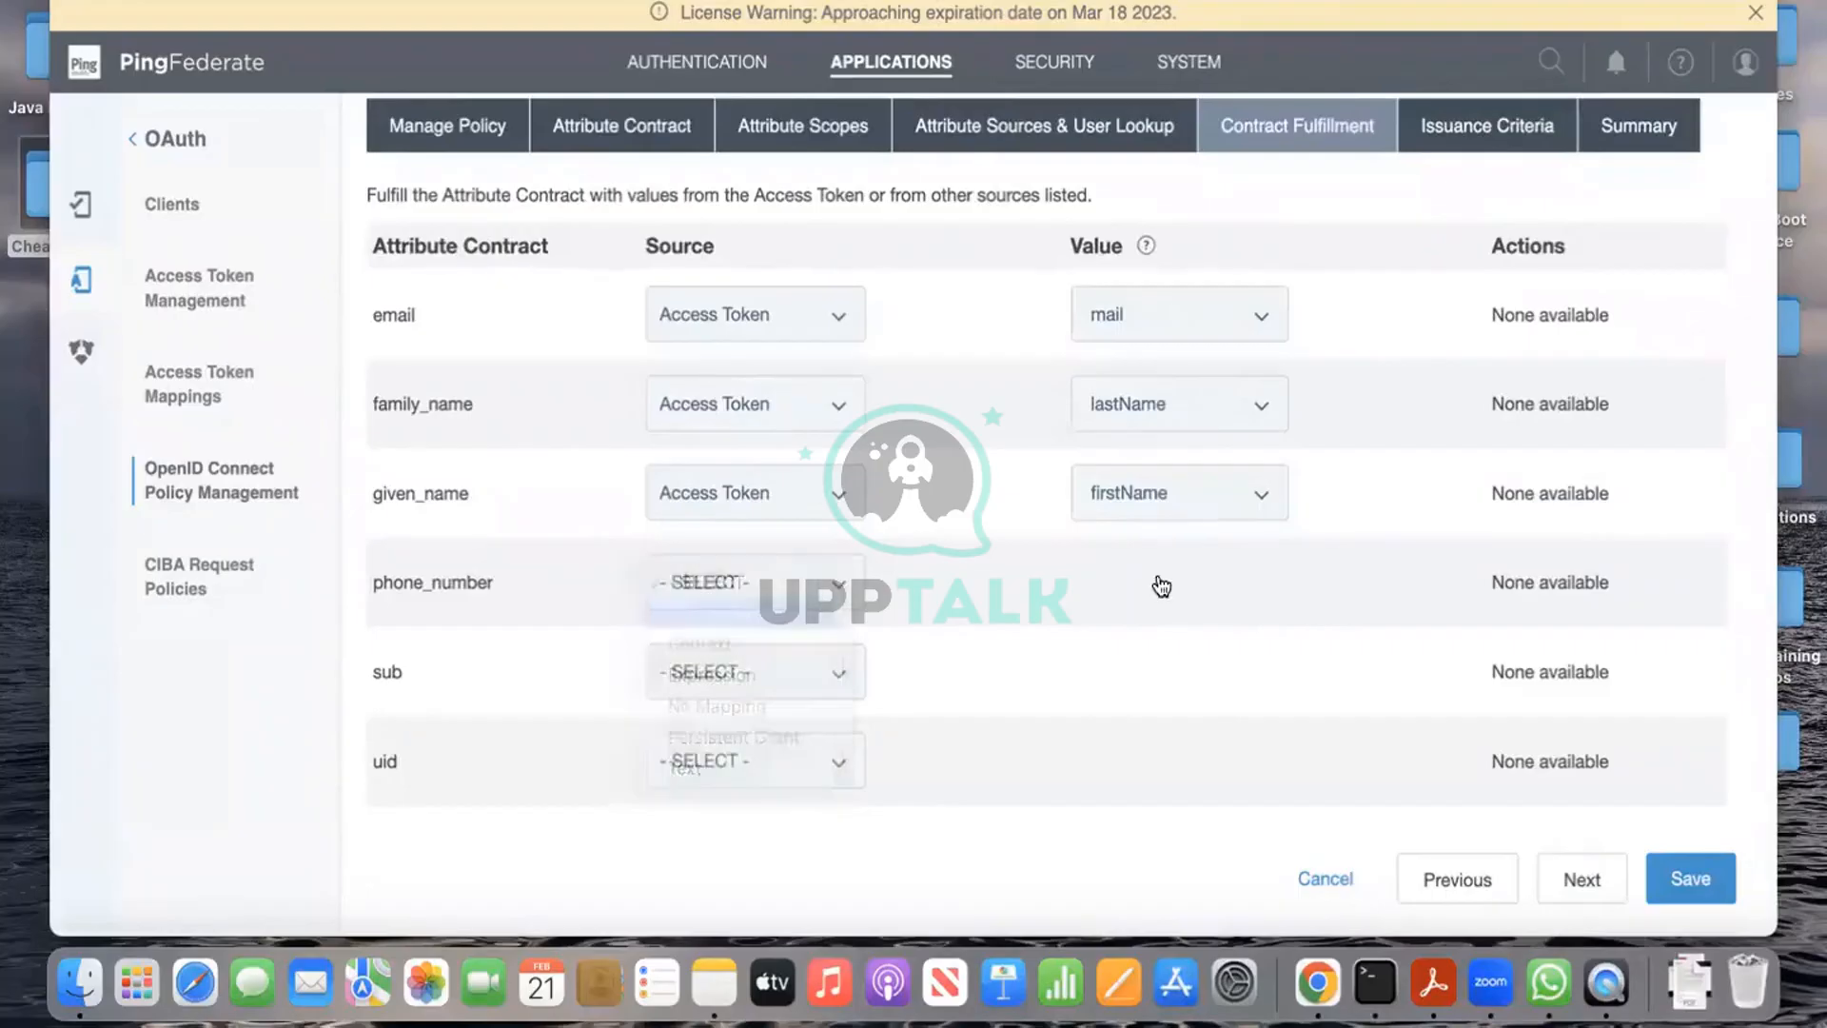
click(1185, 583)
click(749, 706)
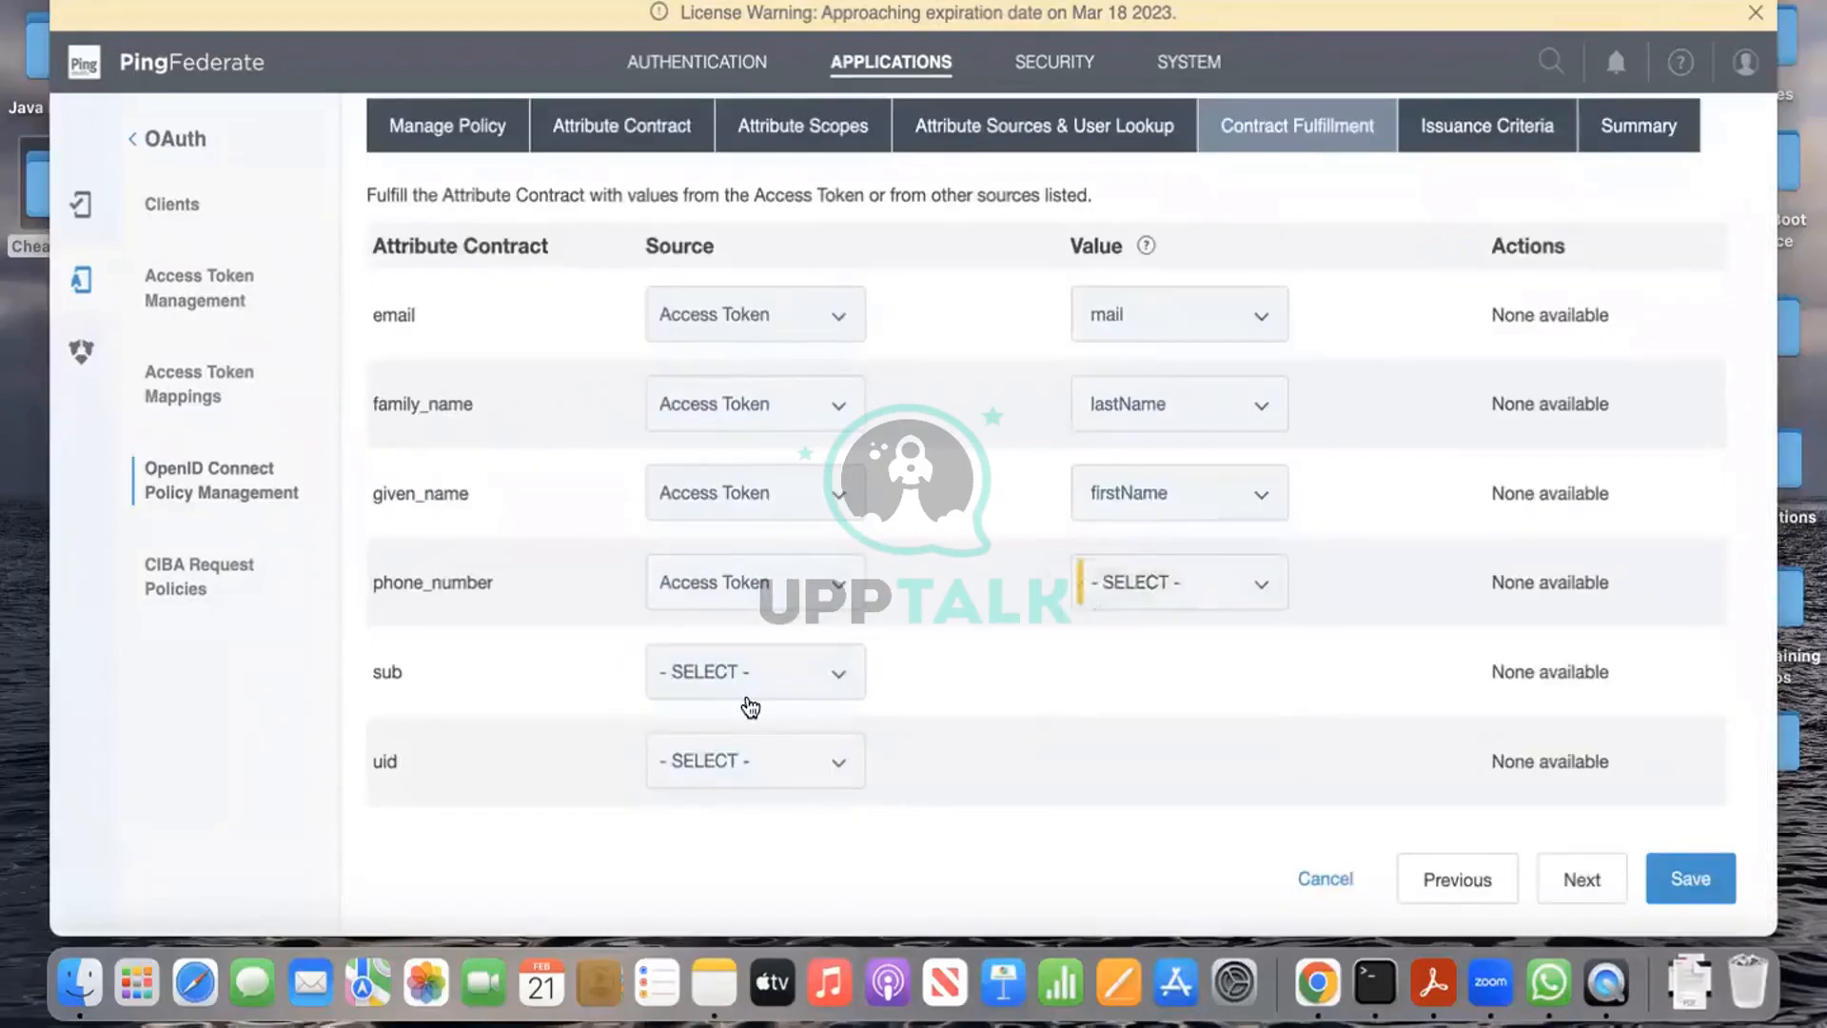
Step: Map both uid and sub to the access token's uid attribute
click(826, 670)
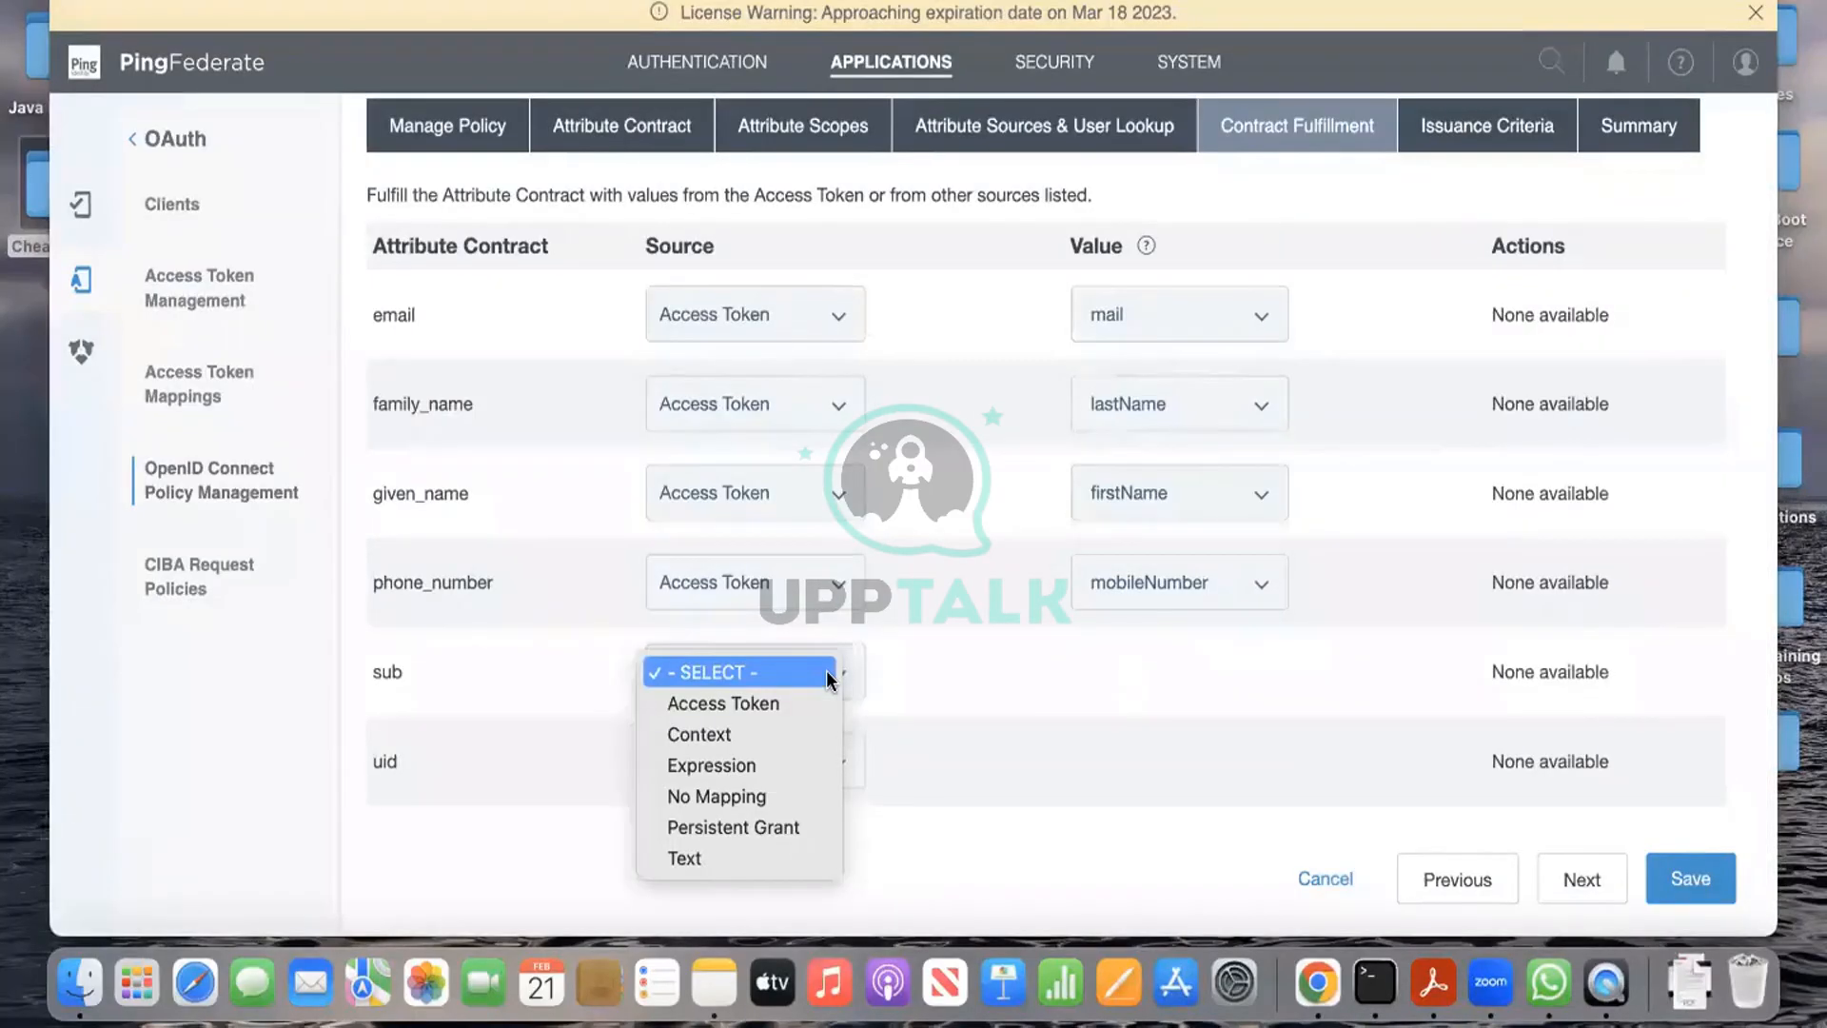
click(566, 807)
click(801, 762)
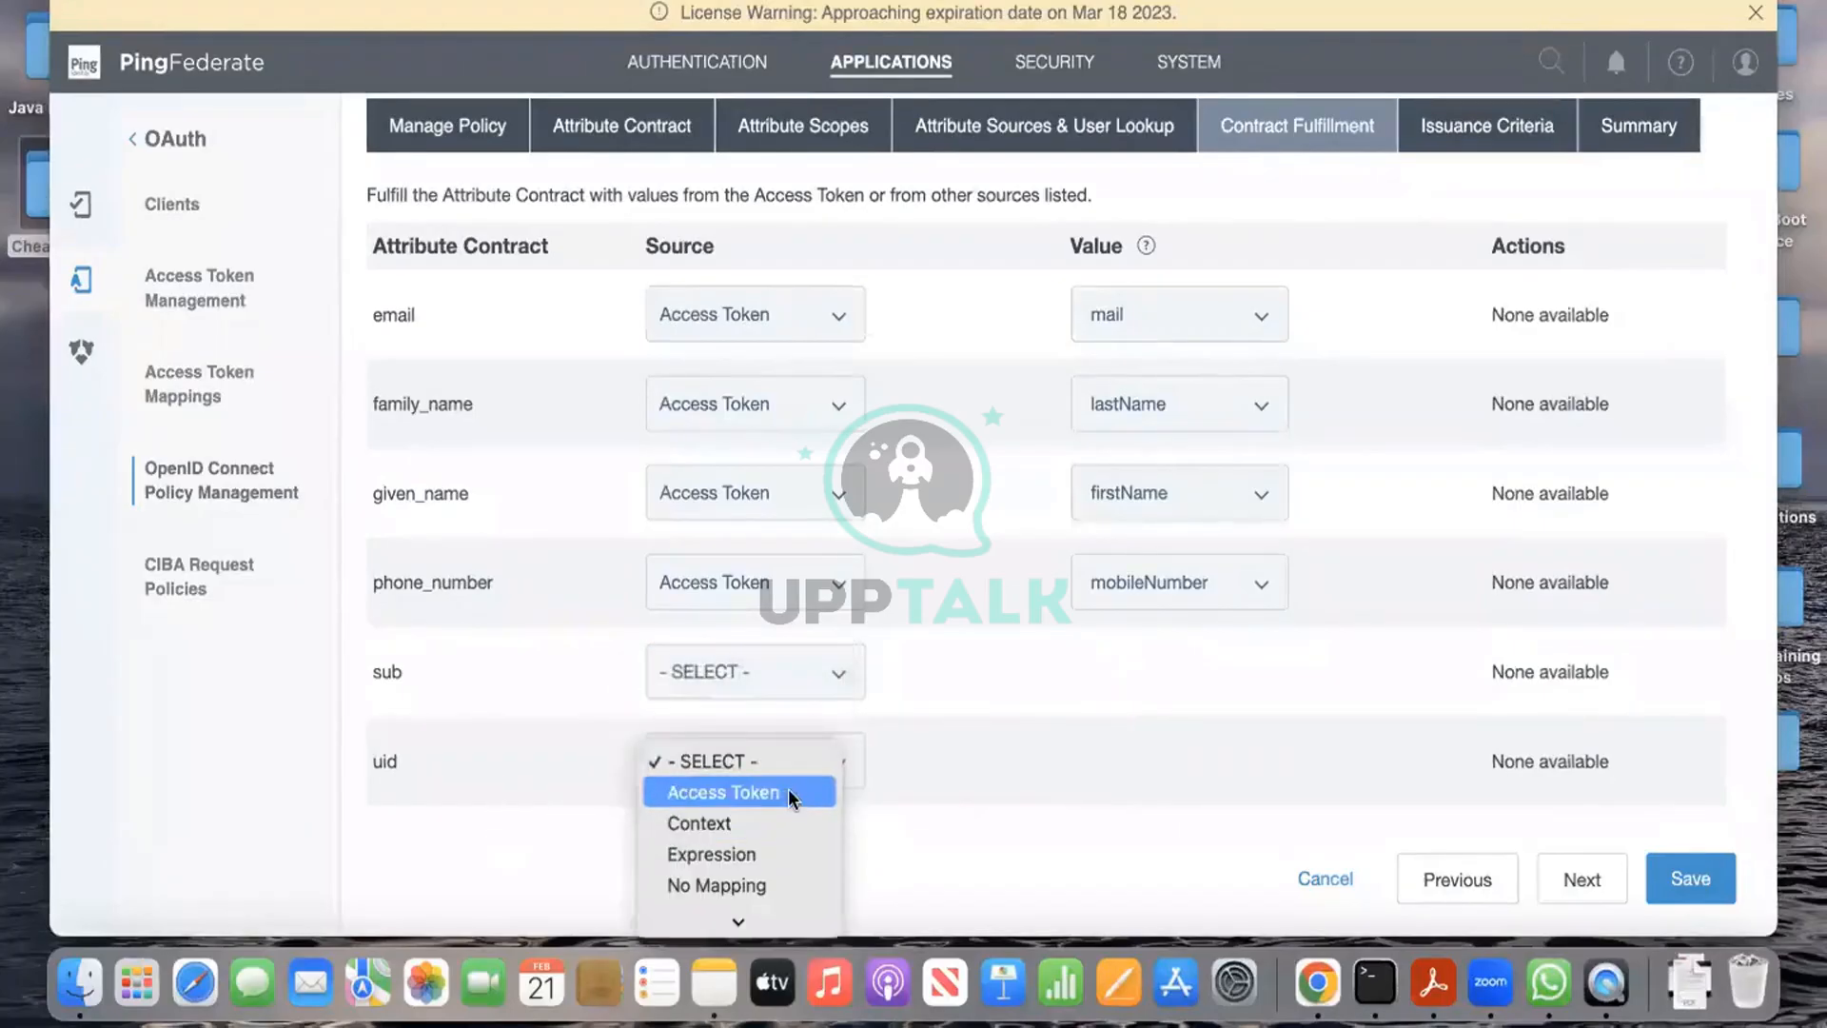
click(788, 792)
click(1207, 759)
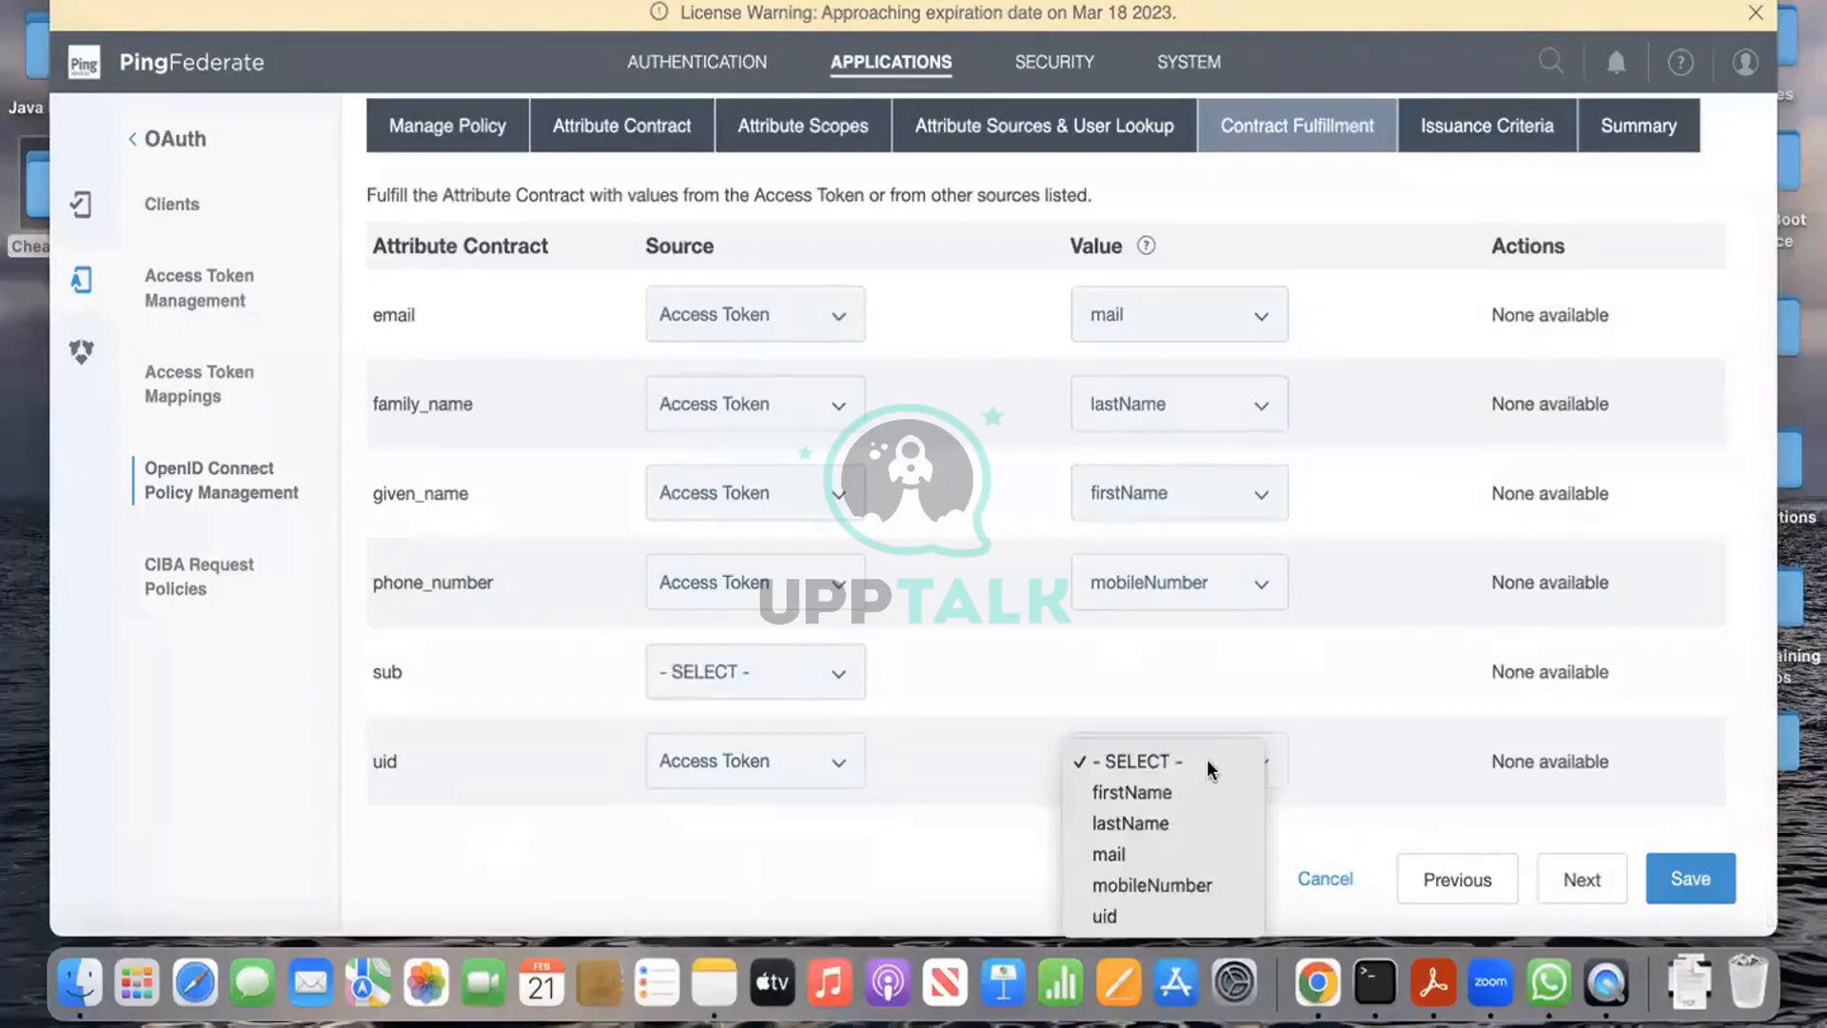
click(1133, 916)
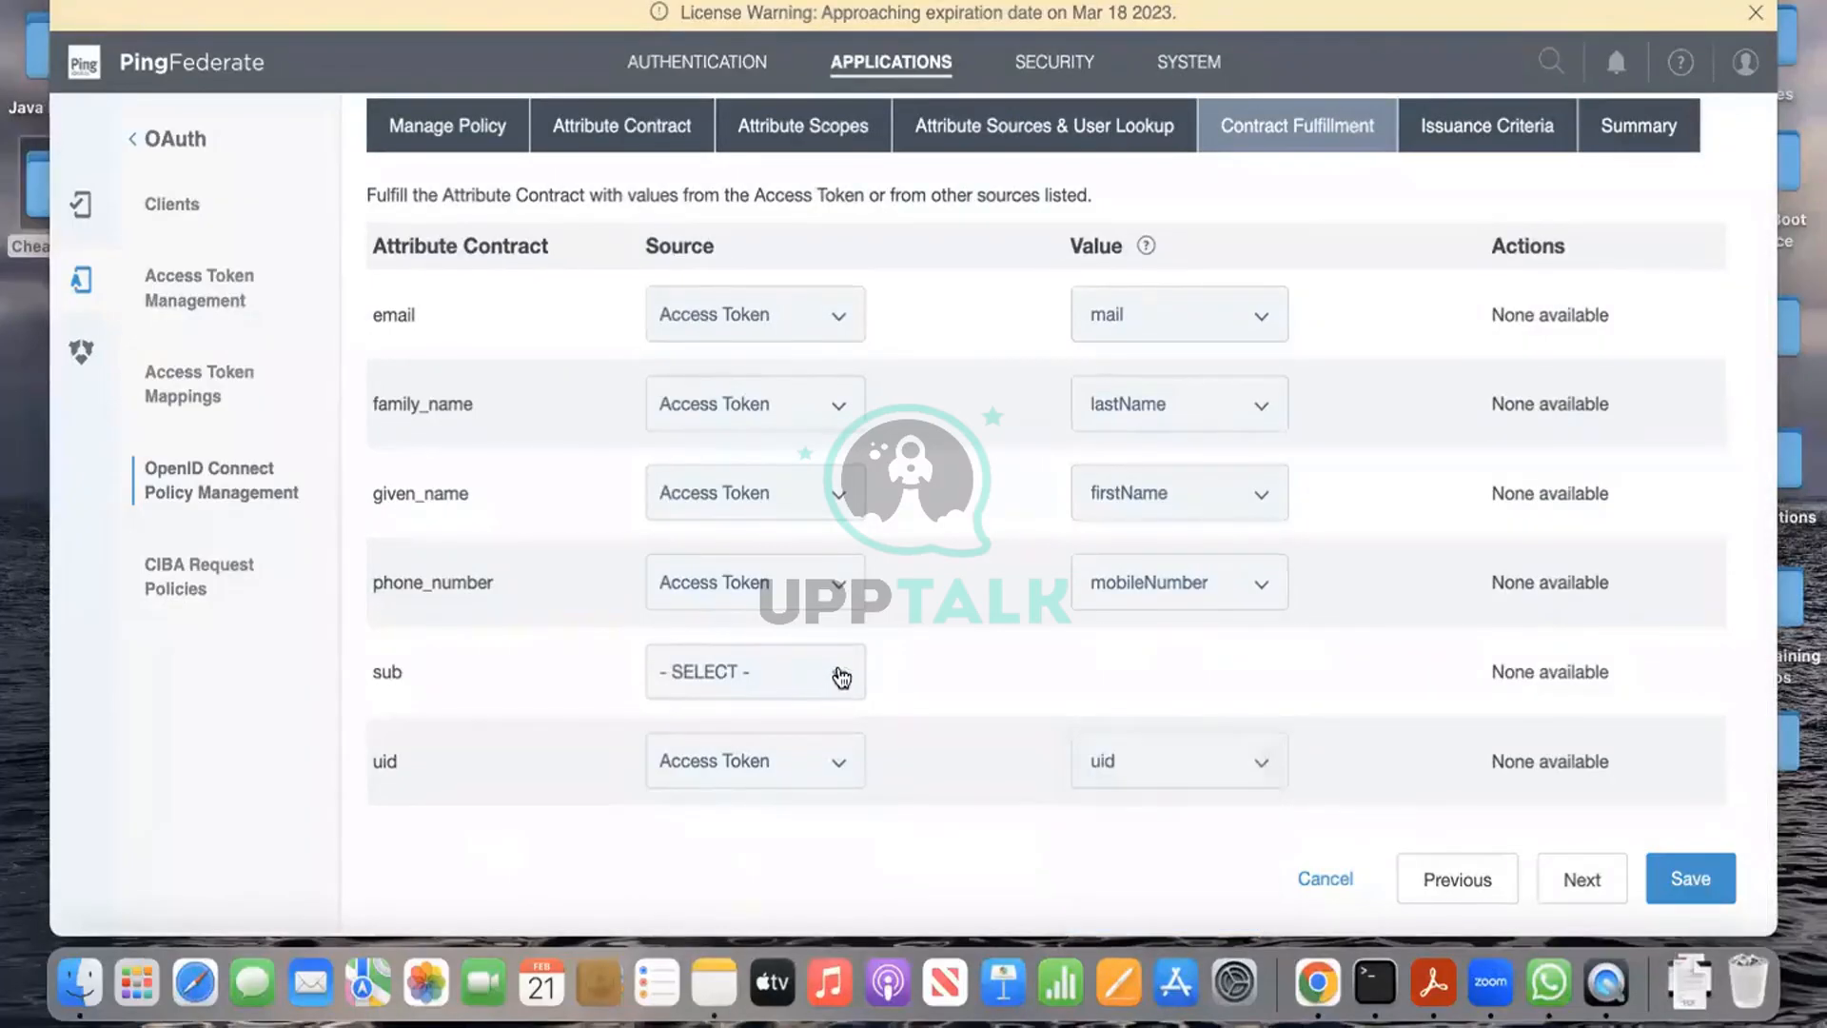
click(837, 671)
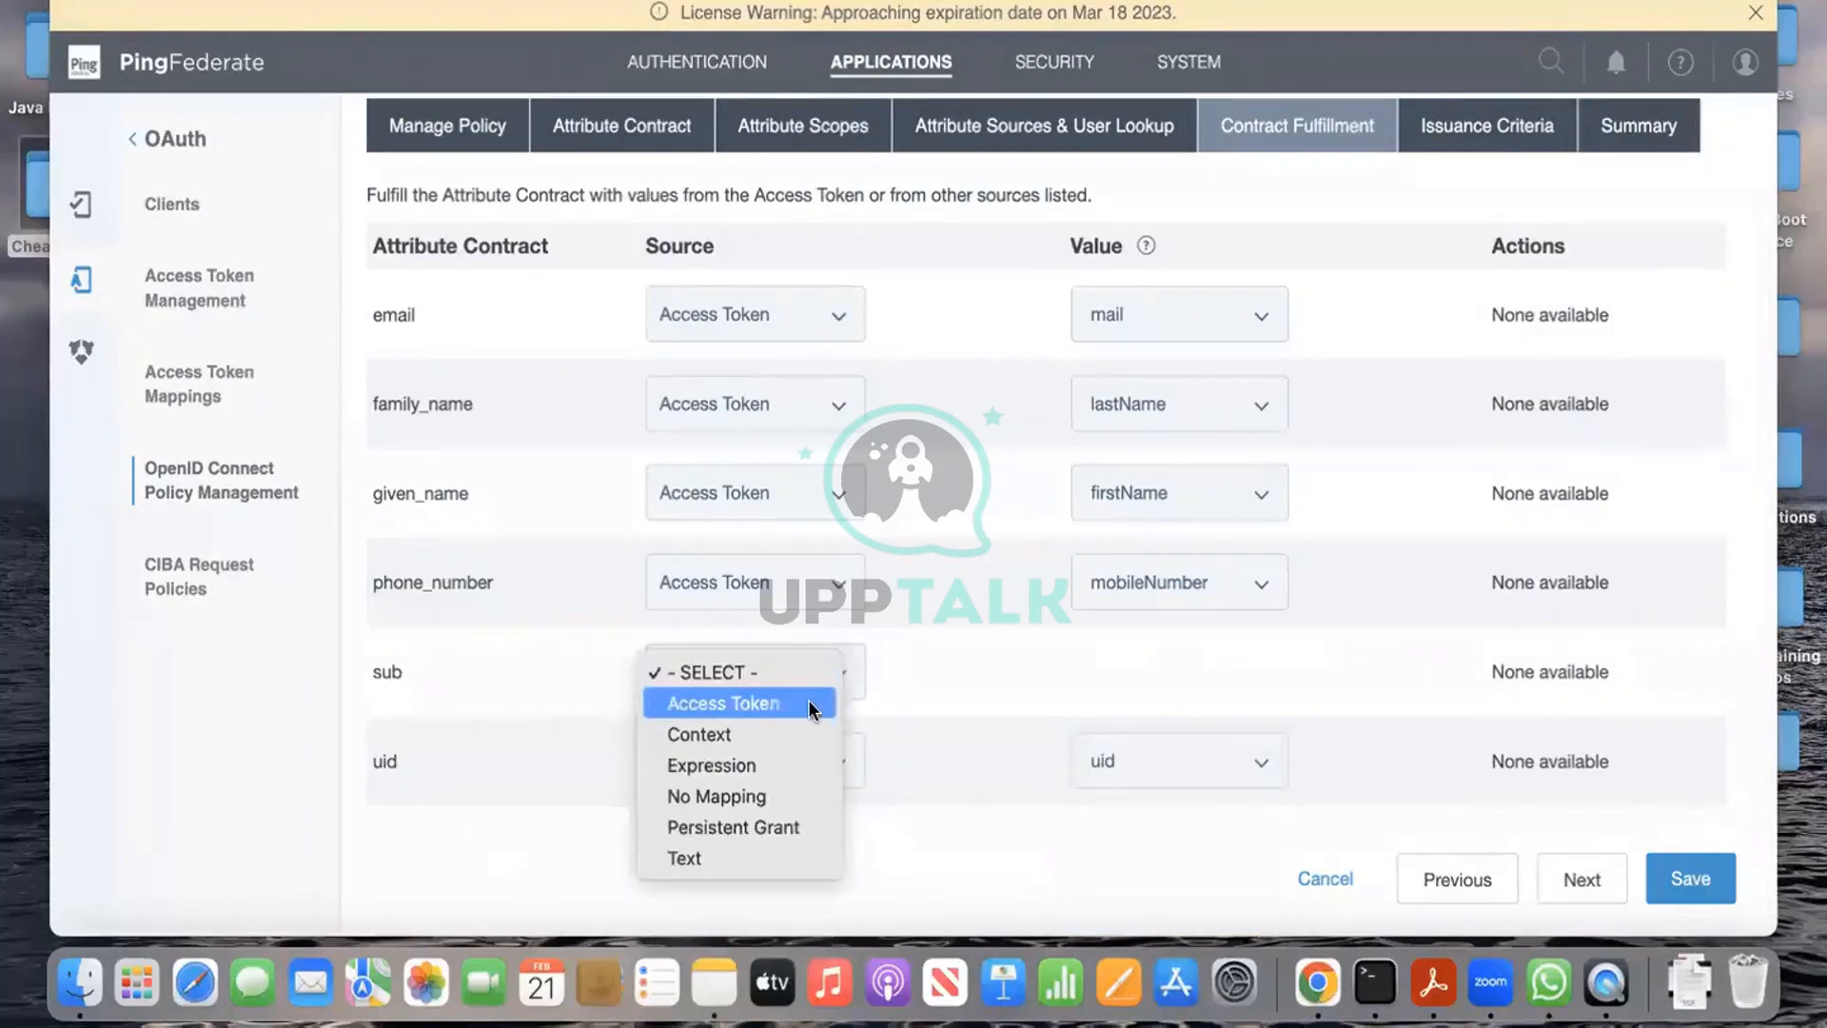
click(808, 703)
click(1175, 674)
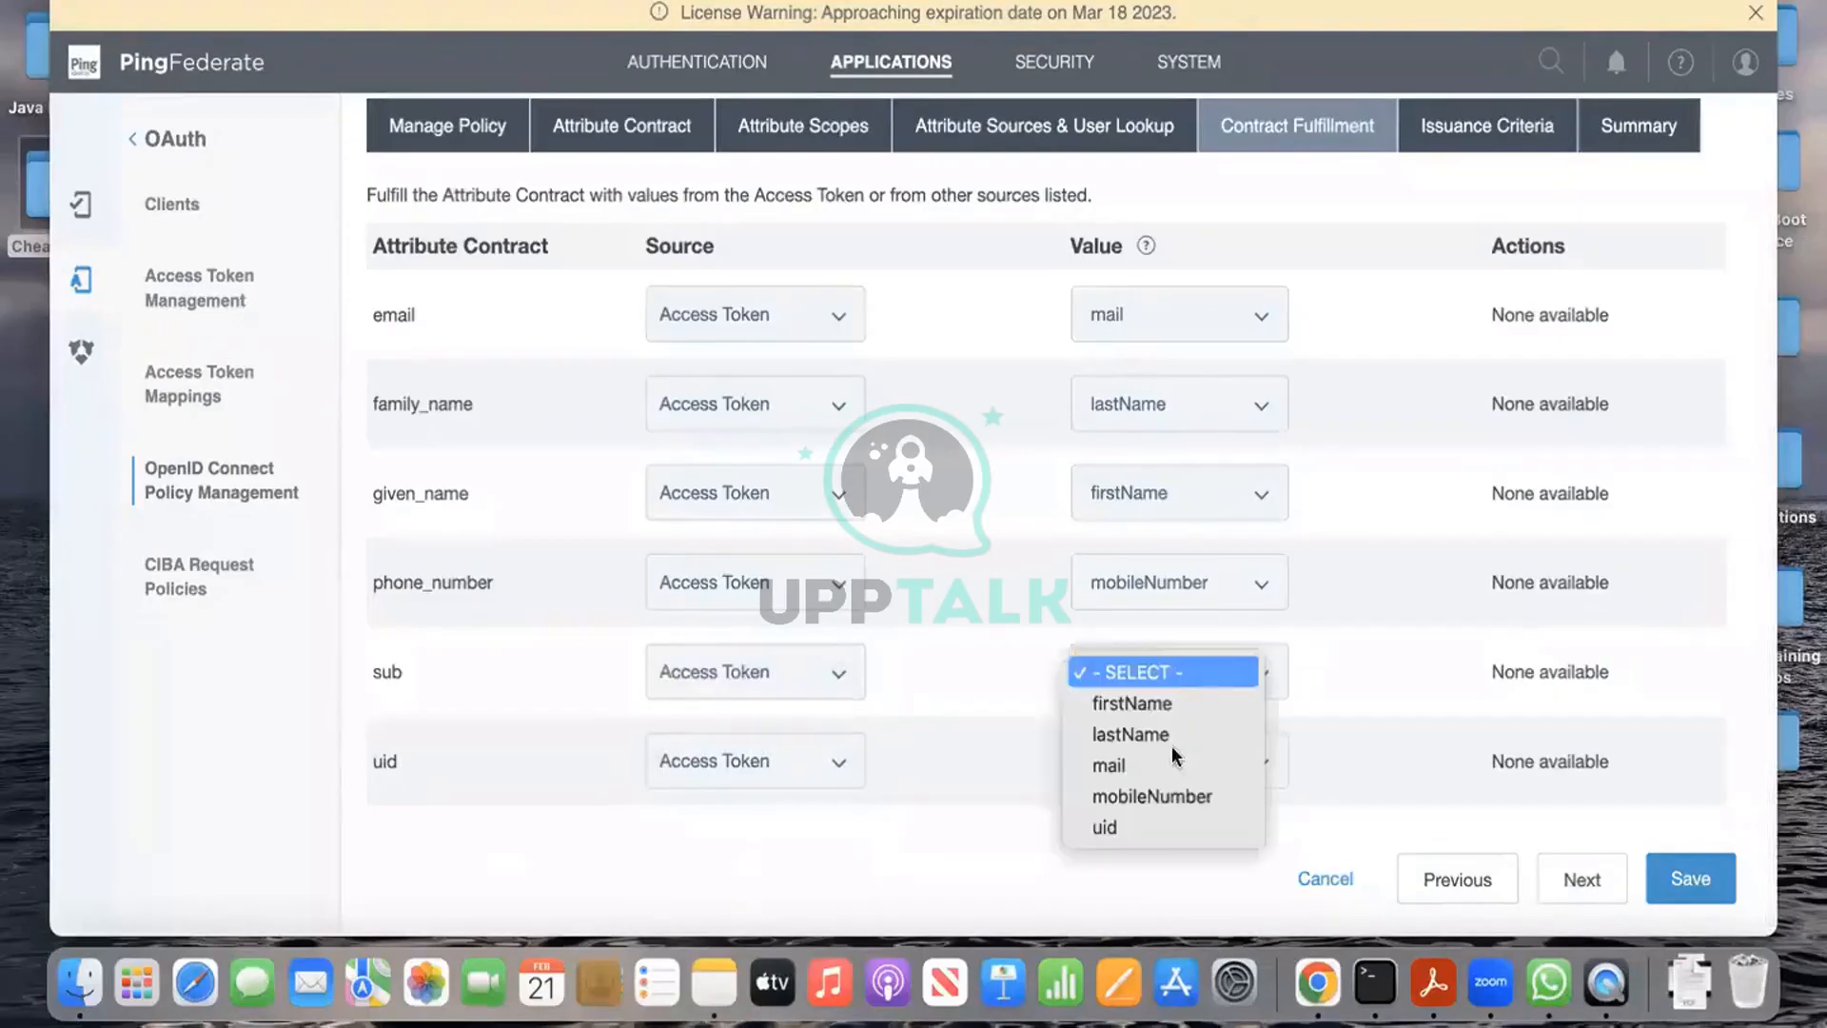
click(1150, 827)
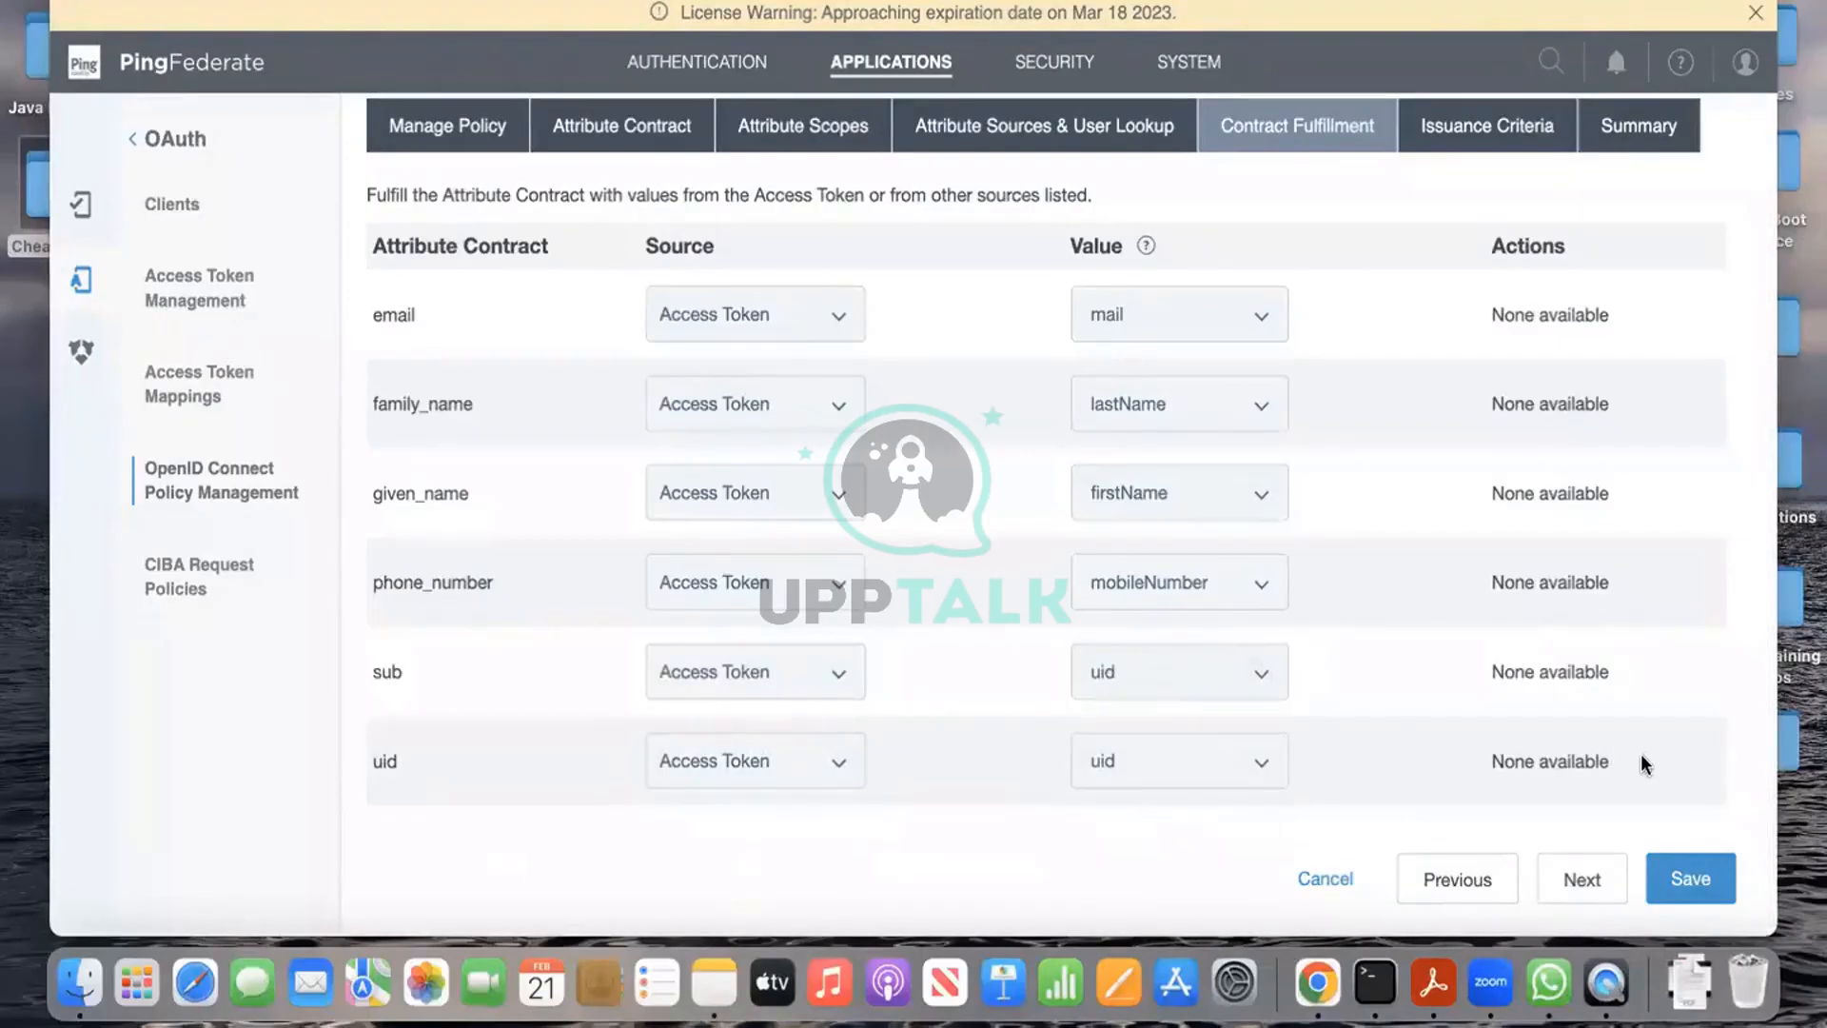
Step: Advance through Issuance Criteria and save the openid1 policy
click(1580, 872)
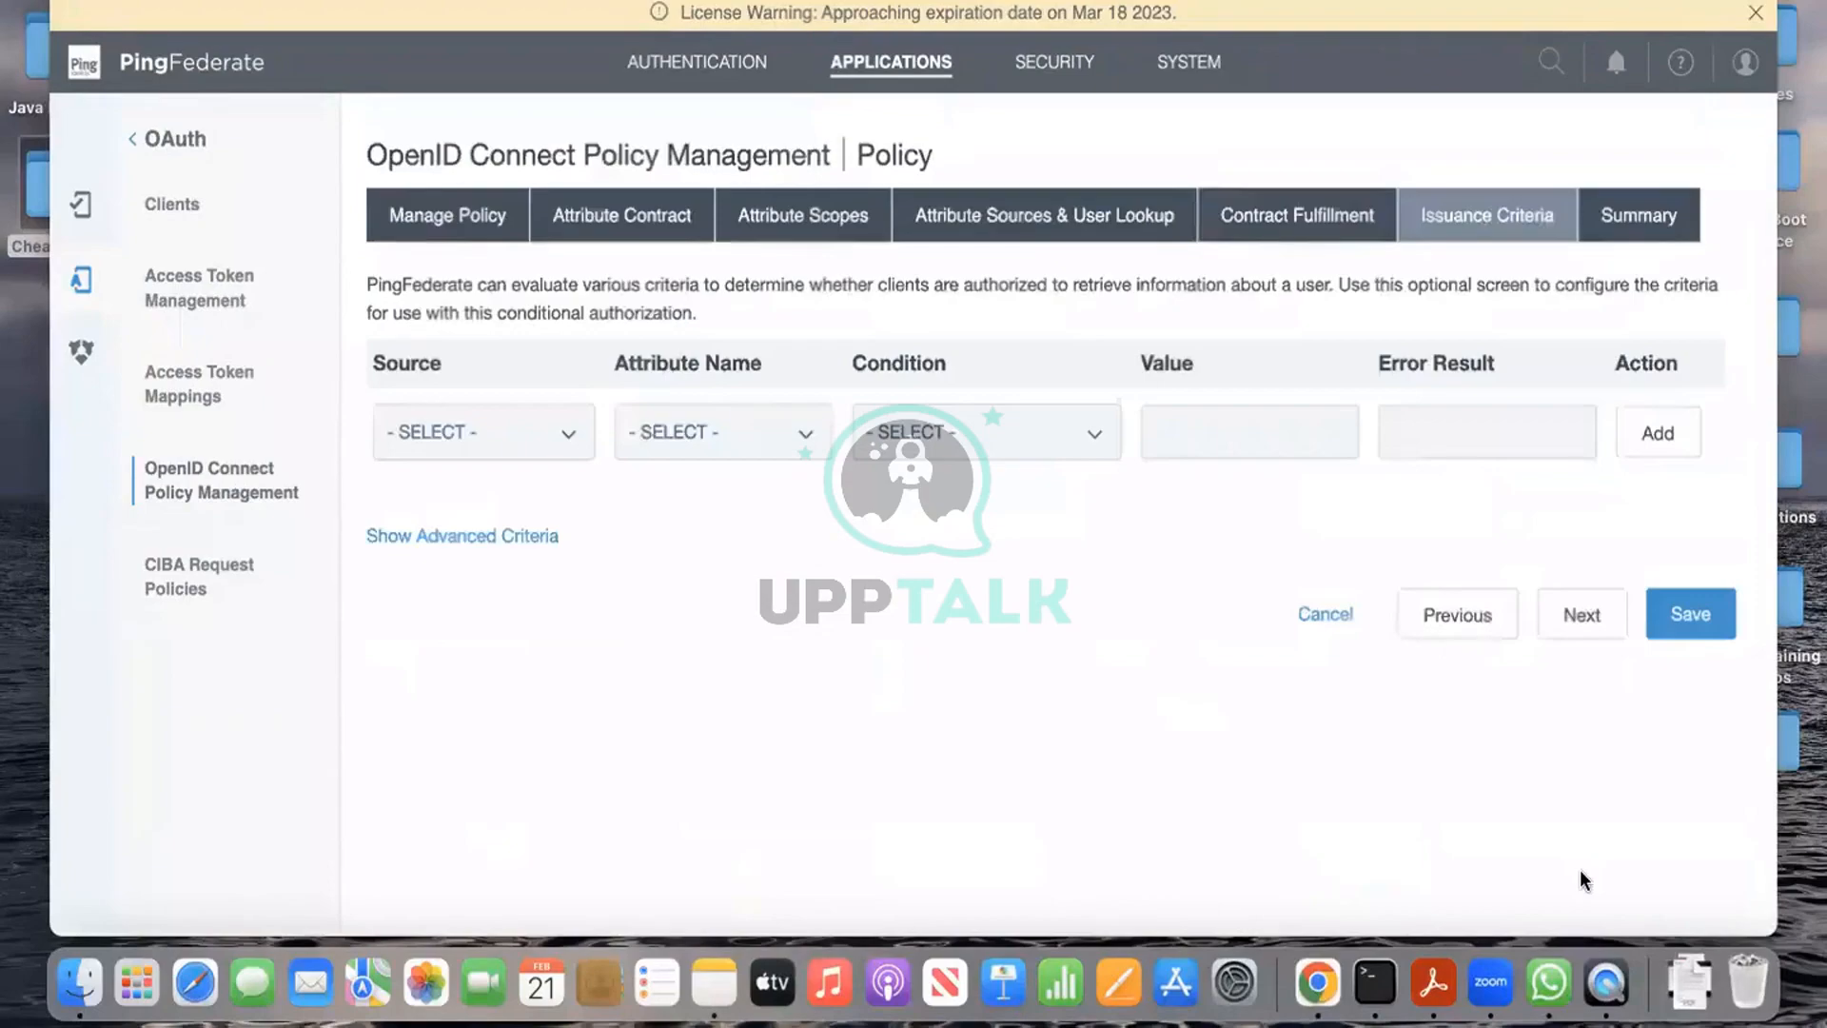
click(1690, 614)
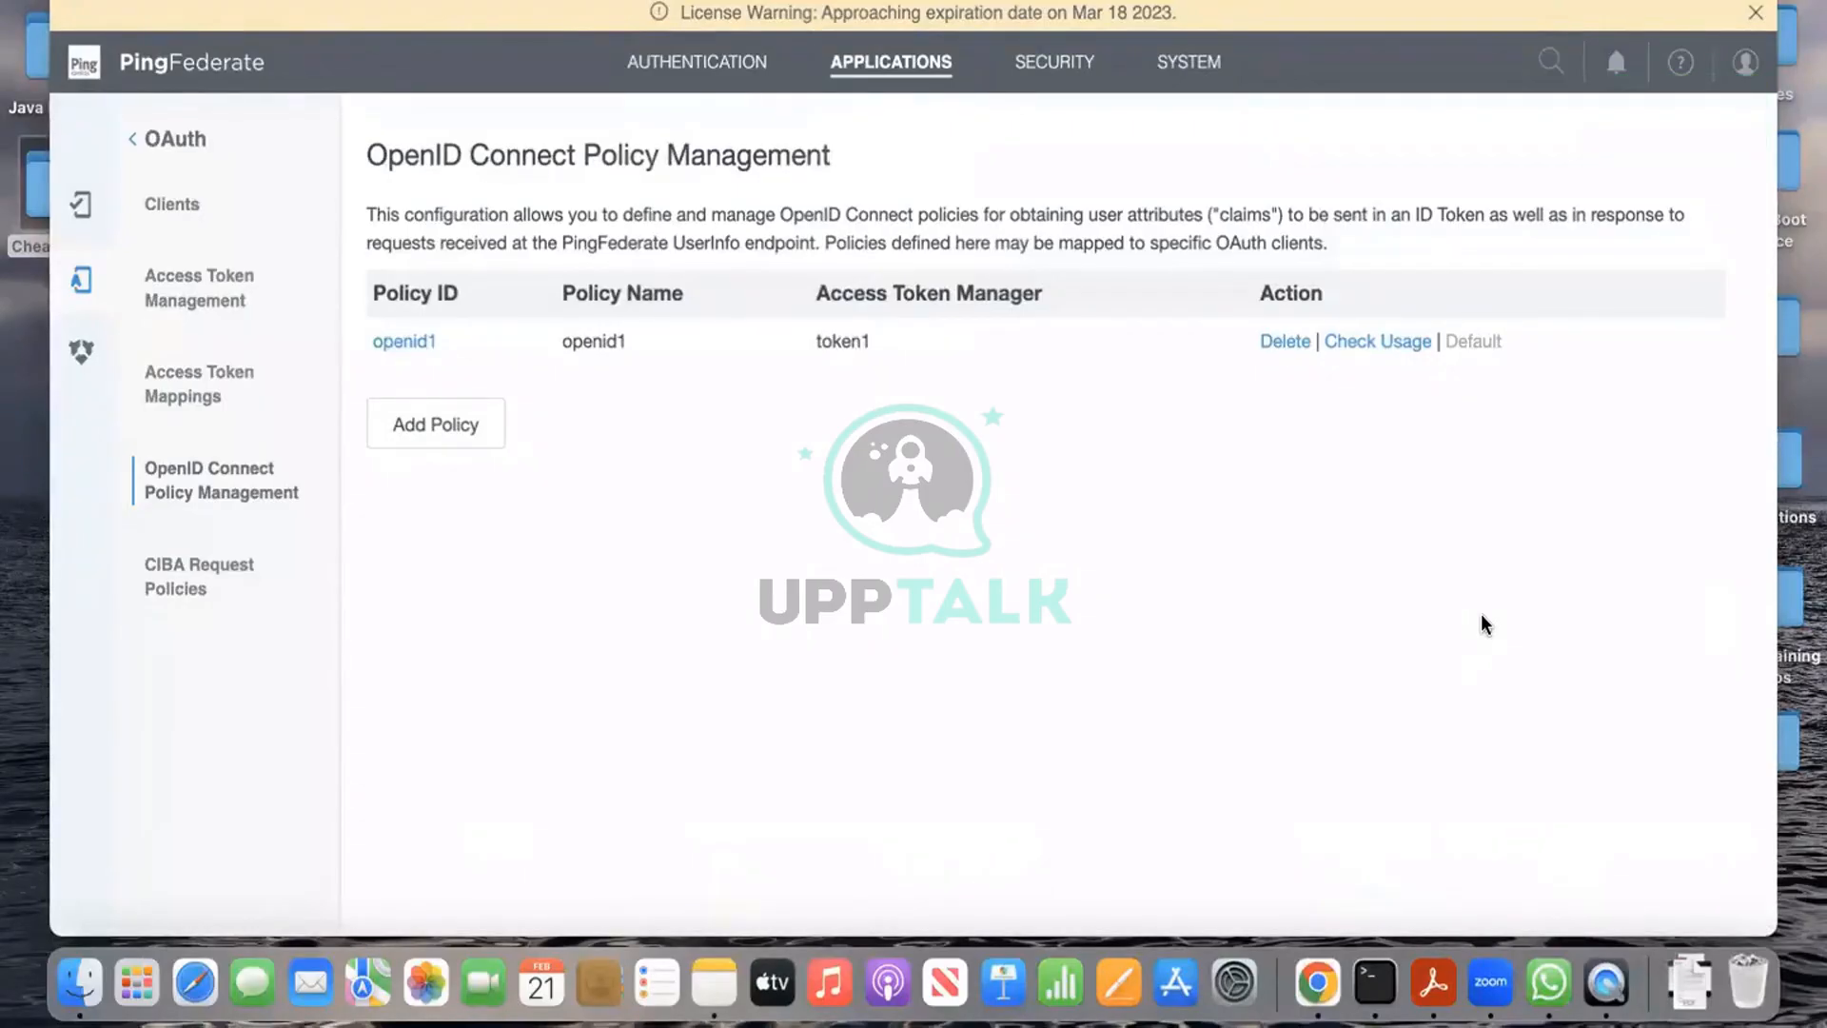
key(ctrl+Left)
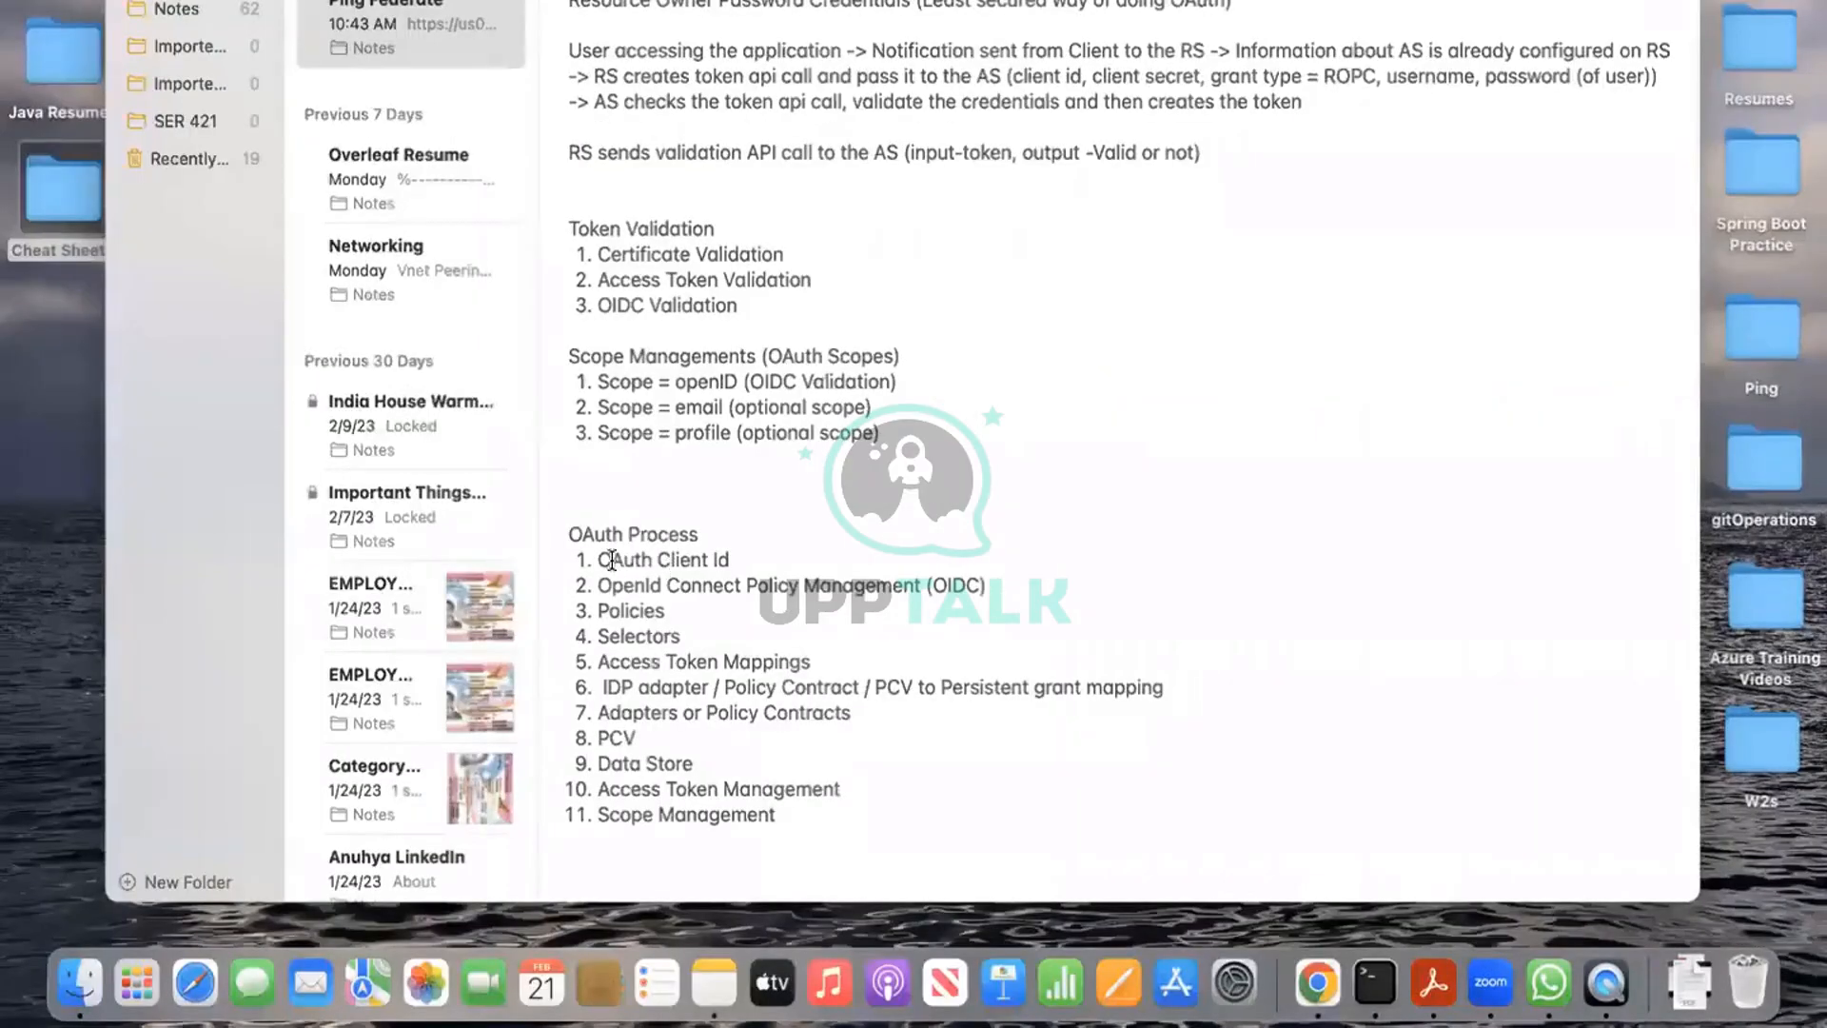
drag(598, 560, 729, 563)
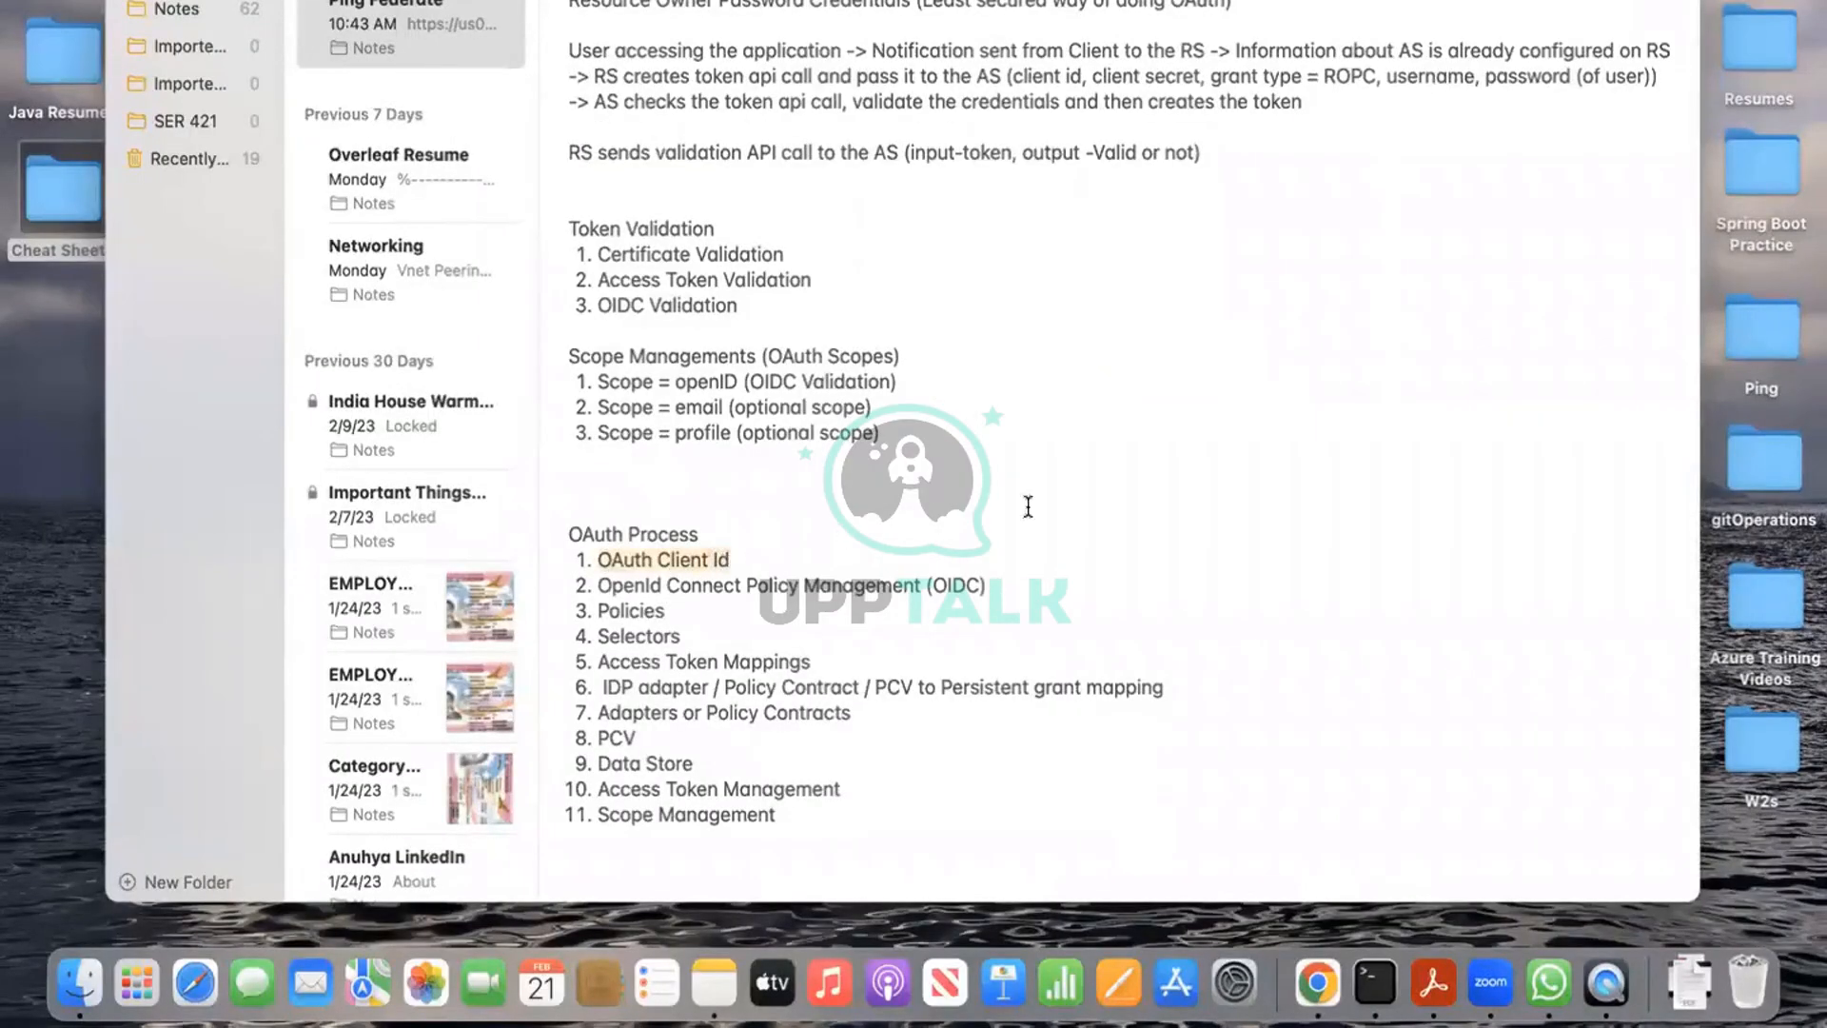
click(1133, 521)
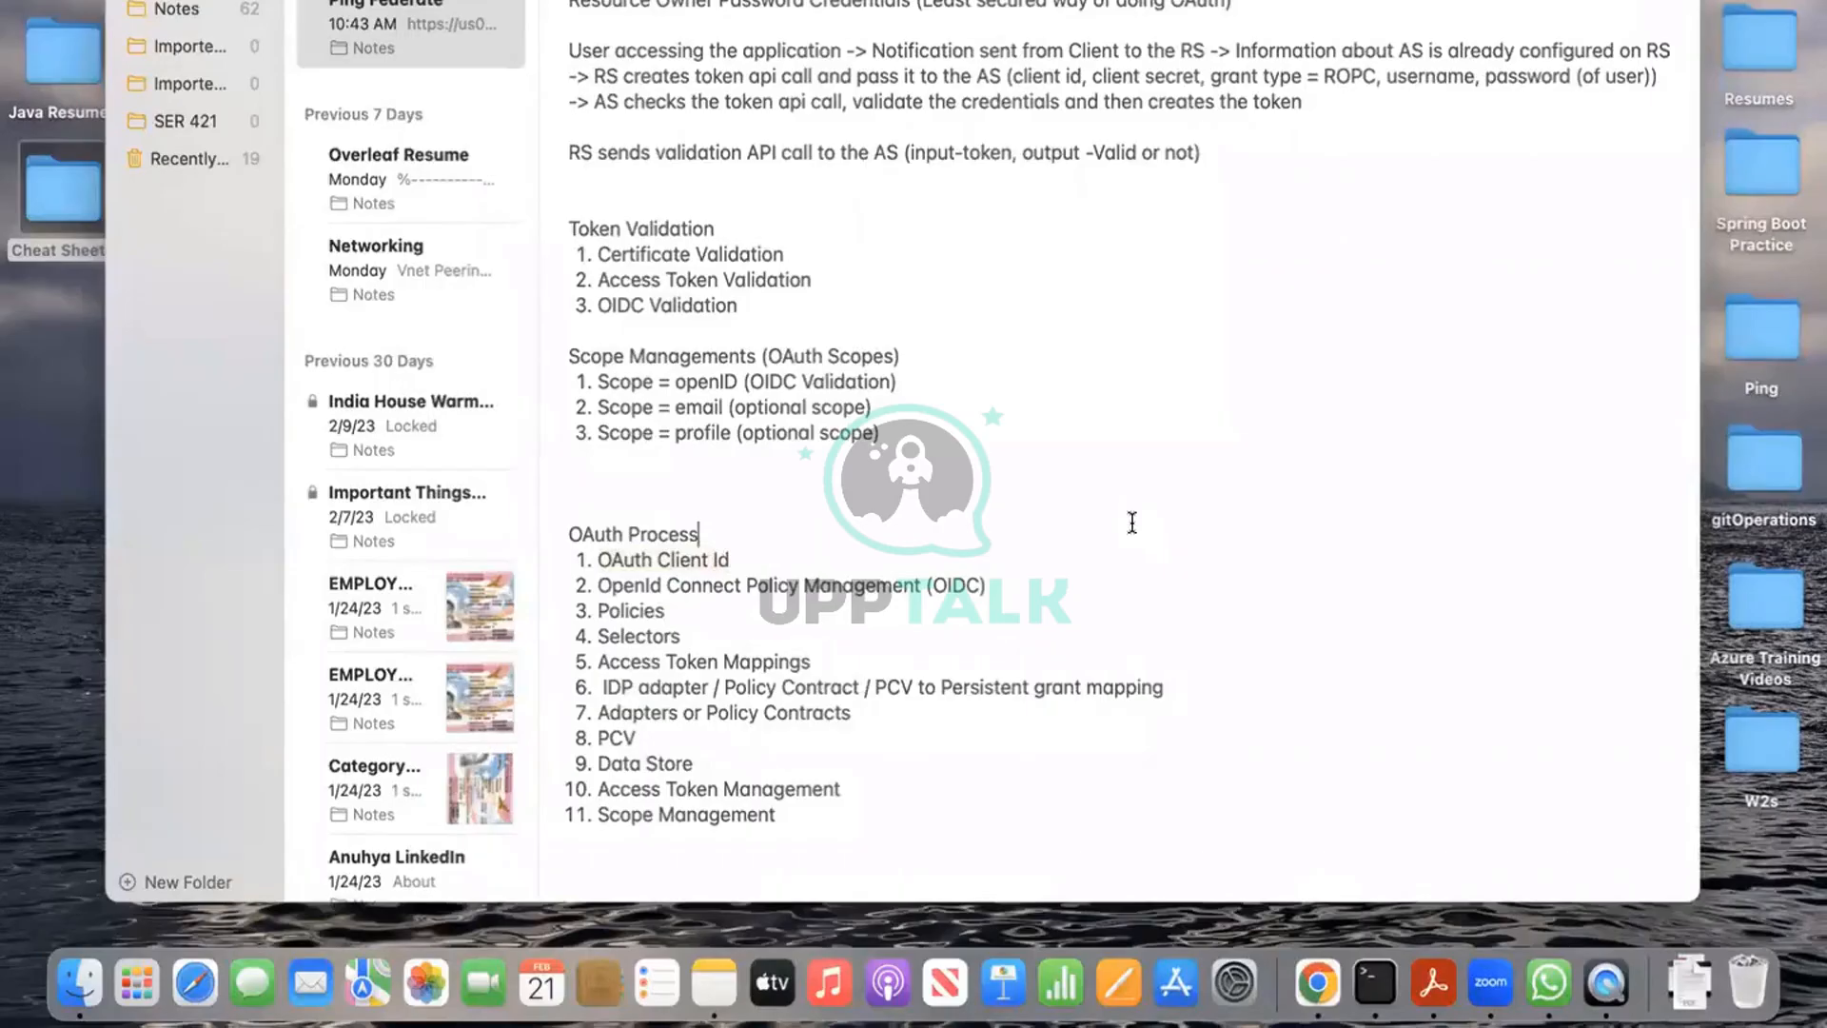
key(ctrl+Right)
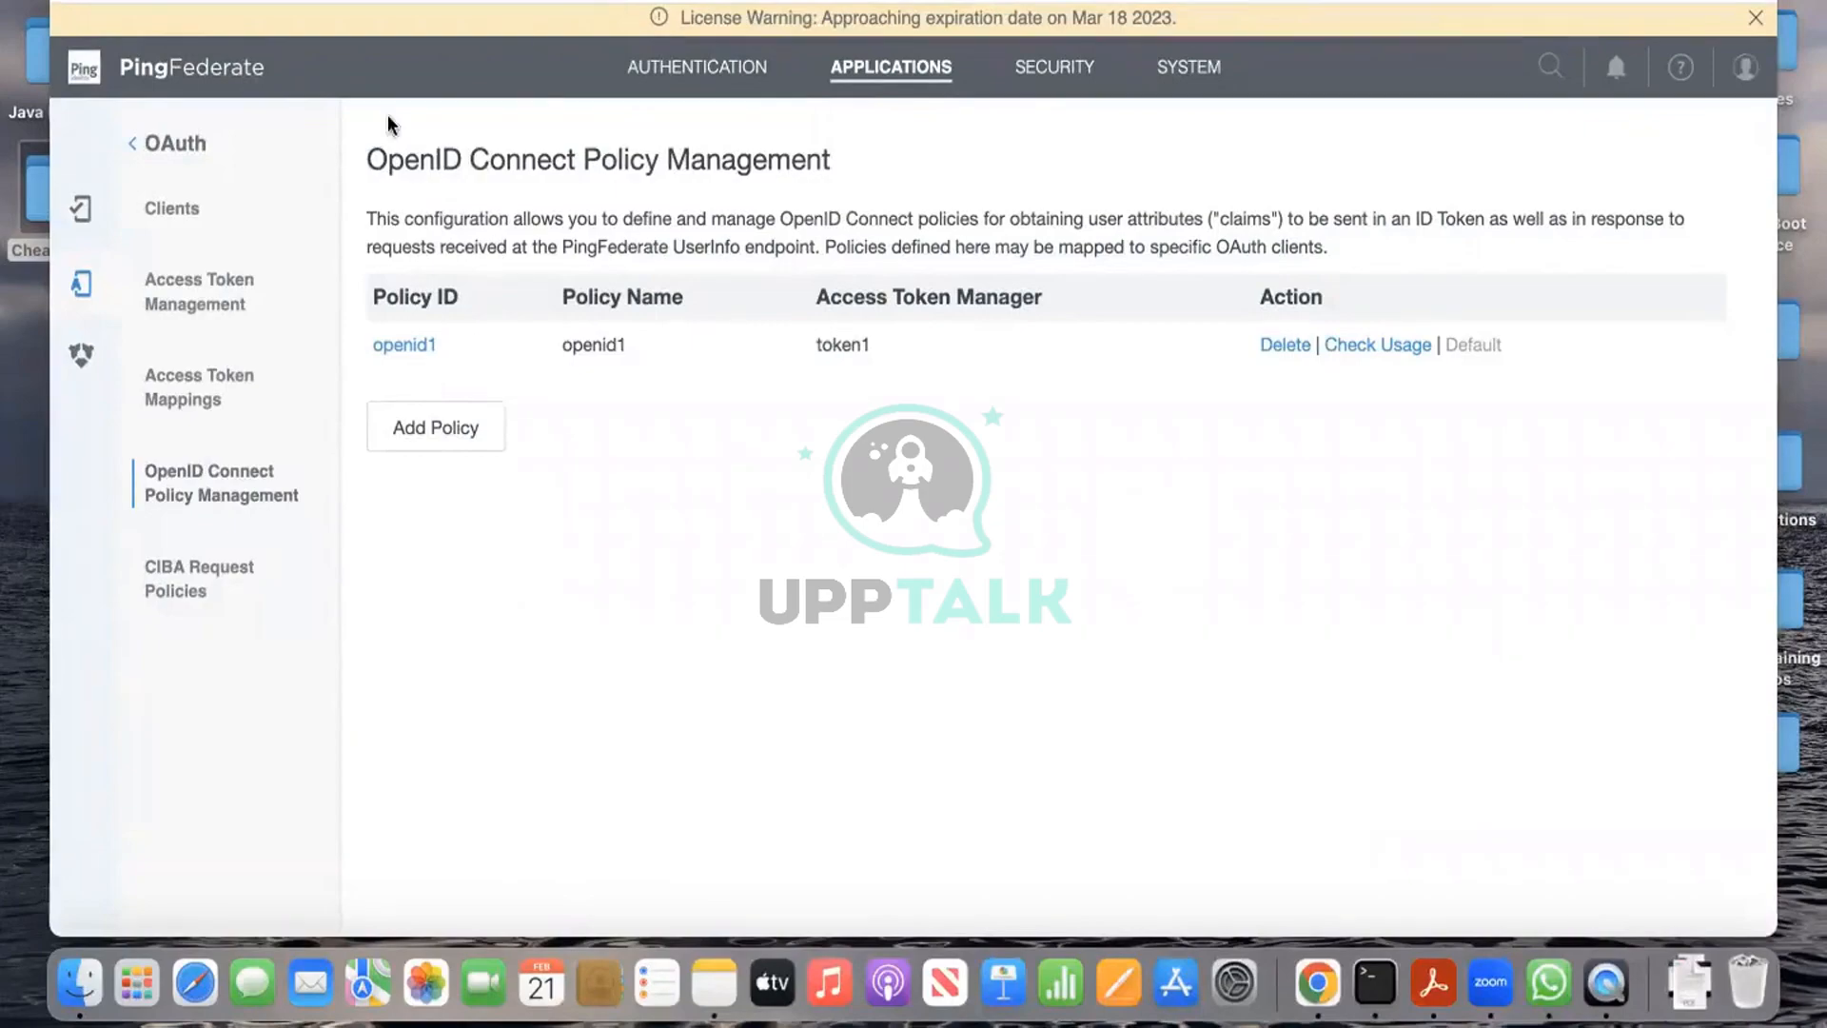
click(179, 209)
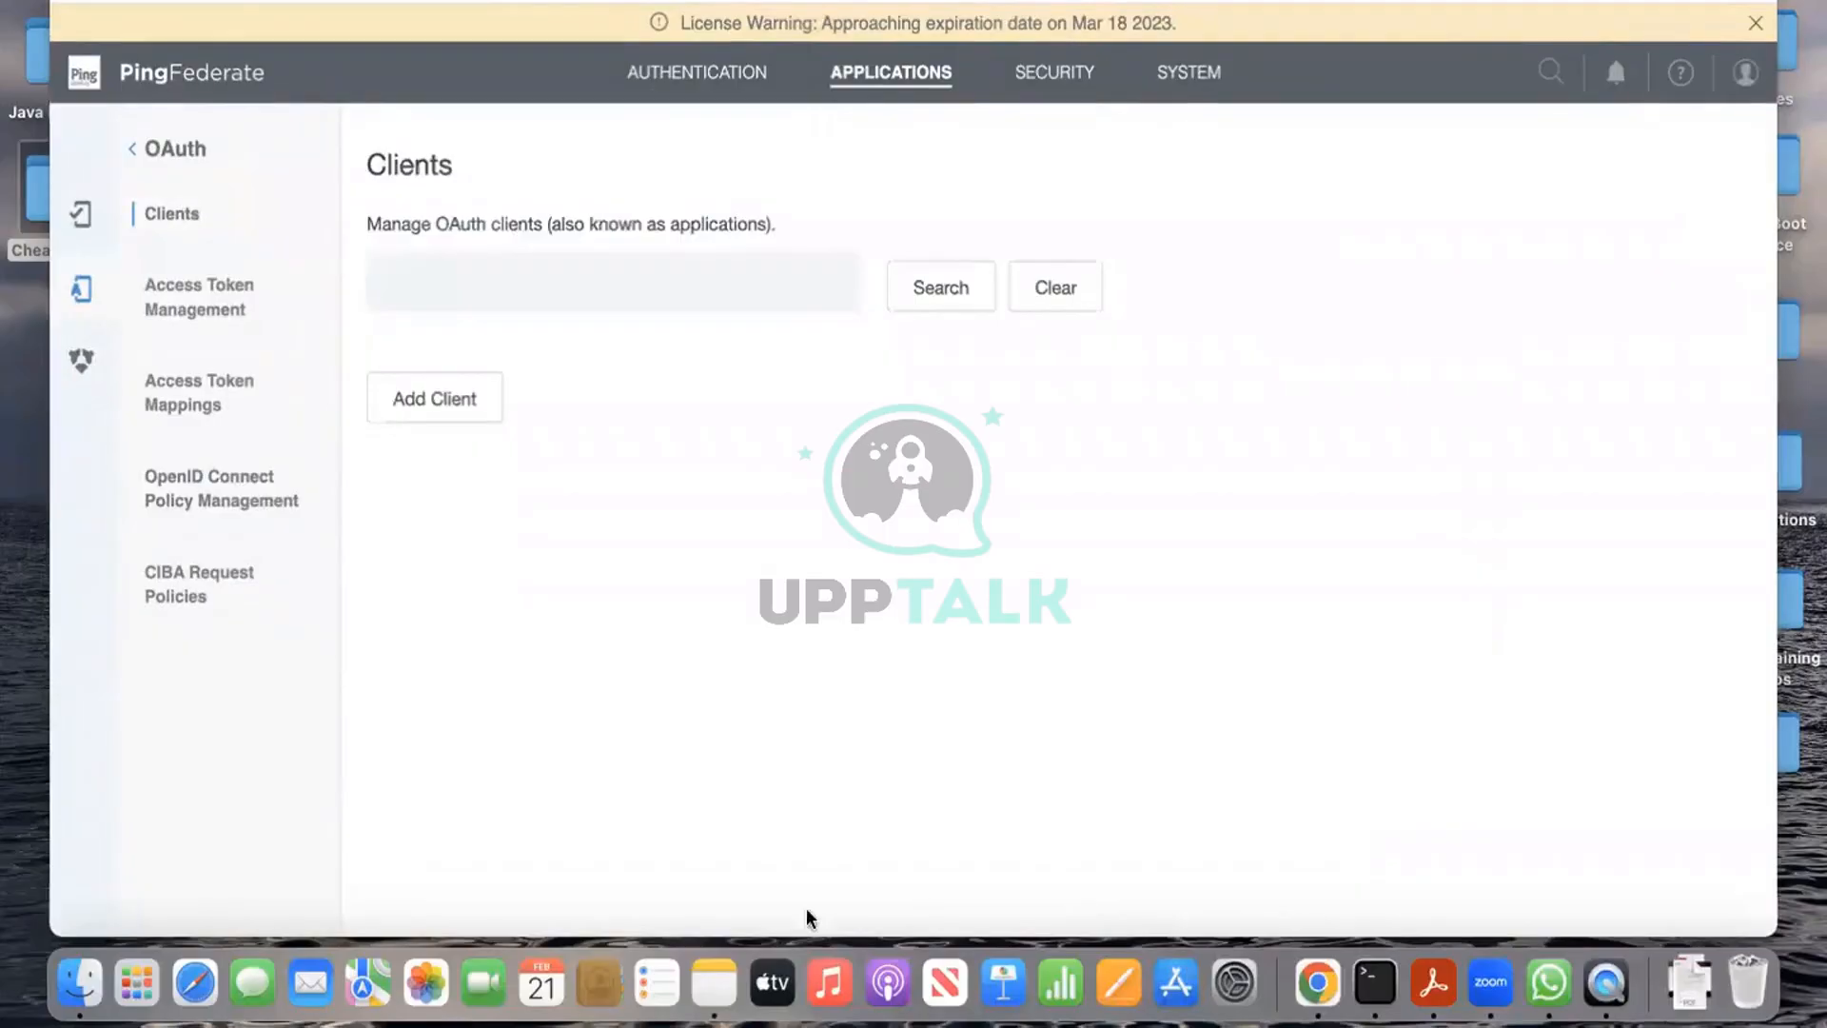
Step: Start a new OAuth client and enter client-auth as its Client ID
click(691, 278)
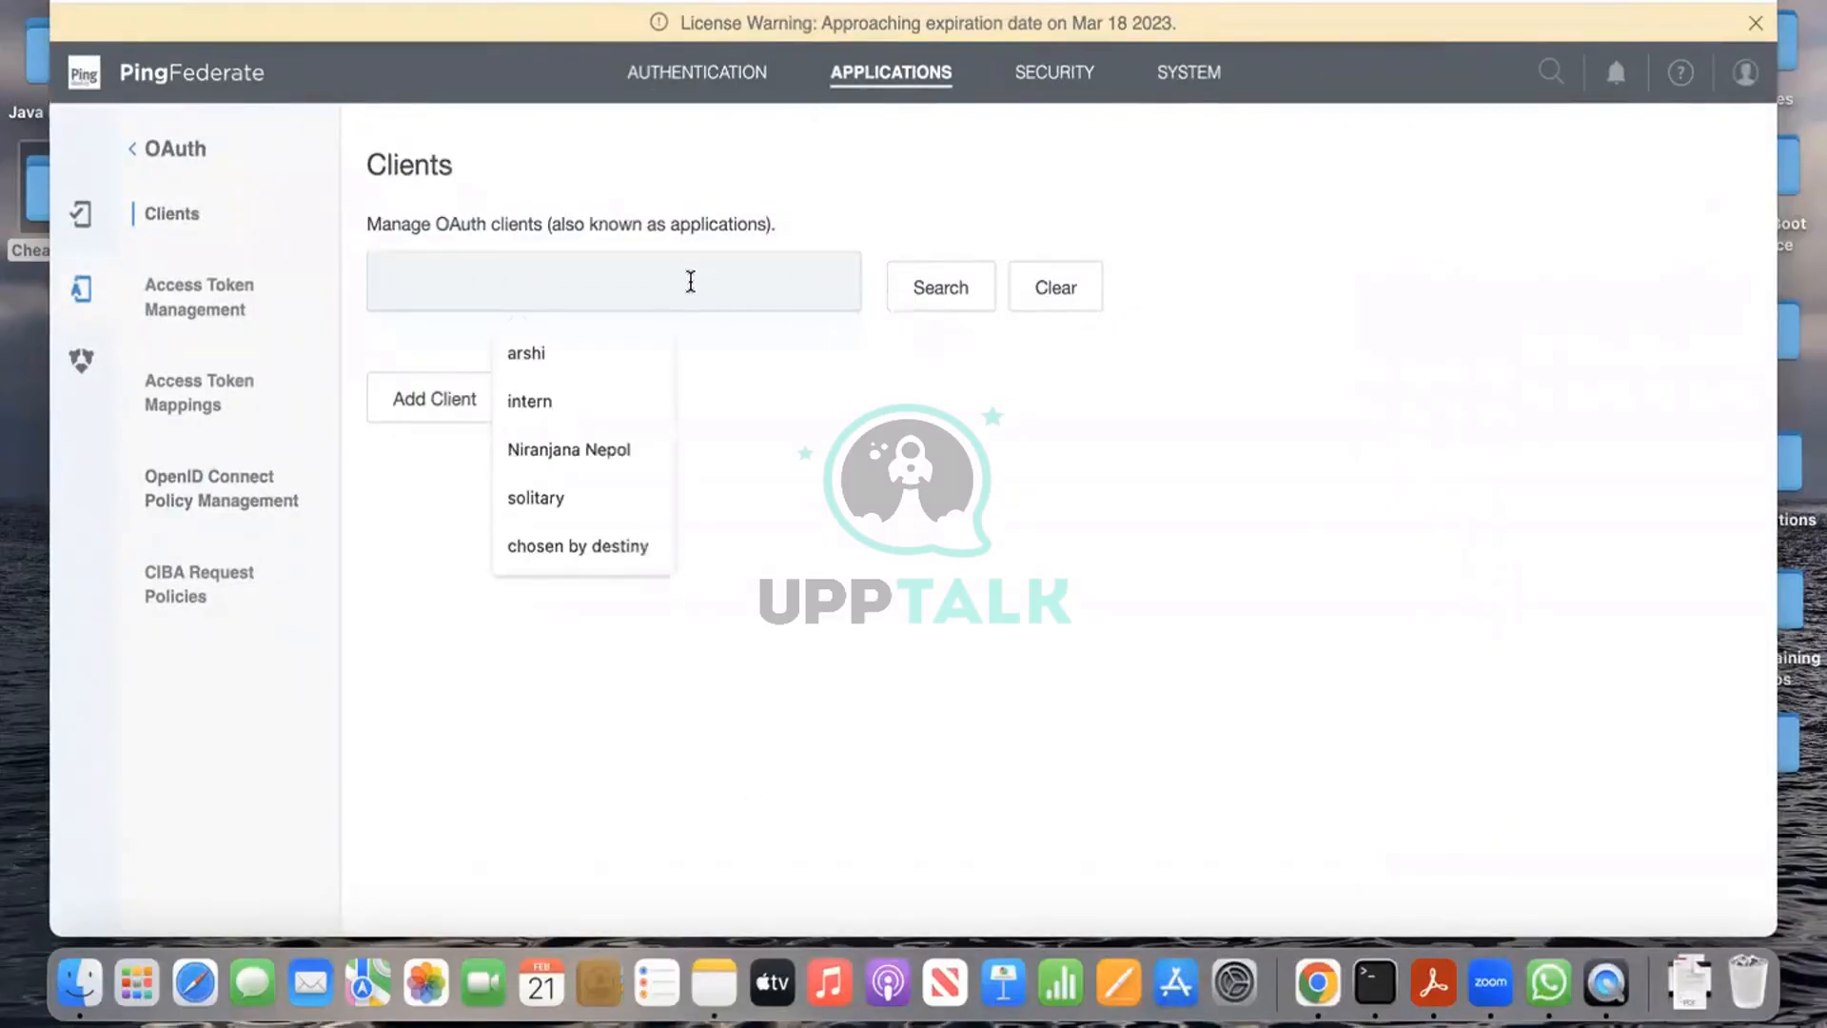
click(433, 396)
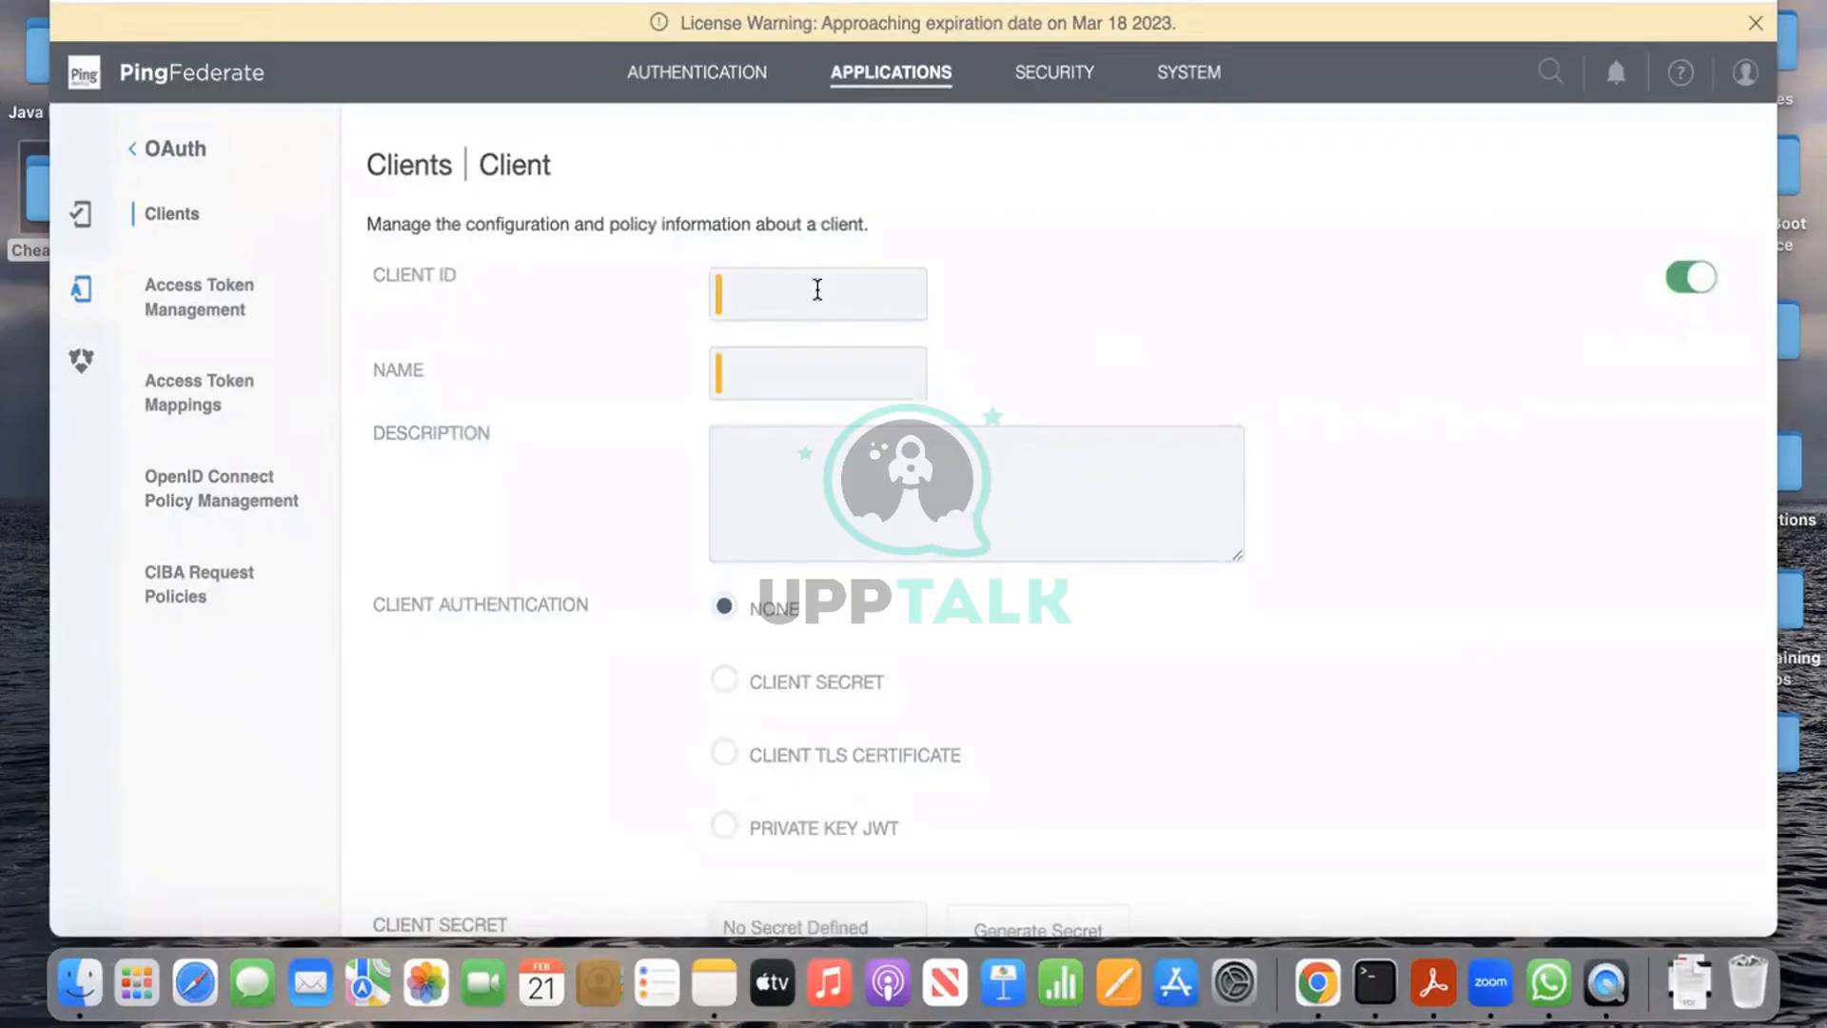
text(client-auth)
Step: Copy client-auth into Name and Description and choose Client Secret authentication
click(711, 281)
drag(716, 289, 823, 291)
key(super+c)
click(822, 372)
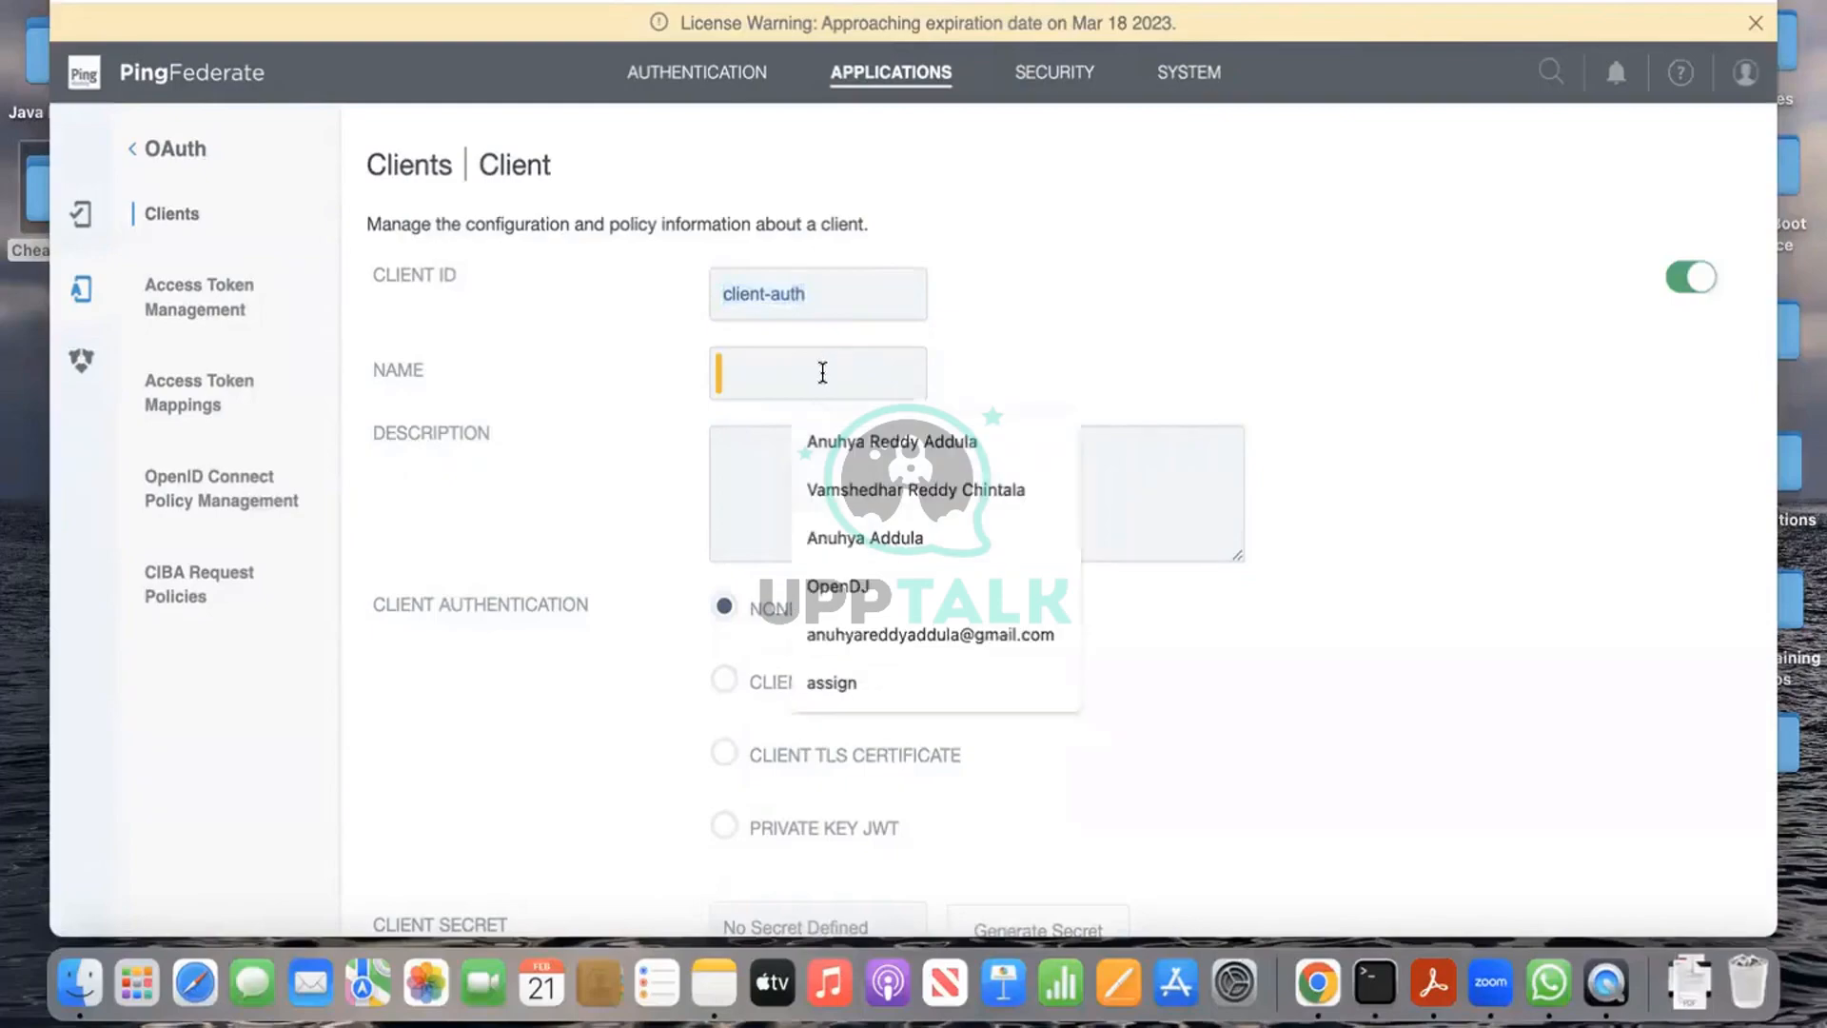
key(super+v)
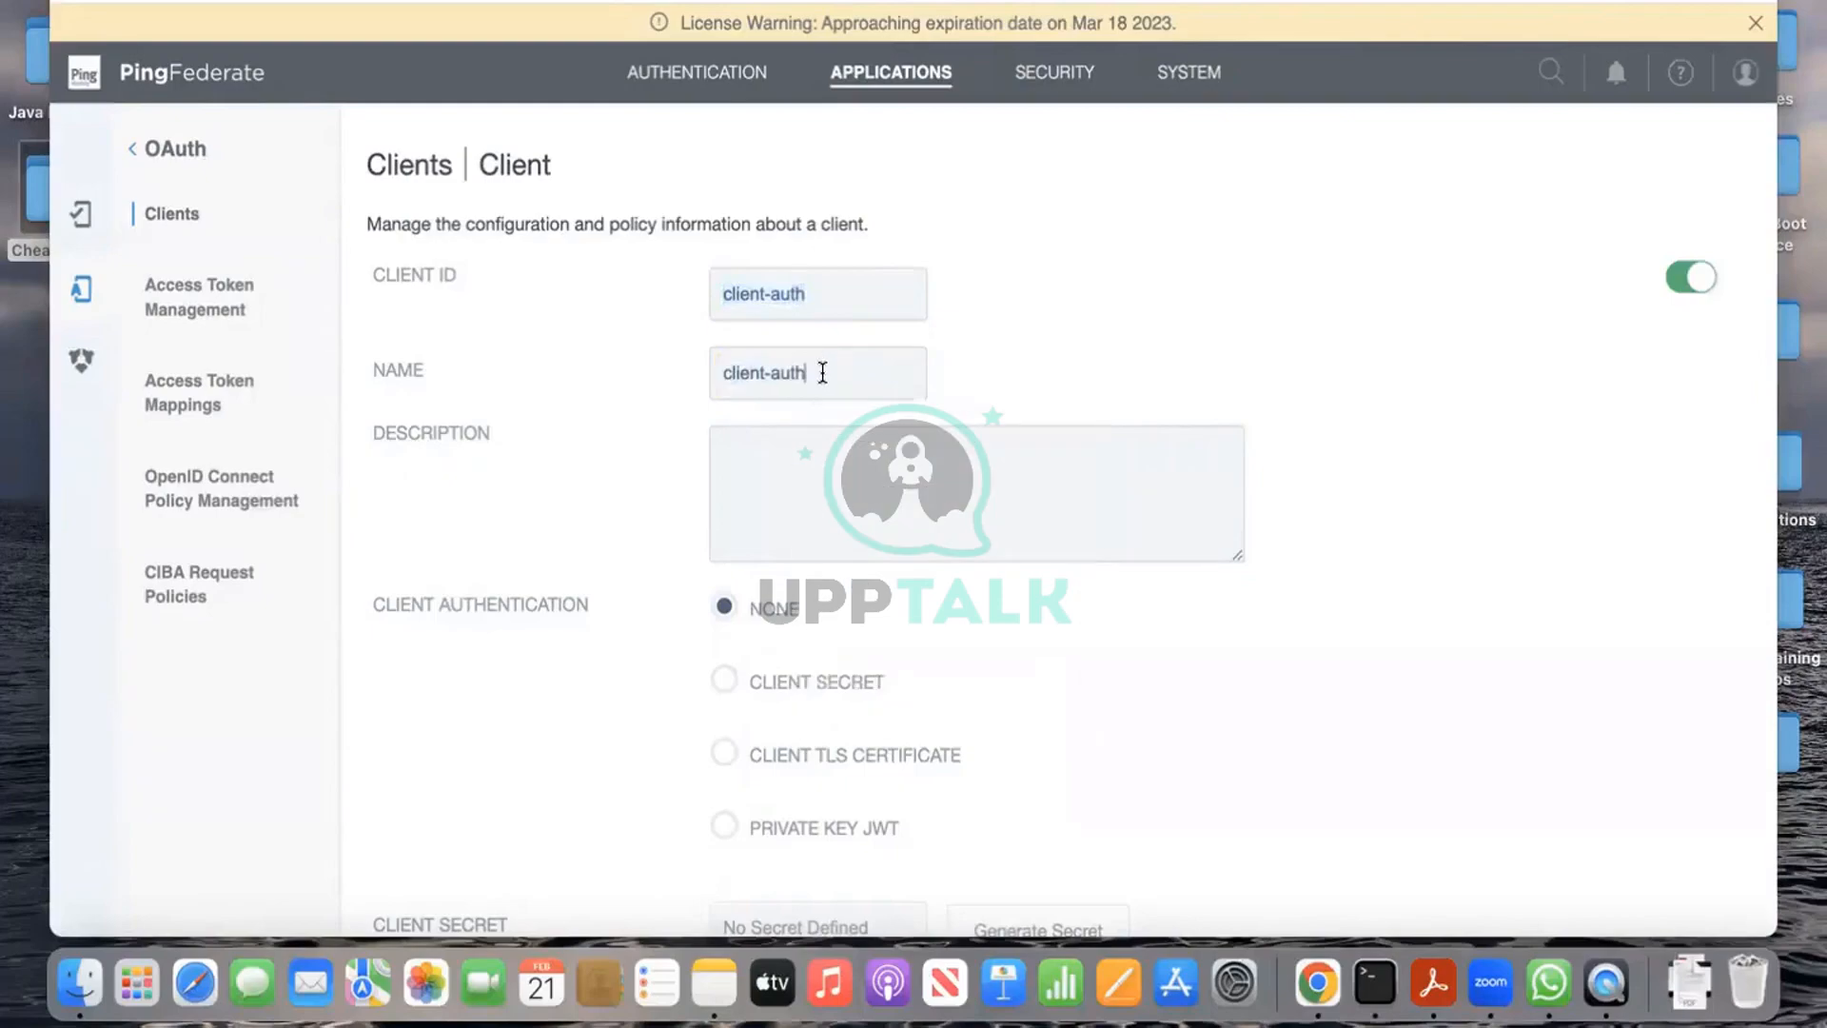
click(876, 486)
key(super+v)
scroll(1015, 545, down, 3)
scroll(1016, 545, up, 1)
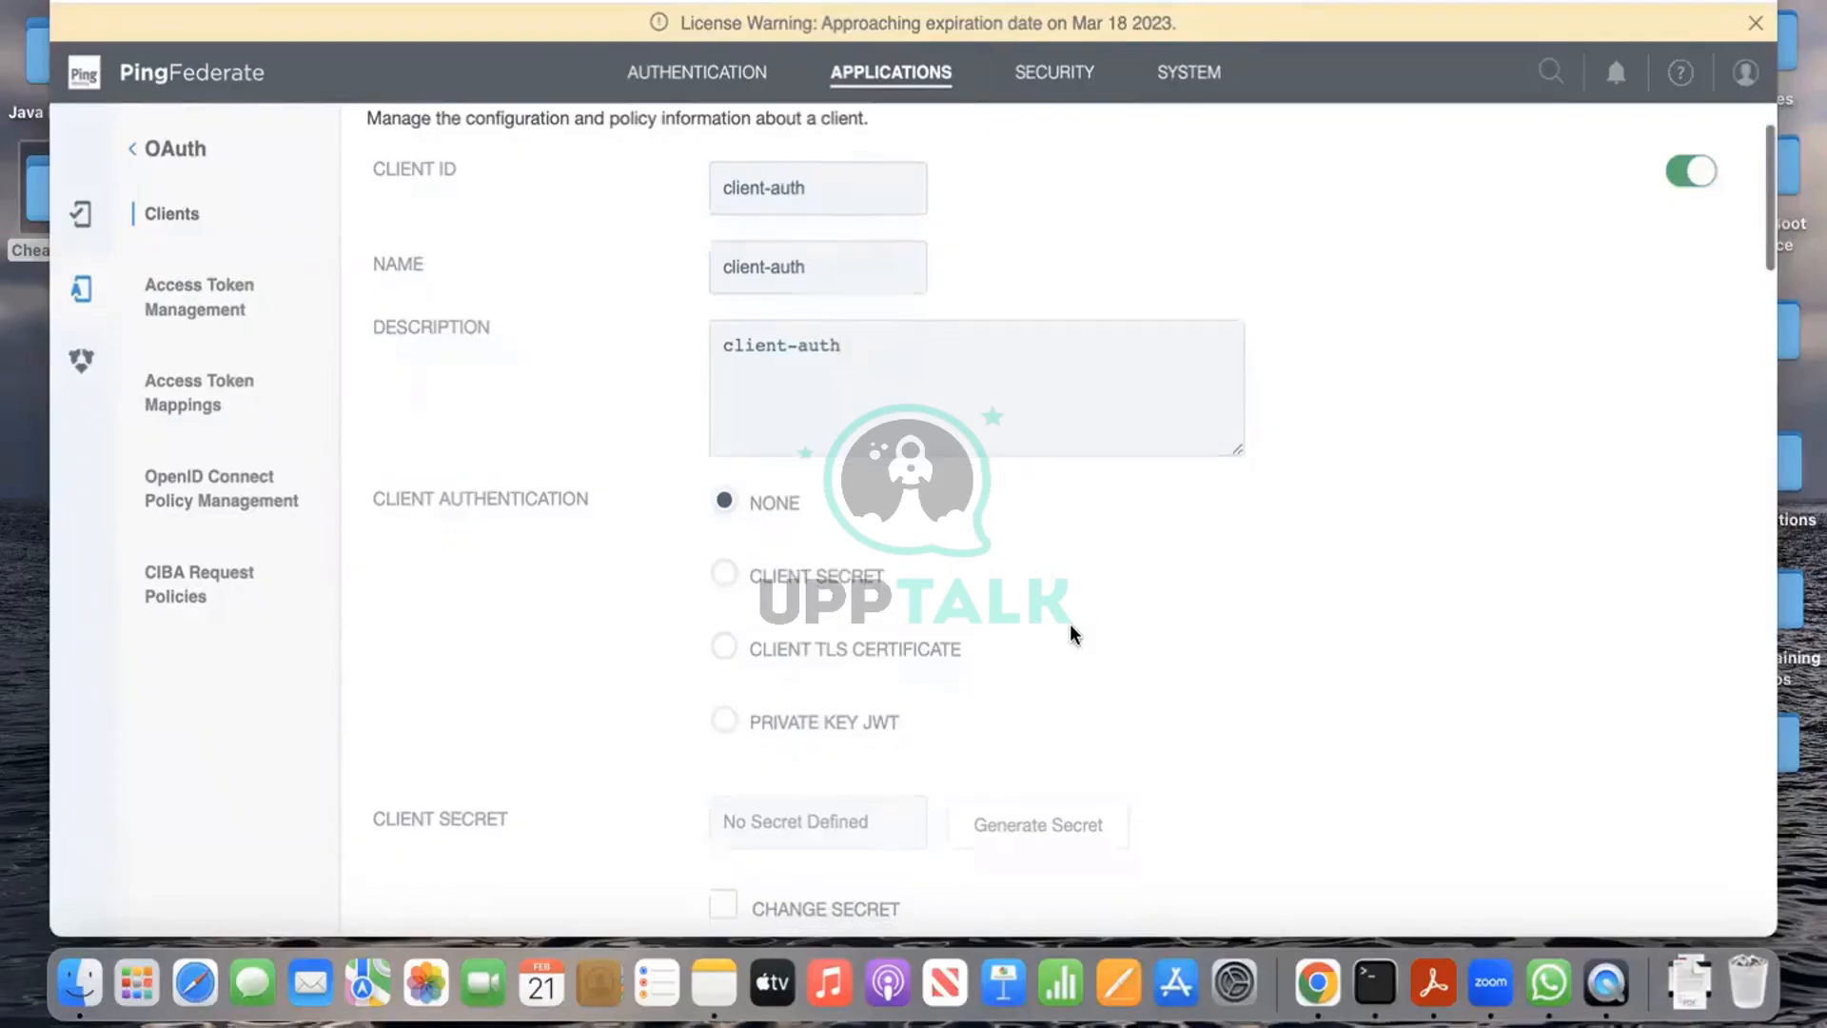
scroll(1070, 624, down, 2)
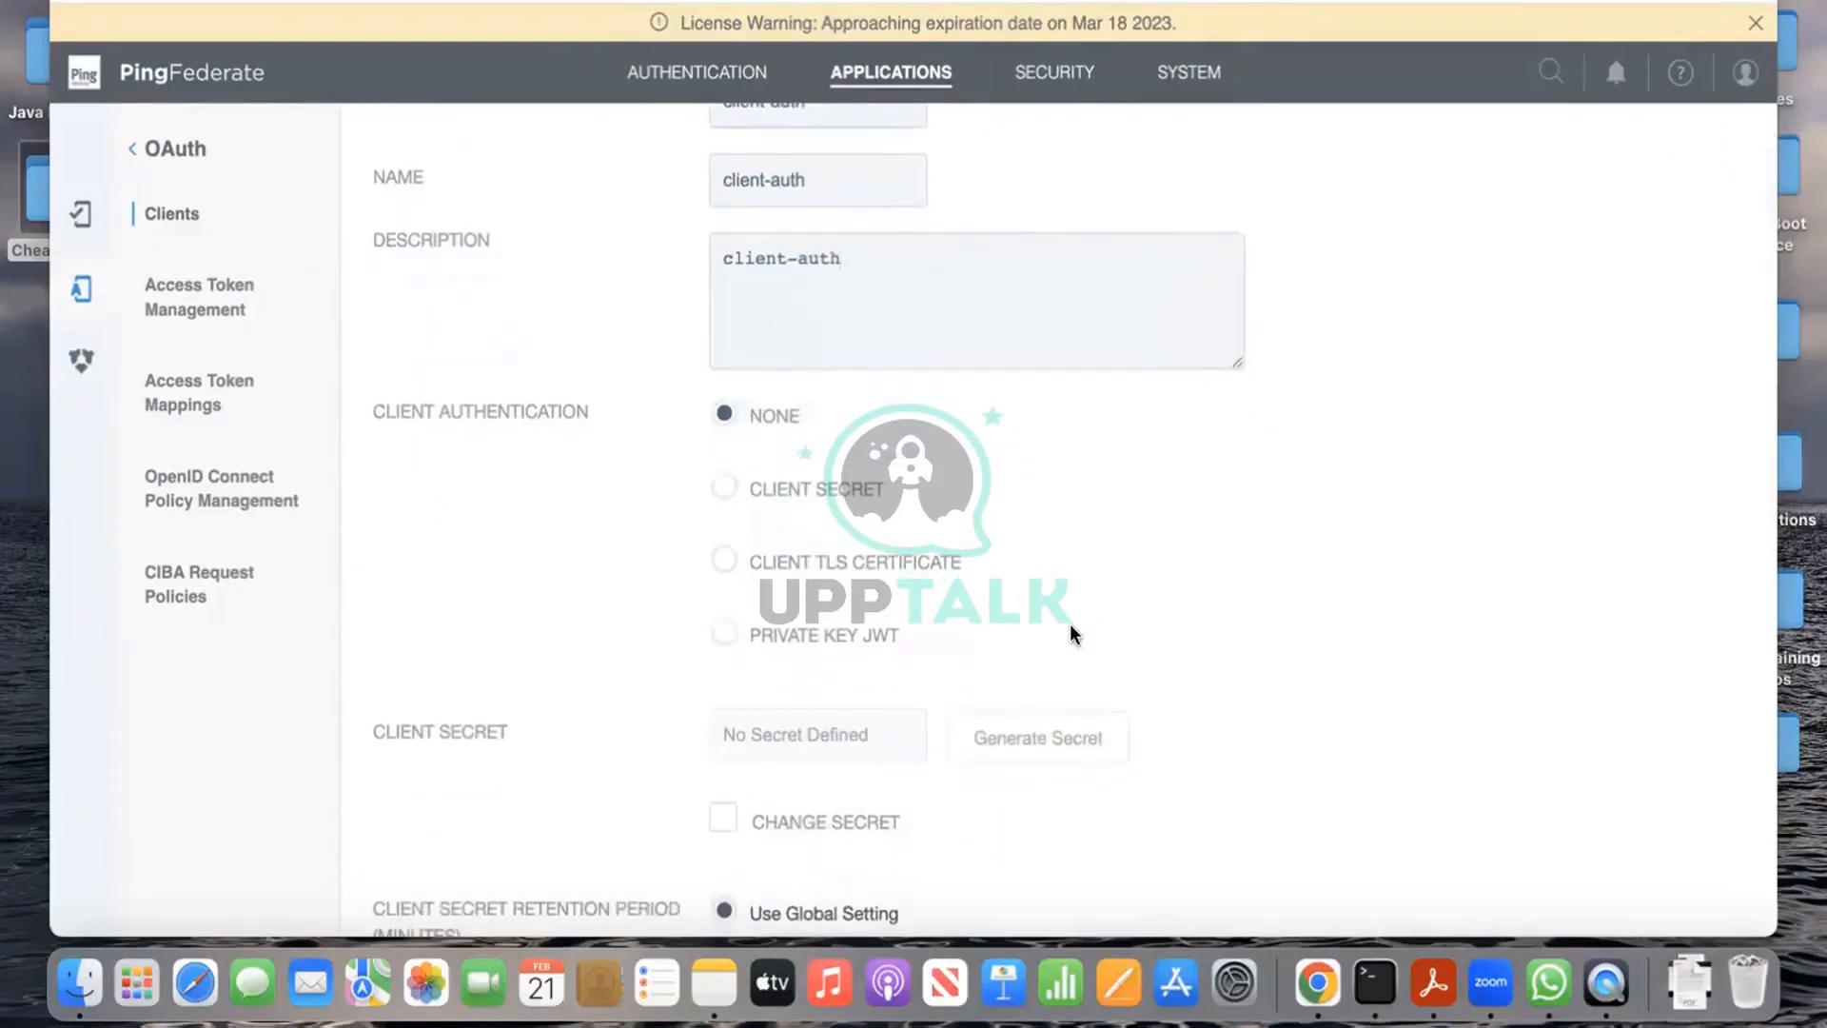
click(725, 489)
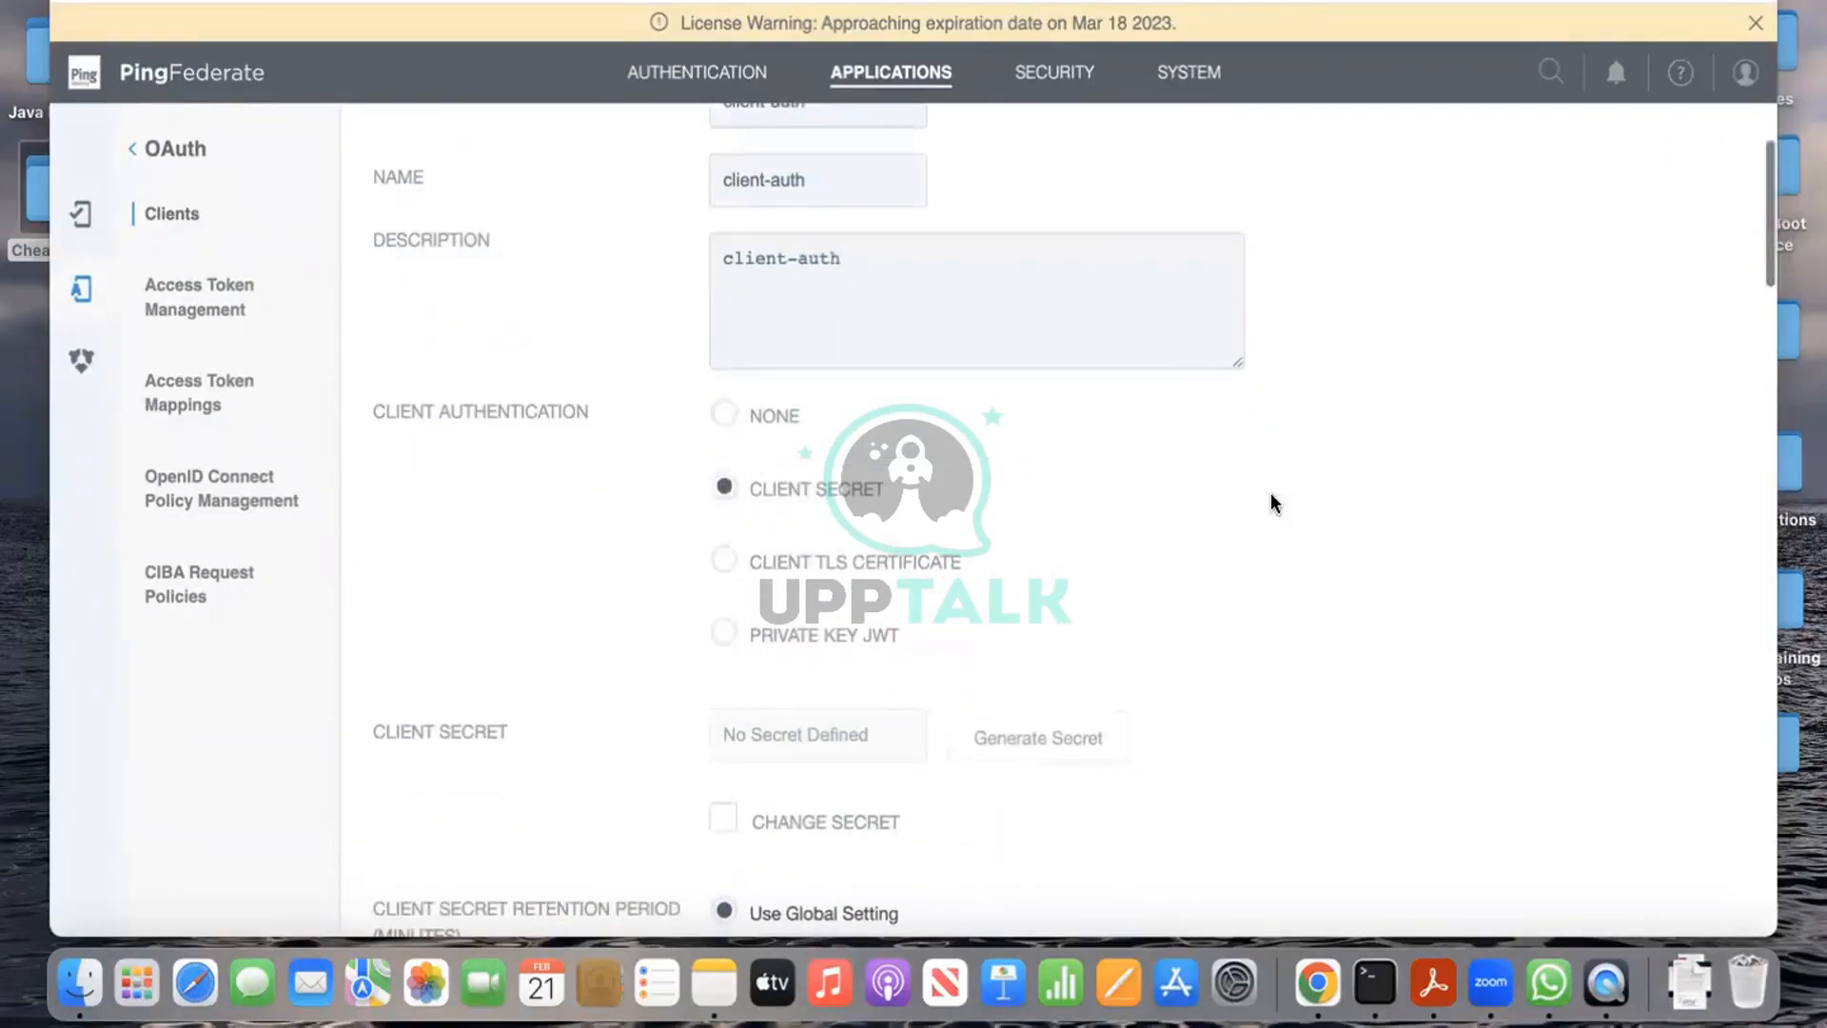
Step: Enable Change Secret and replace the generated value with a chosen client secret
scroll(1205, 521, down, 2)
scroll(1205, 525, down, 2)
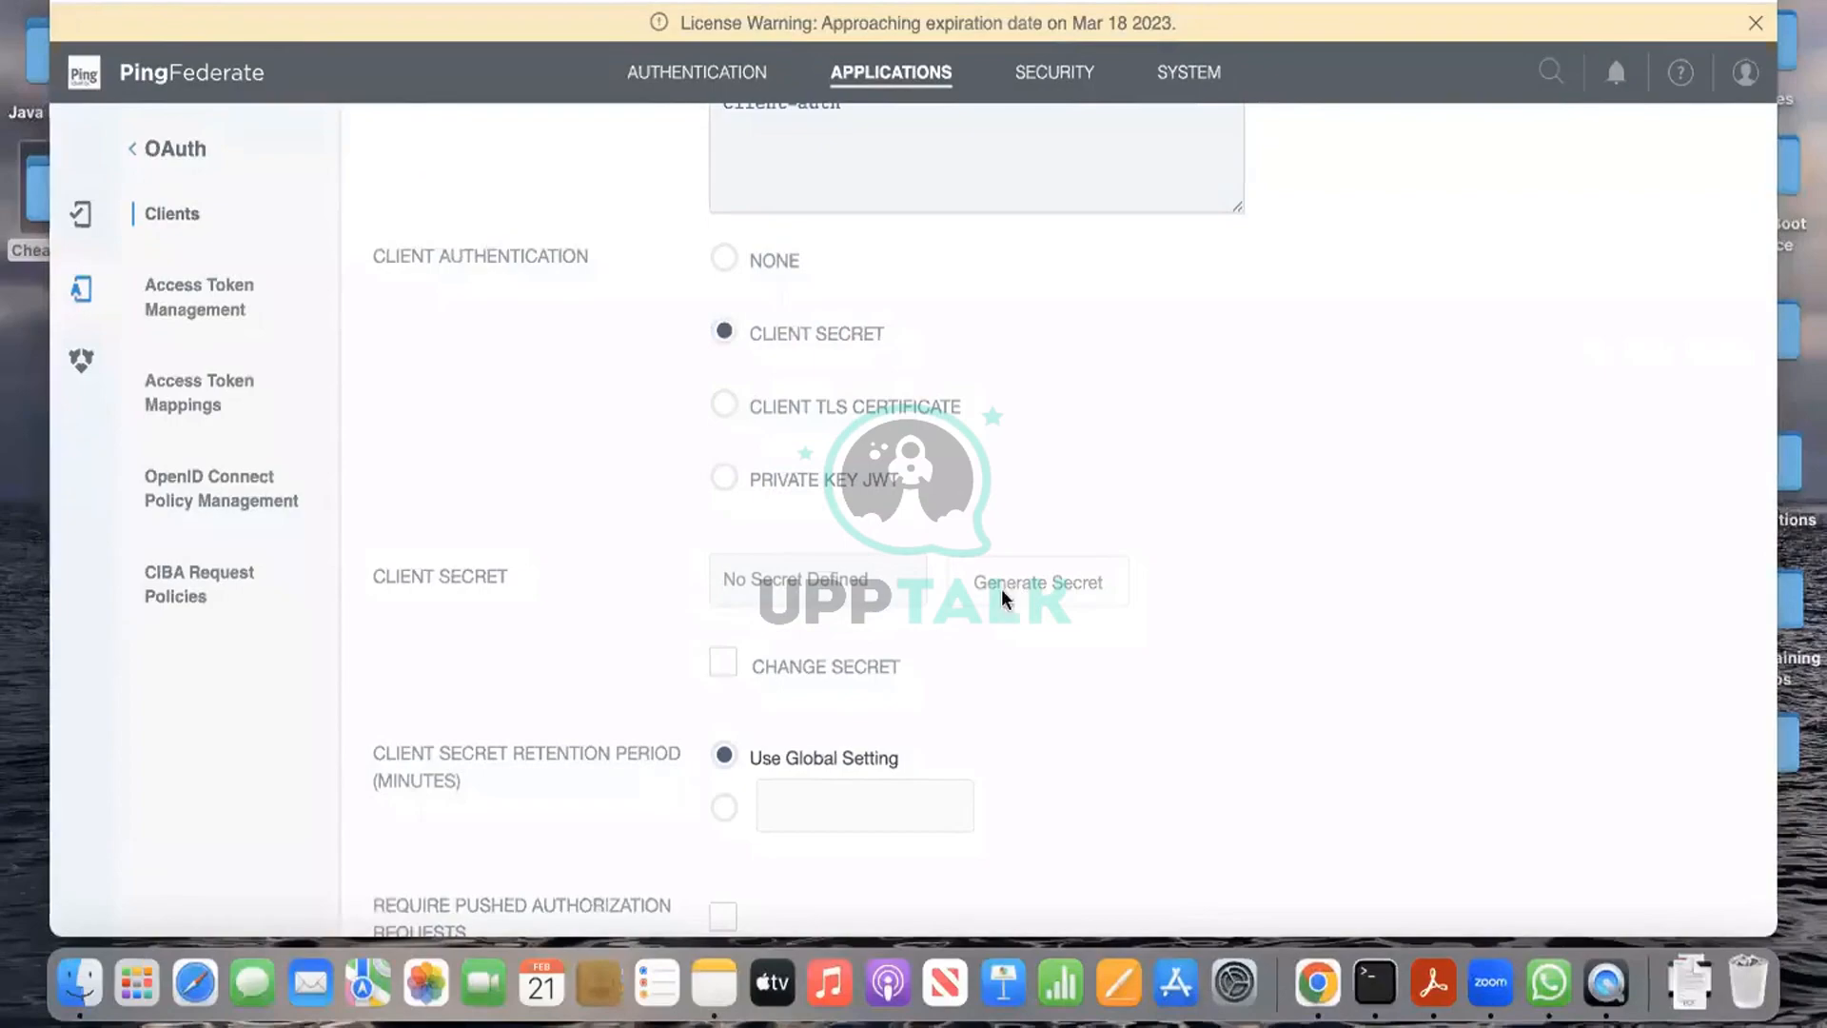
click(730, 663)
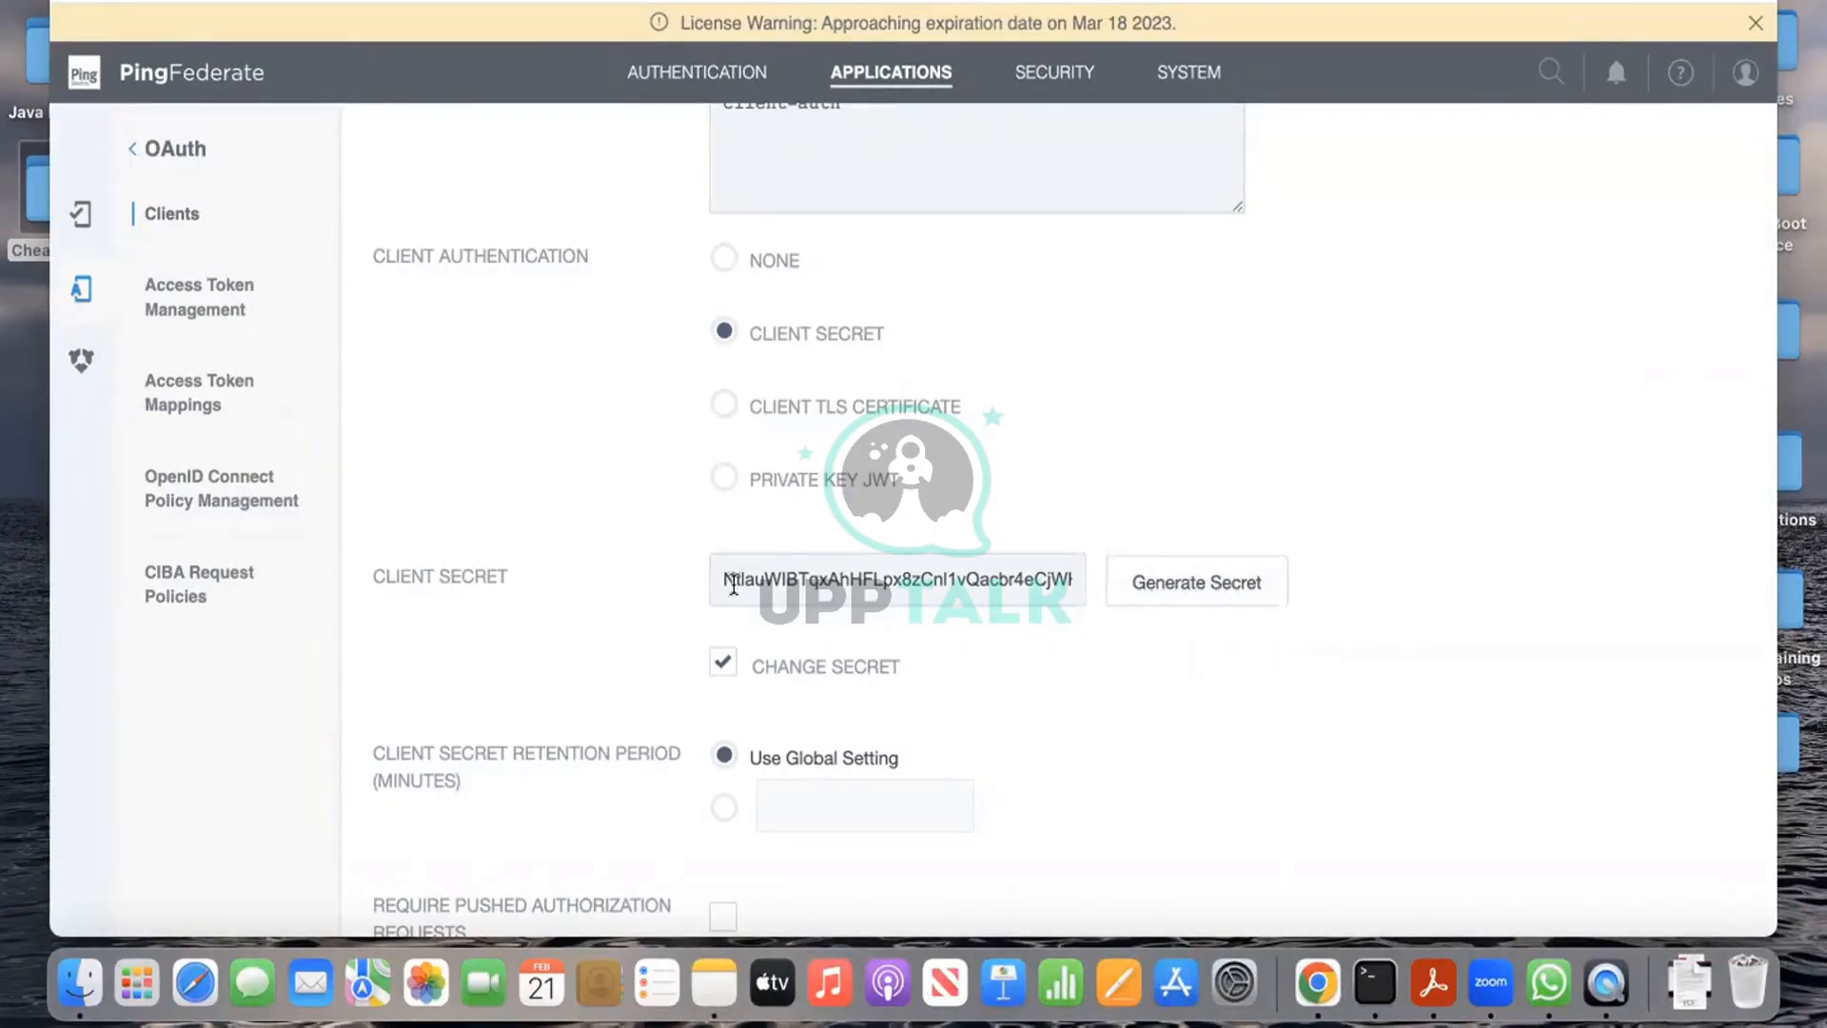
click(795, 583)
drag(795, 582, 1118, 585)
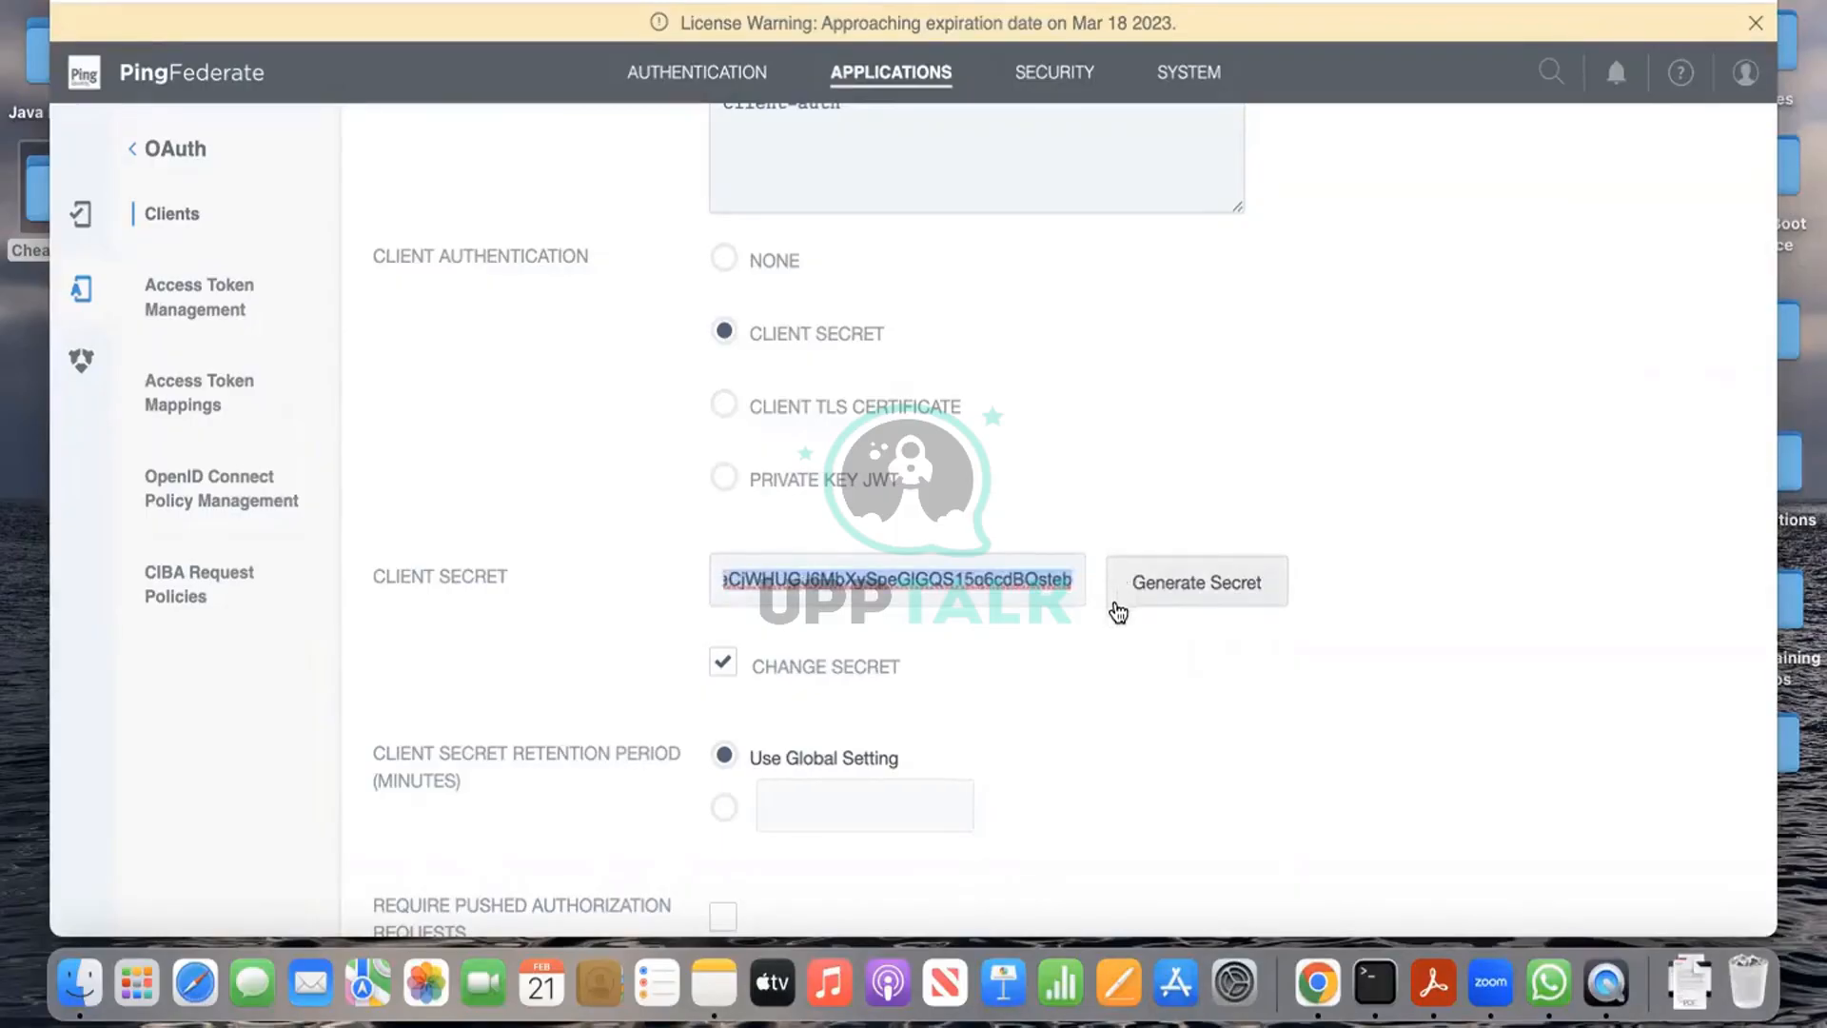
key(BackSpace)
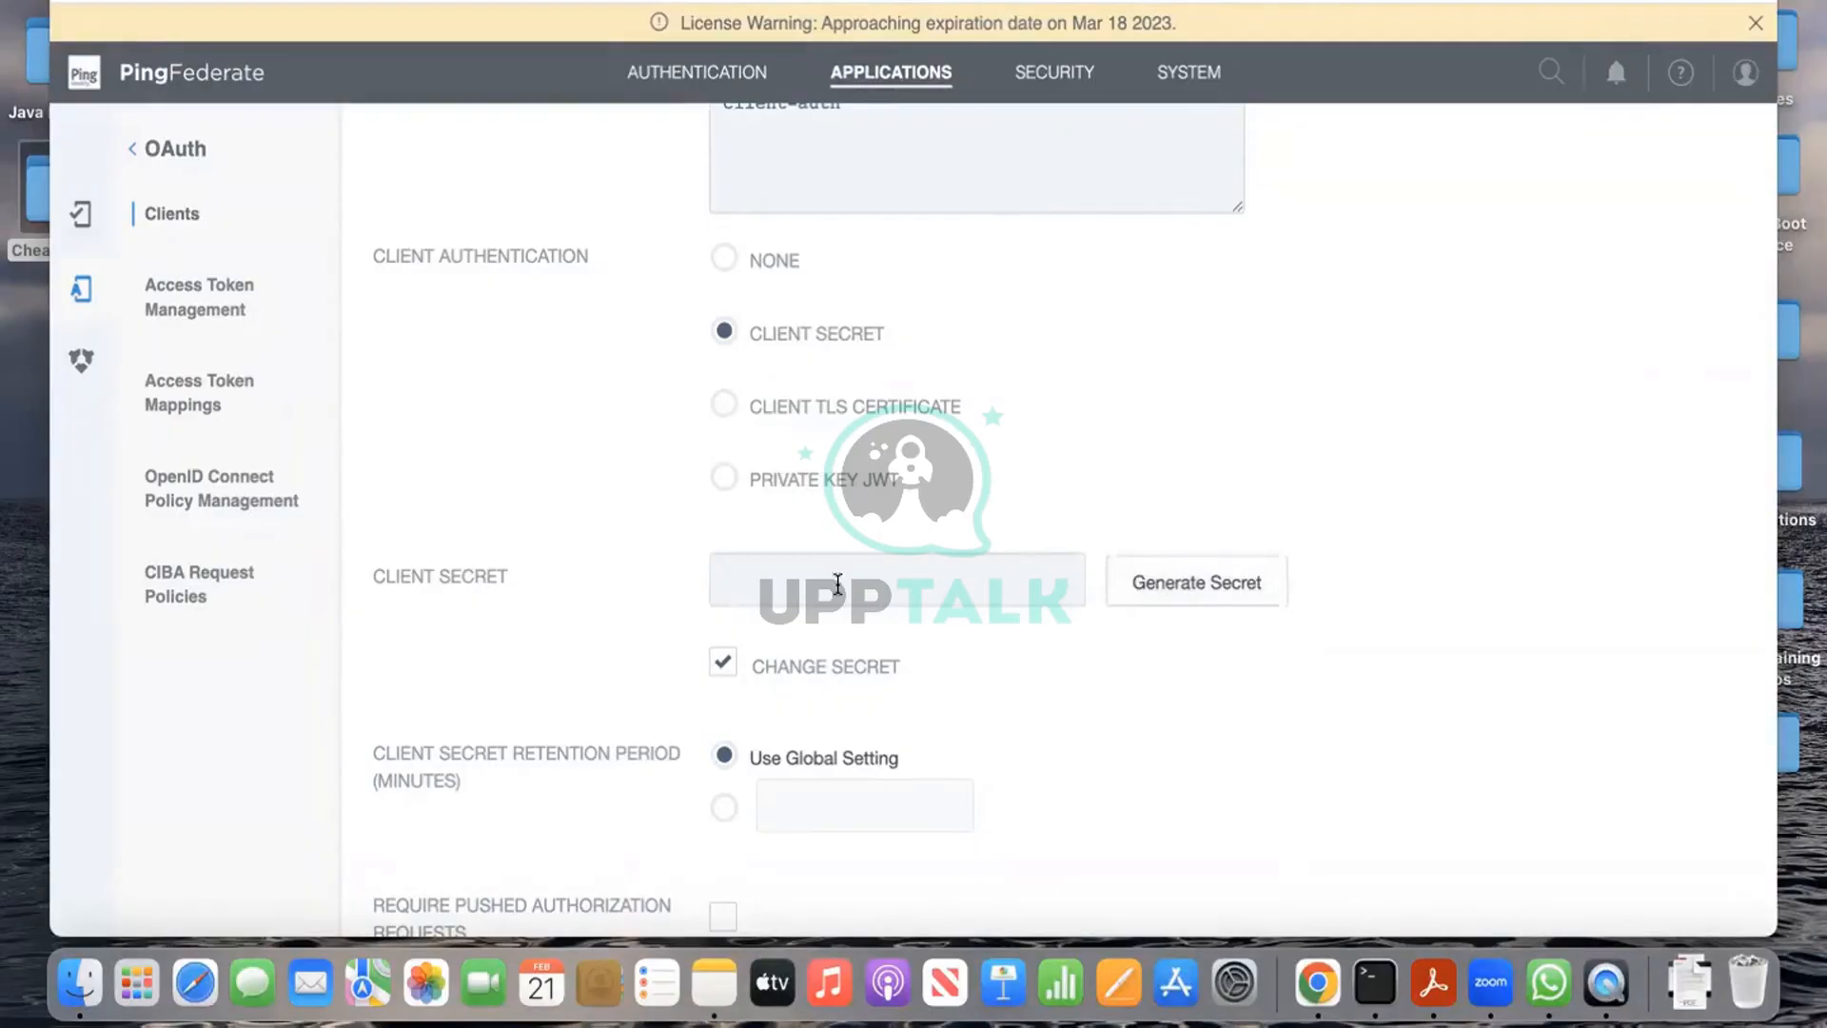
text(Oauth12344)
key(BackSpace)
drag(851, 587, 714, 575)
key(BackSpace)
text(test1234)
Step: Try adding a blank redirect URI, which is rejected as empty
scroll(1096, 687, down, 4)
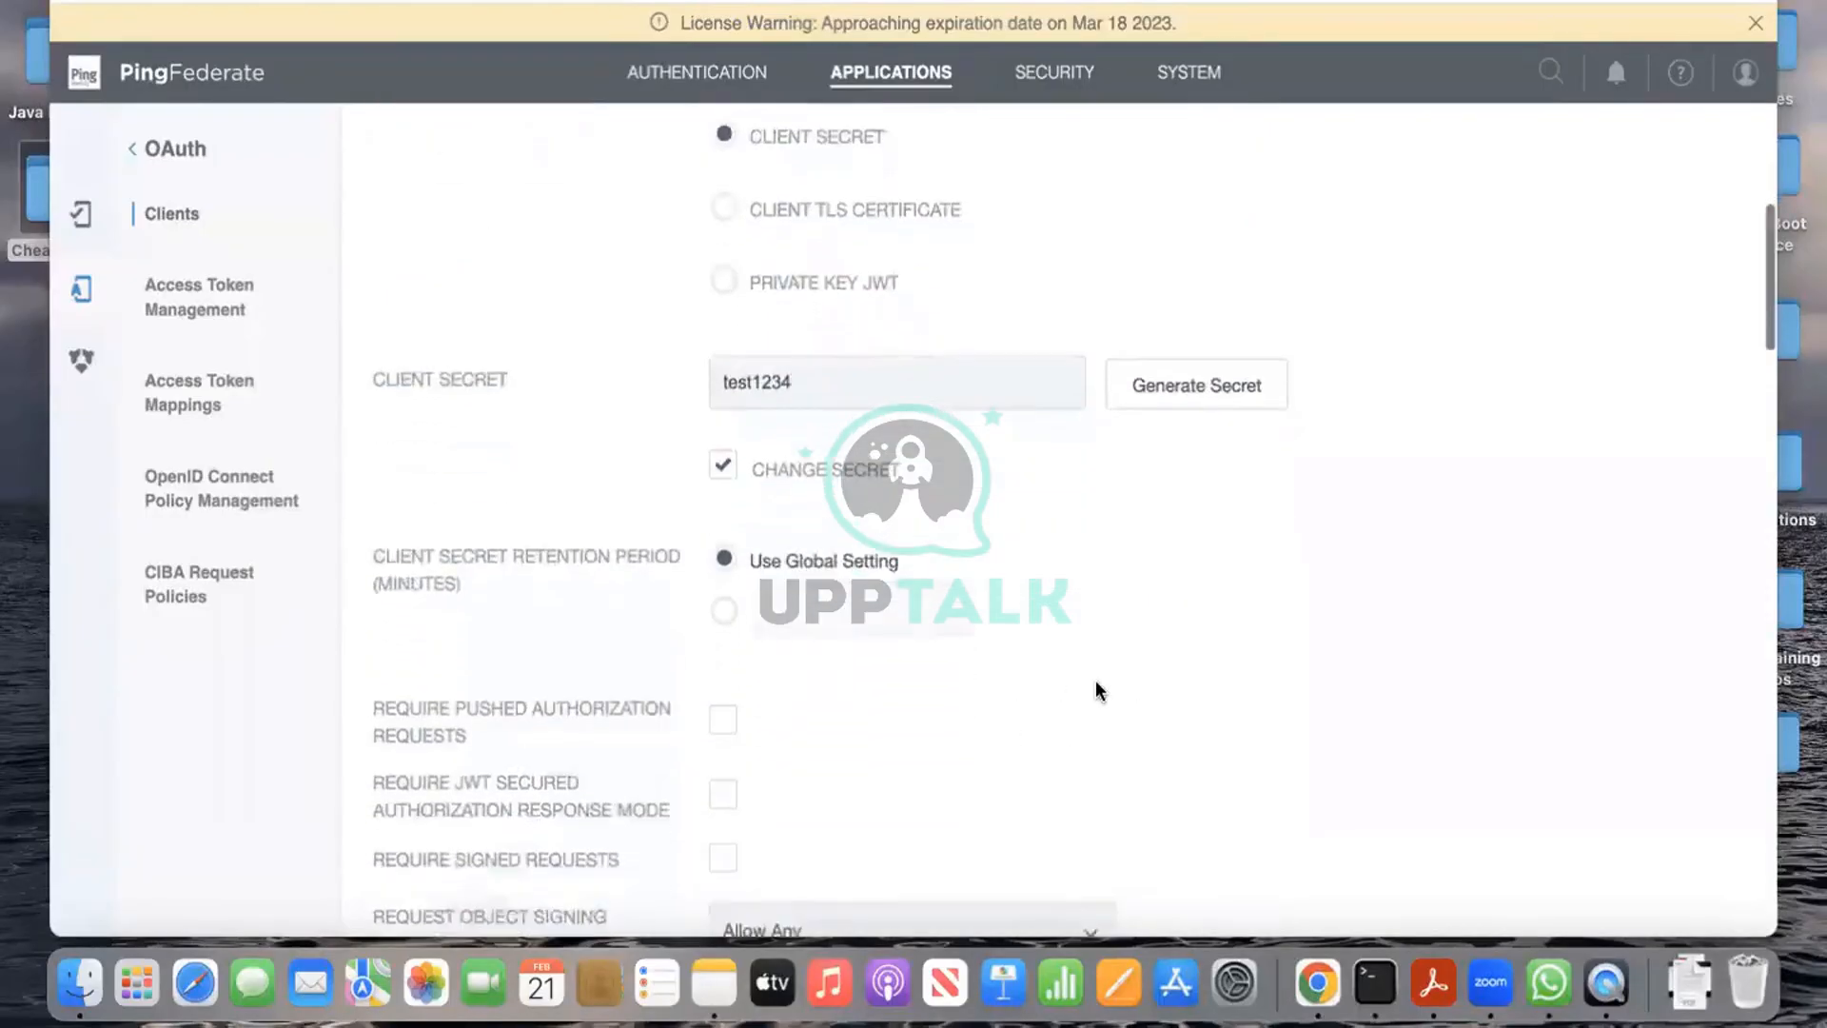
scroll(671, 739, down, 1)
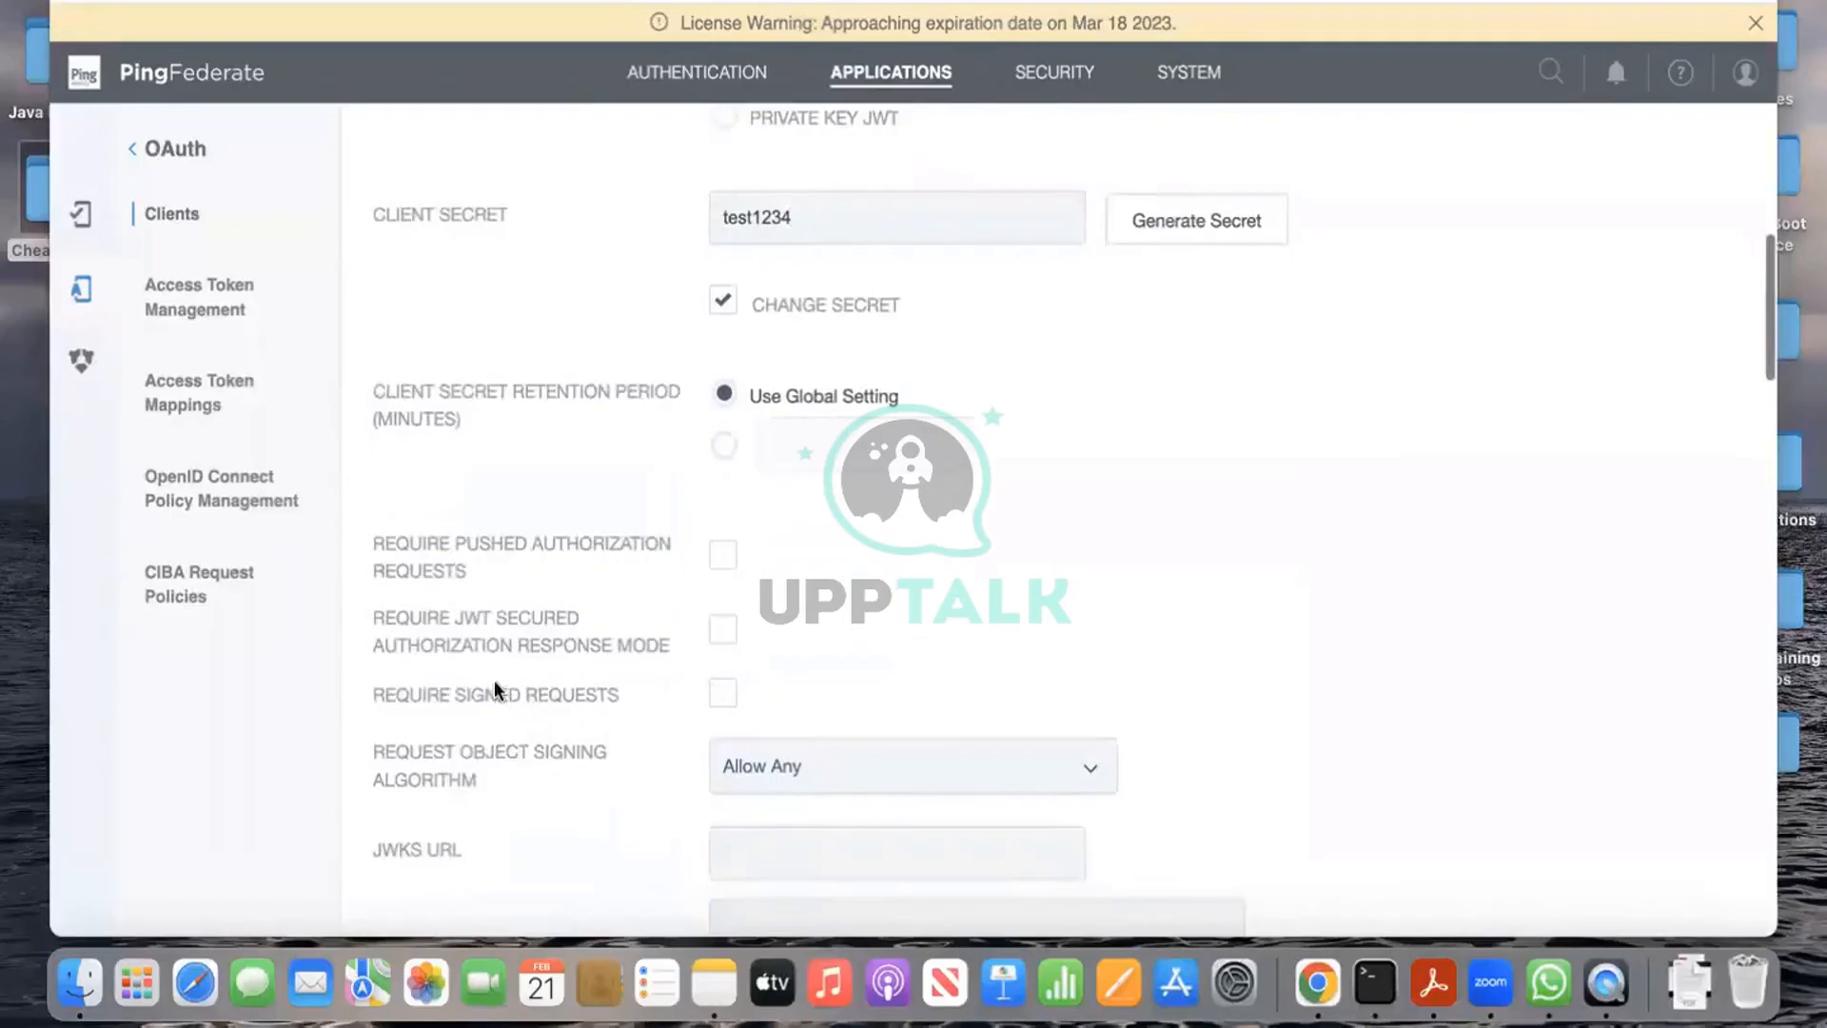
scroll(523, 826, down, 3)
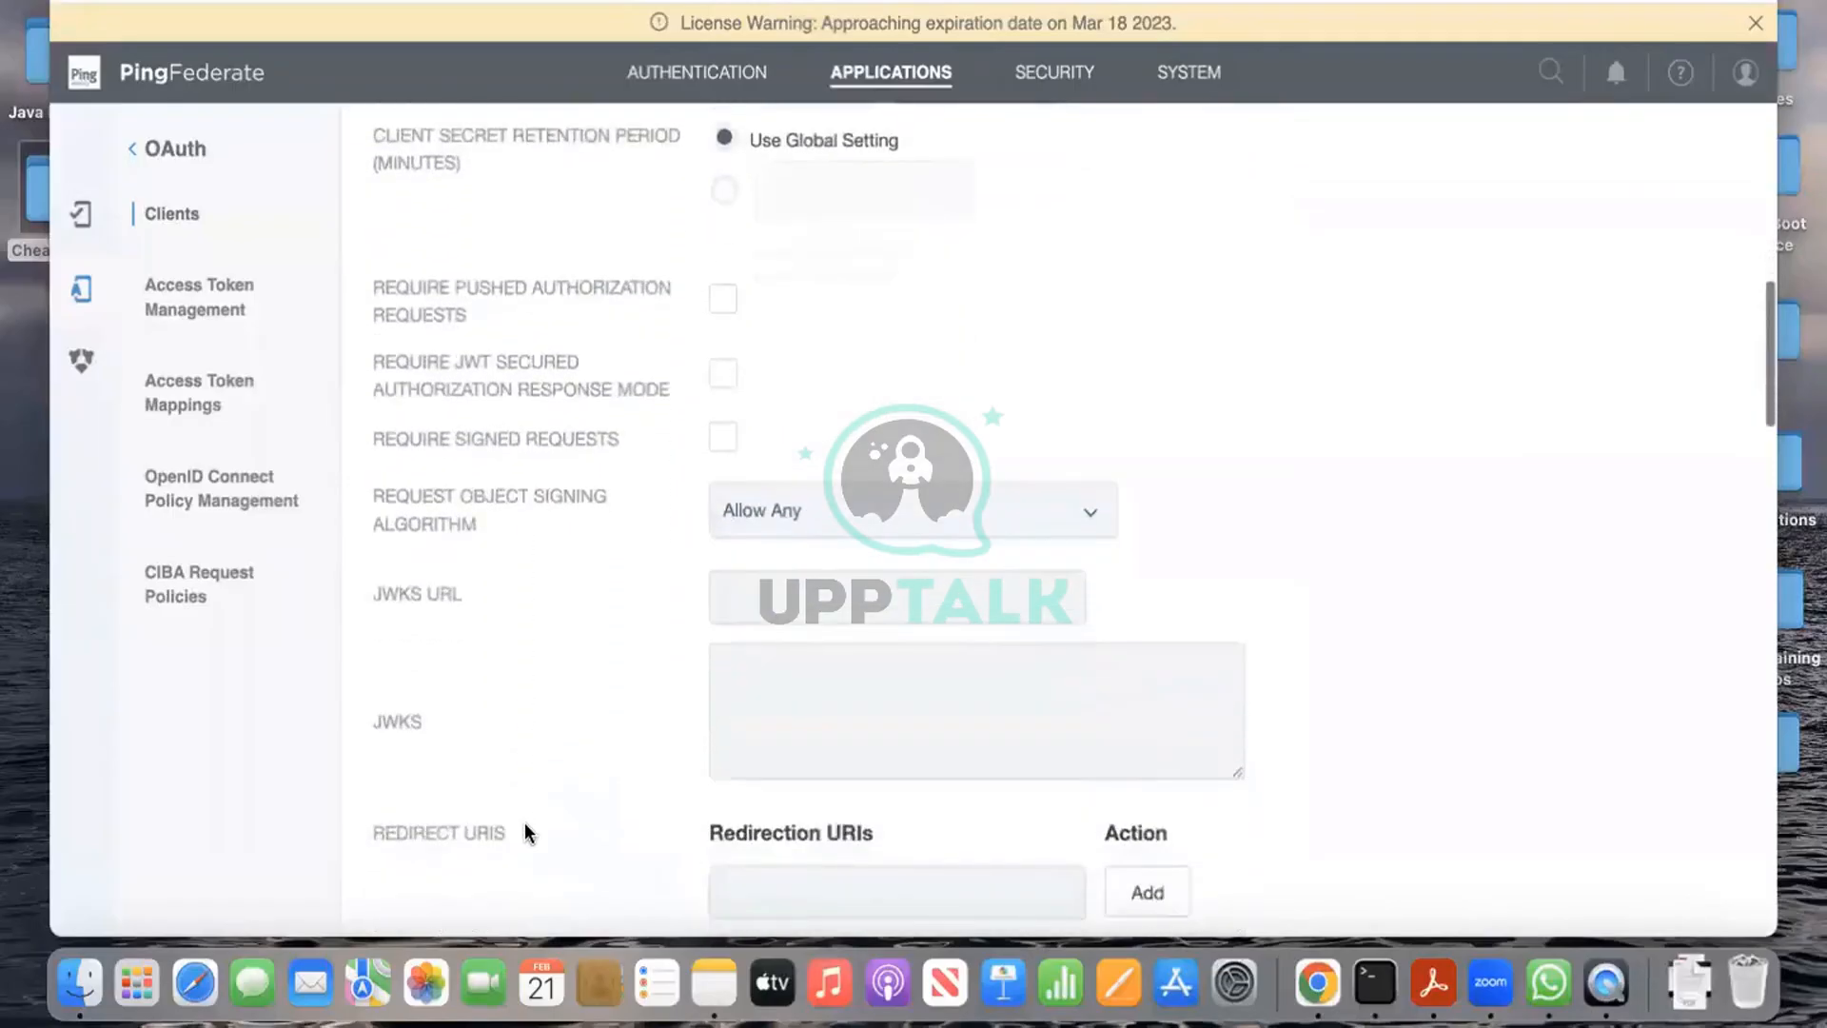
scroll(526, 826, down, 5)
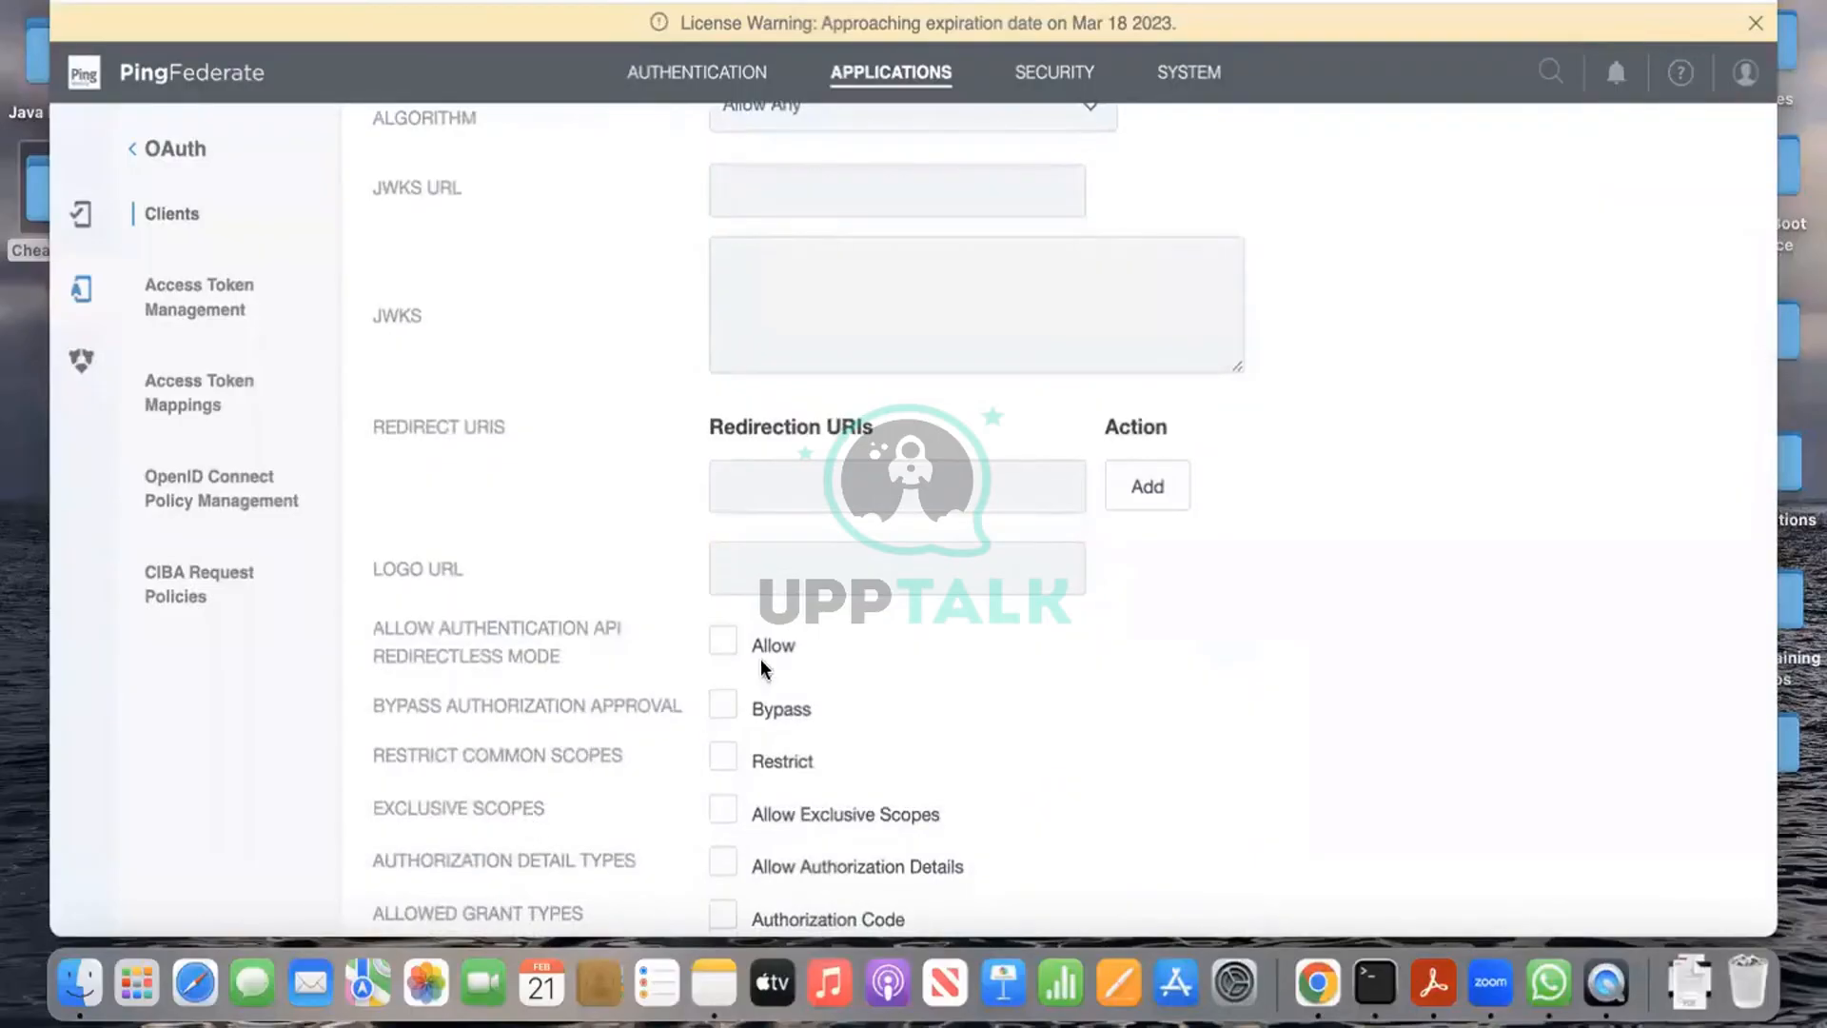
click(1178, 489)
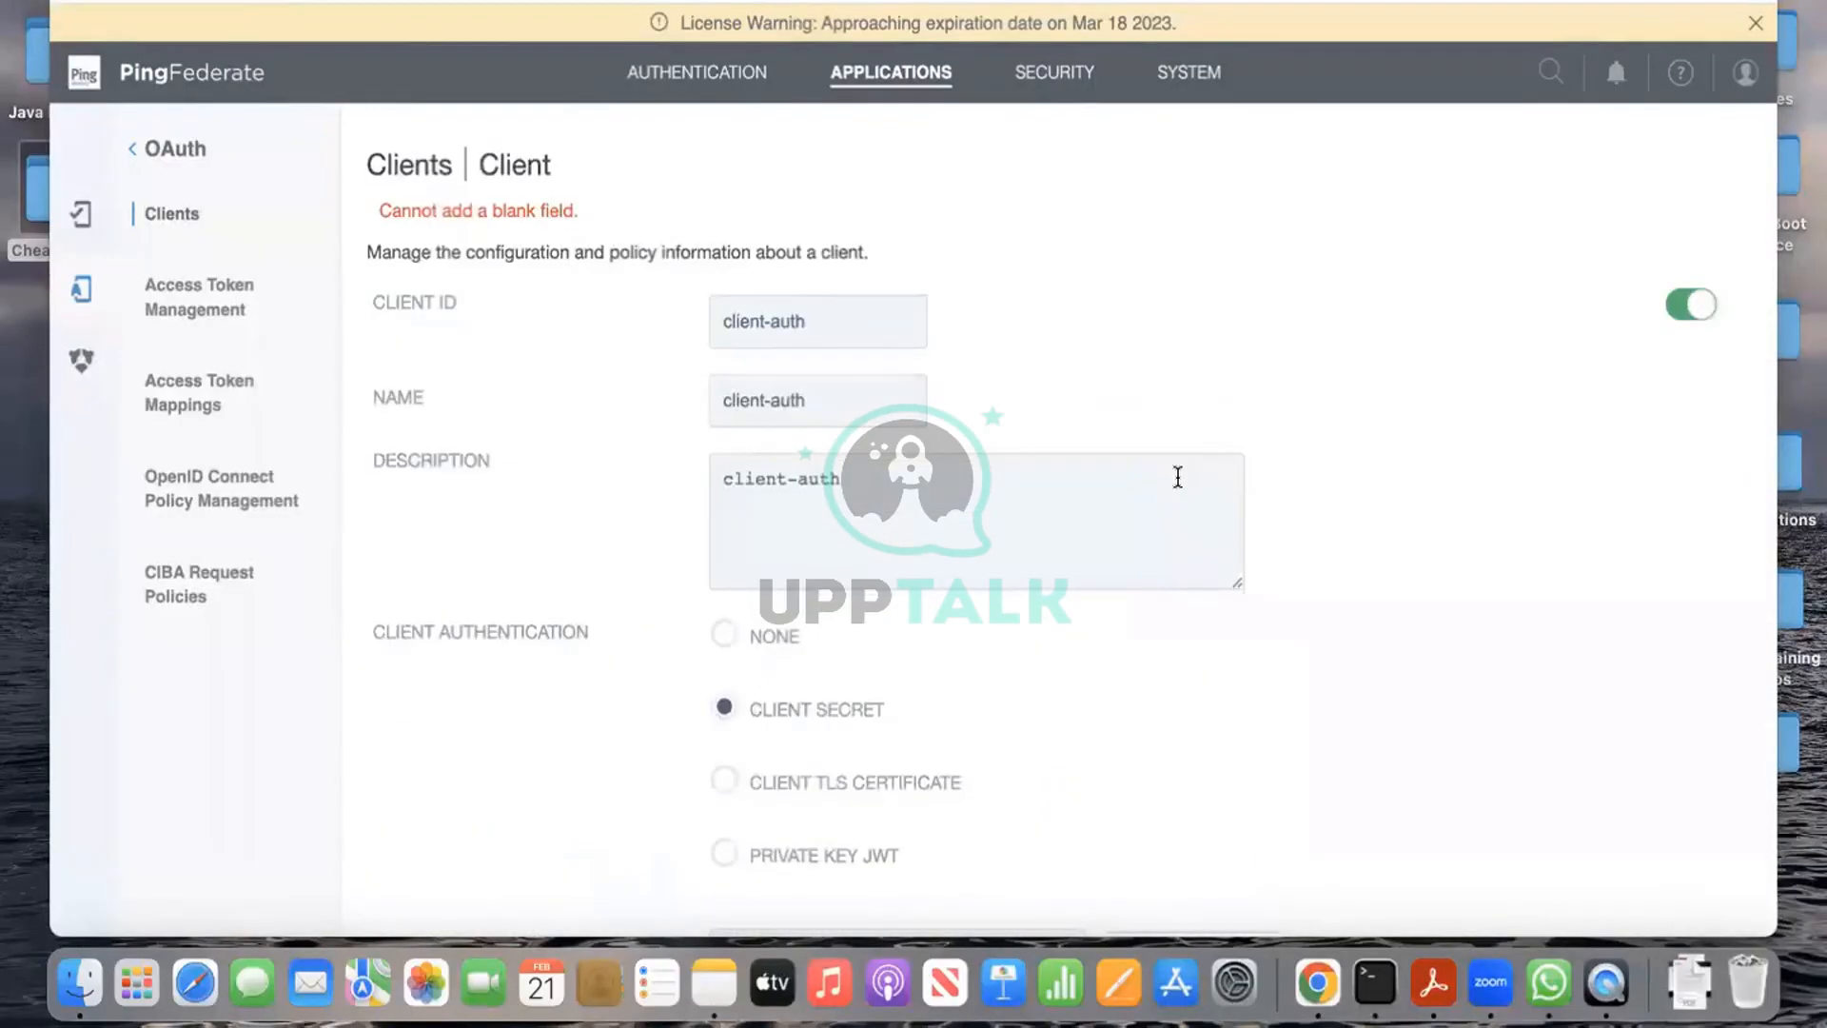
scroll(1205, 673, down, 3)
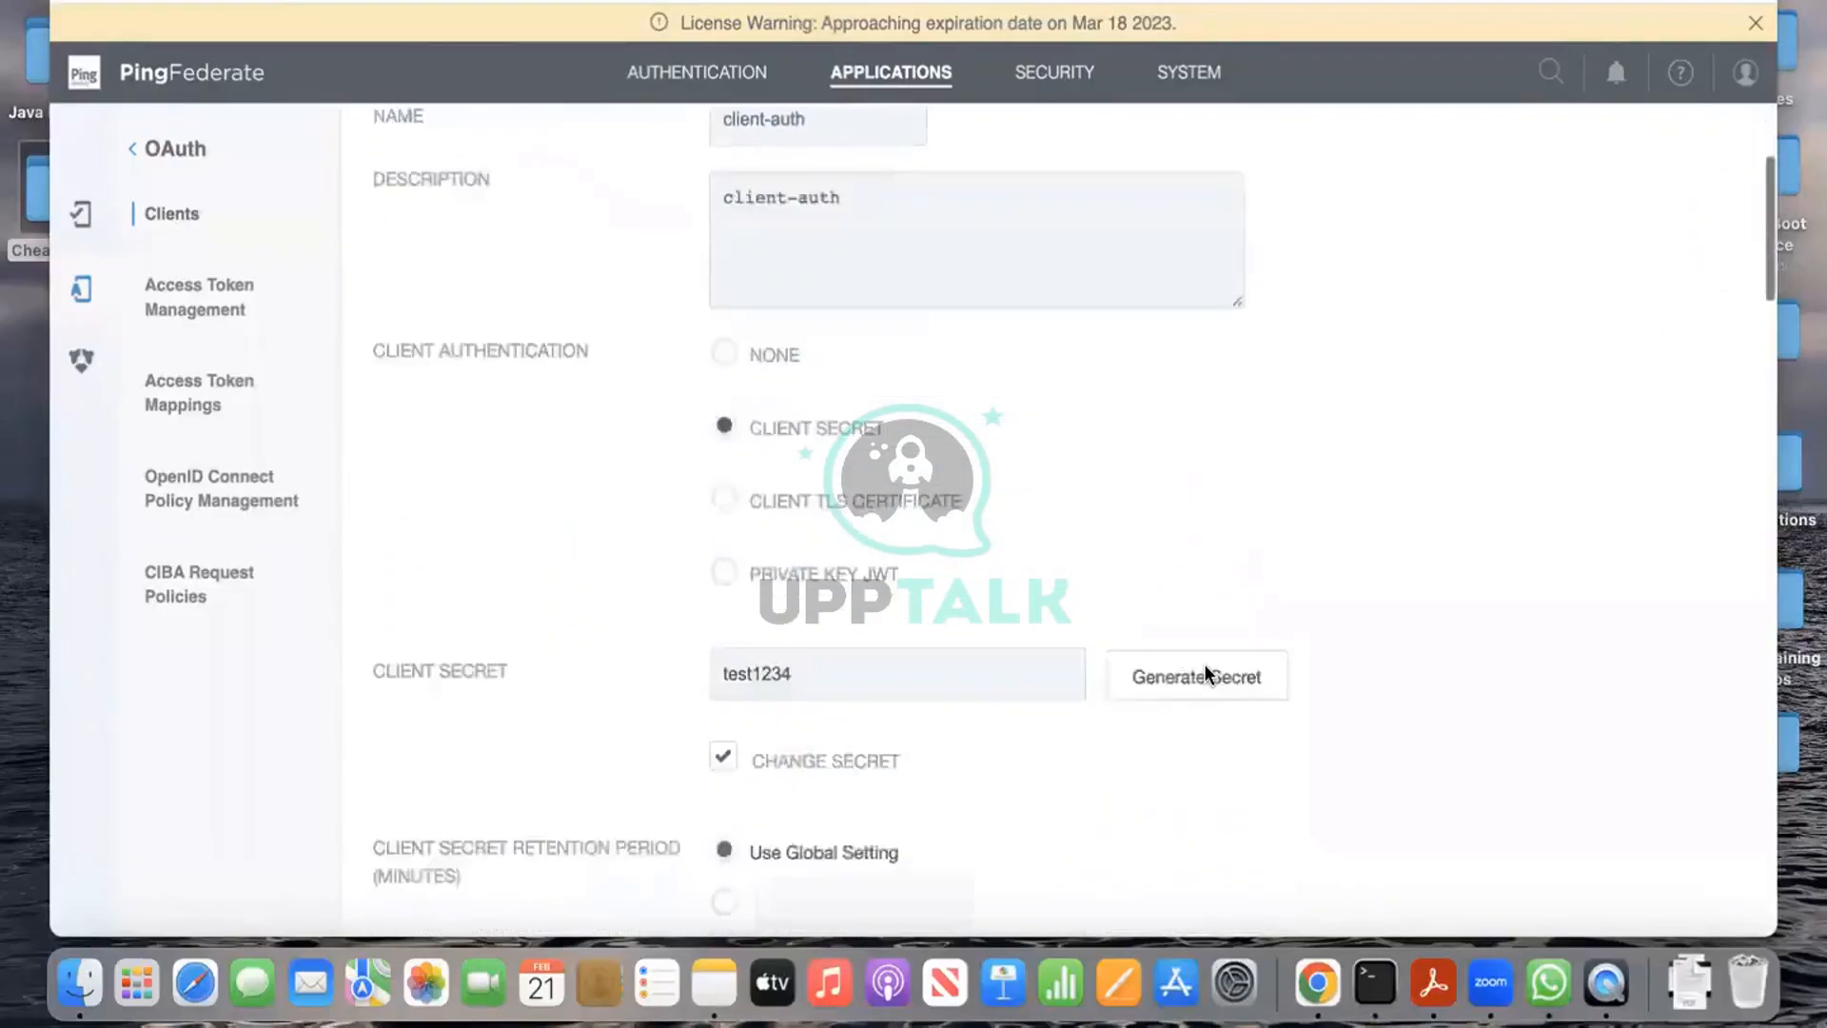
scroll(1203, 664, down, 12)
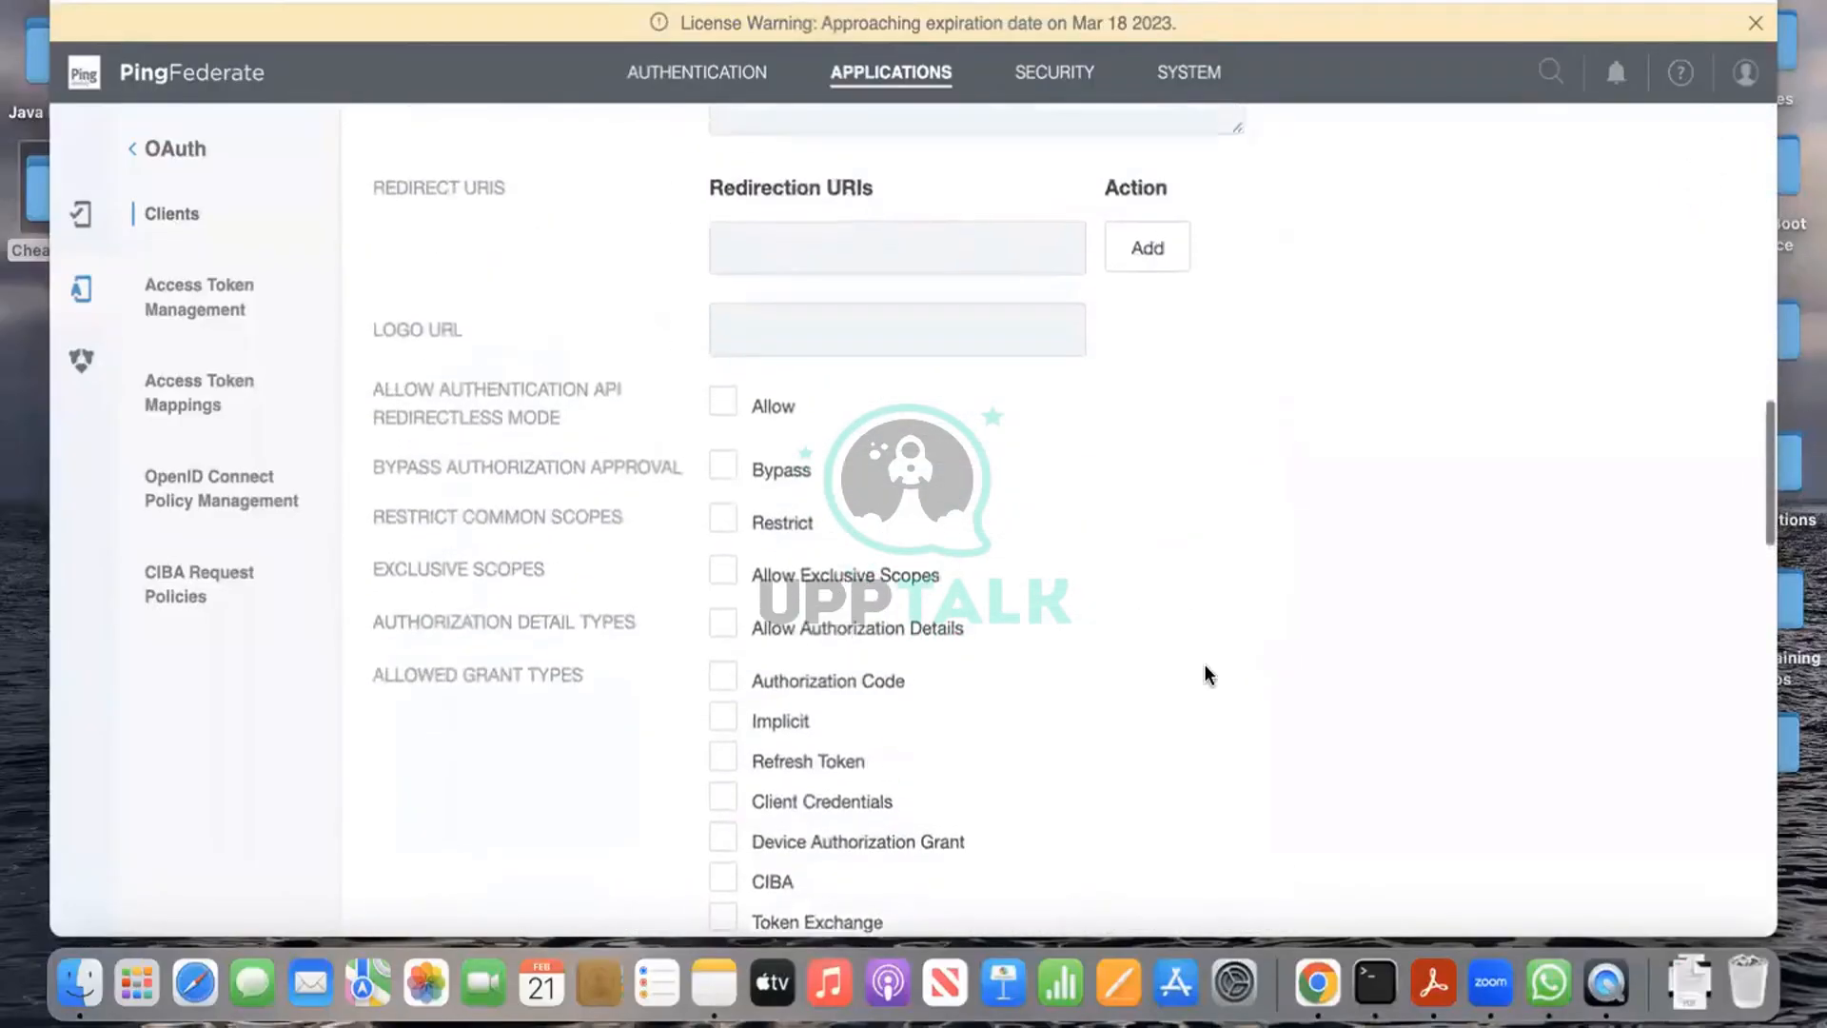
scroll(1204, 665, up, 1)
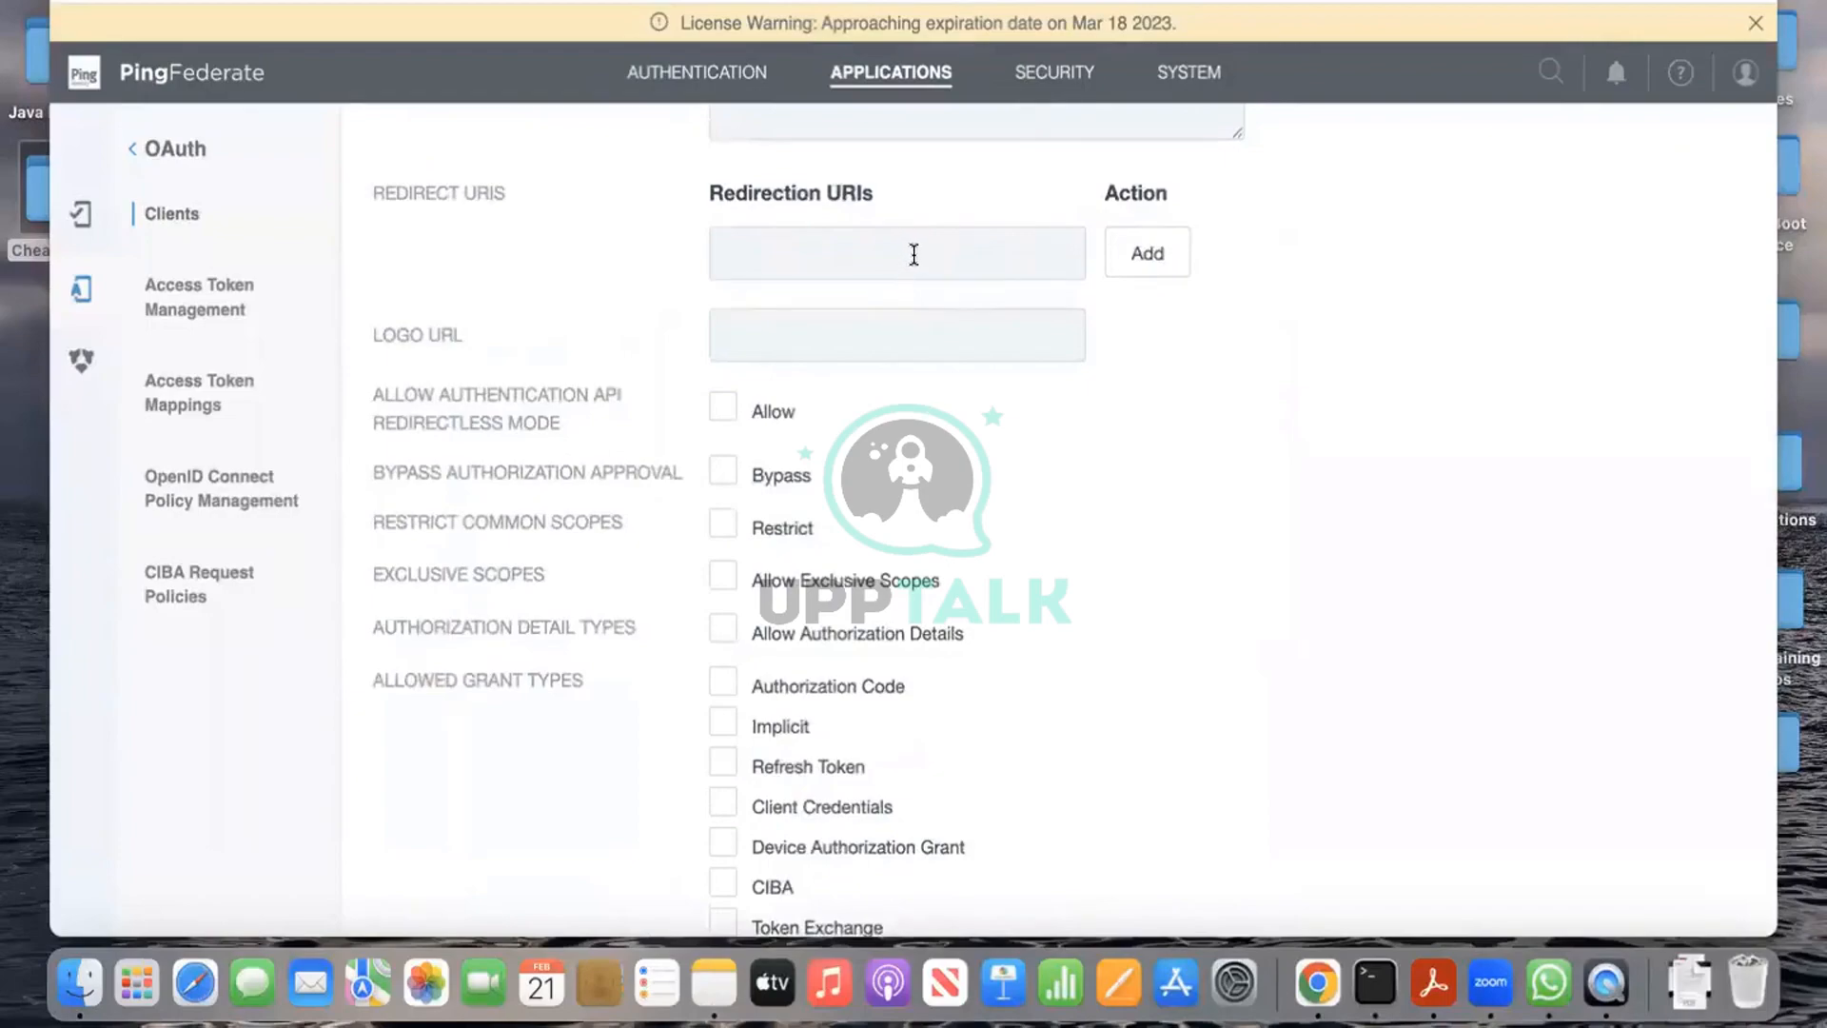
click(914, 254)
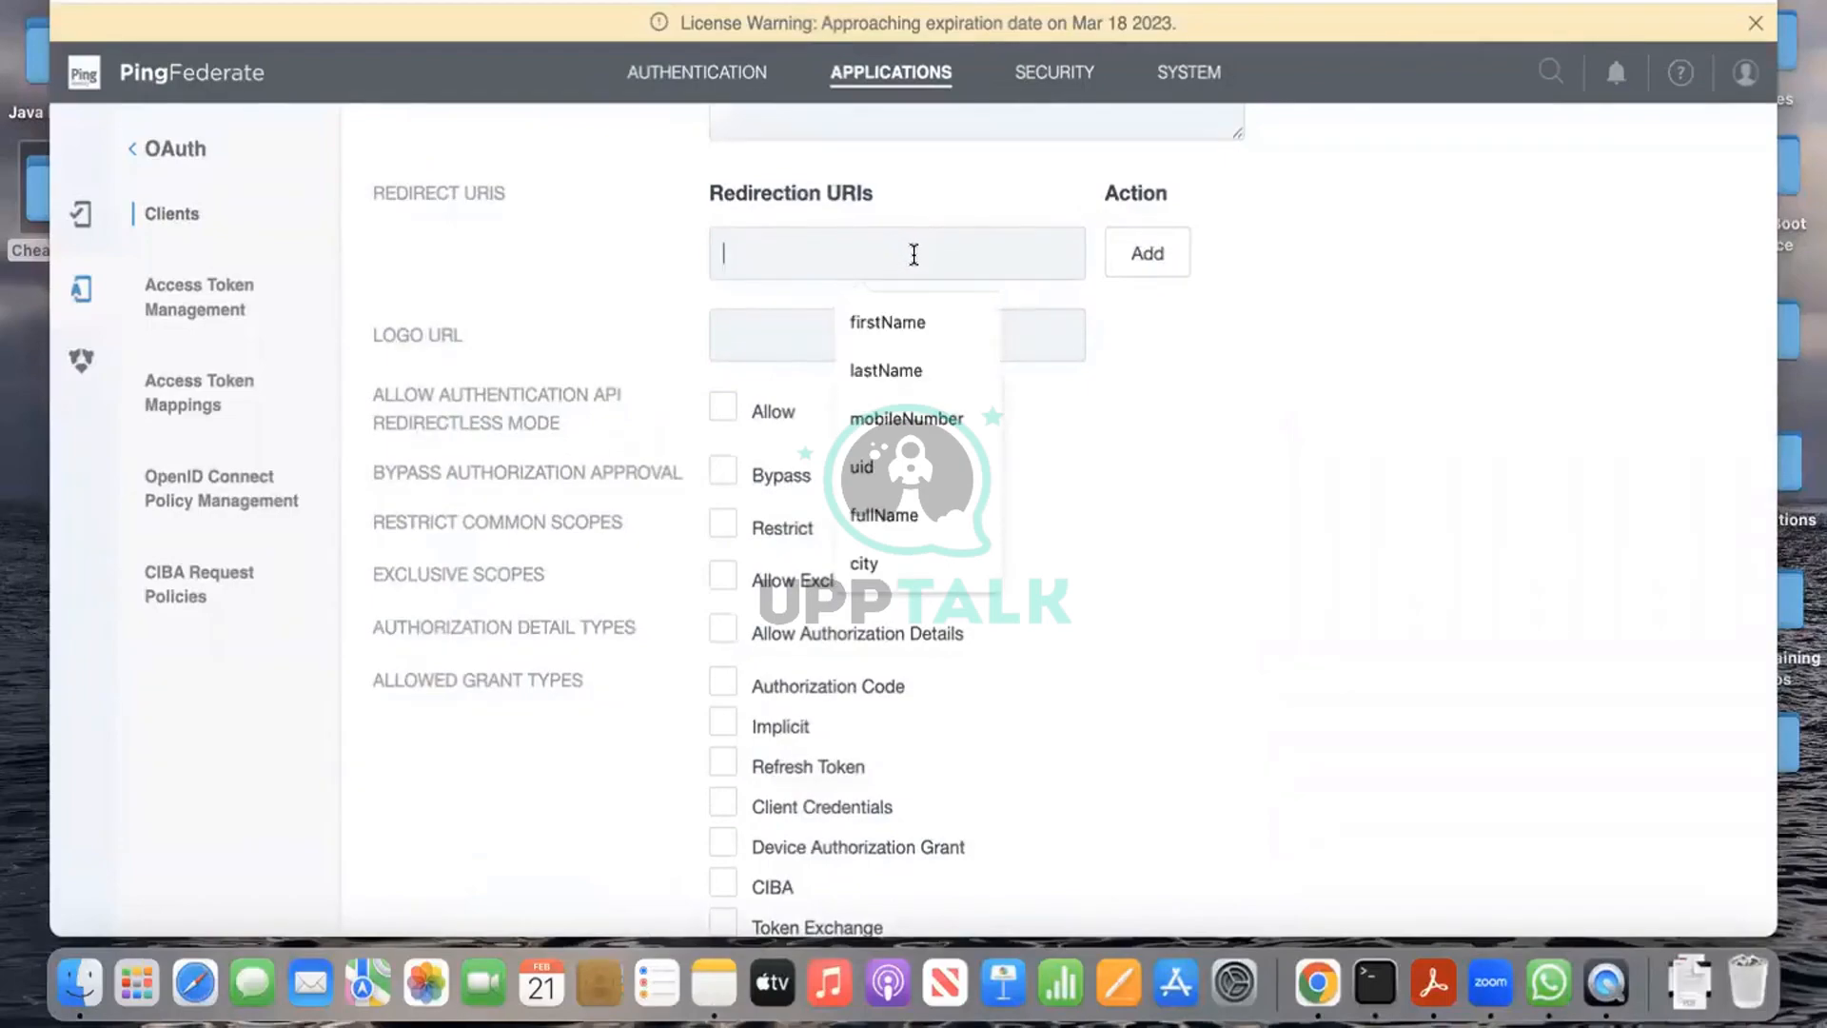
text(www.)
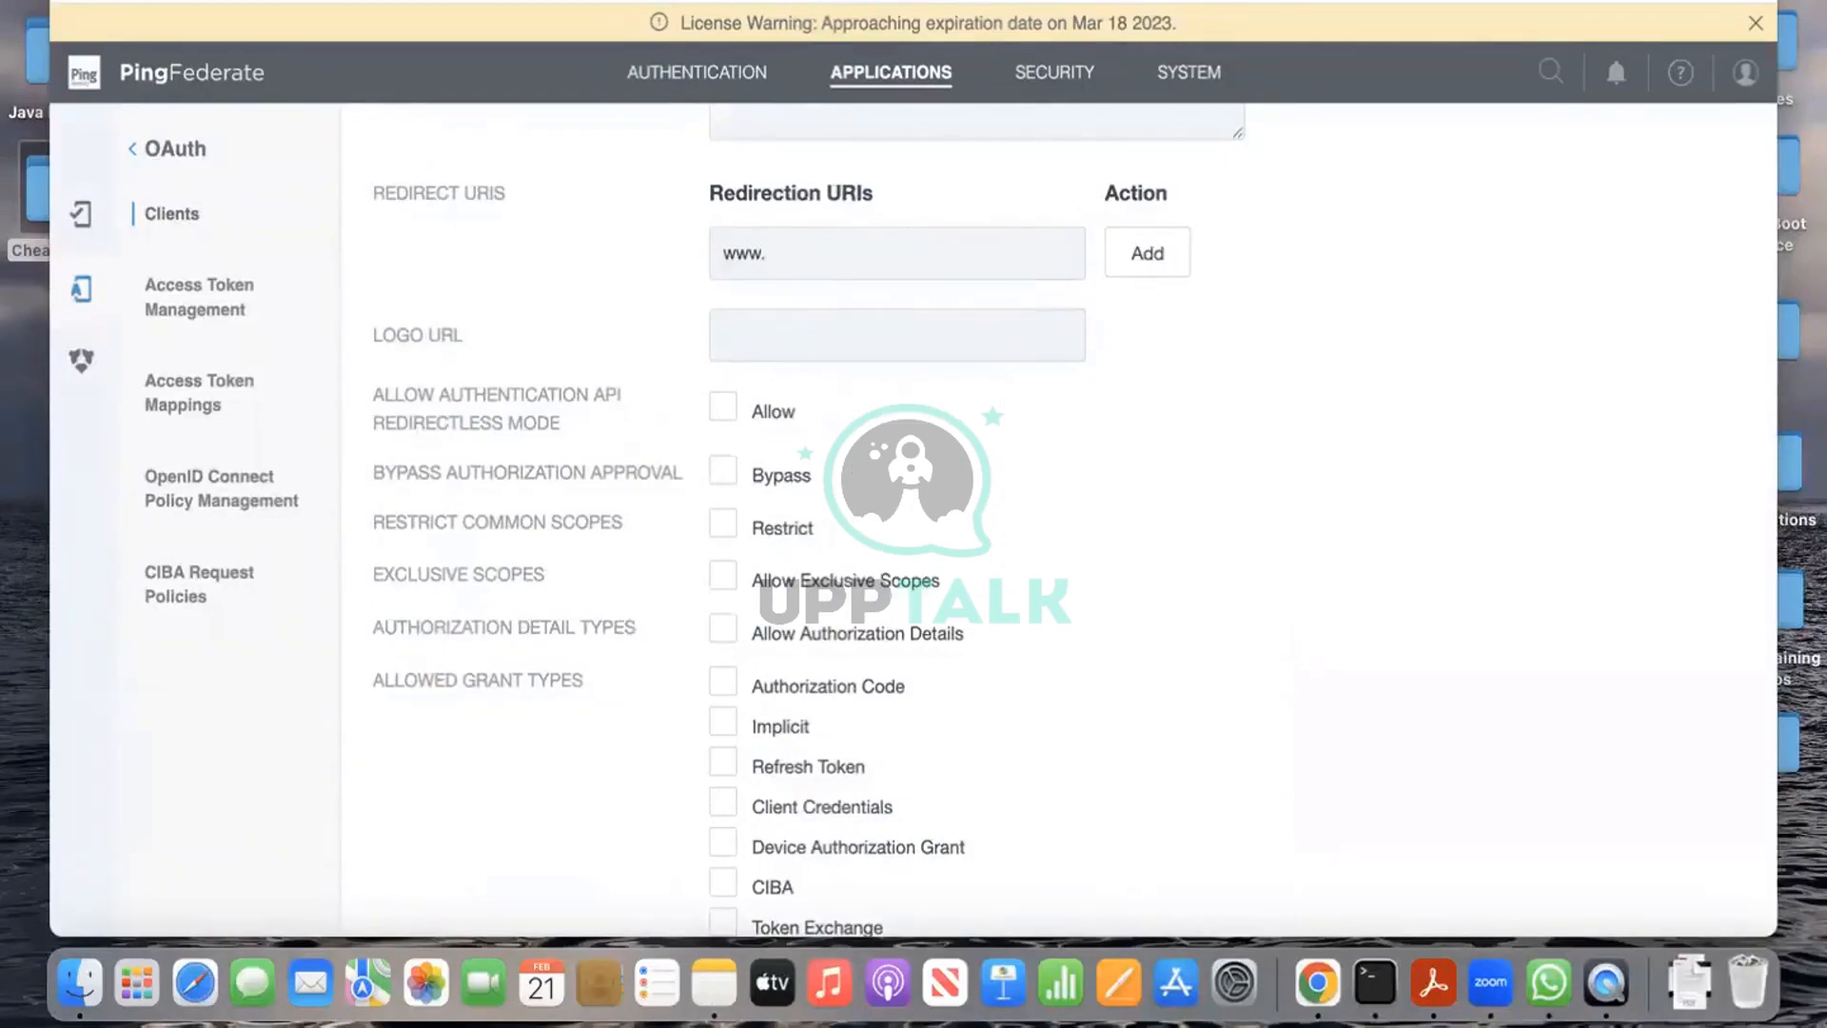
key(BackSpace)
key(BackSpace)
key(BackSpace)
key(BackSpace)
text(https://google.com)
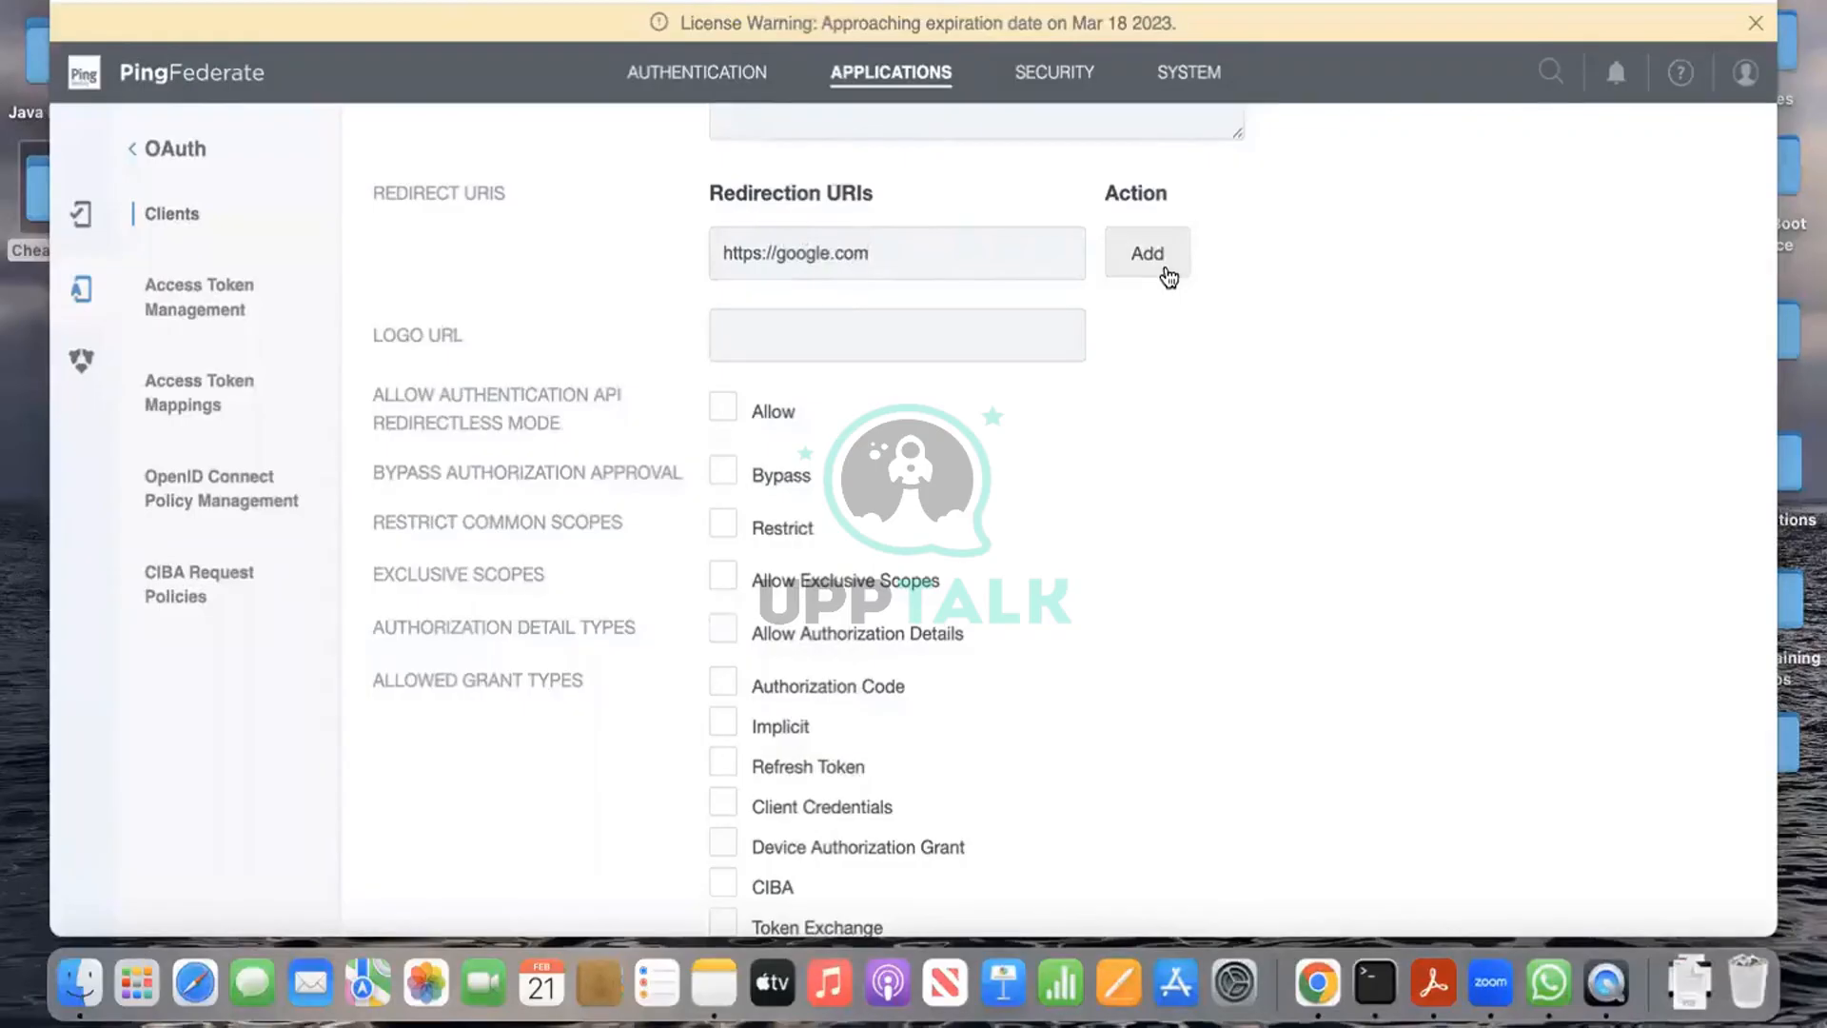
click(1155, 276)
Step: Turn on Restrict Common Scopes for the client
scroll(1323, 489, down, 2)
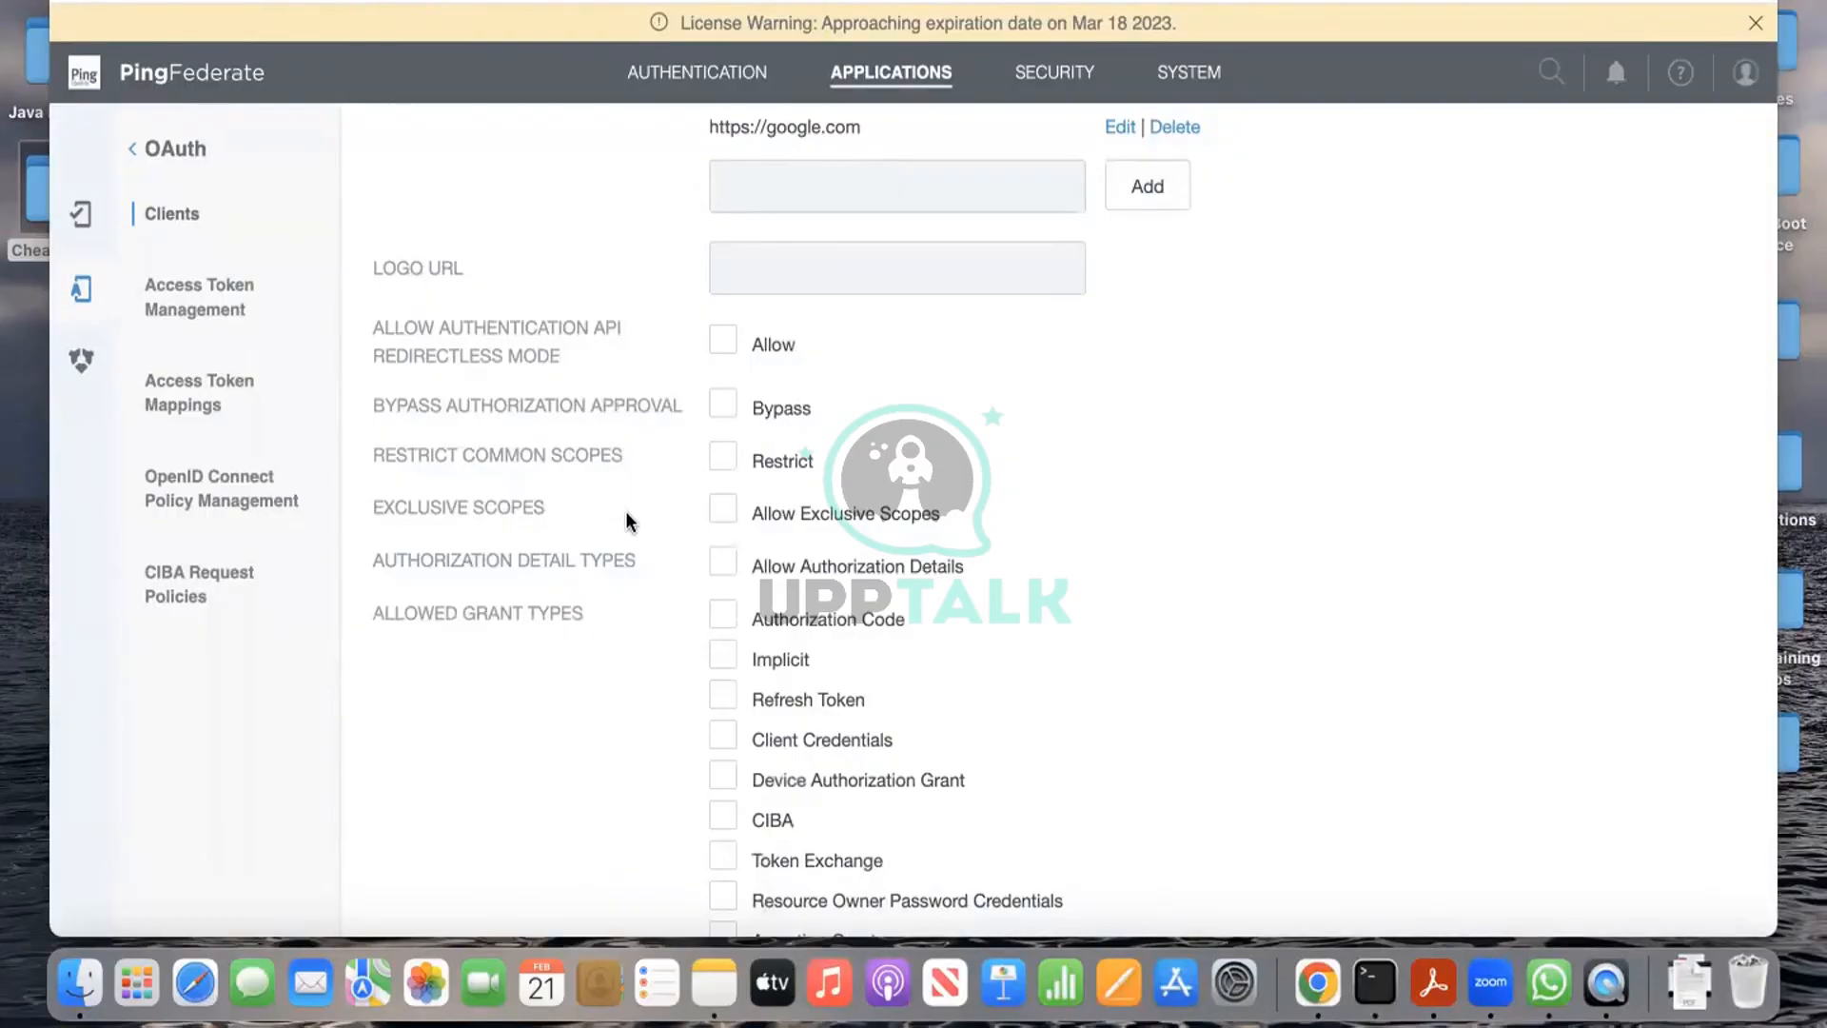
scroll(606, 628, down, 2)
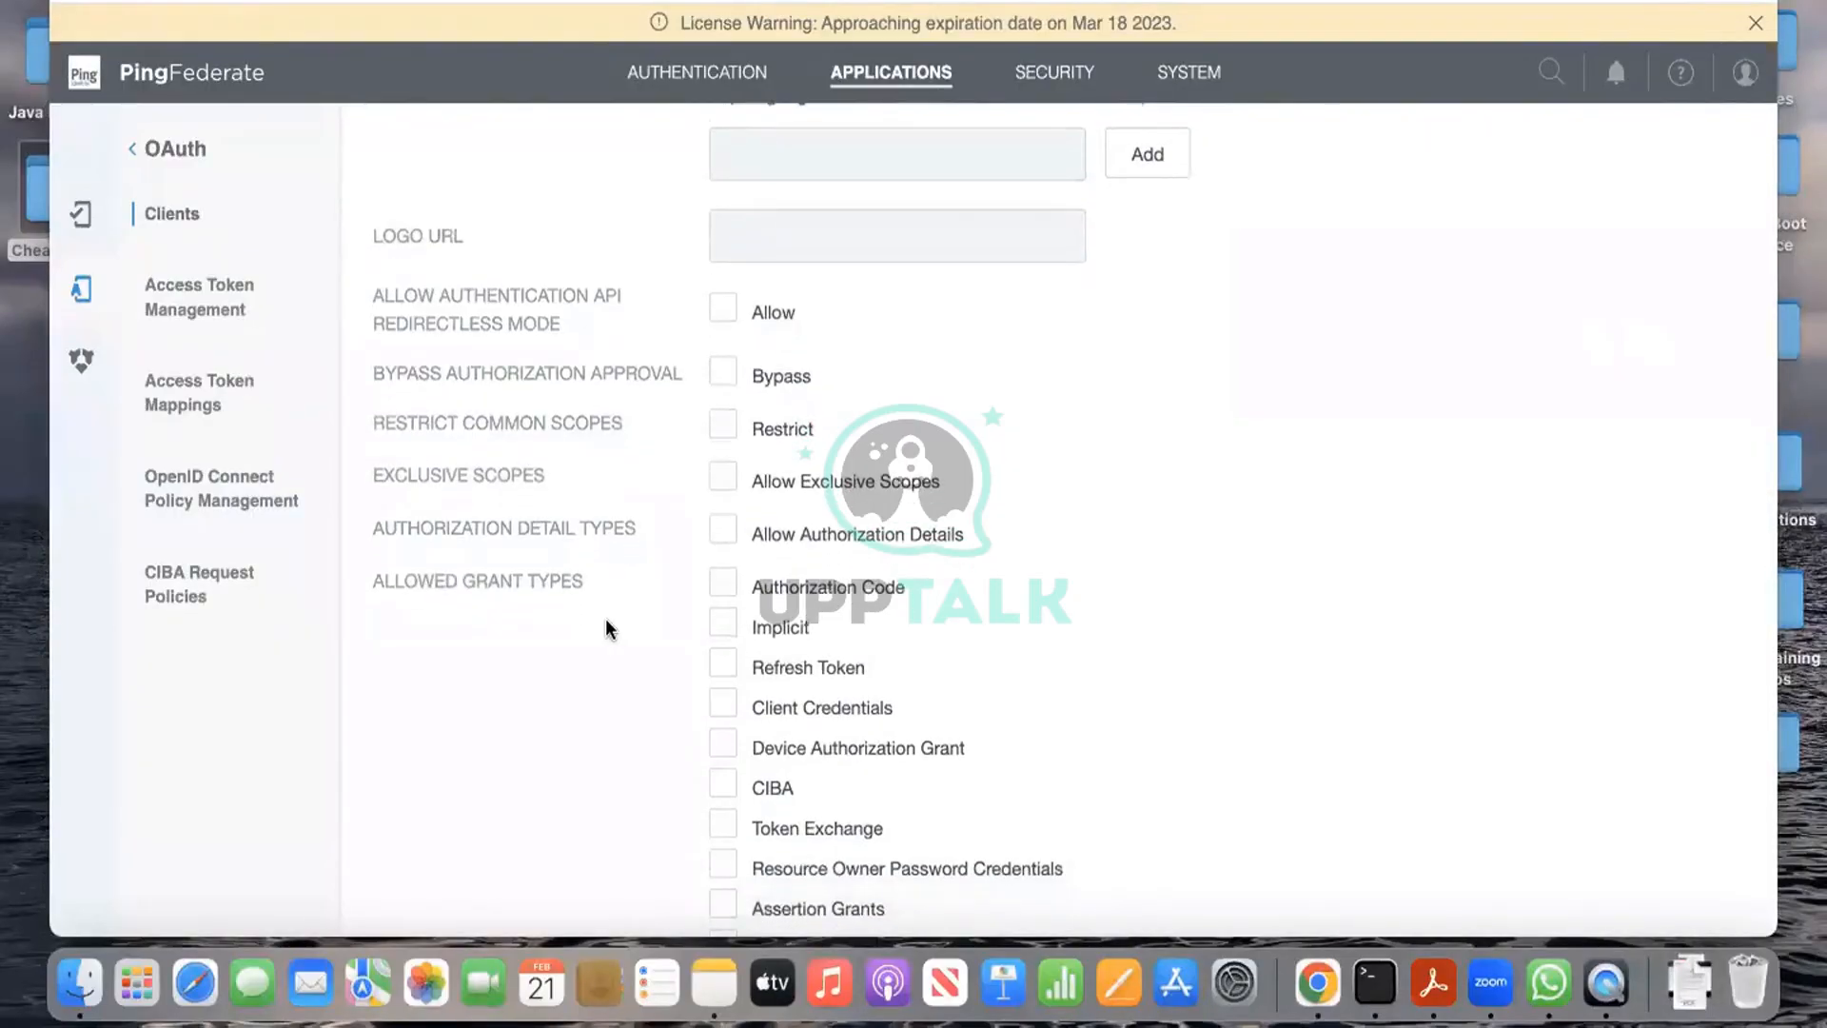
click(724, 427)
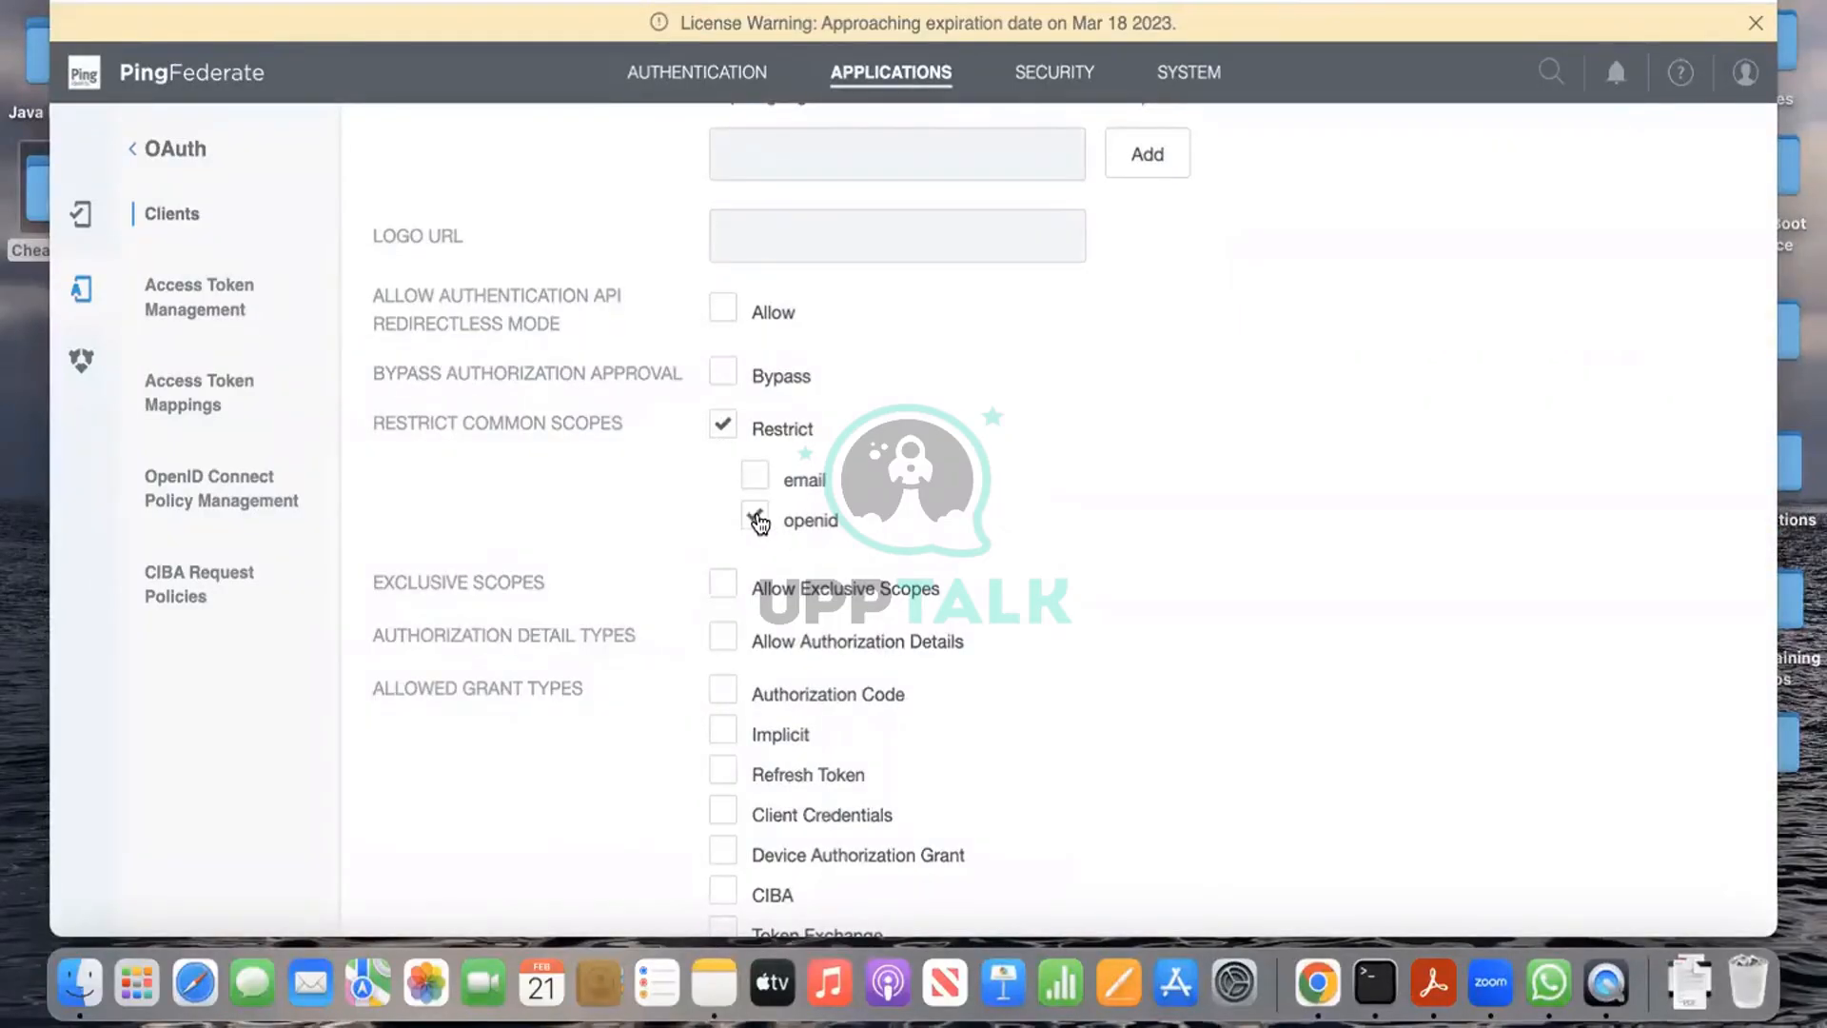
Step: Allow only the openid common scope and the Authorization Code grant type
click(756, 519)
scroll(654, 629, down, 3)
scroll(654, 628, down, 2)
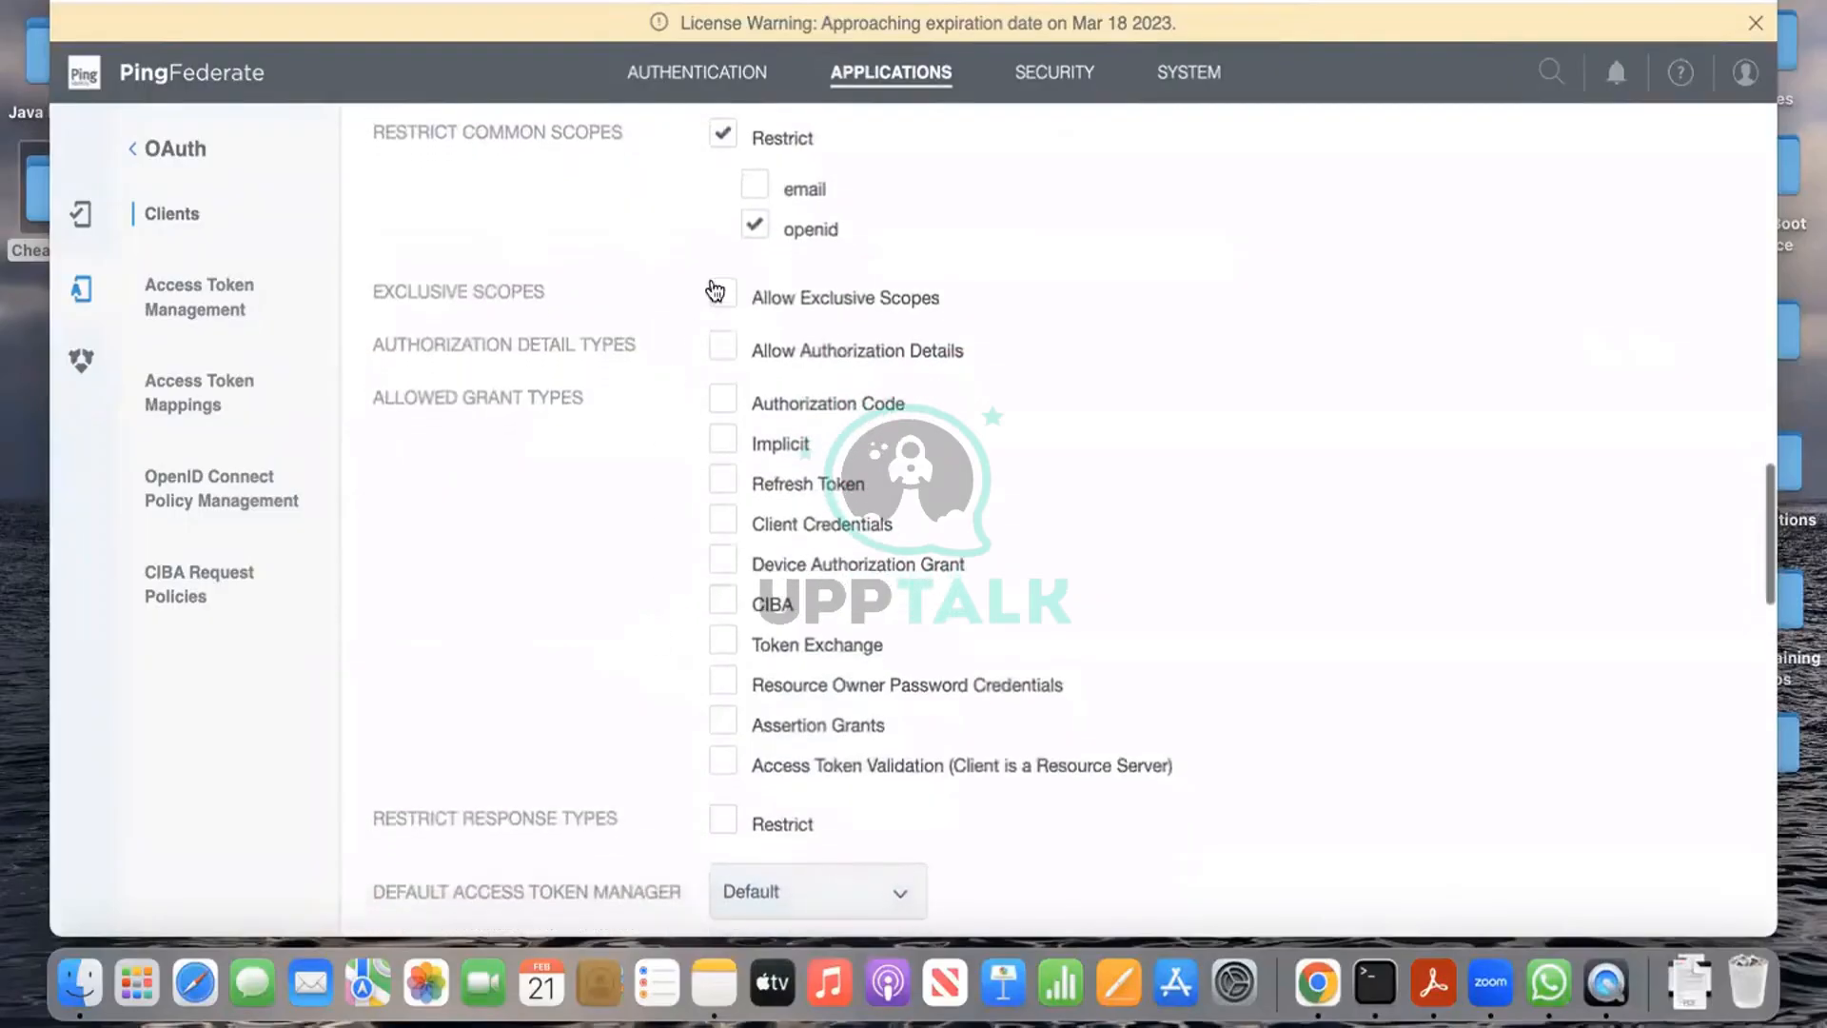
click(725, 403)
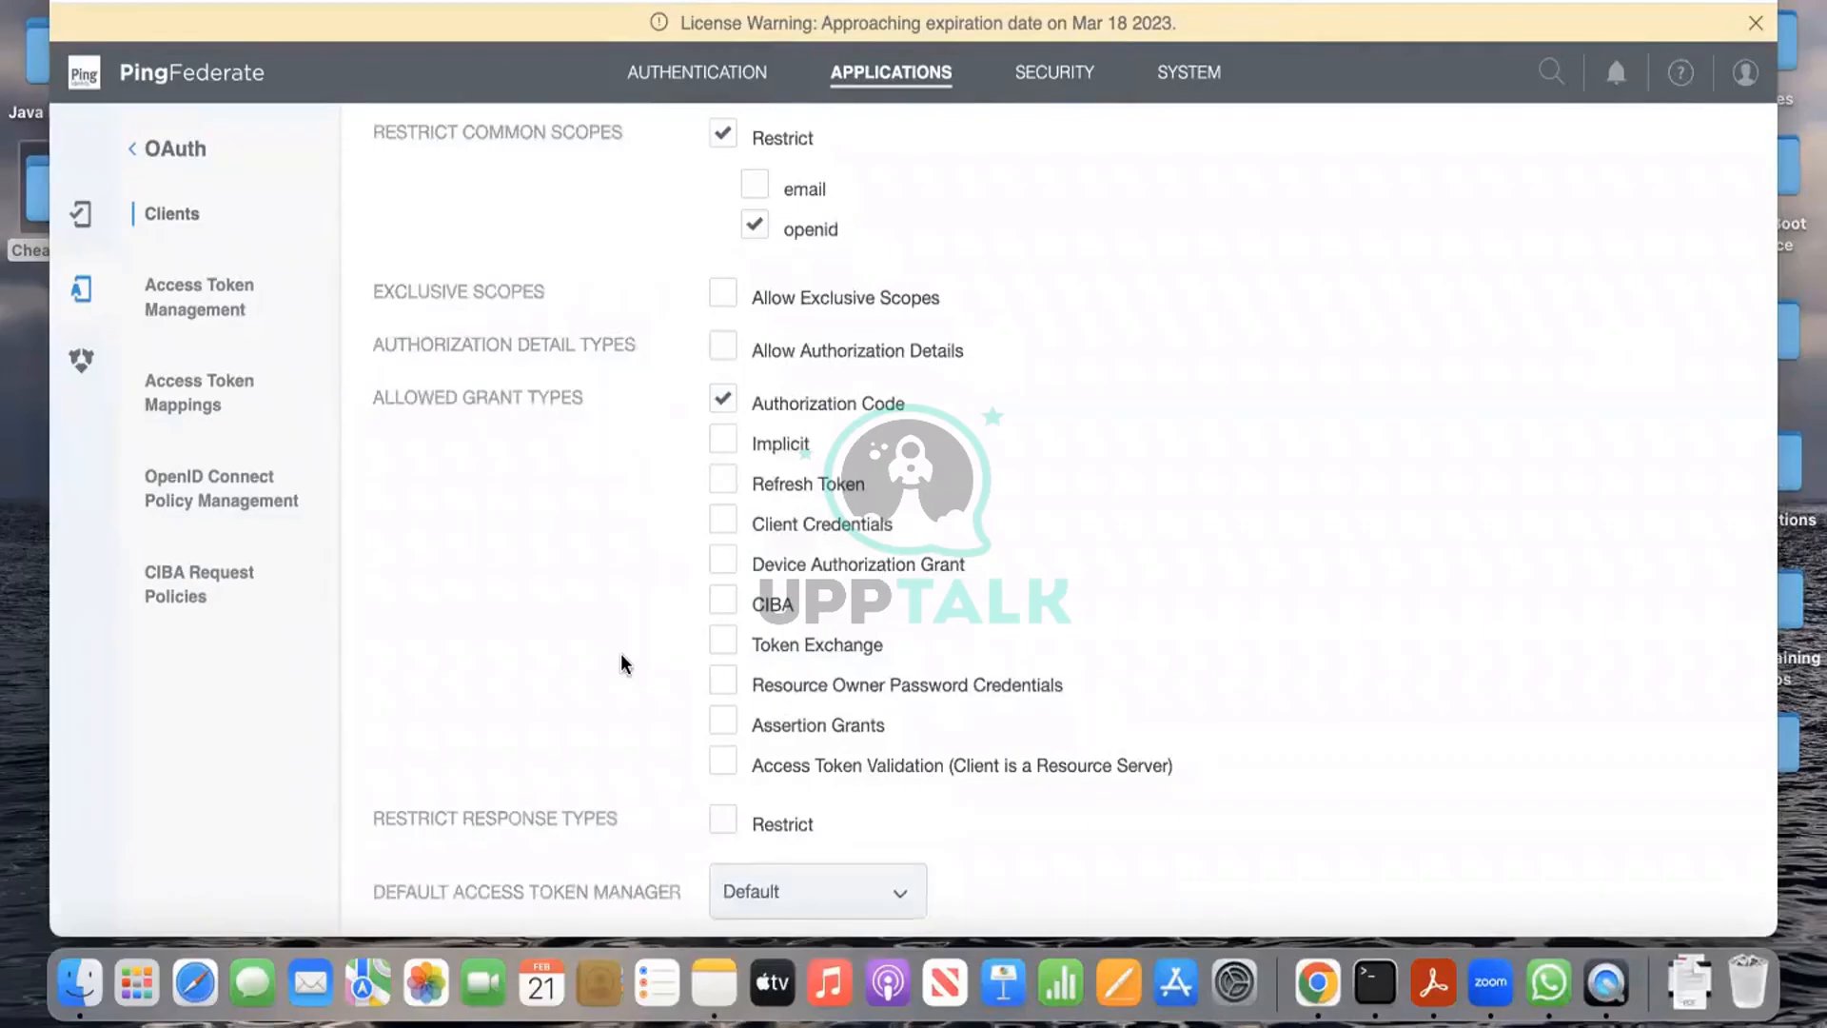
Step: Set token1 as the default access token manager, keeping the global persistent-grant settings
scroll(620, 652, down, 2)
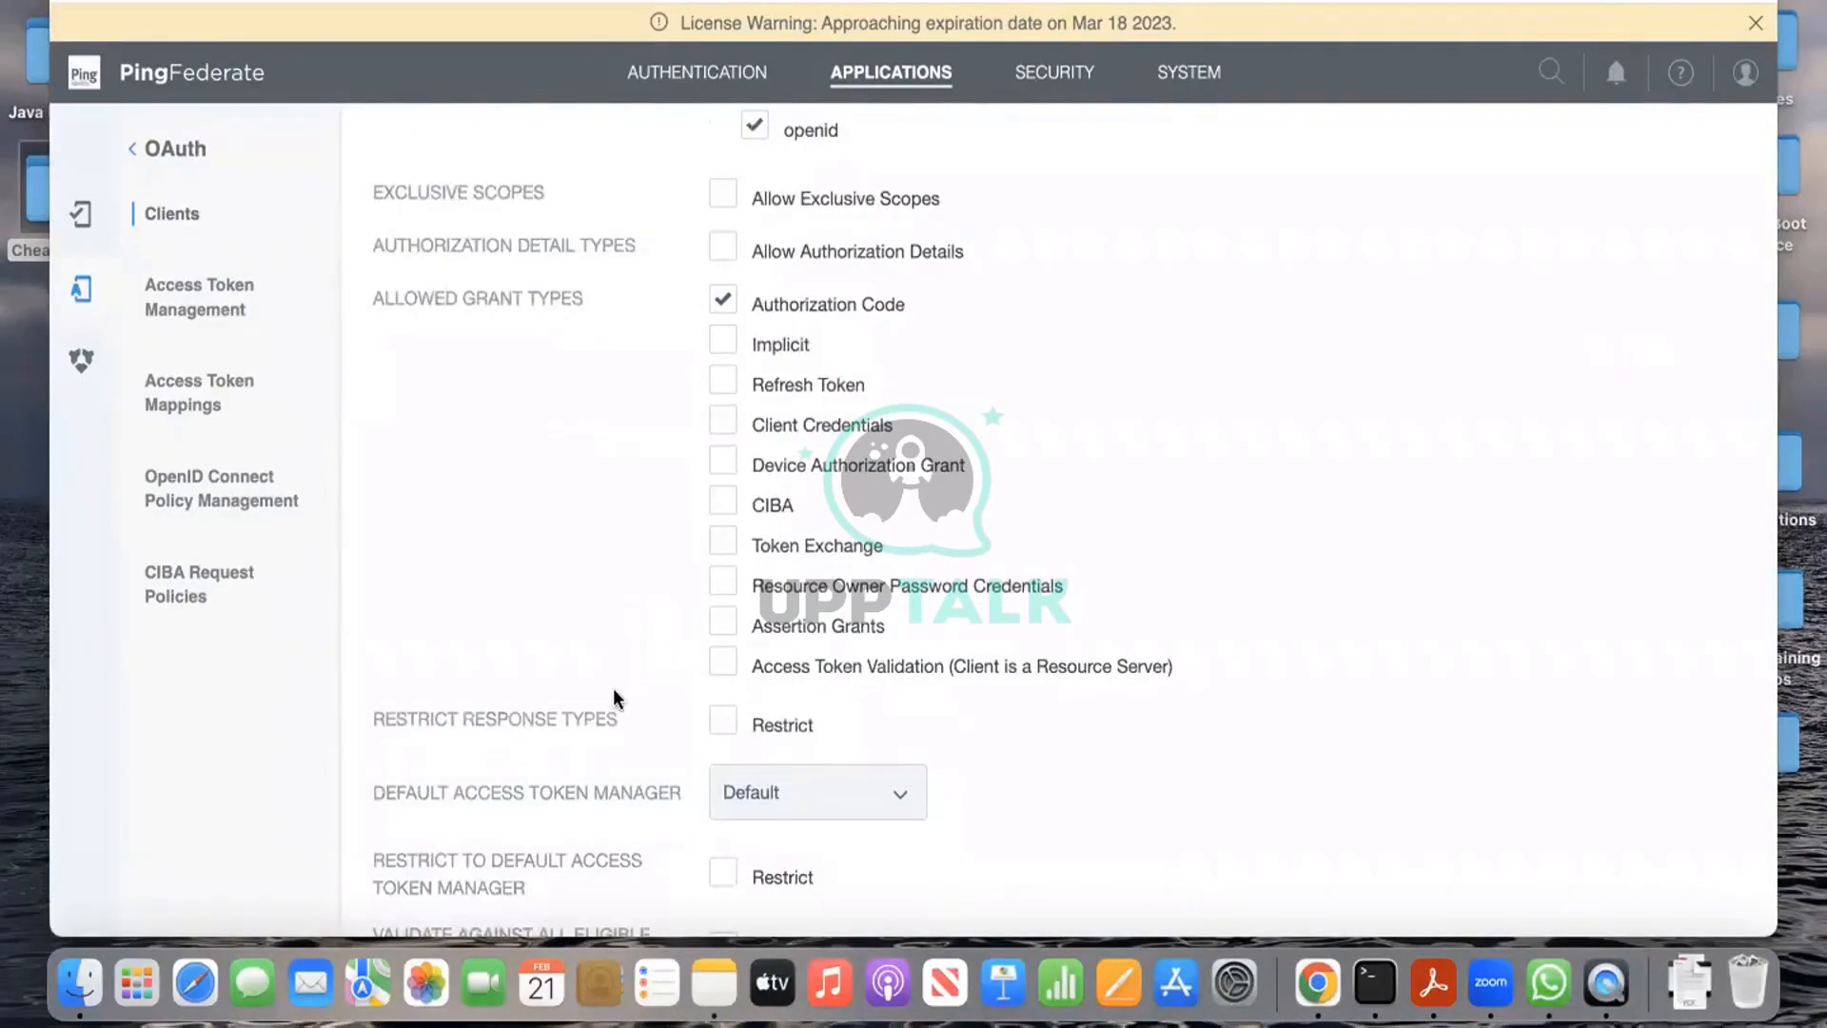
scroll(614, 691, down, 1)
scroll(617, 692, down, 3)
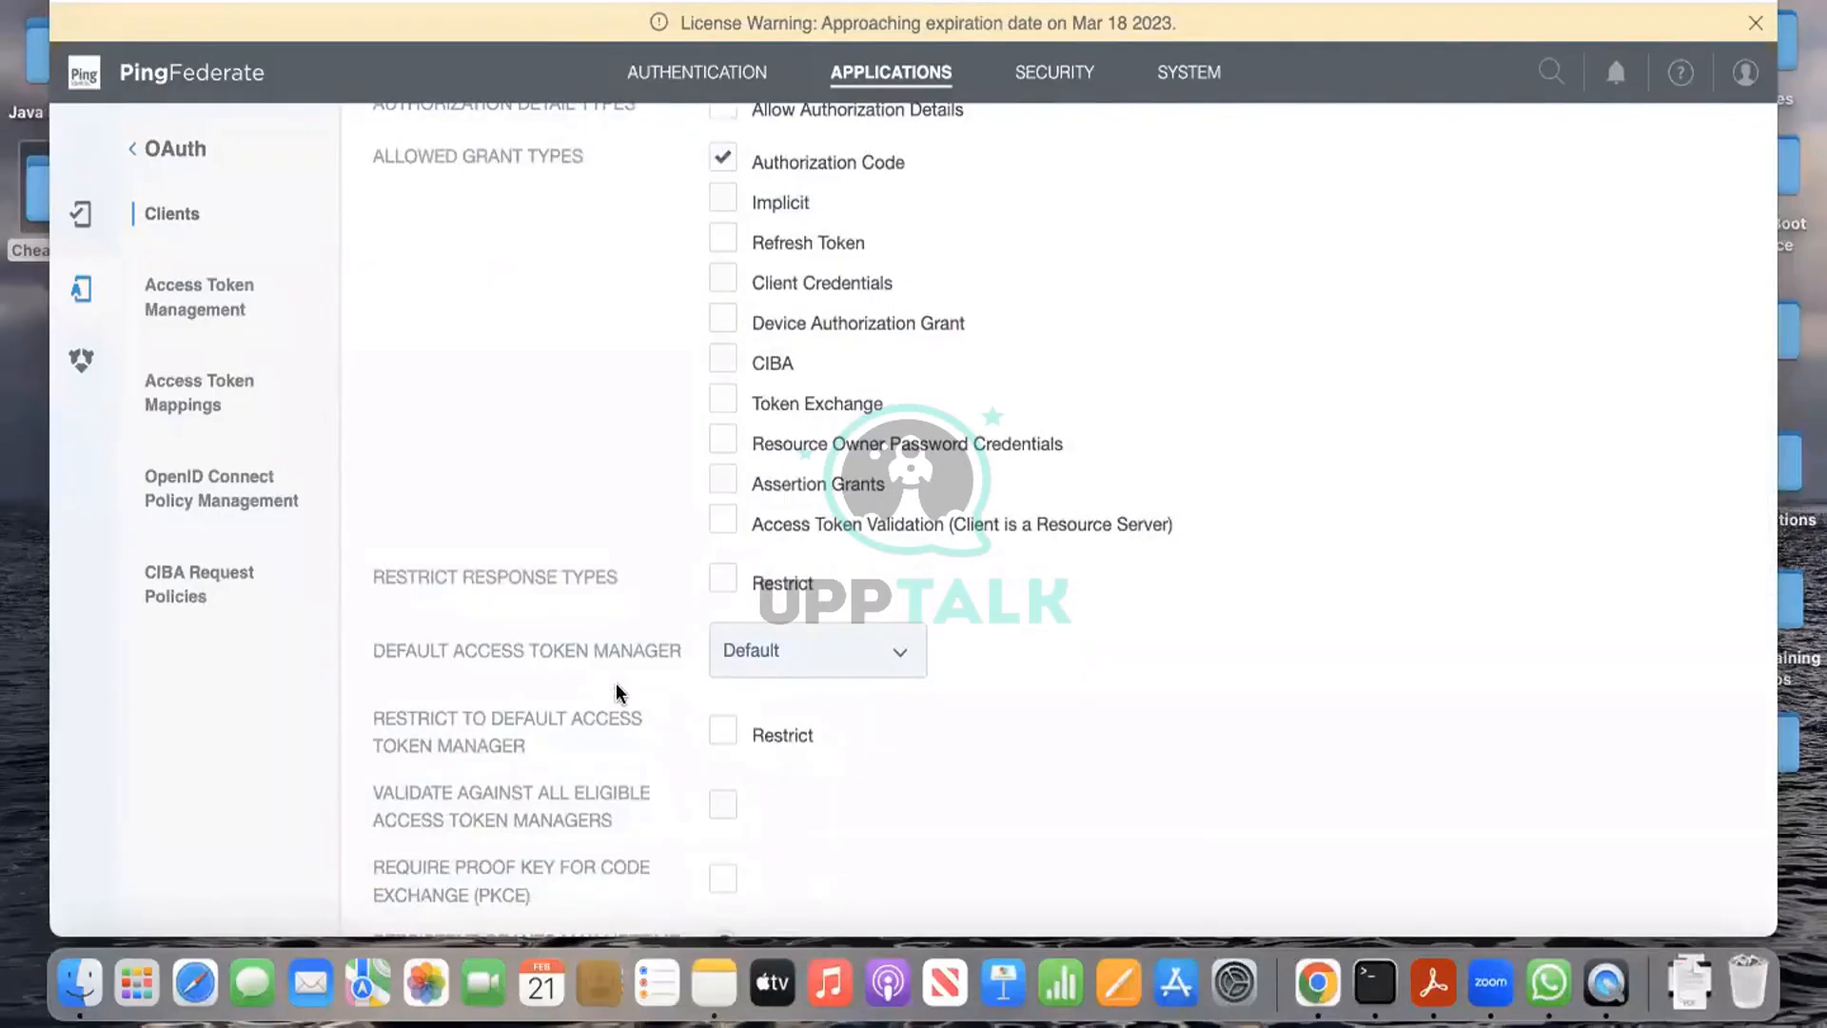
click(884, 658)
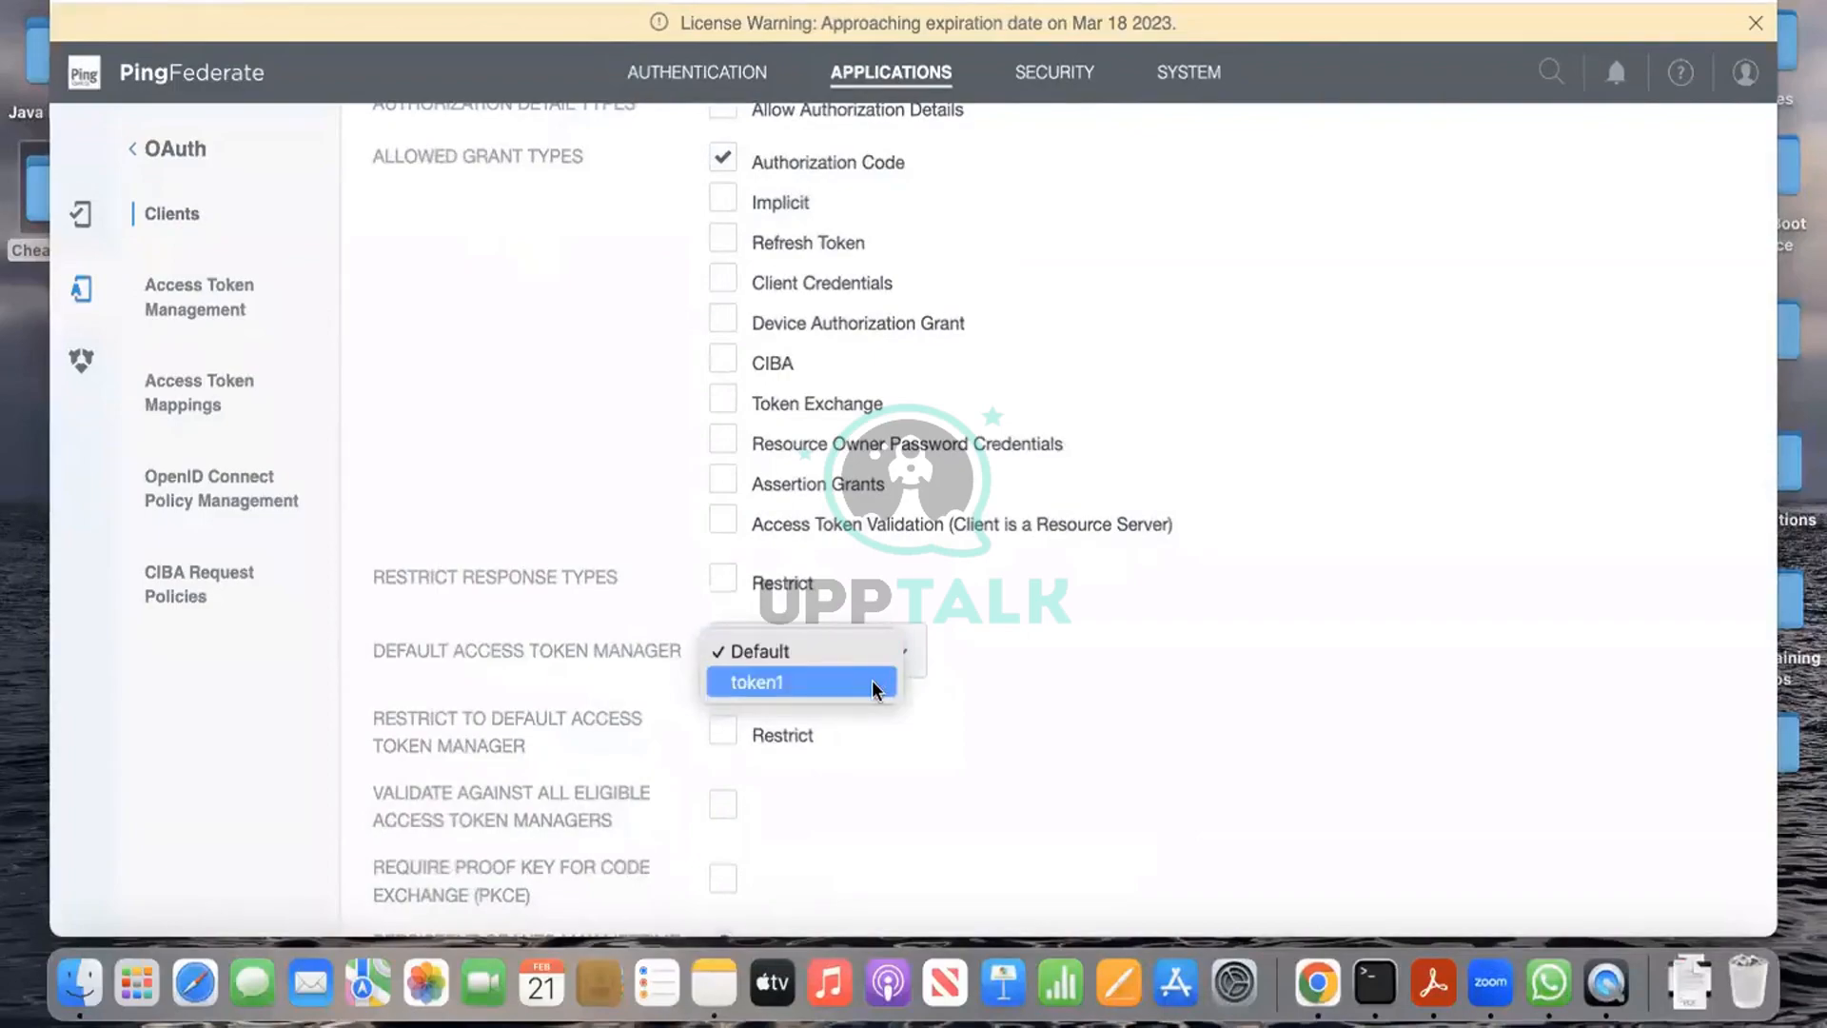
click(872, 681)
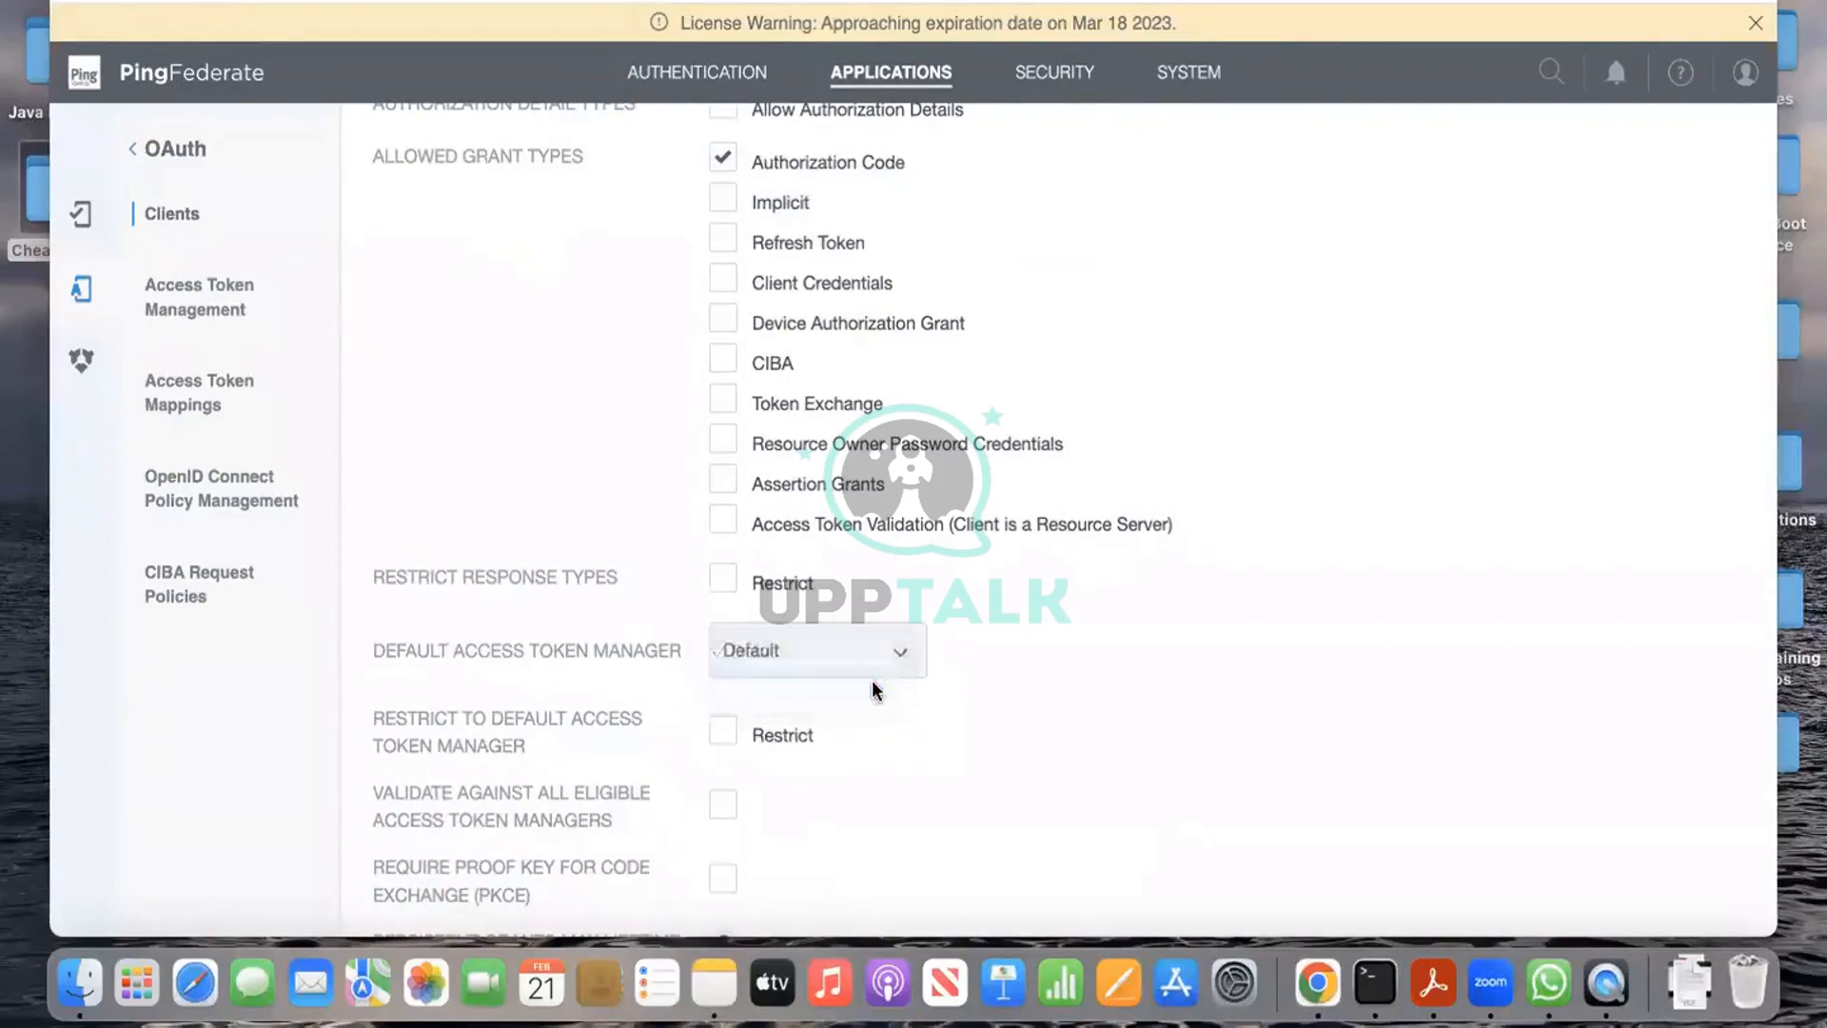
scroll(1001, 706, down, 5)
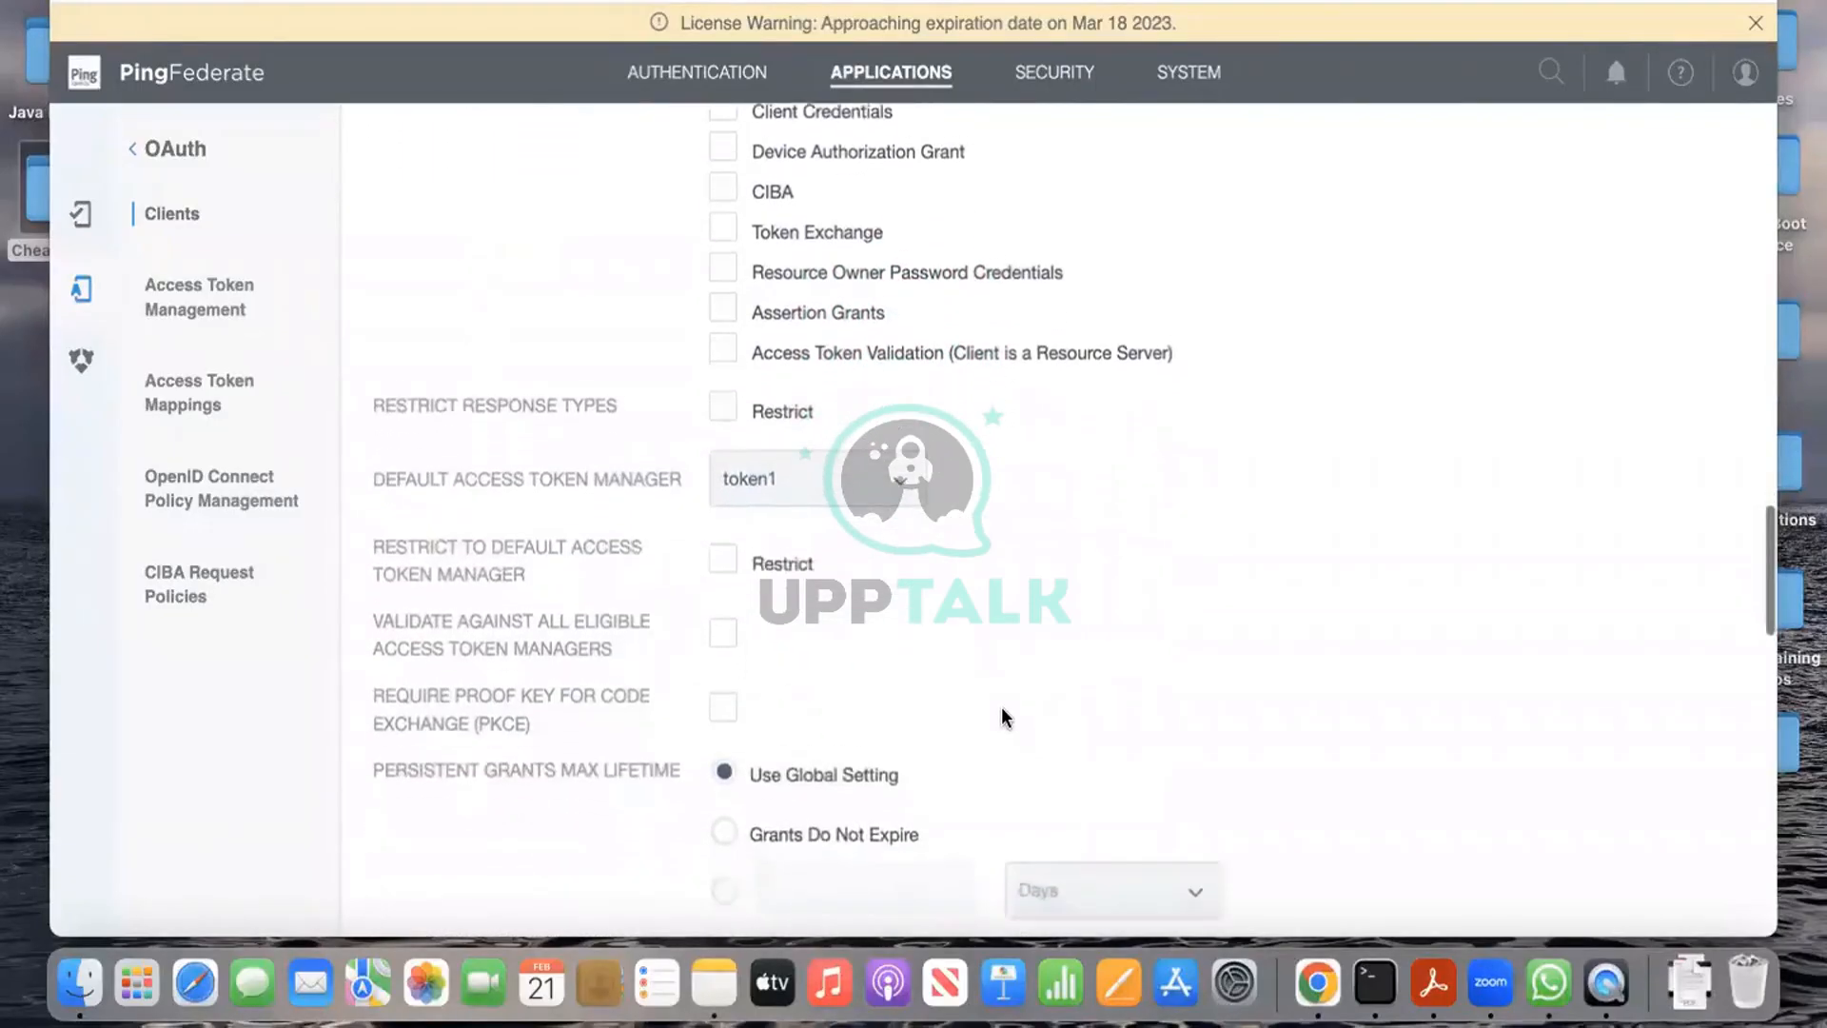
scroll(1001, 716, down, 1)
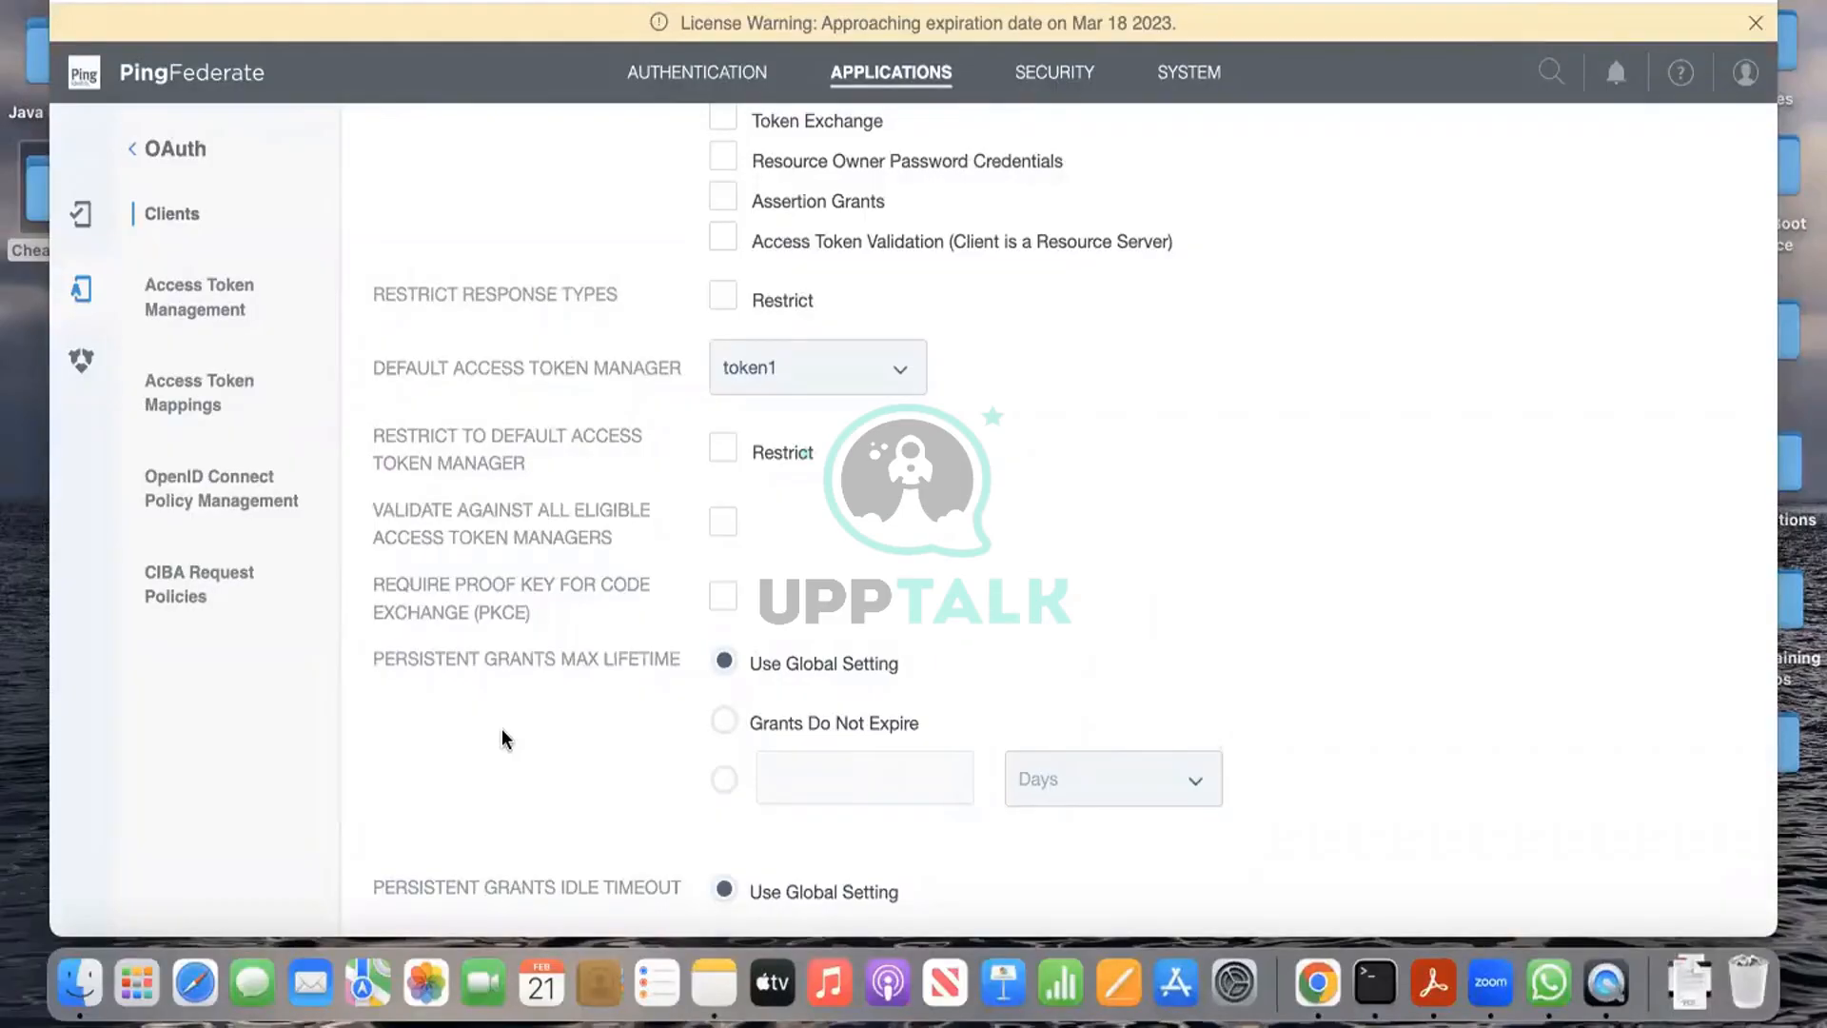
scroll(503, 733, down, 5)
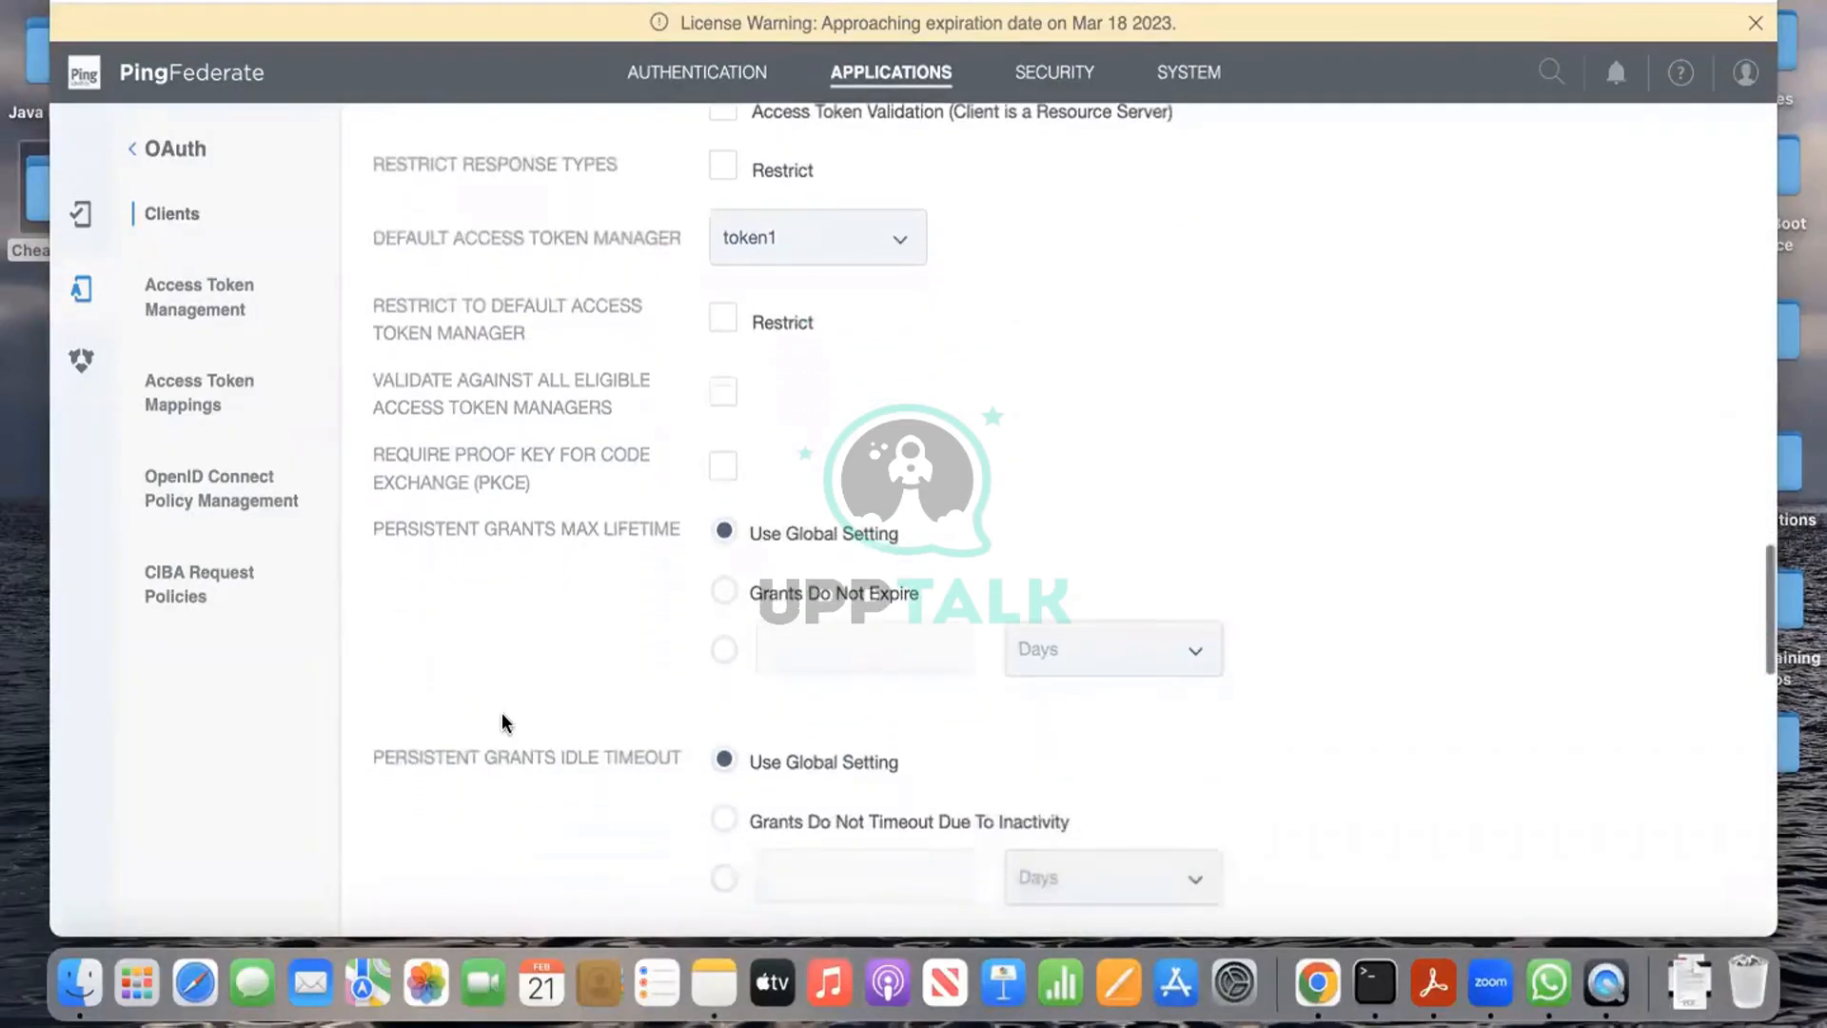
scroll(504, 721, down, 10)
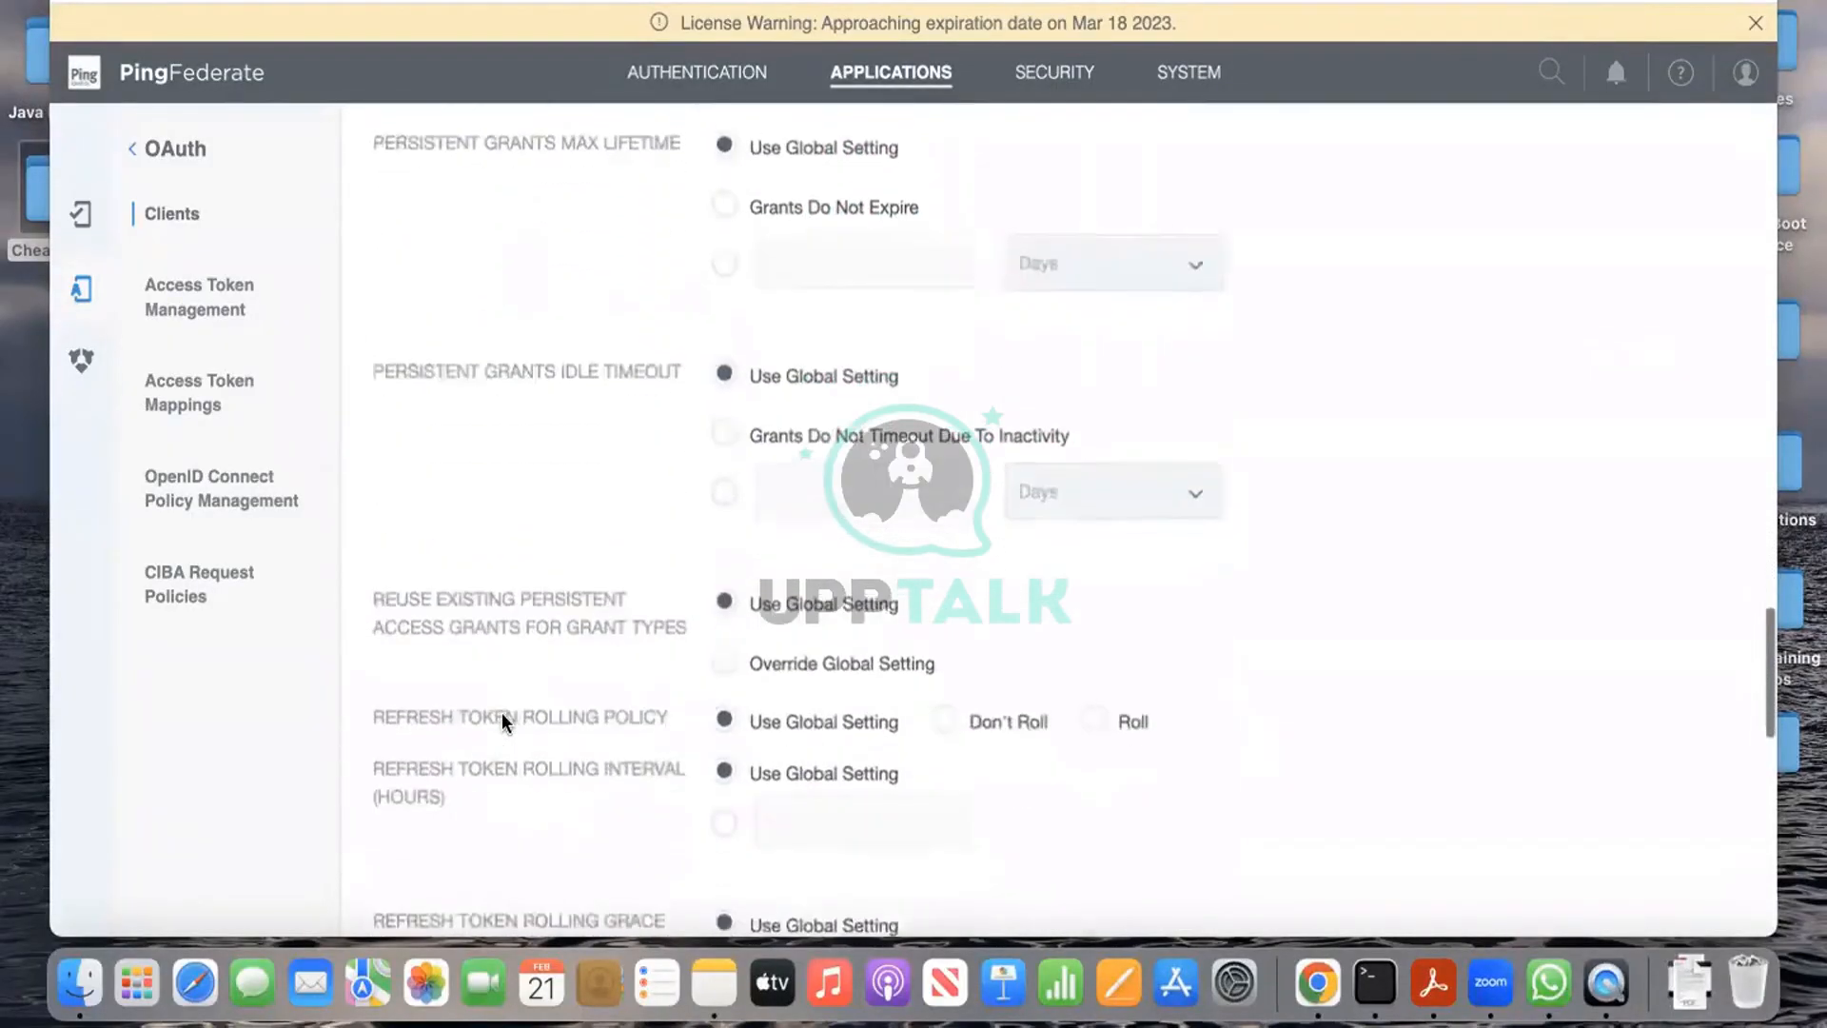
scroll(501, 712, down, 2)
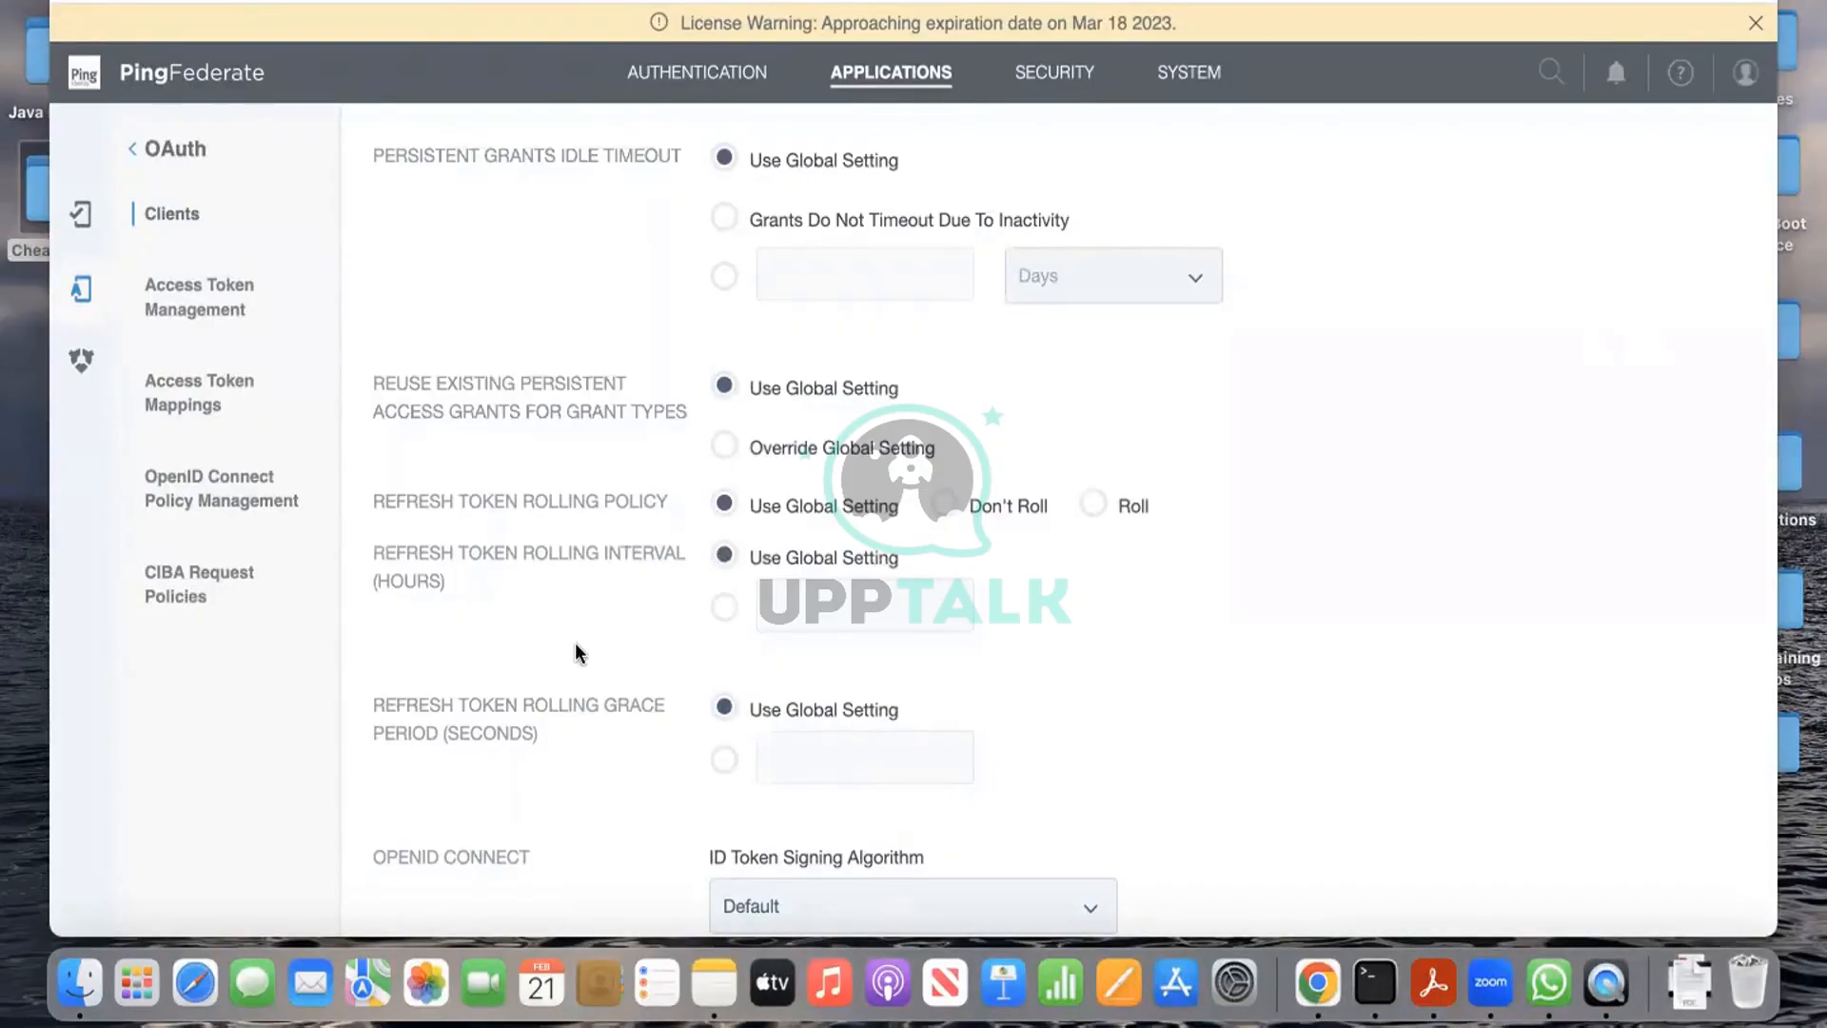
scroll(575, 645, down, 8)
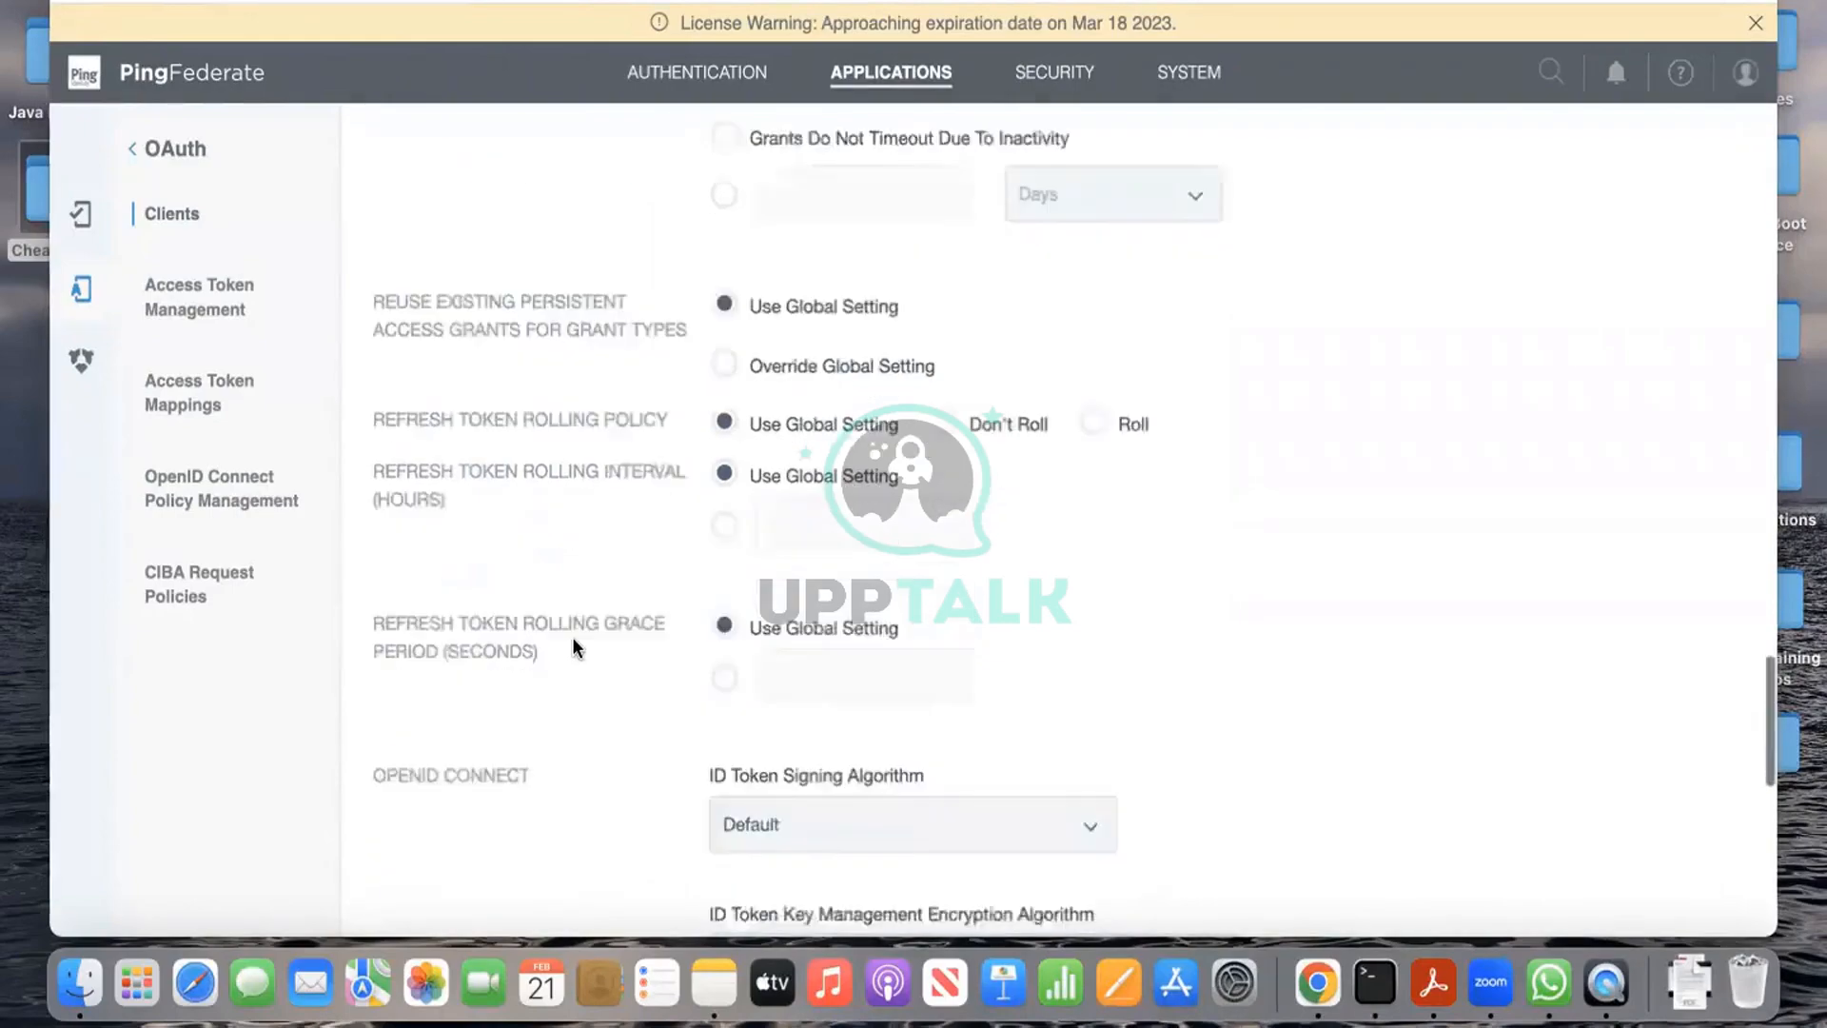
scroll(573, 638, down, 1)
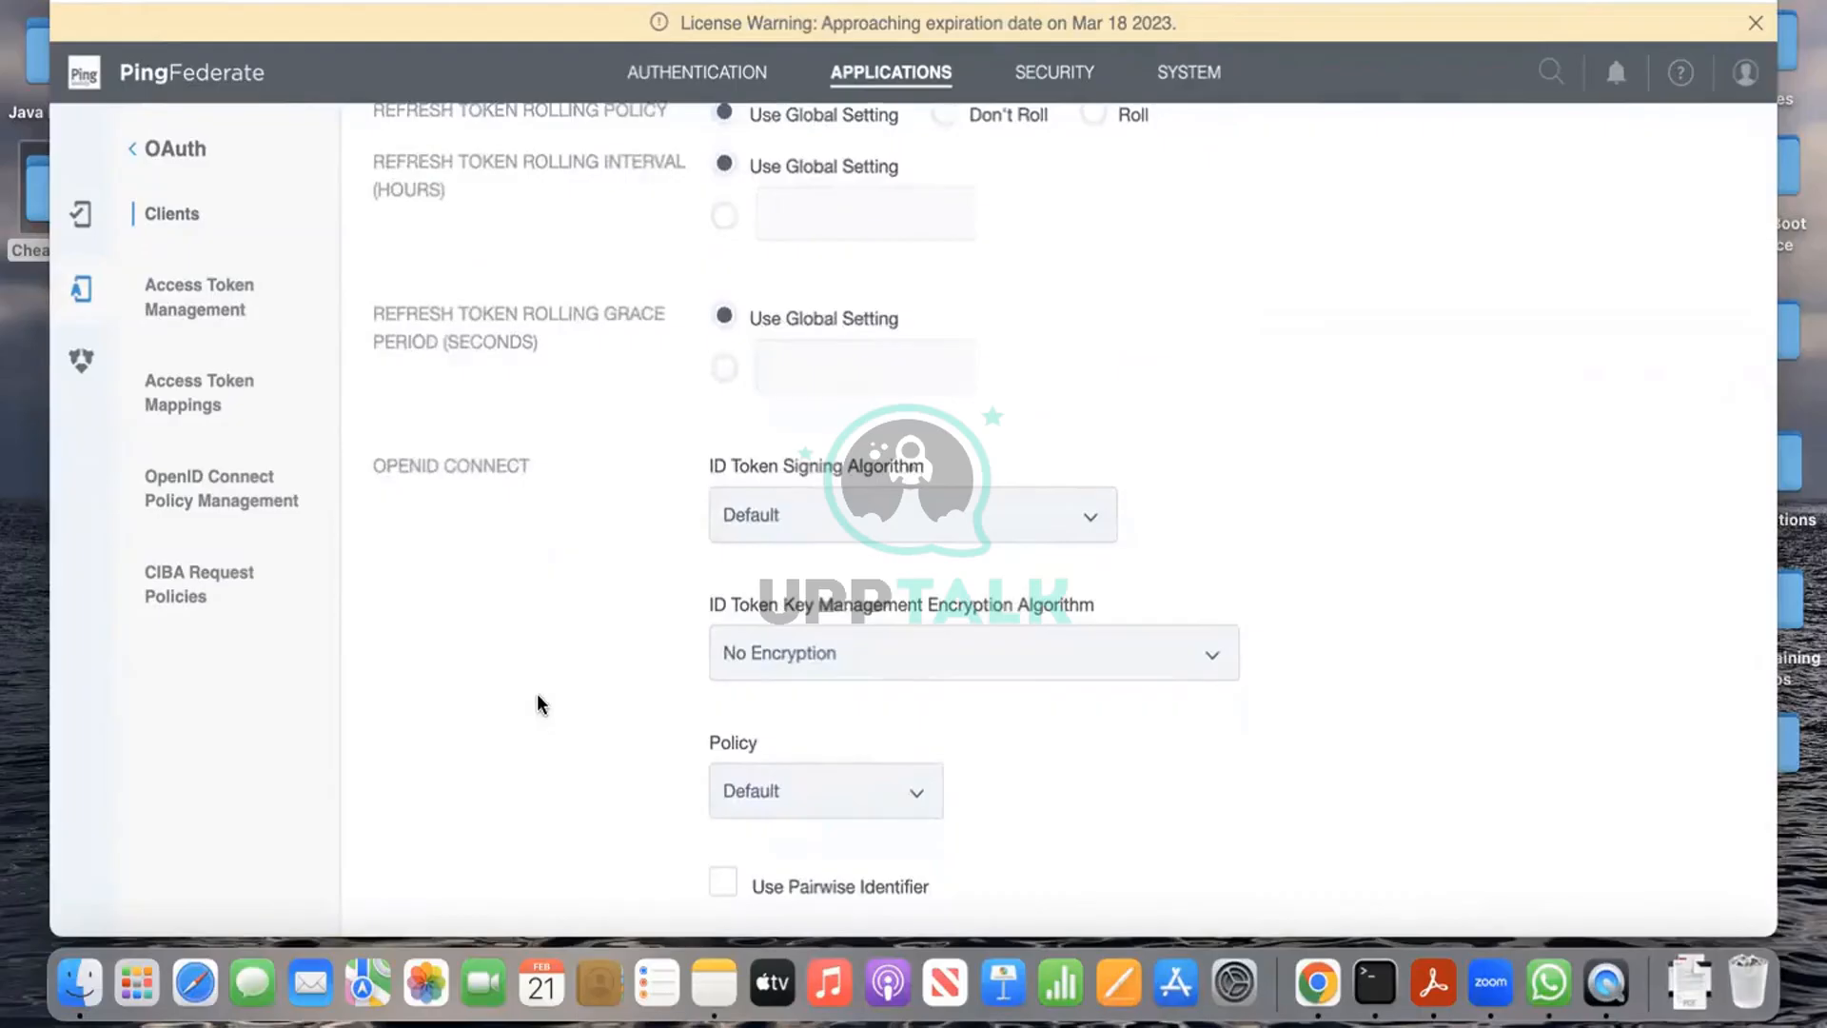
Step: Keep the ID token signing algorithm at Default
scroll(538, 704, down, 2)
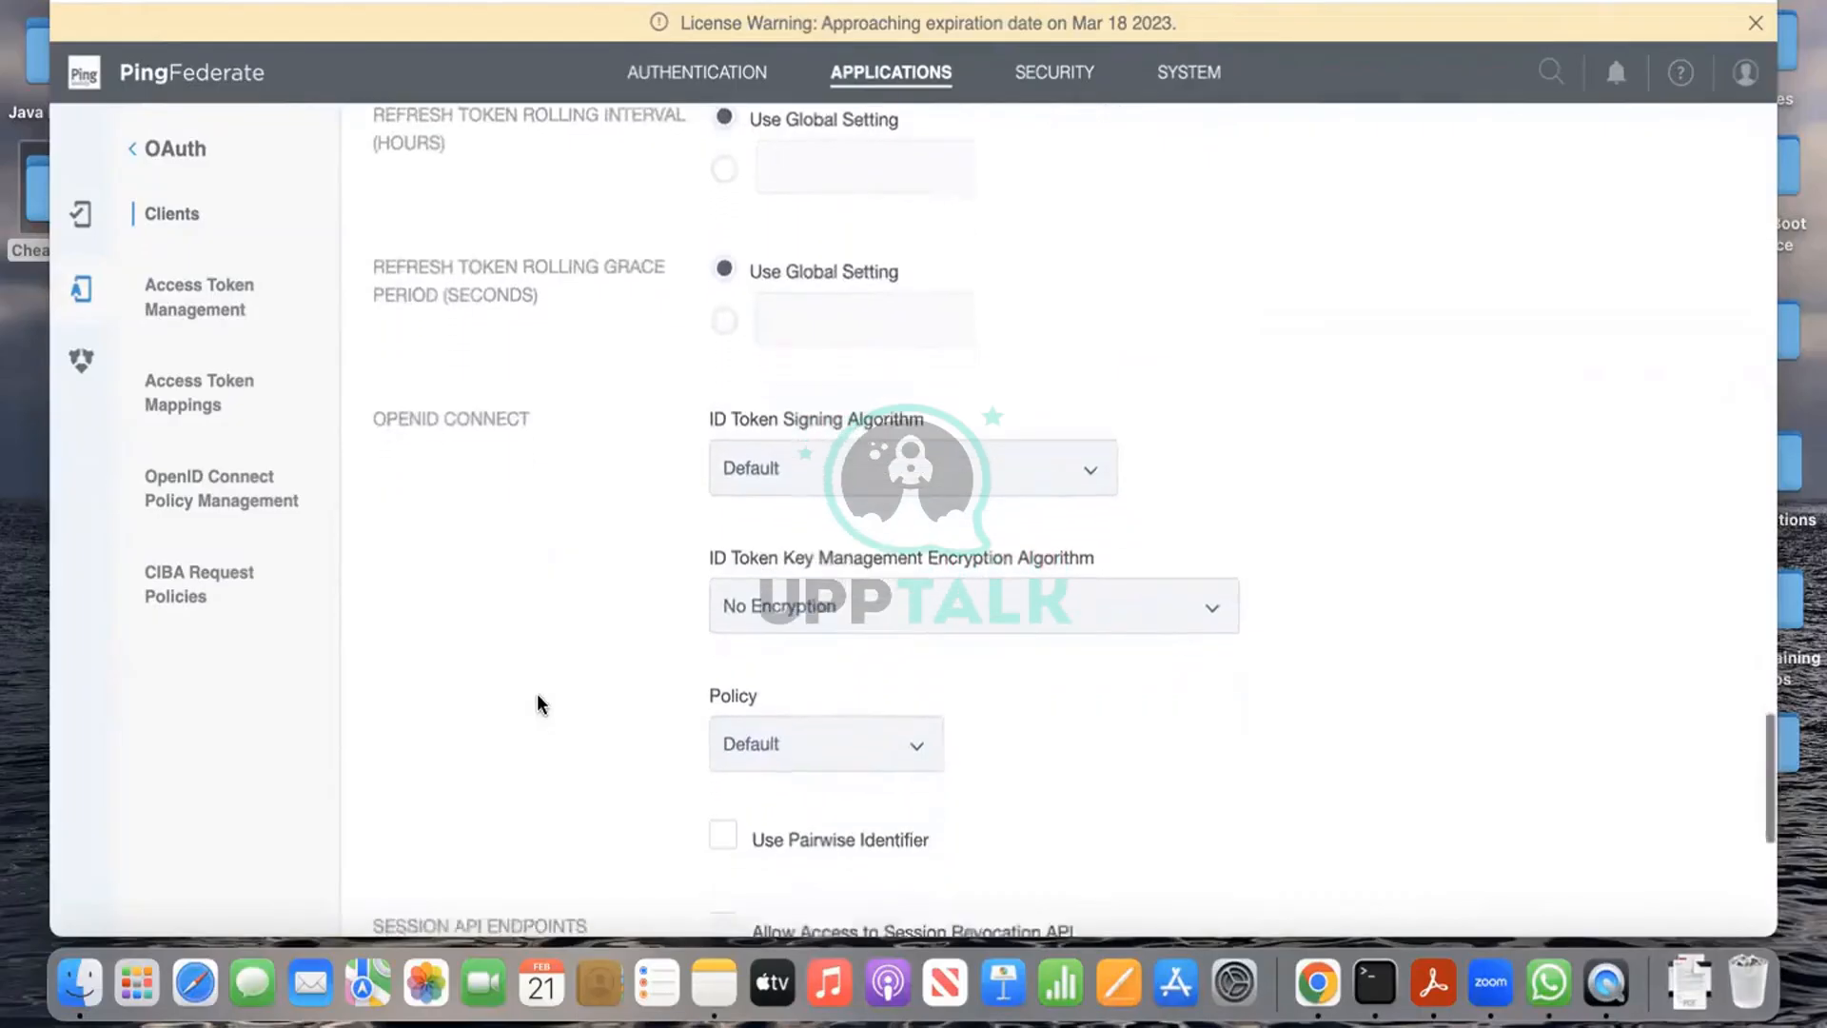
click(962, 459)
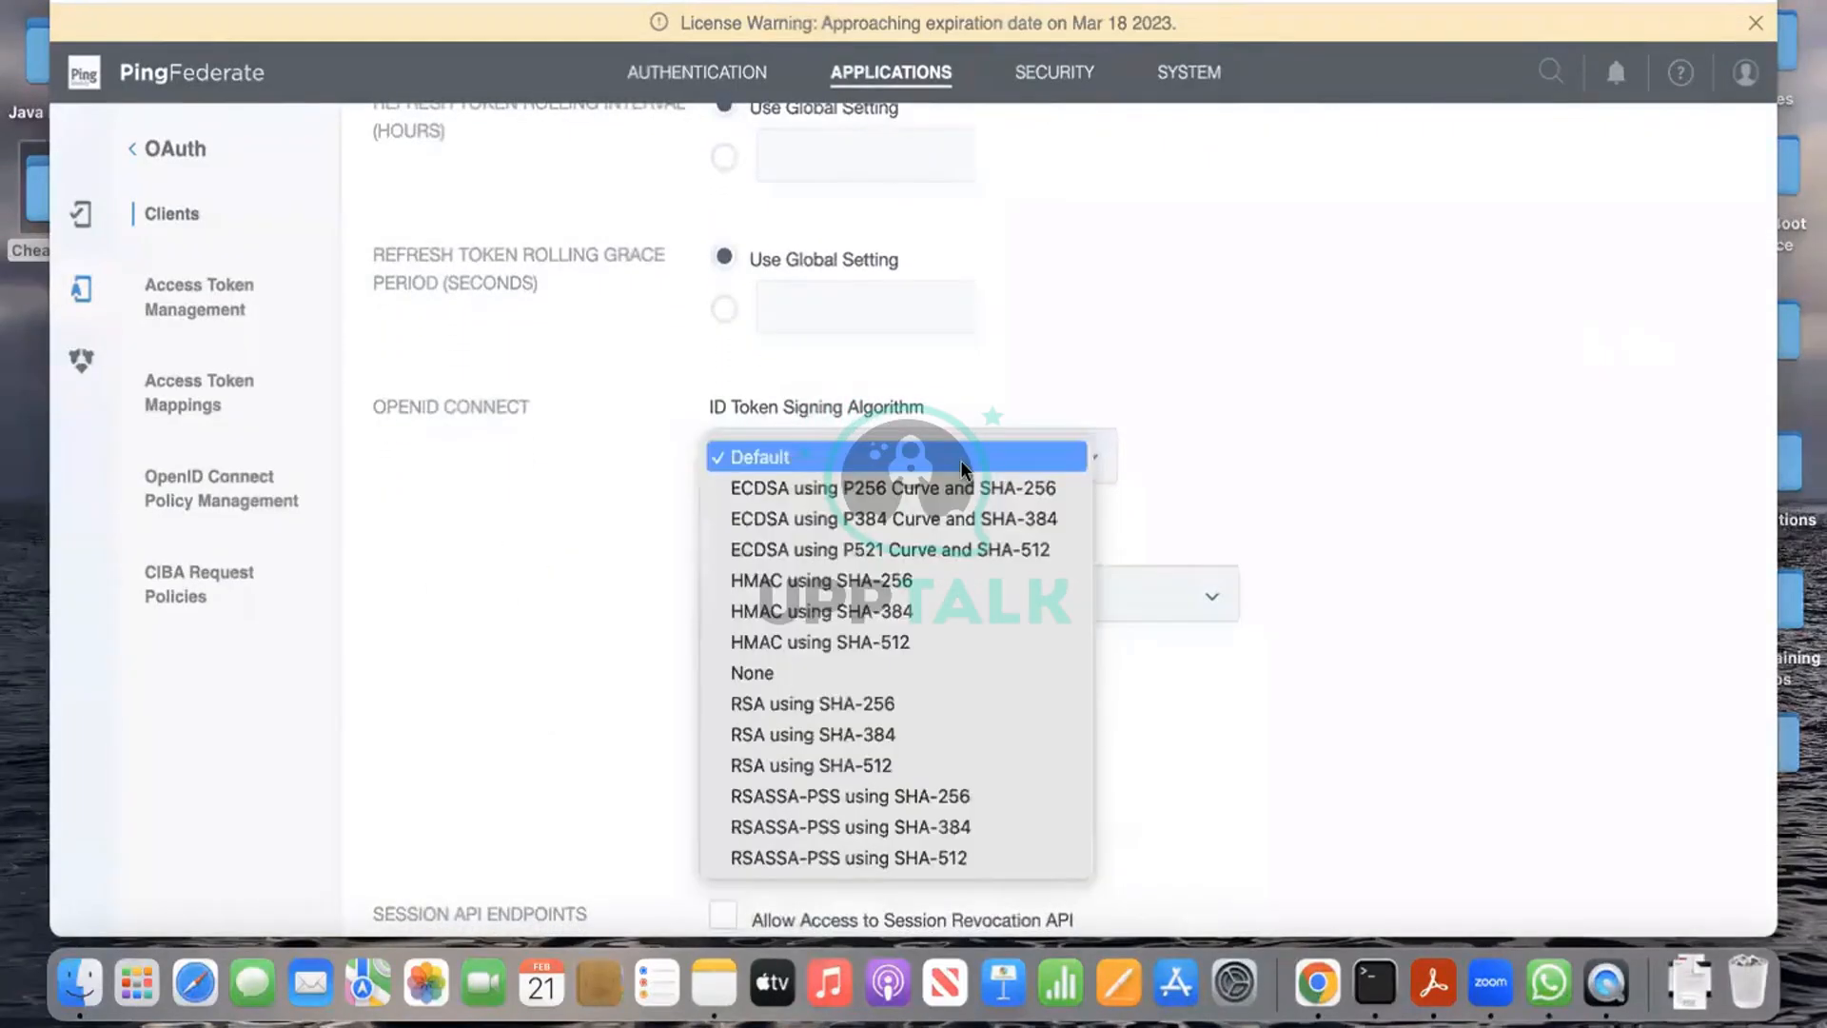
click(689, 482)
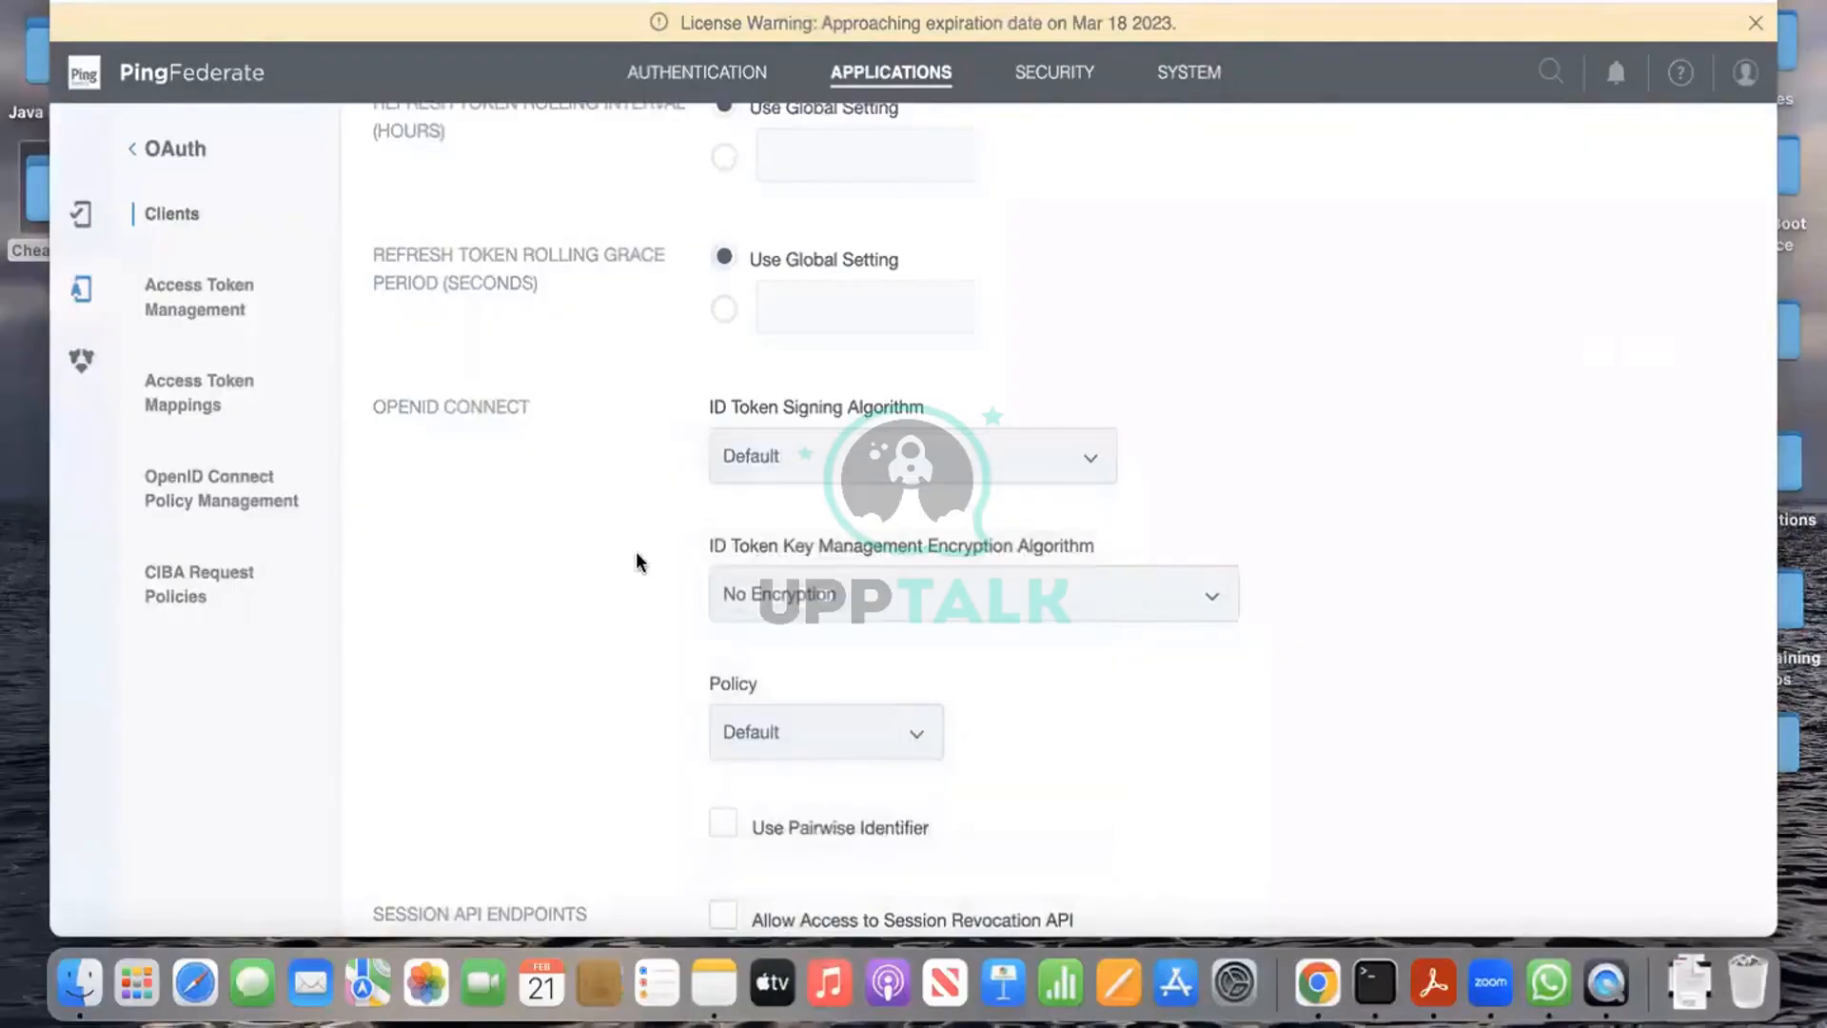
Step: Select the openid1 (openid1) policy and save the client-auth client
scroll(635, 554, down, 2)
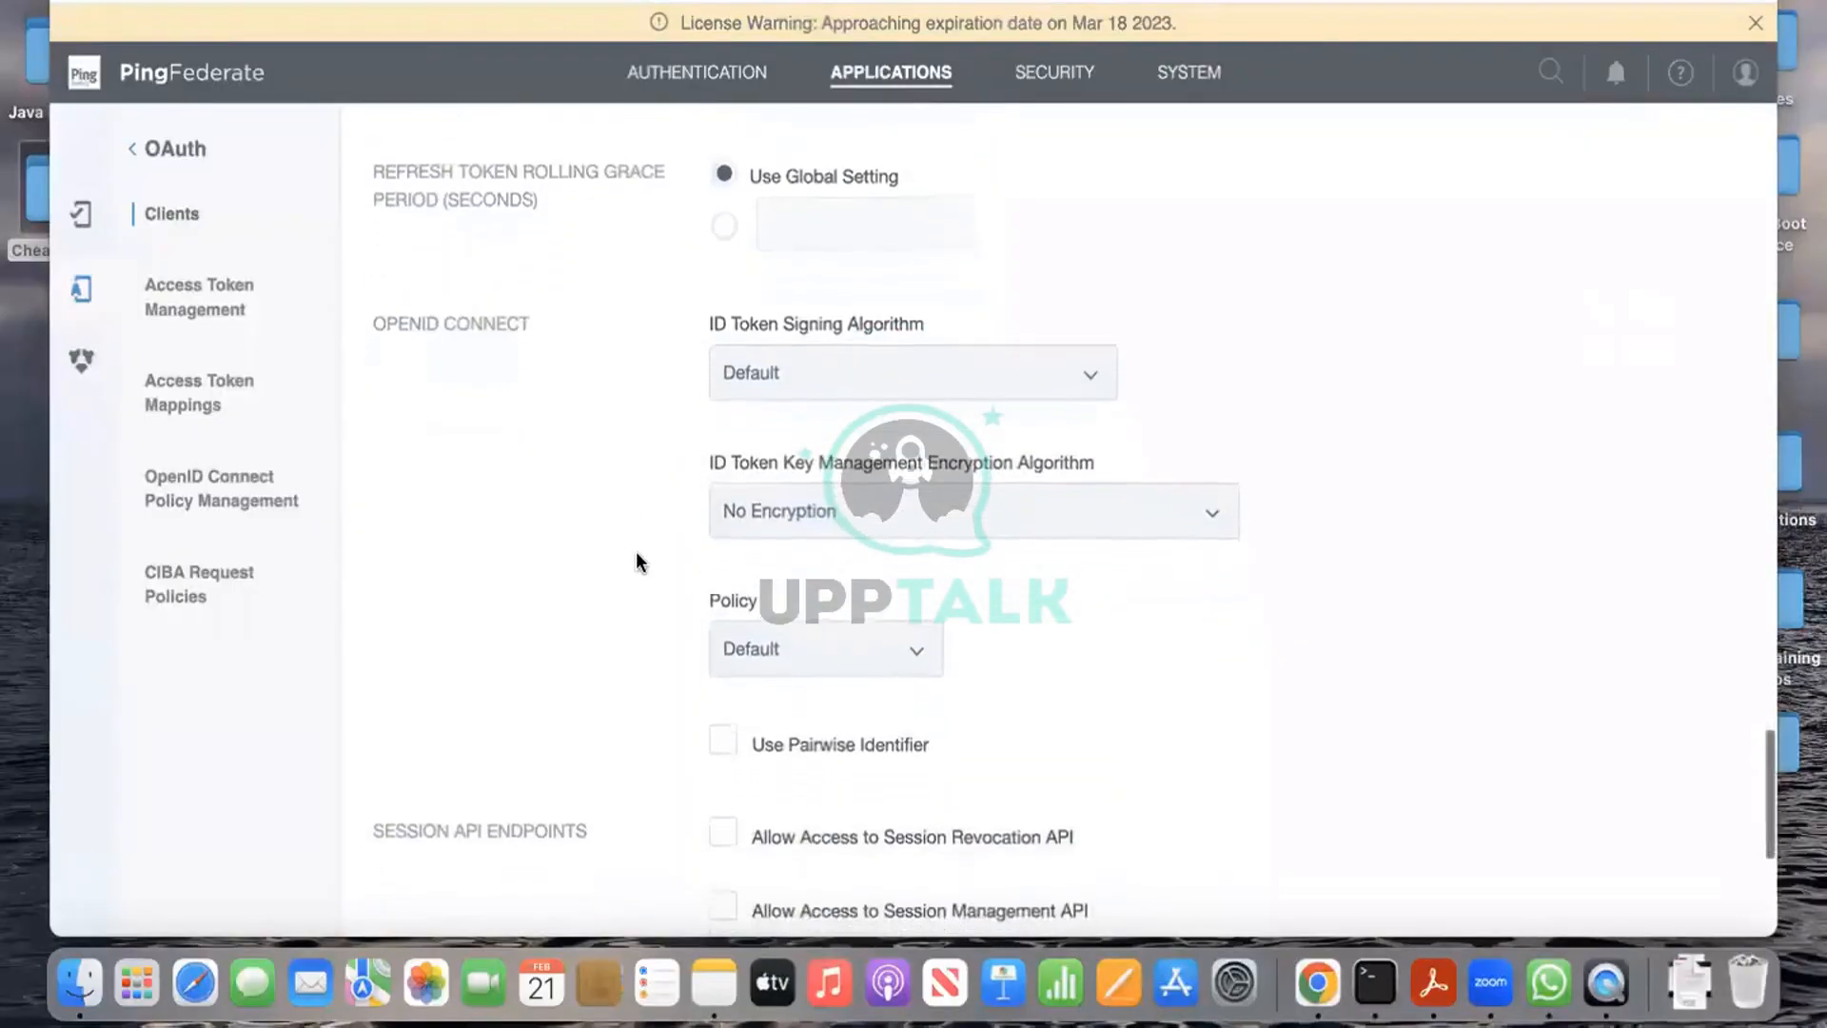
scroll(635, 553, up, 5)
scroll(637, 552, down, 5)
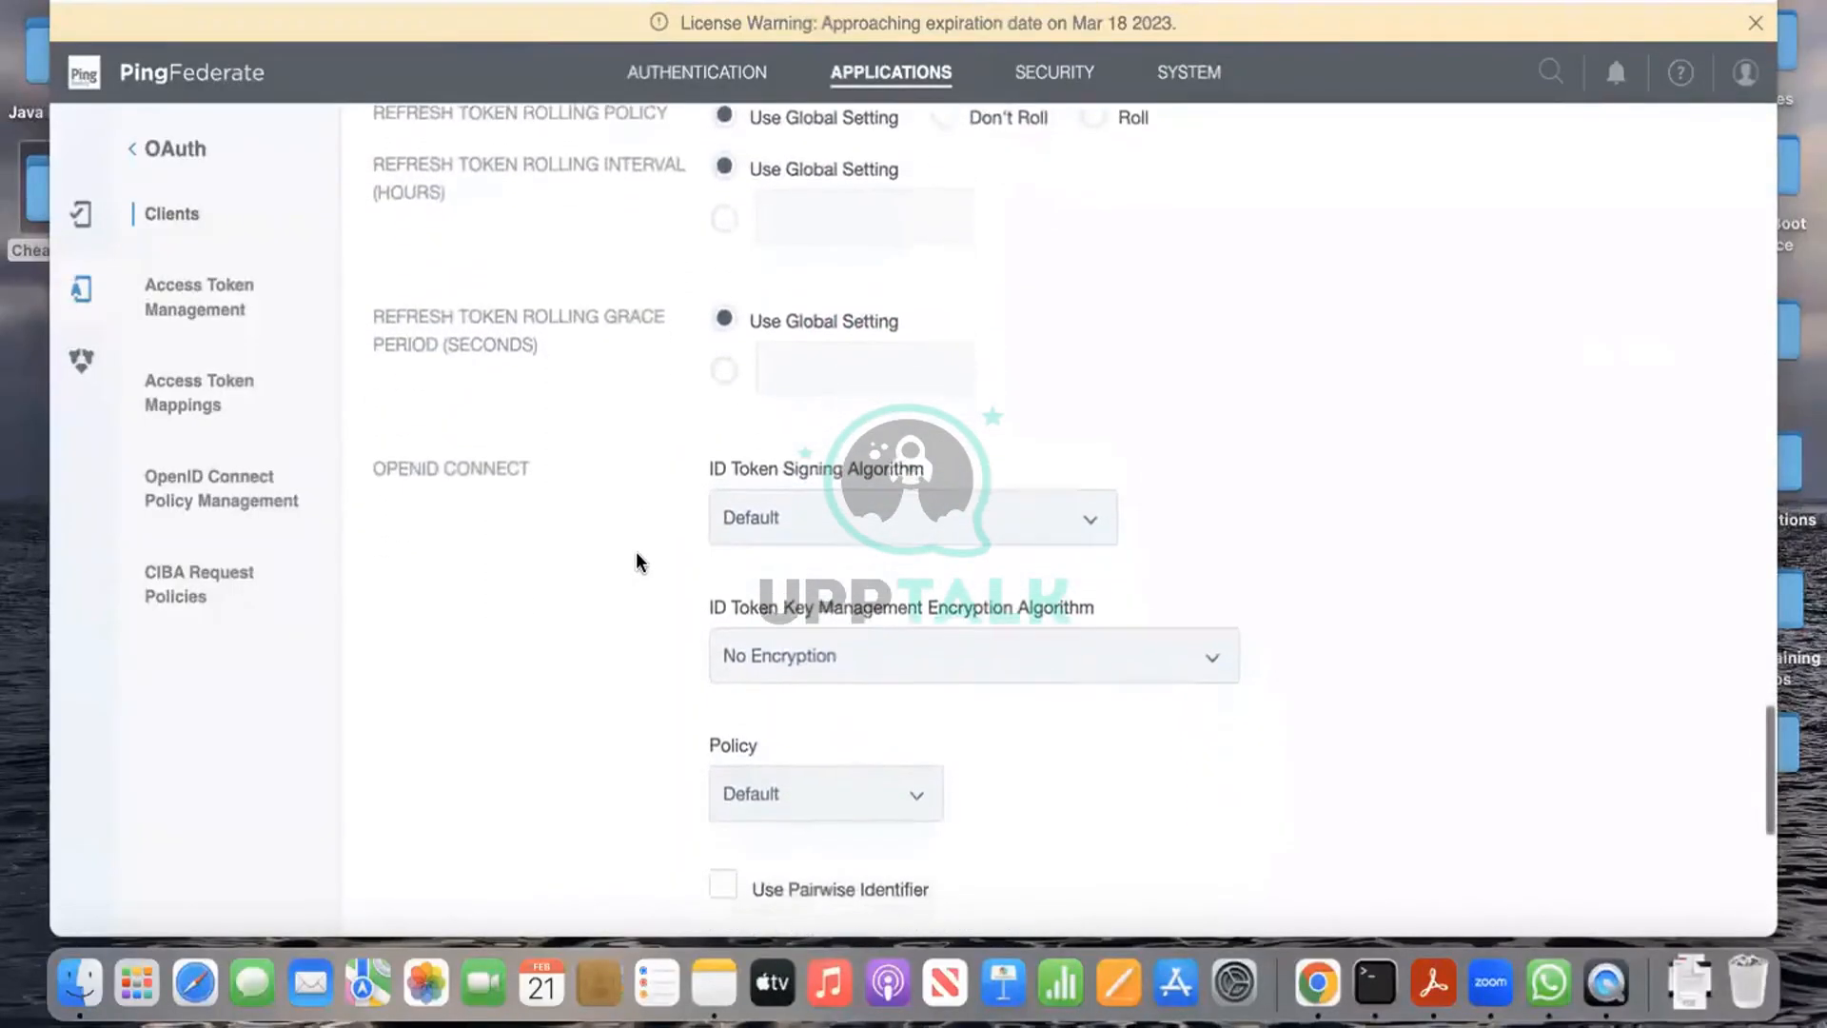
scroll(635, 561, down, 2)
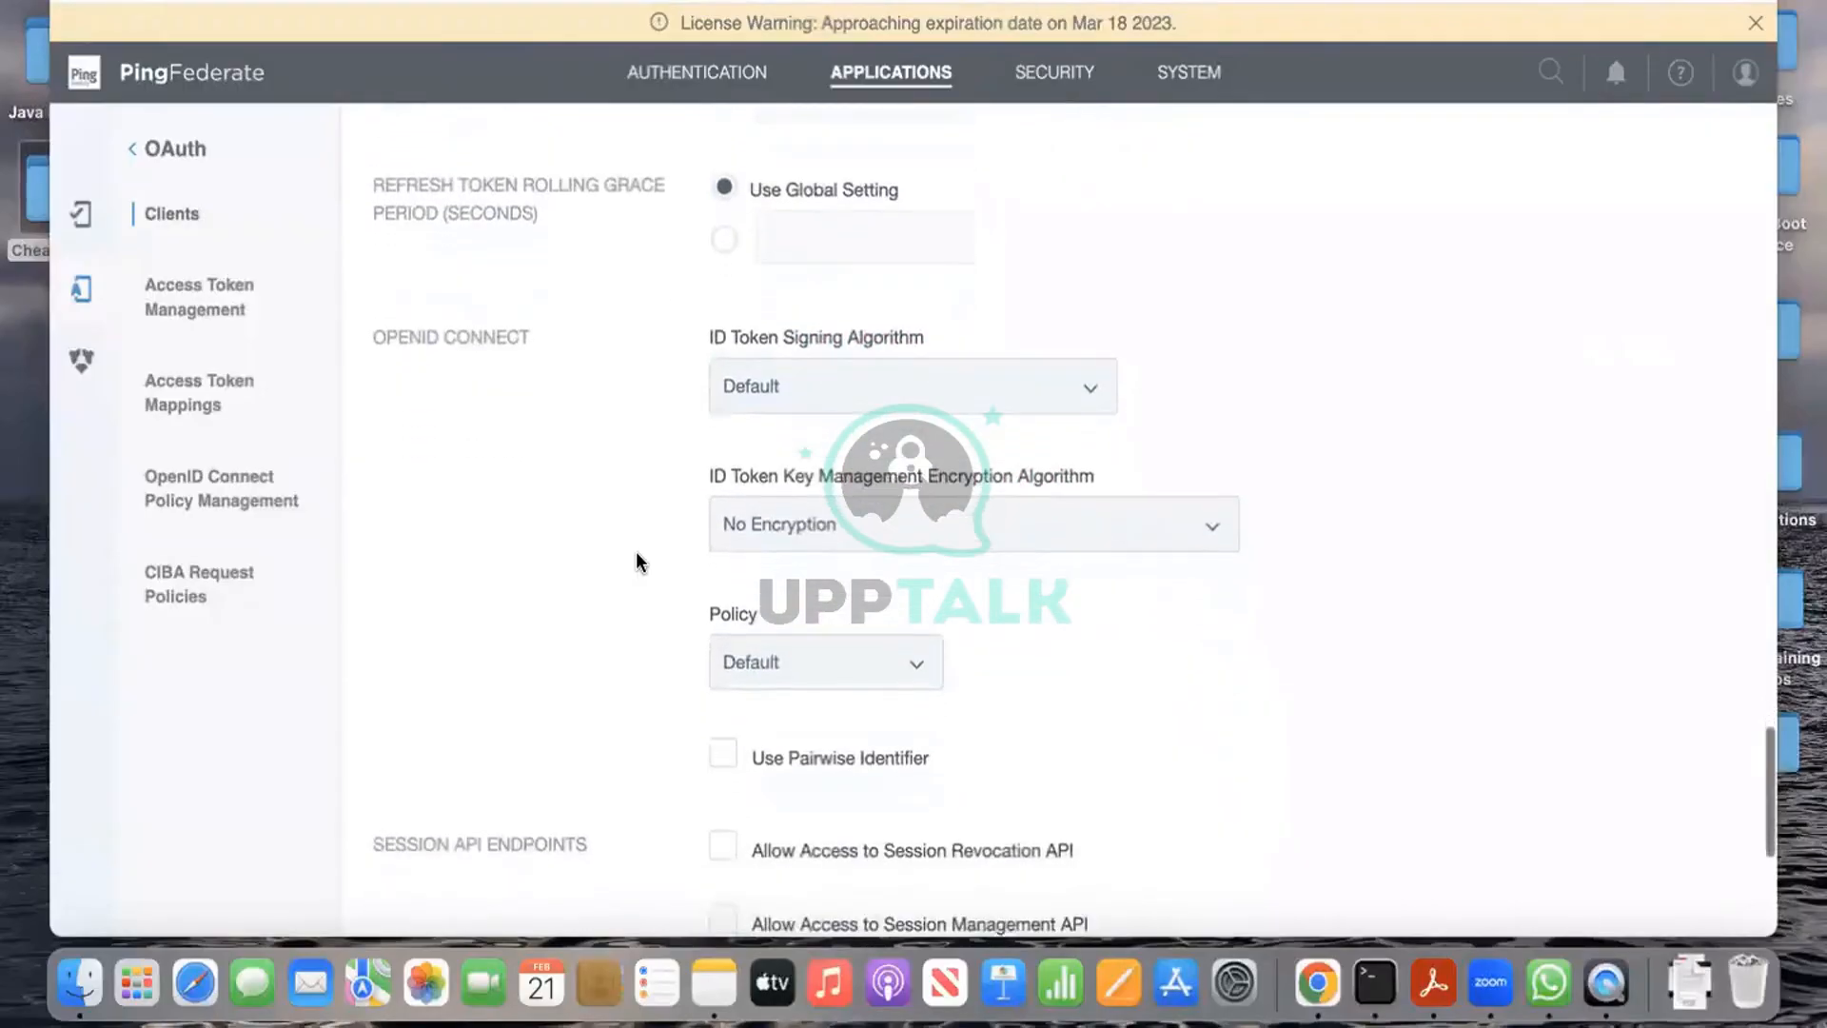
click(855, 632)
click(849, 670)
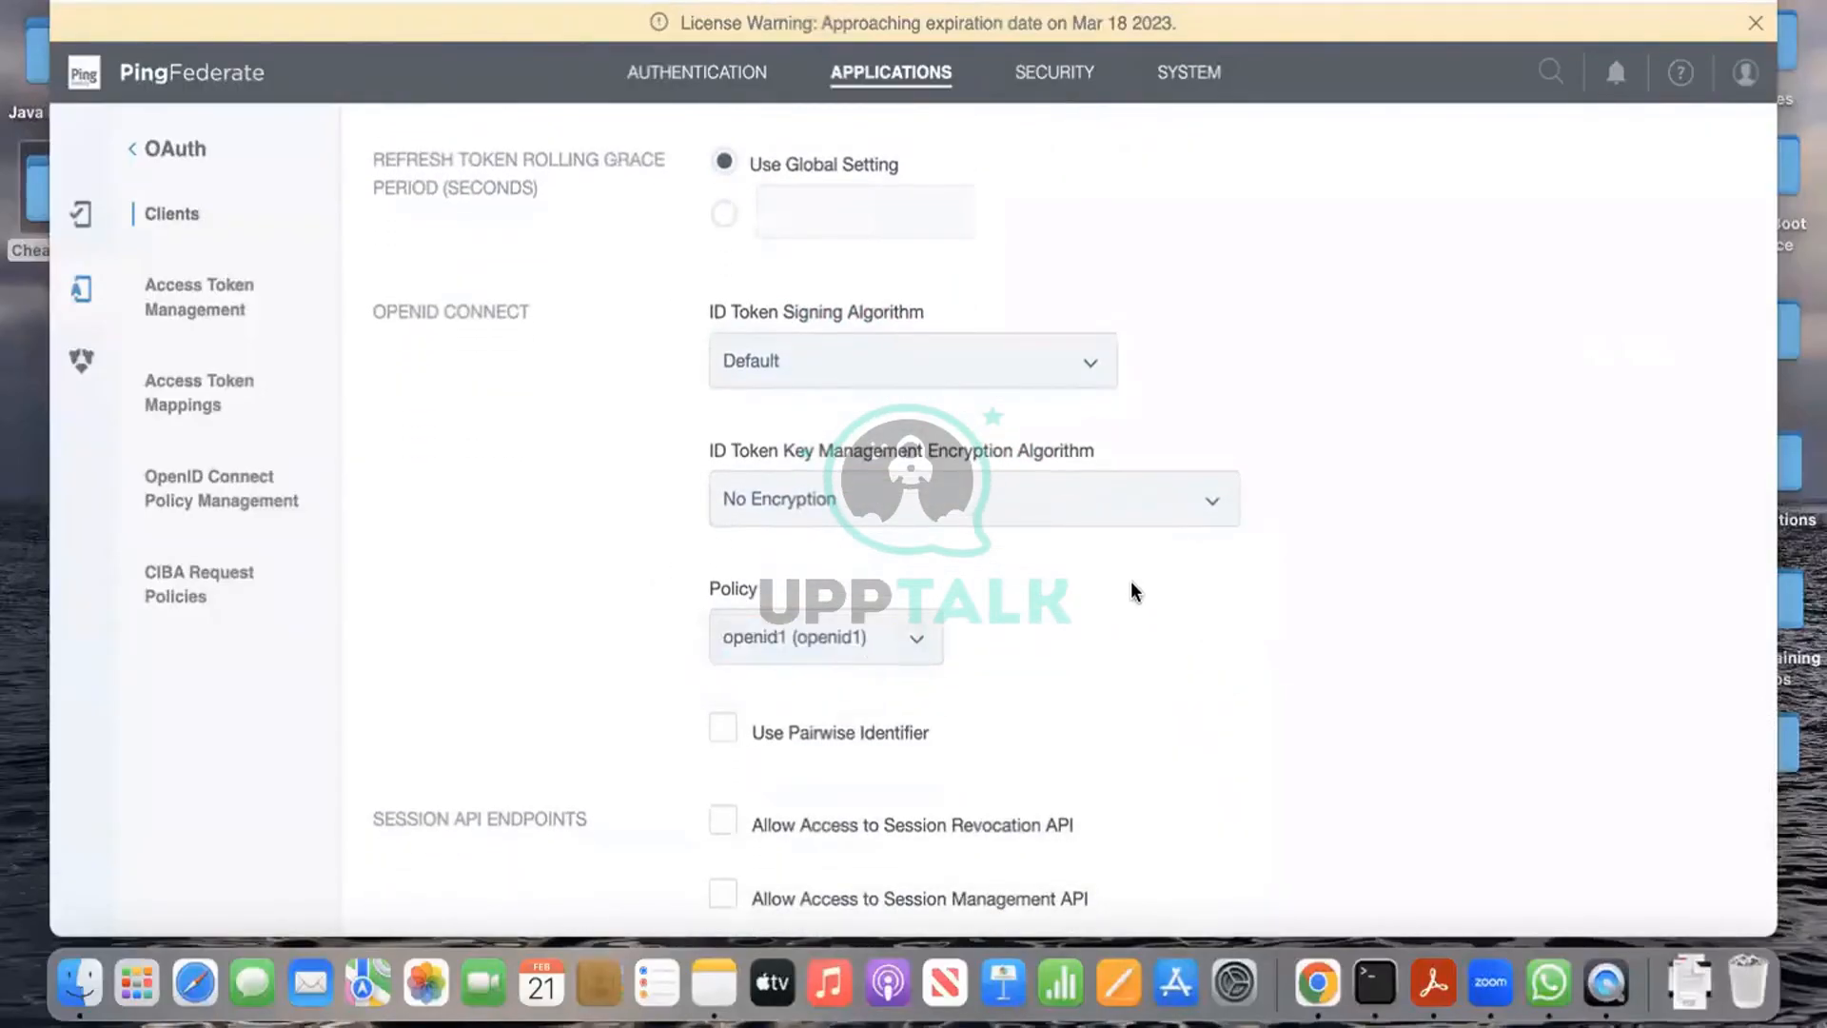
scroll(1133, 588, down, 4)
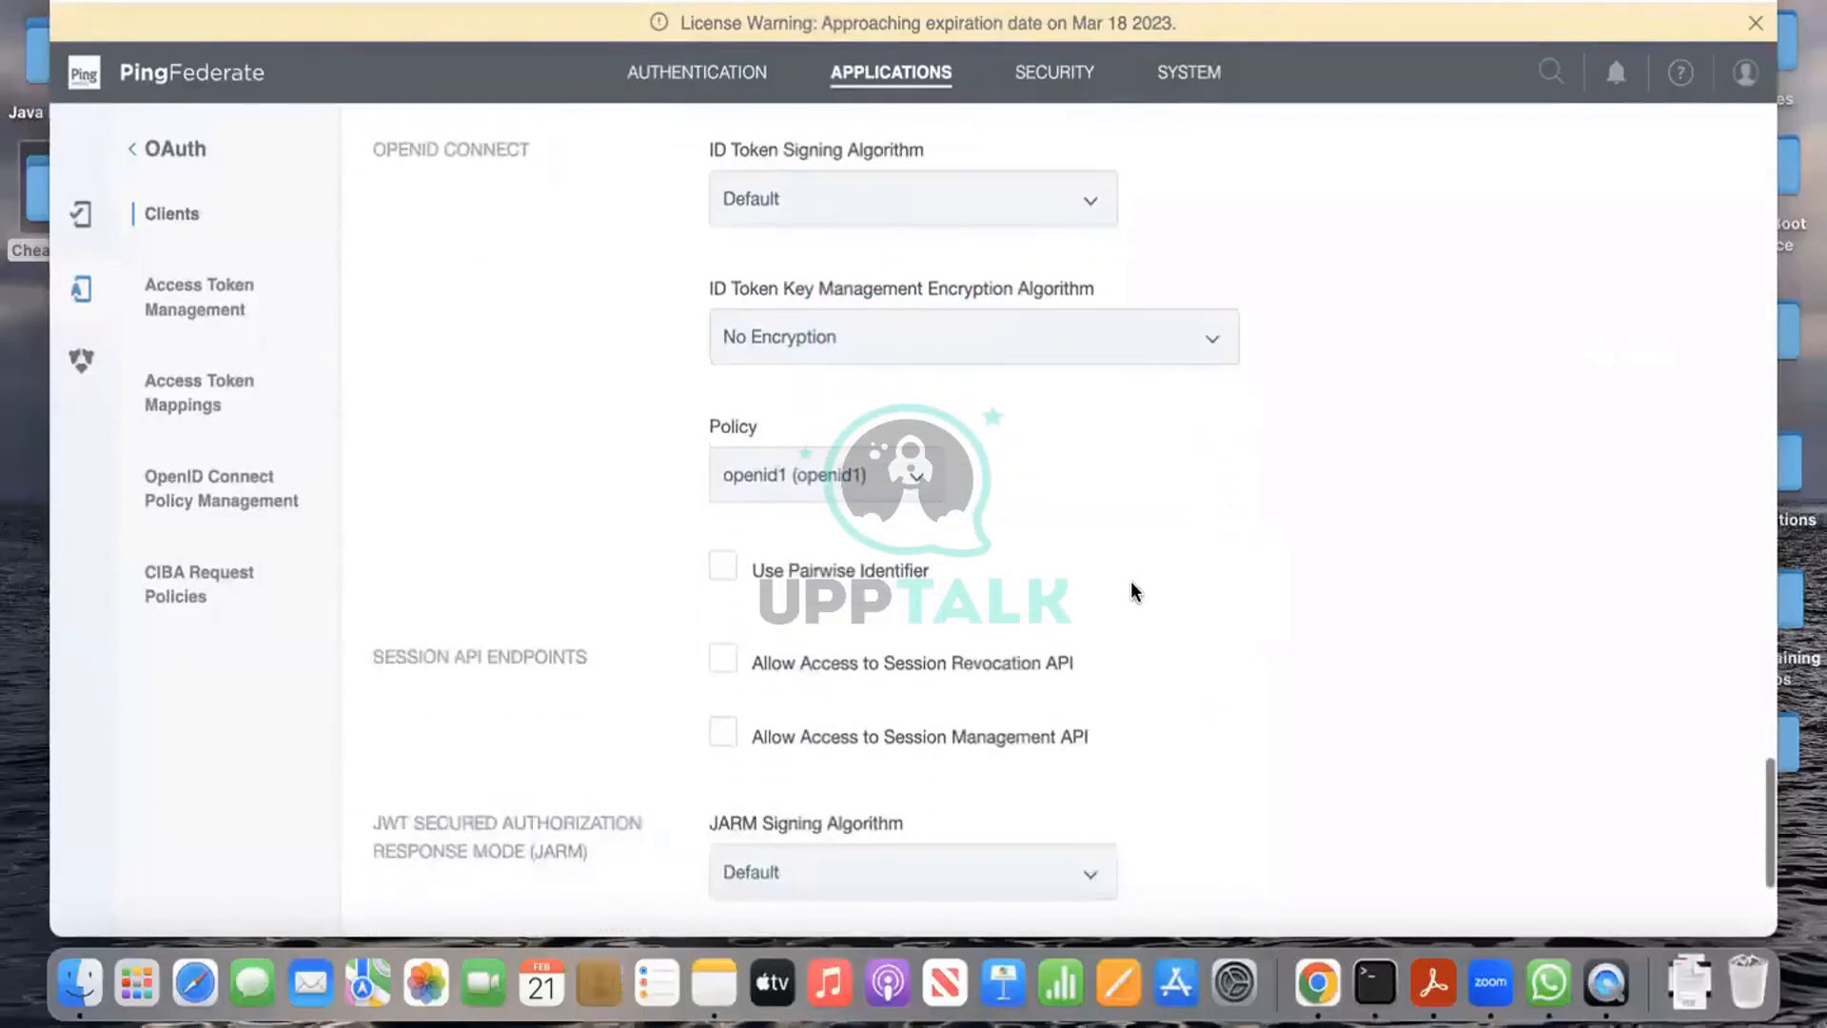
scroll(1130, 590, down, 7)
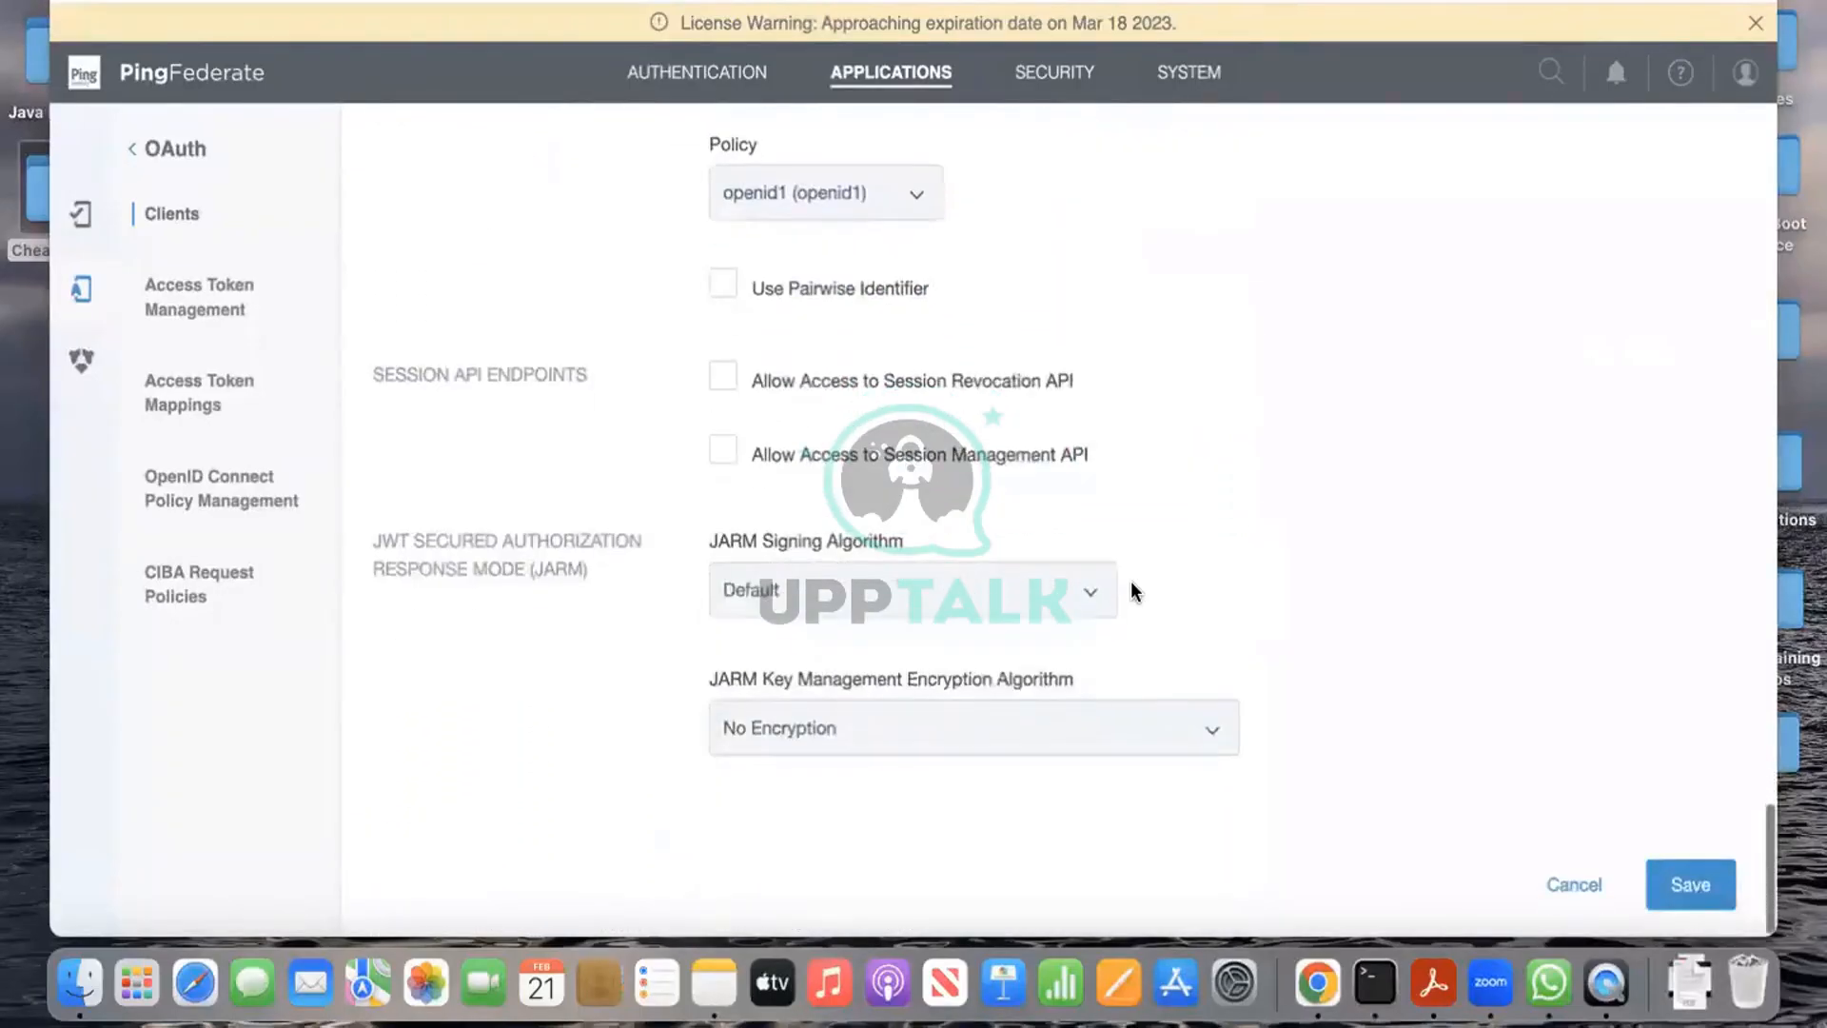
click(1708, 899)
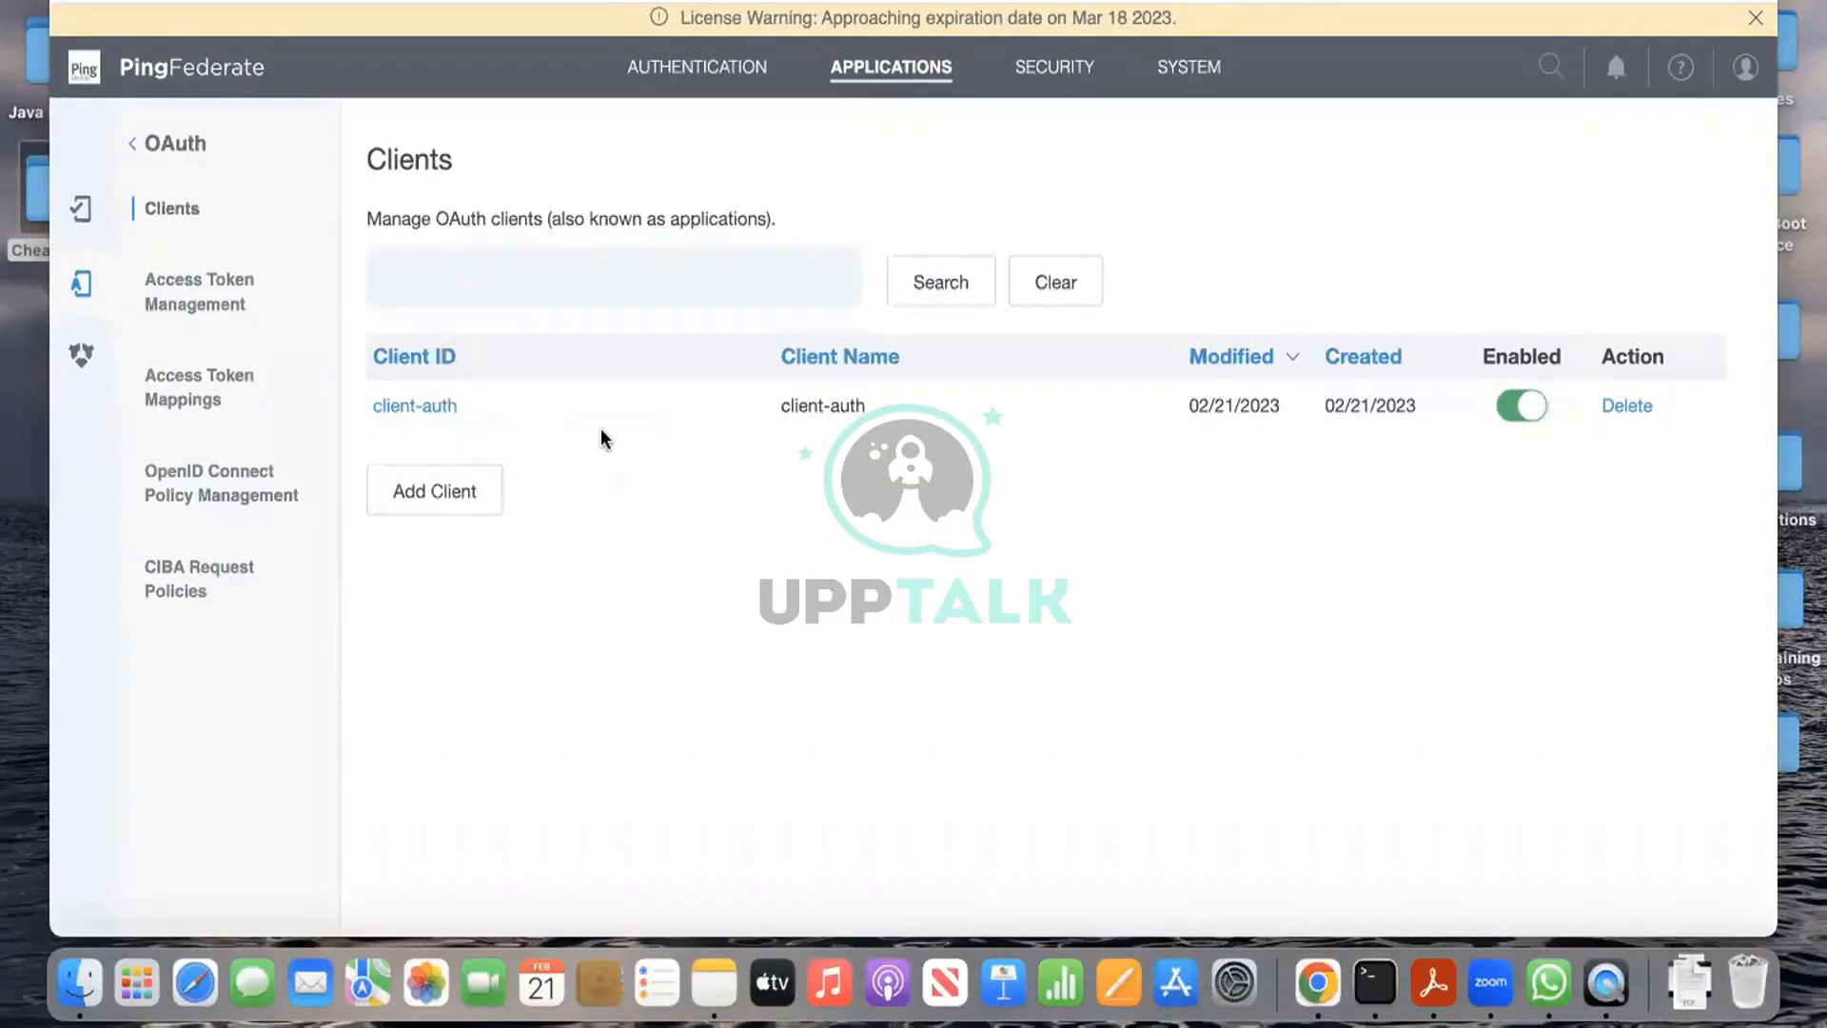
Step: Add a new client with ID and name client-accesstoken, described as 'for validating access token'
click(481, 483)
click(855, 289)
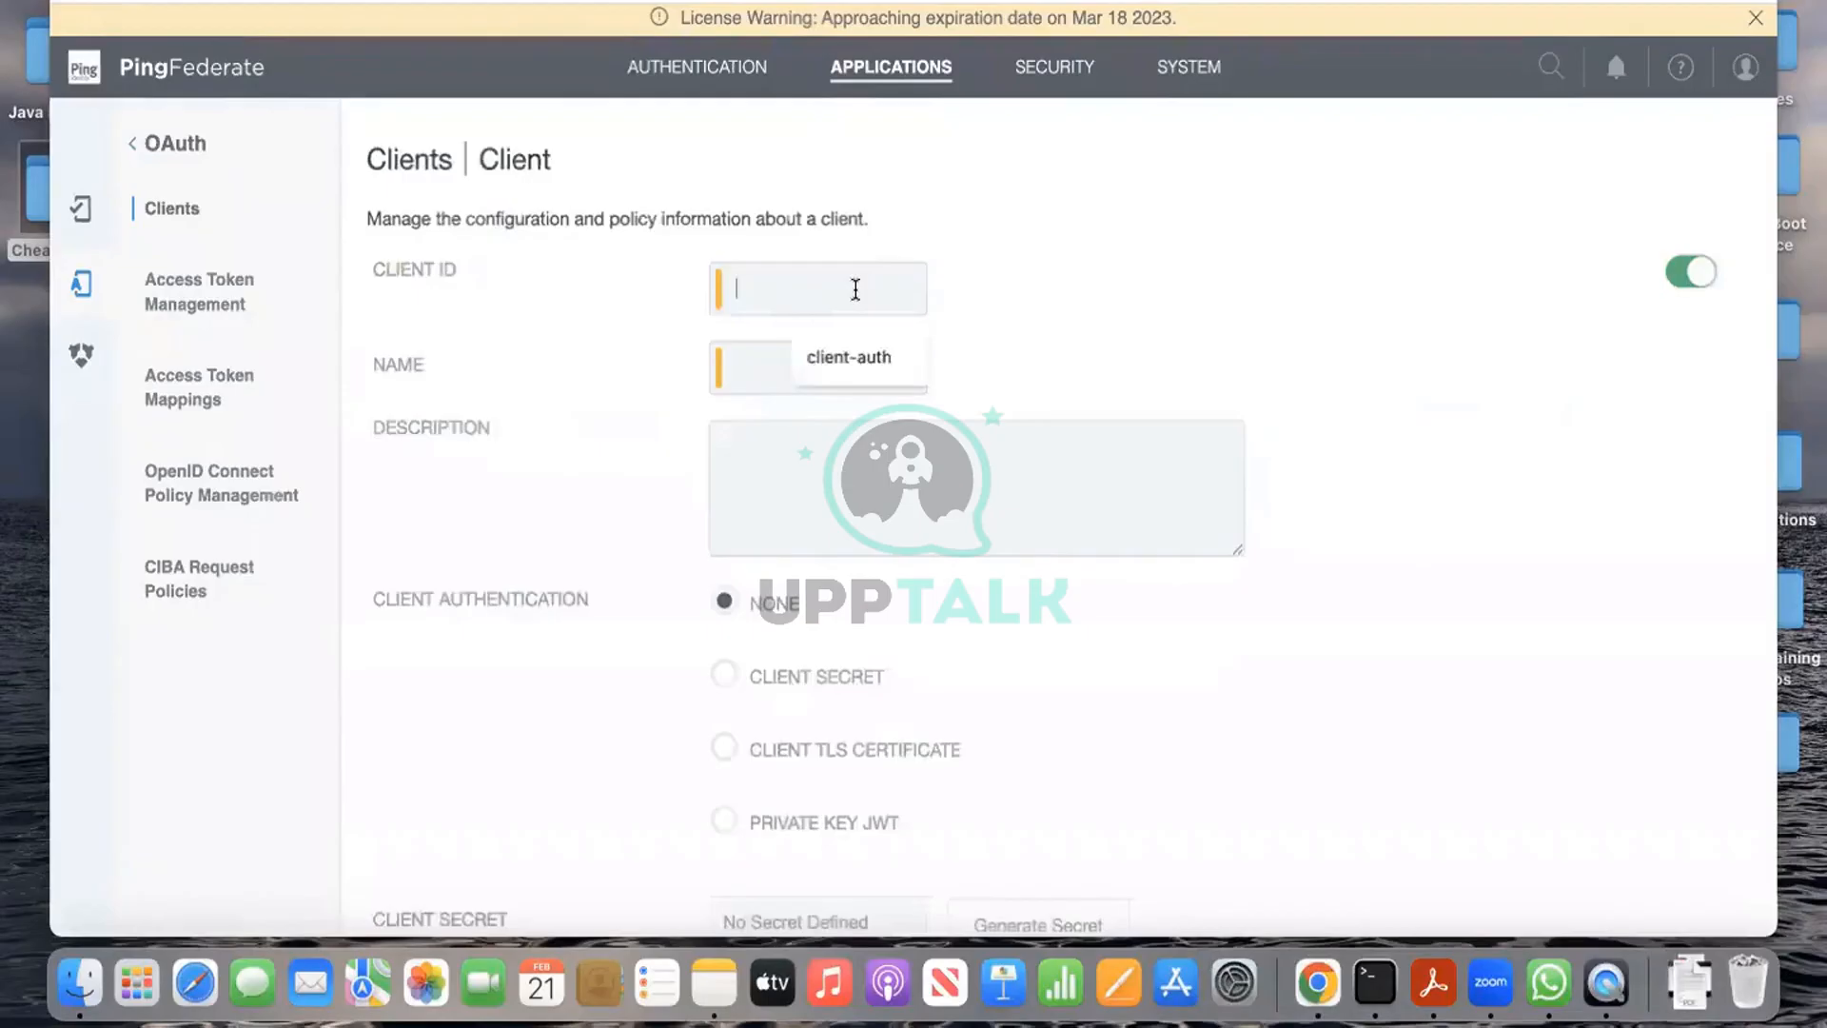
text(client-accesstoken)
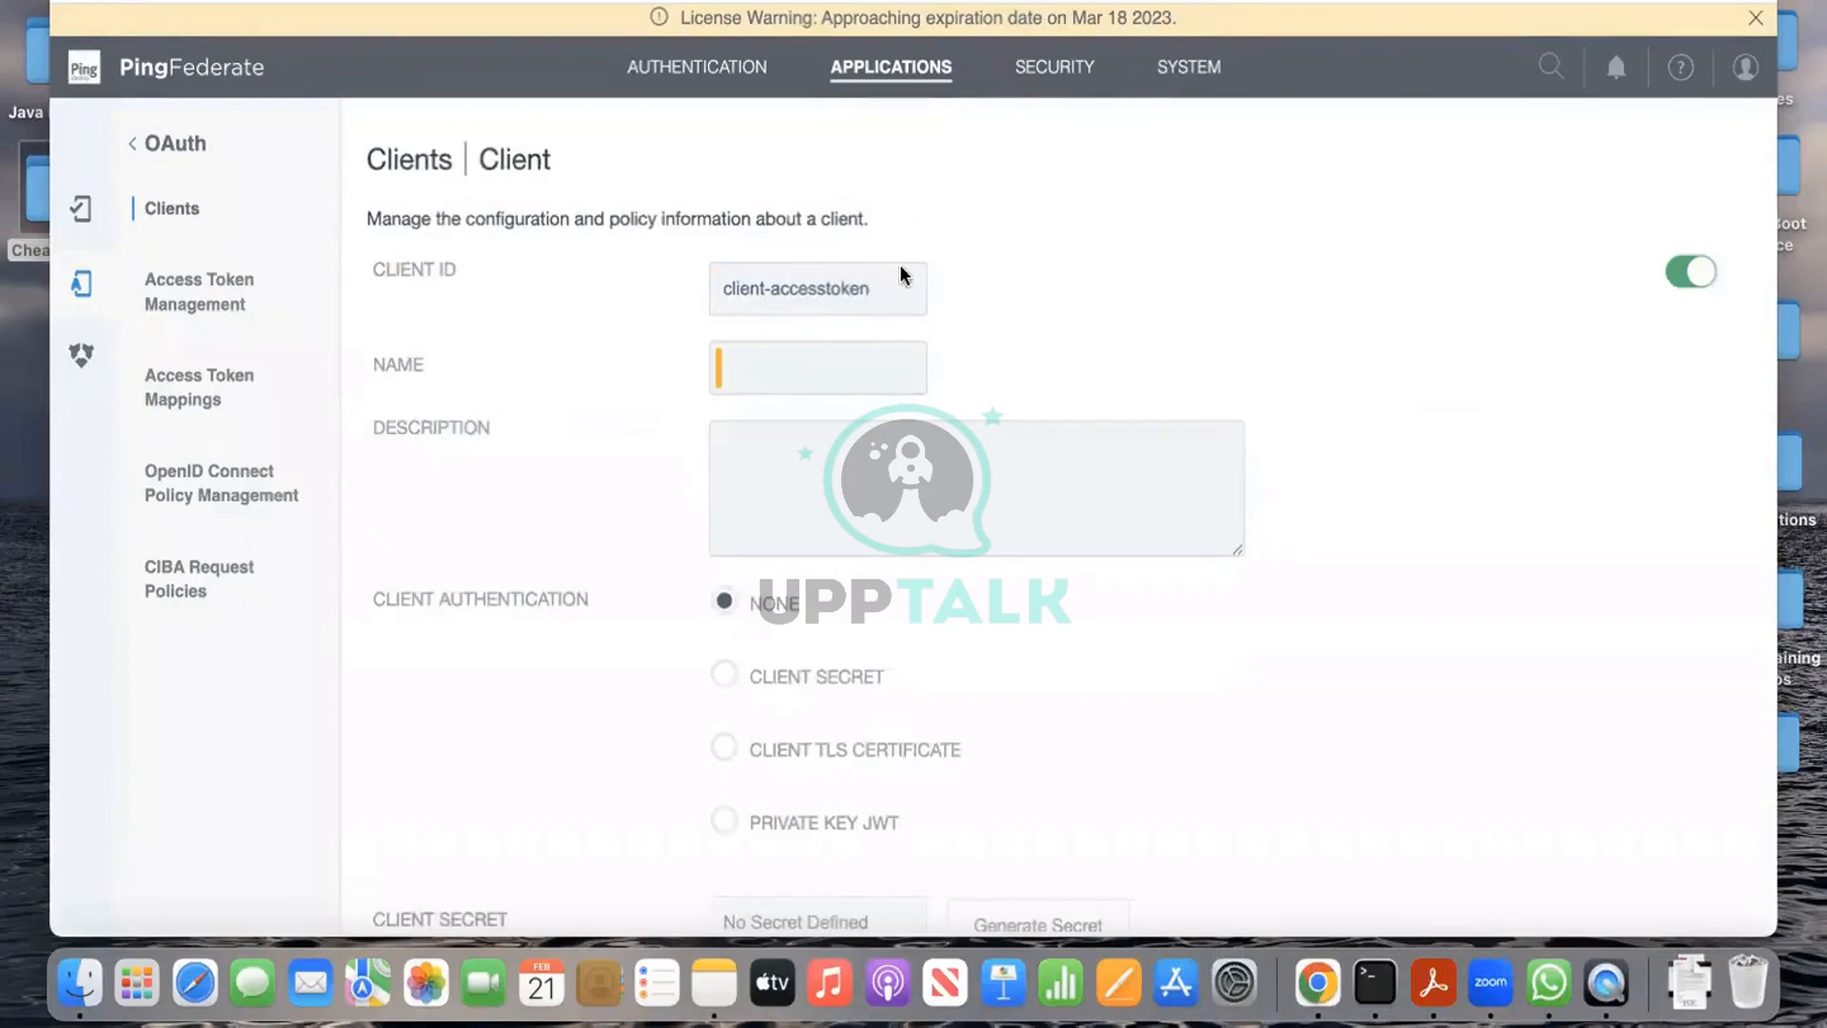
drag(885, 290, 719, 287)
key(super+c)
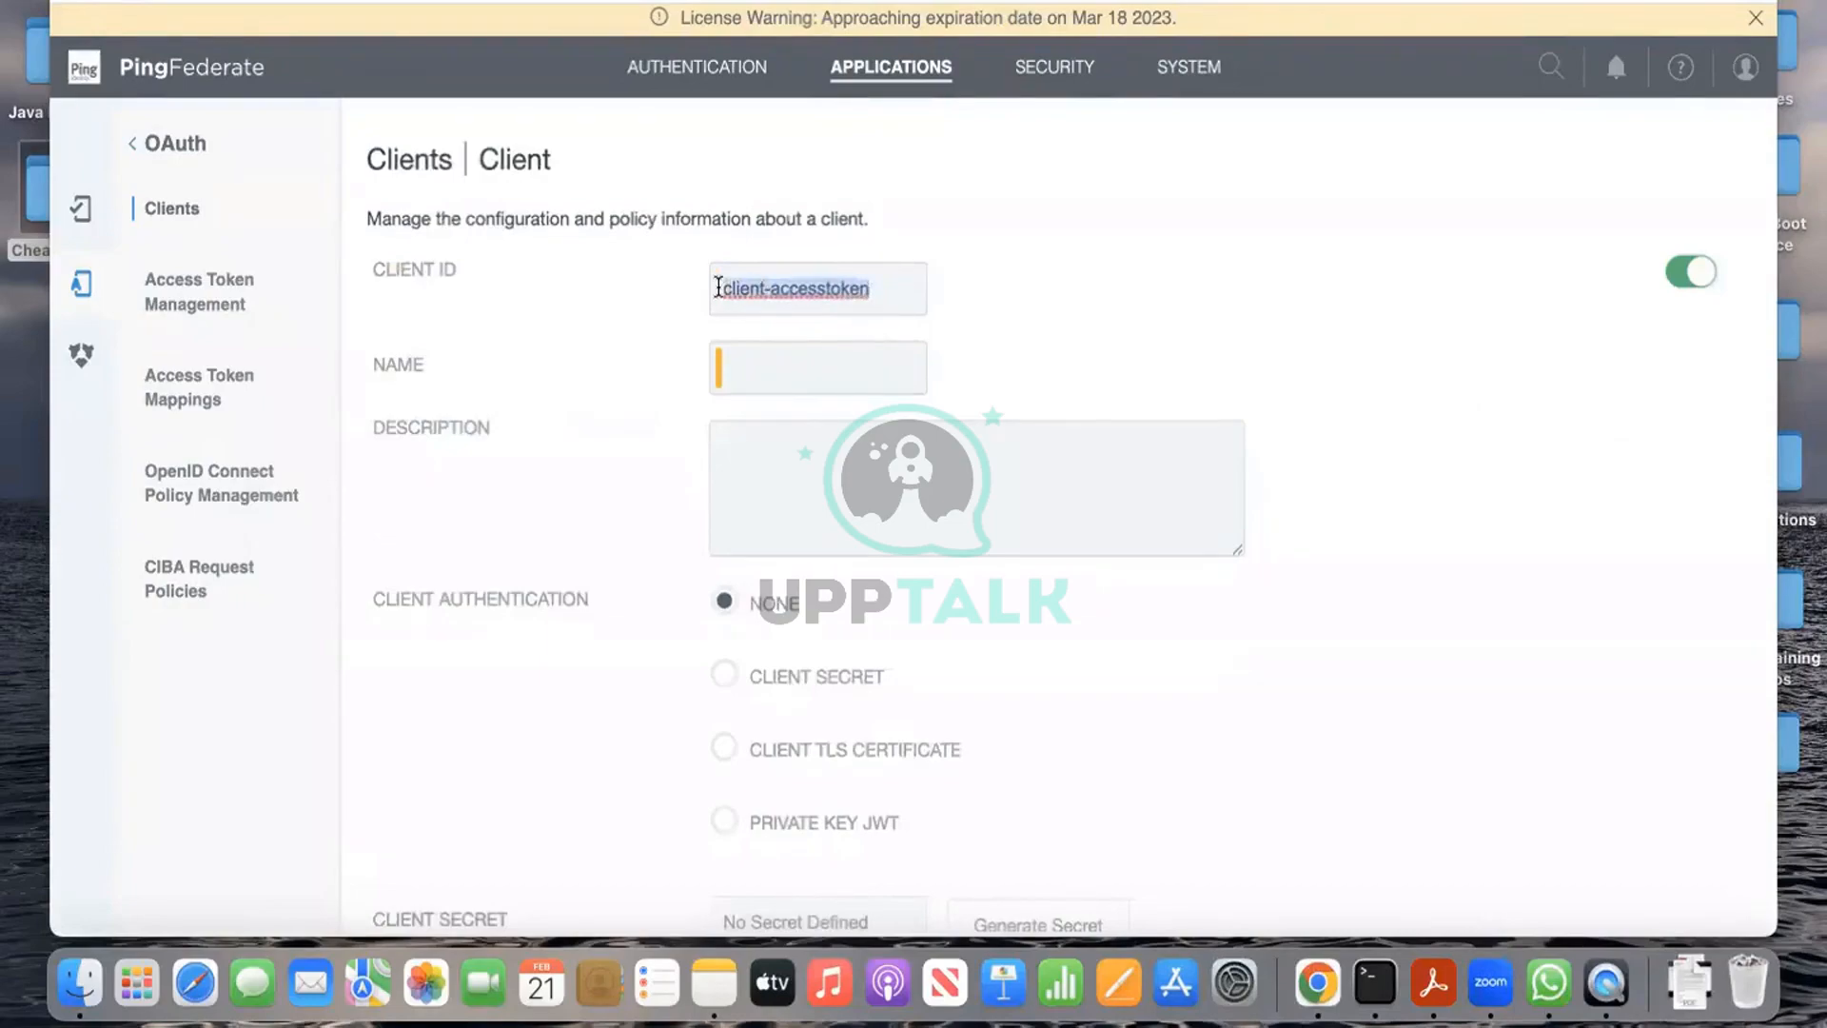
click(746, 378)
key(super+v)
click(754, 456)
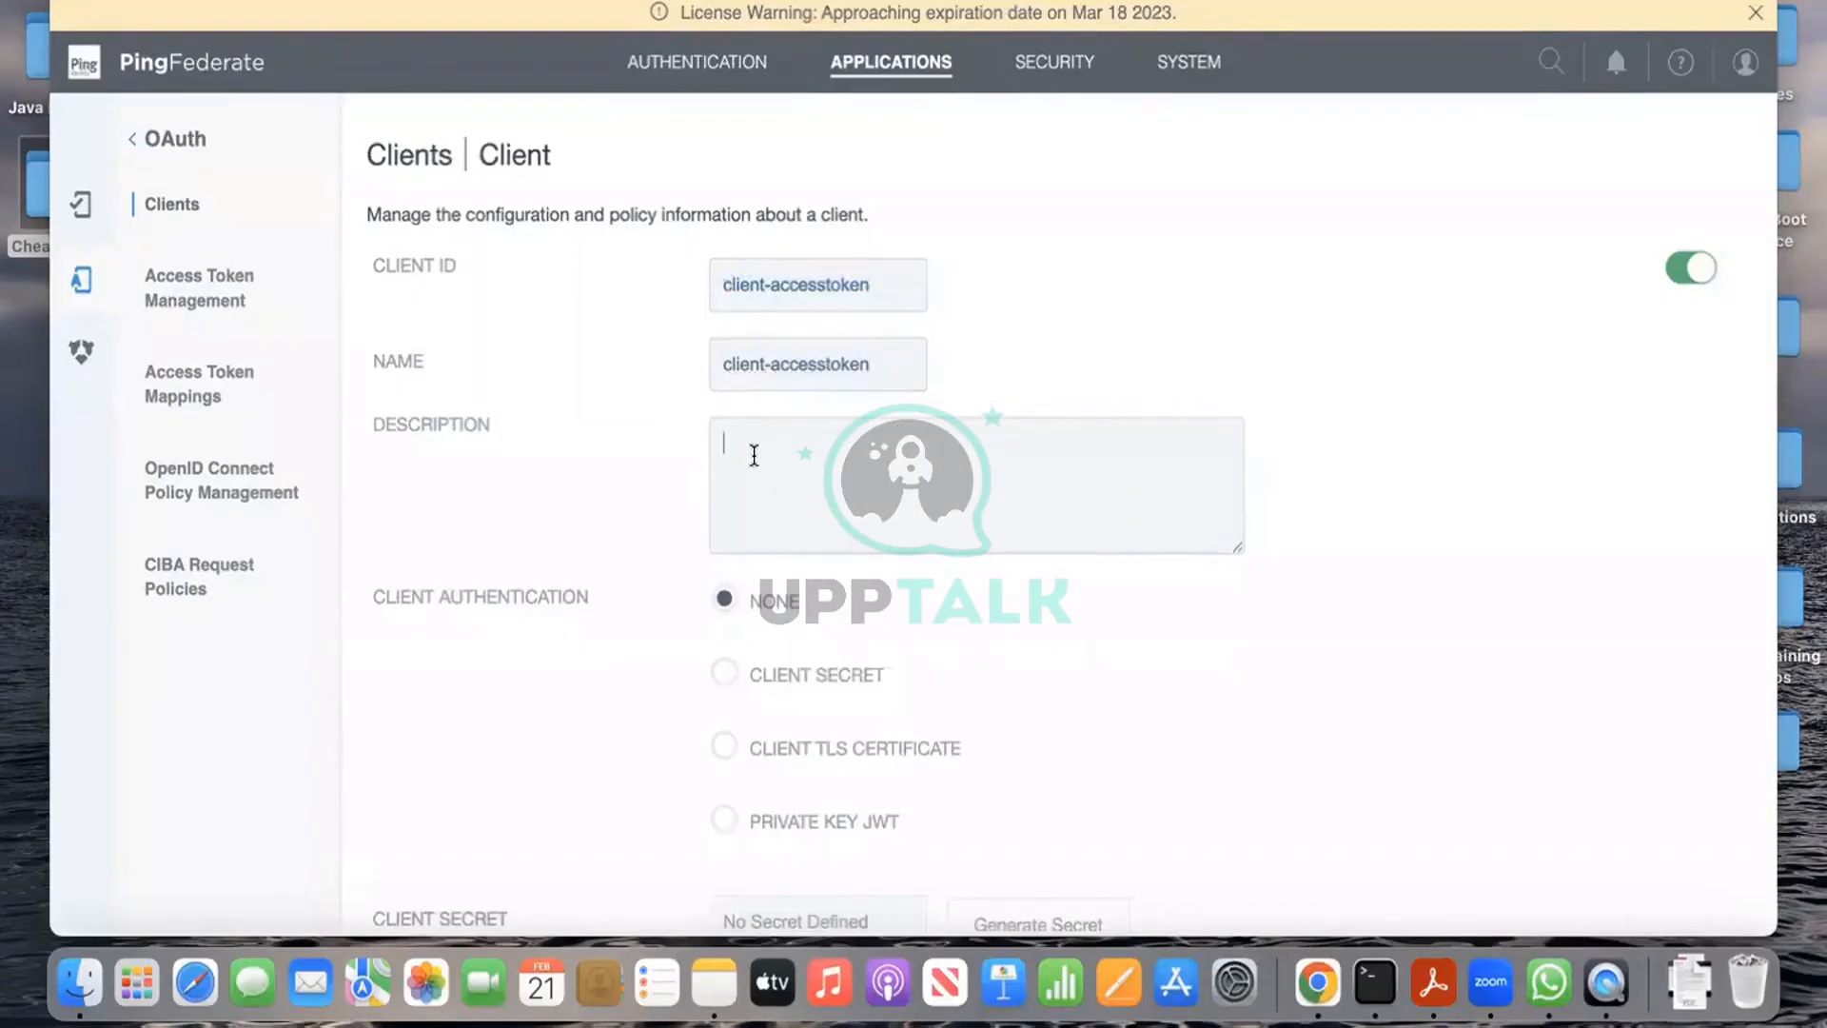
text(for validating access)
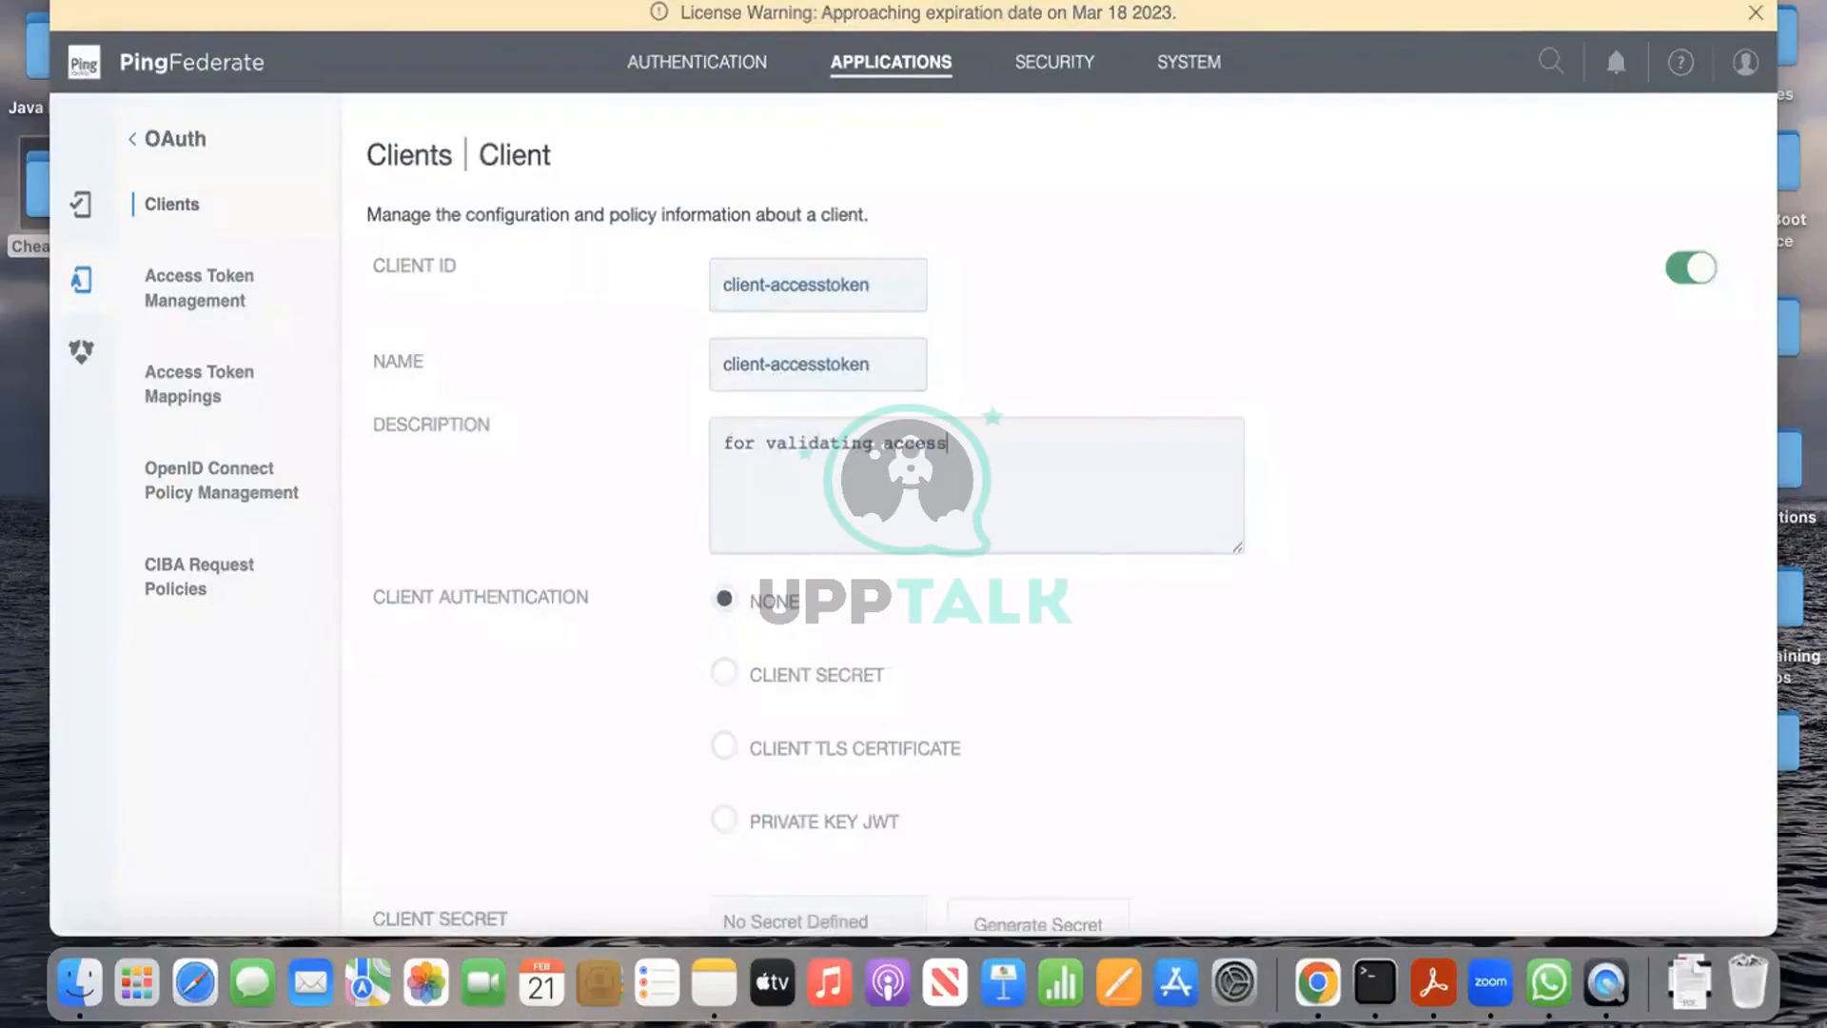
text( token)
scroll(1073, 514, down, 3)
scroll(725, 480, down, 2)
Step: Set client authentication to Client Secret and enter a new client secret
click(724, 473)
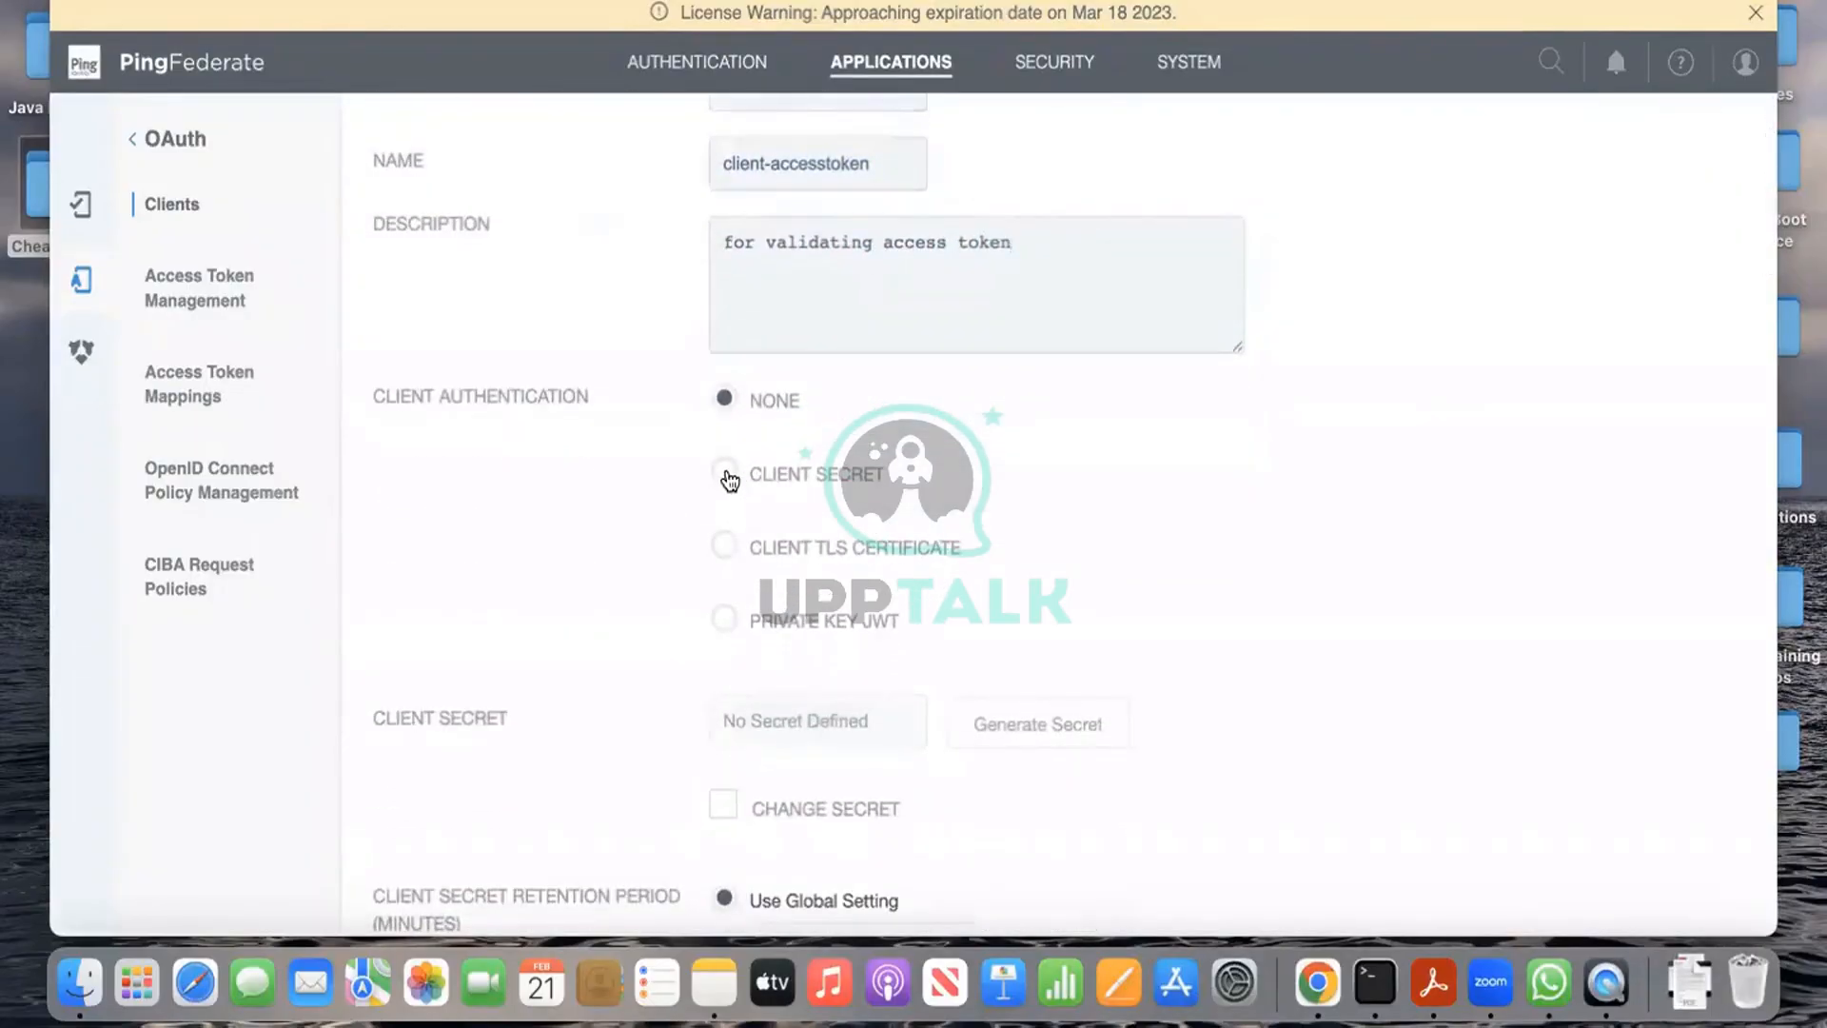
scroll(1101, 624, down, 5)
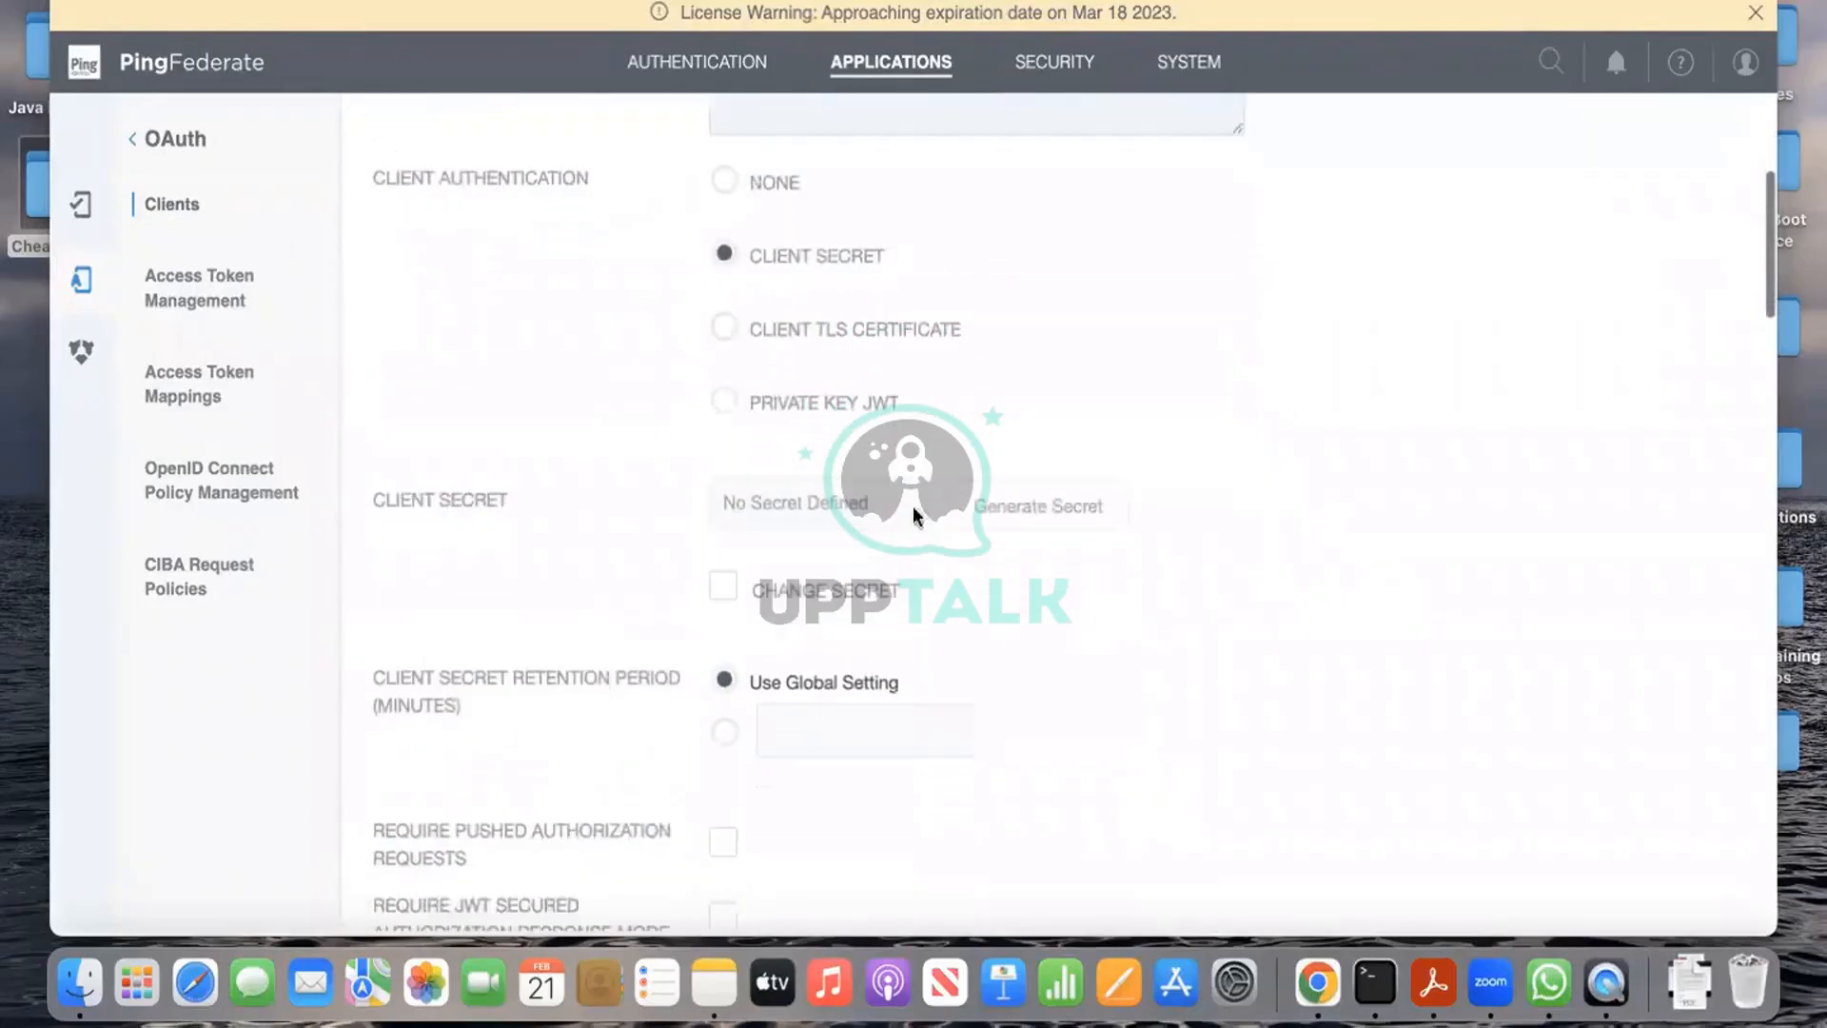
click(729, 595)
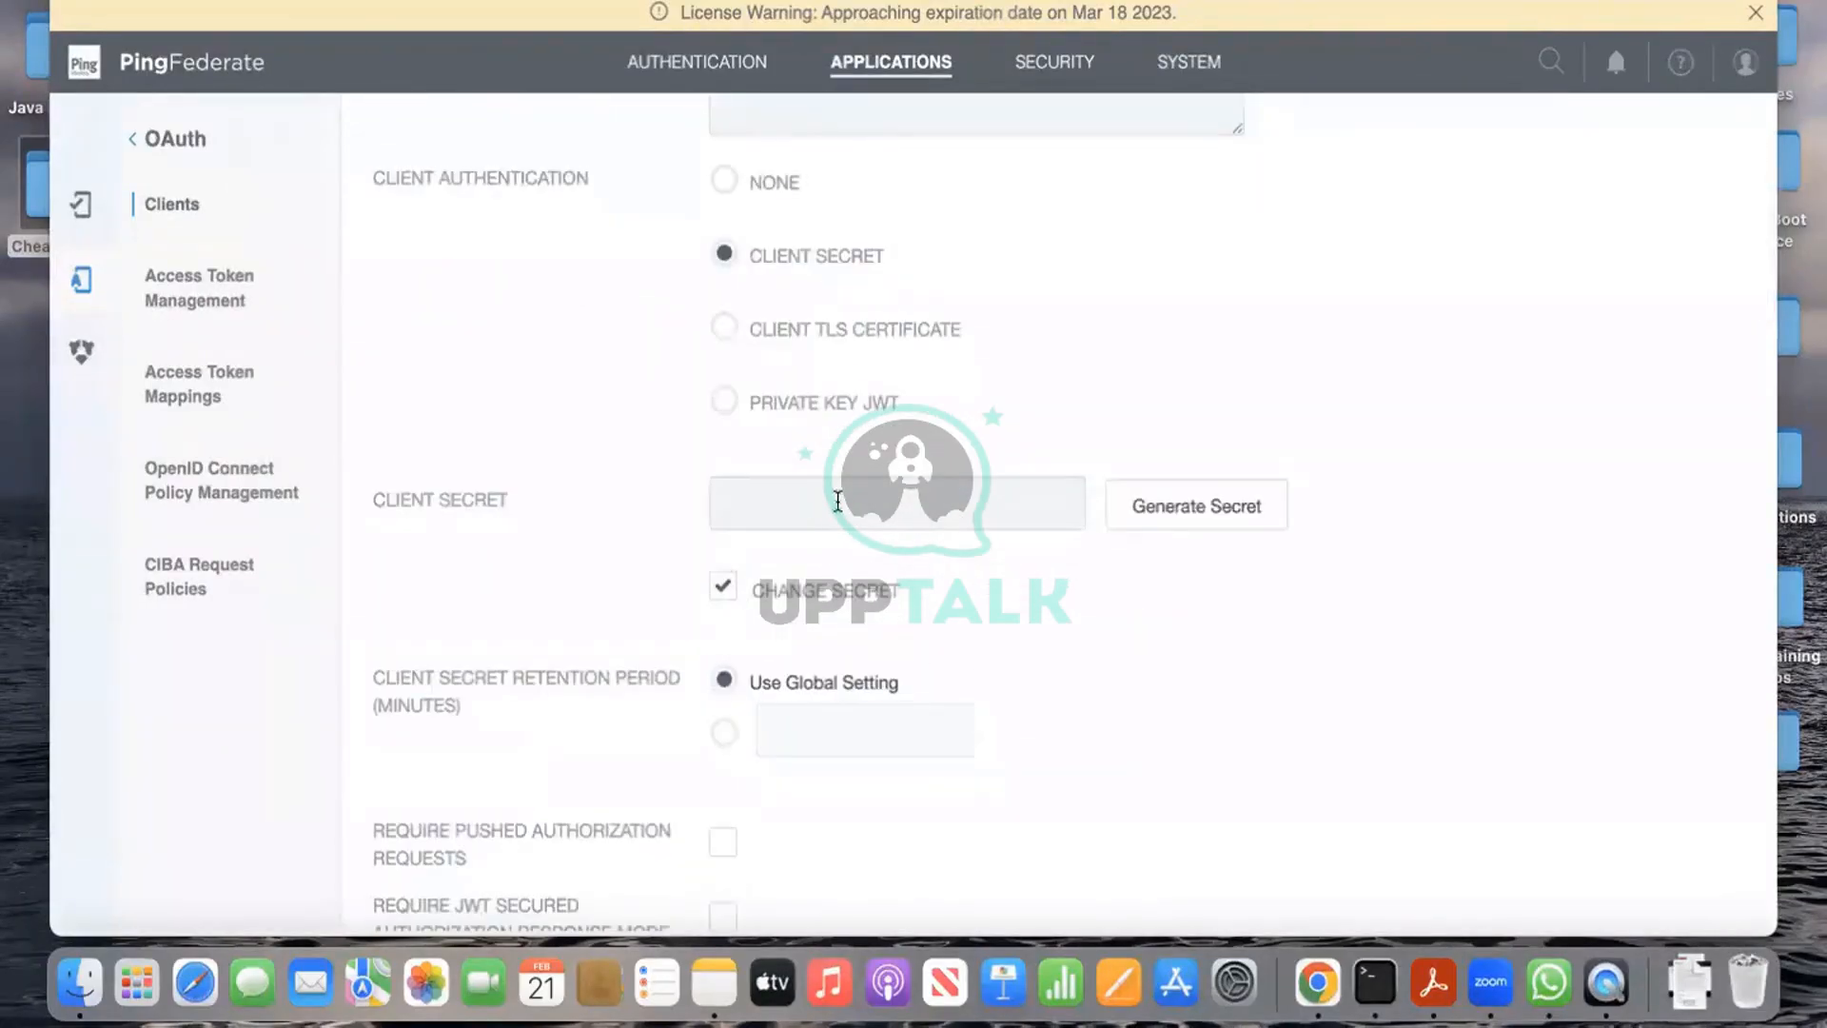
text(test1234)
Step: Begin a redirection URI entry, then clear it and leave the field empty
scroll(1086, 626, down, 5)
scroll(1090, 636, down, 4)
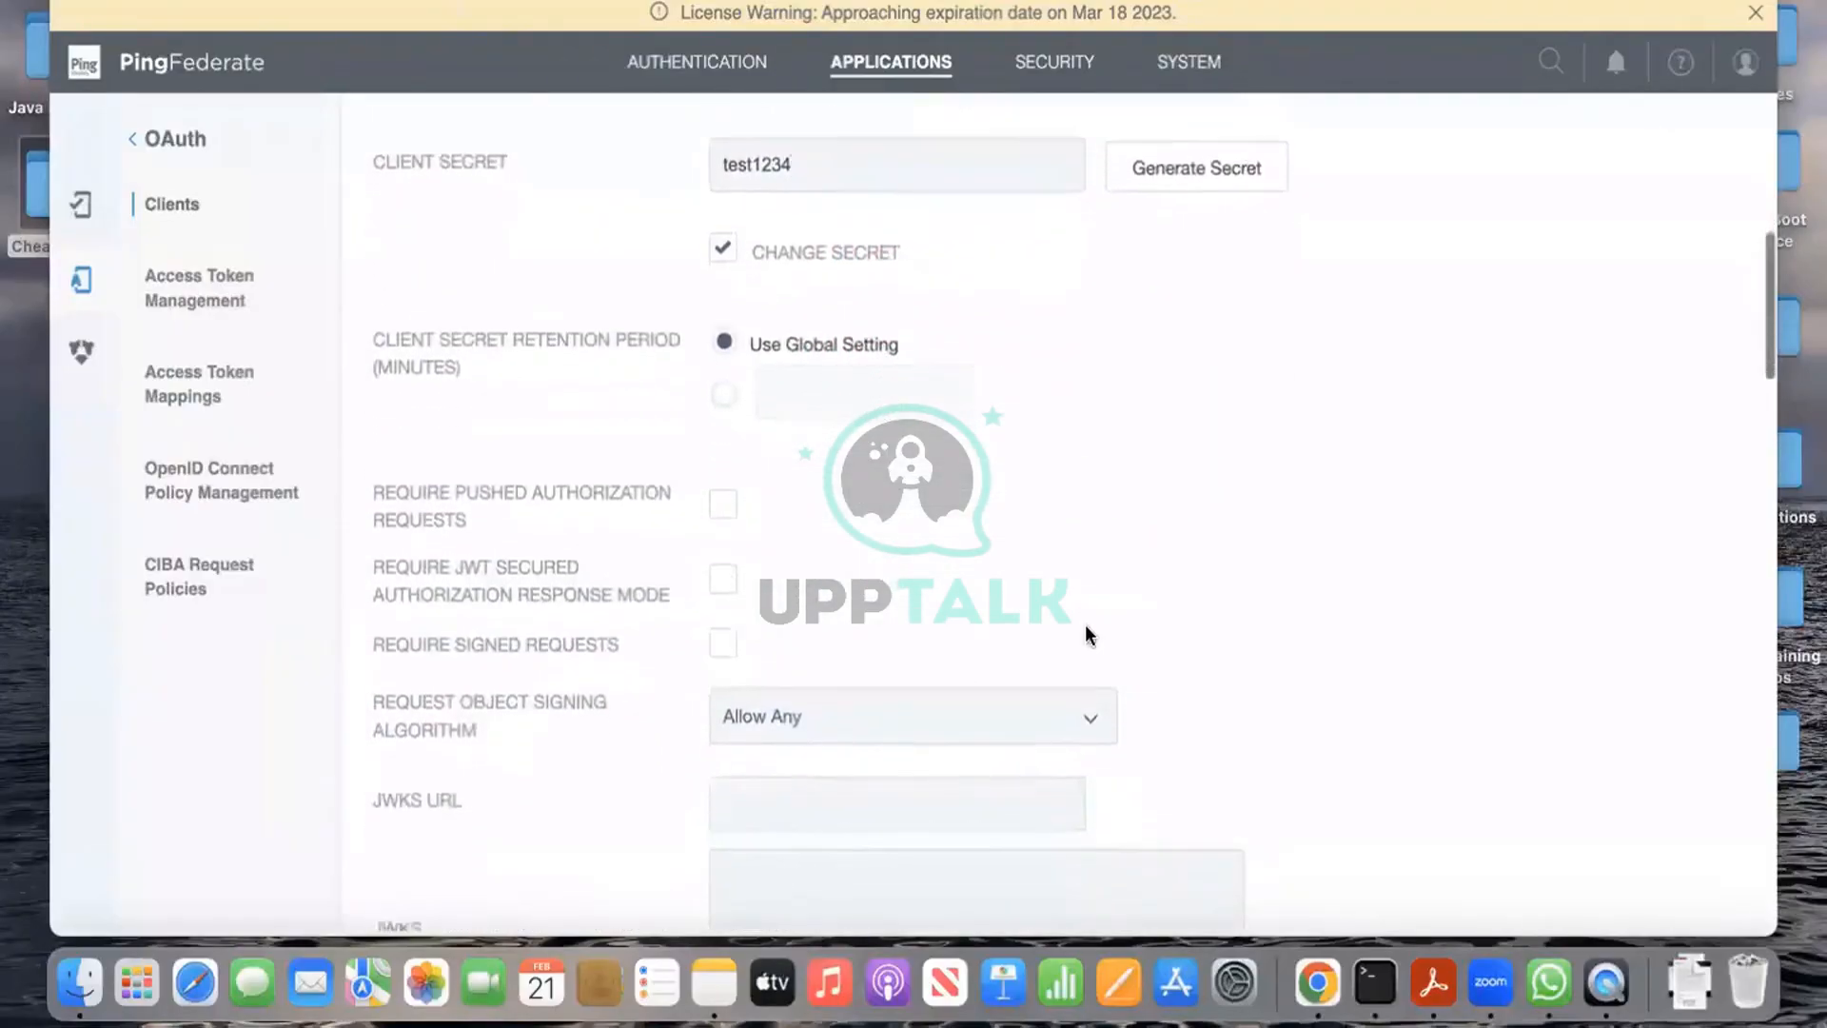
scroll(1091, 635, down, 2)
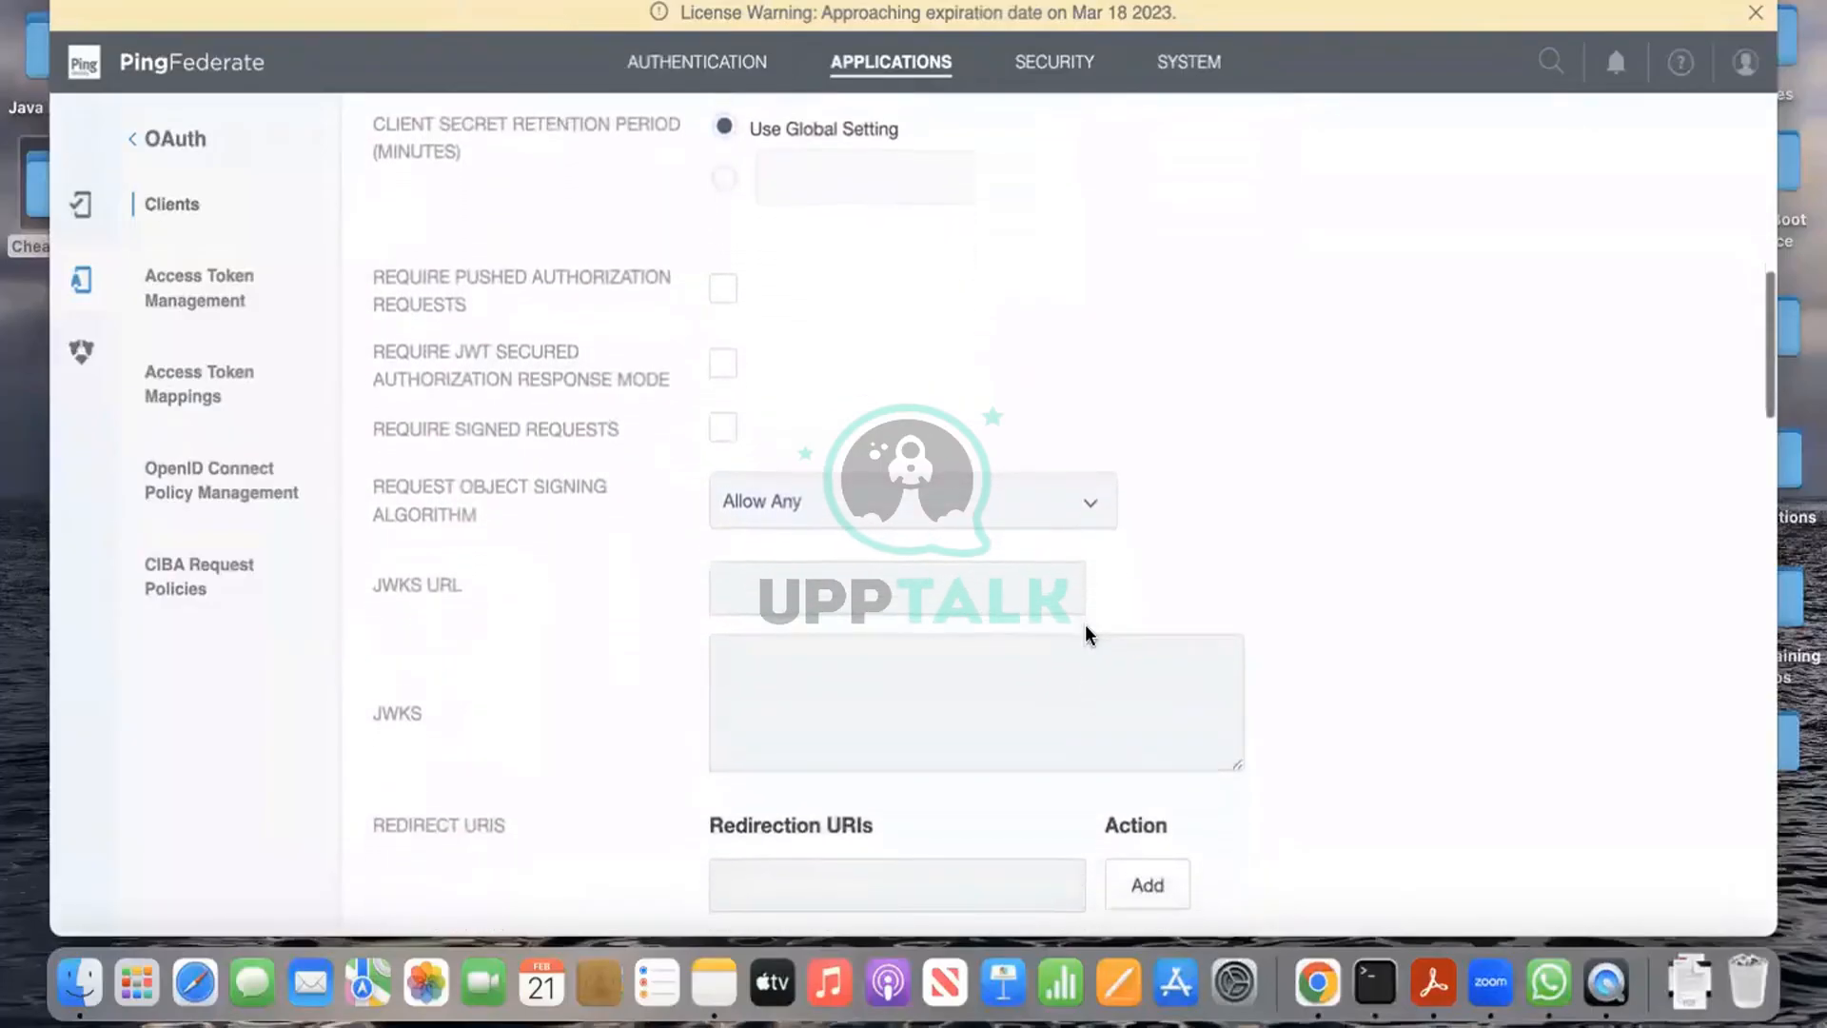
scroll(1086, 626, up, 1)
scroll(1086, 626, down, 6)
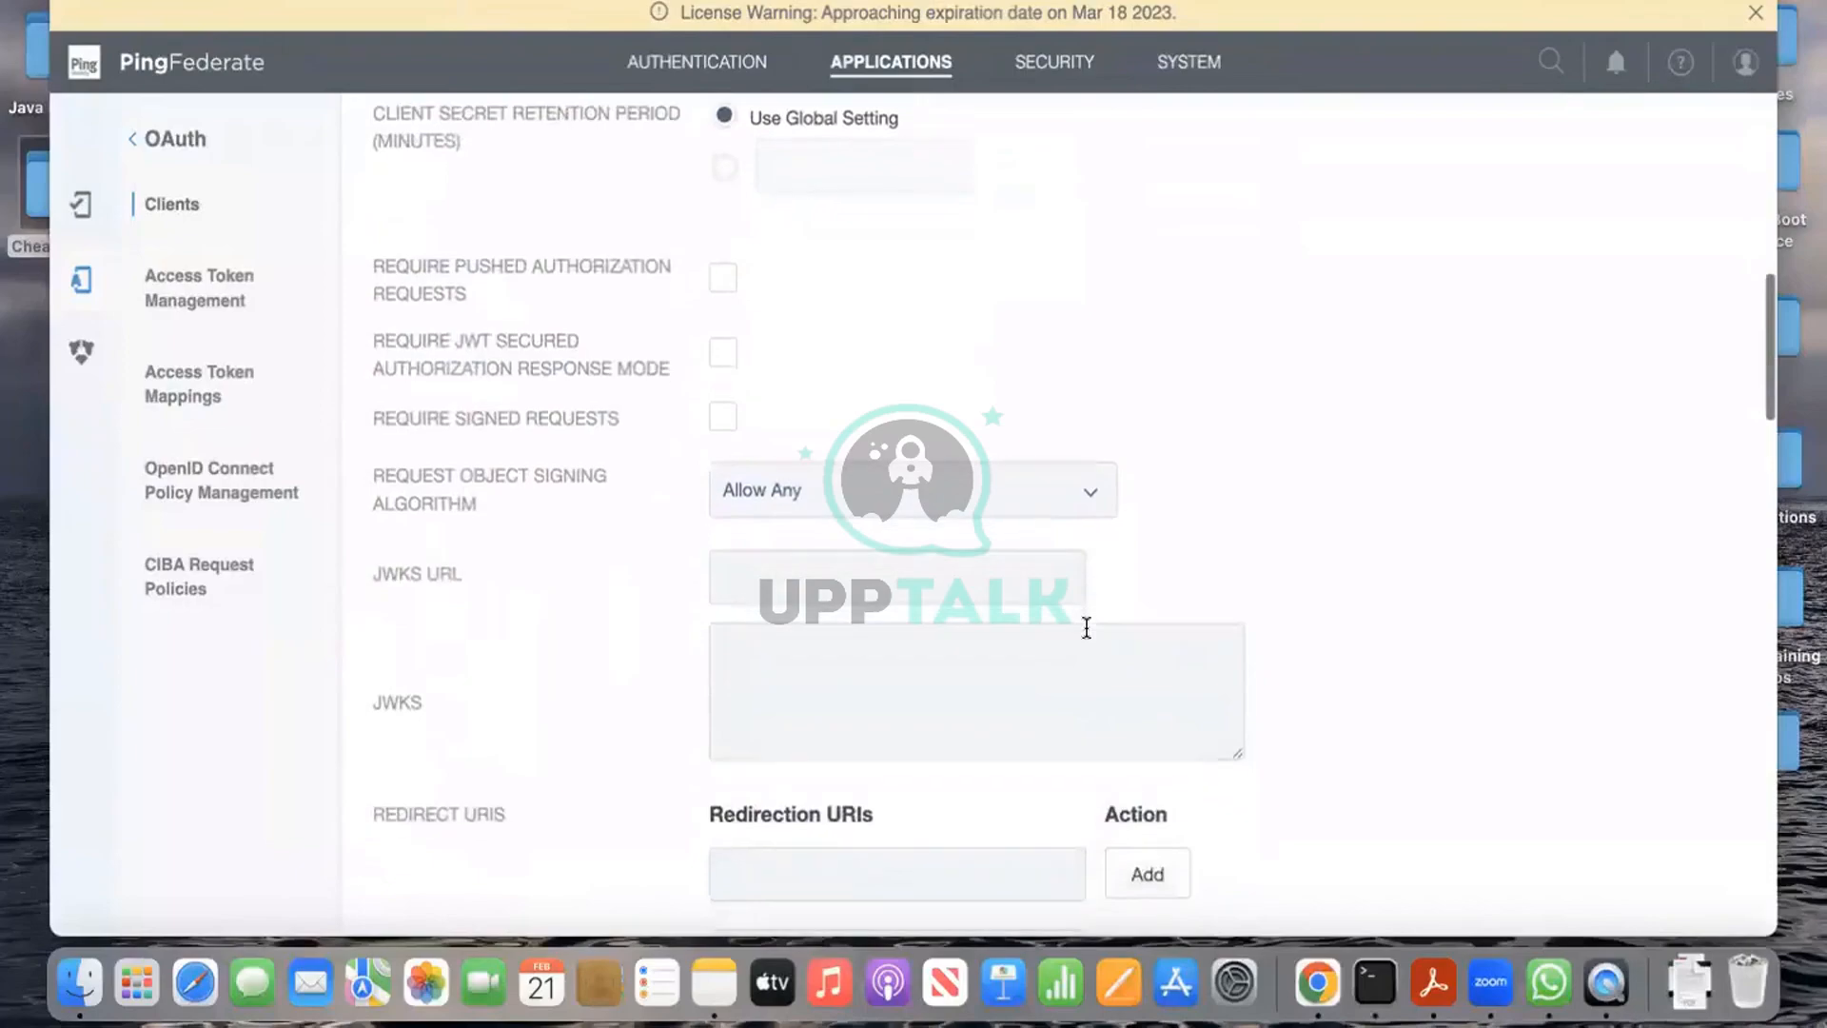
scroll(1085, 624, down, 1)
click(939, 554)
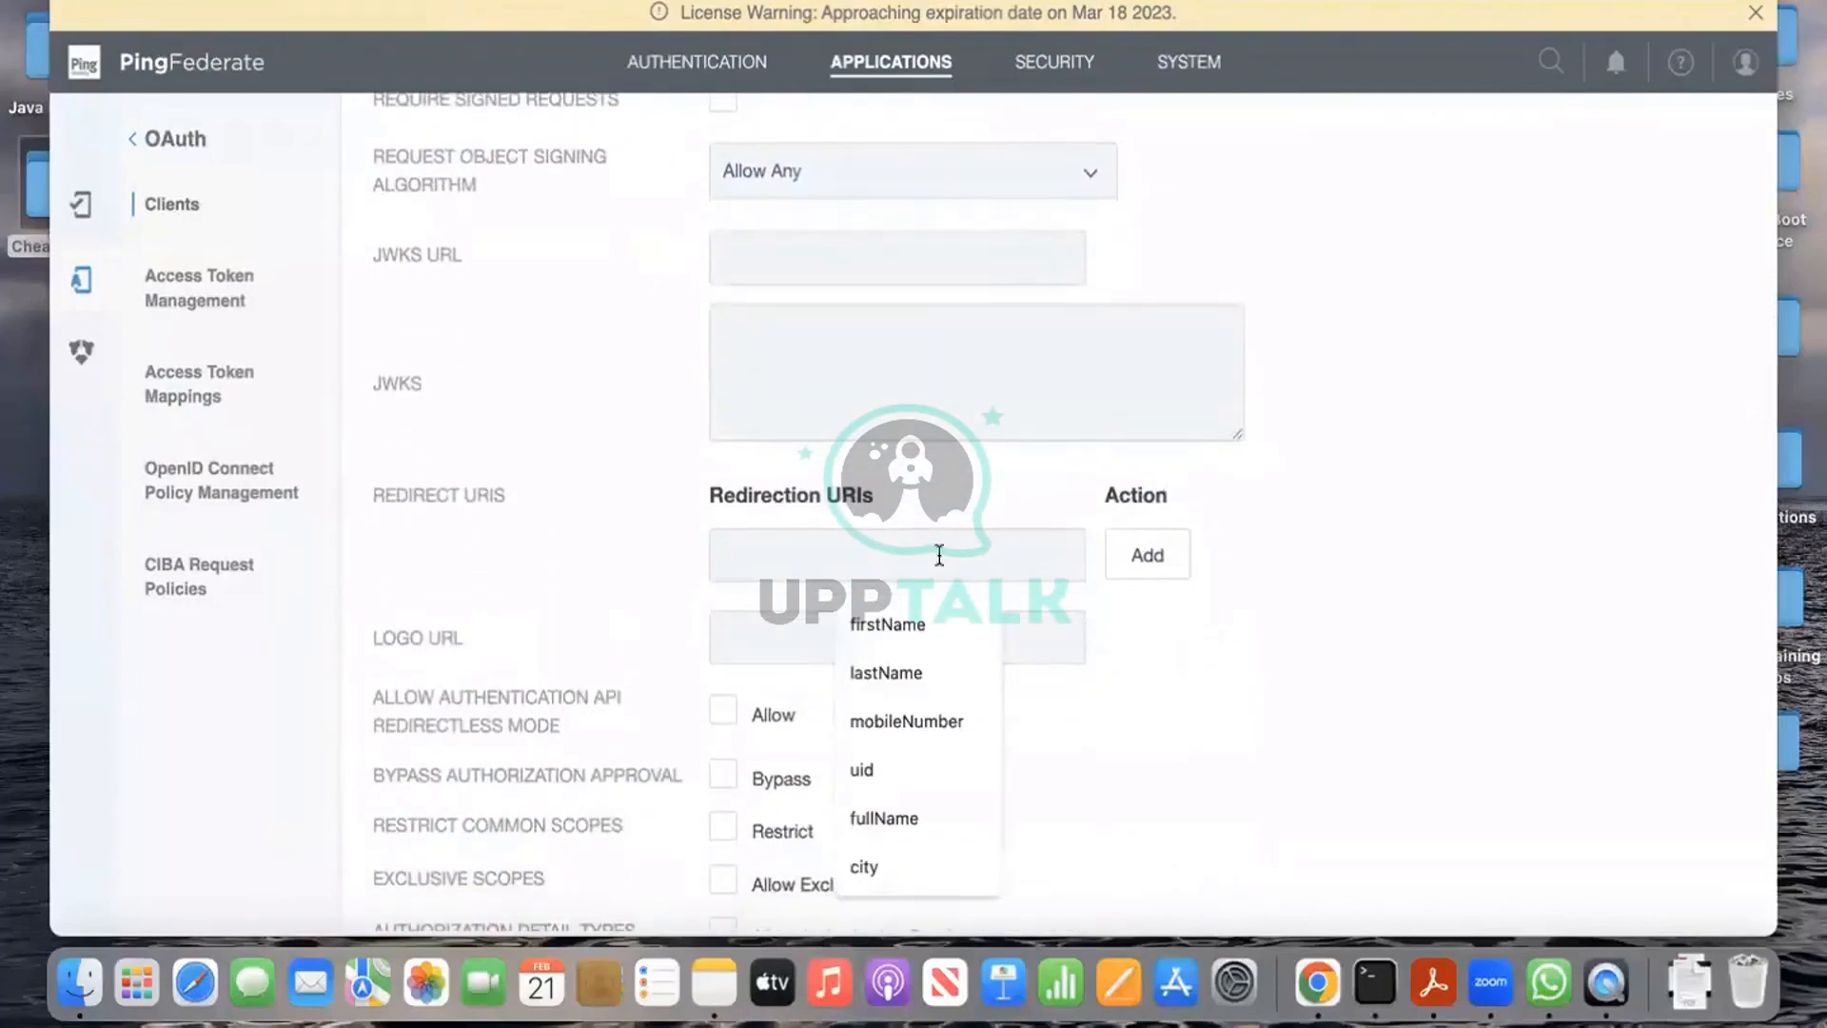
text(ht)
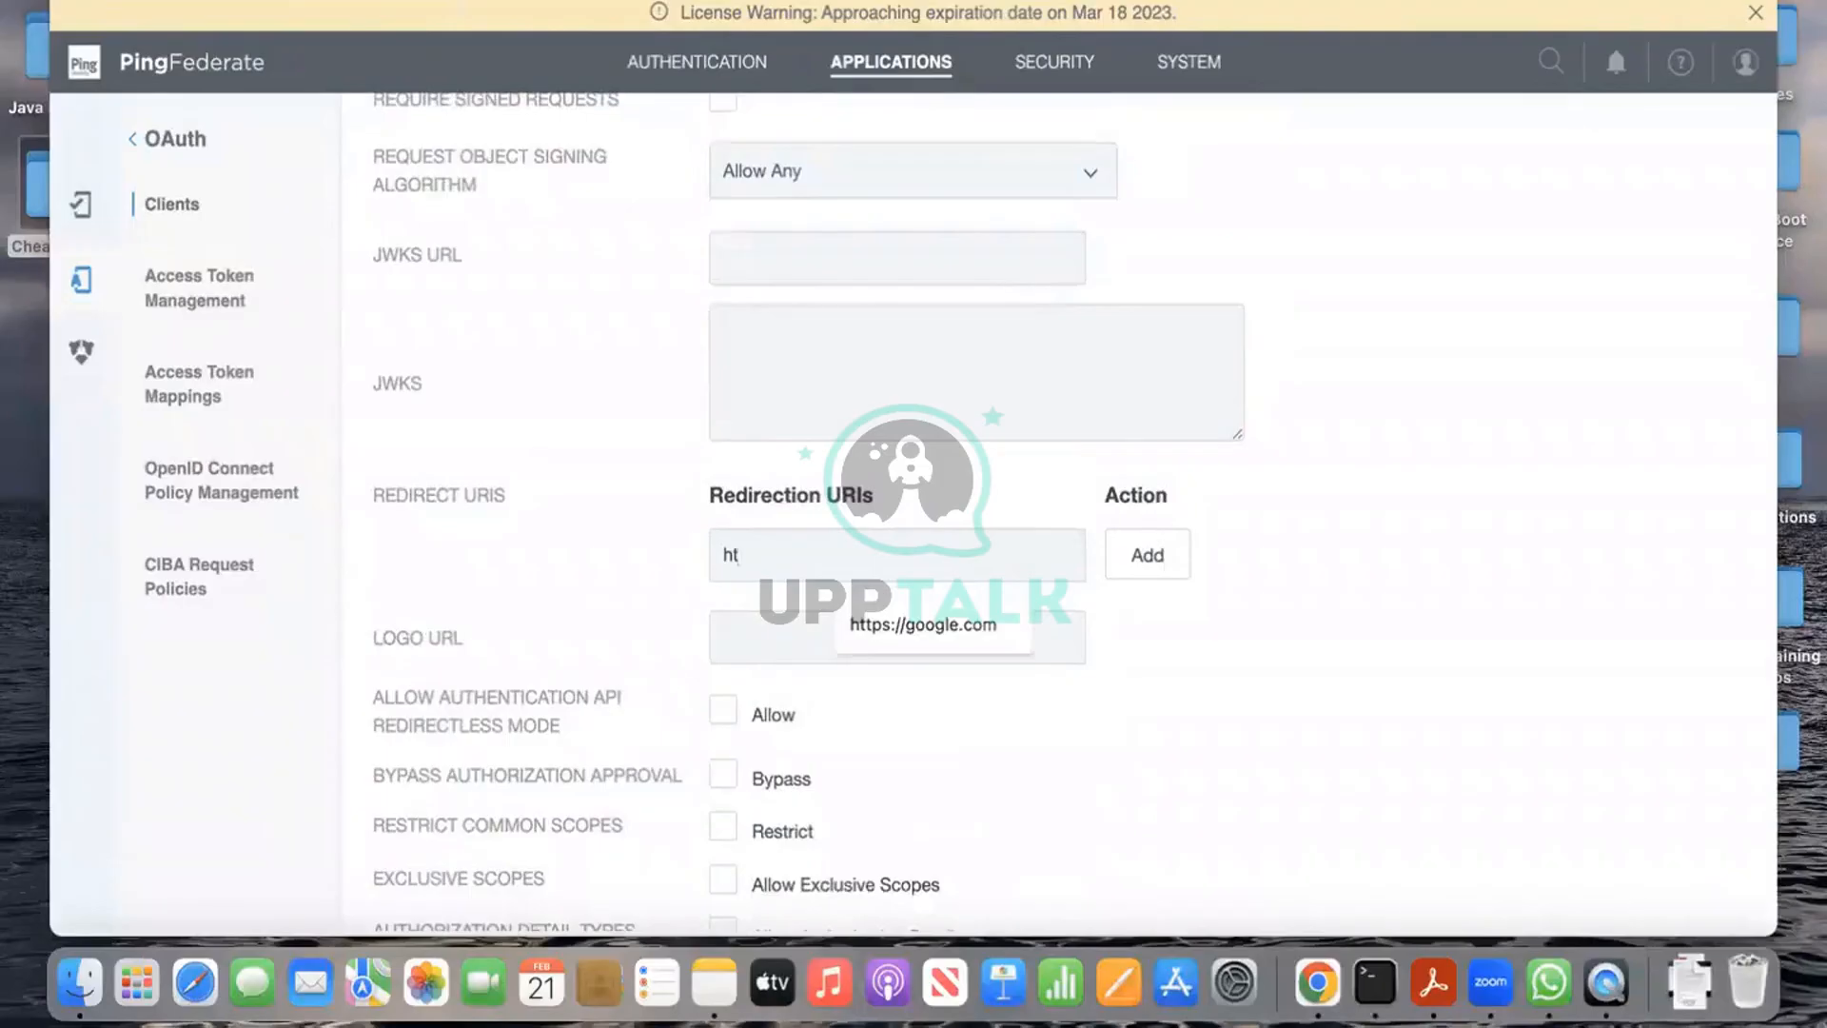
key(BackSpace)
key(BackSpace)
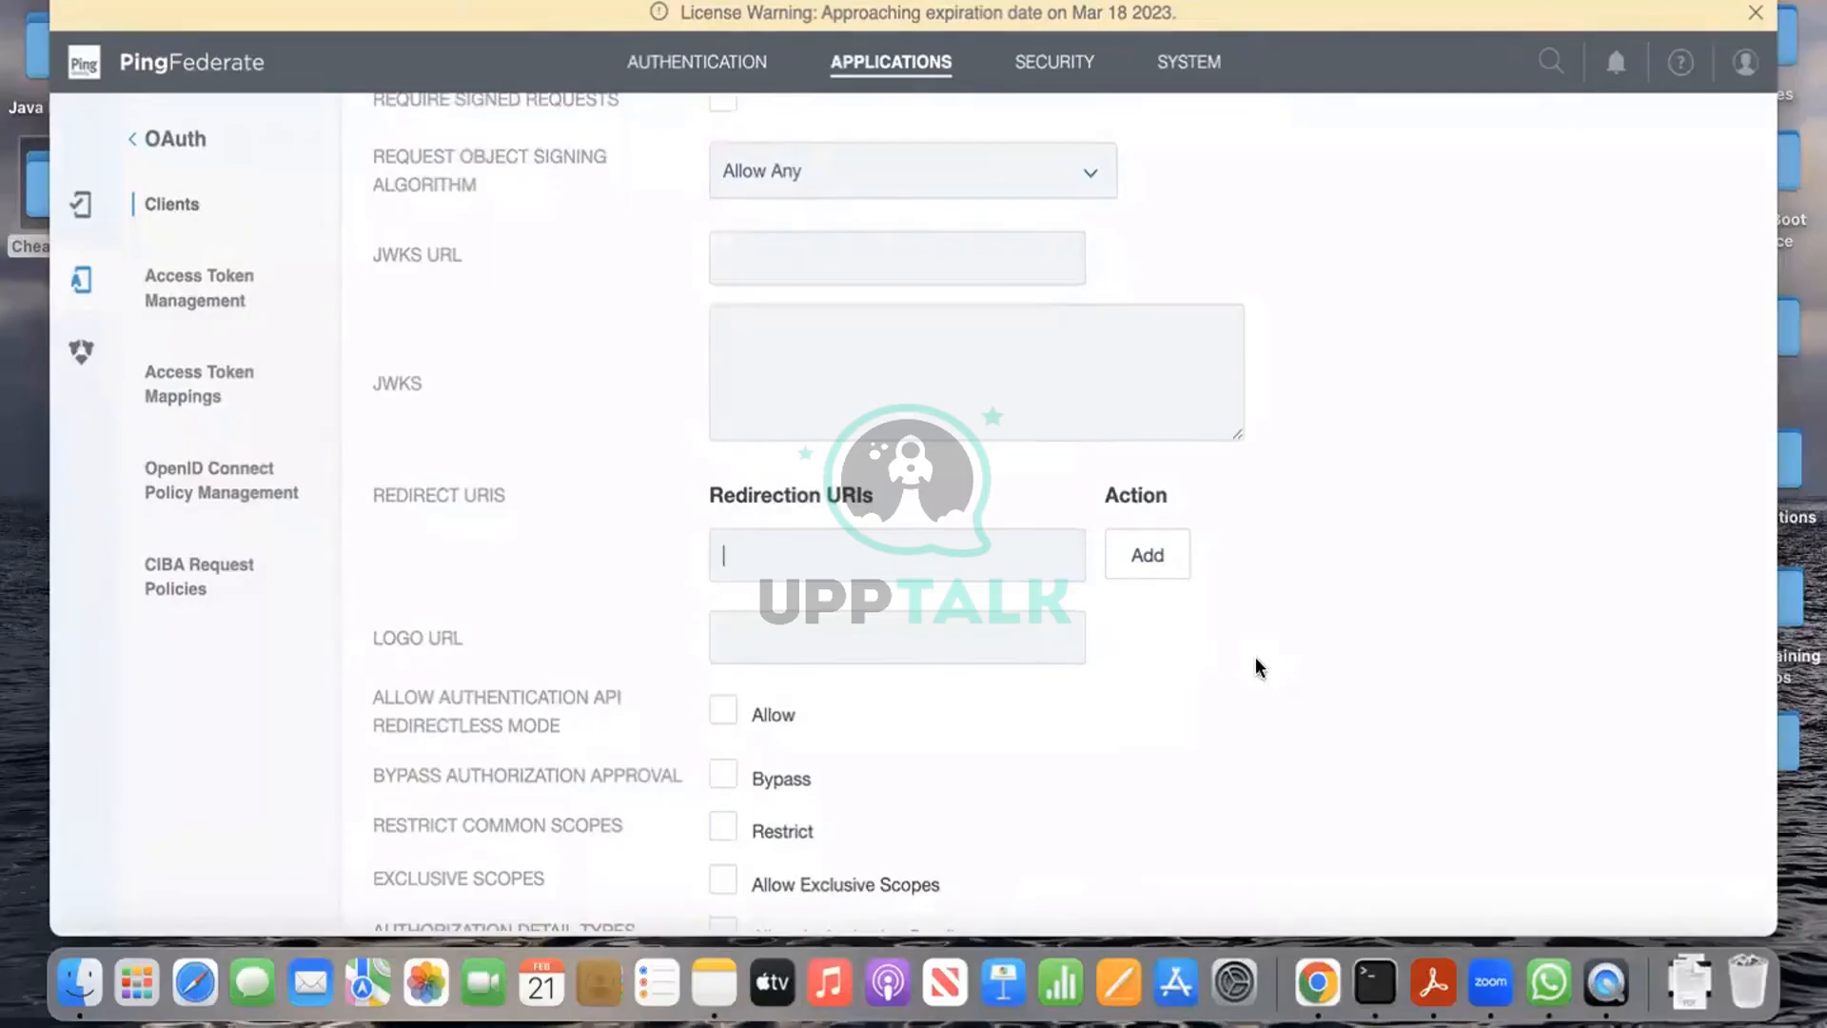
Step: Allow only the Access Token Validation (Client is a Resource Server) grant, unticking Authorization Code
scroll(1256, 660, down, 3)
scroll(1255, 657, down, 3)
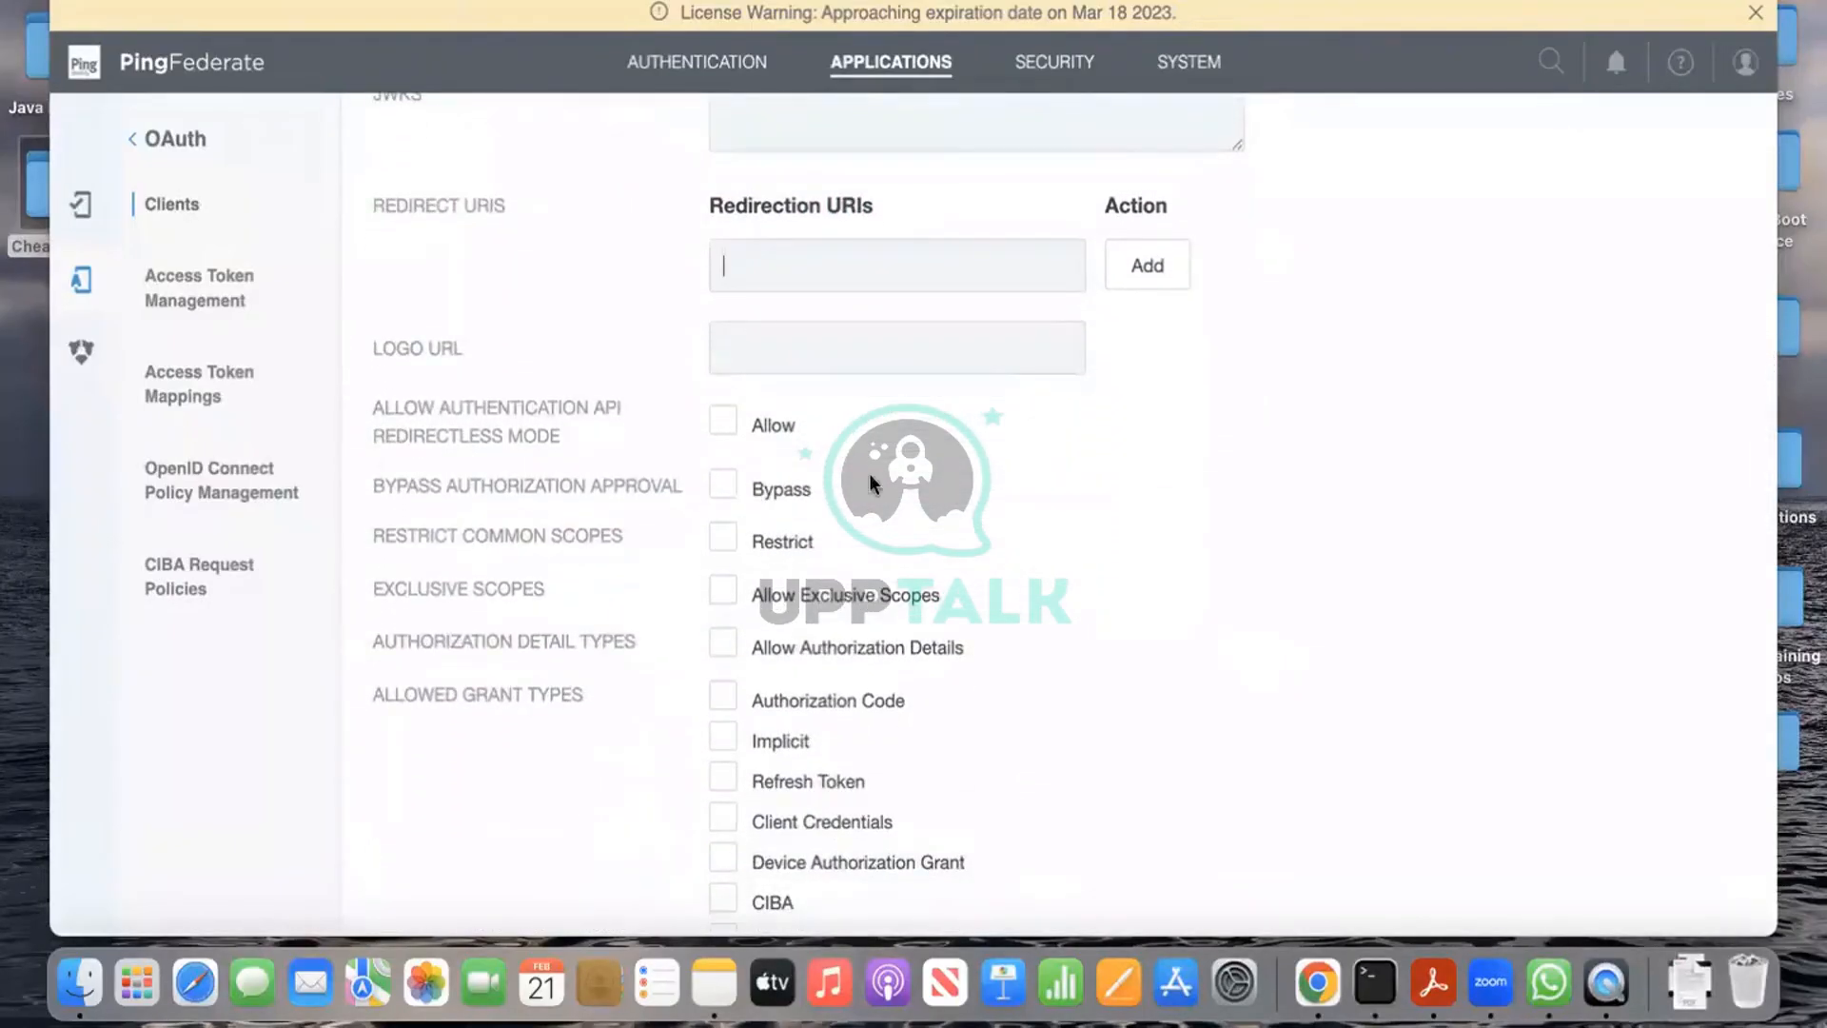
scroll(969, 526, down, 3)
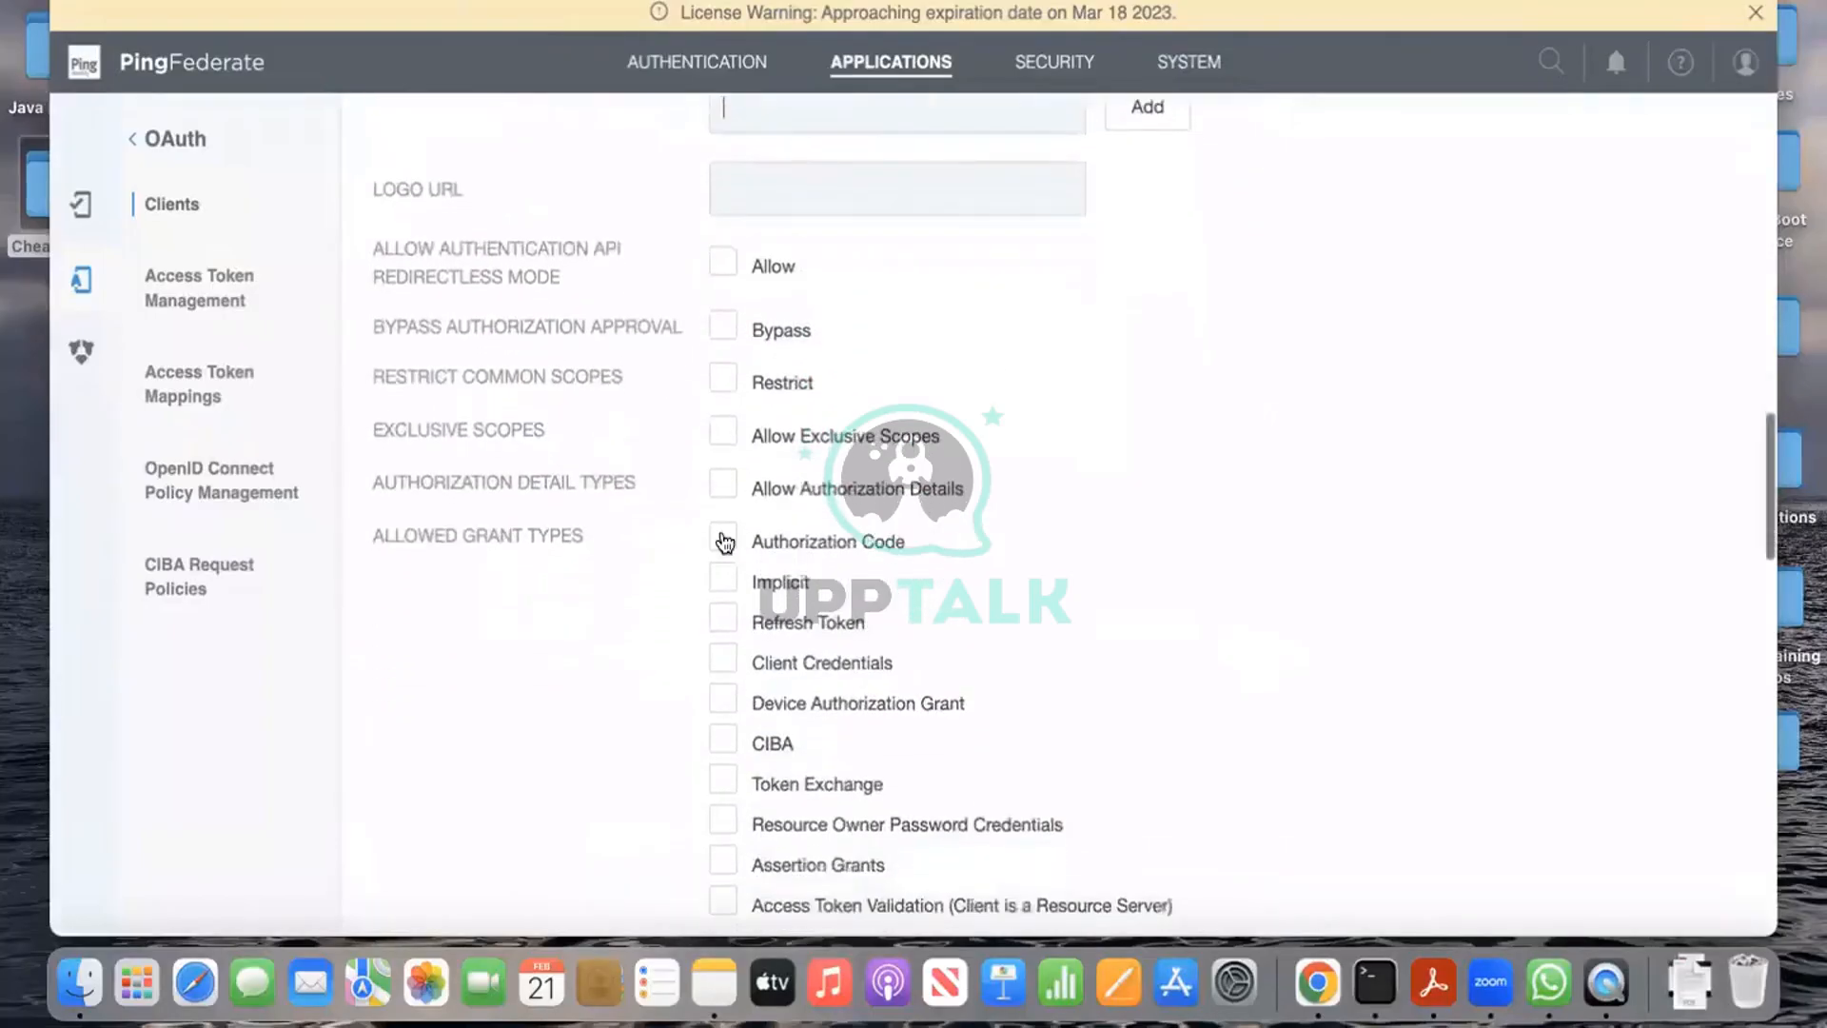
click(723, 541)
scroll(1222, 548, down, 1)
scroll(1222, 552, down, 1)
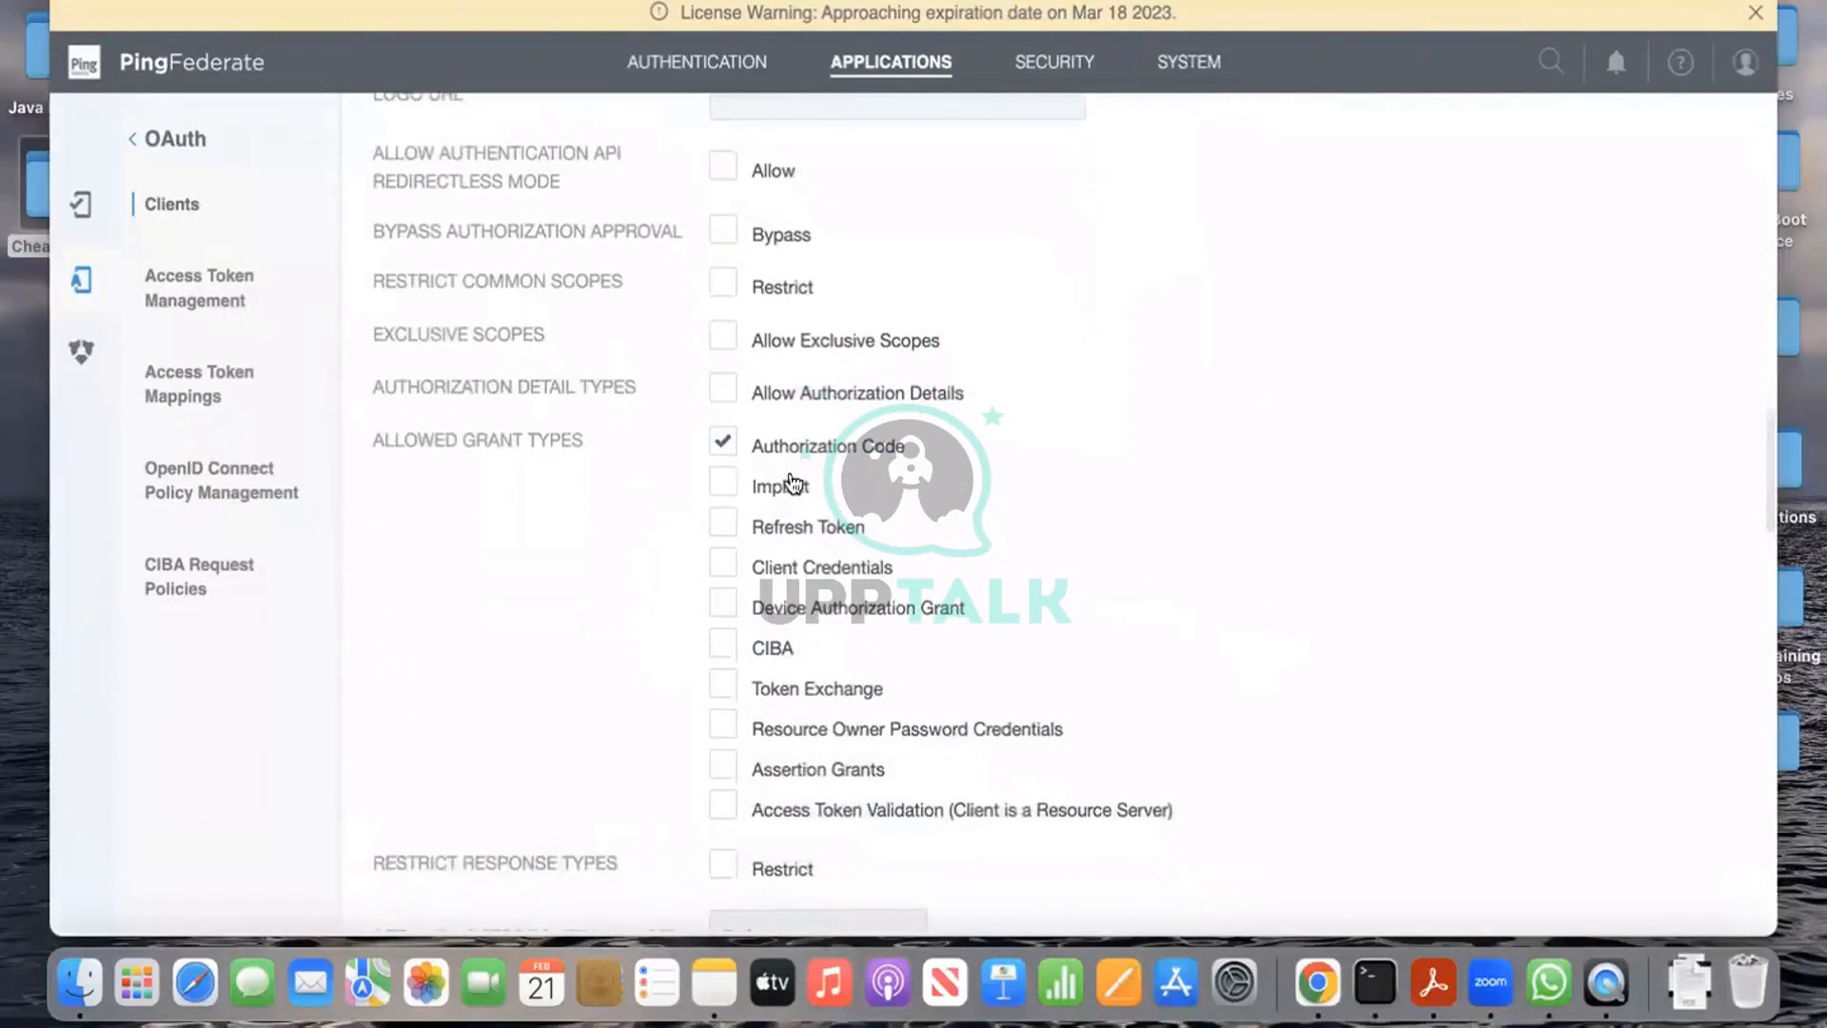
click(723, 443)
click(725, 811)
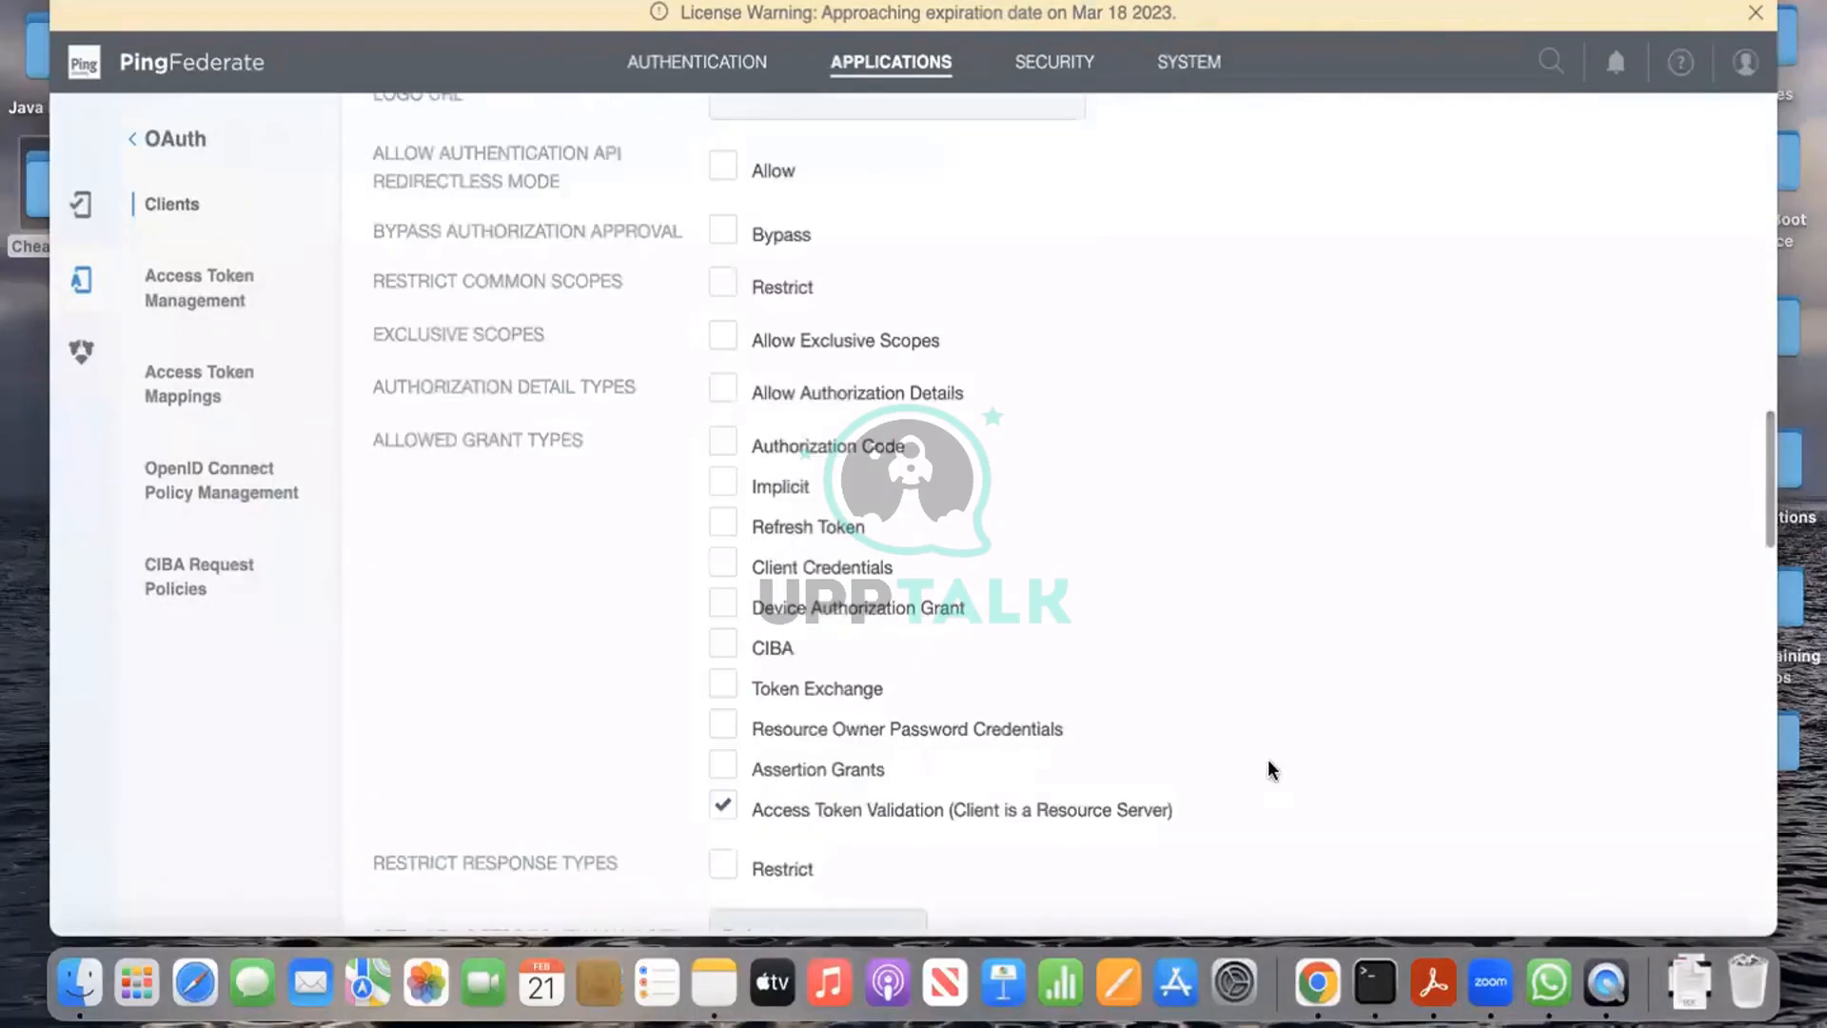
Step: Save the client-accesstoken client
scroll(1267, 761, down, 4)
scroll(1270, 764, down, 5)
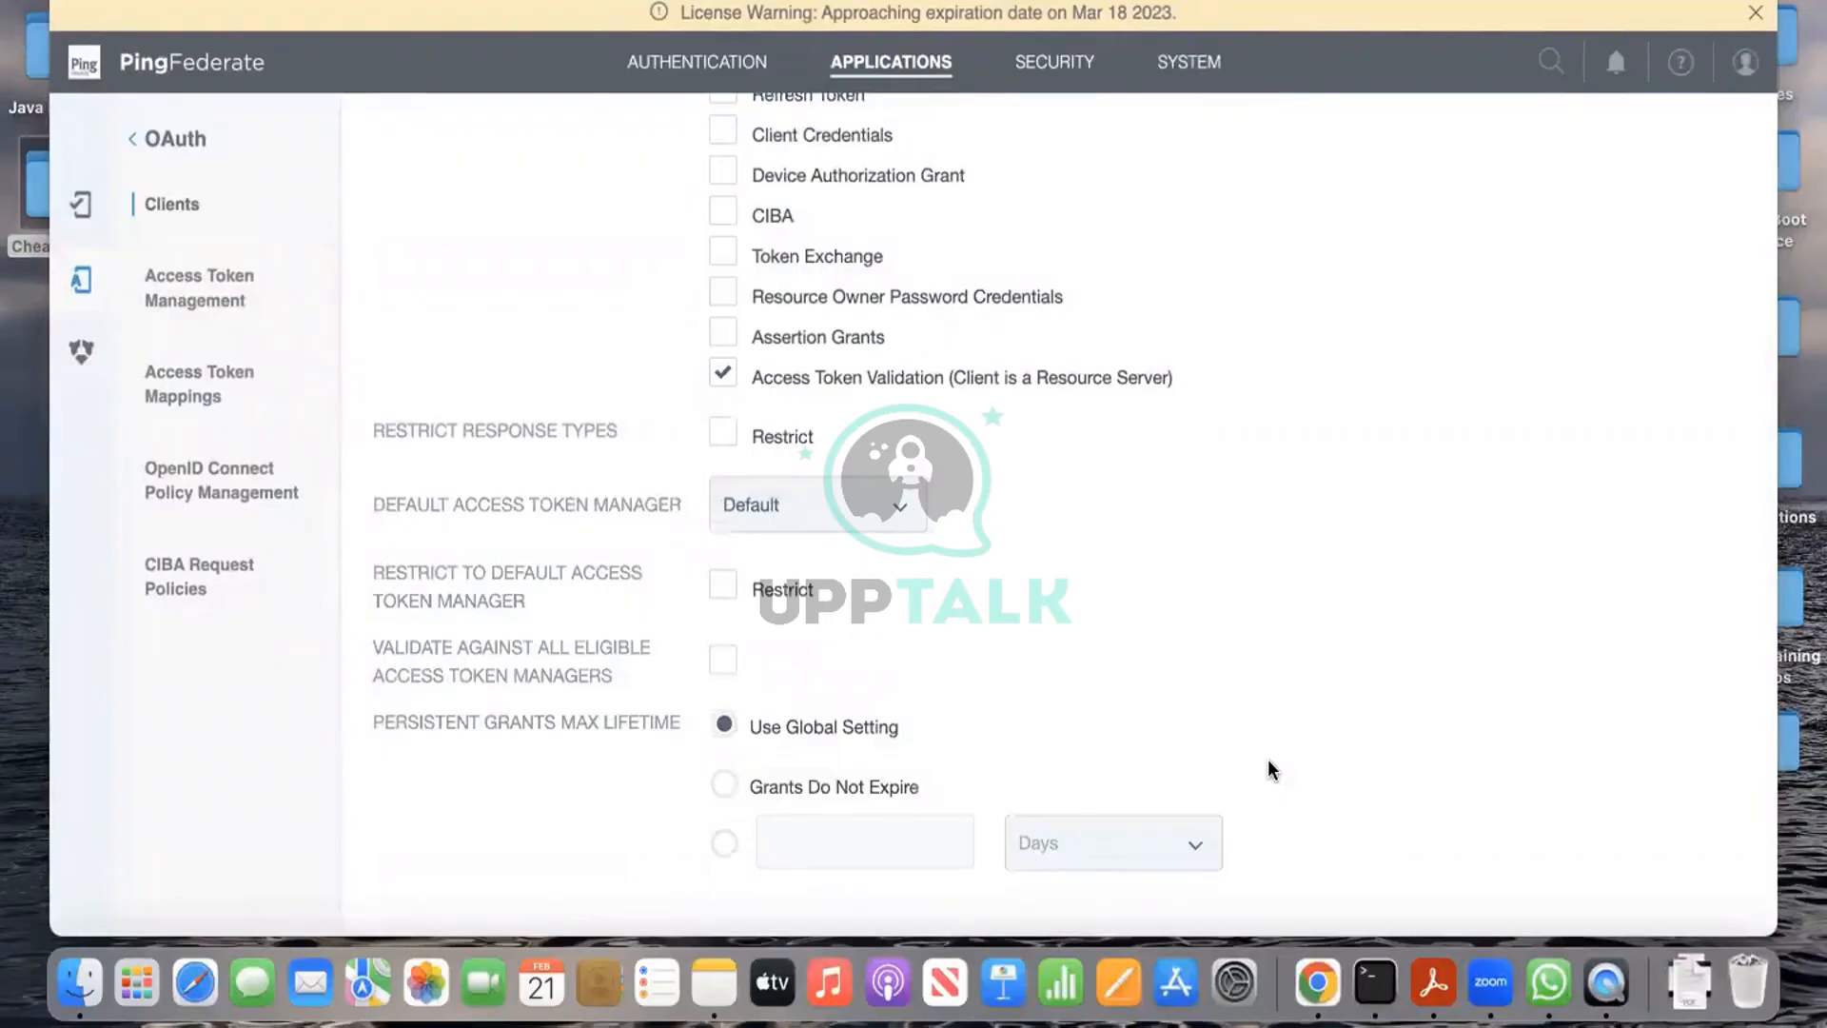
scroll(1269, 762, down, 12)
scroll(1268, 758, down, 20)
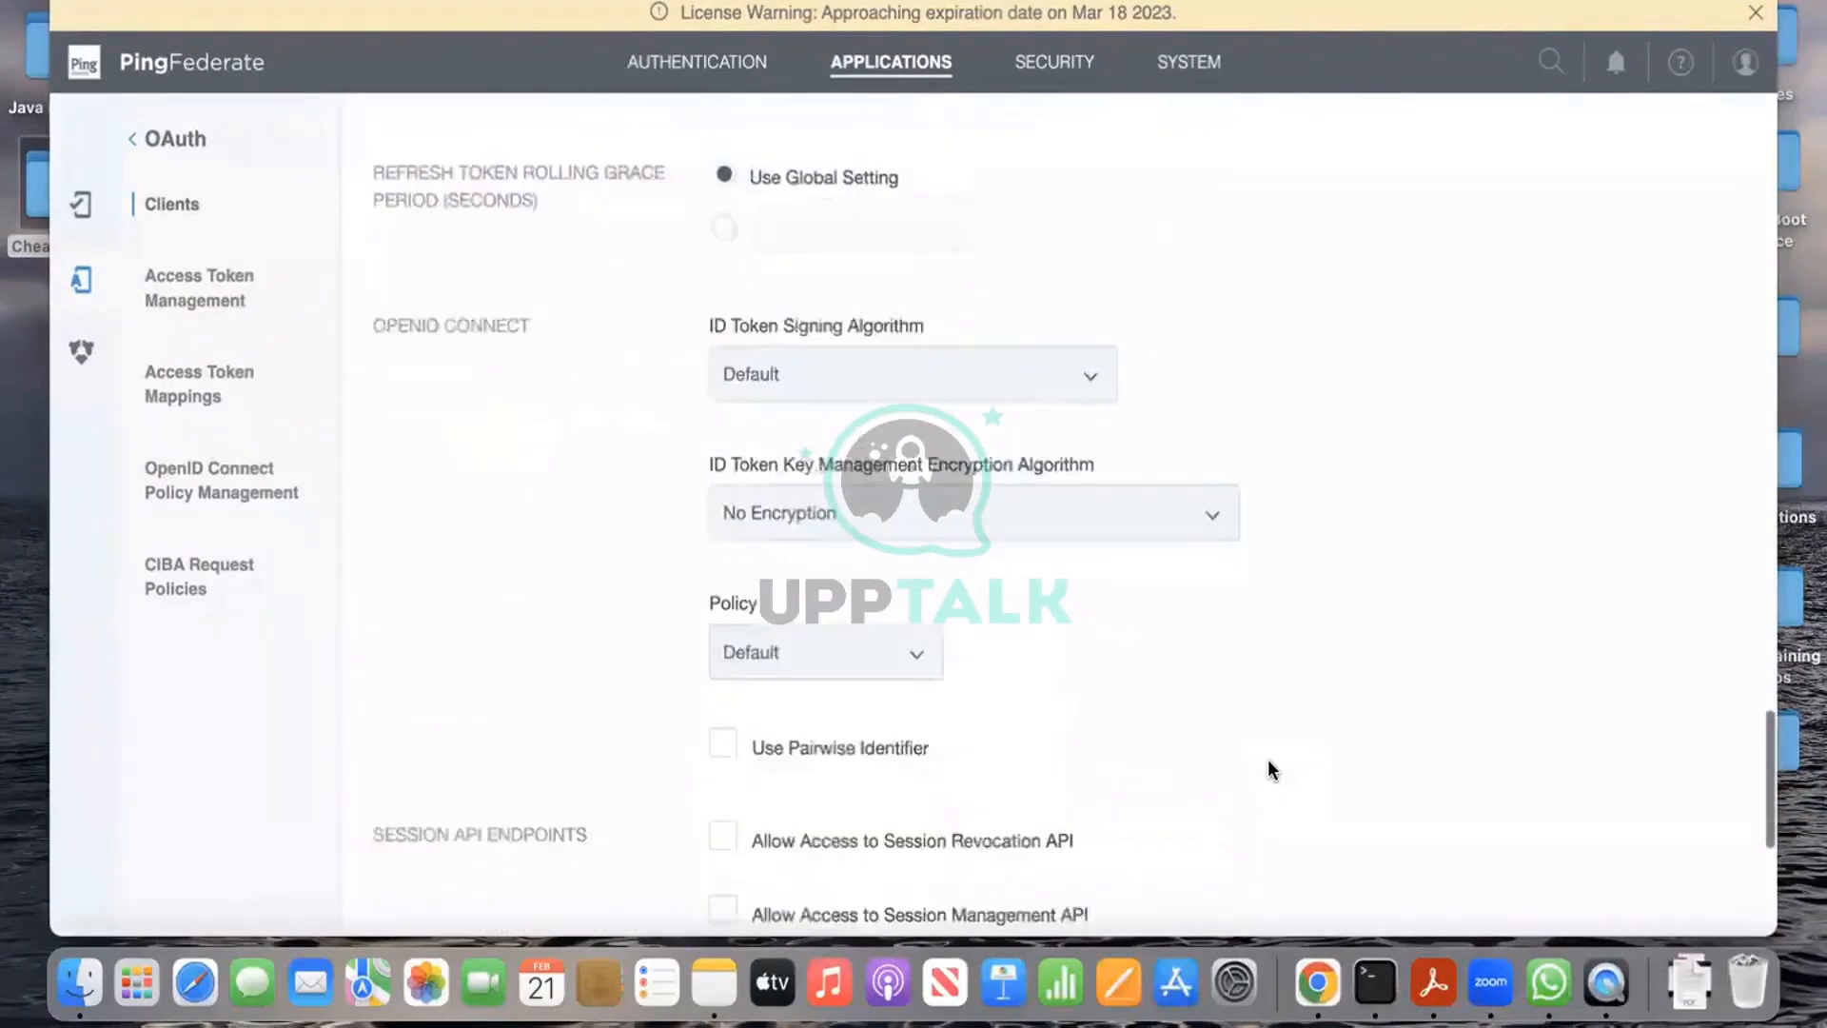
click(1710, 883)
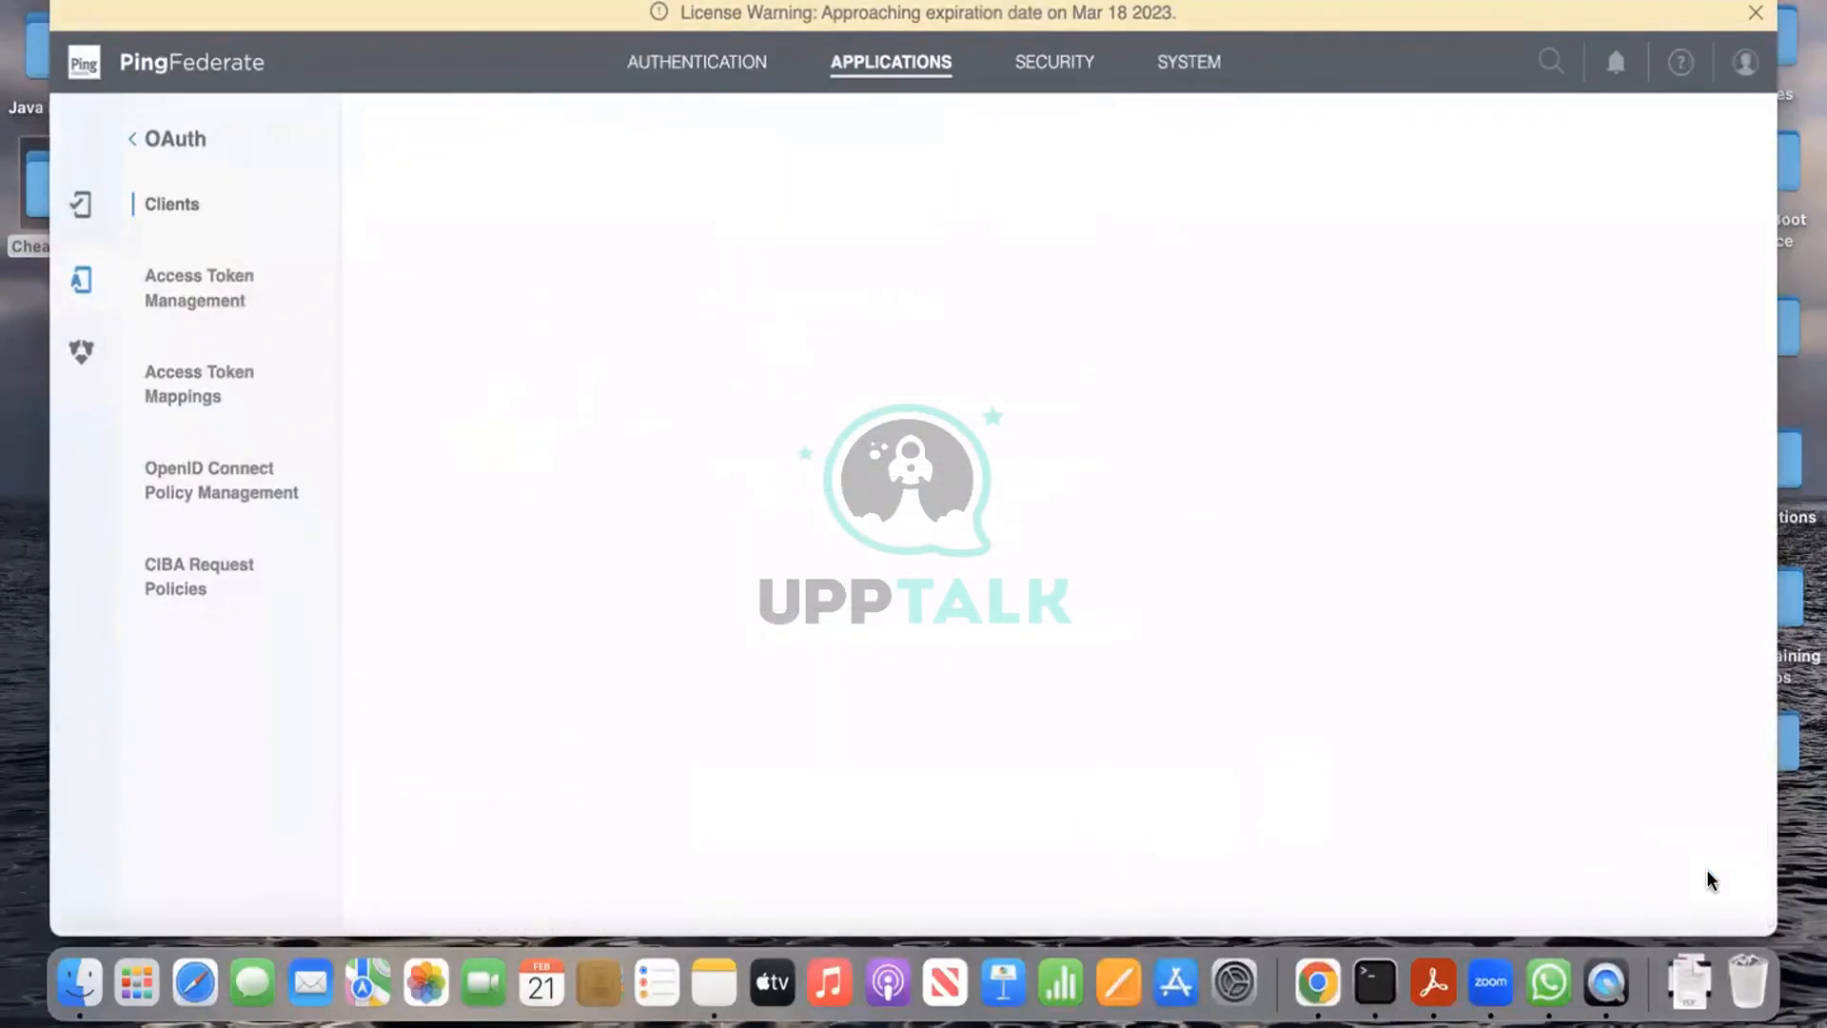